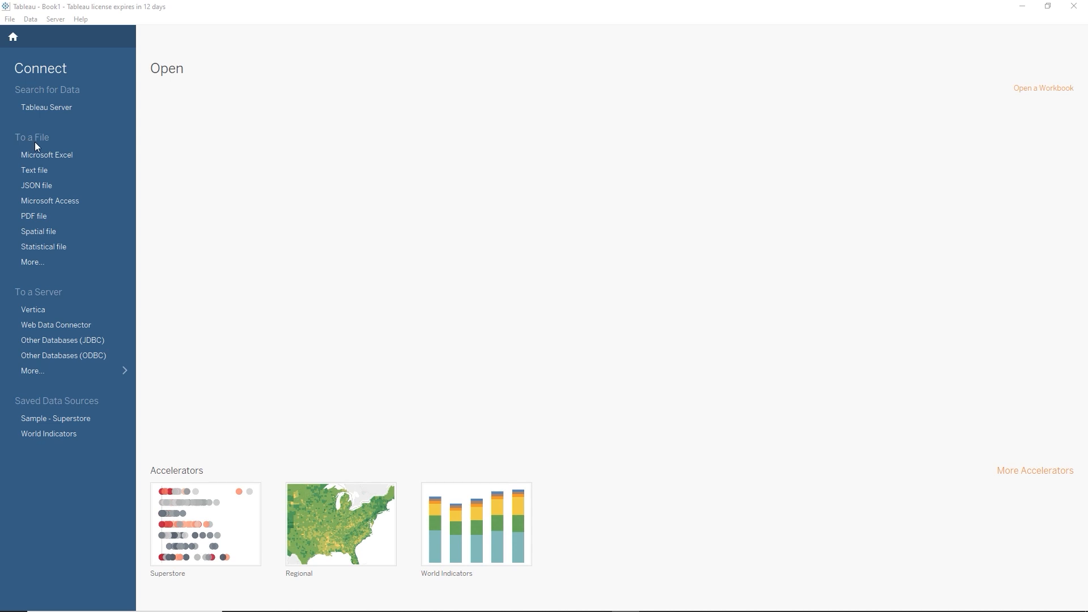
Connect to the personal_transactions Microsoft Excel workbook in the Personal Finance folder
left_click(53, 155)
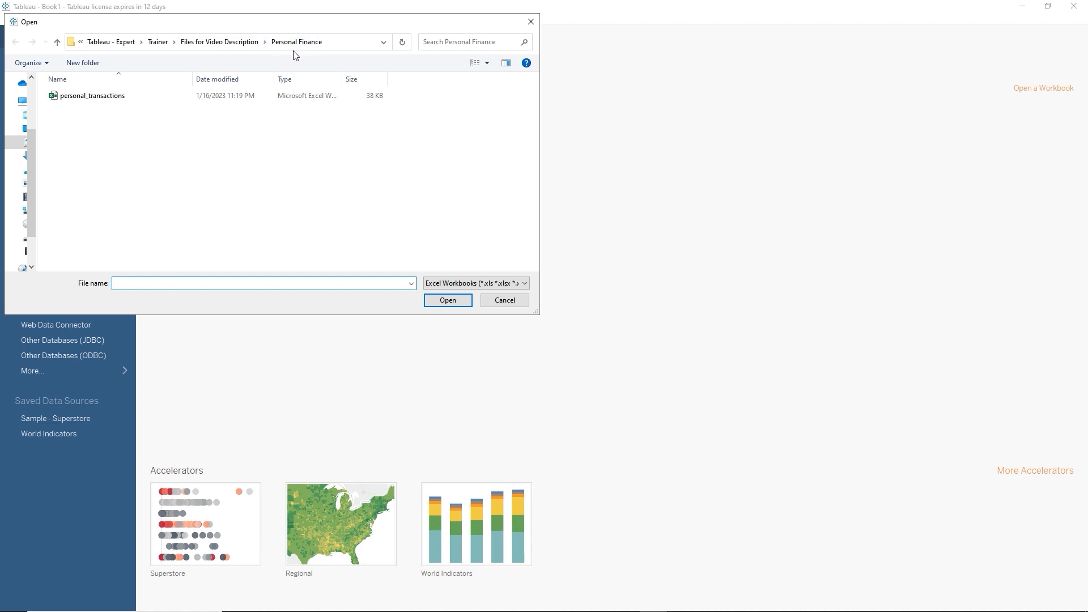
double_click(95, 97)
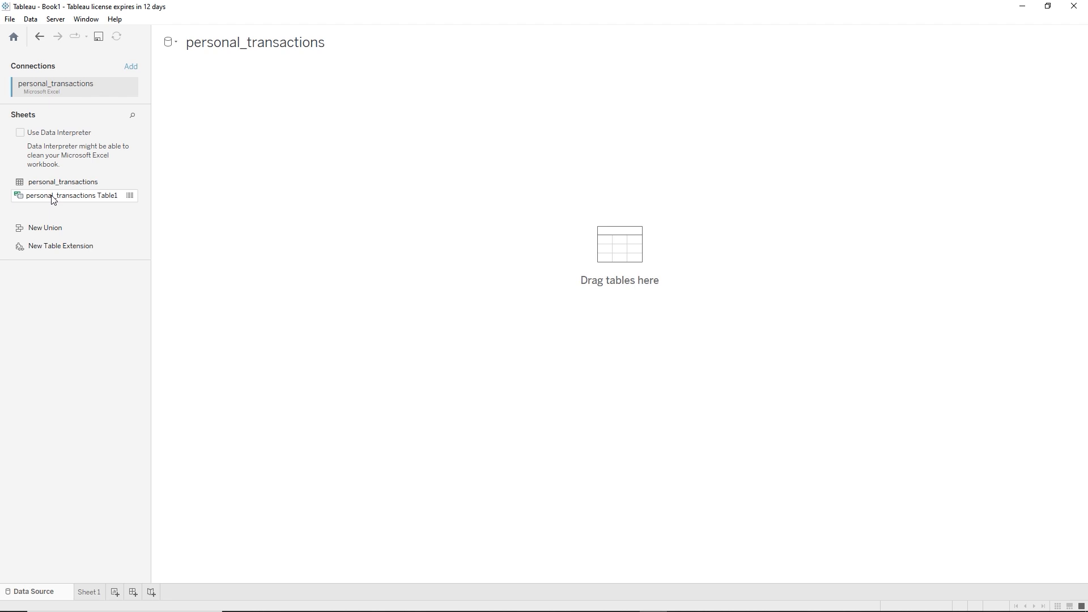
Check the layout of the source worksheet in Excel and enable Data Interpreter for the personal_transactions connection in Tableau
key("alt+Tab")
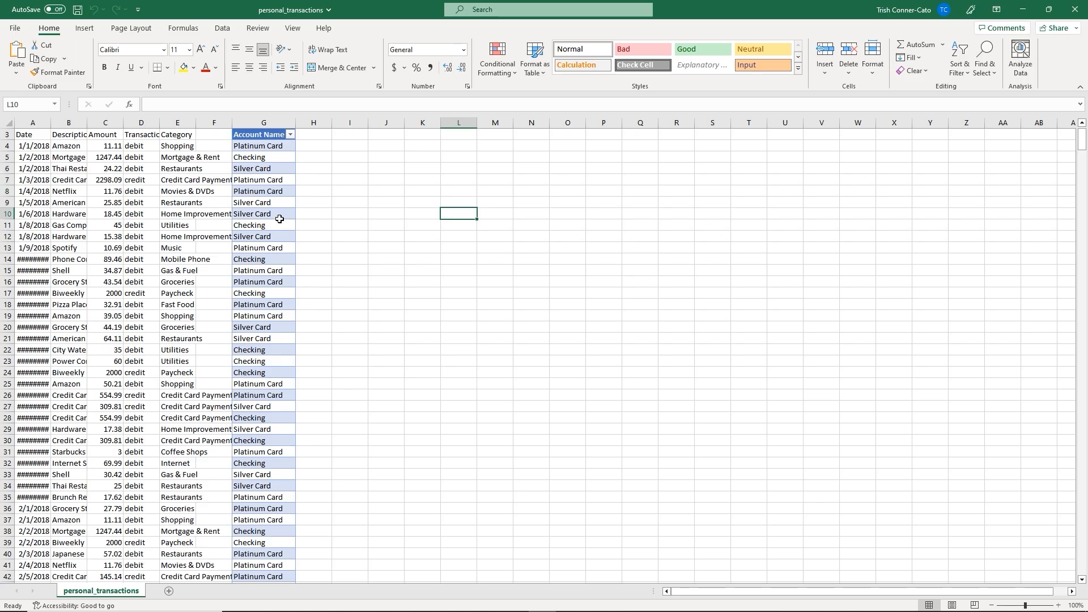
scroll(280, 219, "up", 1)
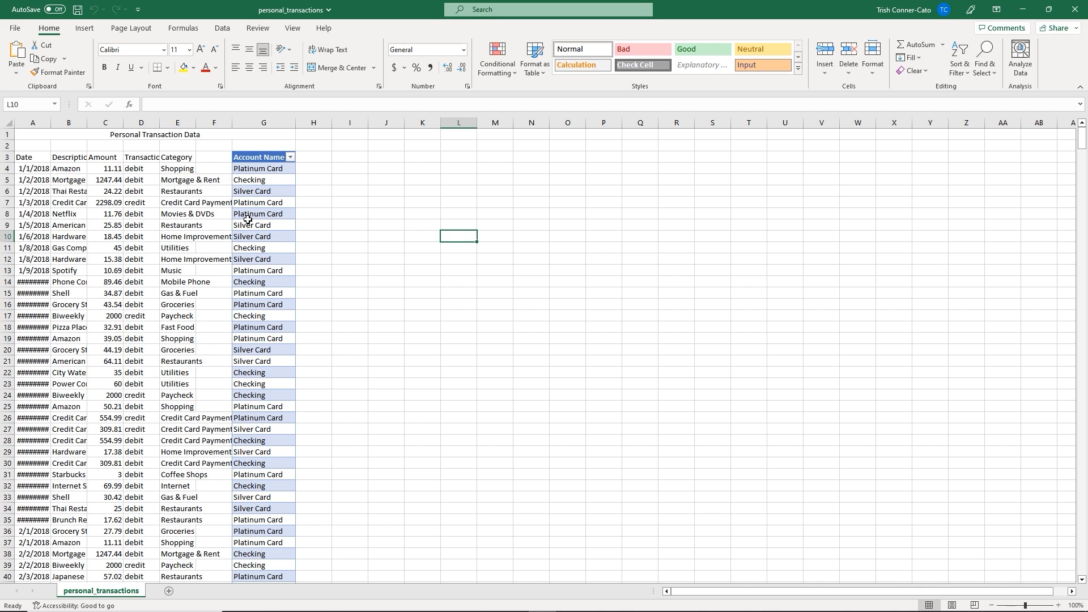
key("alt+Tab")
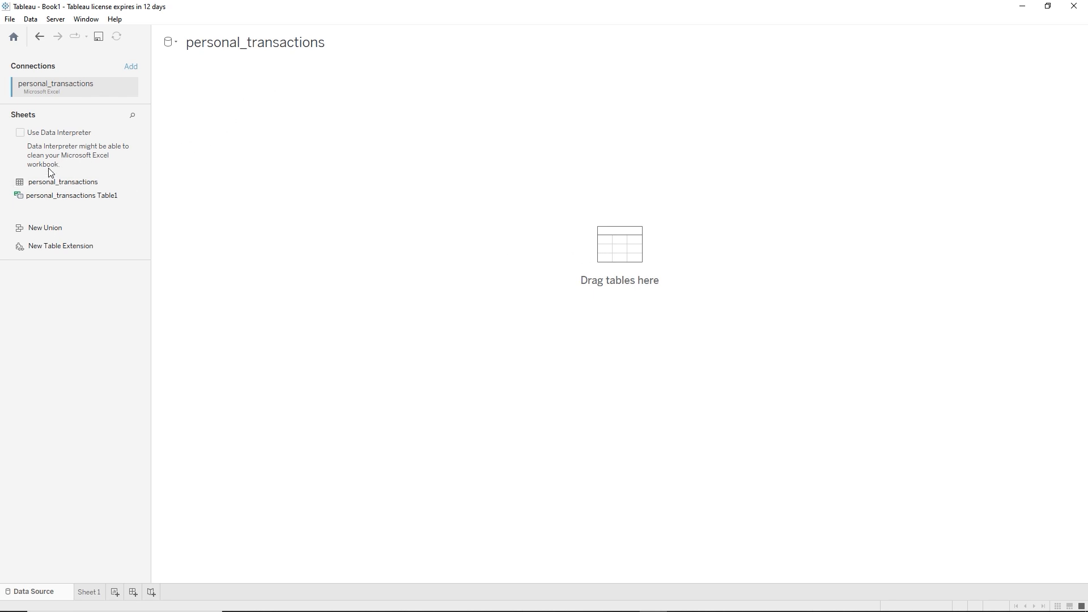
left_click(21, 134)
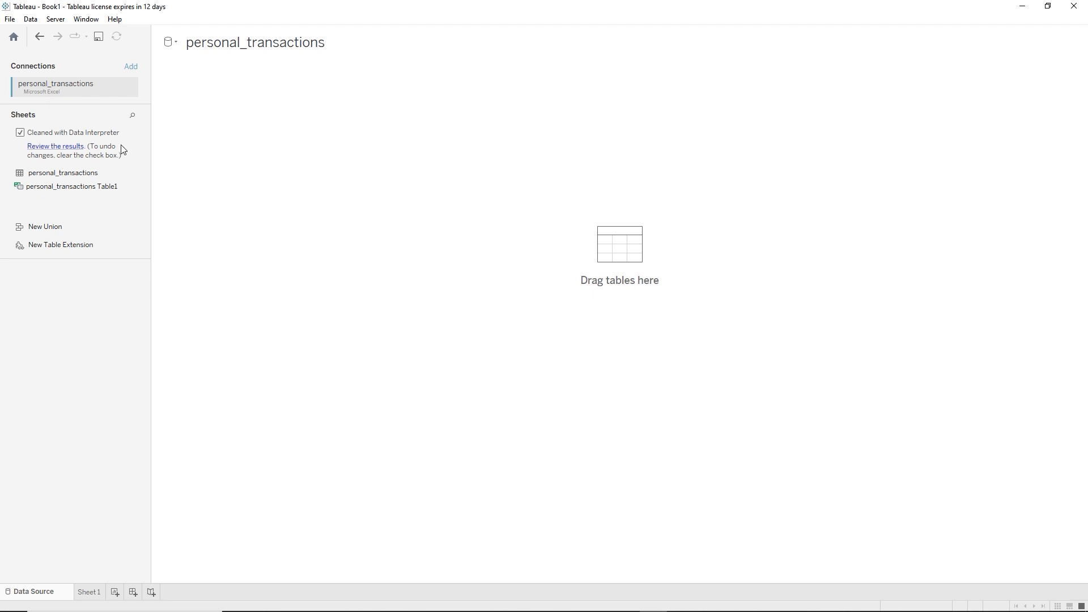
Review the Data Interpreter results in Excel, examining the key and the personal_transactions, personal_transactions_subtables and A003_G809 sheets
left_click(60, 149)
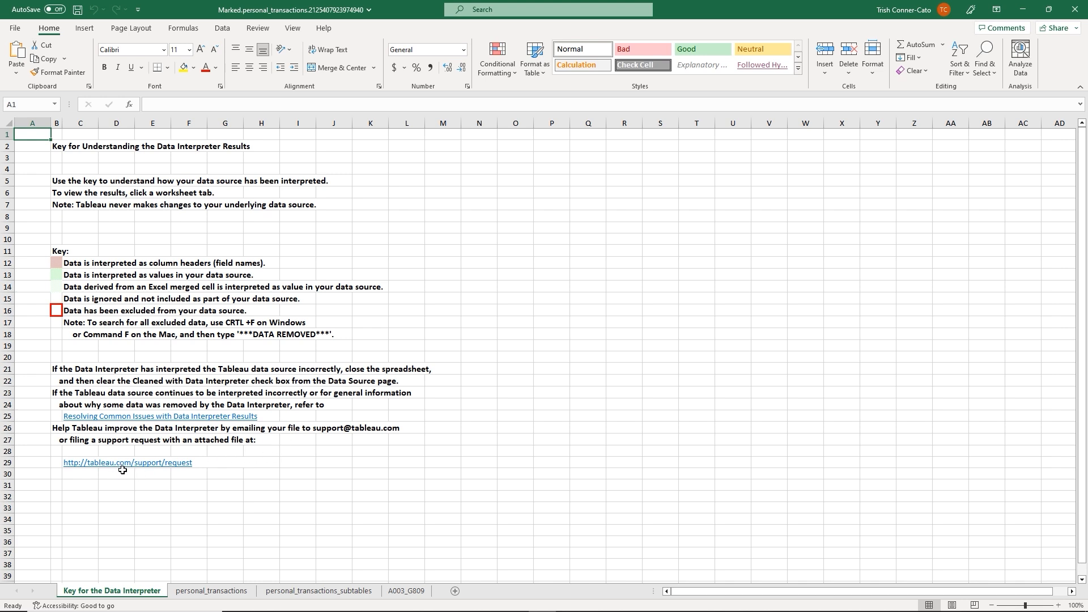
left_click(223, 593)
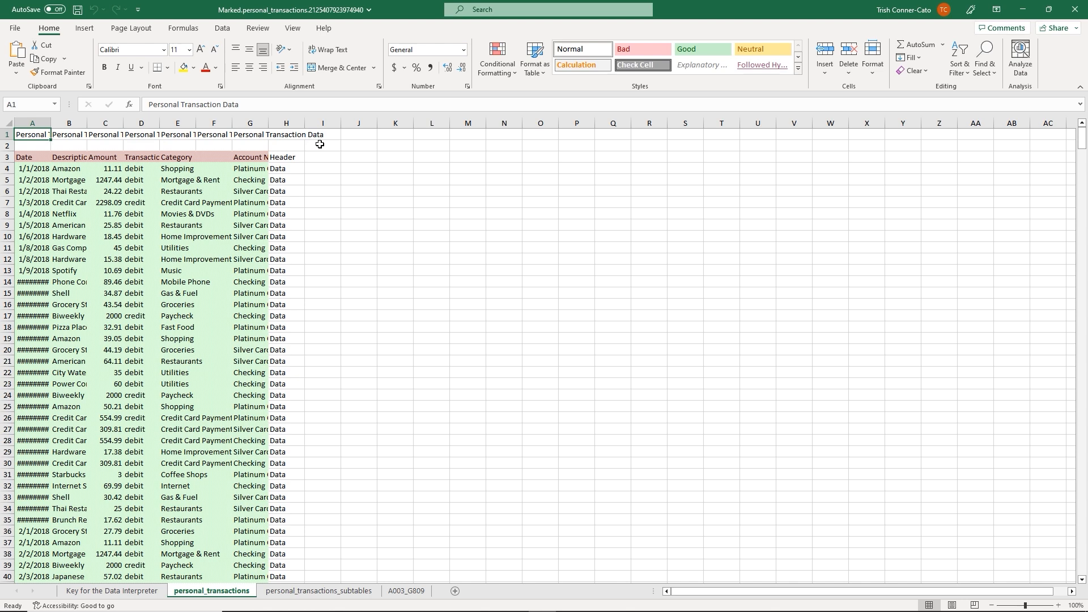
left_click(314, 593)
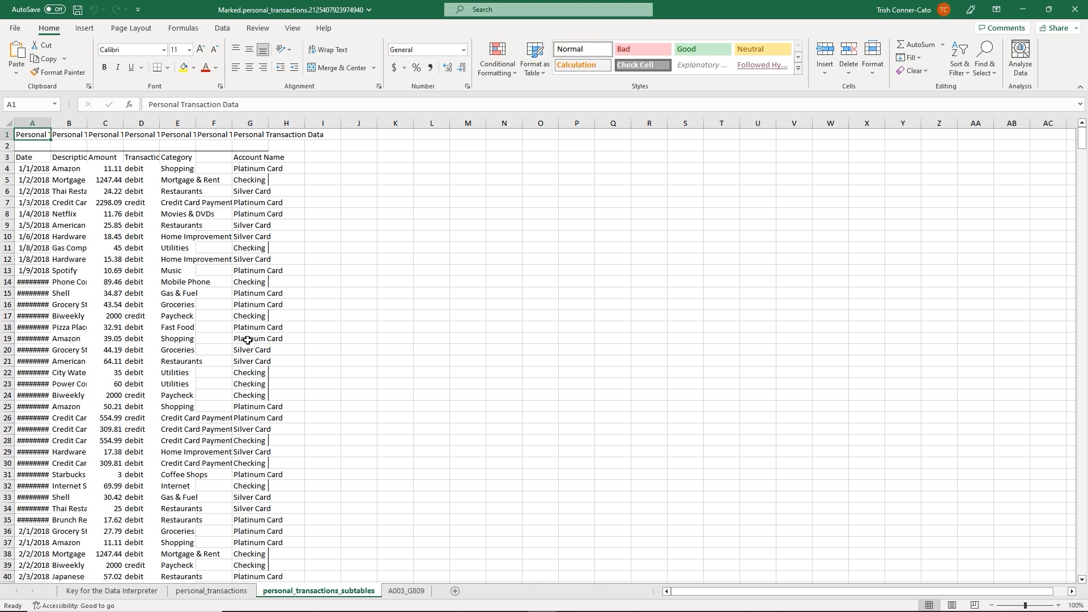
left_click(404, 592)
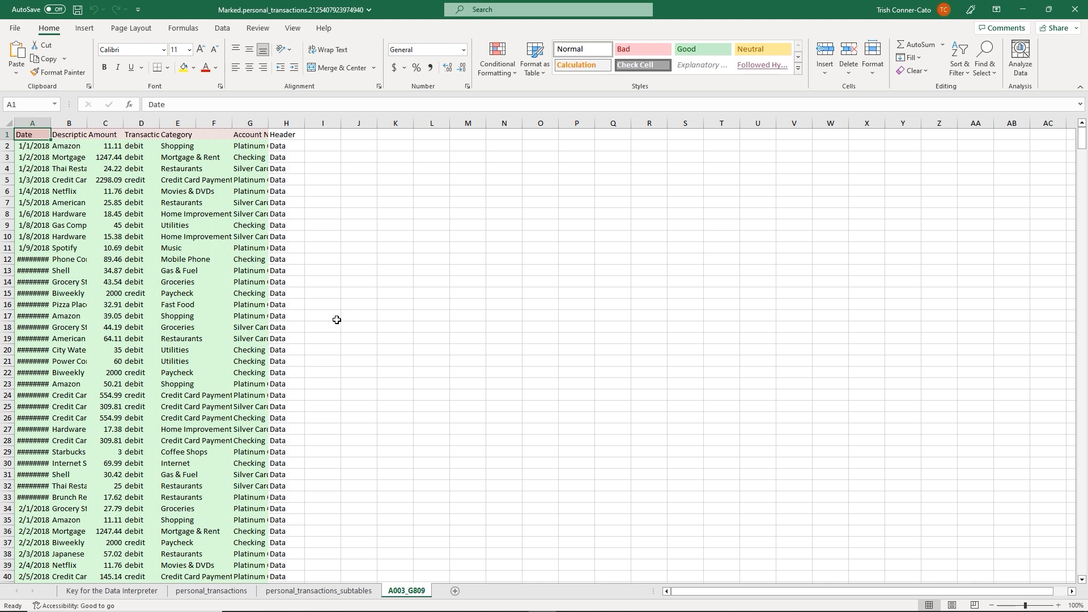
Save the marked Data Interpreter results as an Excel Workbook in the Personal Finance folder and close it
left_click(369, 10)
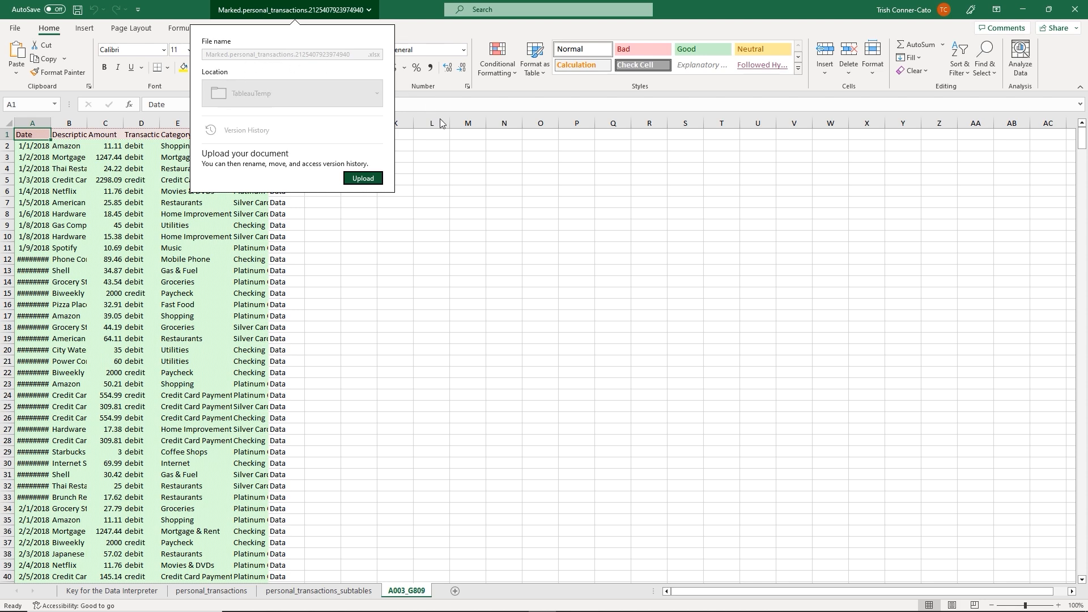
left_click(465, 188)
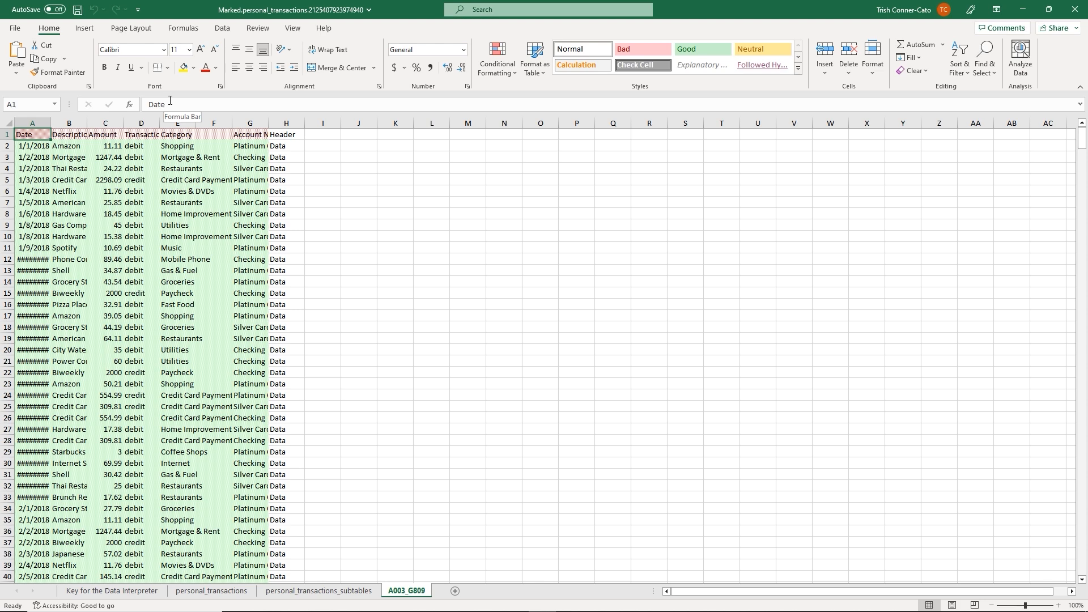
key("F12")
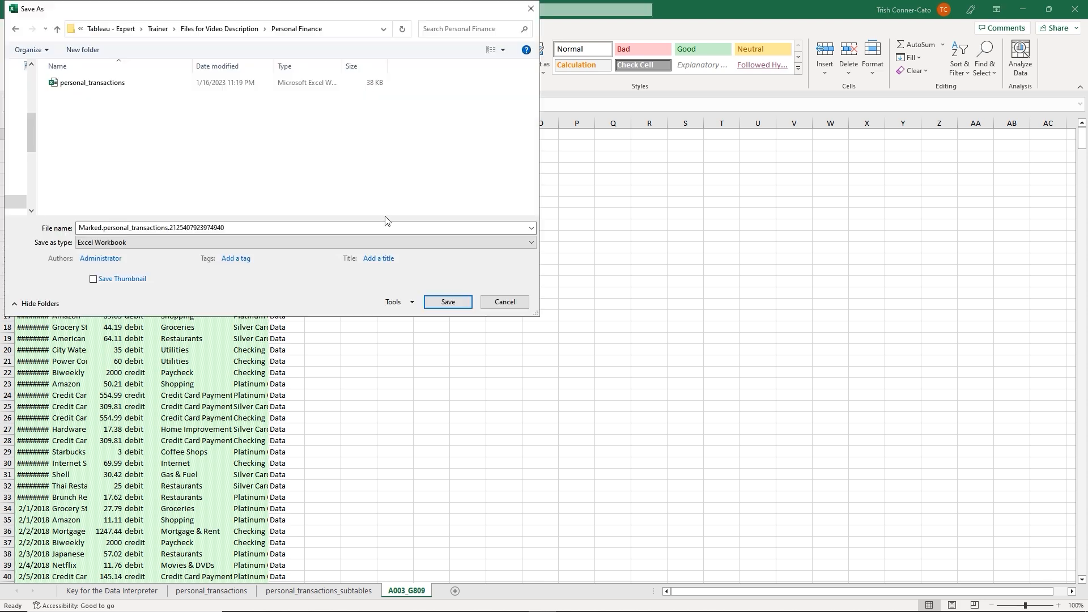
left_click(447, 302)
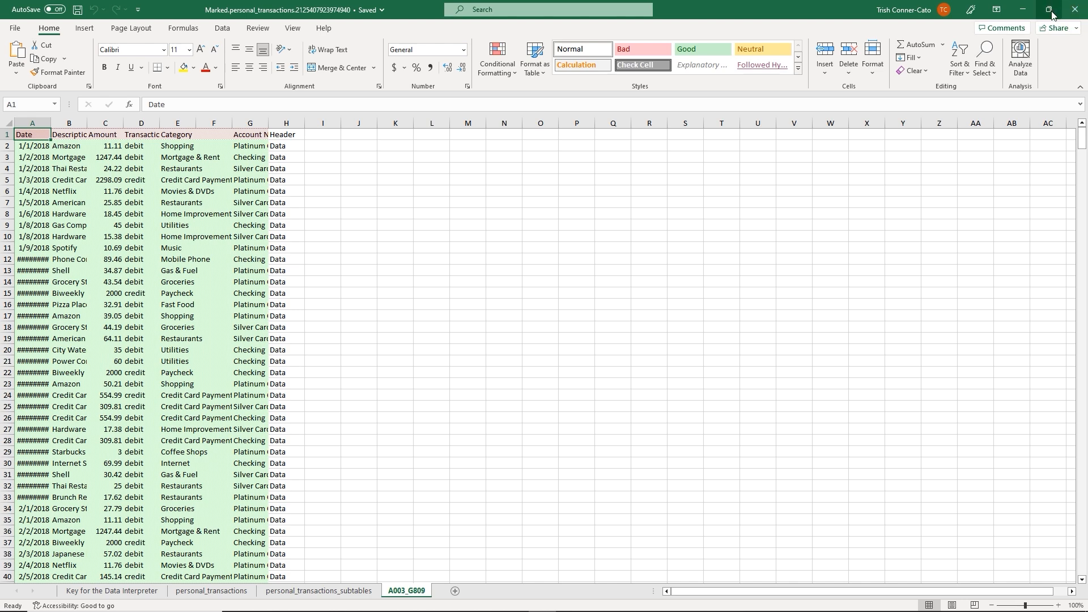
left_click(1075, 10)
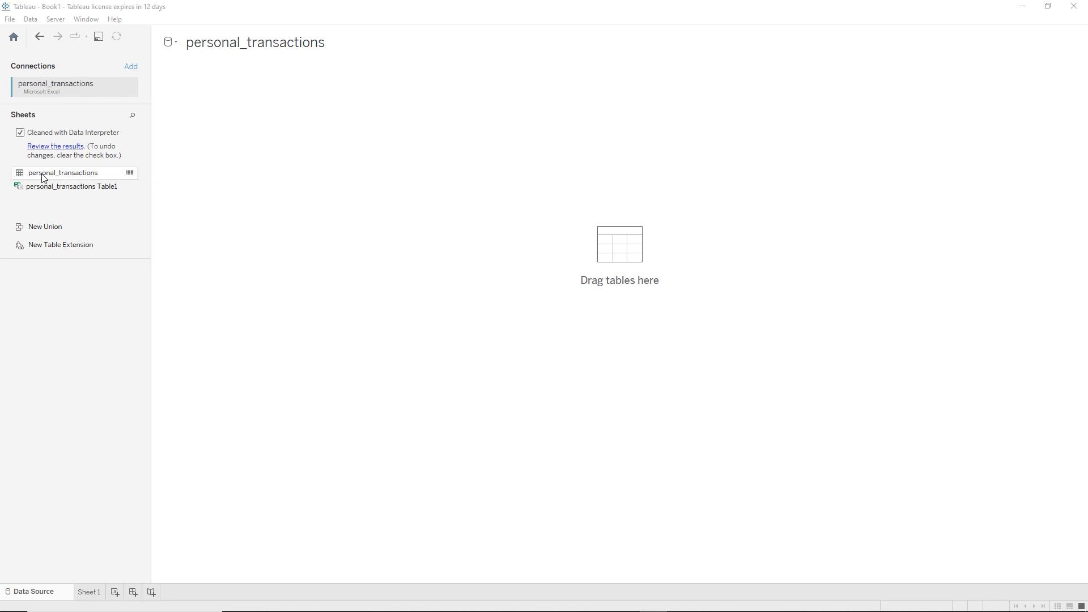
Add the personal_transactions sheet to the data source canvas and look through its preview rows
left_click_drag(45, 178, 541, 164)
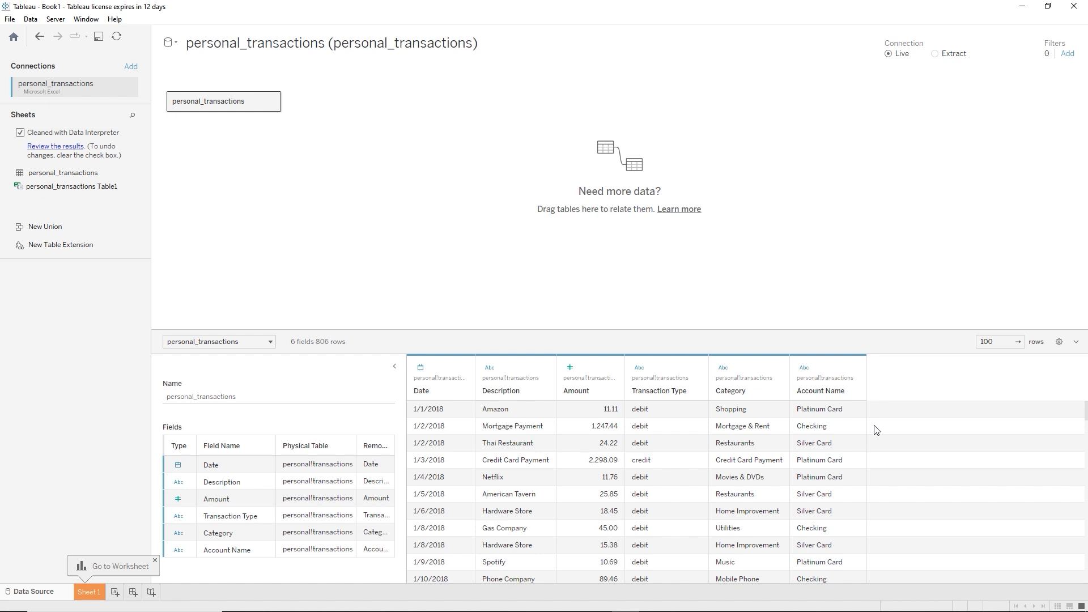
scroll(877, 430, "down", 5)
scroll(877, 431, "up", 10)
Show the hidden fields in the personal_transactions preview to inspect them, and turn their display off again
left_click(1059, 343)
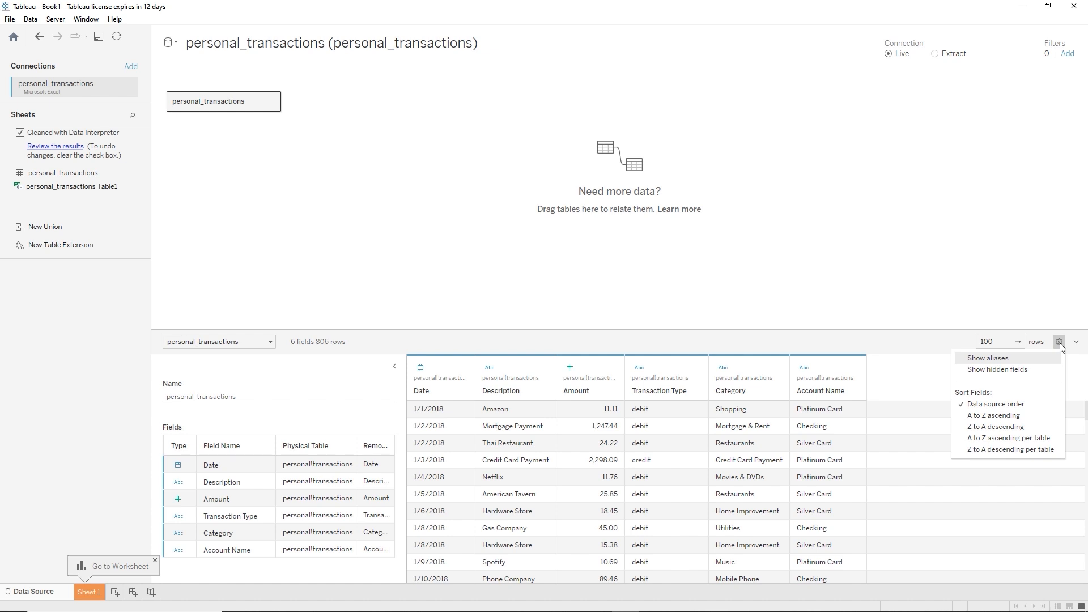
left_click(999, 371)
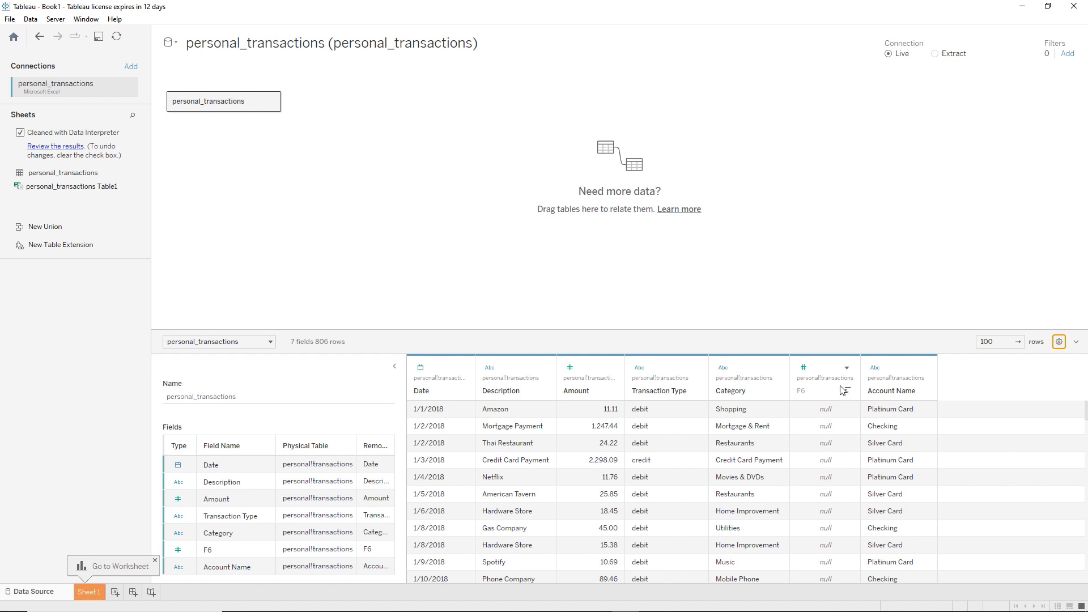
left_click(1058, 343)
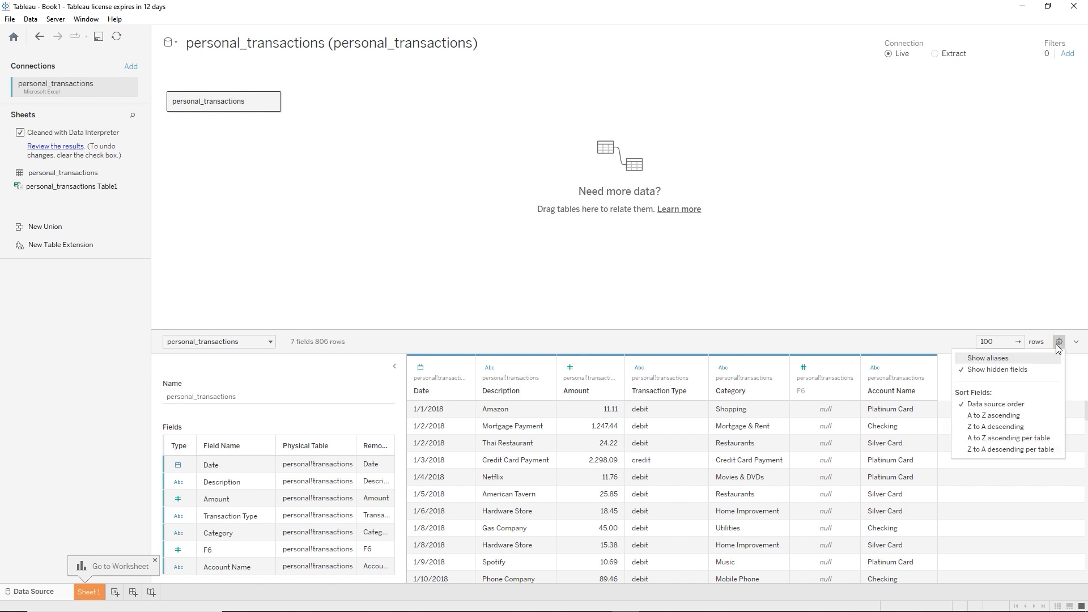
left_click(994, 369)
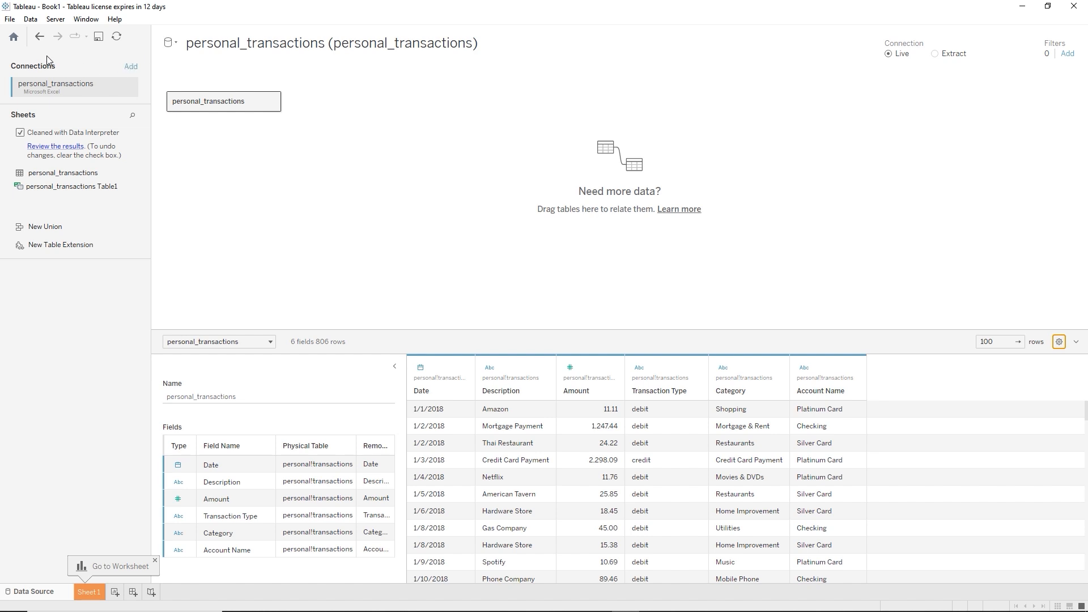
Add a text file connection to Budget and relate Budget.csv to the personal_transactions table
left_click(131, 70)
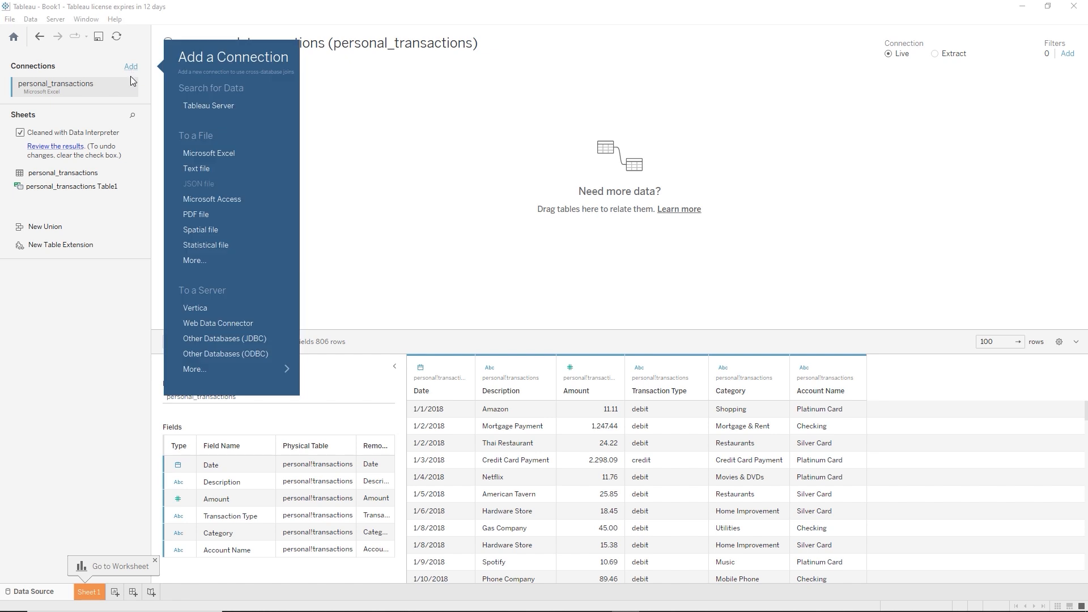
left_click(195, 169)
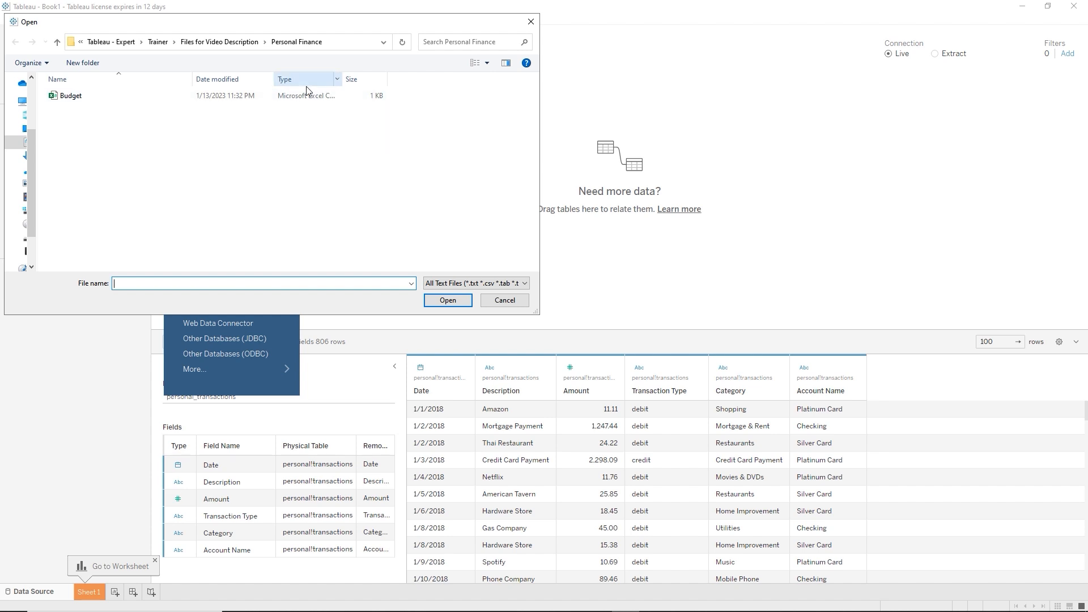
double_click(344, 83)
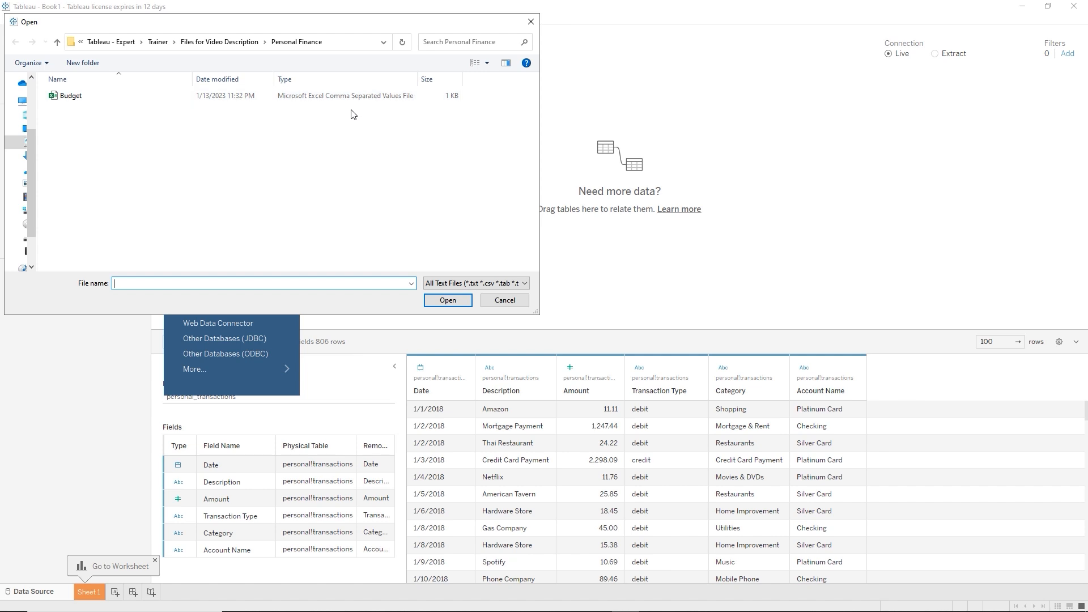
double_click(67, 96)
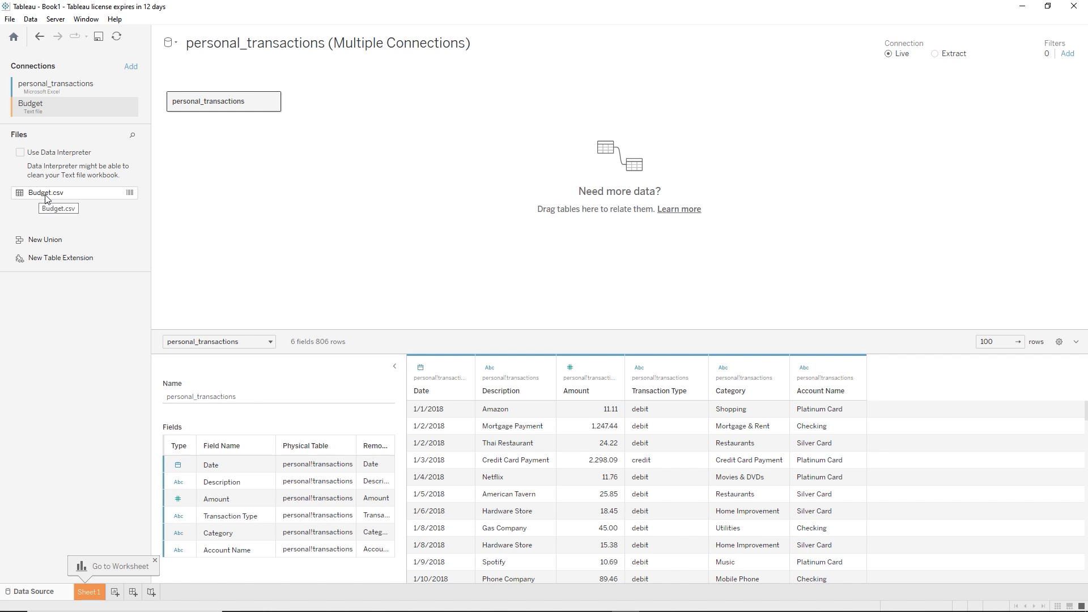
left_click_drag(48, 197, 344, 104)
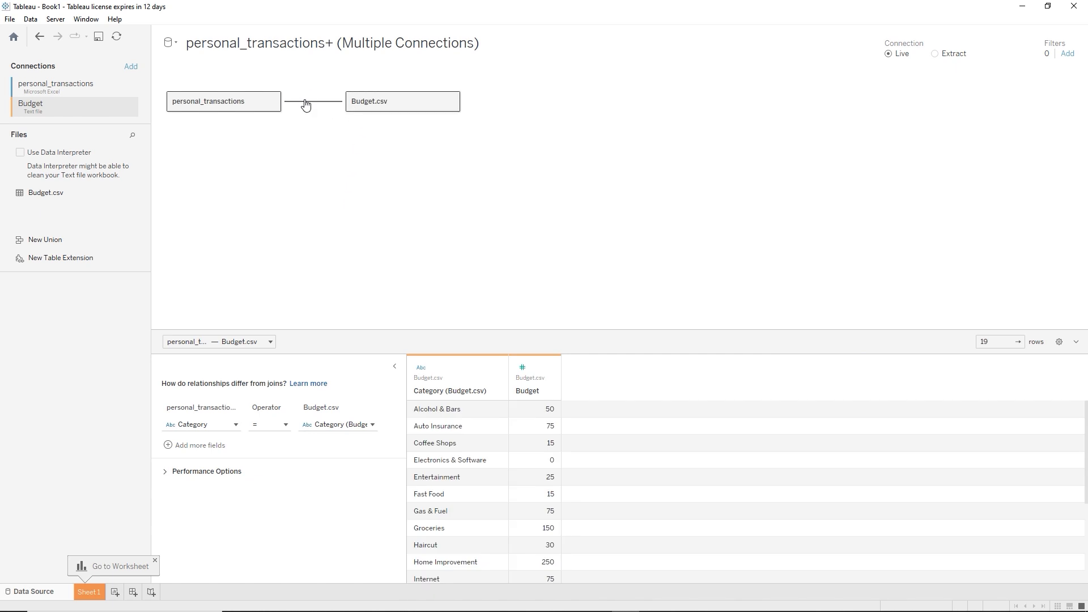
mouse_move(306, 106)
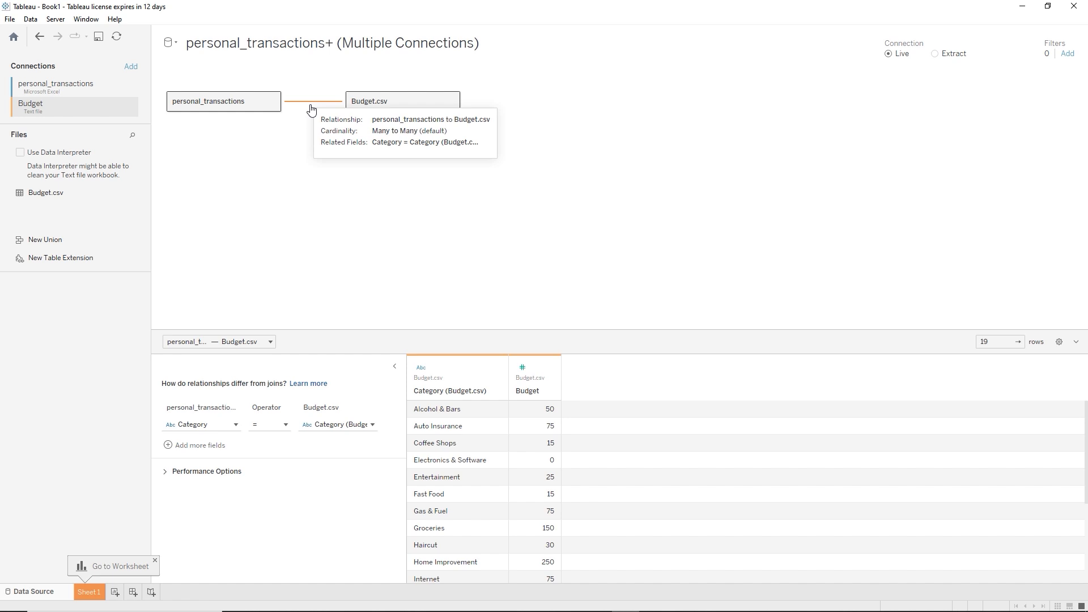
Inner join Budget.csv to personal_transactions on Category inside the personal_transactions logical table, and hide the Category (Budget.csv1) field
double_click(218, 104)
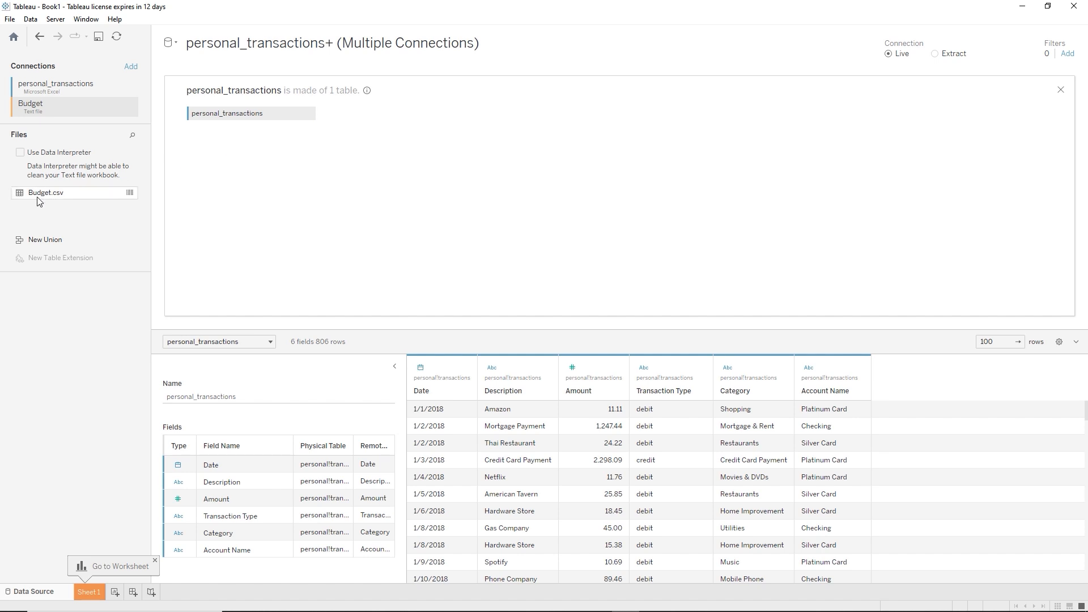
left_click_drag(41, 198, 382, 119)
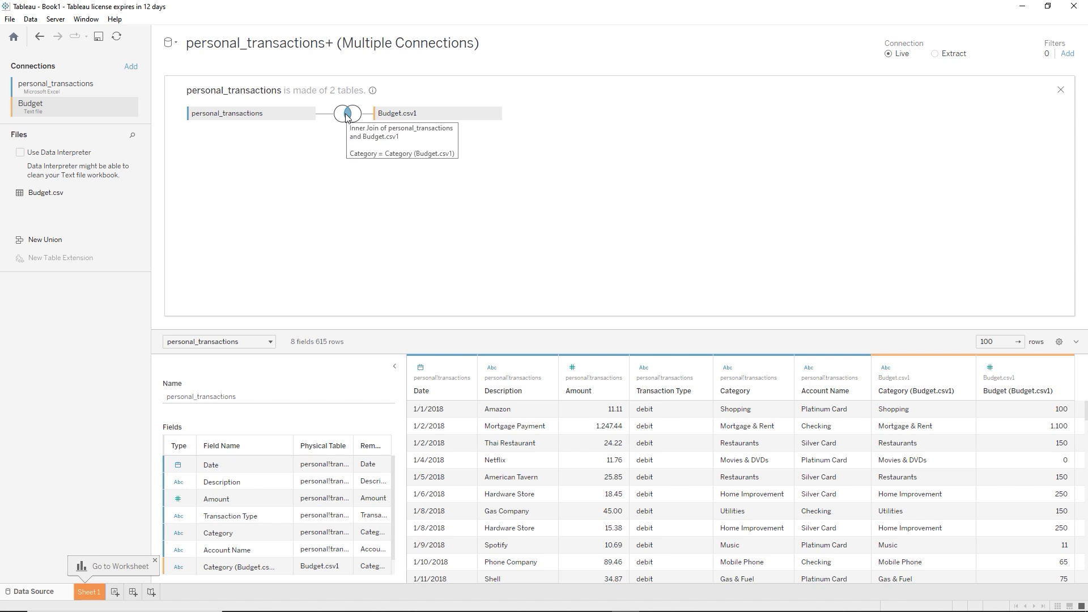
left_click(347, 115)
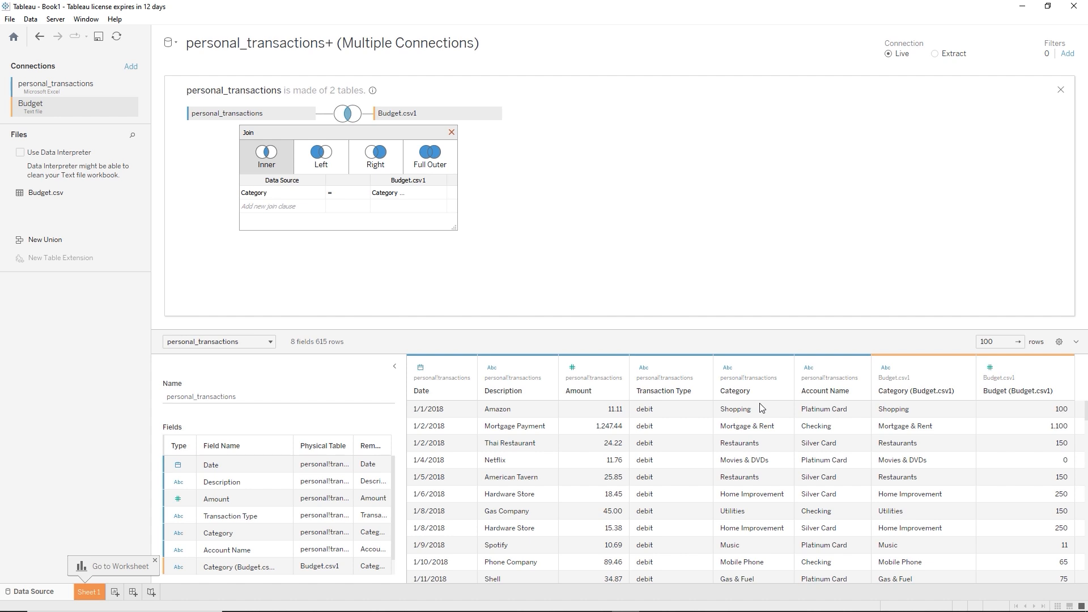
left_click(959, 375)
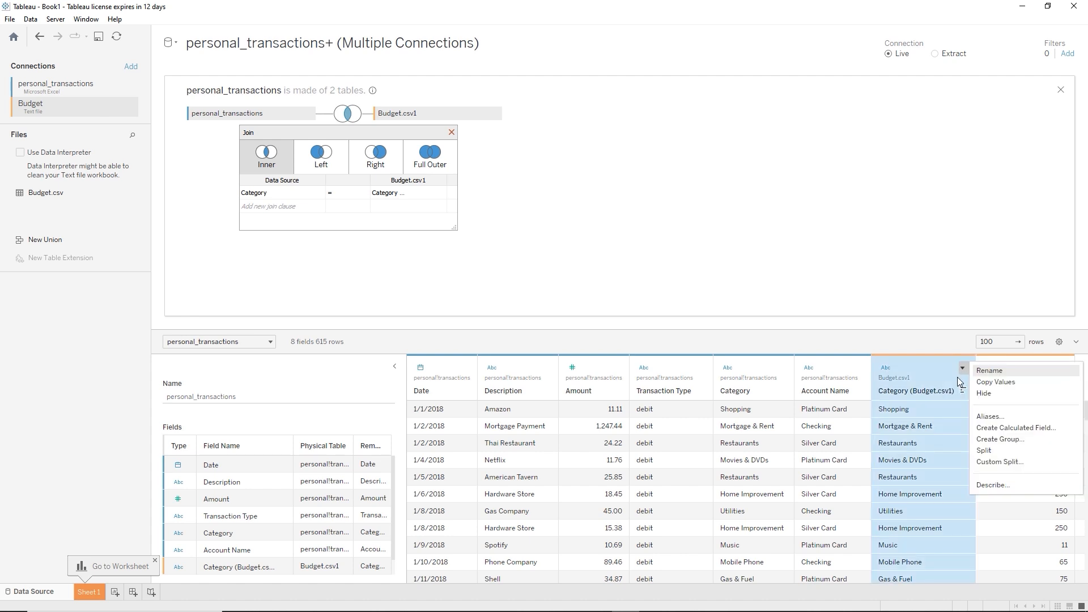
left_click(1004, 397)
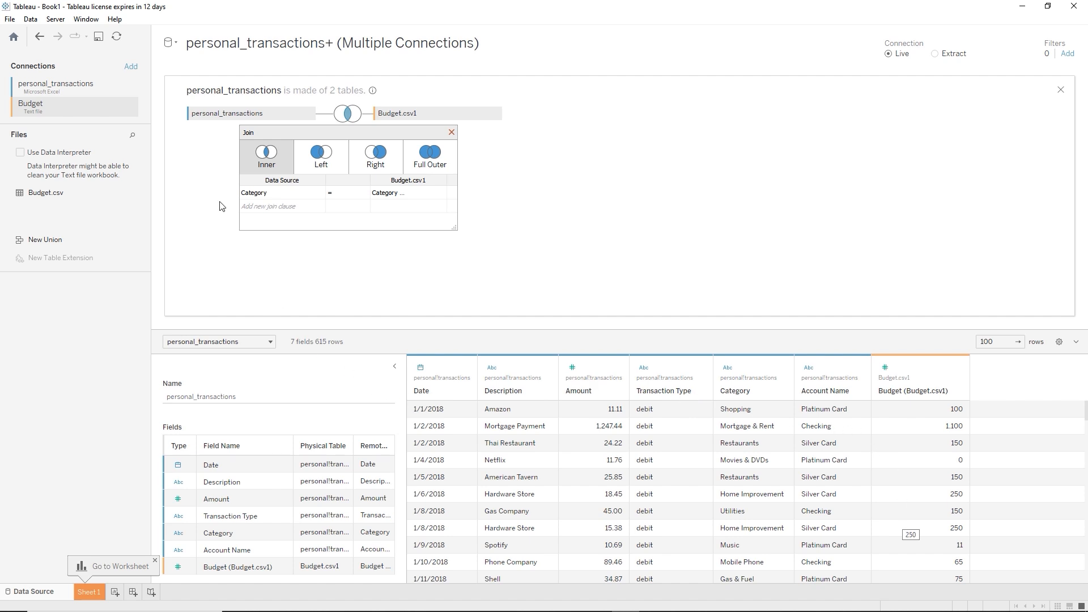
Save the Tableau workbook under the name "Personal Finance"
left_click(99, 37)
type("Personal Finance")
key("Return")
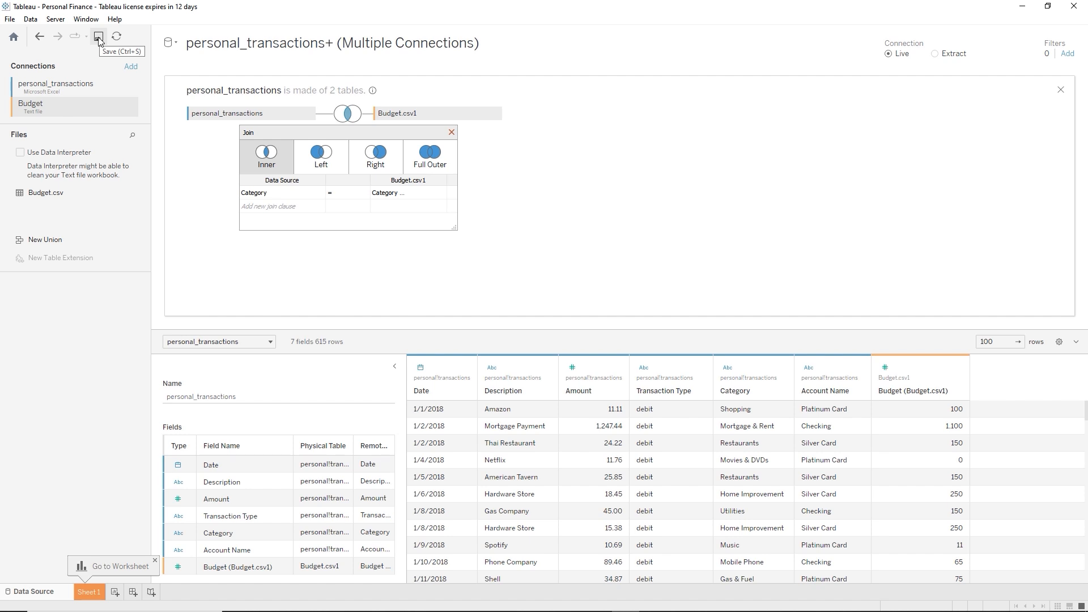
left_click(99, 42)
left_click(98, 37)
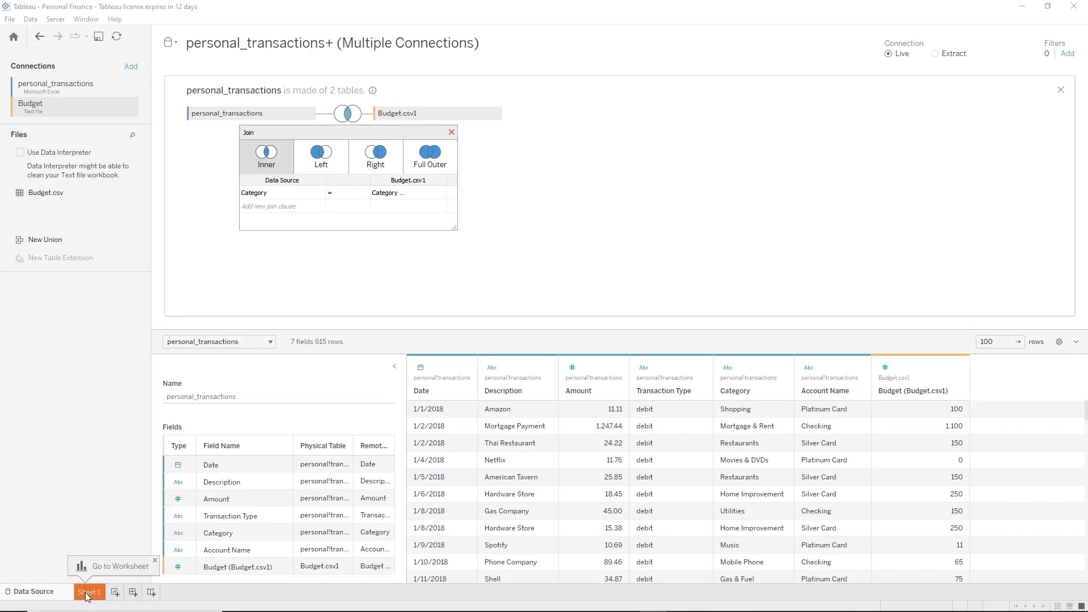
Open Sheet 1 and place the Budget measure from the Budget.csv table on Columns
left_click(86, 593)
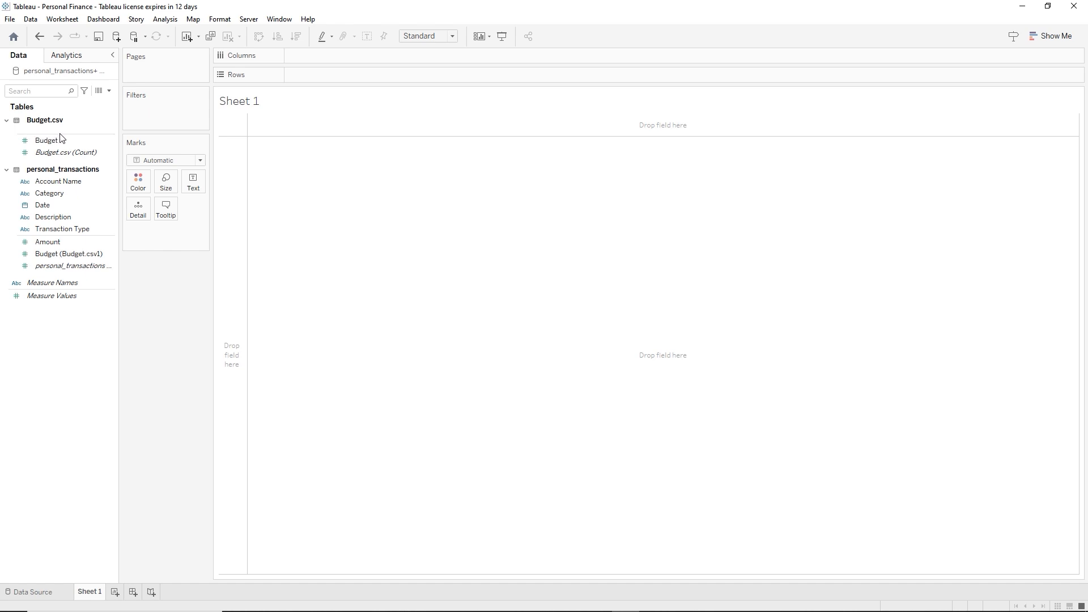
left_click(105, 146)
left_click(40, 143)
left_click_drag(40, 143, 335, 54)
Add the Amount measure to Columns beside Budget and show both as a text table with Measure Names on Columns
left_click(56, 242)
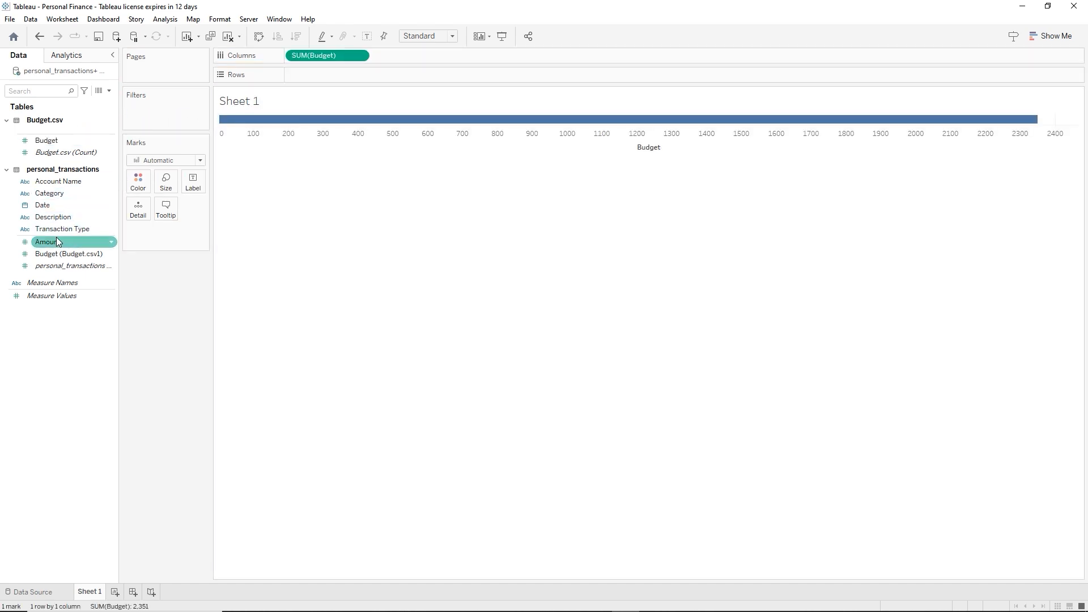
left_click_drag(56, 242, 412, 53)
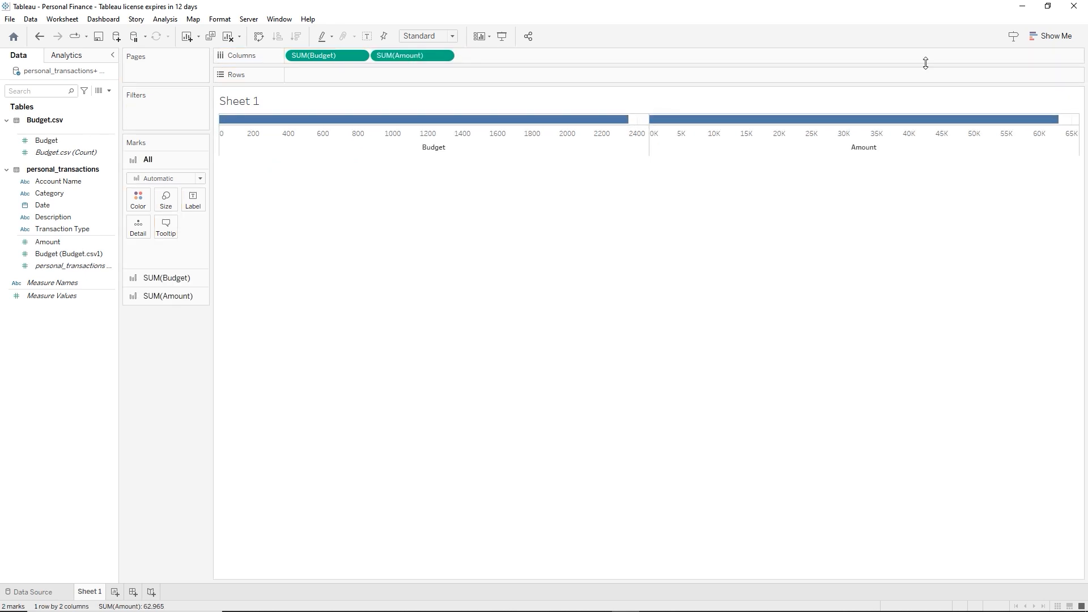
left_click(1054, 36)
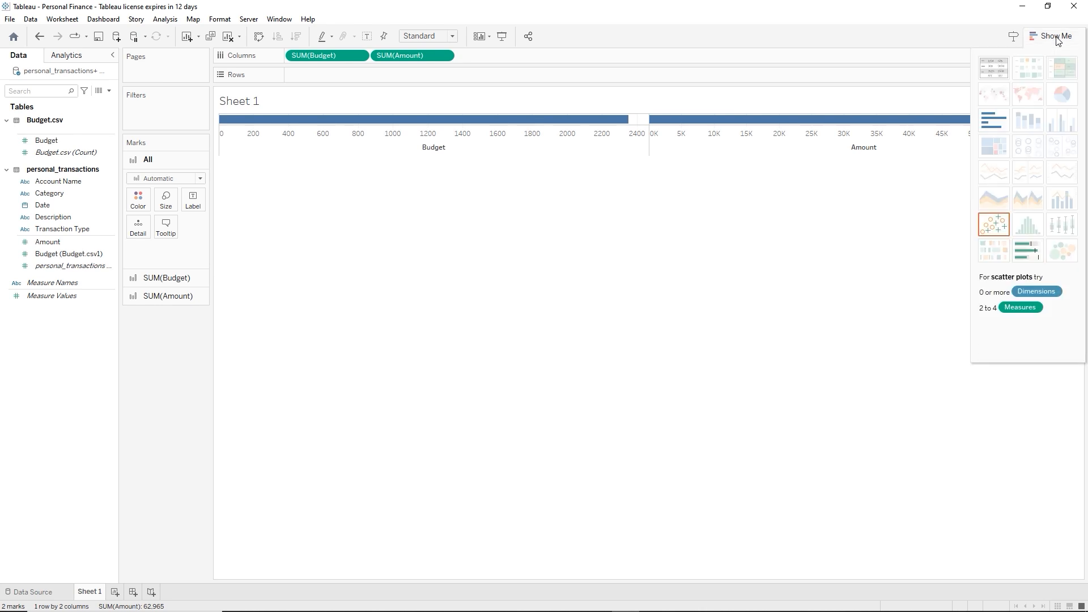
left_click(999, 75)
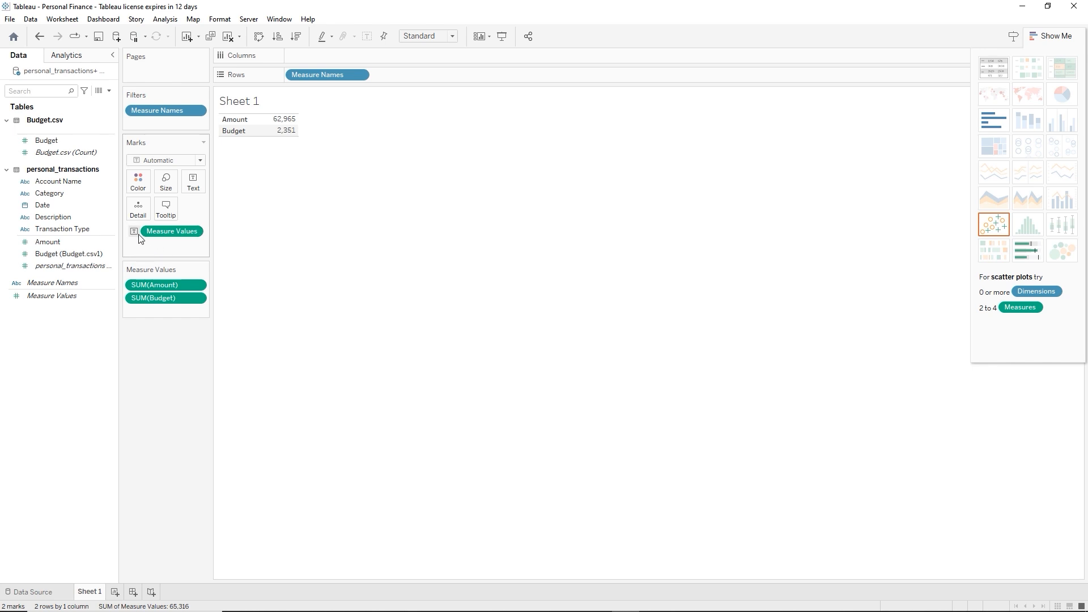
mouse_move(282, 120)
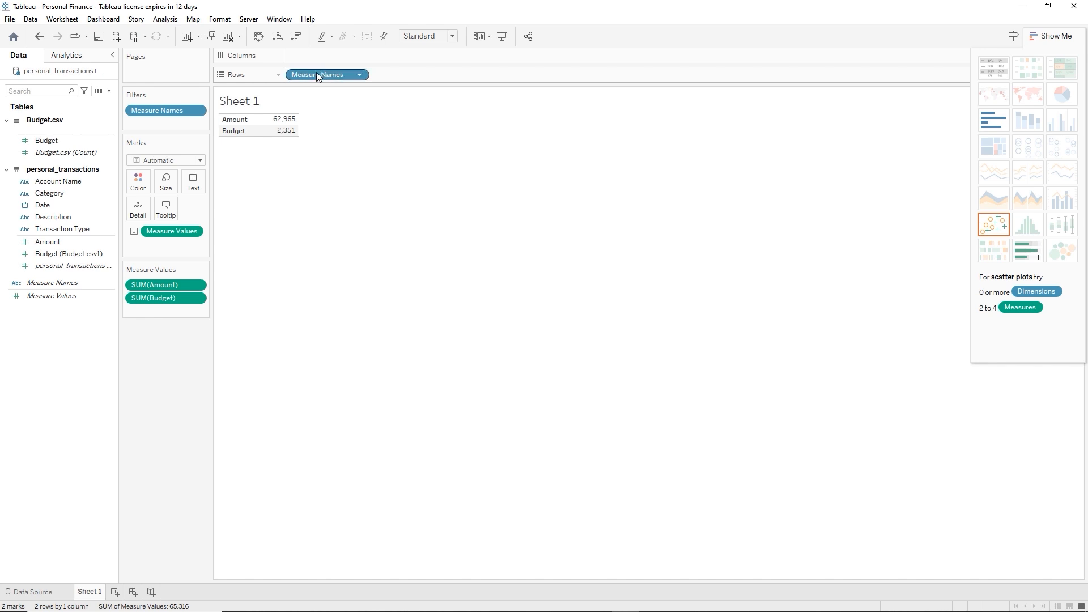
left_click_drag(321, 74, 324, 56)
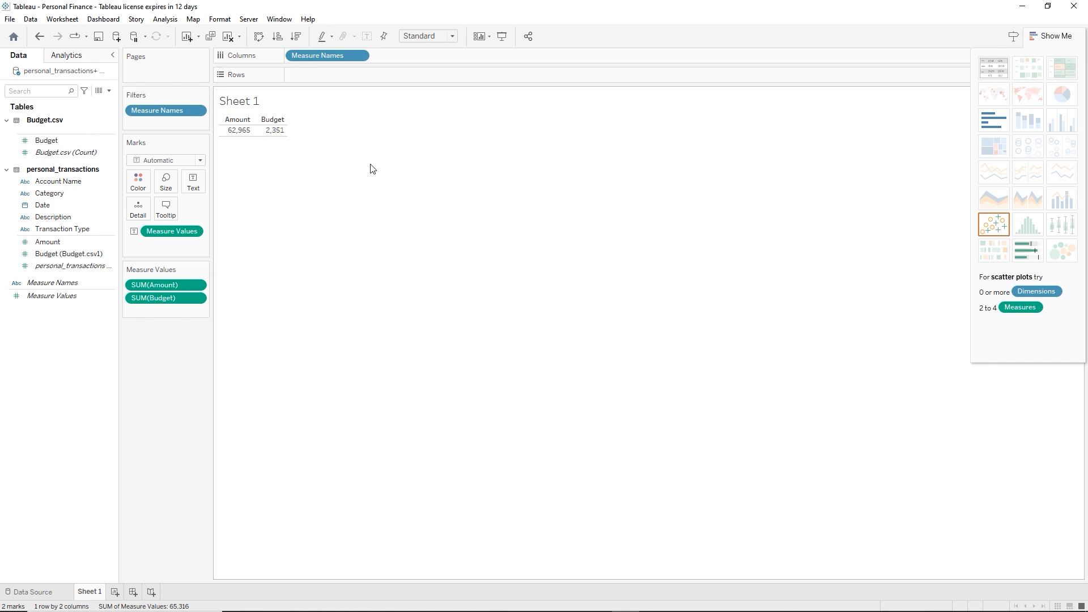
Create an ad hoc calculation [Budget]-[Amount] on Columns after Measure Names
double_click(395, 59)
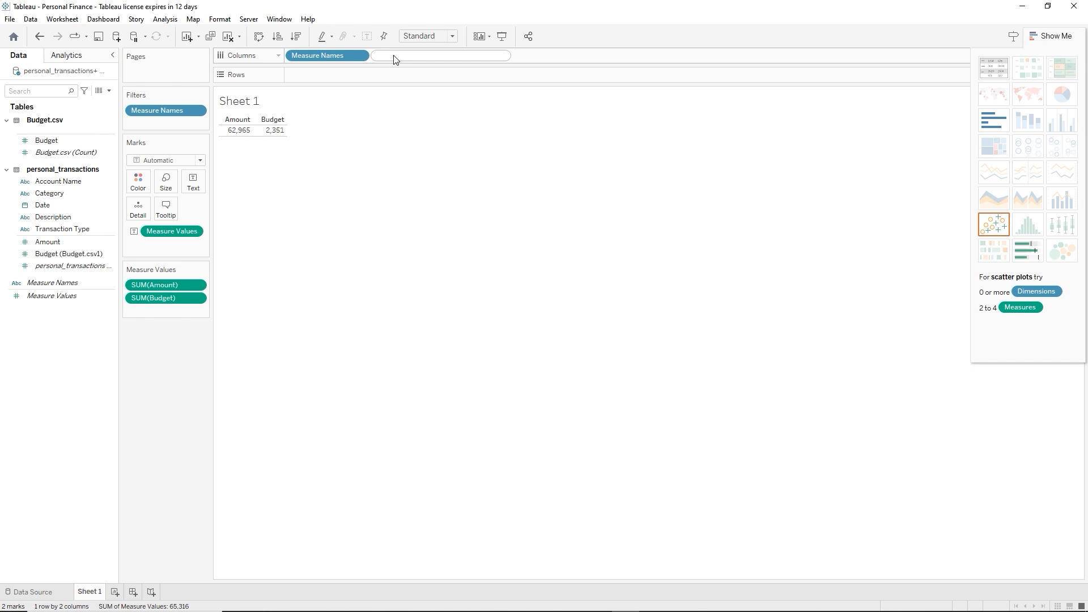
type("bu")
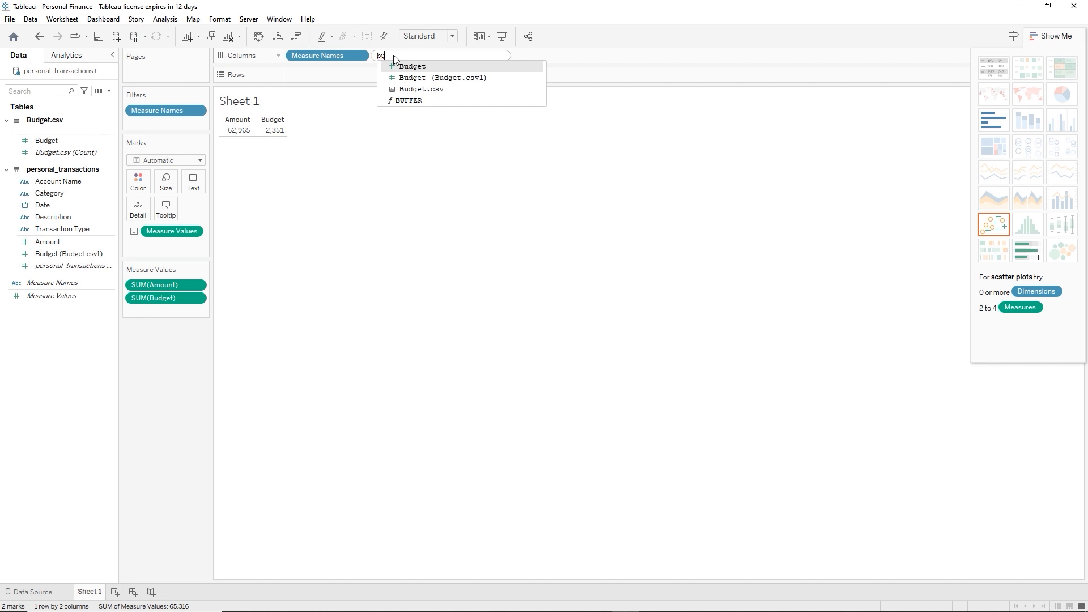
key("Return")
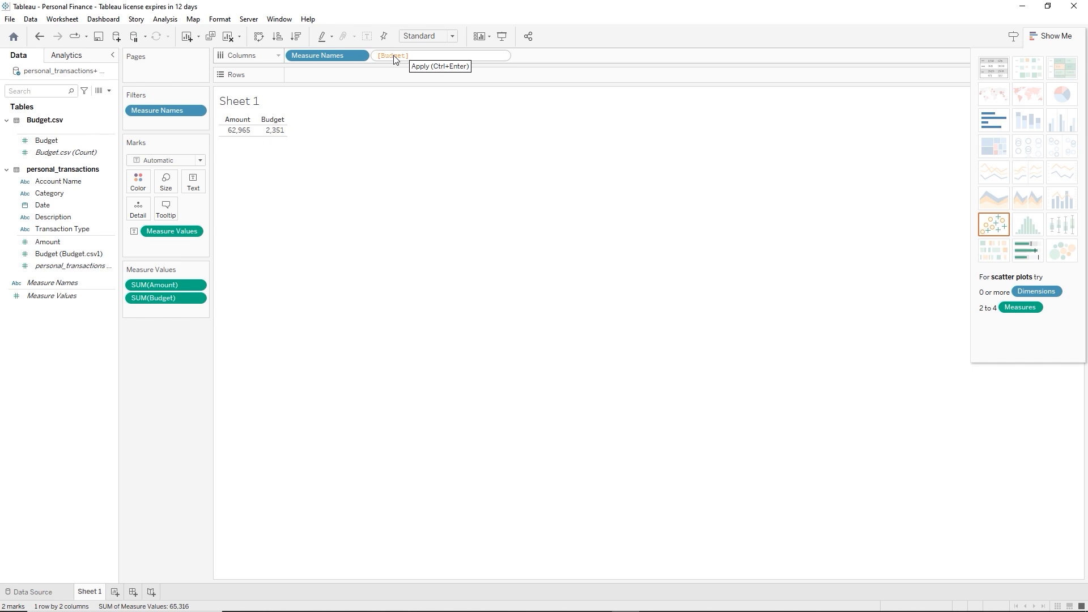
type("-am")
key("Return")
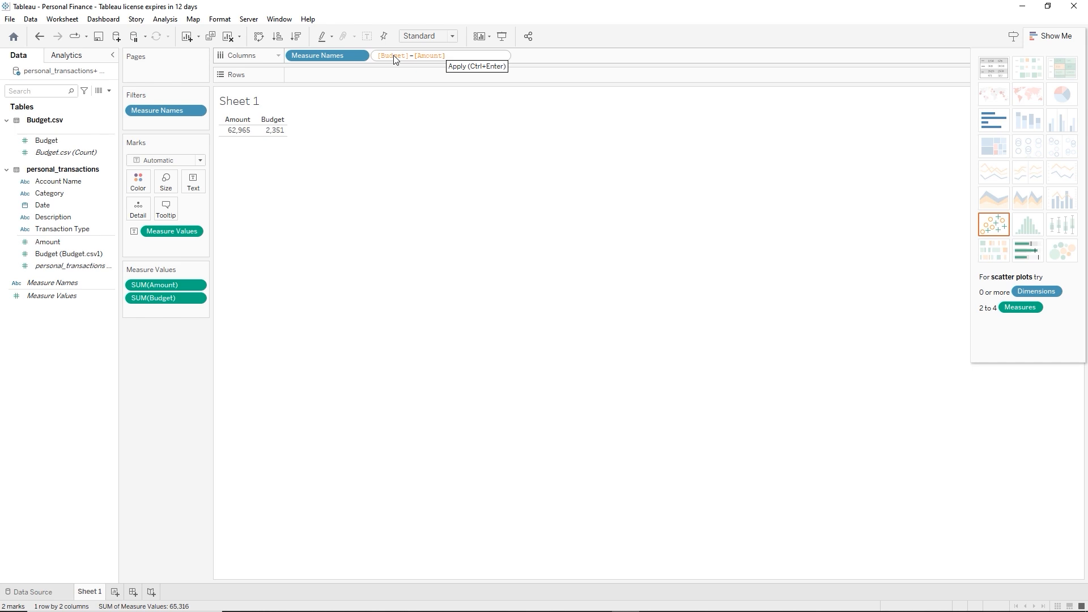
key("Return")
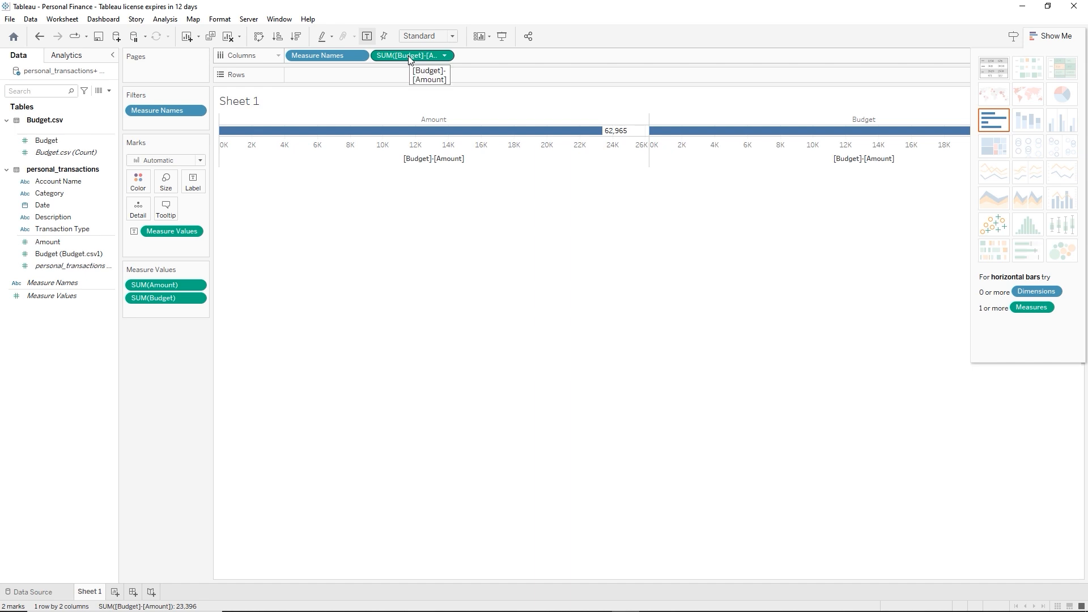
Save the [Budget]-[Amount] calculation to the data fields under the name "Variance"
left_click_drag(410, 59, 63, 209)
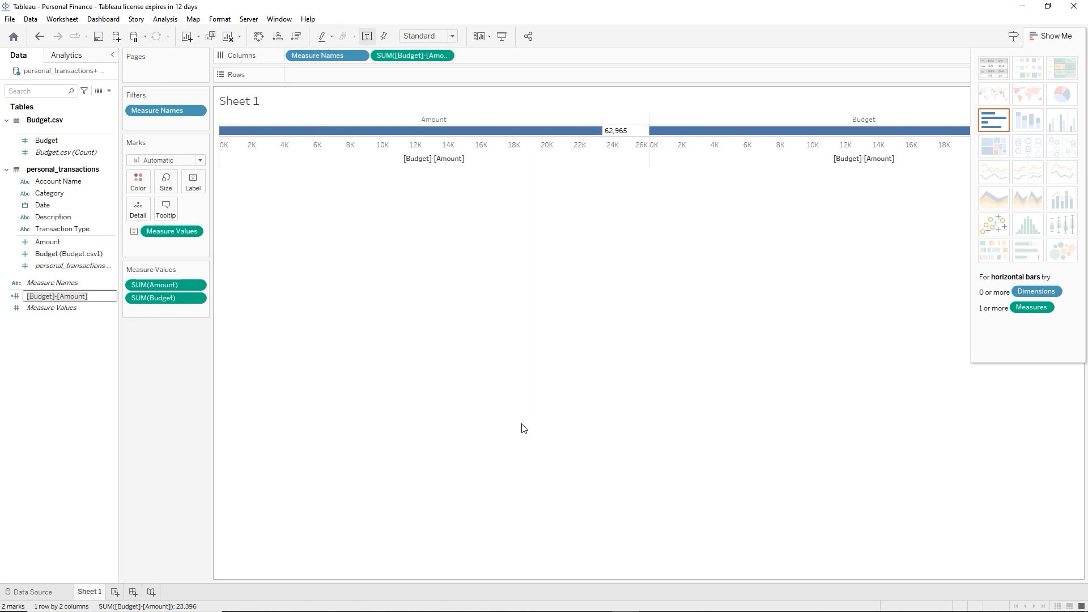
type("Variance")
key("Return")
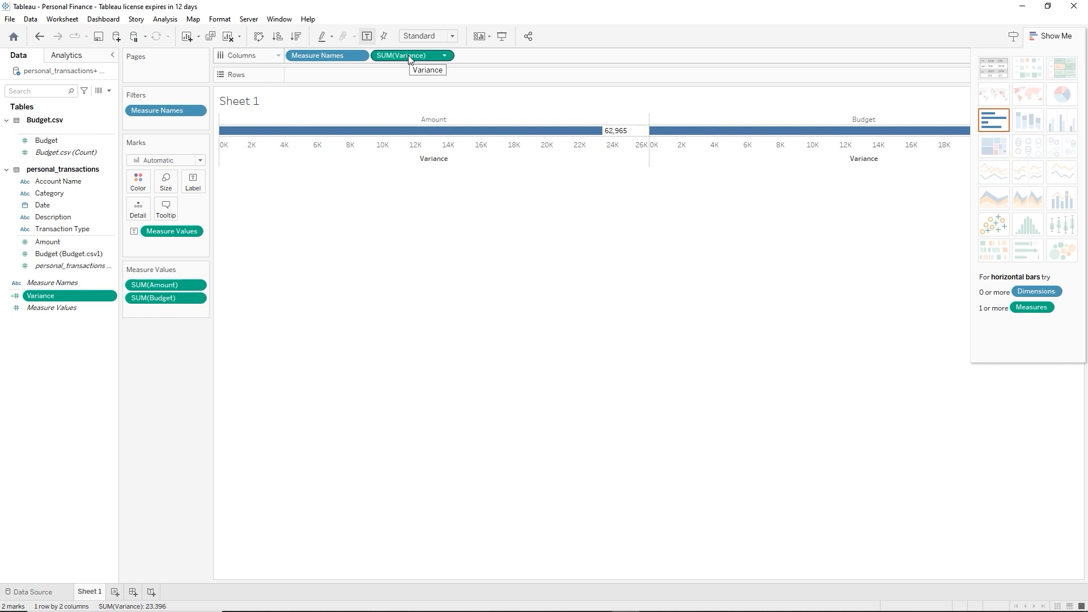
Turn the view back into a text table with Measure Names on Columns, and order Budget ahead of Amount
left_click(1002, 73)
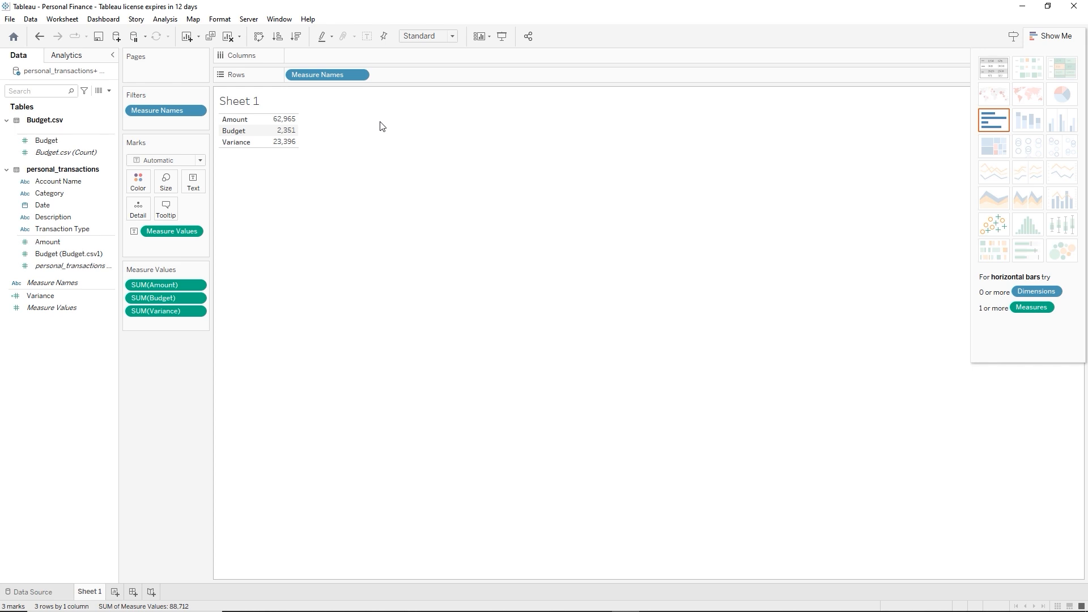
left_click_drag(317, 82, 324, 60)
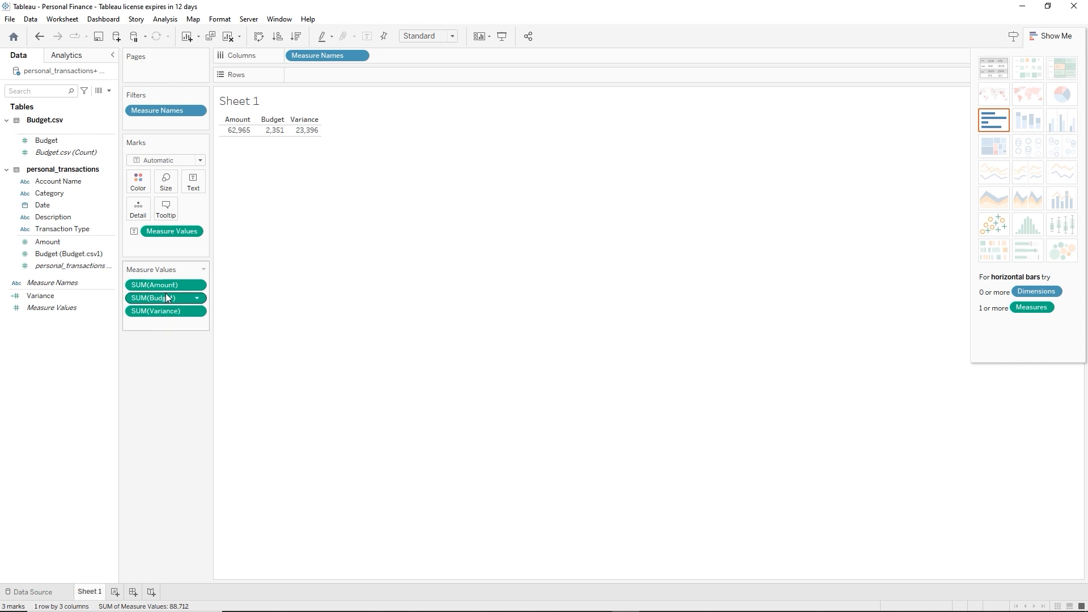
mouse_move(170, 289)
left_mouse_down()
mouse_move(165, 303)
mouse_move(170, 291)
left_mouse_up()
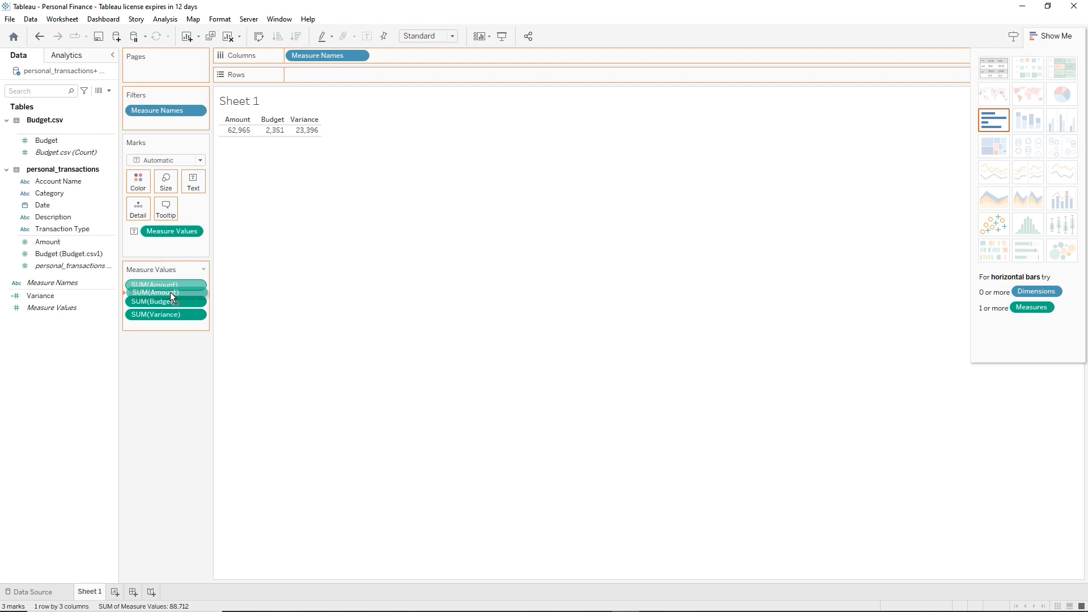
left_click_drag(170, 292, 172, 304)
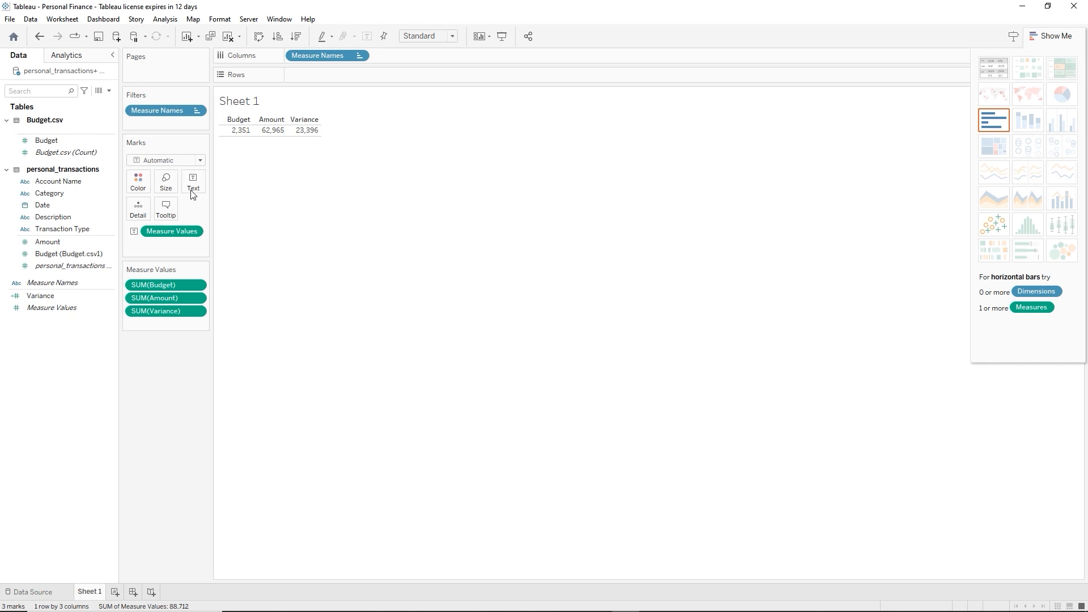
Break the table down by Category on Rows and hide the field labels for rows
left_click_drag(48, 196, 327, 78)
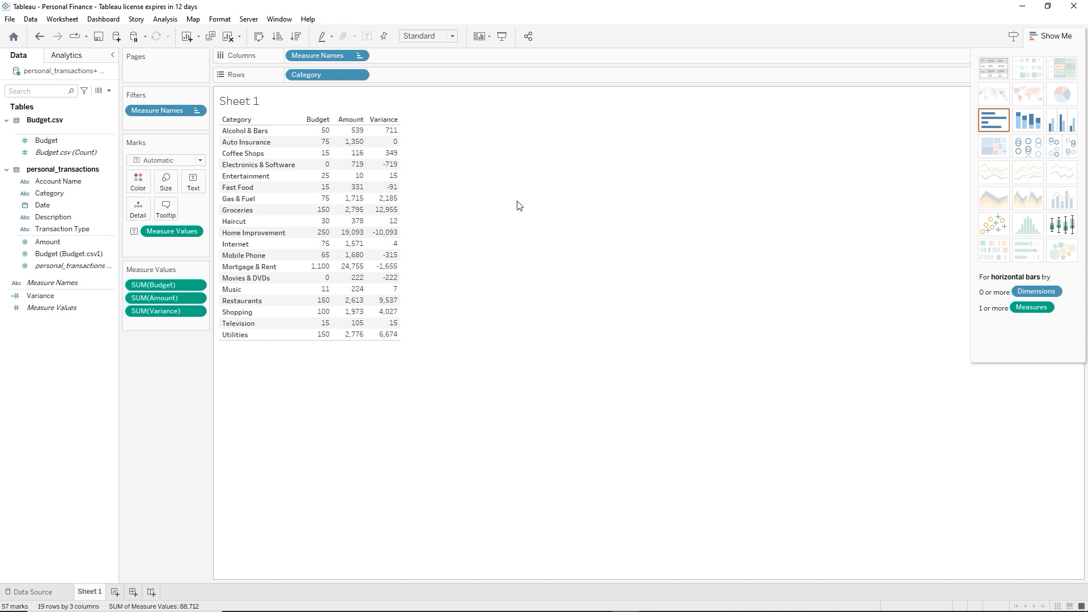
key("ctrl+1")
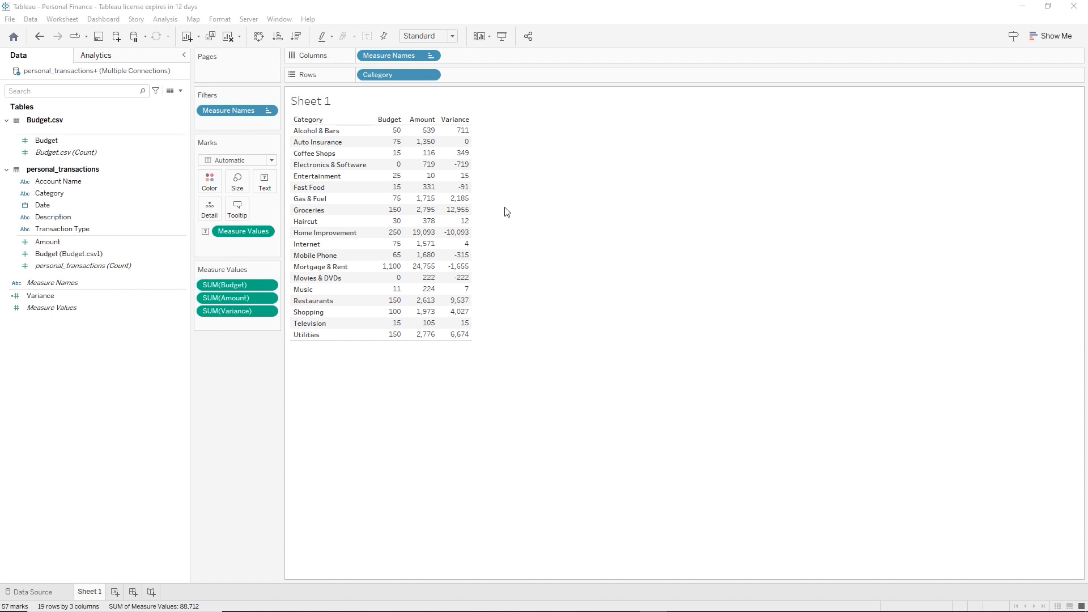
right_click(333, 123)
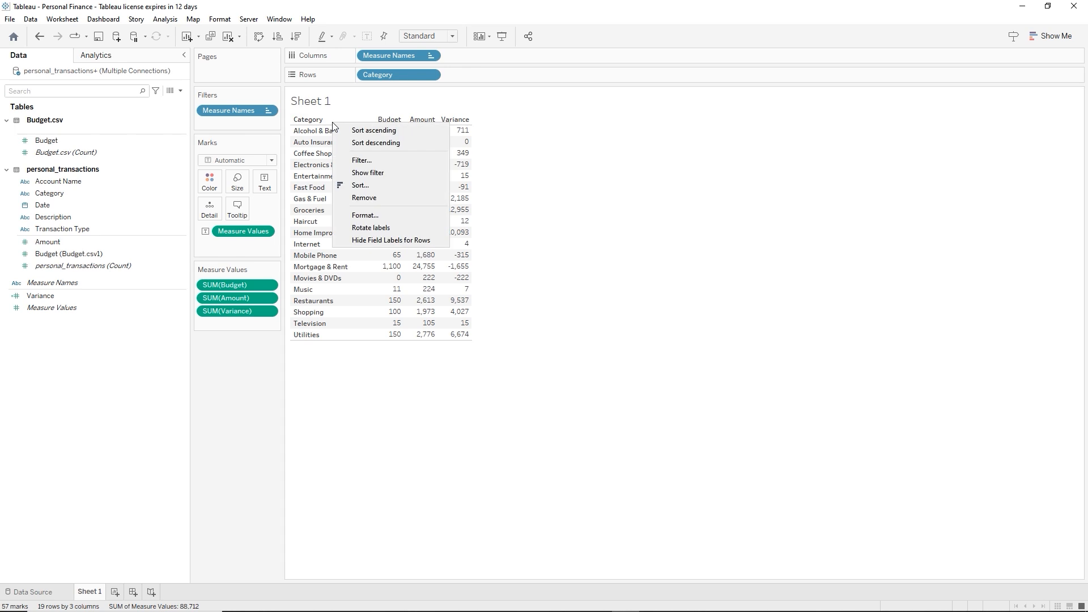
left_click(395, 241)
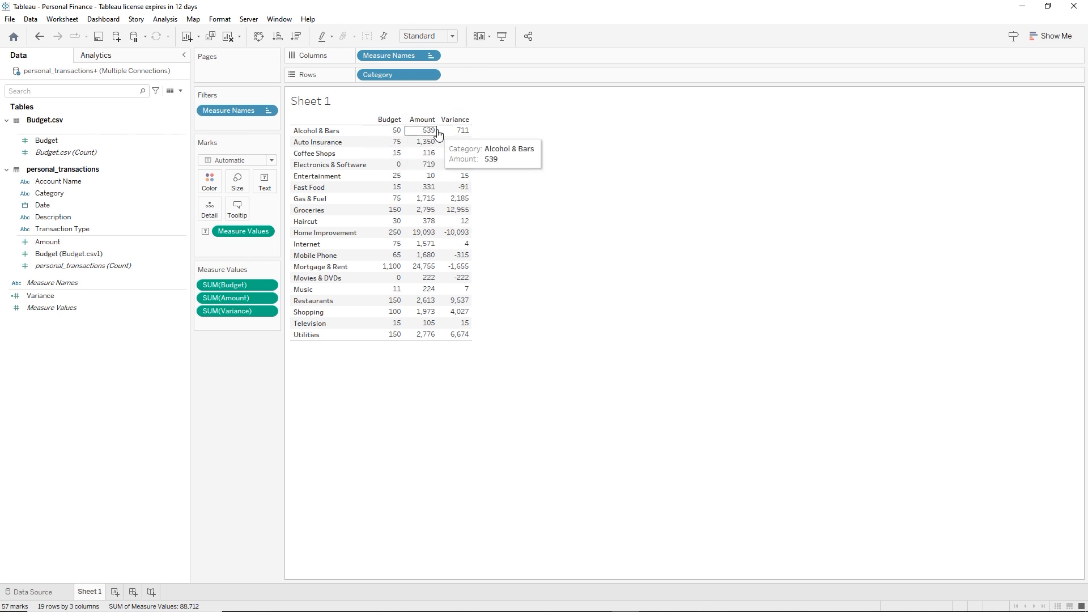
Format the SUM(Amount) values as Currency (Custom) with 2 decimal places and a $ prefix
right_click(401, 146)
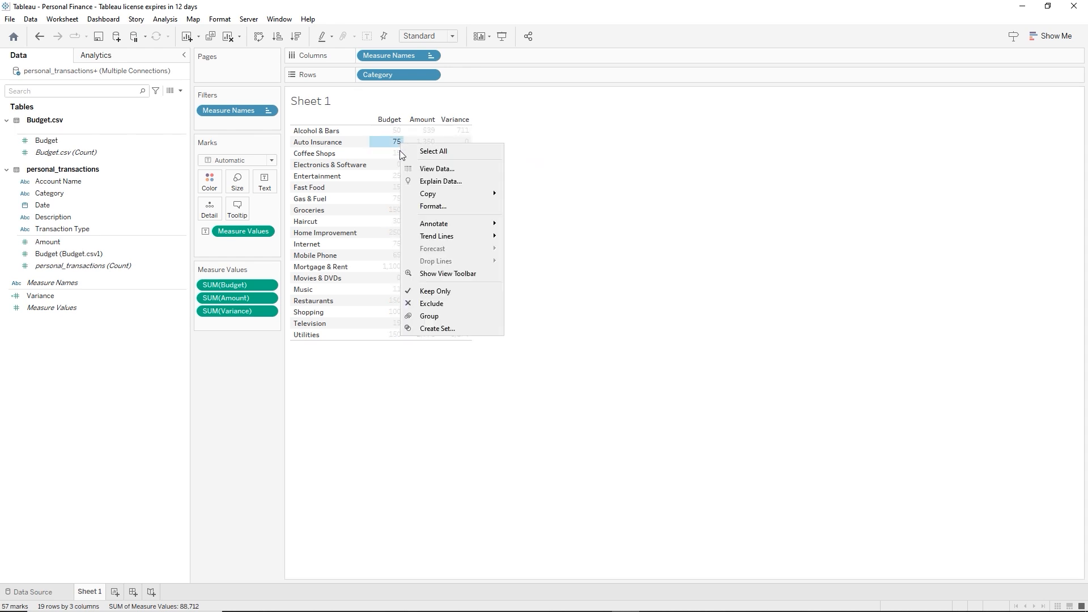
left_click(436, 207)
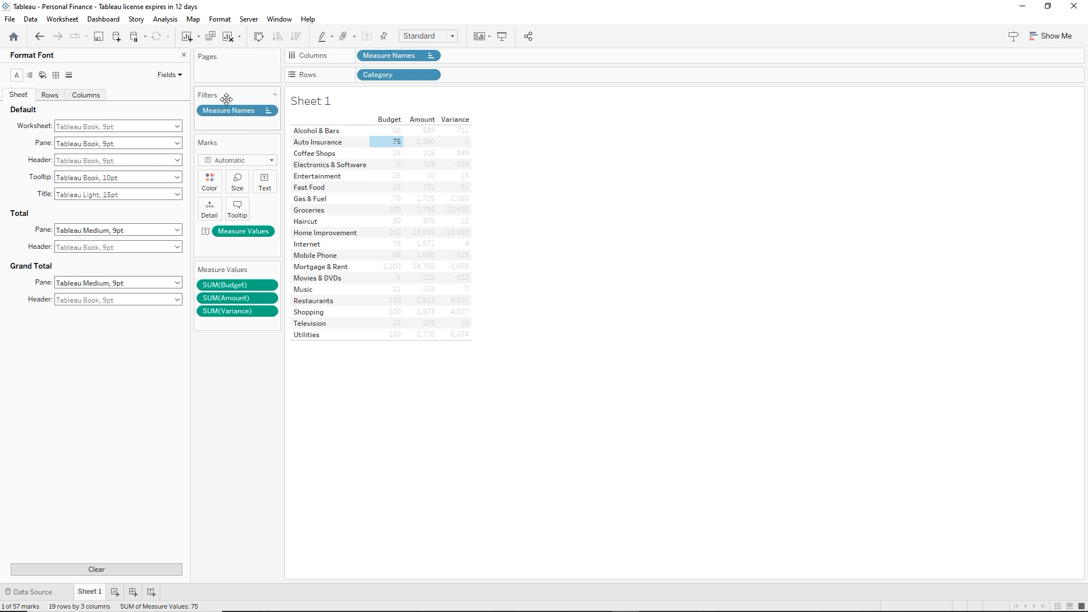
left_click(170, 79)
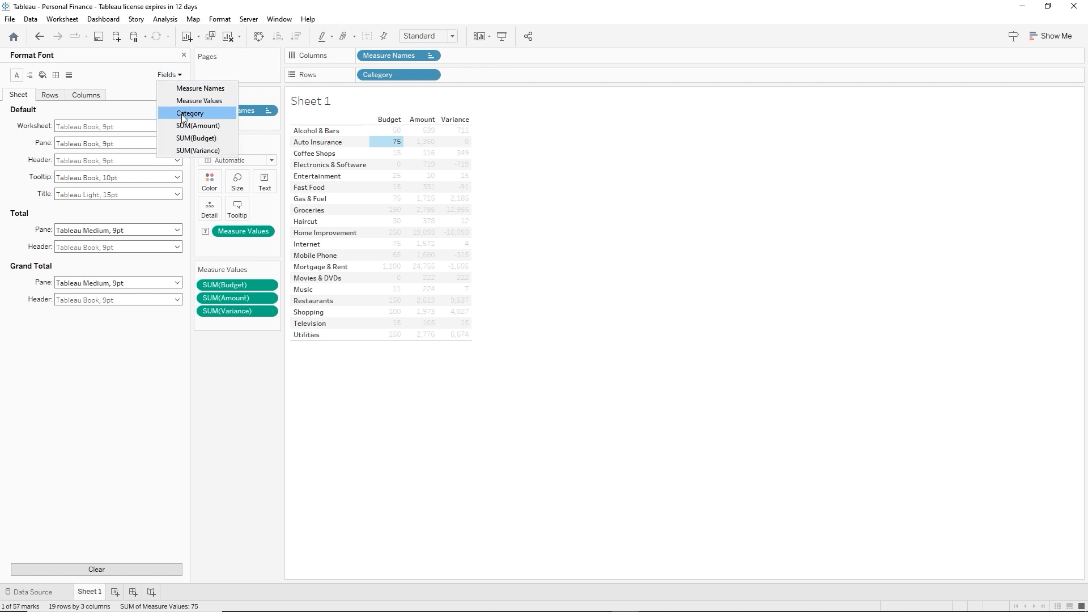
left_click(189, 127)
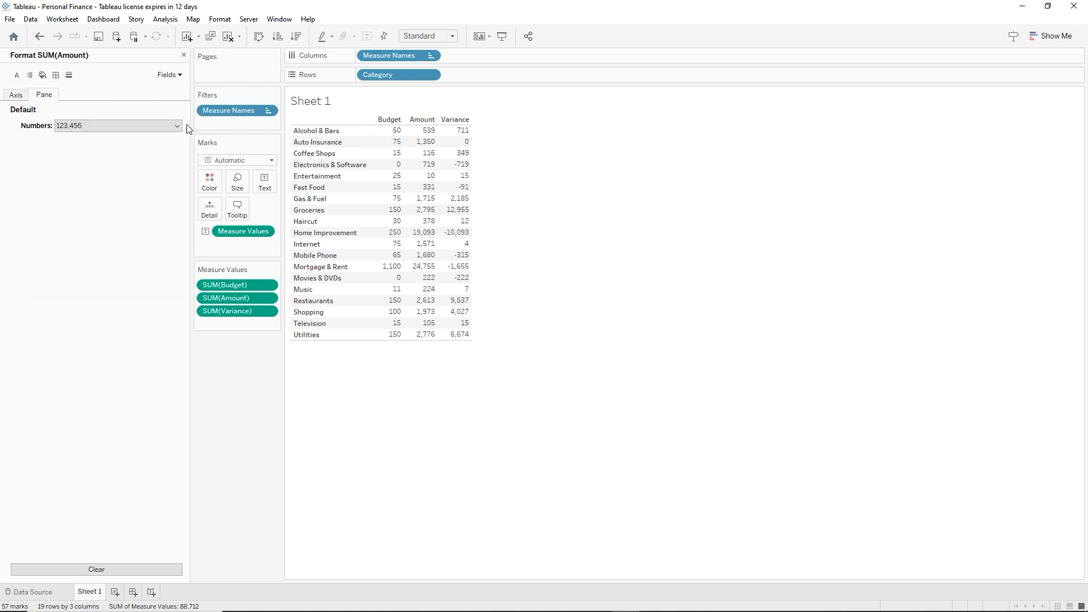
left_click(155, 129)
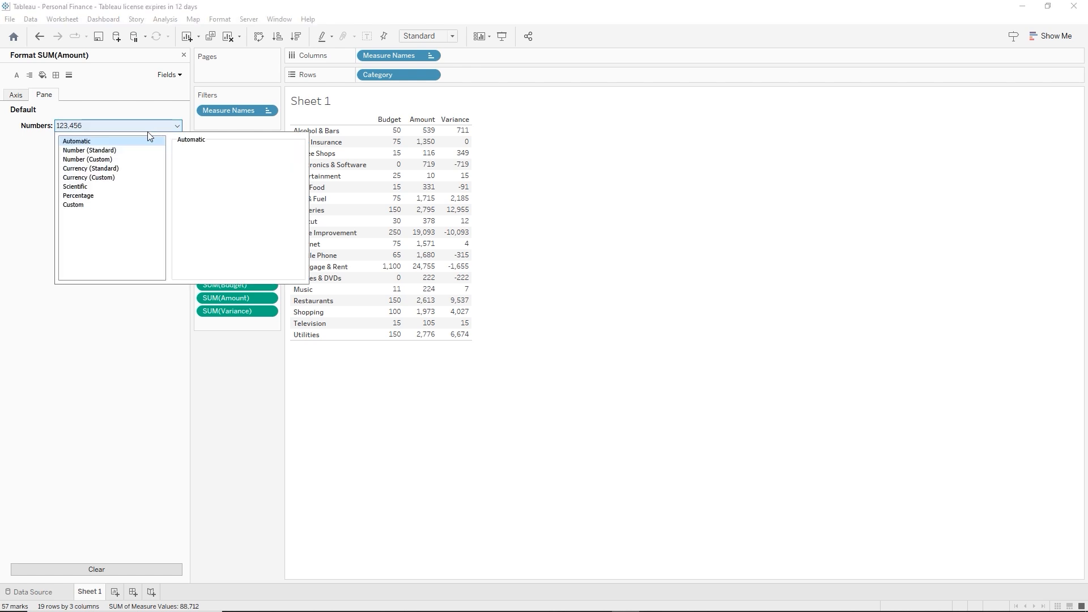
left_click(94, 178)
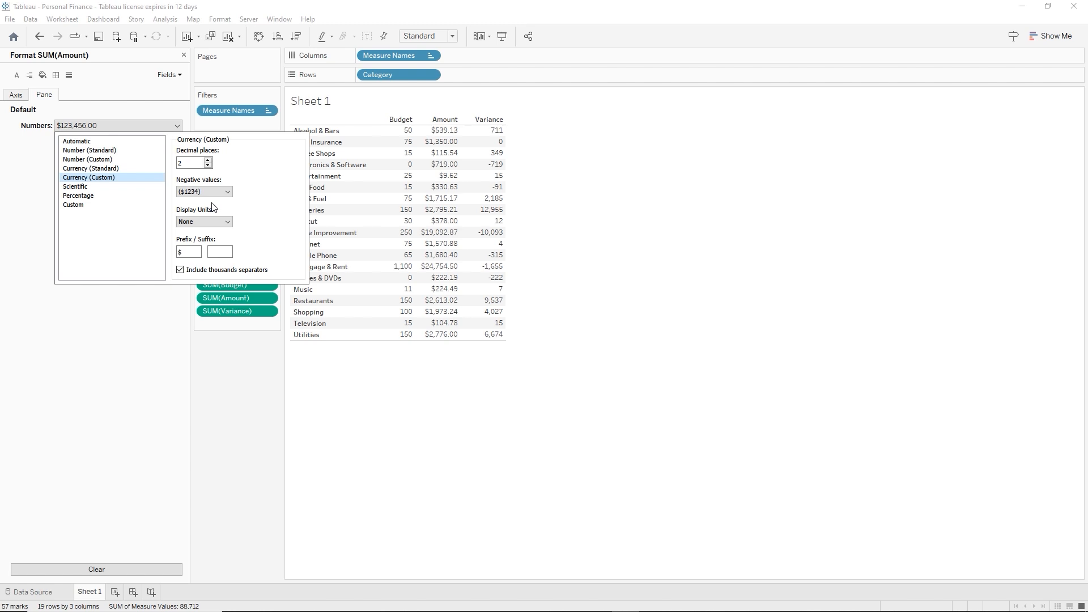
left_click(184, 255)
left_click(349, 382)
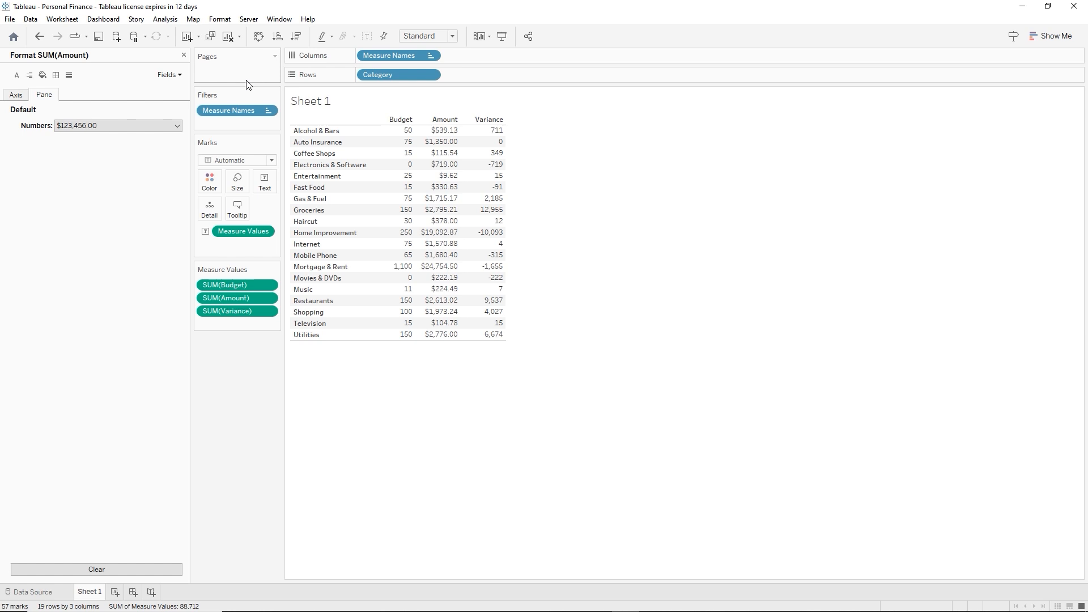
Format the SUM(Budget) values as Currency (Custom) with 2 decimal places and a $ prefix
left_click(170, 74)
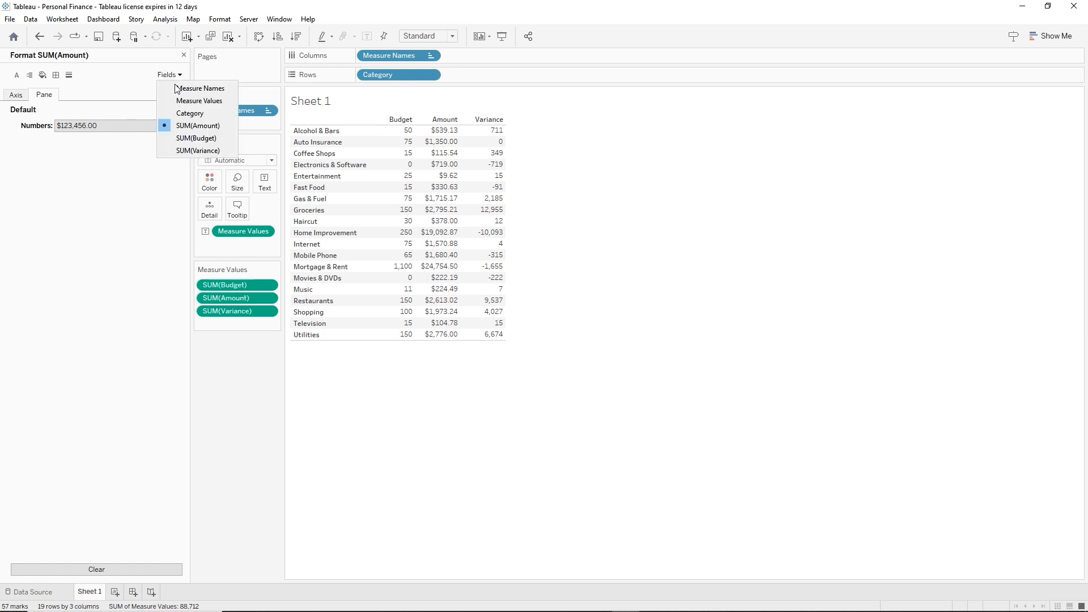
left_click(187, 138)
left_click(151, 127)
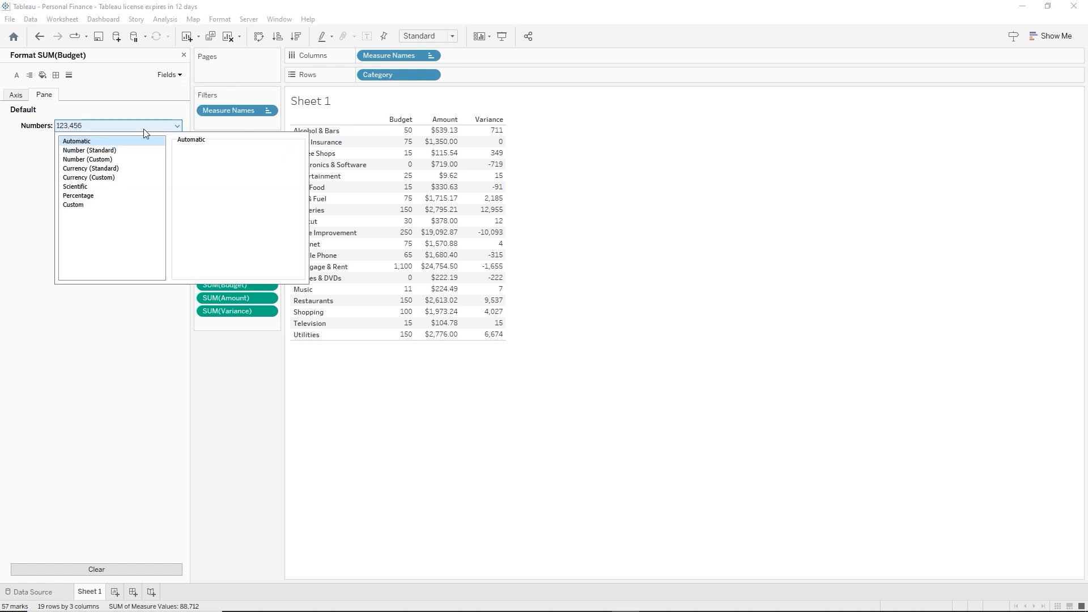
left_click(121, 178)
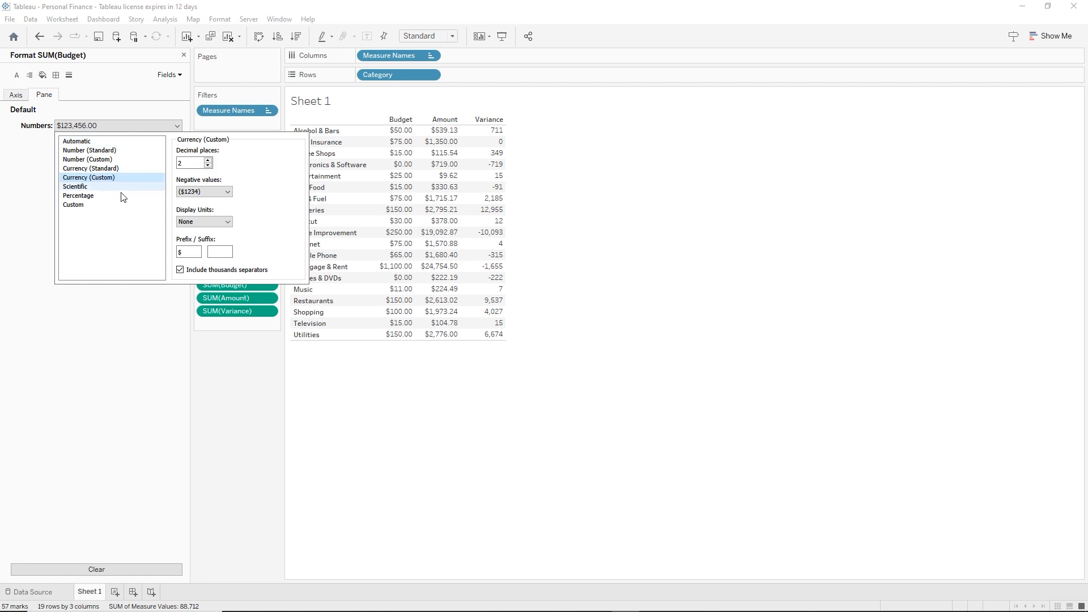
left_click(165, 329)
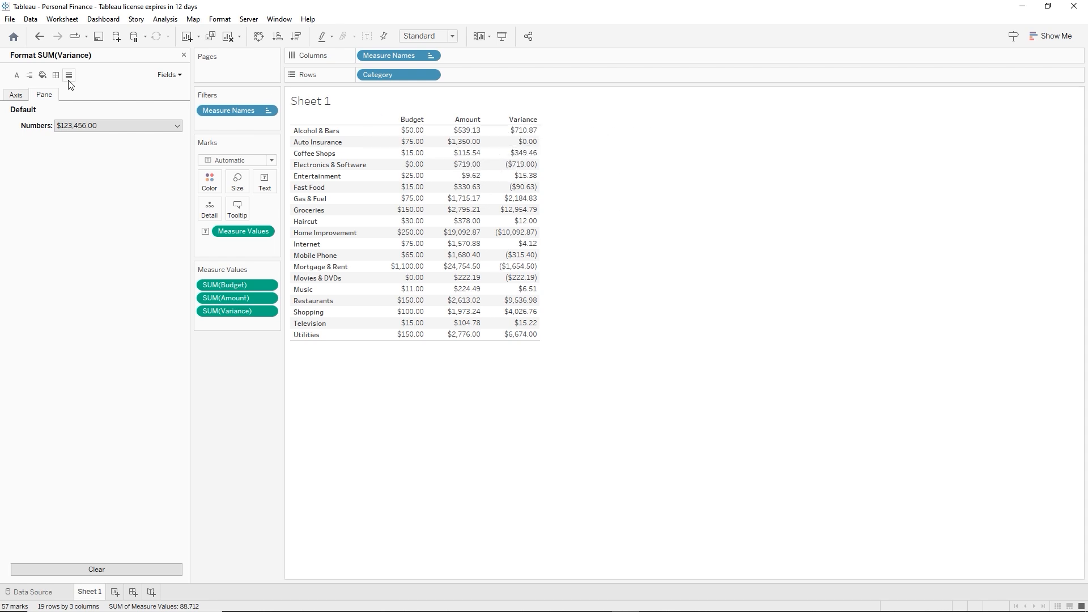
Shade the Category field's default header solid blue with the color #0000ff
left_click(169, 75)
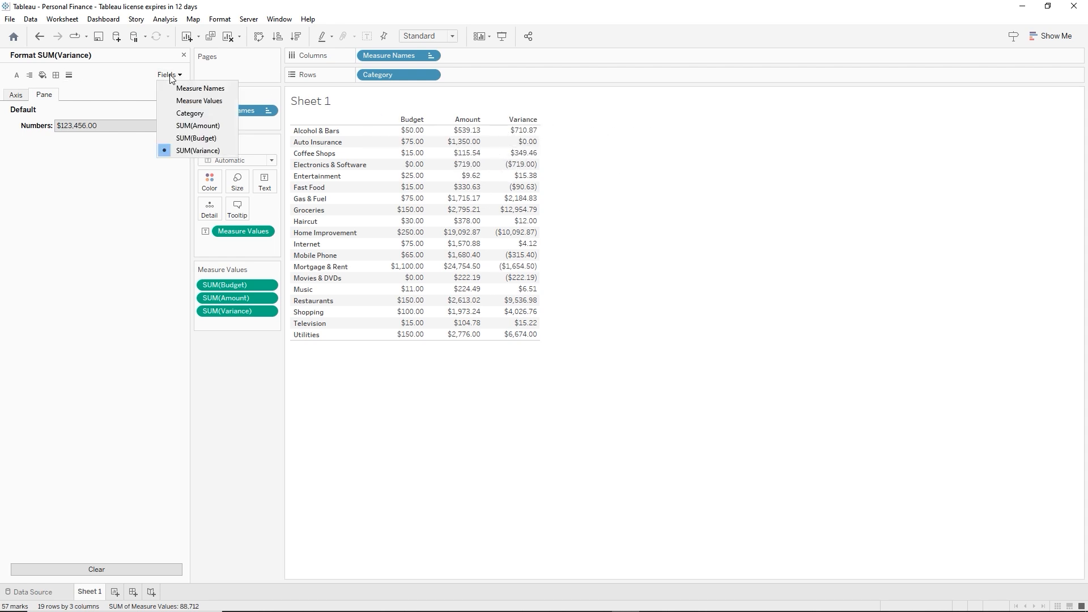
left_click(187, 113)
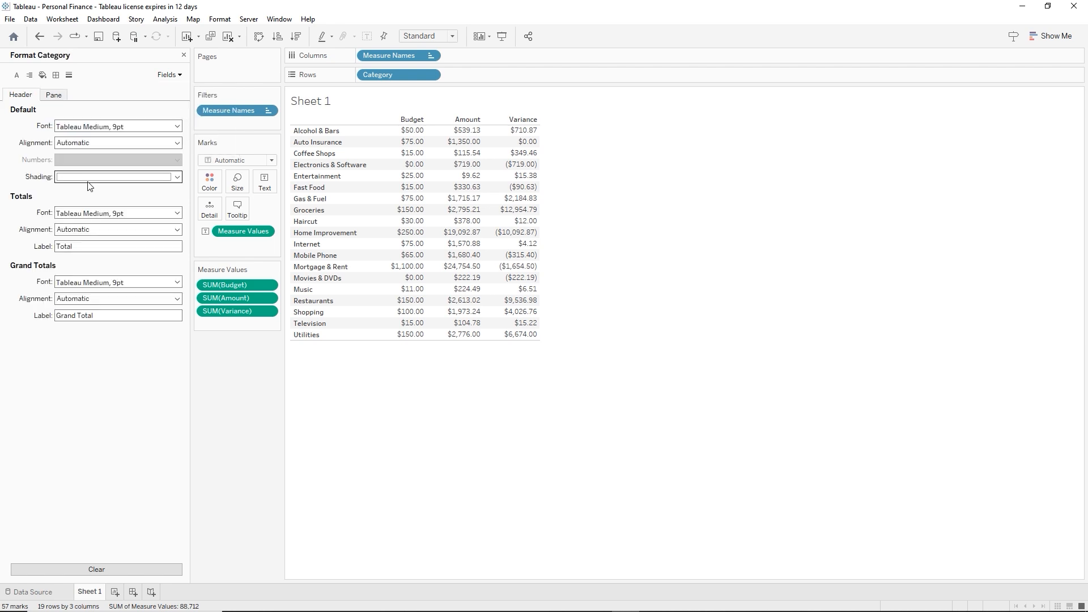
left_click(178, 178)
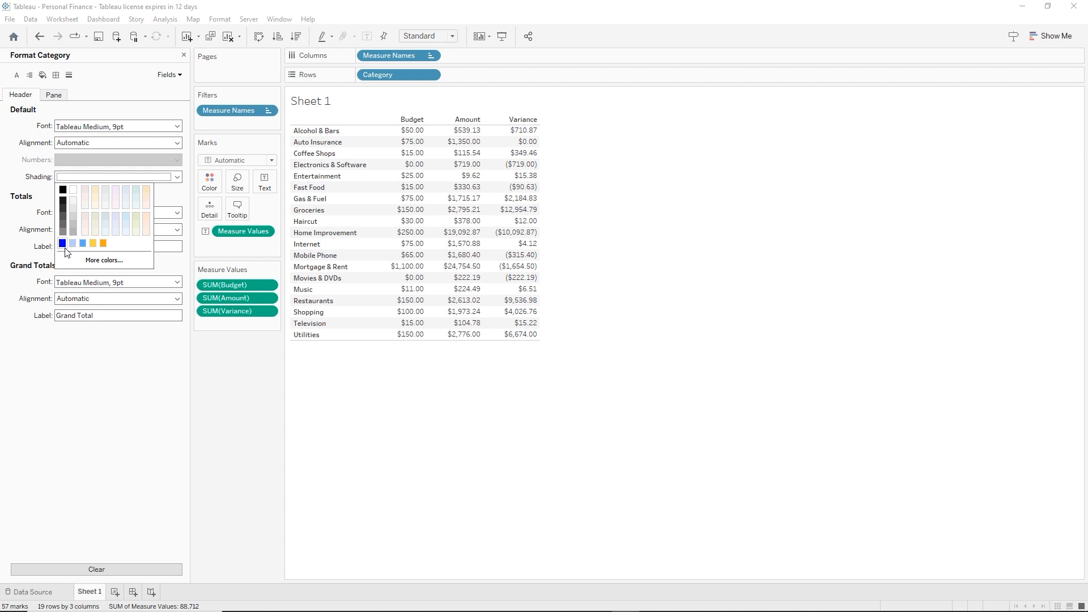
left_click(101, 261)
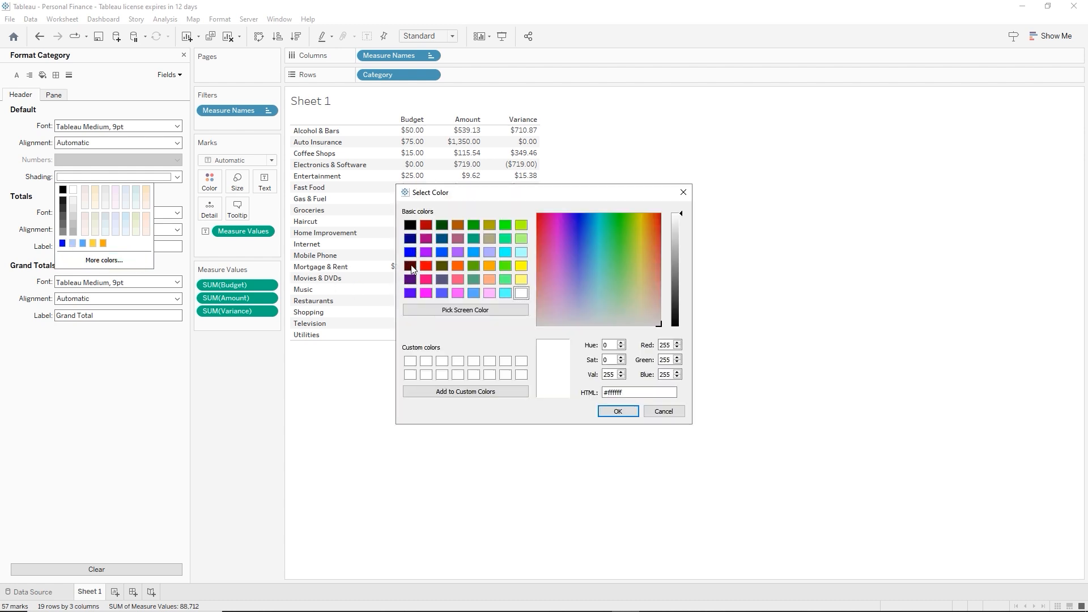
left_click(410, 253)
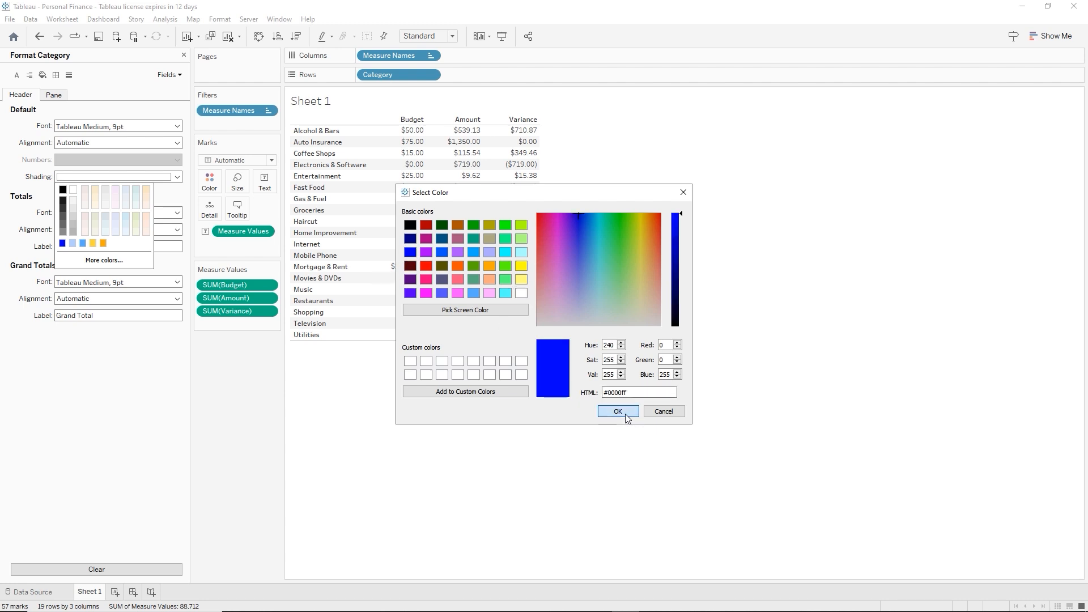
left_click(621, 411)
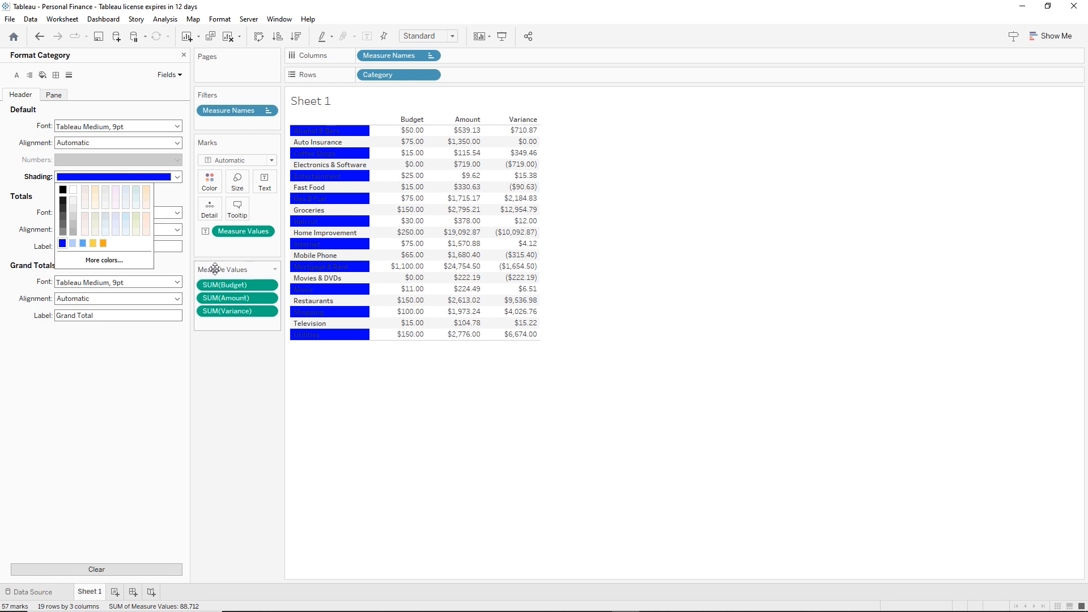
Set the default header font color of the Category field to white
left_click(337, 130)
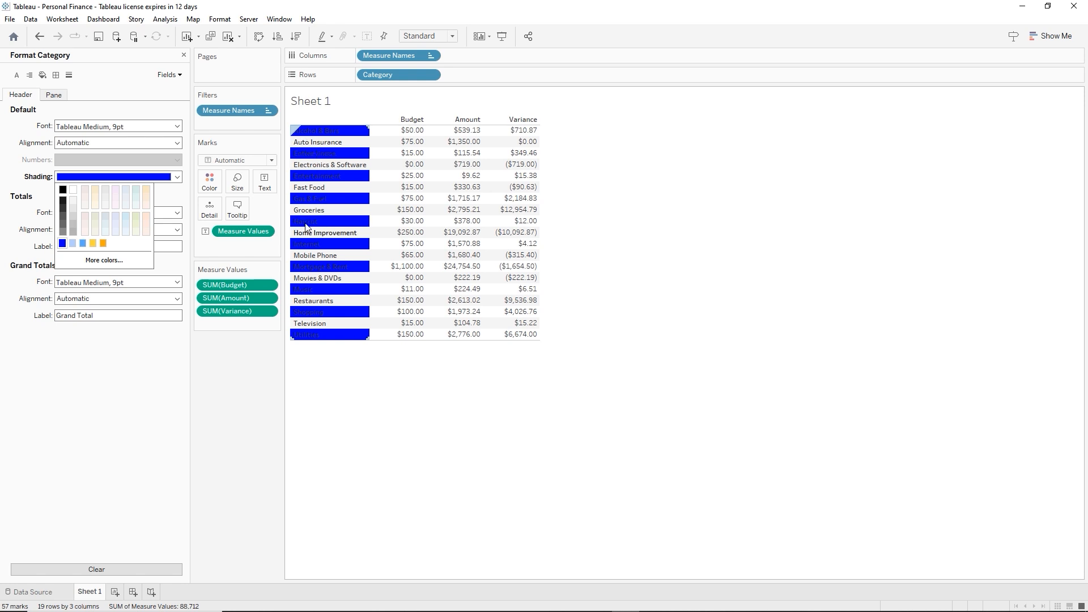
left_click(173, 132)
left_click(174, 132)
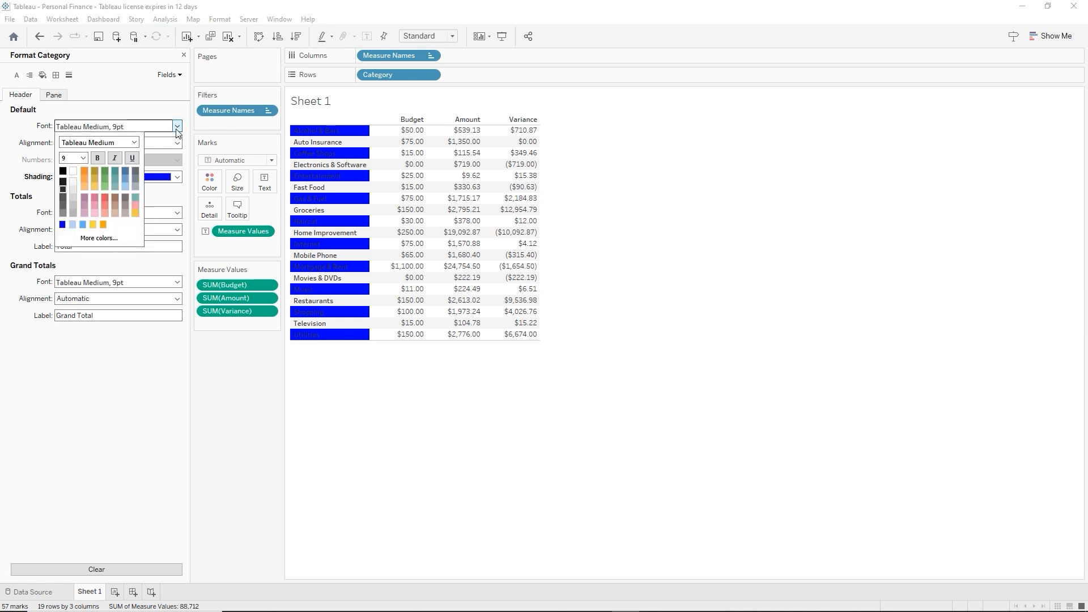
left_click(74, 173)
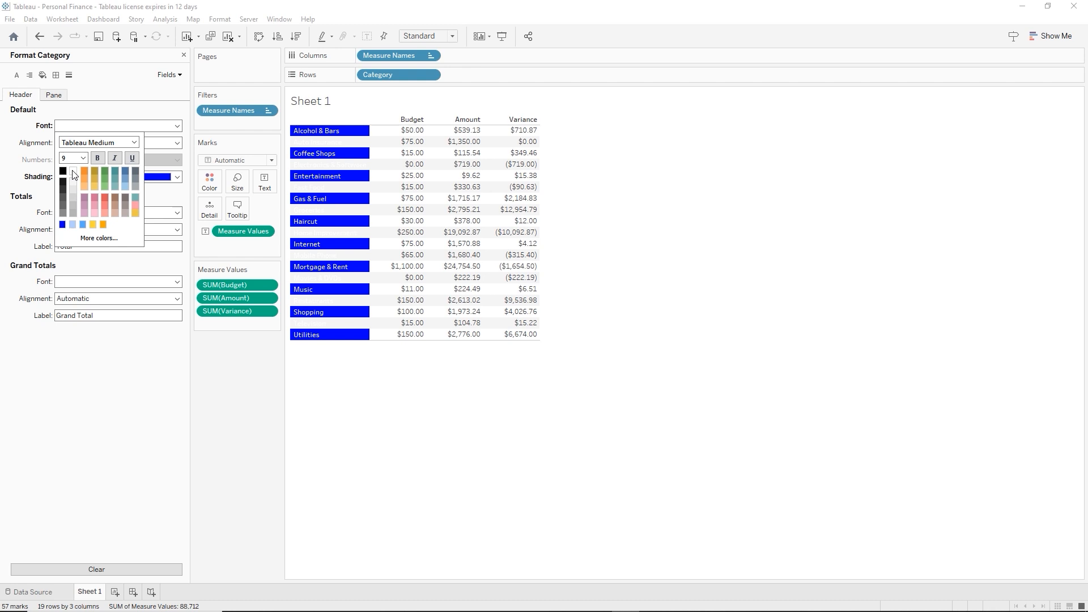
left_click(348, 437)
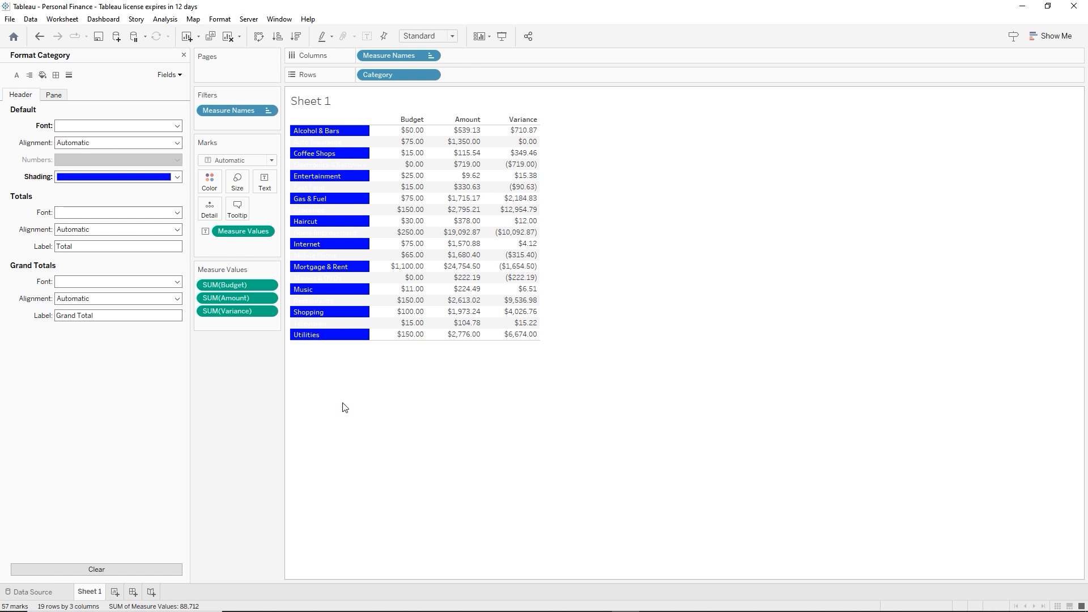
Remove the table's row banding by setting both its pane and header shading to None
left_click(43, 75)
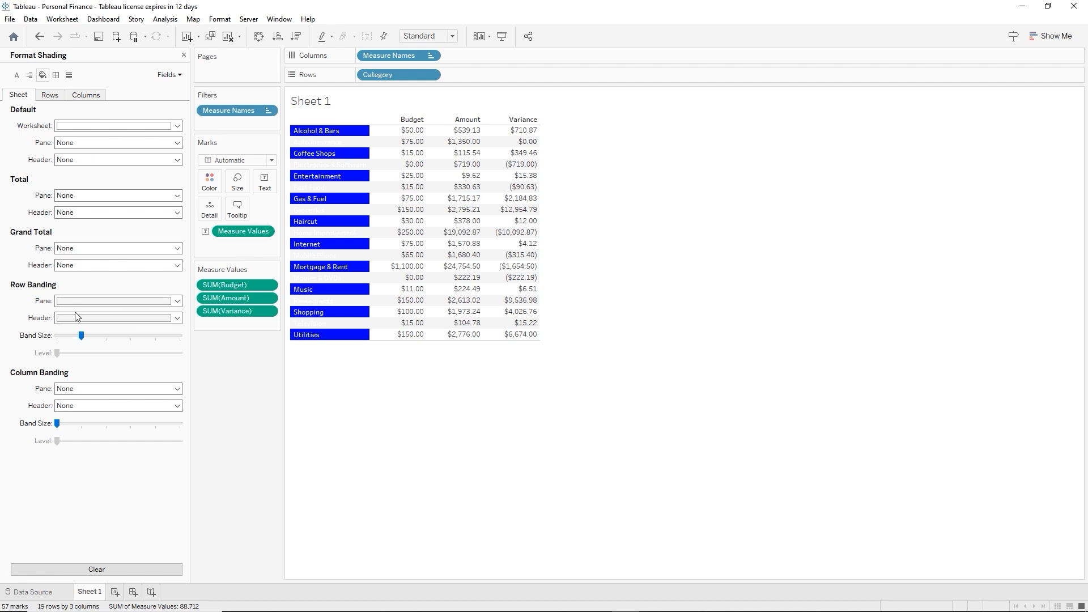
left_click(177, 301)
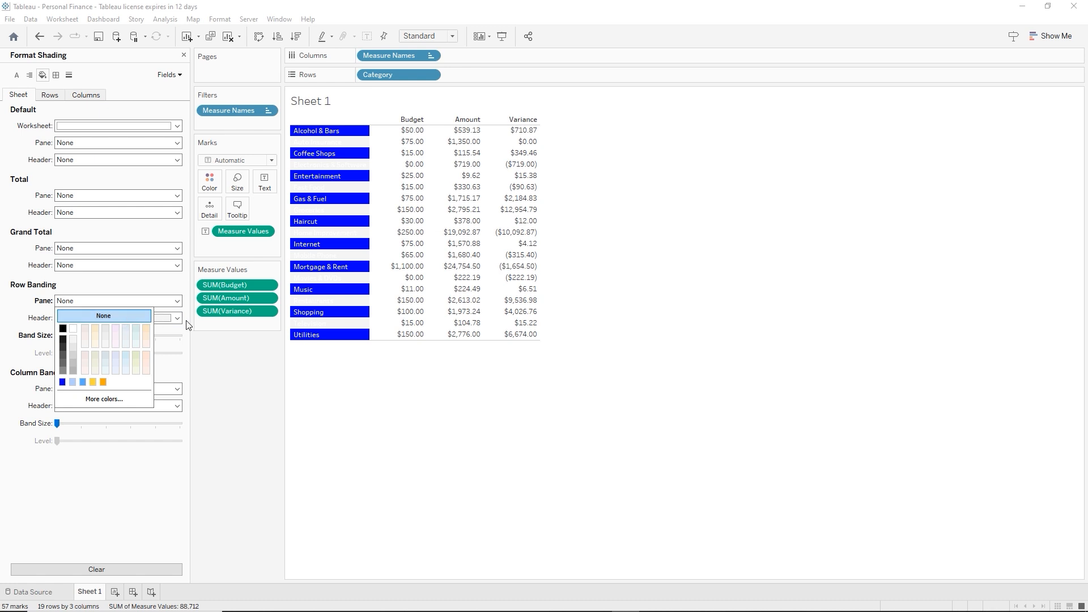
left_click(178, 319)
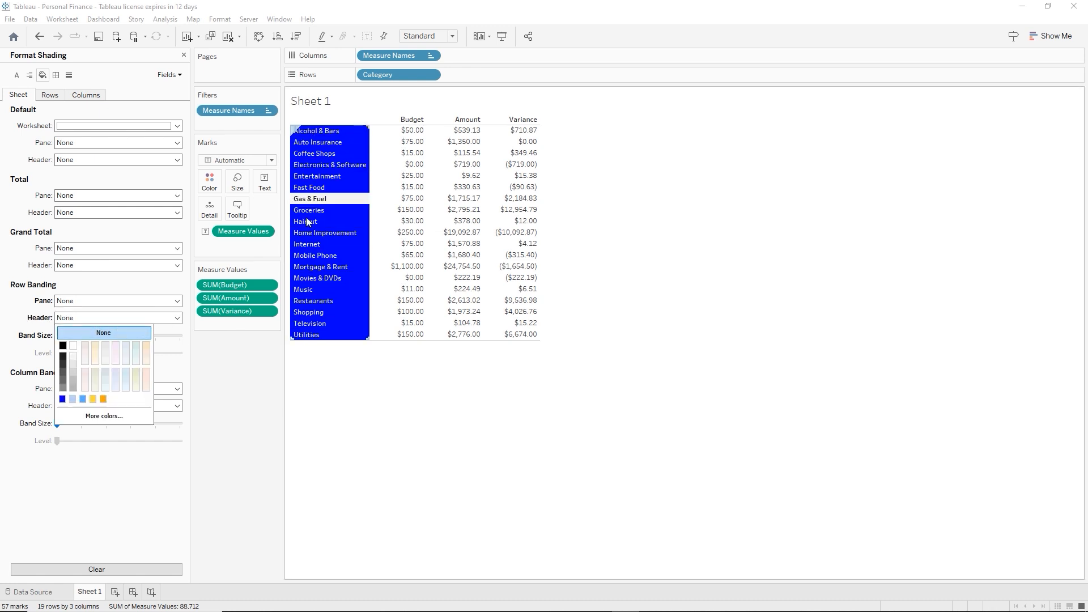
left_click(327, 415)
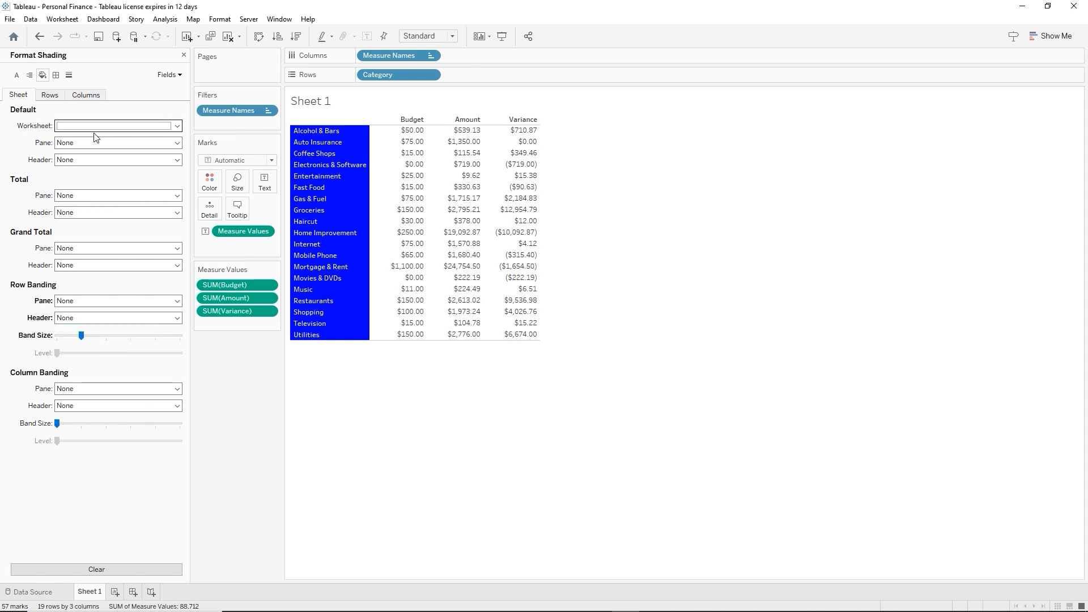
Set the default worksheet shading of the table sheet to light grey
left_click(178, 127)
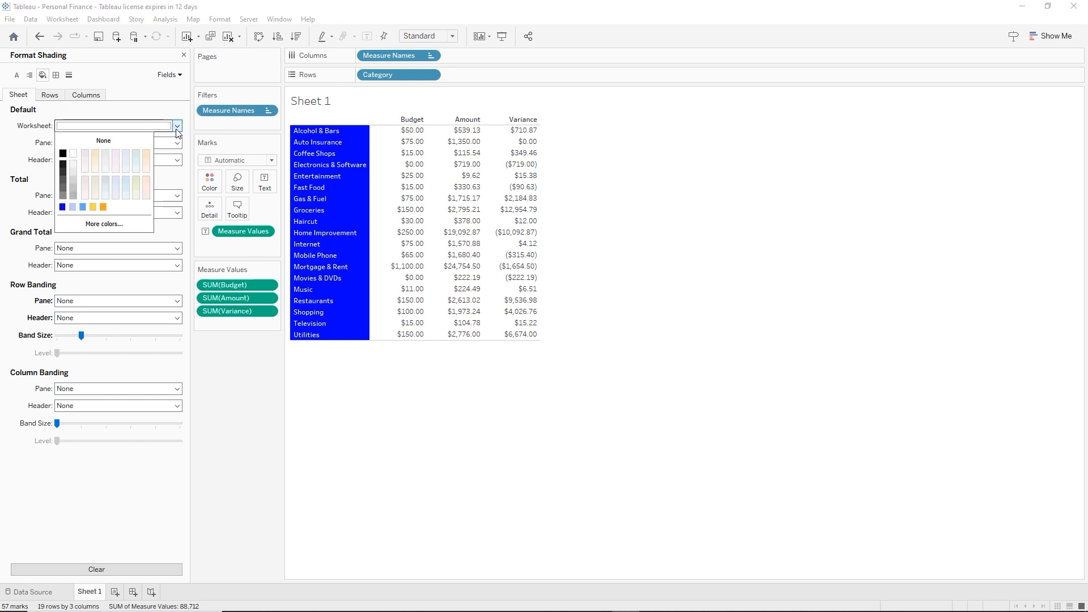
left_click(72, 172)
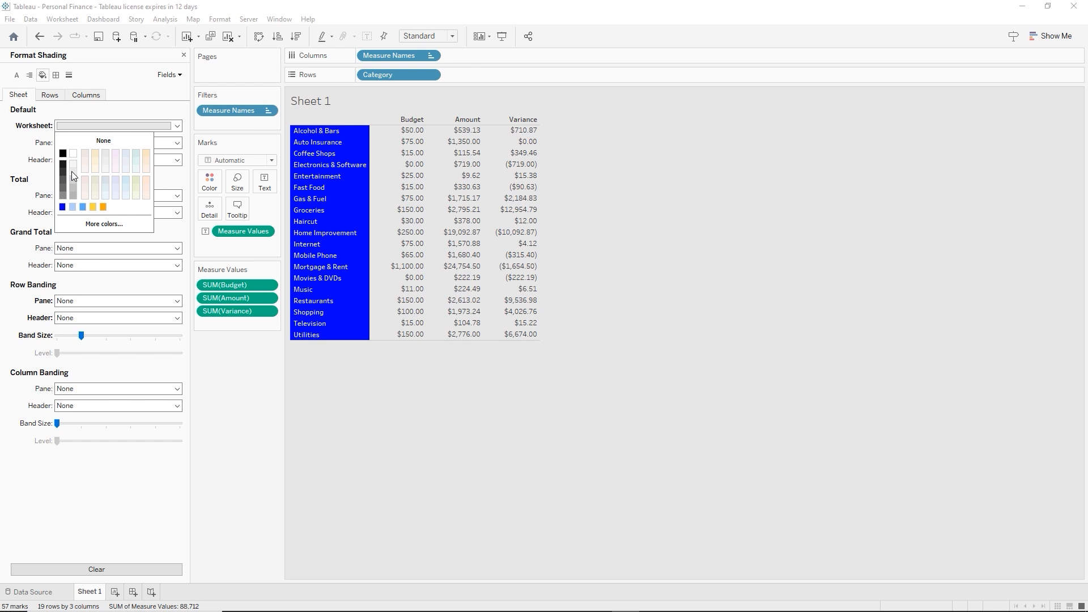
left_click(73, 164)
left_click(73, 171)
Rename Sheet 1 as "Budget vs. Variance Table" and save the workbook
double_click(91, 593)
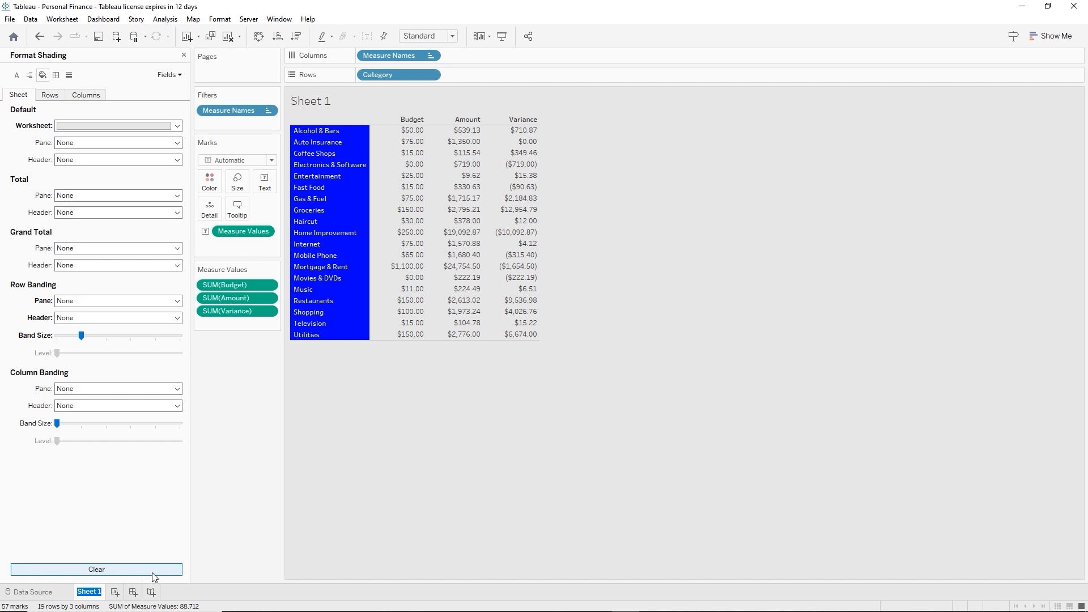
type("Budget vs. Variance Table")
key("Return")
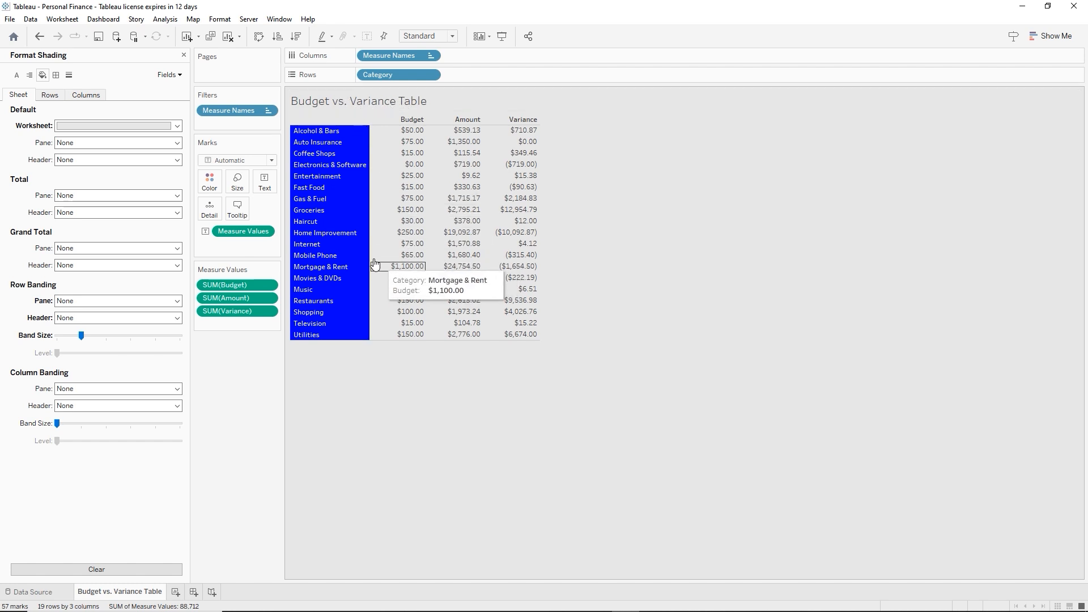
left_click(184, 55)
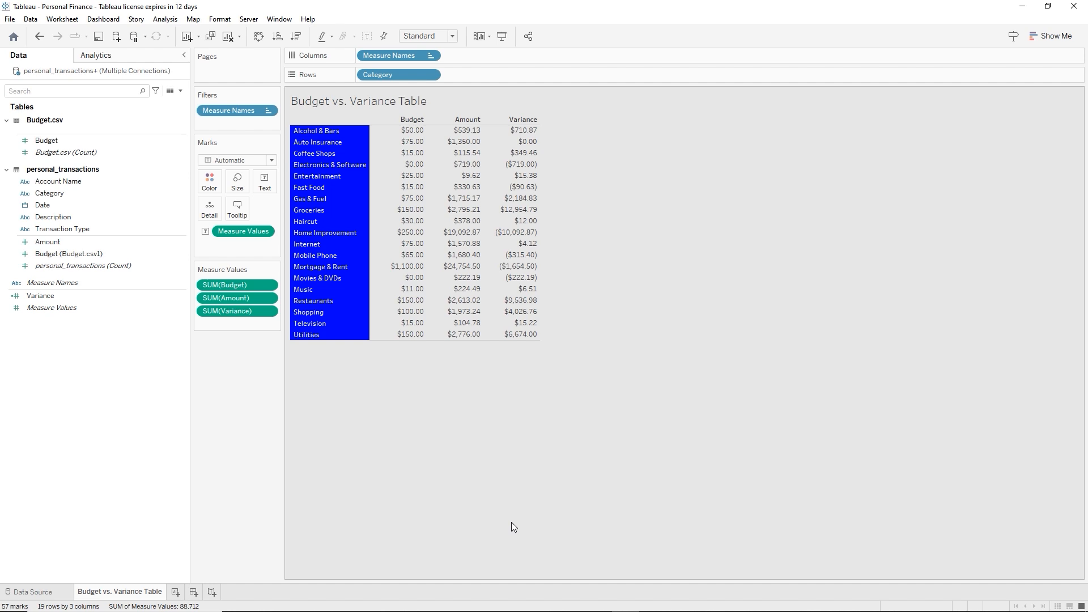
left_click(101, 39)
Create a new worksheet with Amount and Budget on Columns and Category on Rows
left_click(176, 592)
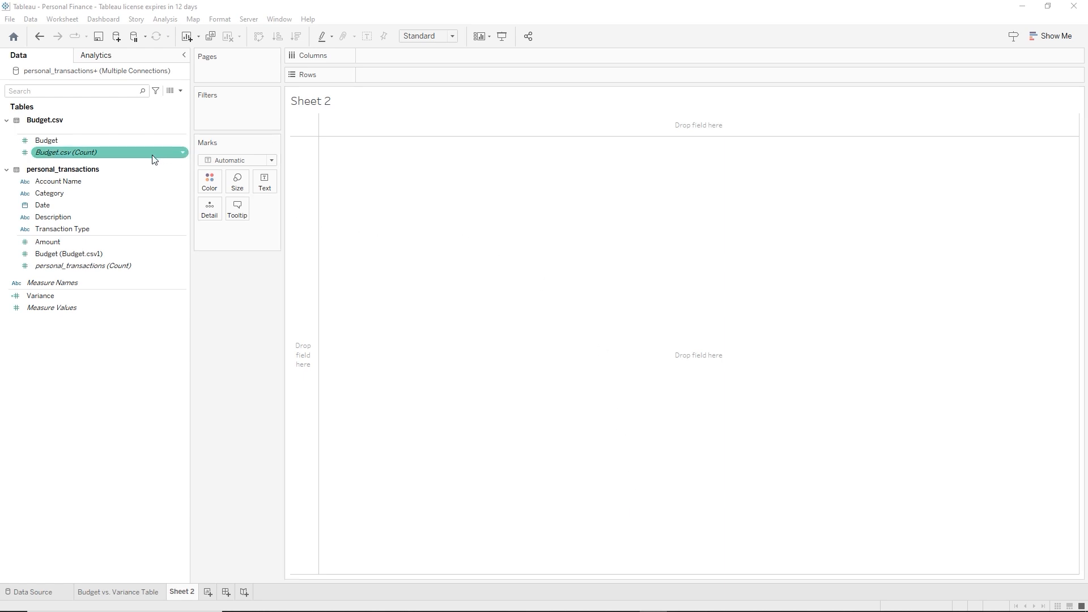
mouse_move(57, 242)
left_mouse_down()
mouse_move(301, 152)
mouse_move(371, 69)
mouse_move(388, 68)
mouse_move(382, 50)
mouse_move(381, 59)
left_mouse_up()
left_click(60, 141)
left_click_drag(59, 141, 450, 59)
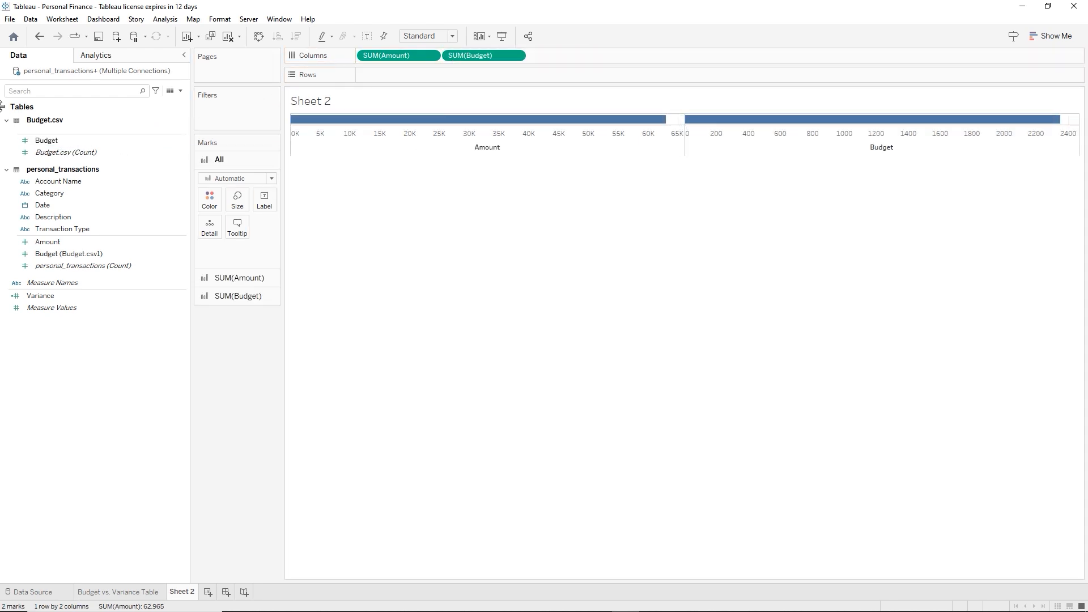
left_click_drag(68, 193, 395, 79)
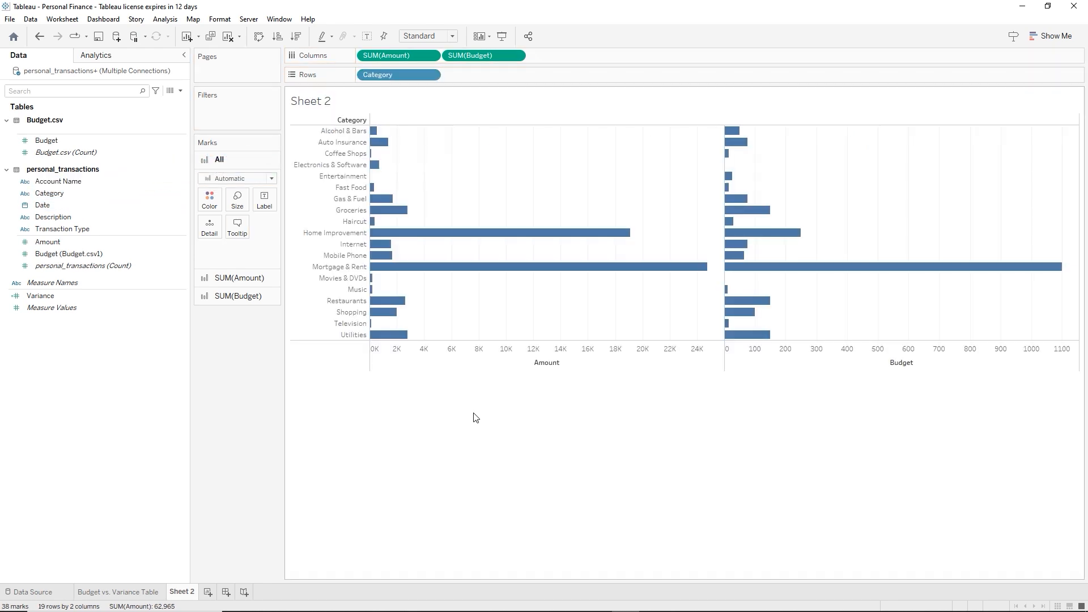
Convert the bar charts into a bullet graph and color its bars by Category
left_click(1055, 39)
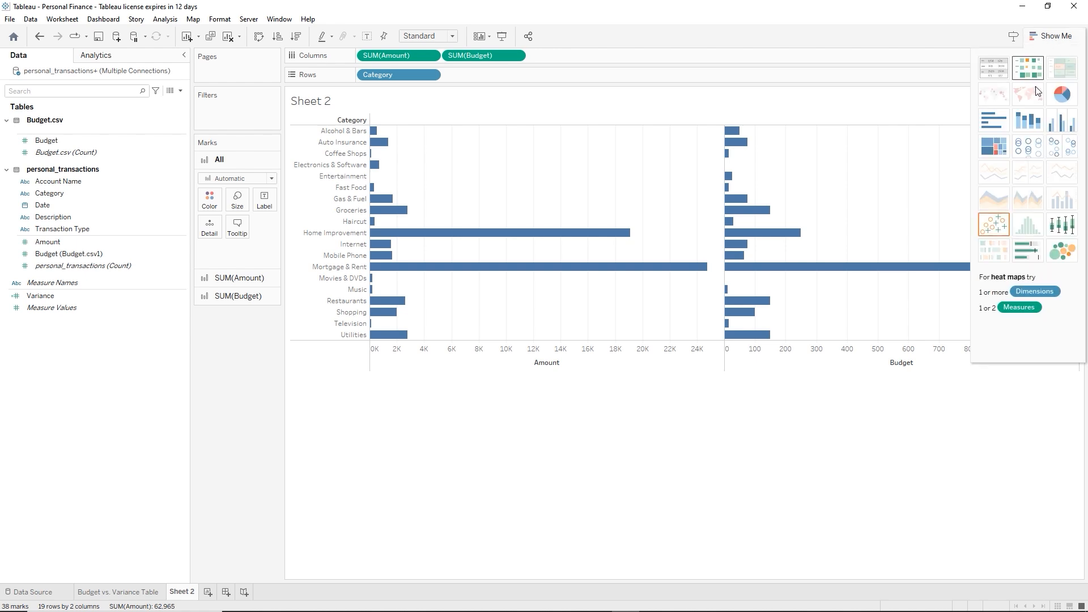
left_click(1032, 258)
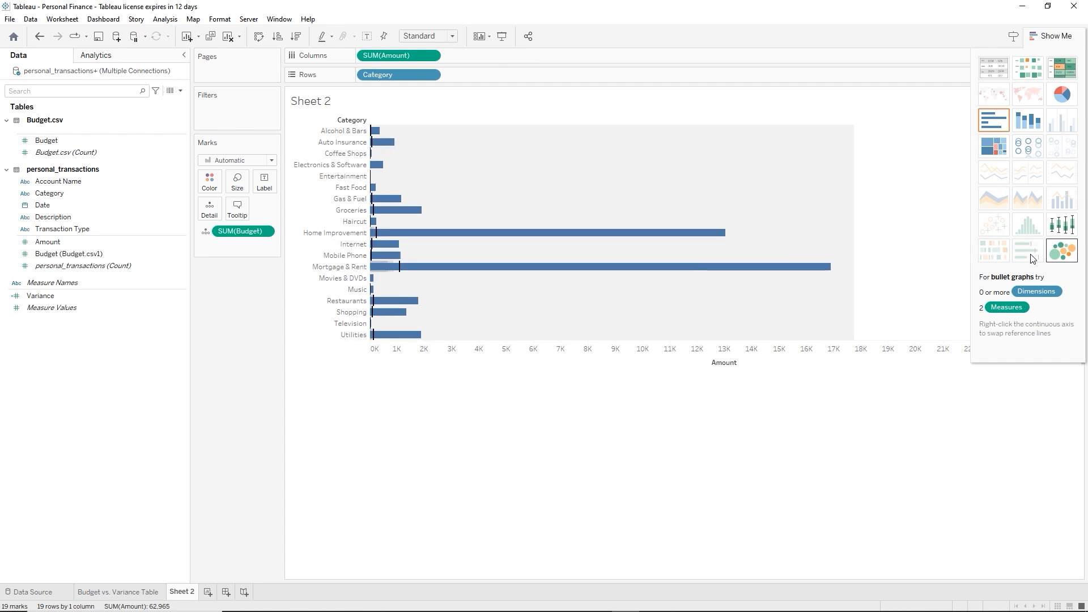
left_click(1054, 40)
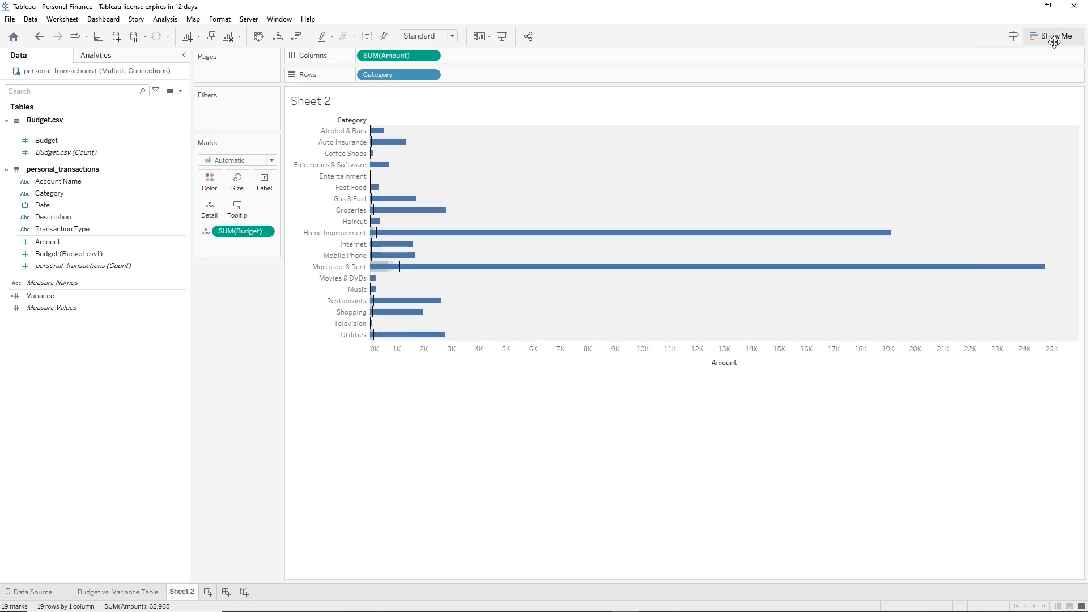
left_click(50, 194)
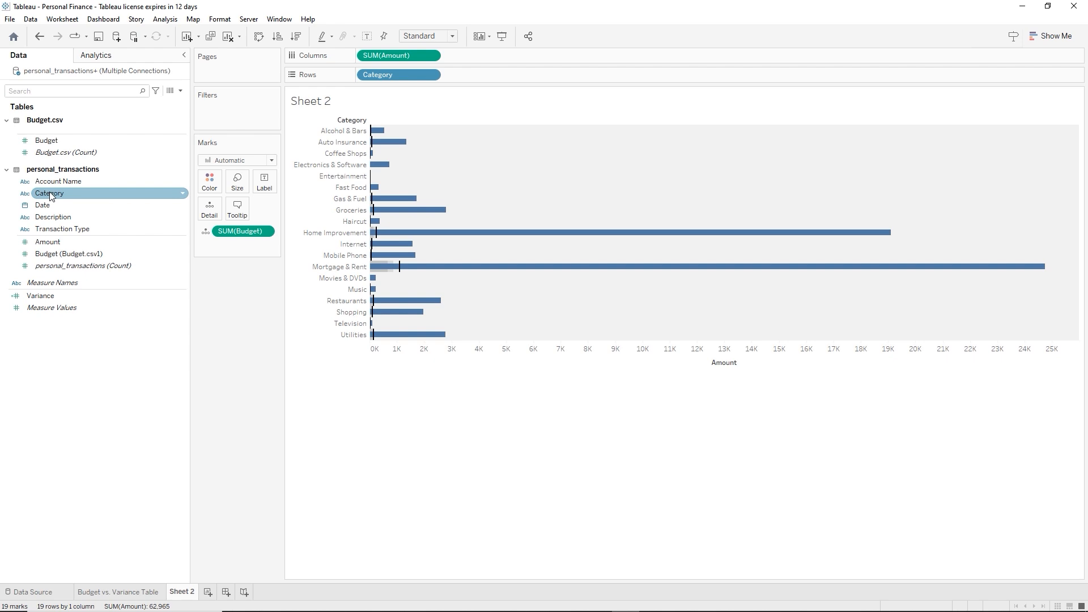
left_click_drag(50, 196, 213, 190)
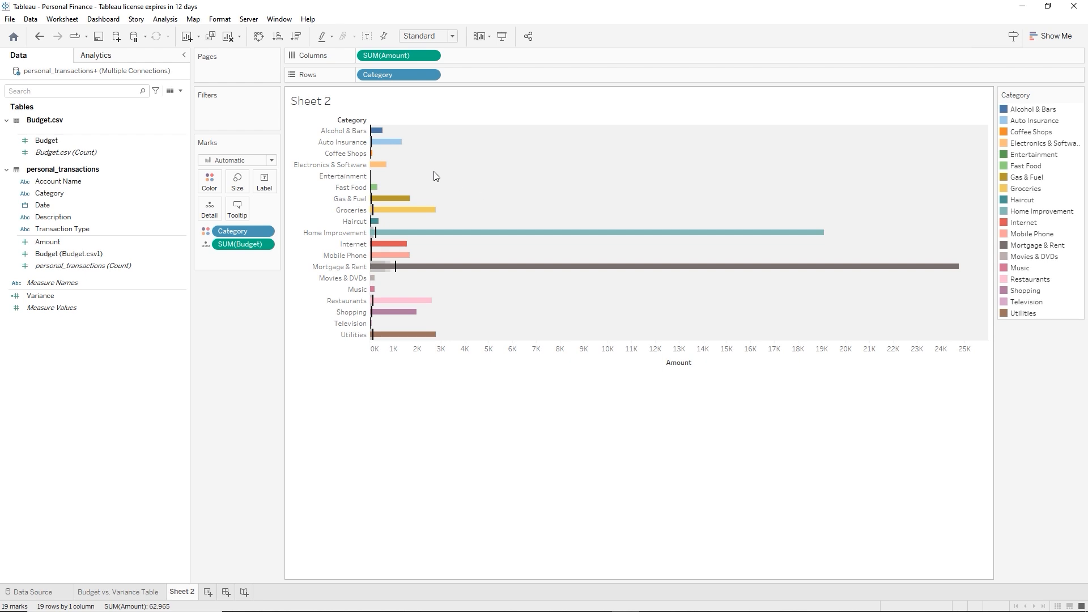
Set the default worksheet shading of the bullet graph sheet to light grey
left_click(225, 20)
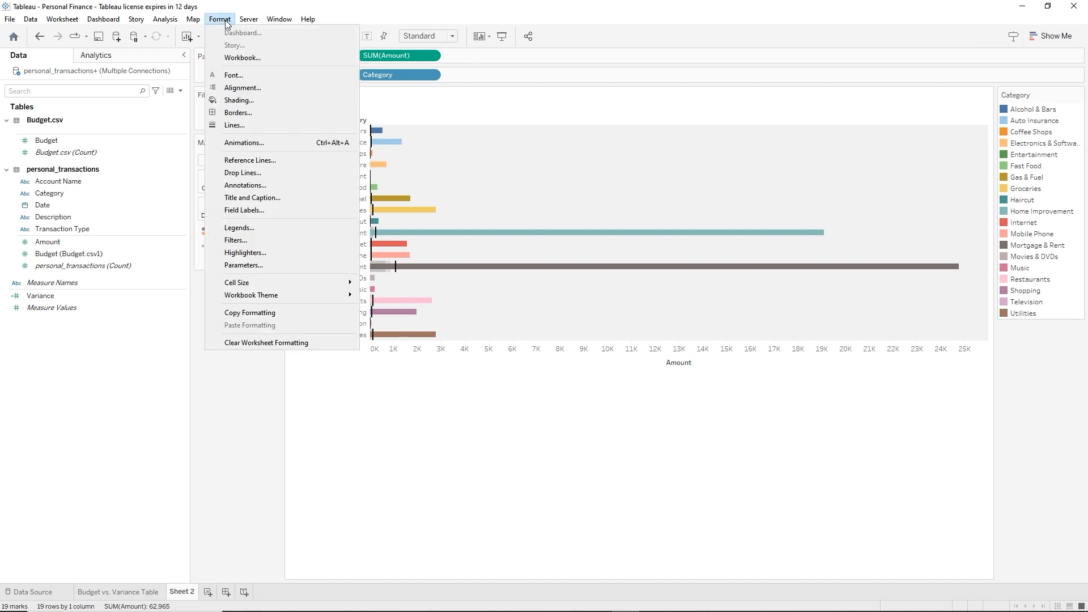
left_click(232, 102)
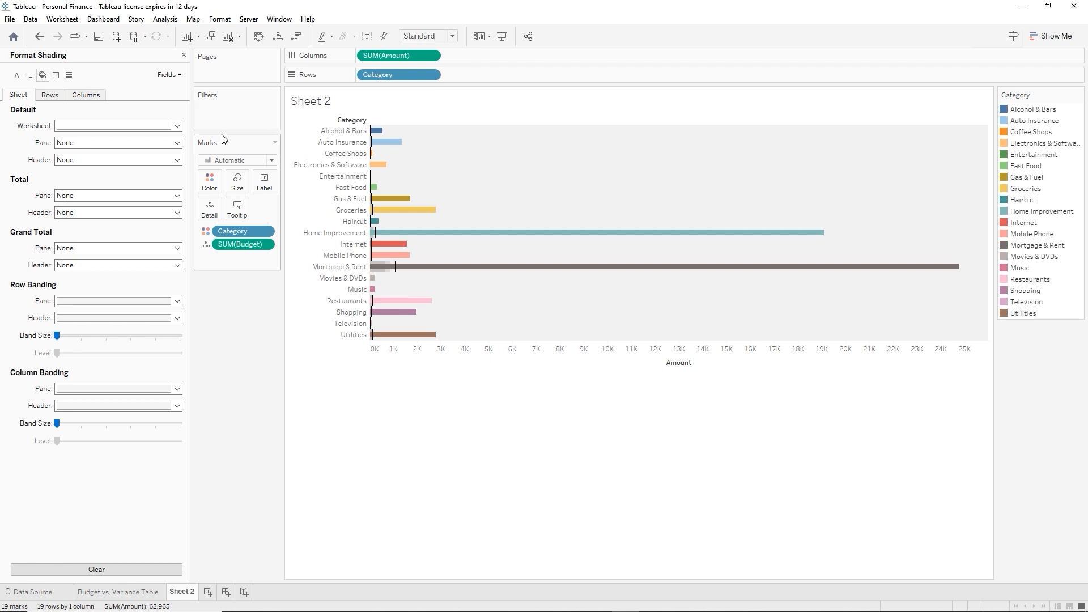
left_click(177, 126)
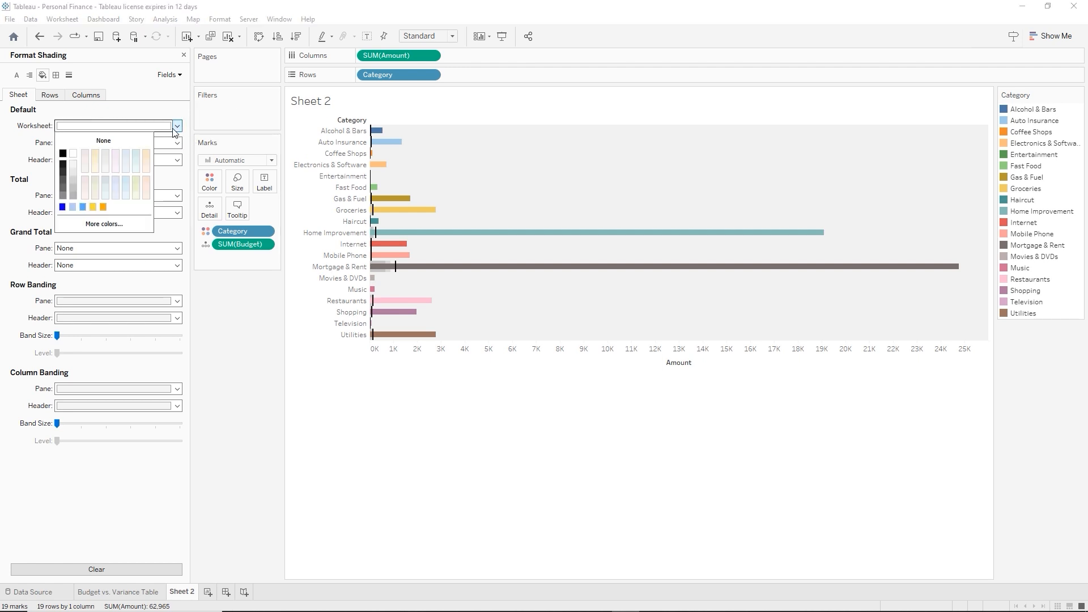
left_click(74, 171)
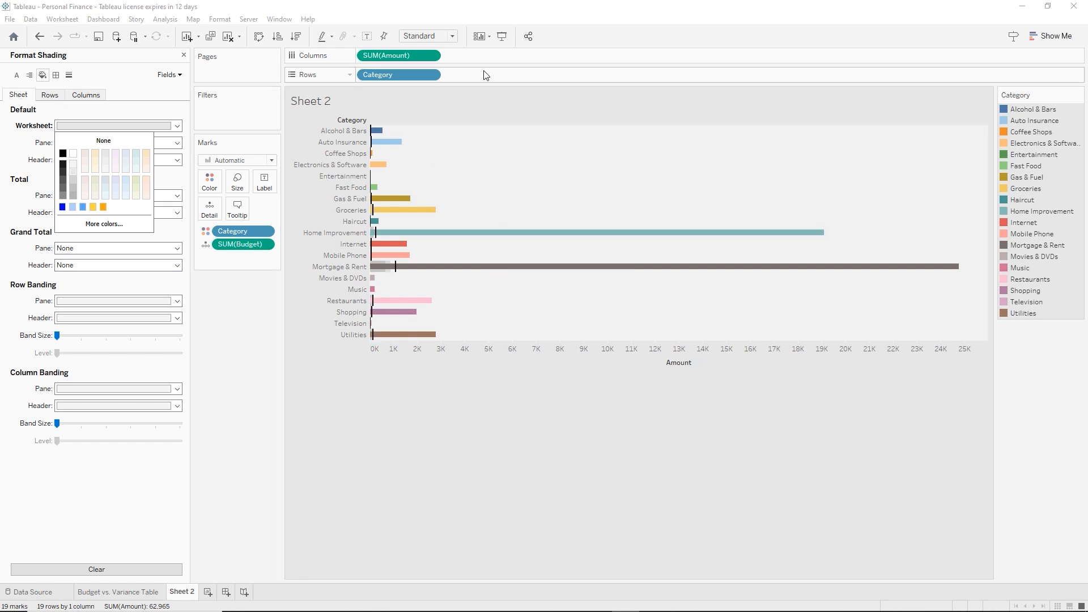
Fit the bullet graph to Entire View and narrow the side pane to give the chart more room
left_click(453, 38)
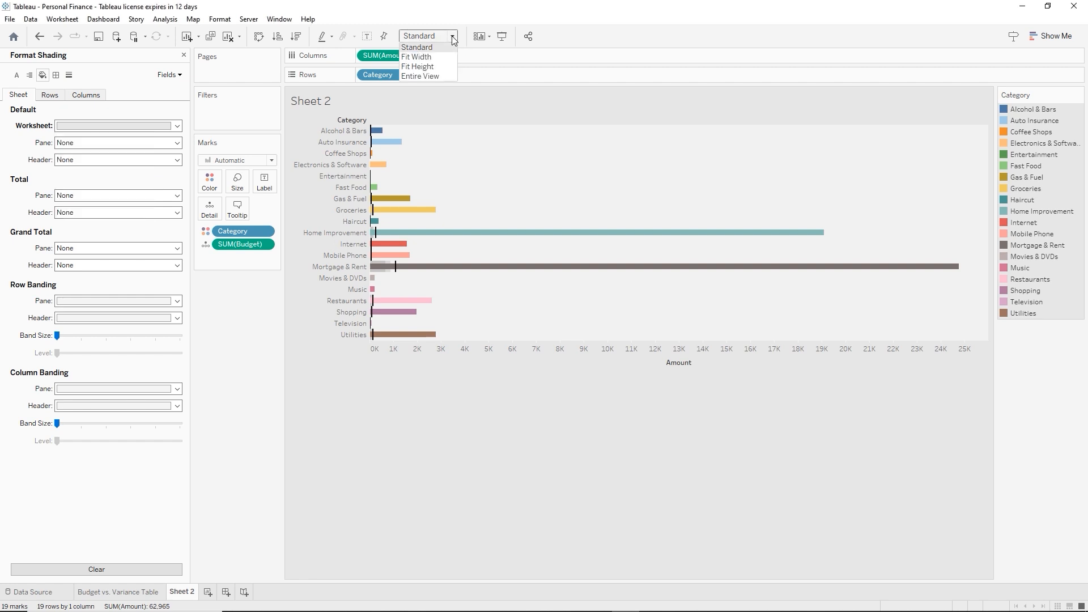
left_click(430, 80)
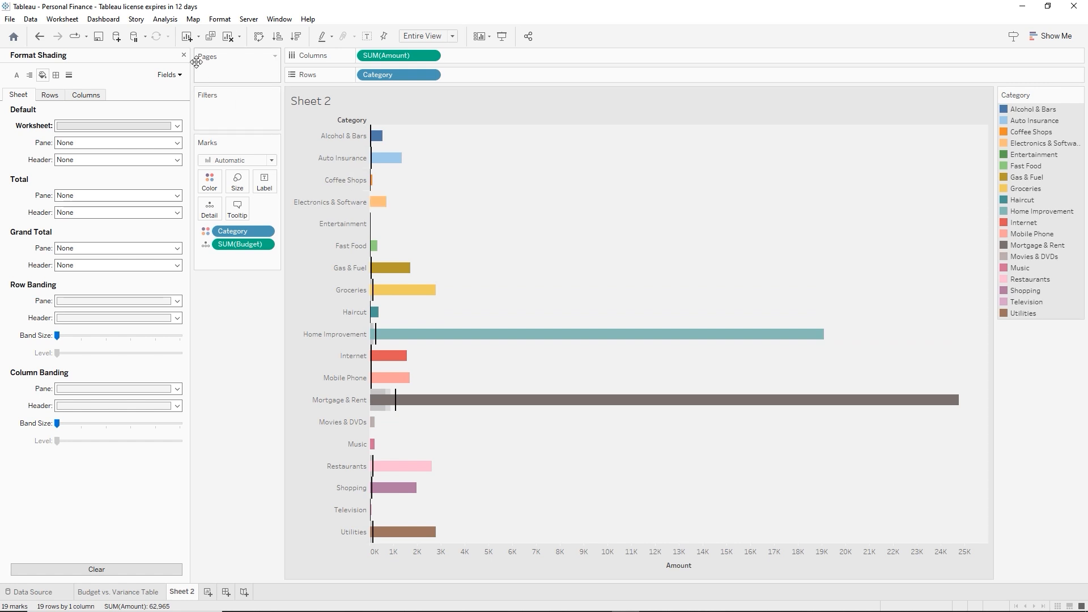
left_click_drag(192, 94, 133, 85)
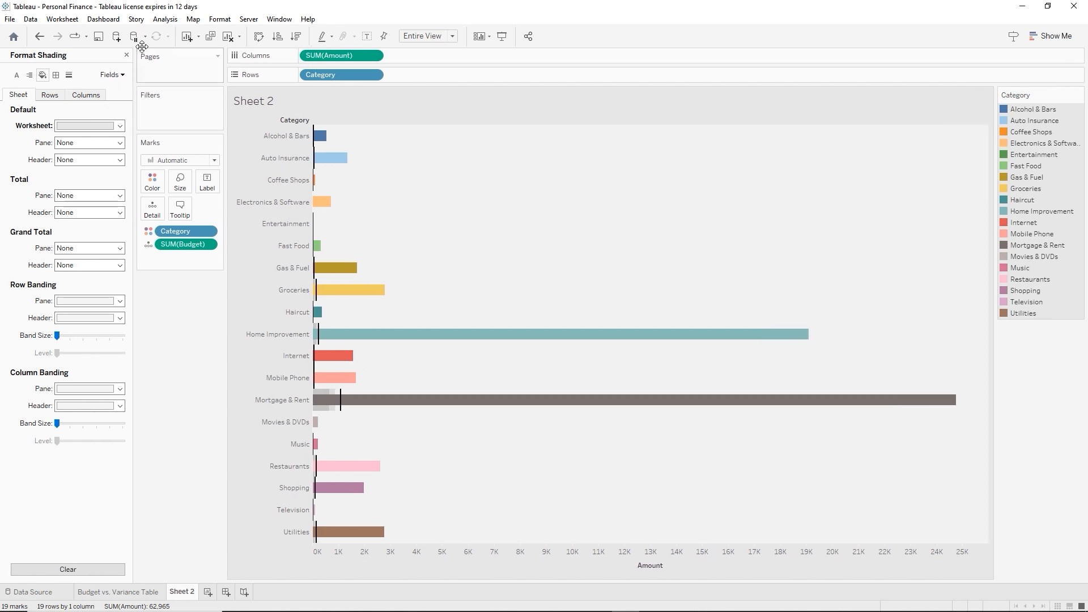
left_click(126, 55)
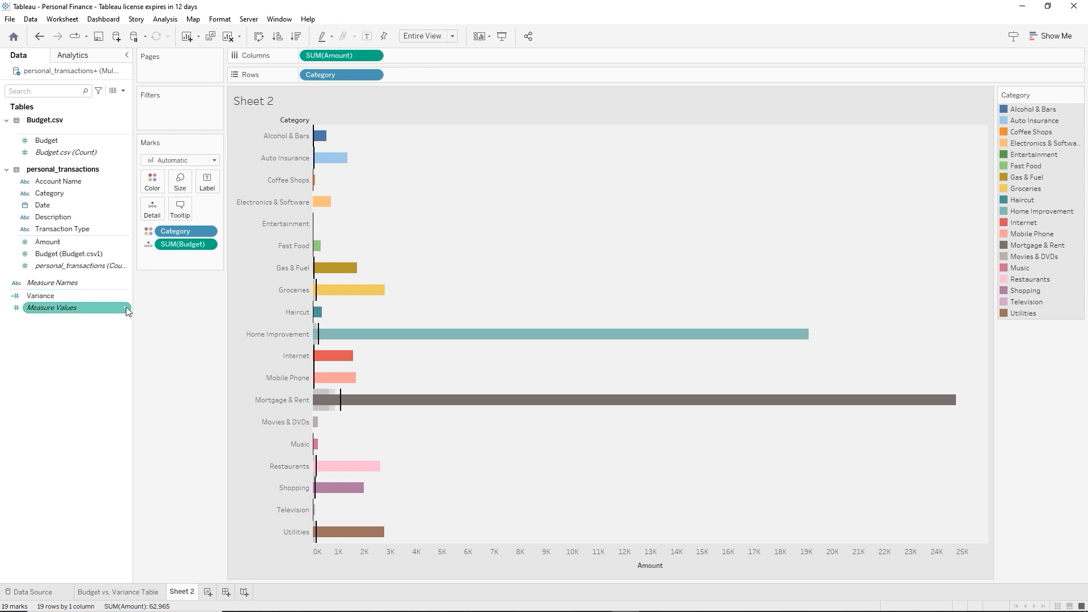
Narrow the data pane further and rename the bullet graph sheet as "Actual vs. Budget"
left_click_drag(134, 307, 107, 307)
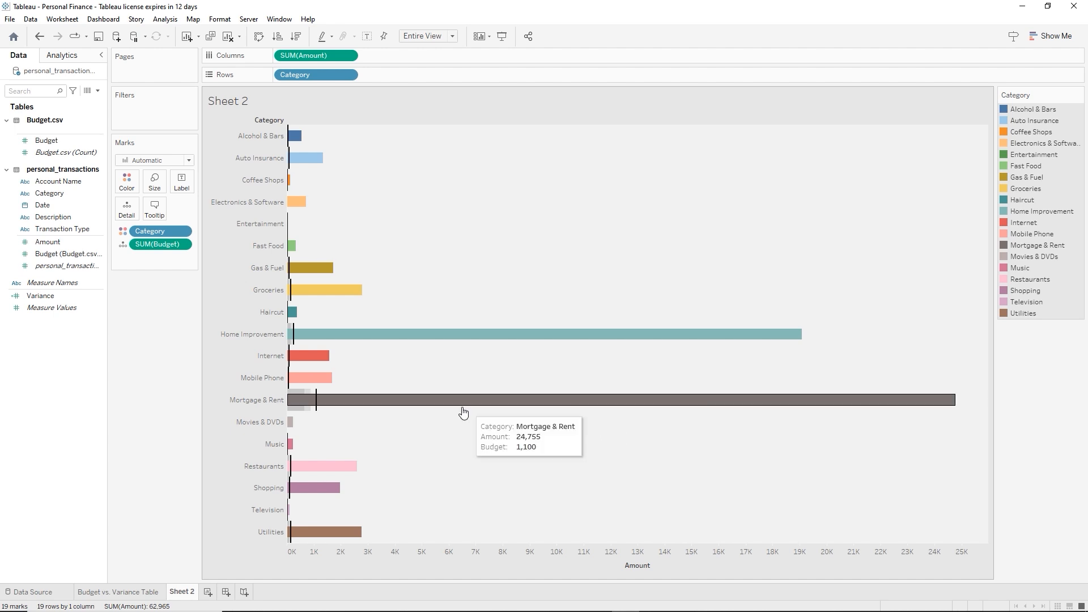
mouse_move(308, 341)
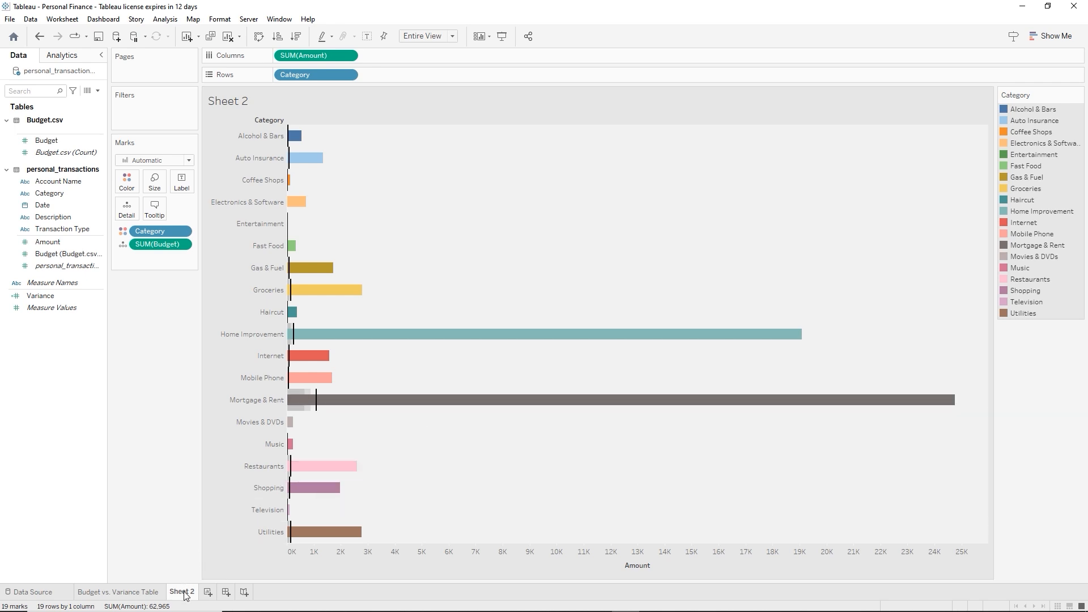
mouse_move(185, 596)
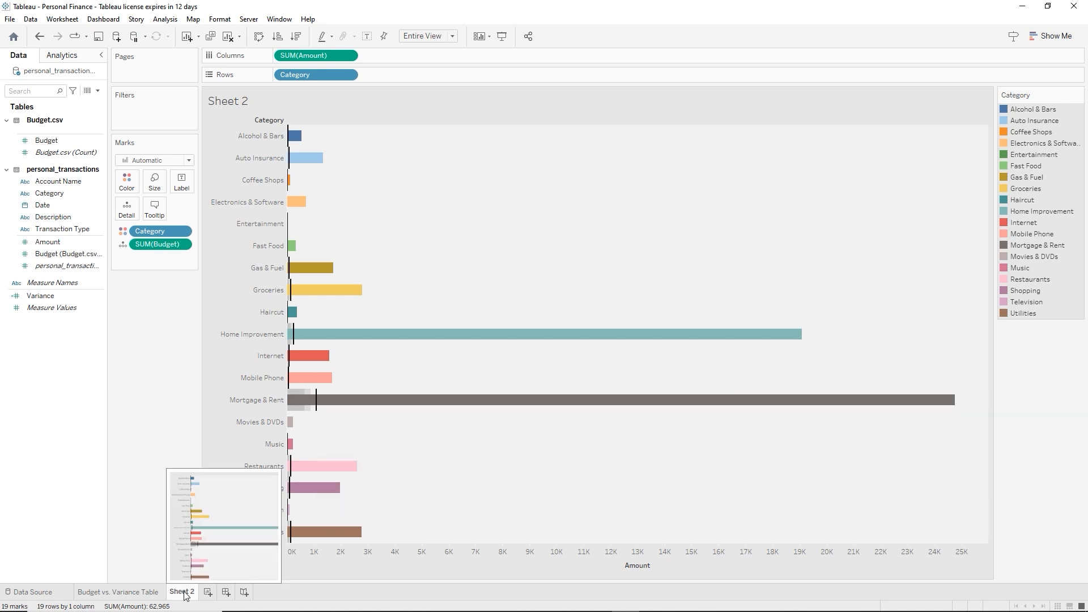
double_click(185, 594)
type("Actual vs. Budget")
key("Return")
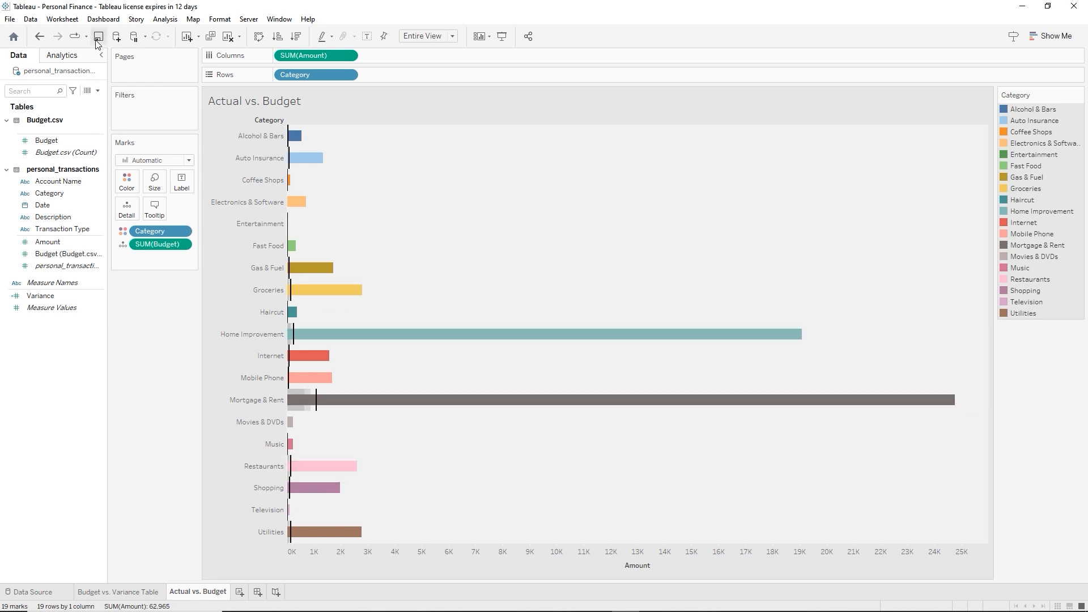
Create a new worksheet plotting Amount on Rows against Date as continuous Month (May 2015 format) on Columns
left_click(240, 593)
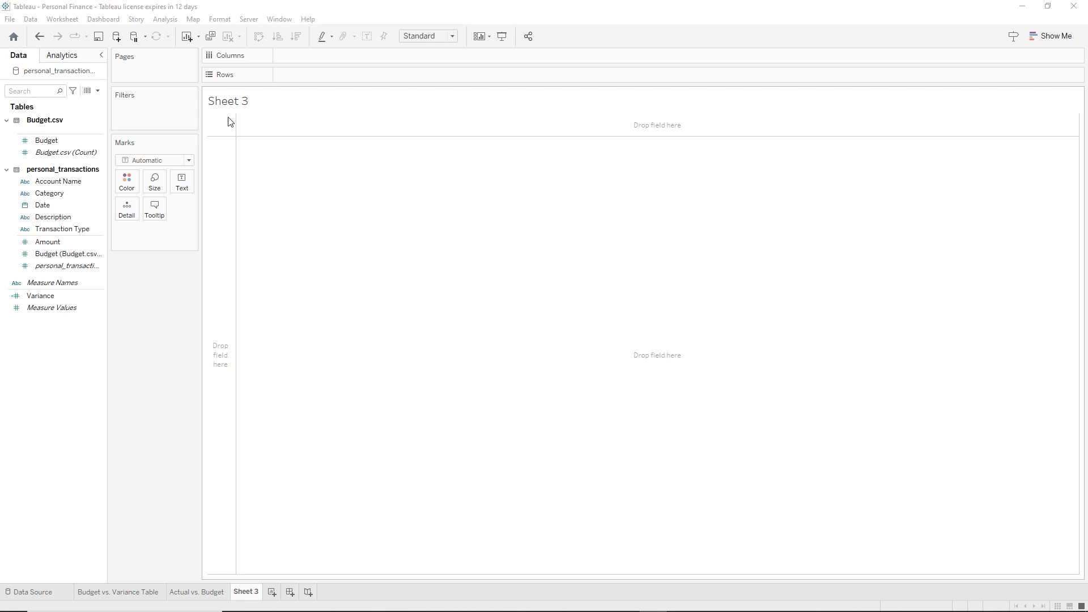
mouse_move(43, 204)
left_mouse_down()
mouse_move(338, 87)
mouse_move(330, 55)
left_mouse_up()
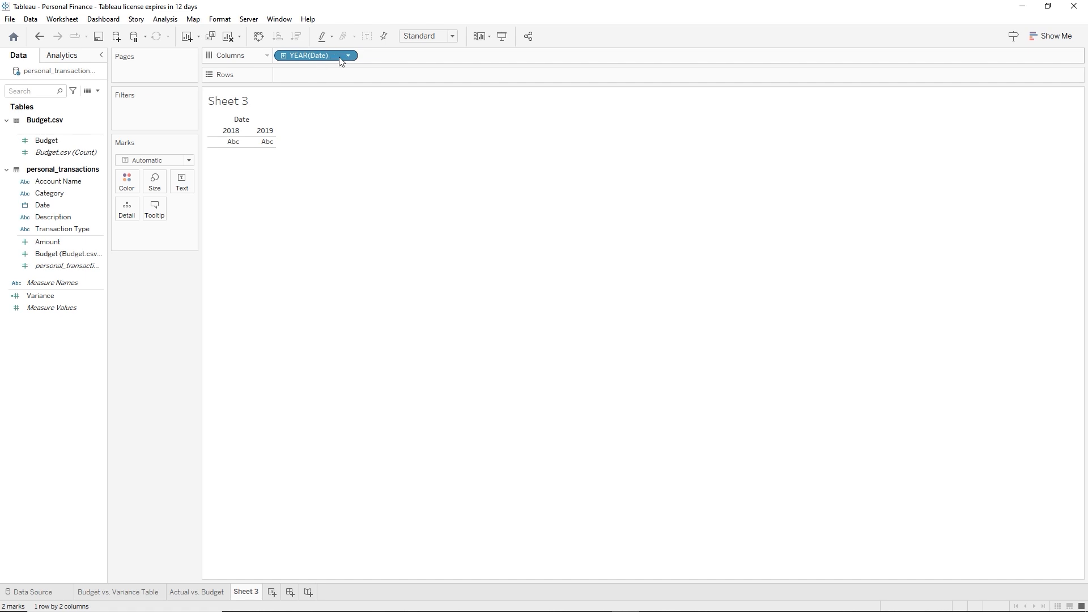
right_click(338, 56)
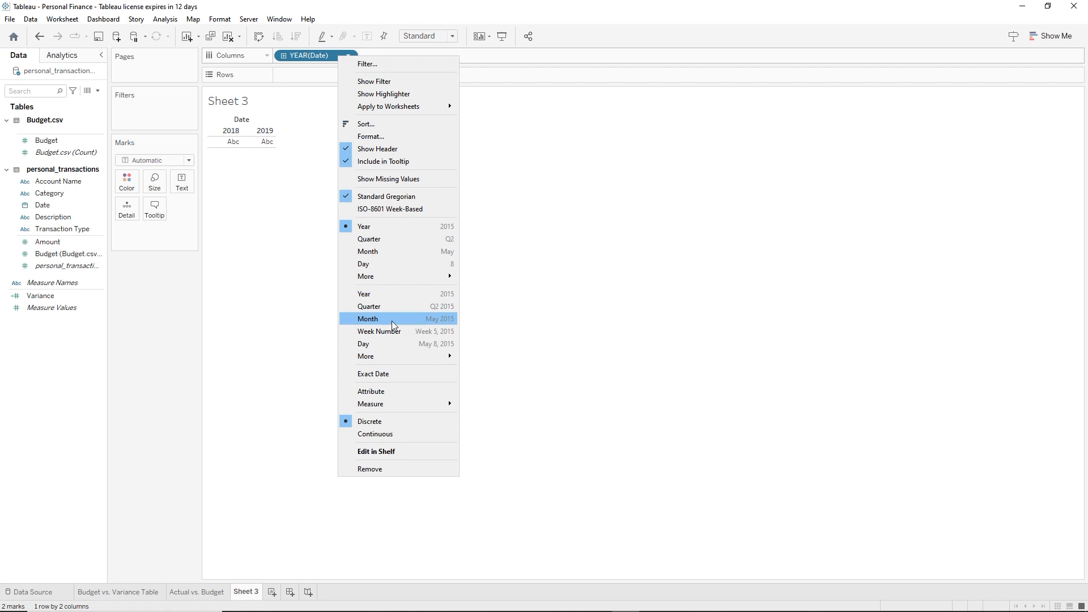
left_click(437, 321)
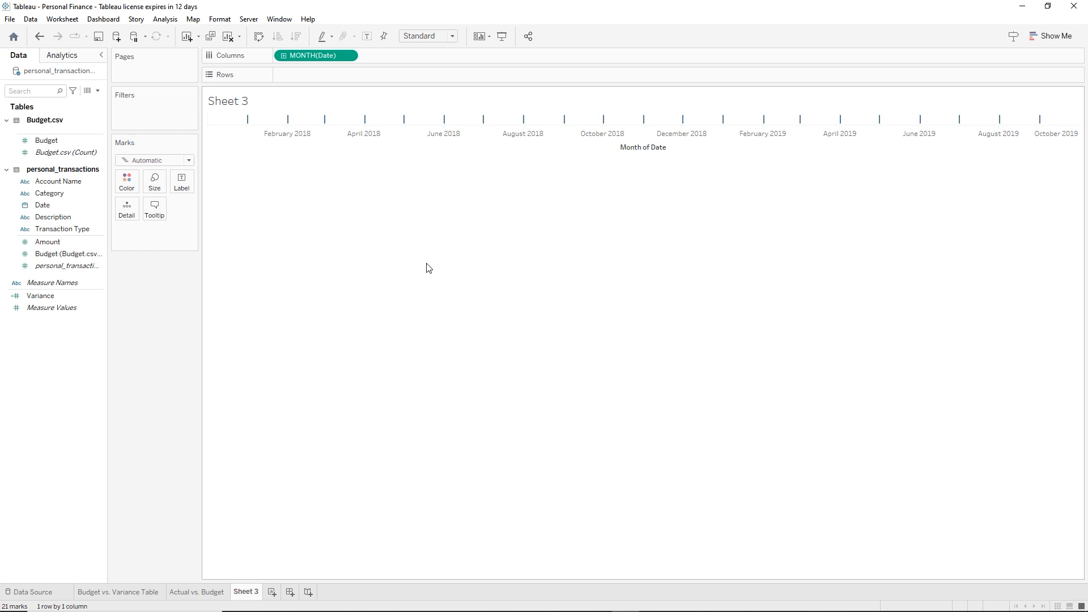
mouse_move(48, 241)
left_mouse_down()
mouse_move(300, 55)
mouse_move(304, 73)
left_mouse_up()
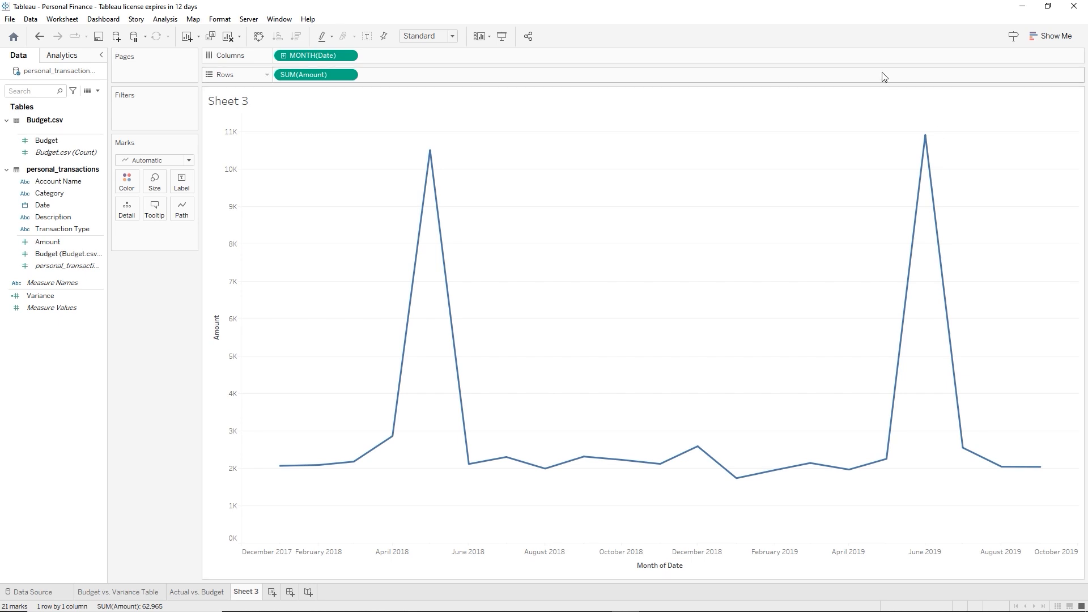
Convert the monthly line chart into a continuous area chart and color it by Amount
left_click(1053, 40)
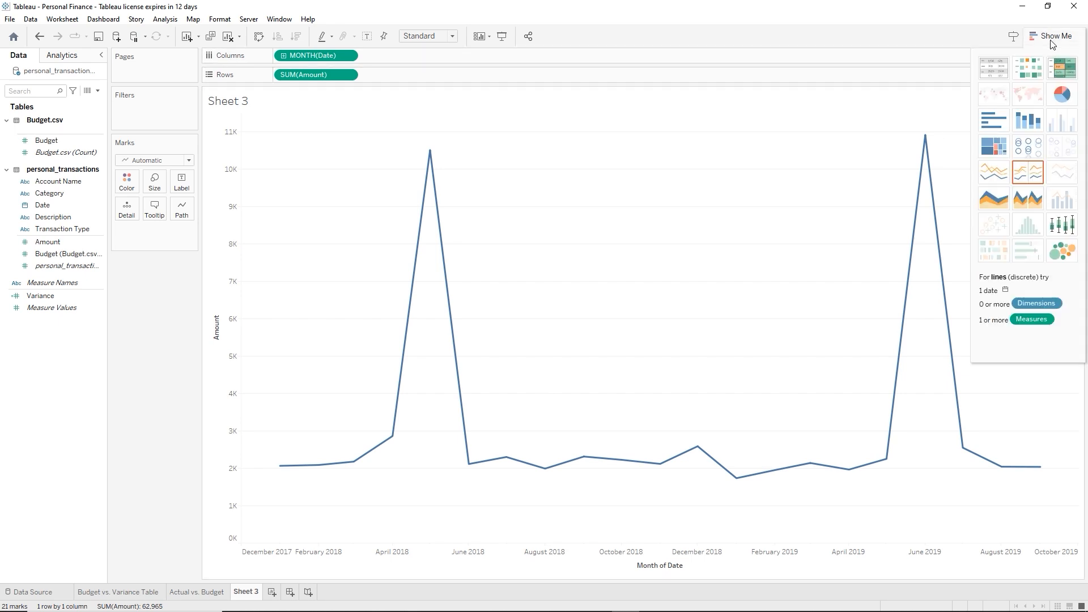
left_click(994, 196)
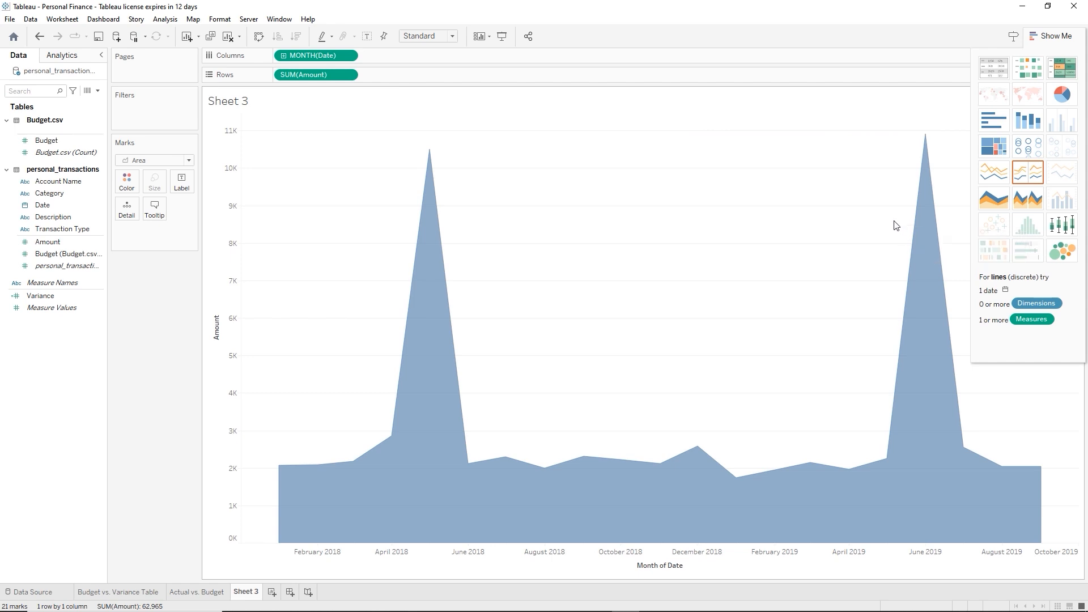
left_click(1062, 40)
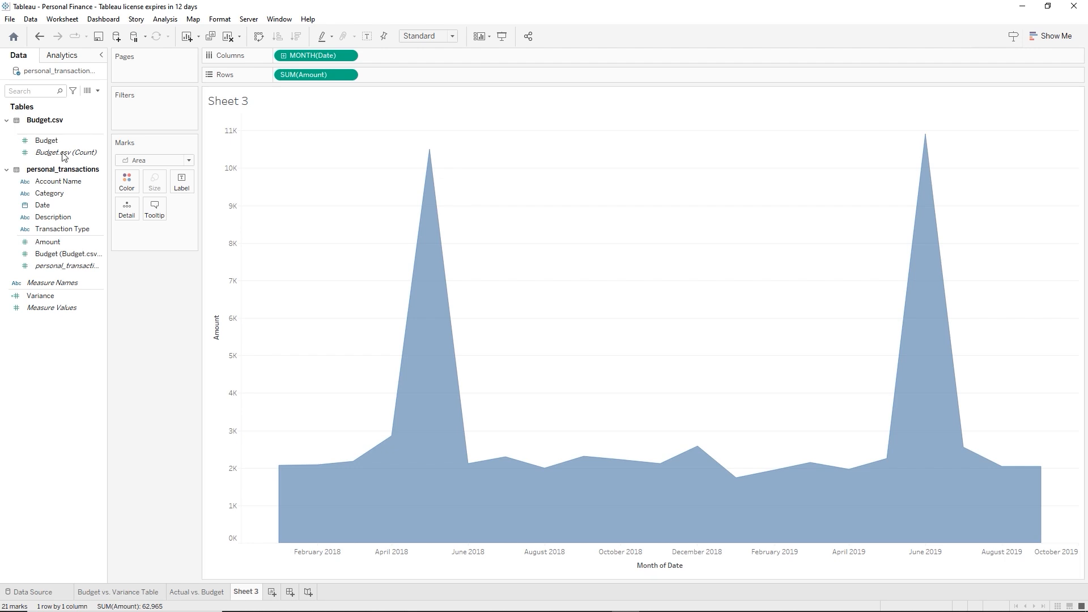
left_click(46, 242)
left_click_drag(43, 249, 127, 188)
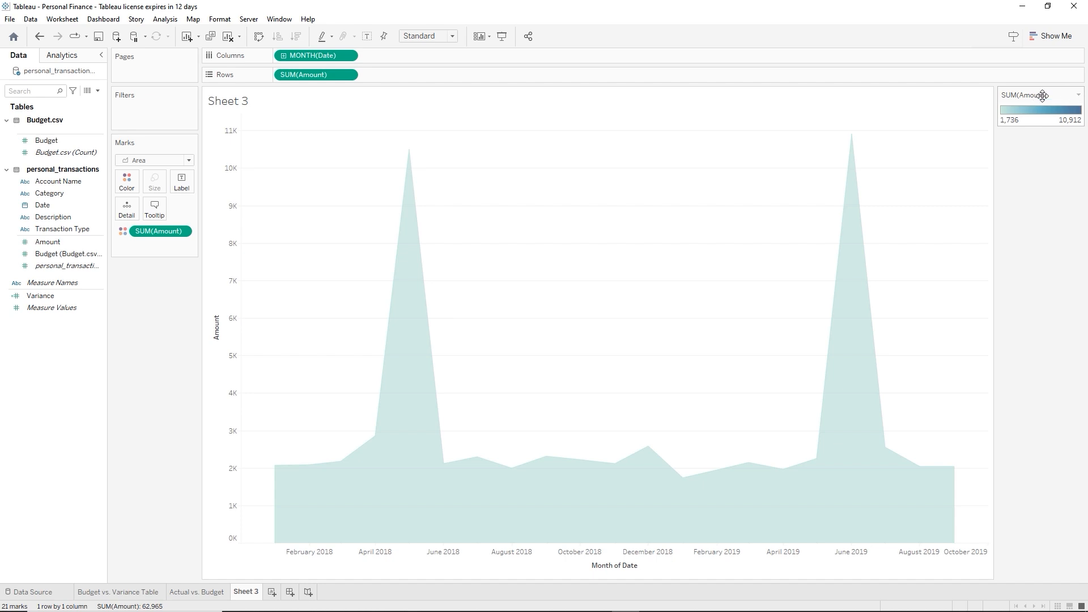
Set the Amount color palette to Custom Sequential with 5 stepped colors in reversed order
left_click(1078, 95)
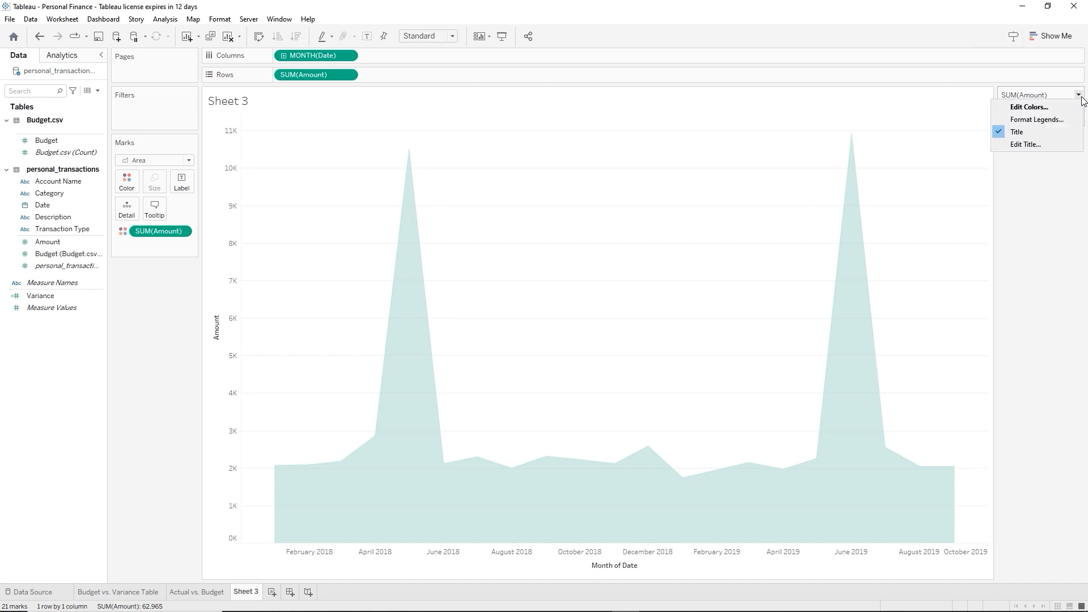
left_click(1046, 108)
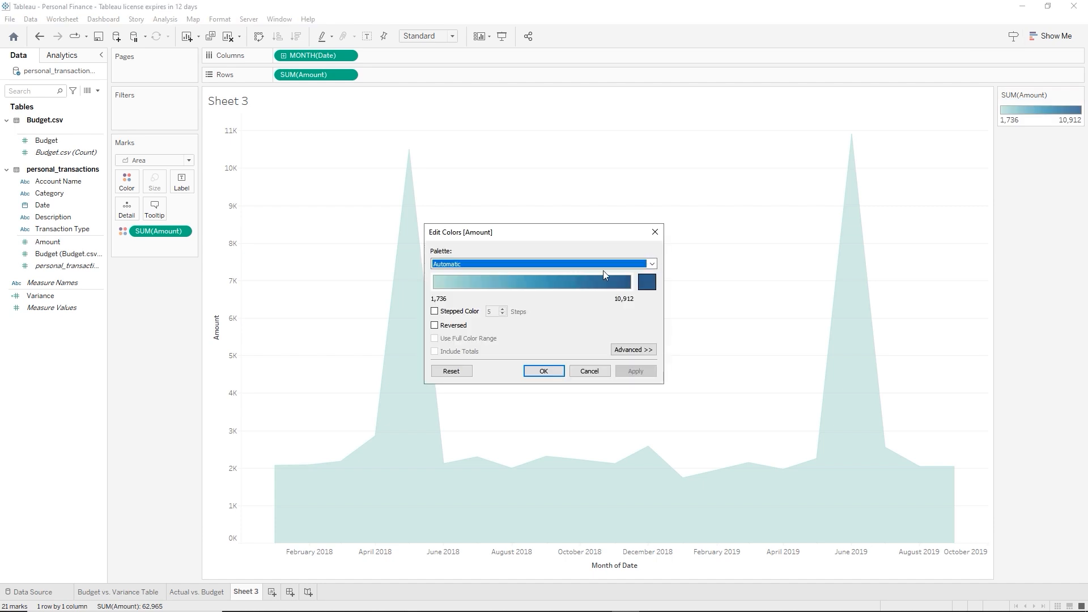
left_click(652, 265)
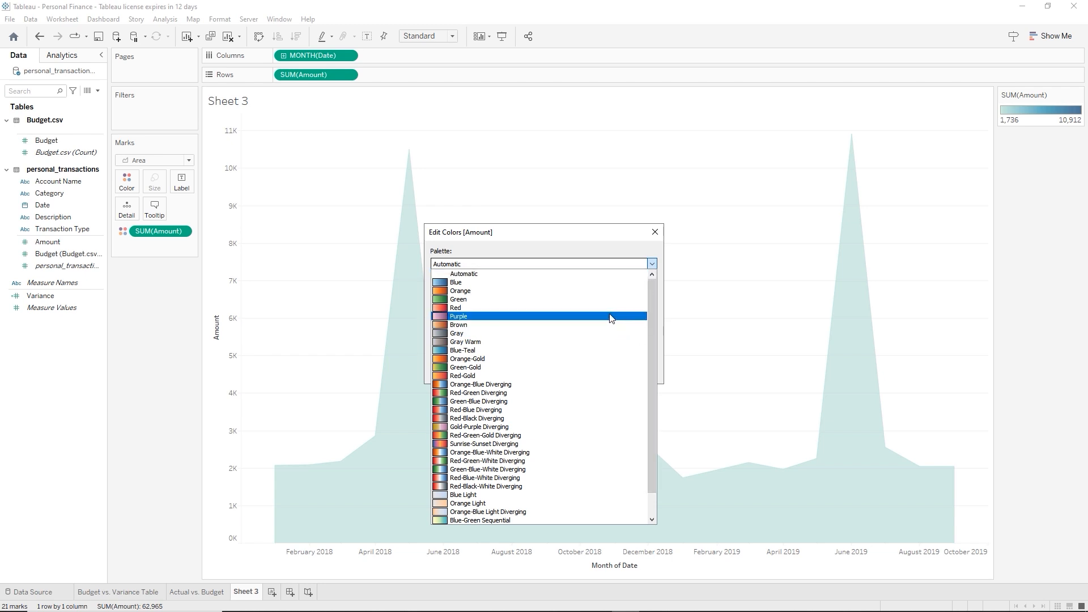
scroll(611, 320, "down", 1)
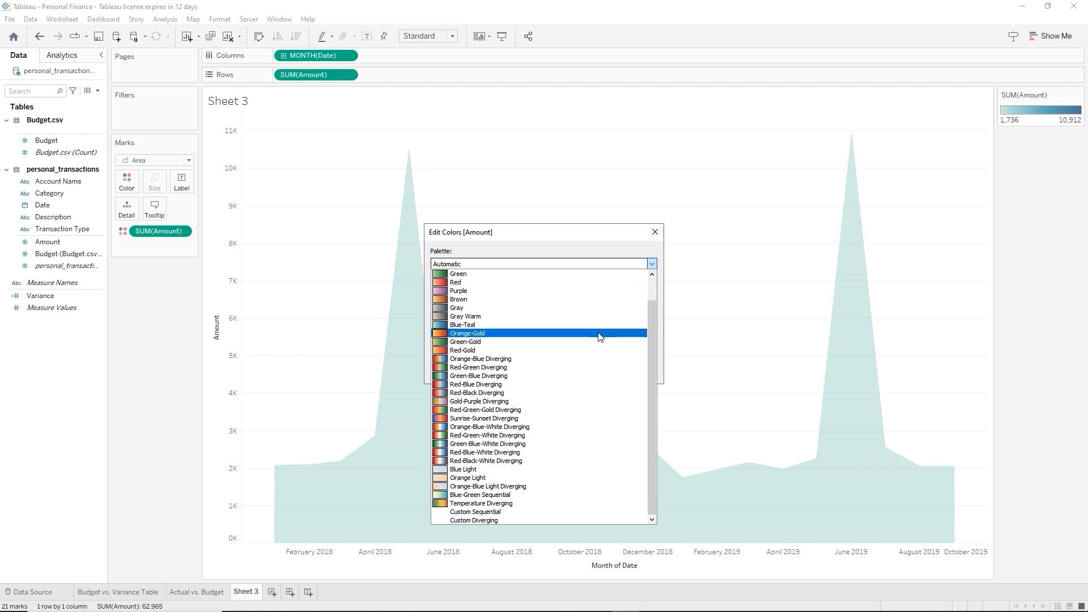
scroll(600, 337, "up", 1)
scroll(601, 337, "down", 1)
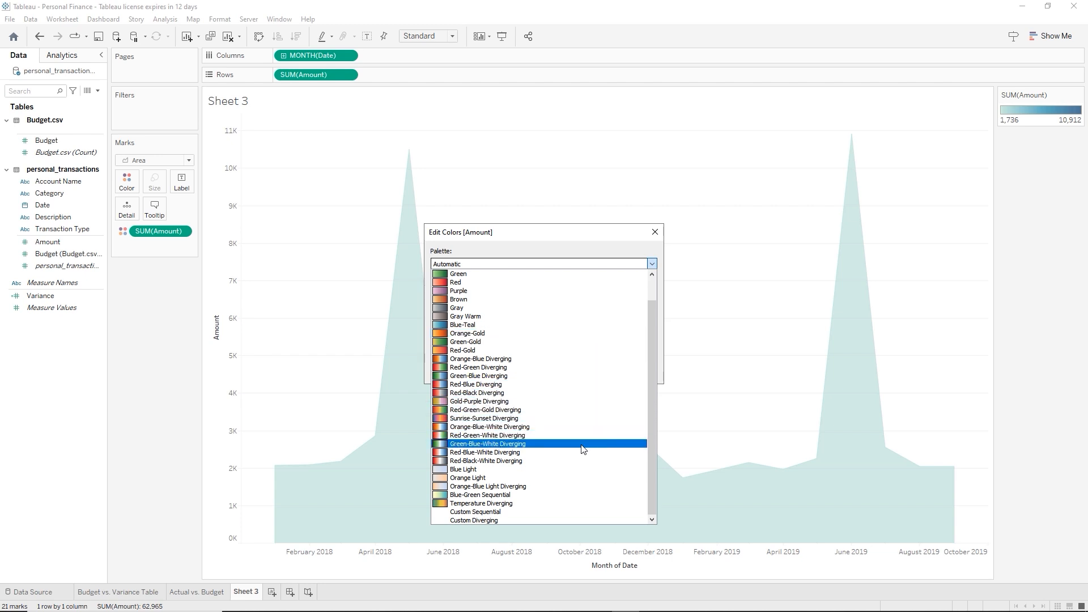
left_click(503, 512)
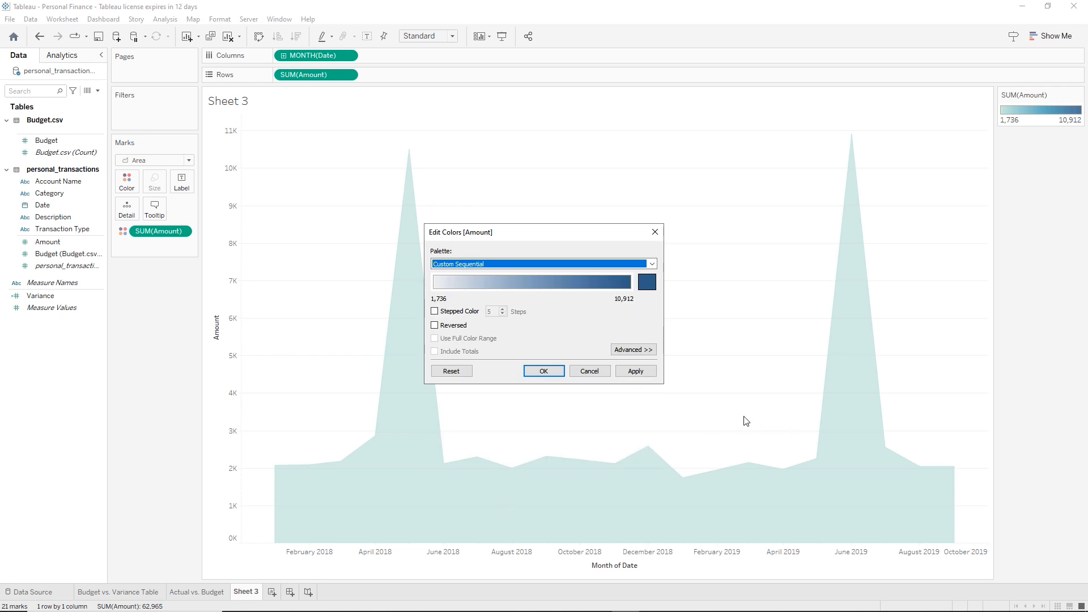
left_click(435, 311)
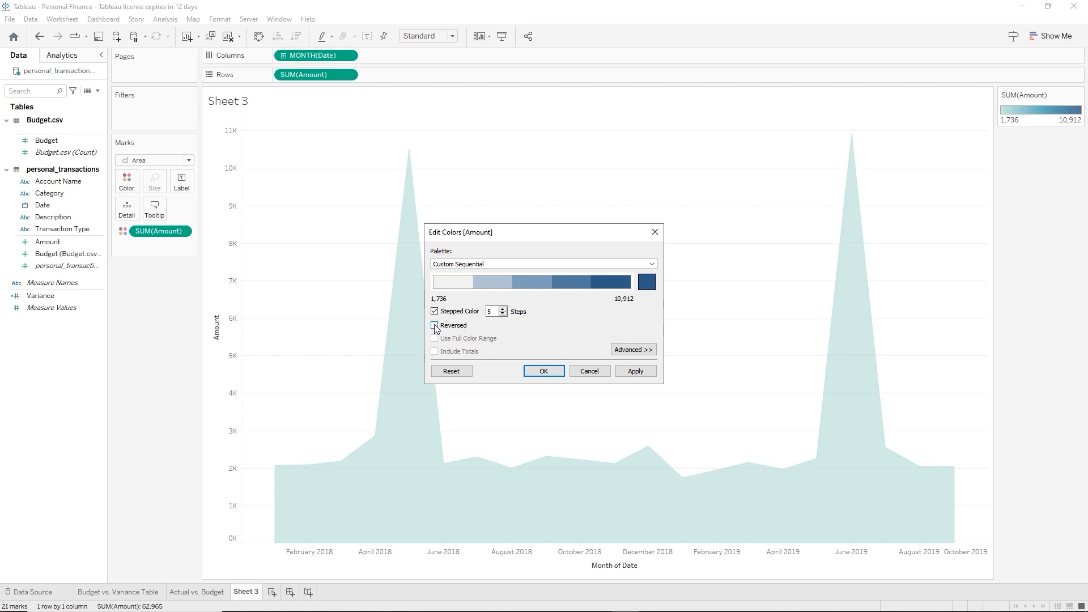
left_click(436, 326)
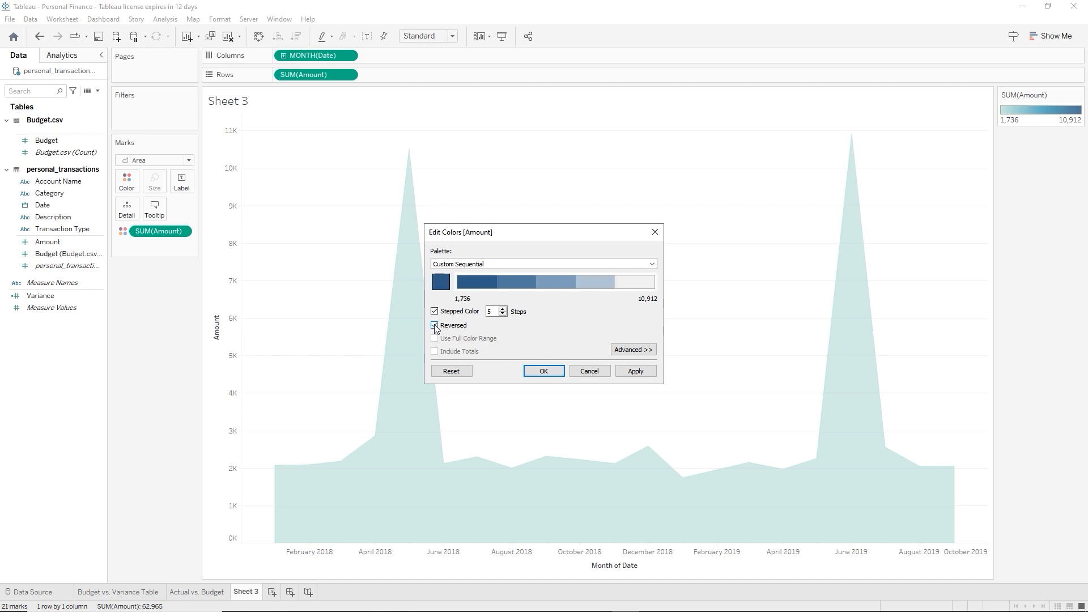
Change the base color of the custom Amount palette to dark blue and apply it to the area chart
left_click(443, 289)
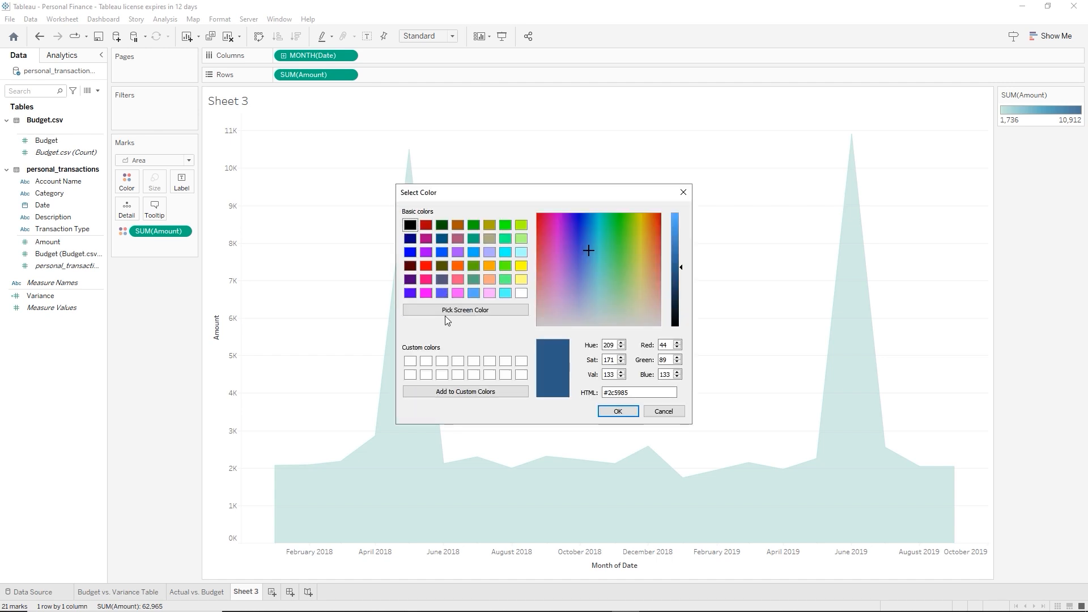
left_click(414, 254)
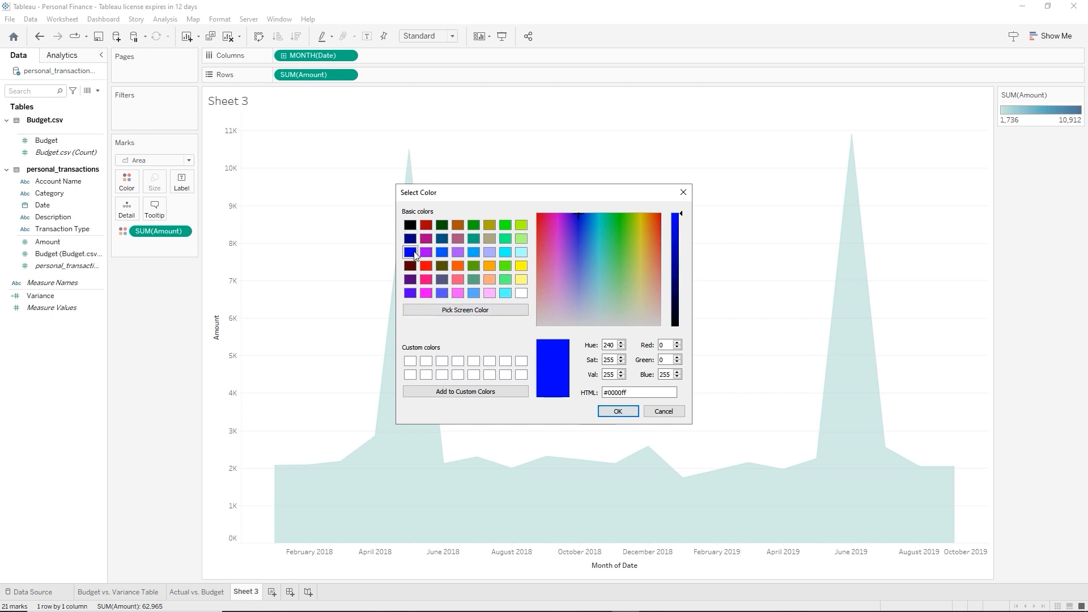
left_click(617, 413)
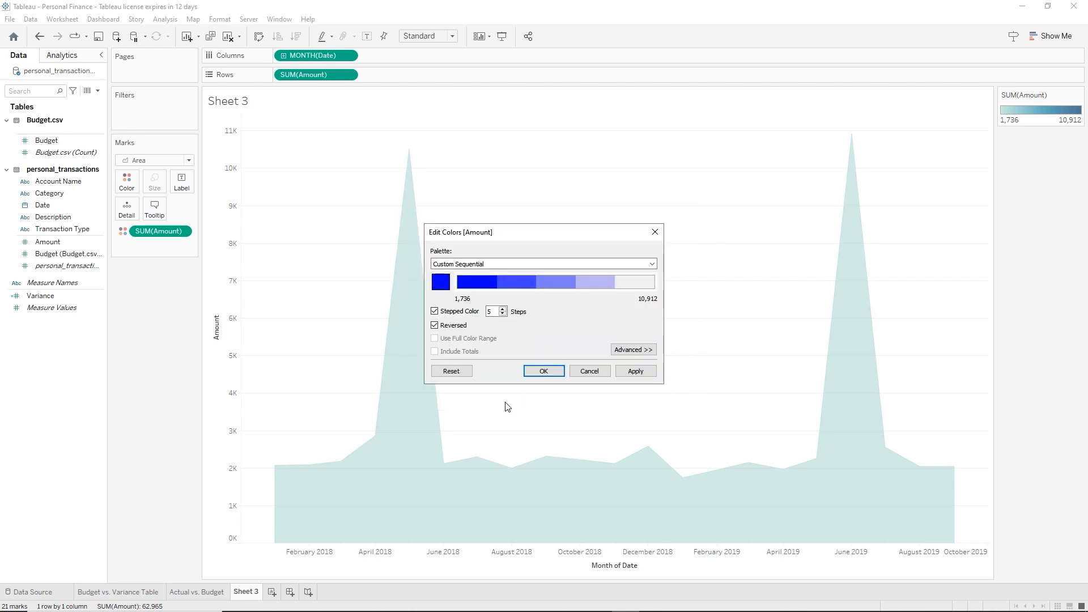
left_click(635, 371)
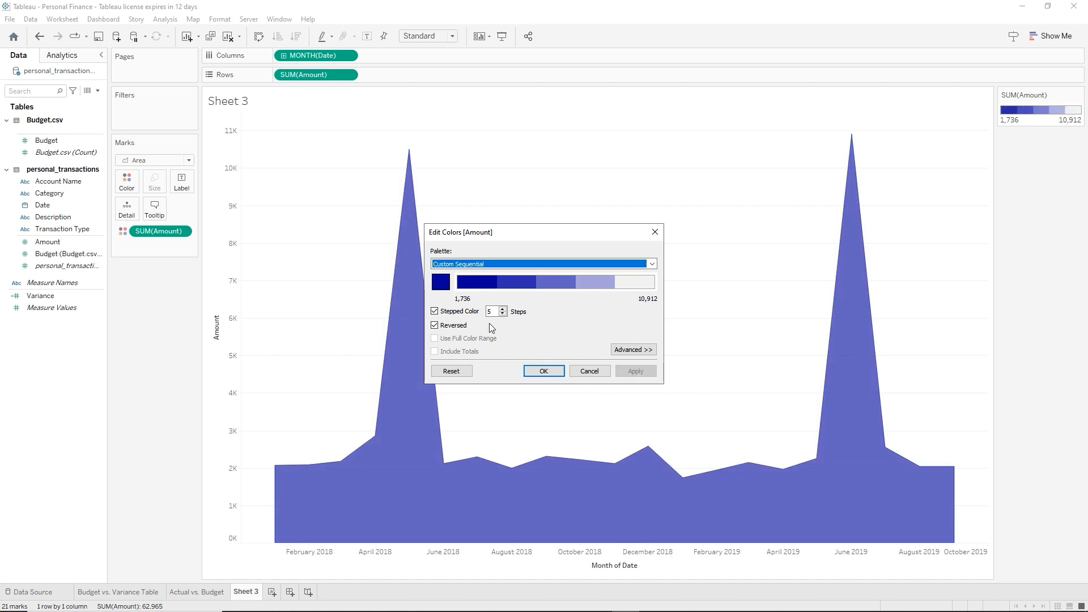
left_click(550, 375)
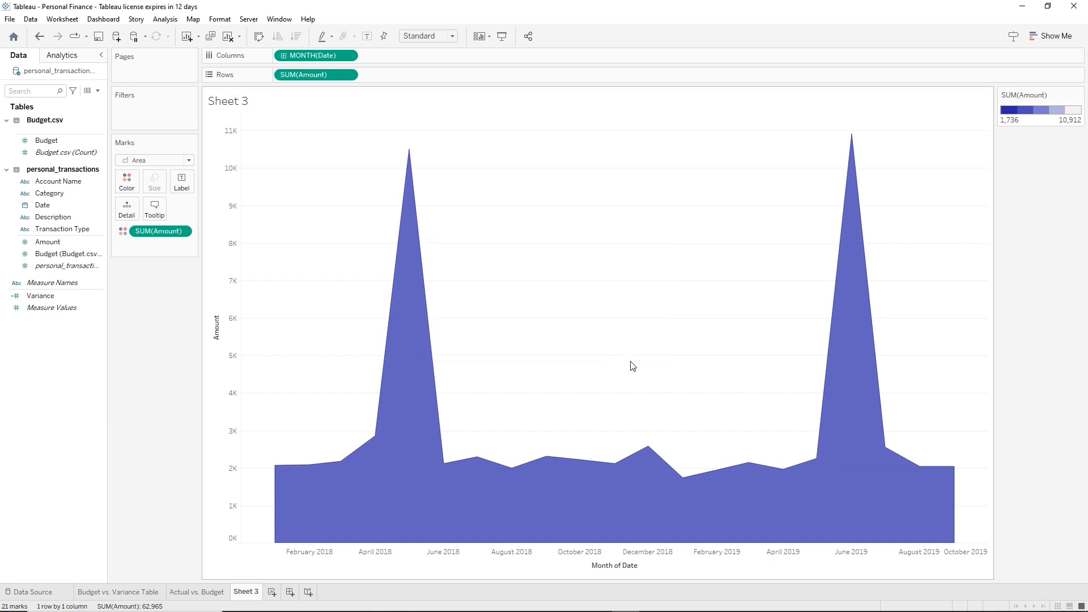
Set the area chart's color opacity to 100% and fit the sheet to Entire View
left_click(127, 187)
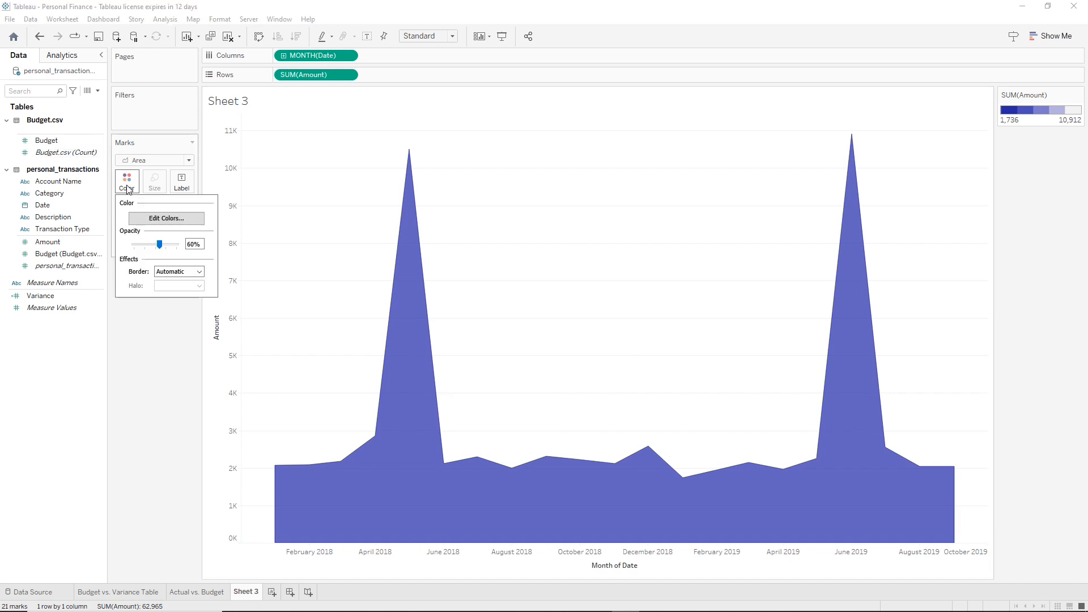
left_click_drag(161, 245, 196, 247)
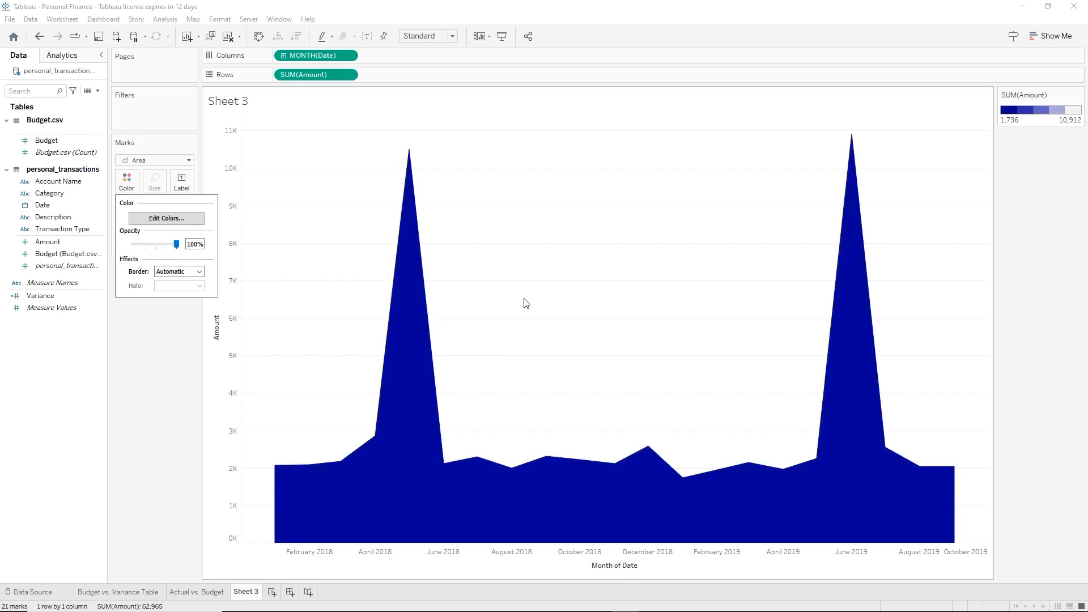
left_click(453, 36)
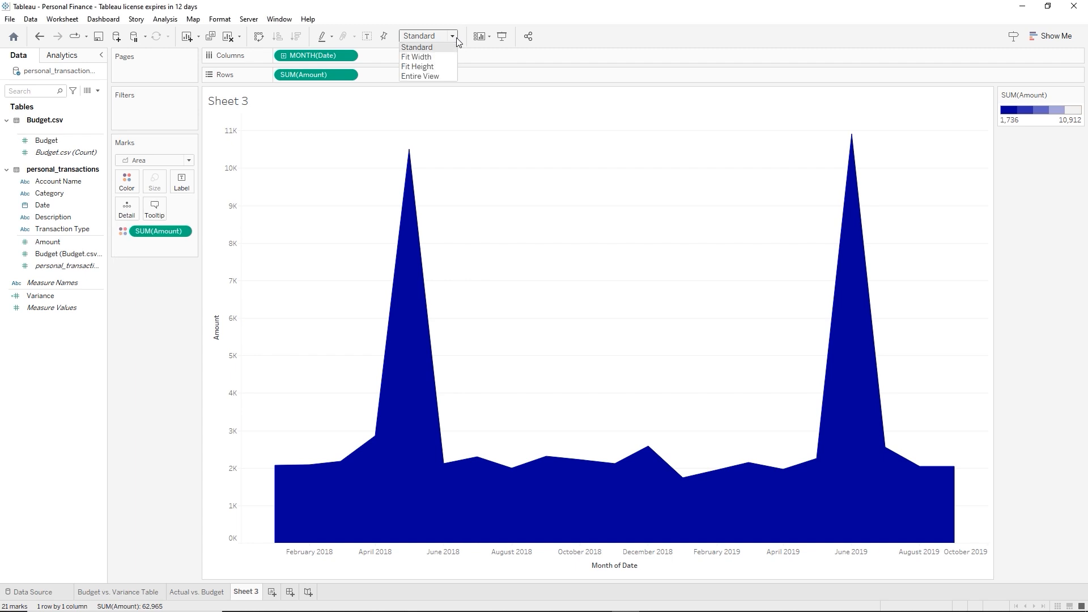
left_click(436, 76)
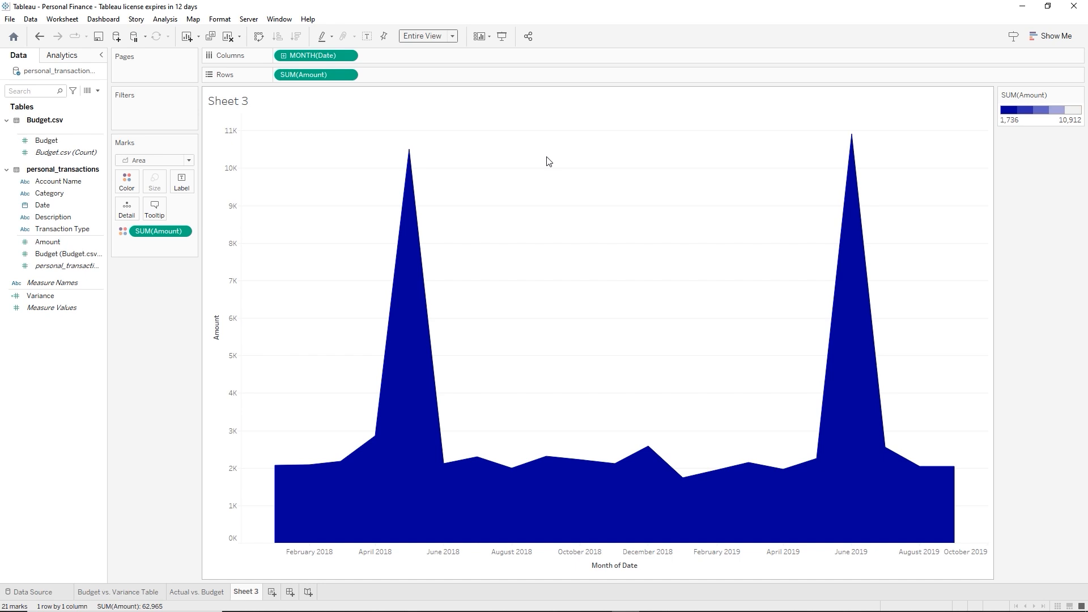
Fix the date axis range from 1/1/2018 to 9/30/2019 and turn off the display of times
right_click(583, 552)
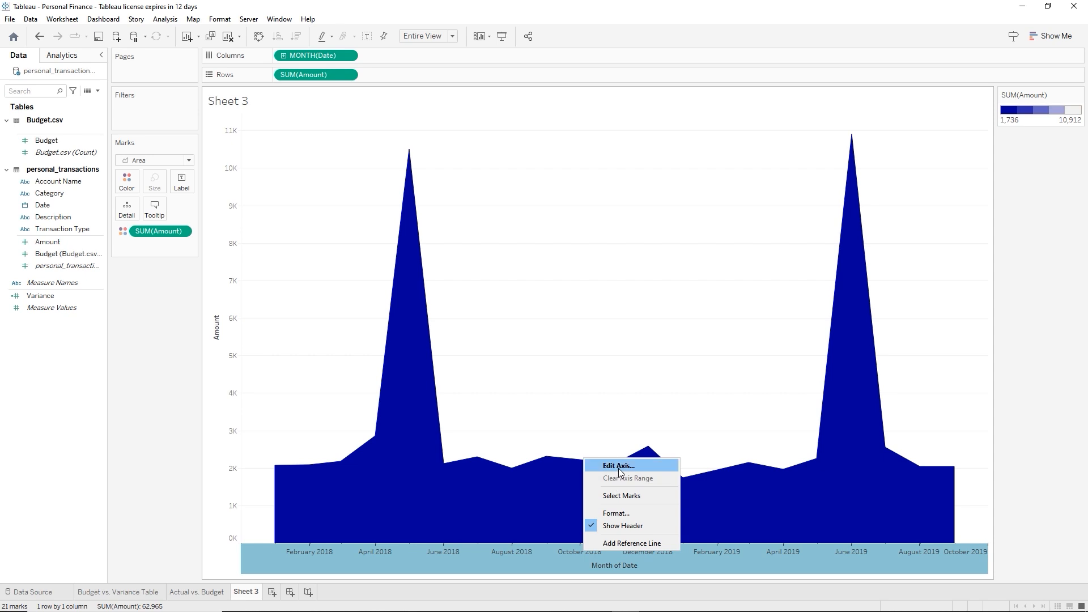
left_click(619, 470)
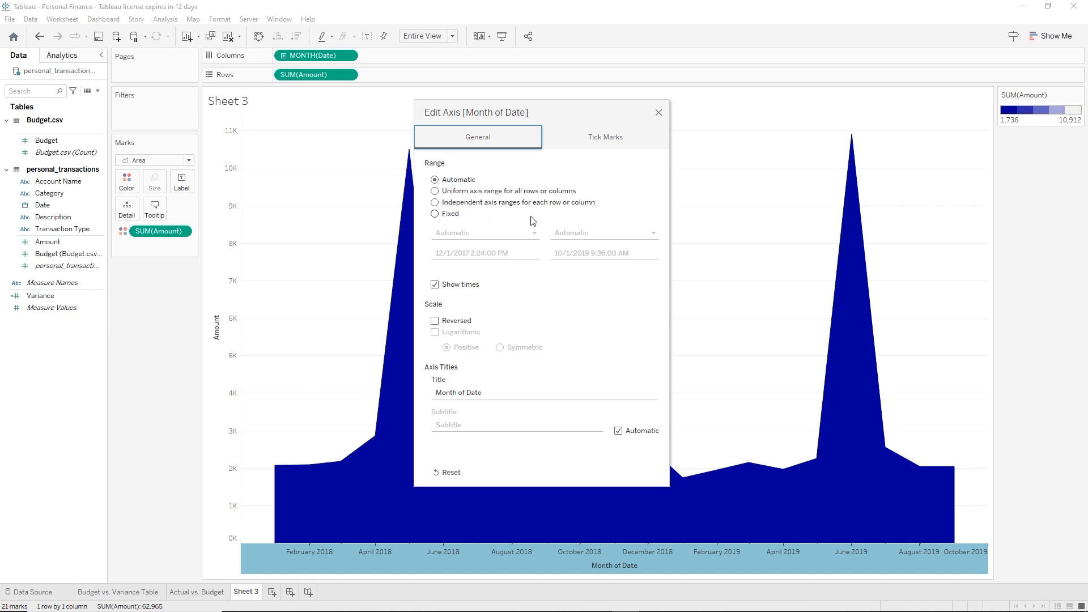
left_click(435, 214)
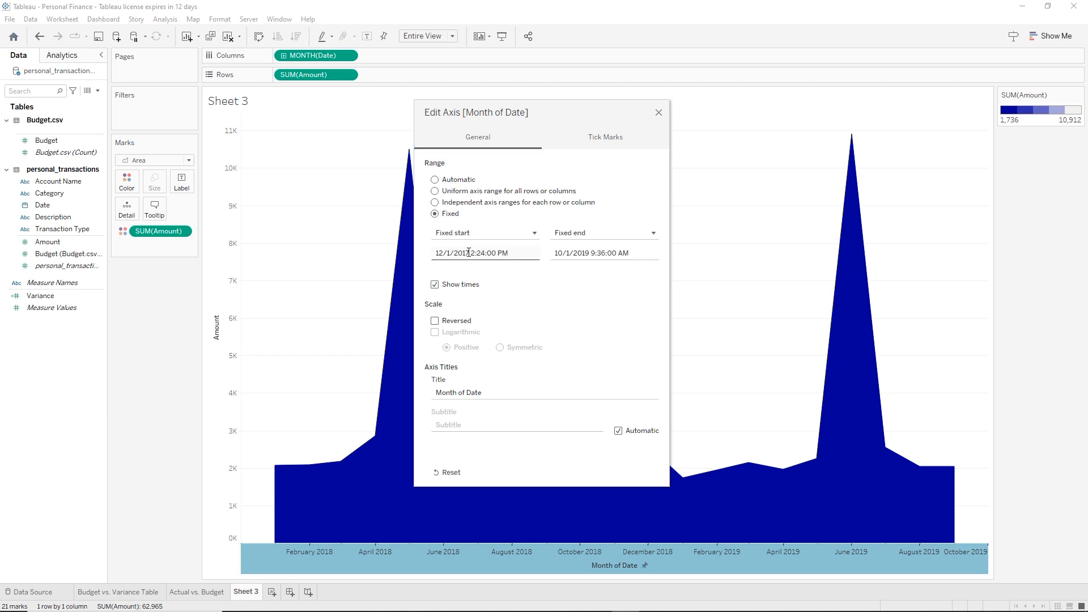
left_click(469, 253)
left_click(469, 253)
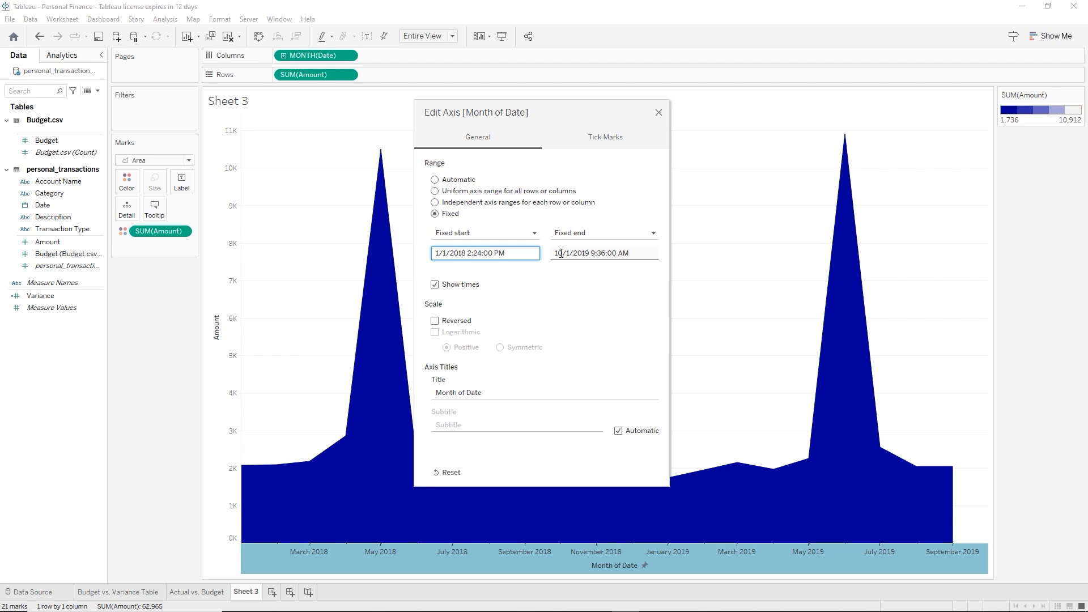
left_click(561, 253)
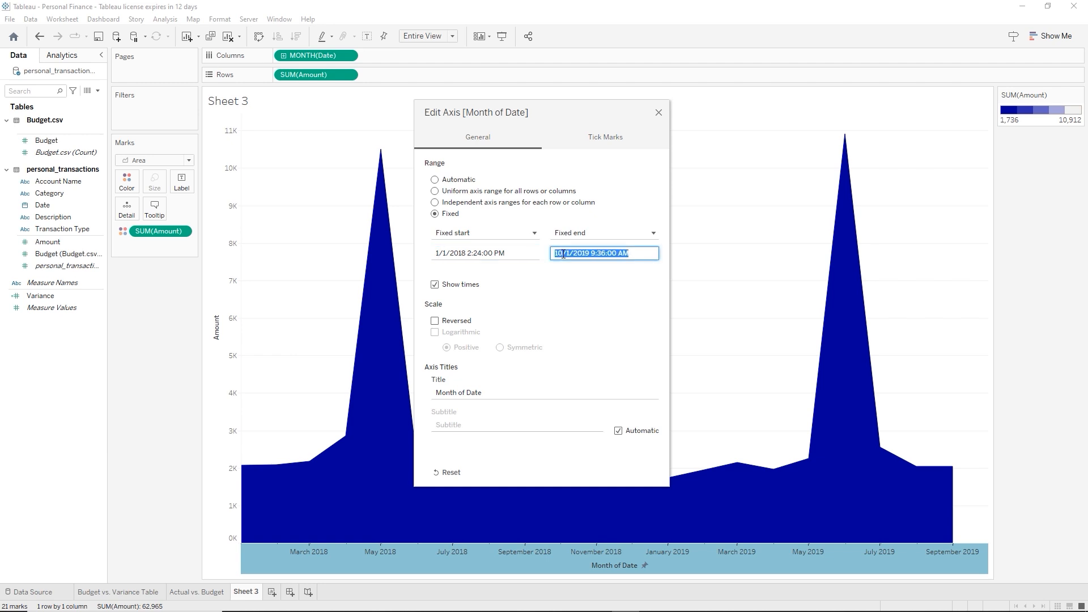
key("BackSpace")
type("9/30/2019")
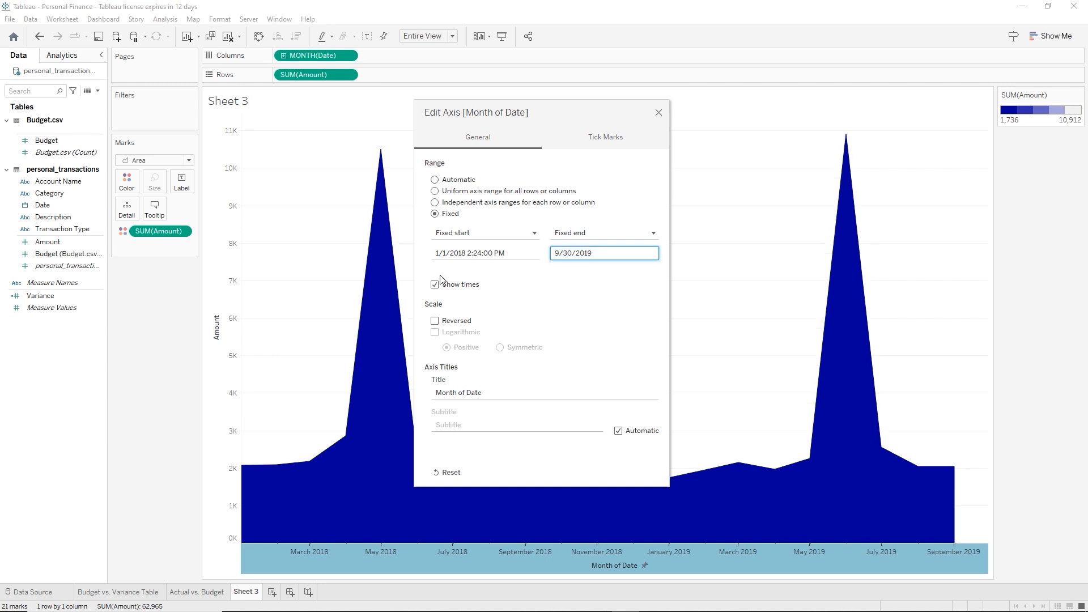
left_click(436, 286)
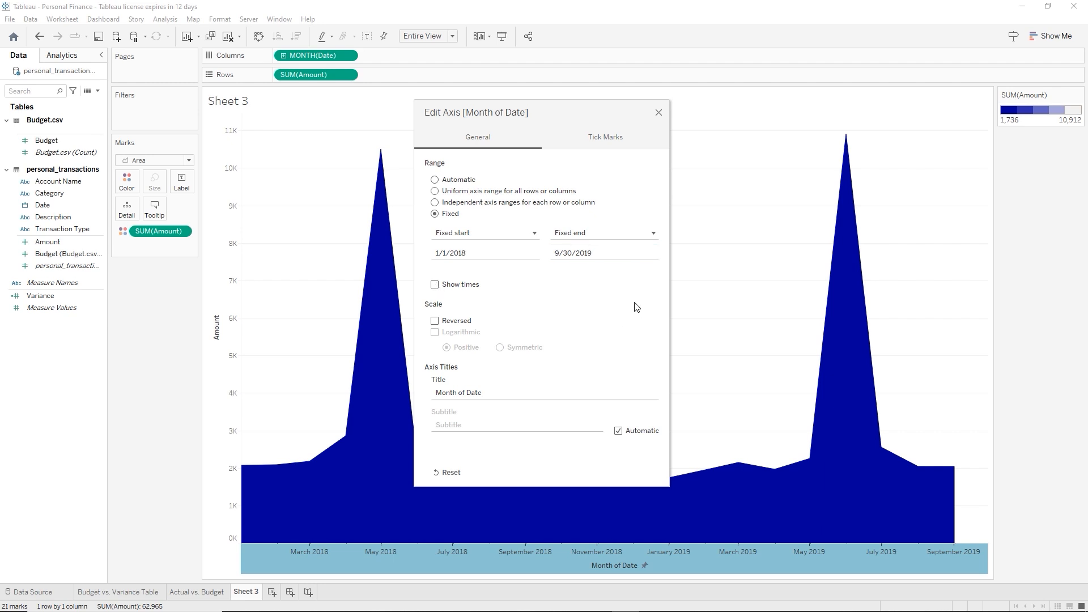
Change the horizontal axis title to Date
left_click(481, 393)
triple_click(470, 393)
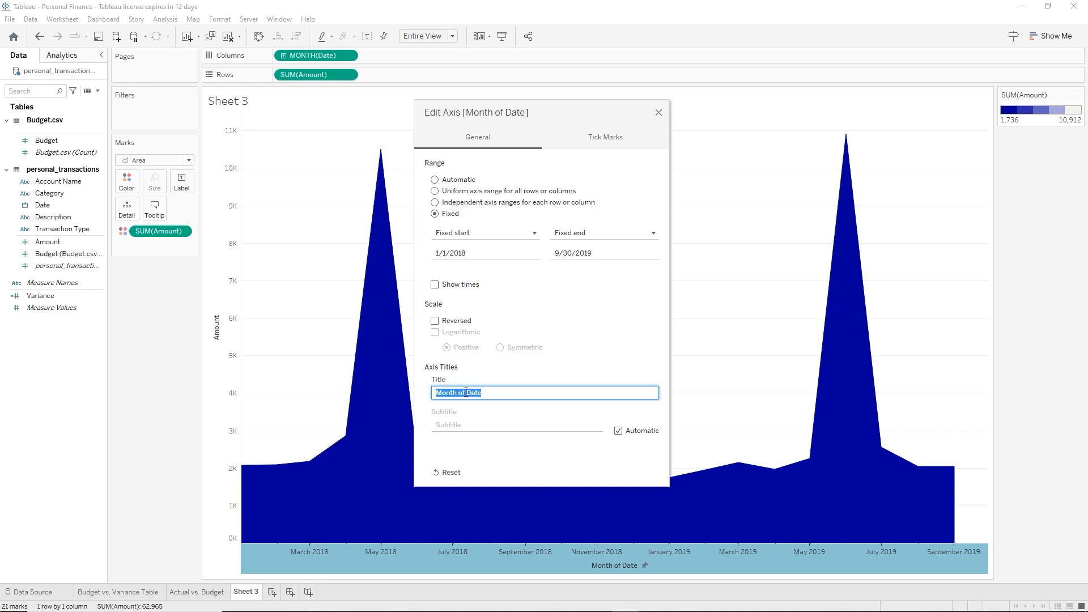
left_click_drag(465, 392, 392, 391)
key("BackSpace")
left_click(554, 320)
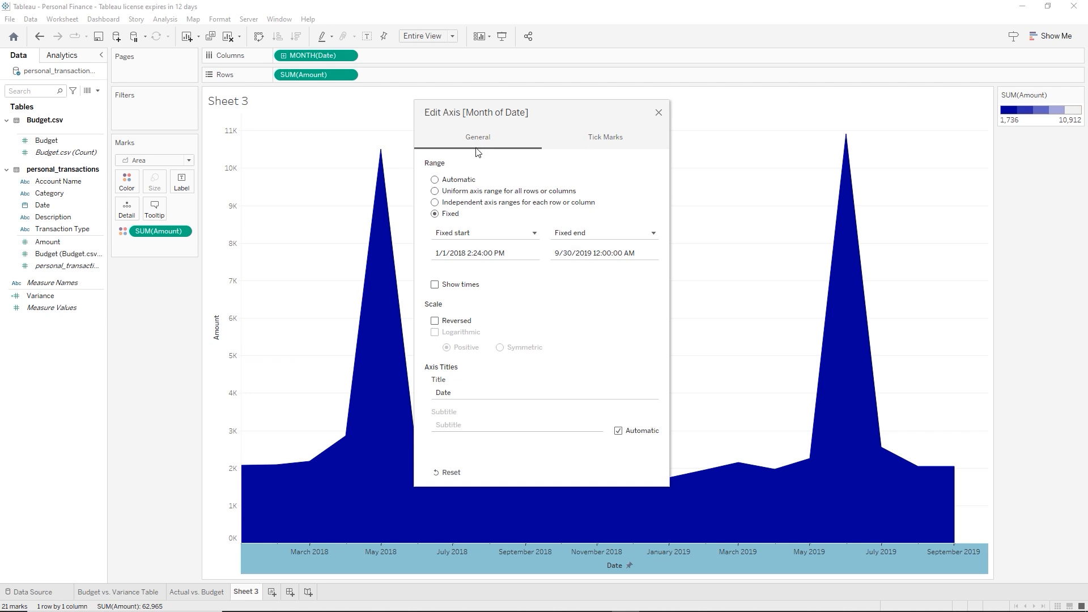
Set the date axis's major tick marks to a fixed interval of 1 month and close the axis settings
left_click(610, 146)
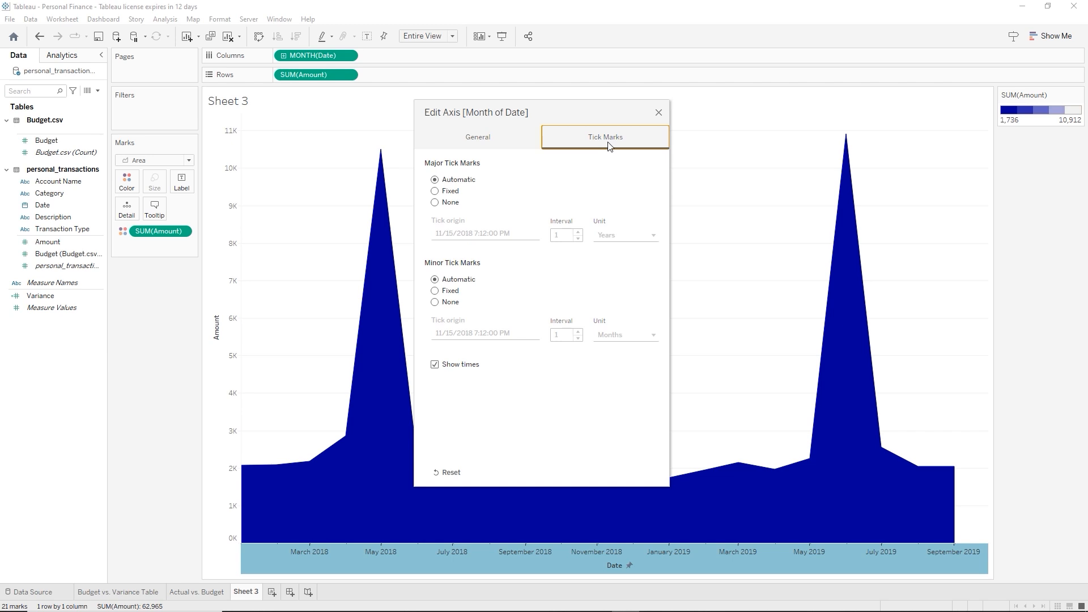
left_click(436, 203)
left_click(436, 191)
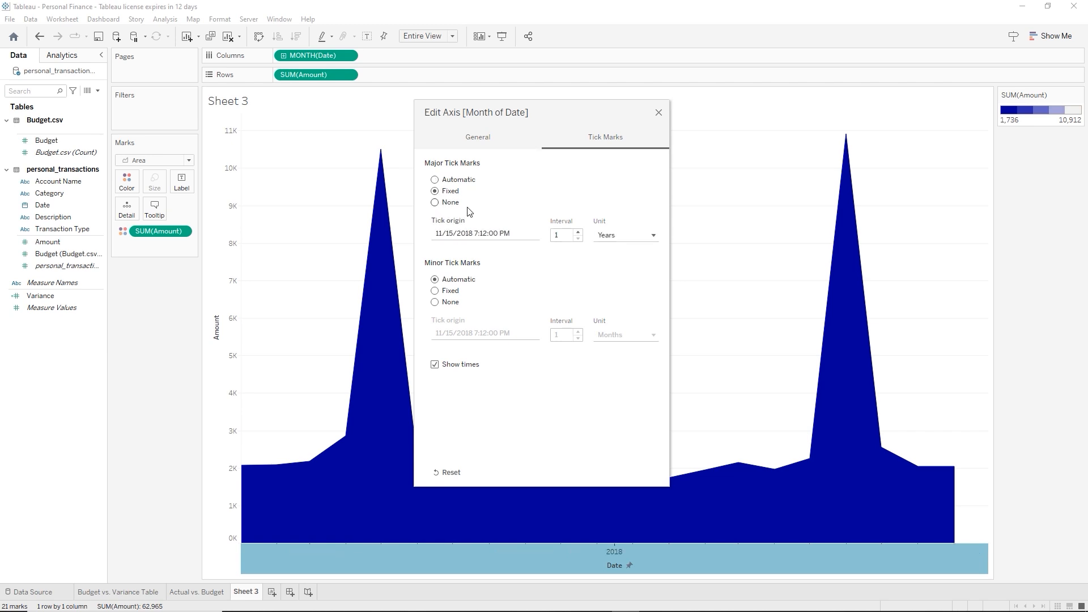
left_click(654, 236)
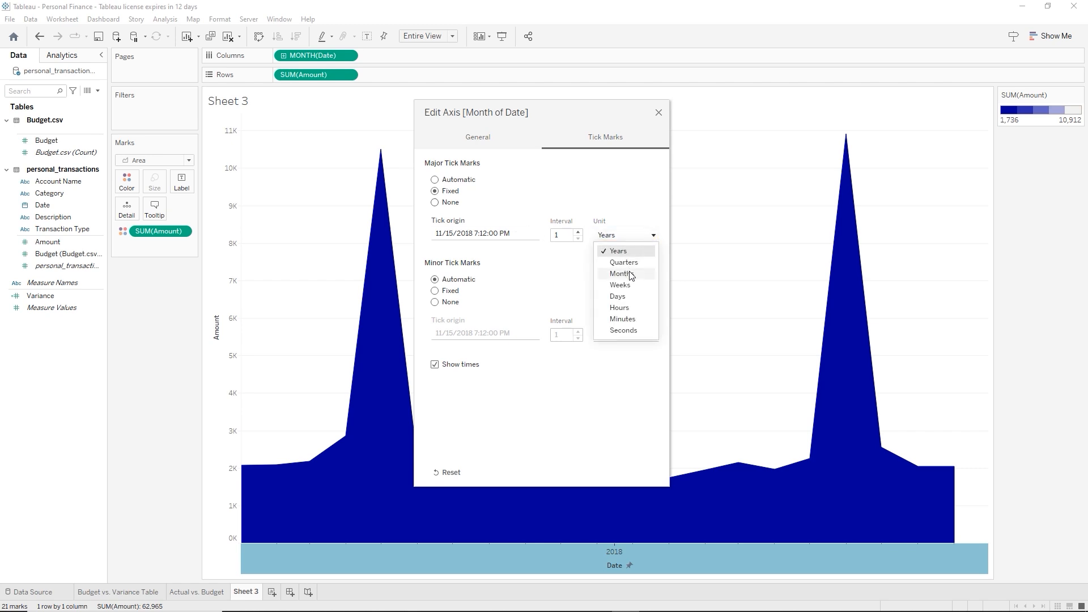
left_click(622, 274)
left_click(658, 113)
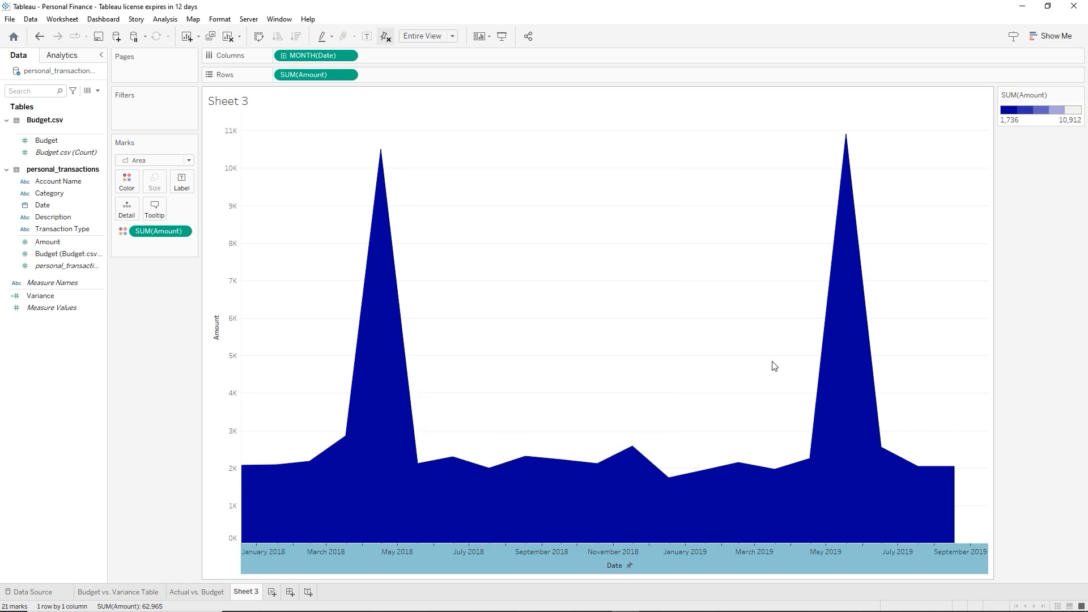
Shade the area chart's worksheet background light gray
mouse_move(251, 556)
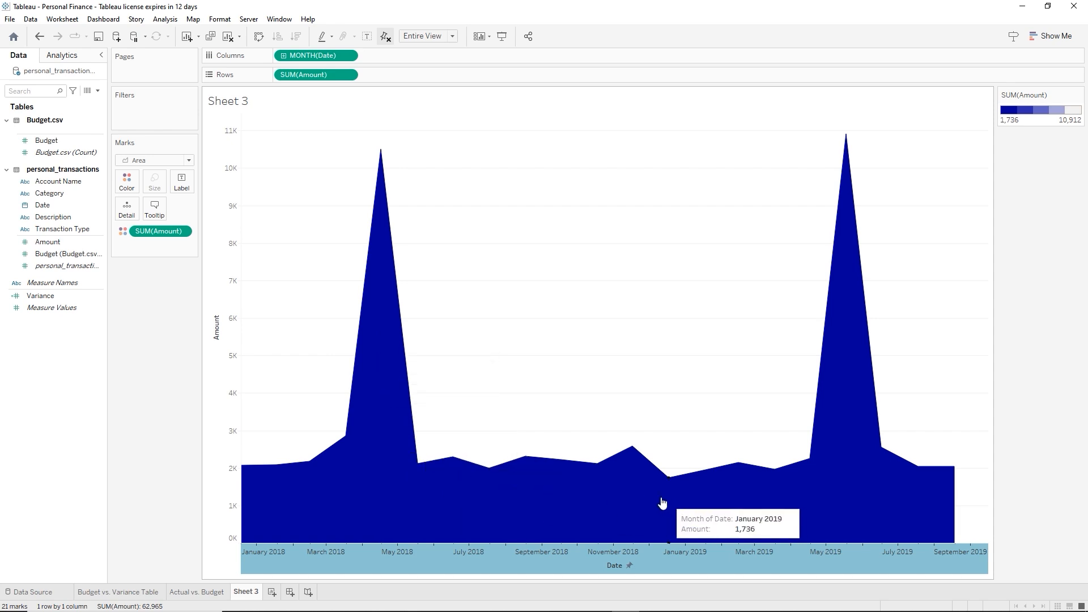
left_click(220, 19)
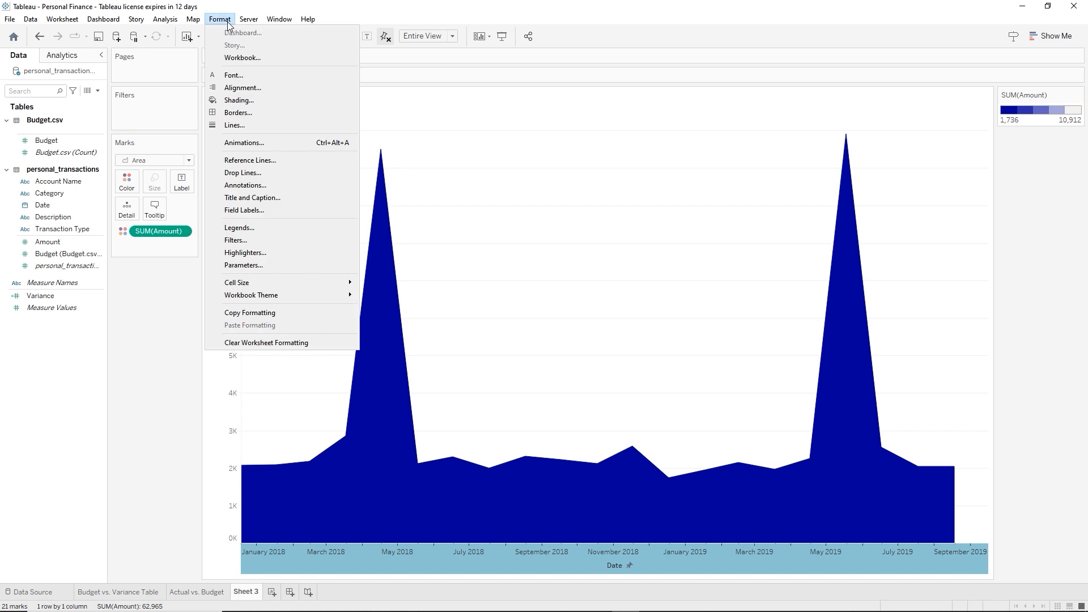
left_click(235, 102)
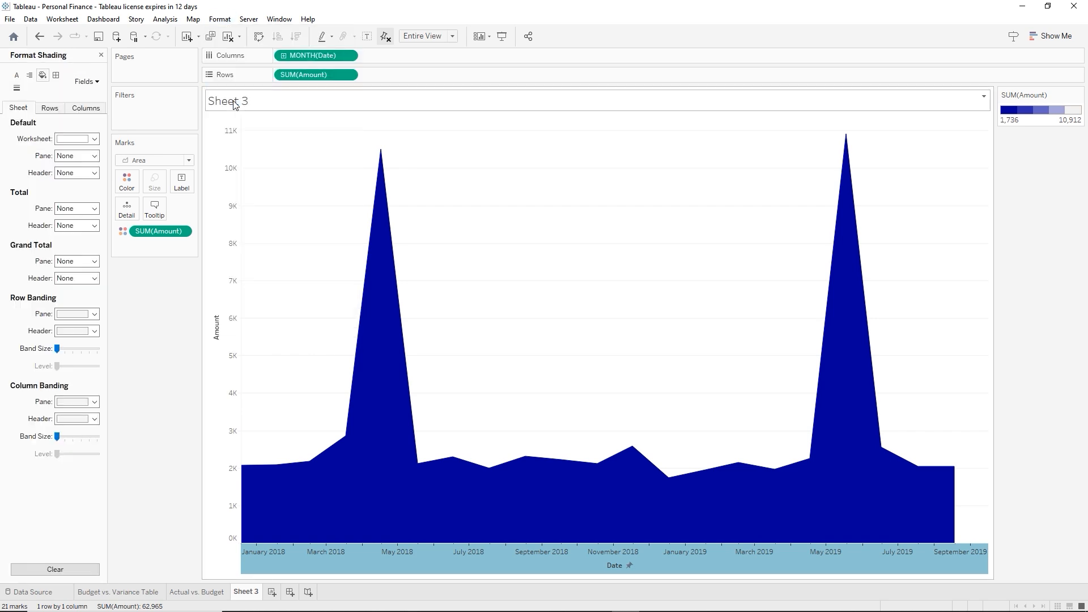
left_click(93, 139)
left_click(73, 185)
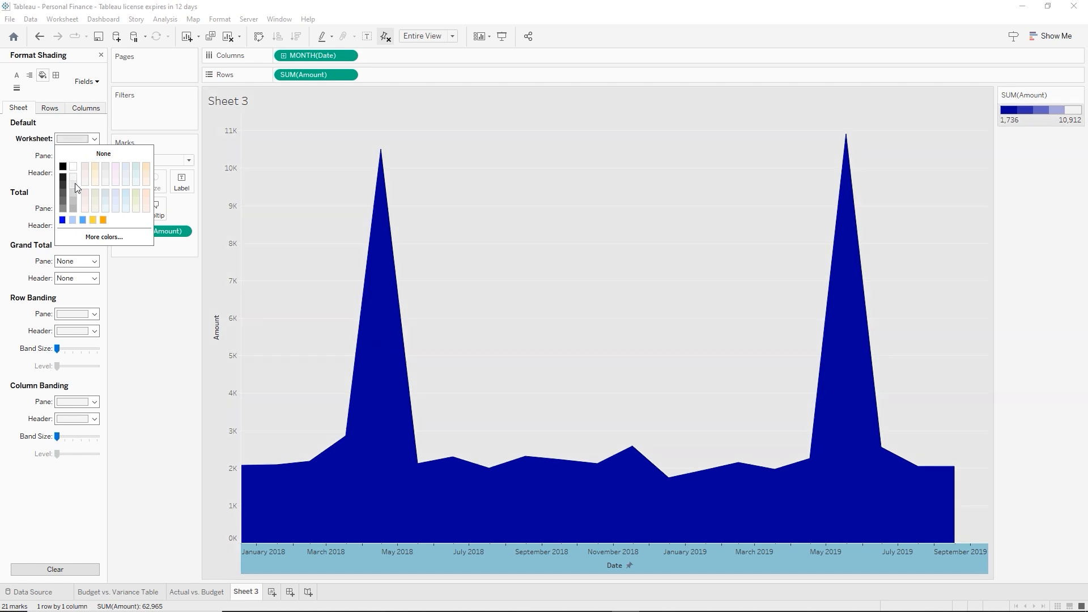
Rename Sheet 3 as Spending by Month and hide the title above the chart
left_click(240, 594)
double_click(245, 592)
type("Spending by Month")
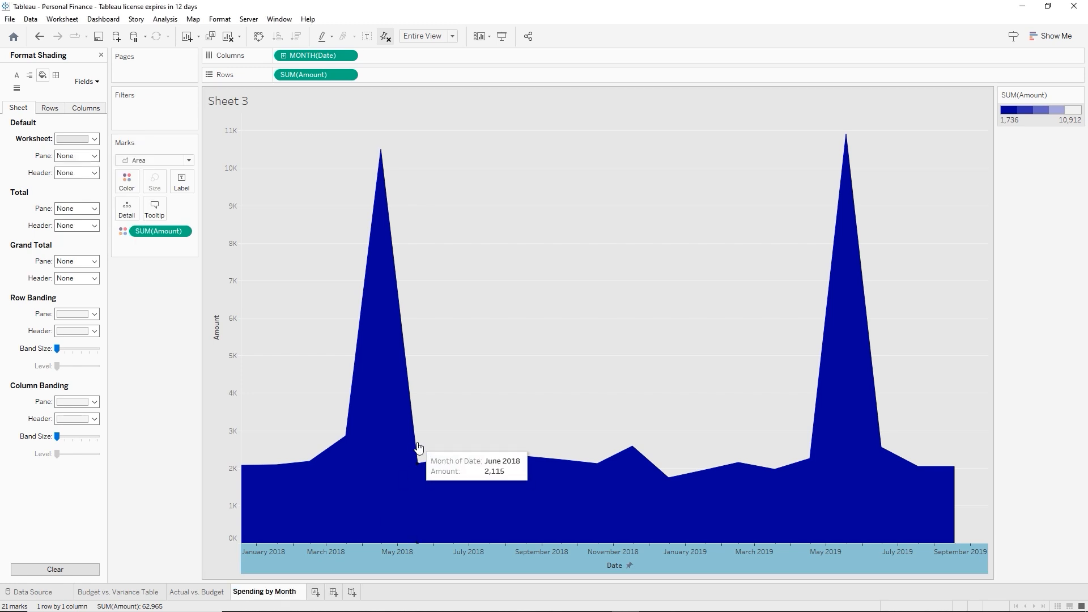
right_click(263, 100)
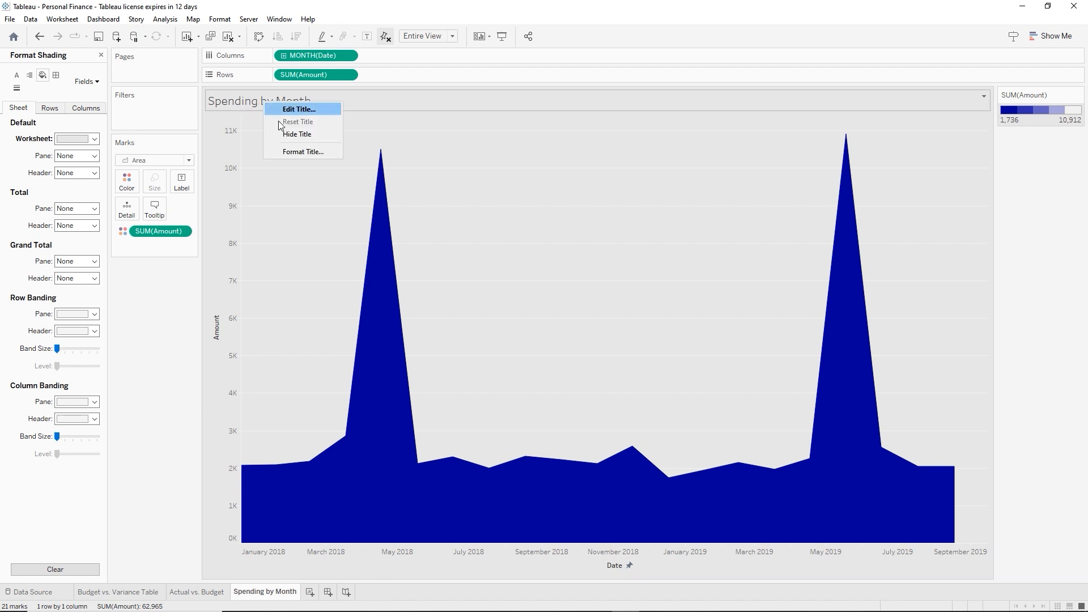
left_click(290, 133)
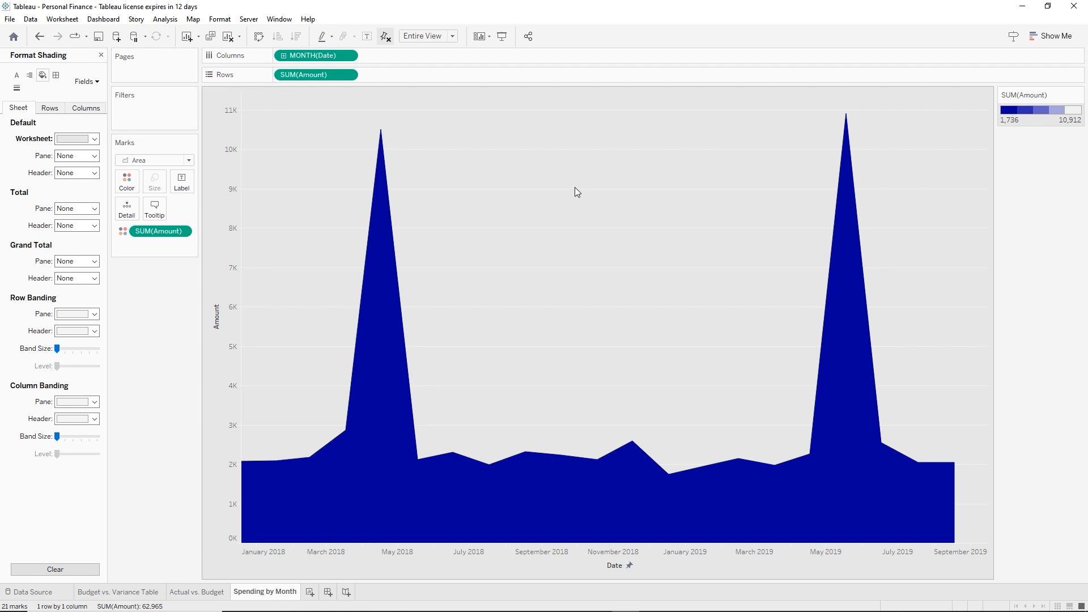
Create a new worksheet with Description and Date on Rows, setting Date to continuous Day
key("ctrl+m")
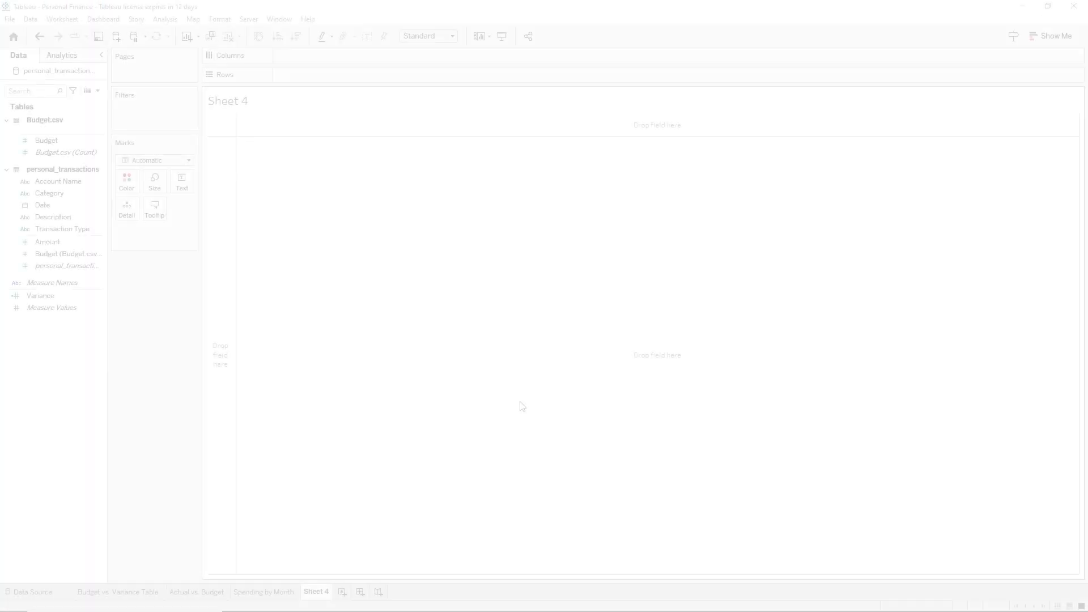
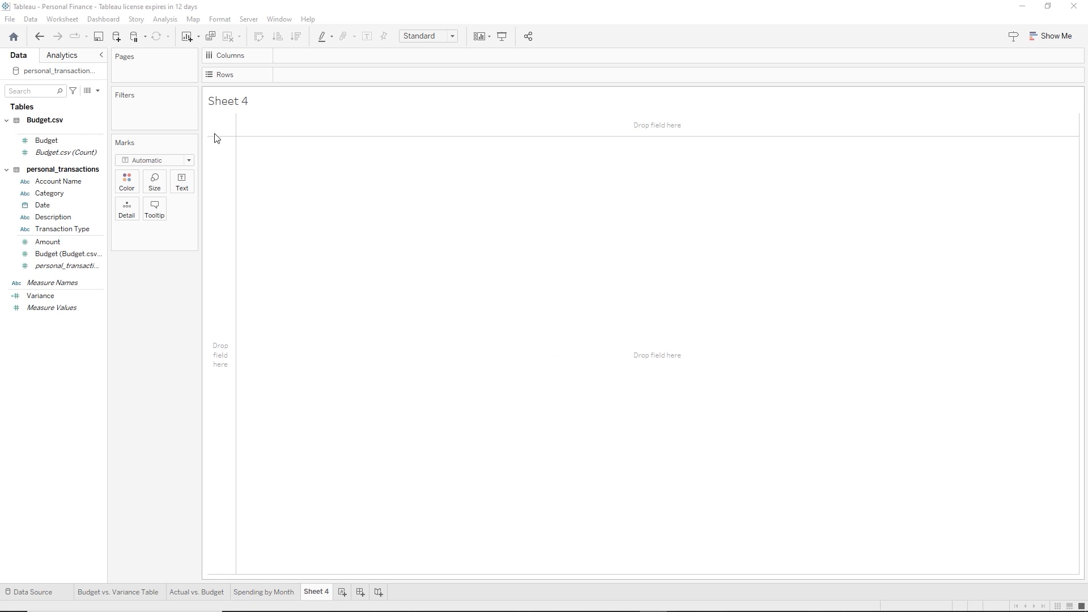
left_click(49, 217)
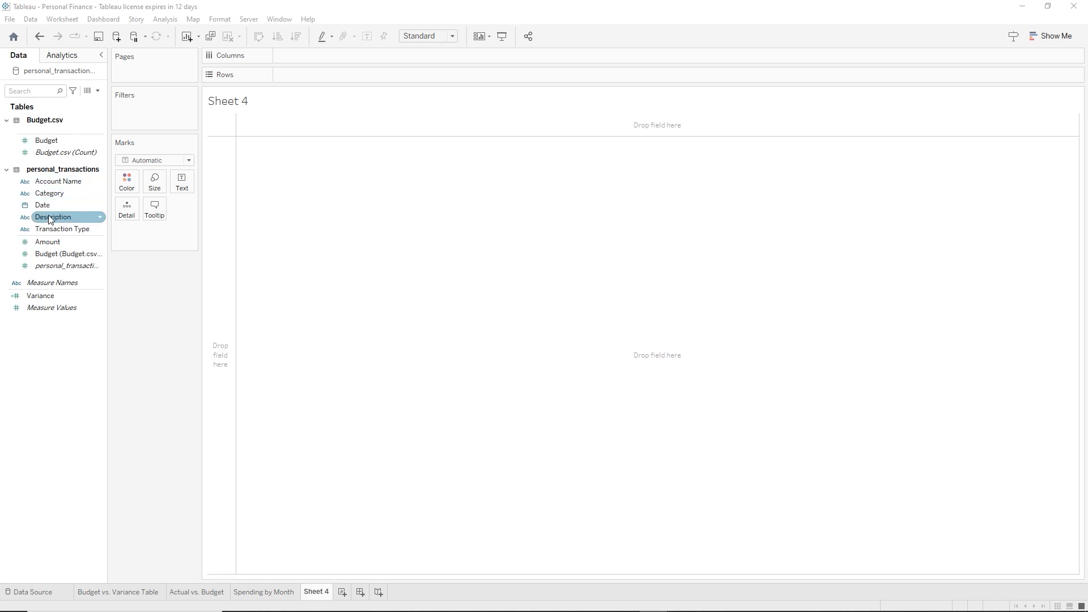
left_click_drag(49, 219, 304, 83)
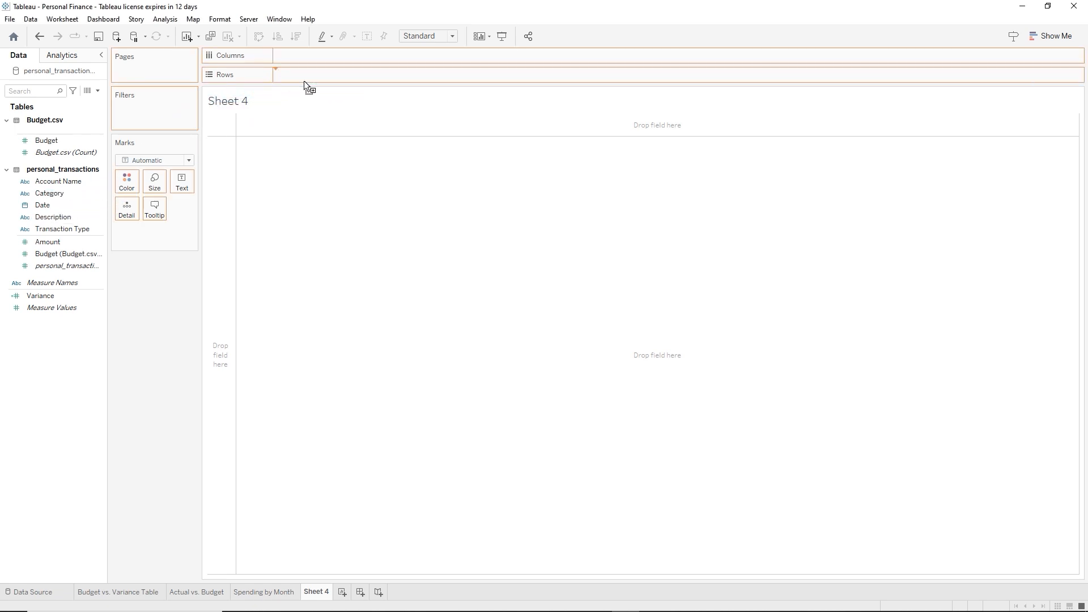
left_click_drag(74, 205, 385, 75)
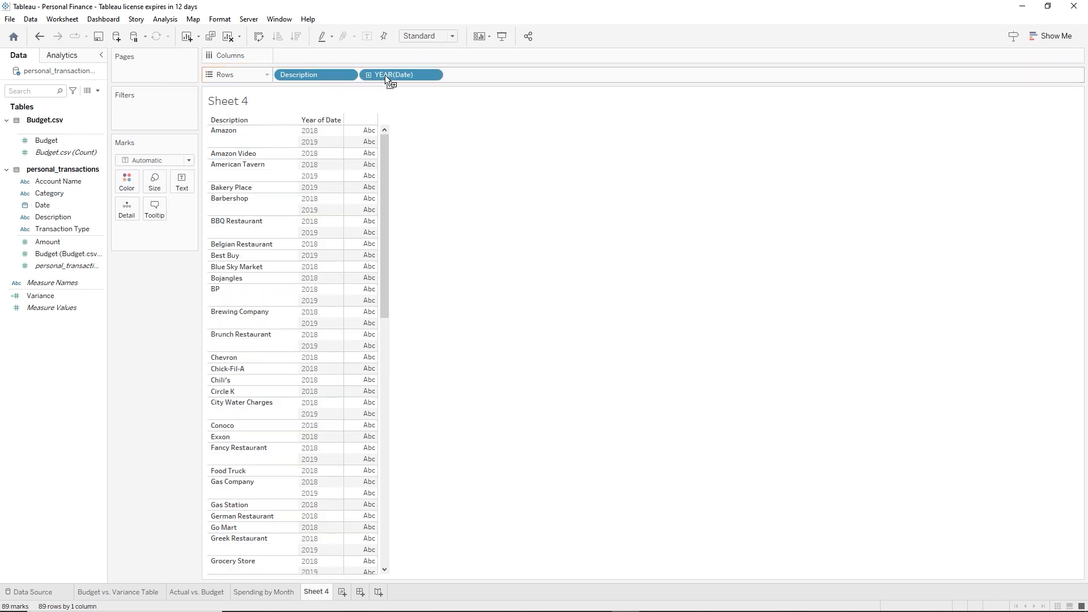
left_click(435, 76)
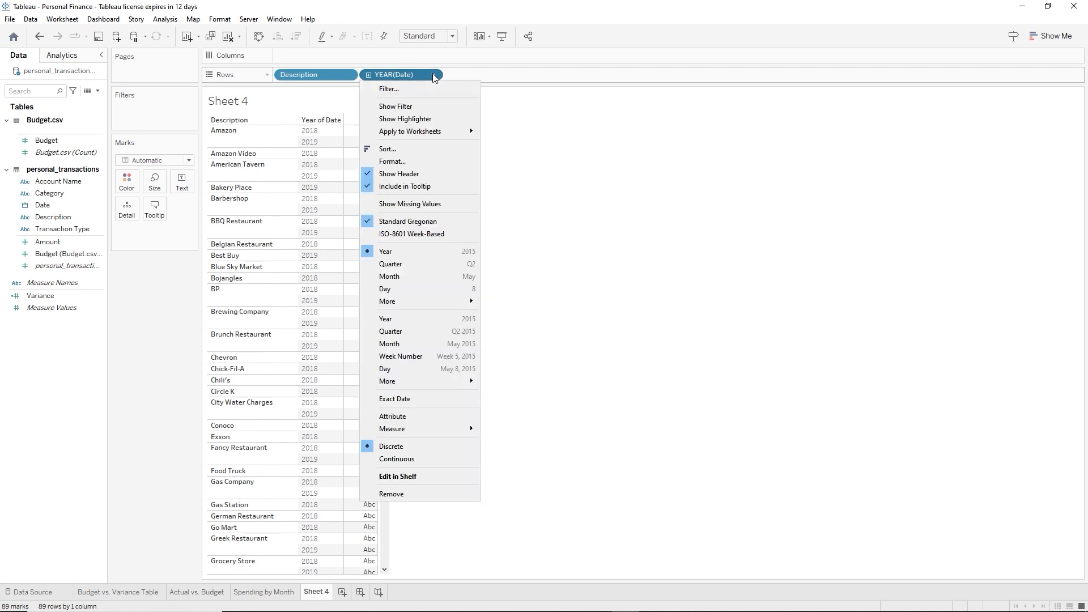
left_click(410, 373)
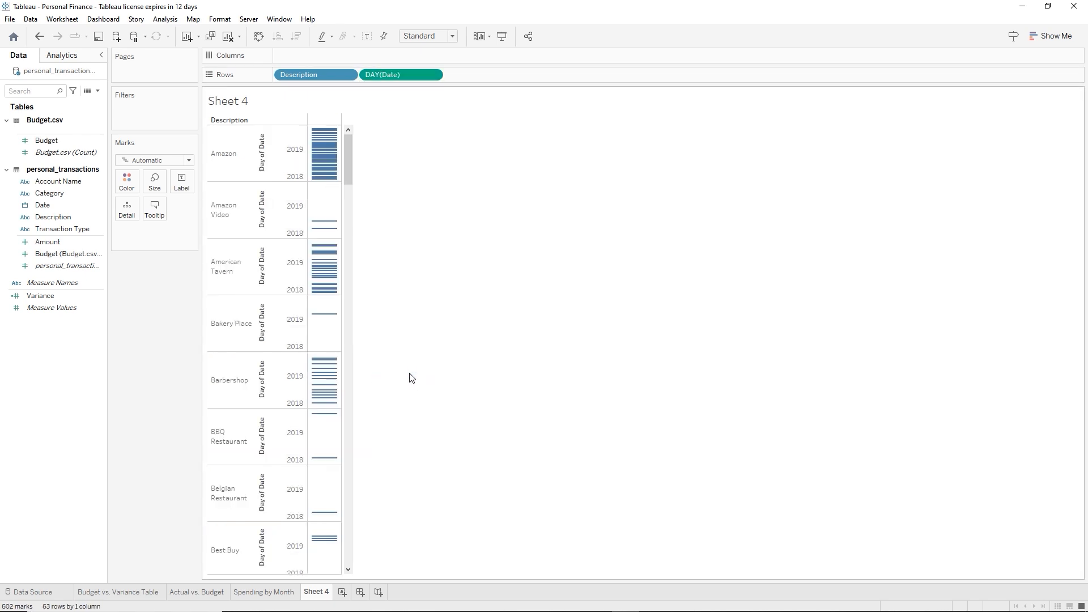
Add Amount as the text label and convert the view to a highlight table
left_click(64, 243)
left_click_drag(58, 244, 182, 185)
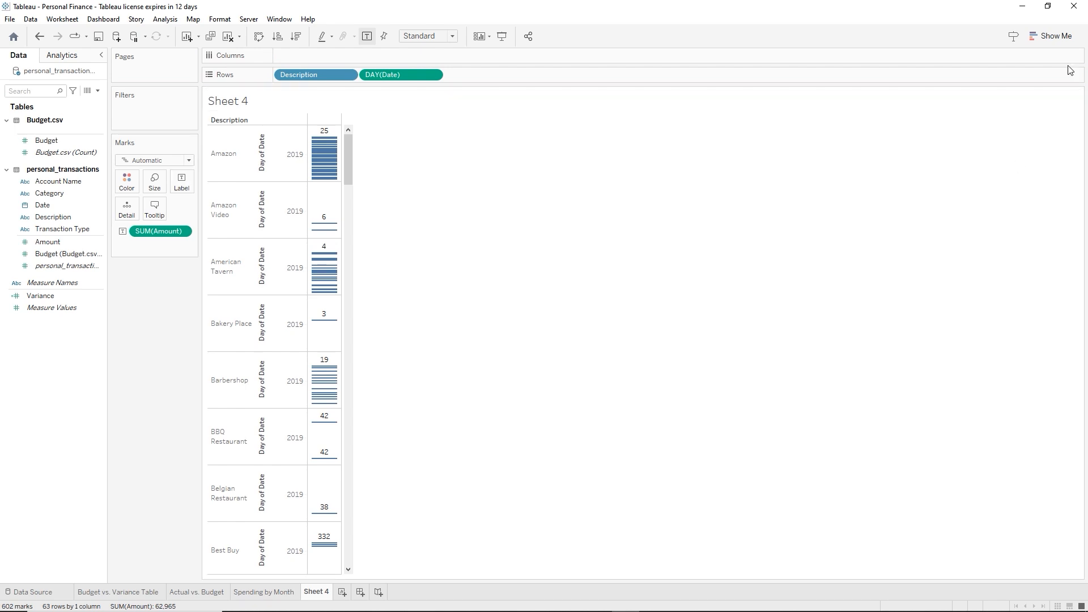
left_click(1045, 38)
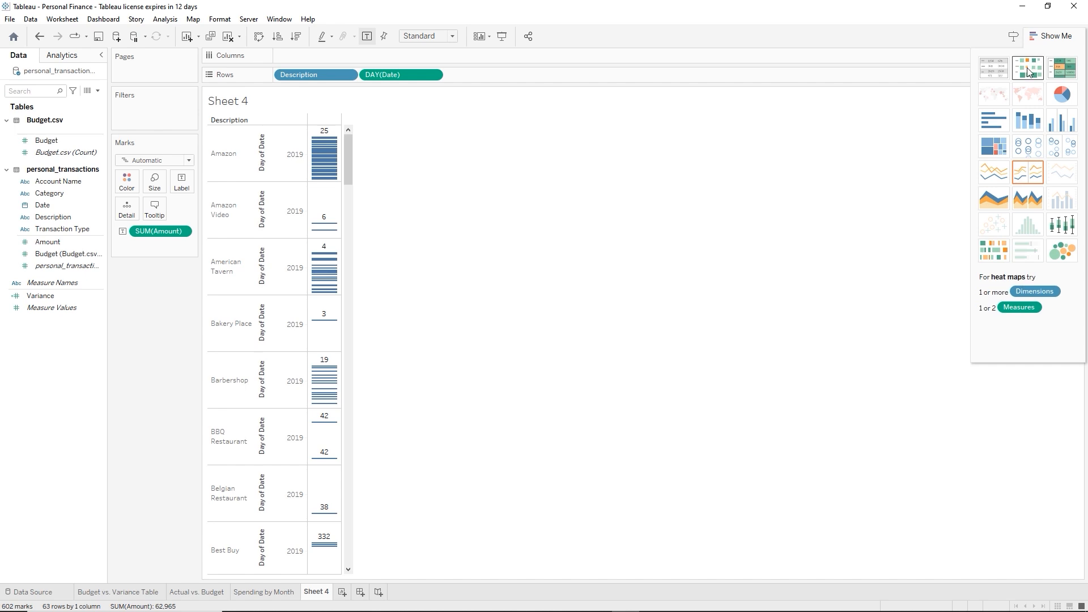
left_click(1066, 75)
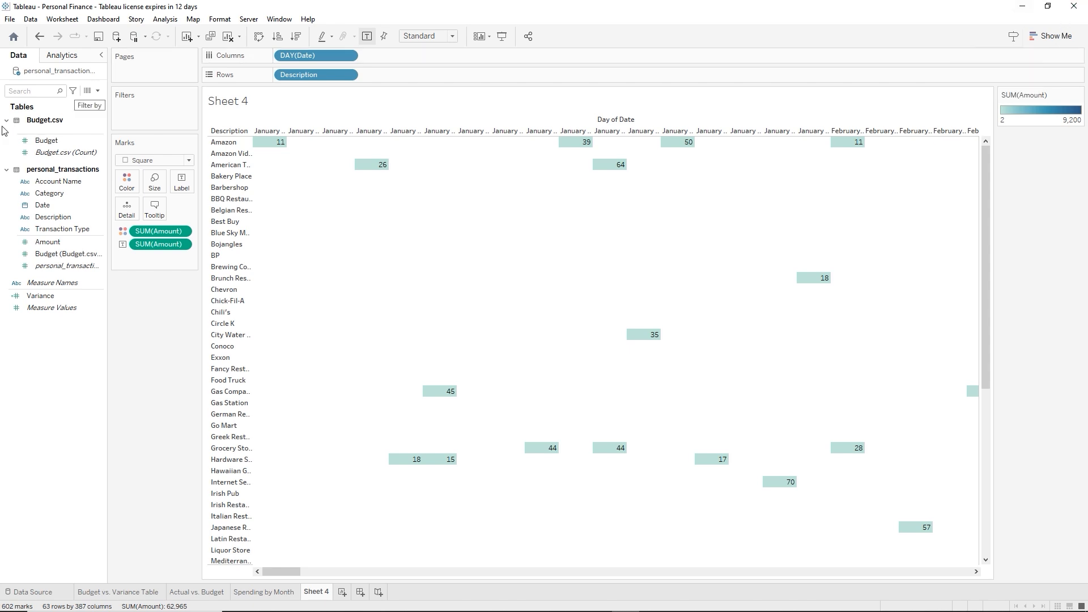
Add a Month / Year filter on Date that uses all values and apply it to the highlight table
left_click(39, 206)
left_click_drag(39, 206, 131, 109)
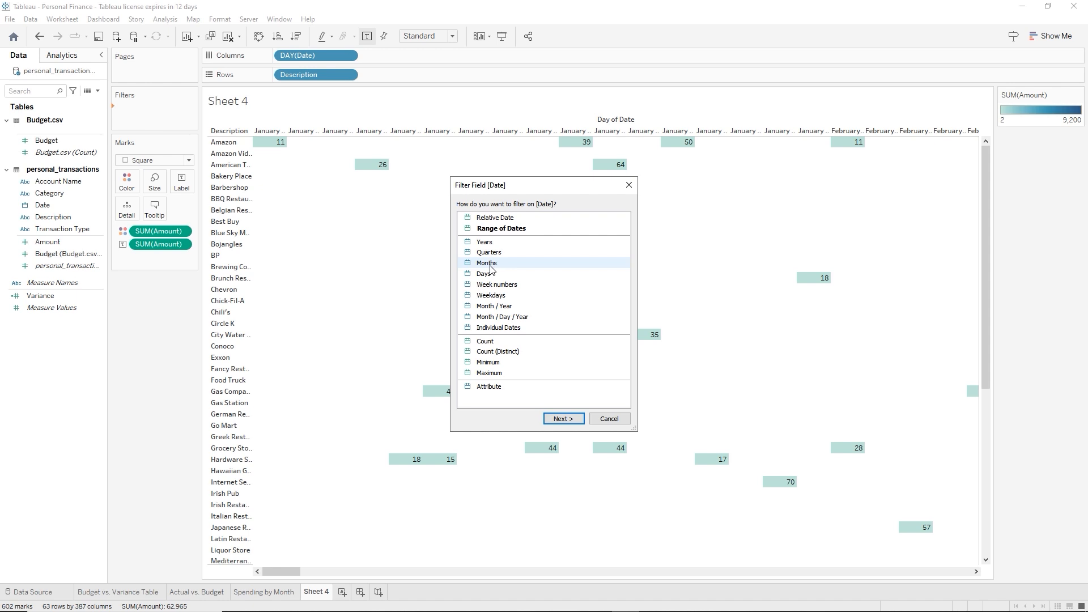
left_click(495, 307)
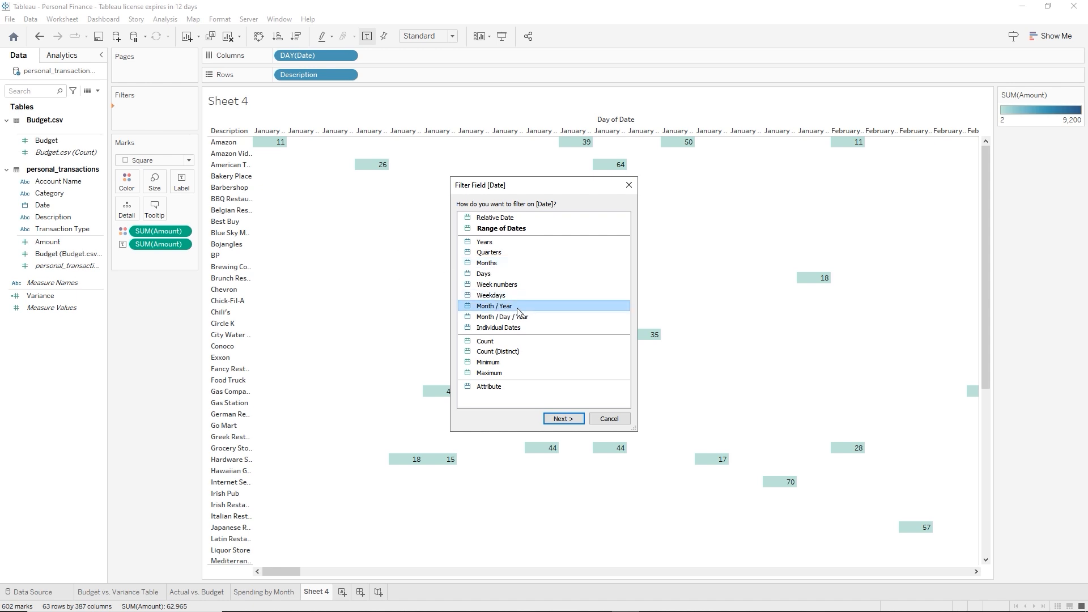
left_click(567, 419)
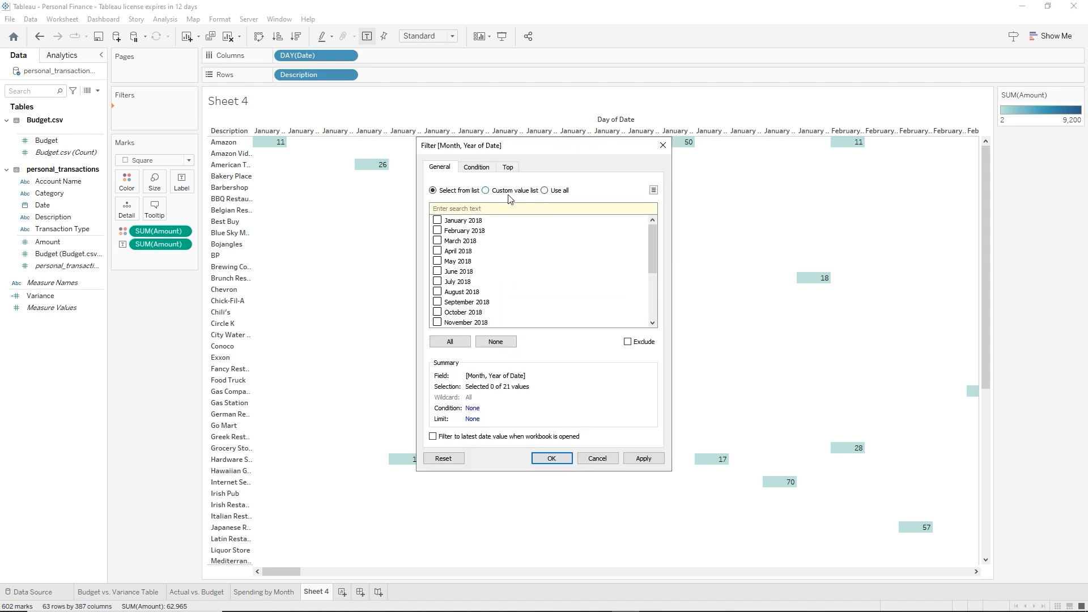
left_click(545, 191)
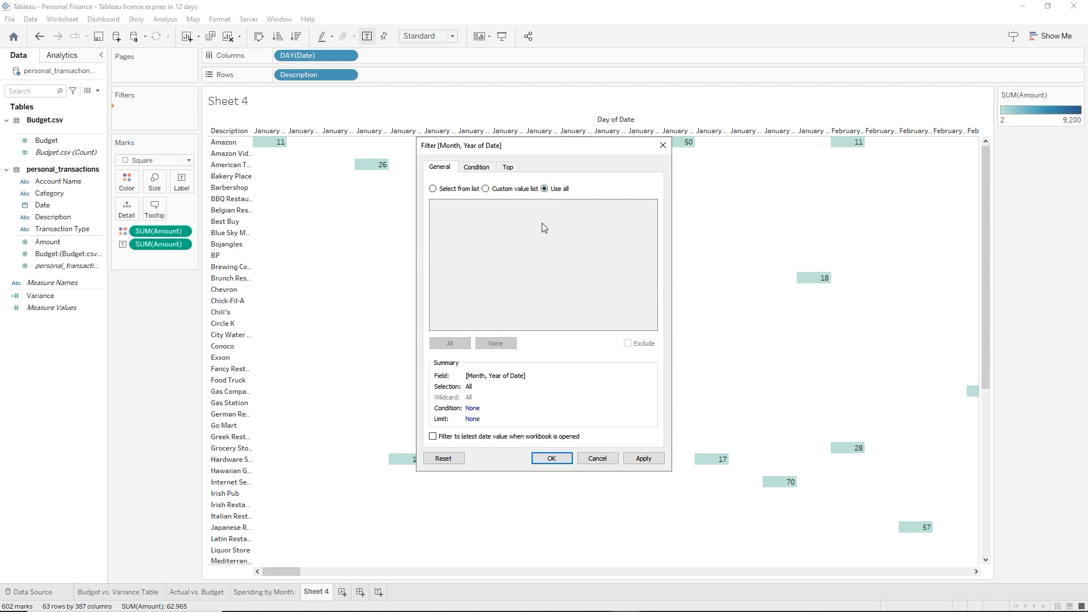
left_click(636, 460)
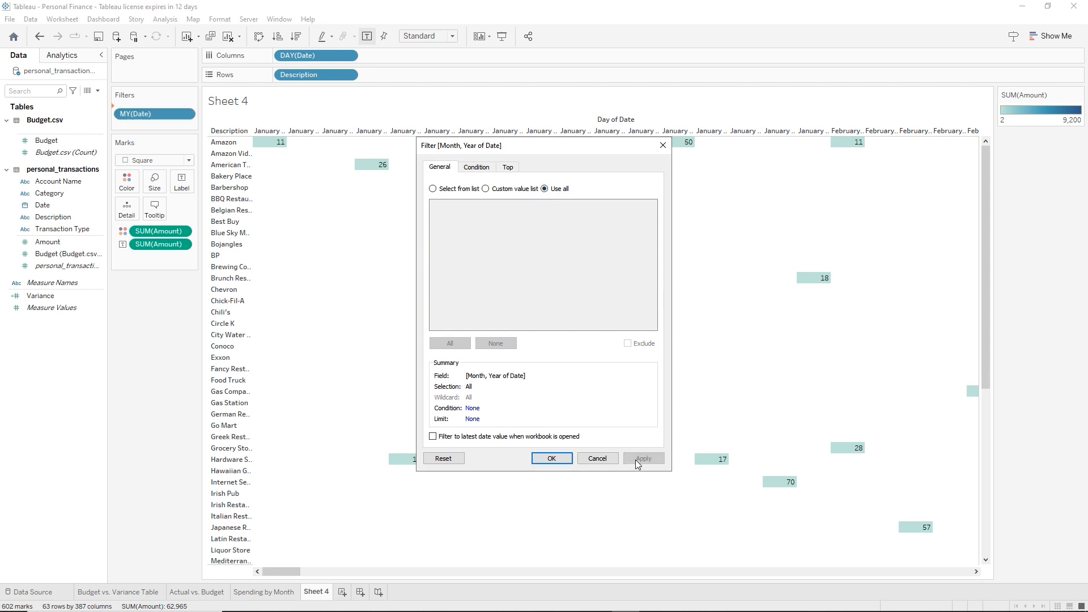
Confirm the month filter, show its control beside the highlight table, and make it a single-value dropdown
left_click(552, 458)
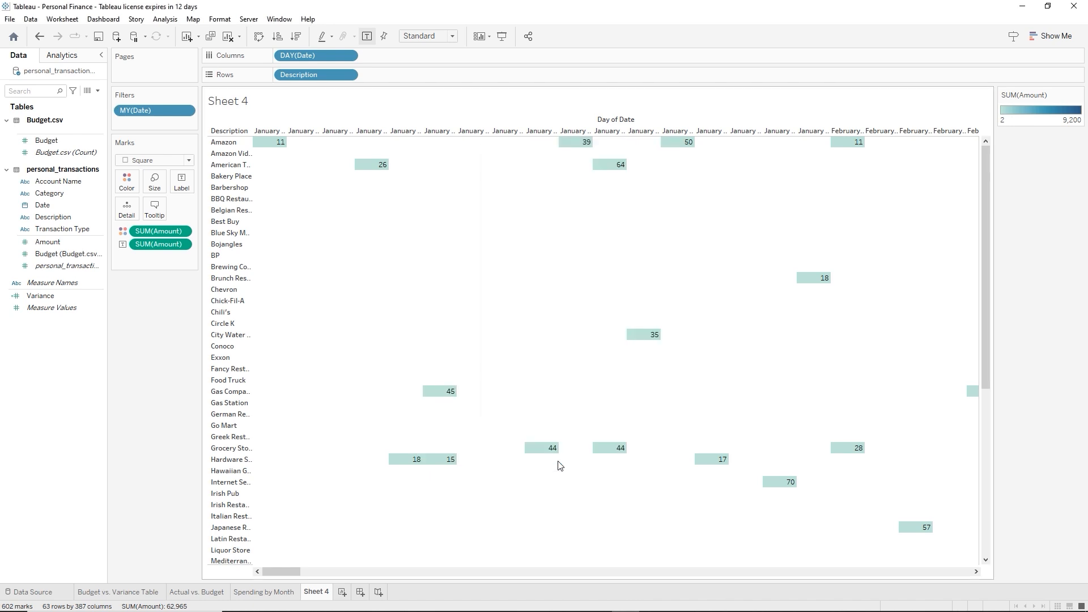
right_click(138, 110)
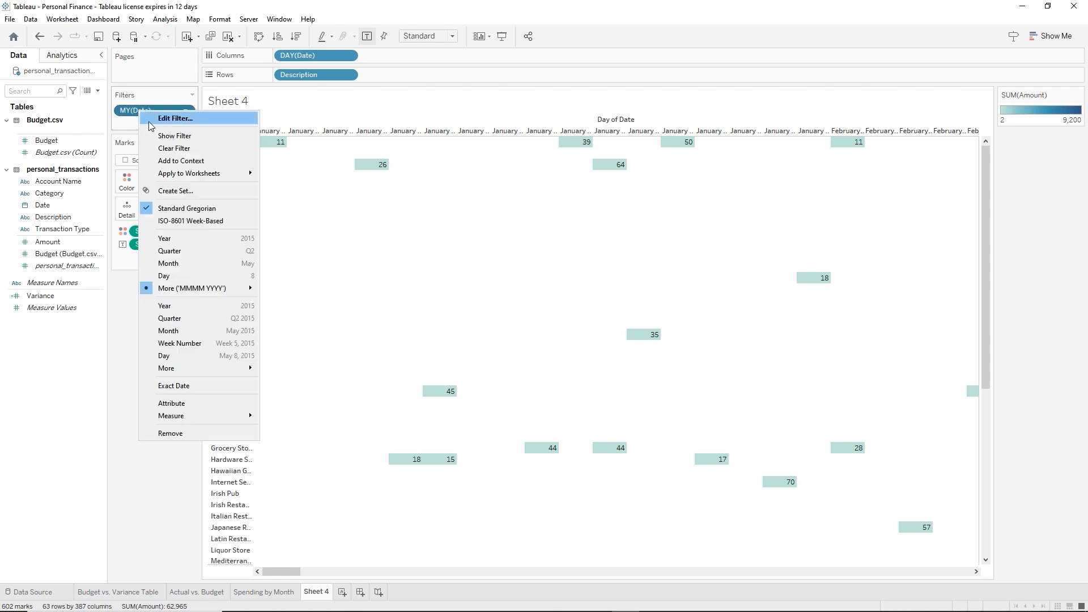
left_click(171, 138)
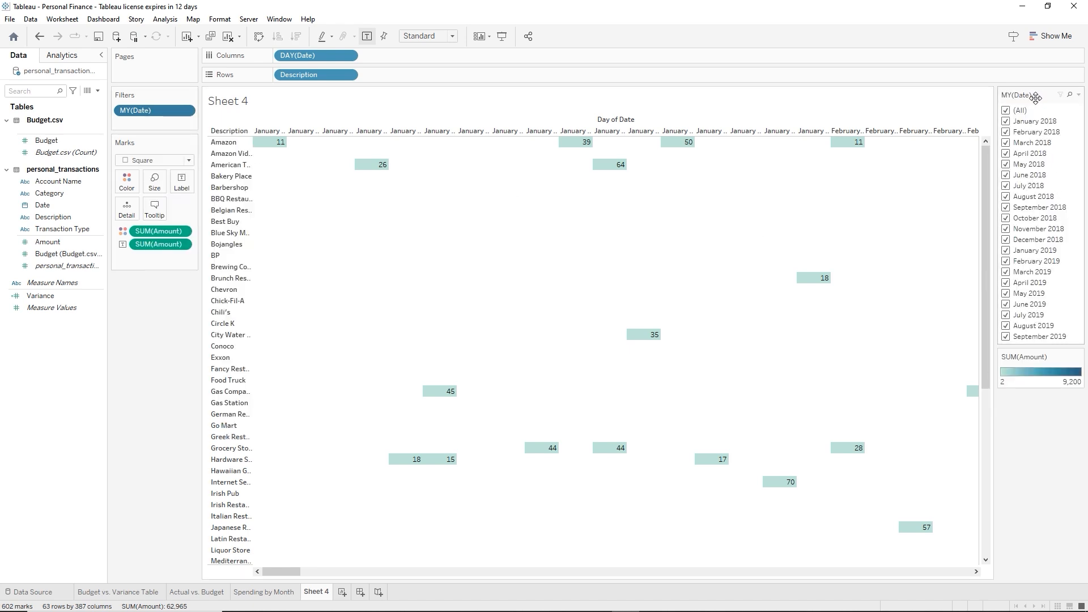
left_click(1079, 95)
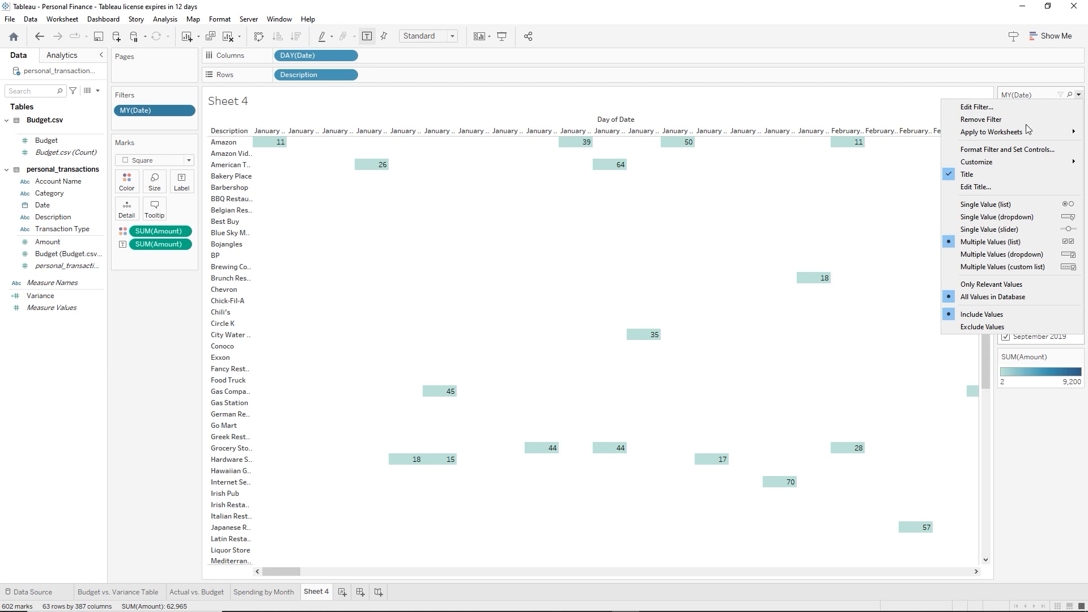
left_click(1013, 217)
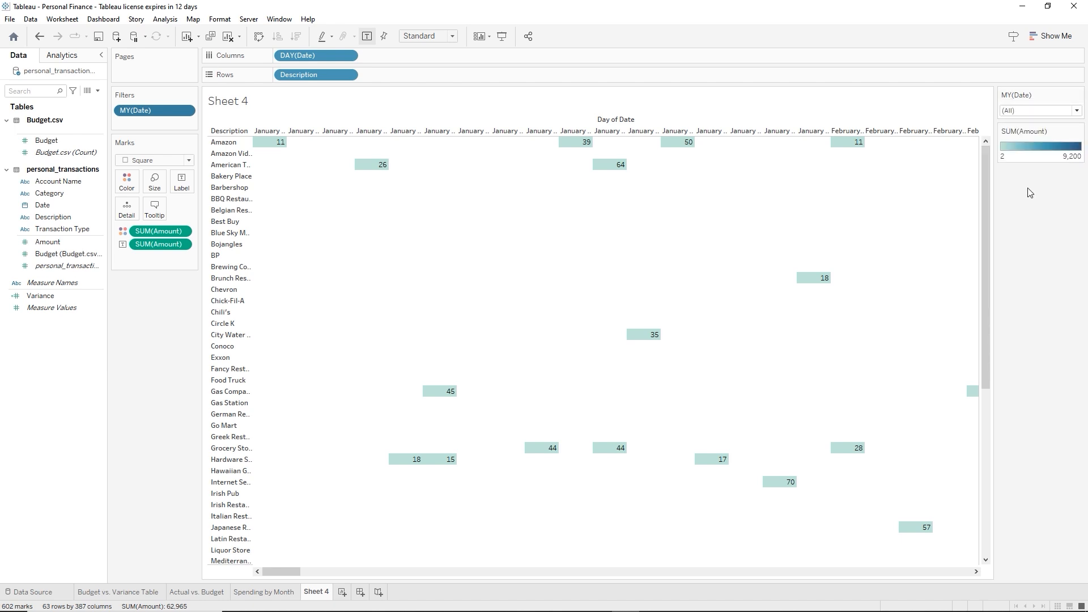
left_click(1079, 112)
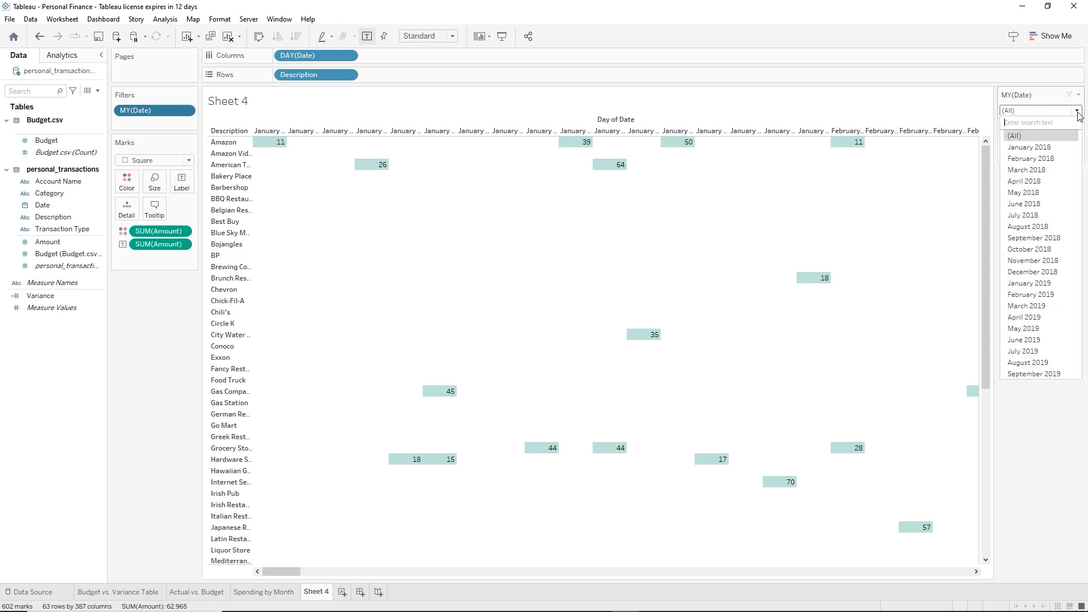
left_click(1079, 113)
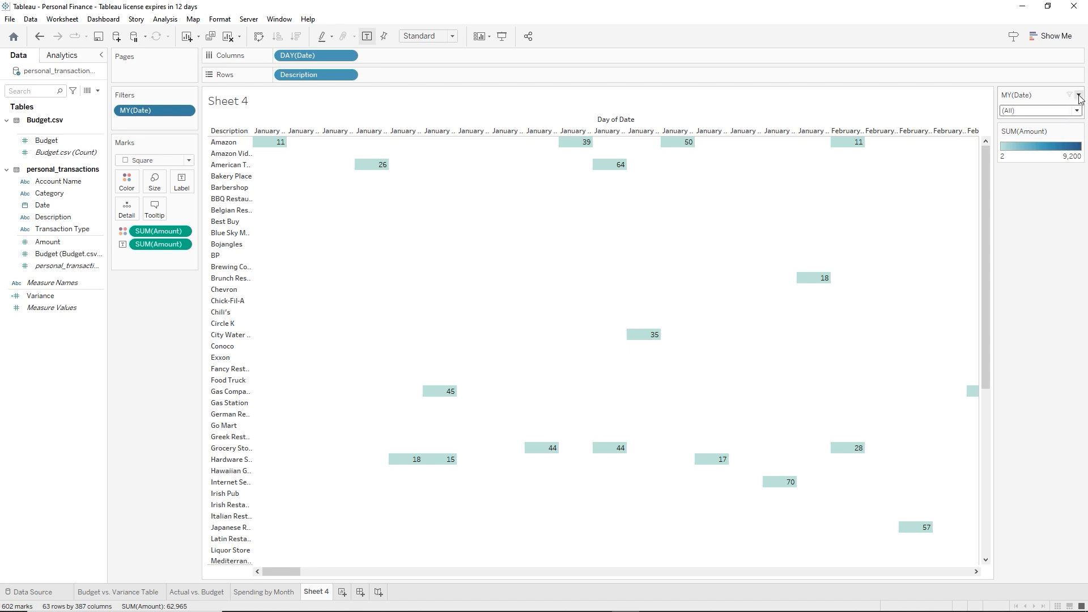
Change the title of the displayed month filter to SELECT MONTH
left_click(1079, 96)
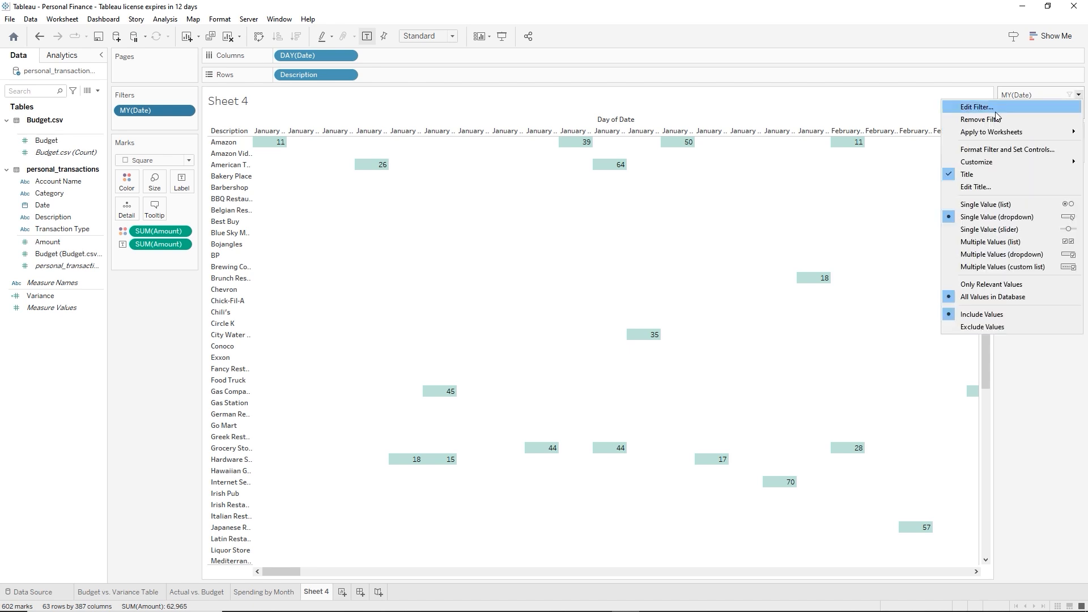
left_click(976, 187)
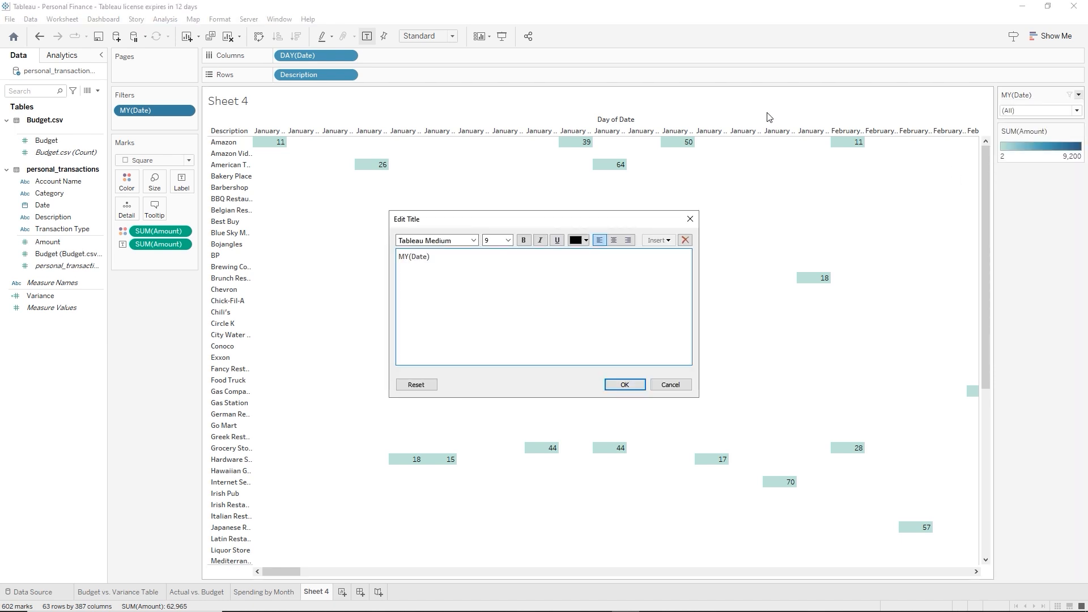
left_click_drag(432, 256, 396, 257)
type("SELECT MONTH")
left_click(624, 385)
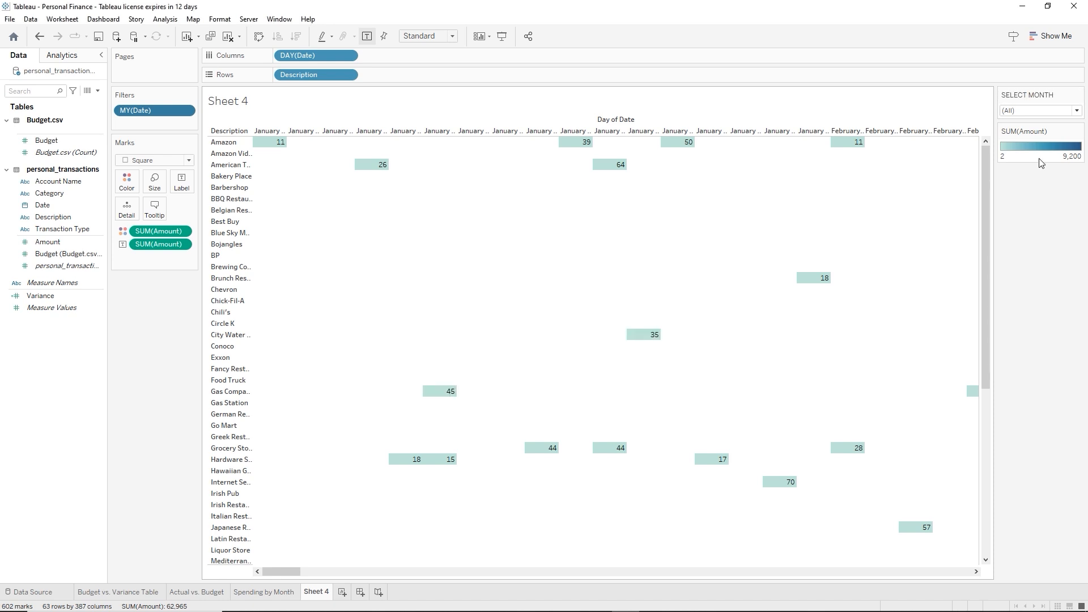
Filter the highlight table to September 2019 and inspect the Mortgage Payment transaction
left_click(1077, 111)
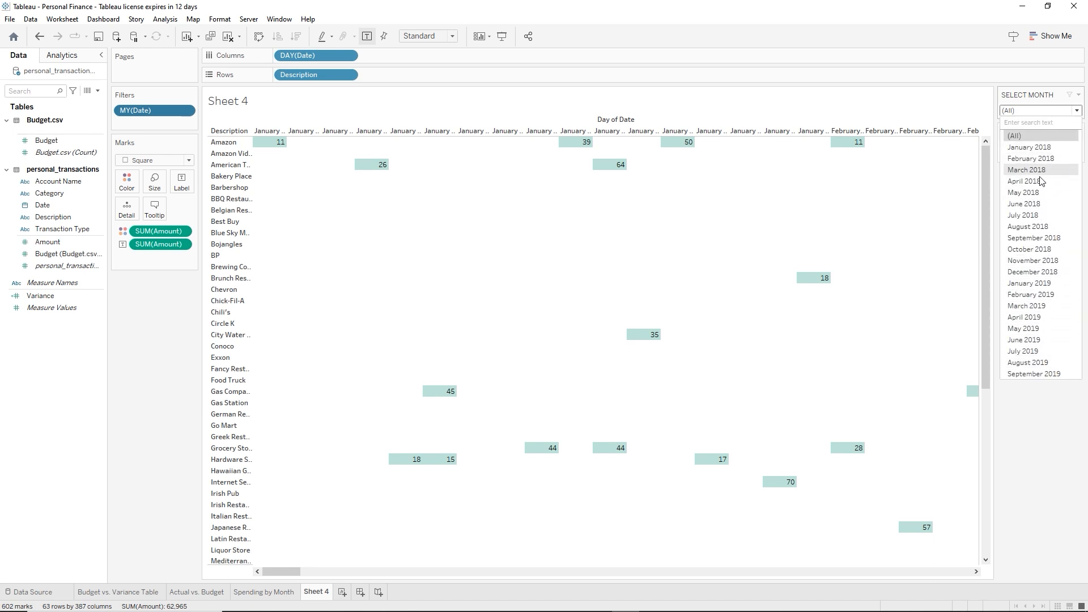
left_click(1048, 373)
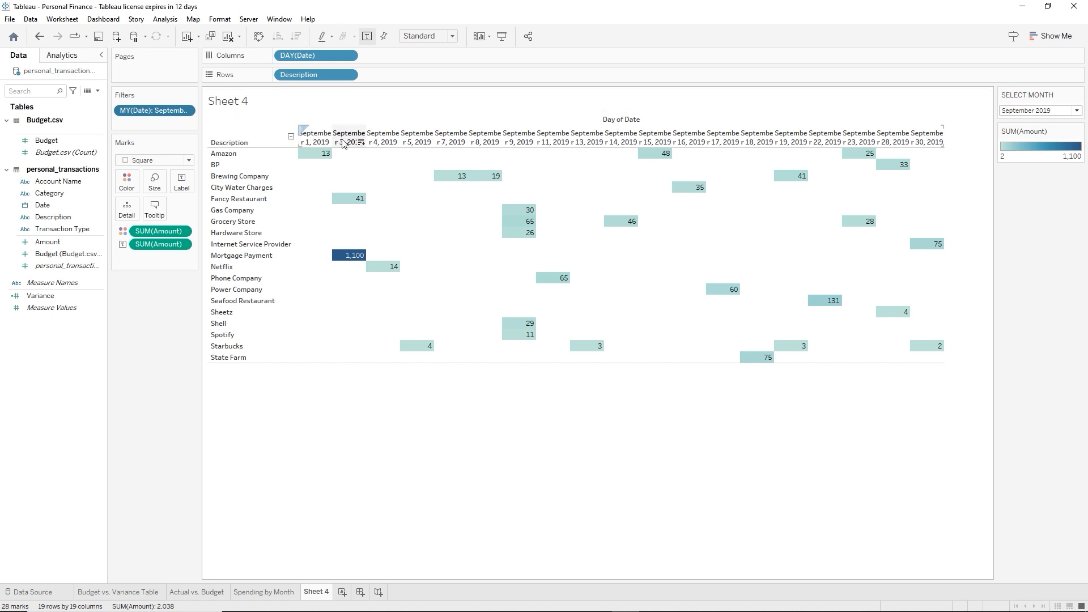
mouse_move(354, 256)
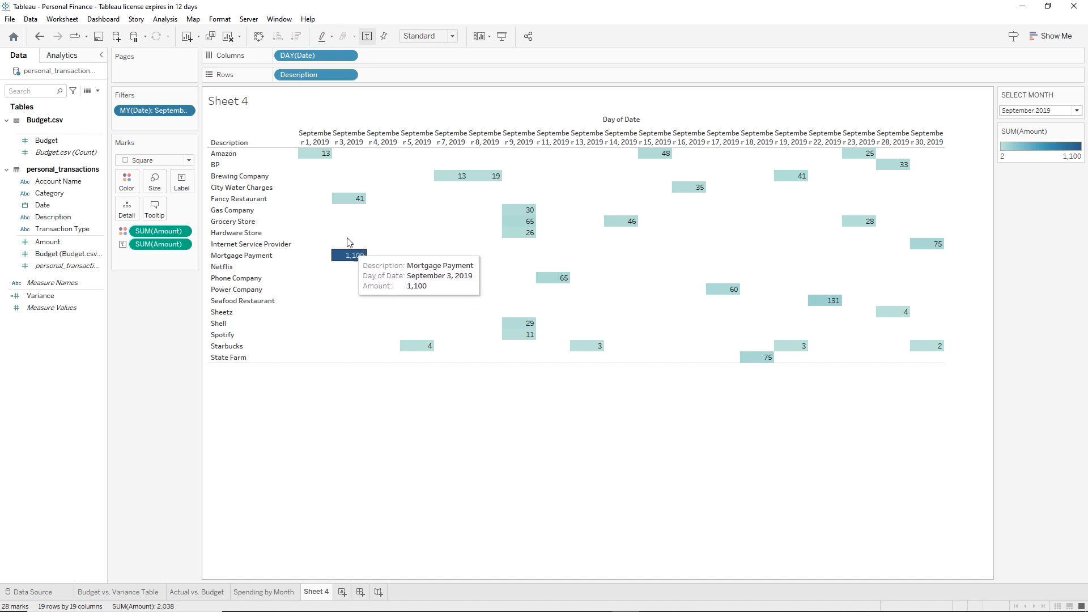
mouse_move(913, 315)
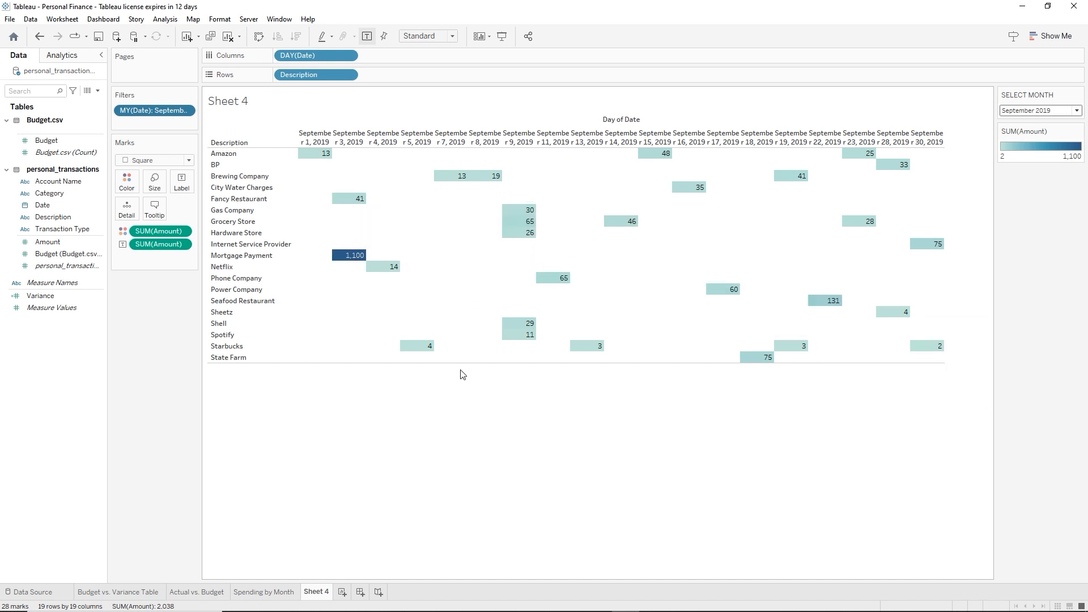
Switch the month filter to April 2018 and inspect the Hardware Store transactions
left_click(1077, 111)
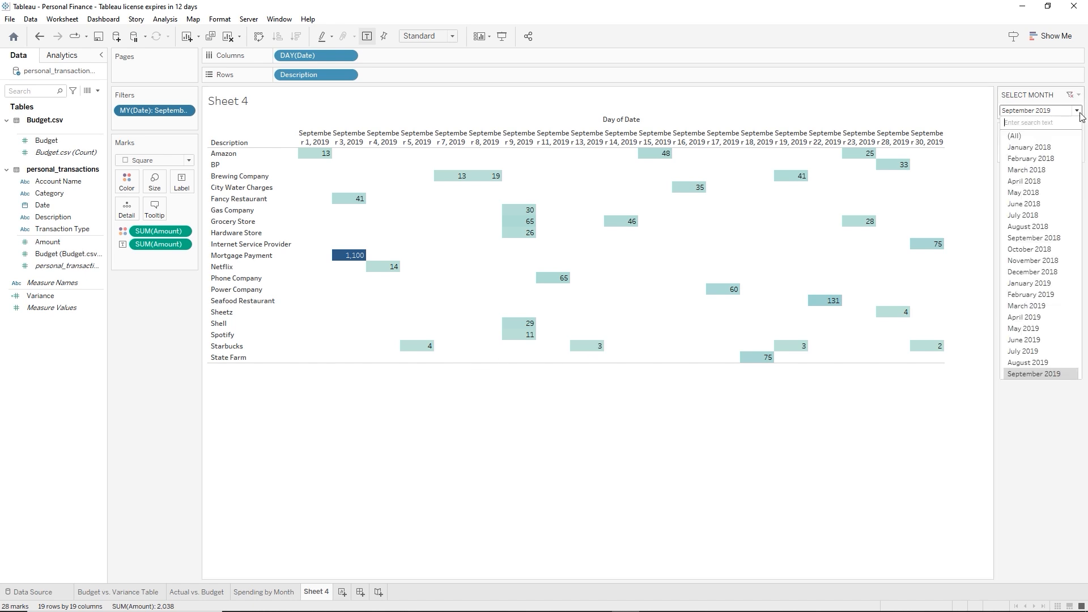
left_click(1055, 182)
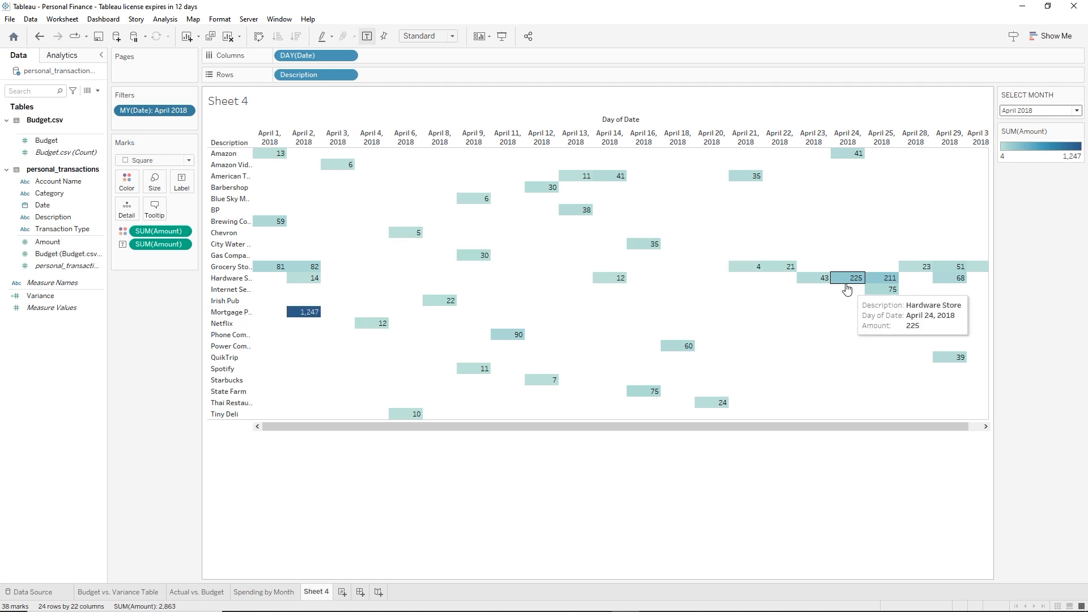
mouse_move(866, 284)
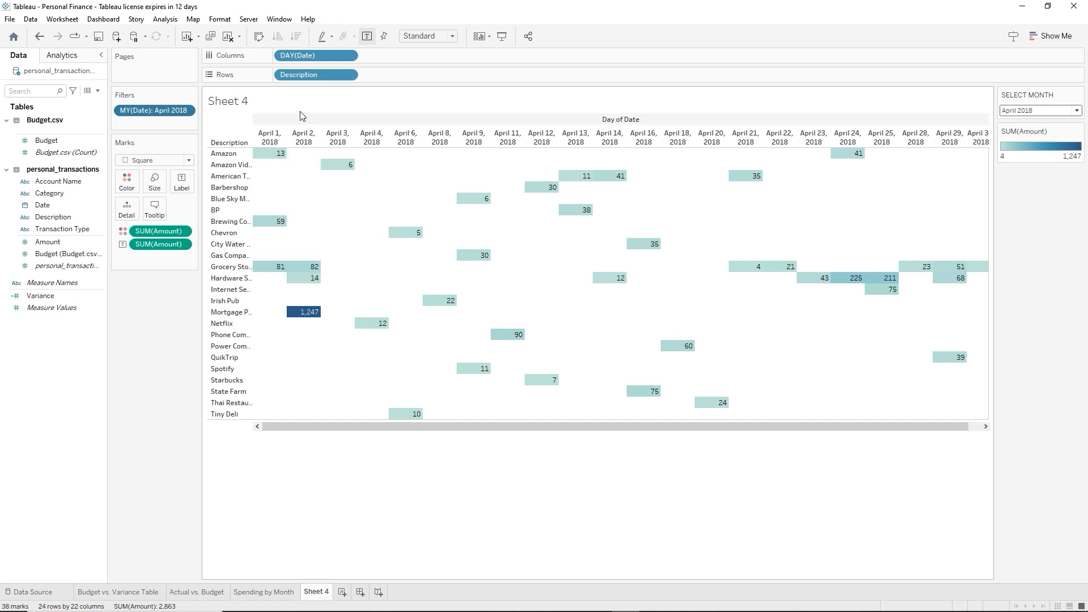
Format the SUM(Amount) values in the pane as Currency (Custom) with two decimal places
left_click(223, 21)
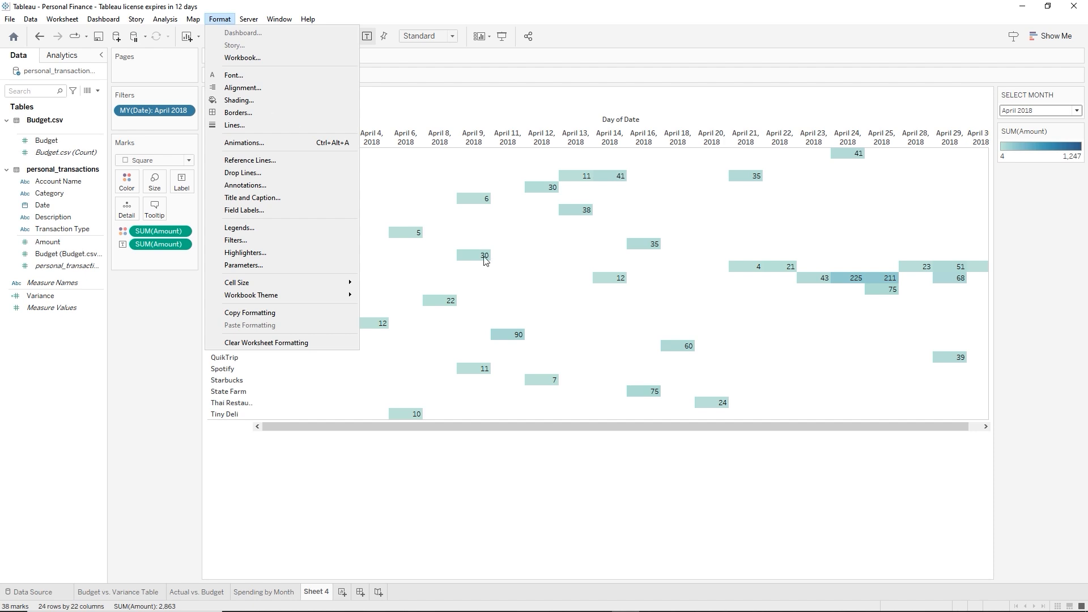
left_click(519, 296)
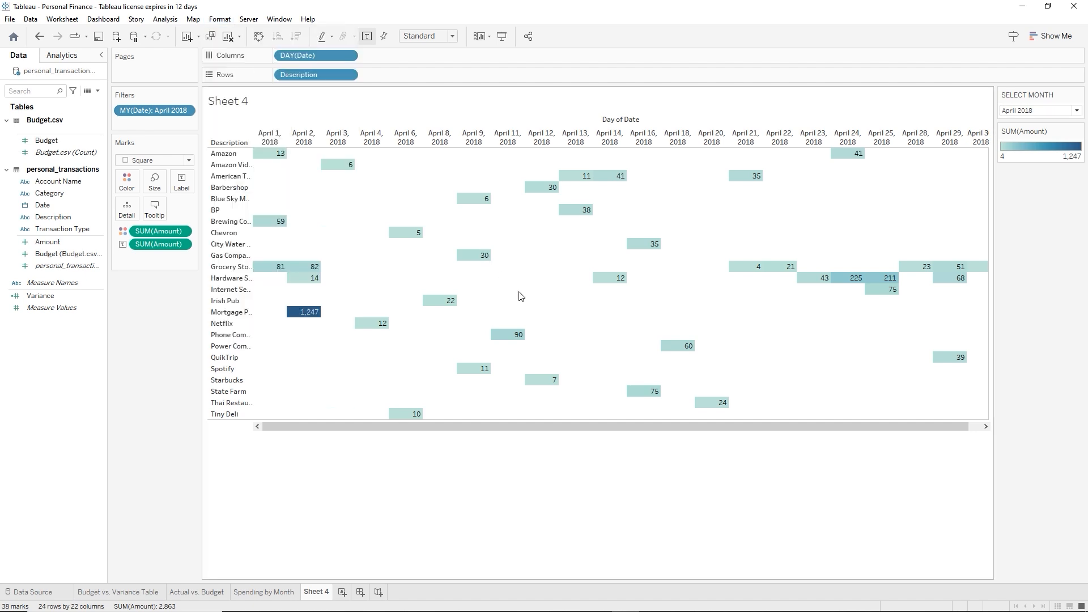
right_click(414, 236)
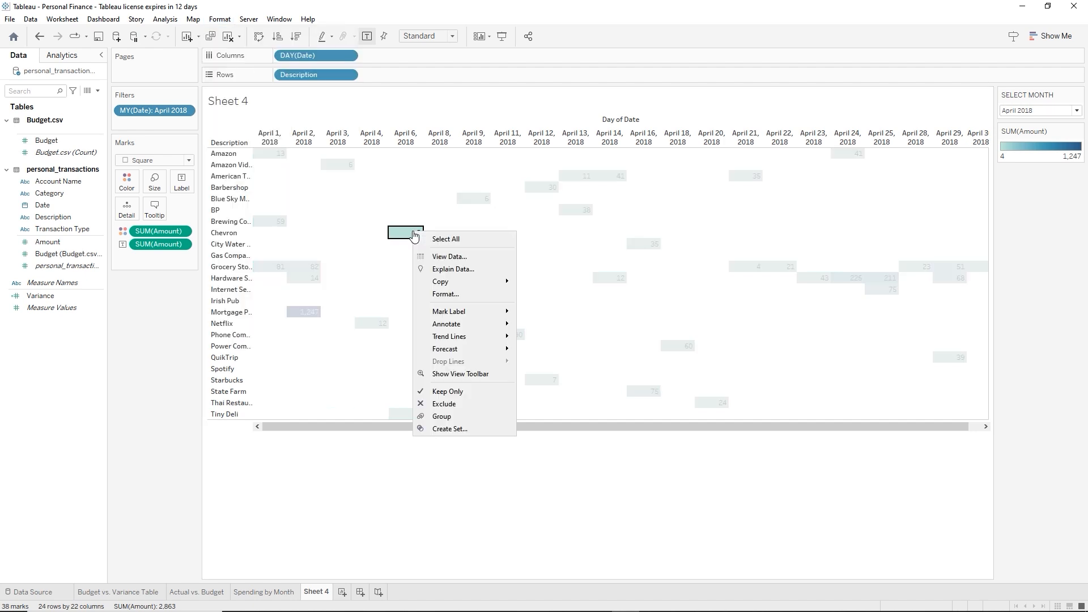
left_click(450, 295)
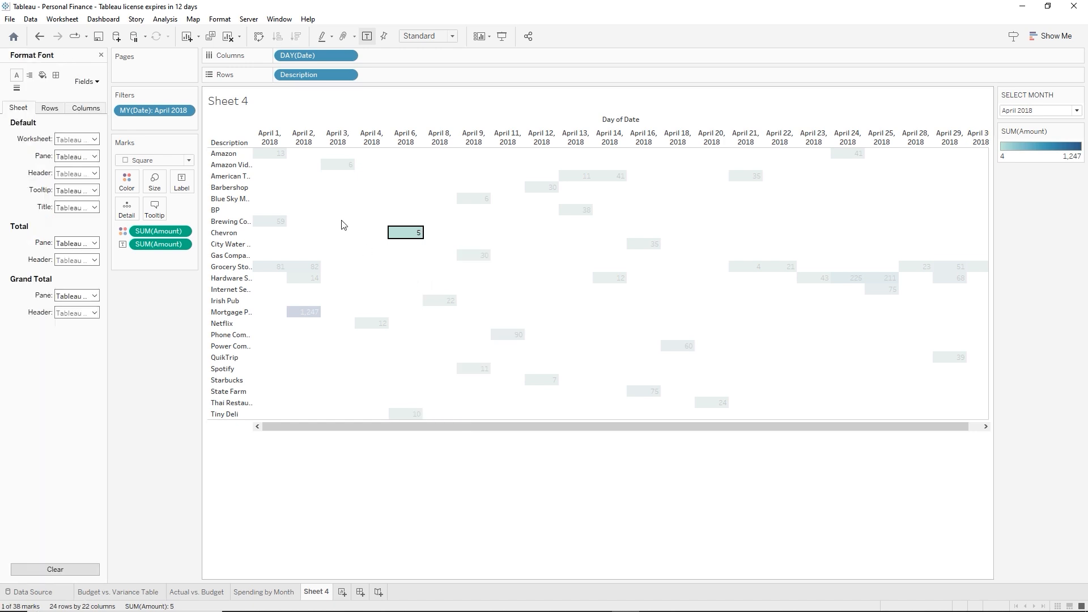
left_click(96, 82)
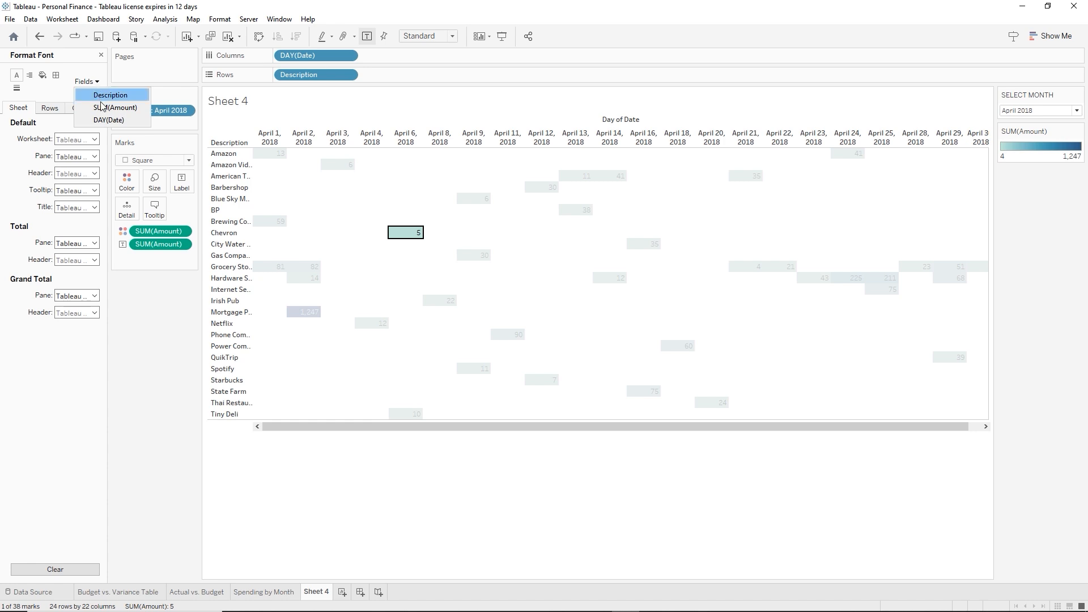
left_click(105, 107)
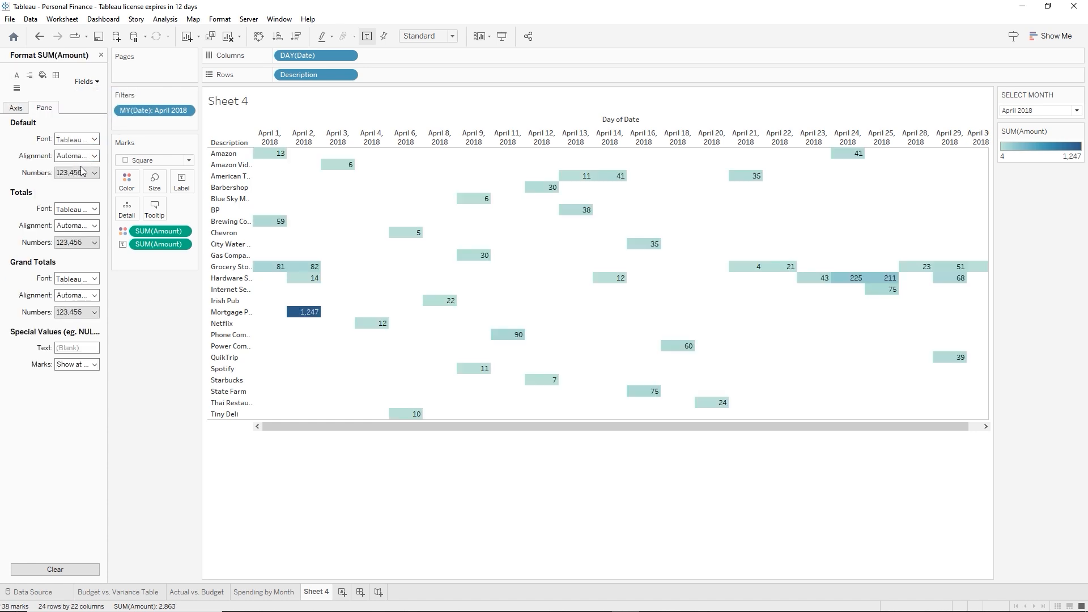
left_click(80, 180)
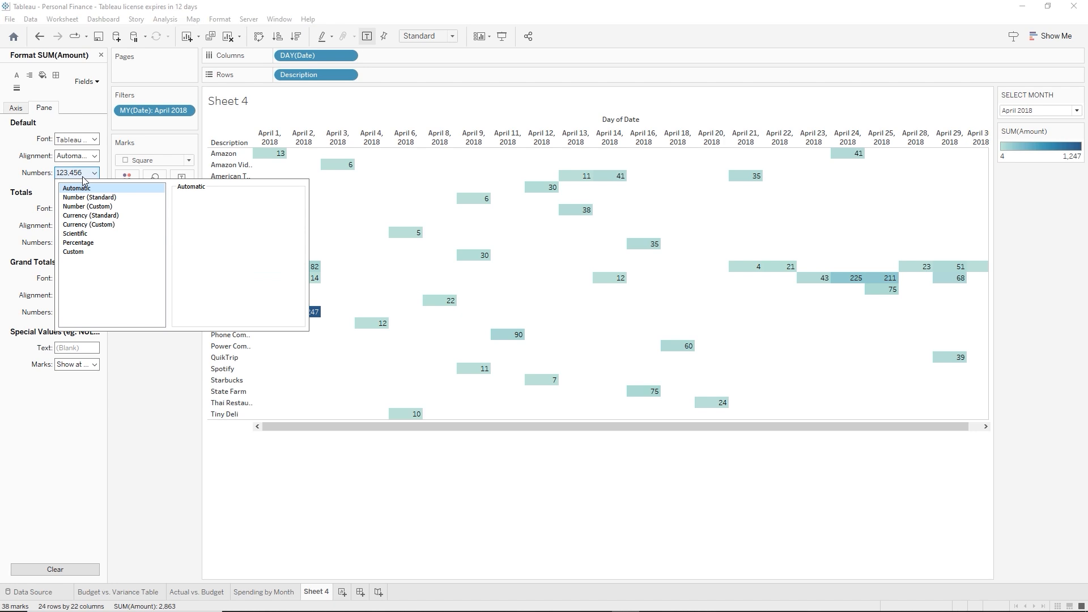
left_click(86, 225)
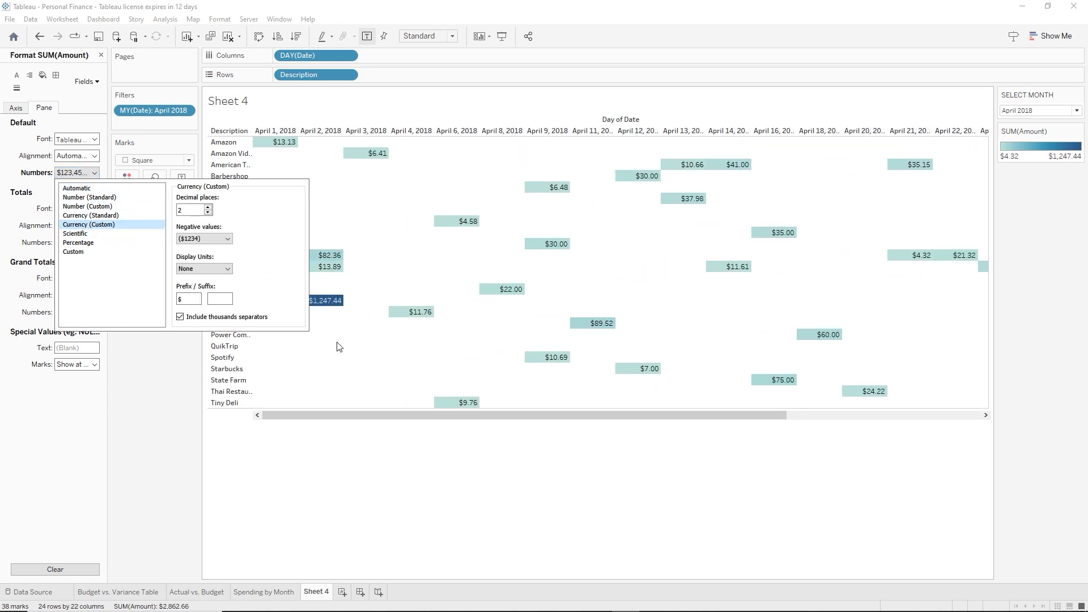
left_click(303, 387)
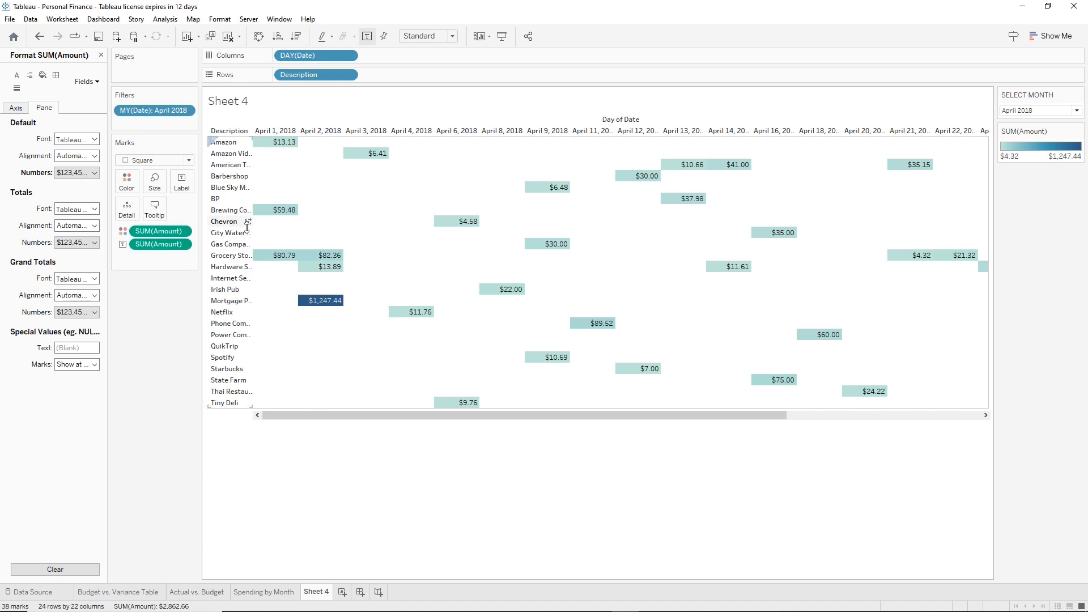
Widen the Description column so the full names fit and set the table to Entire View
left_click_drag(252, 230, 300, 244)
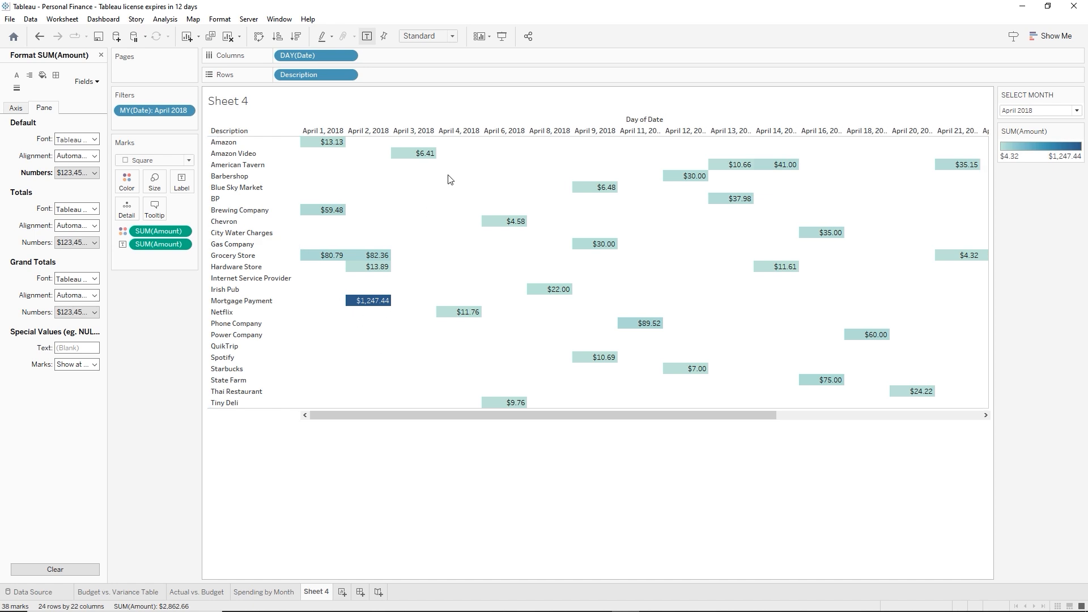
left_click(452, 36)
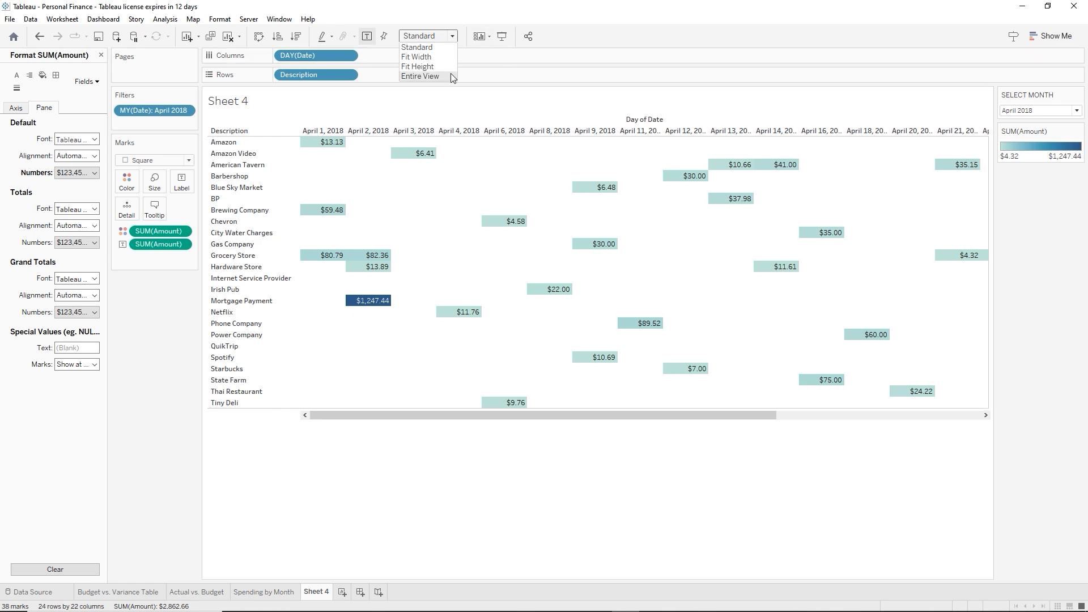
left_click(450, 73)
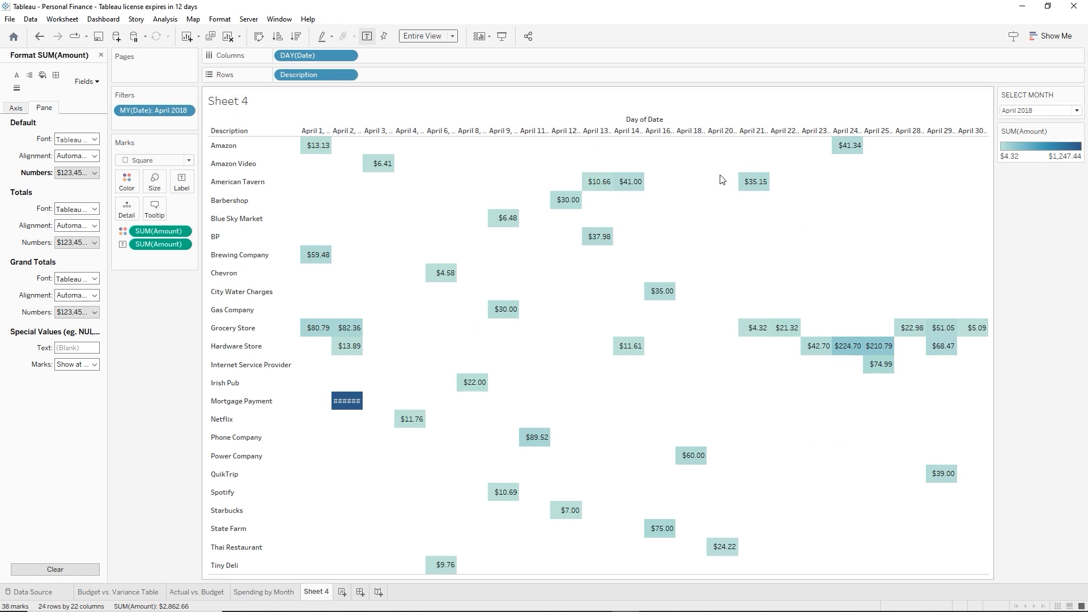
Rotate the date header labels to vertical and hide the Day of Date field label above the columns
left_click(316, 132)
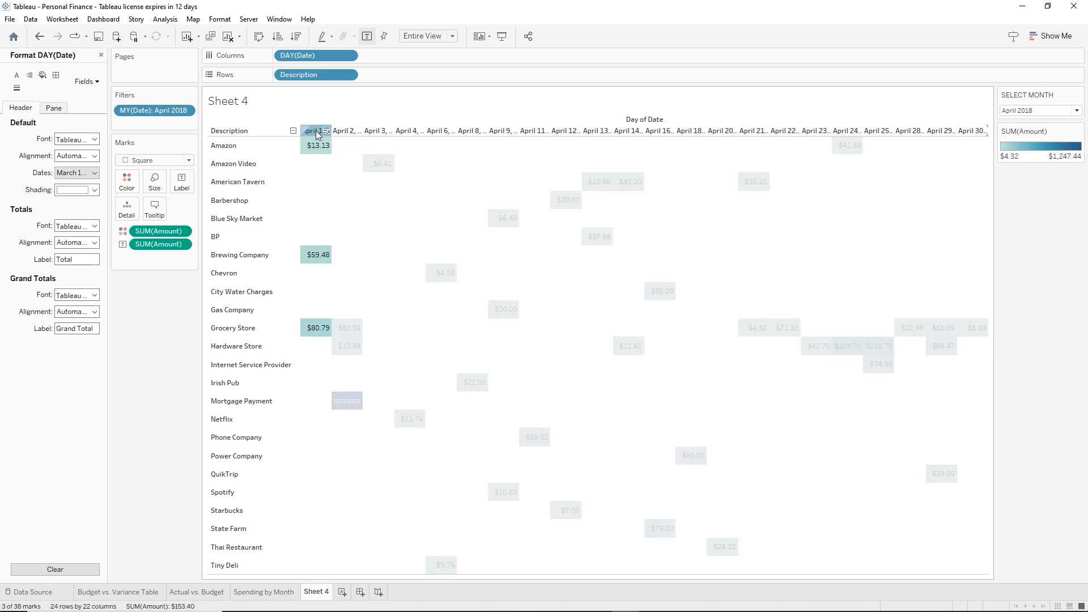
right_click(316, 132)
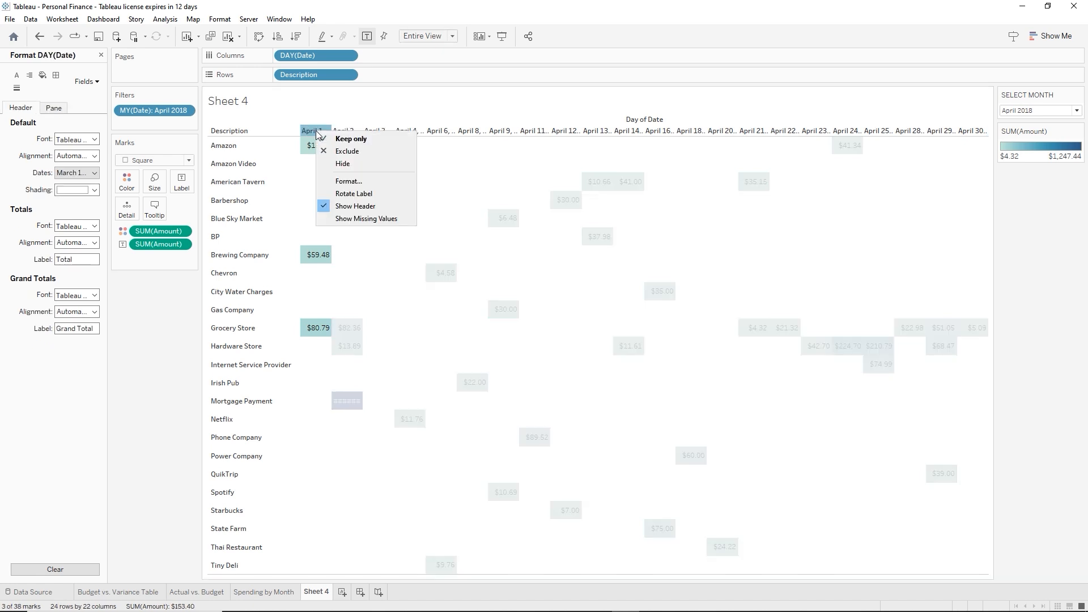
left_click(354, 194)
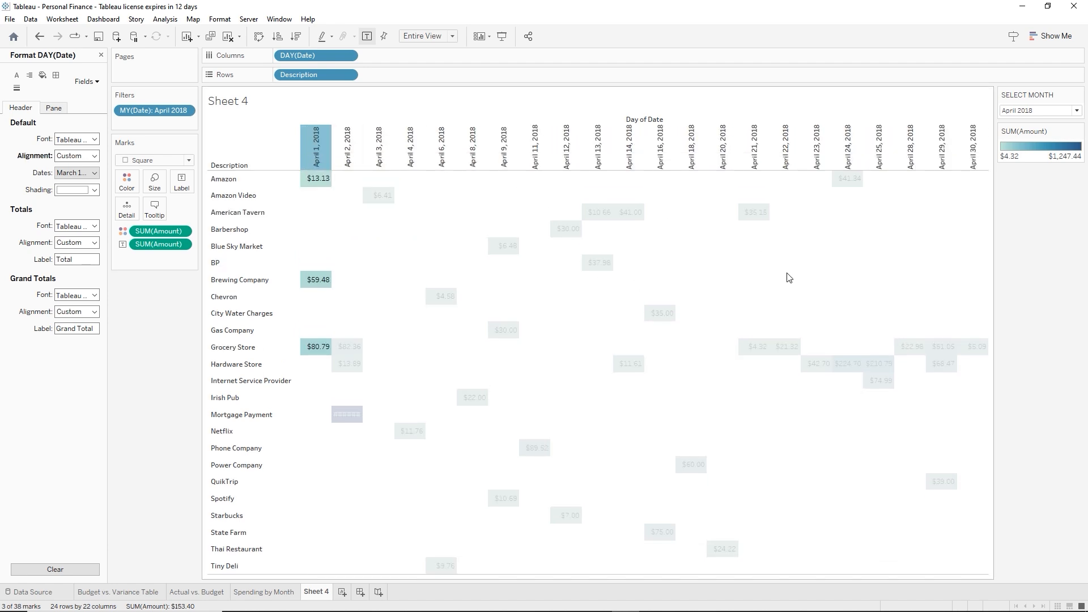
left_click(821, 280)
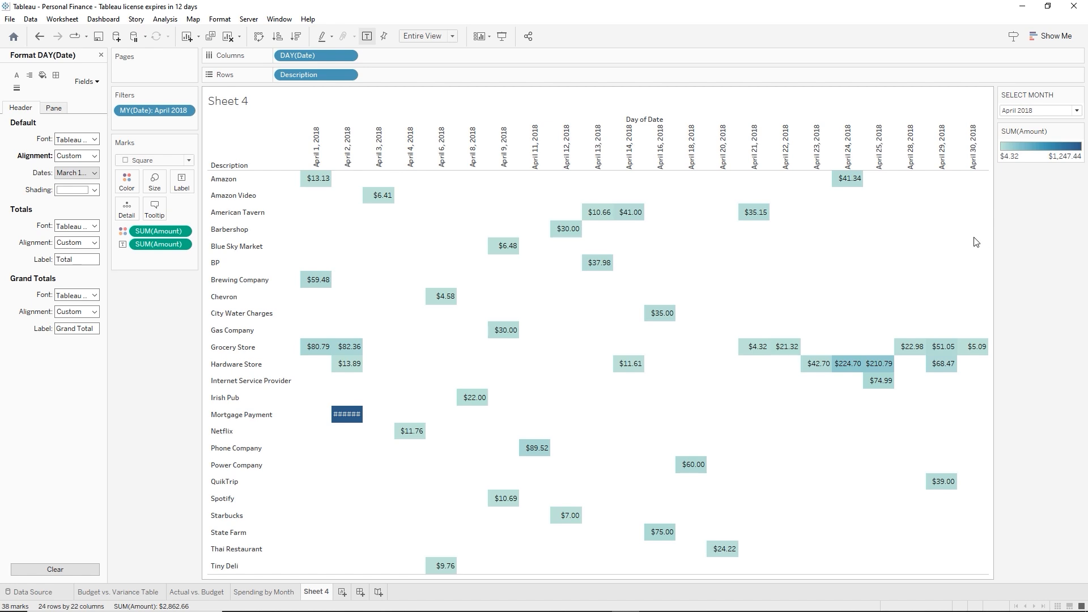
right_click(645, 119)
left_click(703, 166)
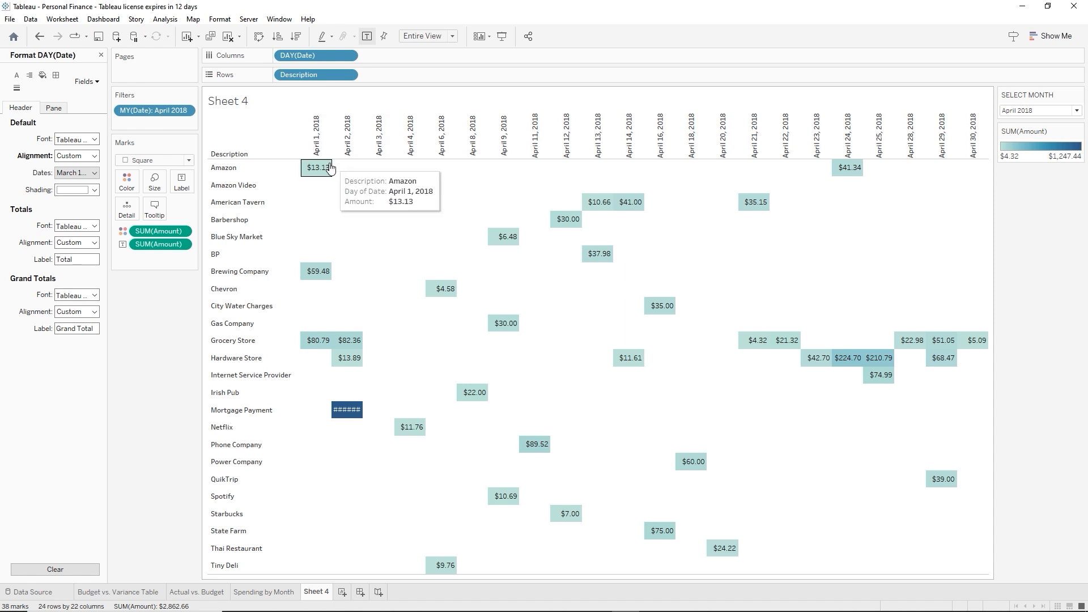
mouse_move(315, 168)
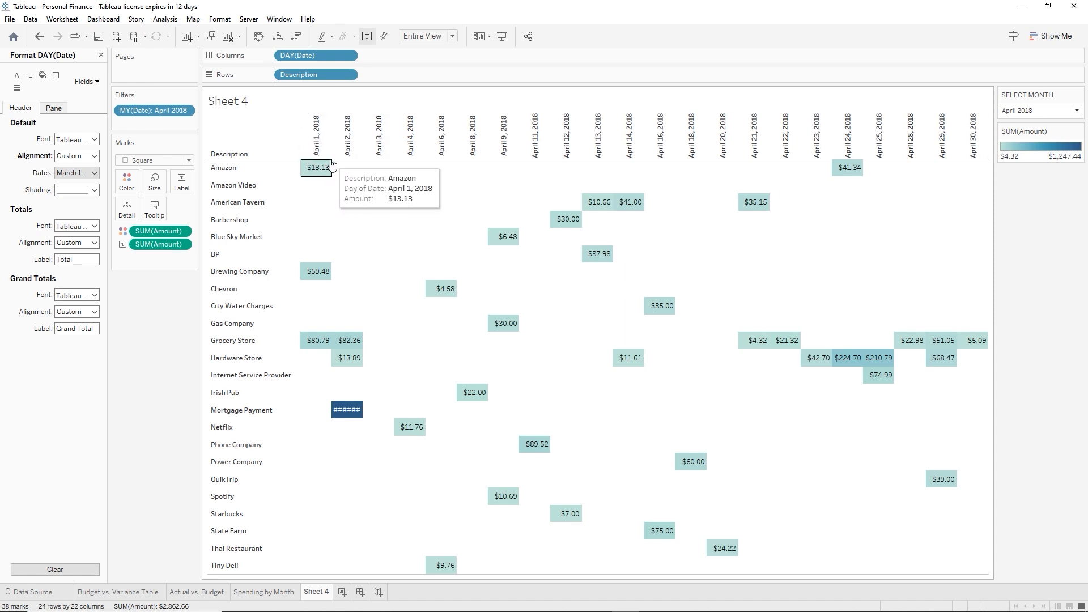
Reduce the height of the date header row and format the Description headers with blue shading and white text
left_click_drag(345, 159, 356, 142)
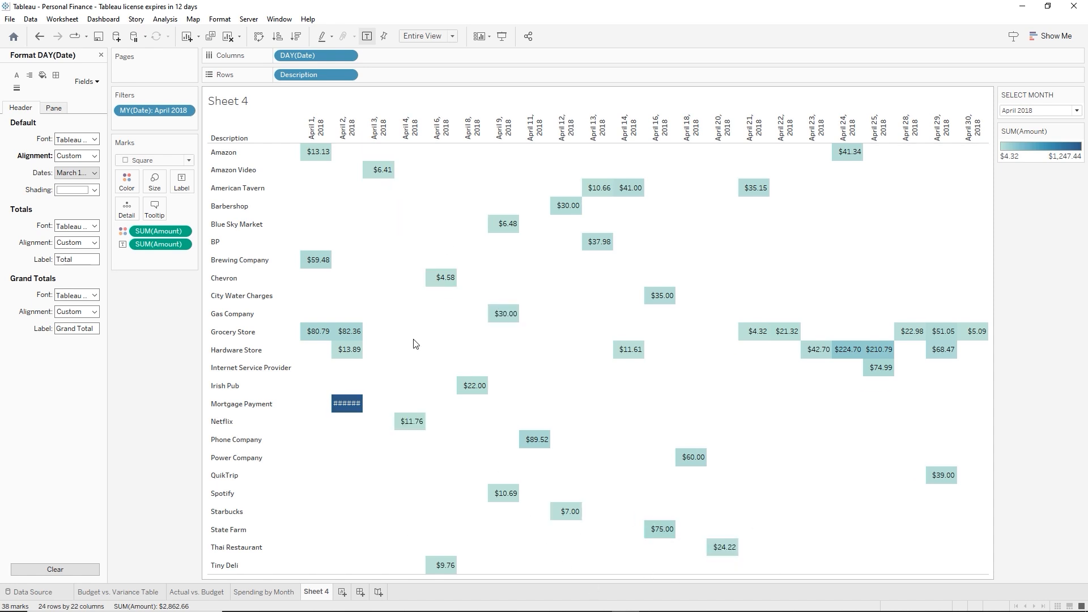
left_click(467, 184)
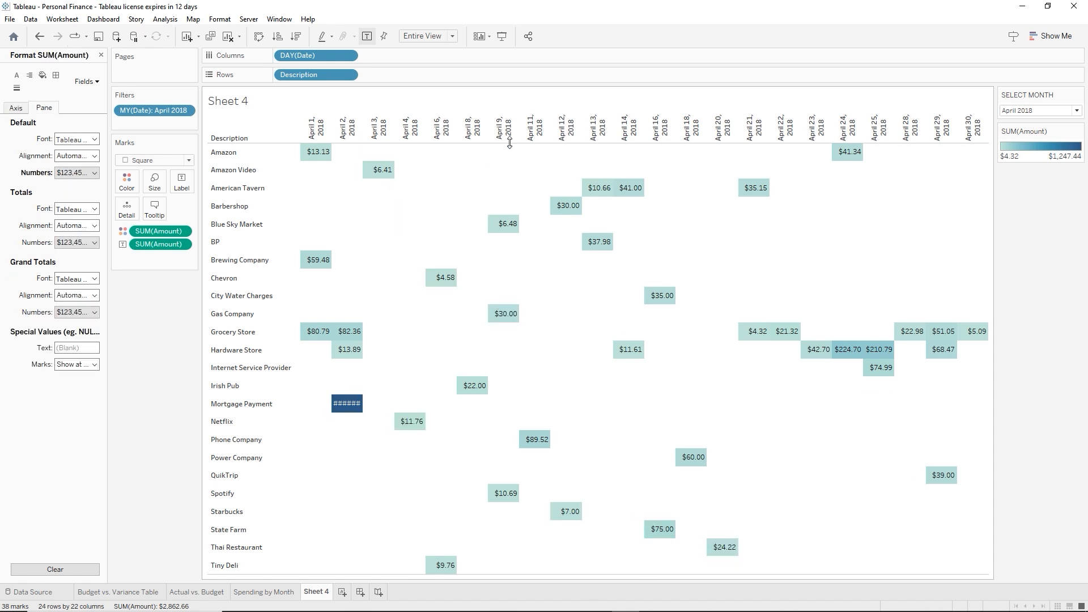
left_click(94, 83)
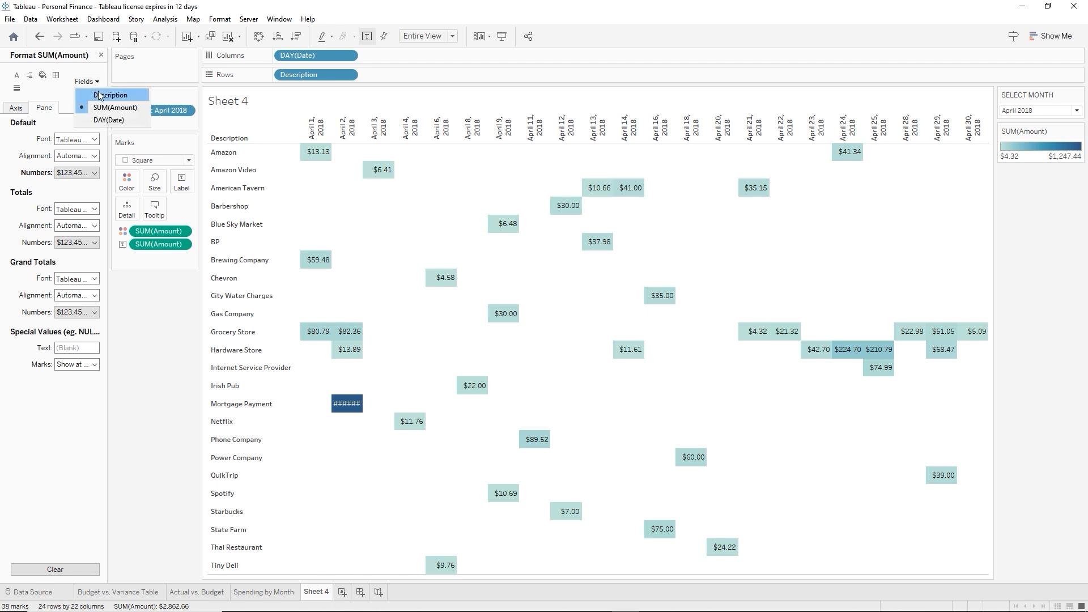
left_click(100, 95)
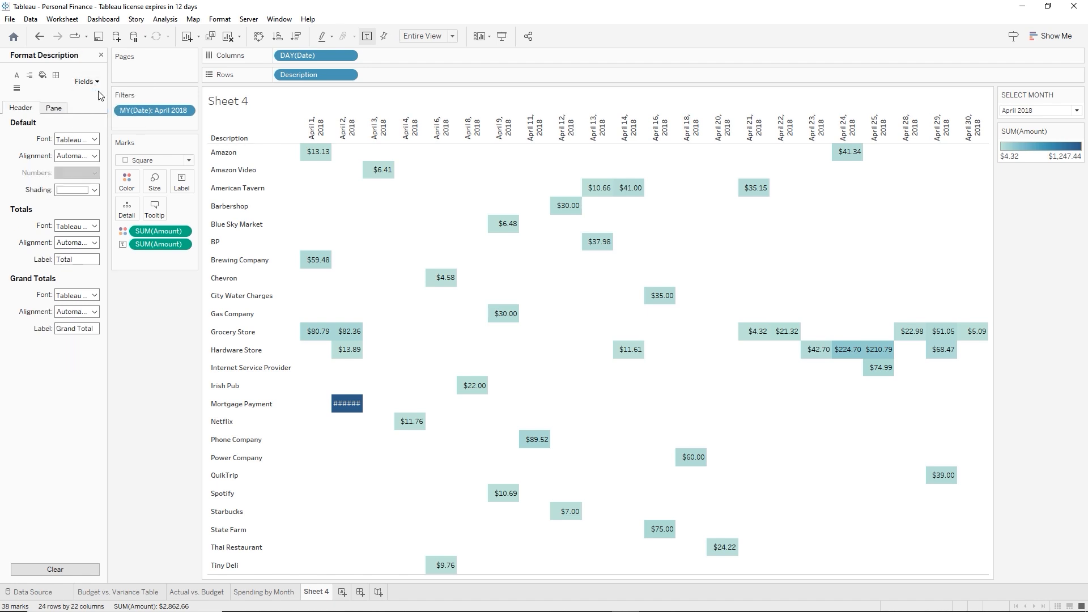
left_click(94, 189)
left_click(63, 257)
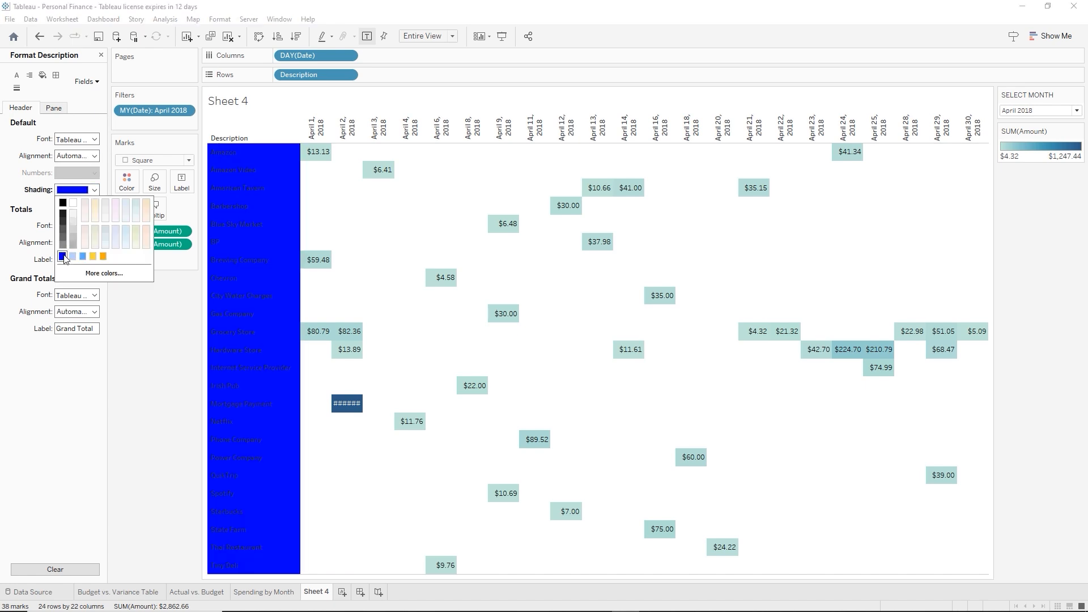
left_click(95, 139)
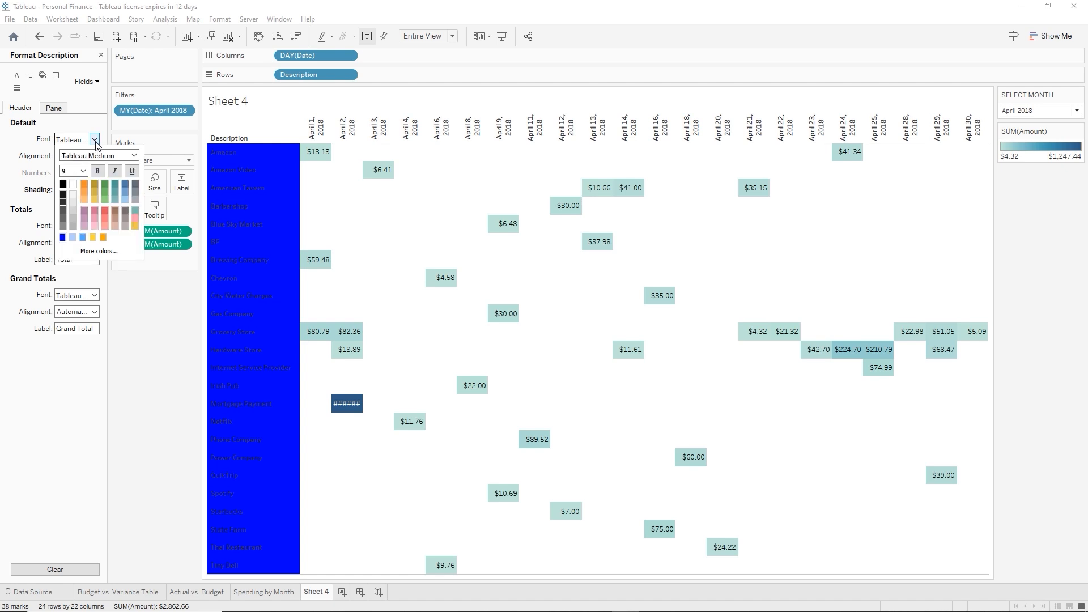
left_click(74, 185)
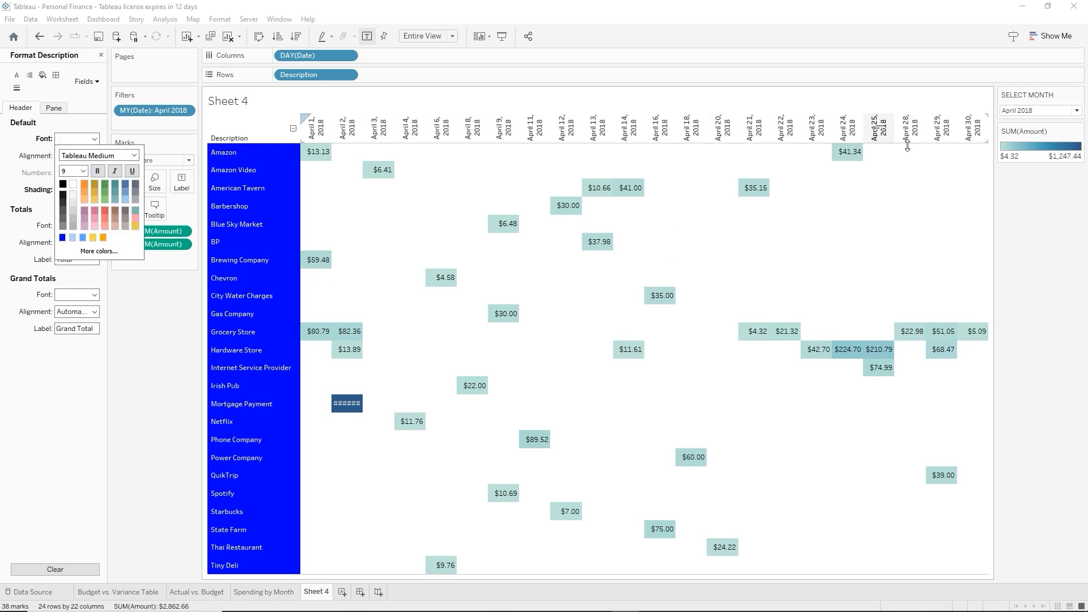
Shade the whole worksheet background light gray
left_click(974, 250)
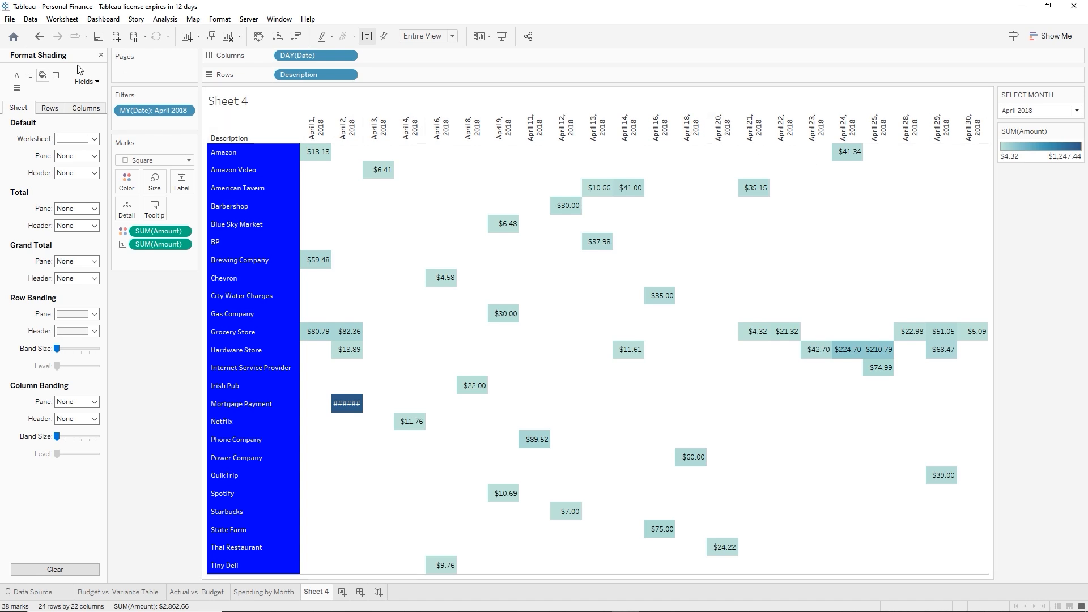
left_click(62, 140)
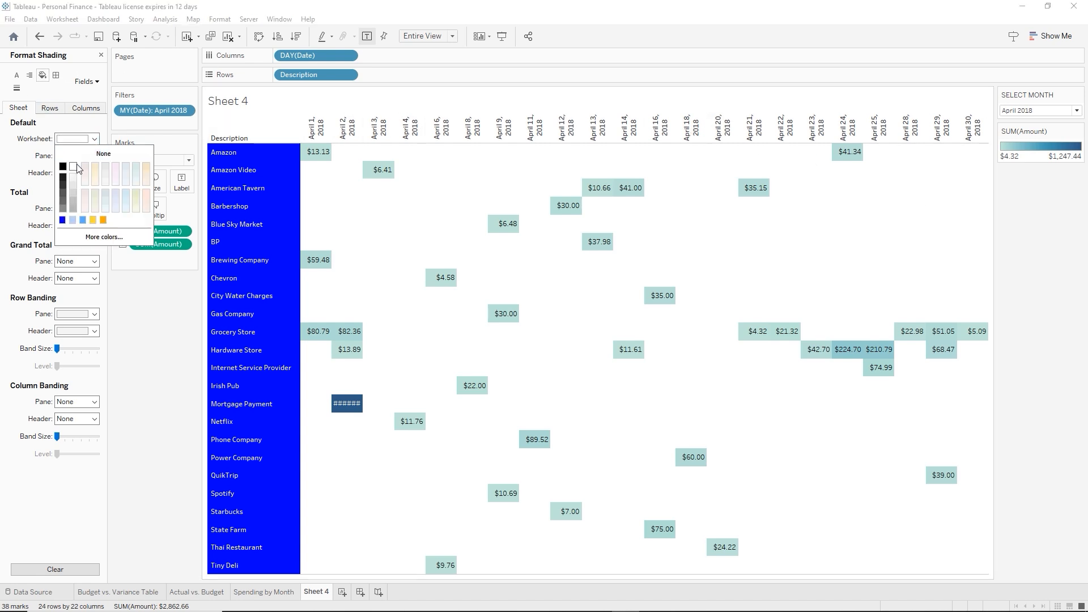
left_click(72, 182)
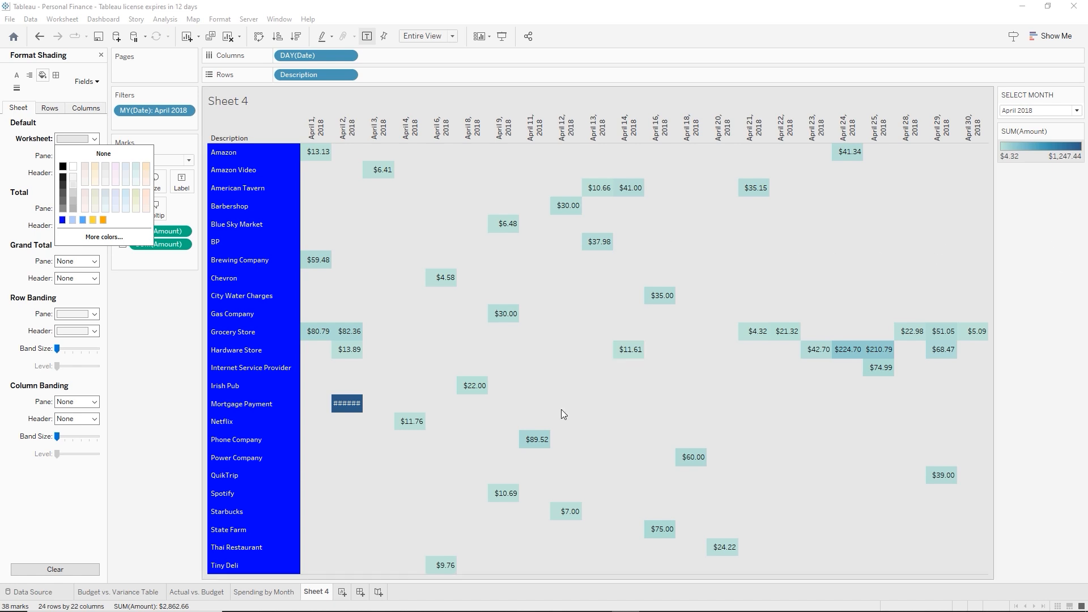
Rename the Sheet 4 worksheet as Date Level Detail
double_click(316, 592)
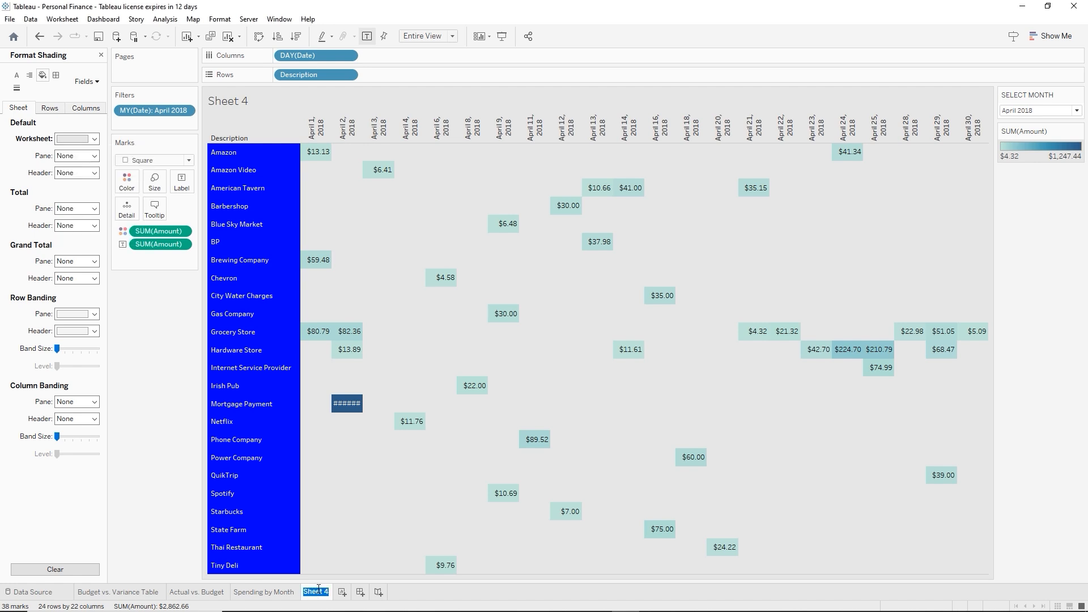
type("Date Level Detail")
key("Return")
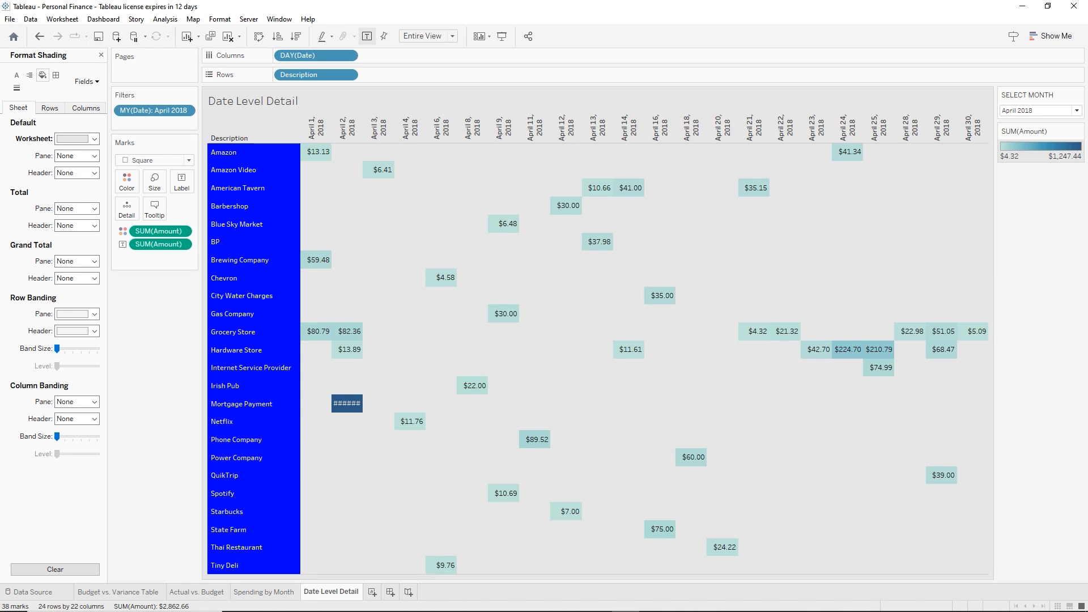
Create a new worksheet with Date as continuous Month and SUM(Amount) on Rows, and Description on Columns
left_click(373, 592)
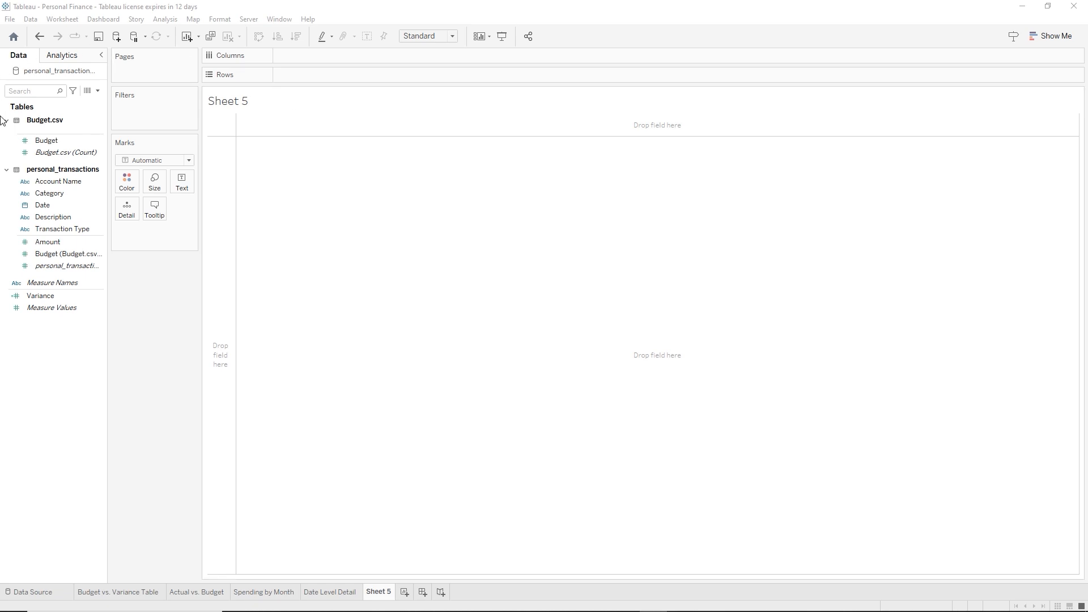
left_click_drag(40, 205, 291, 73)
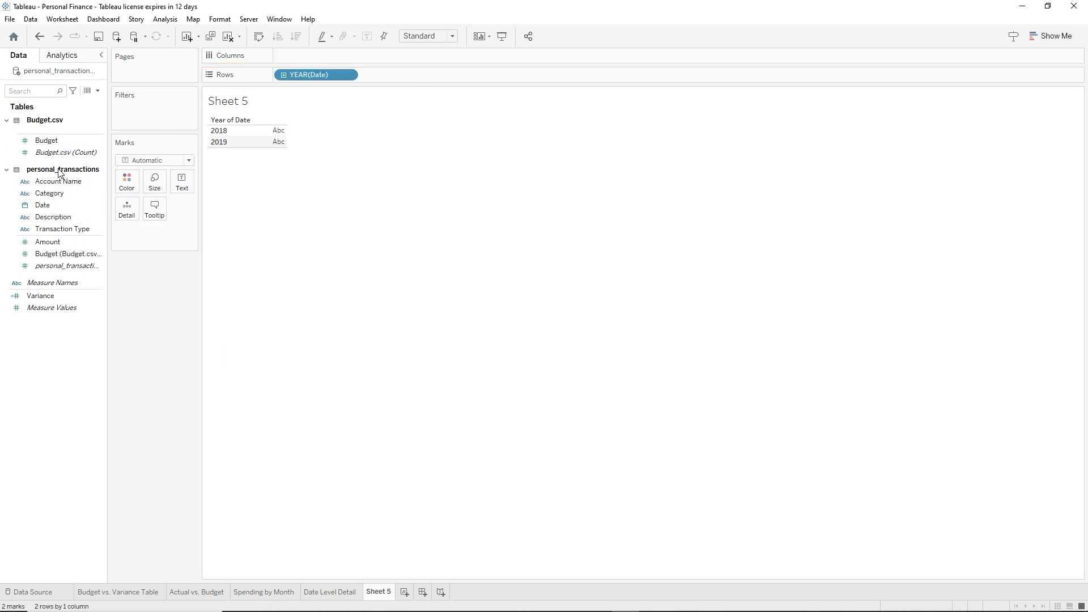
left_click_drag(45, 247, 353, 74)
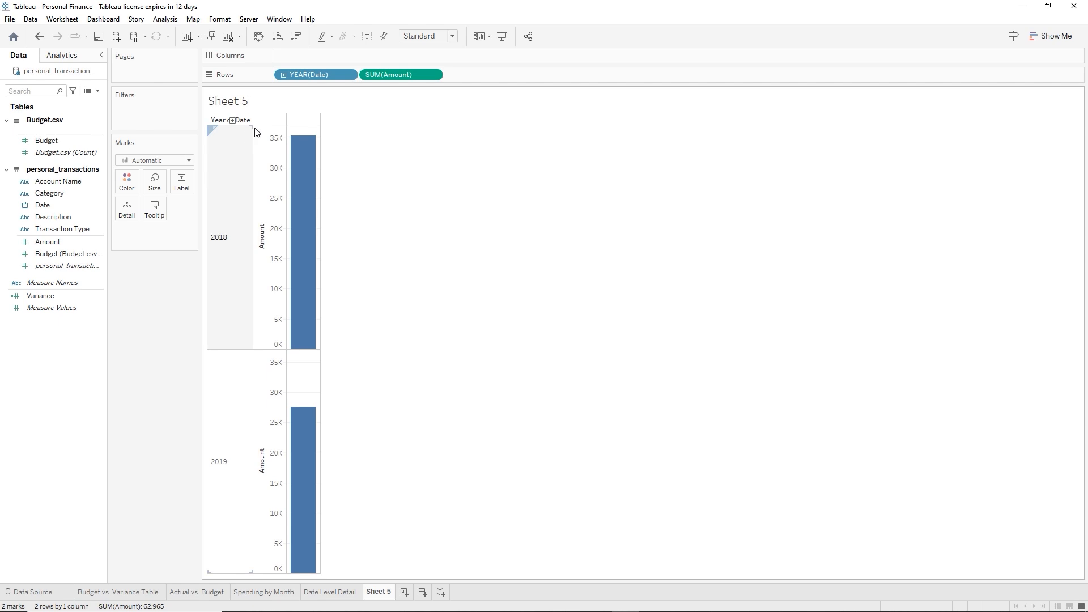
right_click(327, 80)
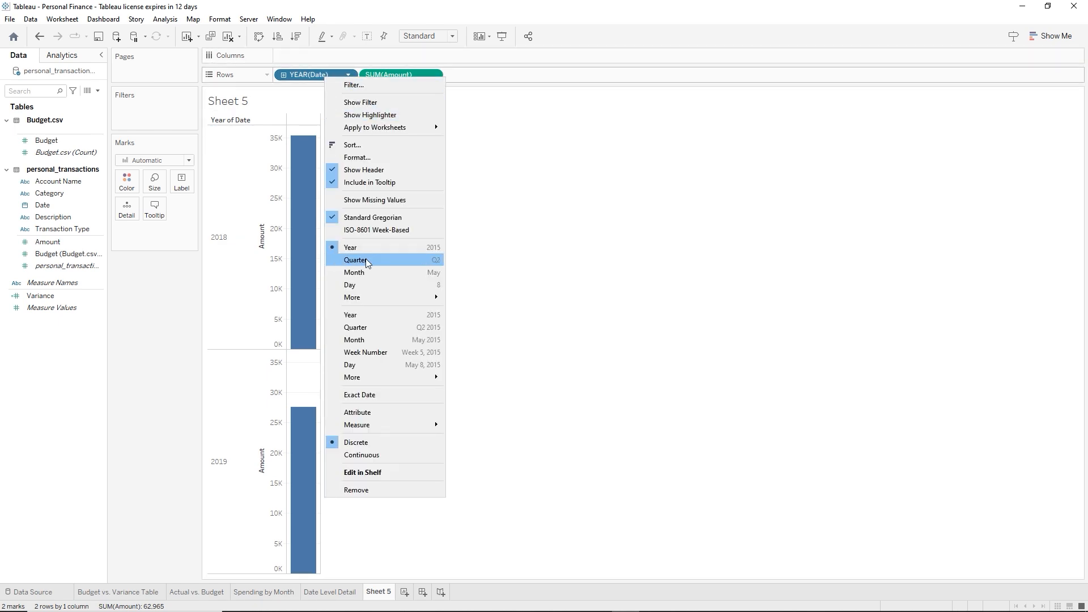
left_click(366, 341)
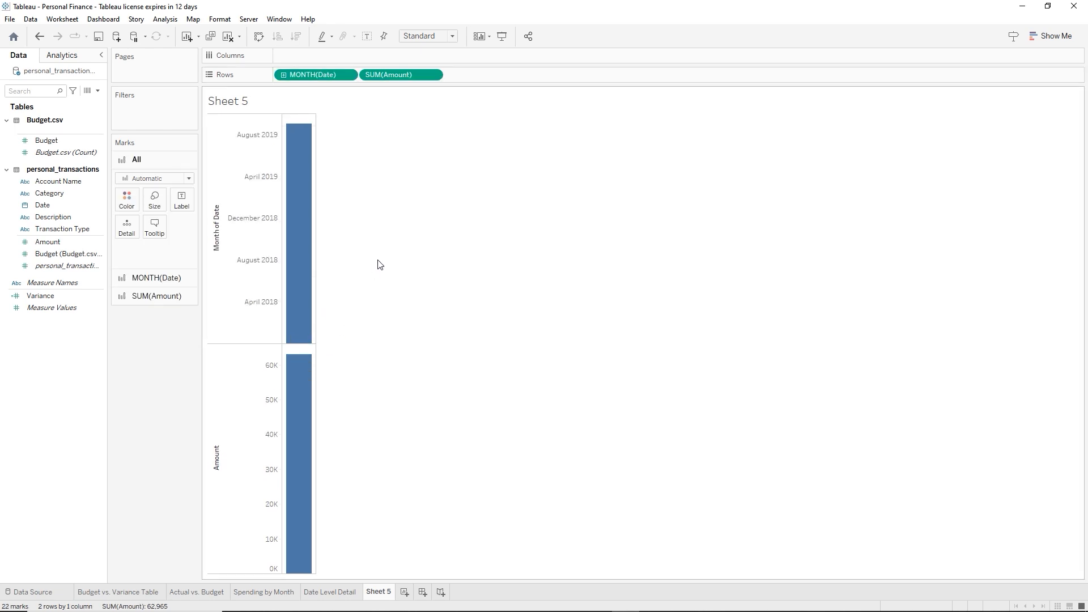
left_click_drag(53, 217, 337, 57)
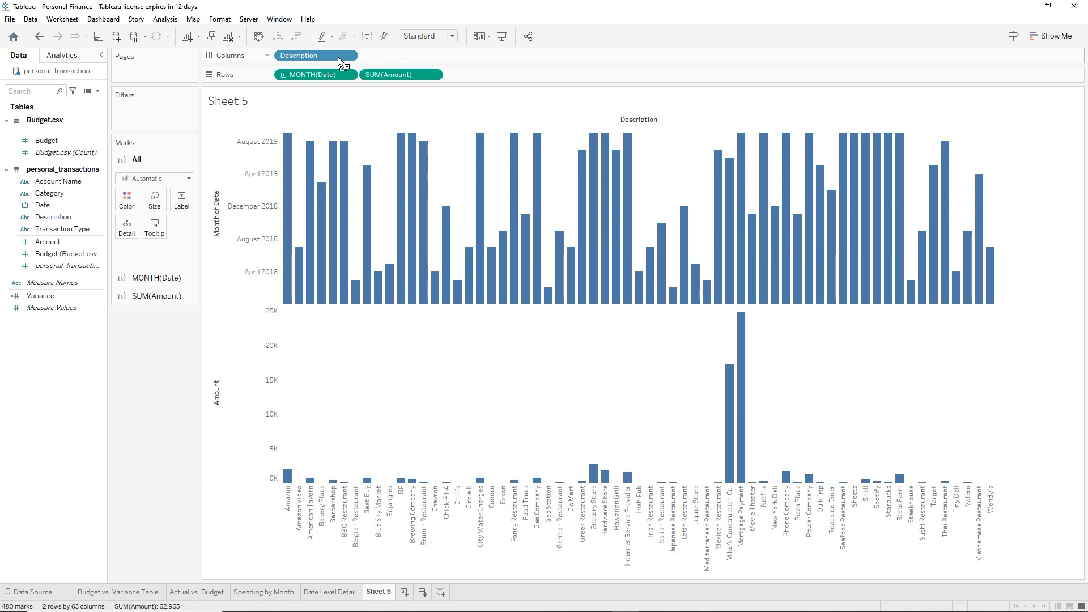
Convert the view to the horizontal bars chart type and swap its rows and columns
left_click(1052, 35)
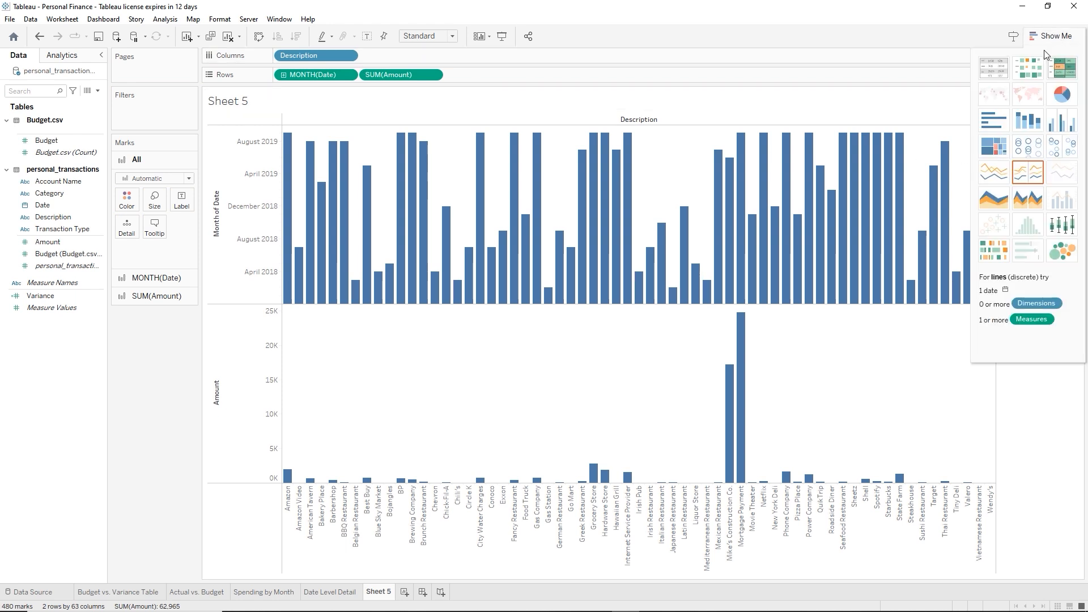
left_click(993, 120)
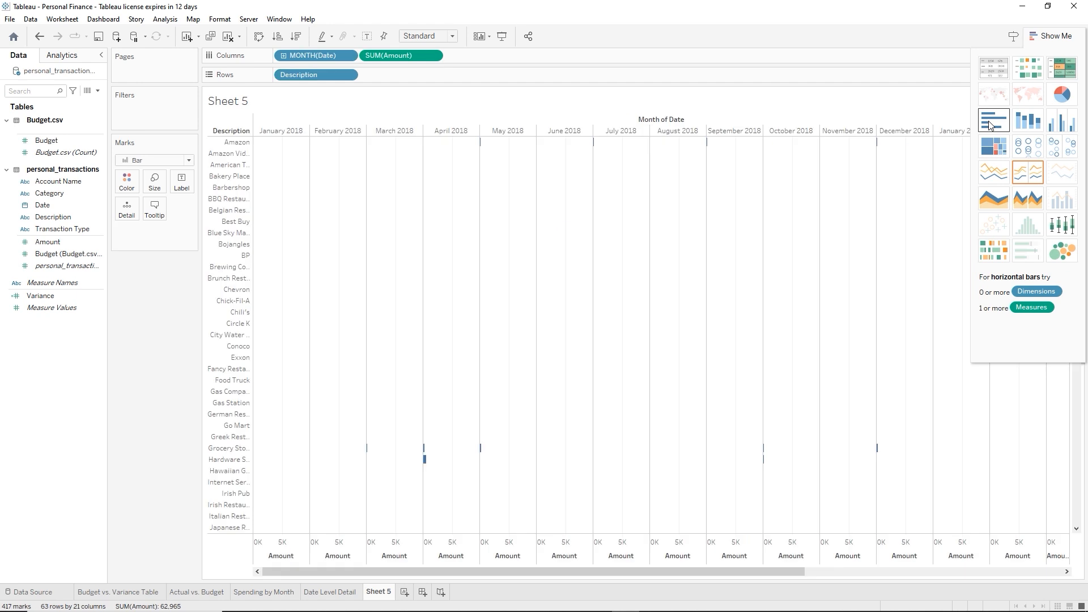
left_click(1057, 40)
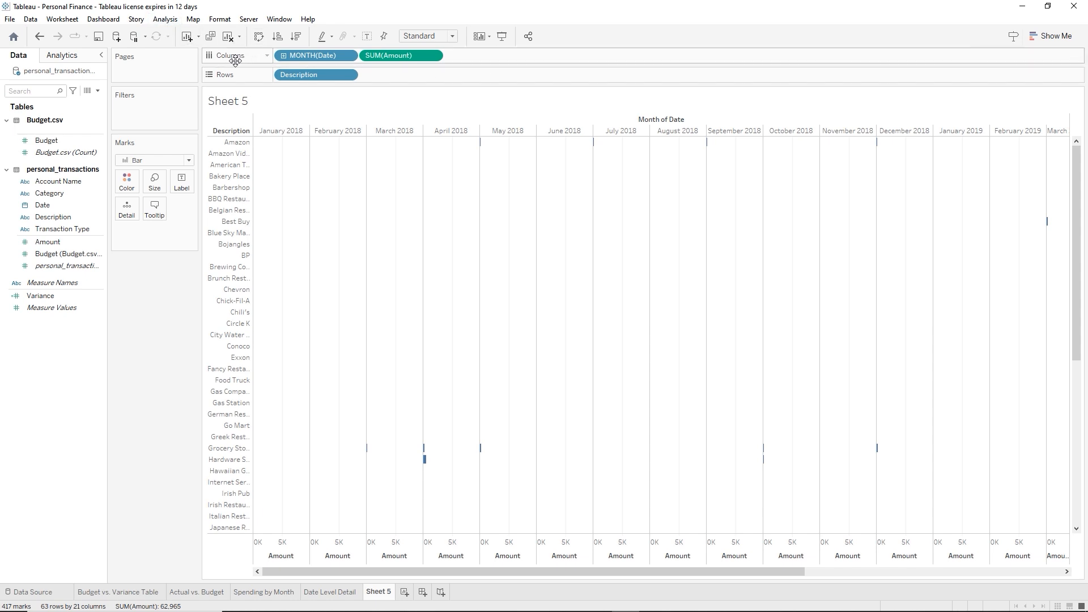
left_click(165, 23)
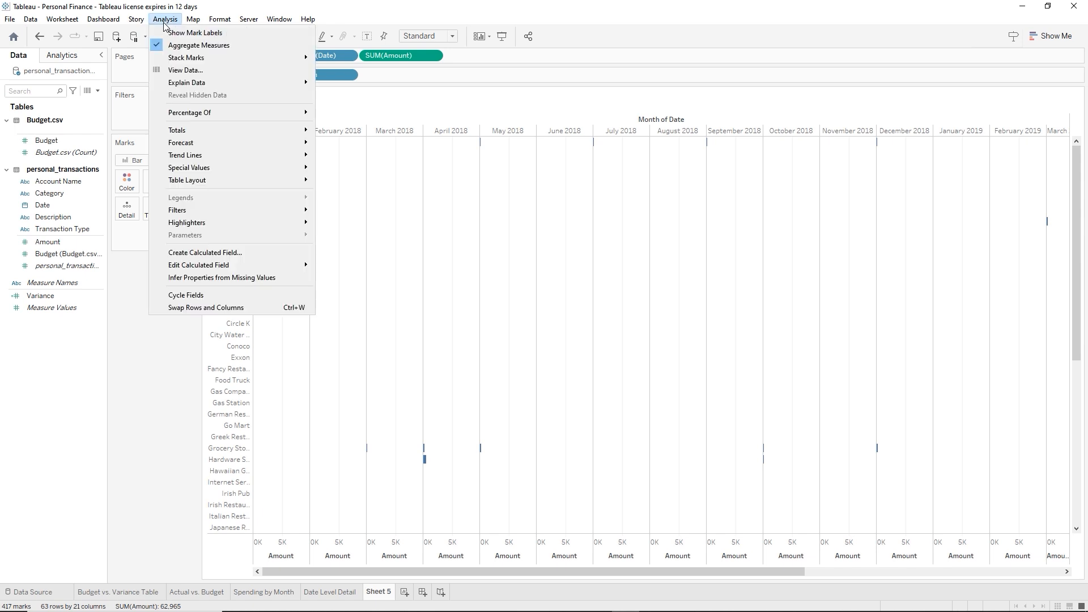
left_click(223, 308)
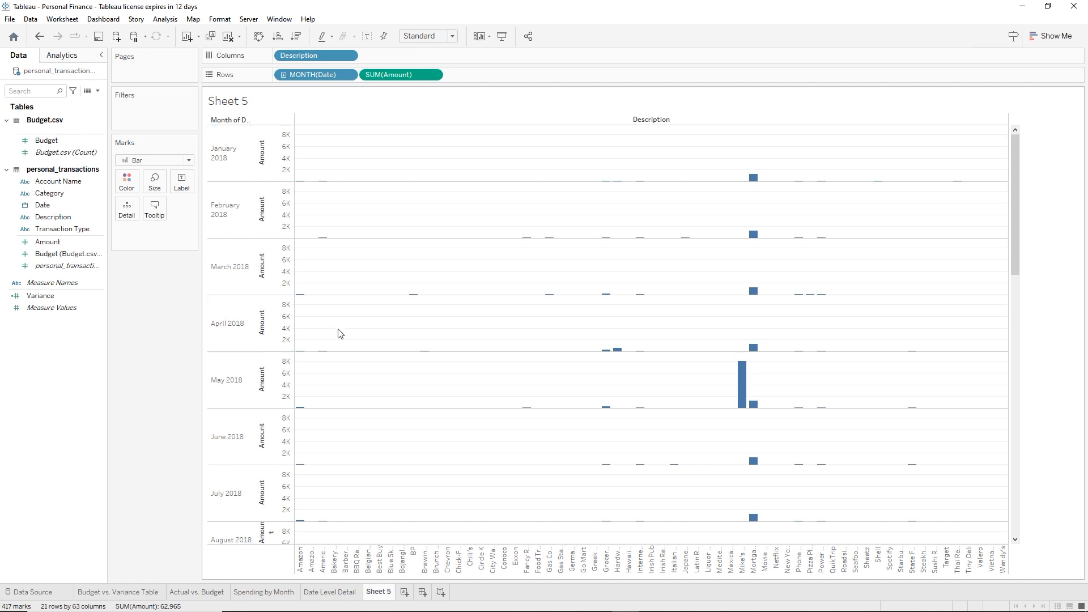
Add a Month / Year filter on Date that uses all values
left_click(51, 208)
left_click_drag(40, 209, 138, 111)
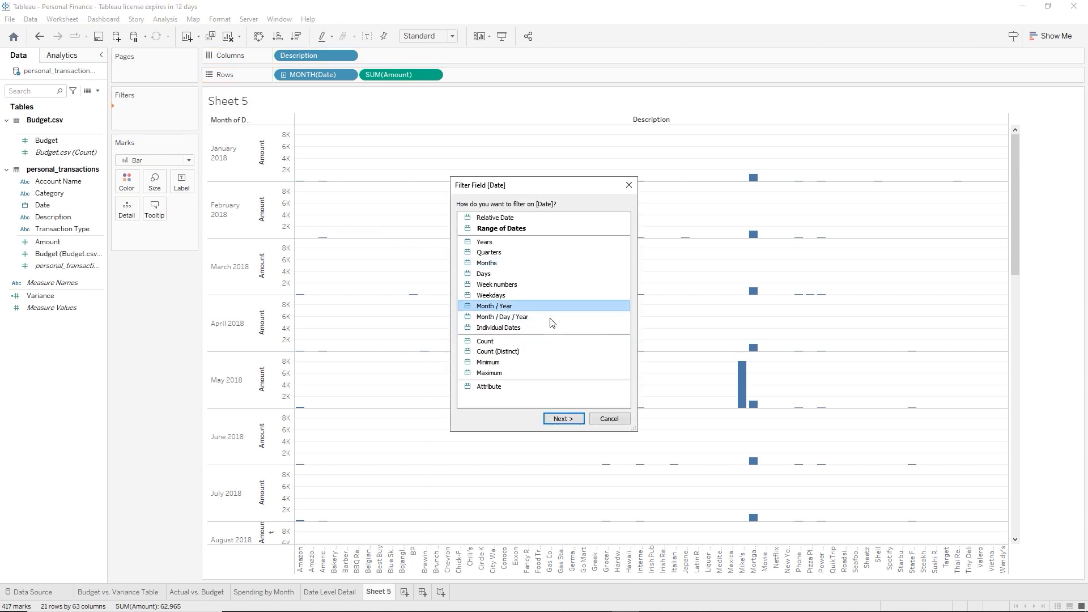
left_click(566, 420)
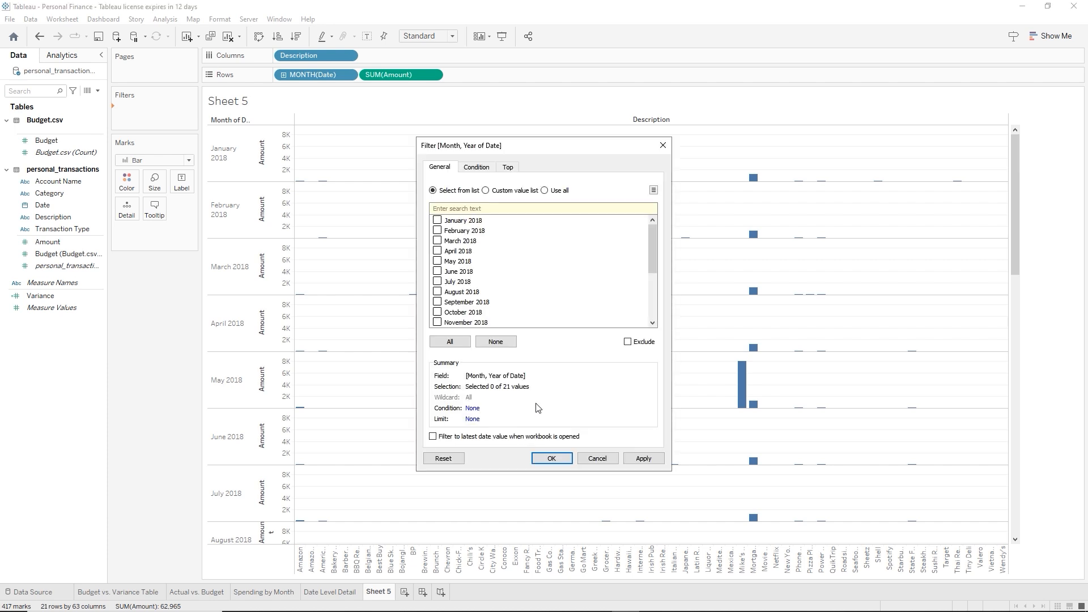
left_click(545, 191)
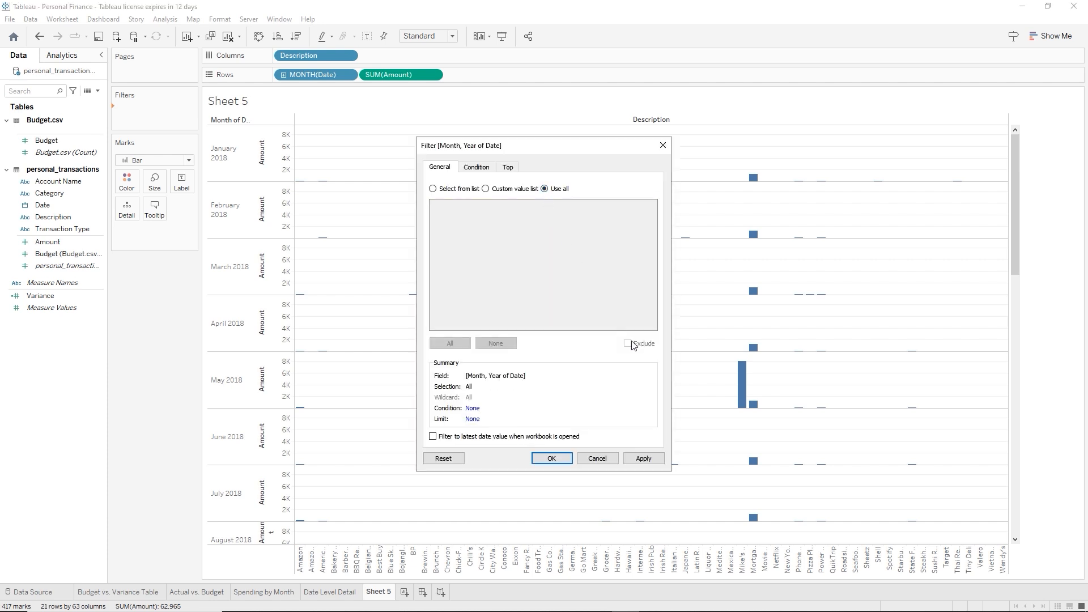
left_click(641, 458)
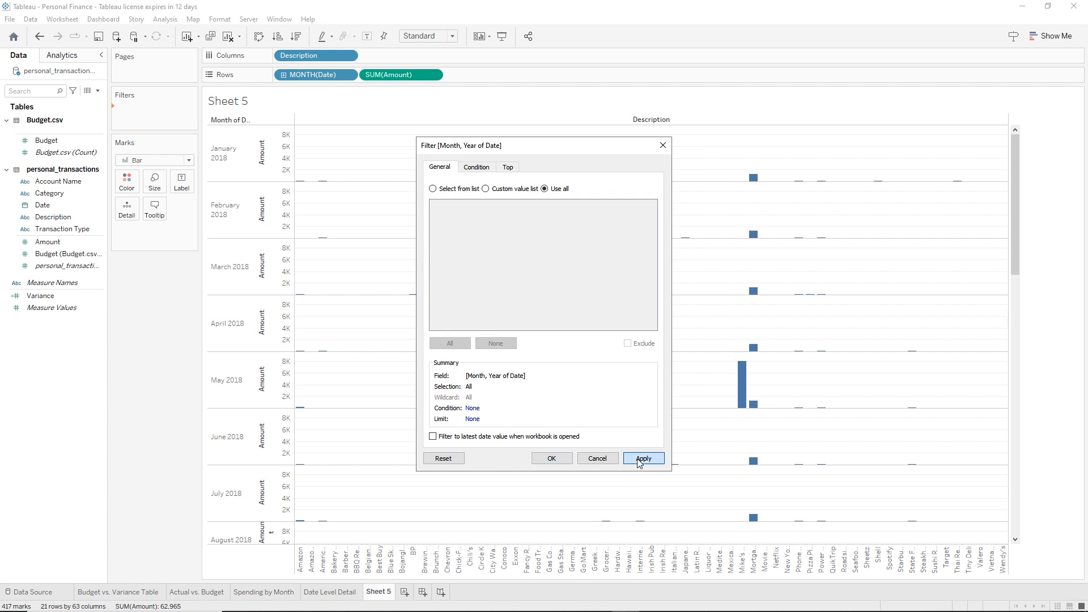
left_click(552, 458)
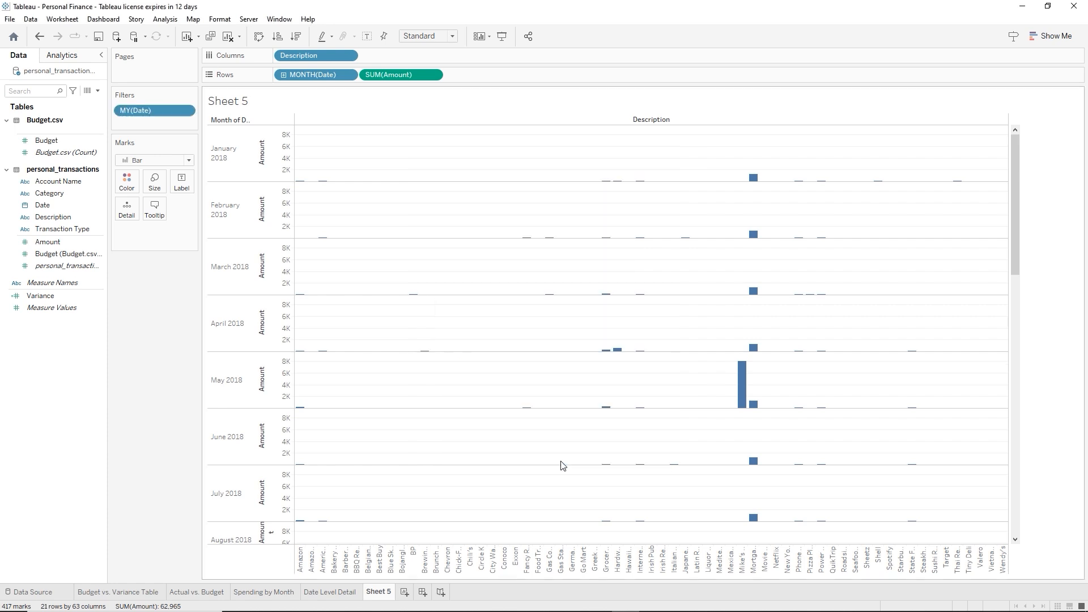
Show the MY(Date) filter control and set it to Single Value (dropdown)
right_click(150, 113)
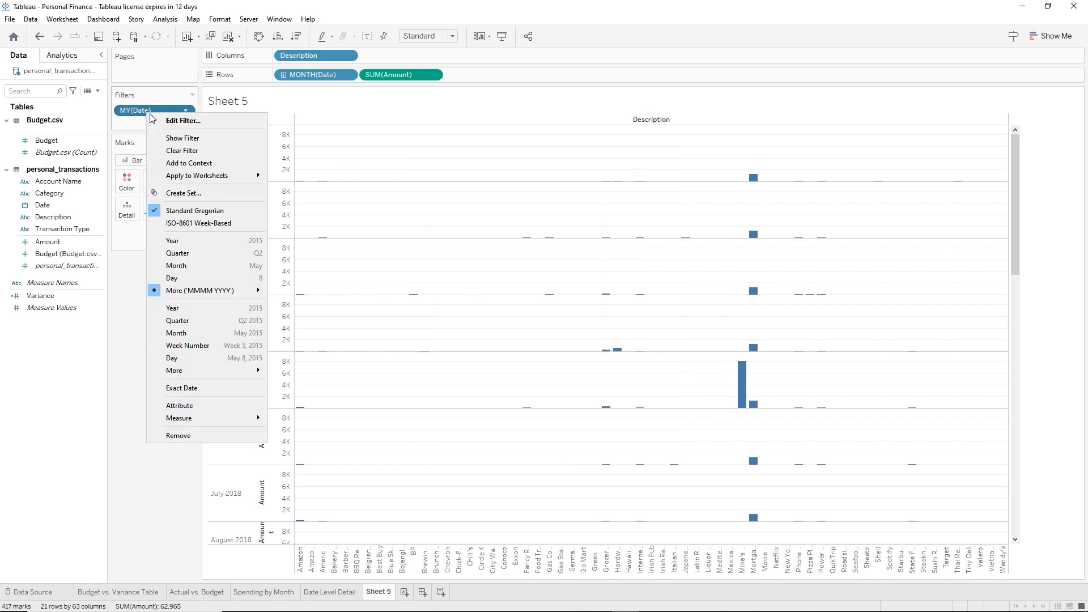
left_click(182, 139)
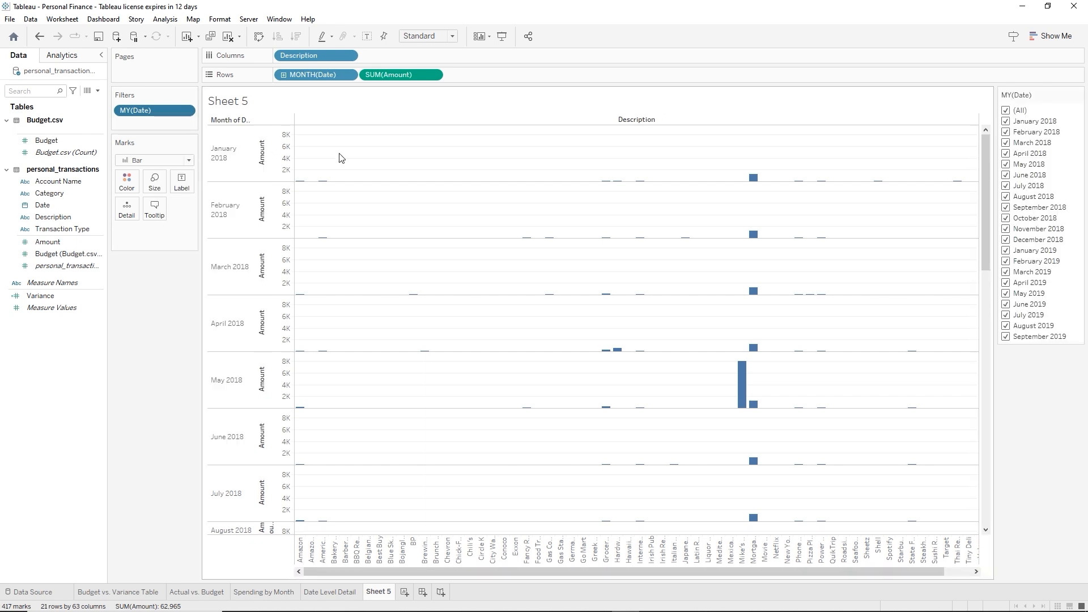
left_click(1079, 94)
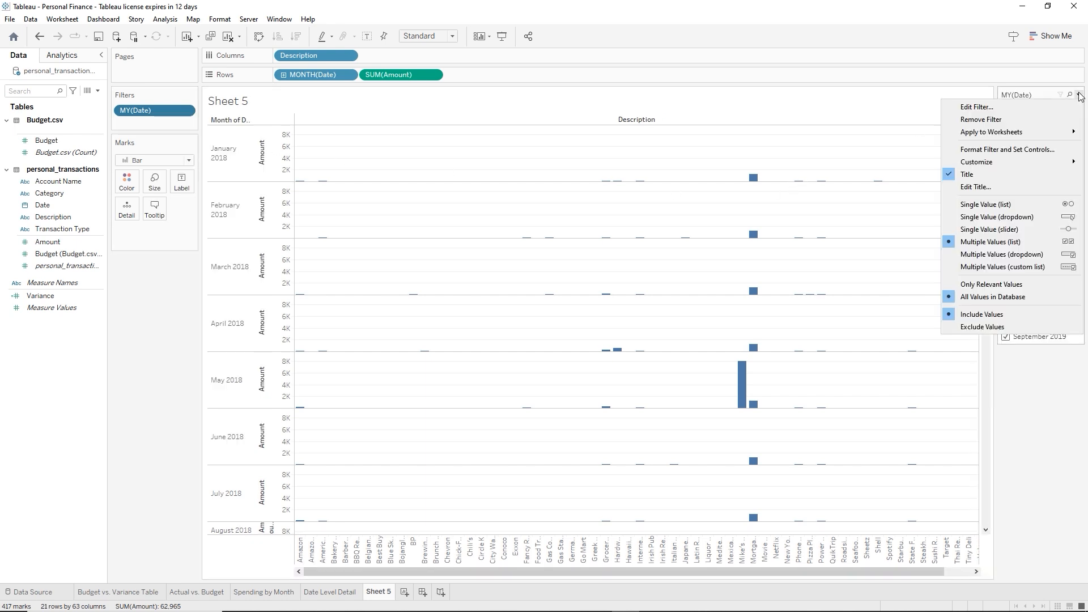
left_click(1020, 215)
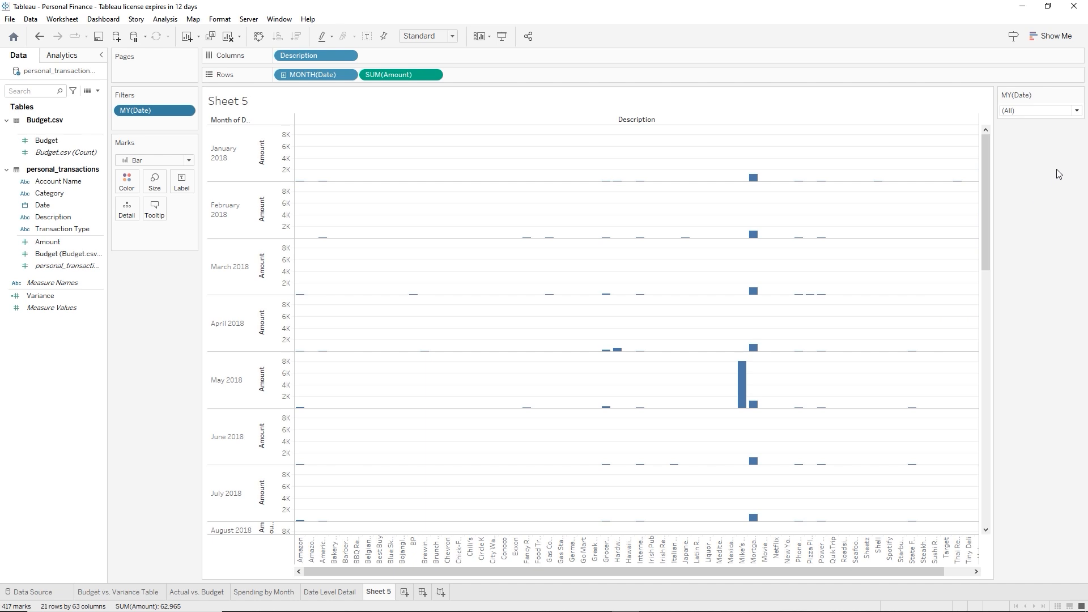
Title the date filter SELECT MONTH and filter the chart to September 2019
left_click(1079, 94)
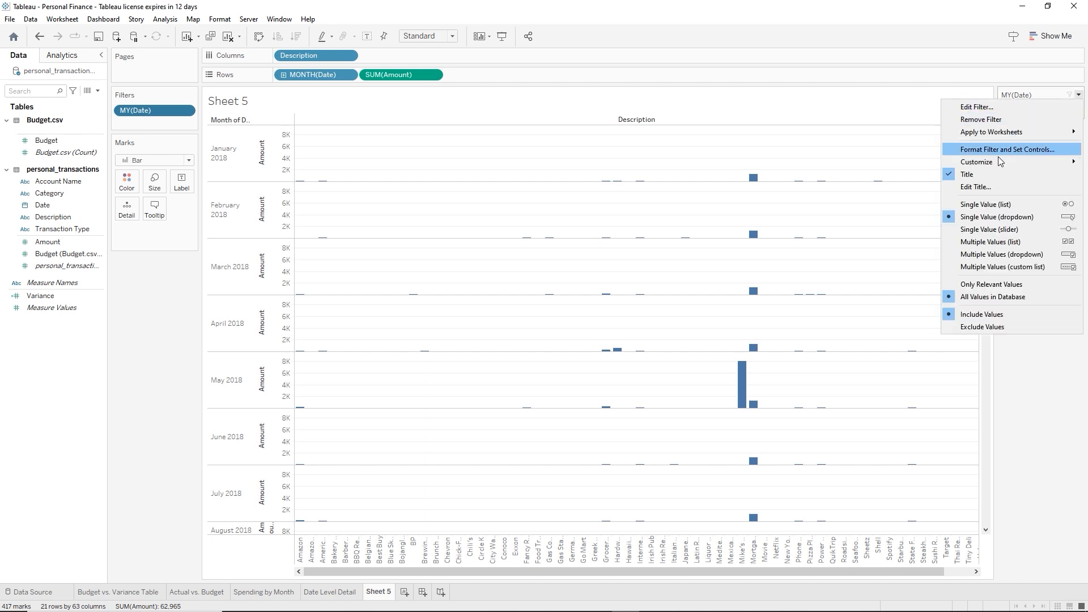
left_click(989, 184)
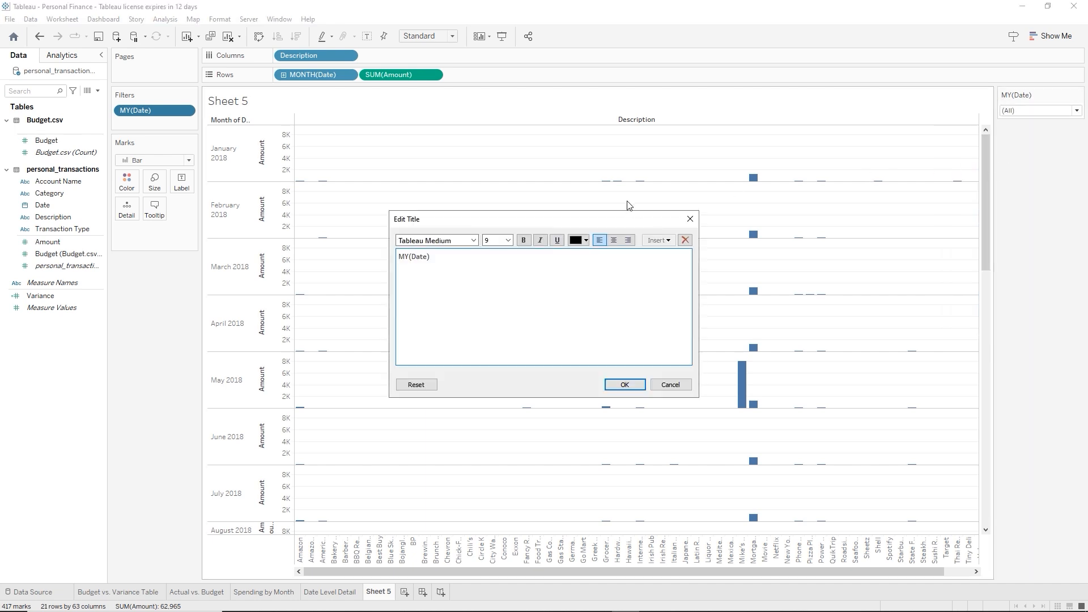
left_click_drag(430, 258, 354, 254)
type("SELECT MONTH")
key("Return")
left_click(1076, 110)
left_click(1012, 374)
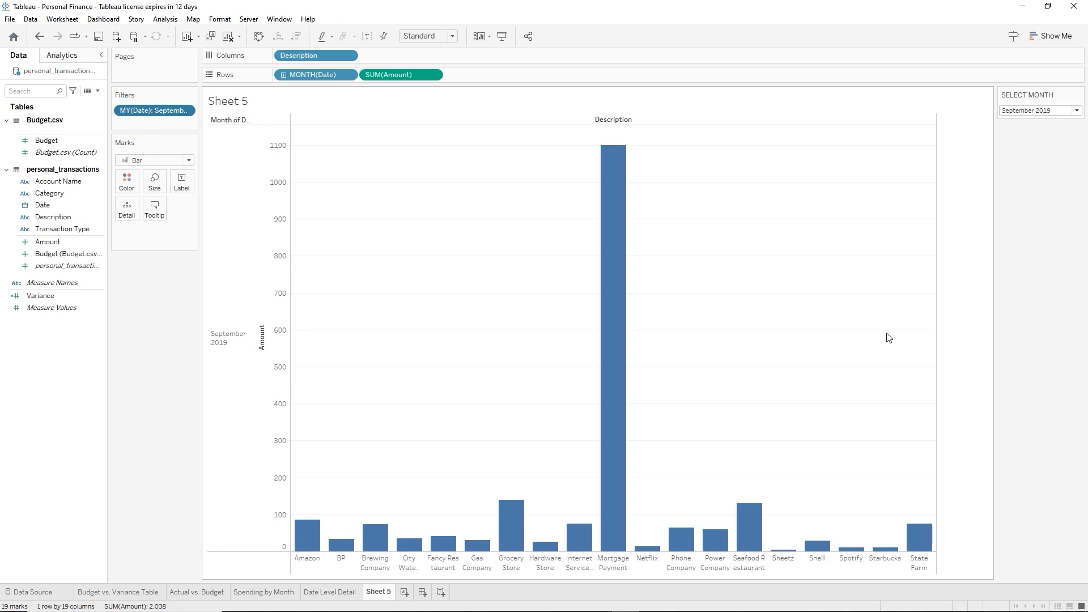
Swap the chart's rows and columns so the descriptions run down the rows, and fit it to Entire View
key("ctrl+w")
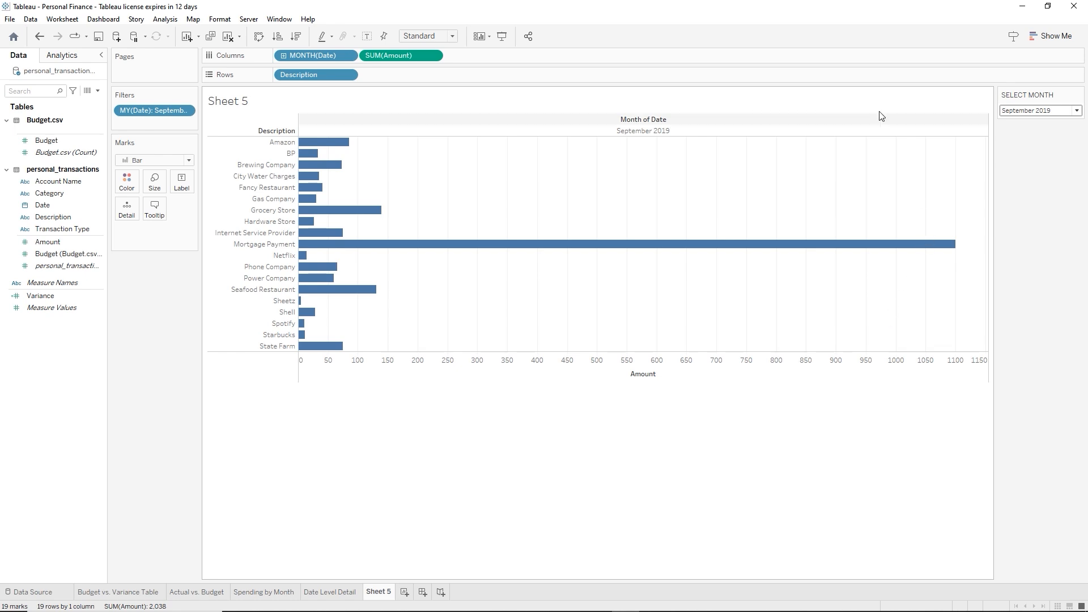
left_click(453, 36)
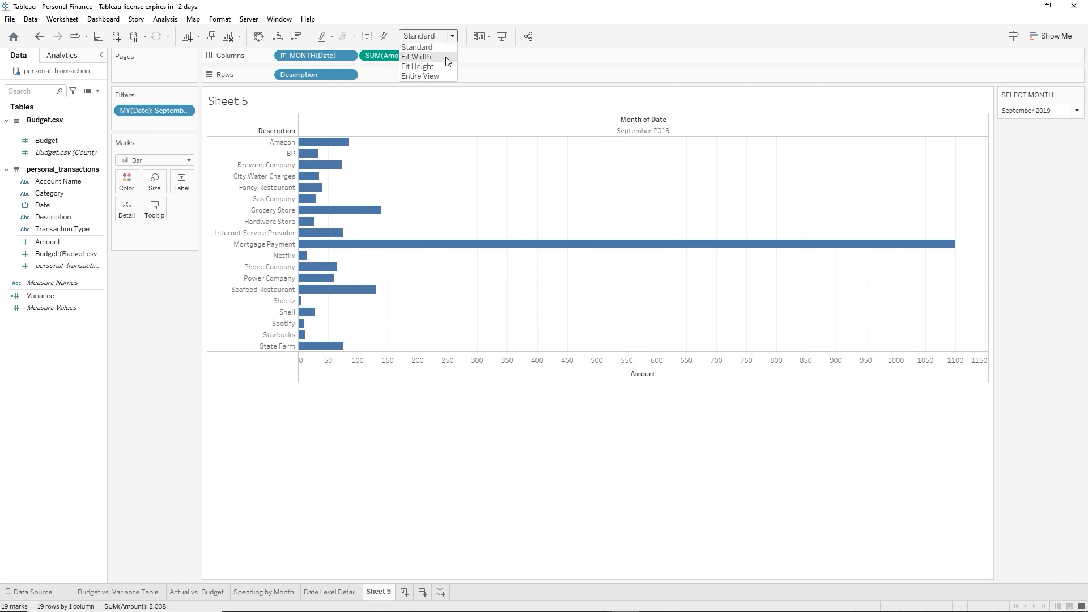
left_click(441, 76)
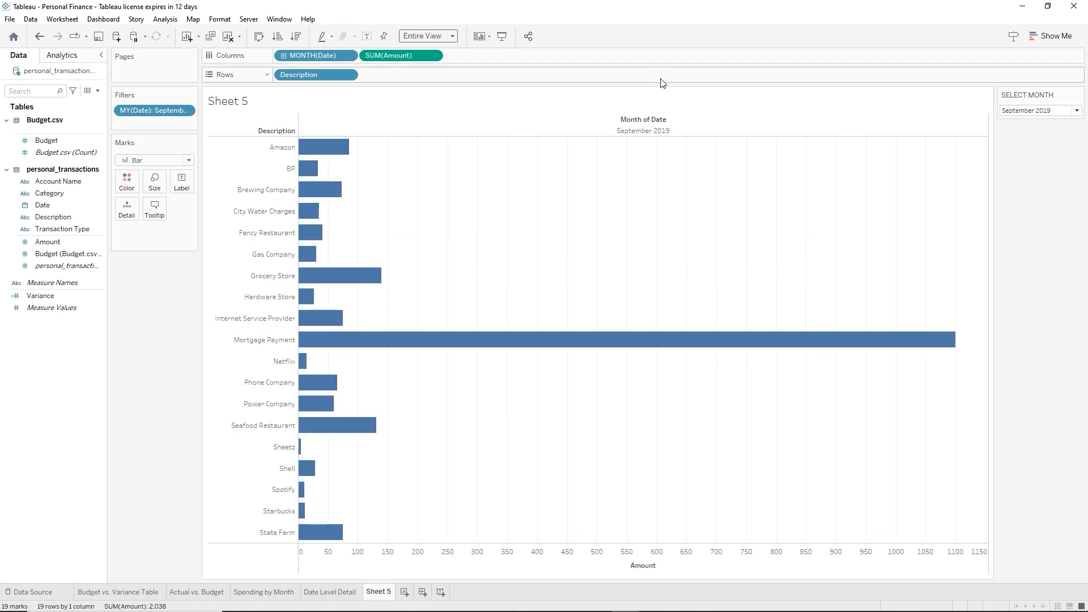
Rename Sheet 5 as Expense Detail and save the workbook
double_click(374, 593)
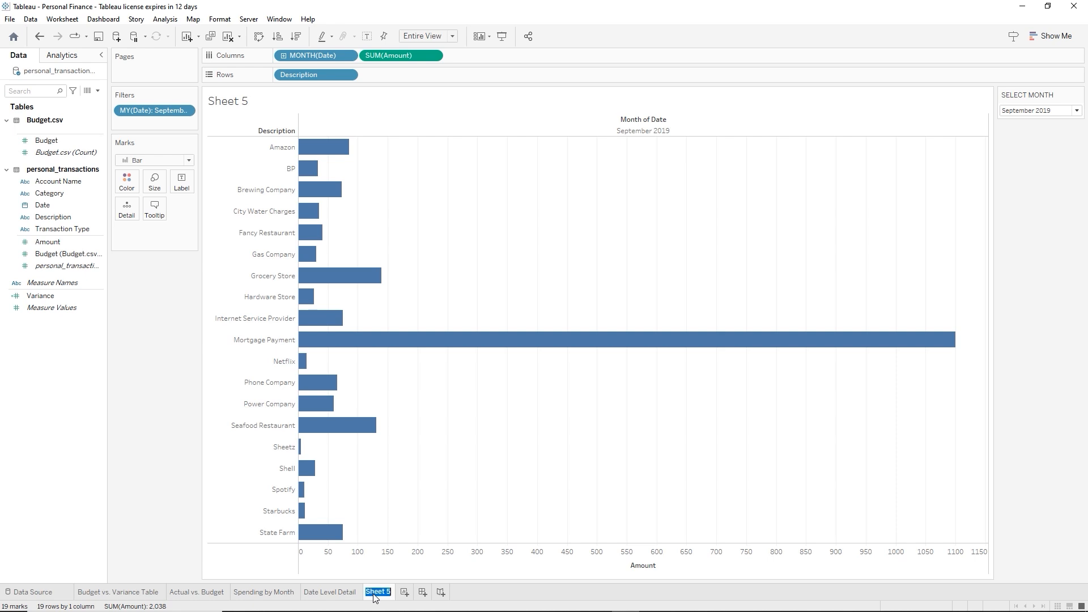
type("Expense Detail")
key("Return")
left_click(102, 39)
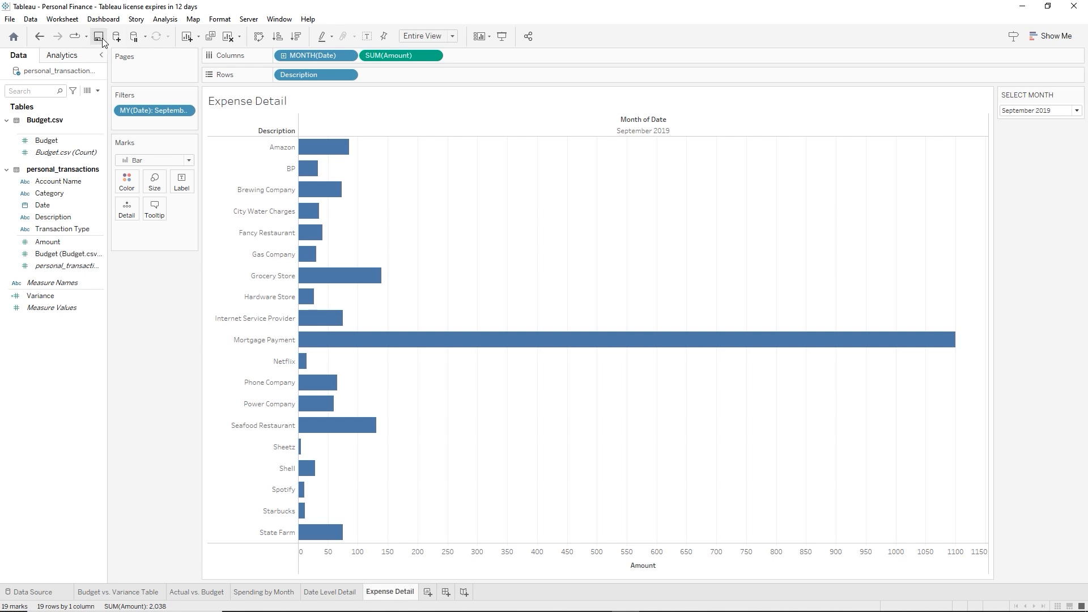
Duplicate the Expense Detail sheet and rename the copy as Account Detail by Month
right_click(385, 599)
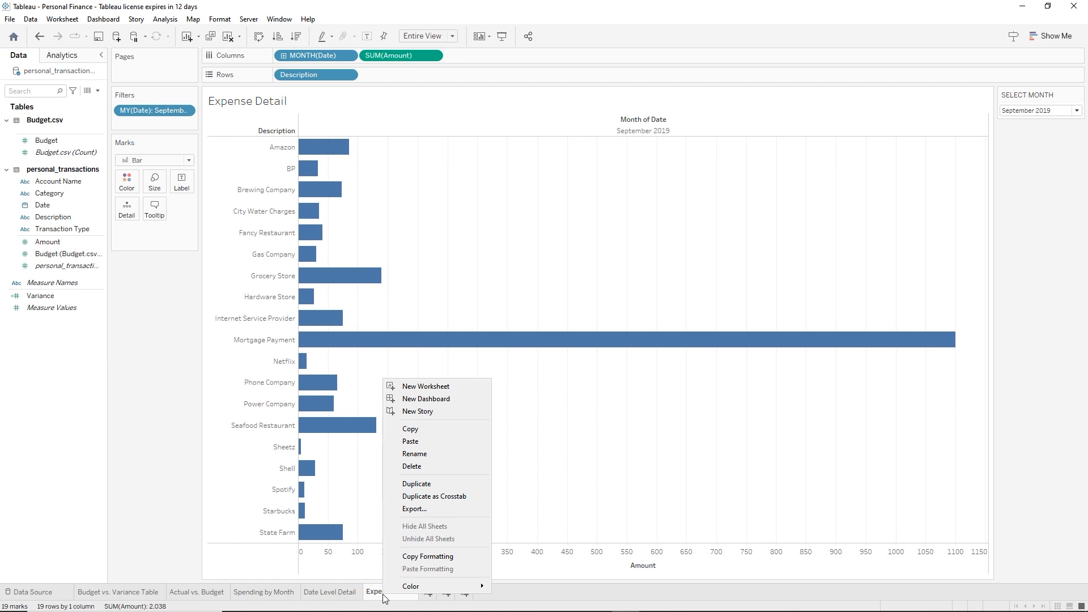
left_click(375, 600)
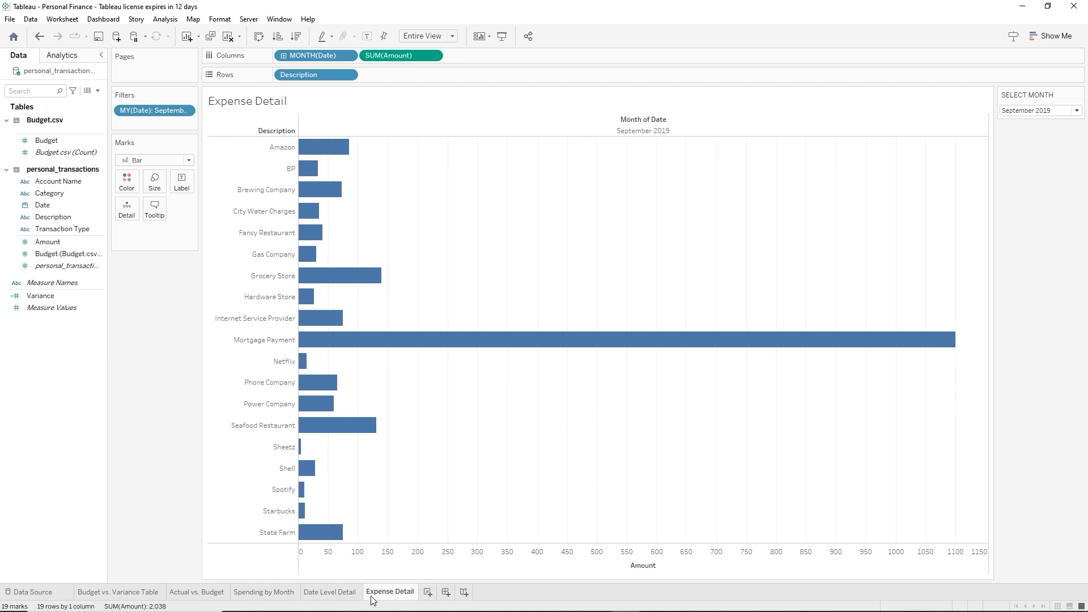
mouse_move(384, 599)
mouse_move(385, 596)
left_mouse_down()
mouse_move(421, 587)
mouse_move(414, 597)
left_mouse_up()
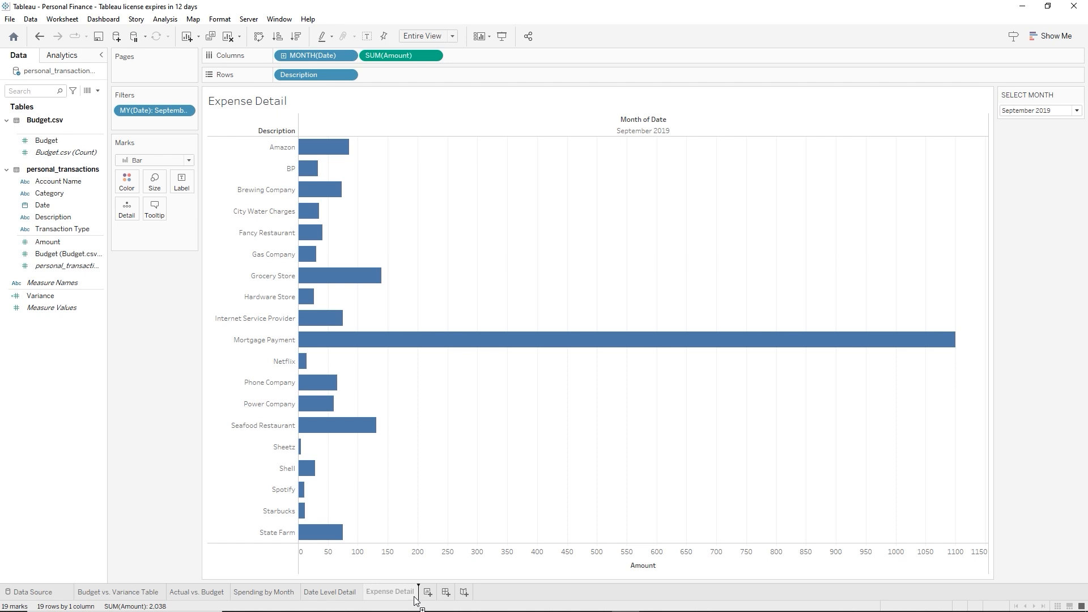
left_click_drag(416, 596, 416, 597)
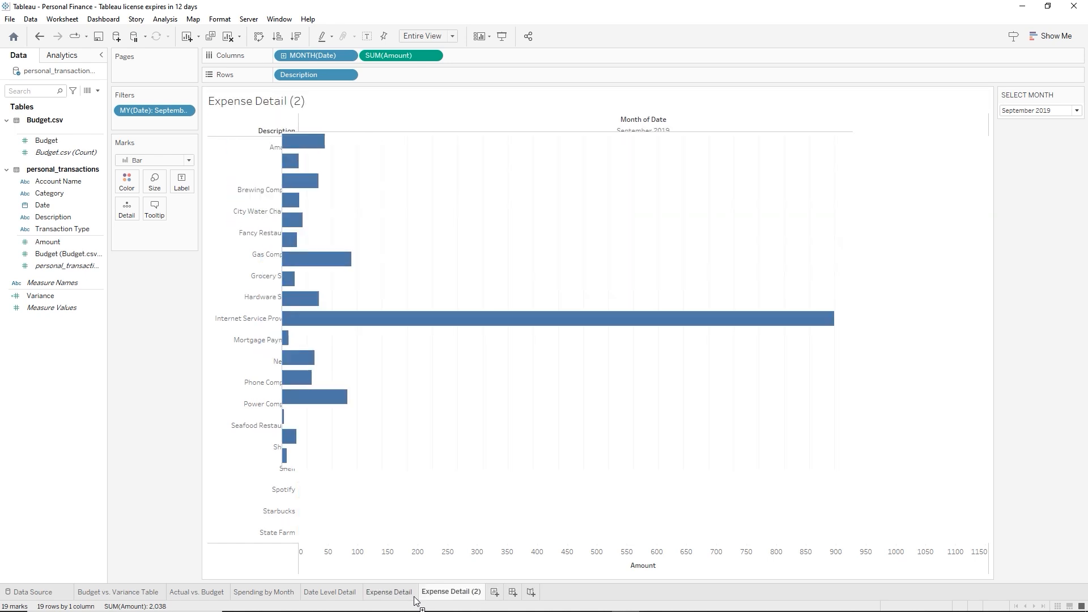
double_click(468, 594)
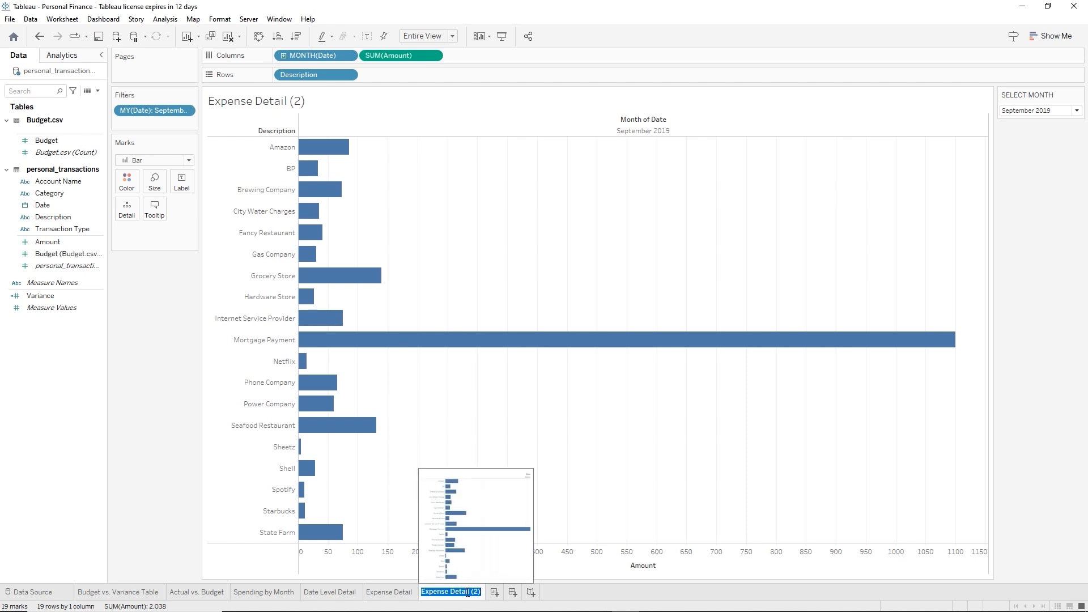
type("Account Detail by Month")
key("Return")
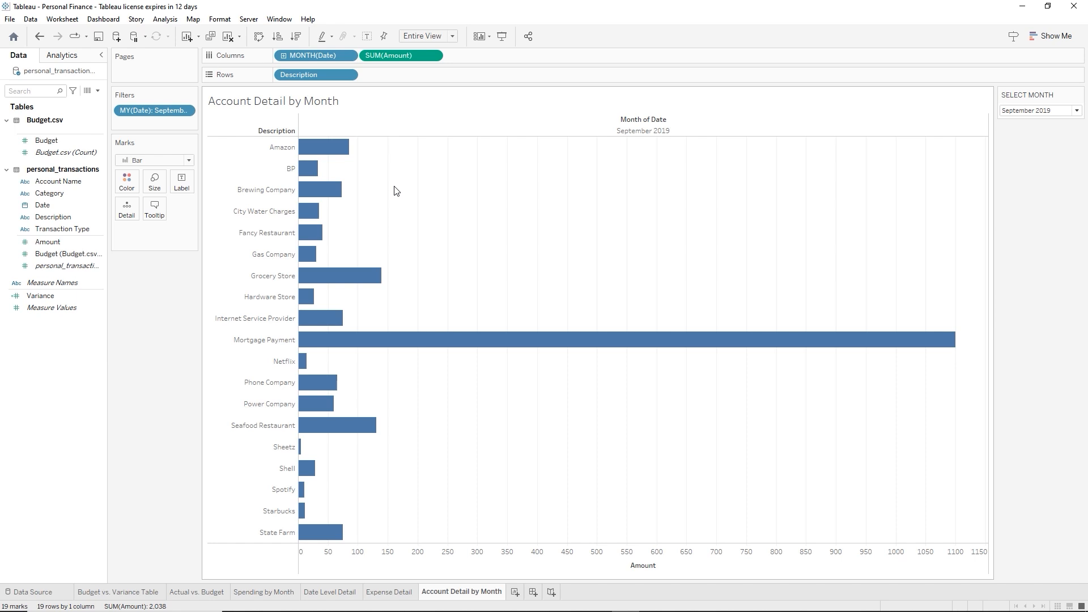
Set the worksheet shading of the Expense Detail sheet to light gray
left_click(406, 597)
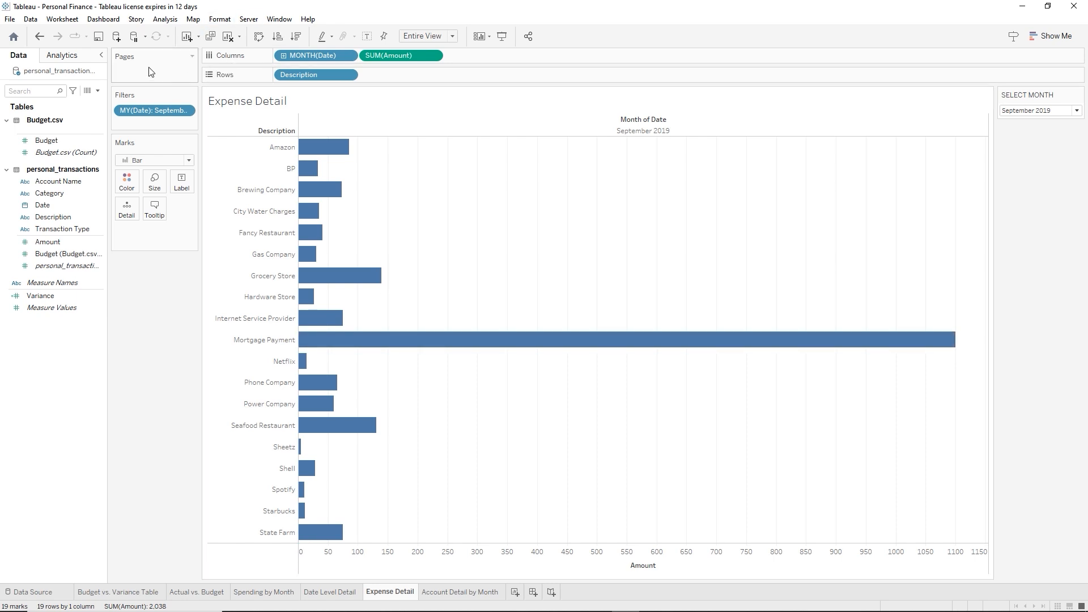
right_click(384, 159)
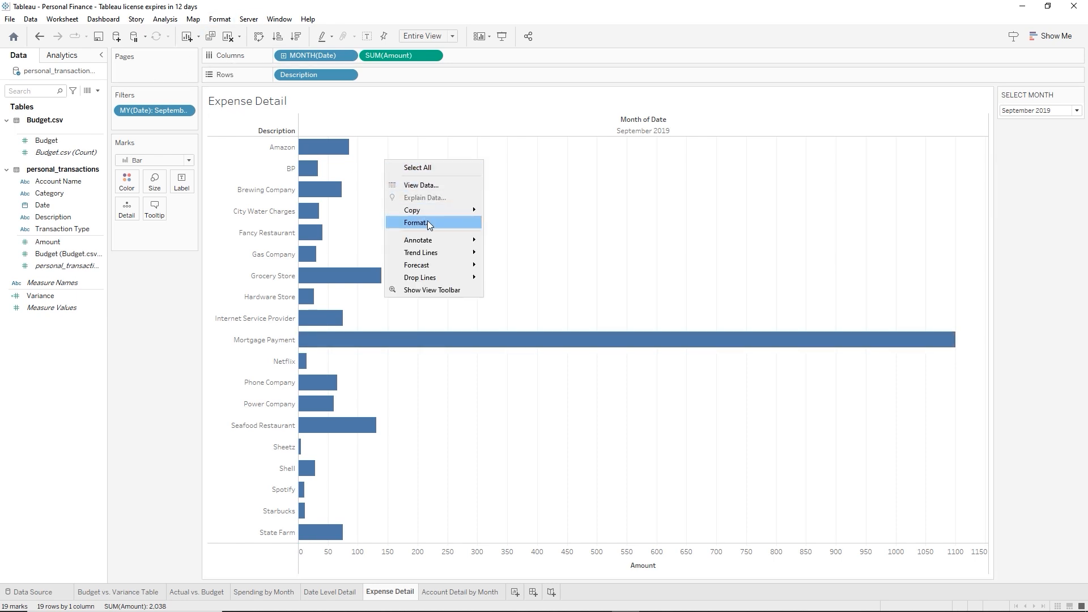
key("Escape")
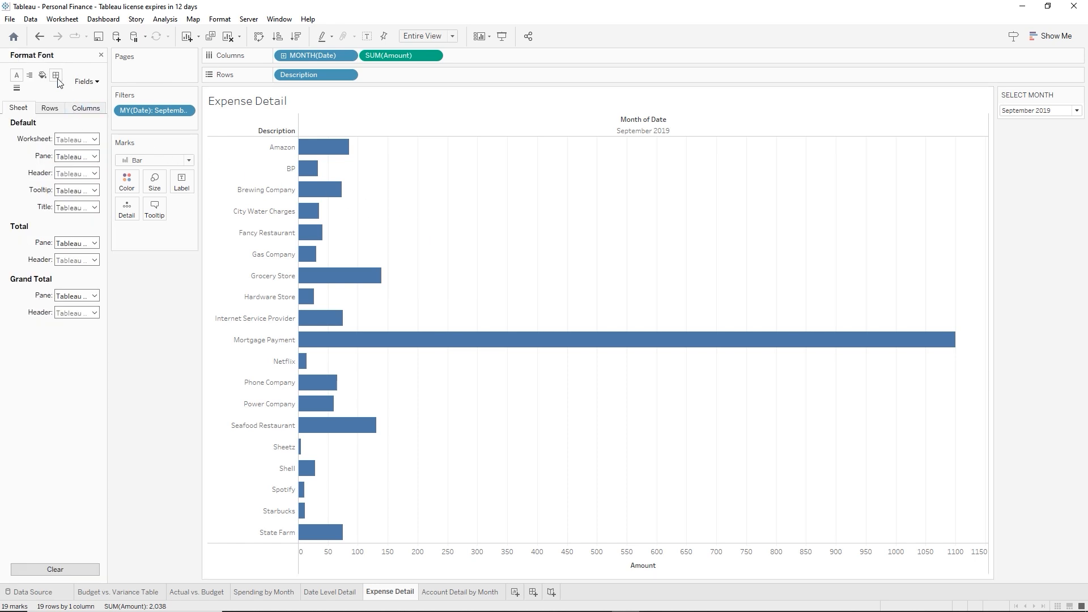
left_click(42, 76)
left_click(96, 142)
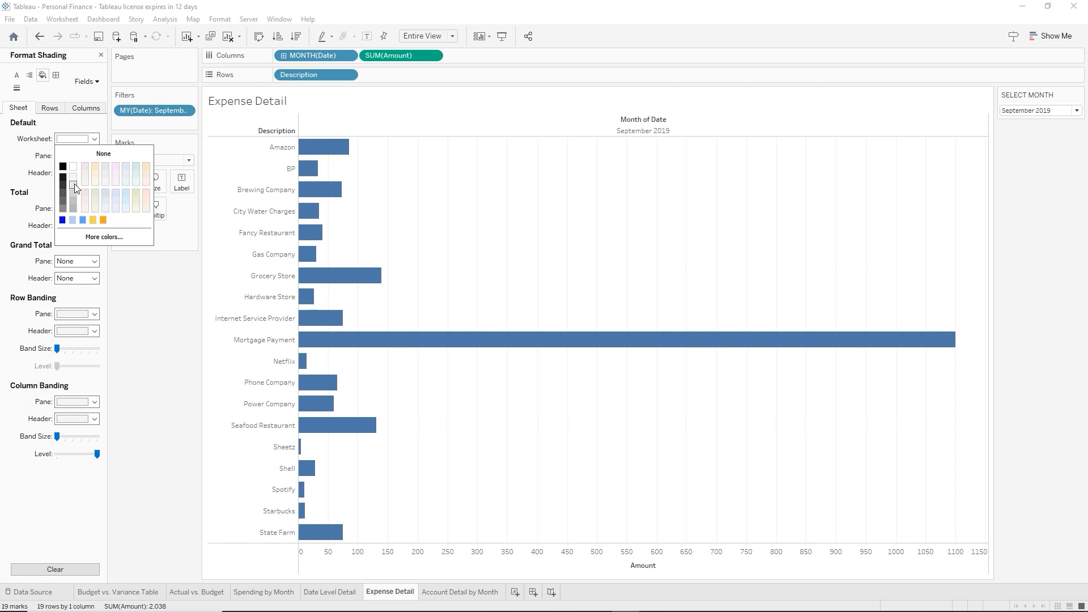
left_click(74, 183)
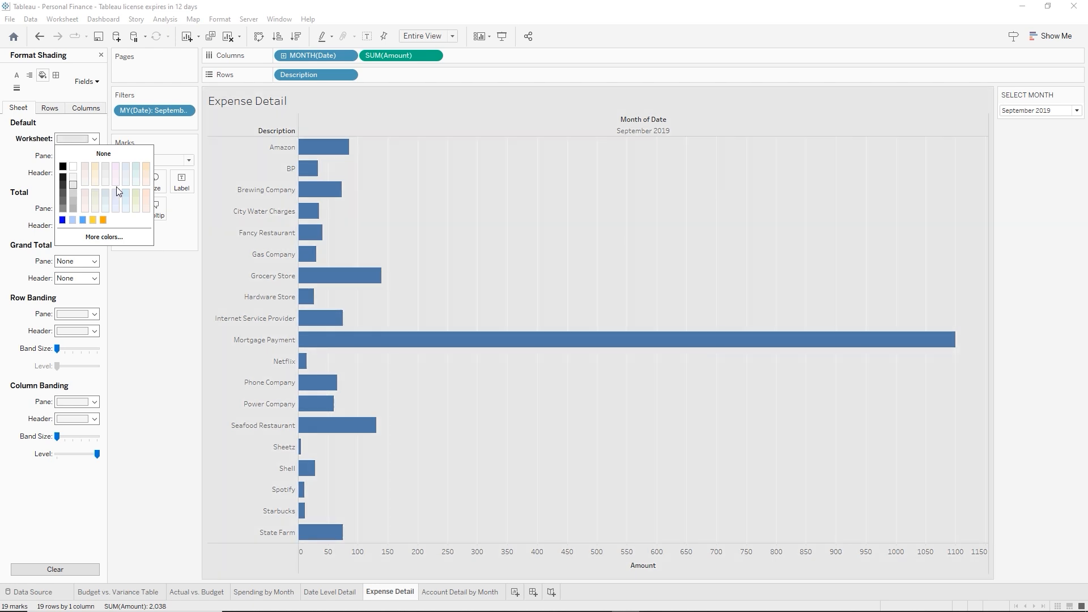
Apply the same light gray worksheet shading to the Account Detail by Month sheet and close the formatting options
left_click(461, 592)
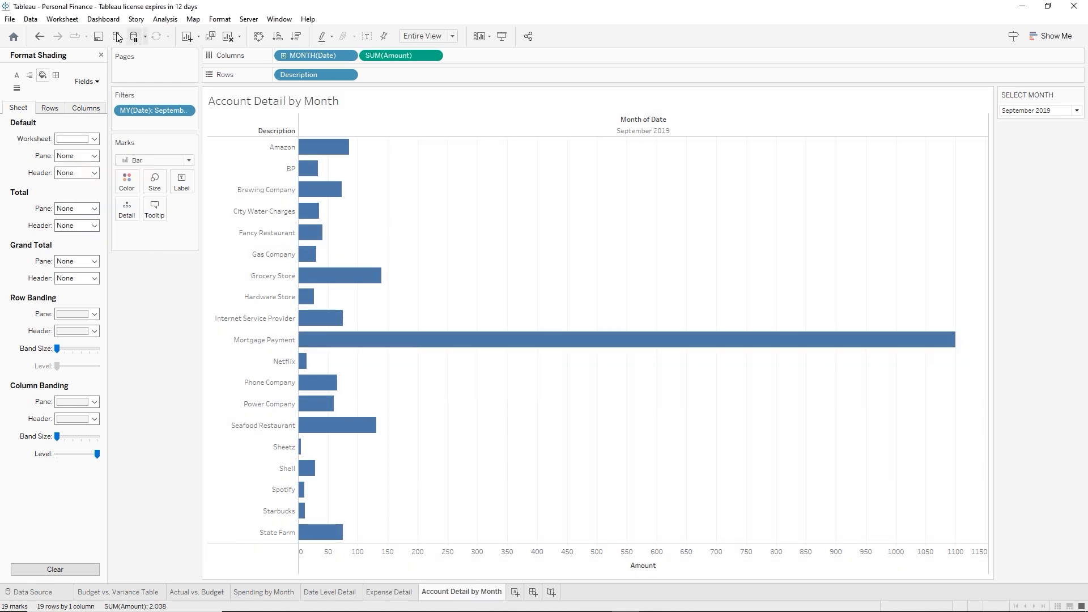
left_click(94, 139)
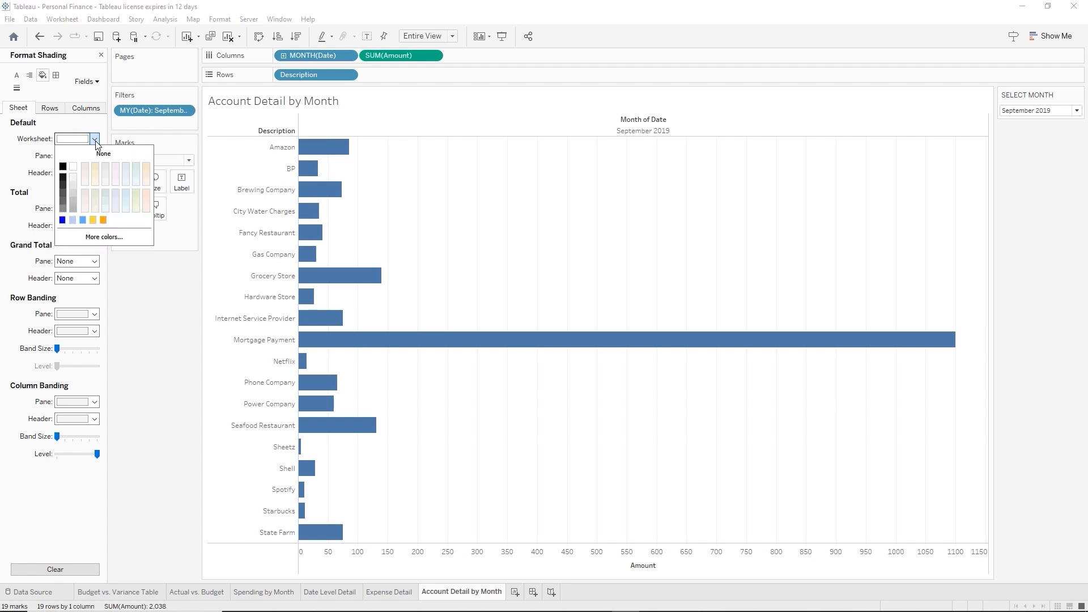
left_click(74, 184)
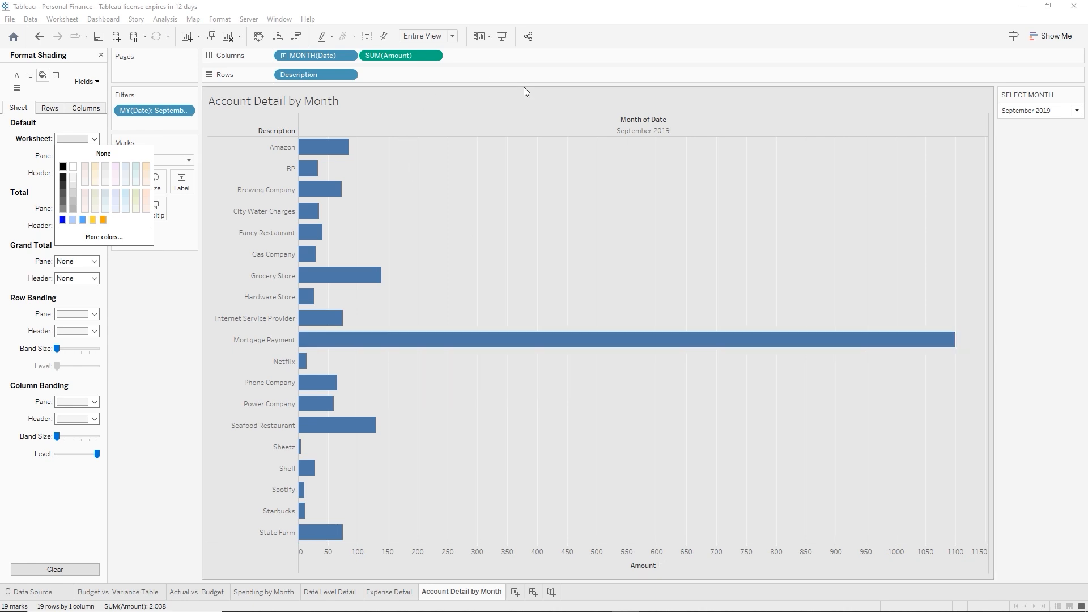
left_click(543, 79)
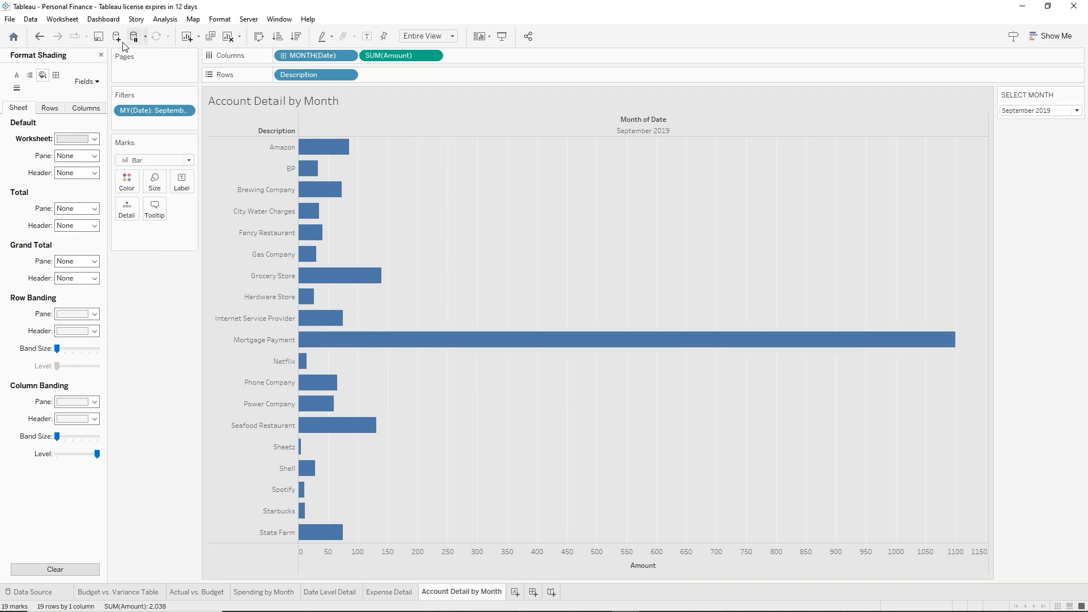
left_click(101, 55)
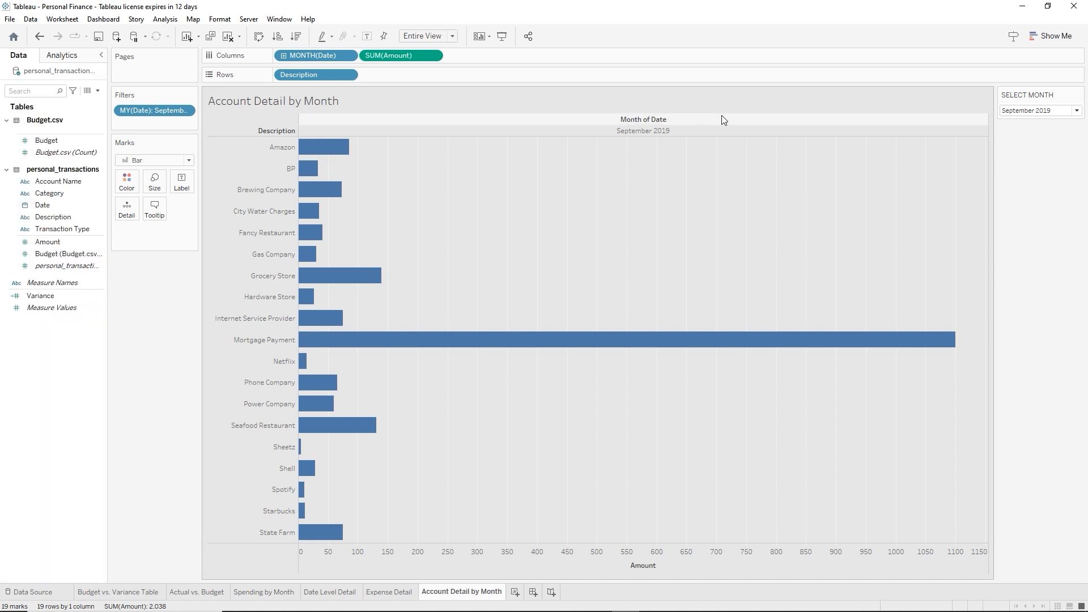
Replace Description with Account Name on the rows of the Account Detail by Month chart
left_click(307, 77)
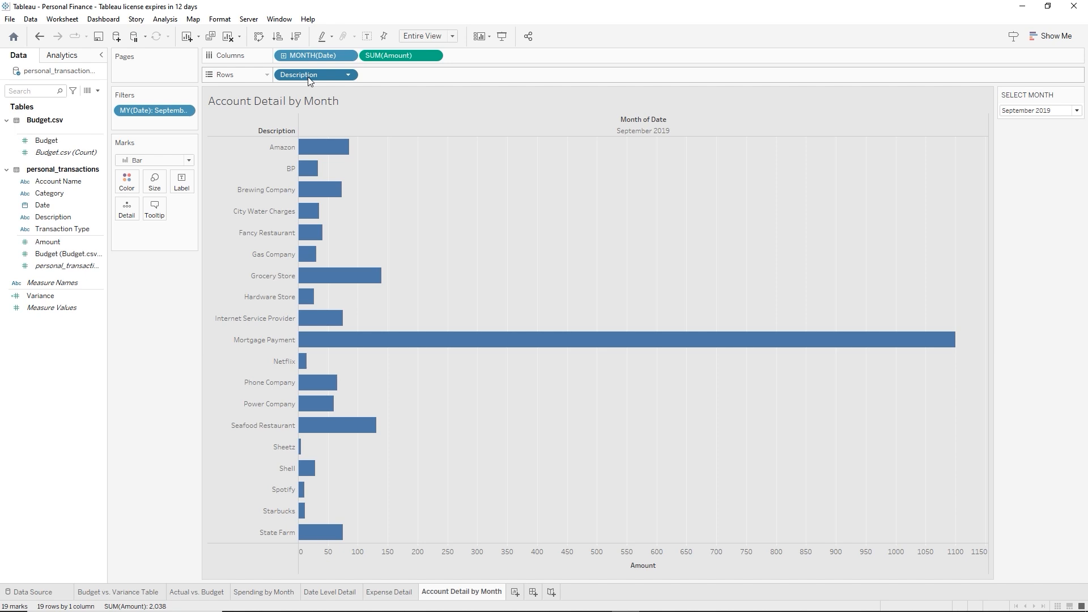
key("Delete")
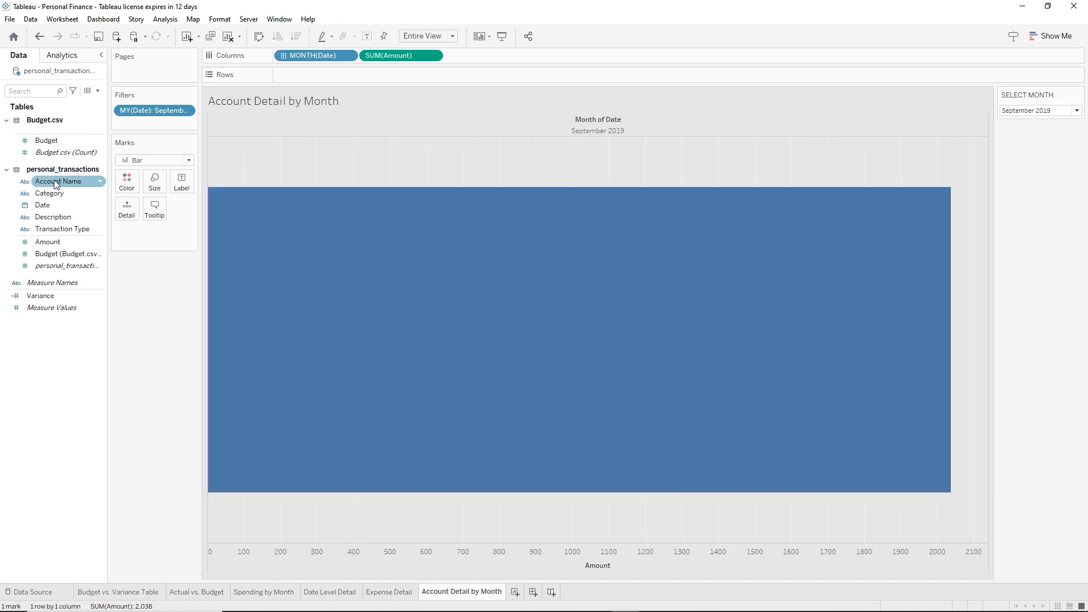
left_click_drag(55, 187, 307, 78)
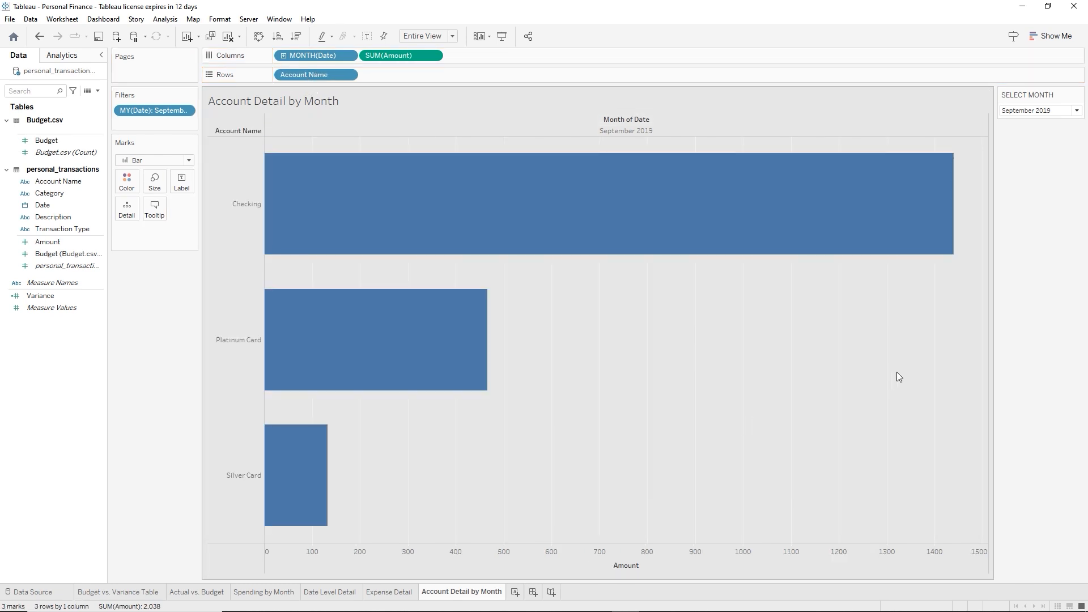
Test the month filter with September 2018 and return it to September 2019
mouse_move(483, 238)
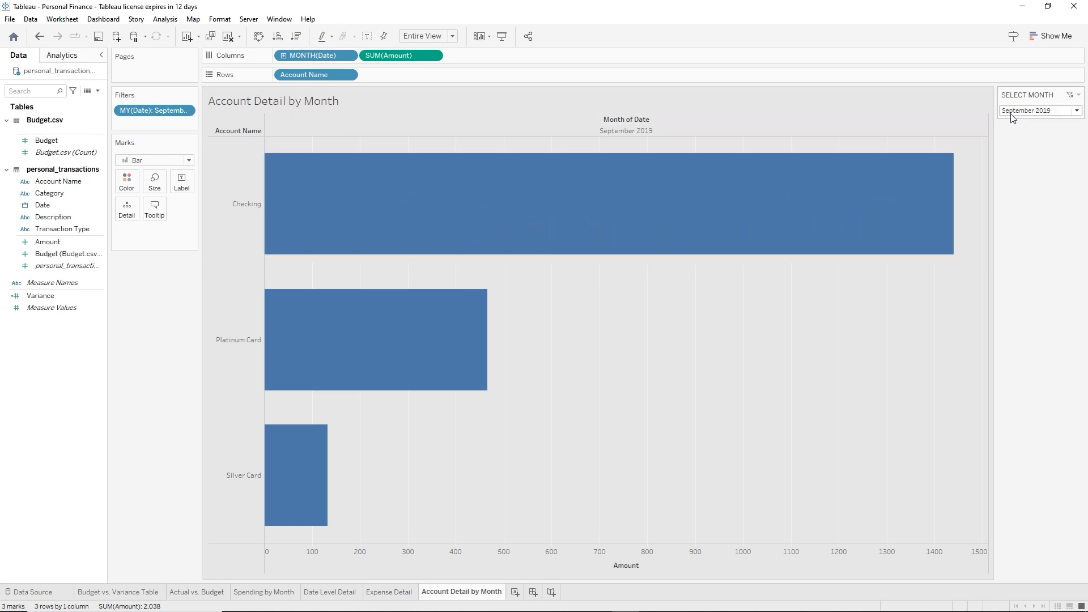
left_click(1078, 111)
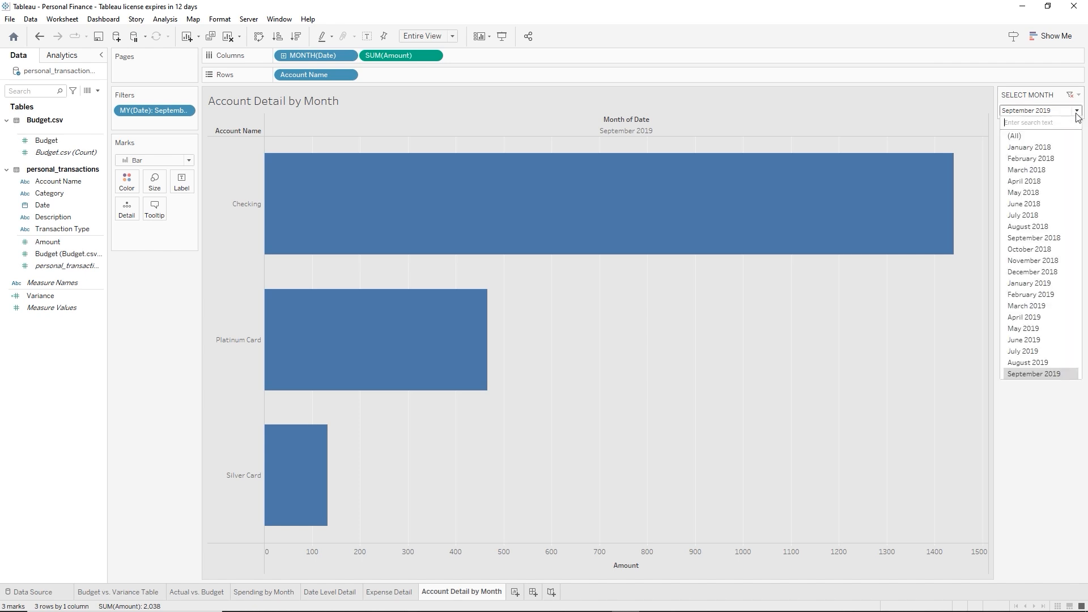
left_click(1016, 241)
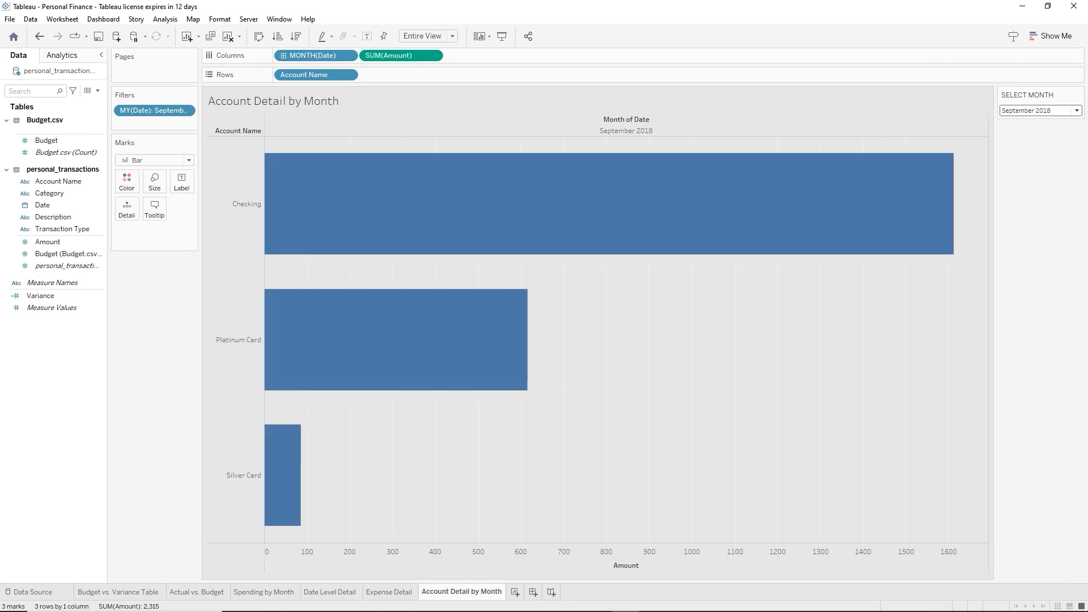
left_click(1077, 111)
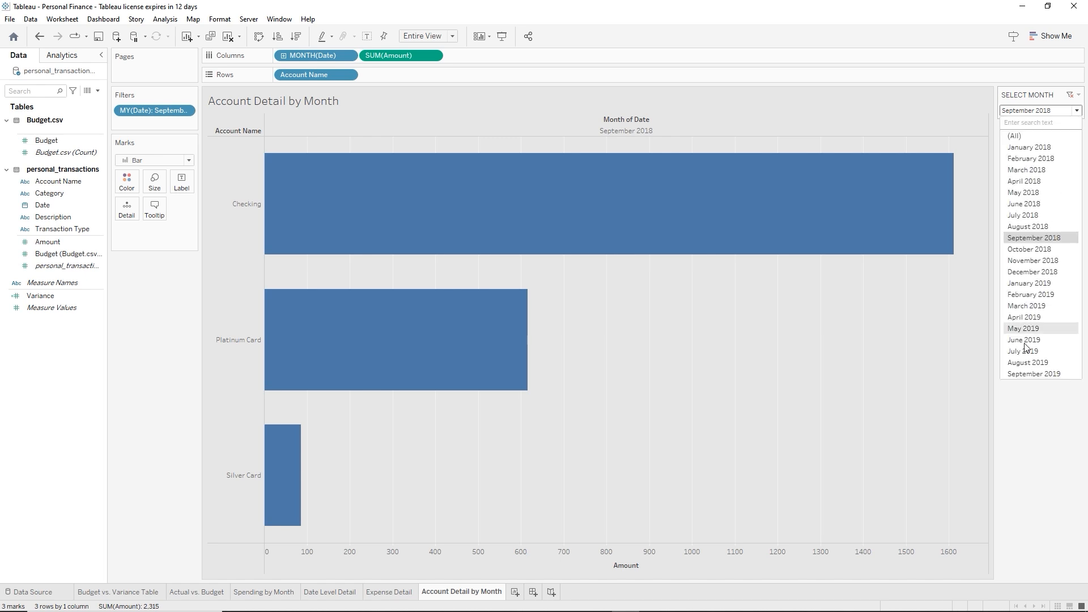
left_click(1034, 373)
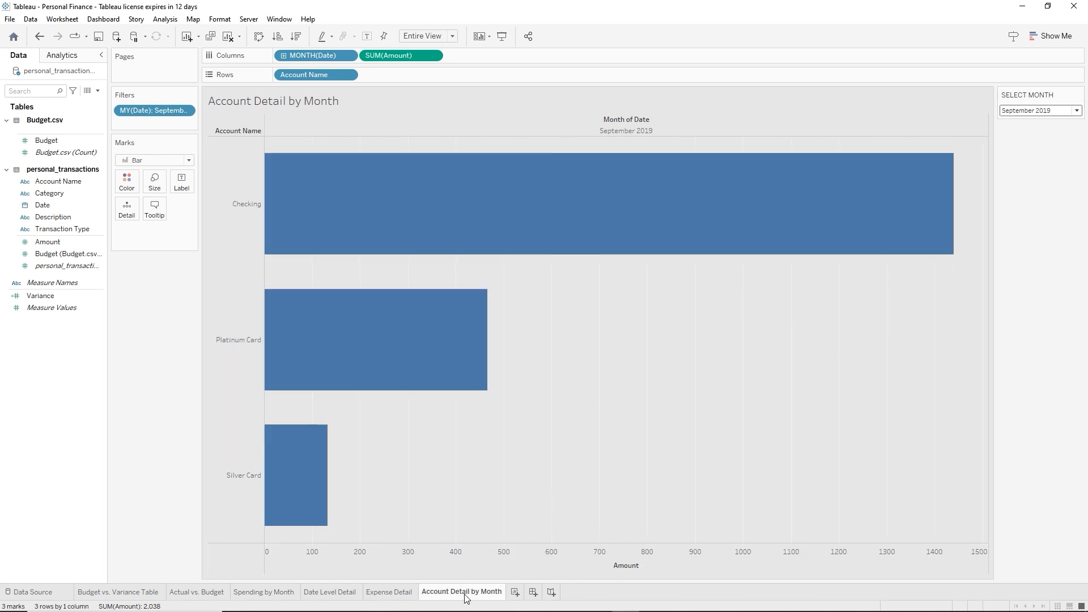
Duplicate the Account Detail by Month sheet and rename the copy as Account Overview by Month
mouse_move(468, 599)
left_mouse_down()
mouse_move(513, 593)
mouse_move(503, 600)
left_mouse_up()
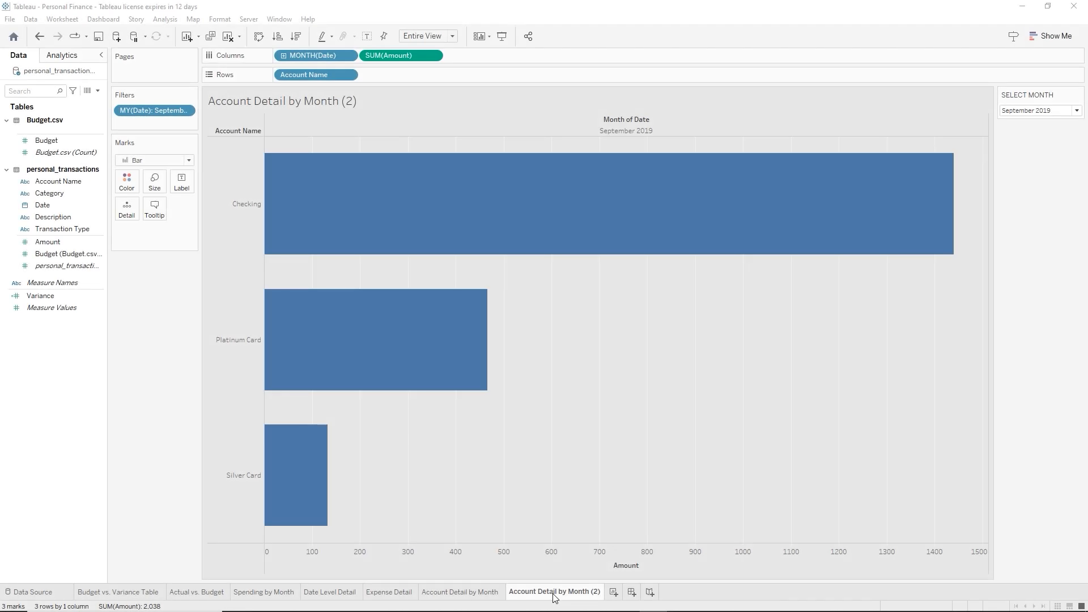
double_click(544, 593)
left_click(544, 593)
double_click(544, 593)
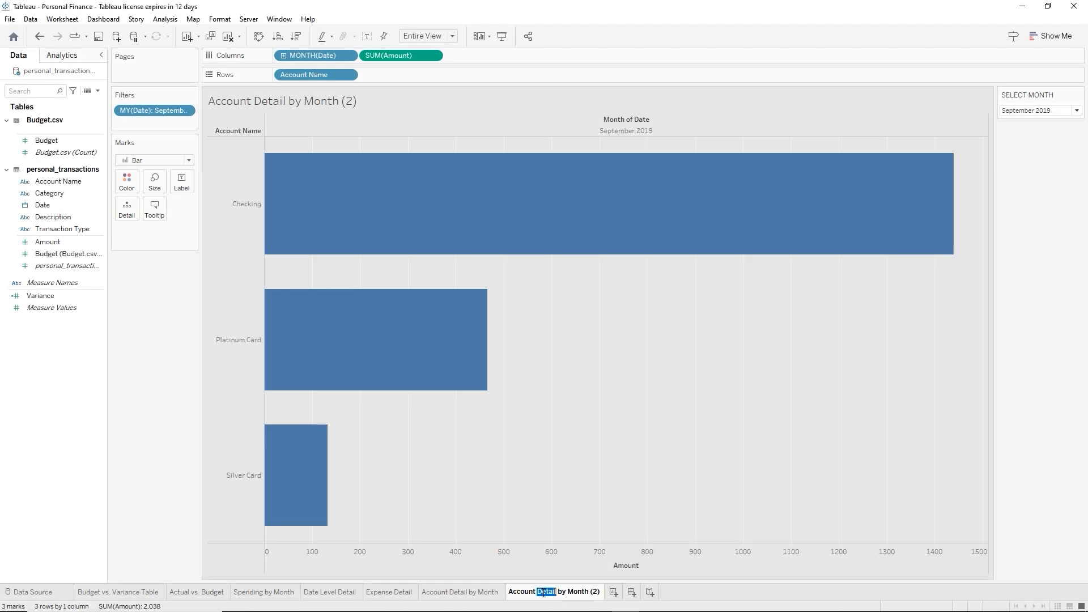
type("Overview")
key("BackSpace")
key("BackSpace")
key("BackSpace")
key("BackSpace")
key("Return")
Add Description after Account Name on the rows, and add an Account Name filter that uses all values
left_click_drag(53, 217, 397, 74)
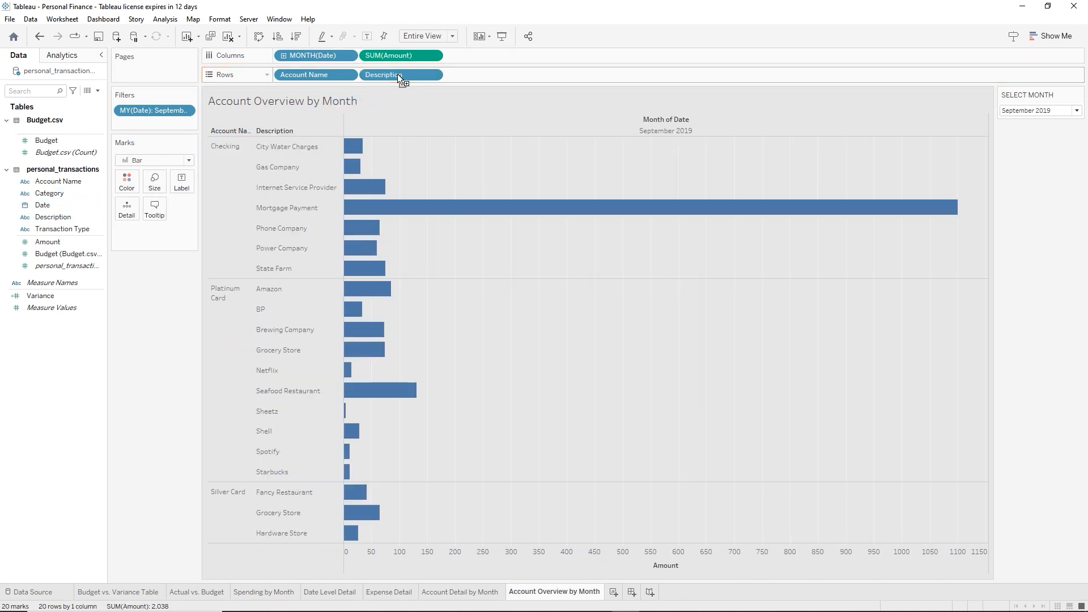
mouse_move(509, 214)
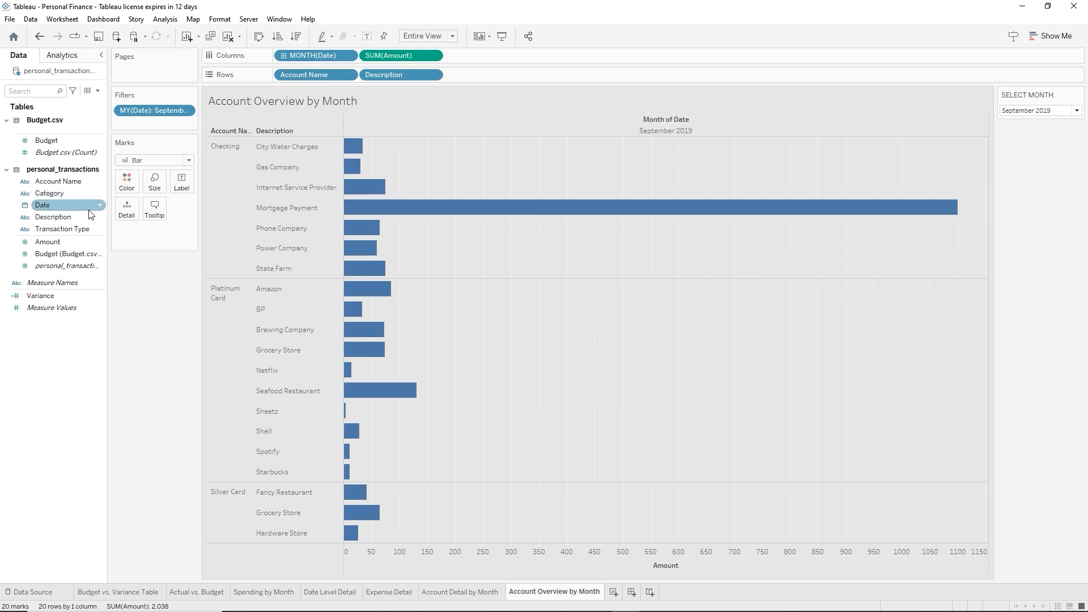
mouse_move(50, 179)
left_mouse_down()
mouse_move(142, 112)
mouse_move(134, 118)
left_mouse_up()
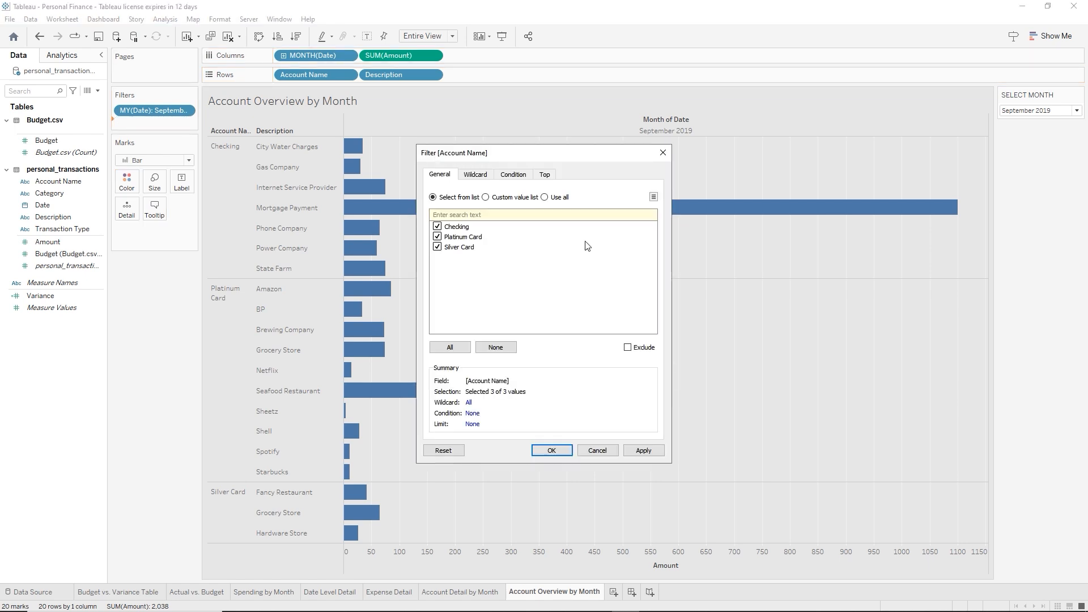
left_click(548, 198)
left_click(645, 453)
left_click(550, 452)
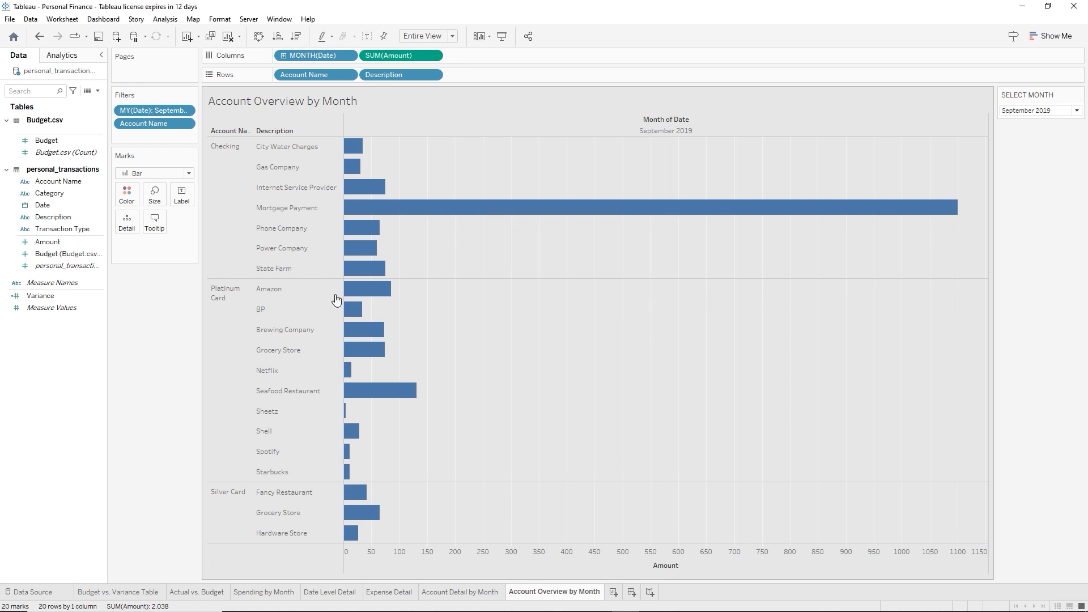
Show the Account Name filter beside the Account Overview by Month chart as a multiple-values dropdown
right_click(150, 123)
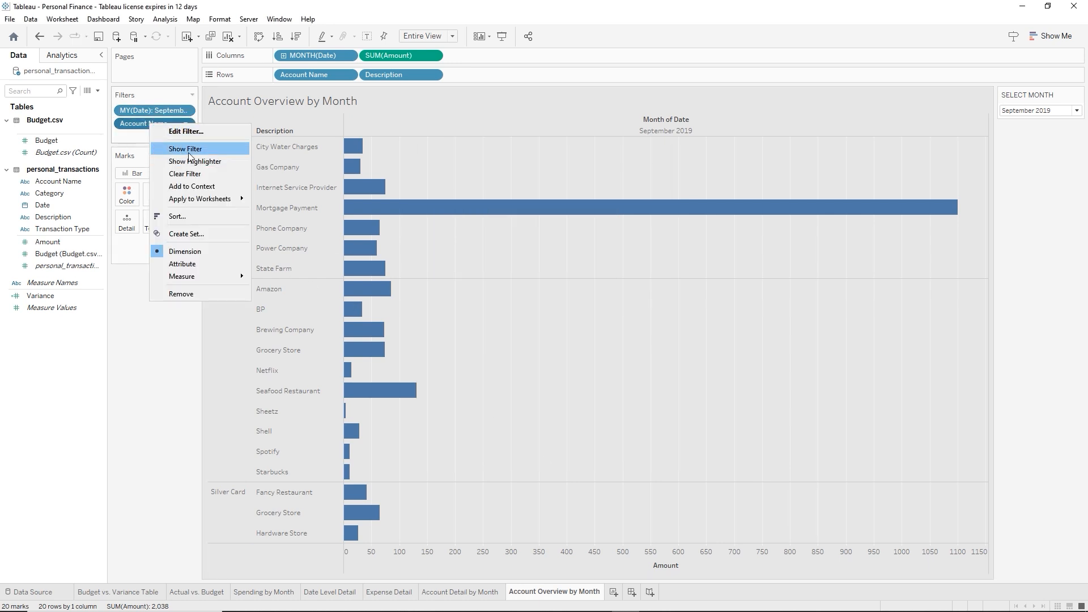
left_click(185, 148)
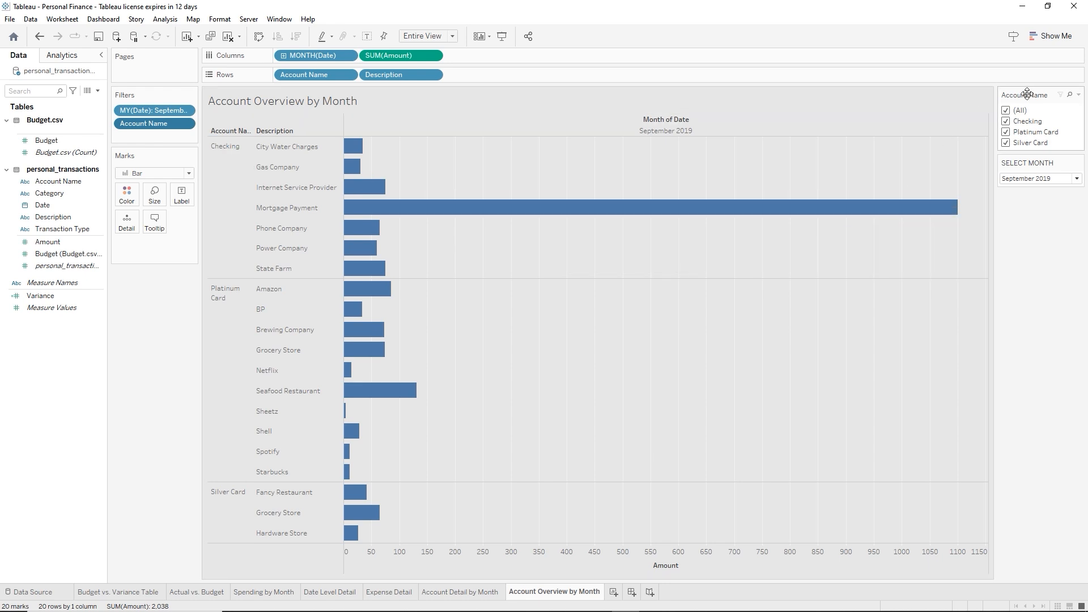
left_click(1079, 94)
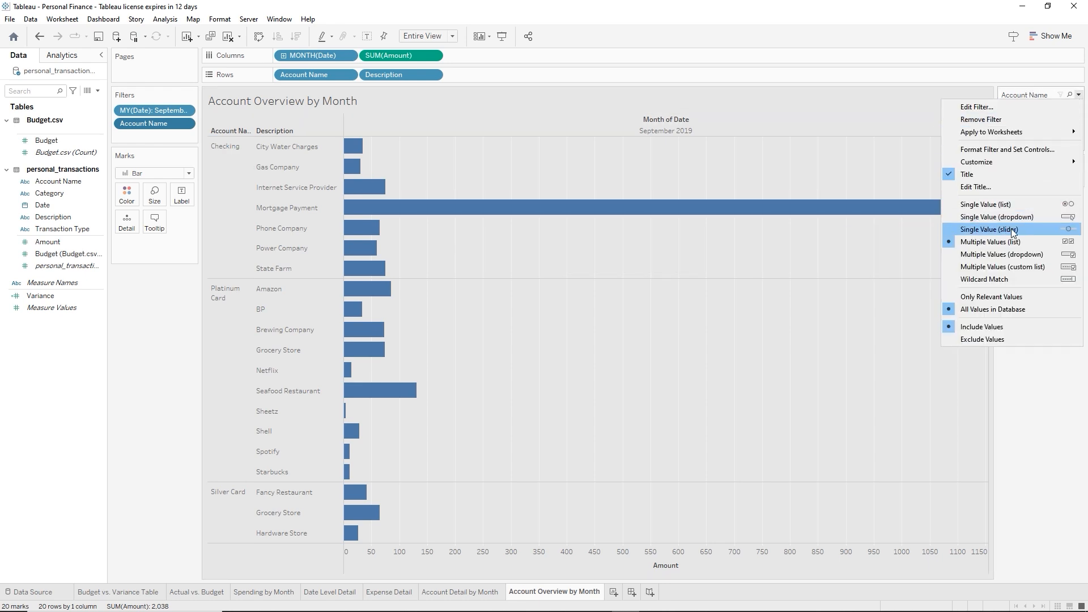
left_click(1012, 255)
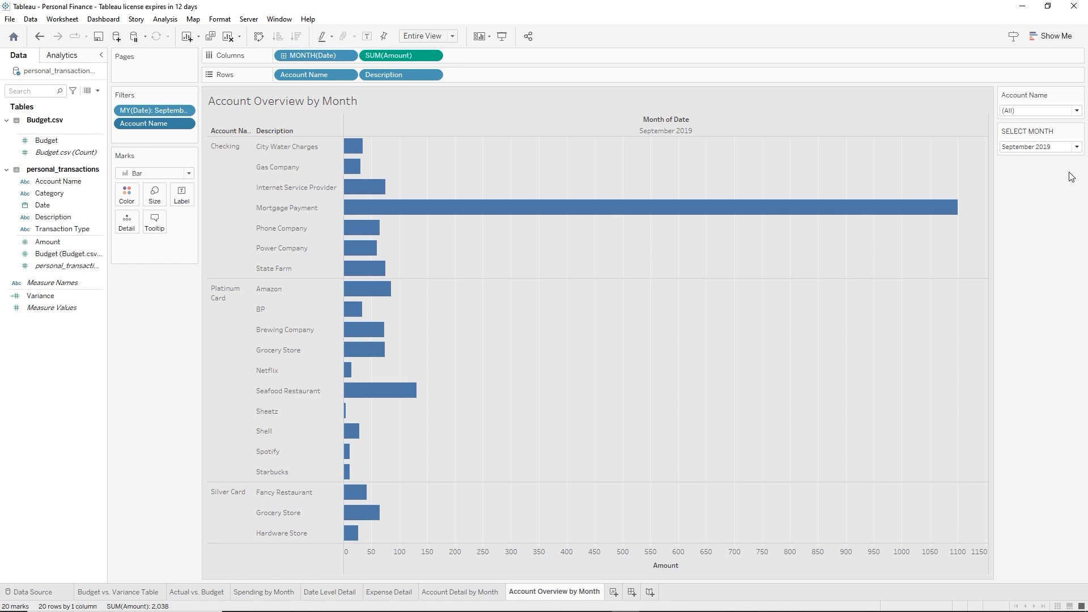
Test the Account Name filter with only Checking and Silver Card, and return it to all accounts
left_click(1077, 111)
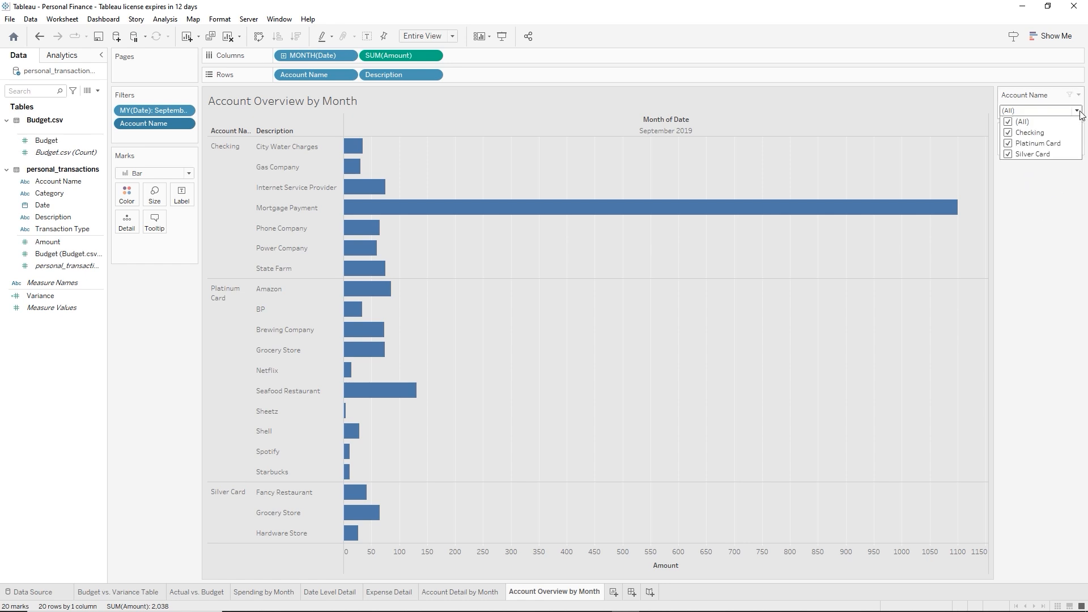
left_click(1010, 123)
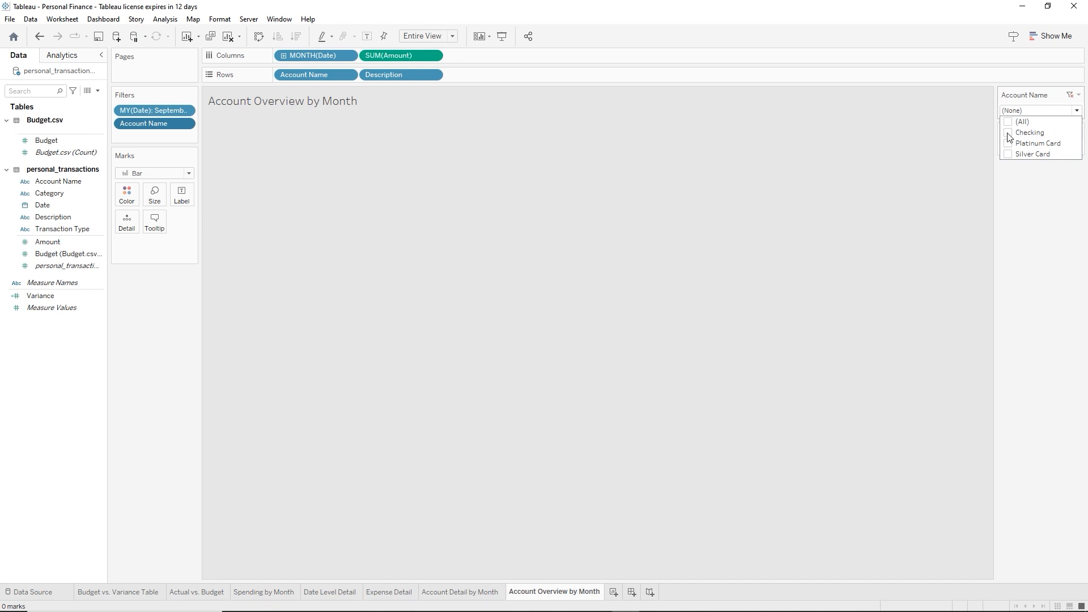
left_click(1009, 133)
left_click(1008, 156)
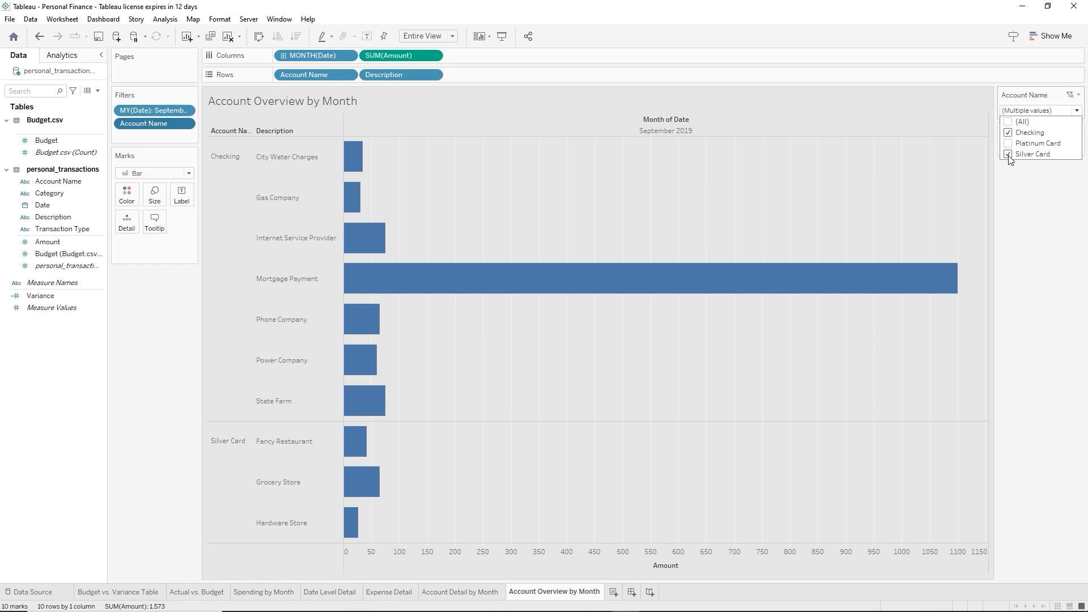
left_click(1010, 122)
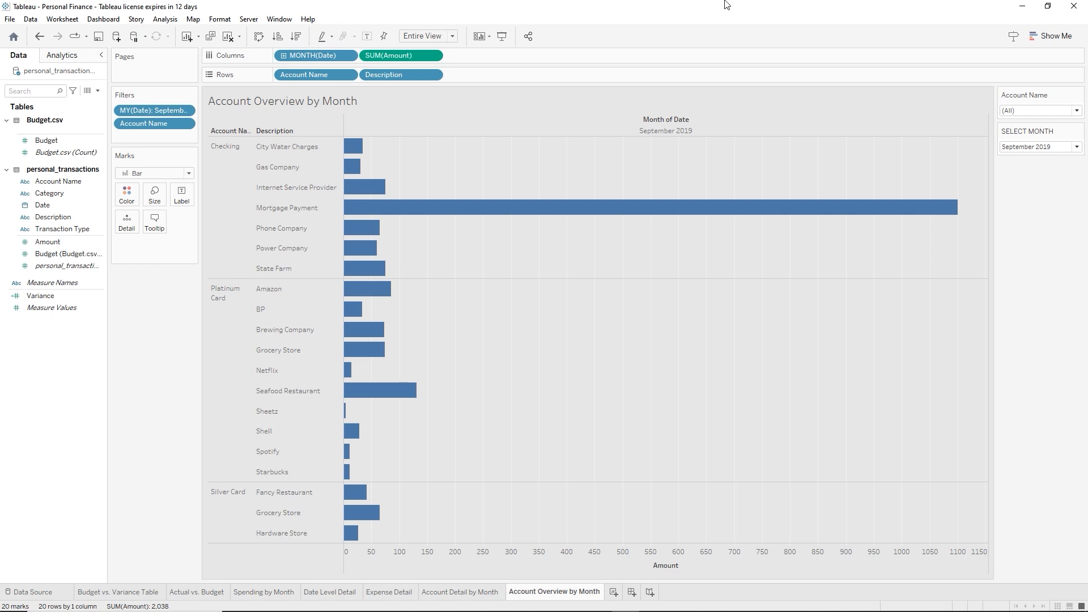
Save the workbook and color the Account Overview by Month bars by Account Name
left_click(98, 38)
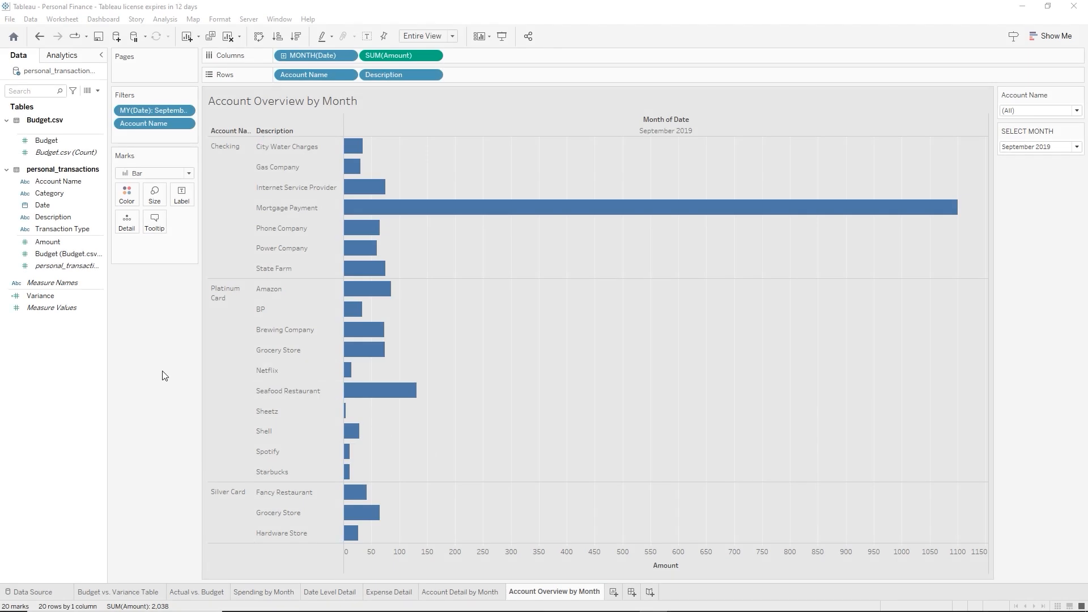
left_click(57, 183)
left_click_drag(52, 186, 126, 204)
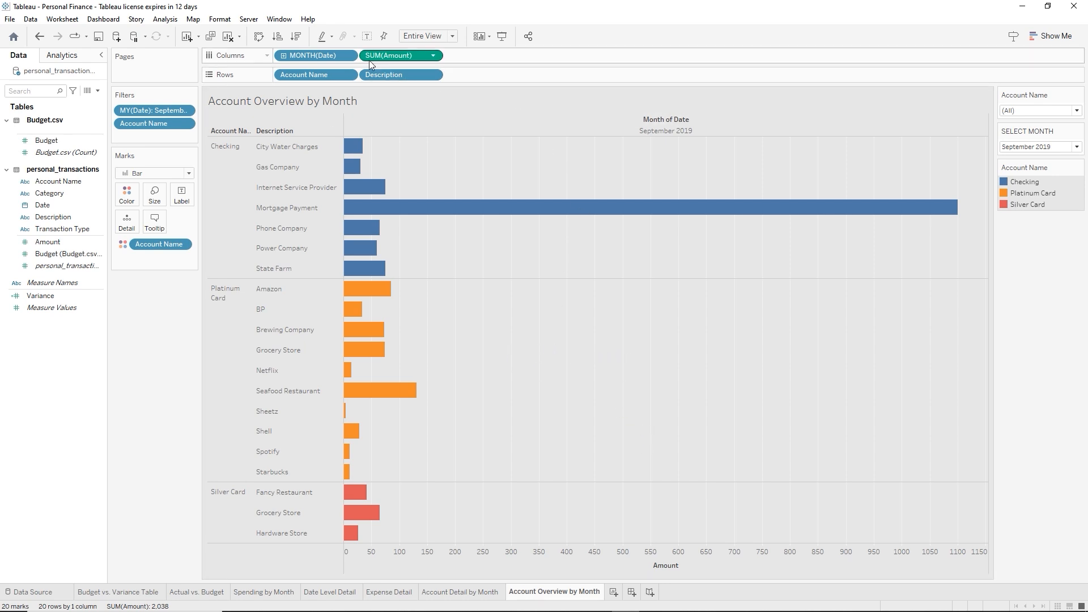
Apply the Classic workbook theme and check it on the Account Detail by Month and Expense Detail sheets
left_click(226, 22)
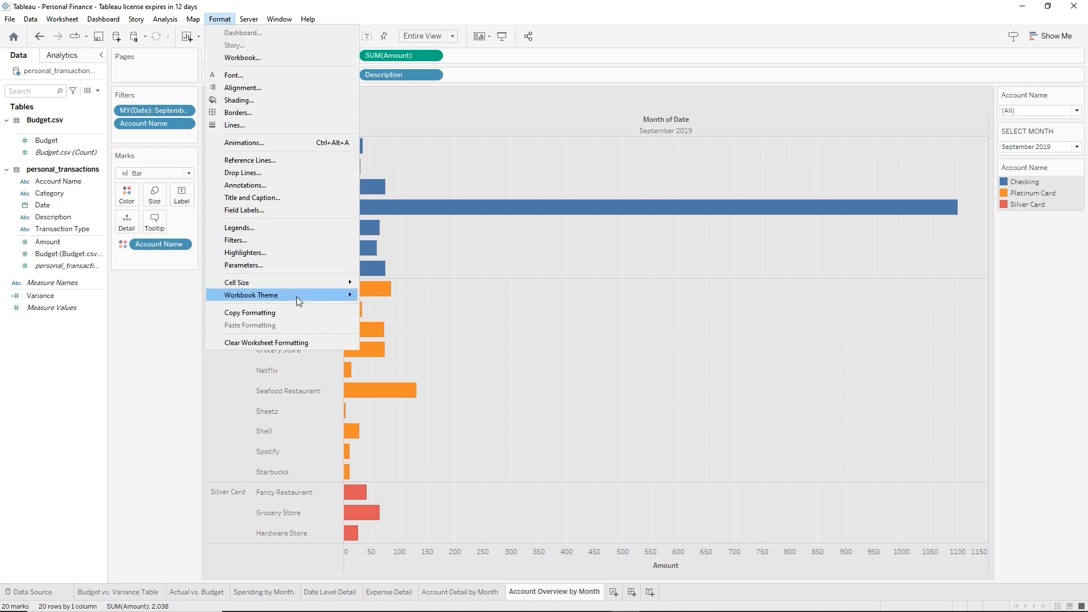
mouse_move(283, 297)
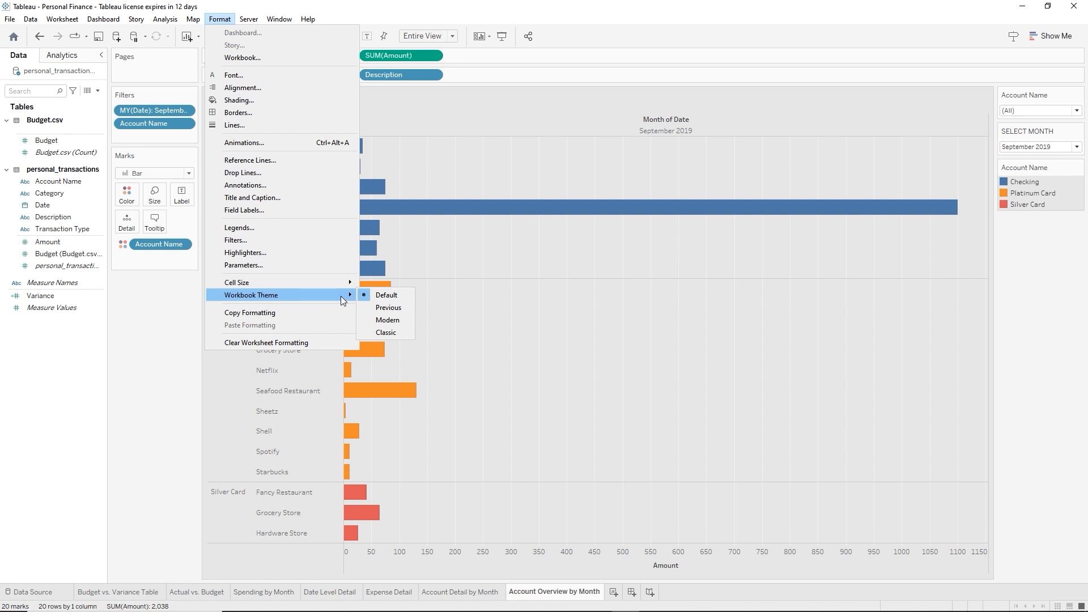
left_click(396, 333)
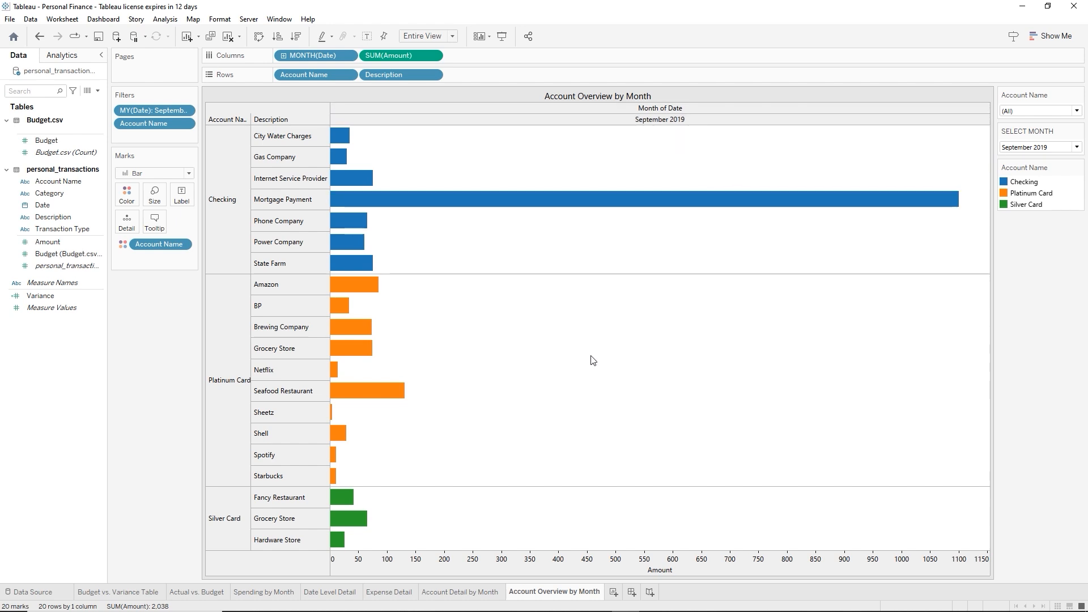
left_click(462, 592)
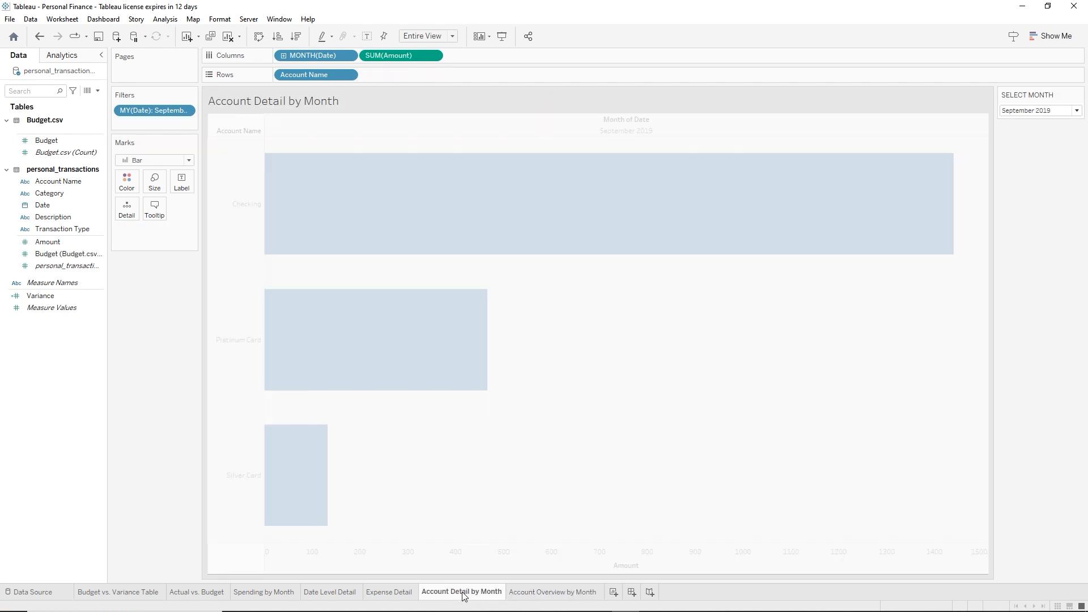
left_click(401, 593)
left_click(524, 594)
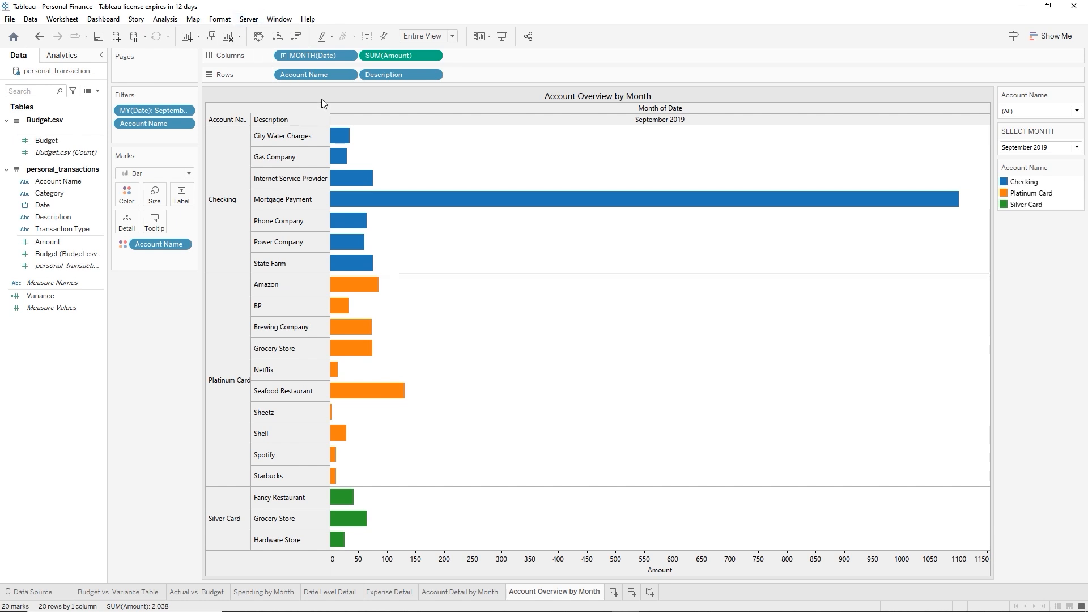
Switch the workbook theme to Modern, review the Expense Detail sheet and return to Account Overview by Month
left_click(220, 19)
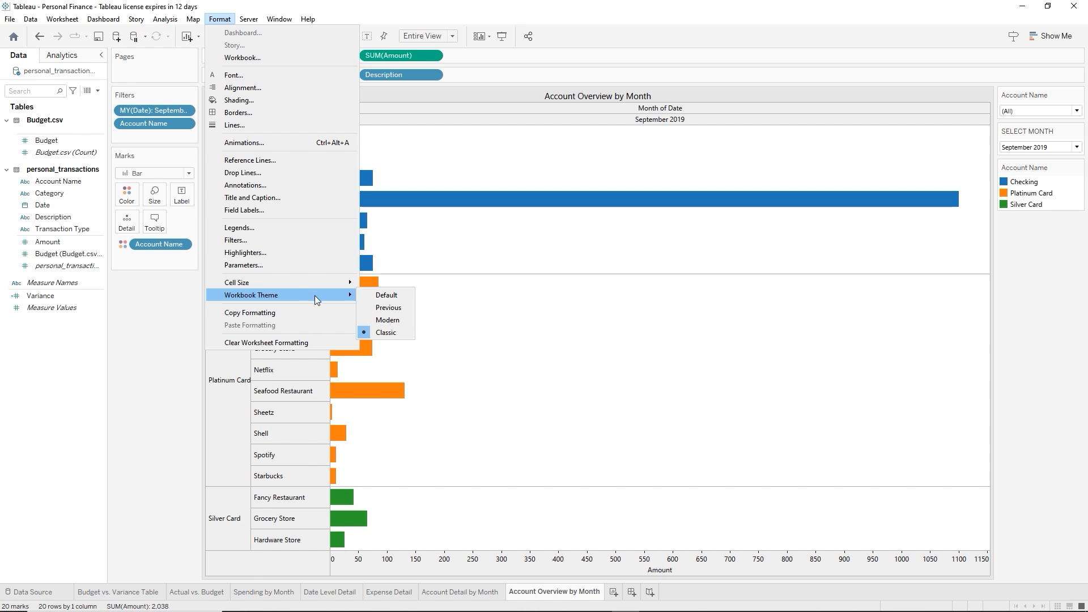
left_click(383, 320)
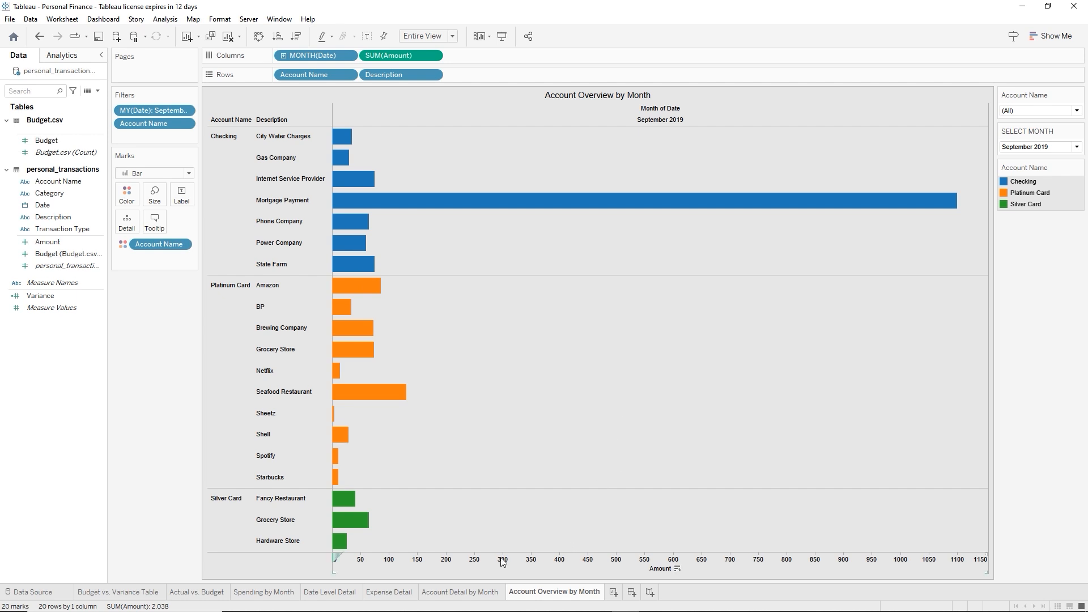
left_click(463, 591)
left_click(374, 592)
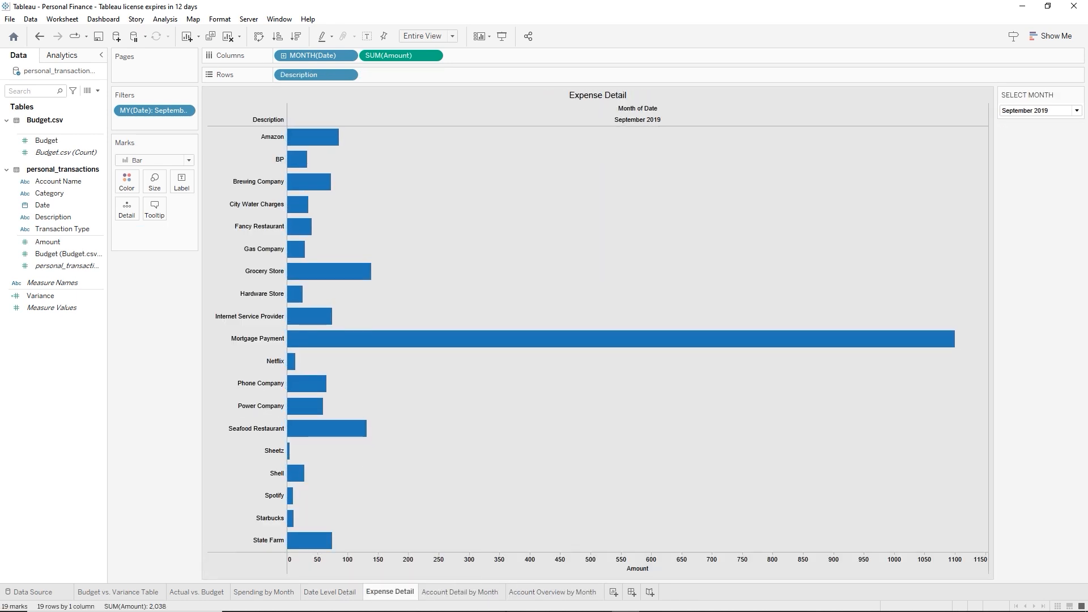
mouse_move(403, 611)
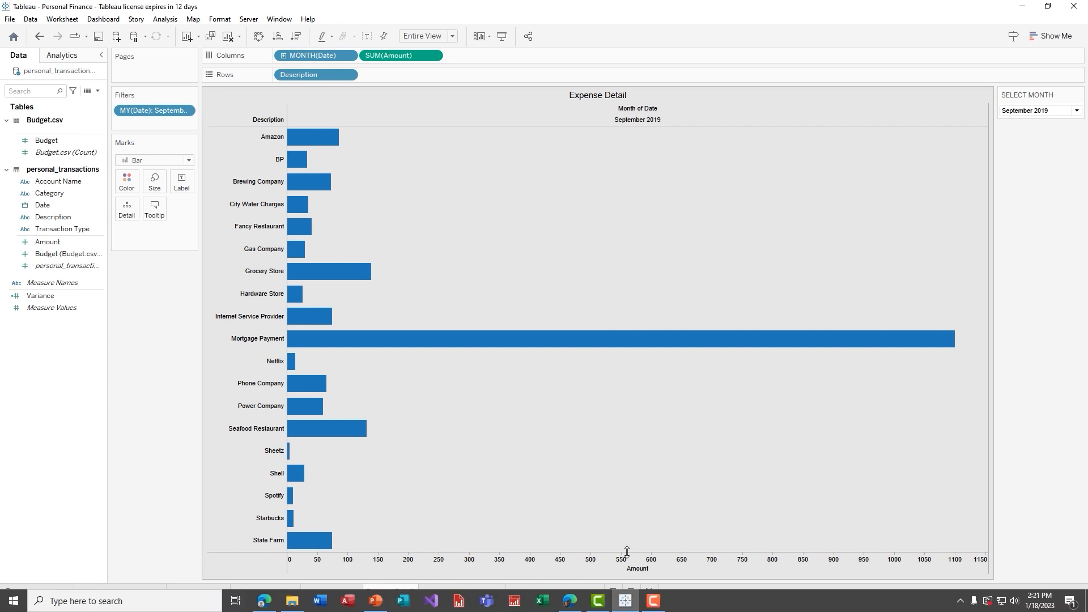
left_click(587, 593)
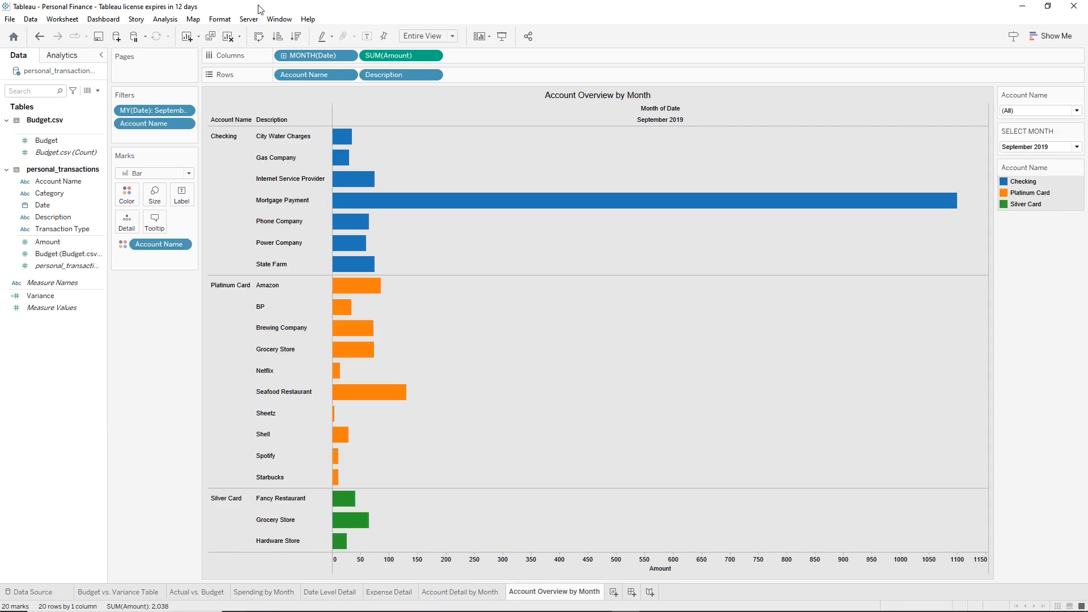
Try the Previous workbook theme on the Account Overview by Month sheet
left_click(222, 19)
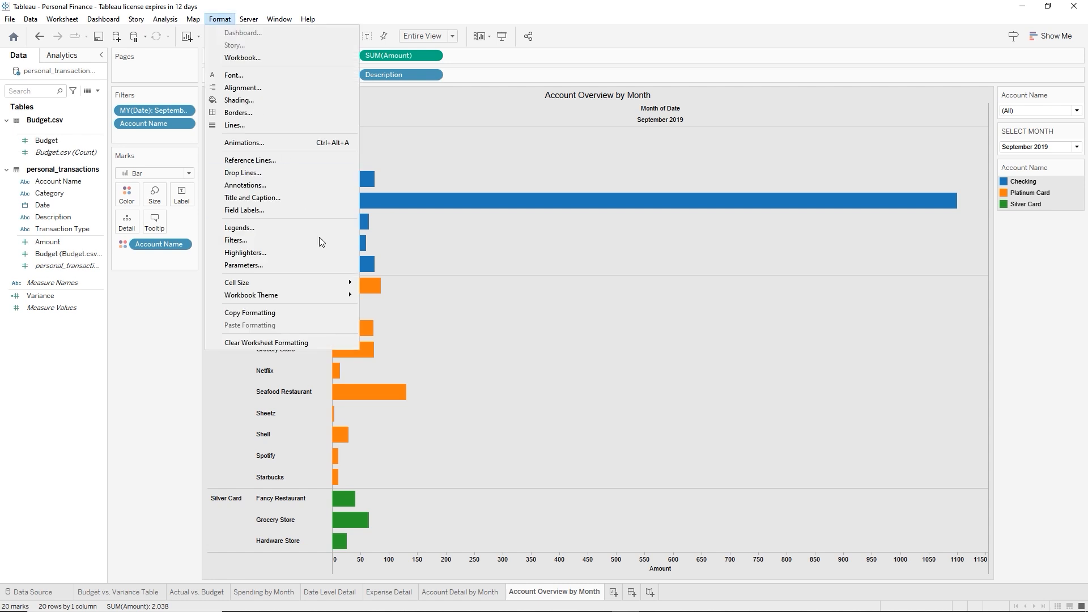
mouse_move(322, 294)
left_click(389, 308)
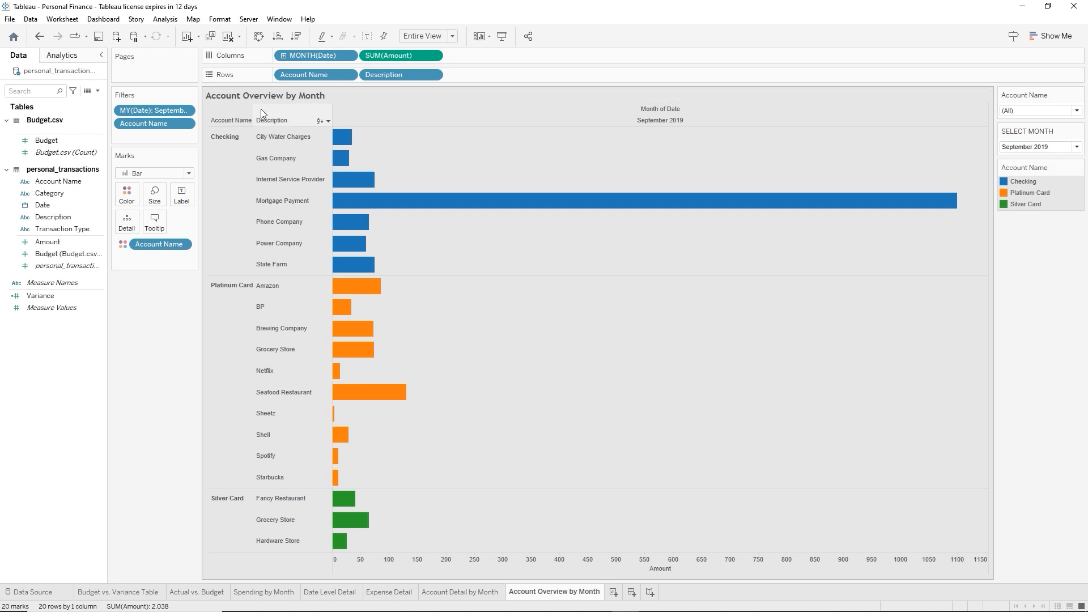
Set the workbook theme to Modern and save the workbook
left_click(226, 20)
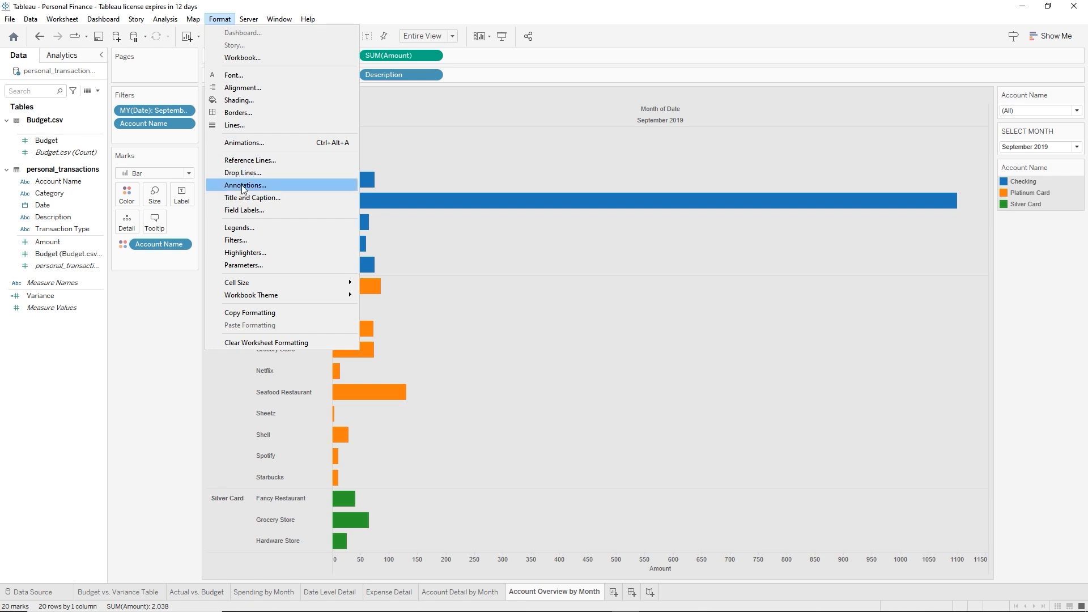
mouse_move(304, 295)
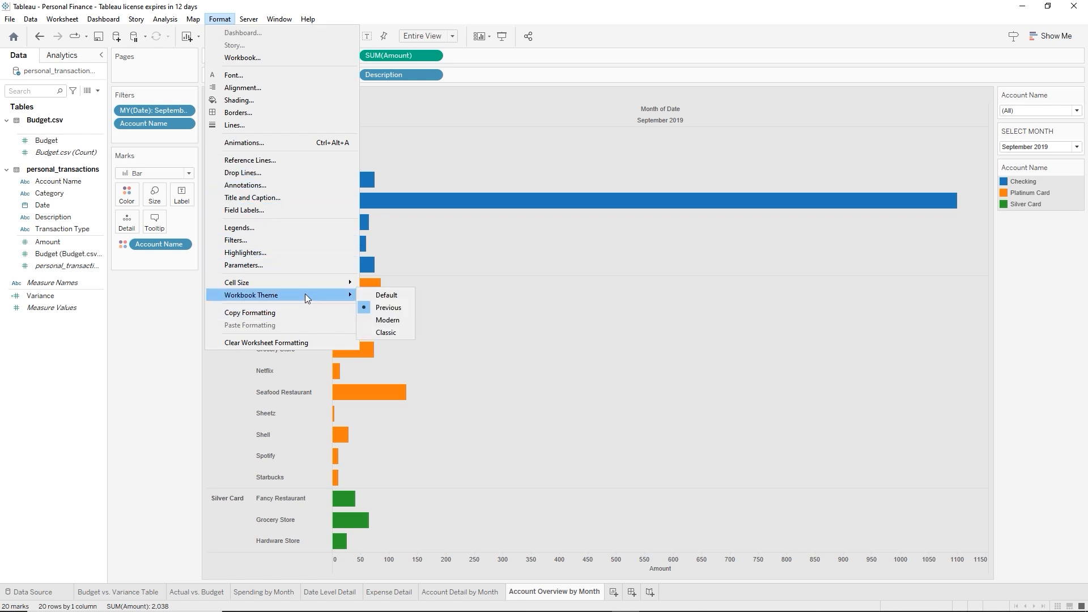
left_click(392, 321)
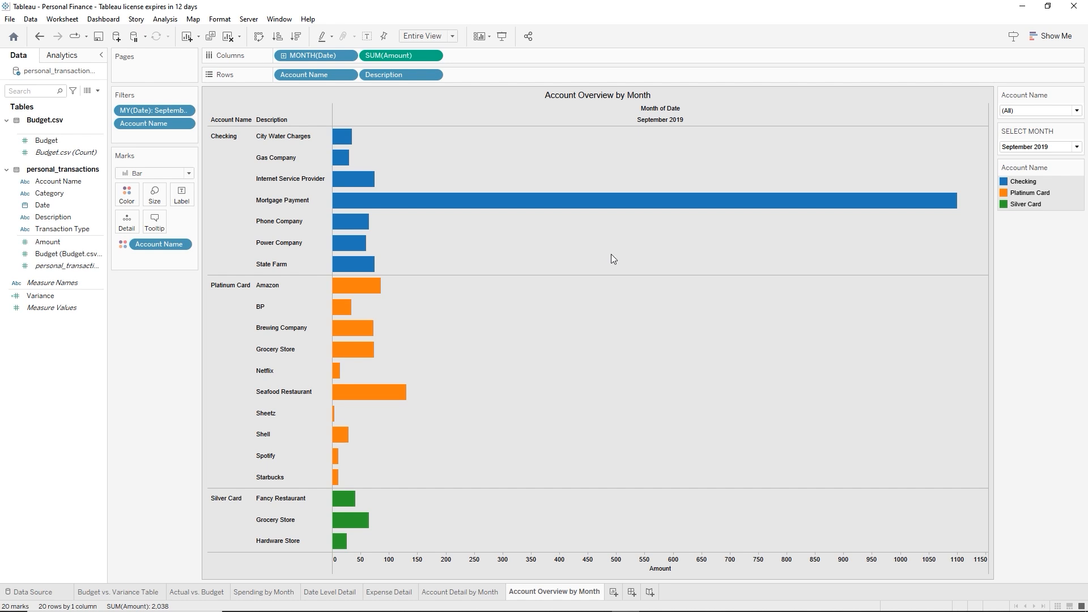
left_click(100, 41)
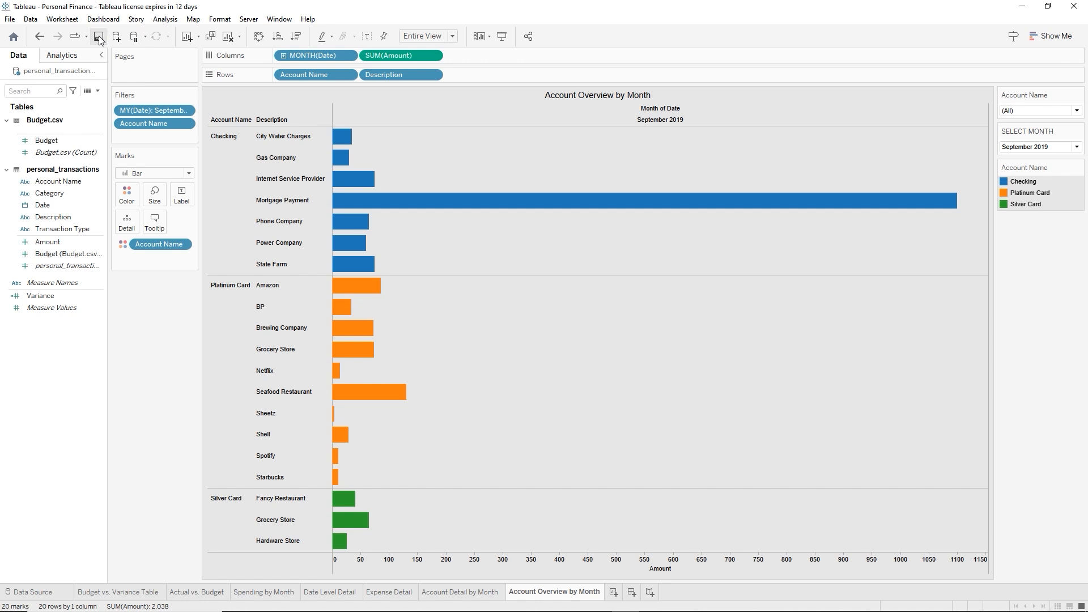
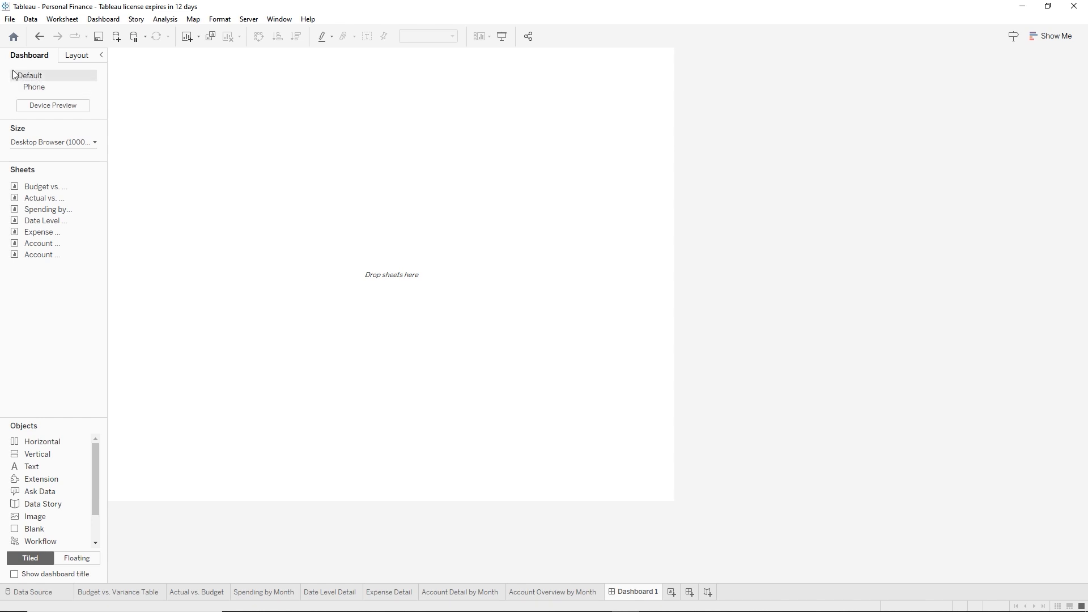
Set the new dashboard to a fixed custom size of 1500 px wide by 1080 px high
mouse_move(40, 90)
left_click(96, 143)
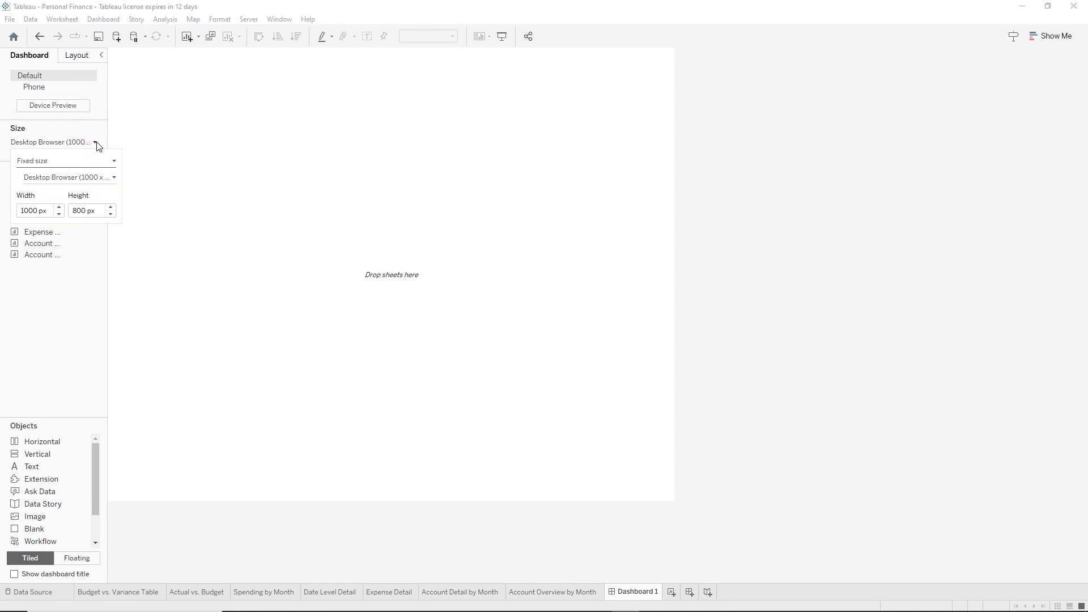
double_click(30, 211)
type("1500")
key("Tab")
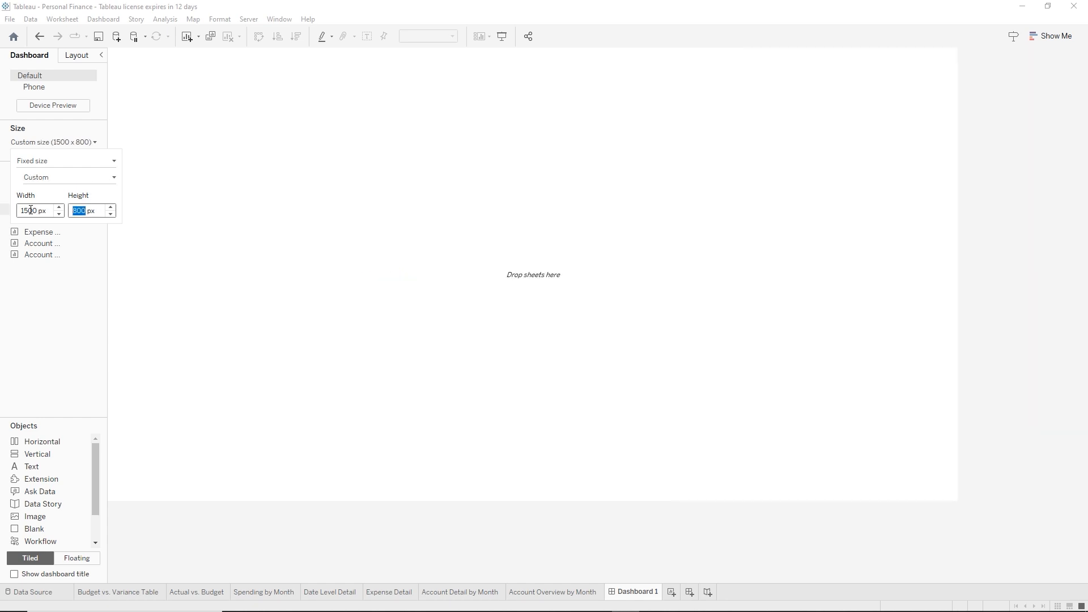
type("1080")
key("Return")
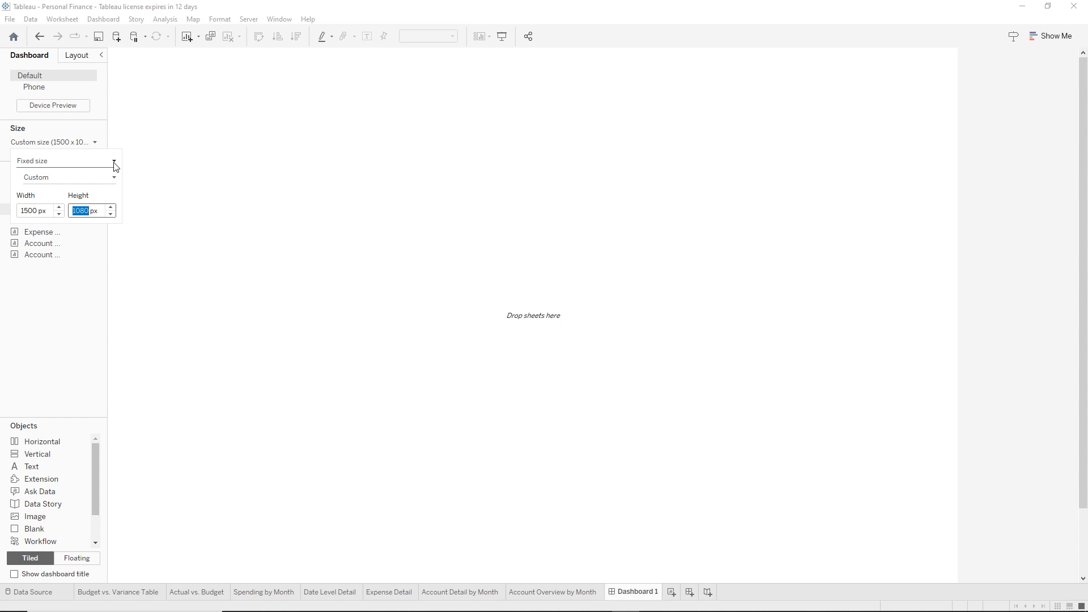
left_click(97, 145)
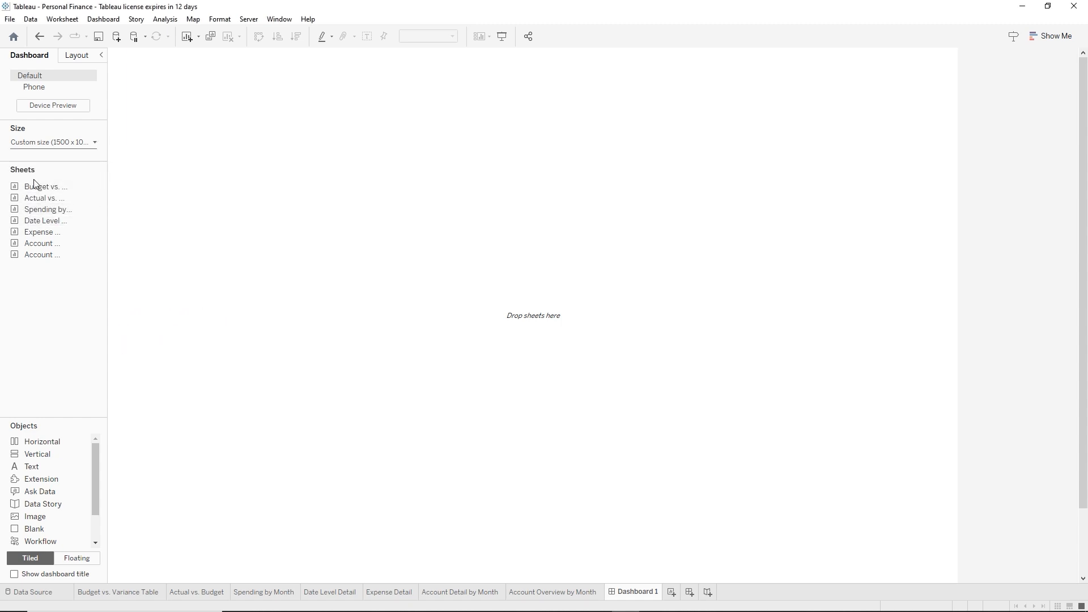
Add the Actual vs. Budget sheet to the empty dashboard as a tiled view filling the canvas
mouse_move(32, 260)
mouse_move(39, 187)
mouse_move(104, 210)
scroll(94, 512, "down", 3)
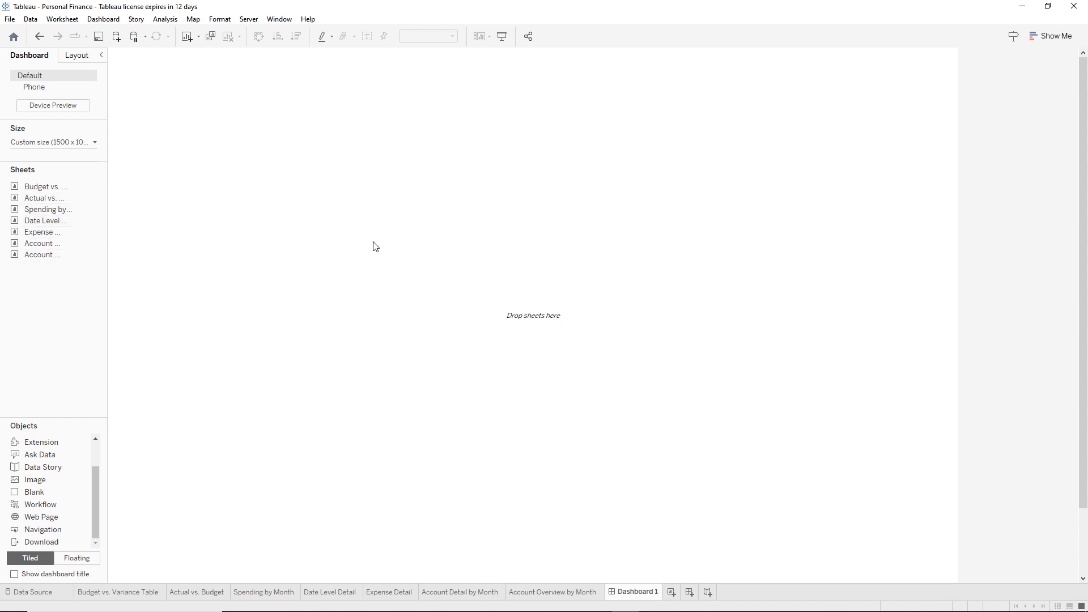
mouse_move(83, 197)
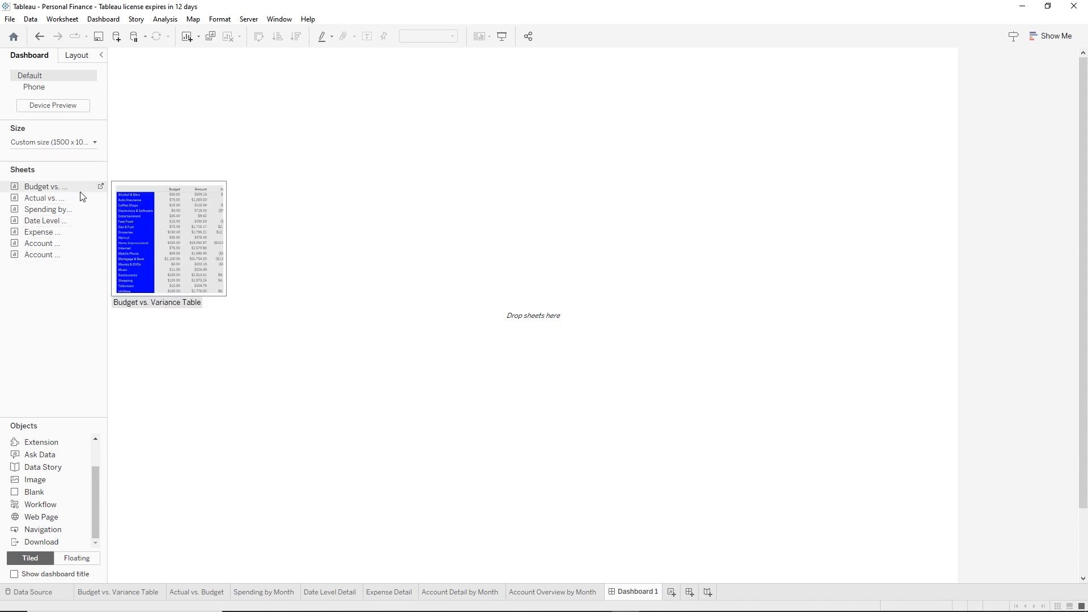
mouse_move(38, 197)
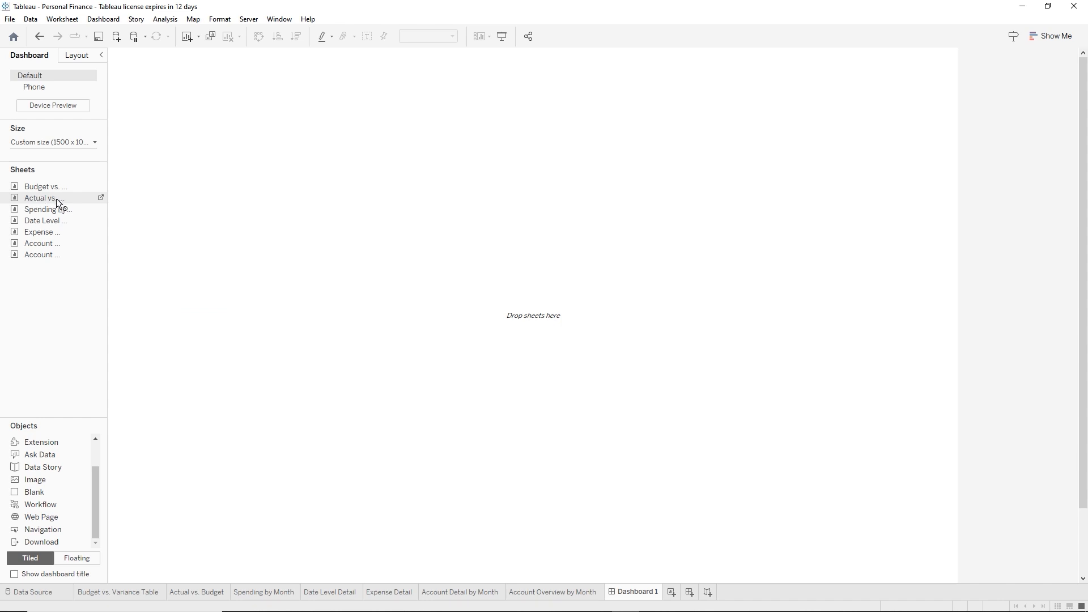
left_click_drag(56, 199, 125, 205)
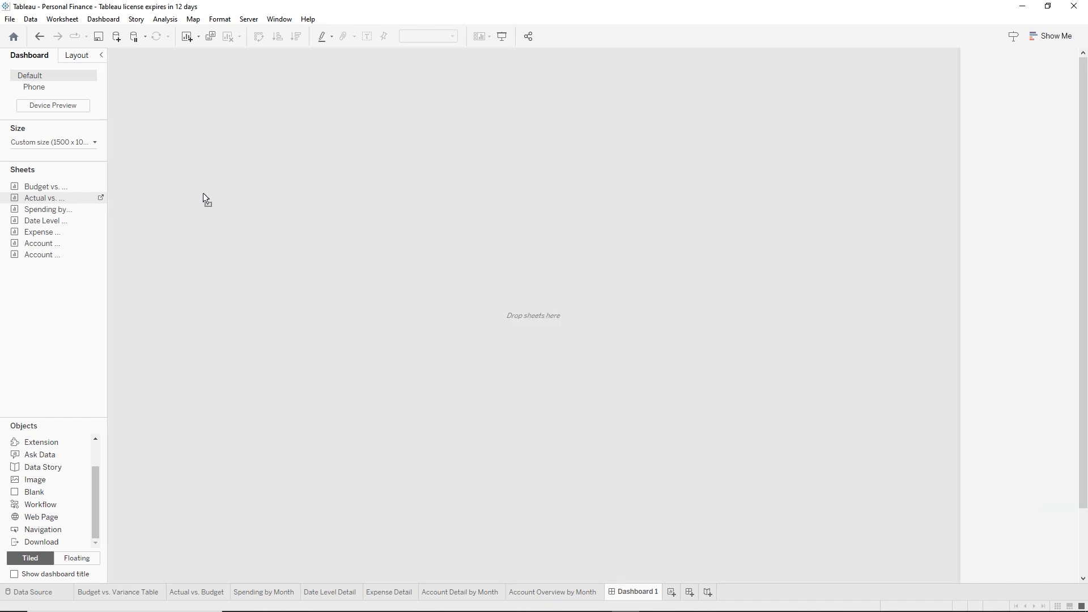
left_click_drag(203, 194, 203, 194)
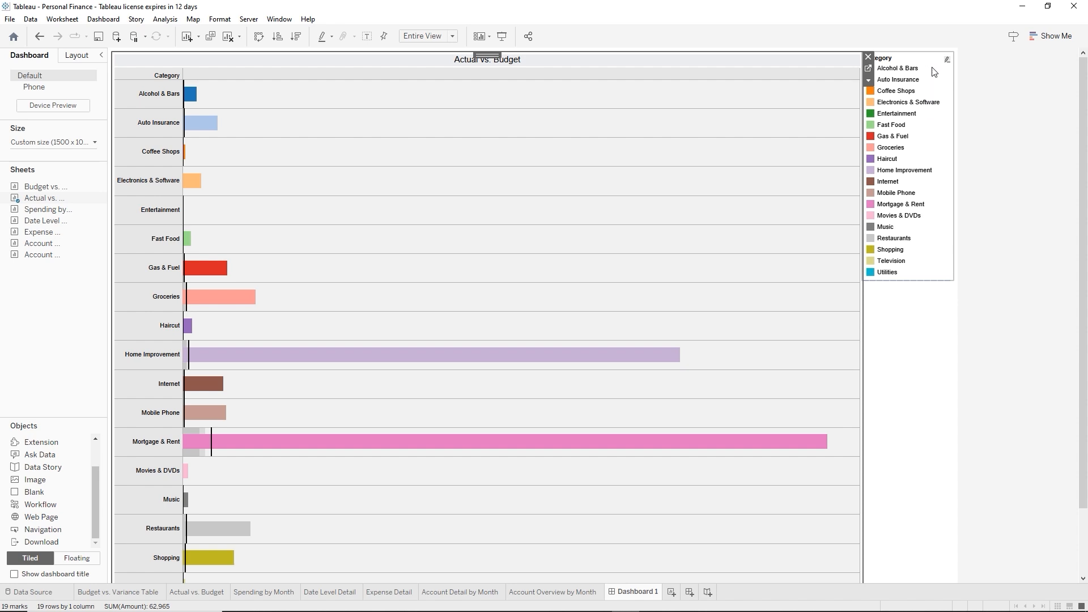
Try out the tiled drop zones and place the Budget vs. Variance Table to the right of the Actual vs. Budget chart
mouse_move(53, 193)
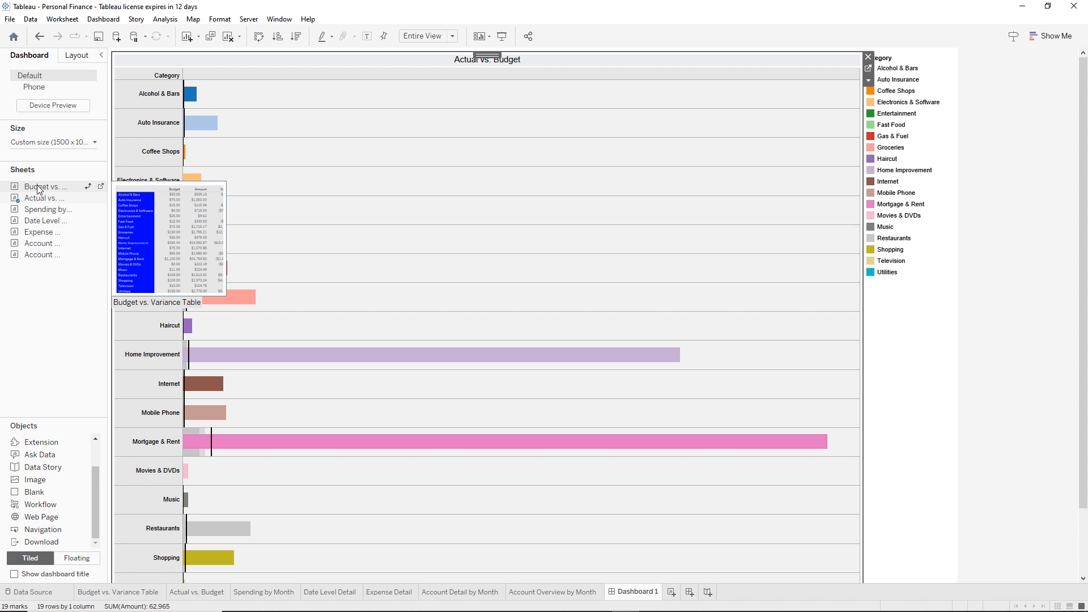
left_click_drag(39, 189, 333, 238)
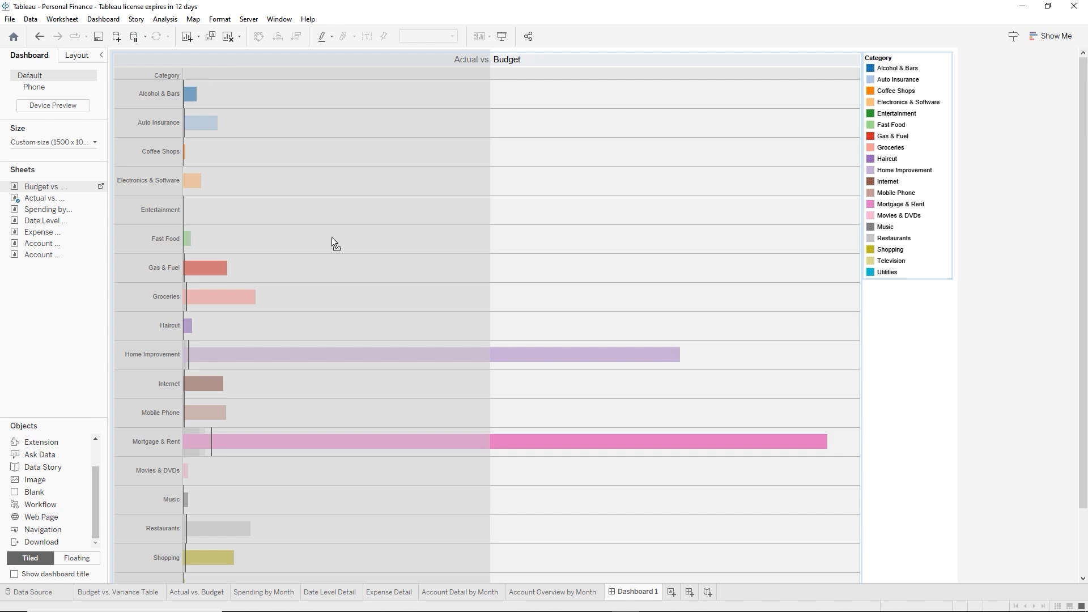
left_click_drag(331, 237, 386, 249)
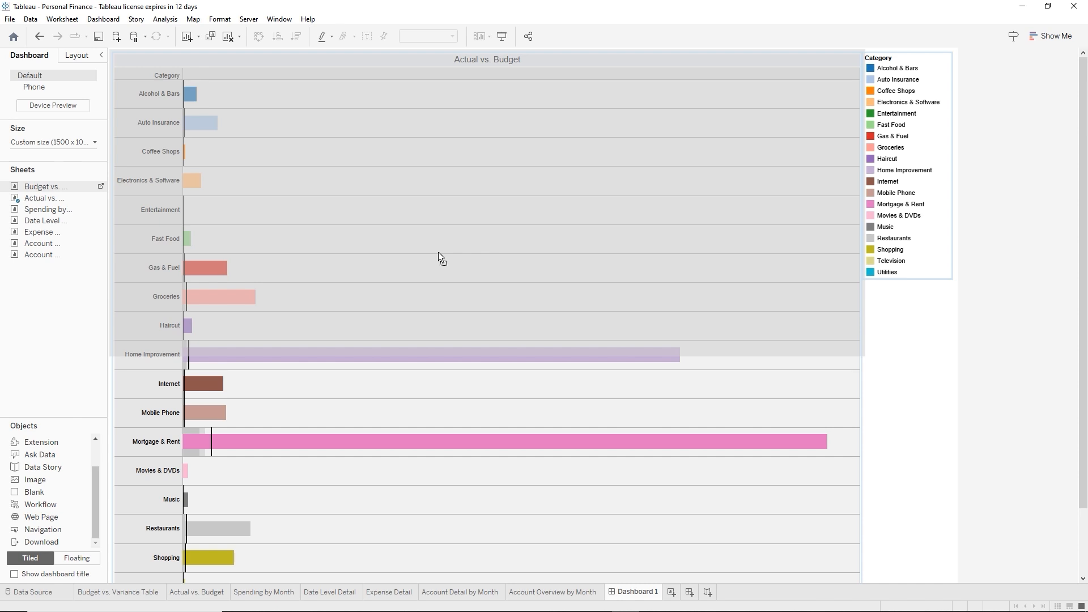
left_click_drag(499, 269, 611, 339)
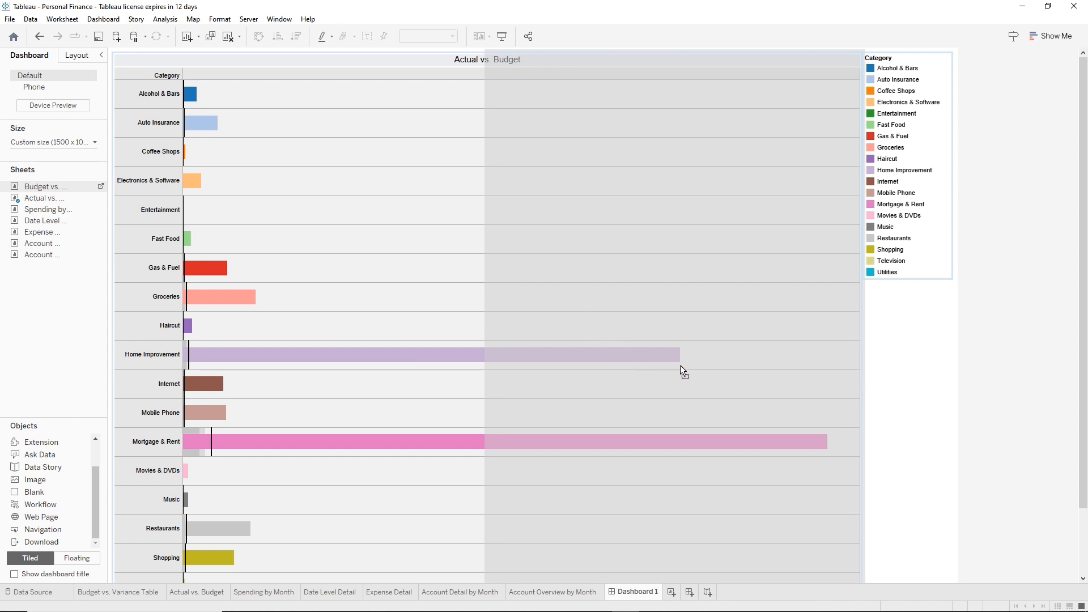
left_click_drag(682, 394, 664, 564)
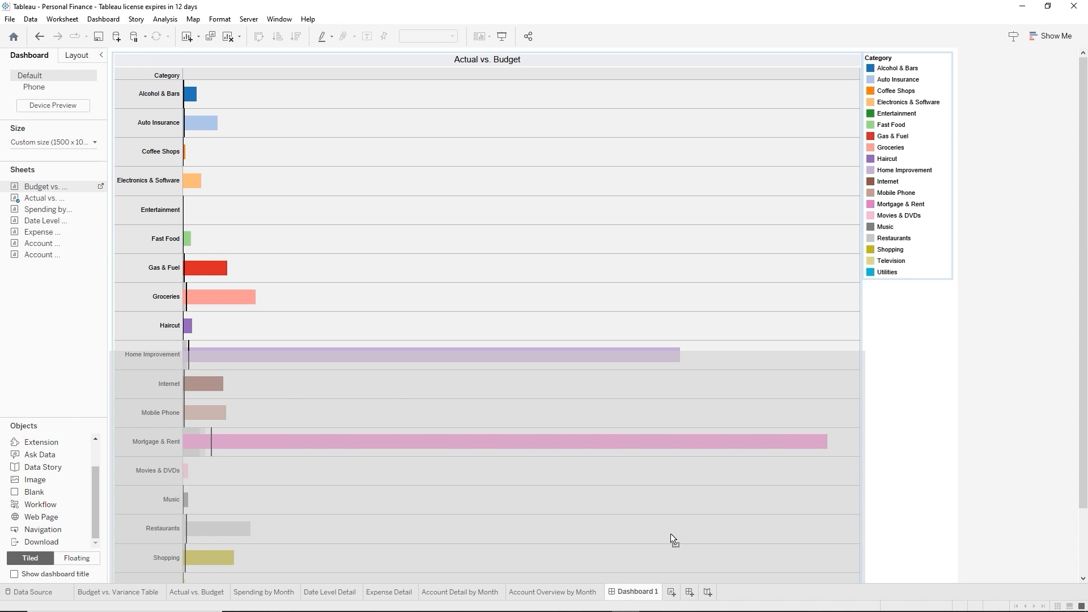
left_click_drag(671, 533, 696, 474)
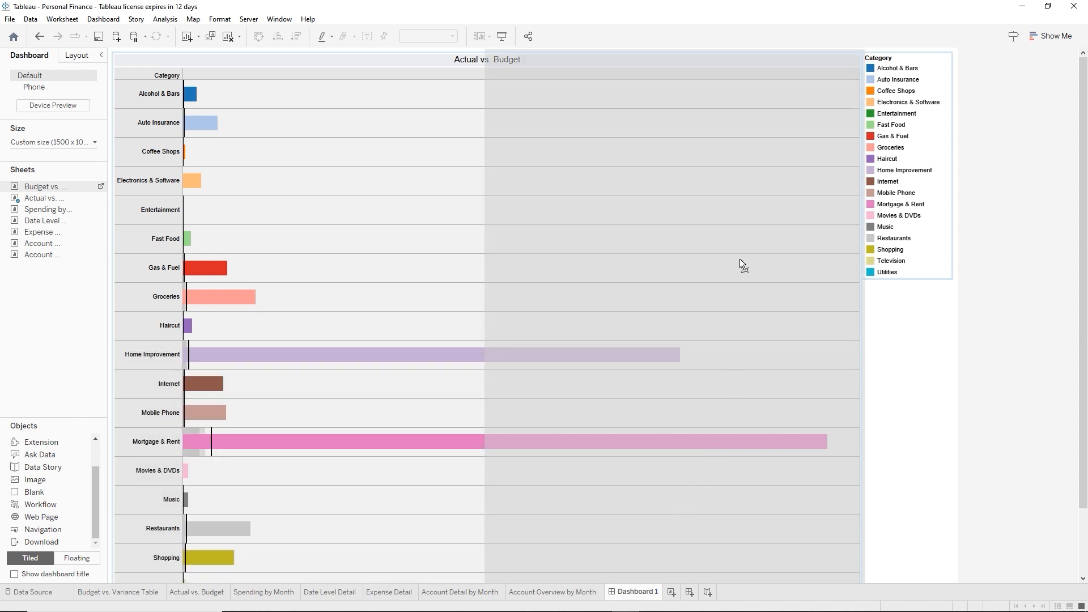
left_click_drag(741, 207, 740, 206)
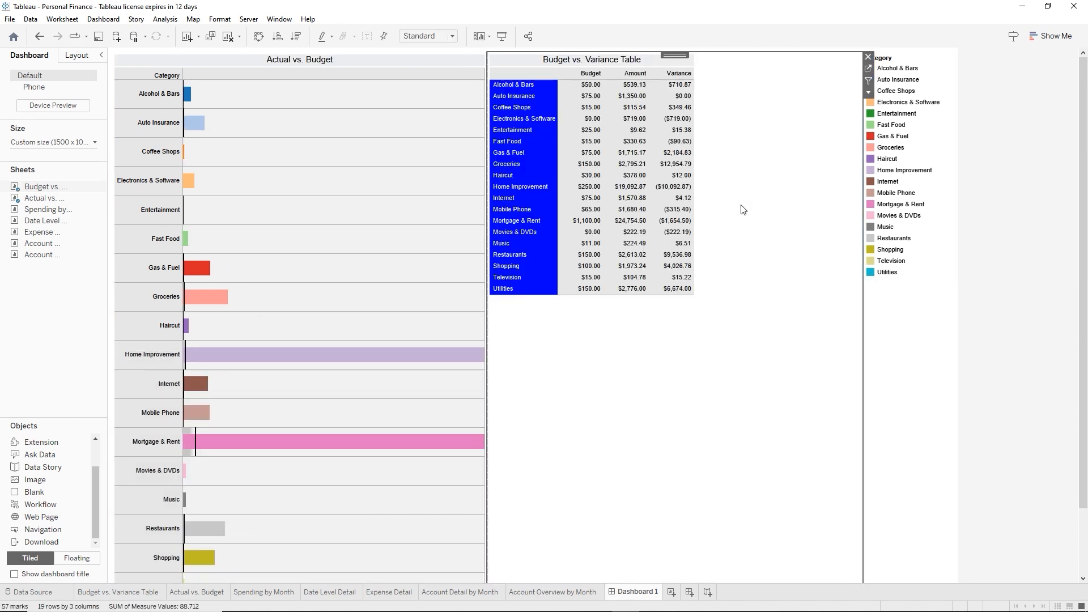
mouse_move(691, 233)
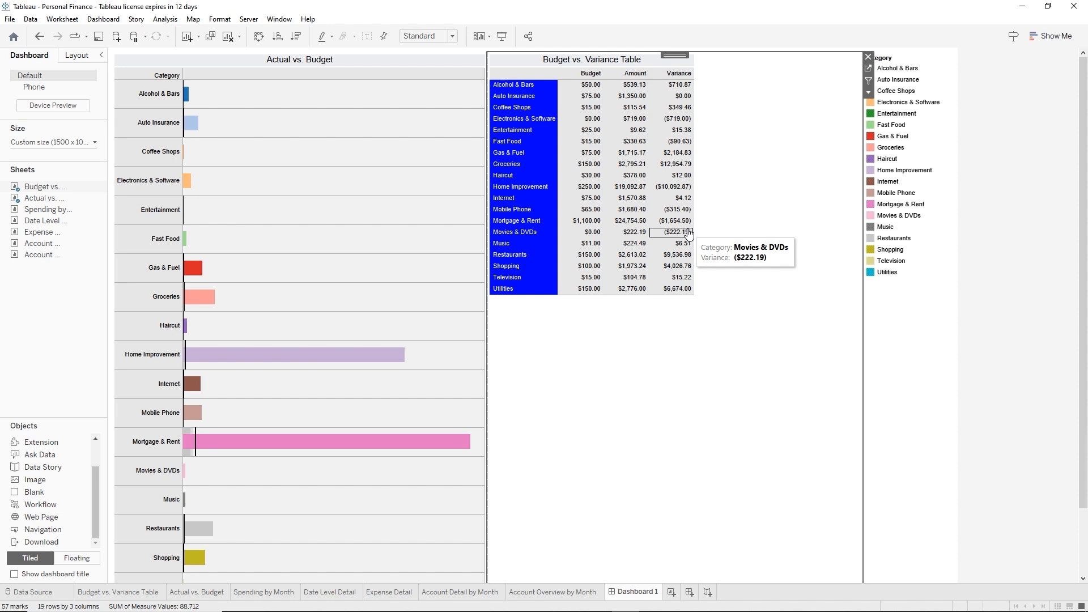
Remove the Budget vs. Variance Table and the Actual vs. Budget chart from the dashboard
left_click(869, 57)
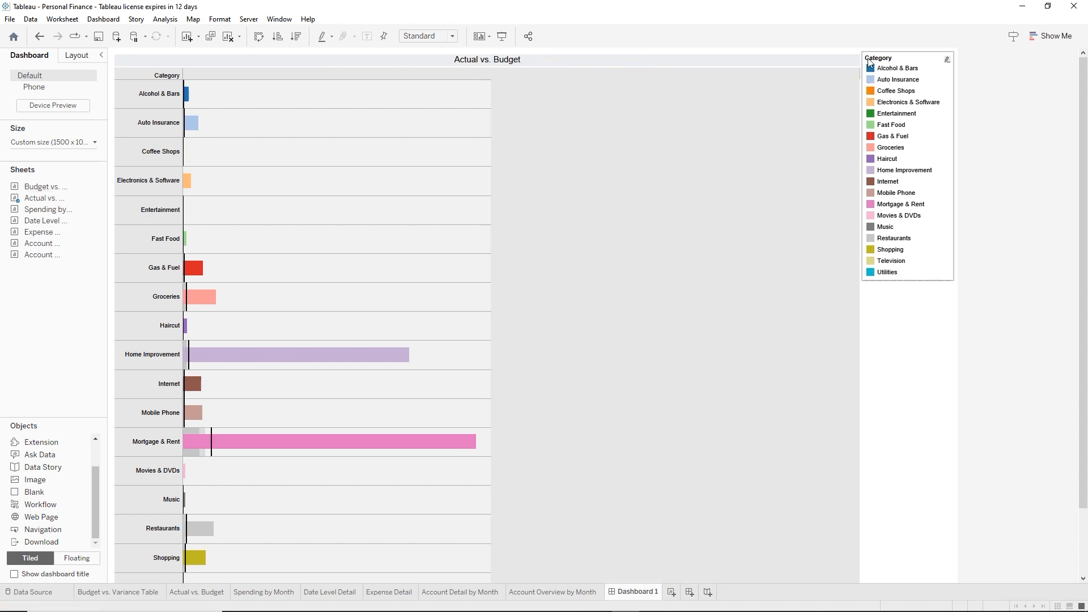
left_click(621, 56)
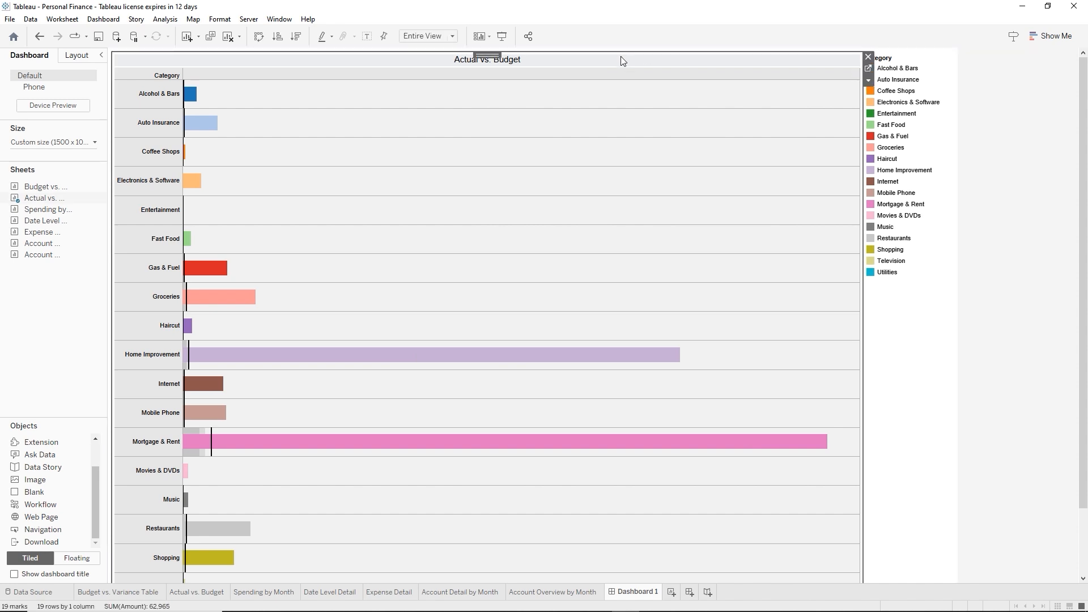
left_click(869, 57)
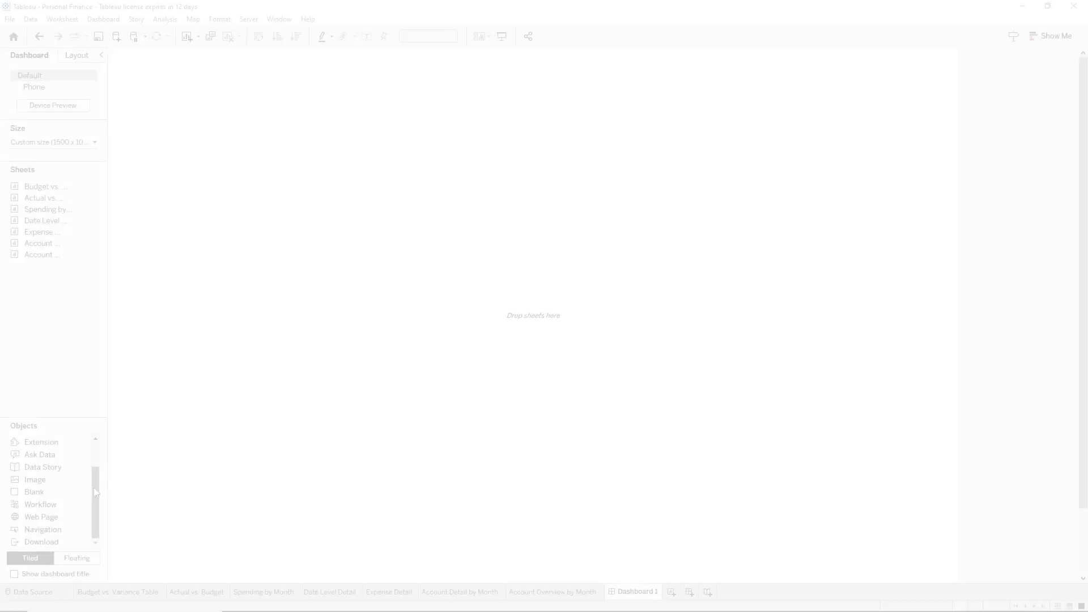
Add a tiled horizontal container filling the empty dashboard and look over its container options
left_click_drag(97, 481, 105, 443)
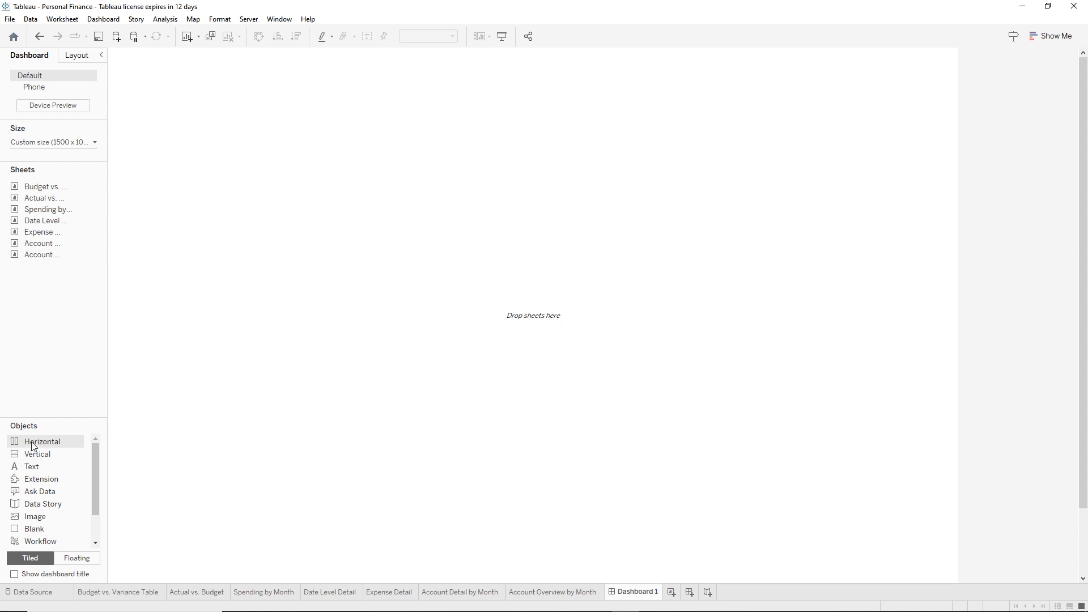
left_click_drag(32, 446, 417, 370)
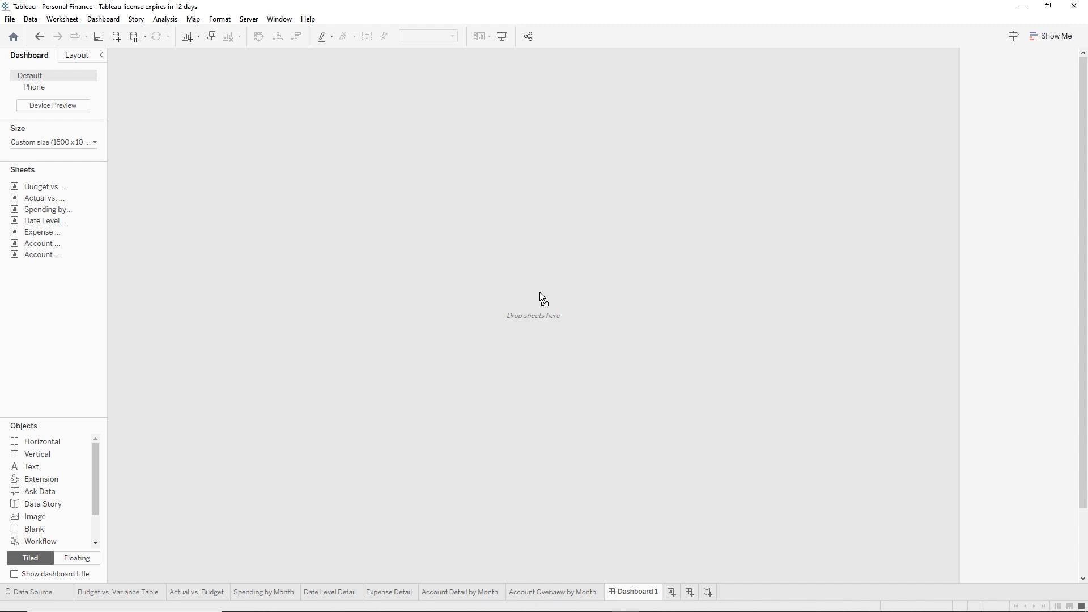
left_click_drag(539, 292, 540, 291)
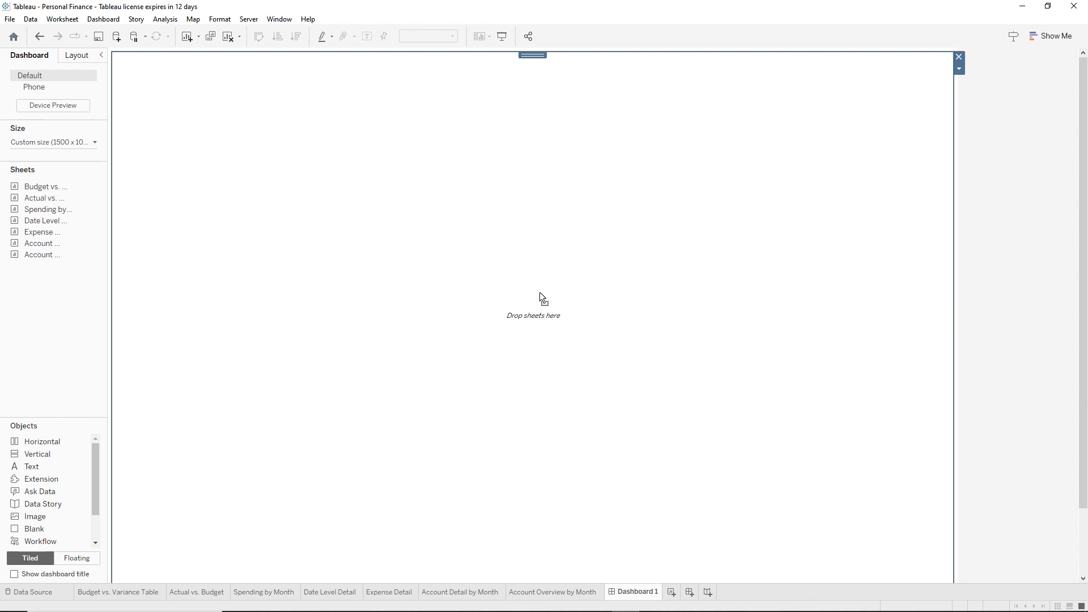
left_click(958, 70)
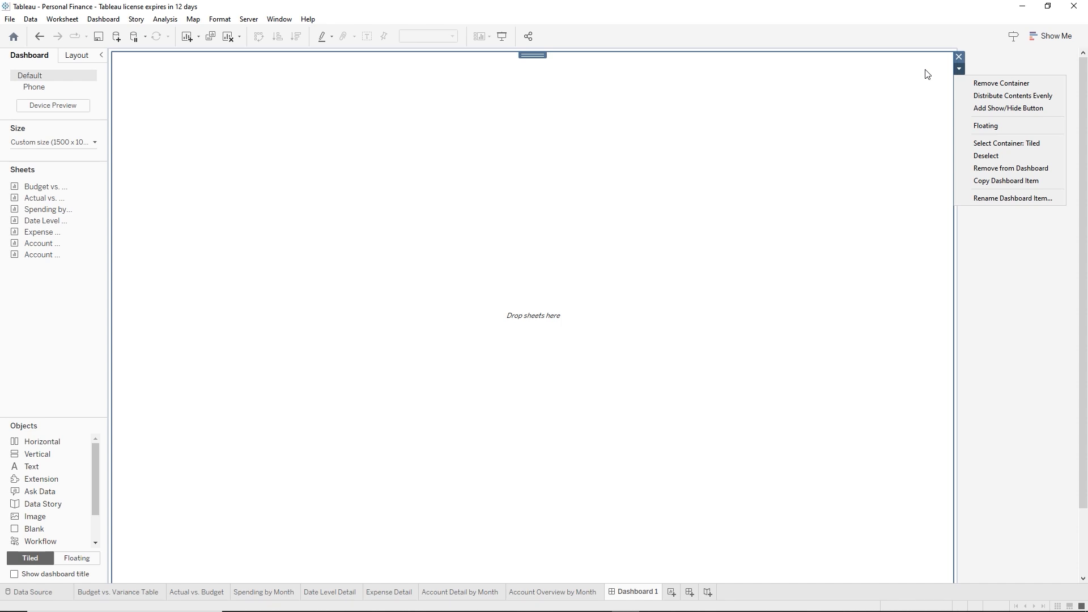
left_click(1014, 244)
left_click(584, 140)
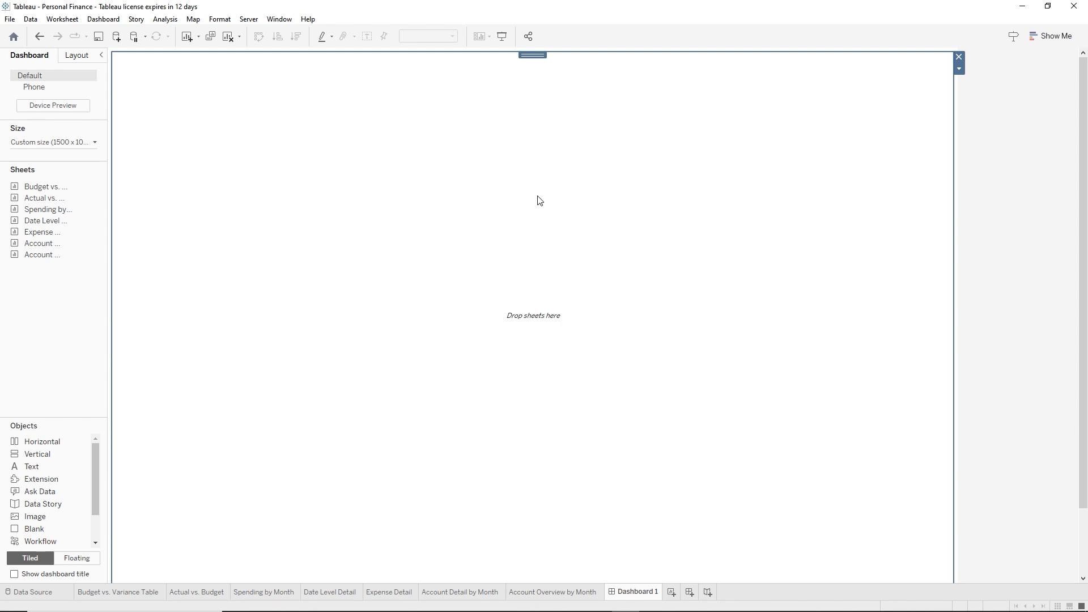
Try placing the Actual vs. Budget sheet inside the horizontal container and remove it from the dashboard
mouse_move(34, 202)
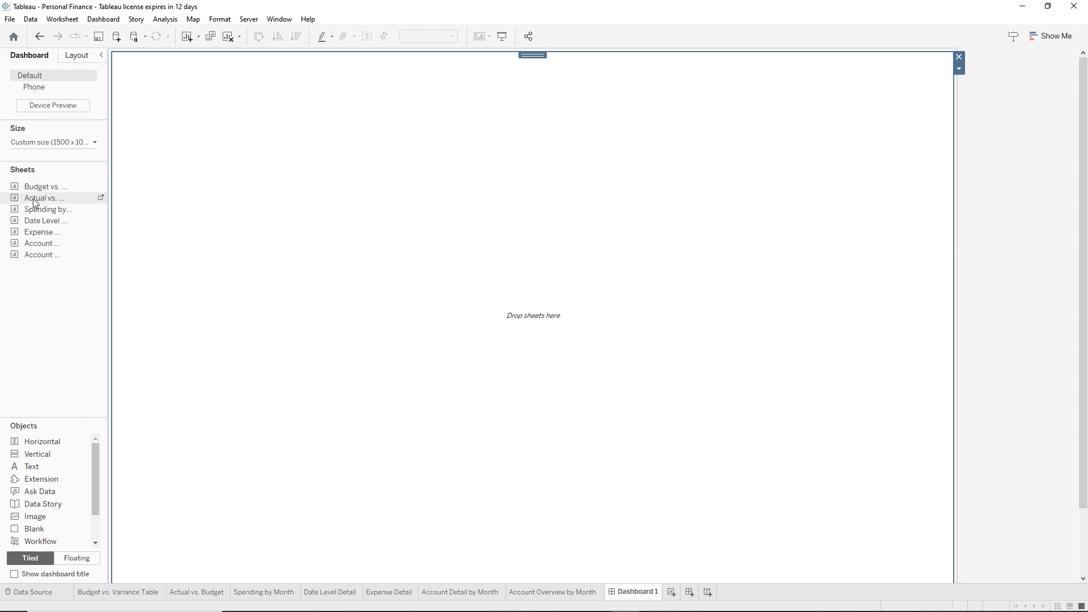
left_click_drag(35, 203, 117, 206)
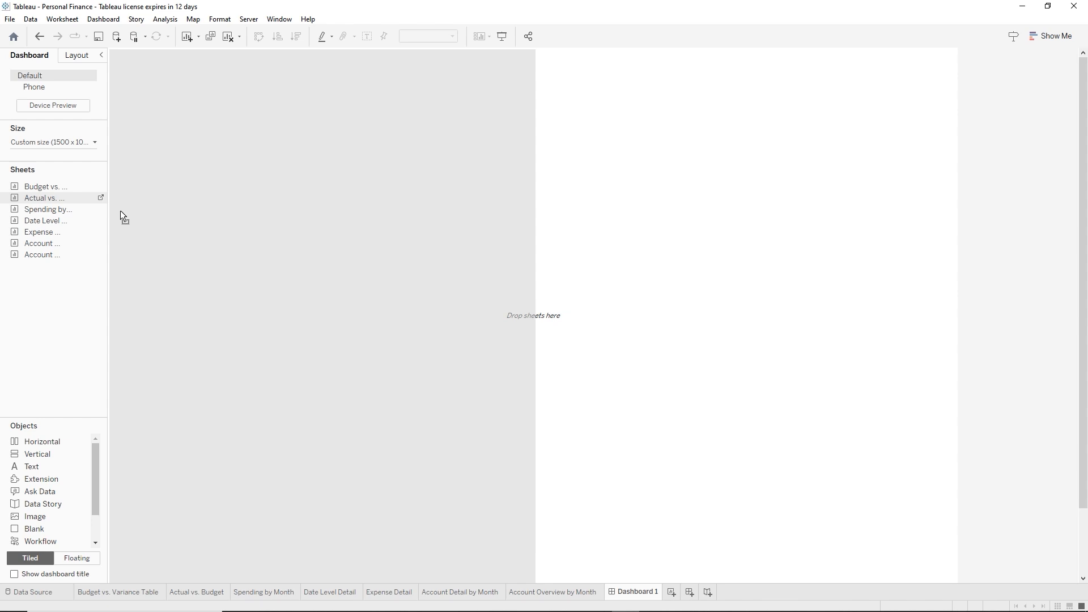
left_click_drag(120, 211, 290, 242)
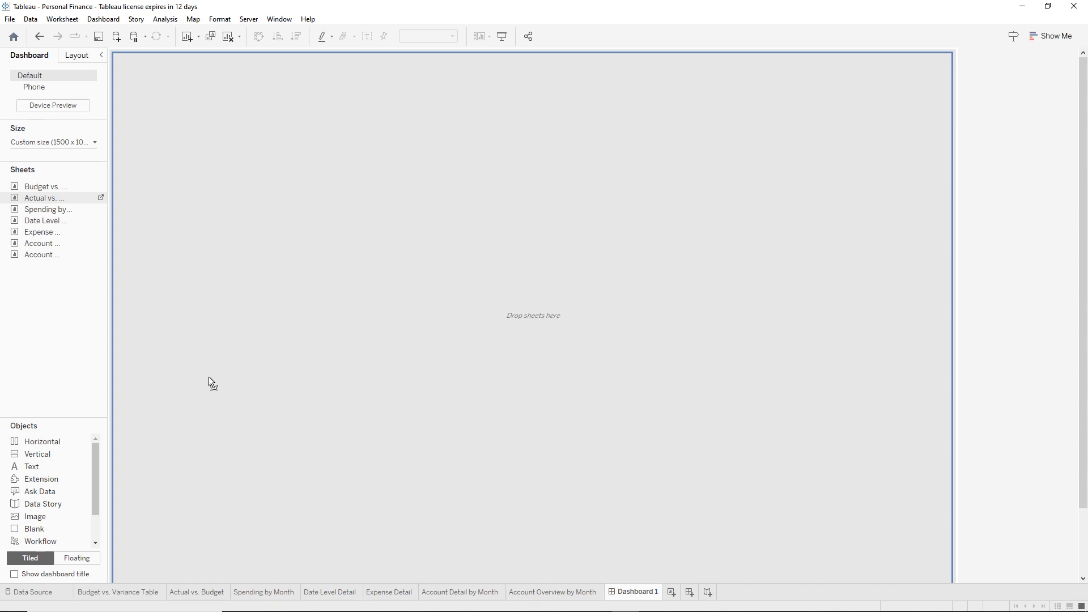
left_click_drag(192, 164, 140, 93)
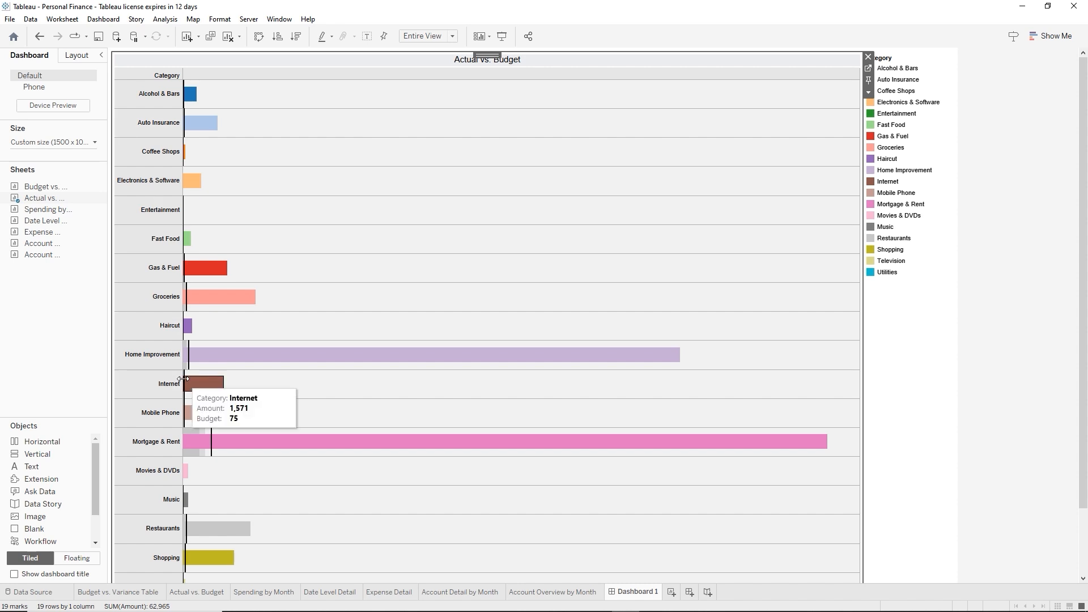
left_click(868, 56)
Fill the dashboard with a tiled horizontal container and place the Actual vs. Budget sheet in its left half
mouse_move(31, 200)
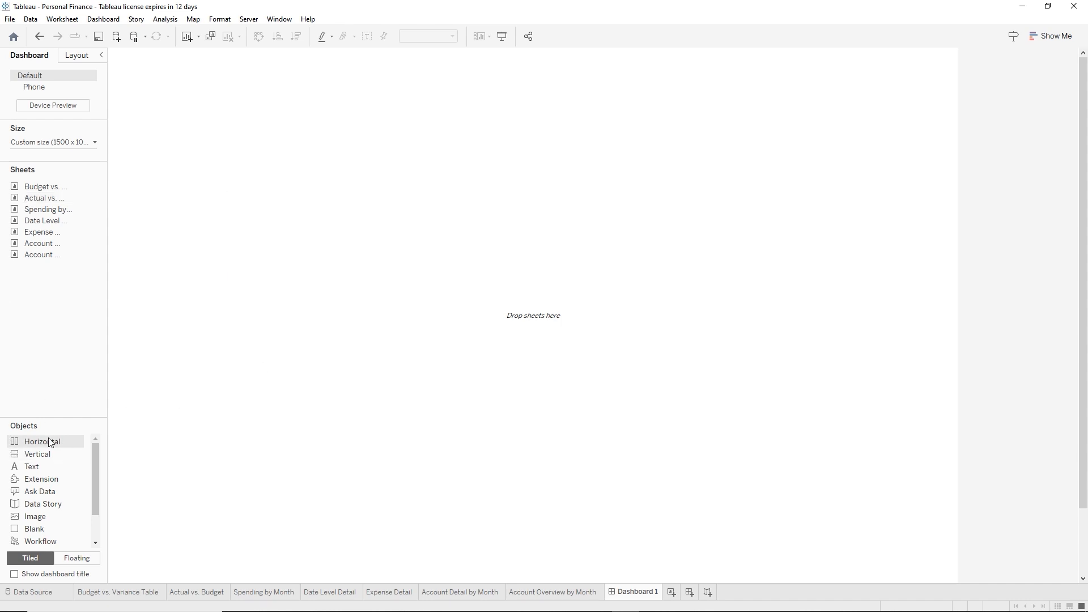
left_click_drag(41, 442, 536, 384)
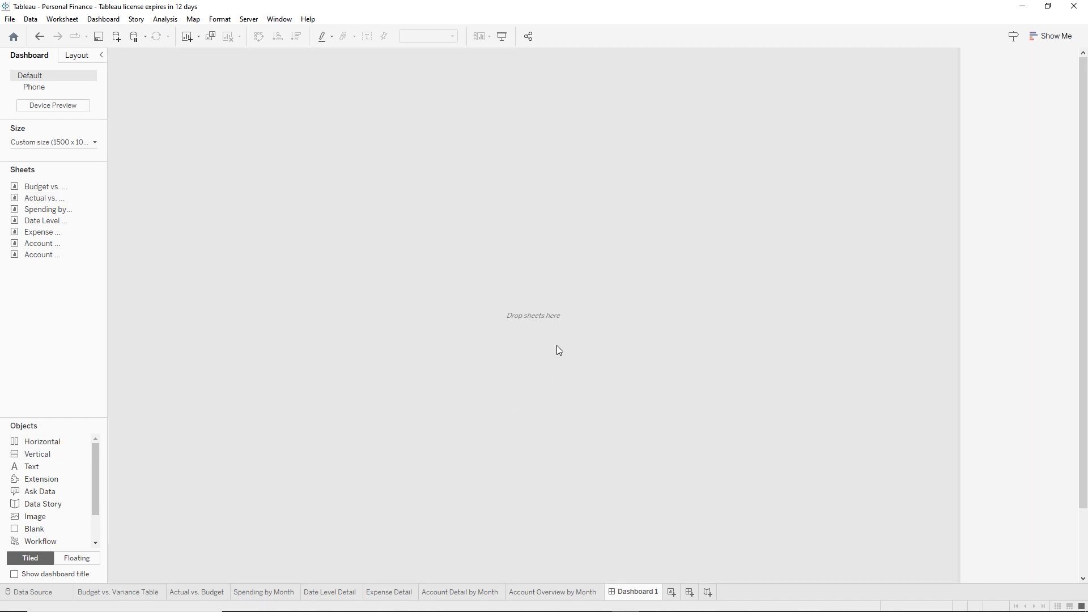
left_click_drag(557, 346, 556, 346)
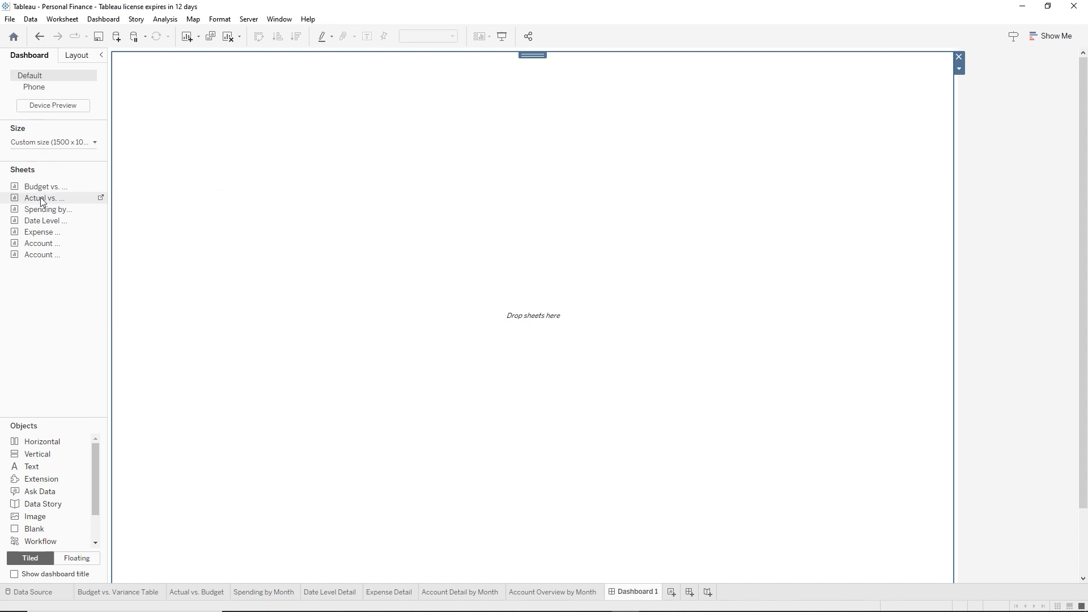
left_click_drag(41, 202, 117, 206)
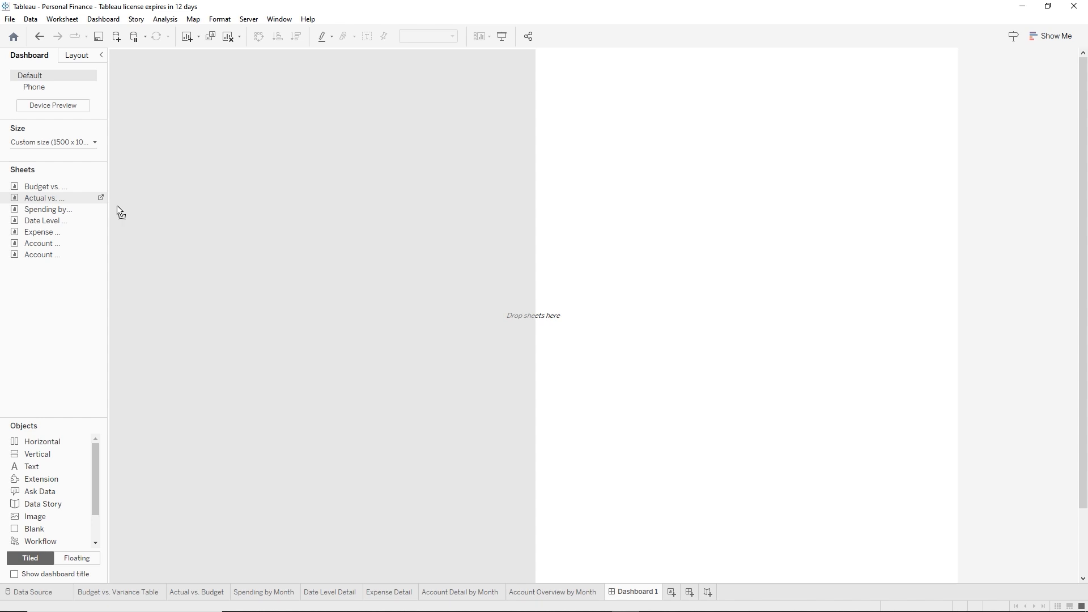
left_click_drag(117, 205, 118, 206)
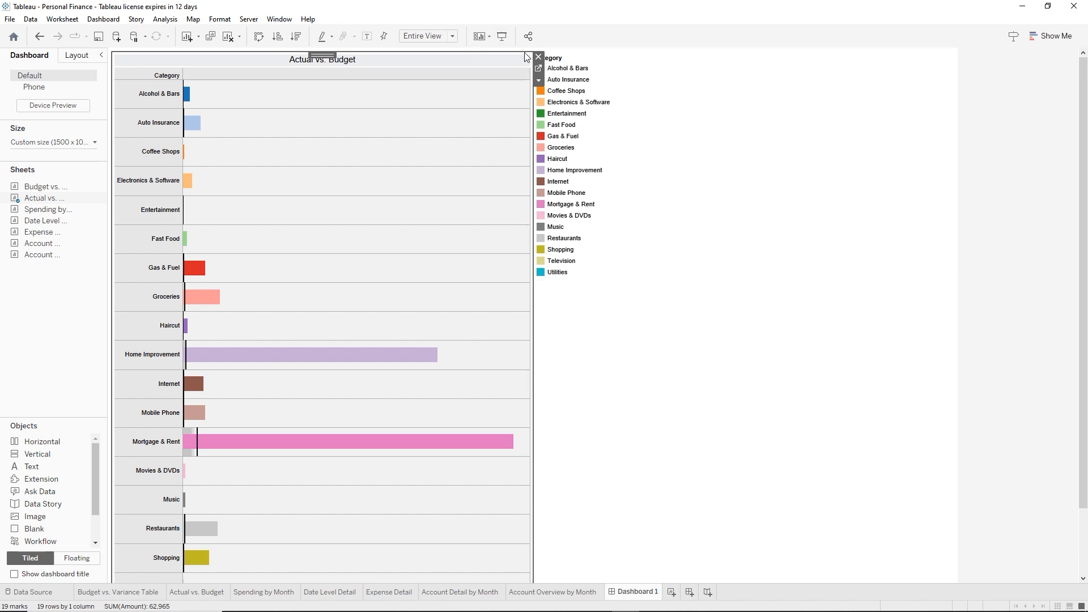
Make the Category color legend floating and move it to the right edge of the dashboard, in the lower half
left_click(712, 119)
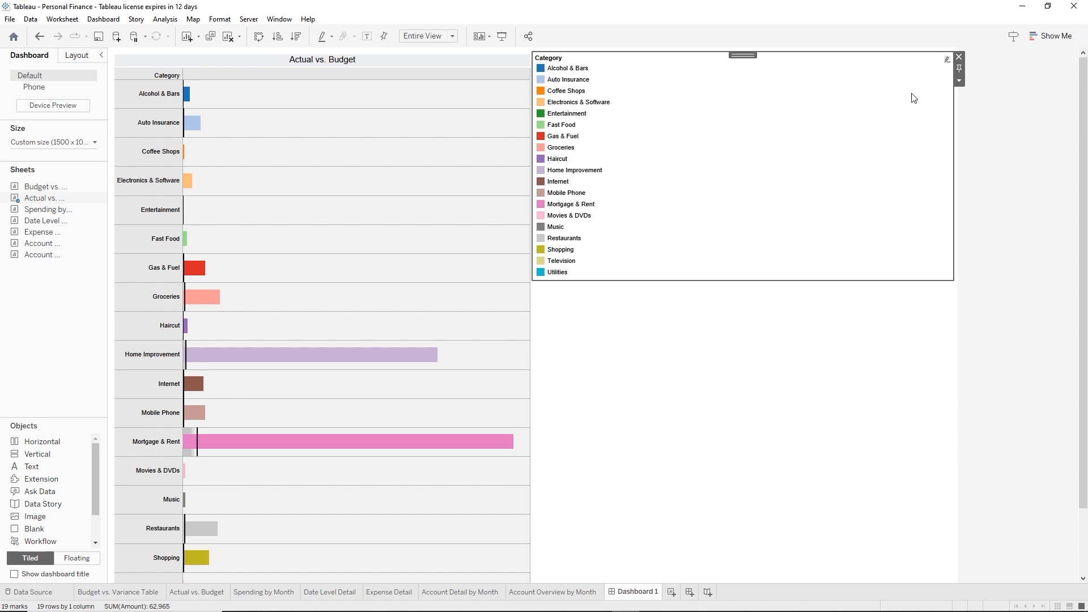
left_click(960, 82)
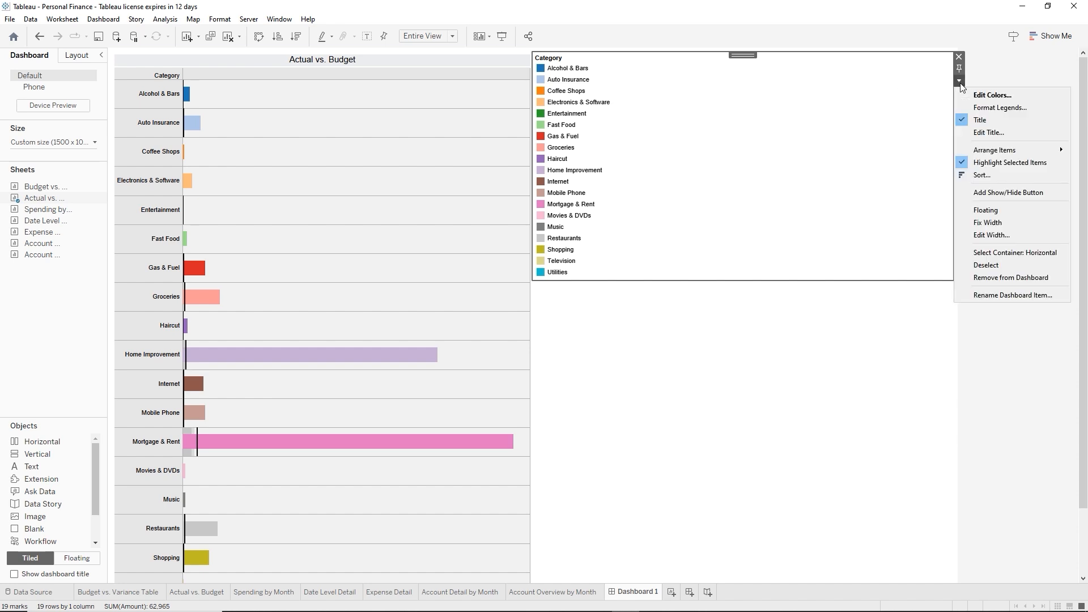
left_click(970, 211)
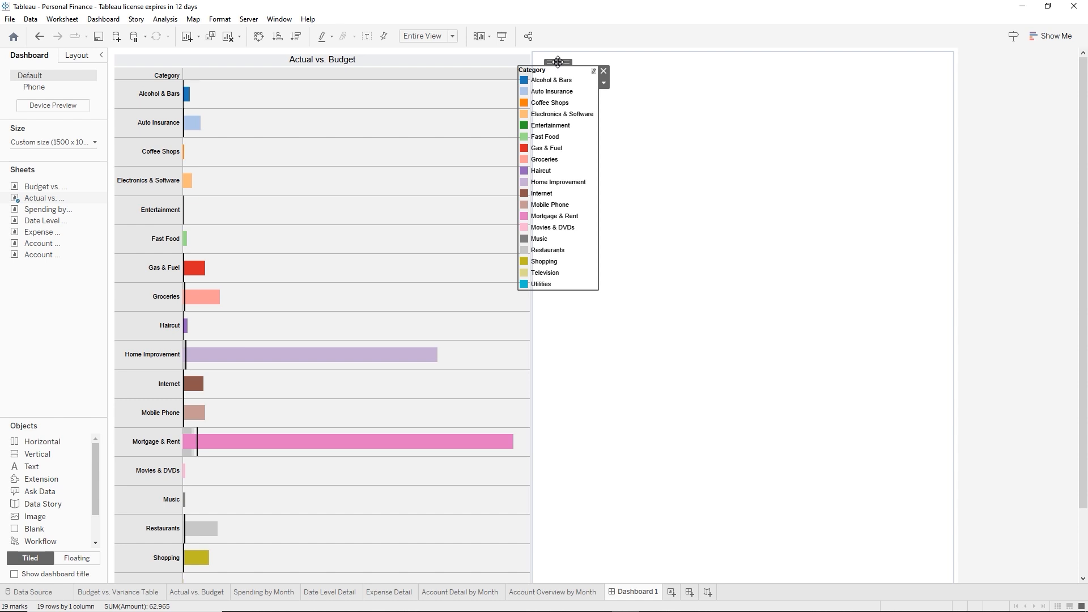
left_click_drag(559, 61, 1002, 40)
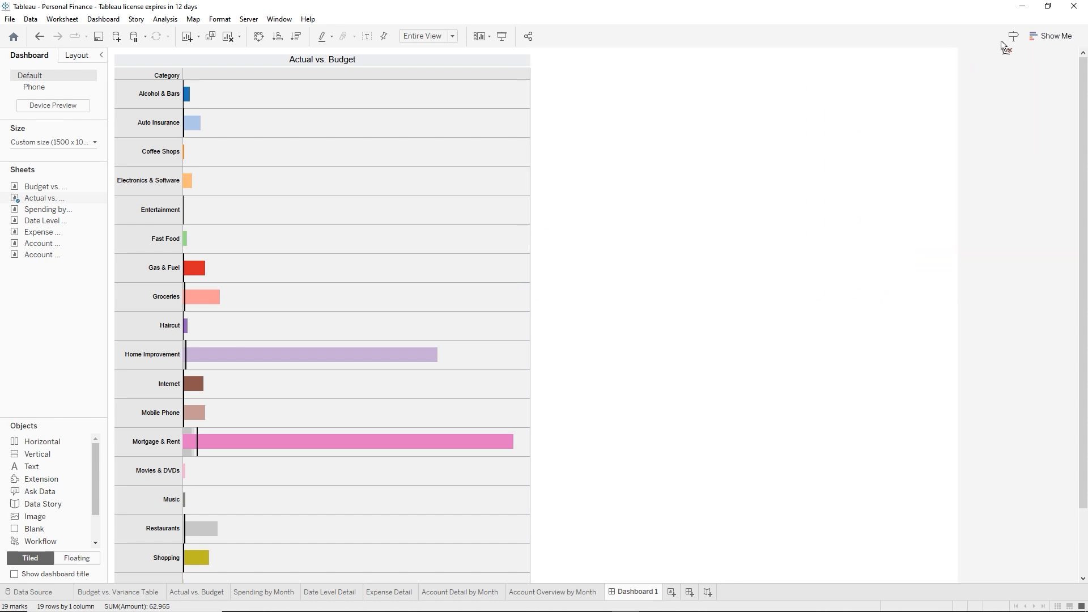
left_click_drag(969, 89, 914, 353)
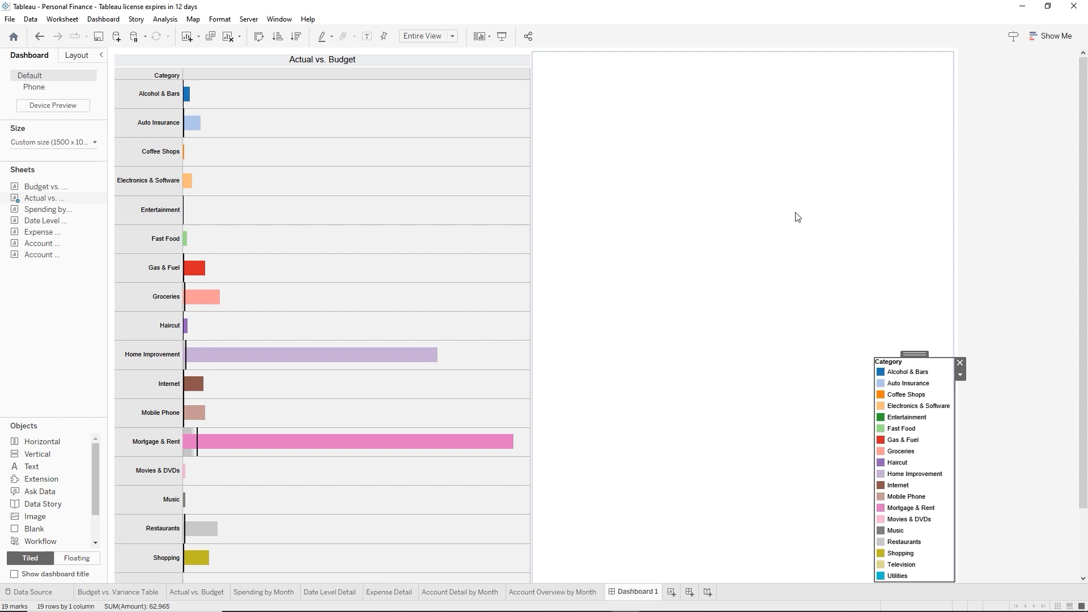
Place the Budget vs. Variance Table sheet in the empty right half of the horizontal container and fit it to Entire View
left_click(379, 62)
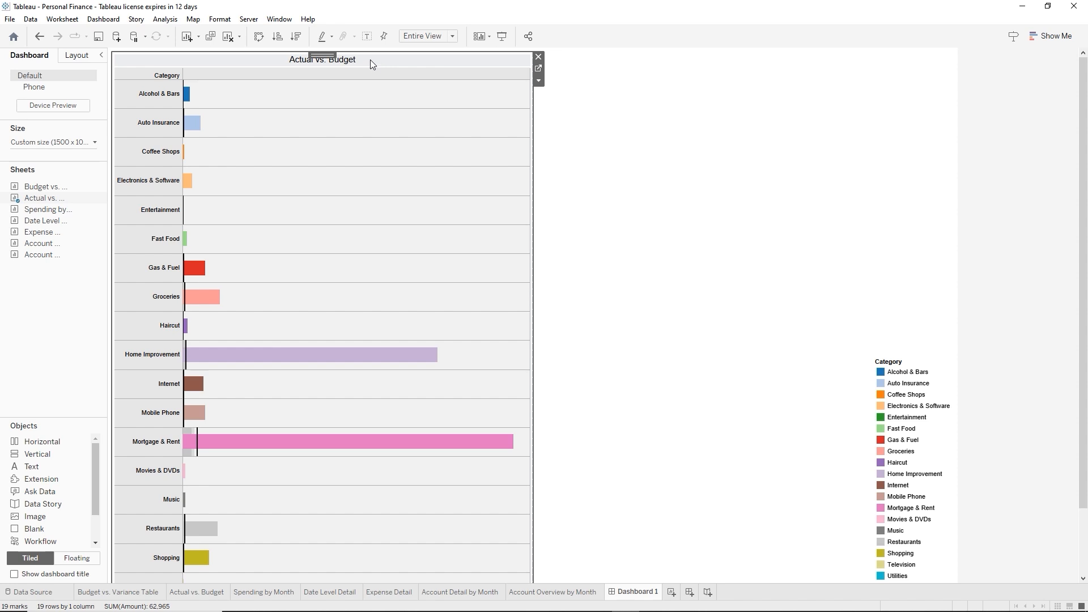
double_click(326, 54)
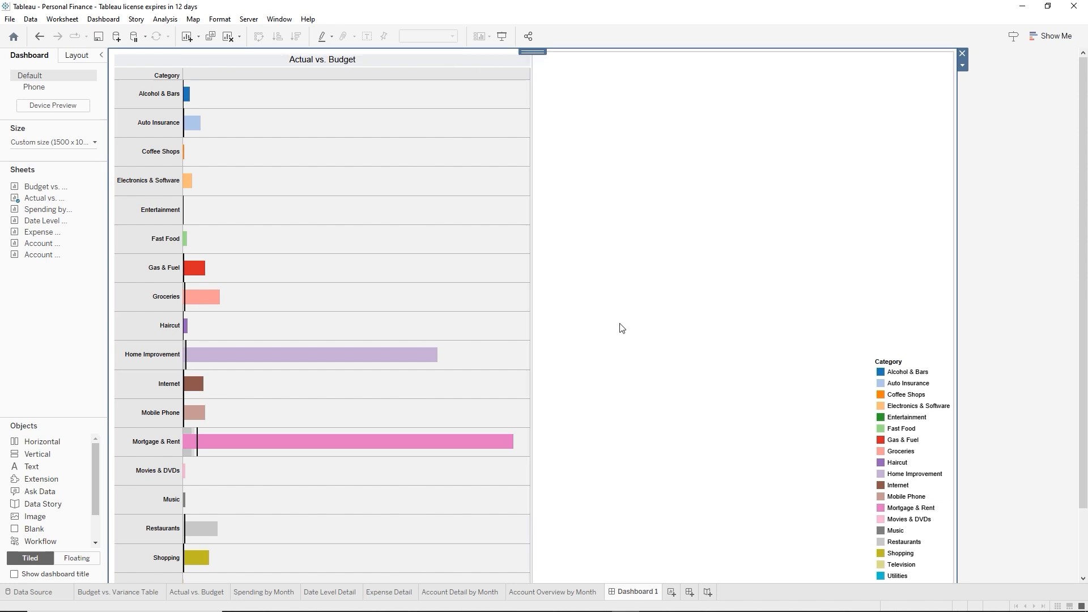
mouse_move(73, 191)
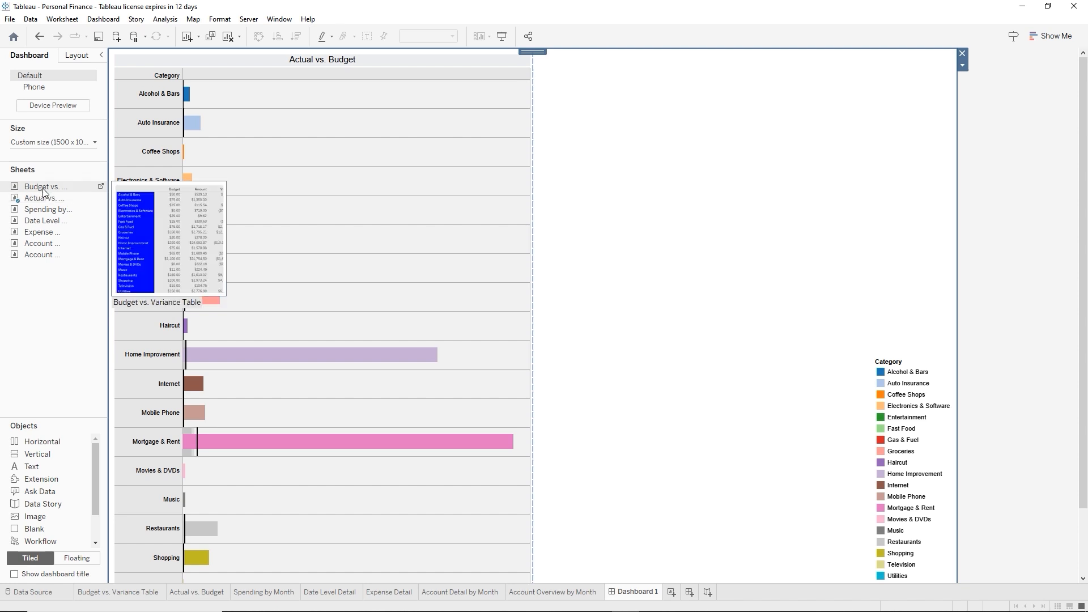
mouse_move(44, 191)
left_mouse_down()
mouse_move(284, 211)
mouse_move(519, 214)
mouse_move(622, 201)
left_mouse_up()
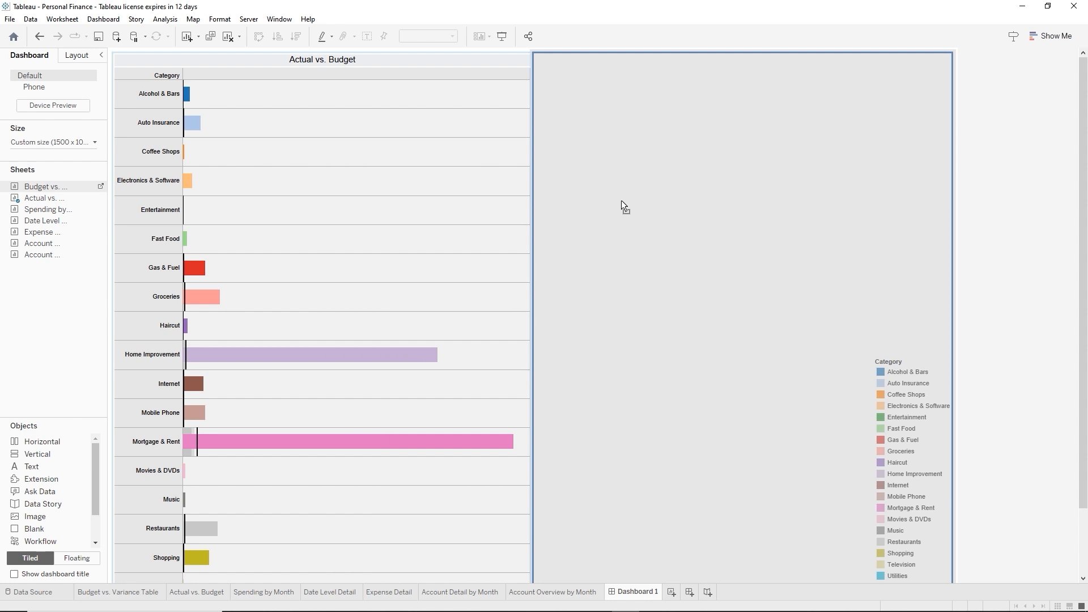
left_click_drag(621, 202, 621, 202)
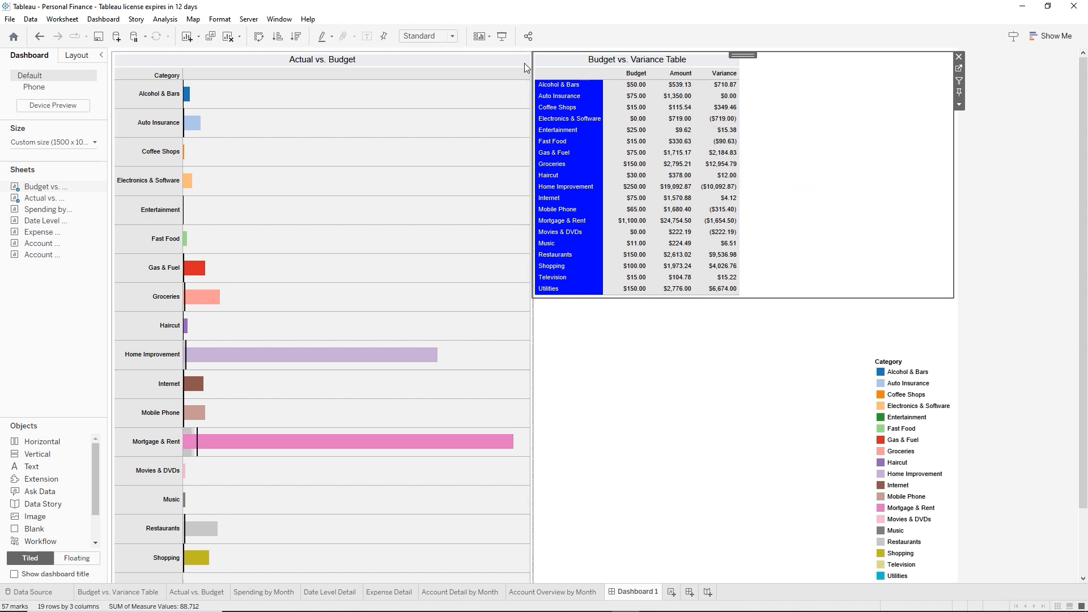
left_click(452, 36)
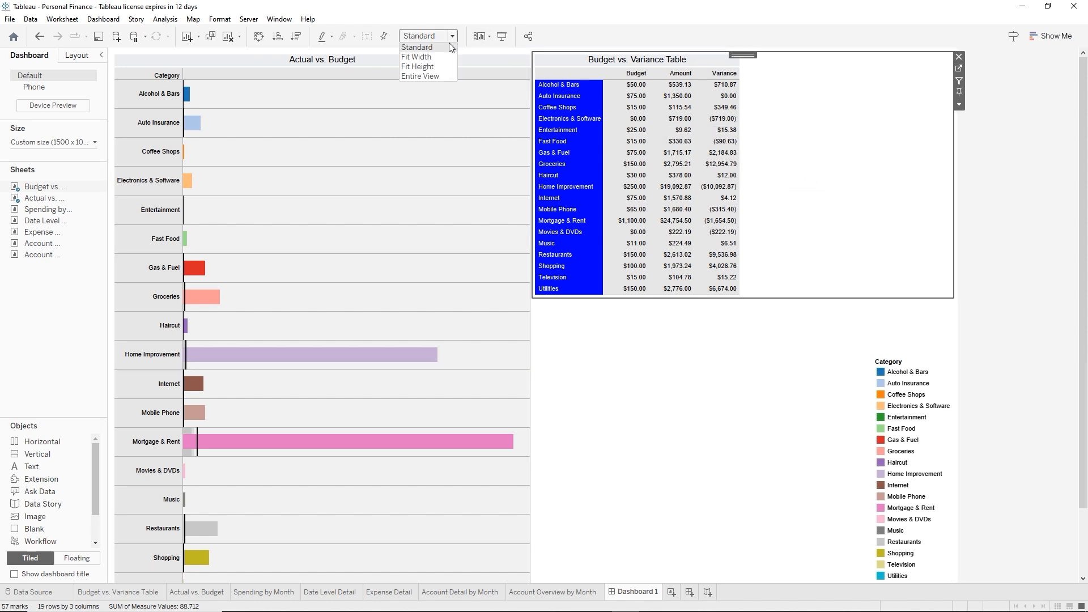
left_click(433, 74)
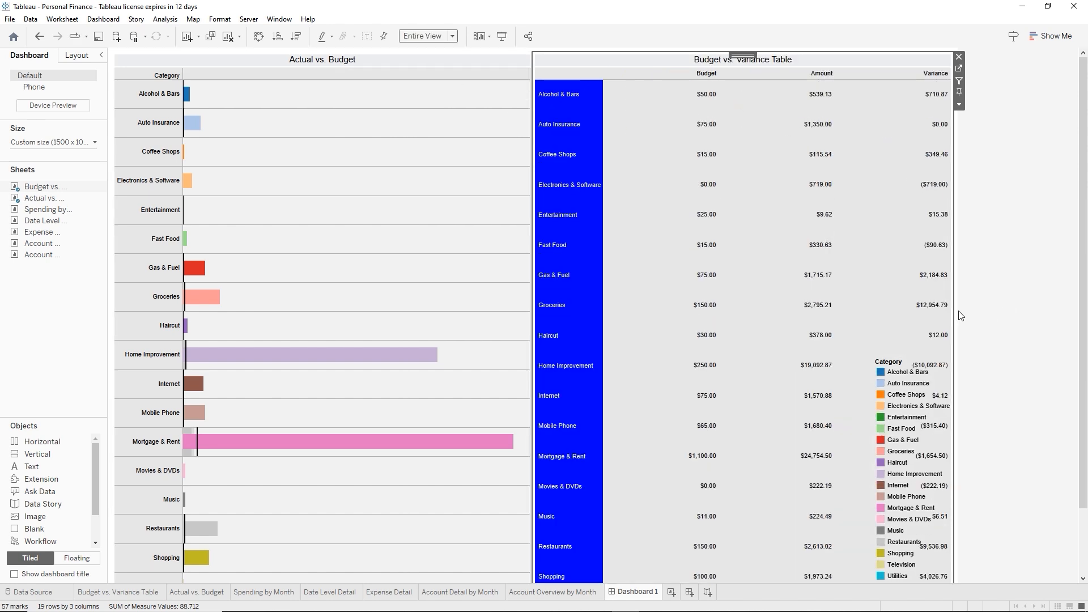
Move the floating Category color legend up to the dashboard's upper right edge, beside the Variance column heading
mouse_move(867, 342)
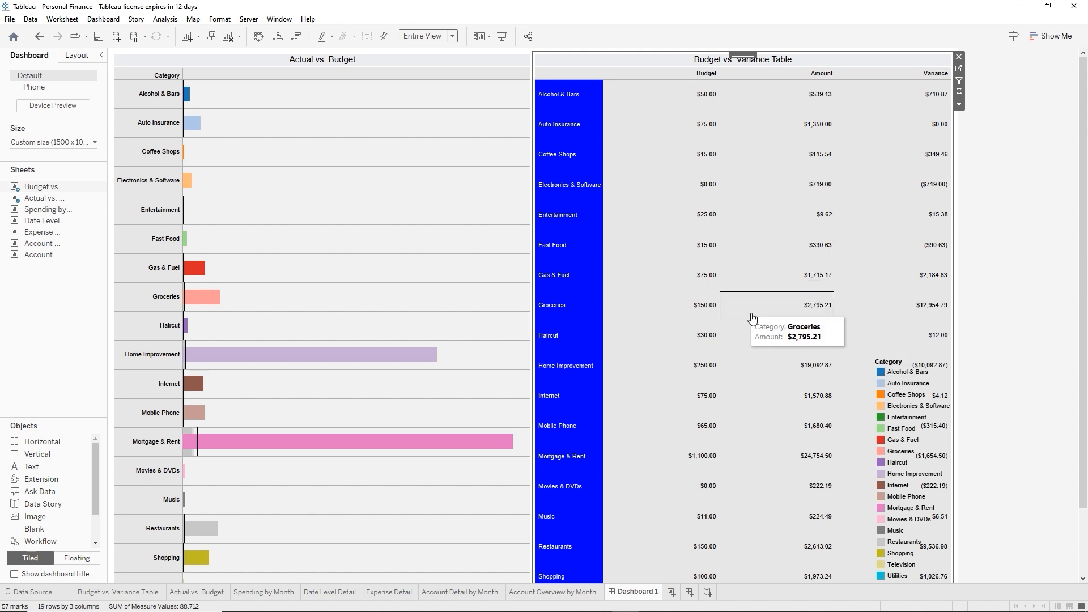
left_click(901, 363)
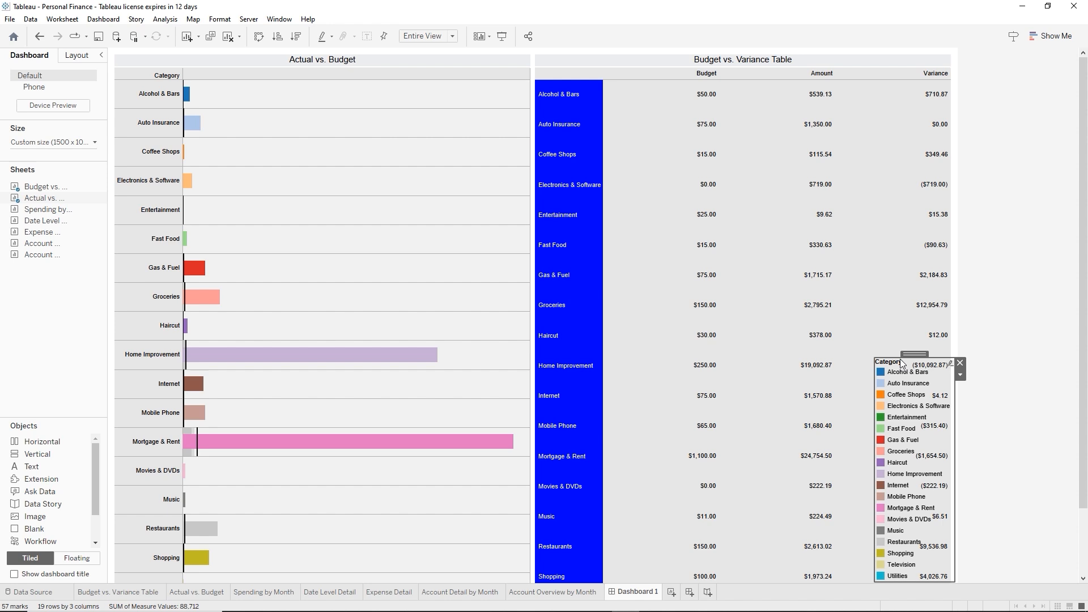
left_click(960, 363)
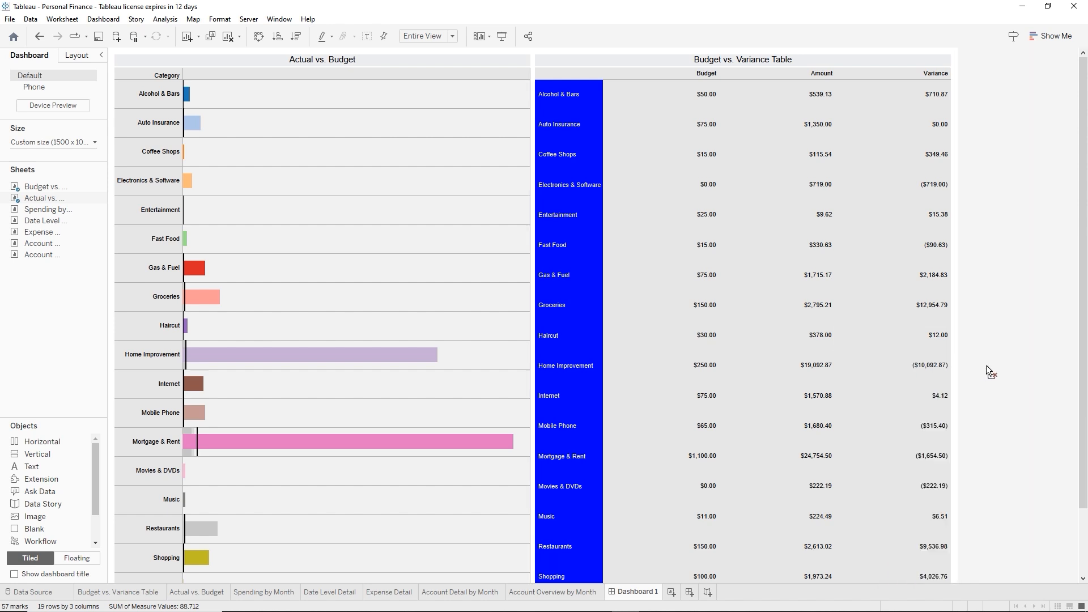
left_click_drag(969, 64, 1085, 12)
left_click_drag(980, 59, 955, 82)
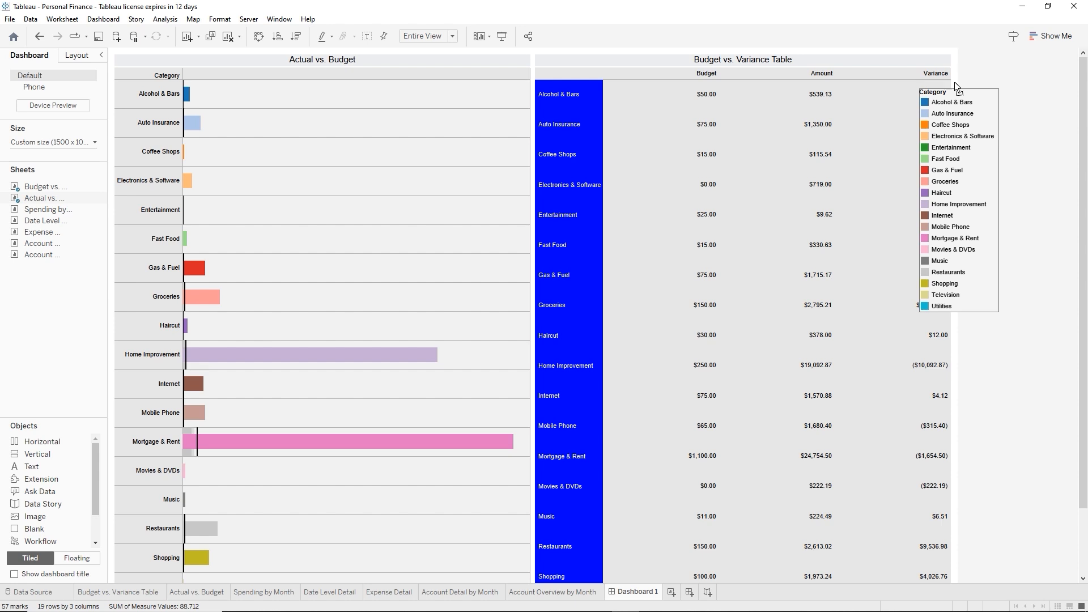
left_click_drag(954, 81, 955, 82)
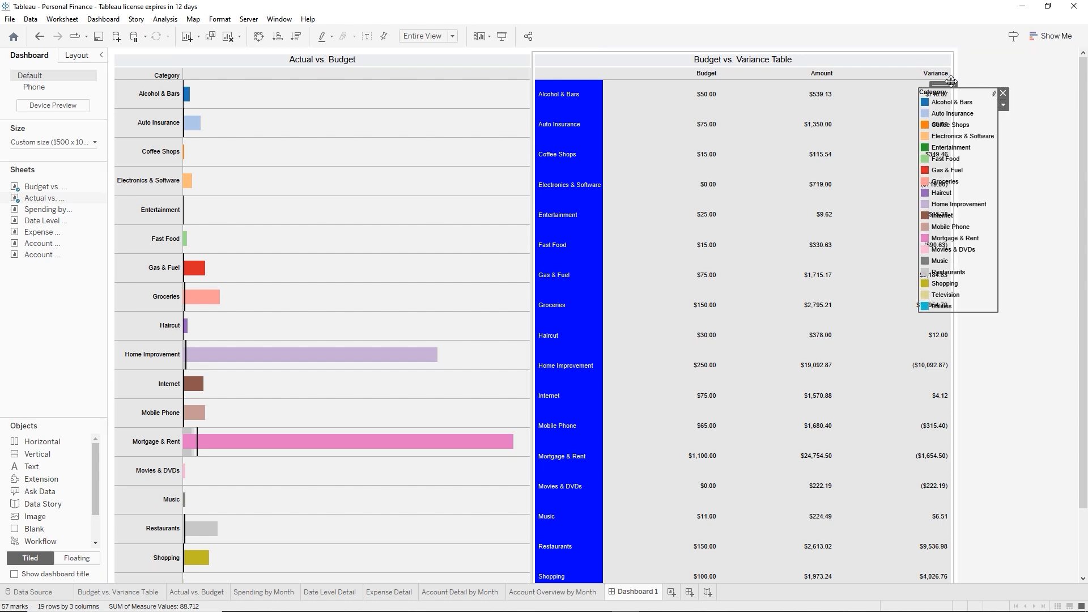
Remove the floating Category color legend from the dashboard
left_click_drag(954, 83, 978, 95)
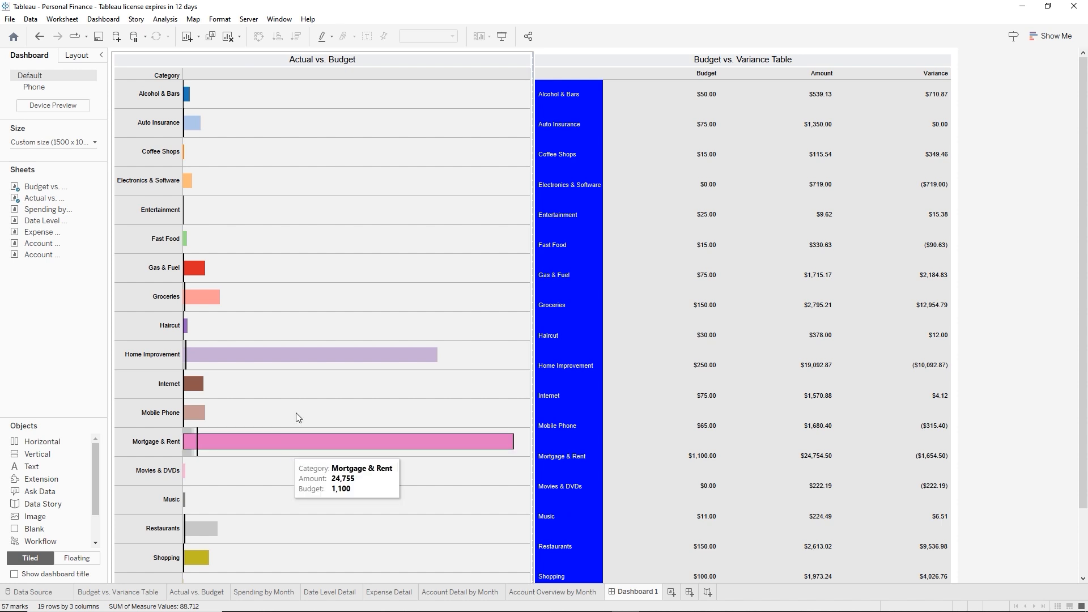
left_click(395, 64)
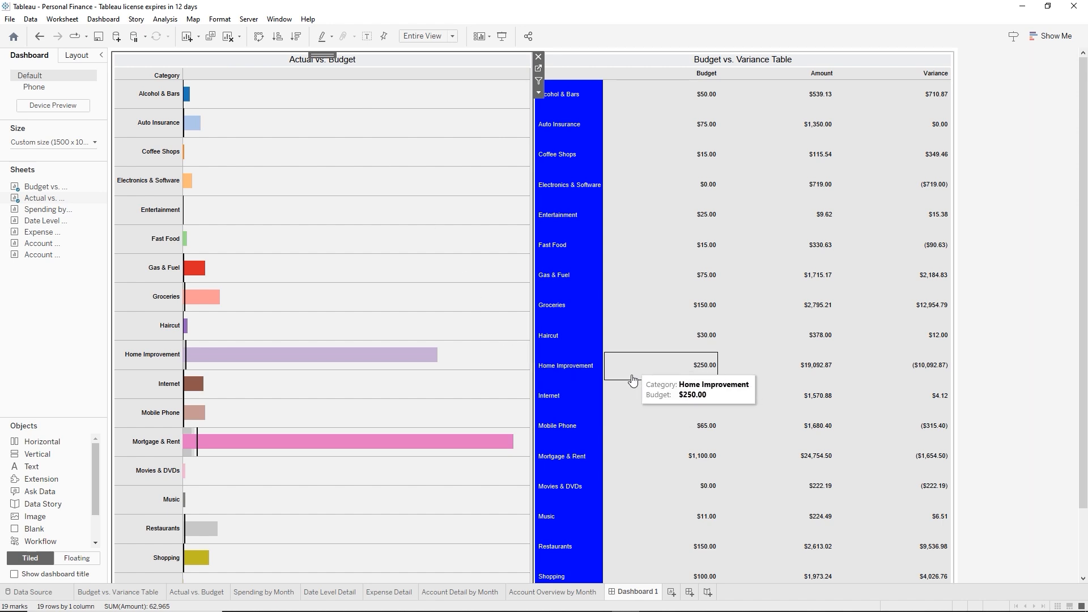
Rename the dashboard as "Actual vs. Budget by Category"
mouse_move(632, 599)
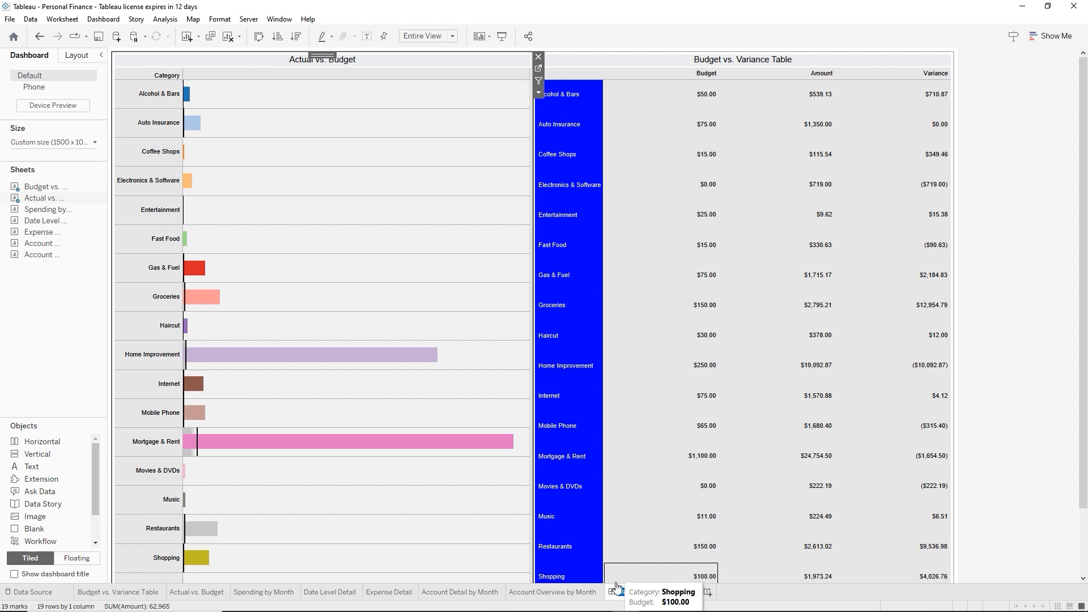
type("Actua")
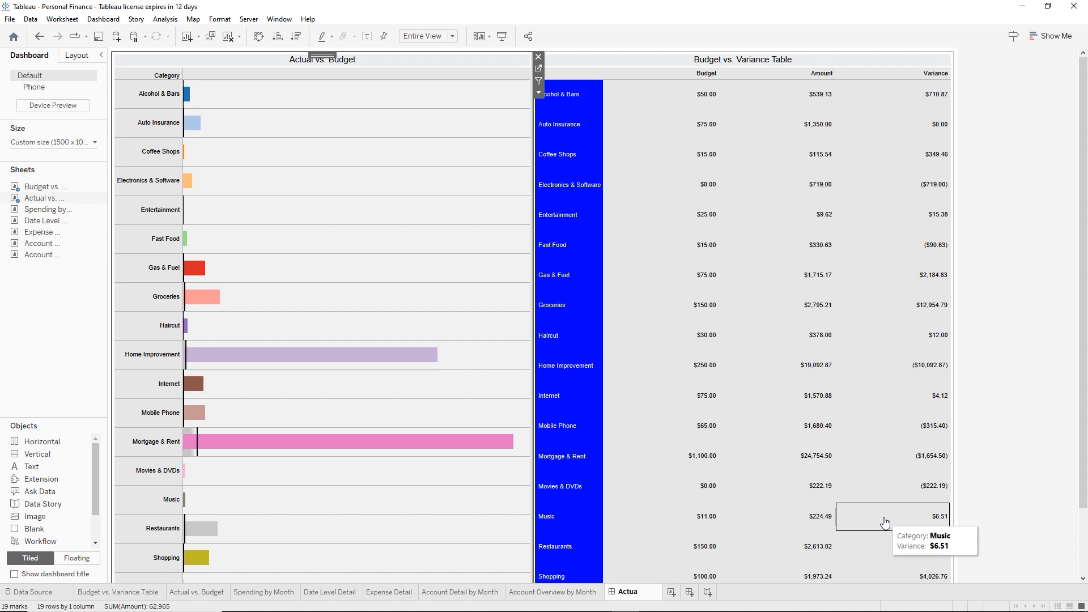
type("l vs. Budget by Category")
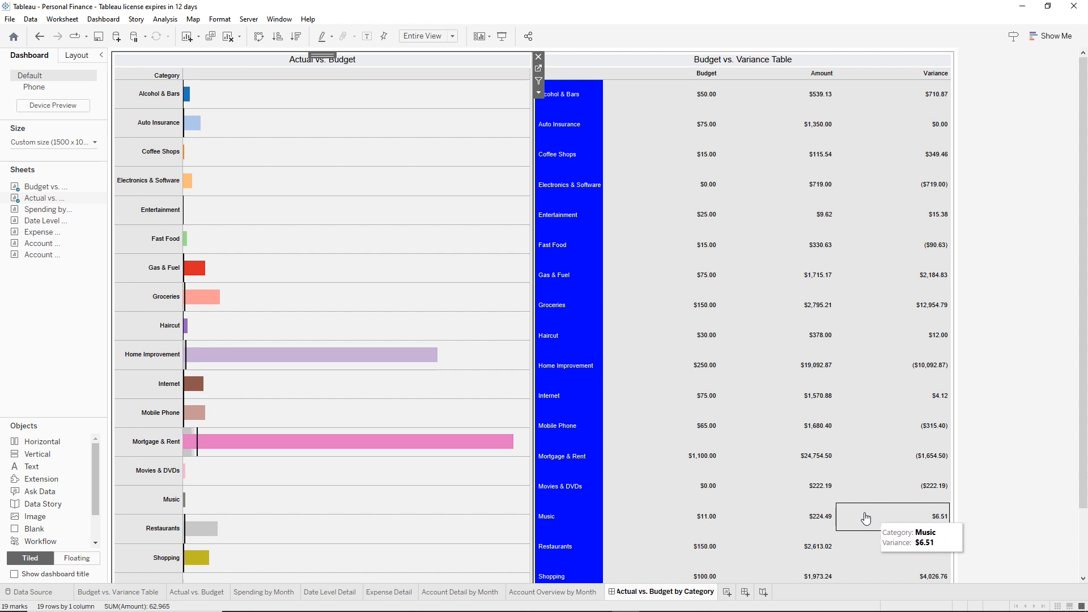
key("Return")
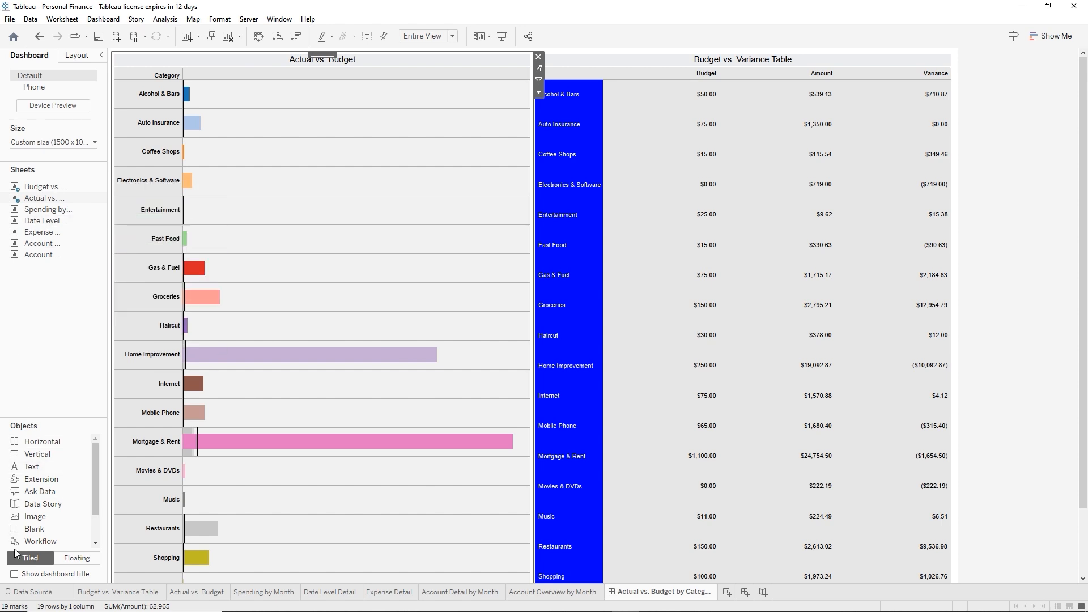
Show the dashboard title above the two sheets and save the workbook
left_click(14, 574)
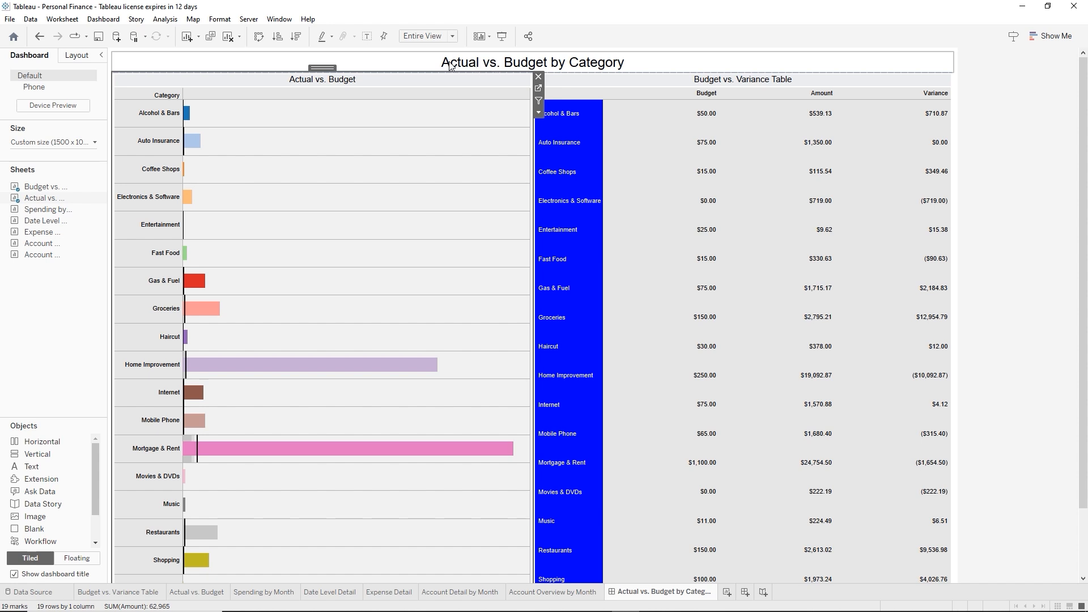
key("Escape")
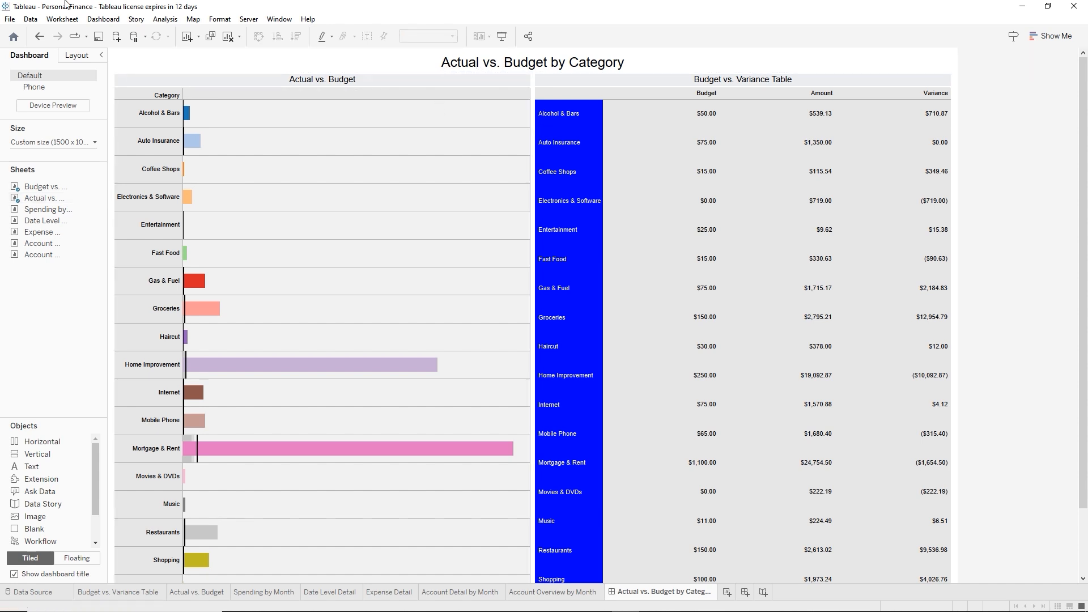
left_click(99, 41)
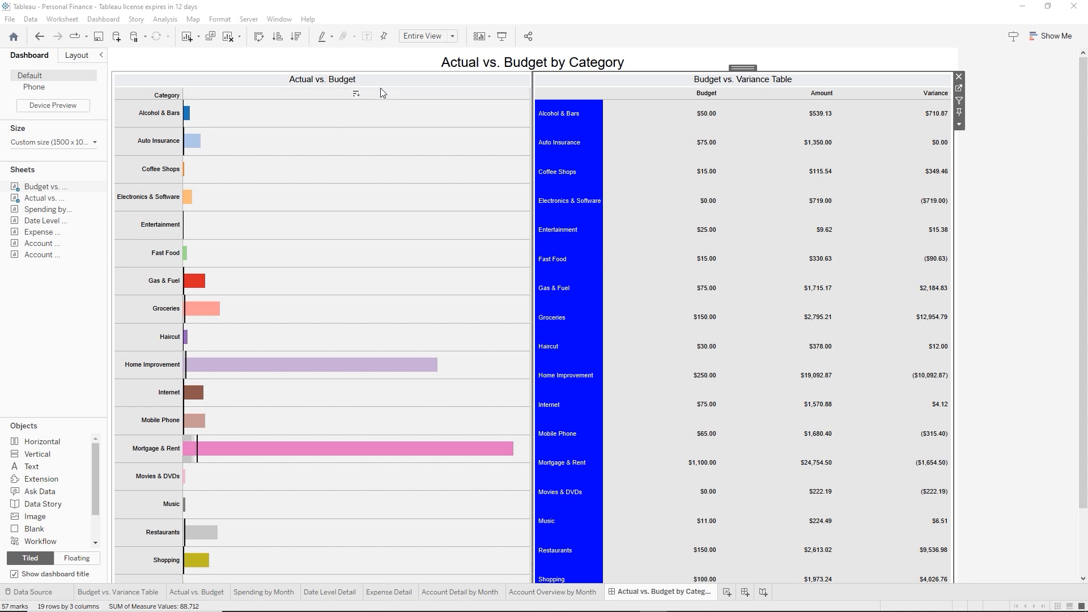
Show the caption of the Actual vs. Budget chart and set the chart's fit to Standard
left_click(356, 83)
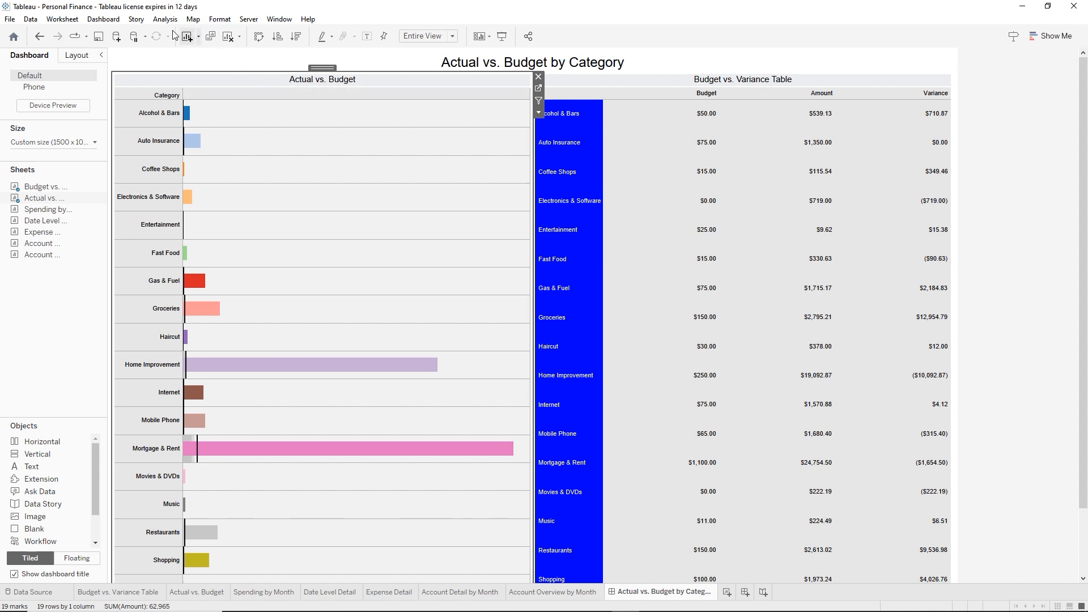
left_click(79, 25)
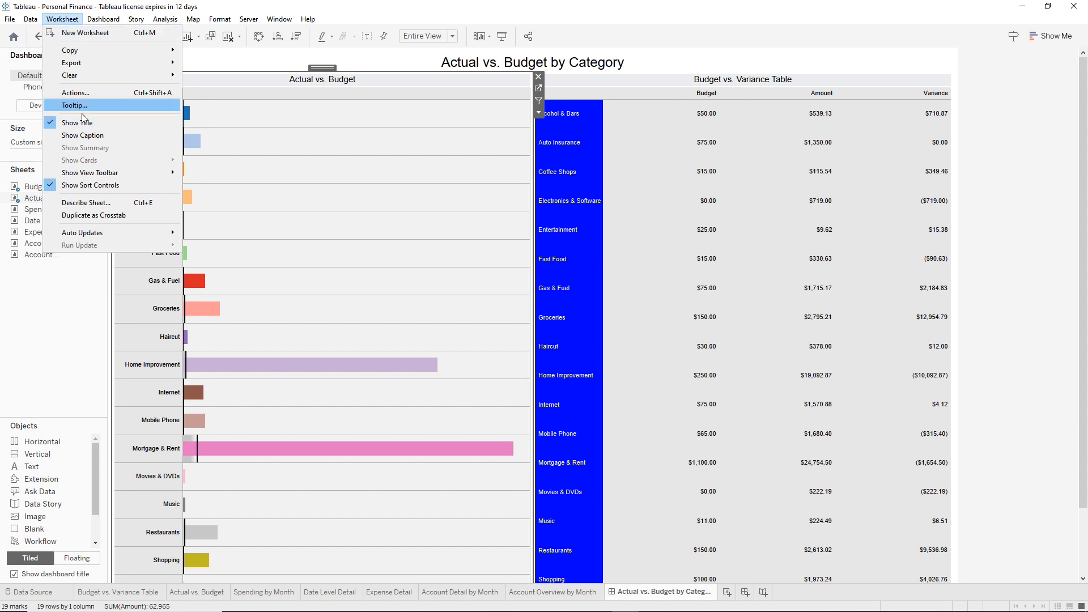
left_click(86, 135)
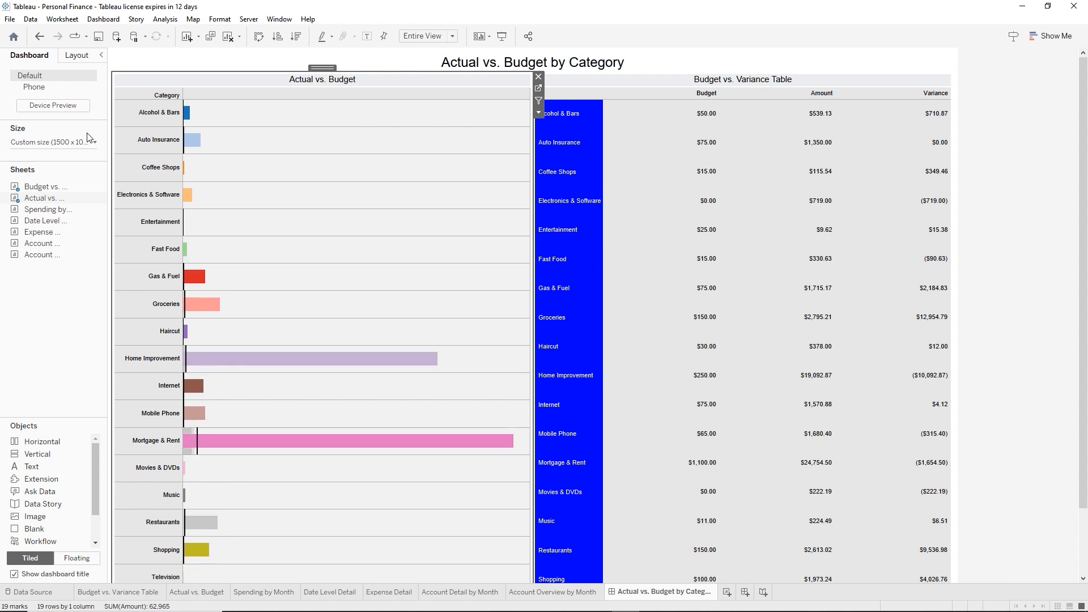
left_click(453, 36)
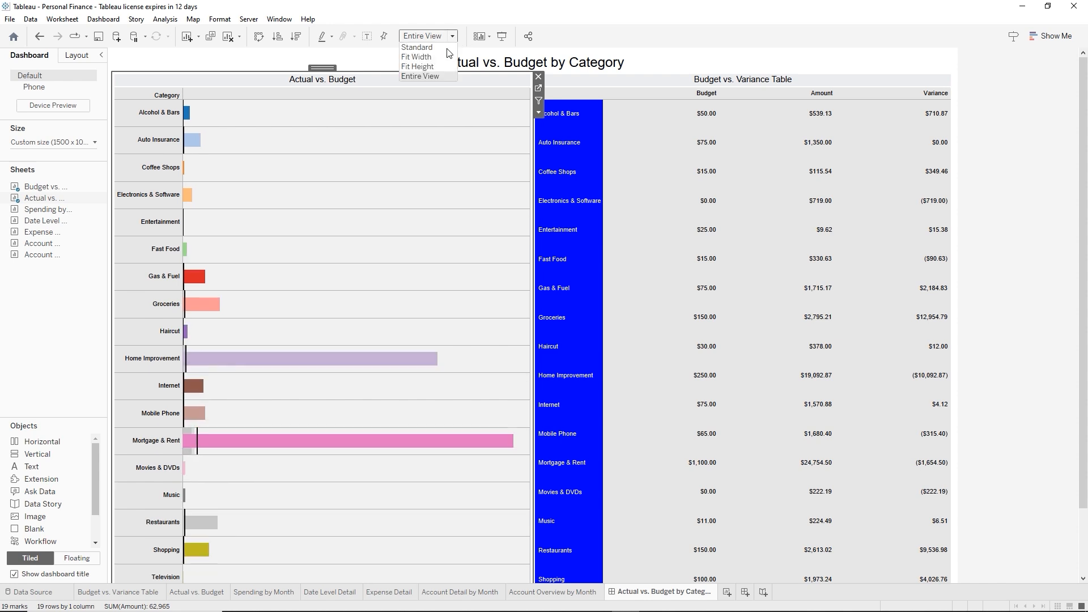
left_click(444, 49)
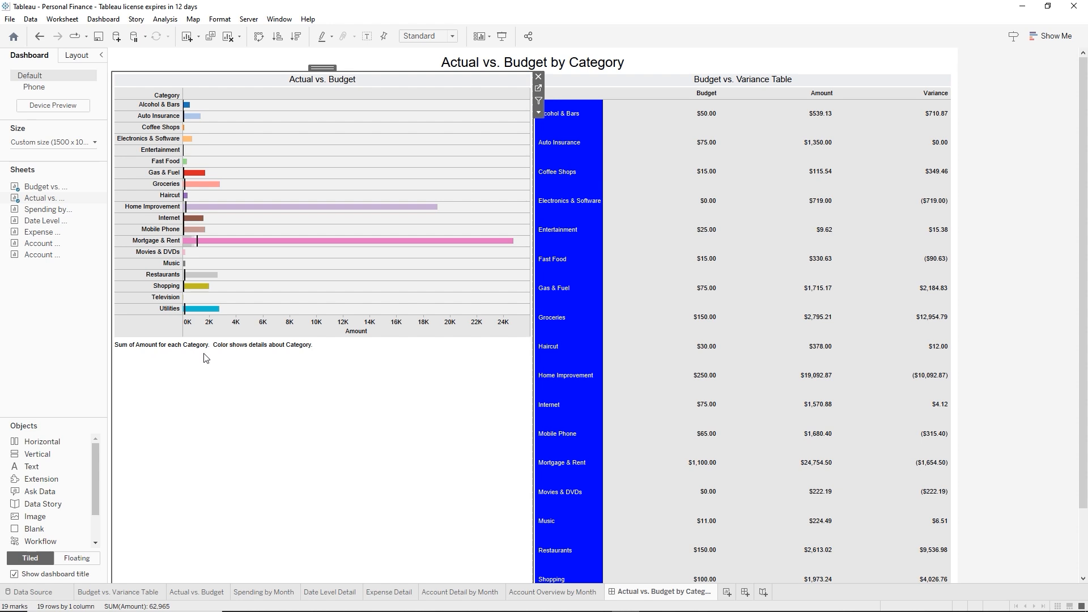
Hide the Actual vs. Budget chart's caption and set the chart's fit to Entire View
right_click(272, 352)
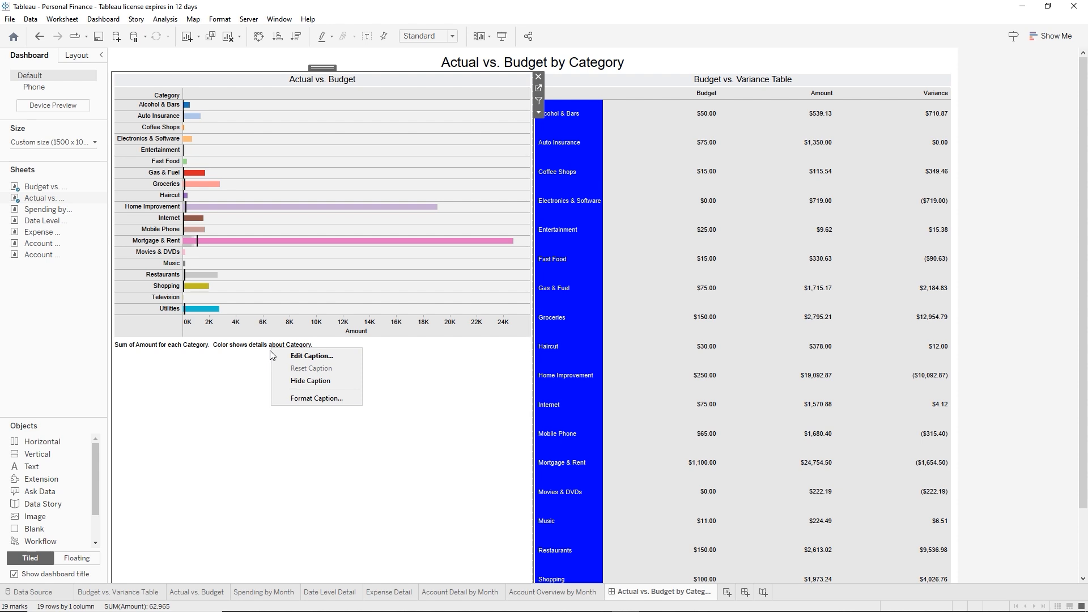
left_click(308, 385)
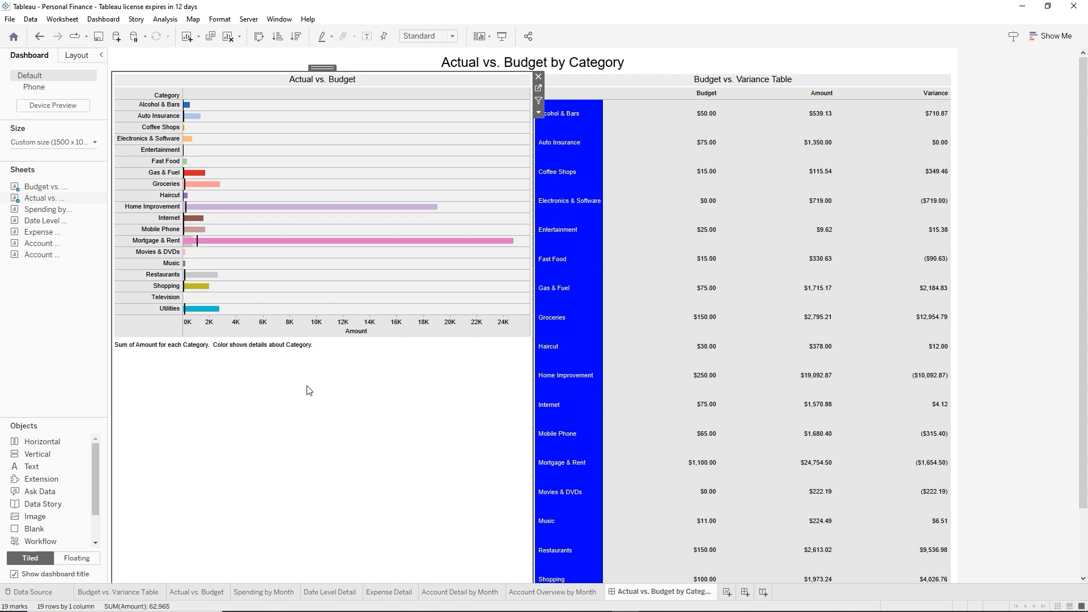
left_click(423, 36)
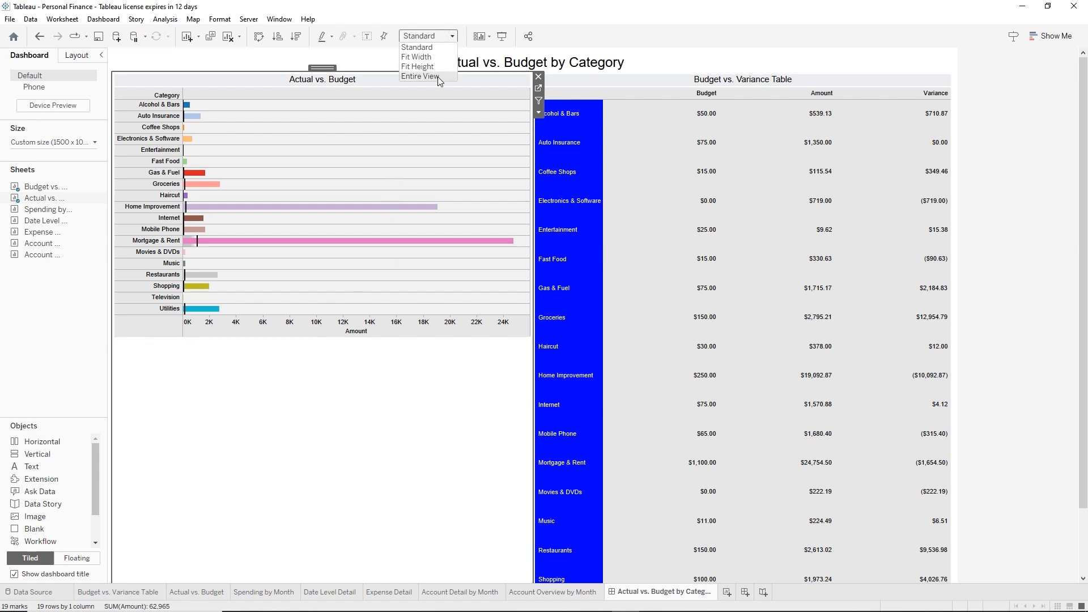
left_click(437, 76)
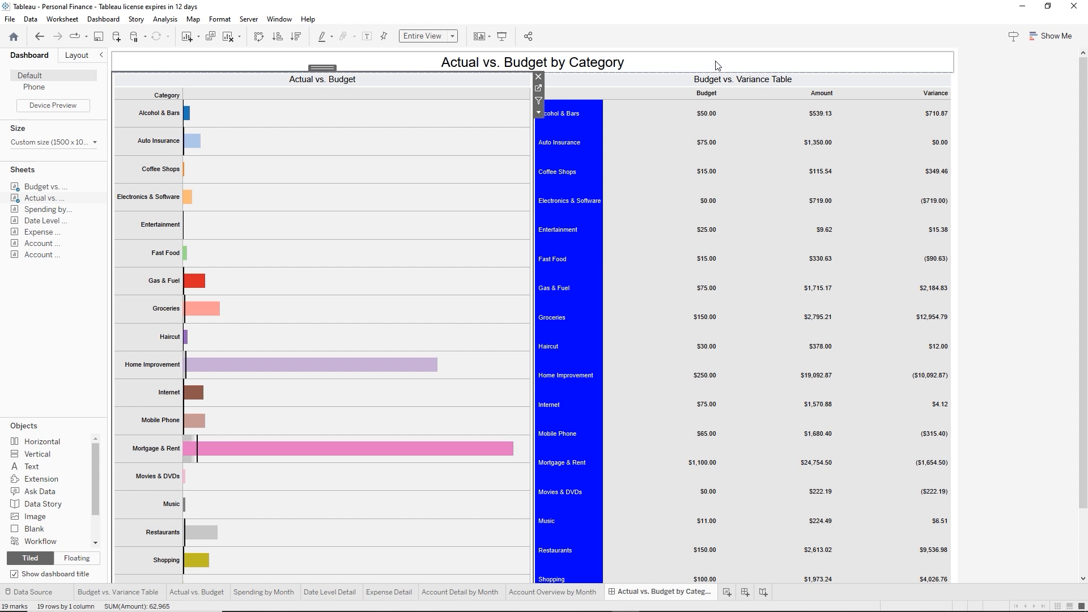
Set the Budget vs. Variance Table's fit to Standard and show its caption
left_click(758, 80)
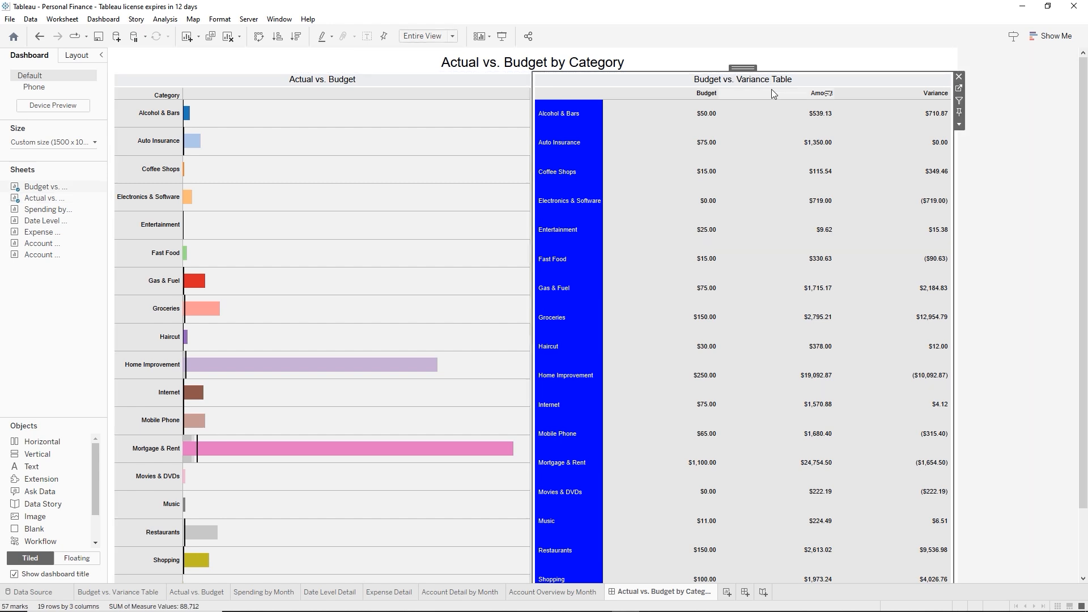
left_click(451, 36)
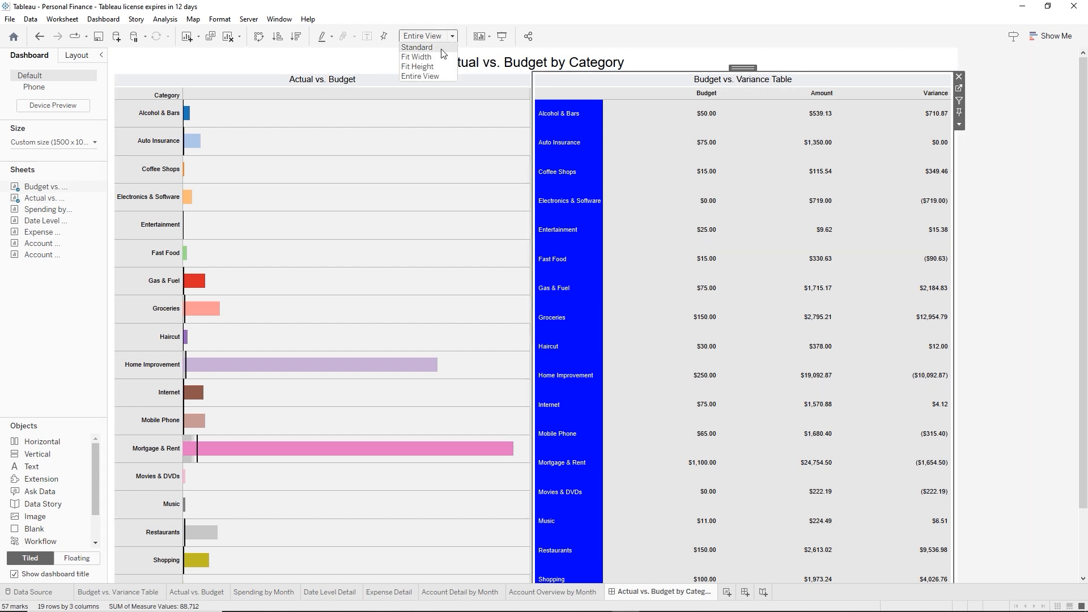
left_click(442, 48)
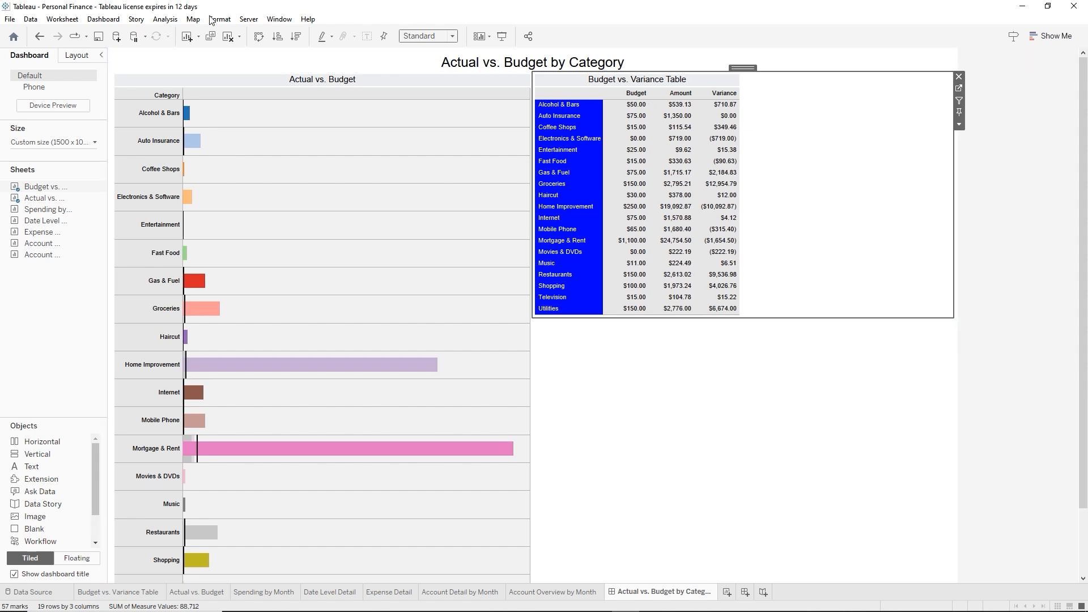
left_click(62, 19)
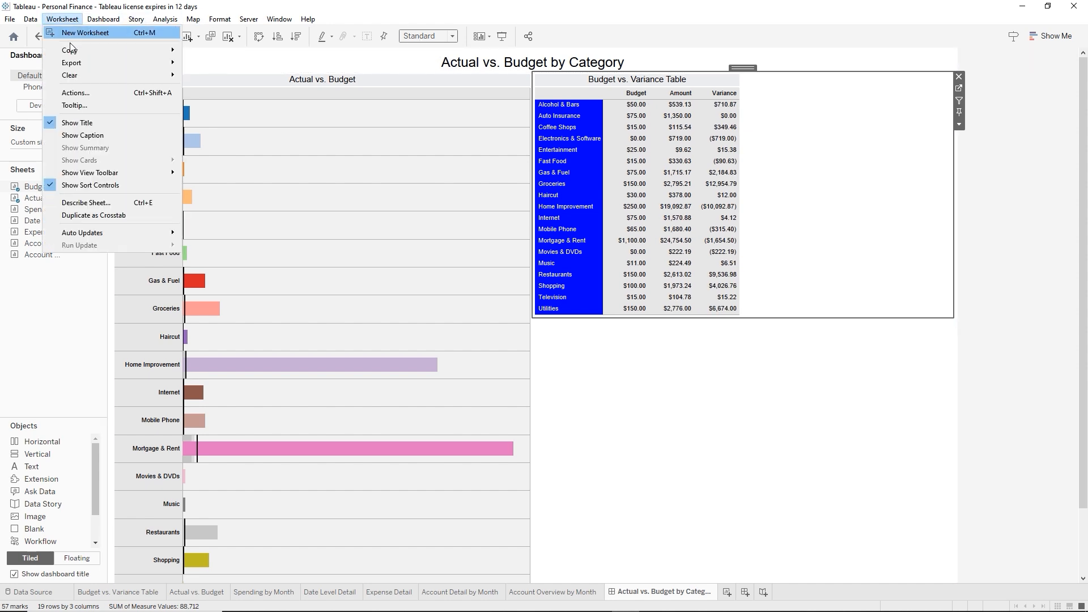
left_click(87, 134)
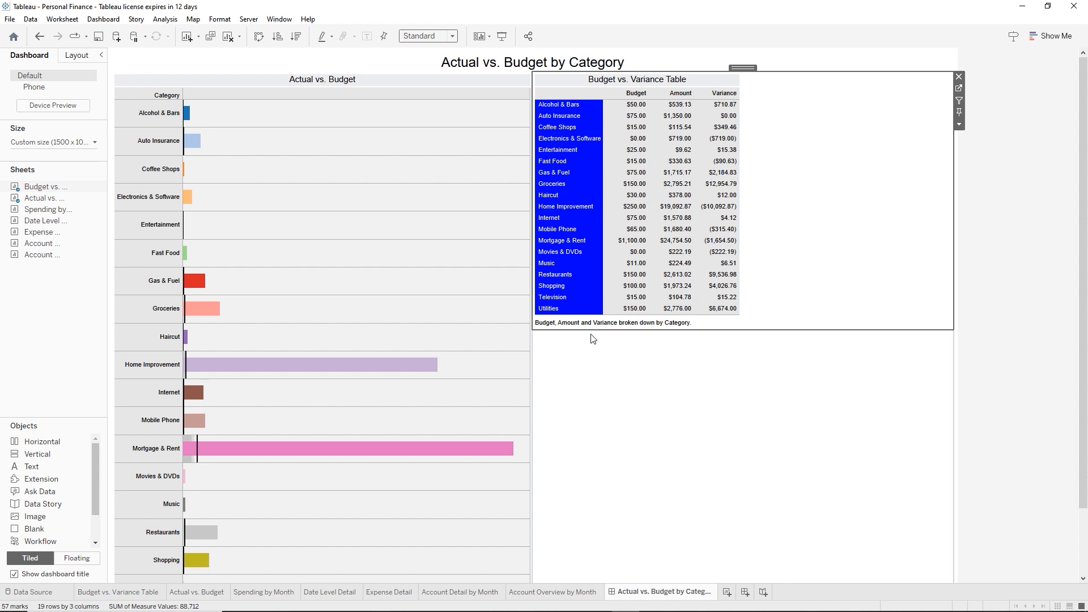
Hide the Budget vs. Variance Table's caption and set the table's fit to Entire View
right_click(622, 327)
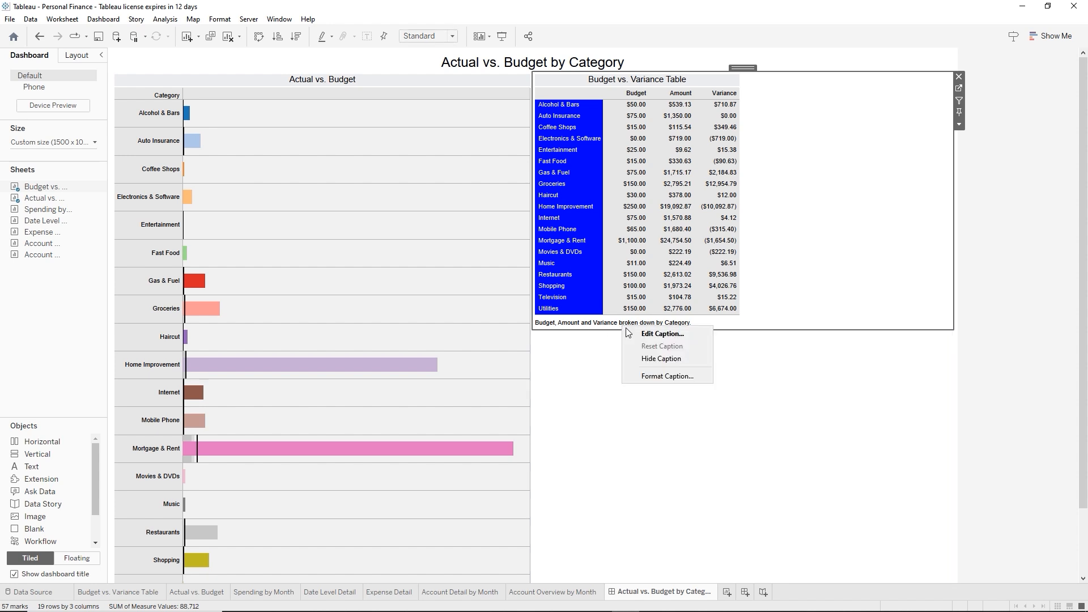
left_click(659, 359)
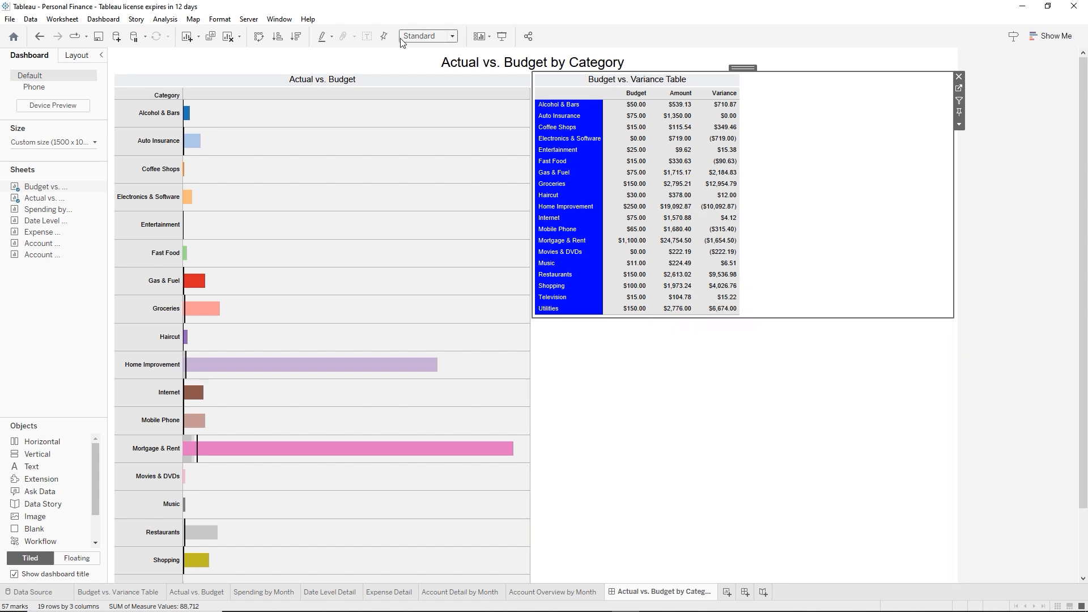
left_click(456, 37)
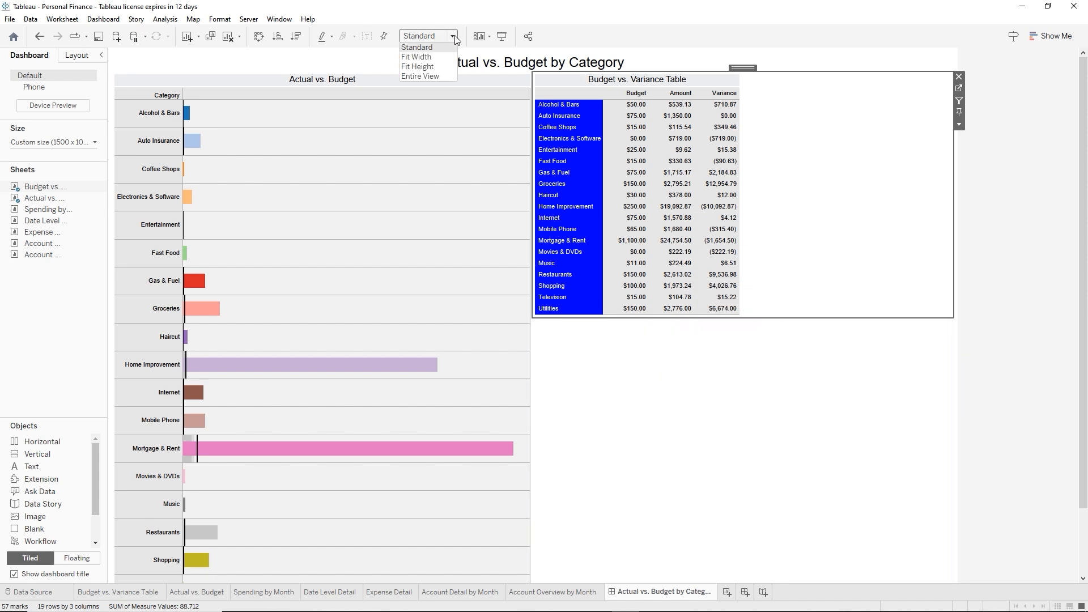
left_click(441, 76)
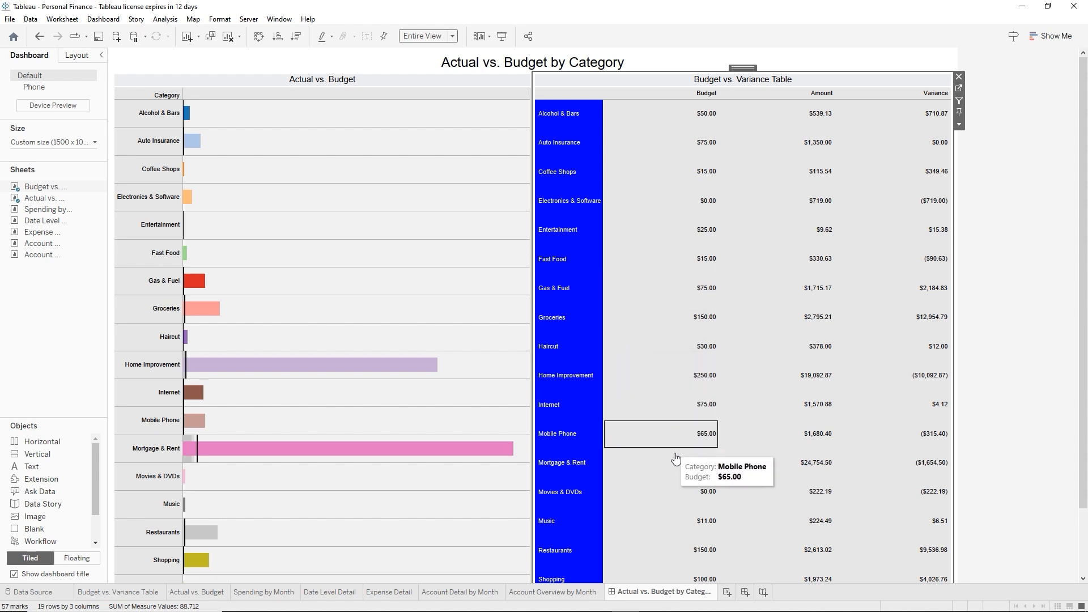
Create a new dashboard and add a tiled vertical container that fills it
left_click(746, 592)
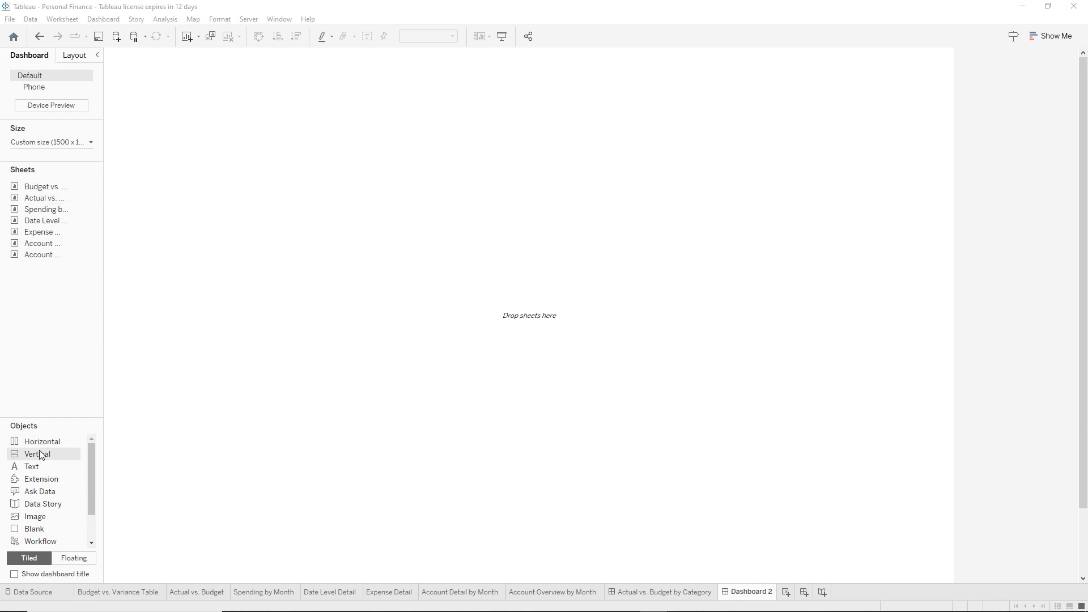
left_click_drag(38, 456, 372, 358)
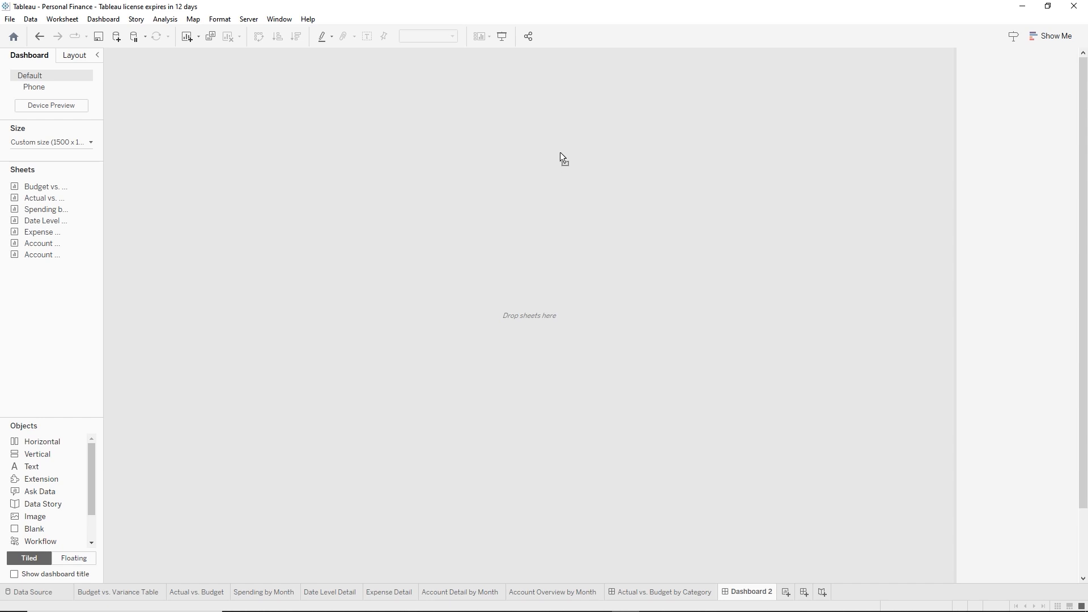
left_click_drag(560, 152, 559, 127)
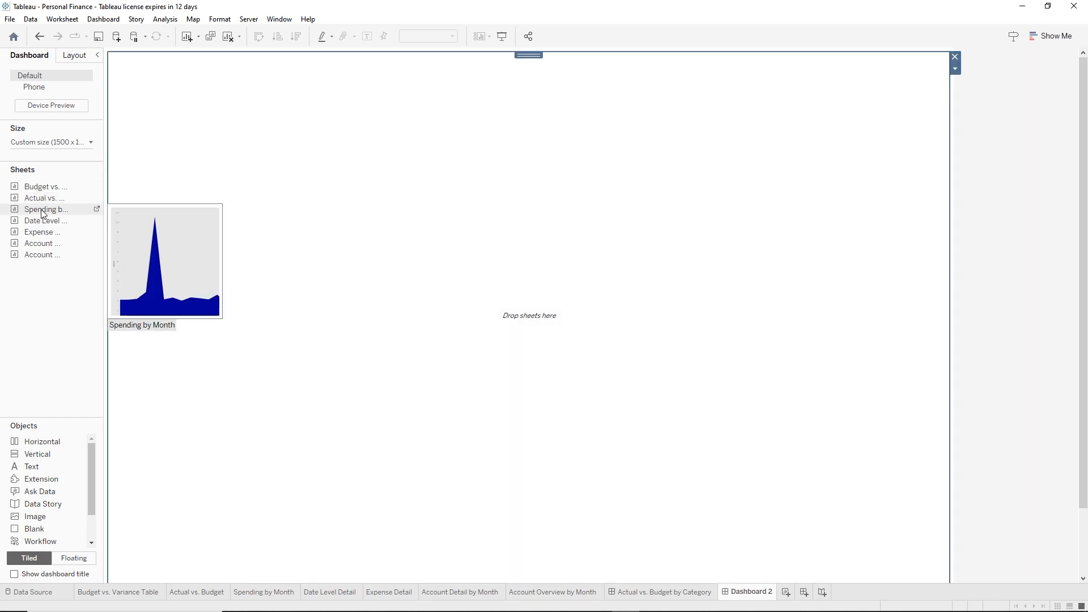
Place the Spending by Month sheet in the vertical container and remove its Amount color legend
left_click_drag(41, 209, 188, 213)
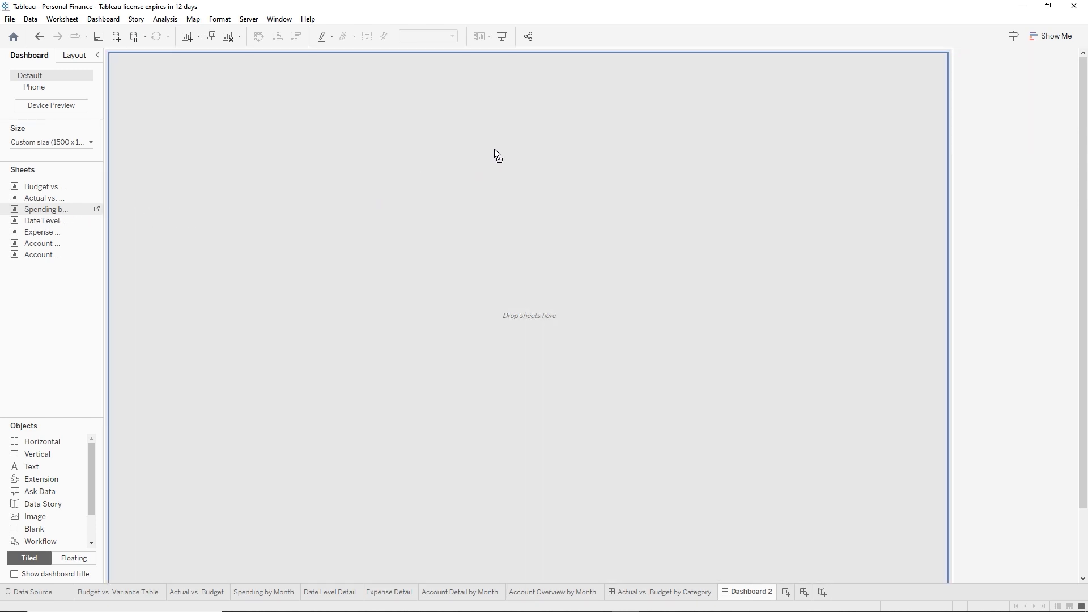
left_click_drag(536, 90, 537, 90)
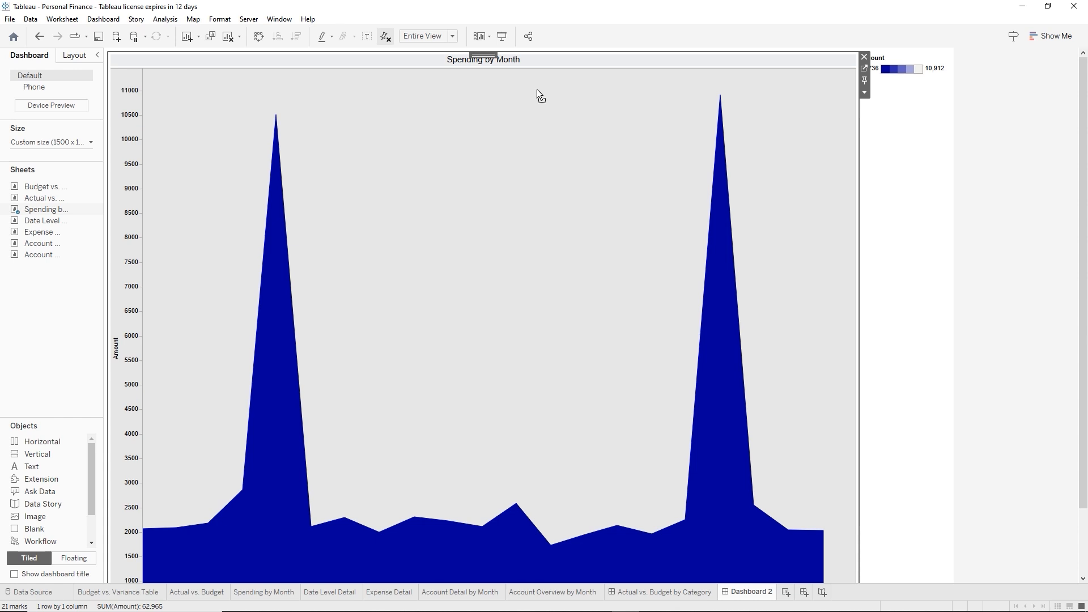
left_click(934, 81)
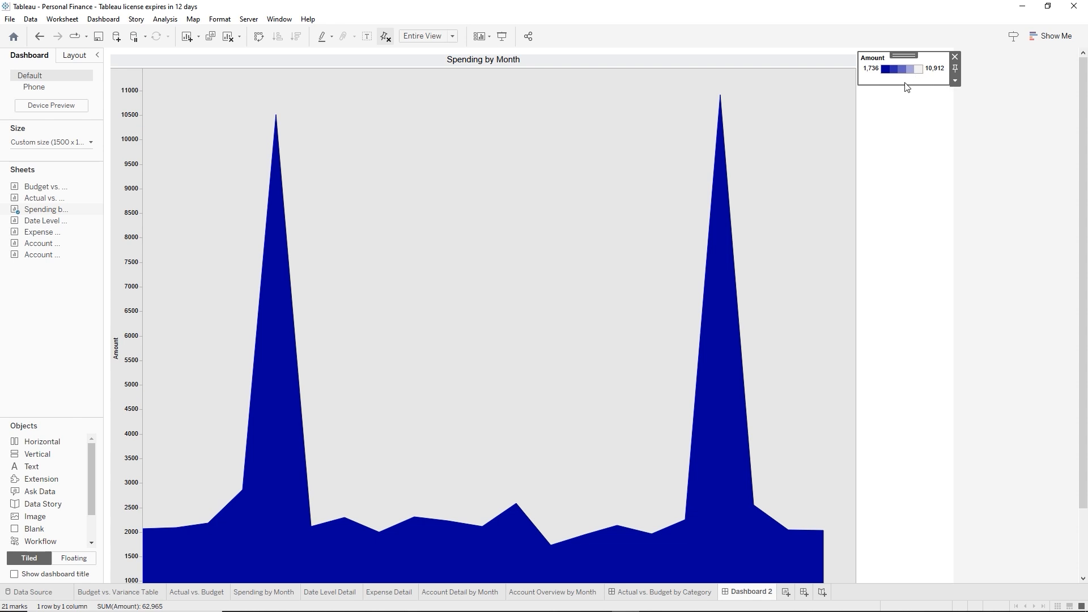
left_click(956, 57)
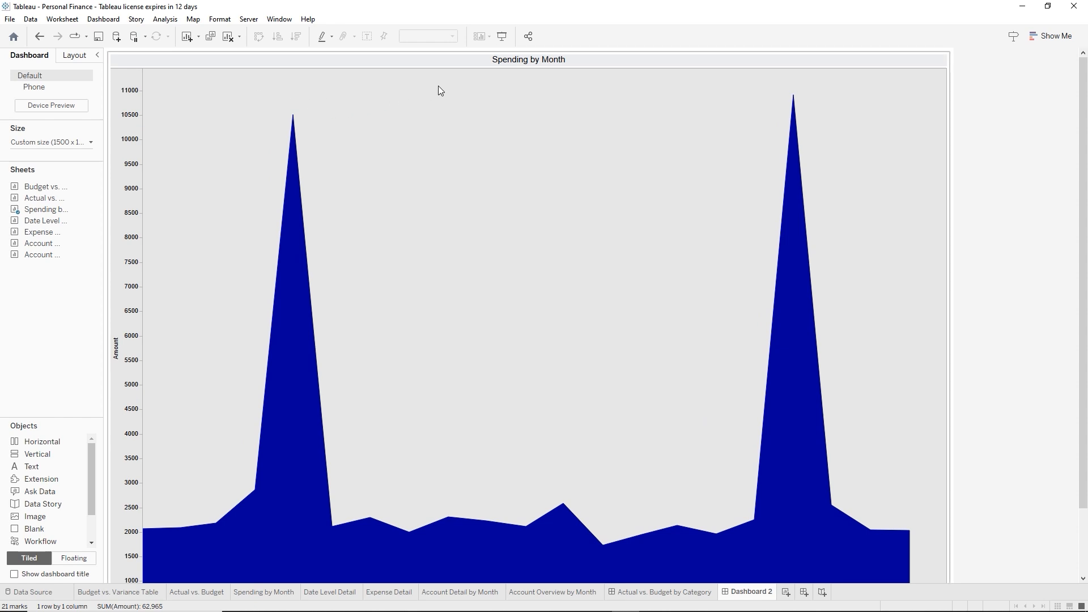
Hide the Spending by Month chart's title and add a tiled horizontal container below the chart
right_click(533, 66)
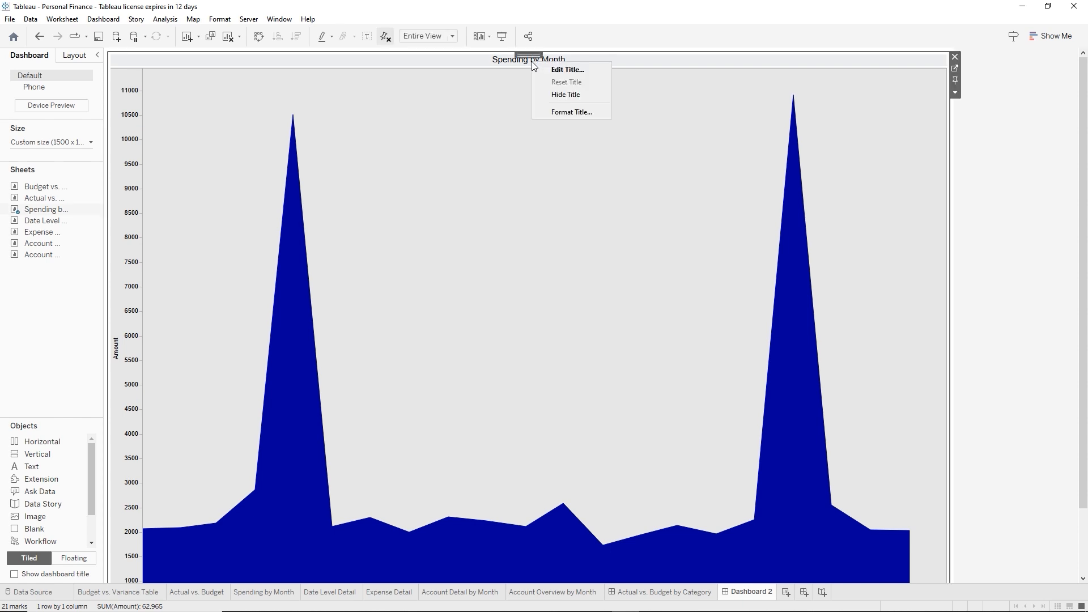
left_click(562, 95)
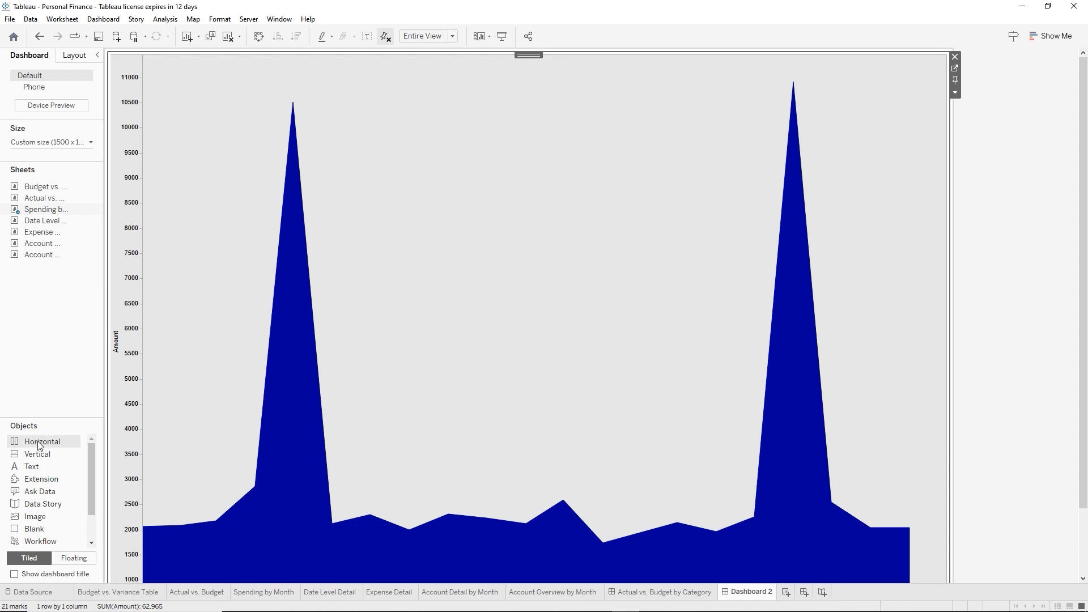
left_click_drag(38, 447, 488, 581)
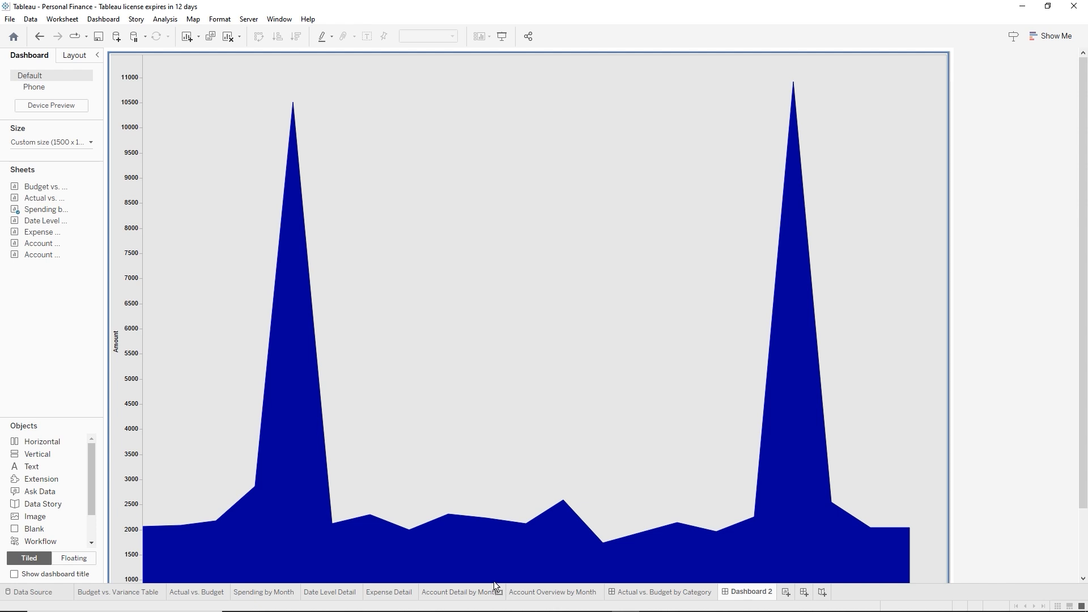
left_click_drag(495, 581, 495, 580)
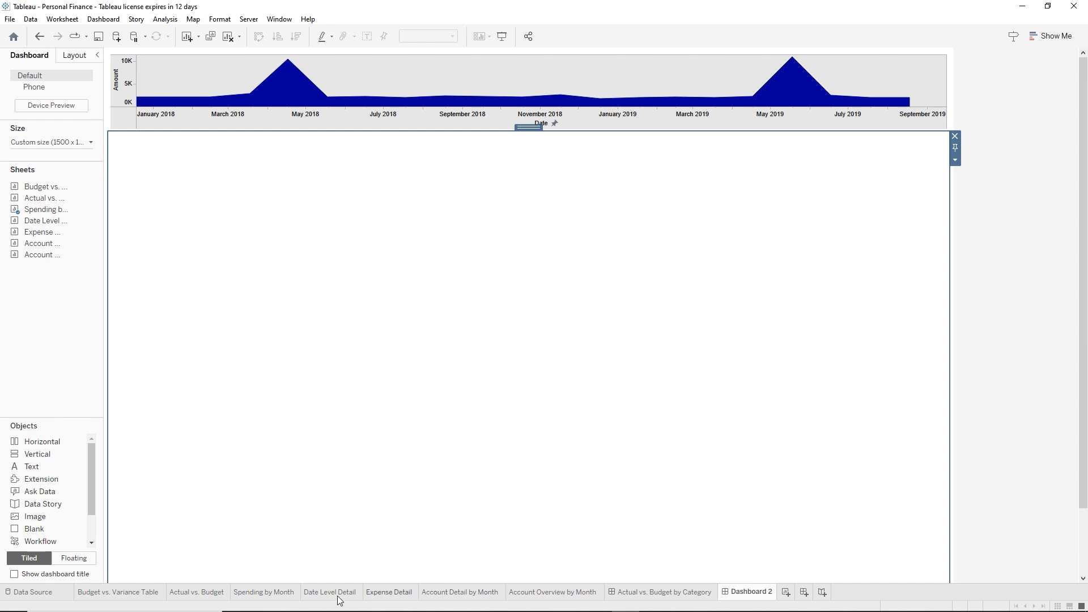
Place the Date Level Detail sheet in the empty horizontal container below the spending chart
mouse_move(44, 223)
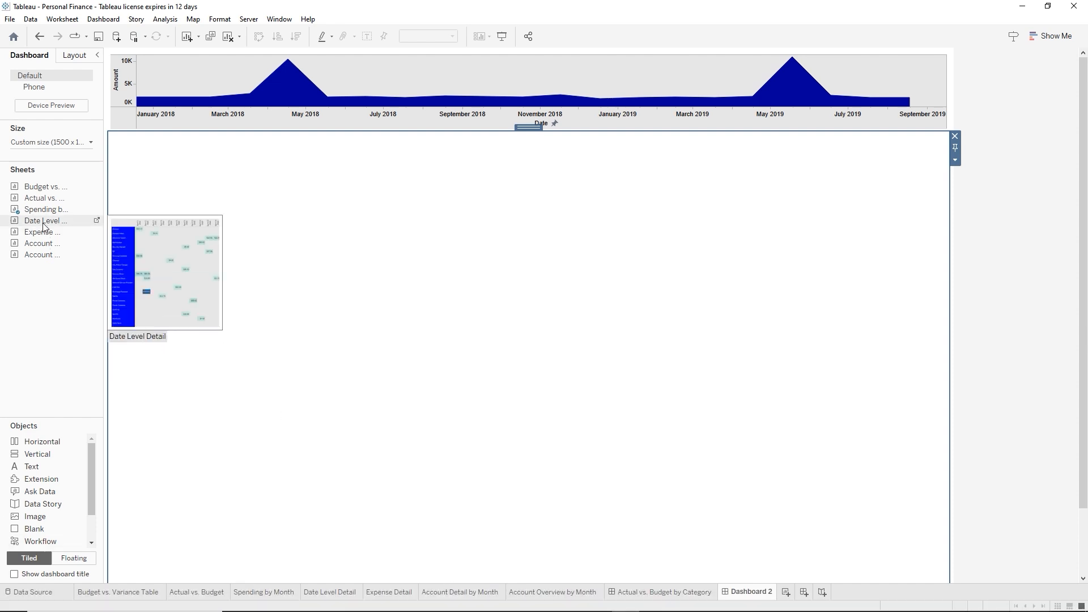
left_click_drag(43, 227, 132, 297)
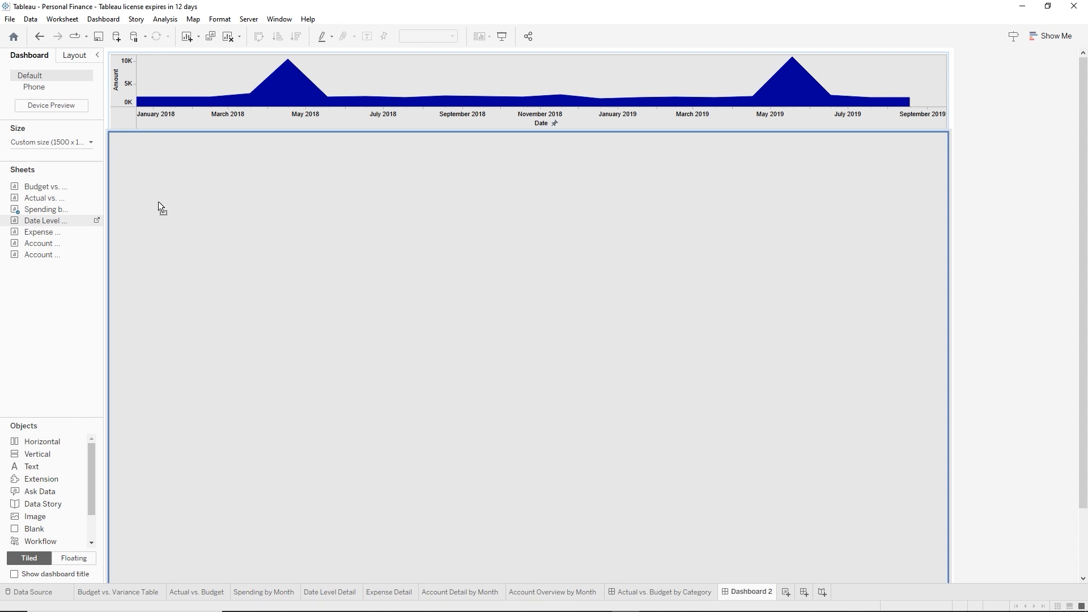
mouse_move(159, 202)
left_mouse_down()
mouse_move(100, 155)
mouse_move(114, 170)
left_mouse_up()
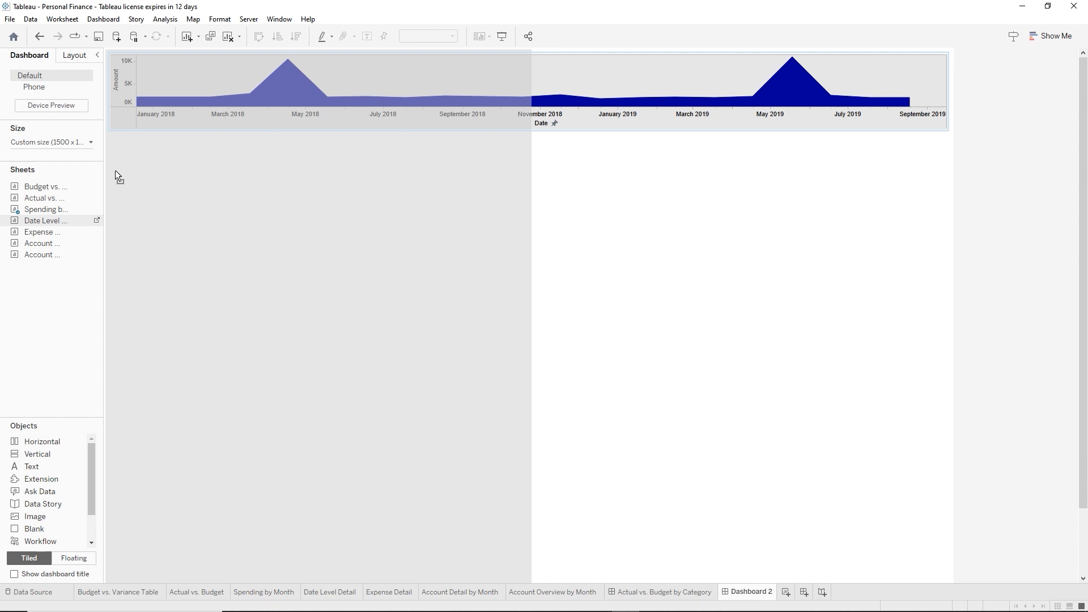
left_click_drag(115, 172, 131, 213)
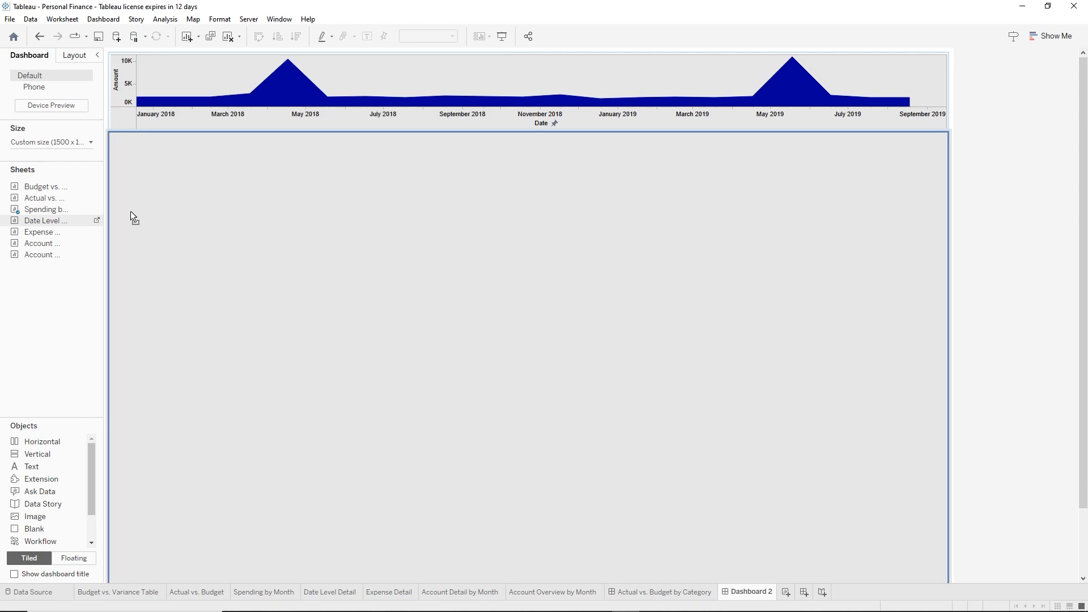
left_click_drag(131, 213, 131, 212)
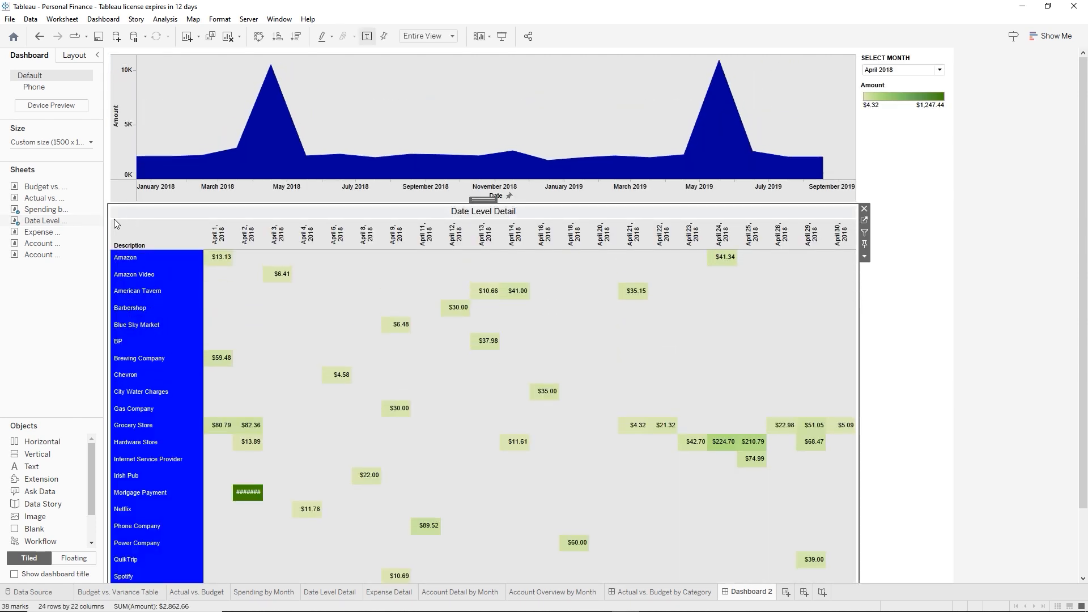
Place the Expense Detail sheet to the right of Date Level Detail within the same horizontal container
mouse_move(52, 233)
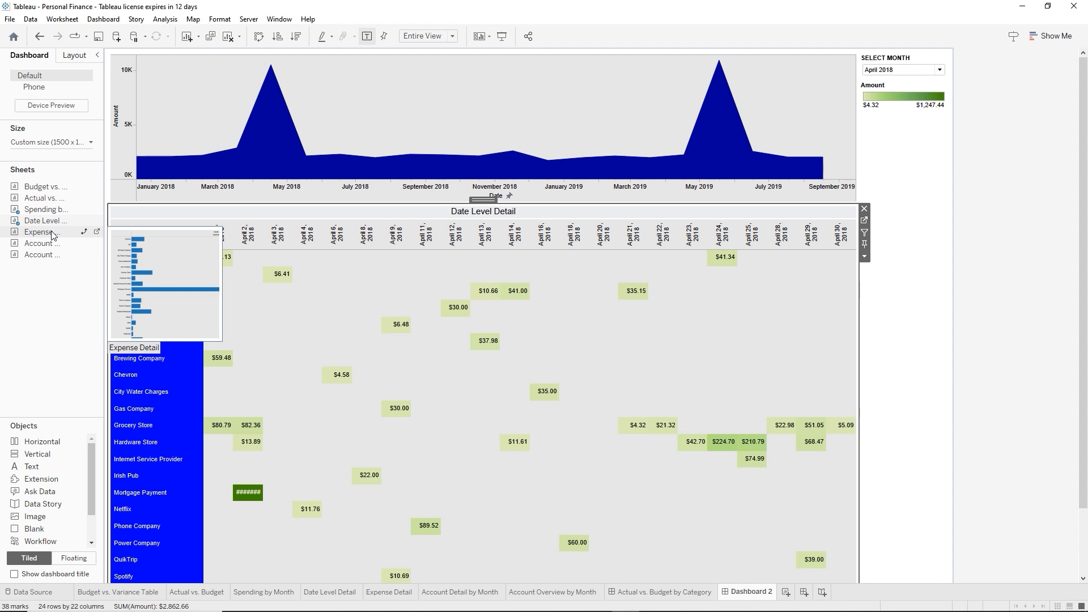
mouse_move(38, 232)
left_mouse_down()
mouse_move(393, 340)
mouse_move(528, 350)
mouse_move(717, 329)
left_mouse_up()
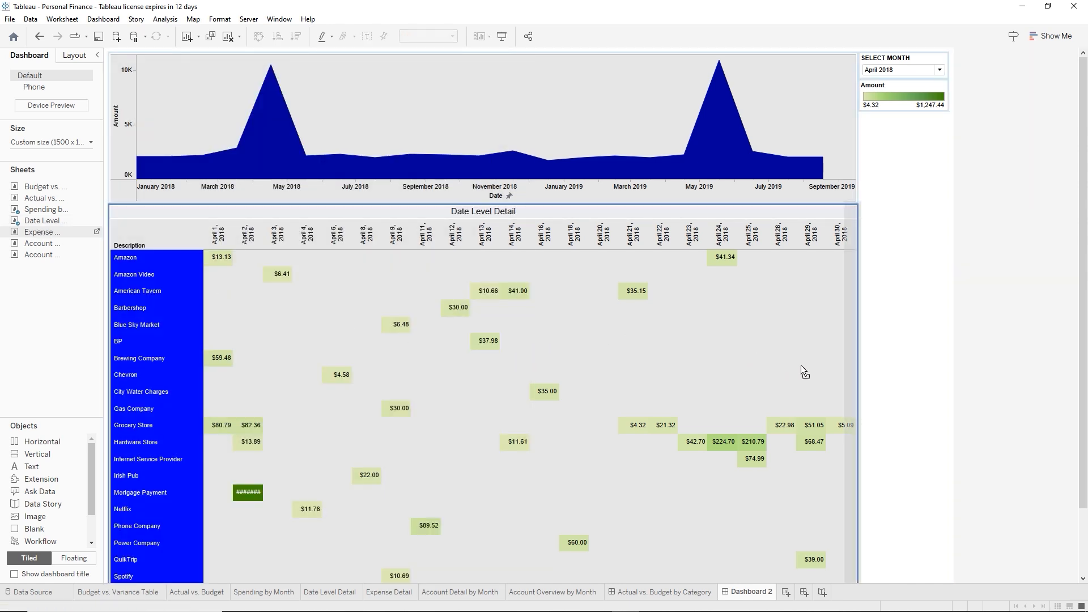
left_click_drag(848, 384, 849, 386)
left_click_drag(848, 385, 848, 386)
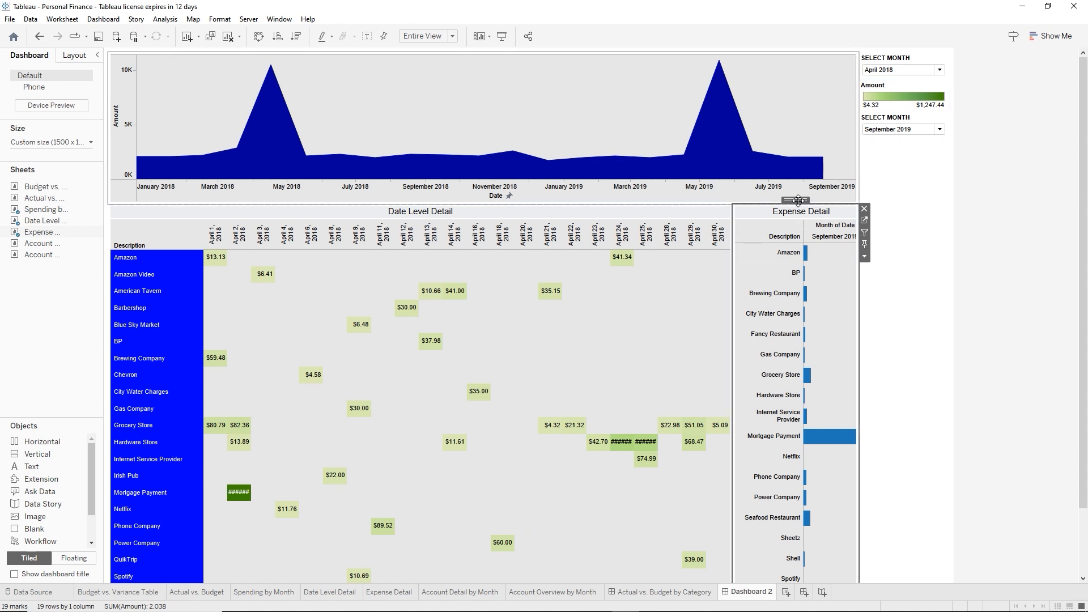
Distribute the horizontal container's contents evenly and remove the Amount color legend from the dashboard
left_click(747, 223)
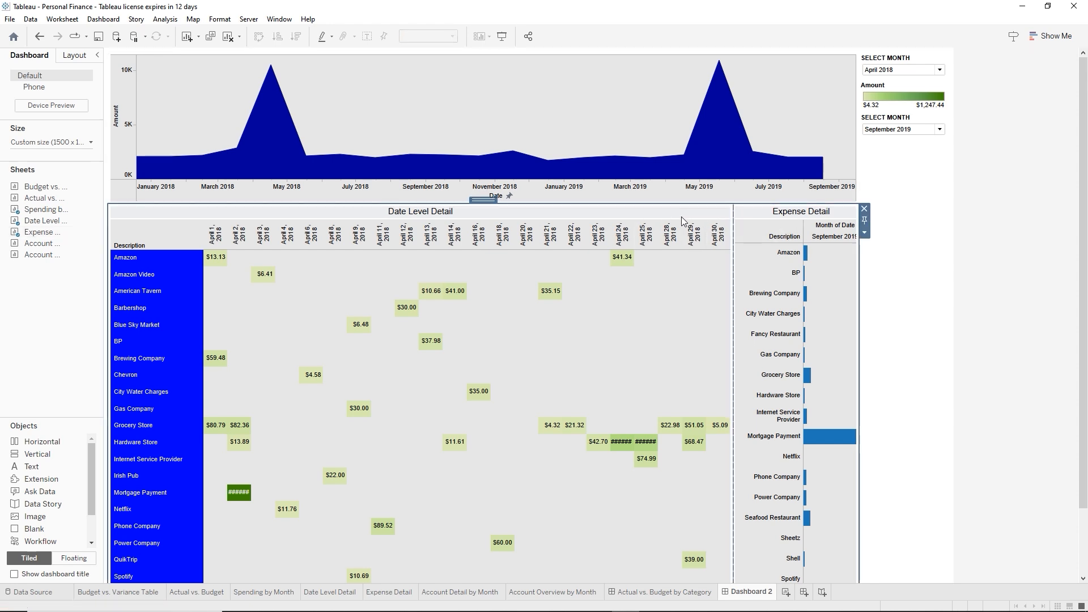
left_click(865, 235)
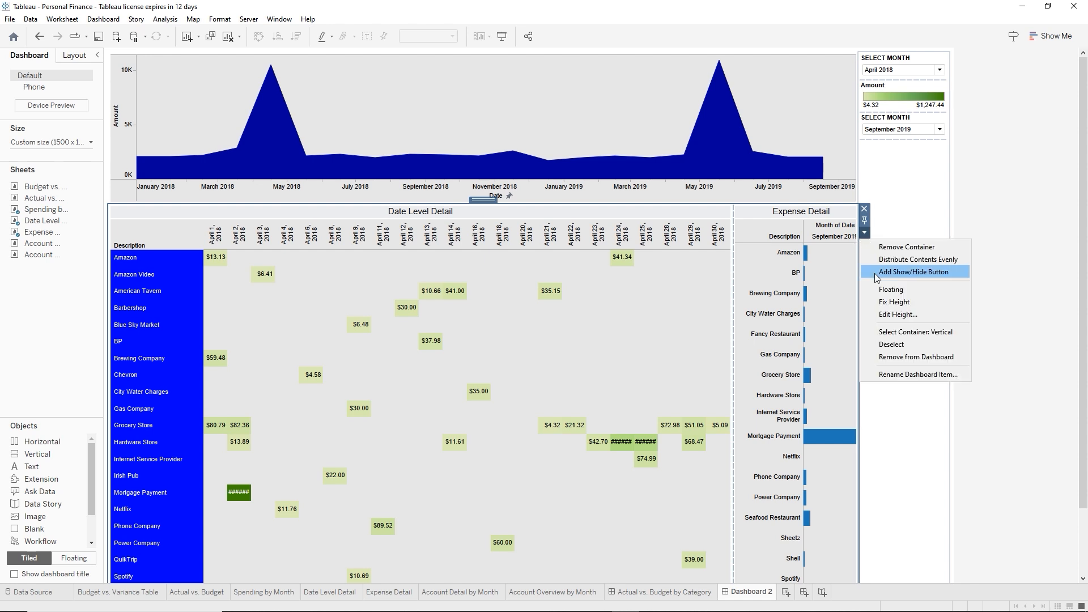
left_click(878, 260)
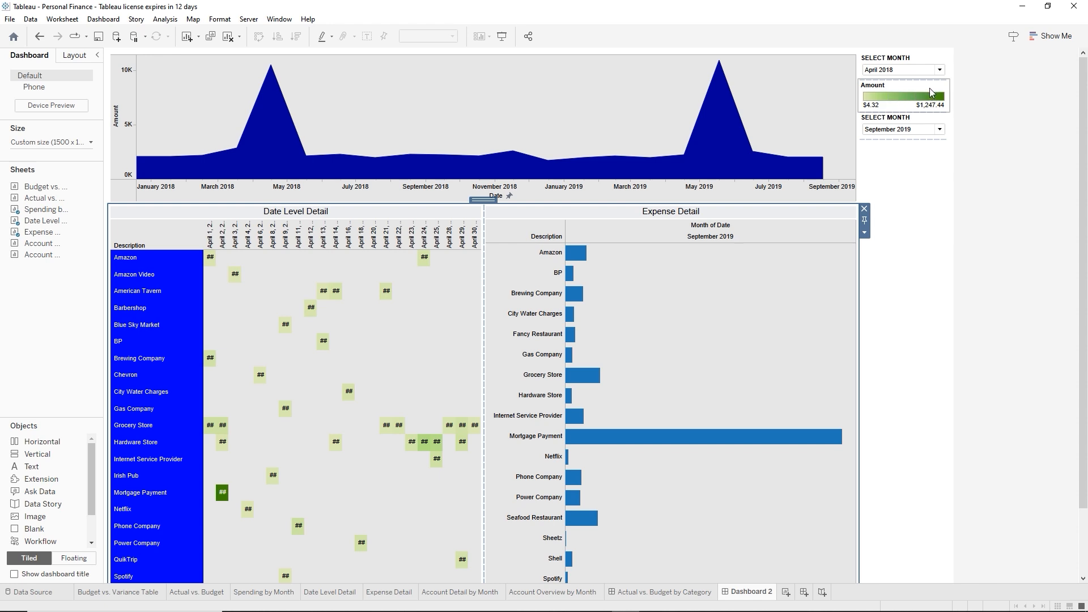
left_click(907, 88)
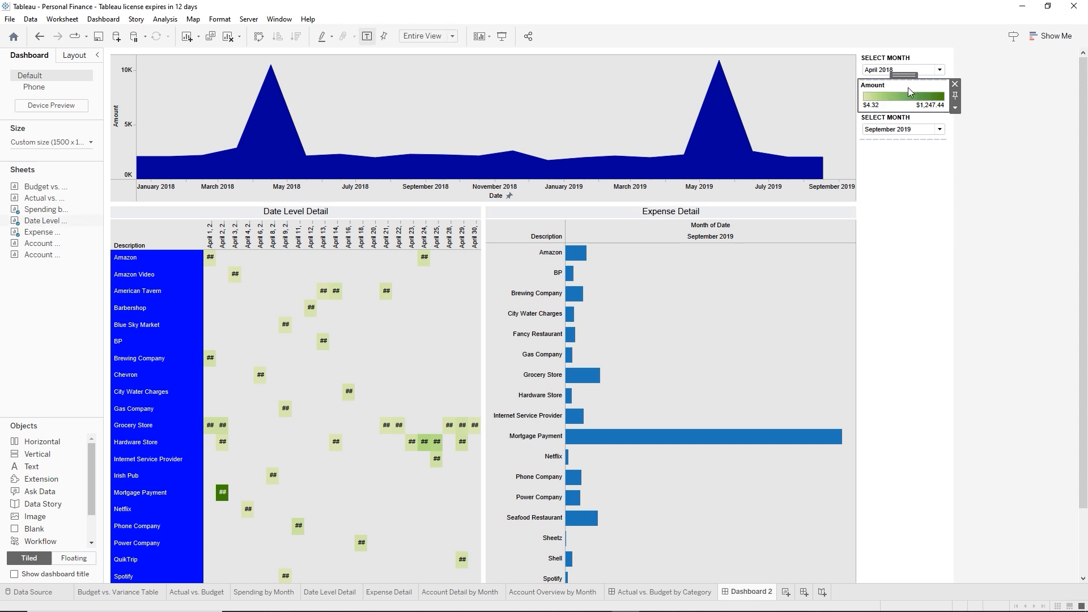
left_click(956, 84)
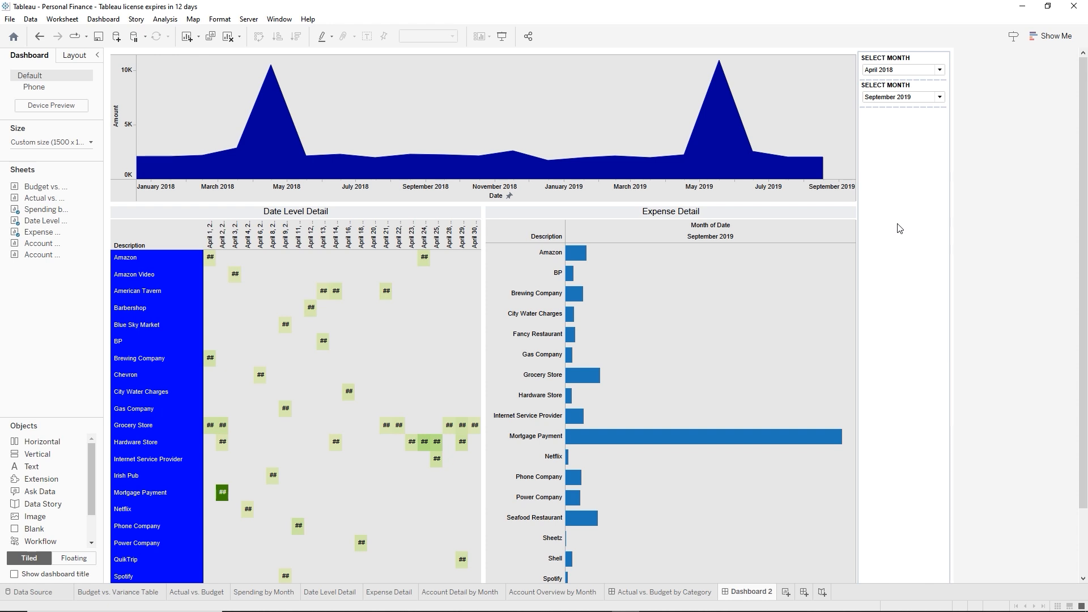
Make Date Level Detail's Select Month filter floating and place it over the upper-left corner of that sheet
left_click(913, 60)
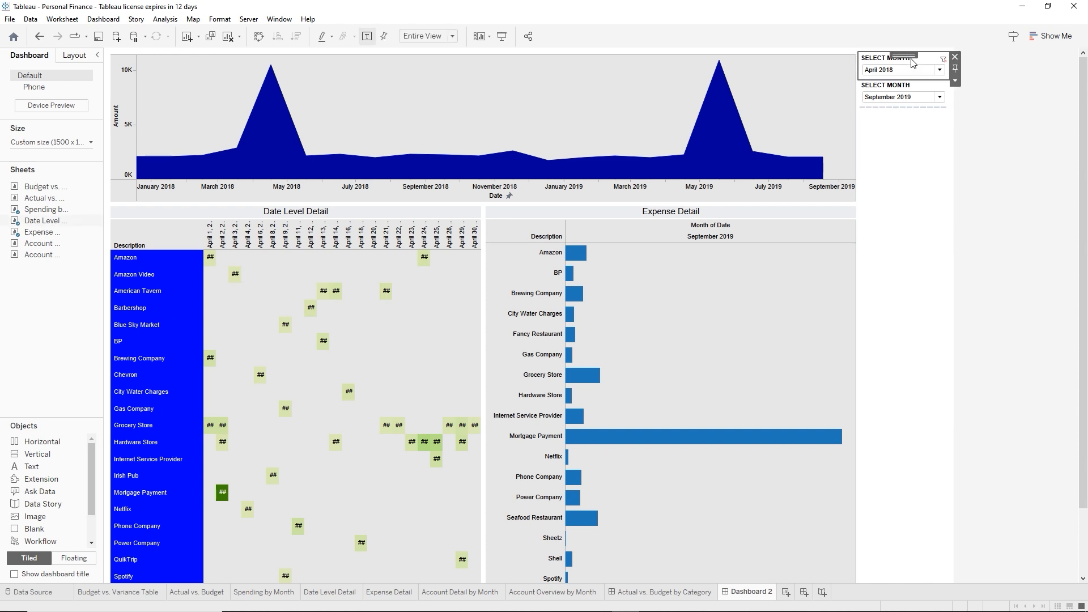
left_click(955, 83)
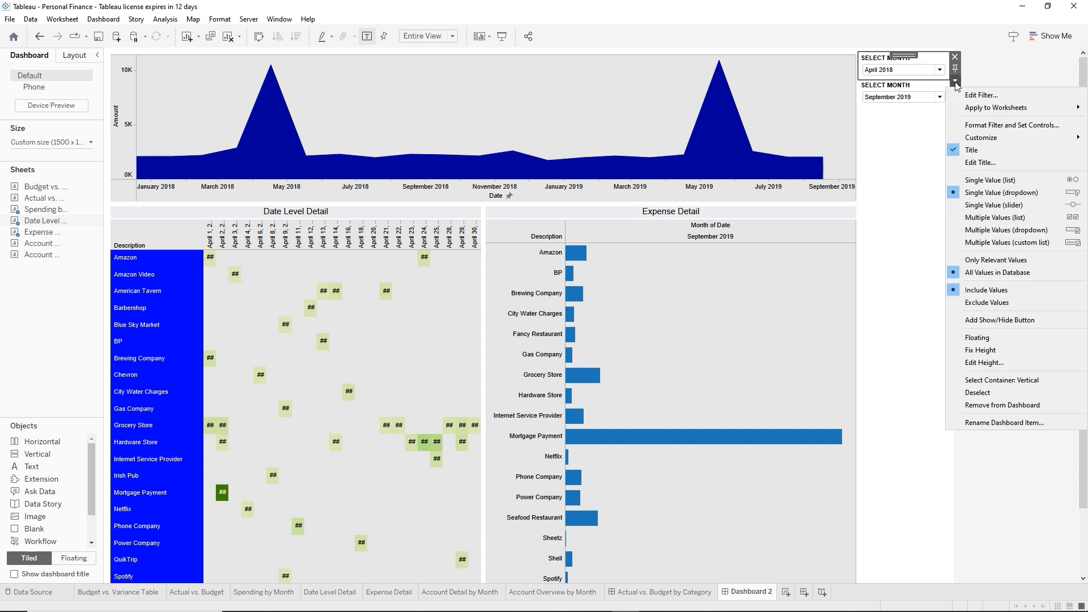
left_click(973, 338)
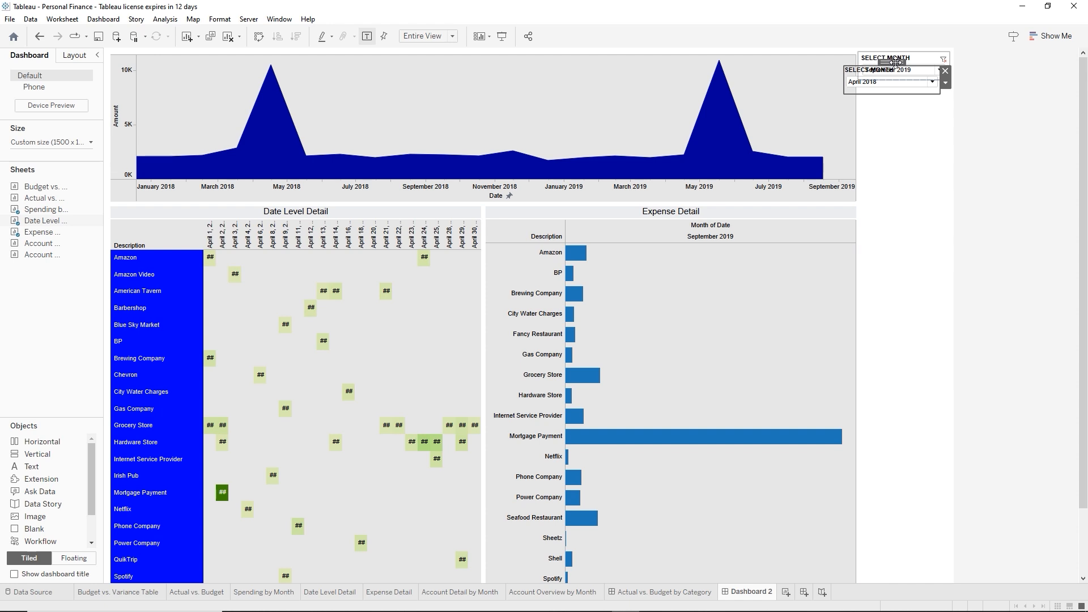
left_click_drag(894, 60, 155, 203)
left_click(156, 202)
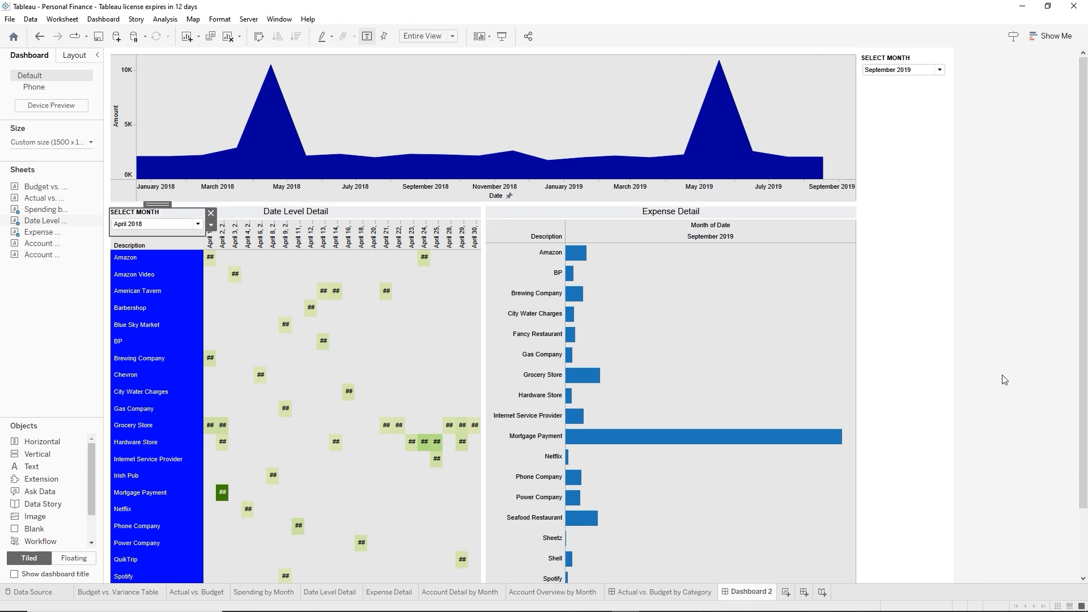
Make Expense Detail's Select Month filter floating and place it over the upper-right corner of that sheet
left_click(939, 58)
left_click(955, 80)
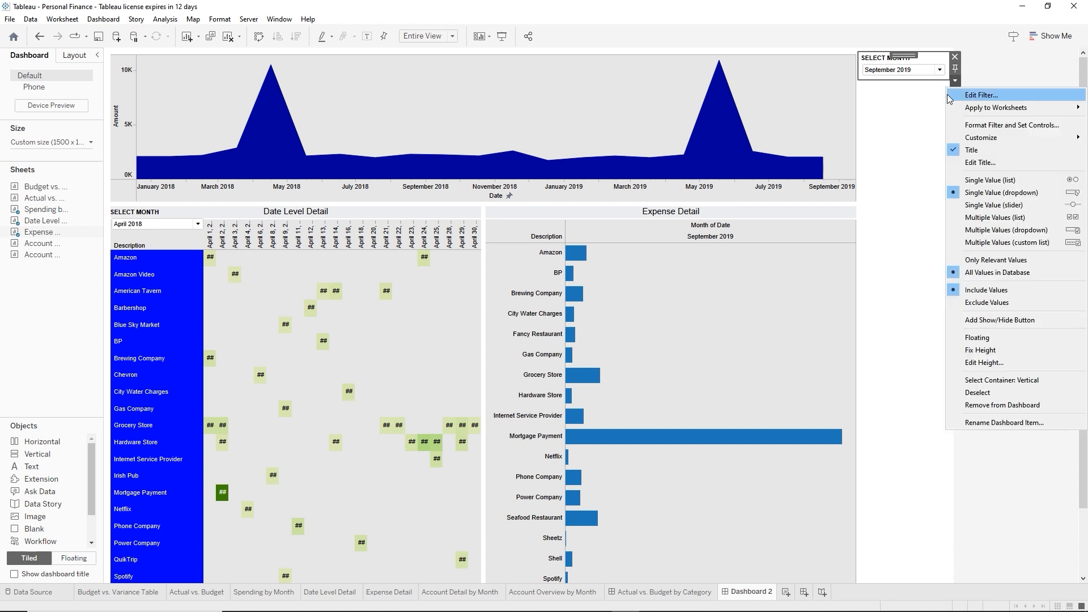
left_click(983, 339)
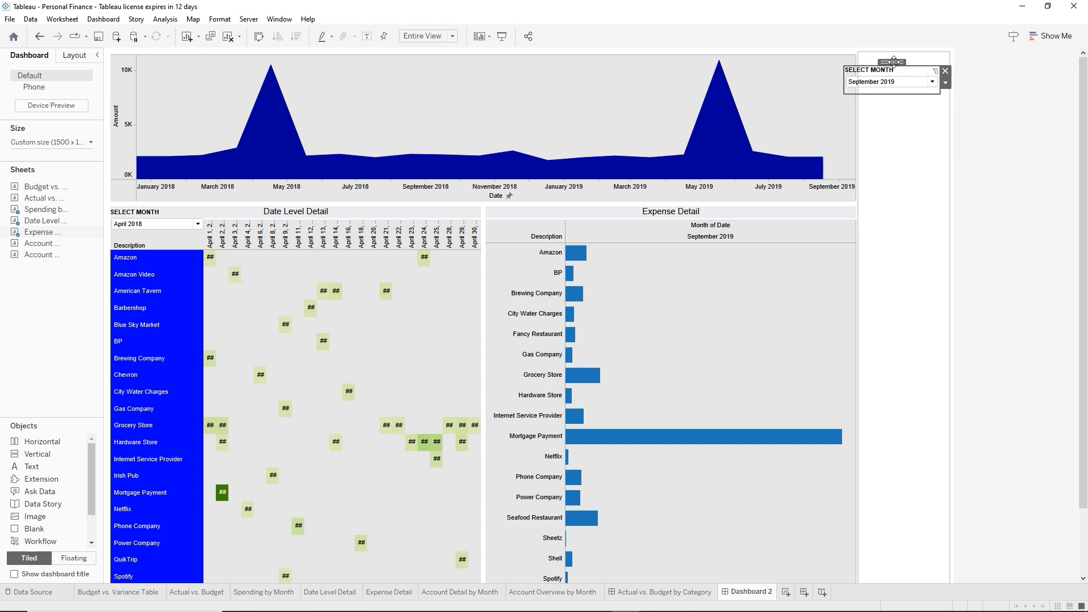
left_click_drag(894, 61, 810, 205)
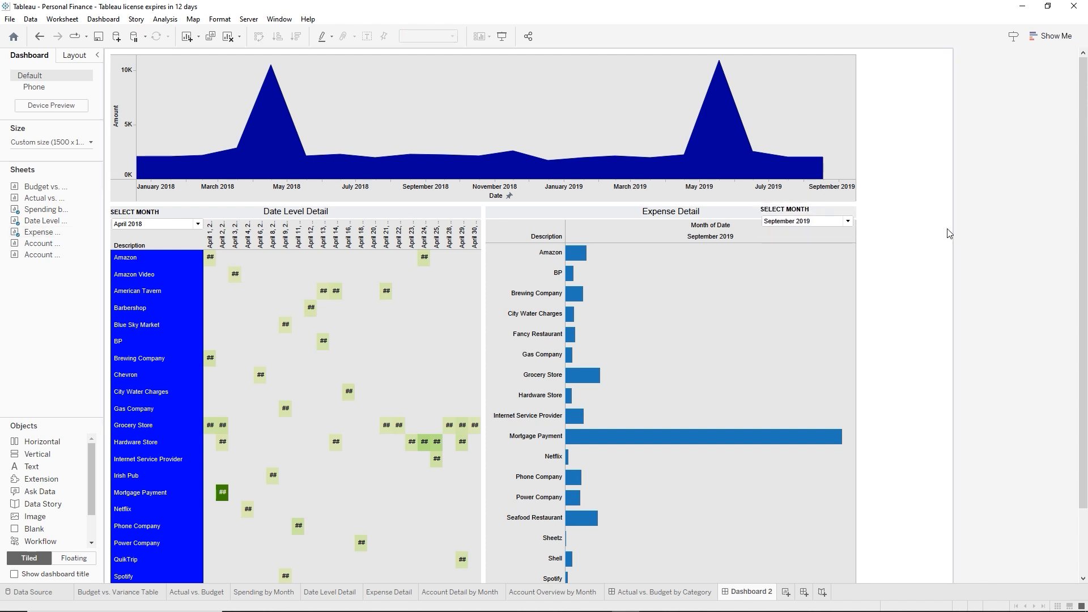
Set the Select Month filter to December 2018 for Expense Detail and to January 2019 for Date Level Detail
left_click(782, 224)
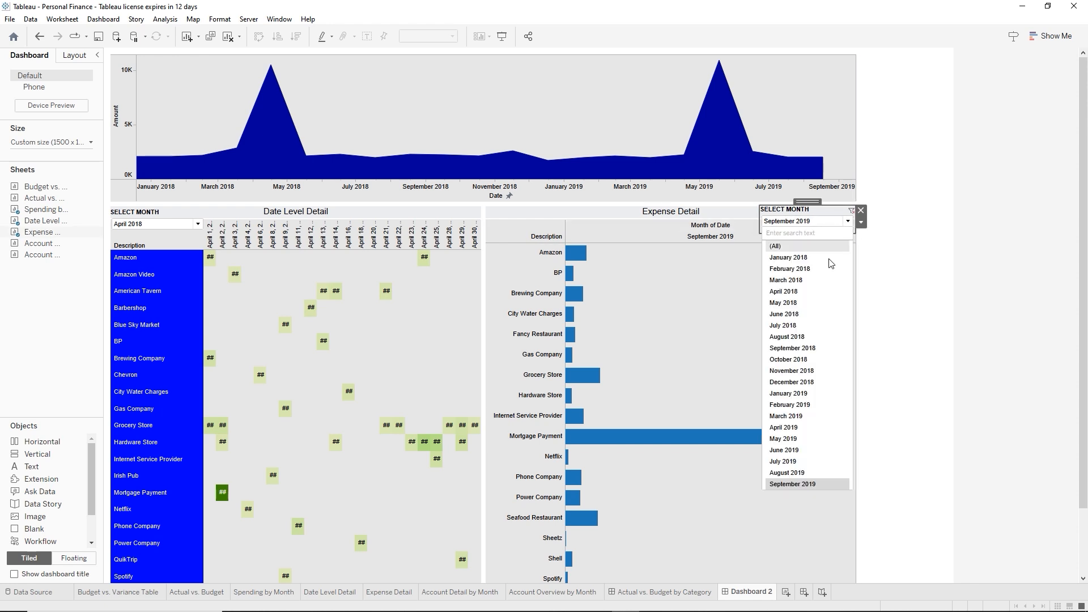
left_click(820, 384)
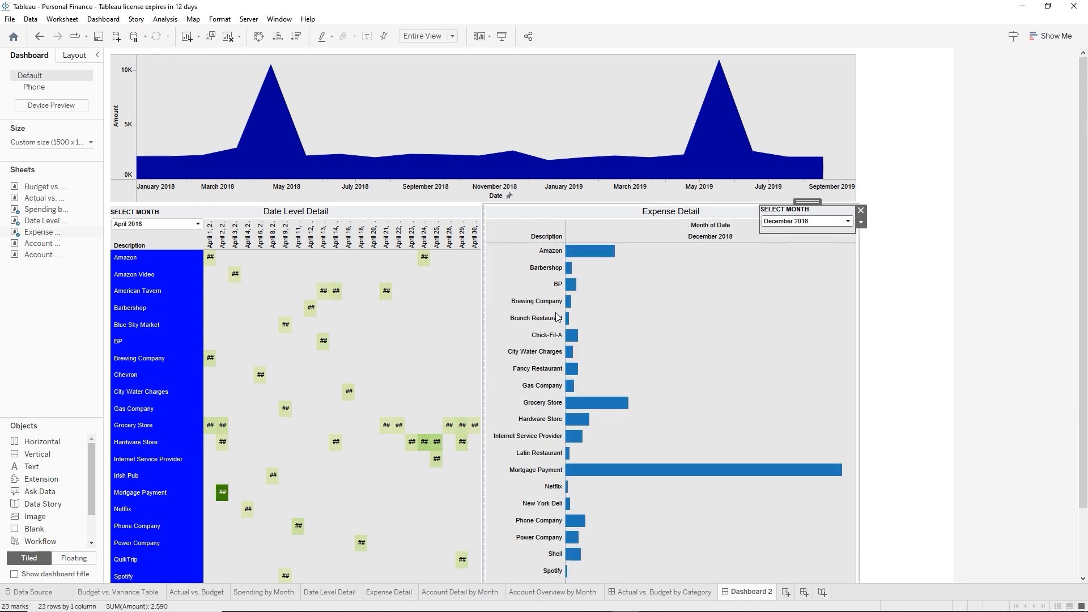
left_click(198, 224)
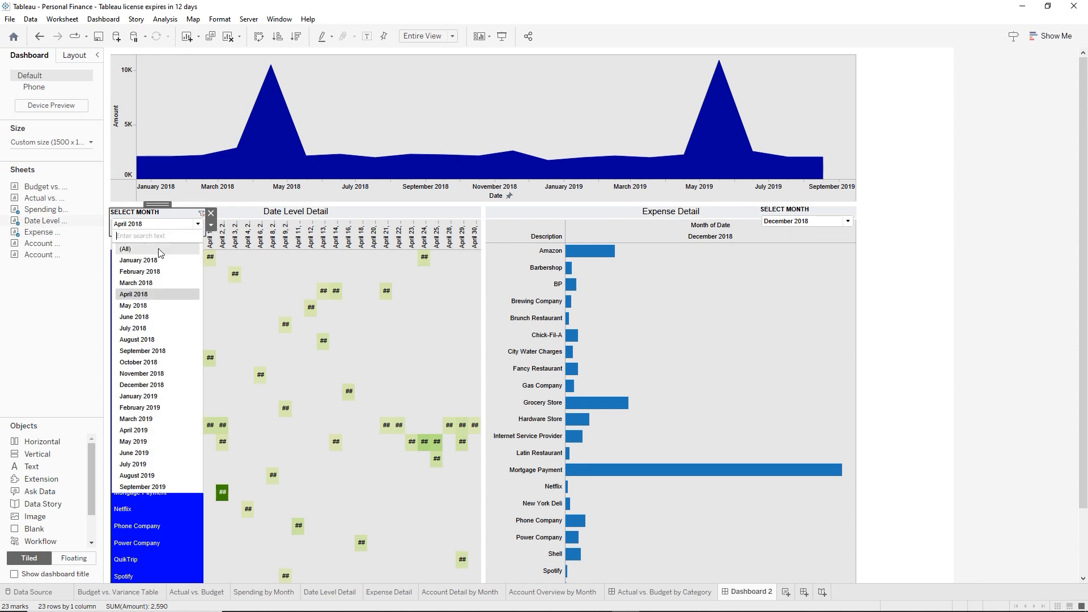
left_click(136, 397)
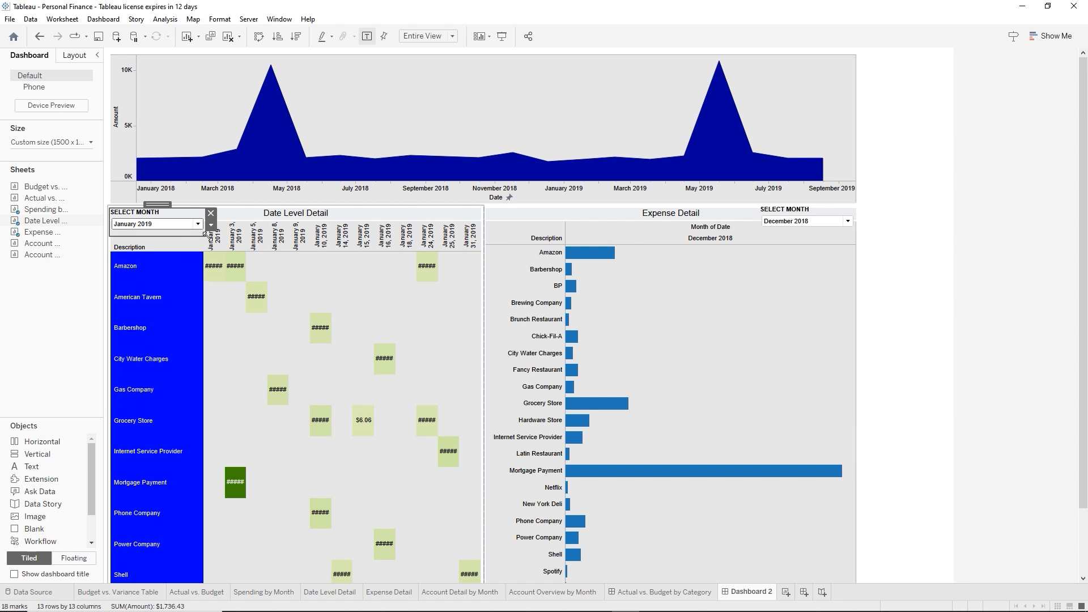
Remove the empty container beside the charts and realign Expense Detail's Select Month filter with the widened sheet's upper-right corner
left_click(894, 55)
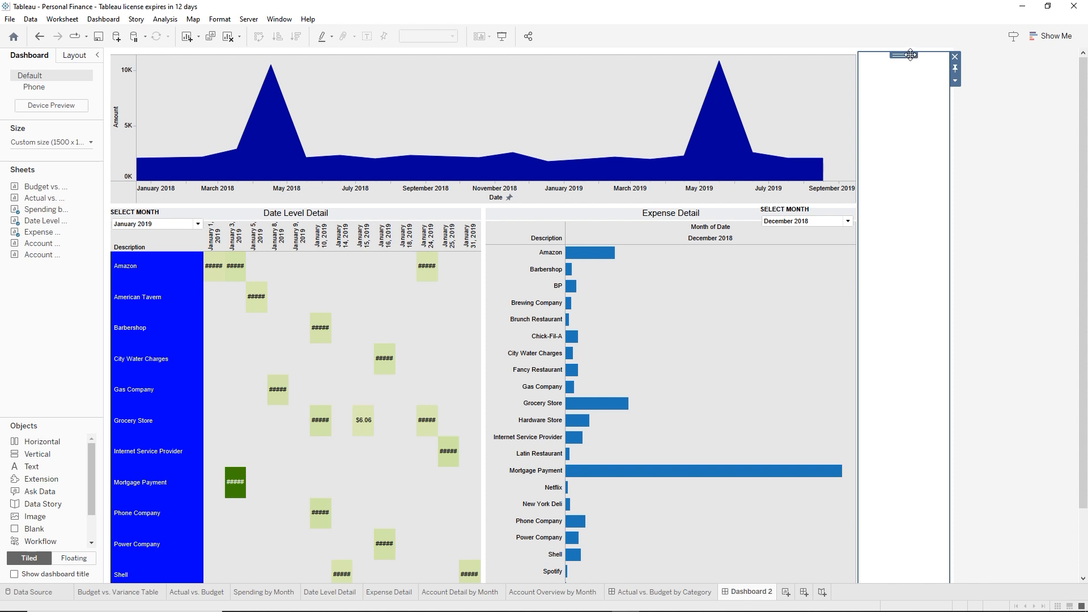
left_click(956, 56)
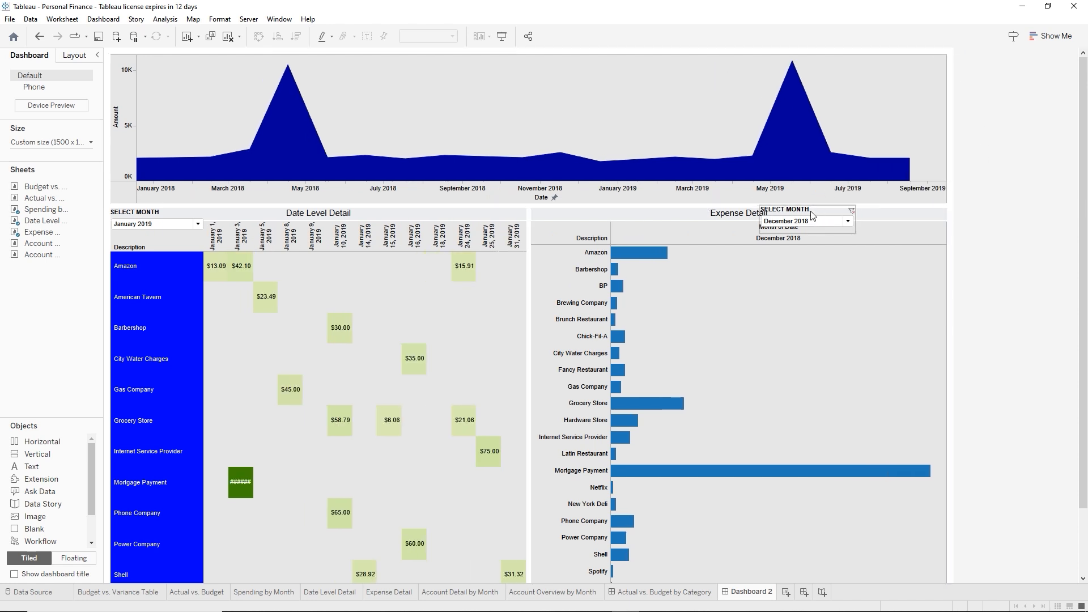
left_click_drag(813, 215, 900, 202)
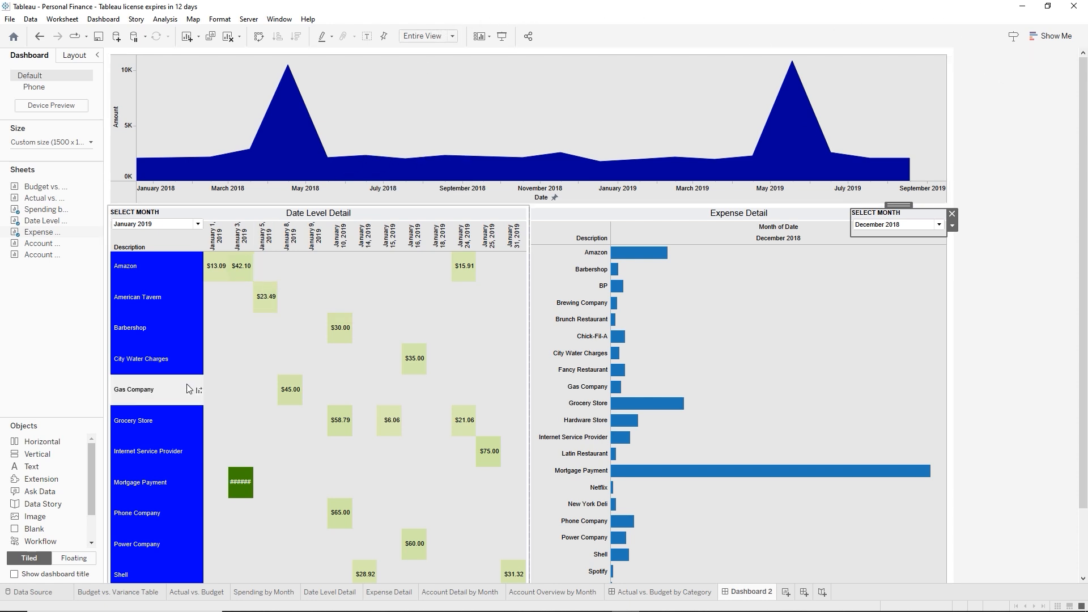
Rename Dashboard 2 as Spending by Month with Date and Expense Detail and show the dashboard title
double_click(752, 594)
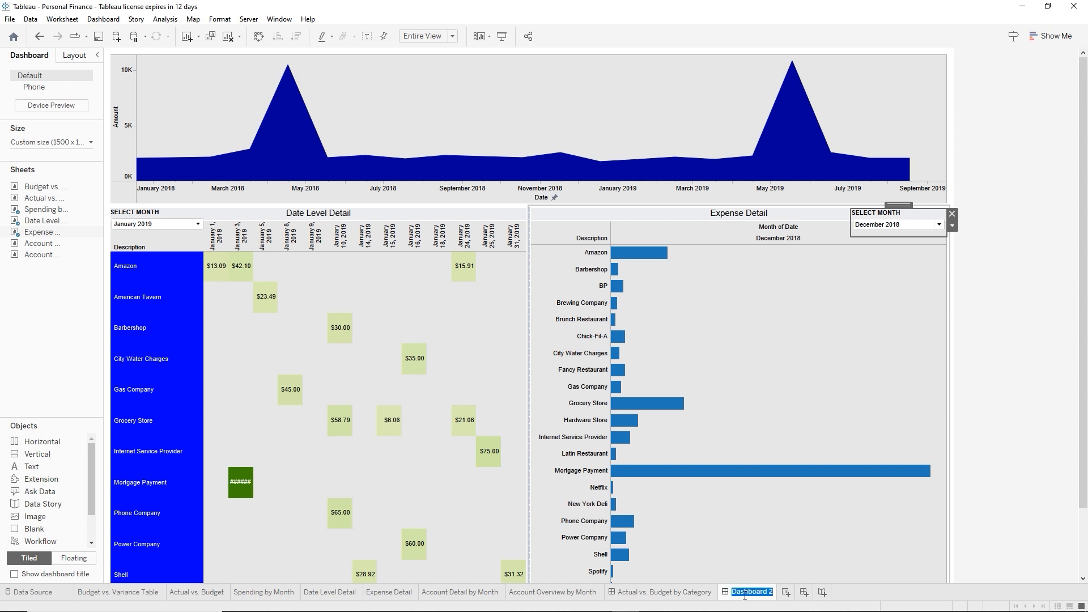
mouse_move(745, 596)
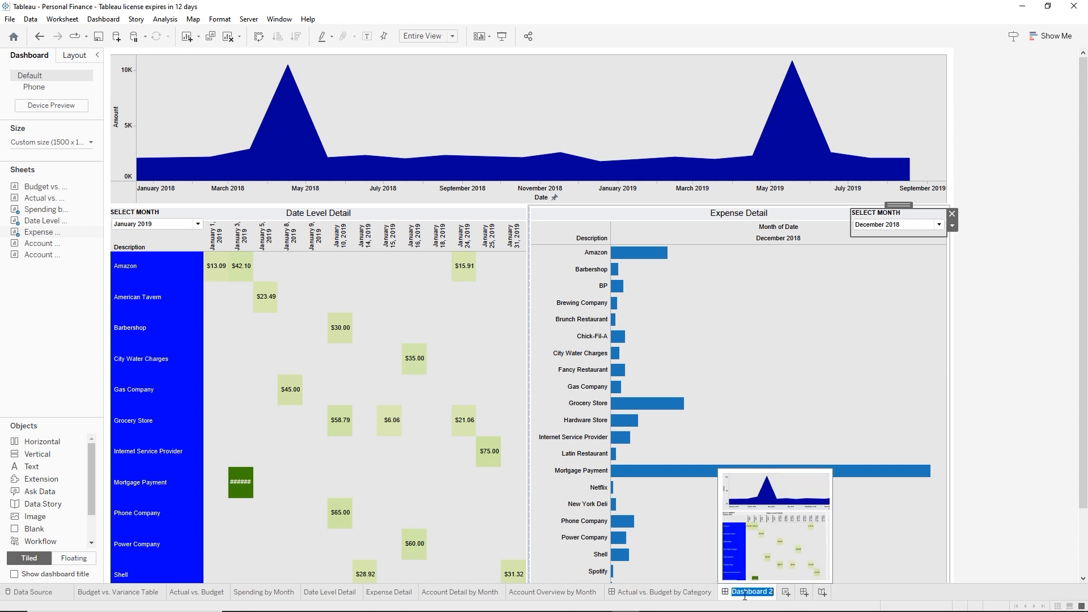
type("Spending by ")
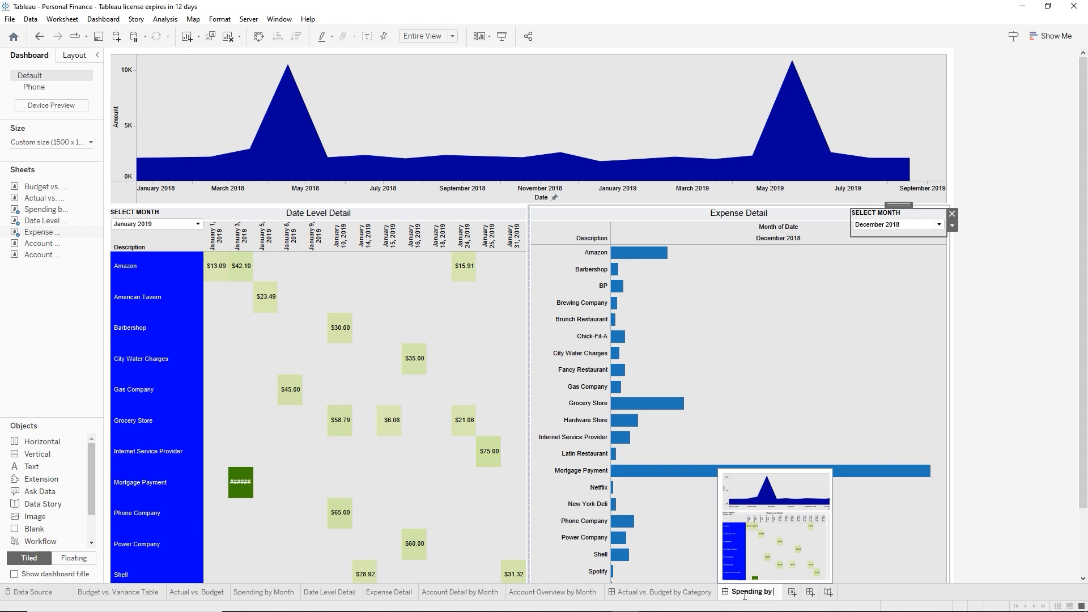
type("Month with Date an")
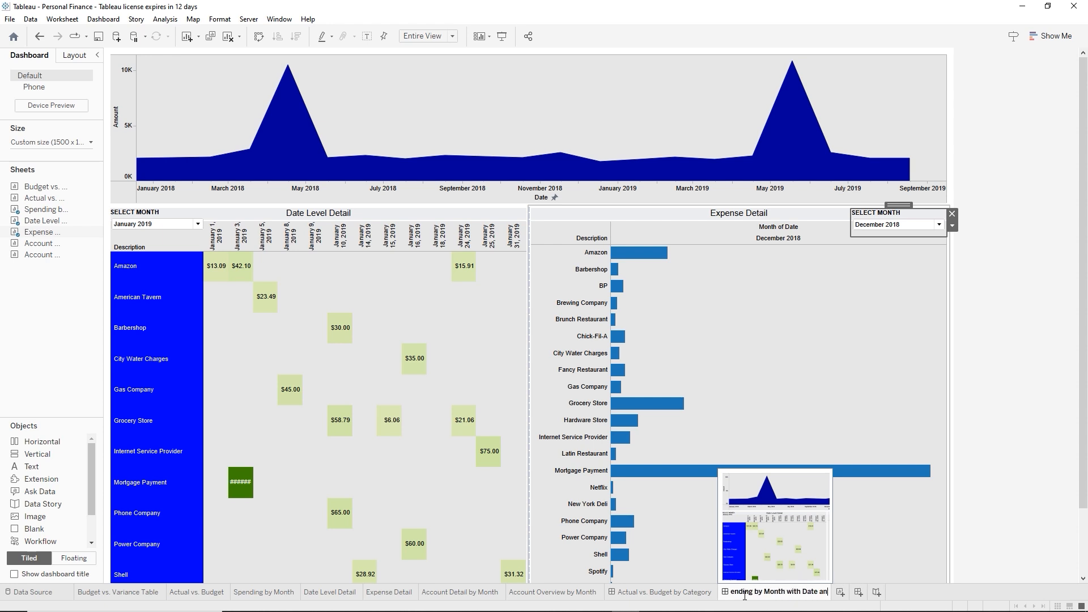
type("d Expense Detail")
left_click(195, 275)
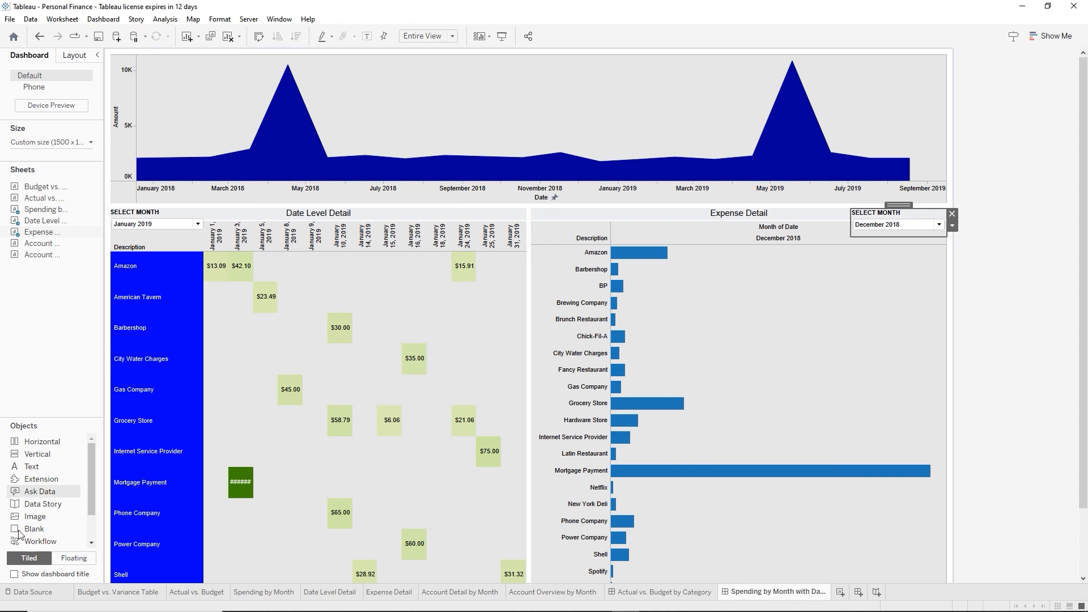
left_click(14, 574)
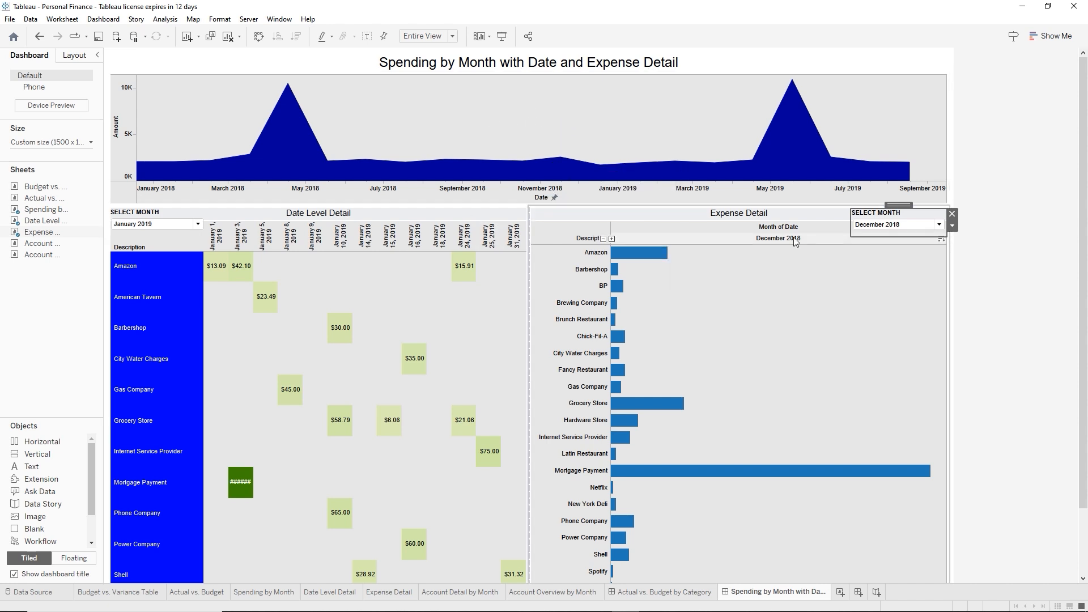
Select the container holding Date Level Detail and Expense Detail and lower its upper edge to make the spending chart taller
left_click(756, 270)
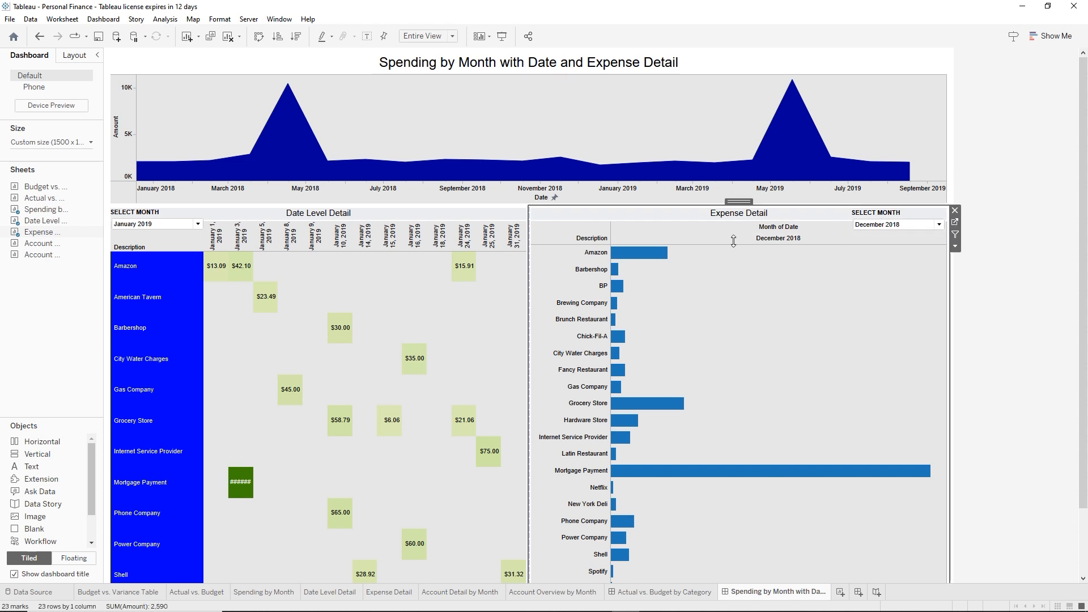
double_click(737, 203)
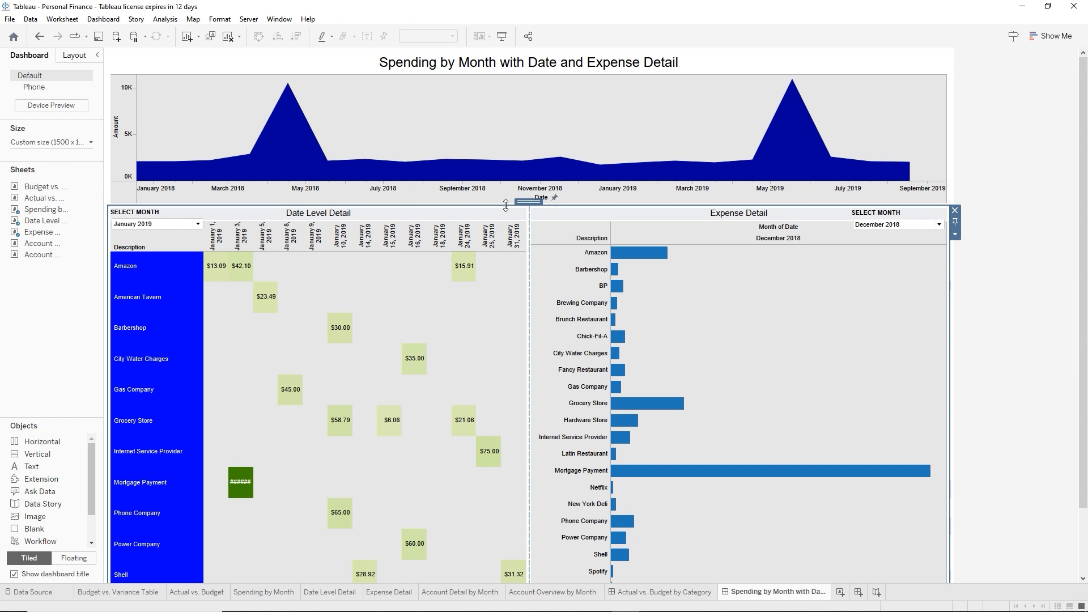
left_click_drag(506, 205, 510, 288)
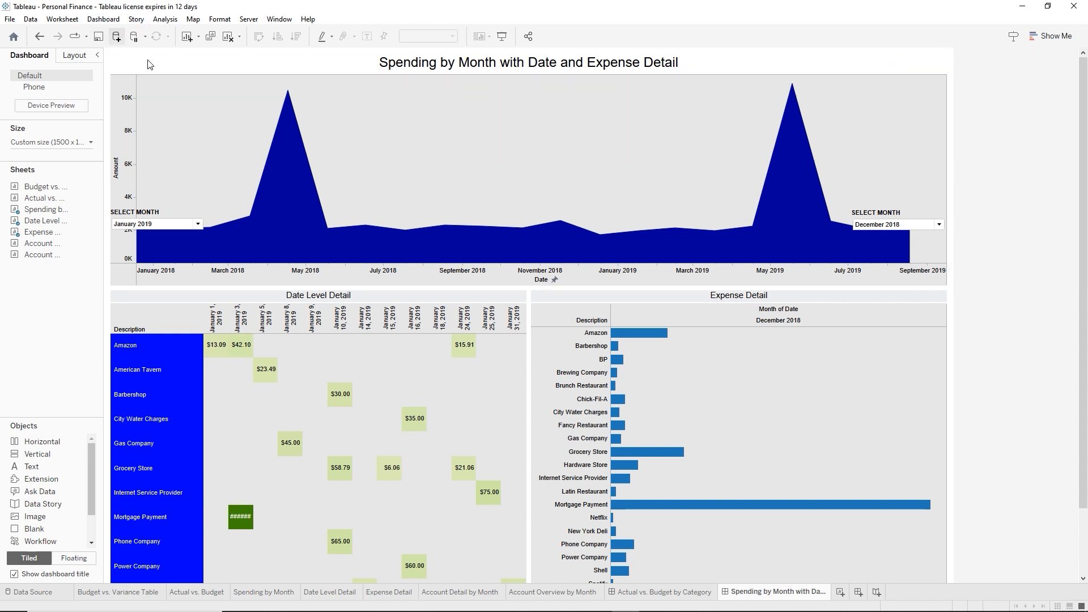
Create a new dashboard with a vertical container and place the Spending by Month sheet in it
left_click(859, 592)
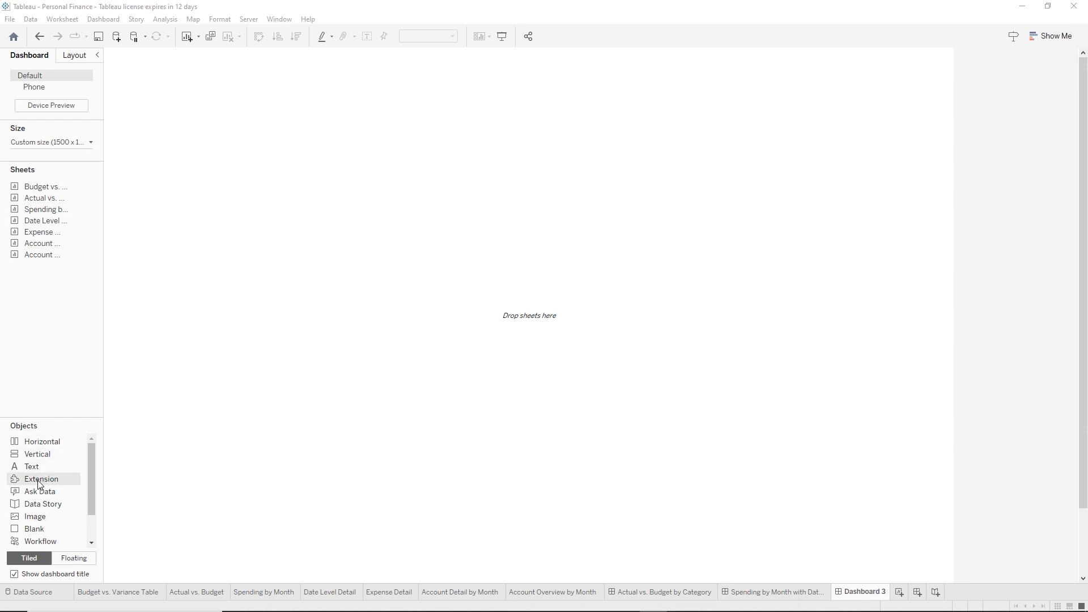
left_click_drag(33, 456, 522, 102)
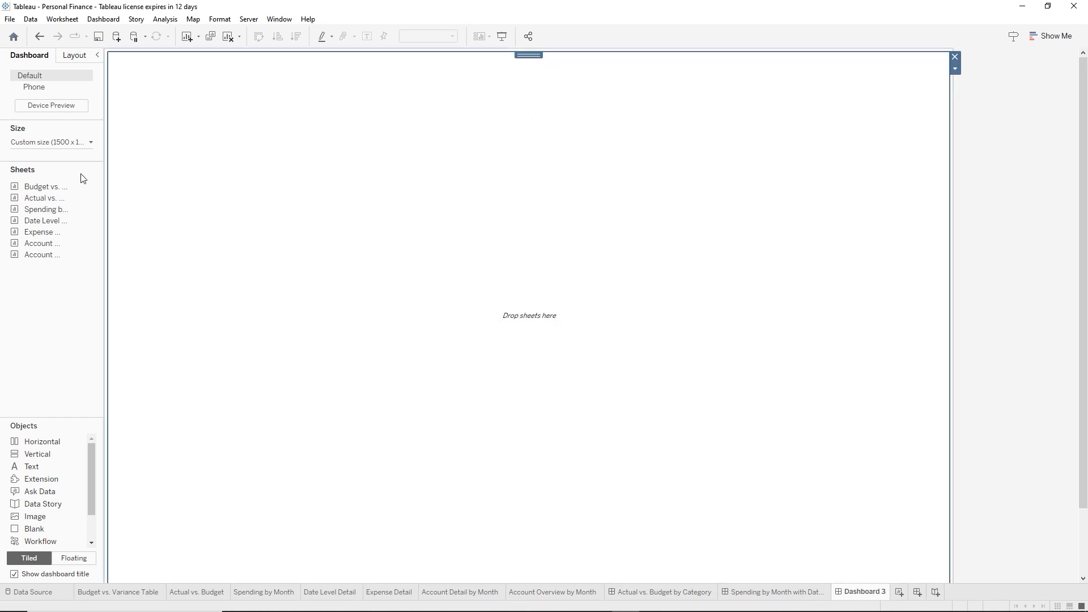
mouse_move(51, 208)
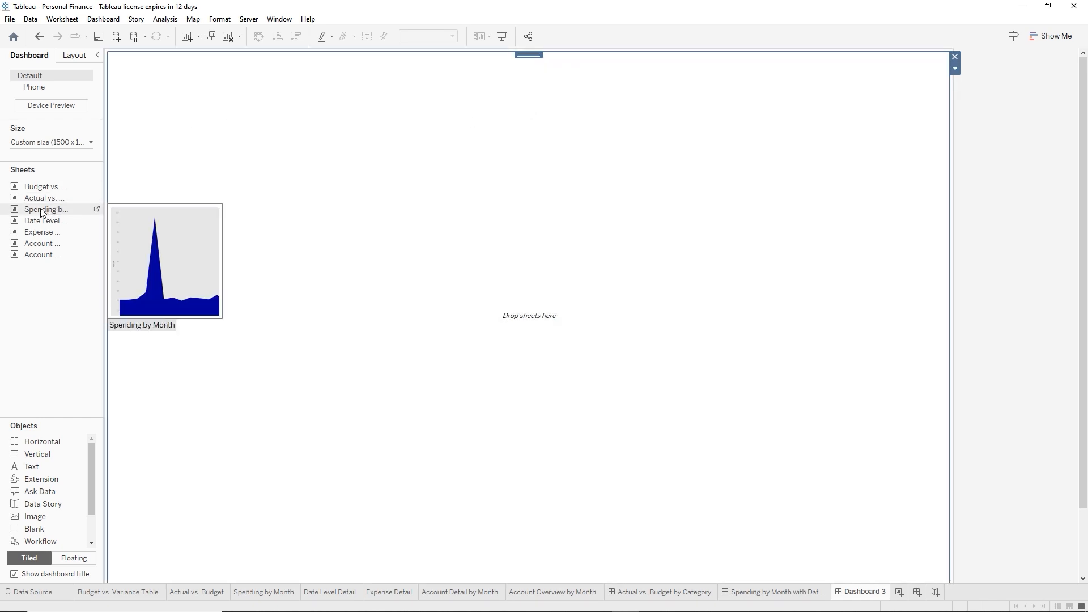
left_click_drag(41, 212, 263, 145)
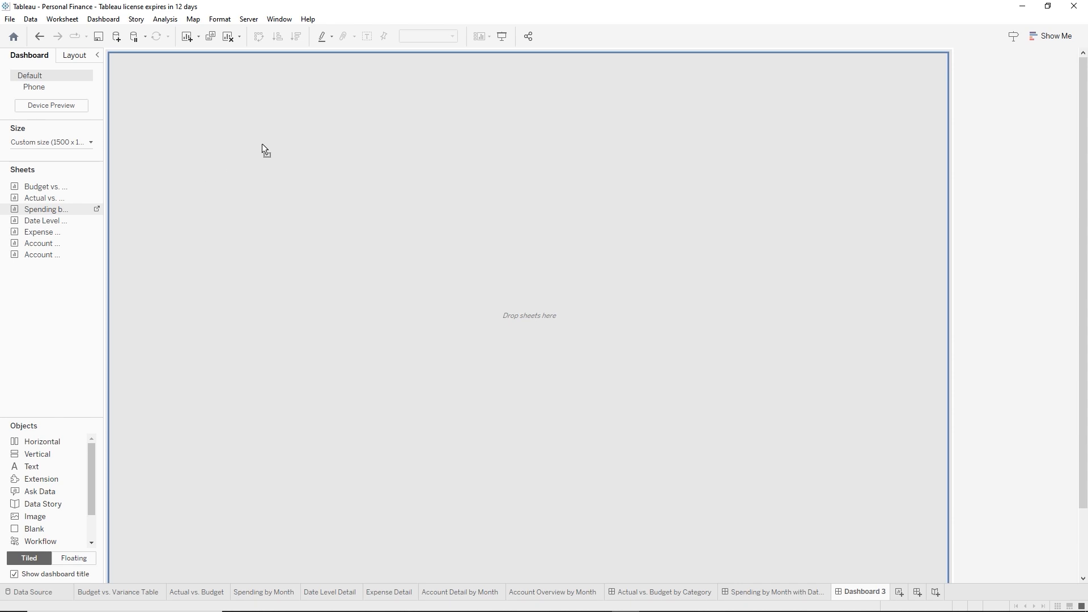
left_click_drag(332, 104, 331, 104)
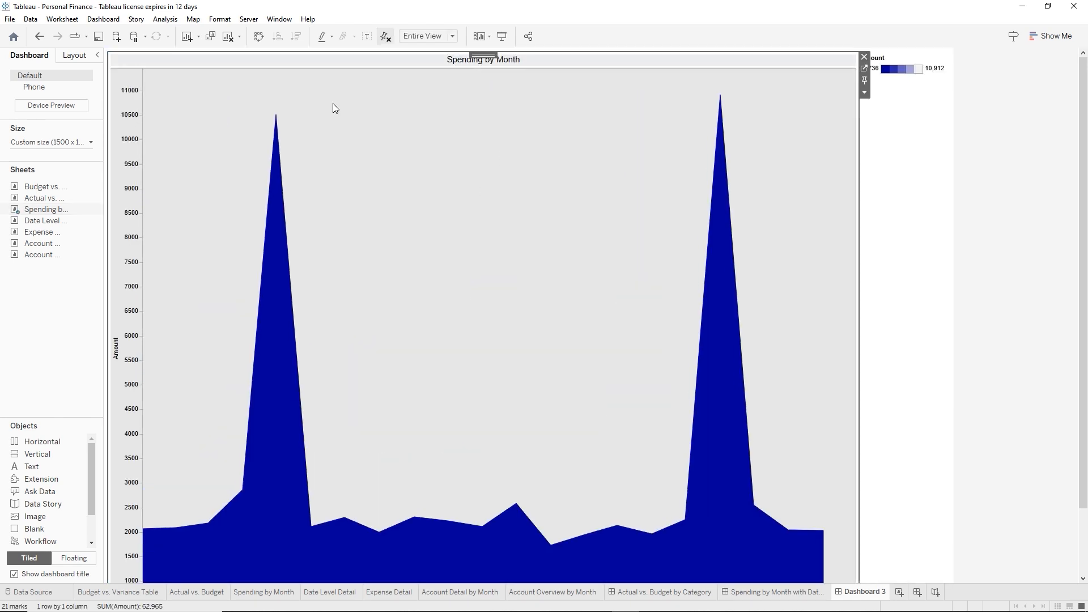
Hide the Spending by Month sheet's title and remove the Amount color legend from the dashboard
right_click(522, 63)
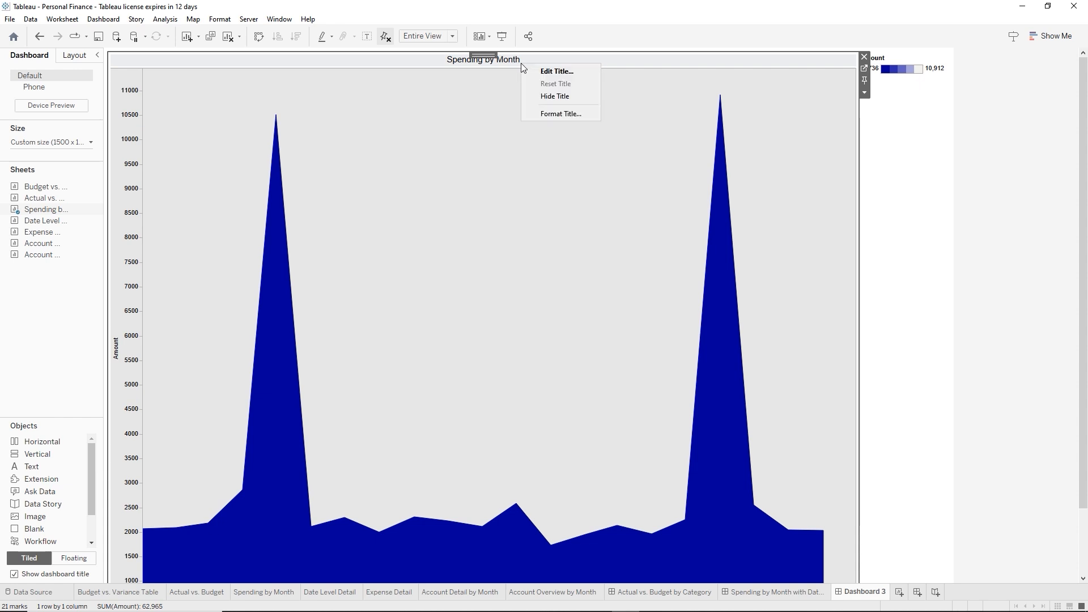
left_click(565, 96)
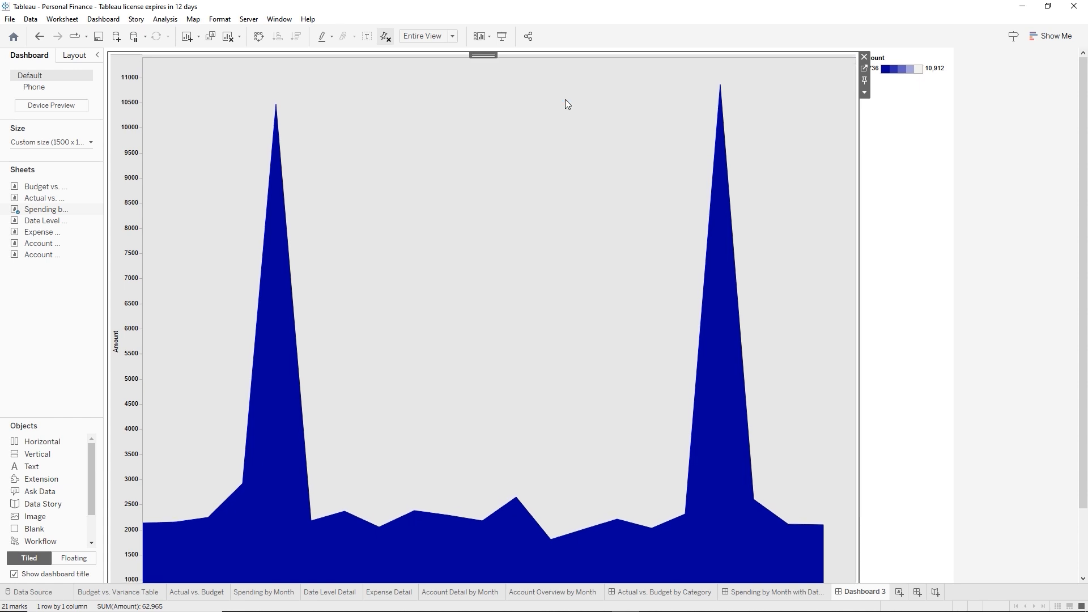
left_click(932, 67)
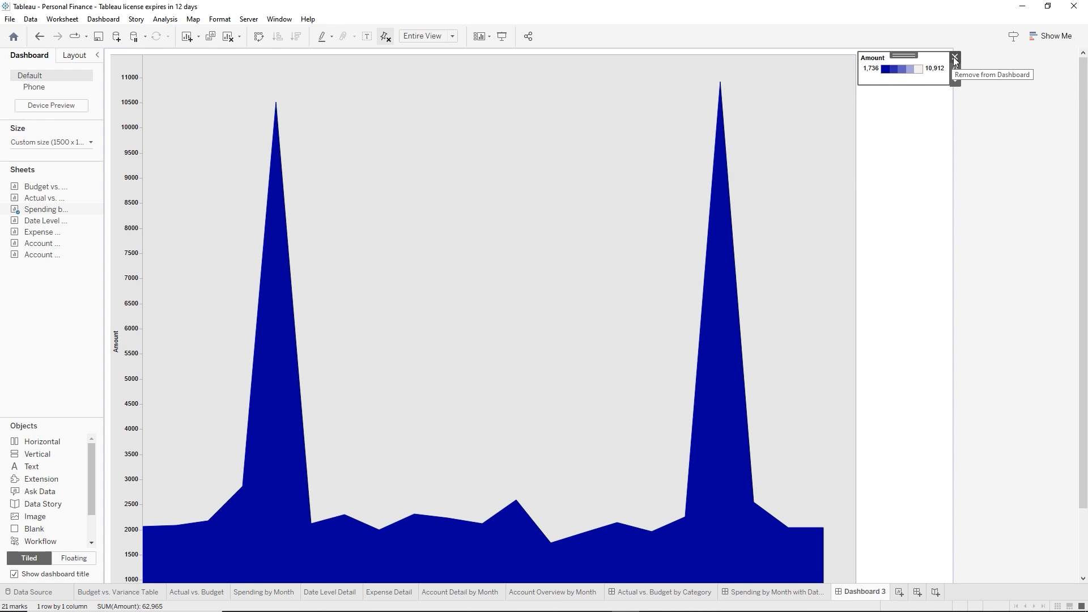
left_click(955, 58)
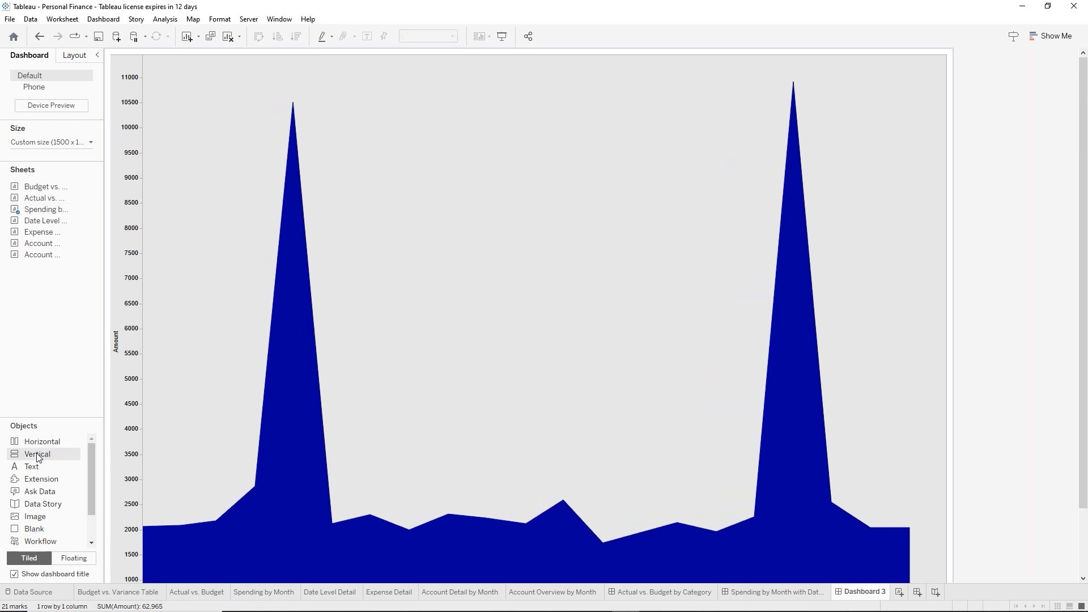
Place Account Detail by Month in a new container beneath the spending chart and shorten the chart to enlarge the detail sheet
left_click_drag(47, 448, 405, 551)
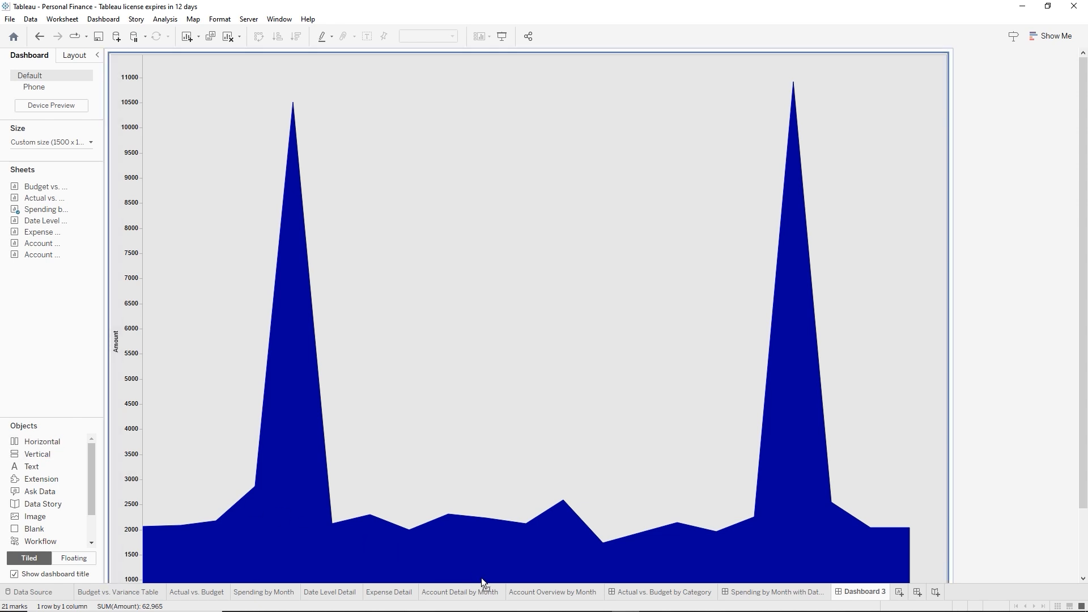
left_click_drag(482, 577, 482, 577)
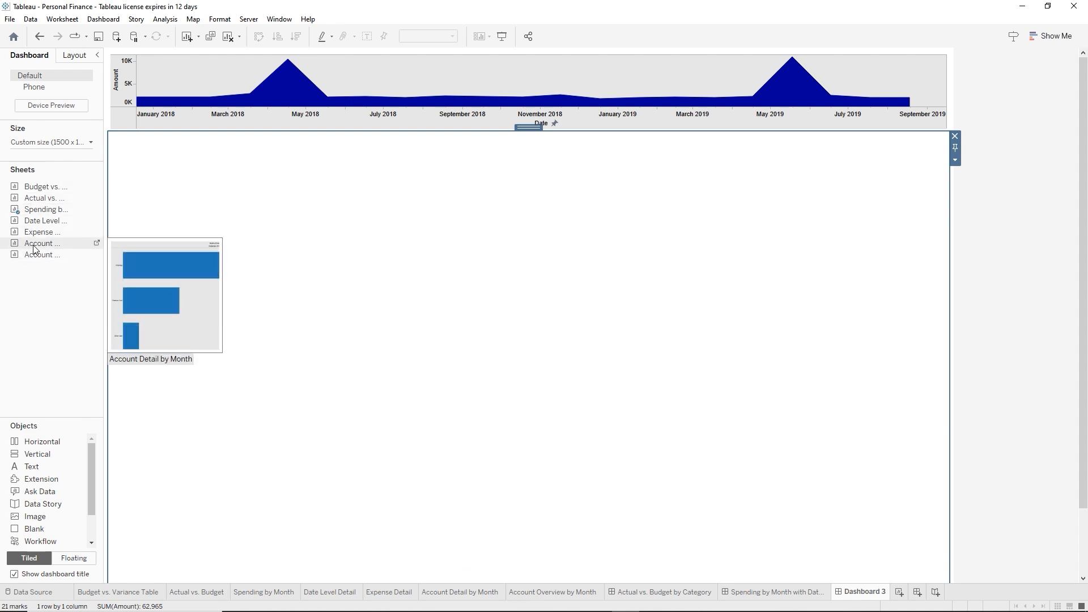
left_click_drag(34, 246, 122, 291)
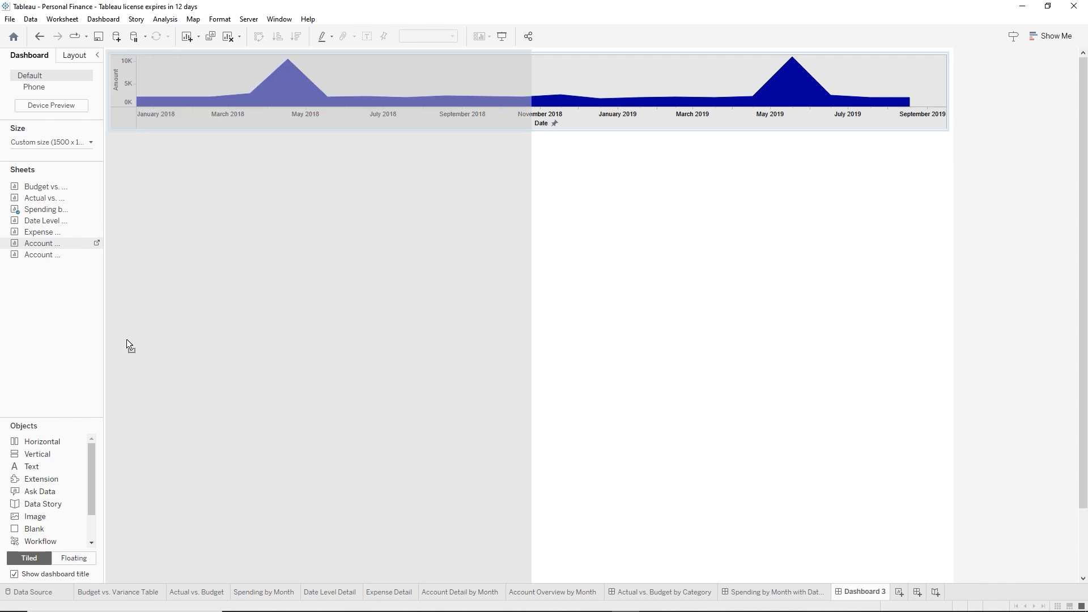
left_click_drag(127, 340, 209, 373)
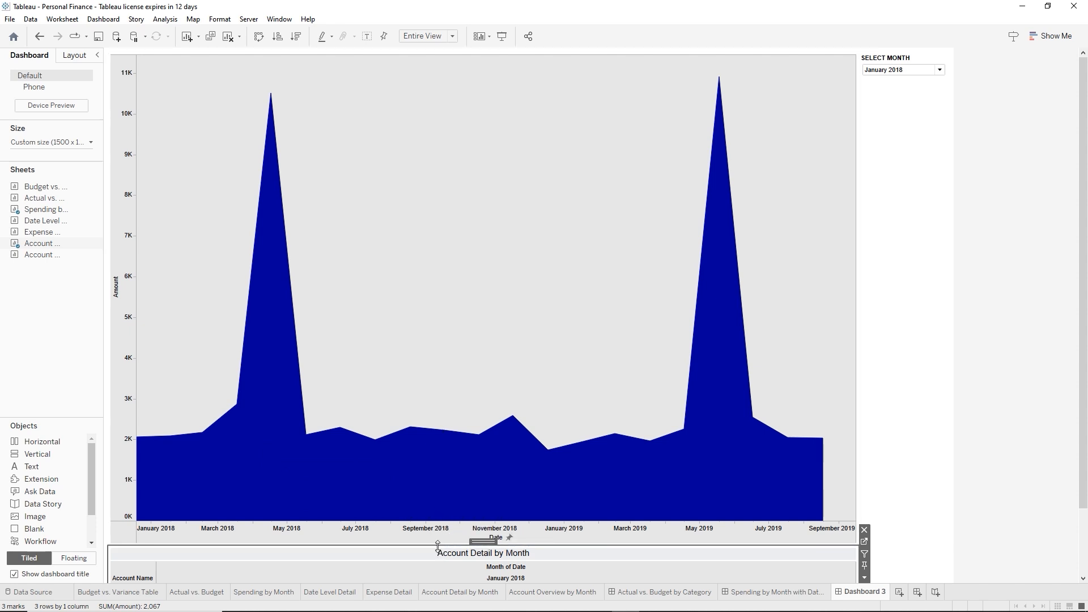
left_click_drag(437, 545, 474, 230)
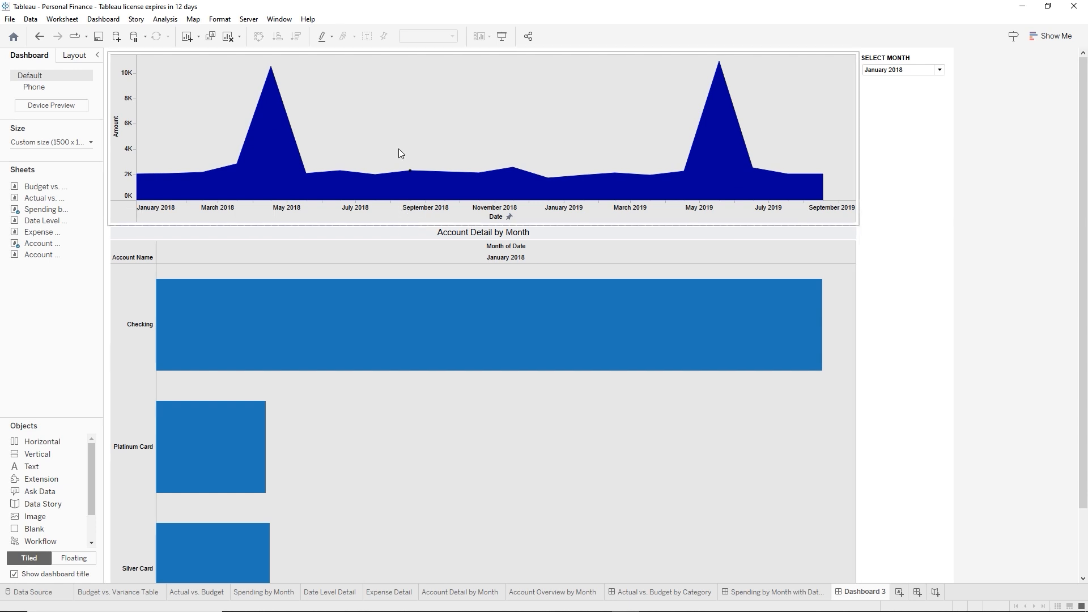
Place the Account Overview by Month sheet to the right of Account Detail by Month
mouse_move(47, 259)
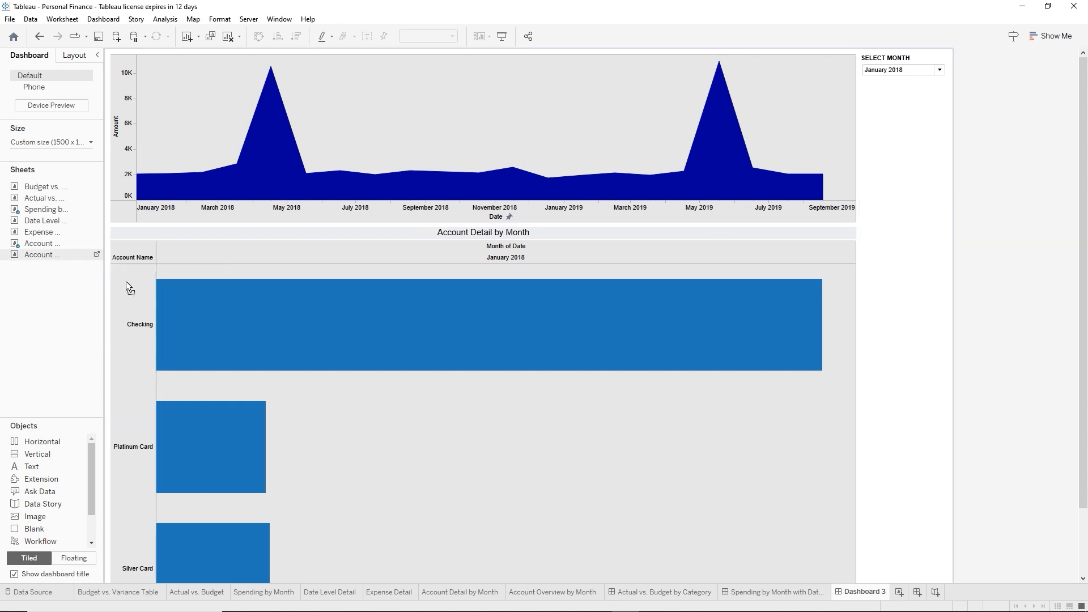
left_click(573, 406)
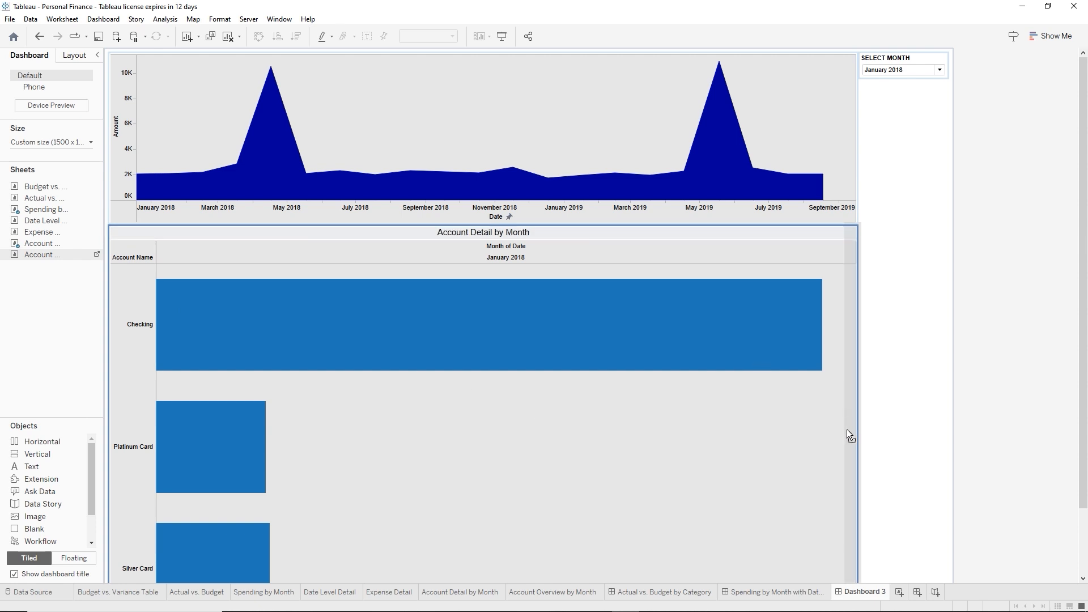
left_click_drag(847, 430, 841, 431)
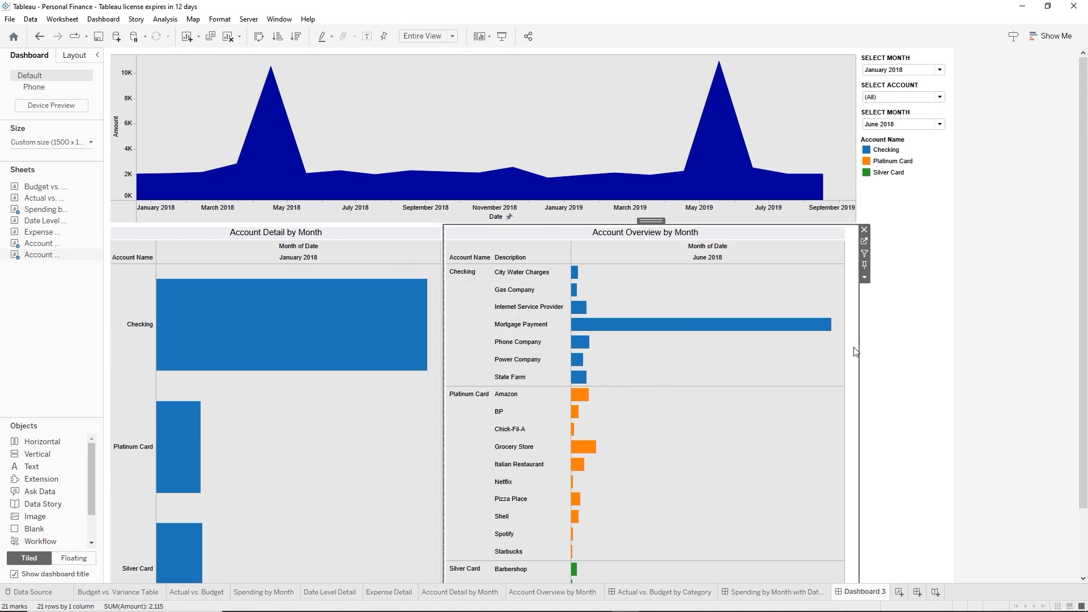
Retitle Account Detail by Month's Select Month filter as DETAIL MONTH
left_click(900, 211)
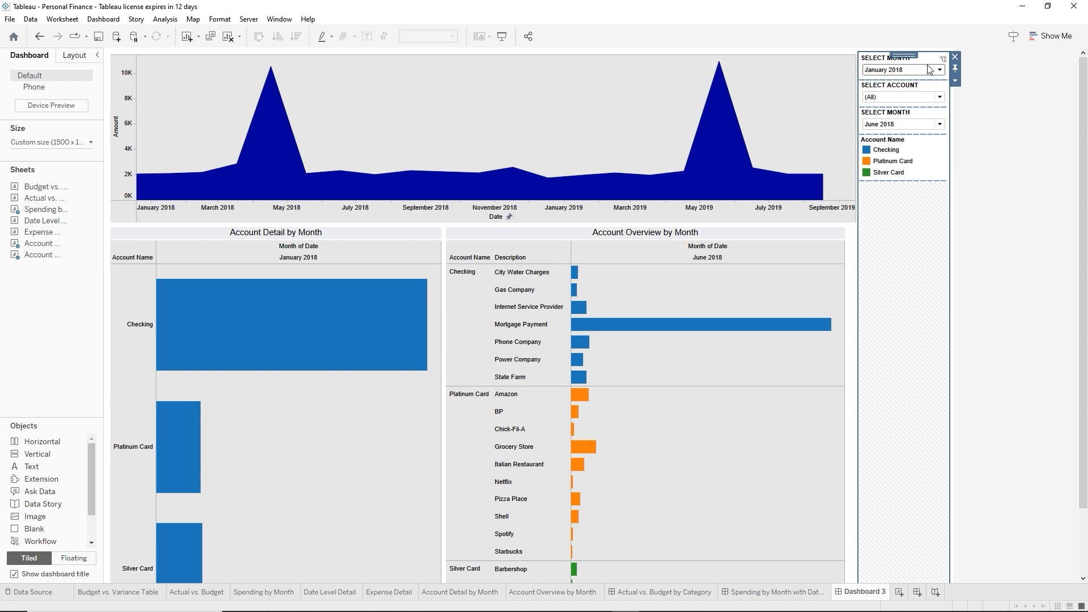
right_click(887, 56)
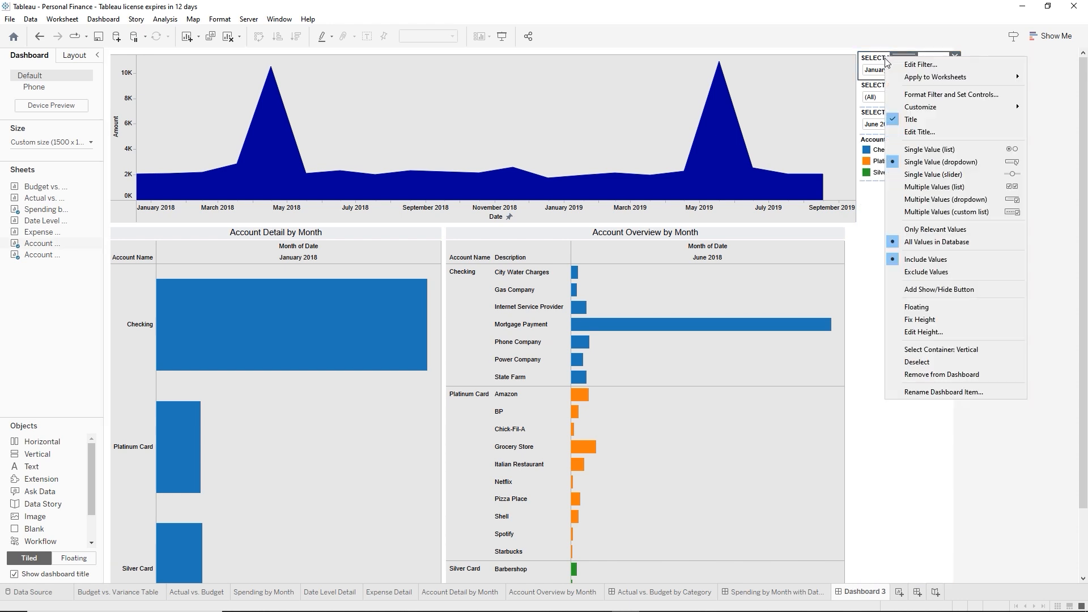
left_click(918, 132)
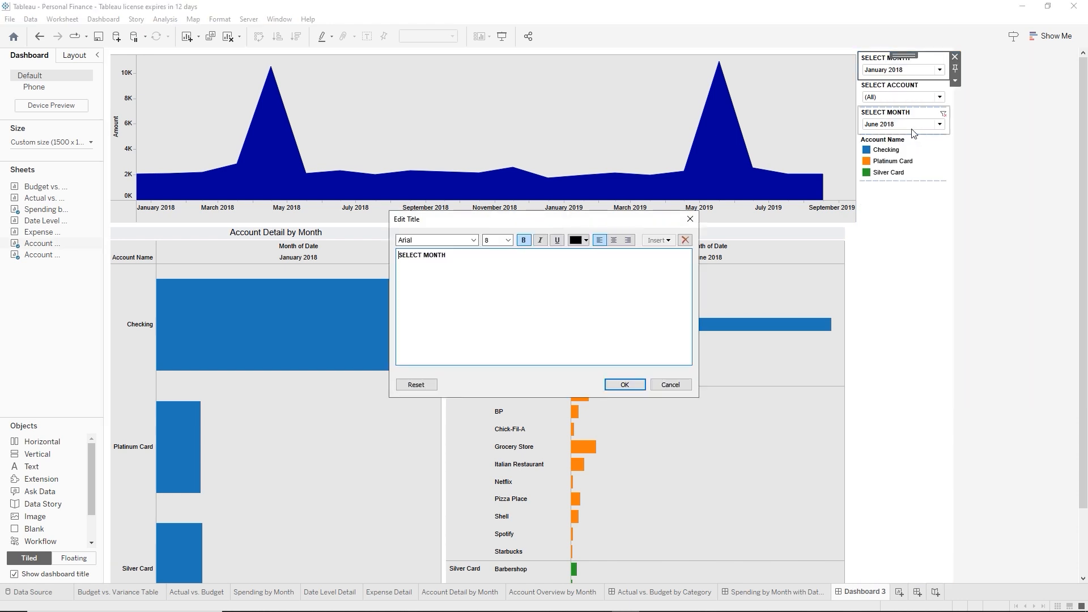
key("shift+Right")
key("shift+Right")
key("shift+Right")
key("shift+Right")
key("shift+Right")
key("shift+Right")
key("shift+Right")
type("DETAIL")
left_click(624, 385)
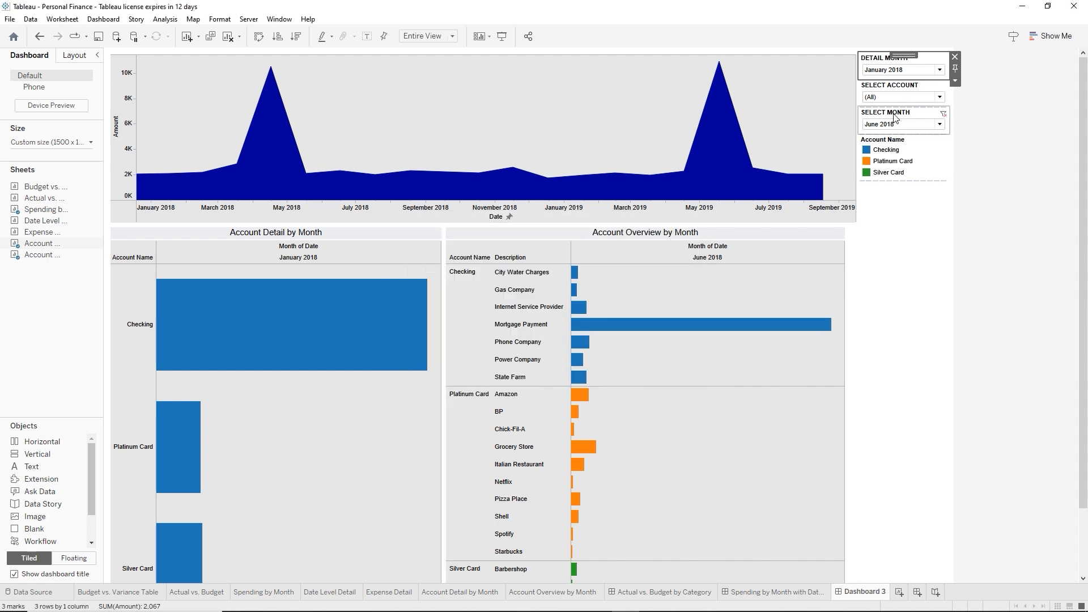
Retitle Account Overview by Month's Select Month filter as OVERVIEW MONTH
right_click(898, 118)
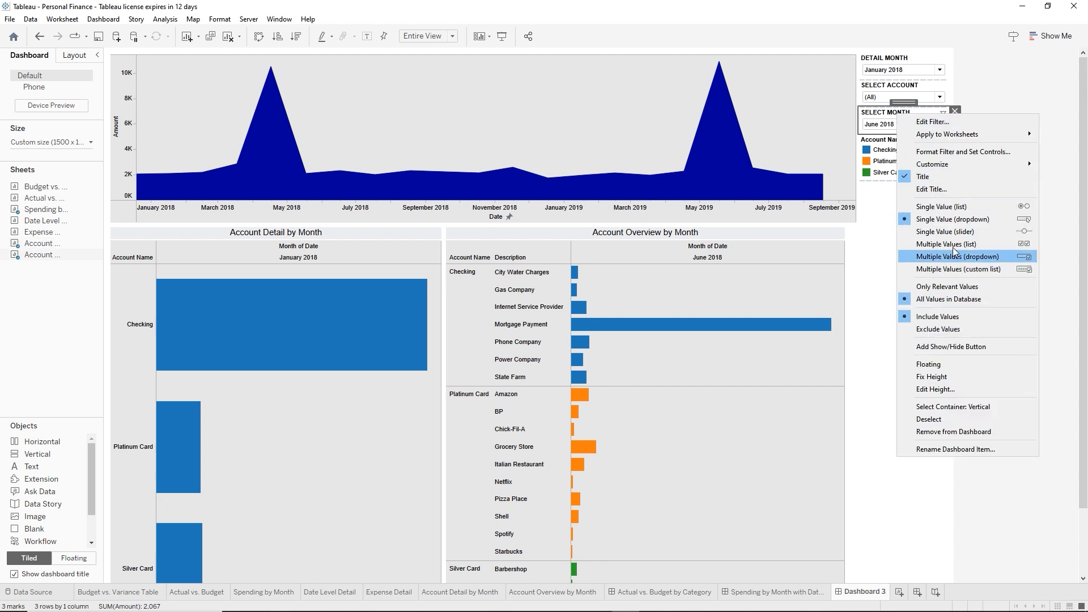
left_click(943, 188)
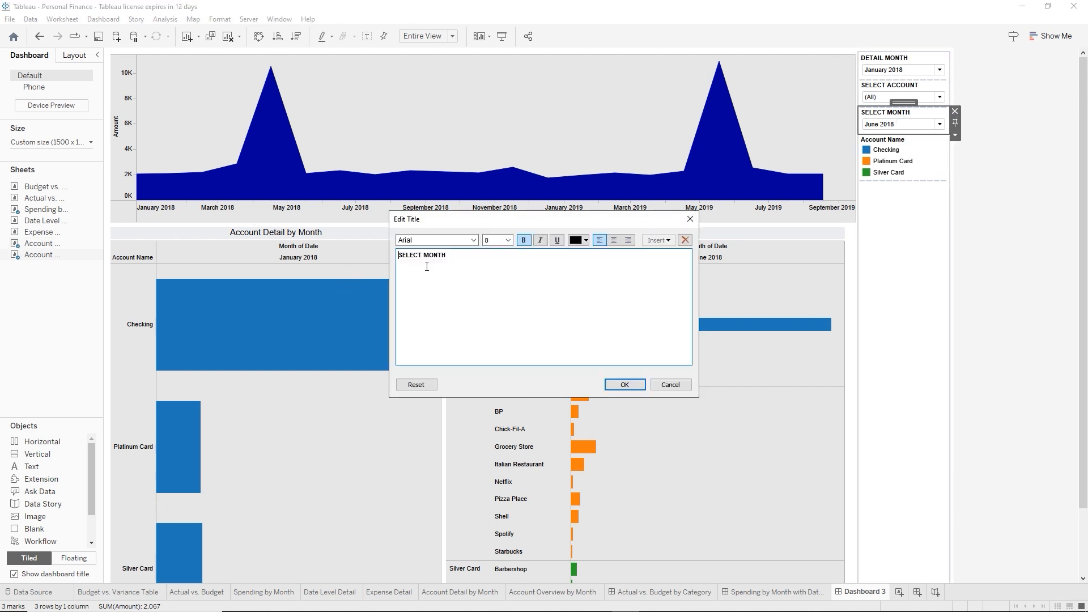
double_click(414, 255)
type("OVERVIEW")
left_click(624, 385)
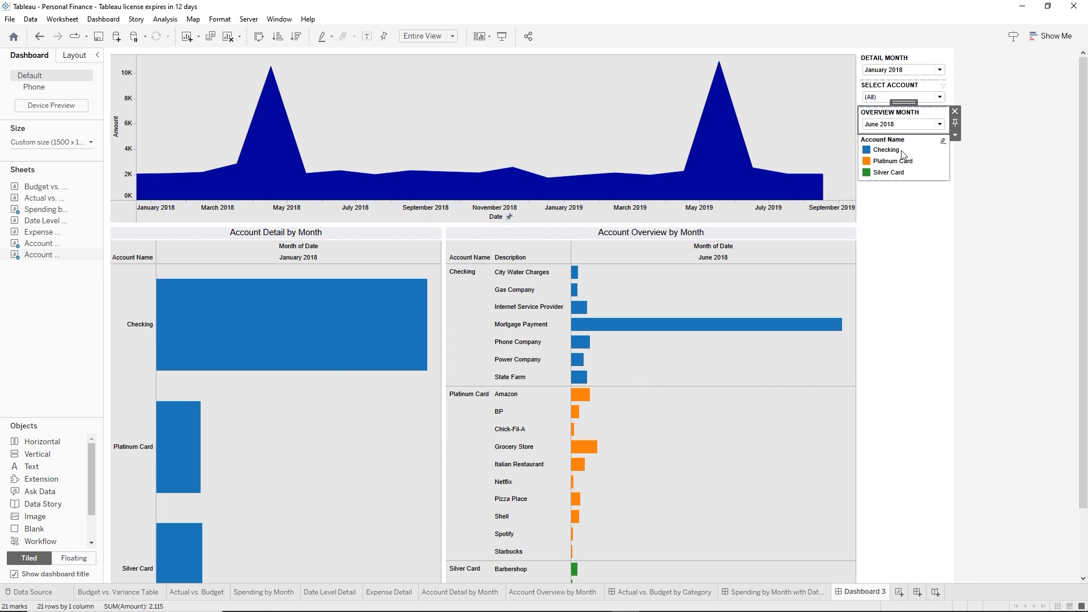
Make the Account Name legend floating and move it down beside the Account Overview by Month chart
left_click(932, 178)
left_click(916, 218)
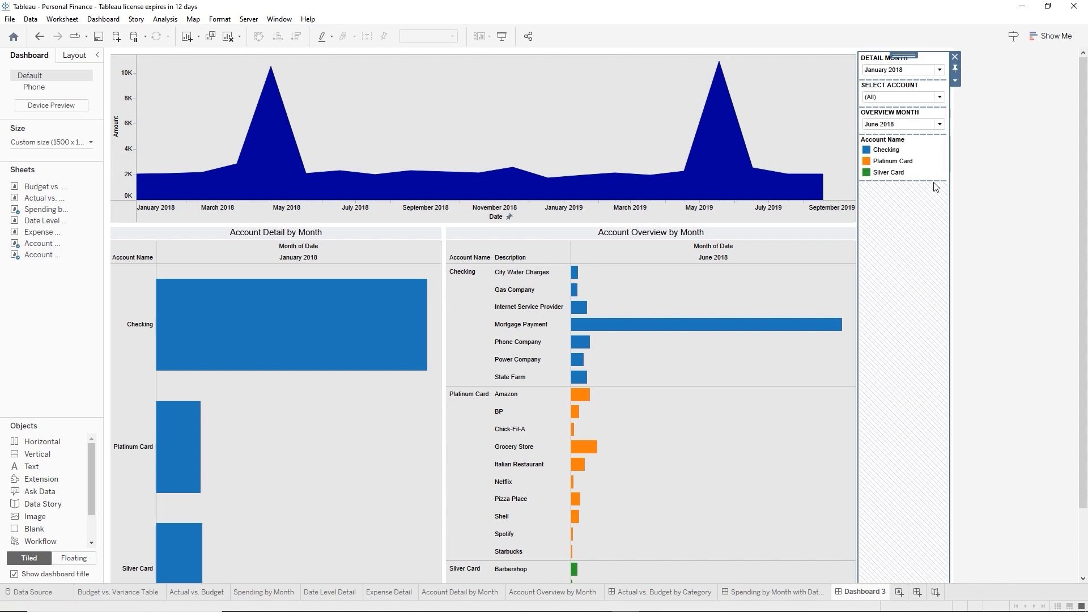
left_click(911, 154)
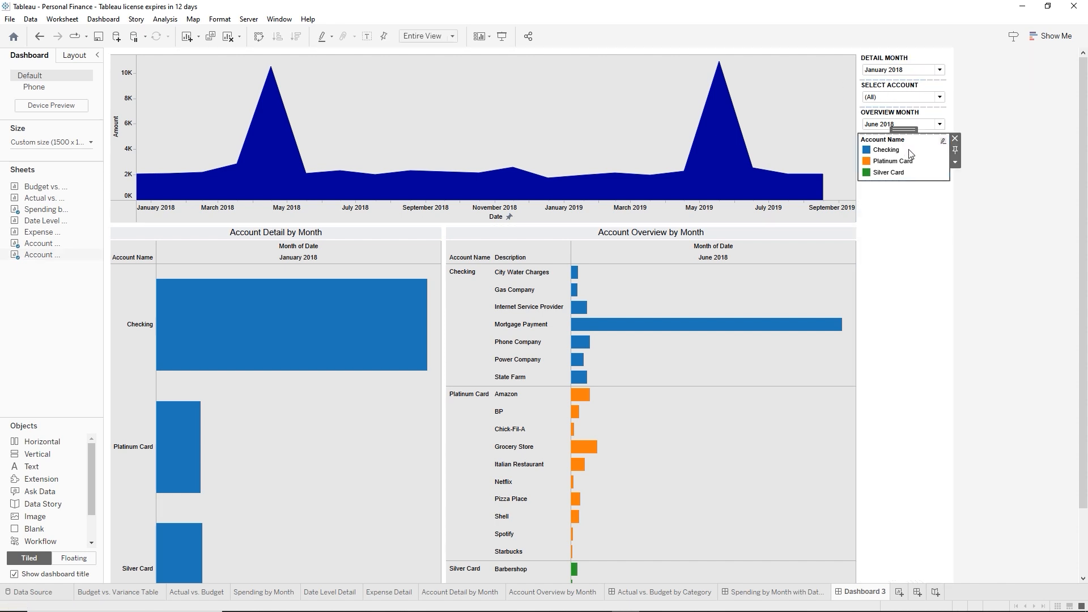
left_click(955, 162)
left_click(976, 292)
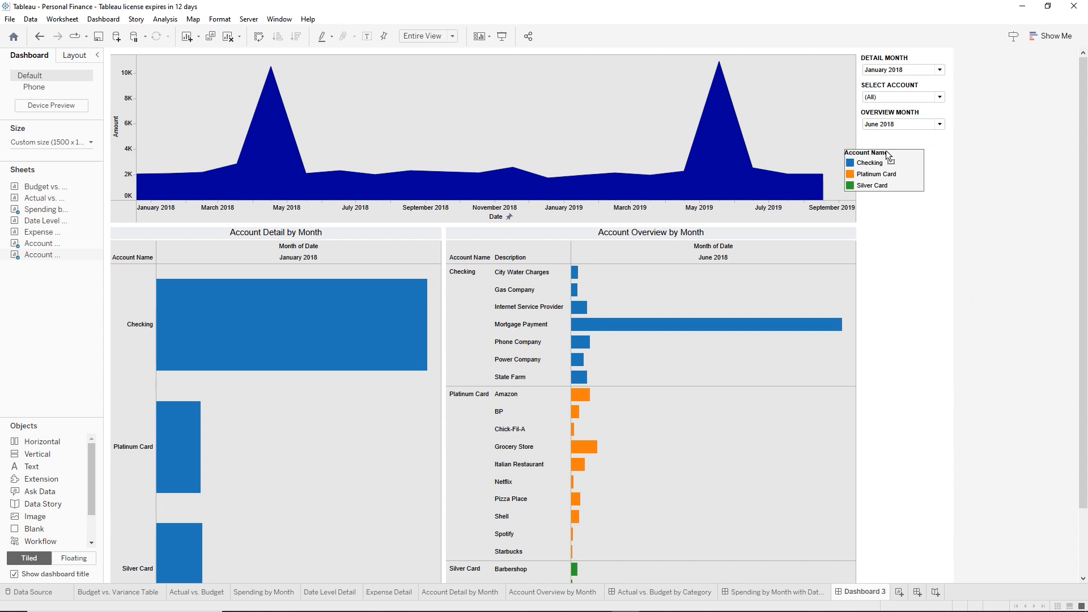
left_click_drag(902, 141, 902, 360)
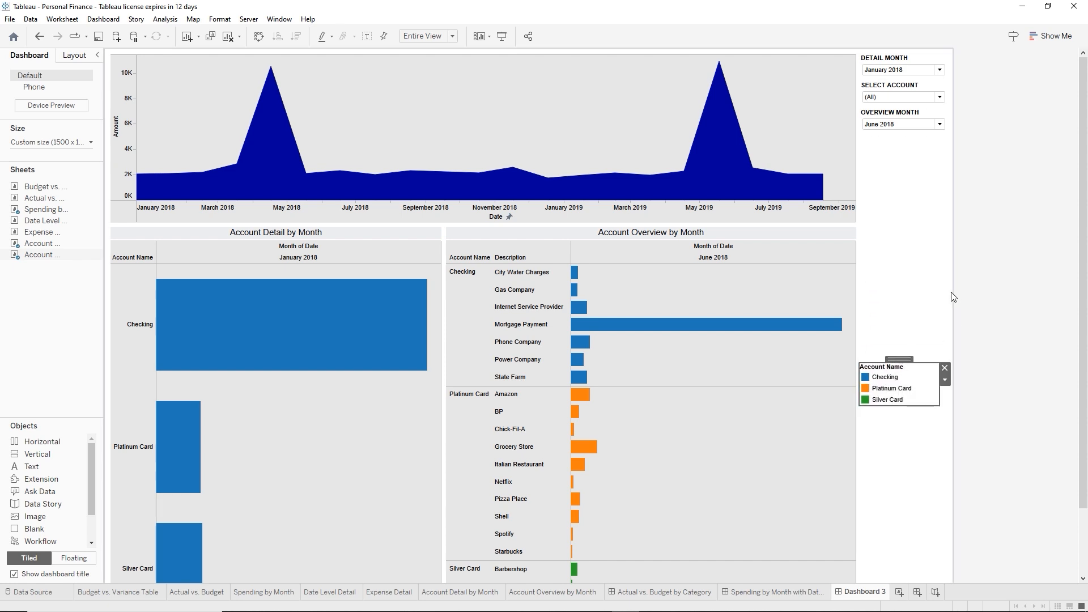
Make the OVERVIEW MONTH filter floating and place it directly above the Account Name legend
left_click(891, 117)
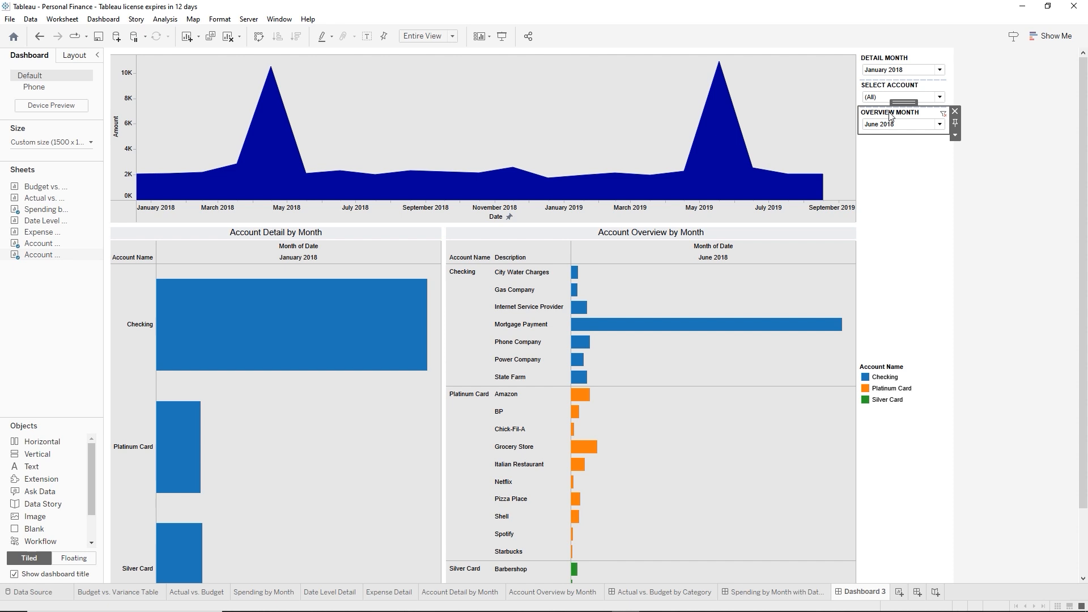
left_click(955, 136)
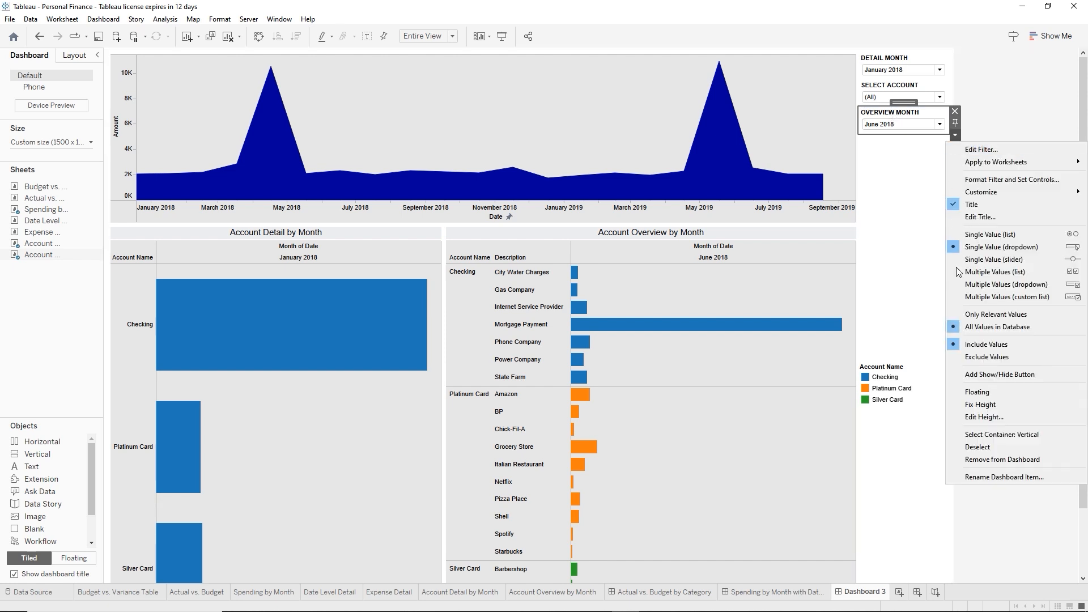
left_click(976, 392)
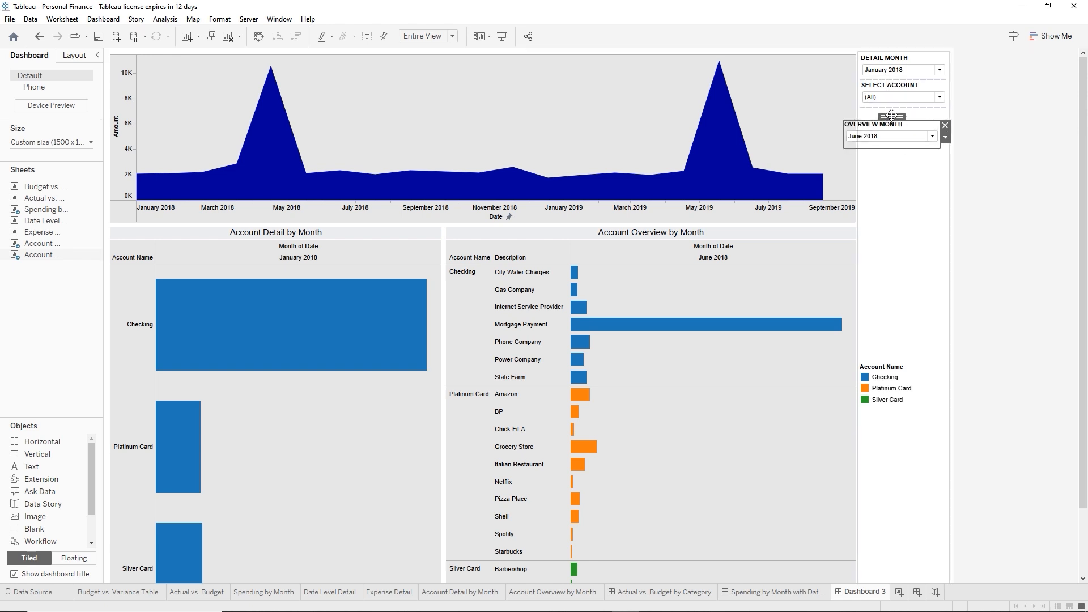
left_click_drag(892, 115, 903, 326)
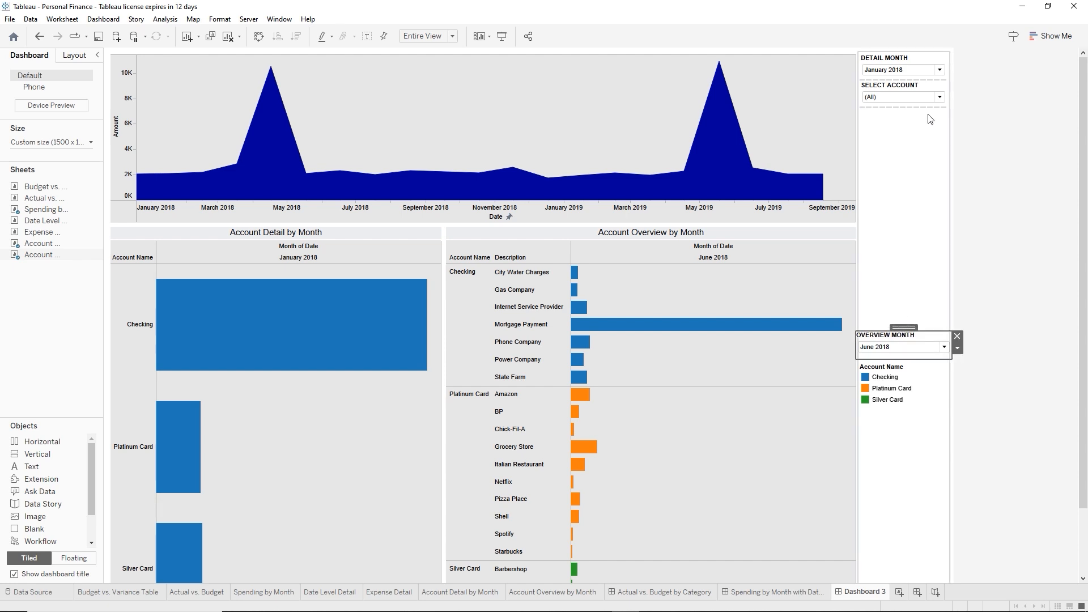
Make the SELECT ACCOUNT filter floating and place it directly above the OVERVIEW MONTH filter
left_click(903, 88)
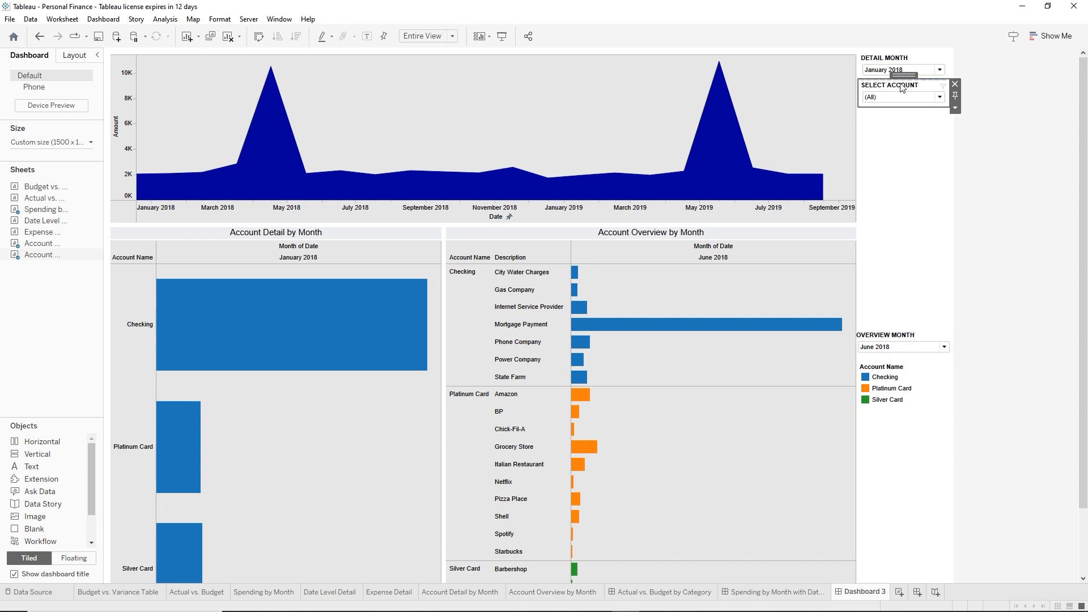
left_click(955, 108)
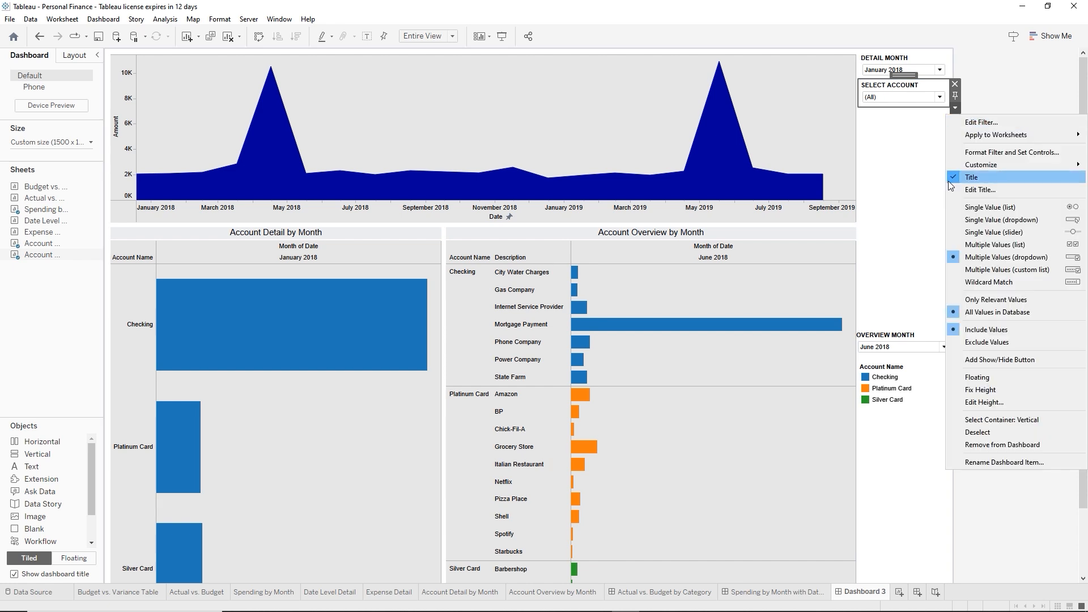
left_click(972, 377)
left_click_drag(907, 77, 906, 295)
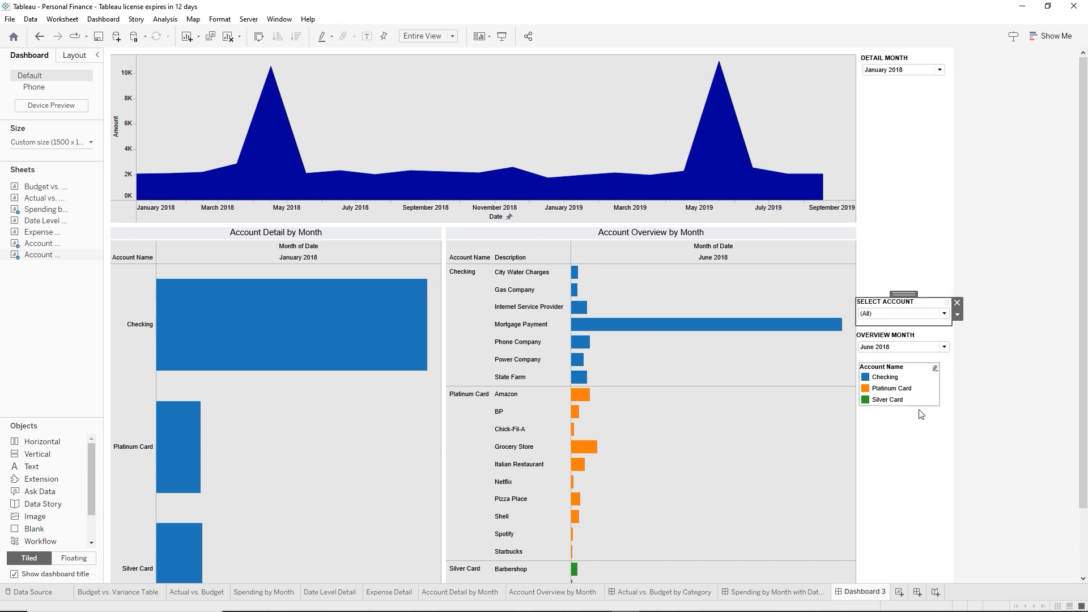
left_click(882, 441)
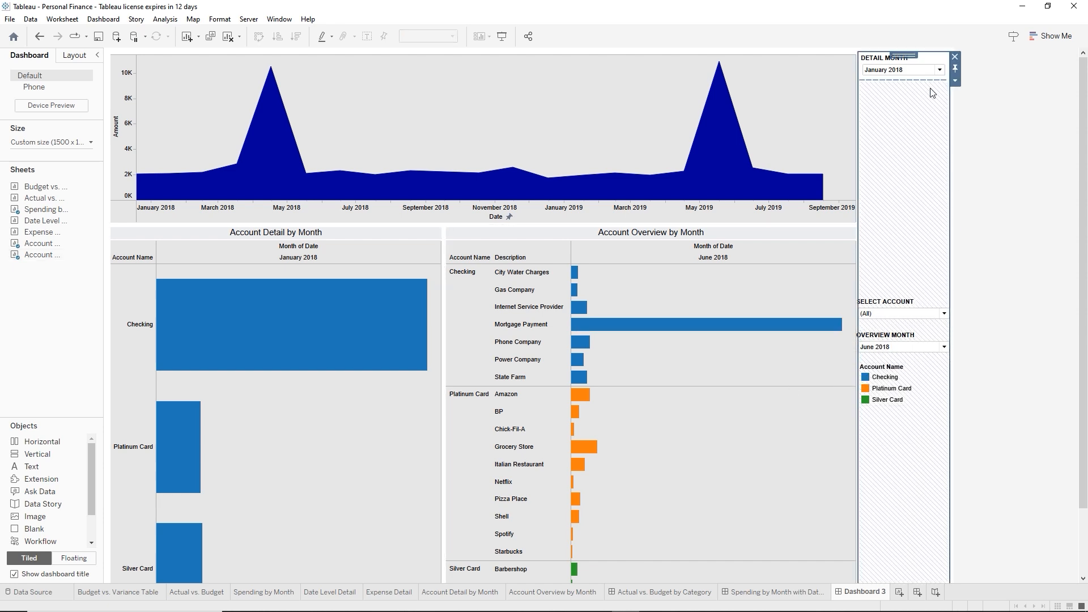
Make the DETAIL MONTH filter floating and place it over the header area of the Account Detail by Month chart
left_click(876, 59)
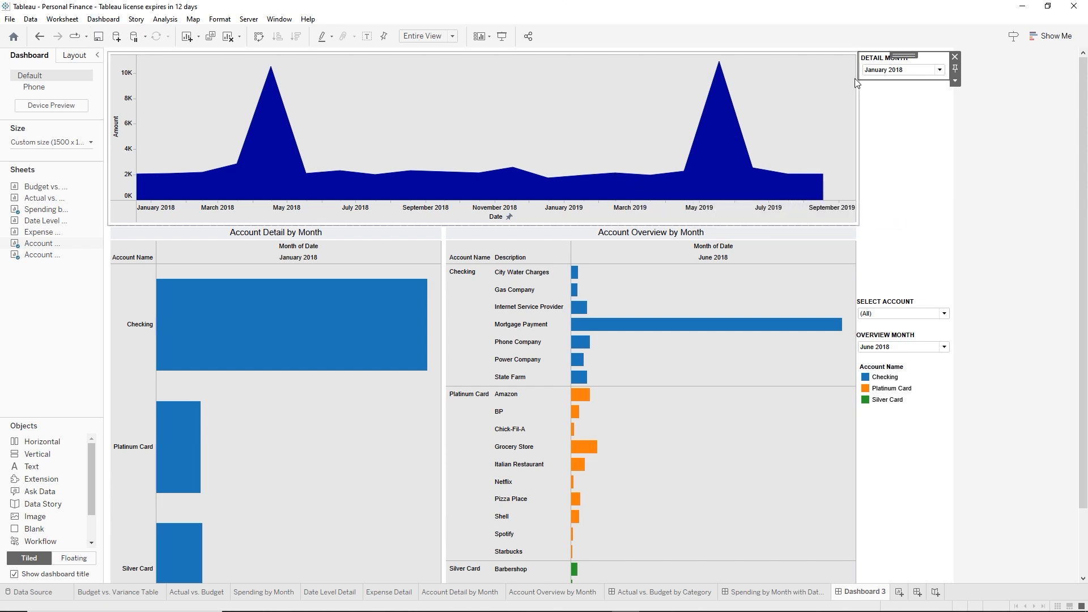
key("ctrl+z")
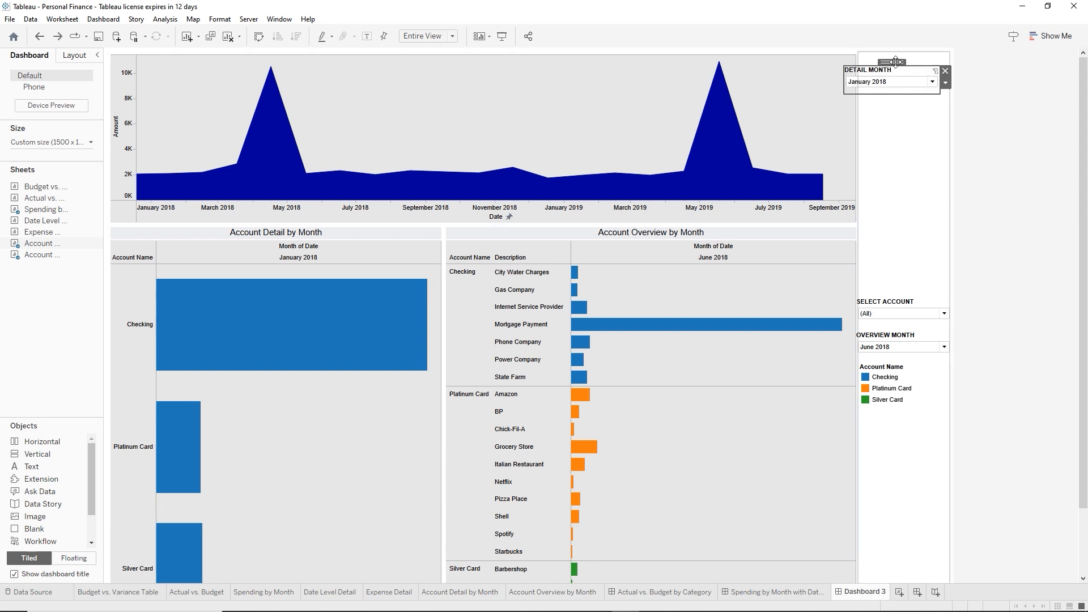
left_click_drag(900, 65, 208, 236)
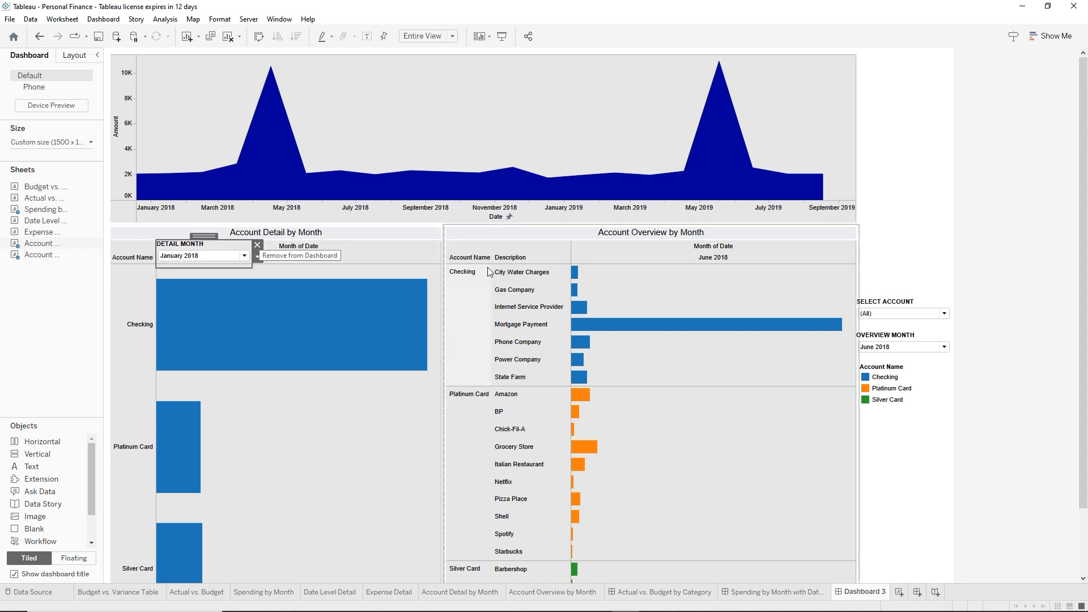
left_click(399, 250)
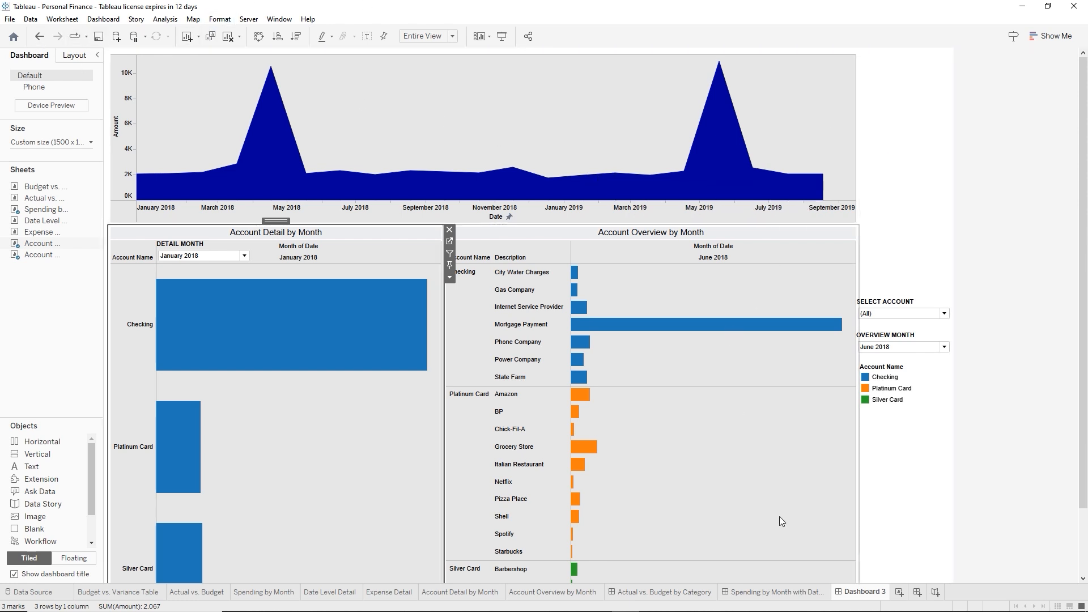
Rename the dashboard Spending by Month with Account Overview and Detail and show its title
double_click(858, 599)
type("Spending by Month with")
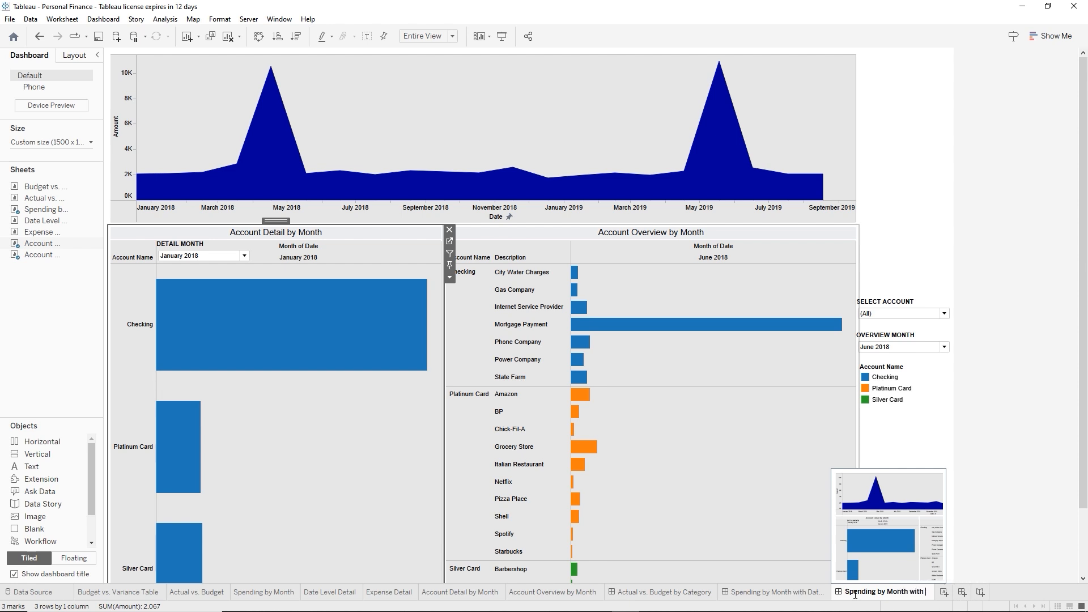
key("Menu")
type("c")
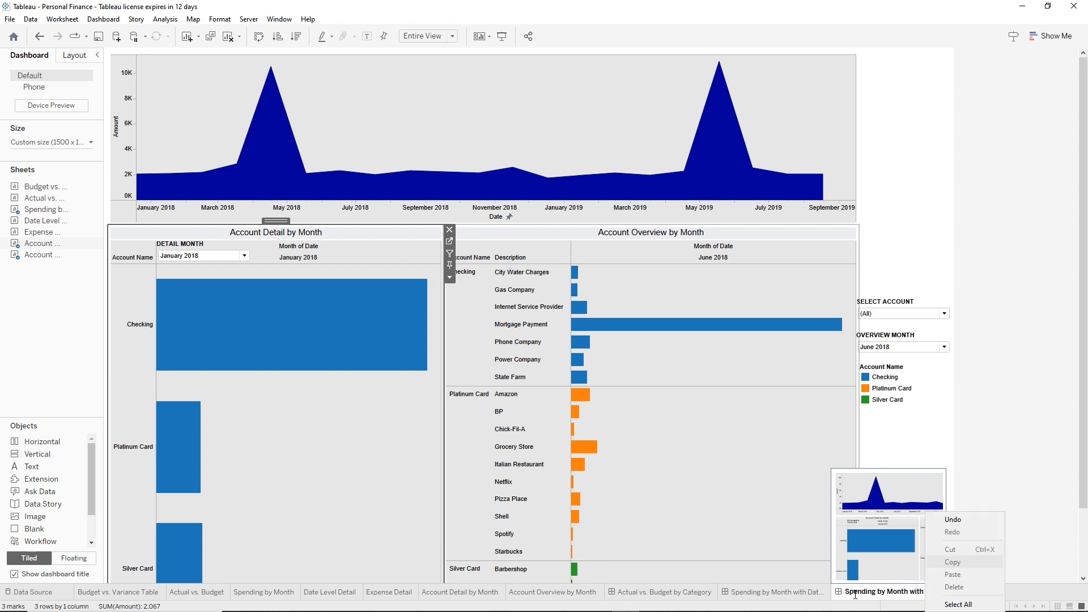
type("unt")
type("S")
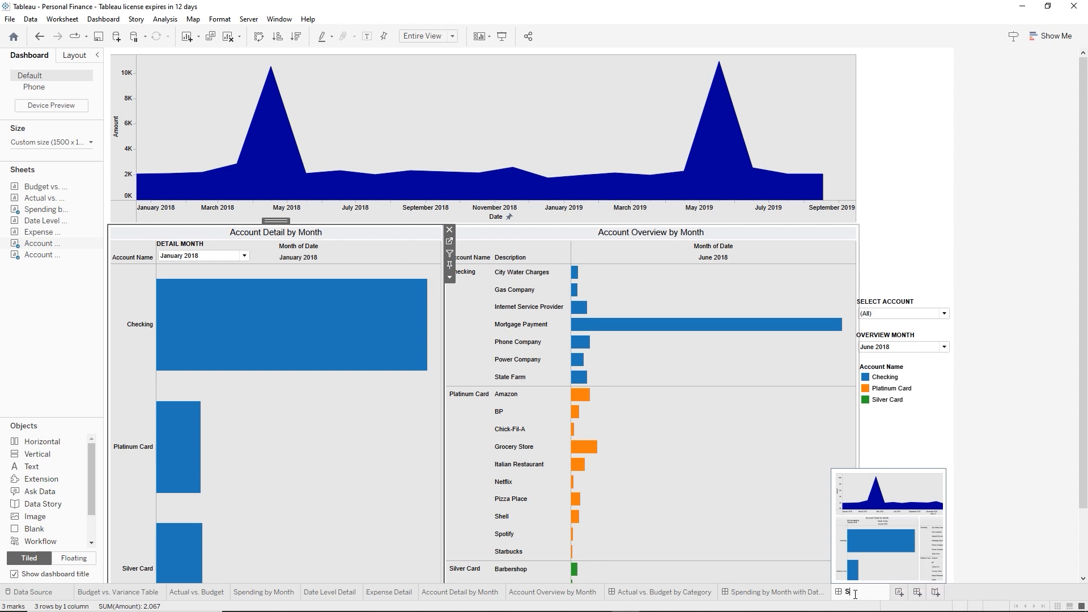
type("pending by Month with ")
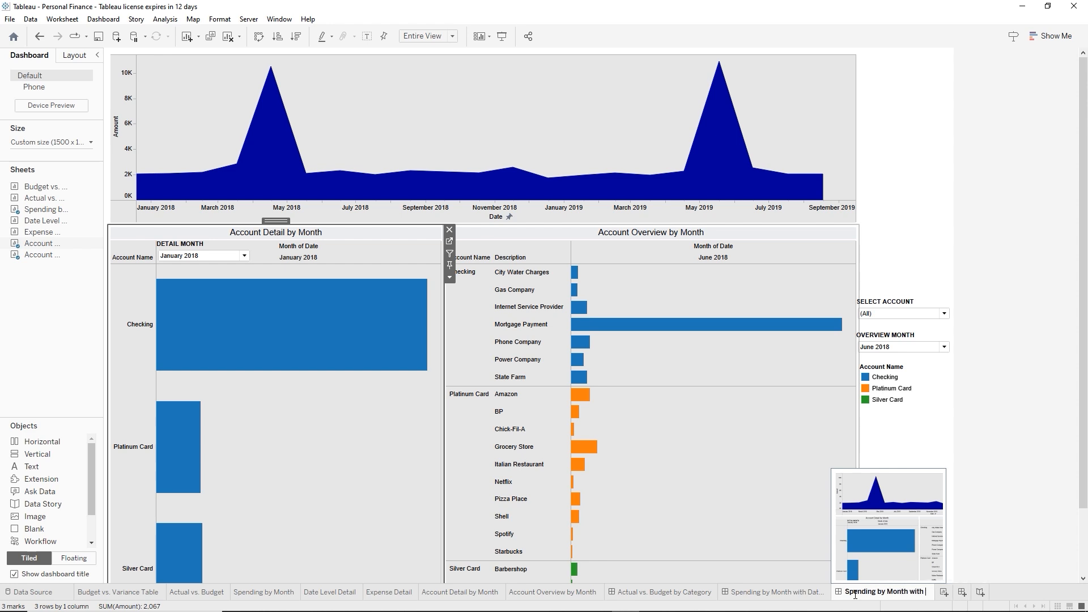
type("Account O")
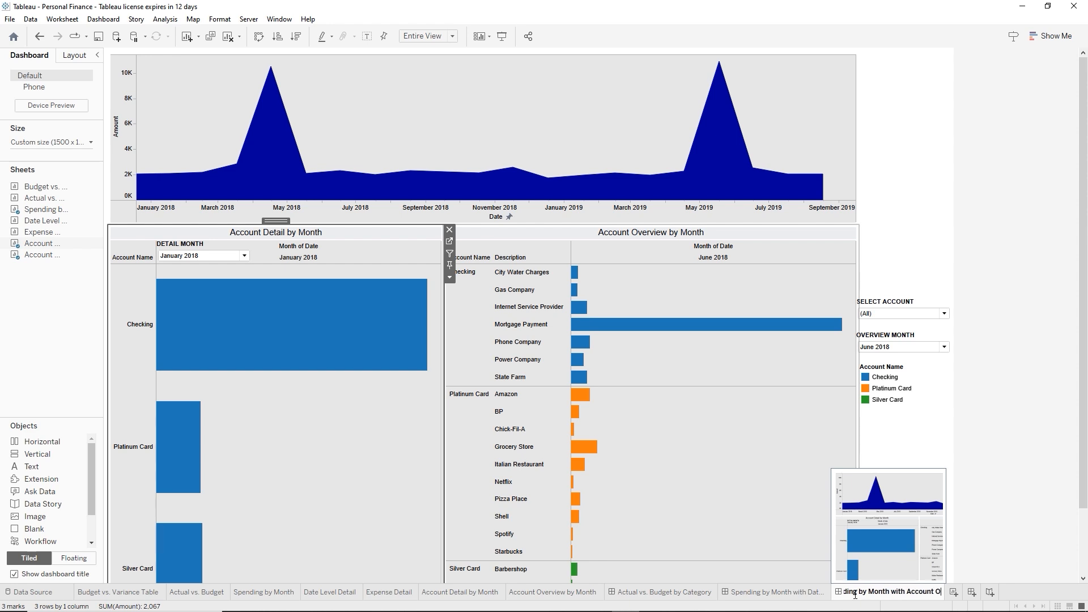
type("verview andD")
key("BackSpace")
type("Detail")
key("Return")
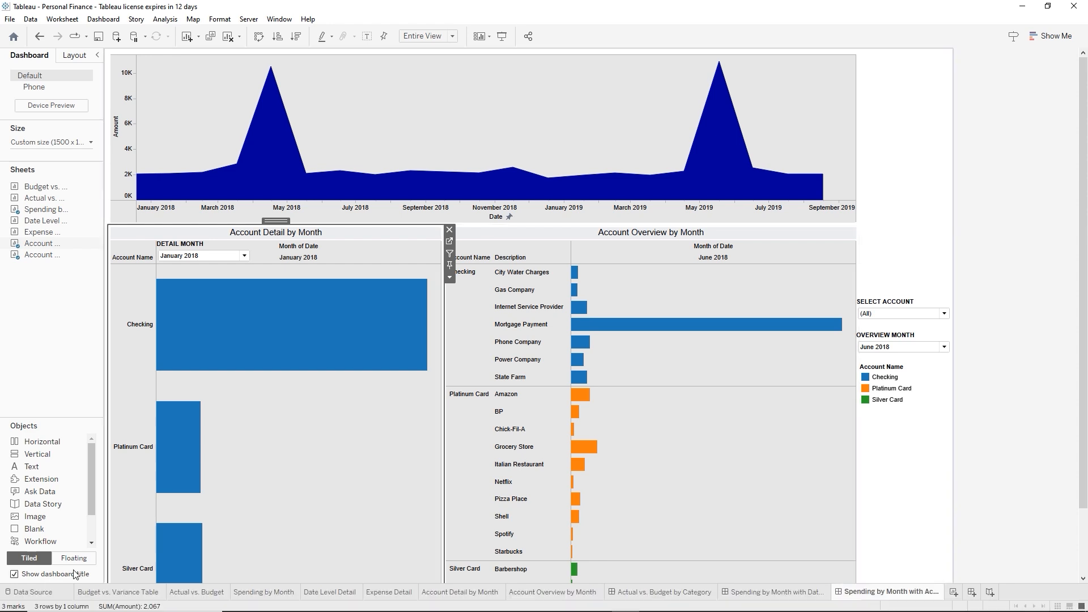
left_click(14, 574)
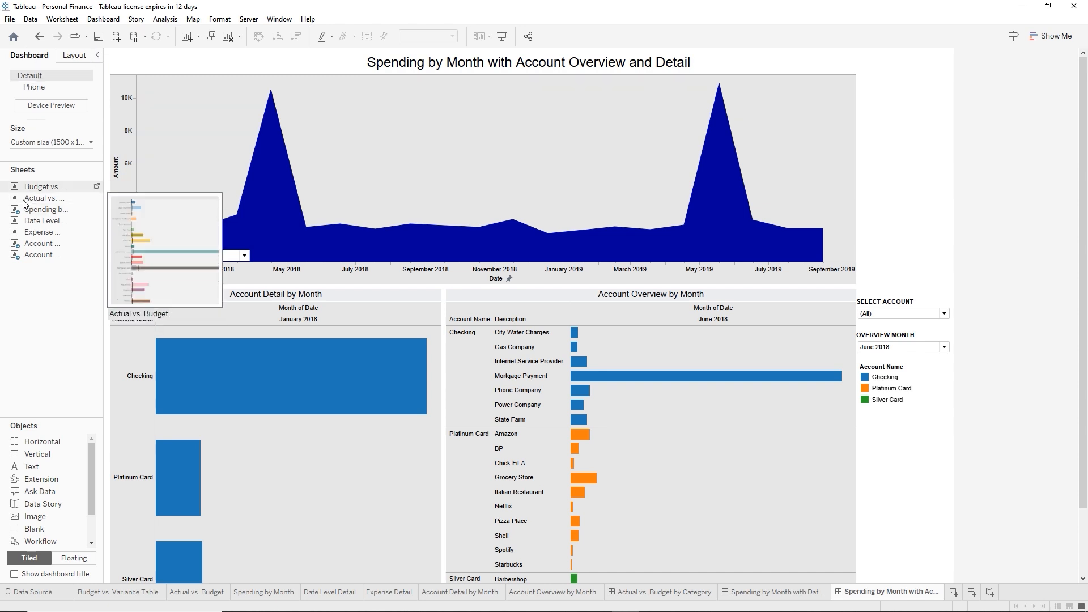
Show the layout properties of the Account Overview by Month sheet, widened enough to read them in full
left_click(75, 56)
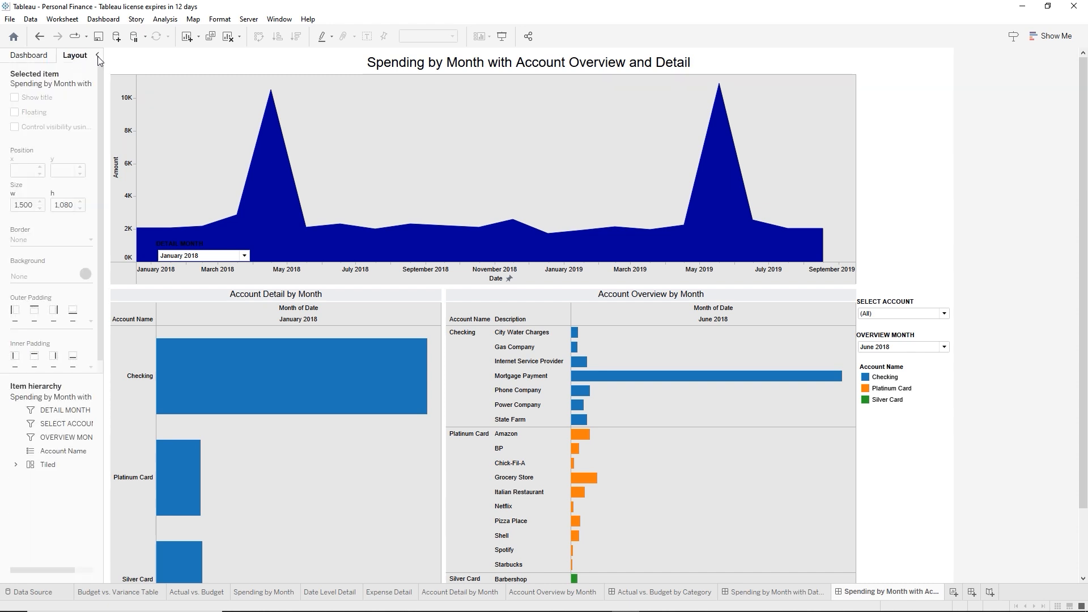
left_click(98, 55)
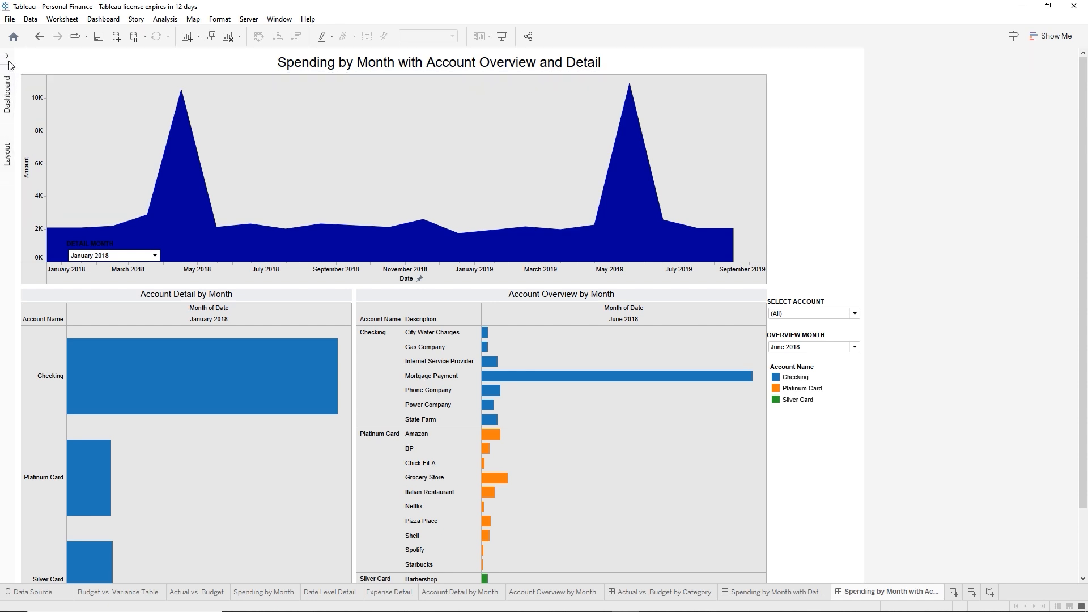
left_click(6, 152)
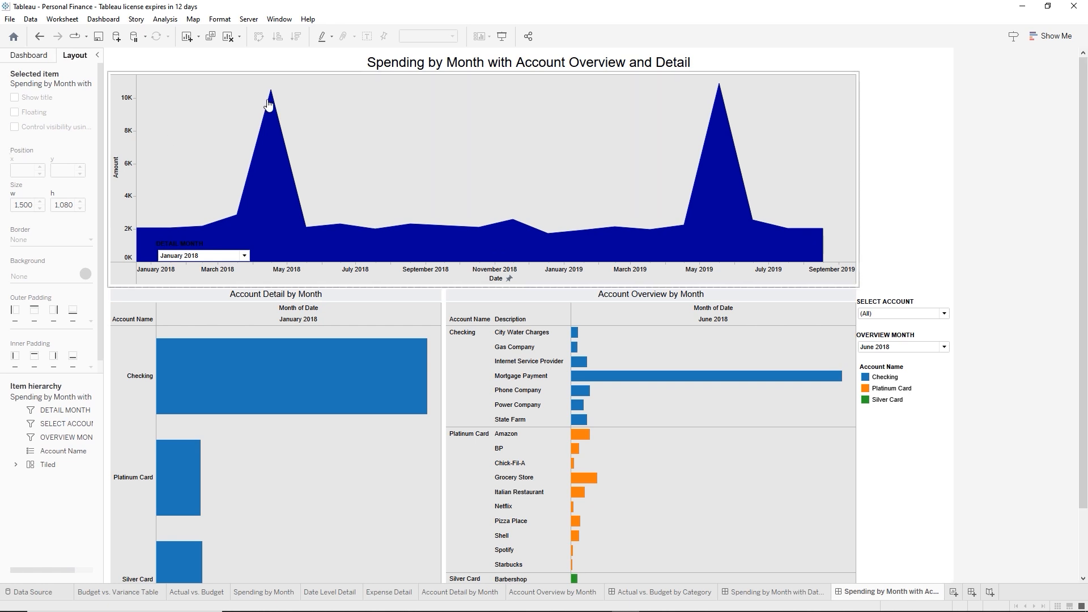
mouse_move(270, 103)
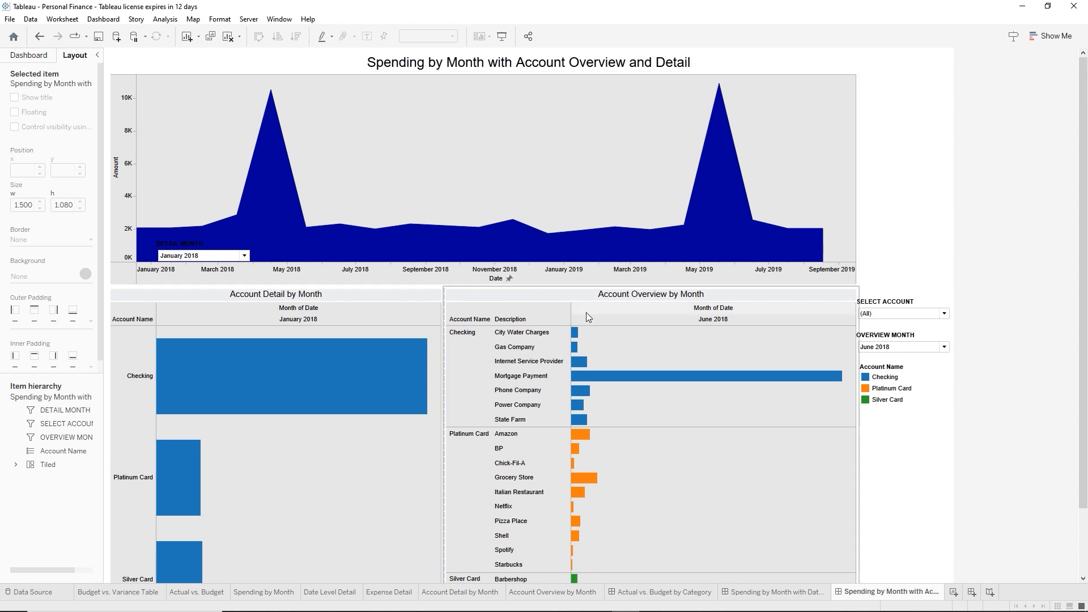
left_click(560, 297)
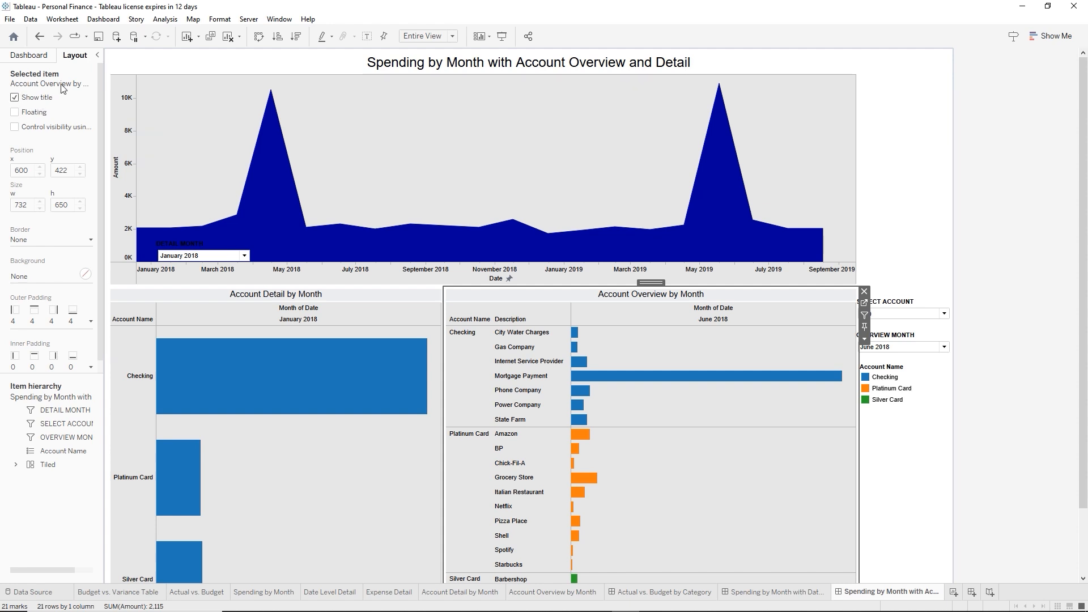
left_click_drag(105, 98, 166, 112)
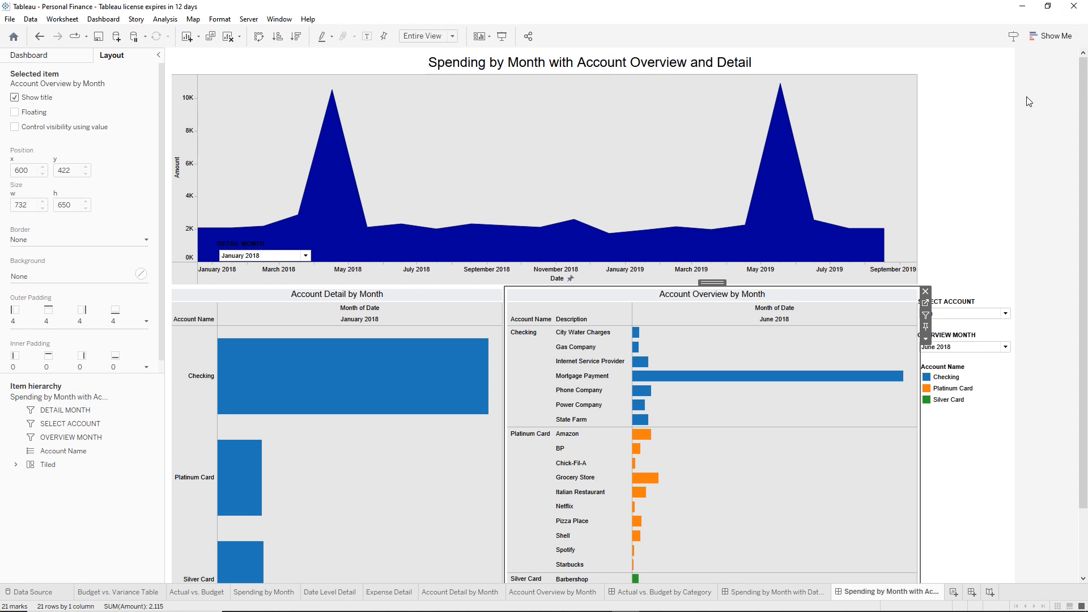
Deselect the dashboard objects and expand the nested containers under Tiled in the item hierarchy down to the individual sheets
left_click(994, 114)
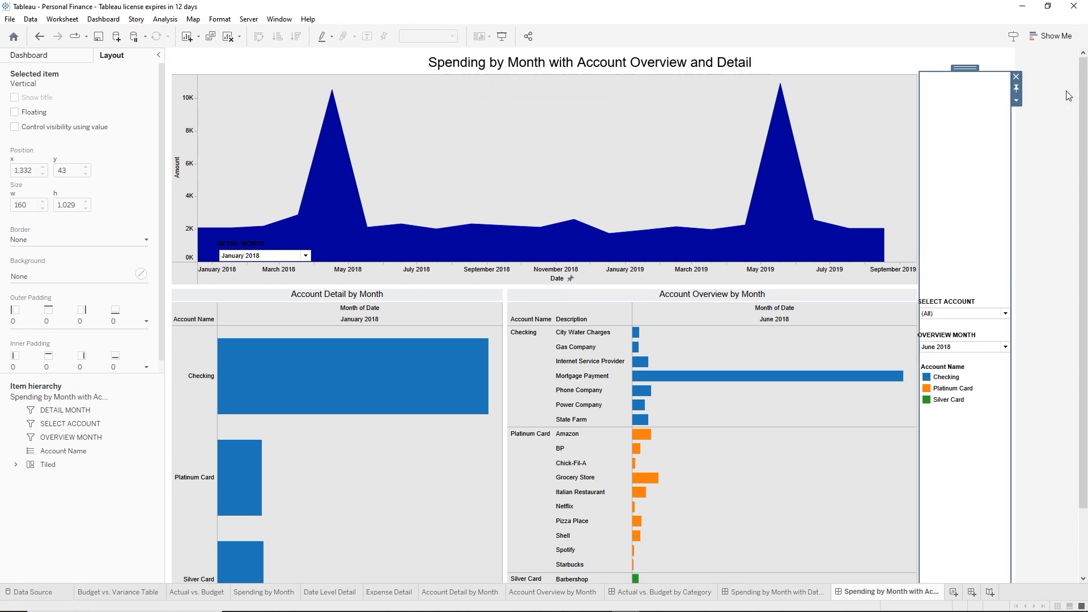
left_click(1008, 118)
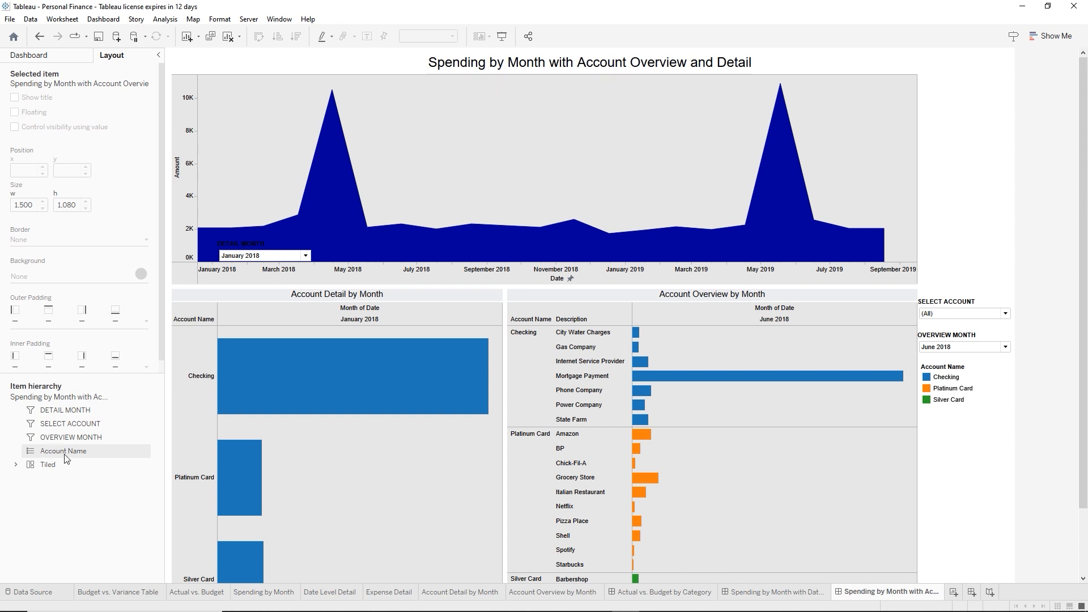
left_click(16, 465)
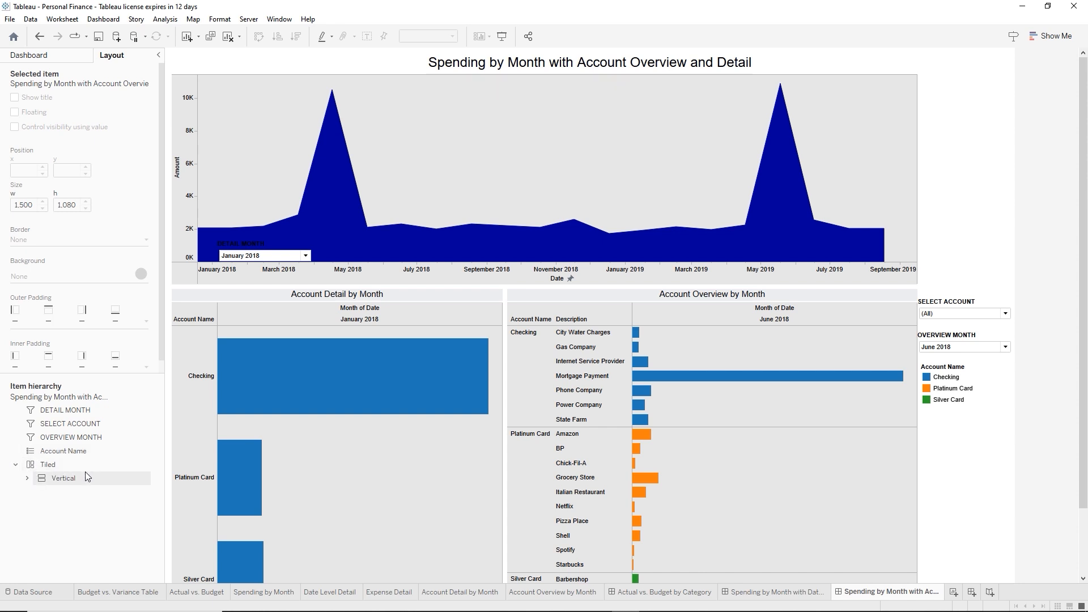
left_click(27, 479)
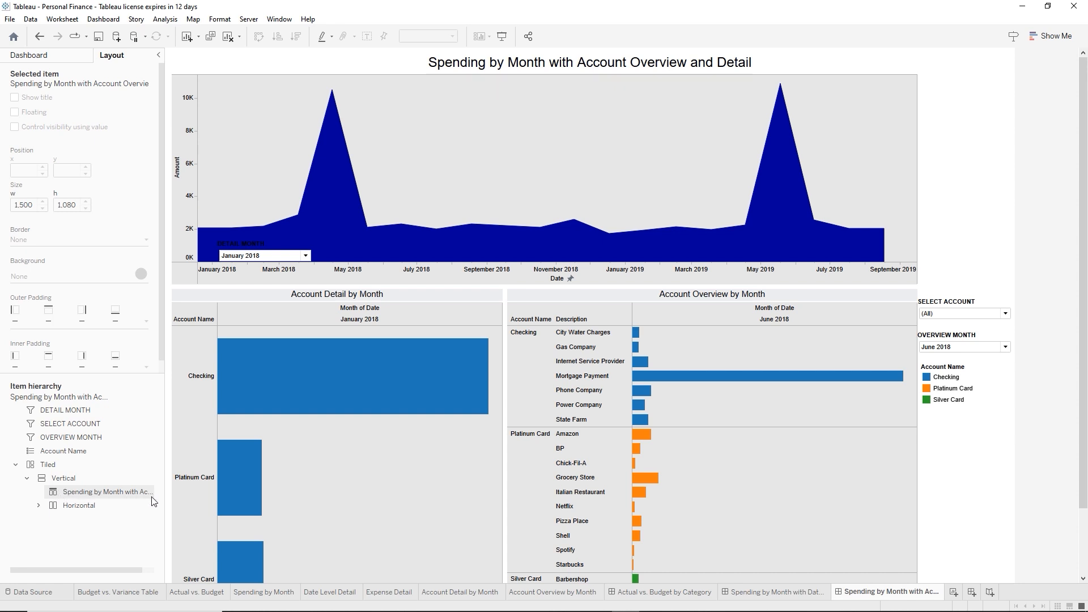
left_click(37, 505)
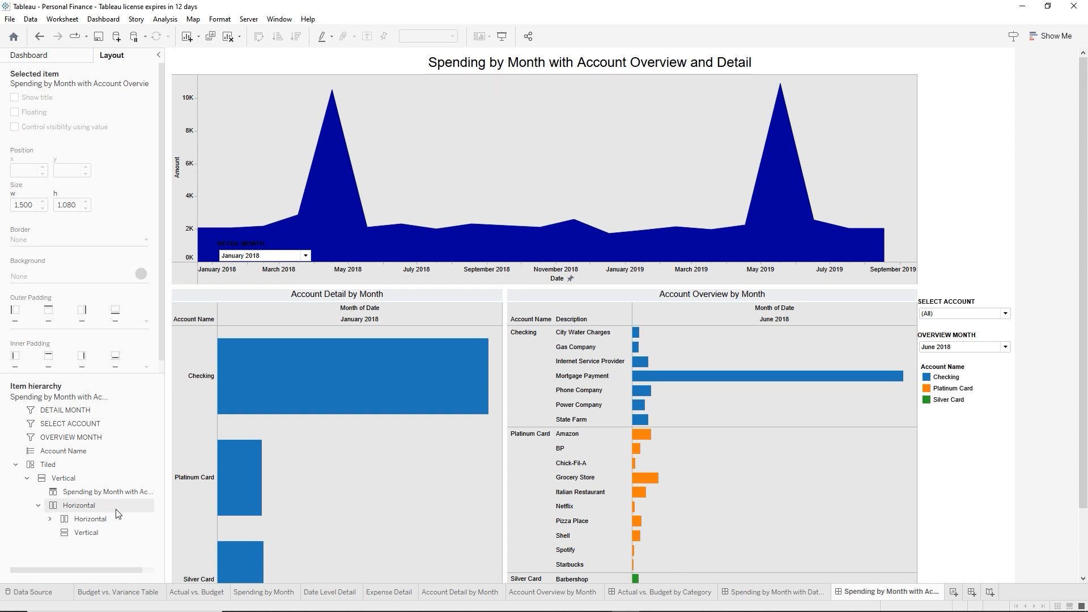
left_click(51, 519)
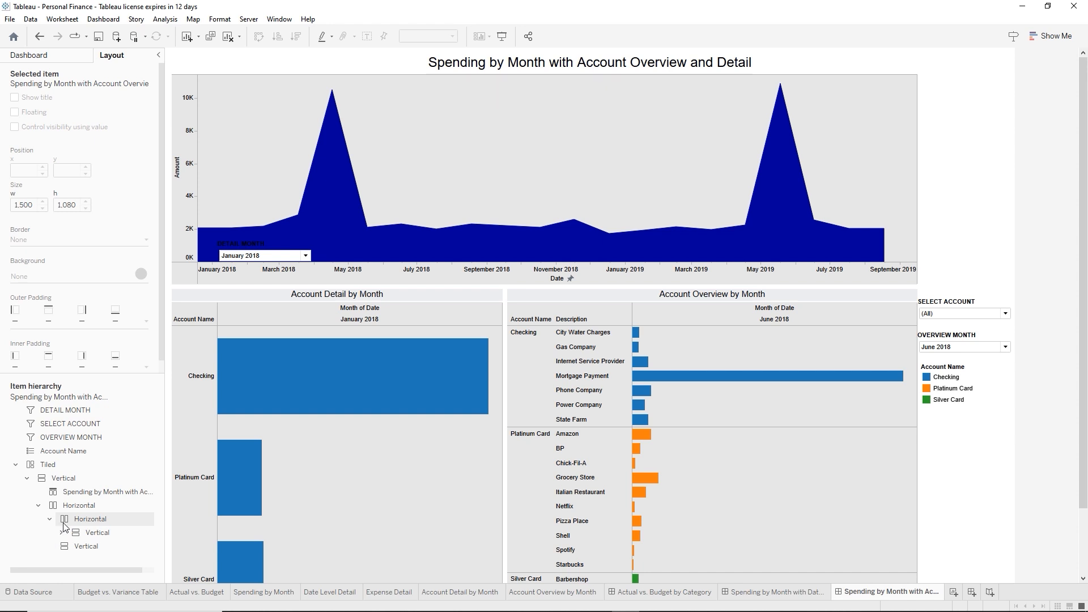
left_click(62, 534)
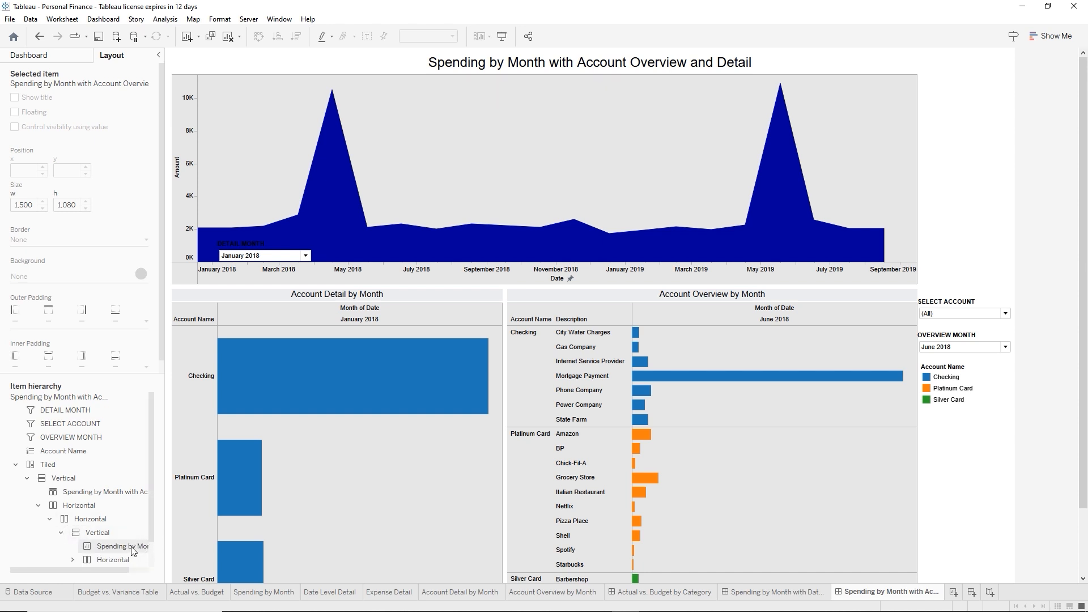
scroll(131, 551, "down", 1)
left_click(75, 536)
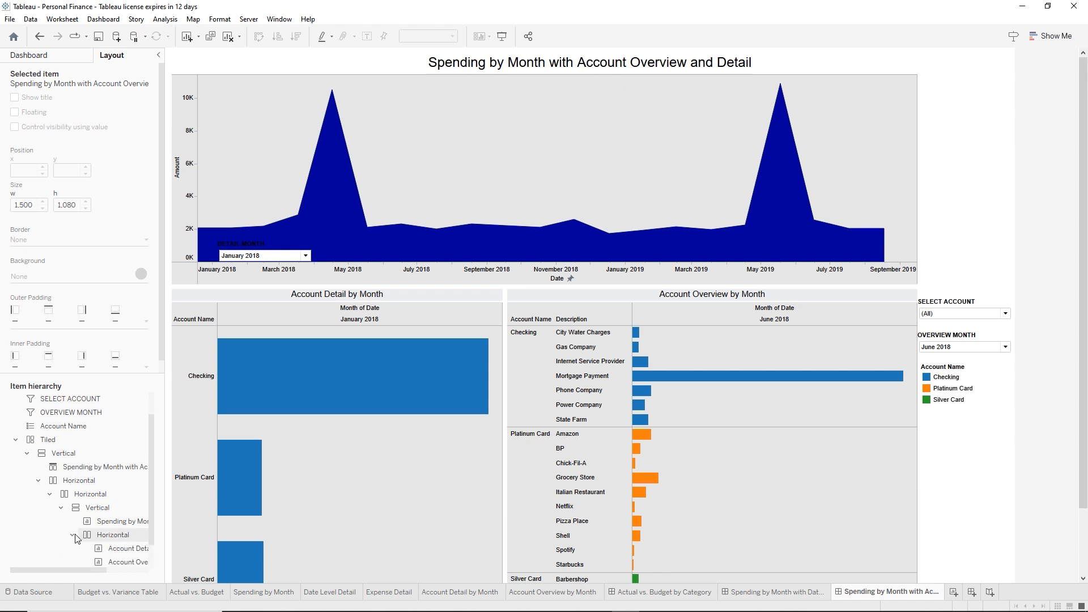
scroll(122, 543, "down", 1)
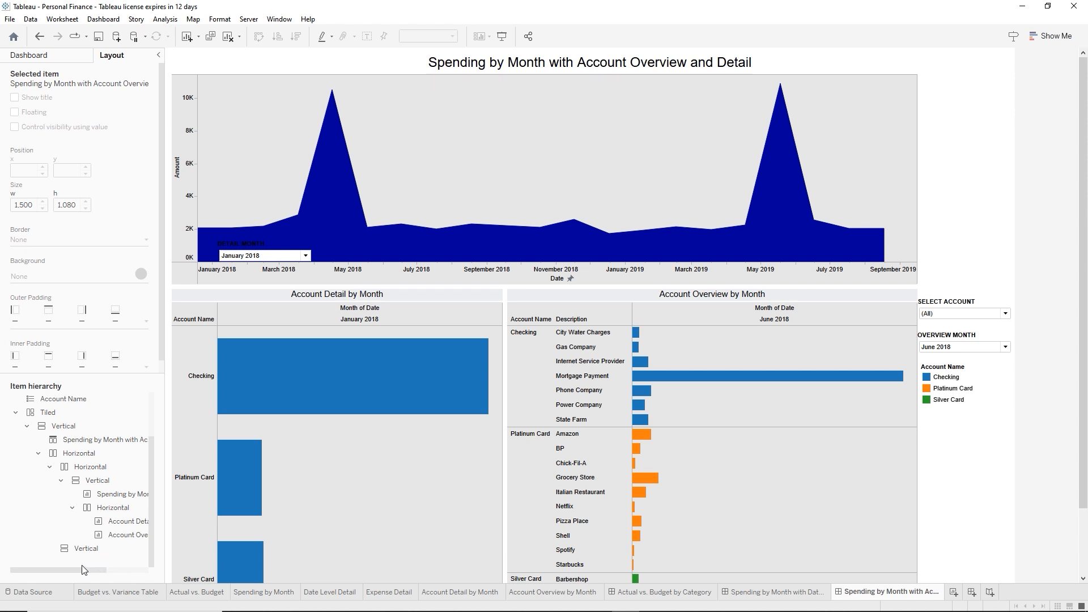
Select the dashboard title in the item hierarchy, review its available options, and save the workbook
left_click(74, 441)
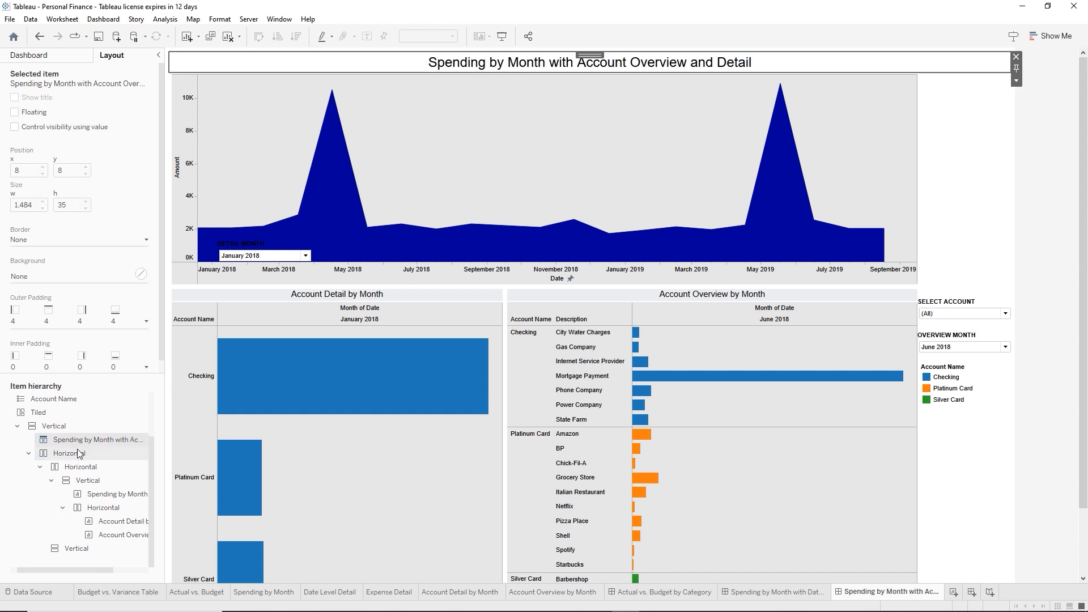
right_click(81, 443)
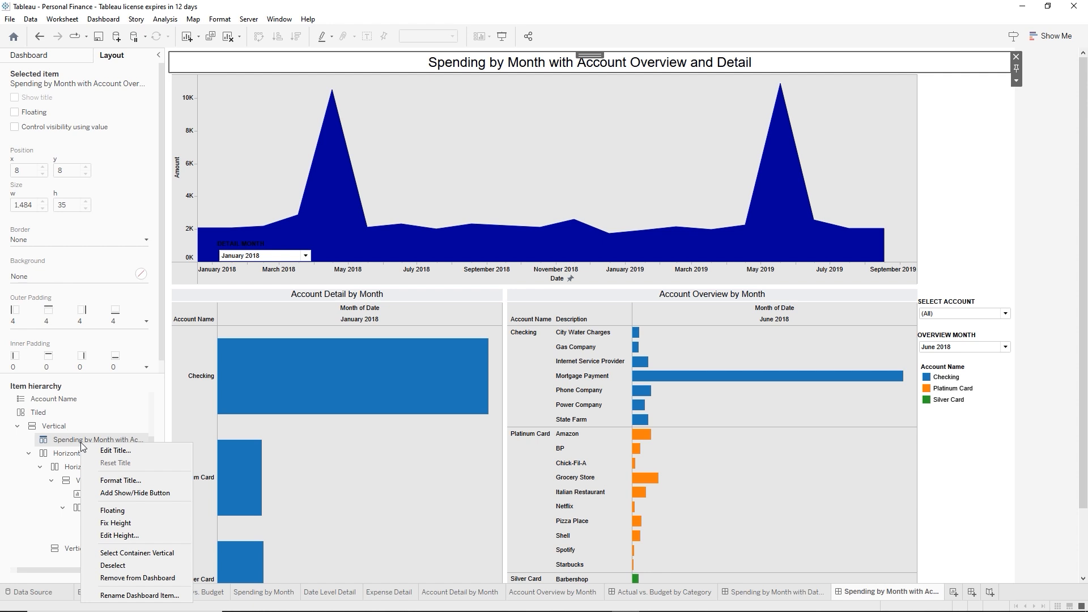
left_click(166, 408)
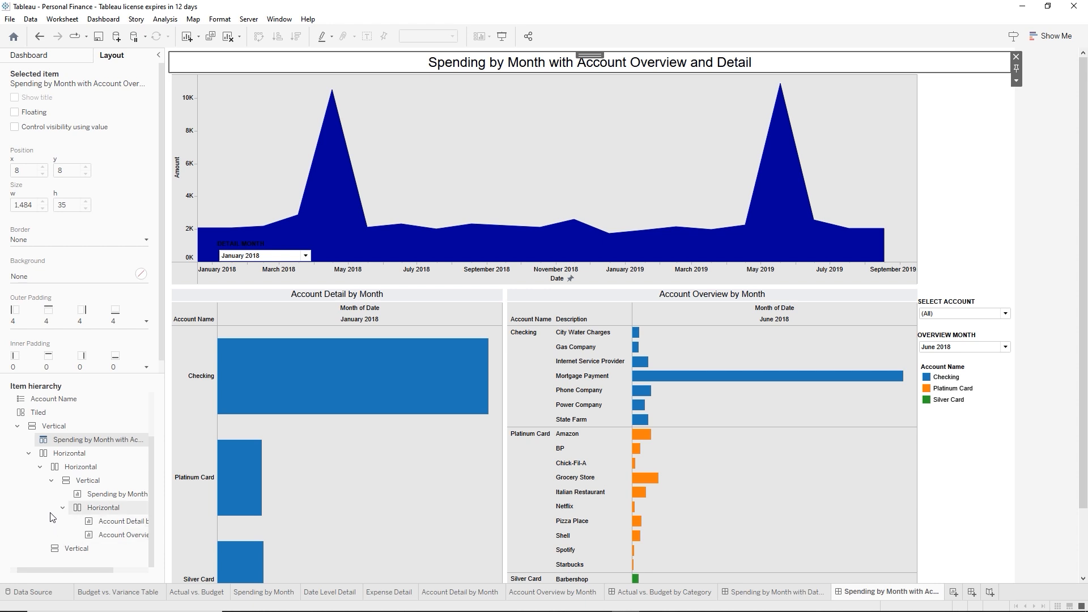
left_click(100, 35)
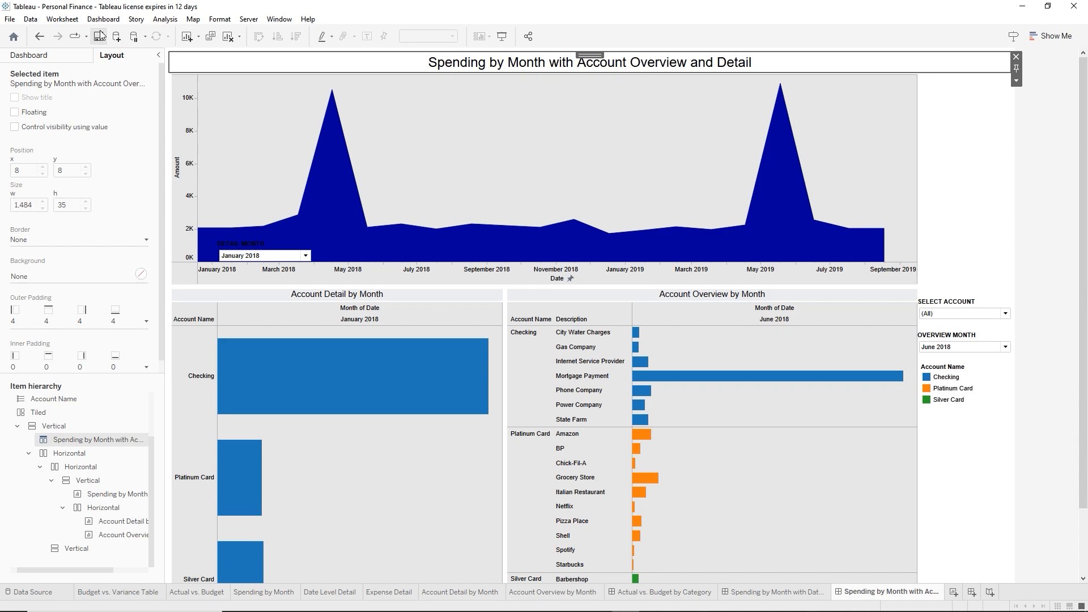
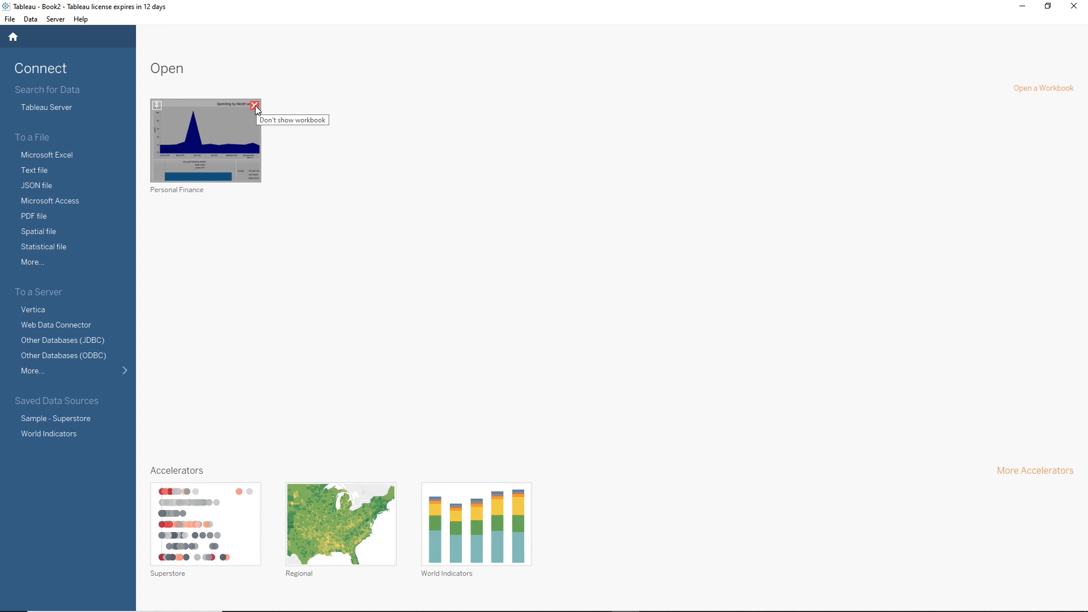
Remove Personal Finance from the recent workbooks and open the Superstore sample workbook at its Performance sheet
left_click(255, 106)
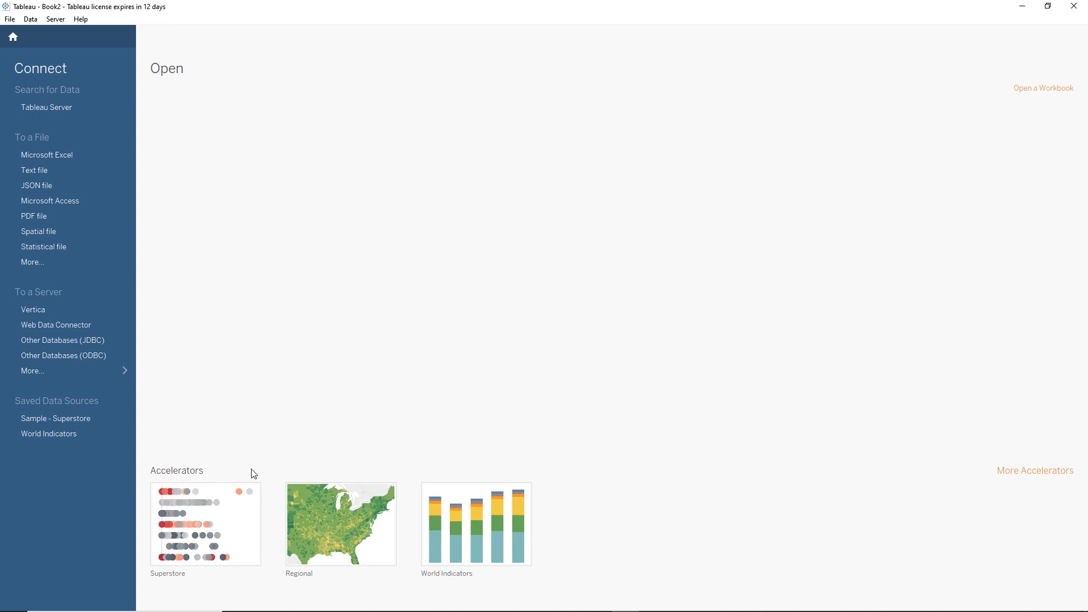
left_click(234, 521)
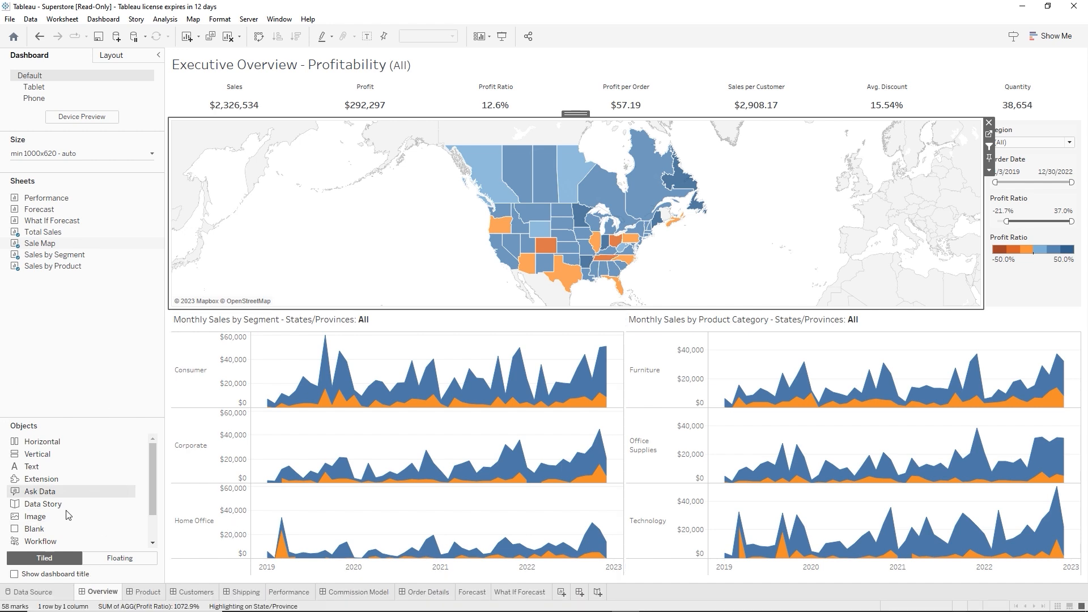
left_click(275, 592)
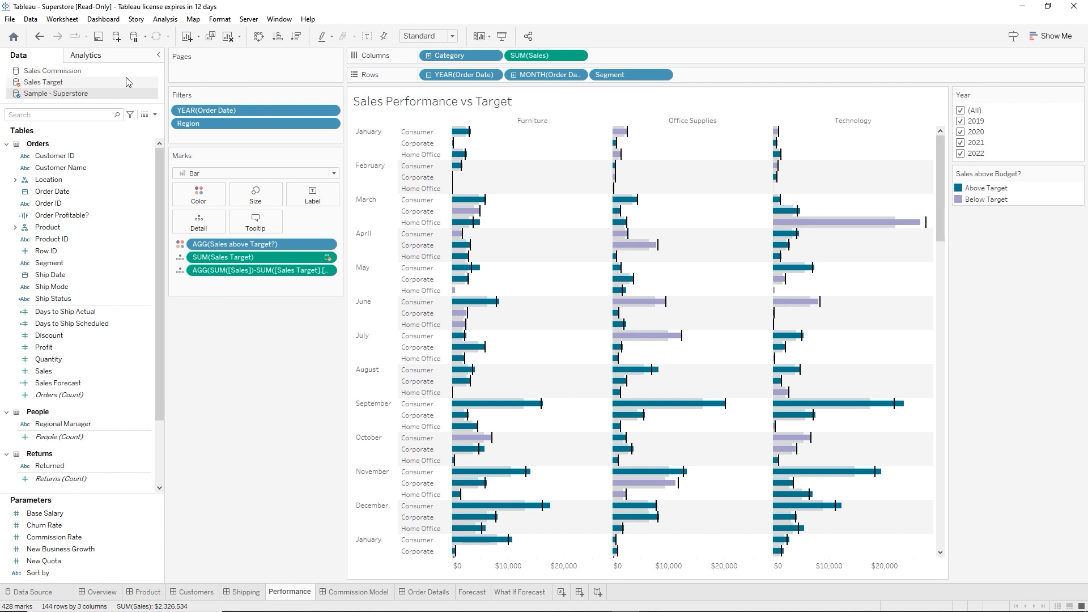
View the underlying data of the Sample - Superstore data source and download its Orders table
left_click(84, 194)
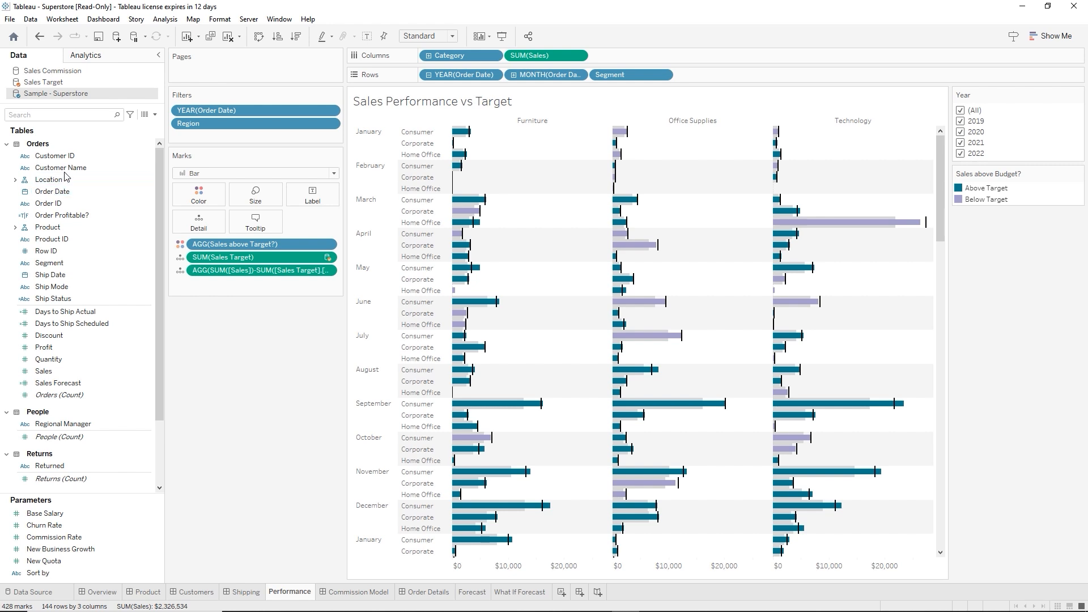
right_click(67, 96)
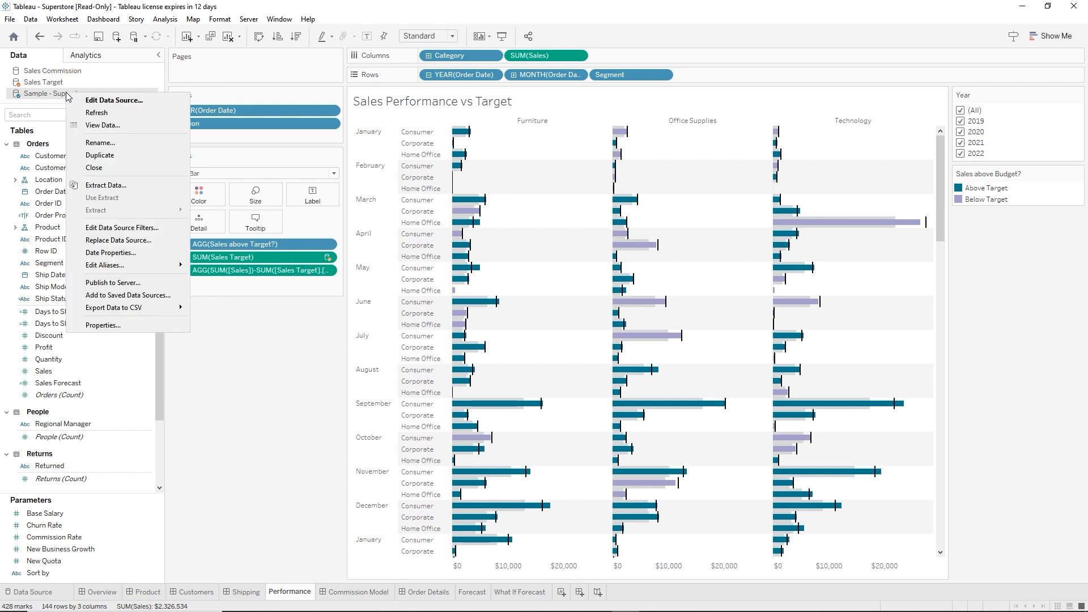
left_click(88, 126)
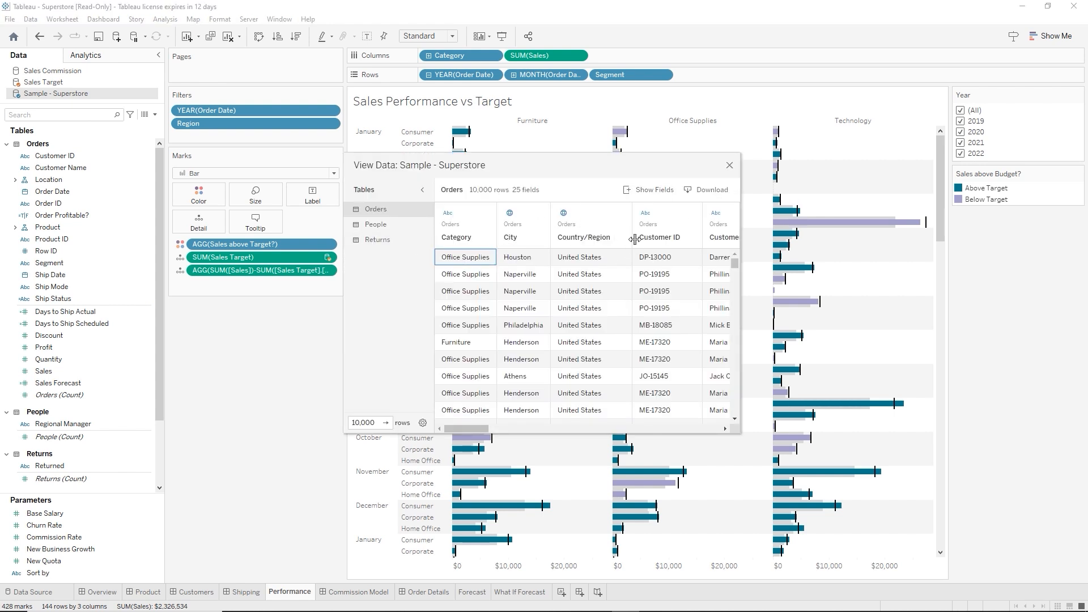
left_click(691, 194)
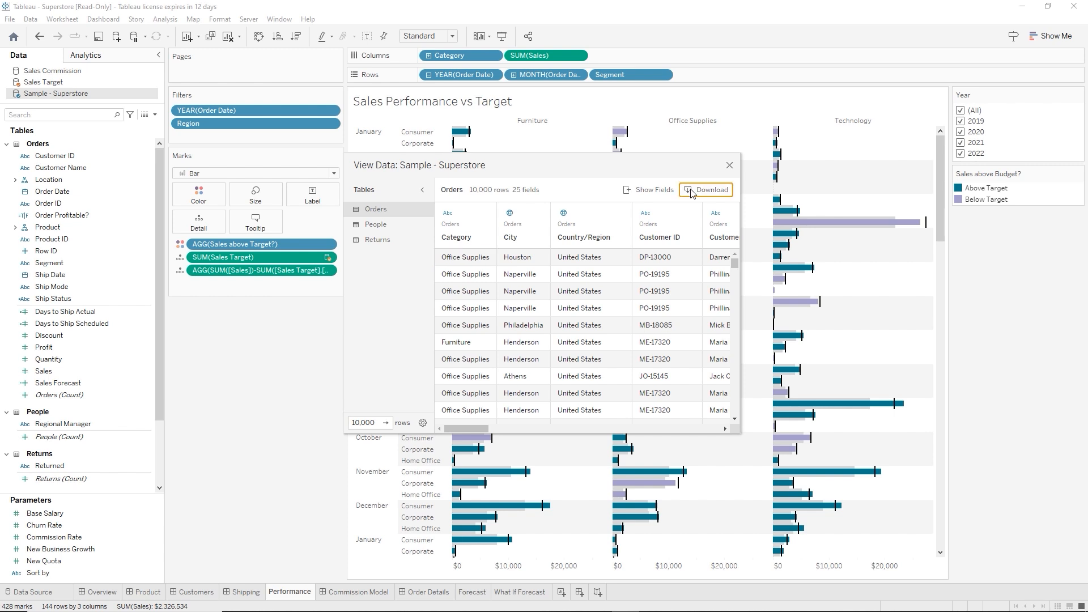
left_click(730, 167)
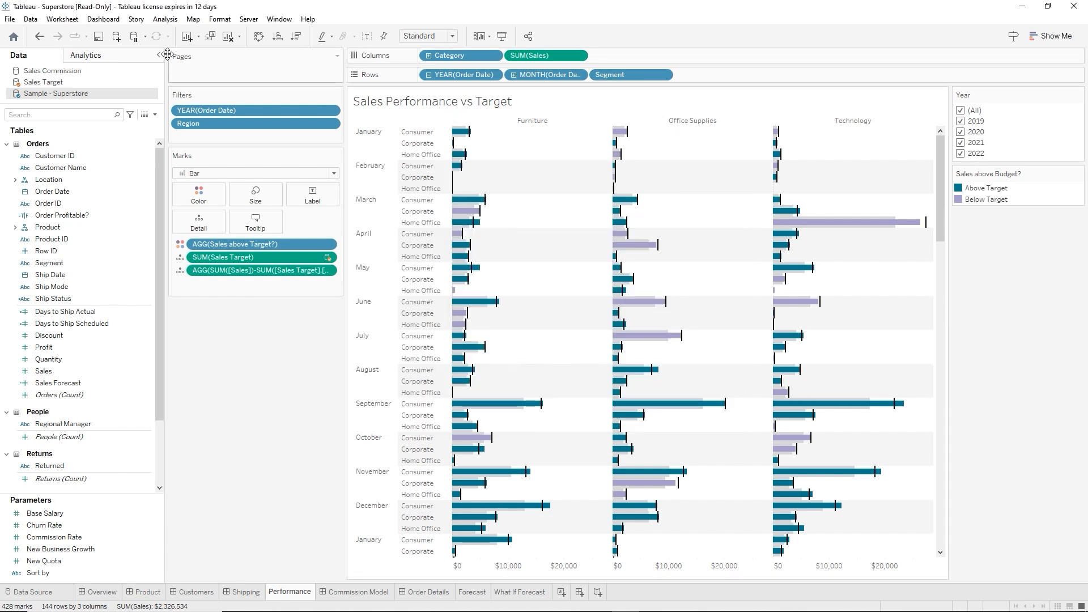
View the underlying data of the Sales Target data source and download its table
left_click(45, 83)
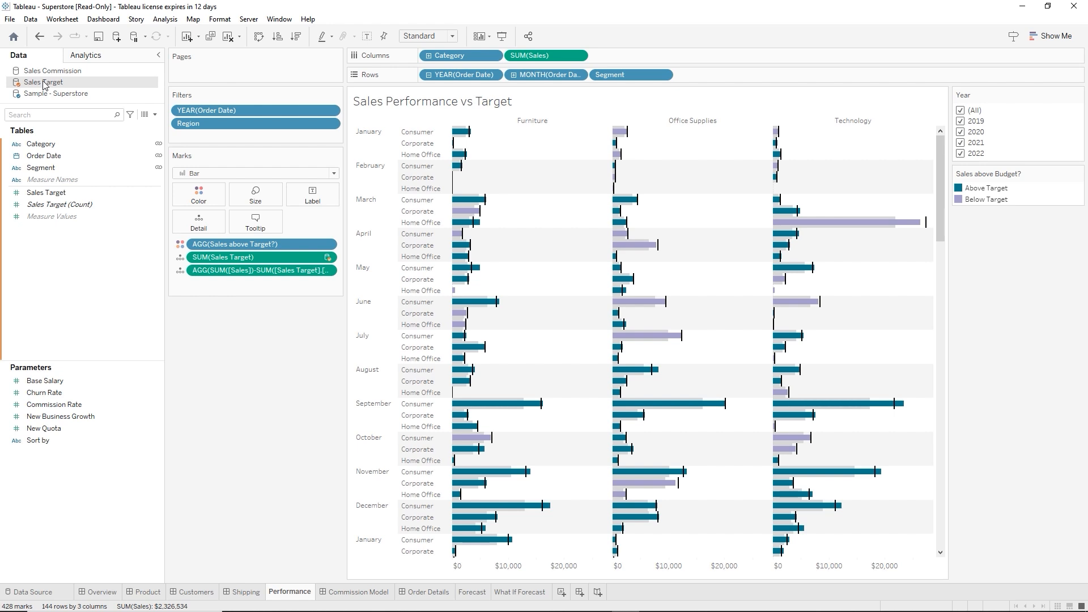
right_click(44, 84)
left_click(79, 115)
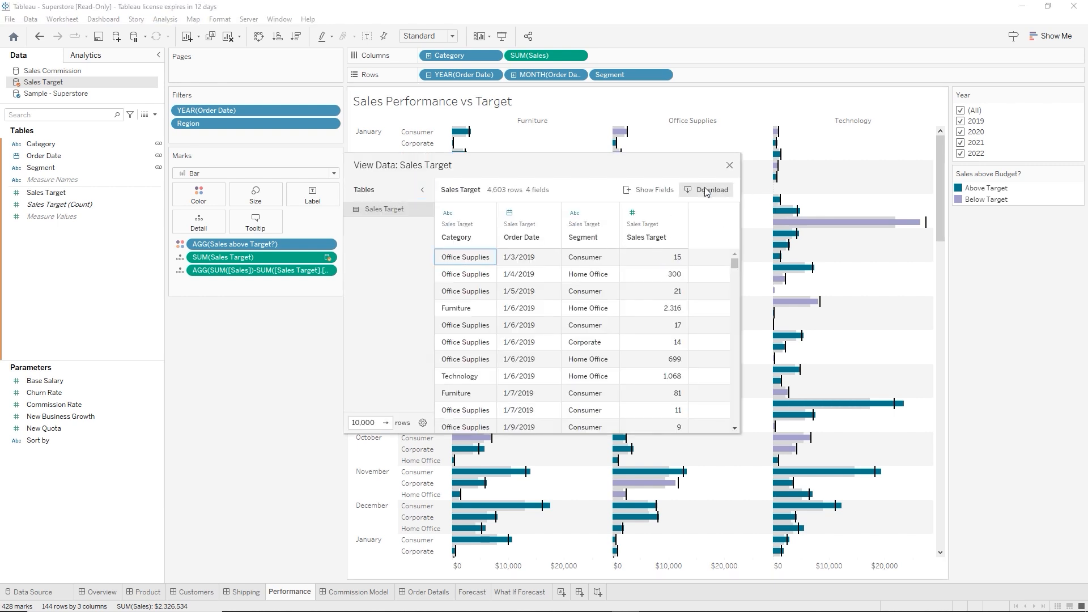
left_click(705, 187)
left_click(729, 166)
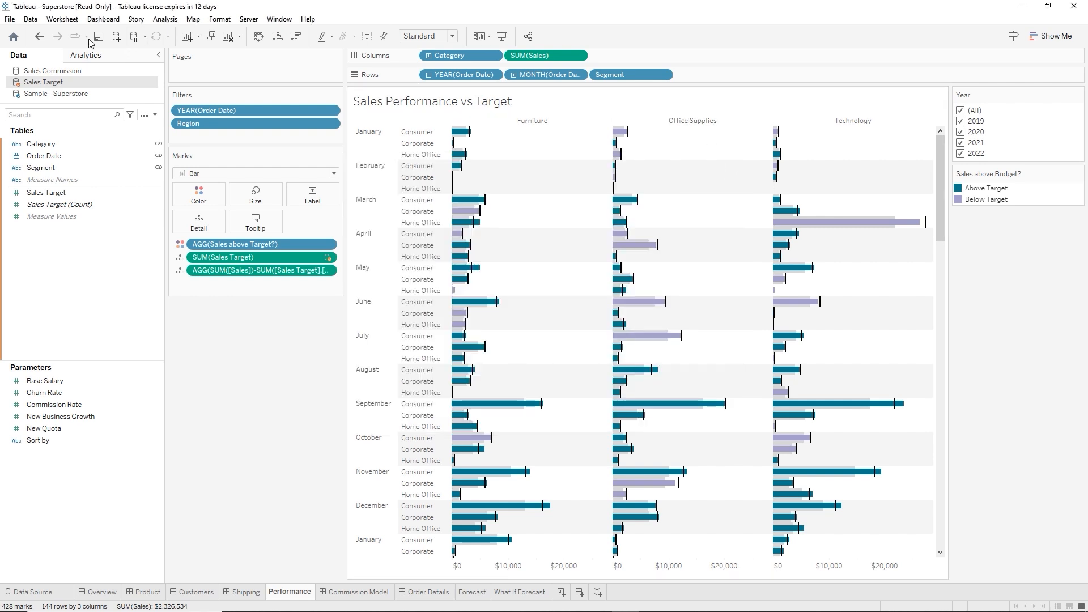
Close the Superstore workbook without saving changes and remove it from the recent workbooks
left_click(10, 18)
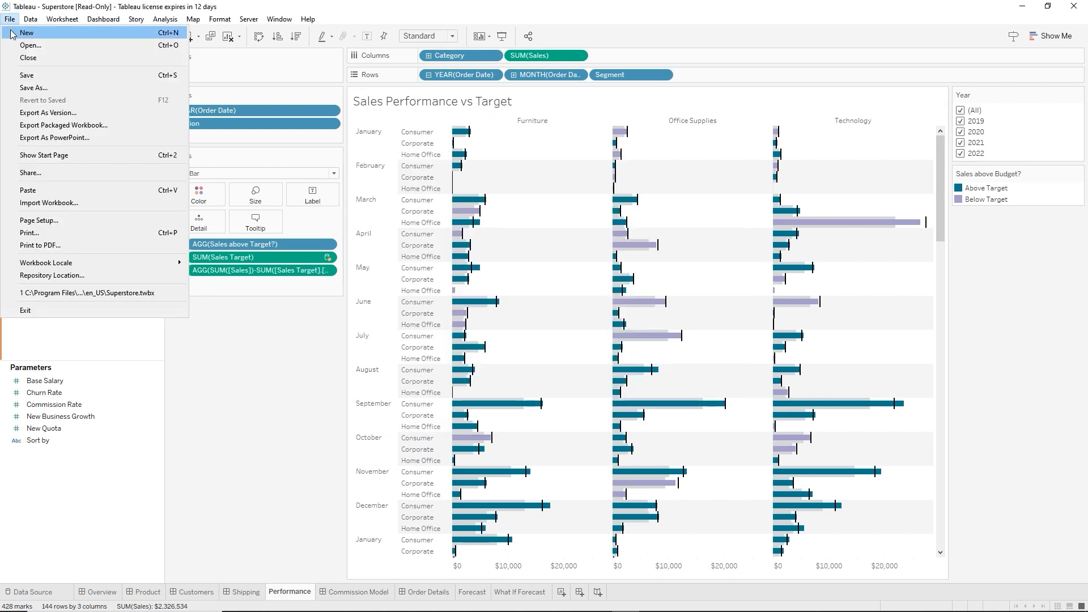
left_click(27, 58)
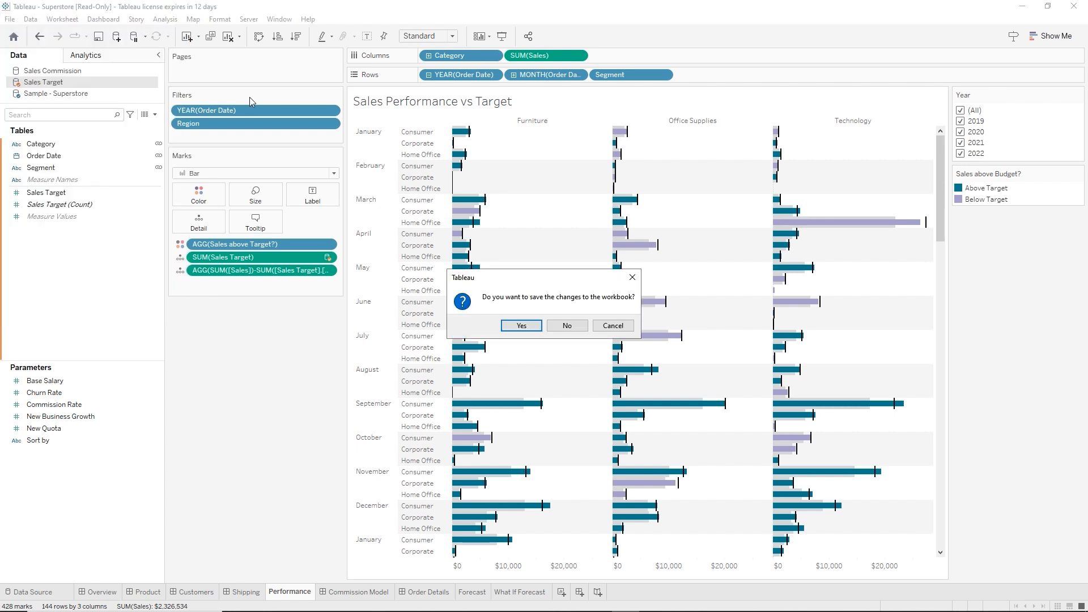
left_click(558, 327)
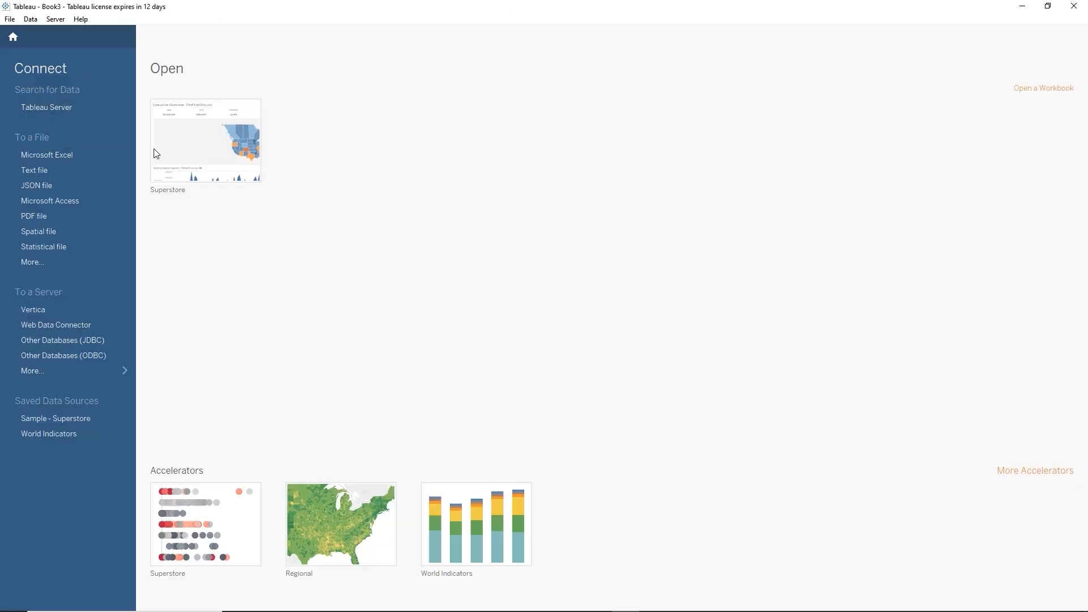
mouse_move(210, 122)
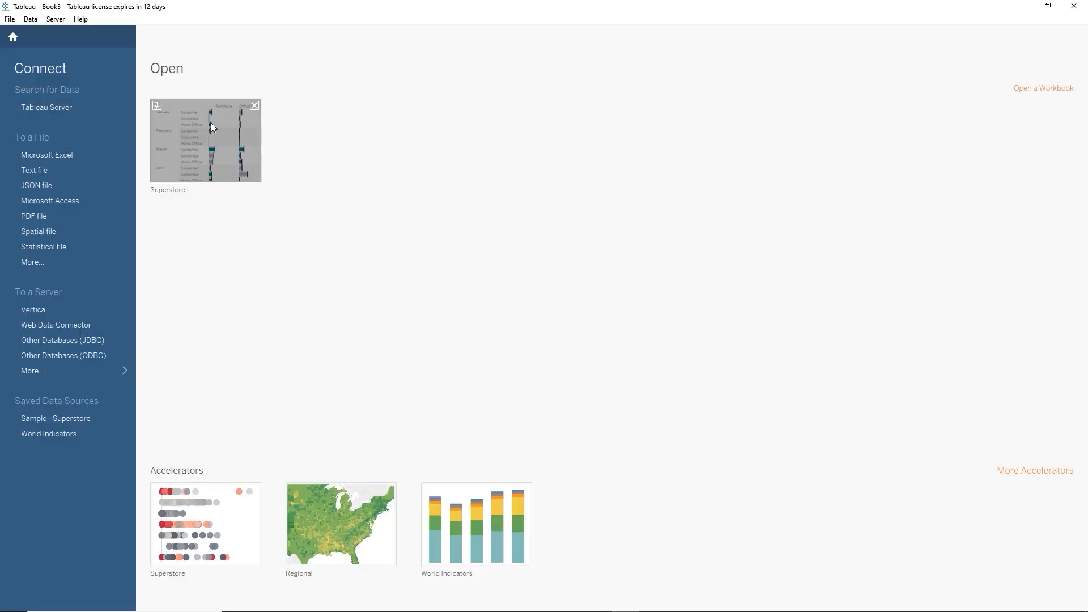
left_click(255, 107)
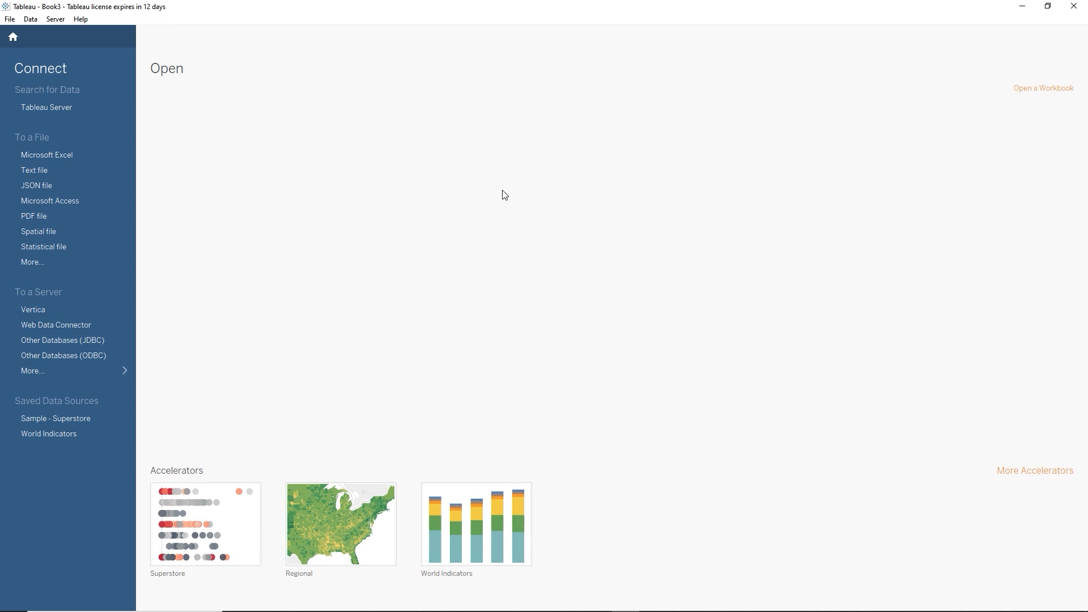
Connect to the text file Sample - Superstore_Orders in the Sample Superstore folder
left_click(63, 172)
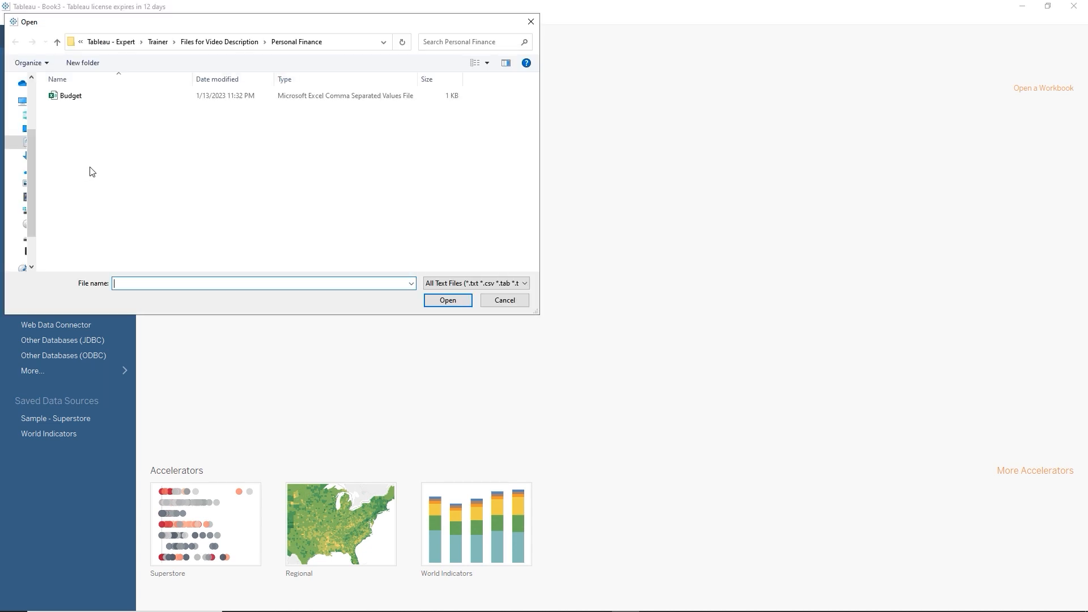
left_click(264, 42)
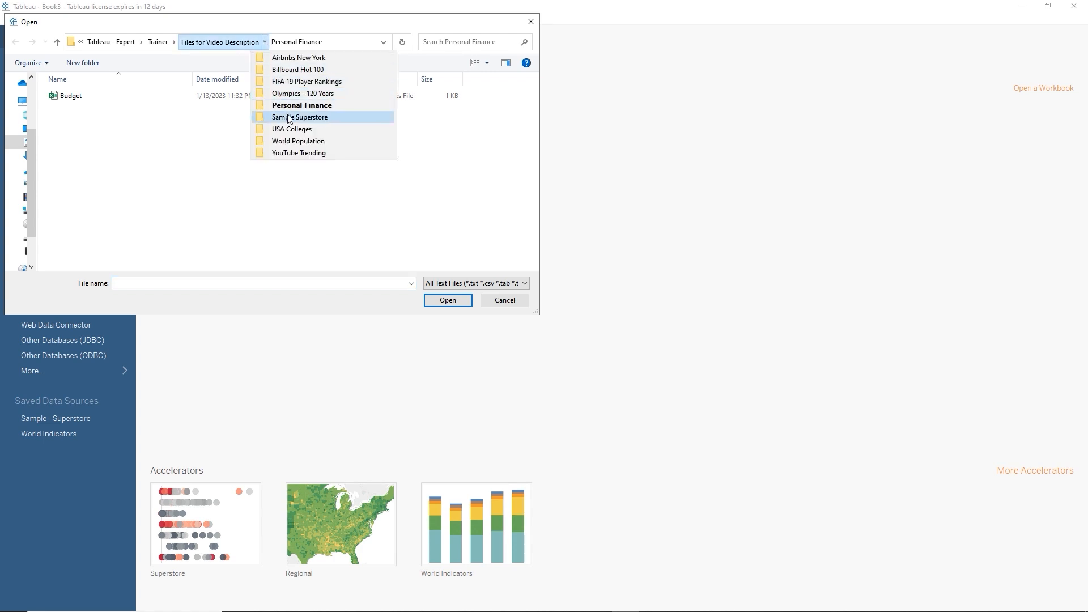
left_click(288, 117)
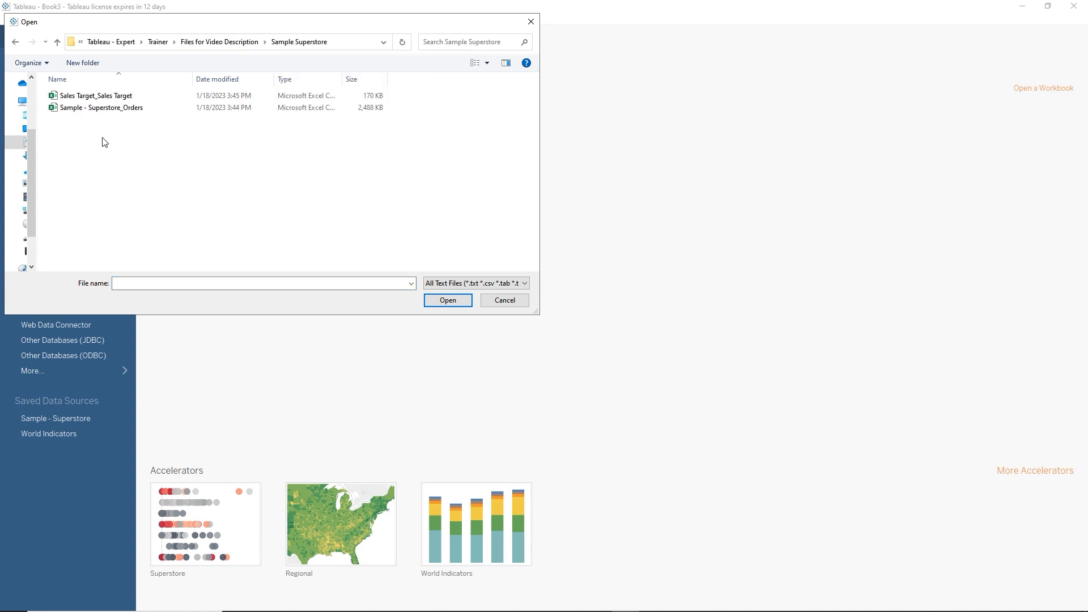
double_click(91, 107)
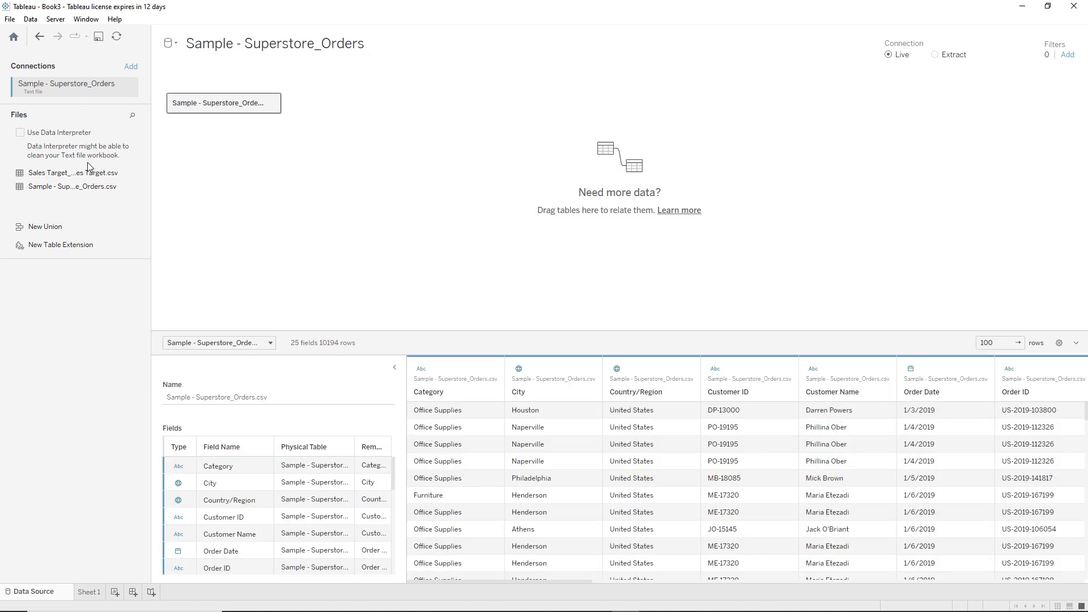
Add a connection to the text file Sales Target_Sales Target and place its table beside the orders table in the data model
left_click(131, 68)
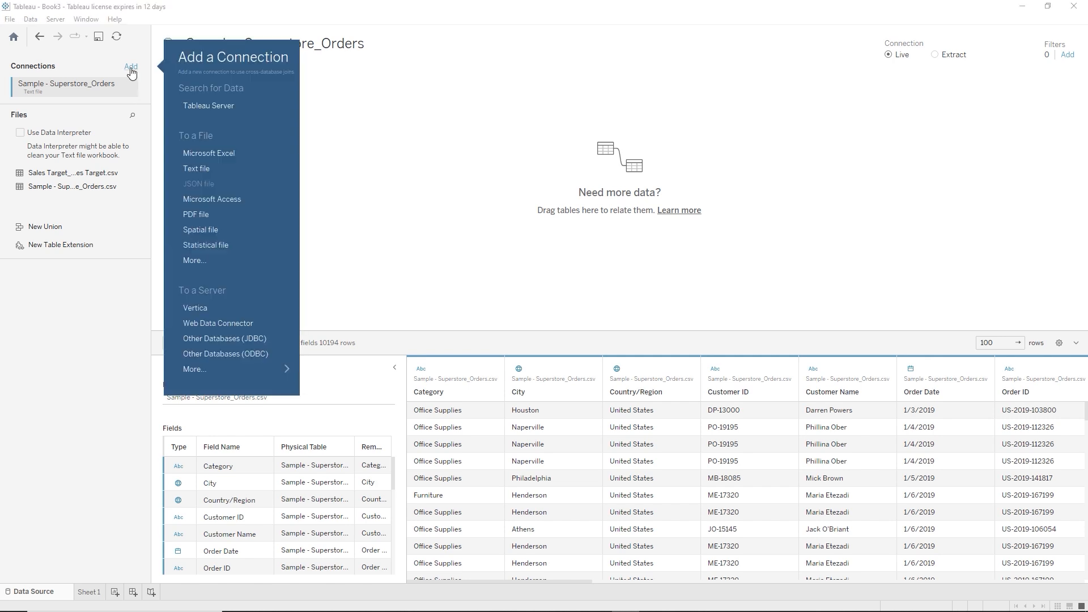
left_click(199, 168)
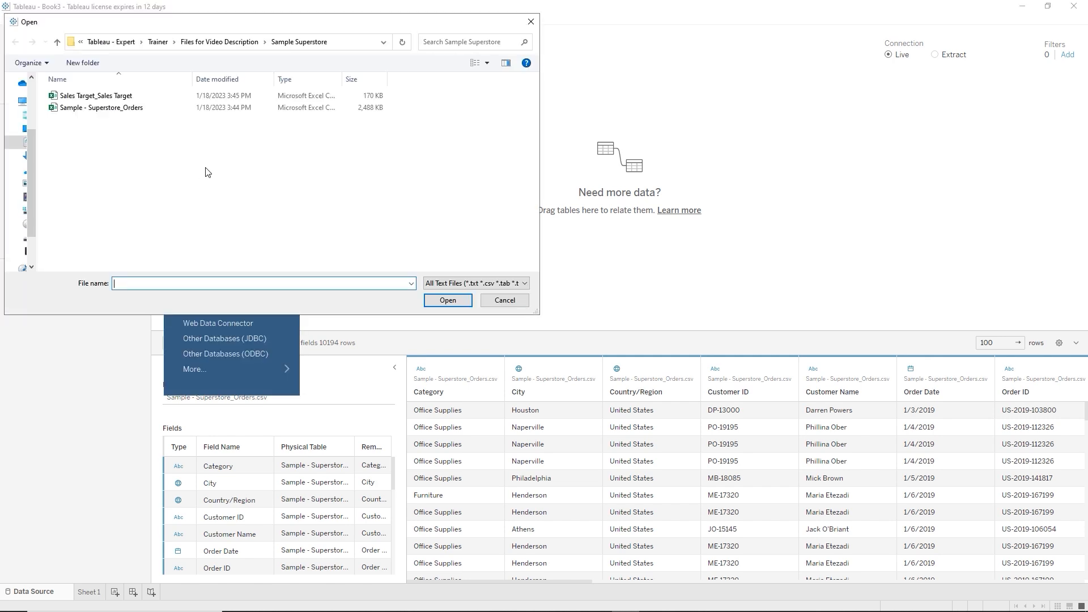
double_click(93, 97)
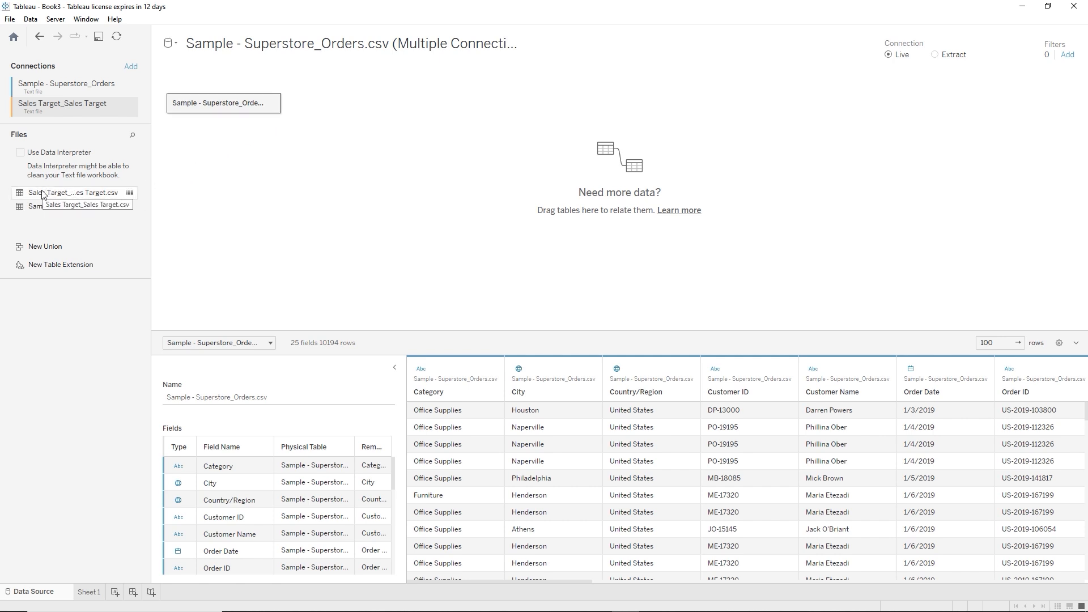
left_click_drag(42, 194, 352, 108)
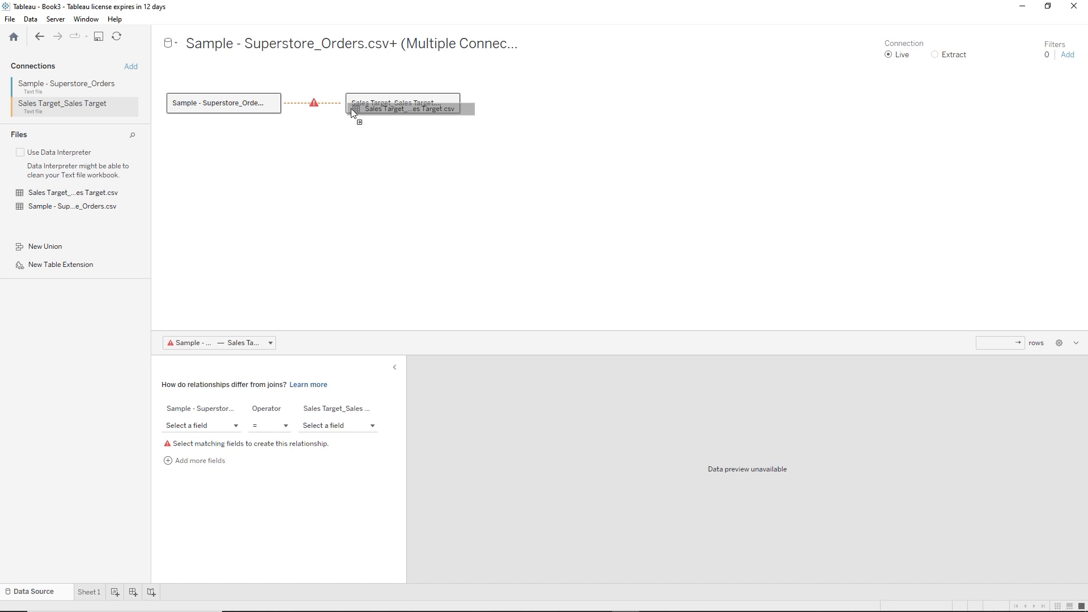
left_click_drag(351, 108, 352, 107)
mouse_move(319, 114)
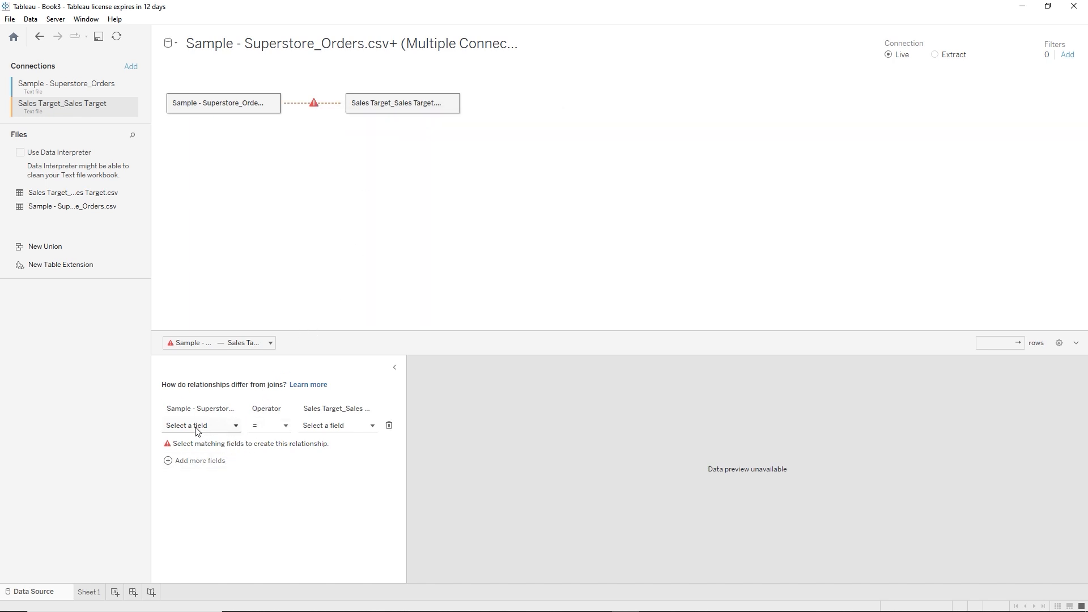
Relate the orders table to the sales target table by matching Category to Category (Sales Target Sales Target.csv)
left_click(235, 426)
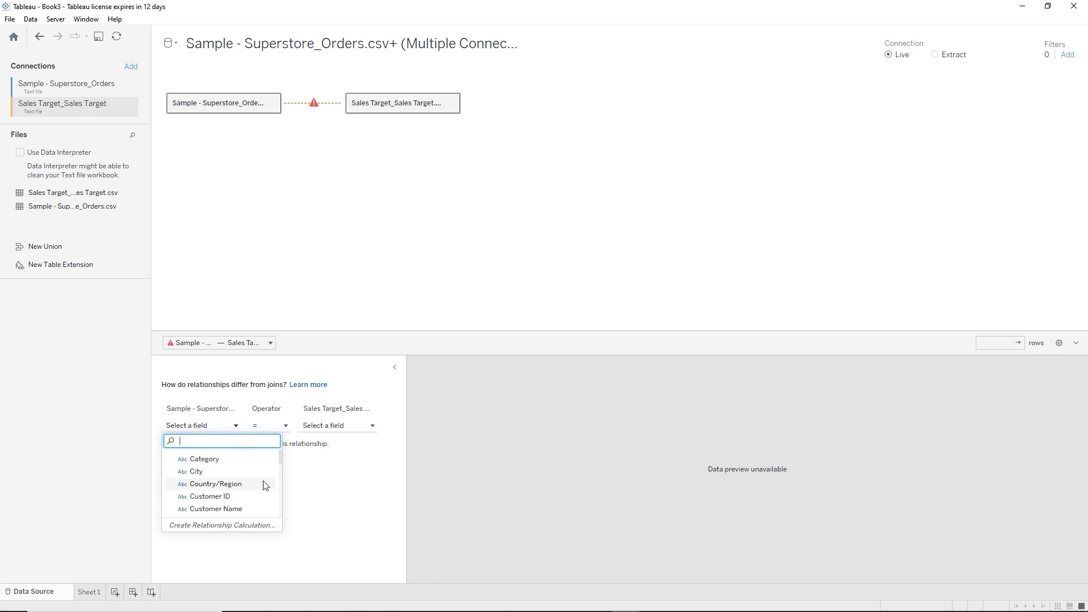
scroll(265, 485, "down", 5)
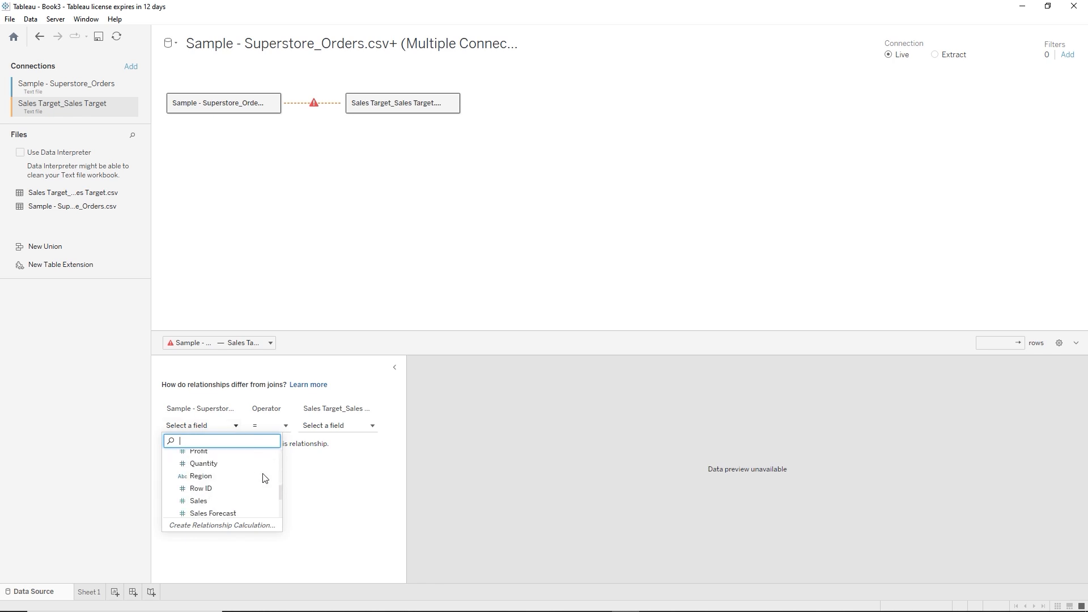
scroll(266, 479, "down", 3)
scroll(263, 478, "up", 2)
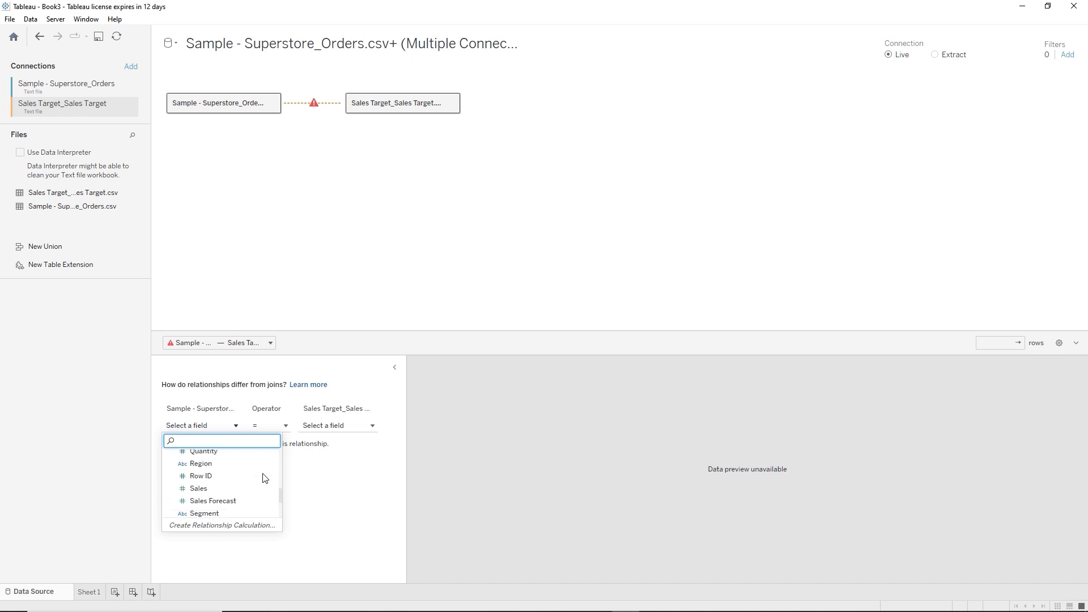
scroll(264, 478, "down", 1)
scroll(266, 479, "up", 6)
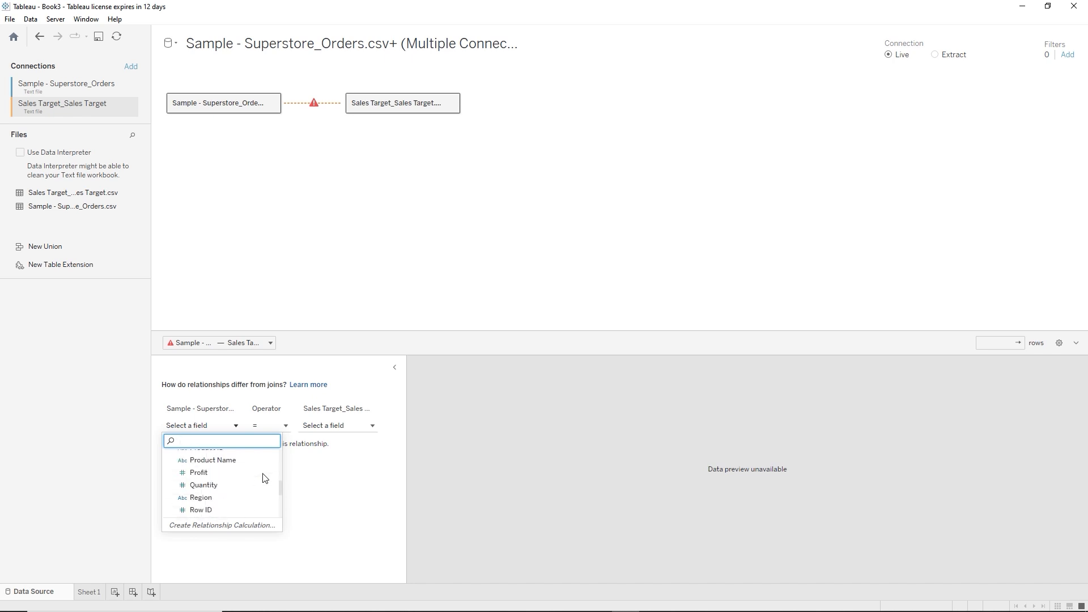
scroll(265, 479, "up", 1)
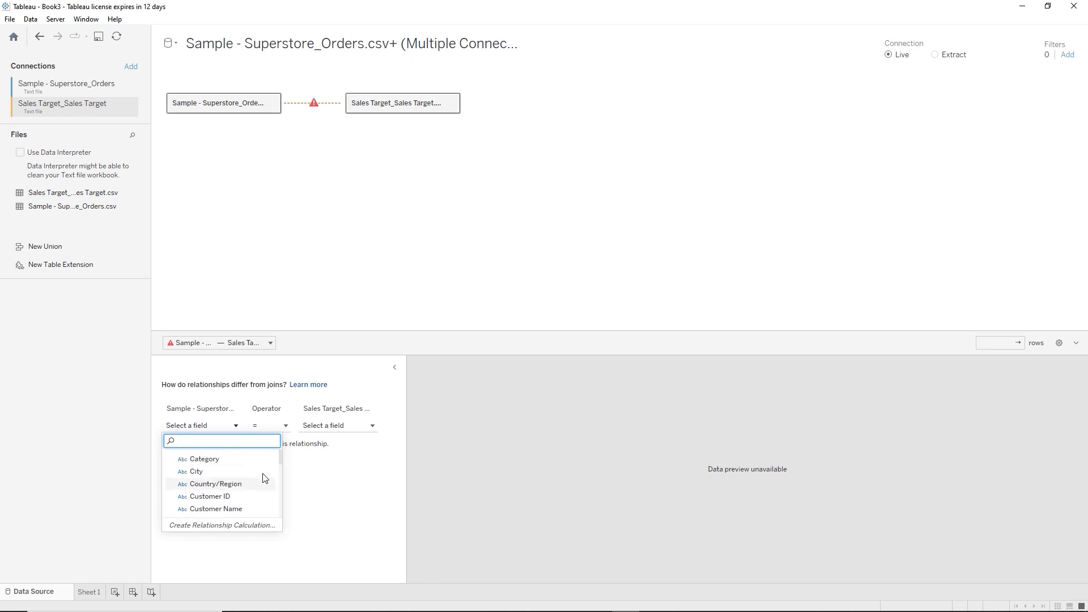
left_click(221, 464)
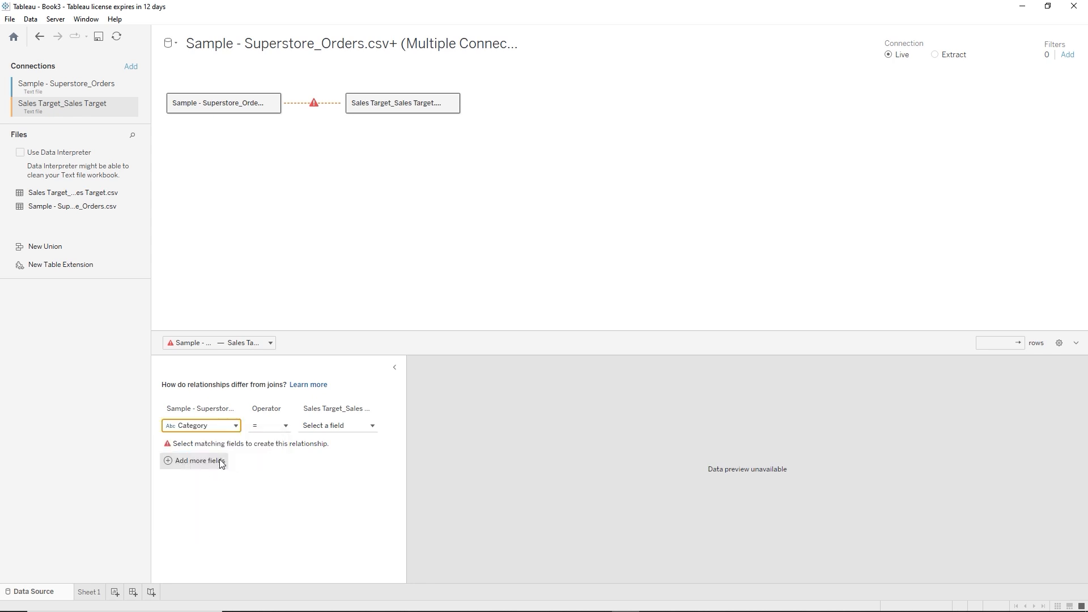
left_click(374, 427)
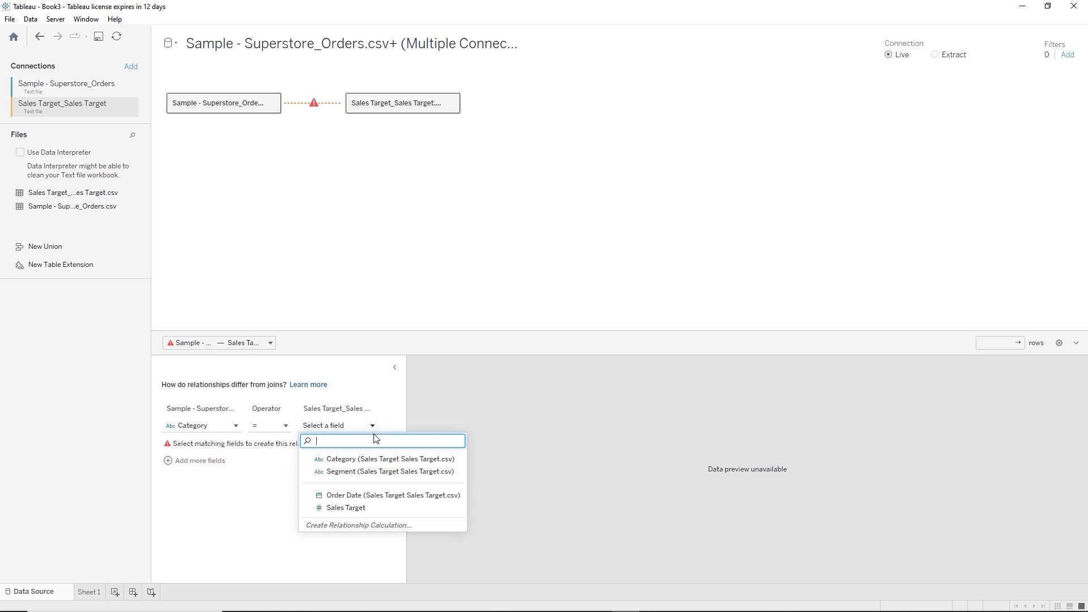
left_click(347, 464)
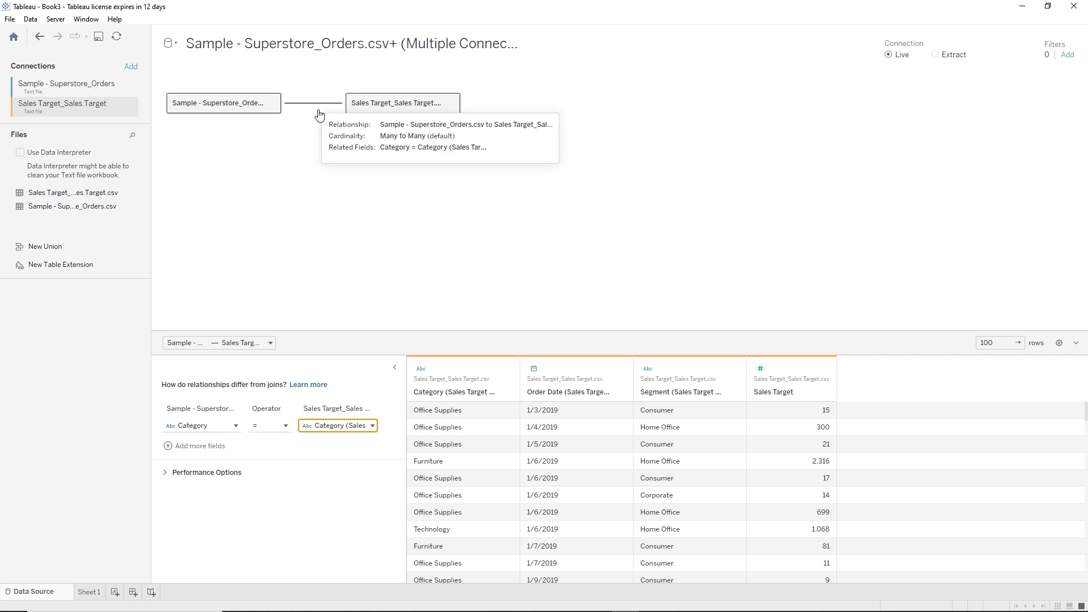
Open the orders table's physical layer and inner join Sales Target_Sales Target.csv to it
left_click(236, 110)
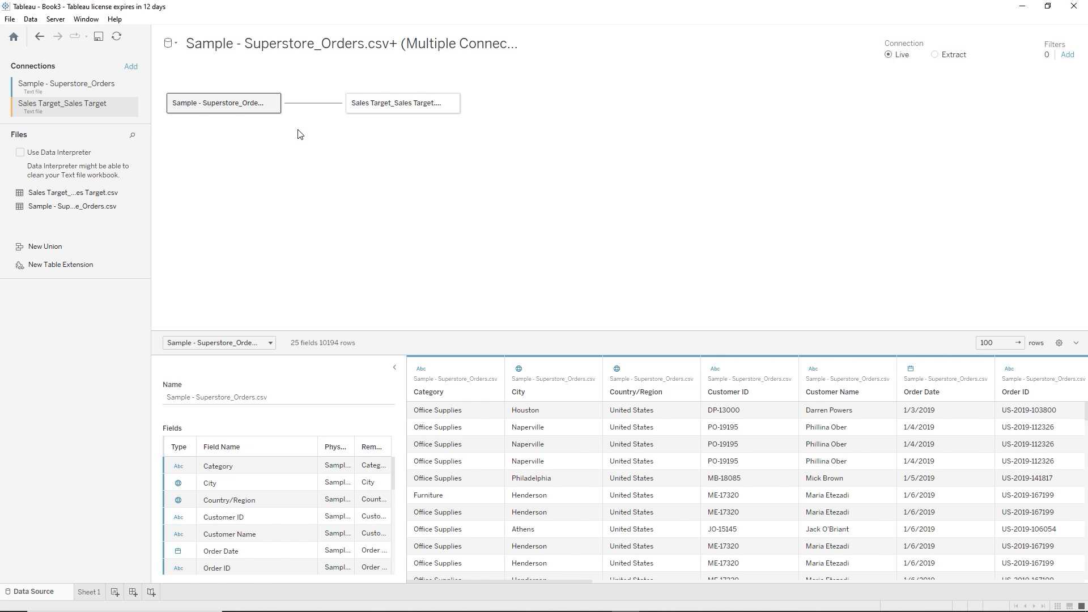
double_click(244, 101)
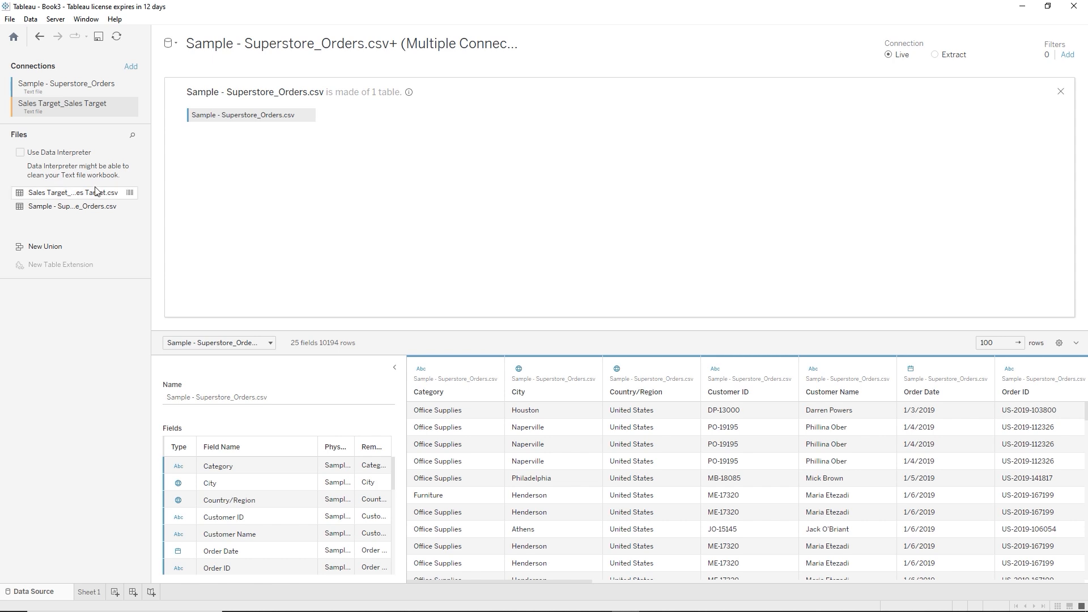
left_click_drag(95, 188, 365, 120)
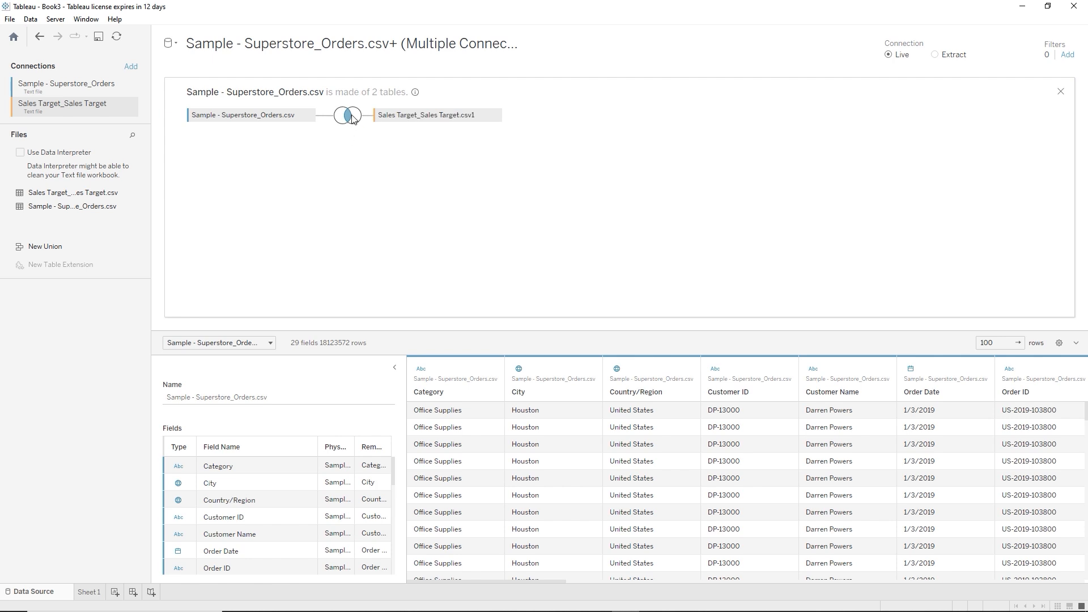
mouse_move(348, 123)
Hide the joined sales target table's Category, Order Date and Segment columns in the data preview
left_click_drag(542, 580, 1074, 611)
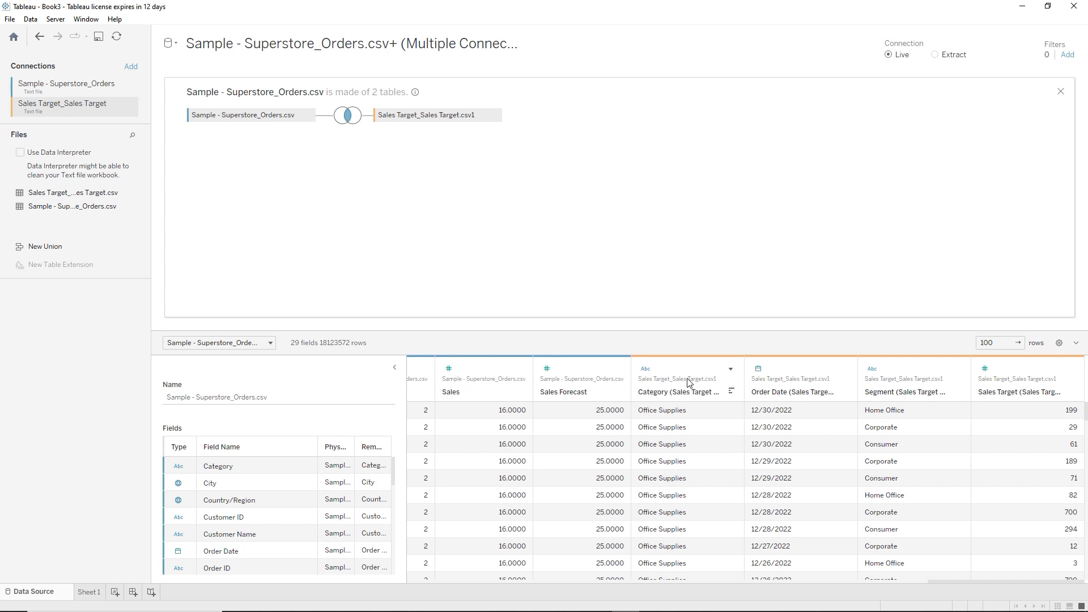
left_click(732, 373)
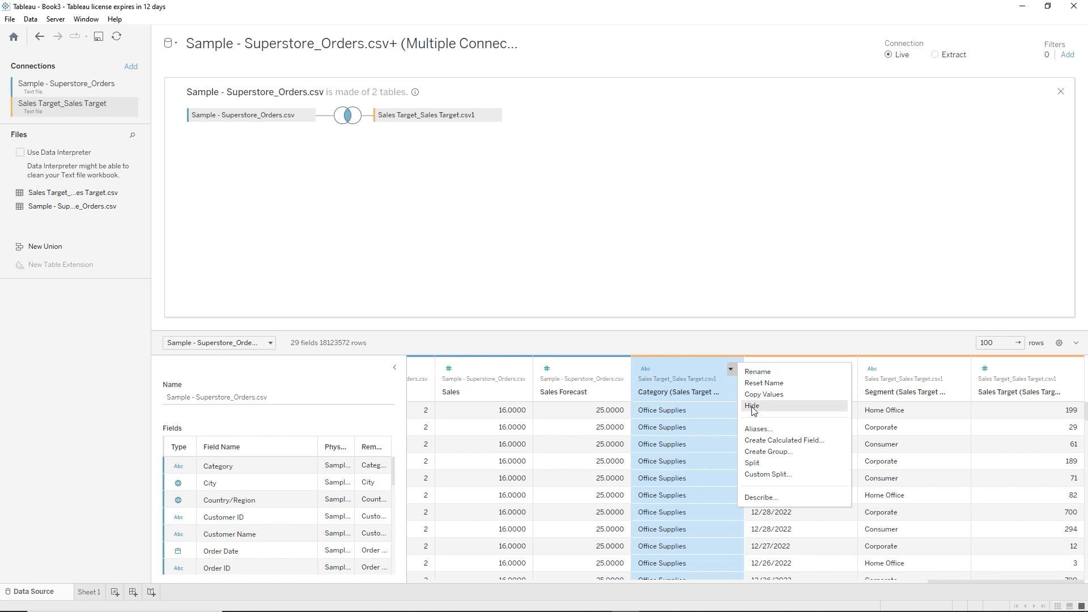
left_click(753, 407)
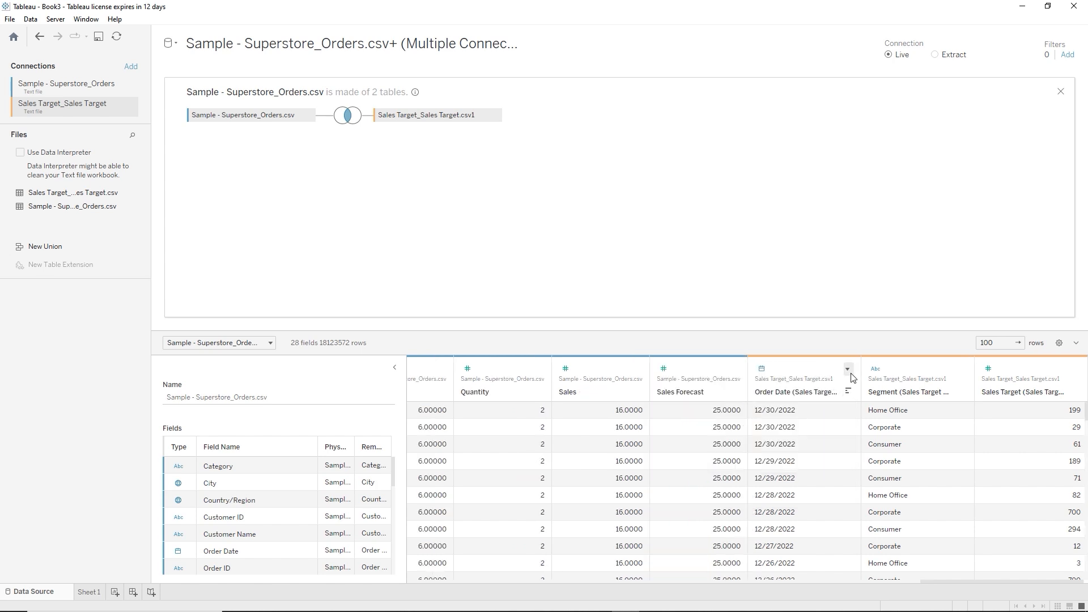
left_click(849, 370)
left_click(849, 371)
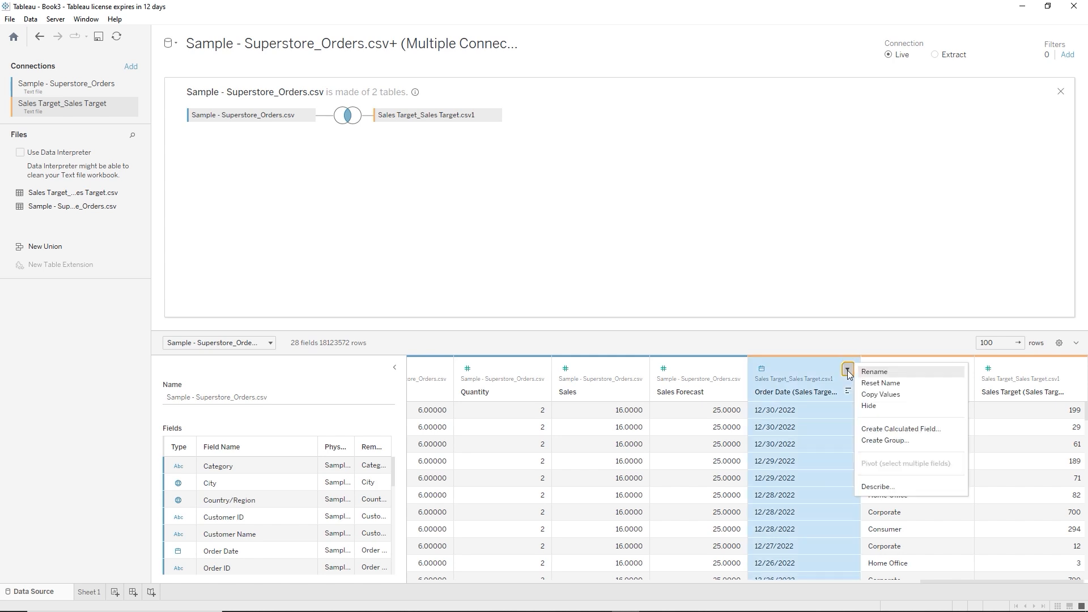
left_click(871, 406)
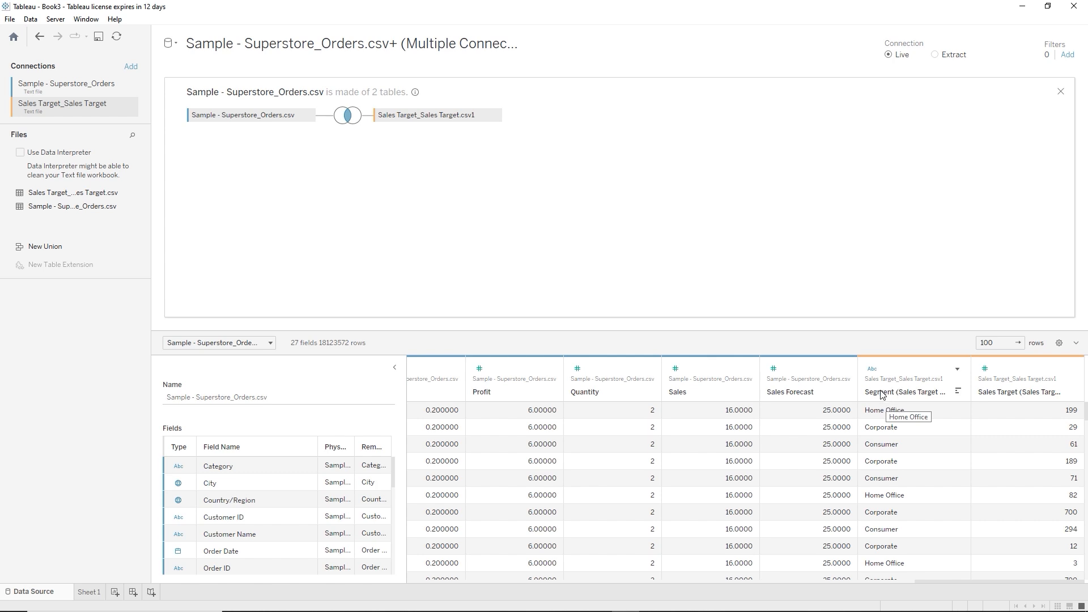
left_click(960, 374)
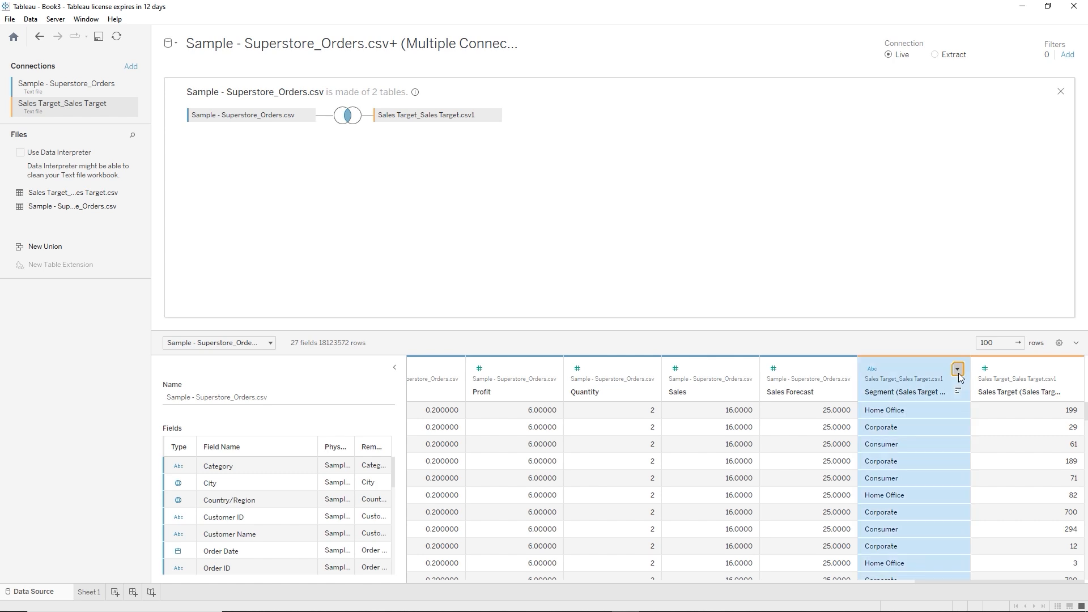
left_click(959, 374)
left_click(959, 374)
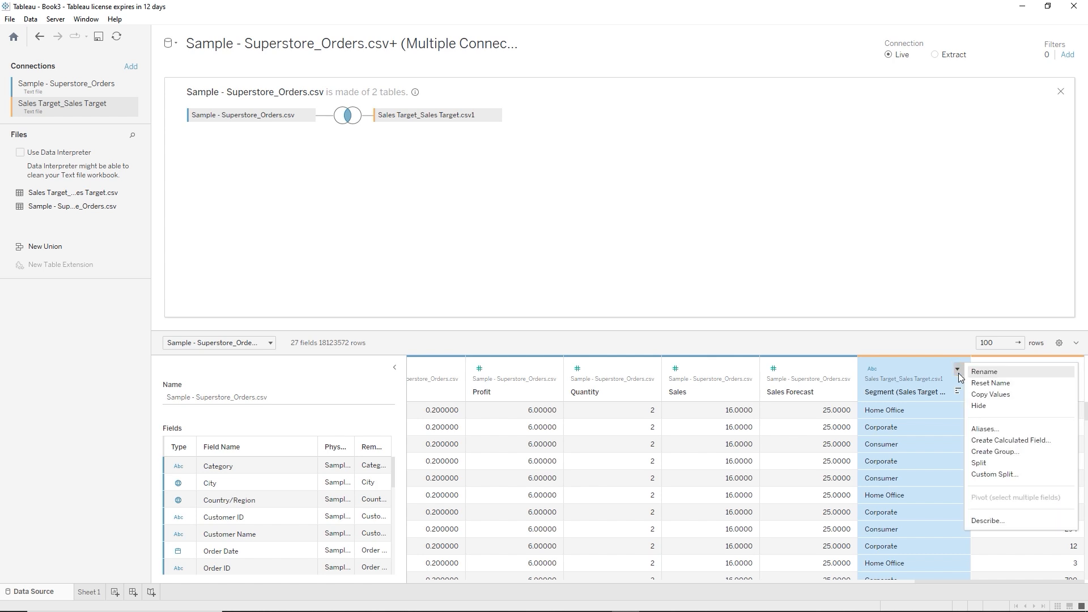
left_click(981, 408)
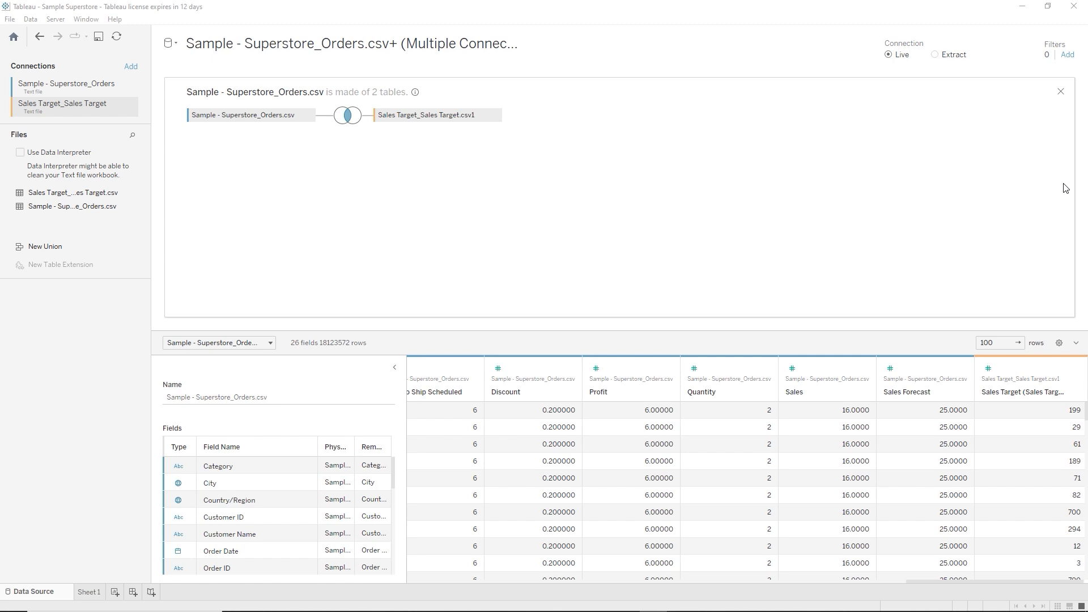
Open Sheet 1 and rename the worksheet as Performance
left_click(86, 593)
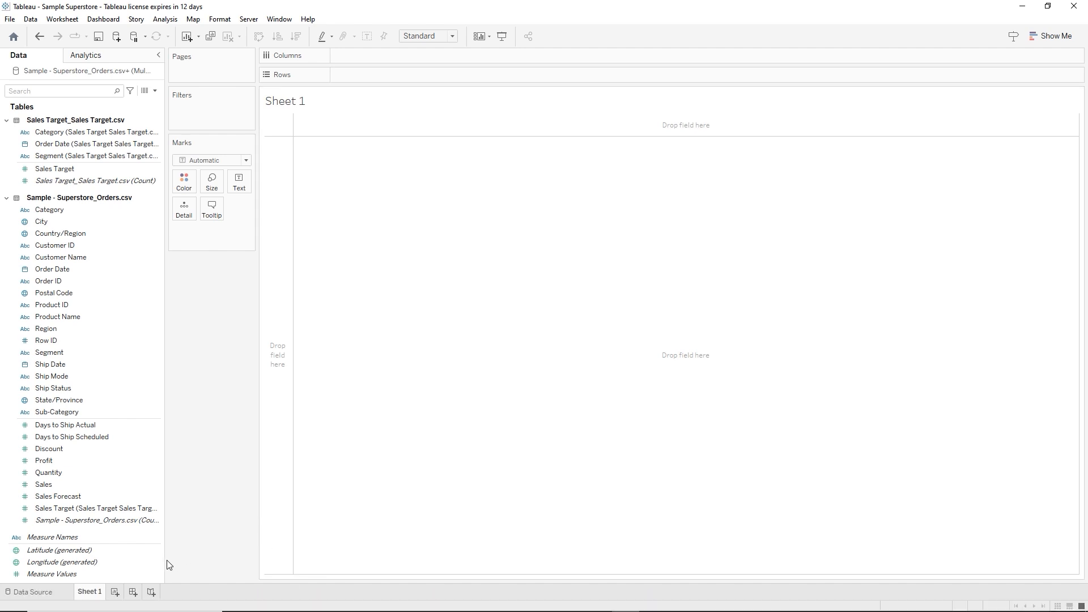
double_click(85, 593)
type("Performance")
key("Return")
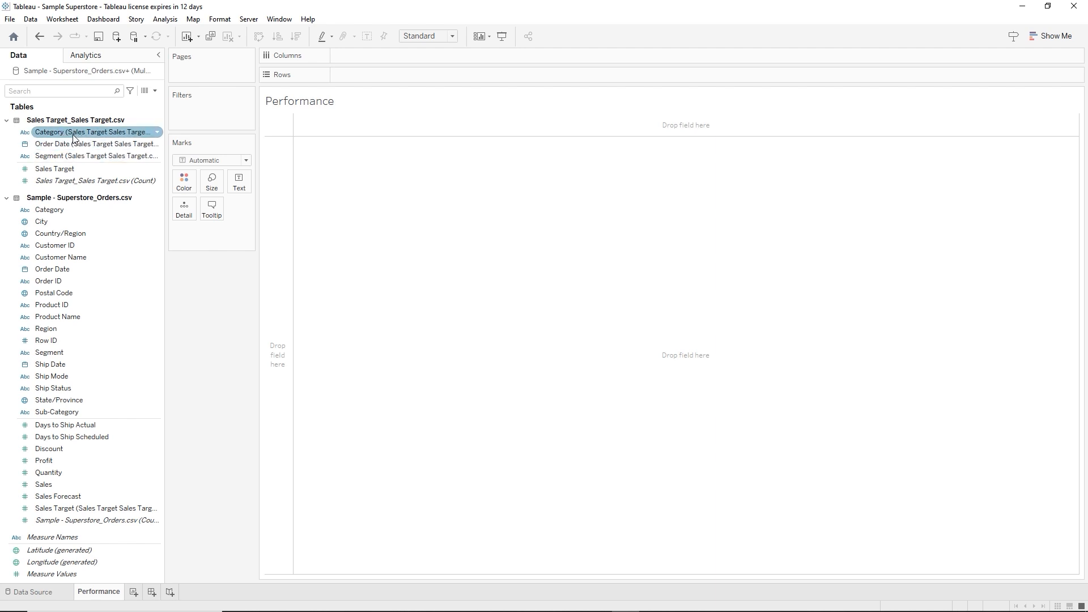
Hide the Category, Order Date and Segment fields of the Sales Target_Sales Target.csv table in the worksheet's field list
right_click(89, 135)
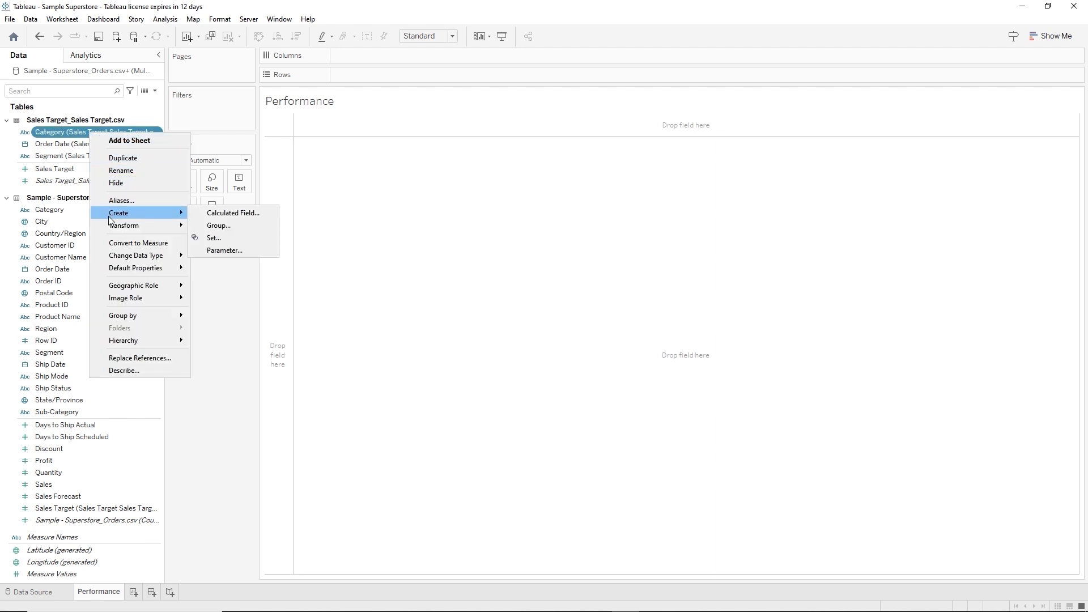
left_click(122, 186)
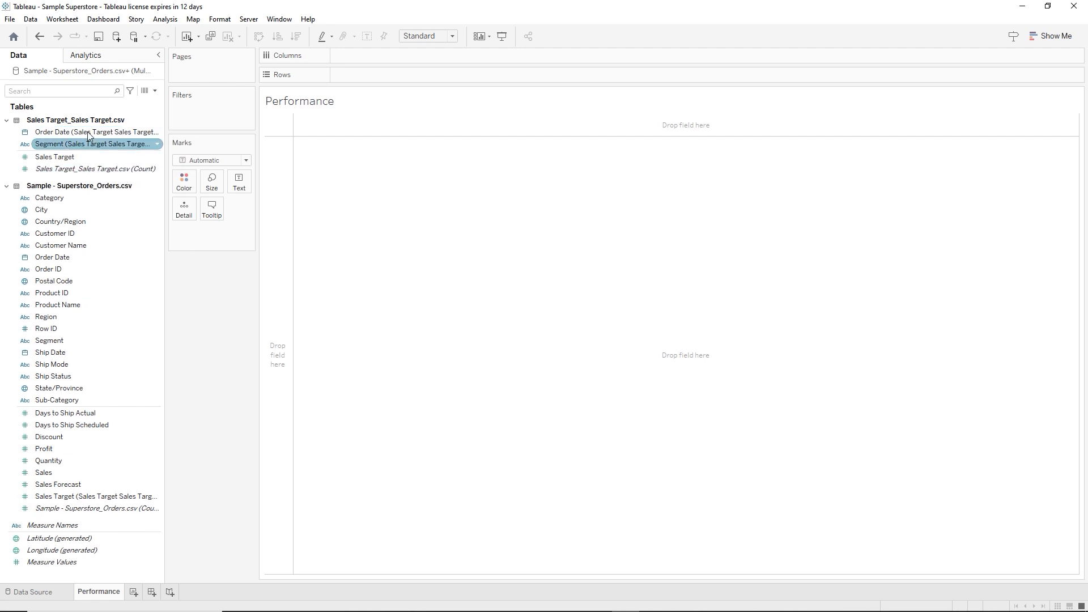
right_click(66, 134)
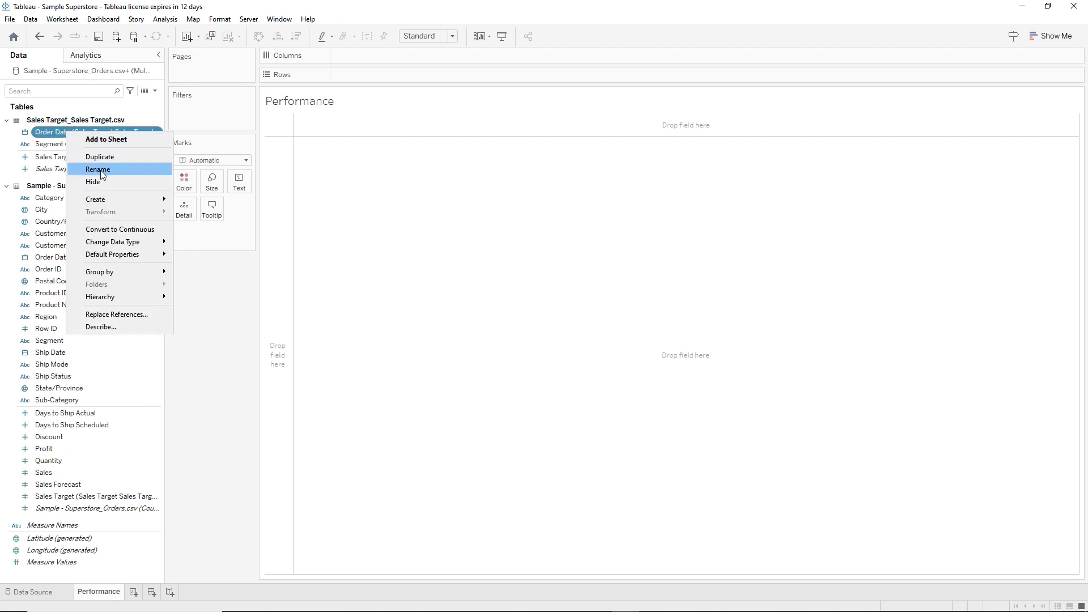
left_click(101, 180)
right_click(66, 132)
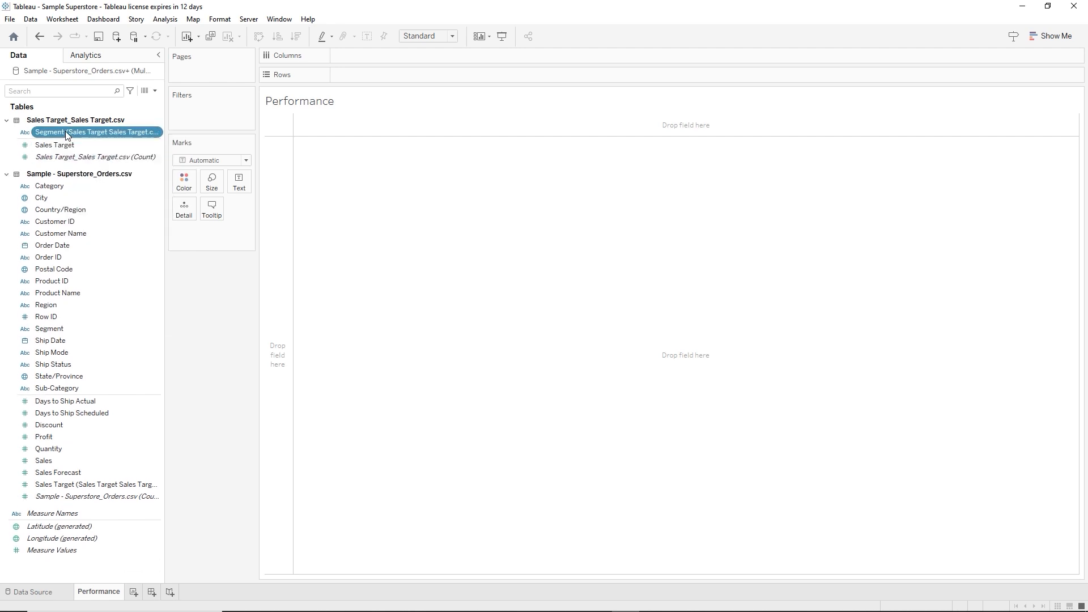
left_click(92, 182)
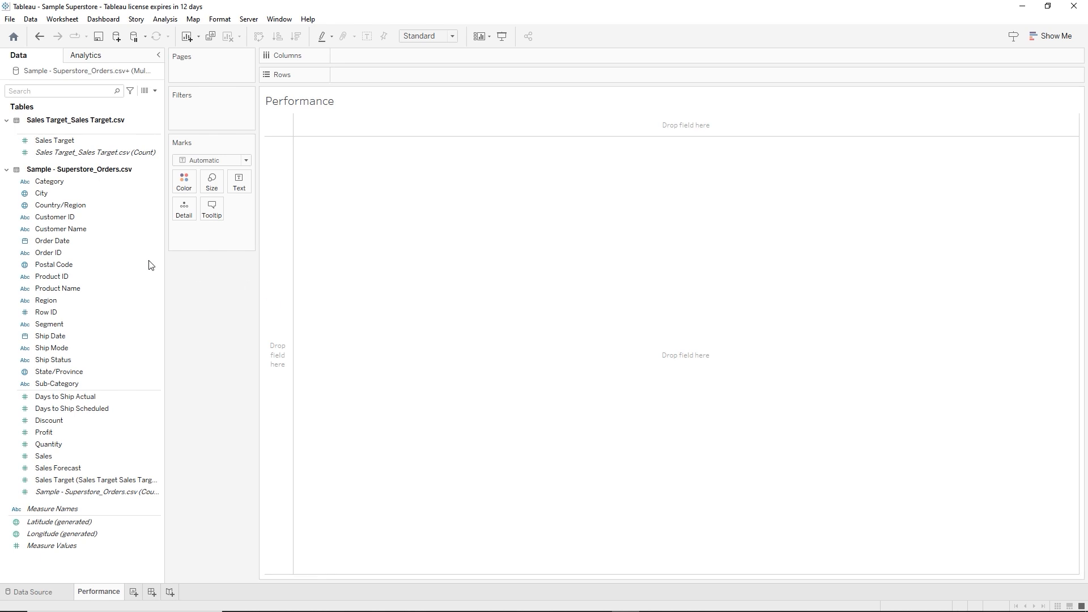
Place Category and the sum of Sales from the orders table on Columns of the Performance sheet
left_click(49, 180)
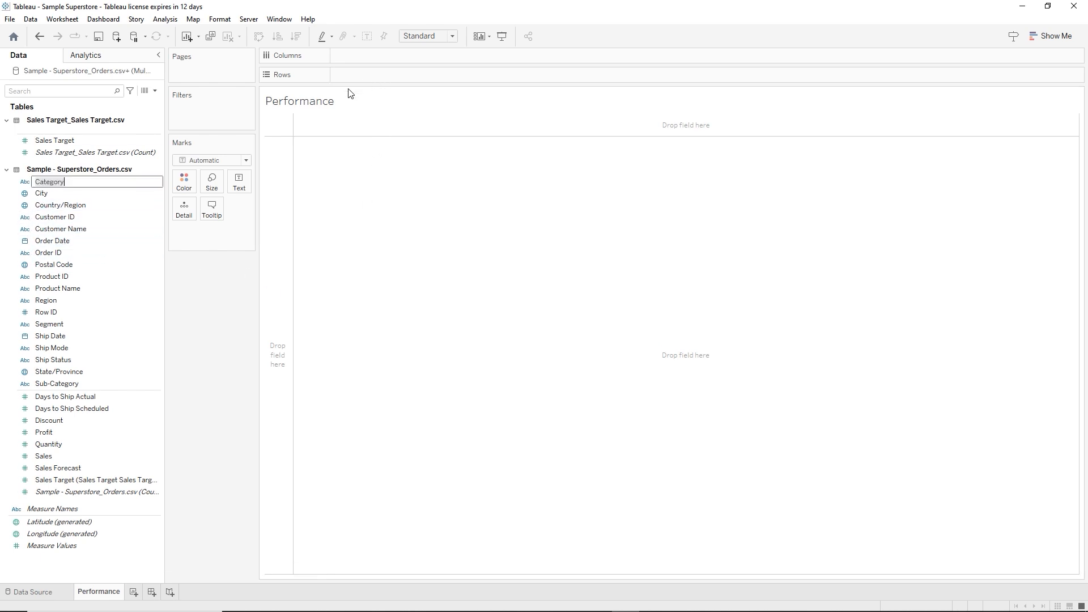
key("Return")
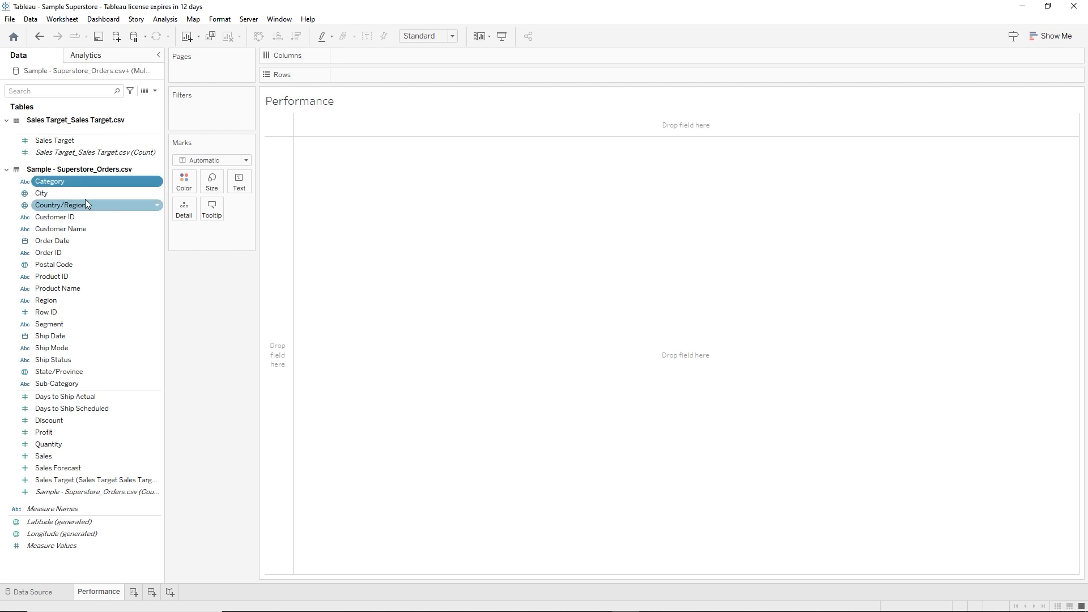
left_click_drag(63, 182, 370, 53)
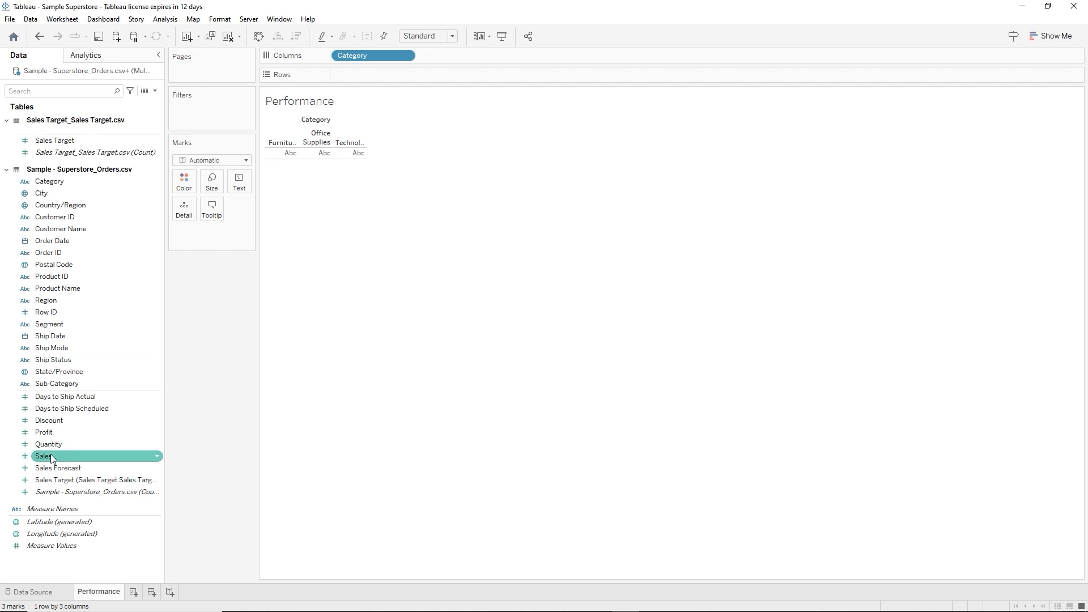
left_click_drag(51, 456, 443, 55)
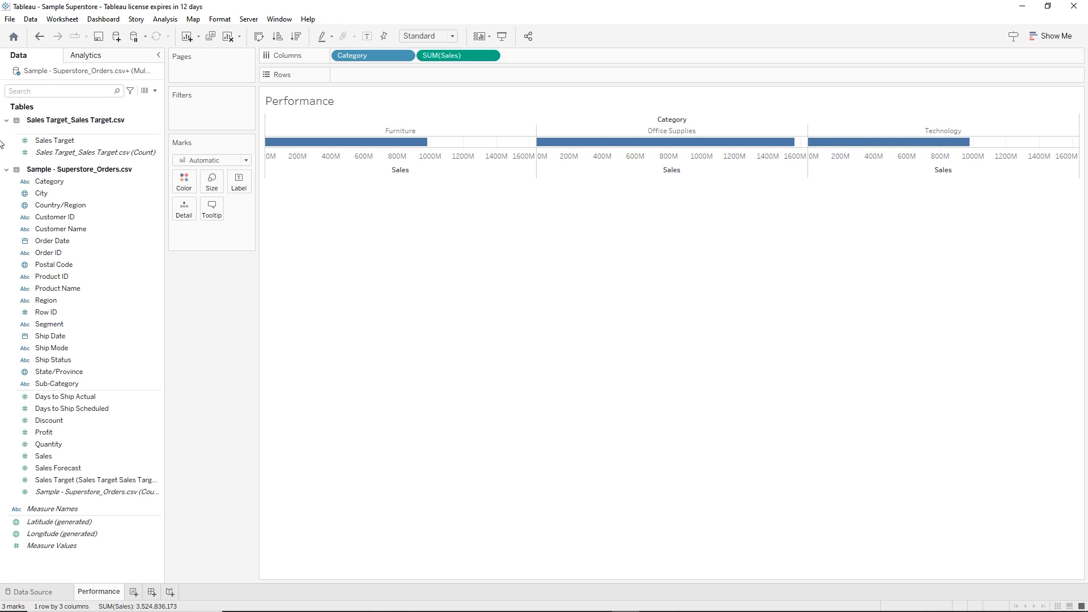
Break the rows down by Order Date year and month, leaving out the quarter level, and by Segment
left_click_drag(55, 240, 350, 73)
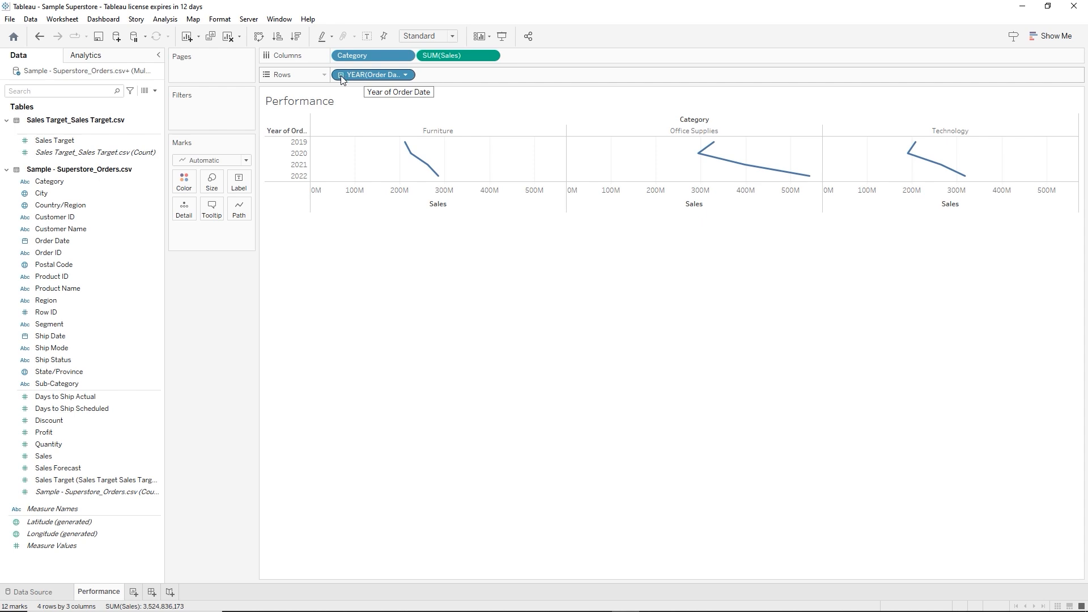
left_click(341, 76)
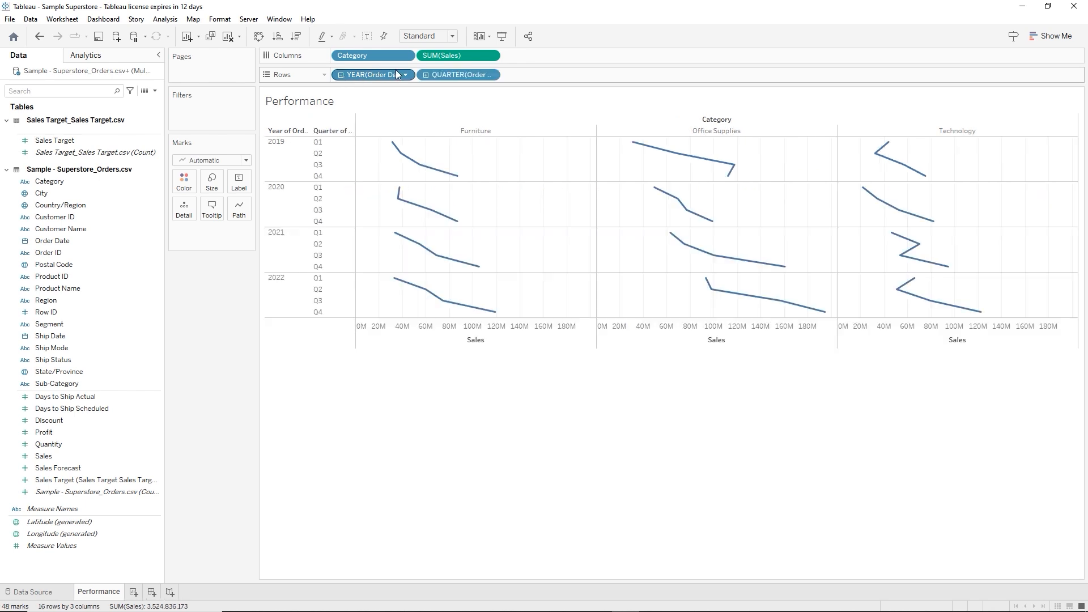
left_click(426, 75)
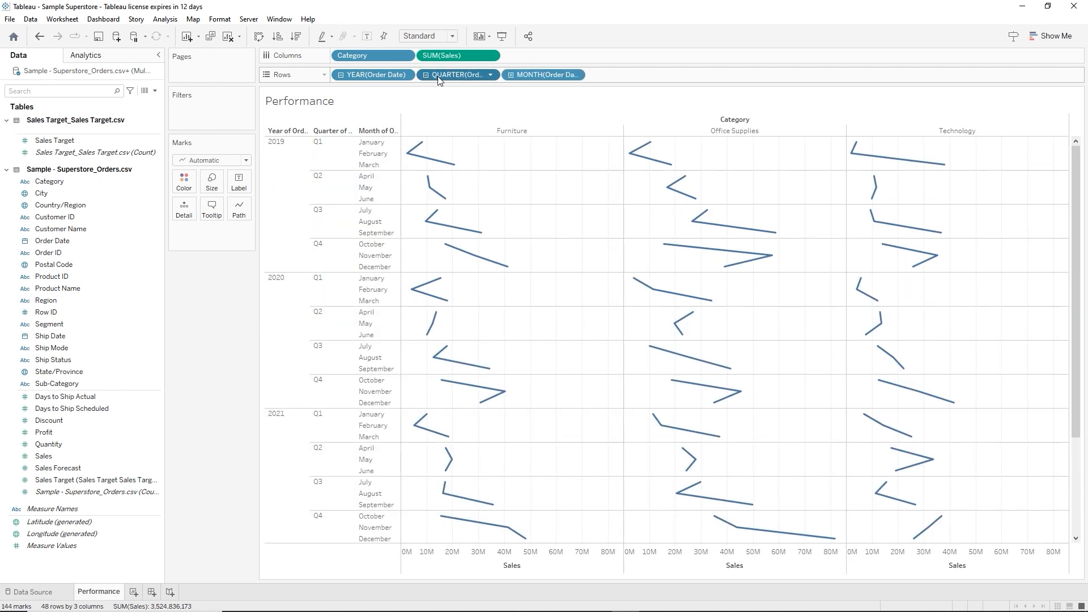
key("Delete")
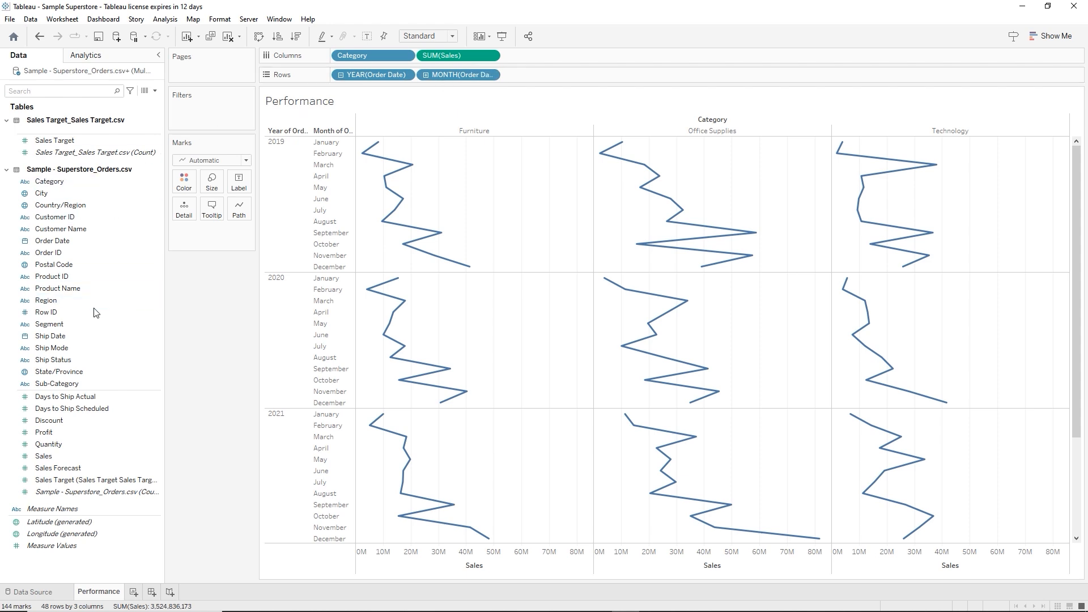
mouse_move(76, 319)
left_mouse_down()
mouse_move(515, 103)
mouse_move(552, 73)
left_mouse_up()
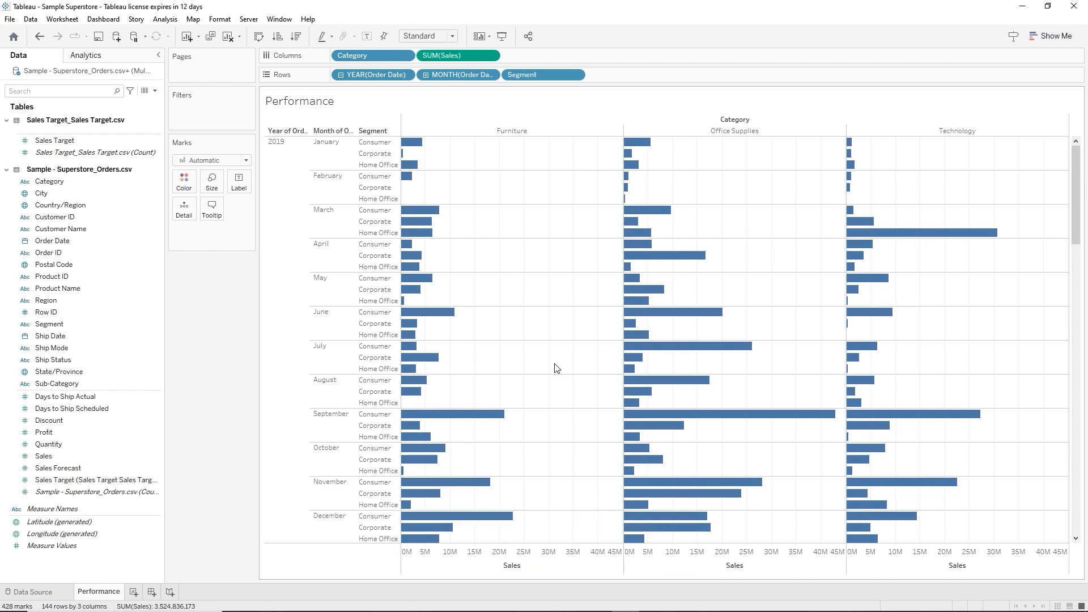
Filter the sheet on Order Date by Range of Dates over the full date span and show the filter control
left_click(31, 242)
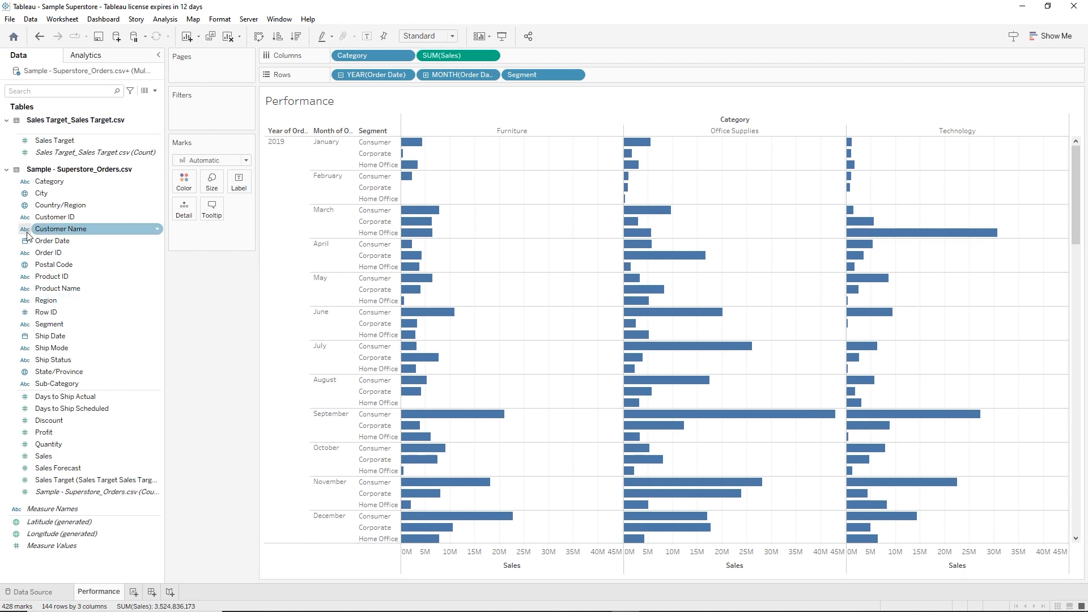
left_click_drag(31, 242, 172, 113)
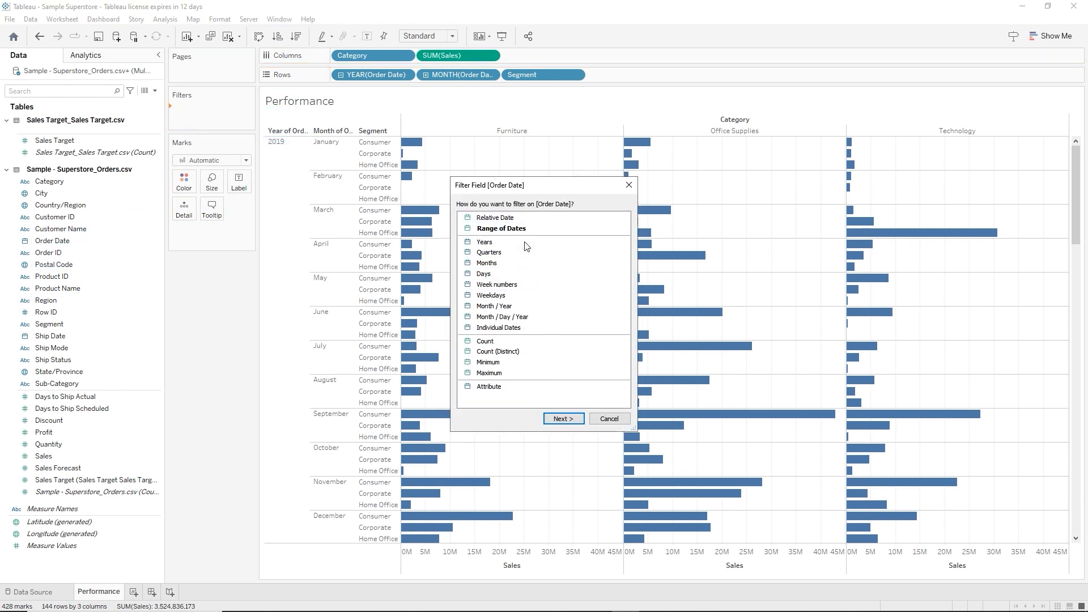
left_click(501, 229)
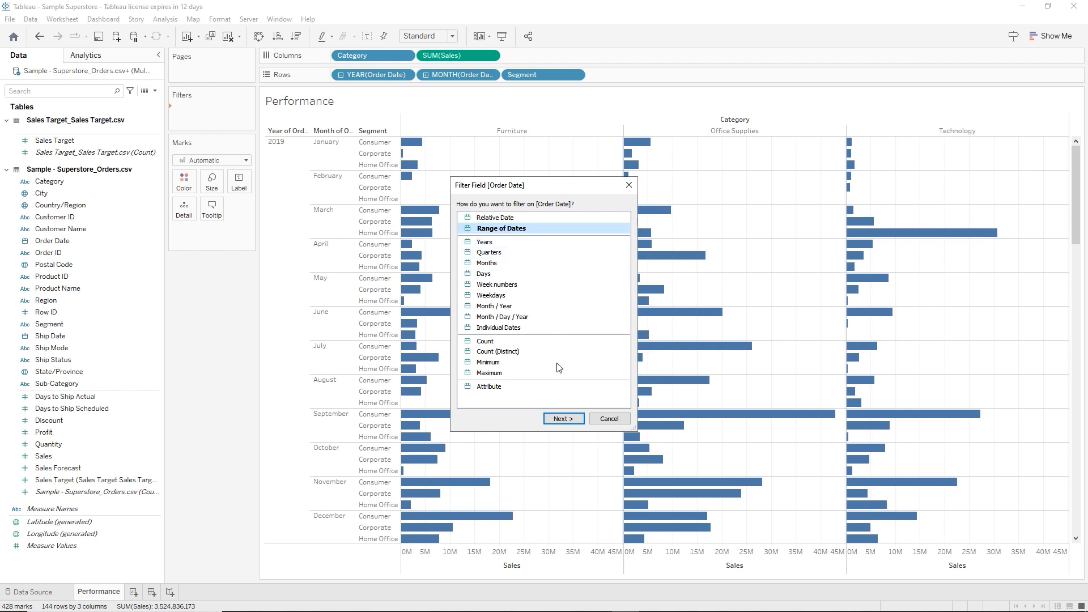
left_click(560, 423)
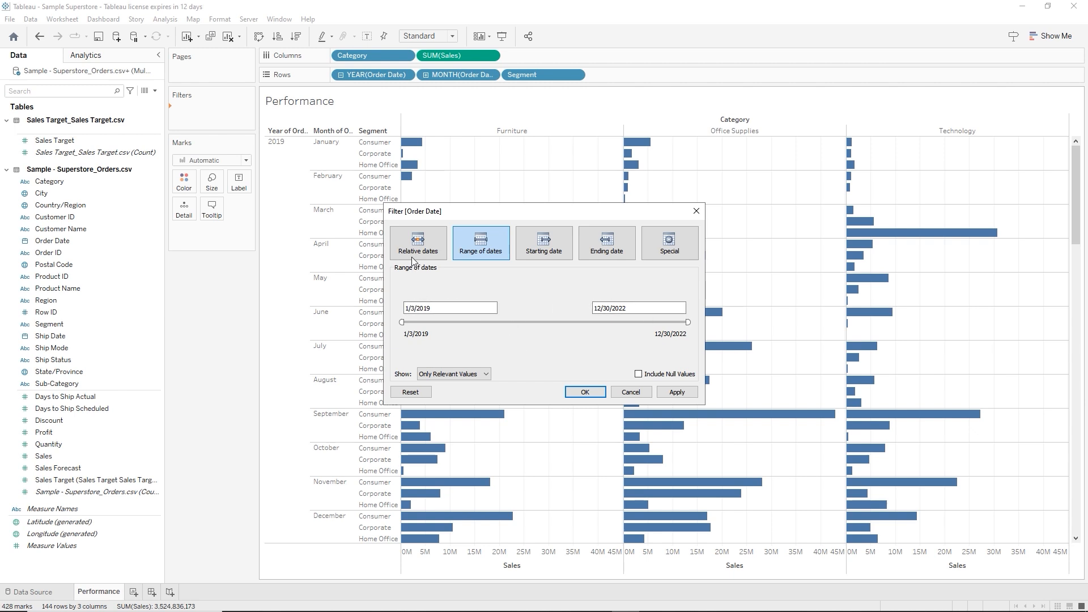
left_click(674, 393)
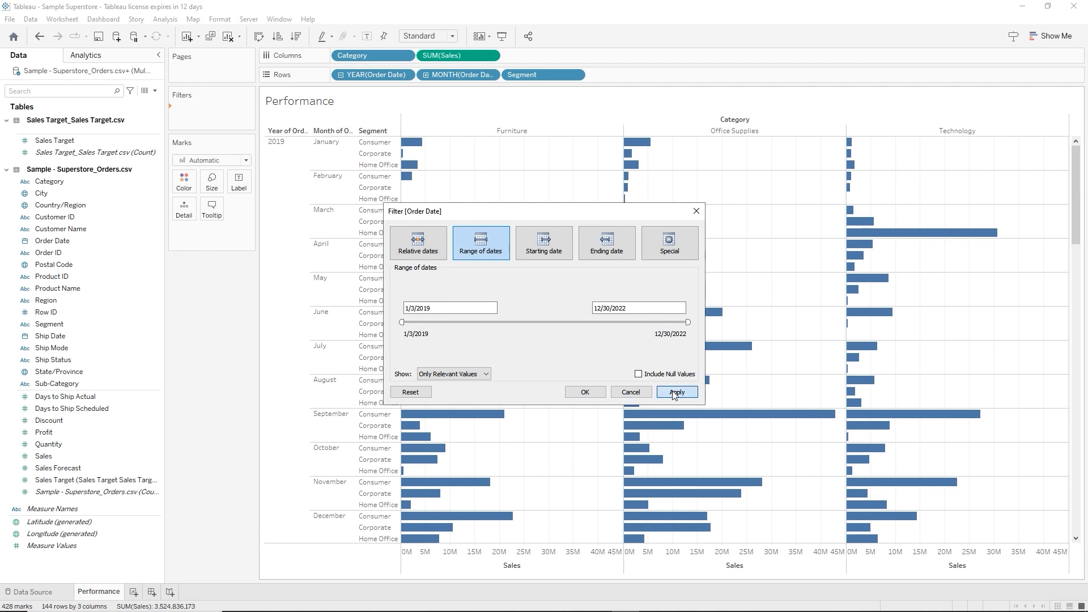
left_click(624, 393)
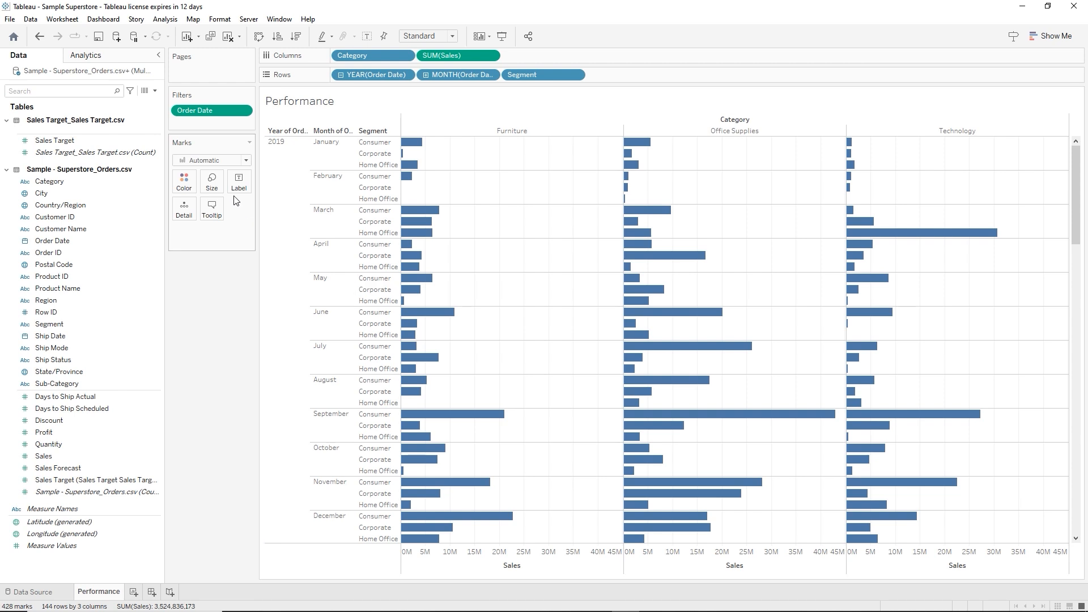
right_click(216, 110)
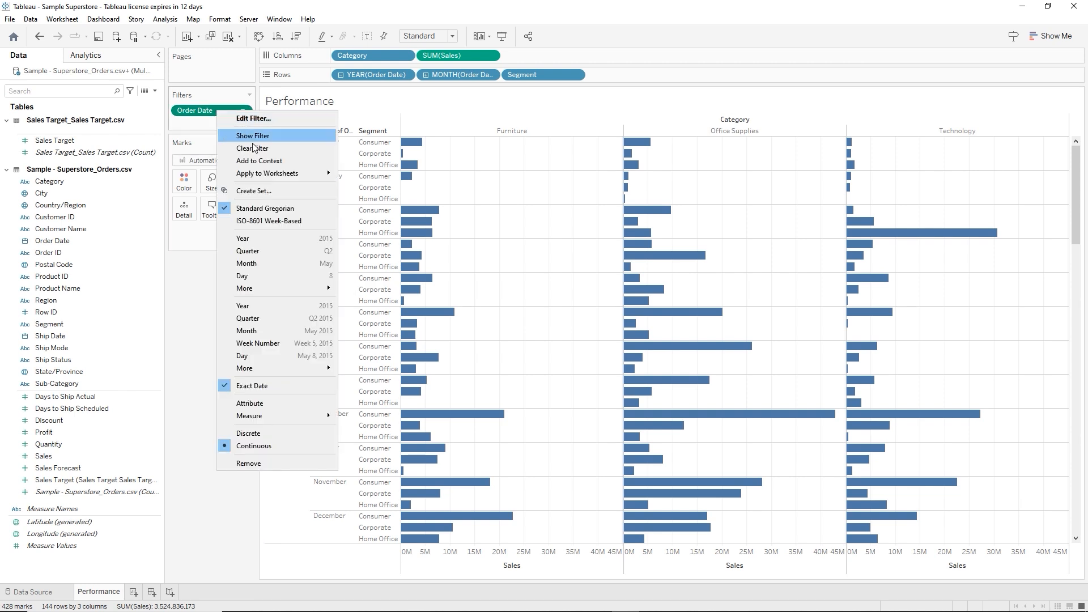
left_click(254, 136)
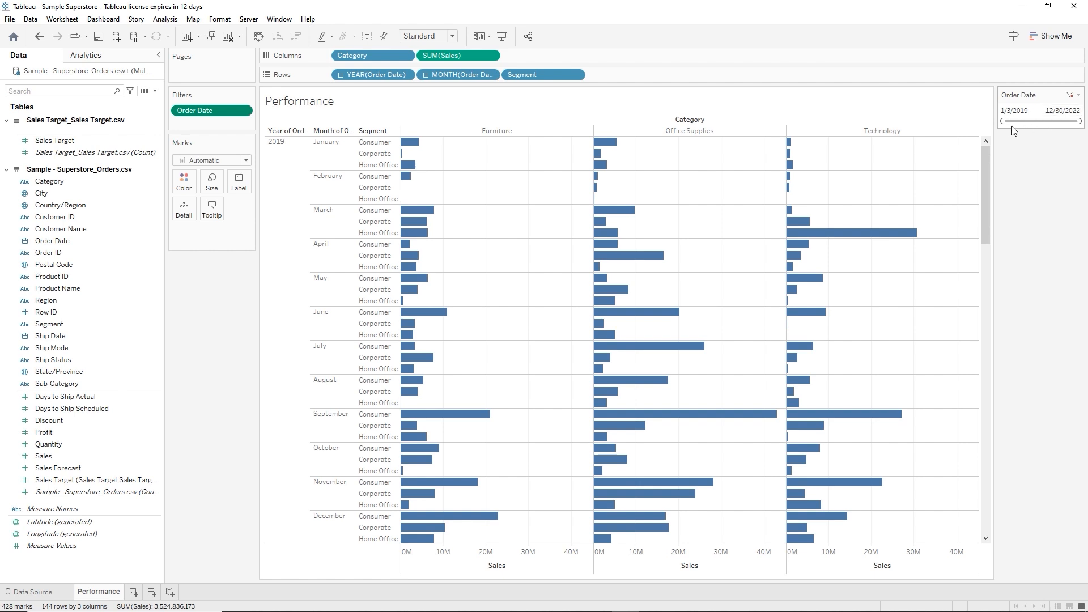
Check the display options of the Order Date range filter and remove the filter from the sheet
left_click(1078, 95)
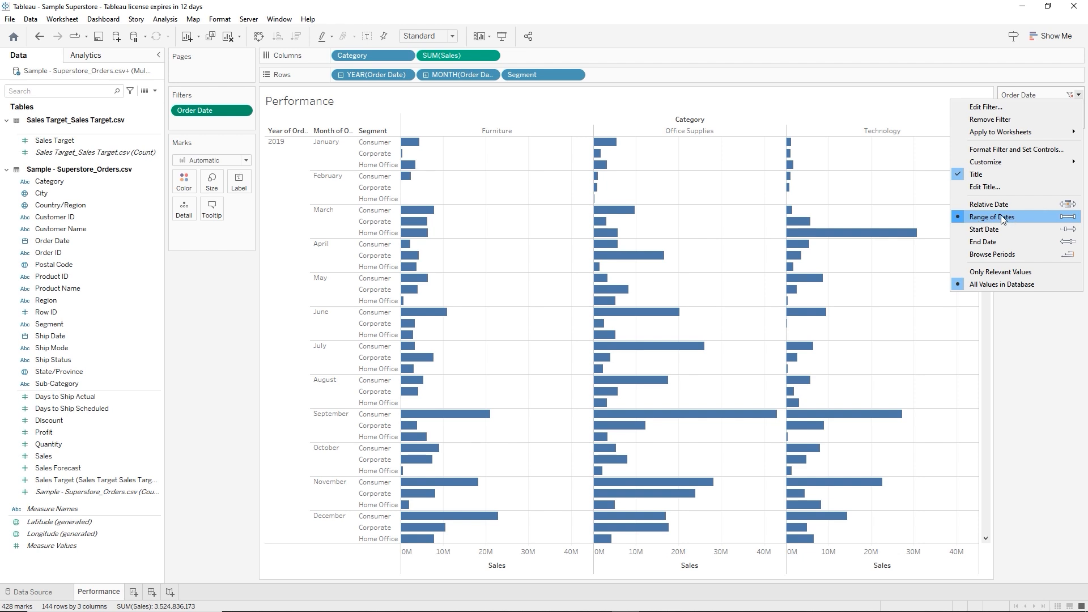
left_click(1001, 328)
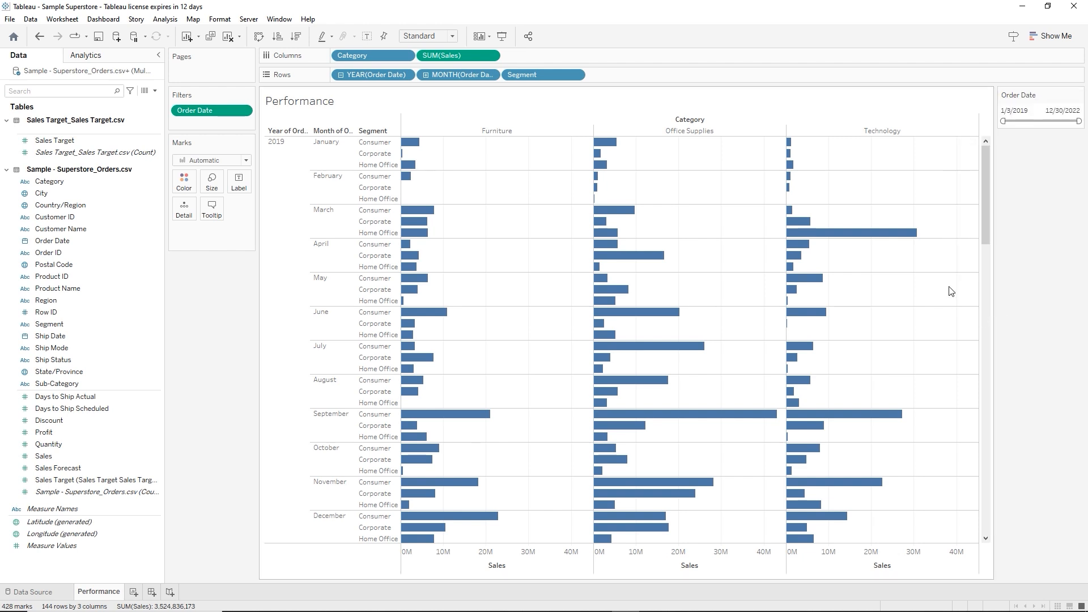
mouse_move(1056, 100)
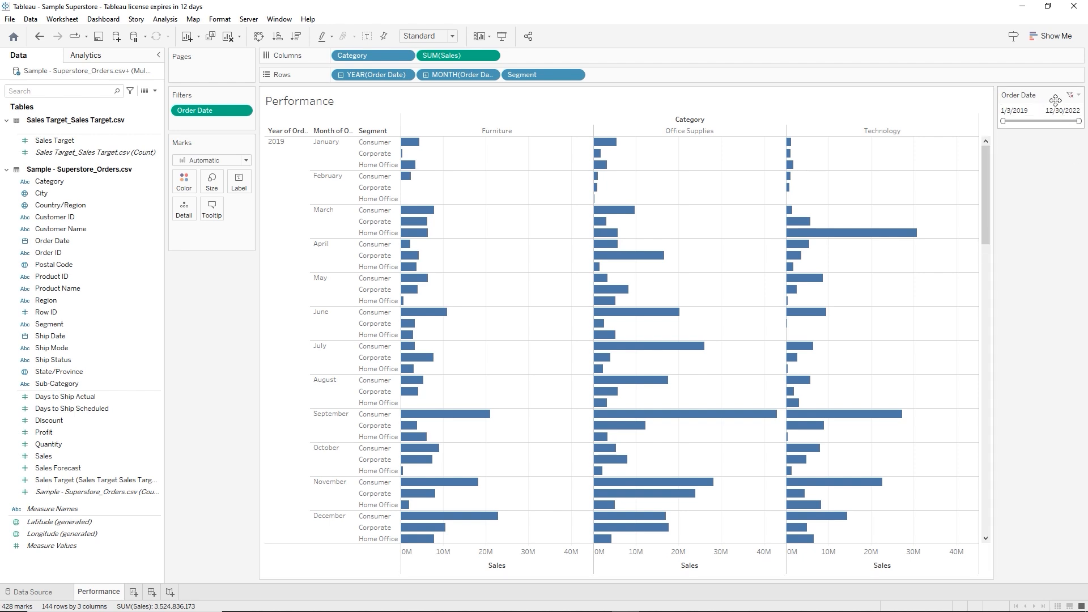
left_click(1079, 94)
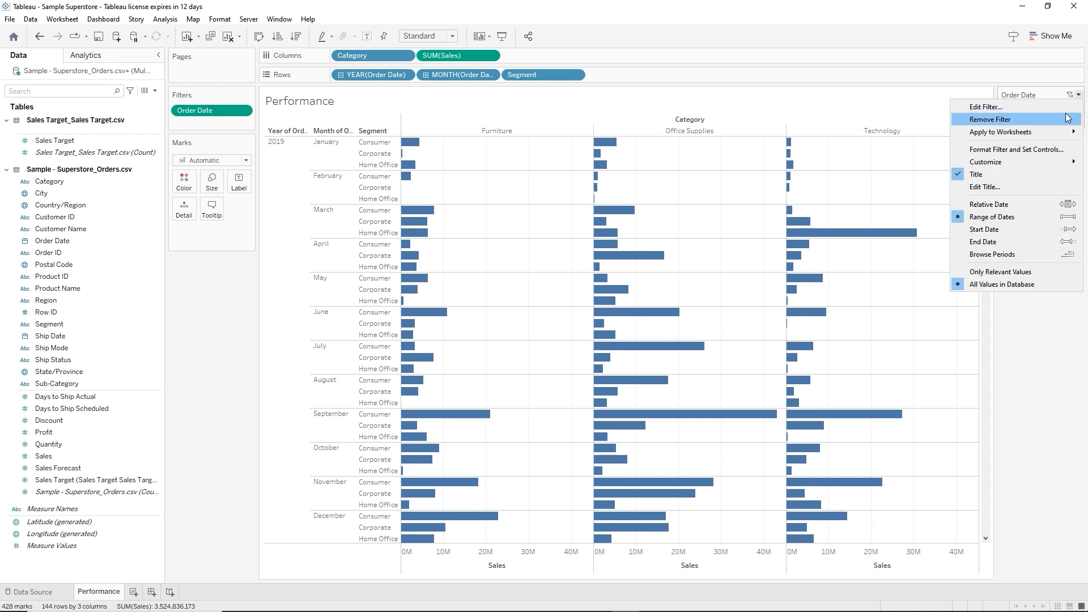
left_click(1025, 119)
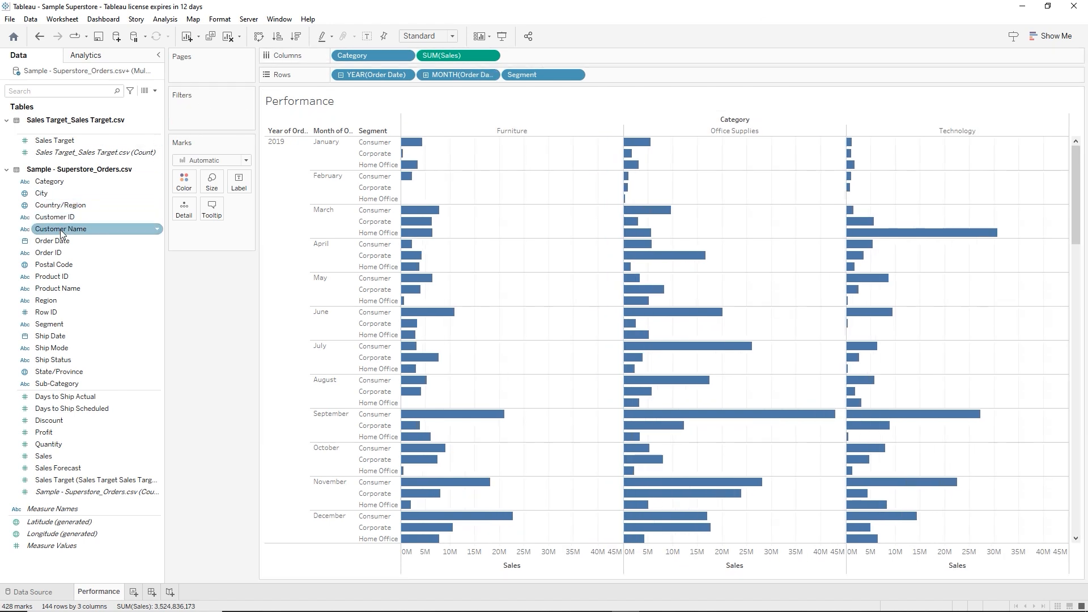
Filter the Performance sheet on the years of Order Date, using all values
left_click_drag(57, 240, 178, 98)
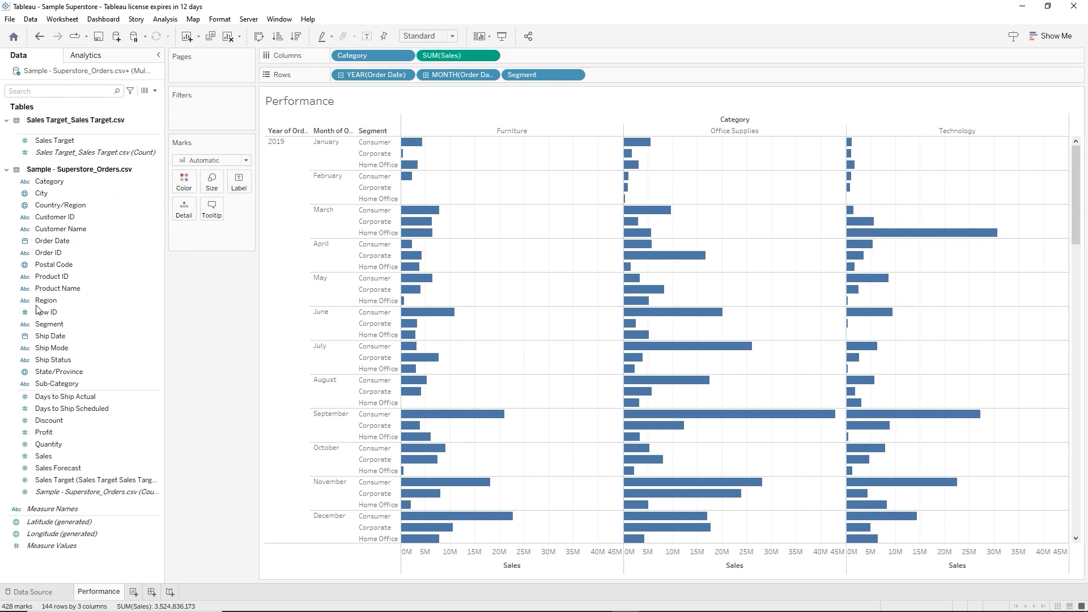
left_click_drag(53, 240, 199, 113)
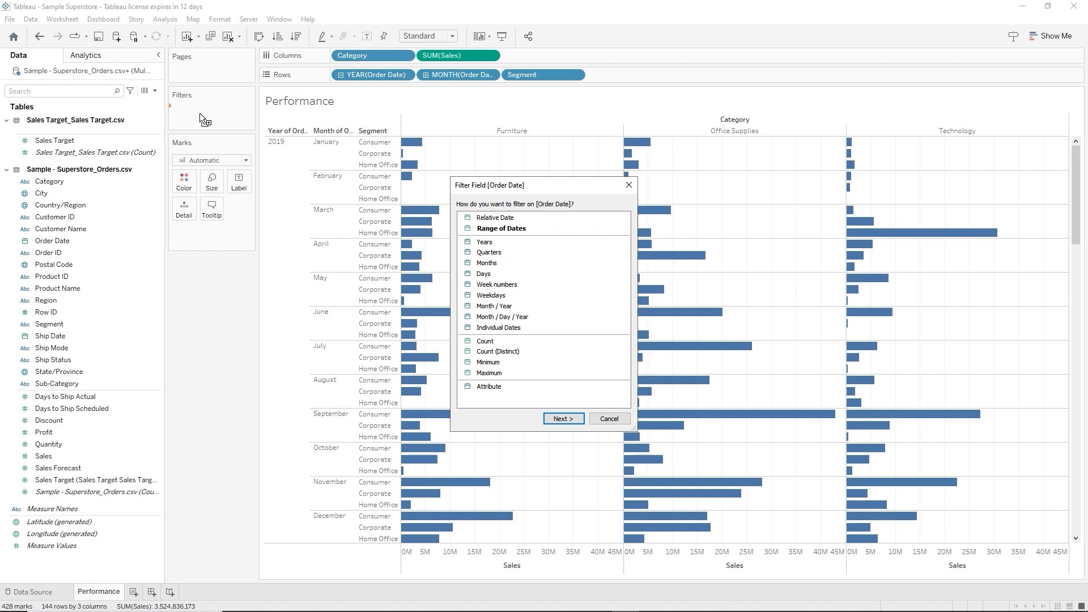
left_click(487, 242)
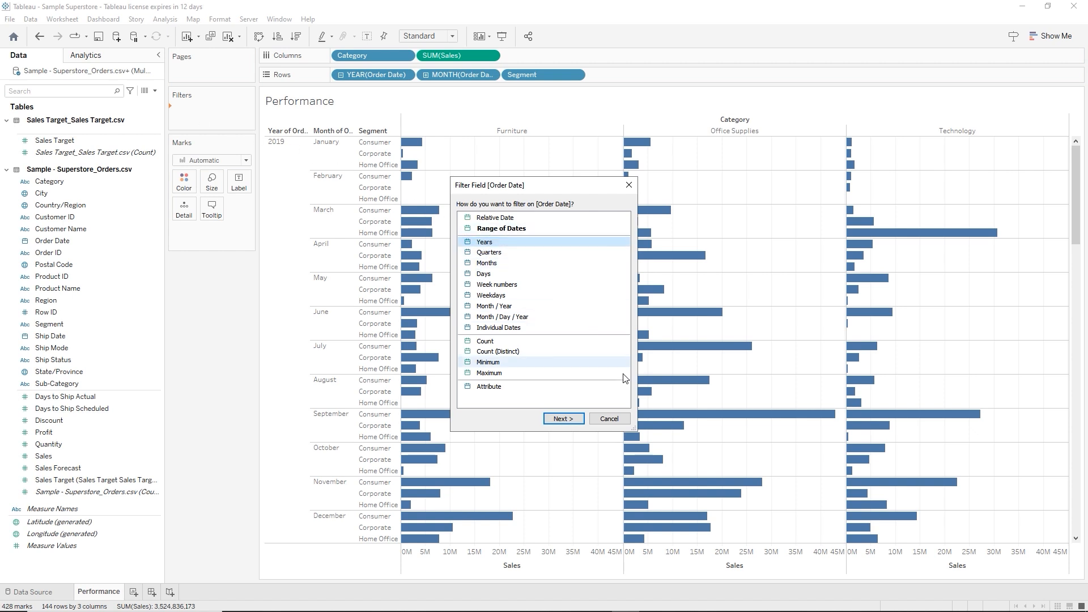
left_click(563, 419)
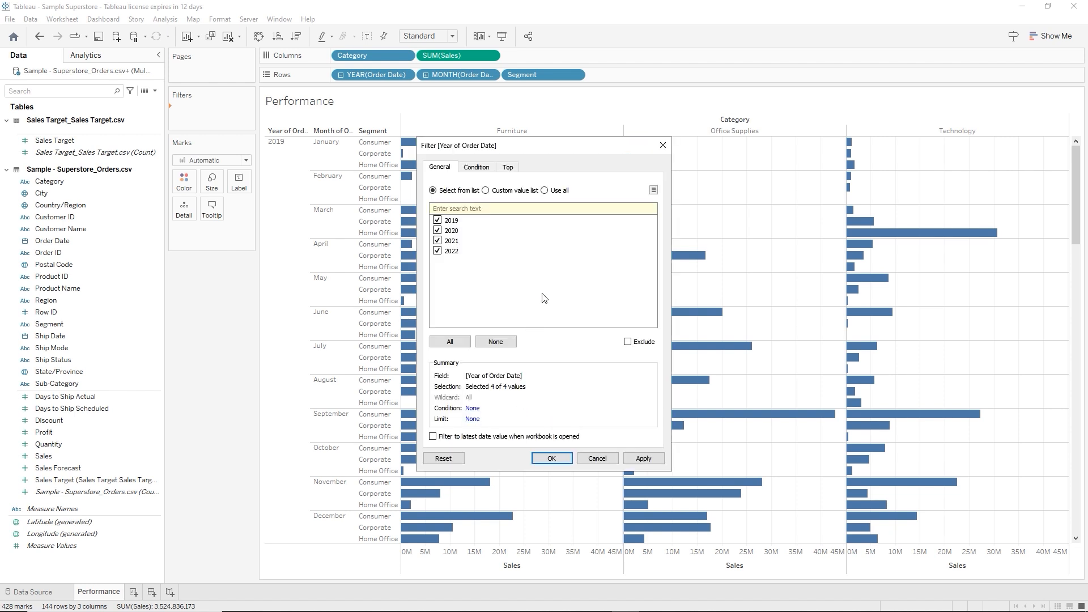
left_click(545, 190)
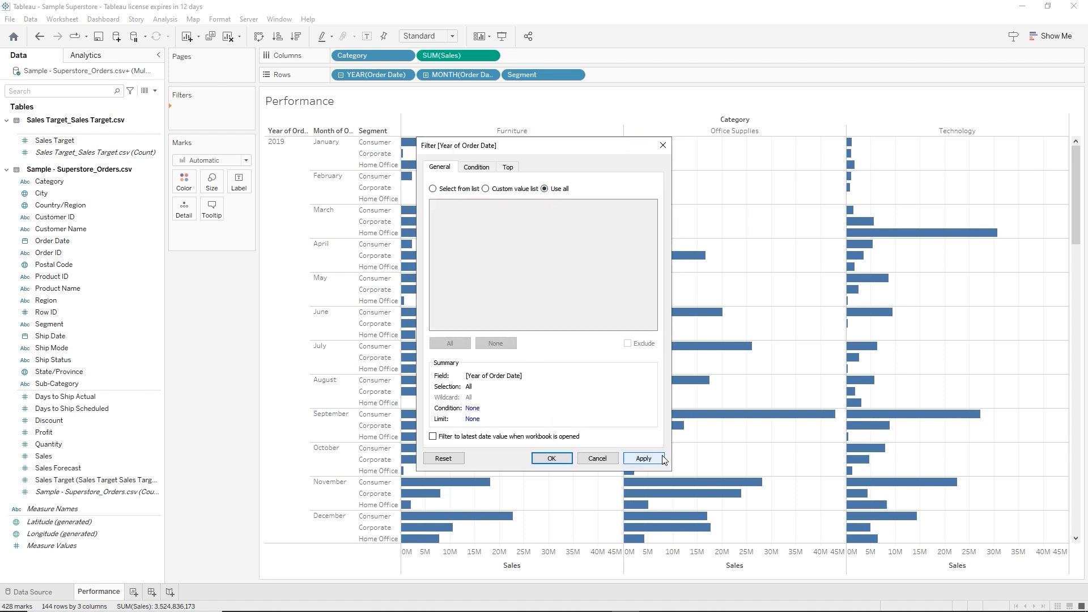
left_click(642, 459)
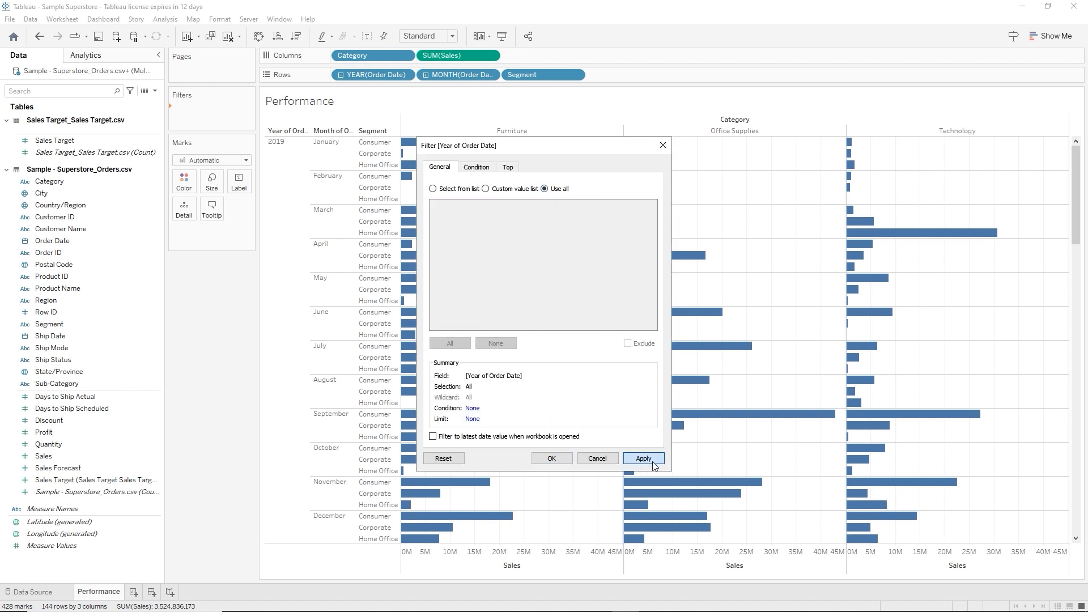
left_click(559, 461)
Show the Order Date year filter on the sheet as a Single Value (dropdown) control
right_click(209, 110)
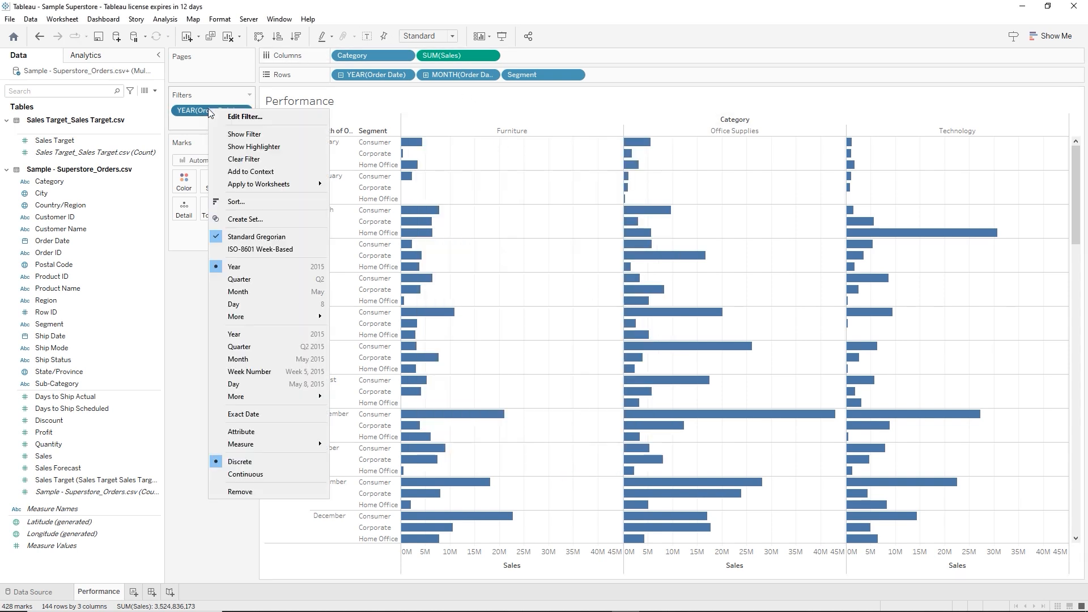
left_click(254, 135)
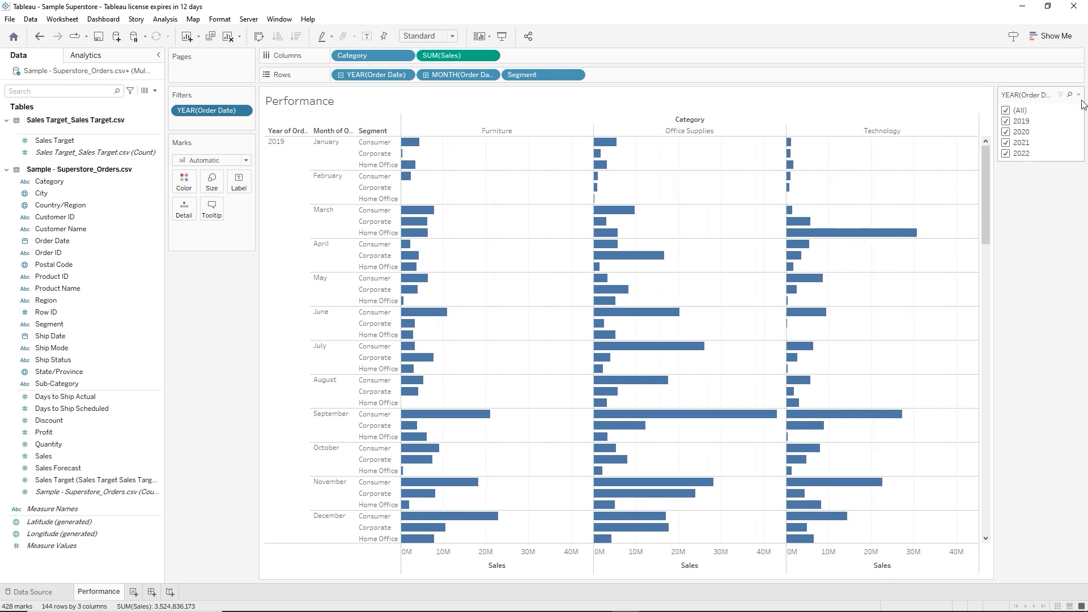
left_click(1079, 95)
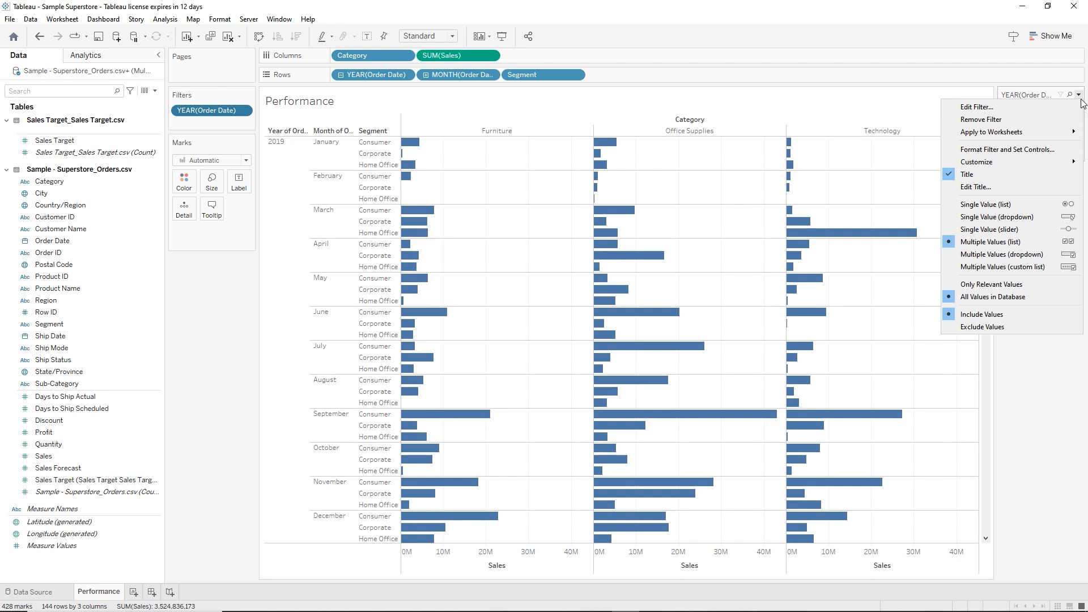
left_click(988, 216)
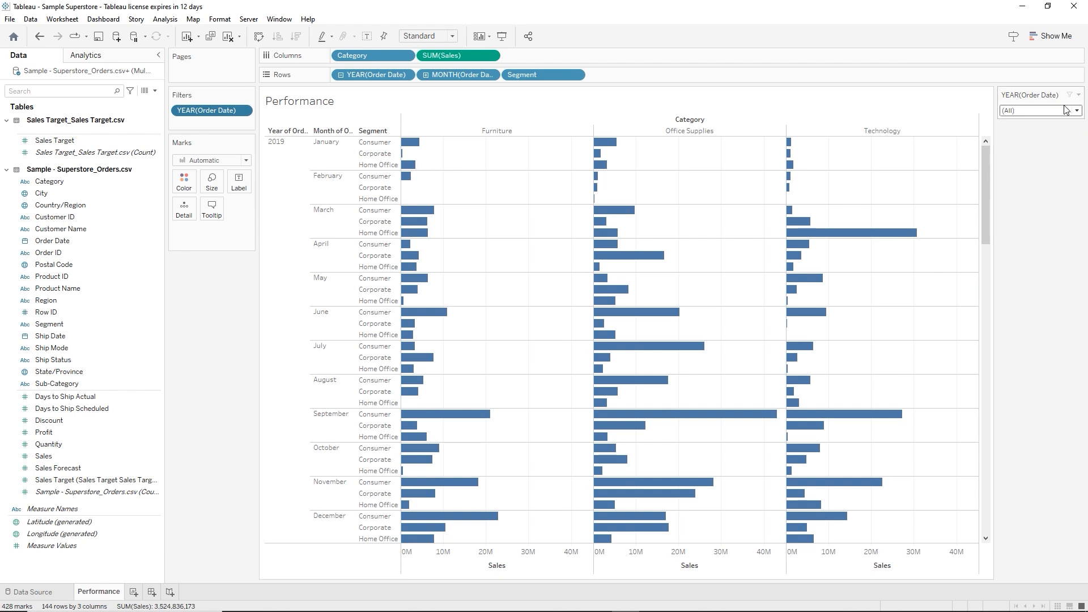
Change the title of the year filter control to SELECT YEAR
left_click(1079, 94)
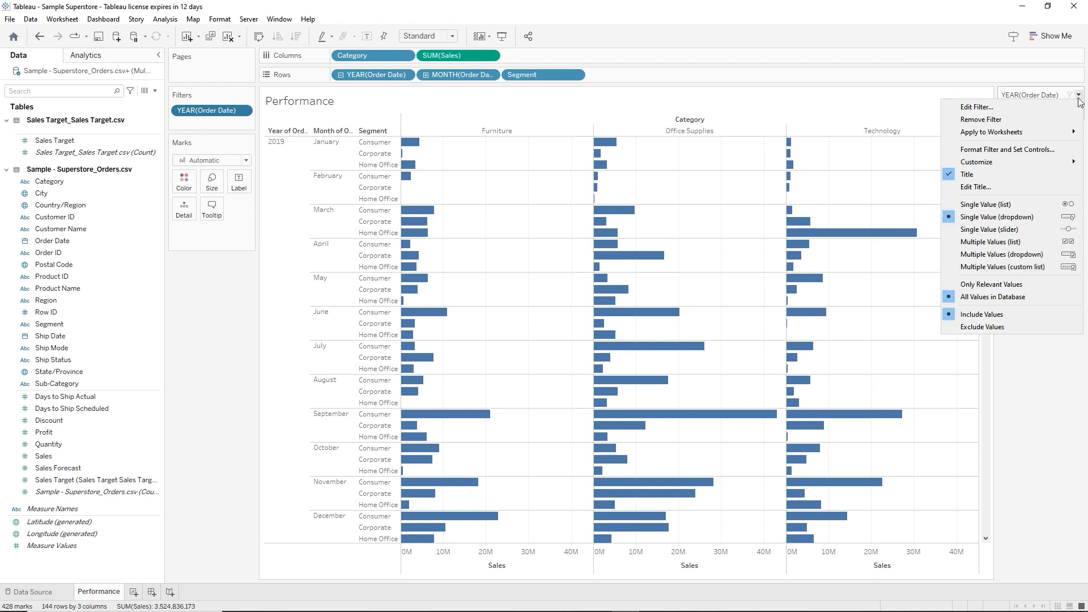
left_click(1004, 184)
left_click_drag(416, 257, 509, 259)
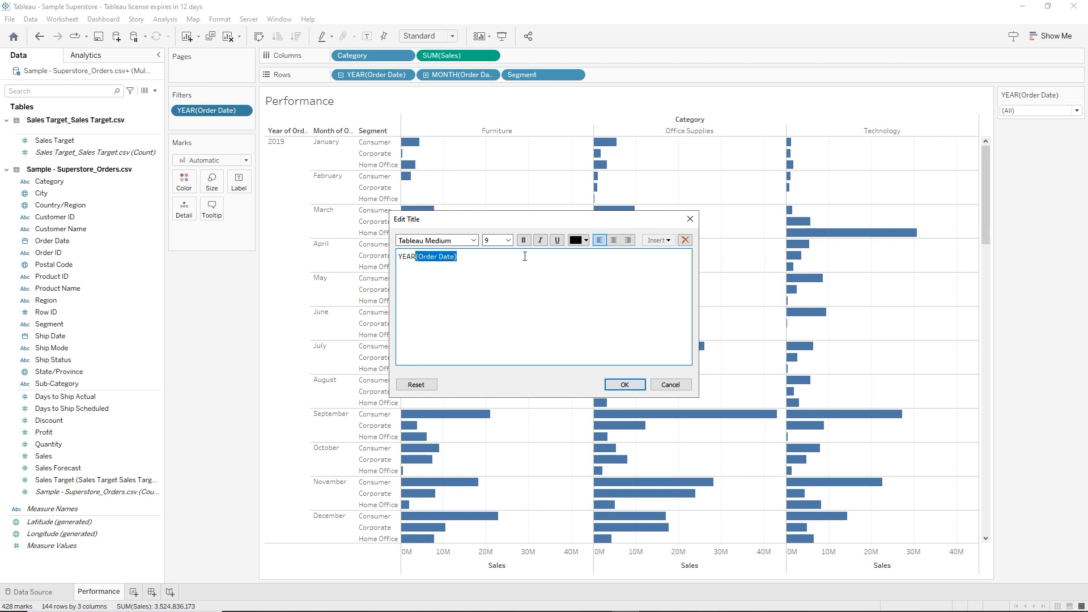
key("BackSpace")
type("SELECT YEAR")
left_click(625, 386)
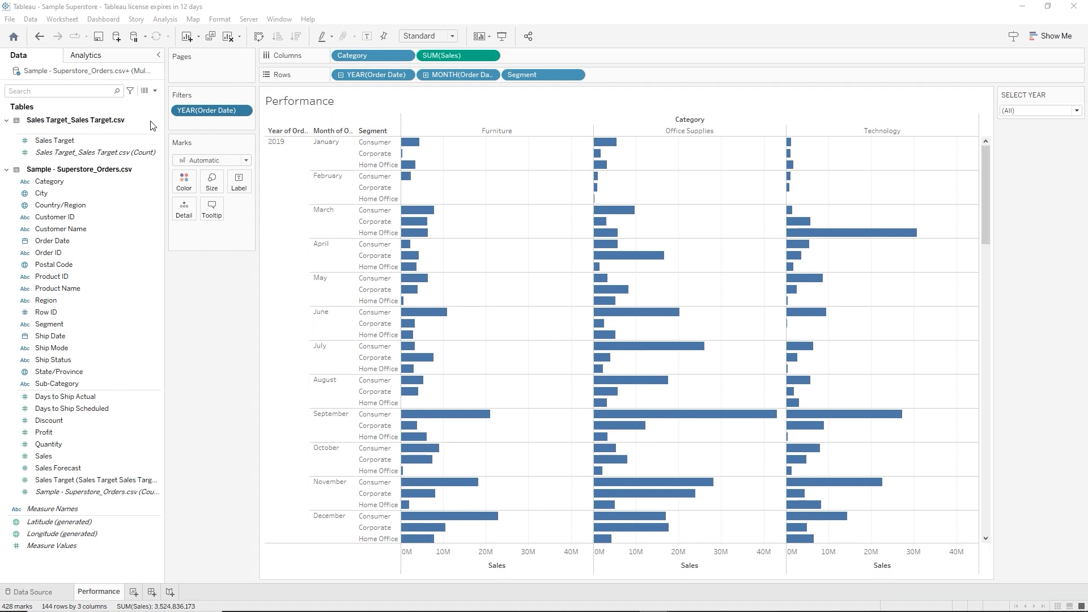
Create a new calculated field named Sales Above Target?
left_click(155, 91)
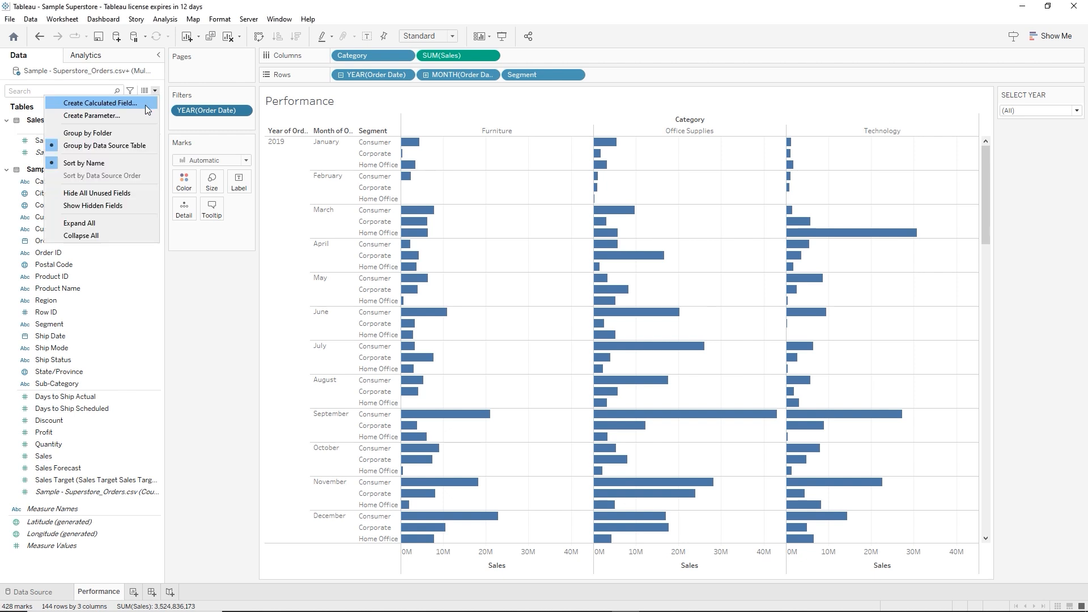
left_click(144, 107)
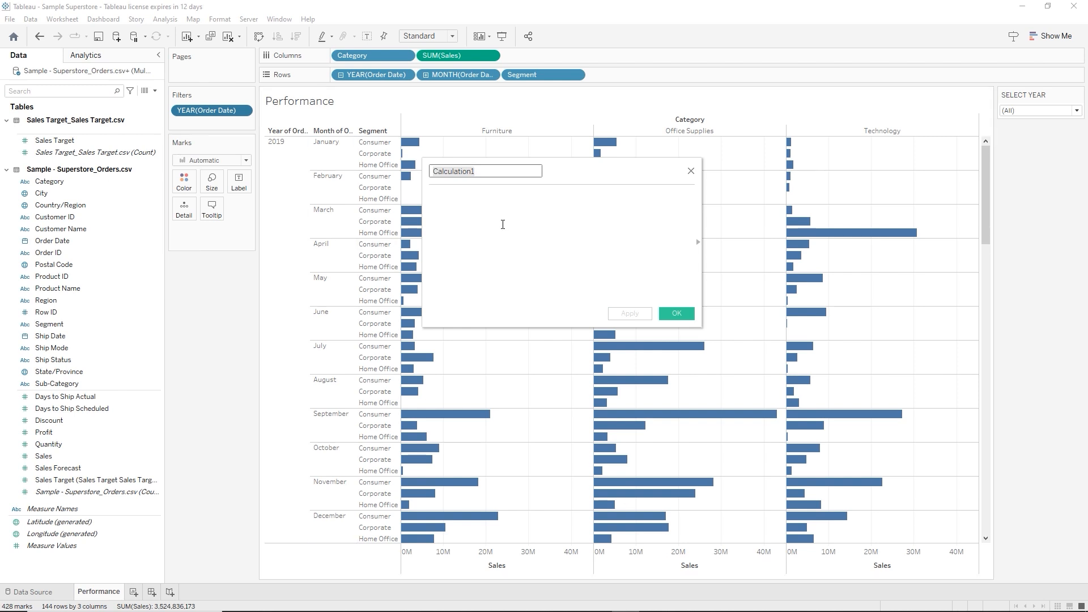
type("Sales Above Ta")
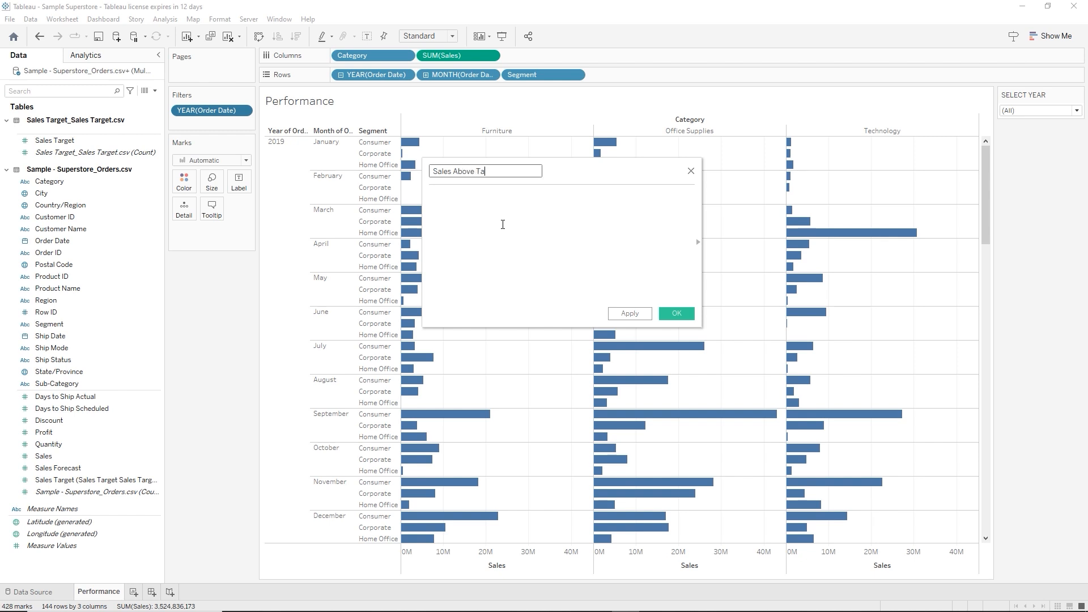
type("rget?")
key("Tab")
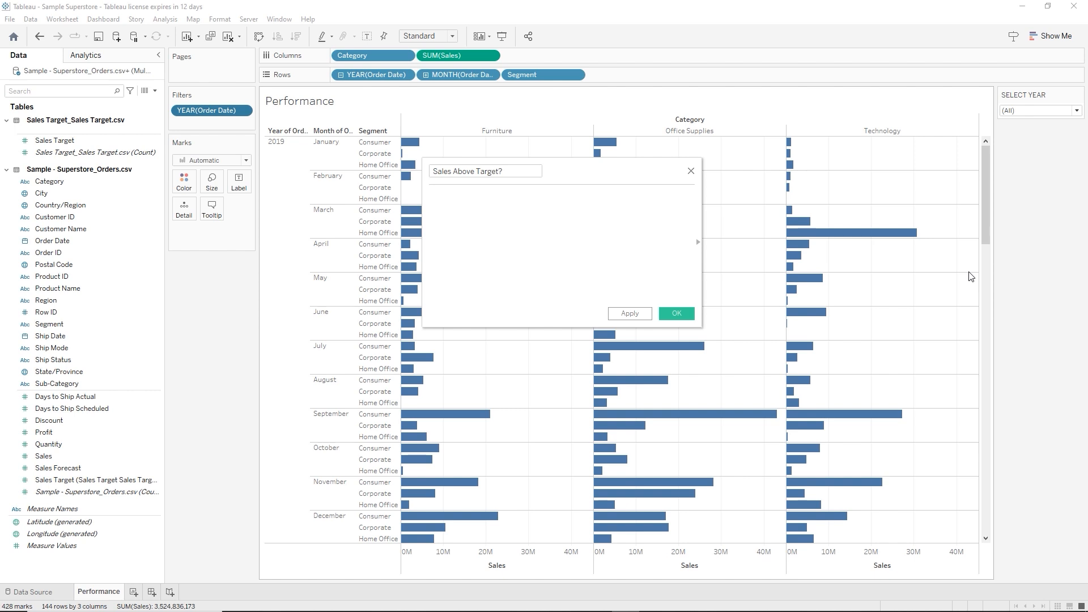
Begin the Sales Above Target? formula with IF and check the IF function's syntax reference
type("i")
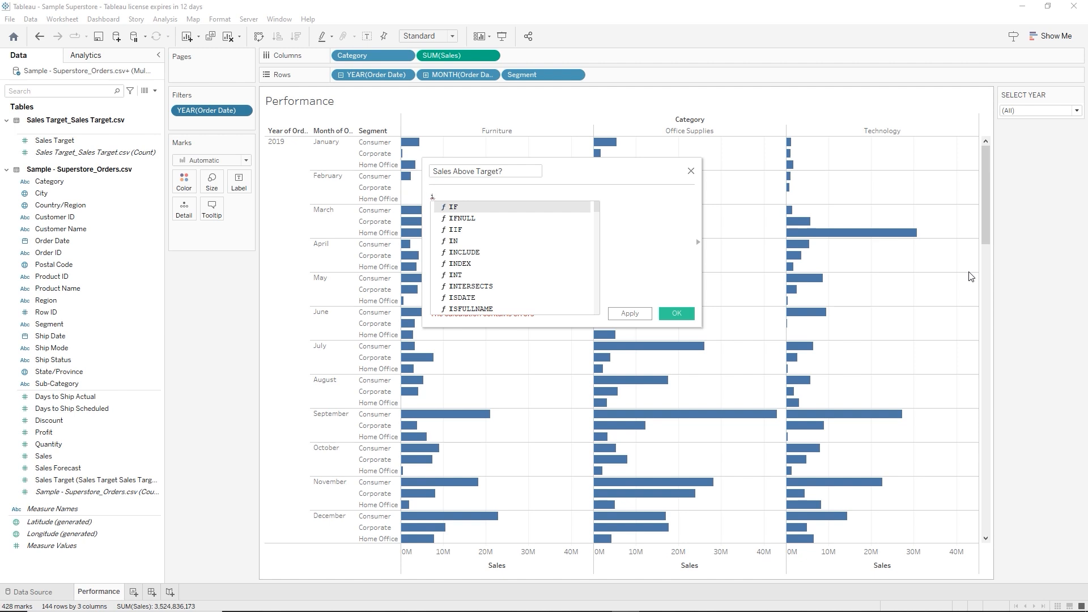
key("Return")
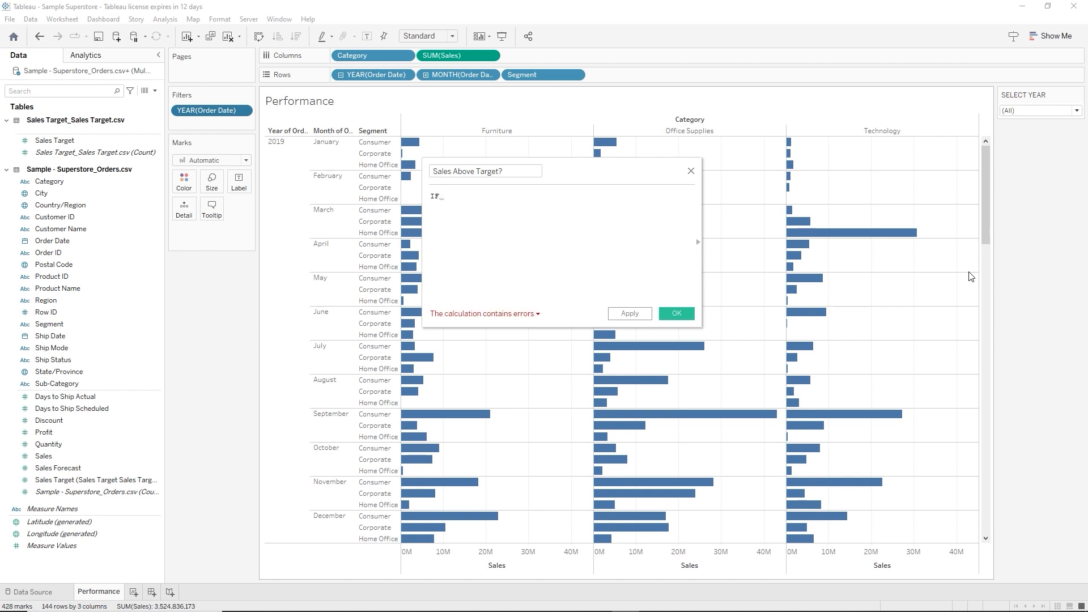
left_click(699, 243)
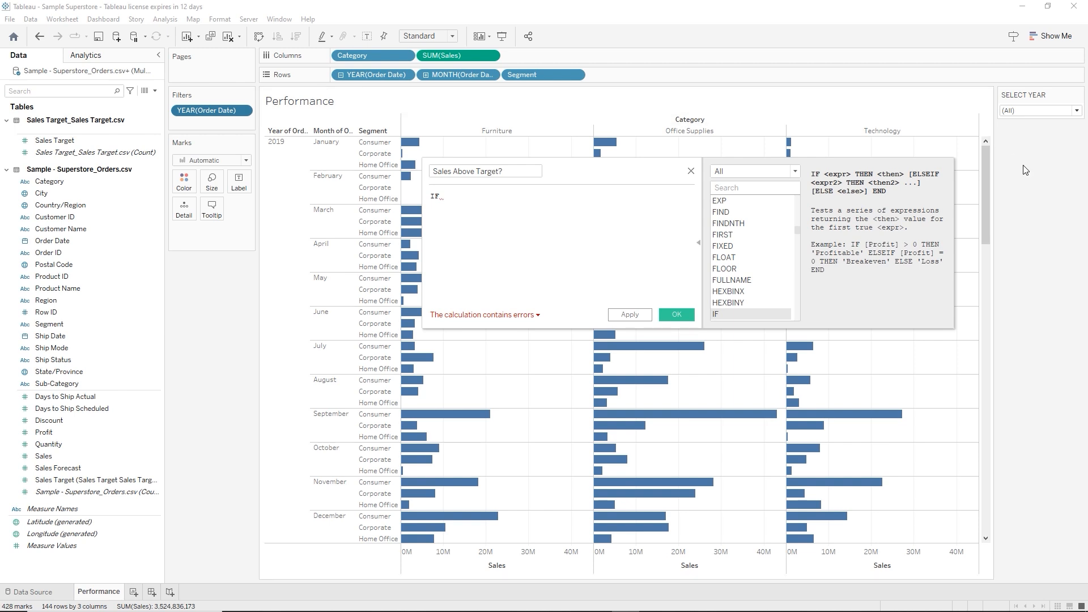
left_click(699, 245)
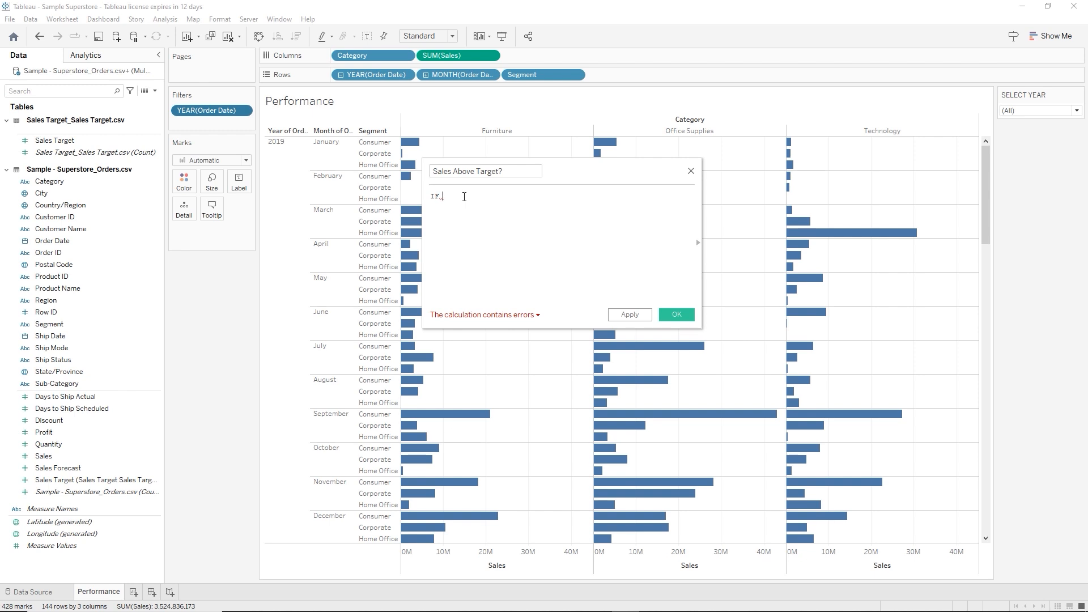
Add SUM([Sales]) after IF as the first part of the formula's condition
type("su")
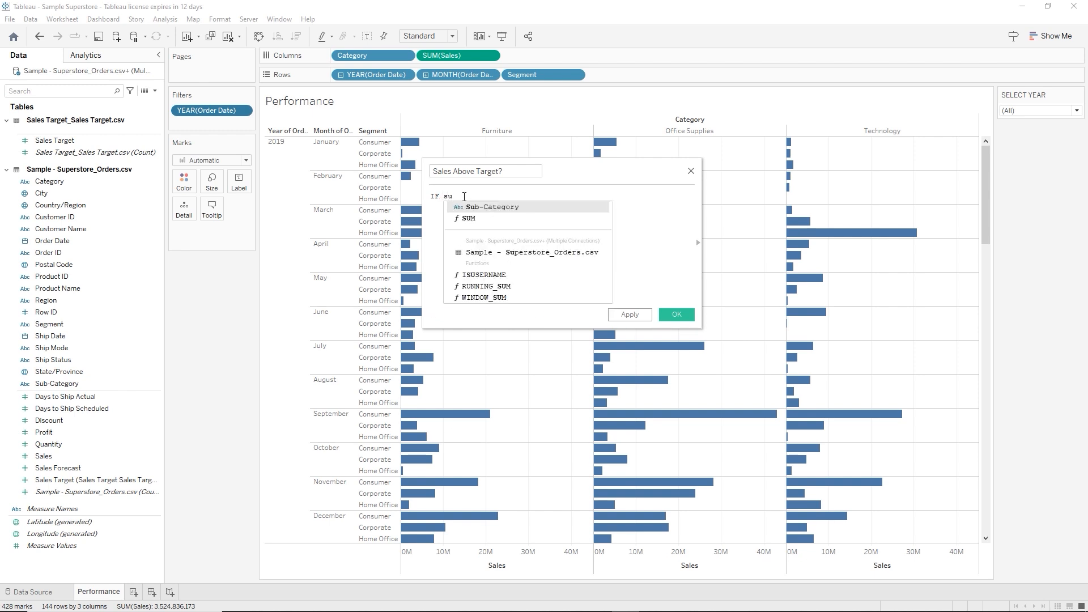
key("Down")
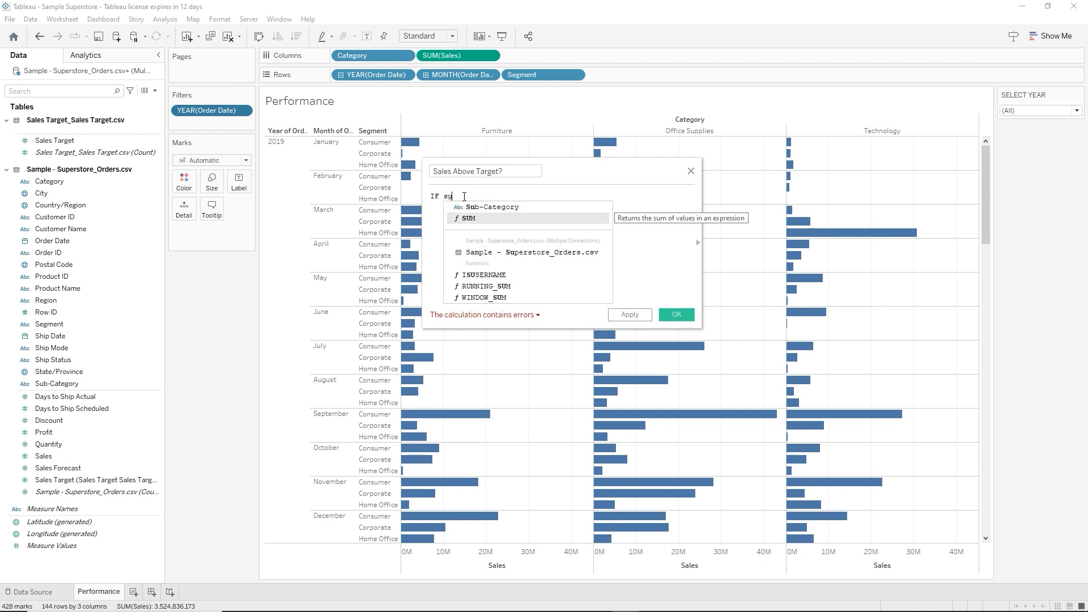
key("Return")
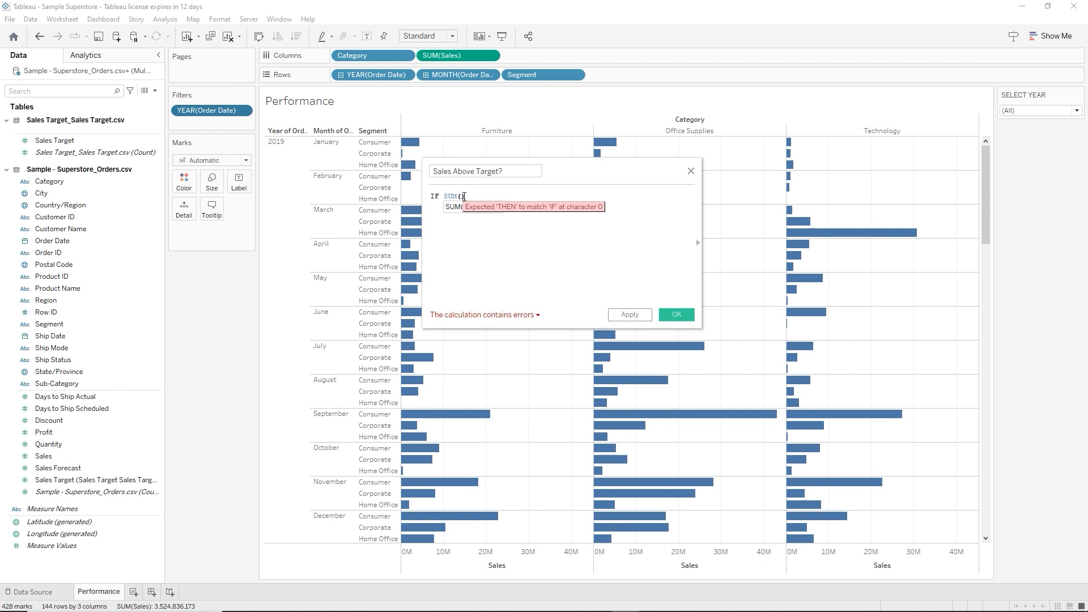
type("s")
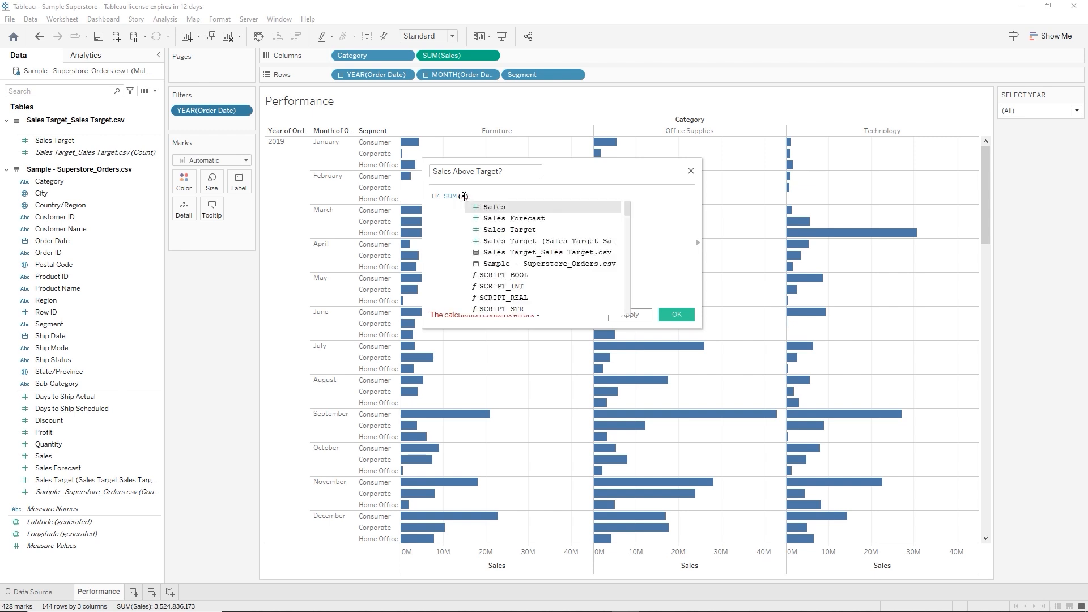
key("Return")
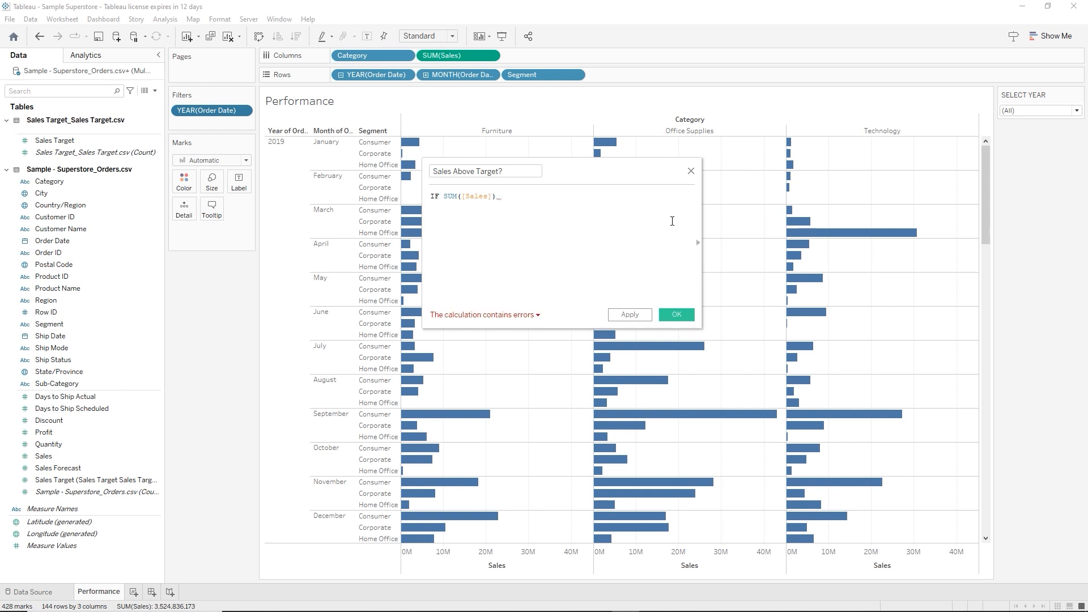
Complete the condition by comparing with the summed target: > (SUM([Sales Target])) THEN
type(">")
type("(su")
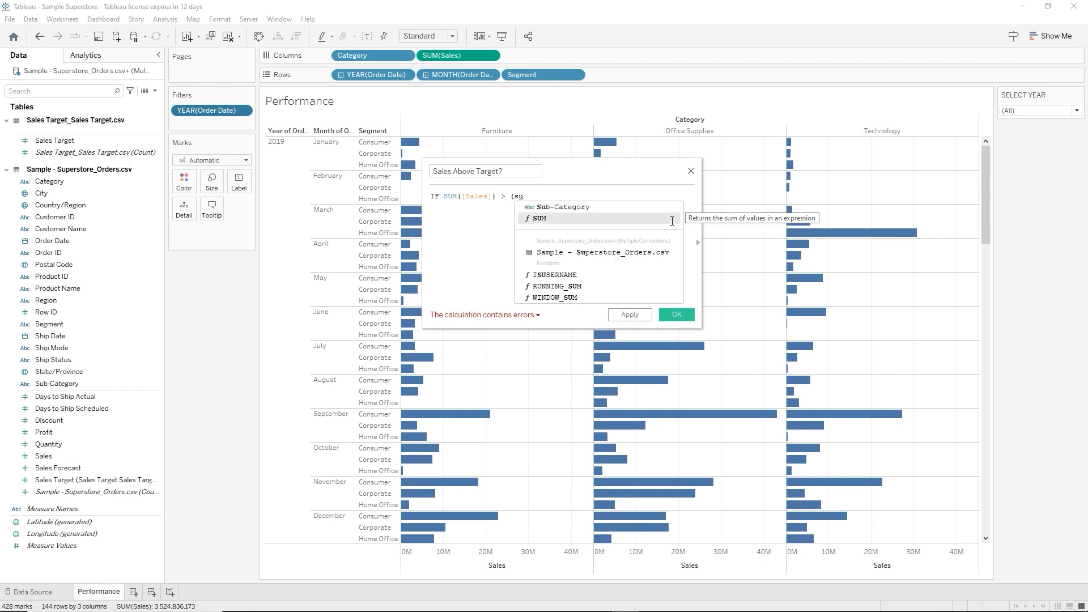
left_click(672, 221)
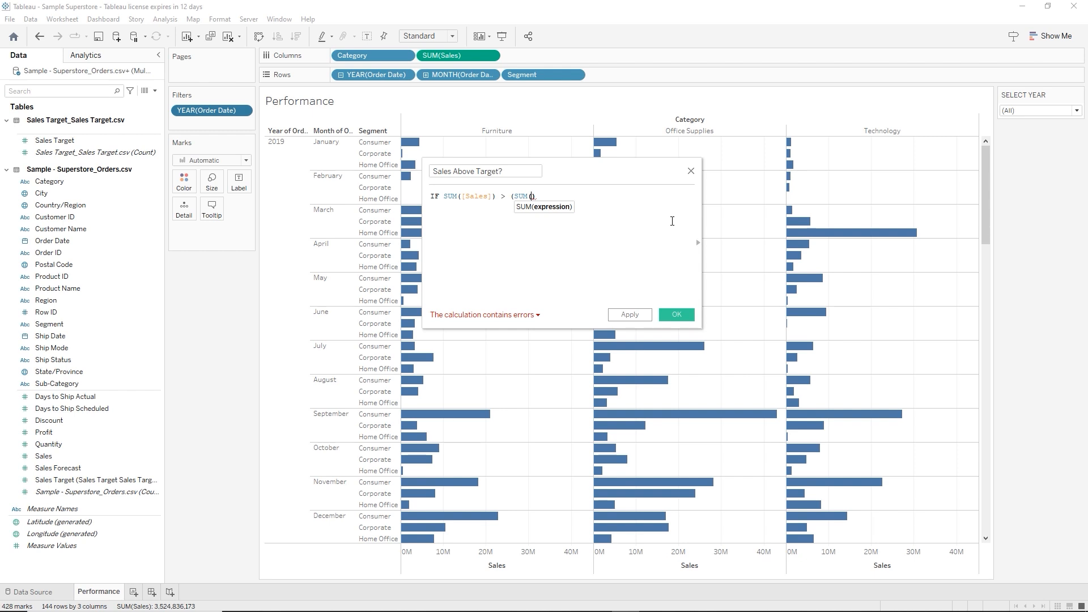
type("sal")
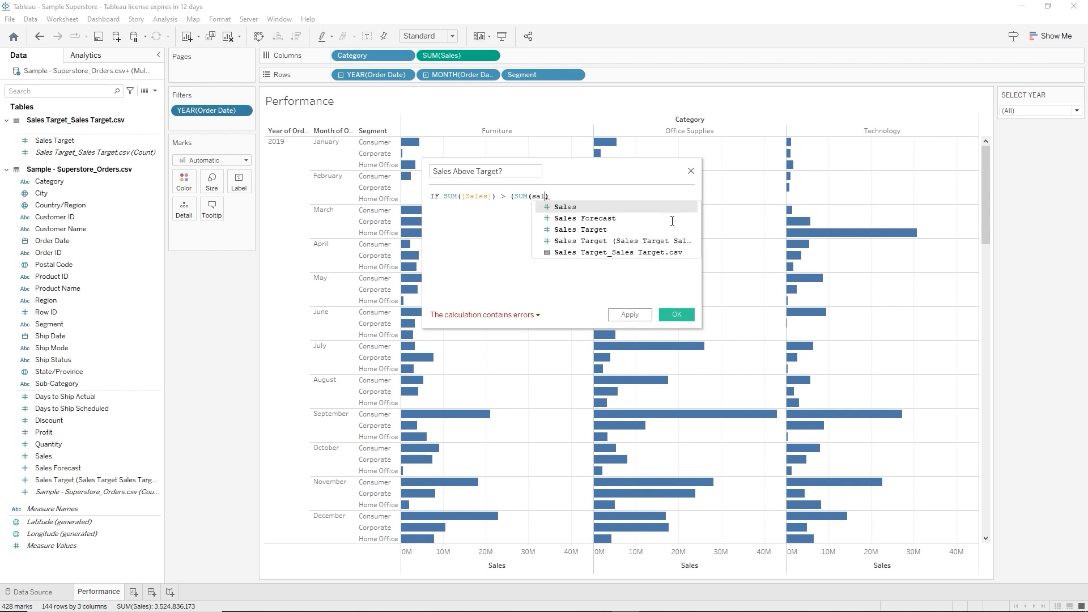
key("Down")
key("Down")
key("Return")
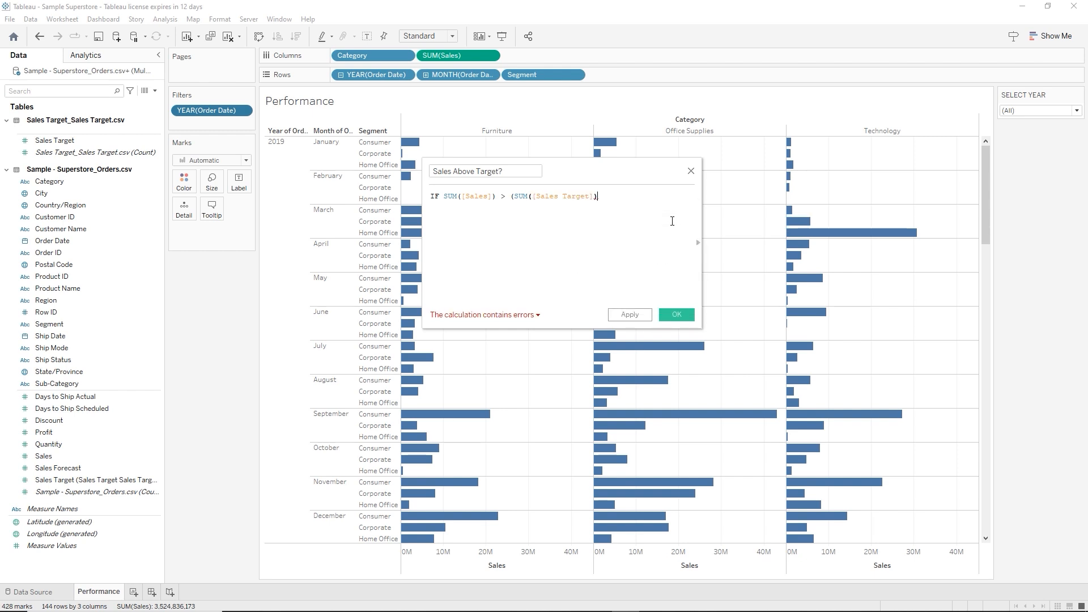
type(") th")
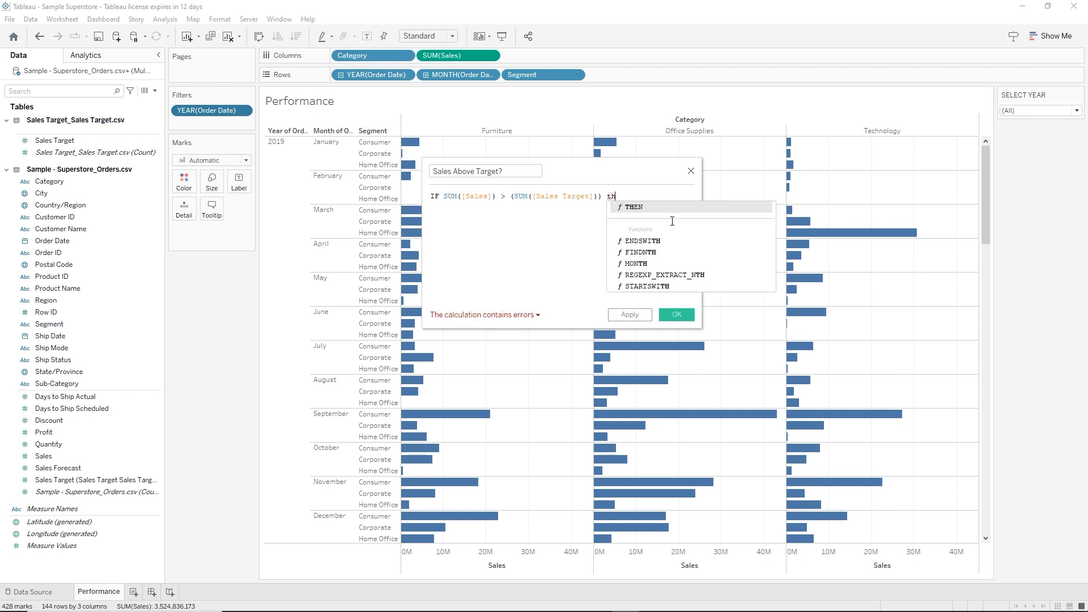
key("Return")
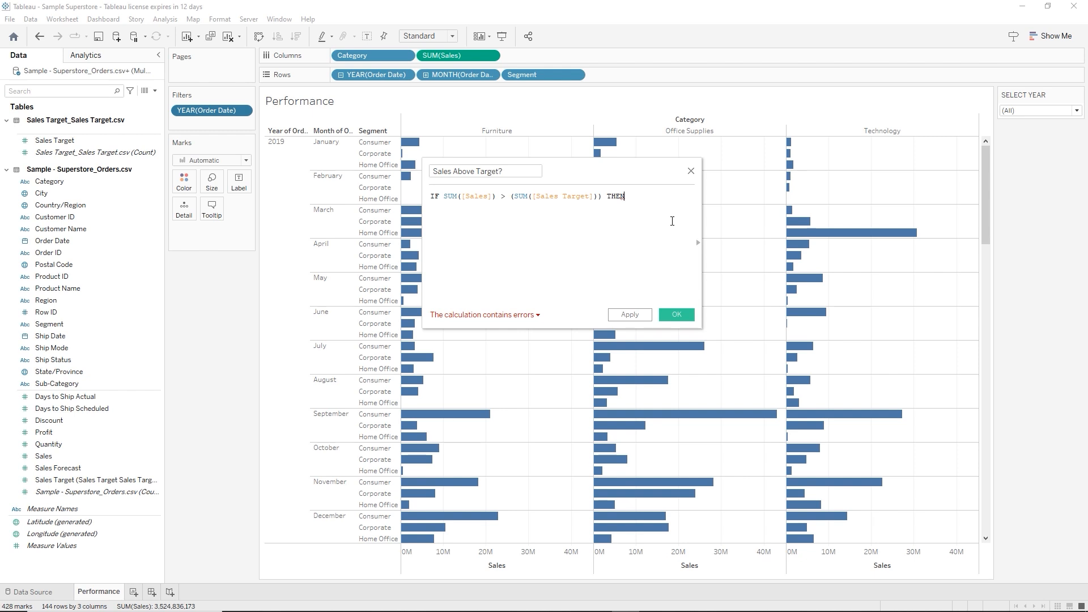
Finish the formula with "Above Target" ELSE "Below Target" END on a new line and save the calculated field
key("Return")
type("\"Above Target\"")
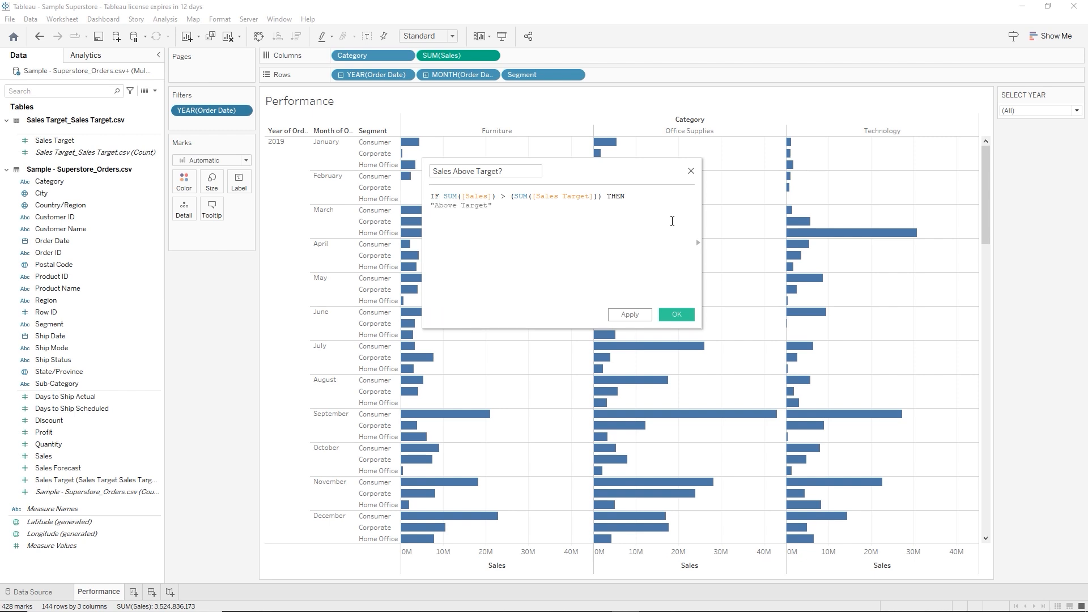
type(" el")
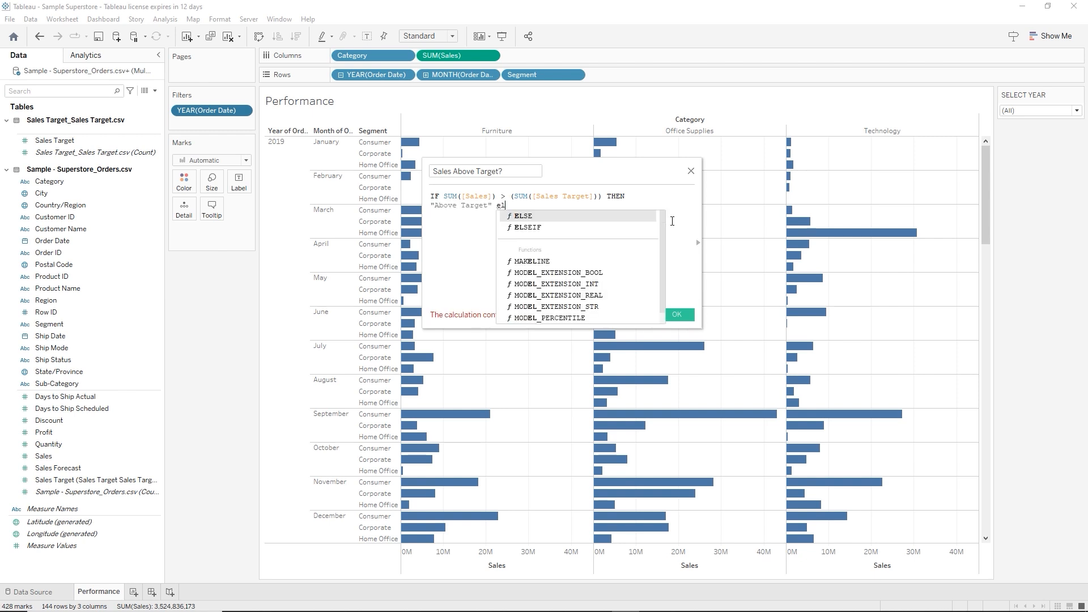
key("Return")
type("\"")
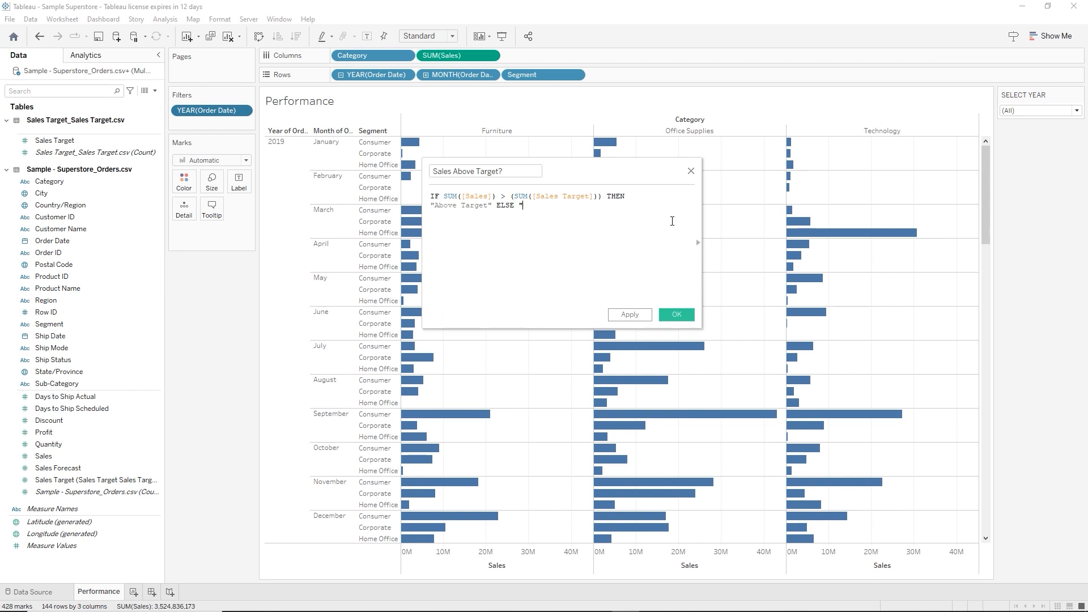
type("Below Target\" END")
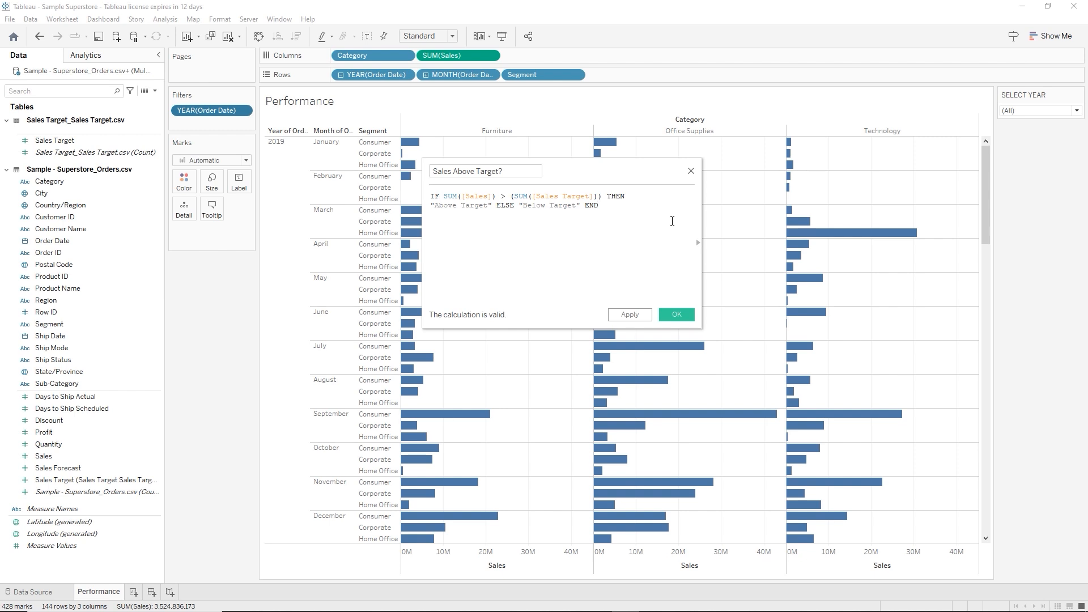
left_click(683, 314)
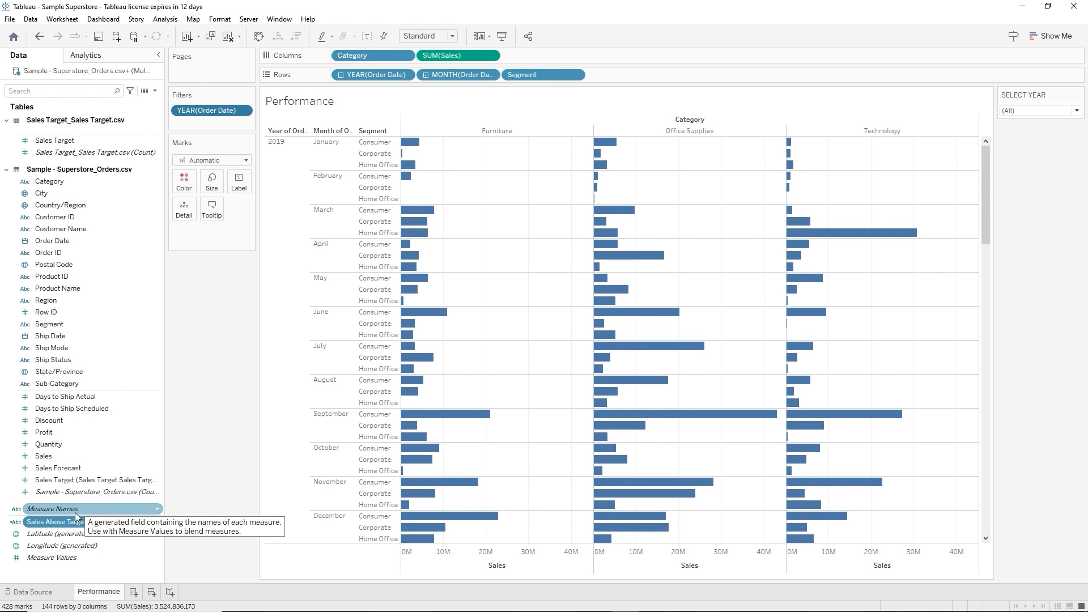
Color the bars on the Performance sheet by the Sales Above Target? field
left_click(49, 535, "ctrl")
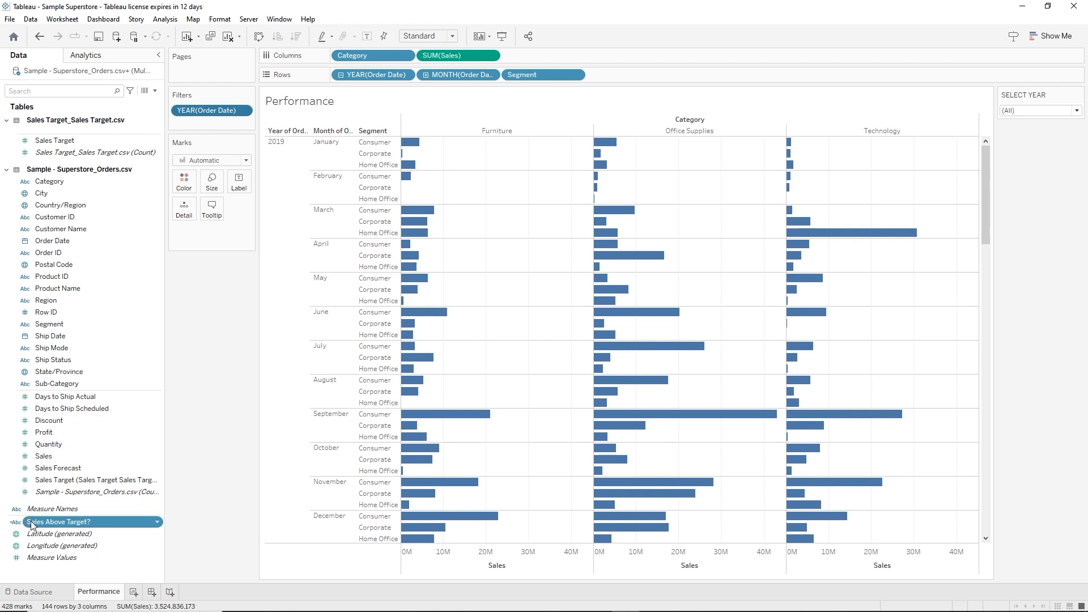
left_click_drag(31, 525, 186, 187)
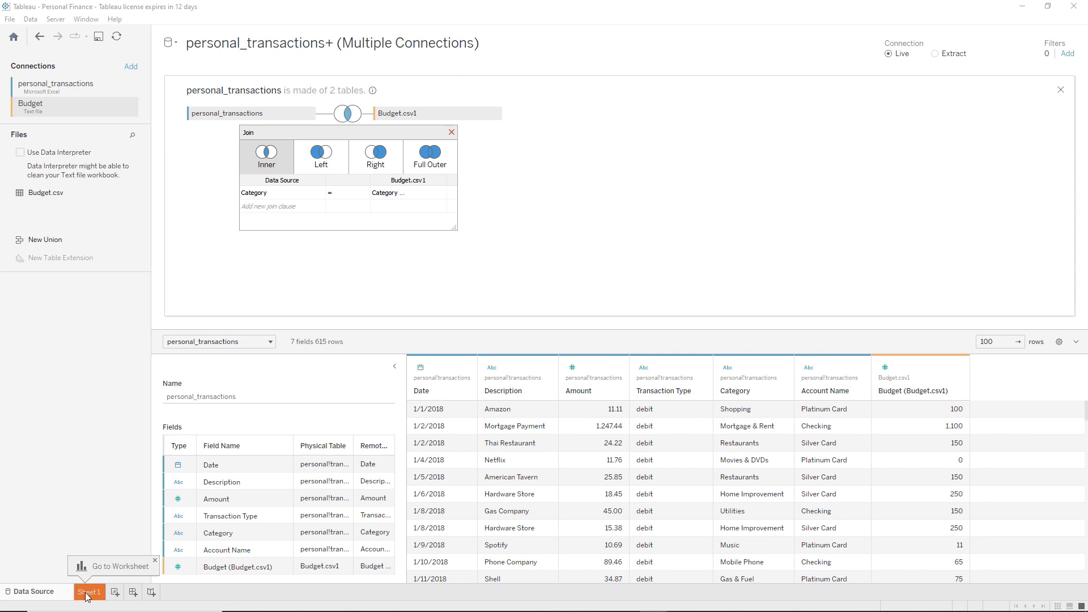
In Sheet 1 of the Personal Finance workbook, place the Budget and Amount measures on Columns
left_click(85, 595)
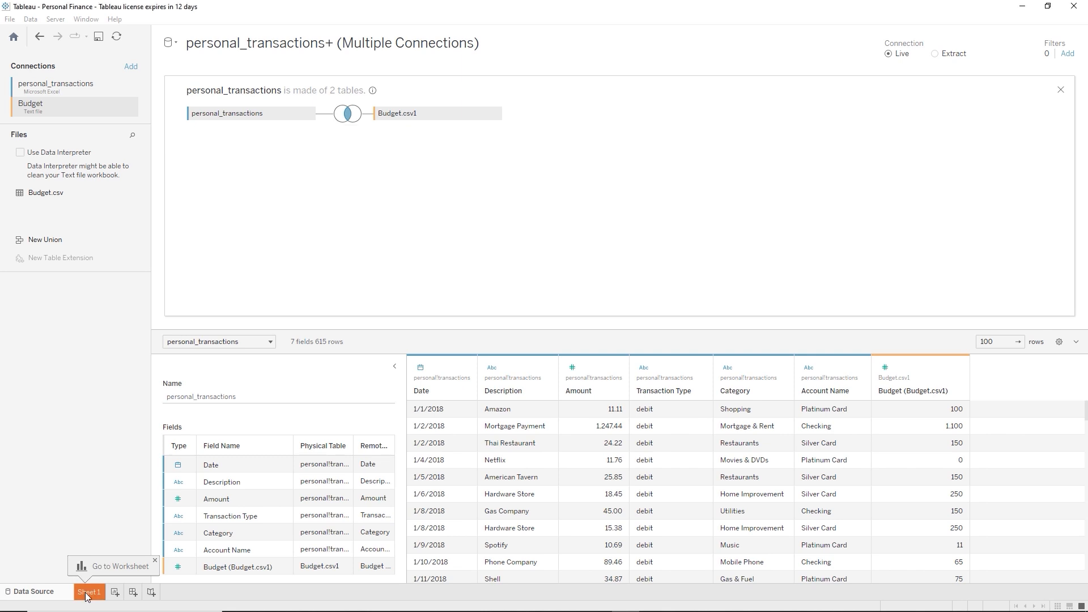
left_click(86, 594)
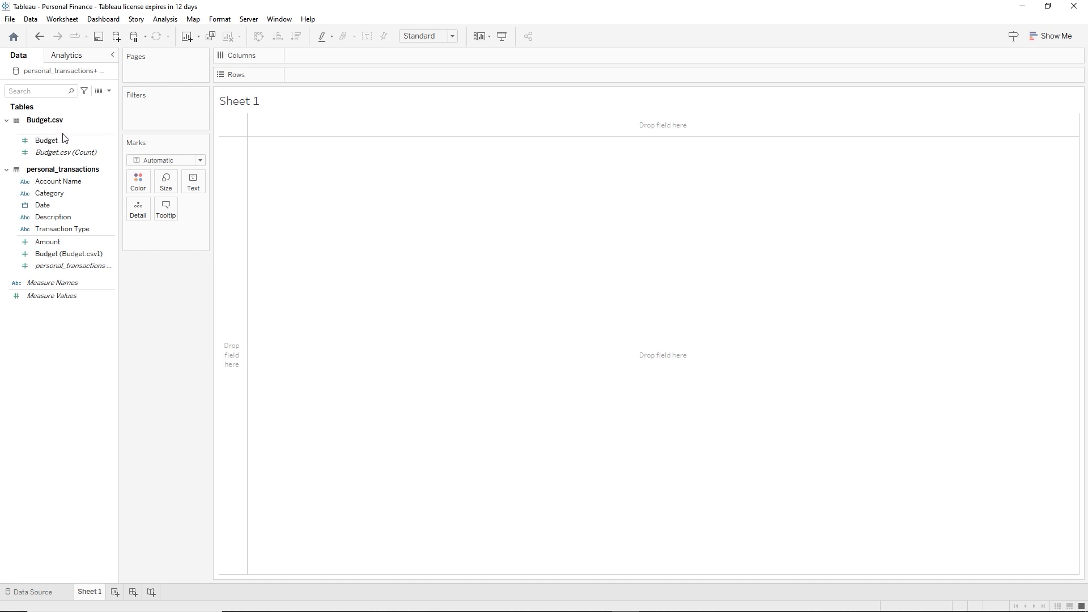
left_click(104, 144)
left_click(226, 288)
left_click(38, 142)
left_click_drag(38, 144, 336, 52)
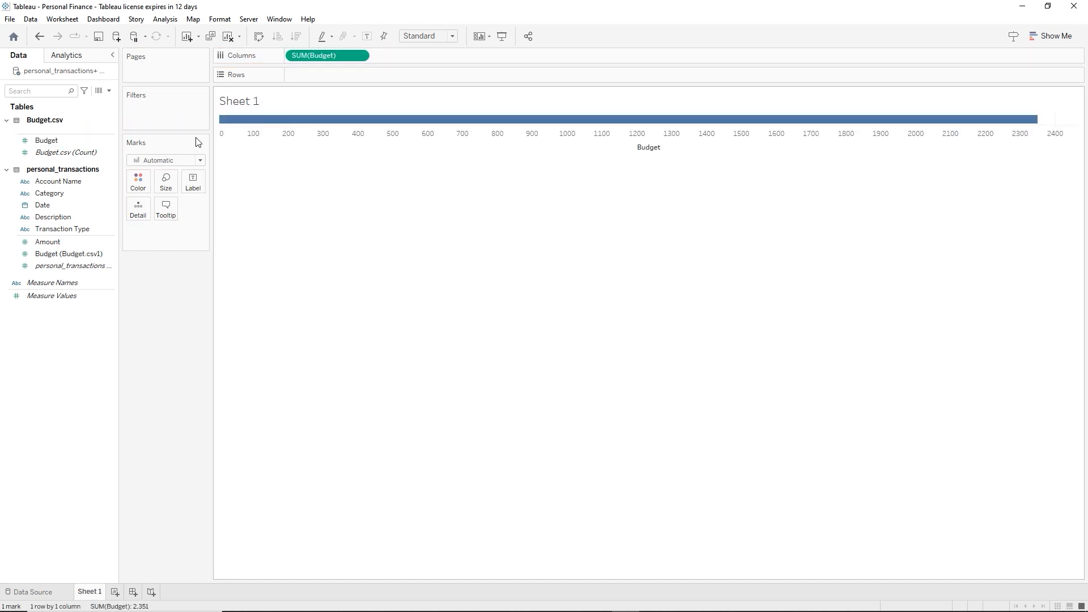
left_click(59, 229)
left_click_drag(60, 241, 413, 55)
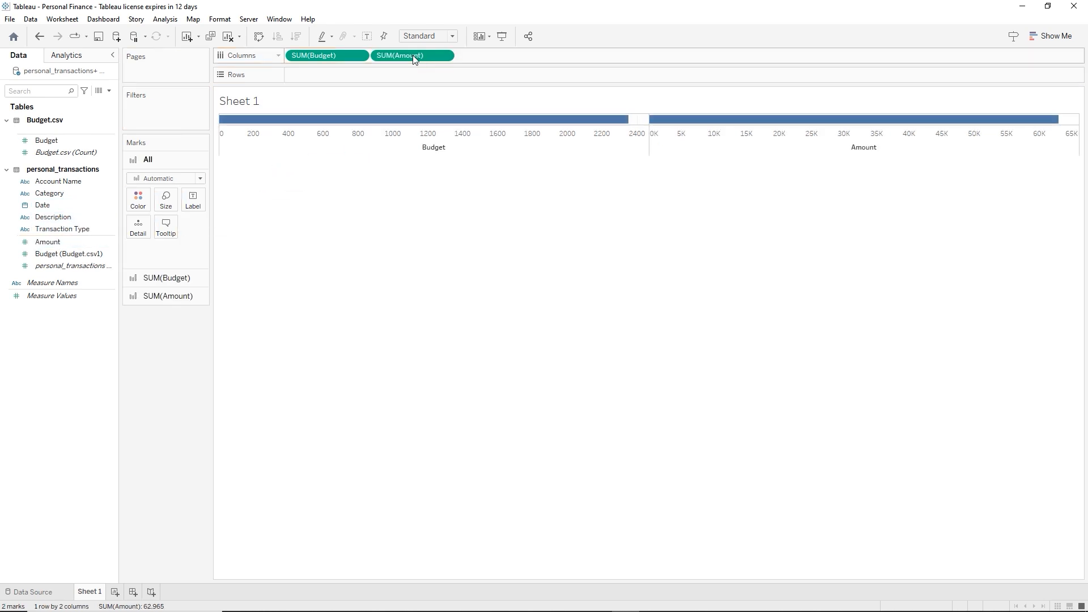
Convert the Budget and Amount chart to a text table and move Measure Names from Rows to Columns
left_click(1057, 37)
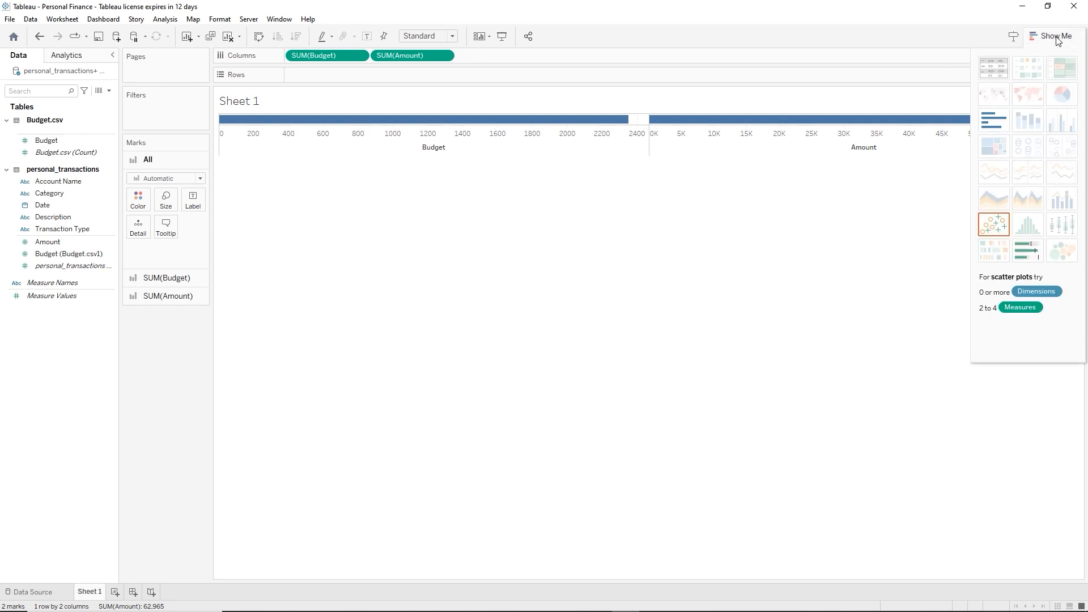
left_click(997, 73)
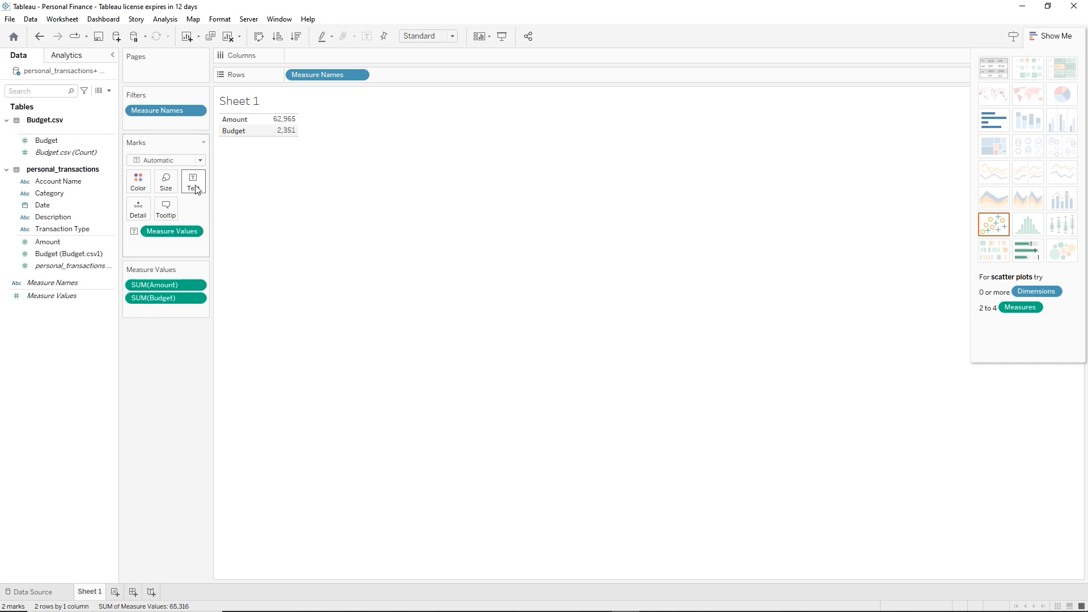
mouse_move(285, 126)
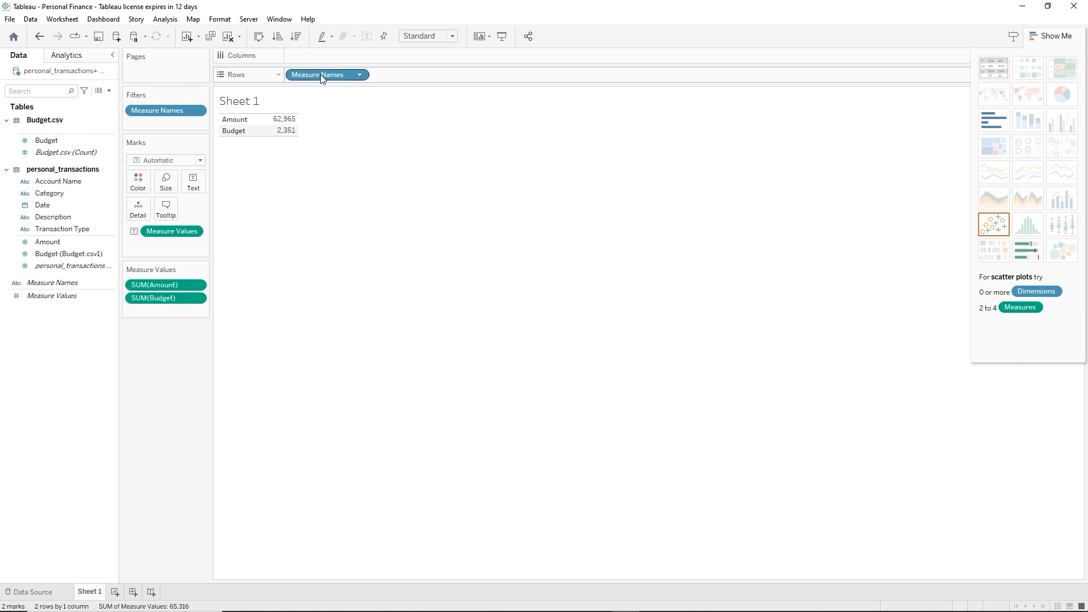
left_click_drag(321, 76, 323, 56)
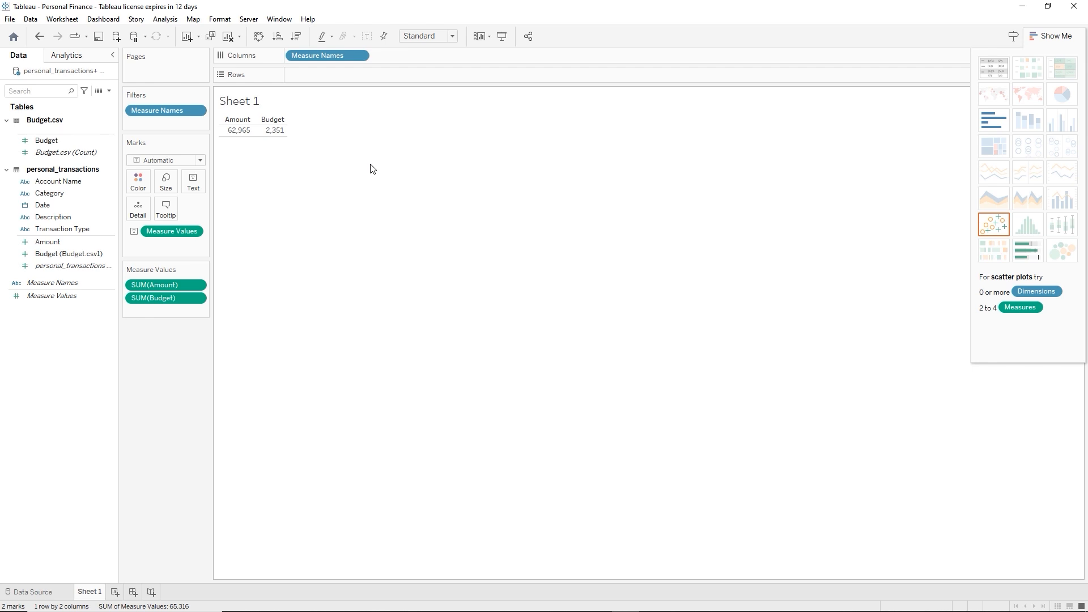
Add an in-shelf calculation [Budget]-[Amount] to Columns beside Measure Names on Sheet 1
double_click(396, 57)
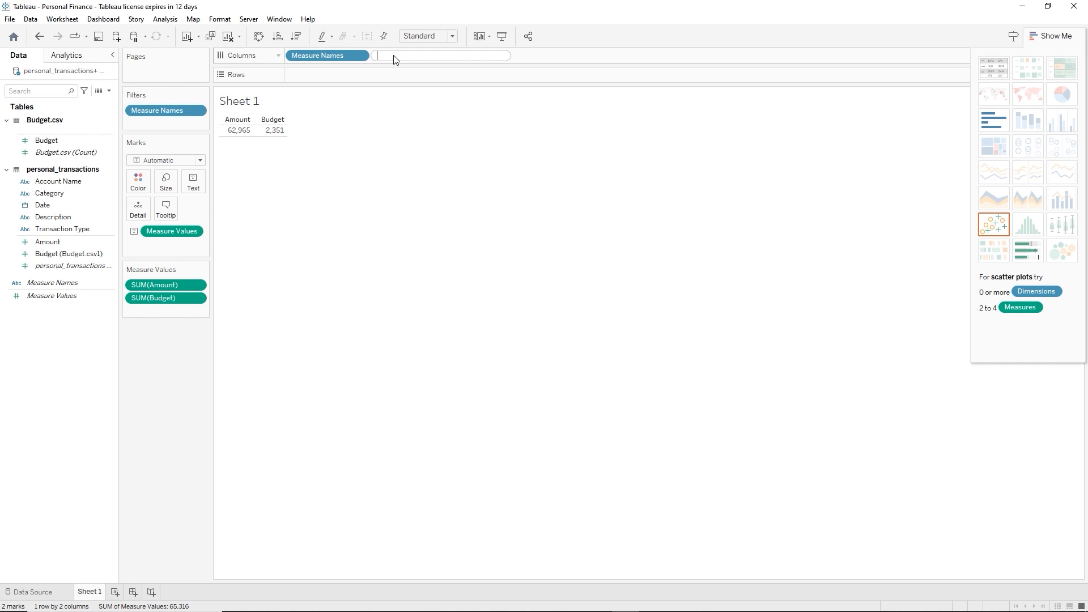
type("bu")
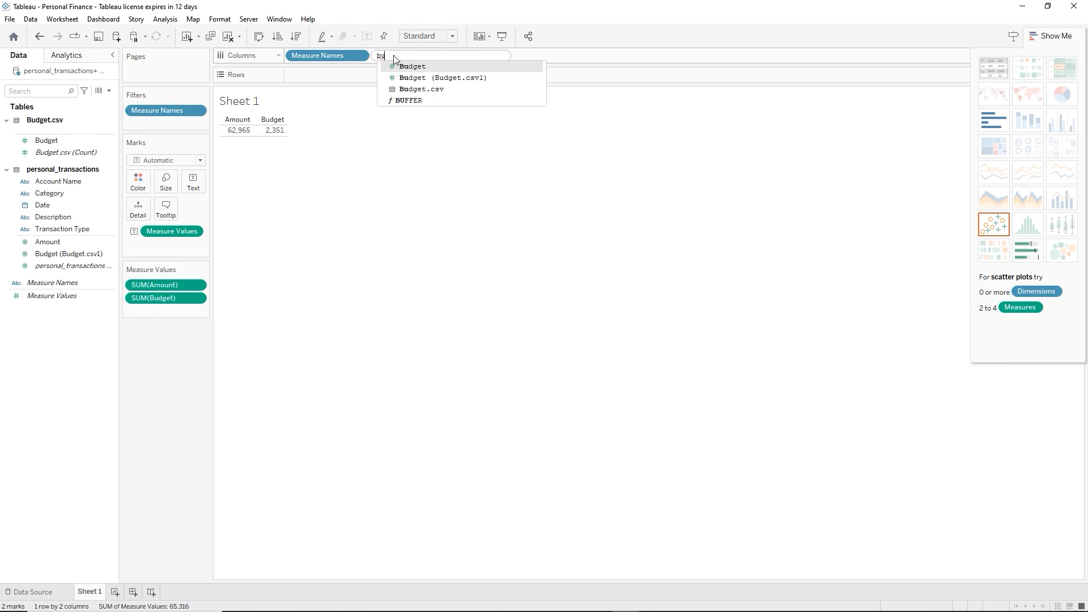
key("Return")
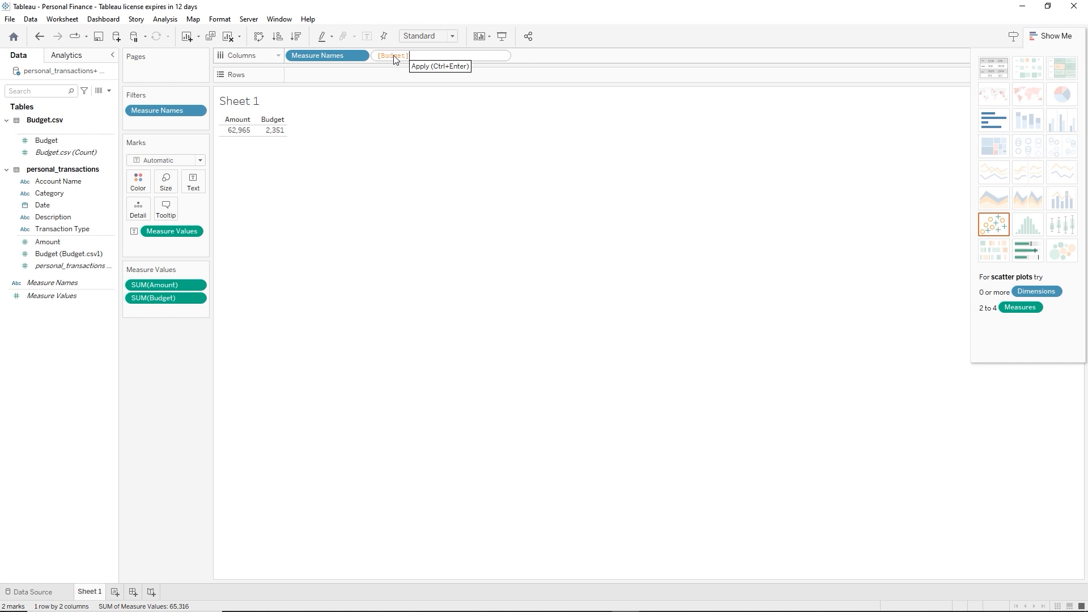
type("-am")
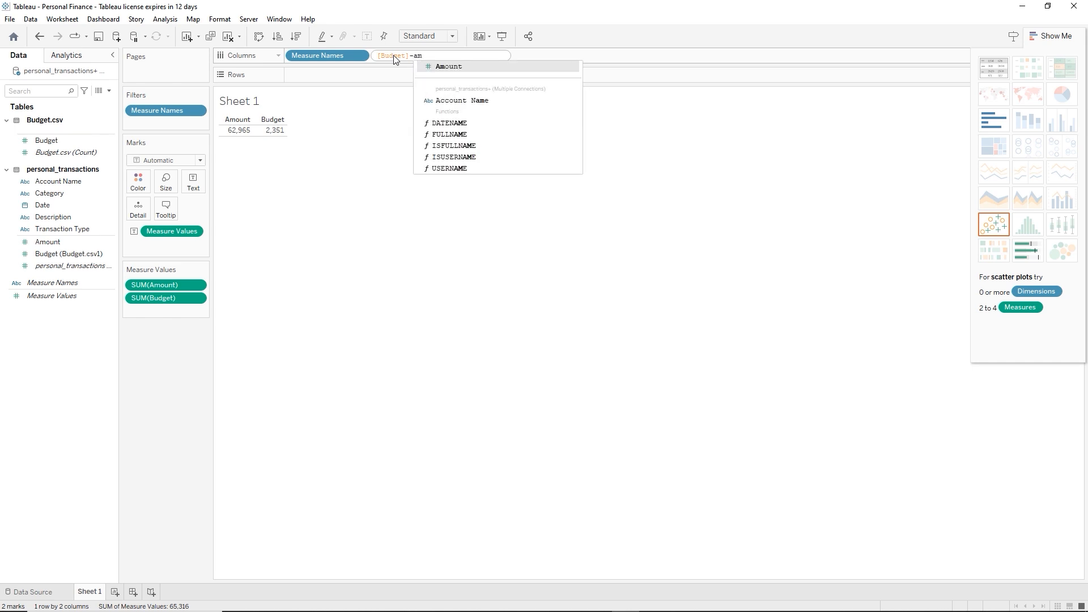
key("Return")
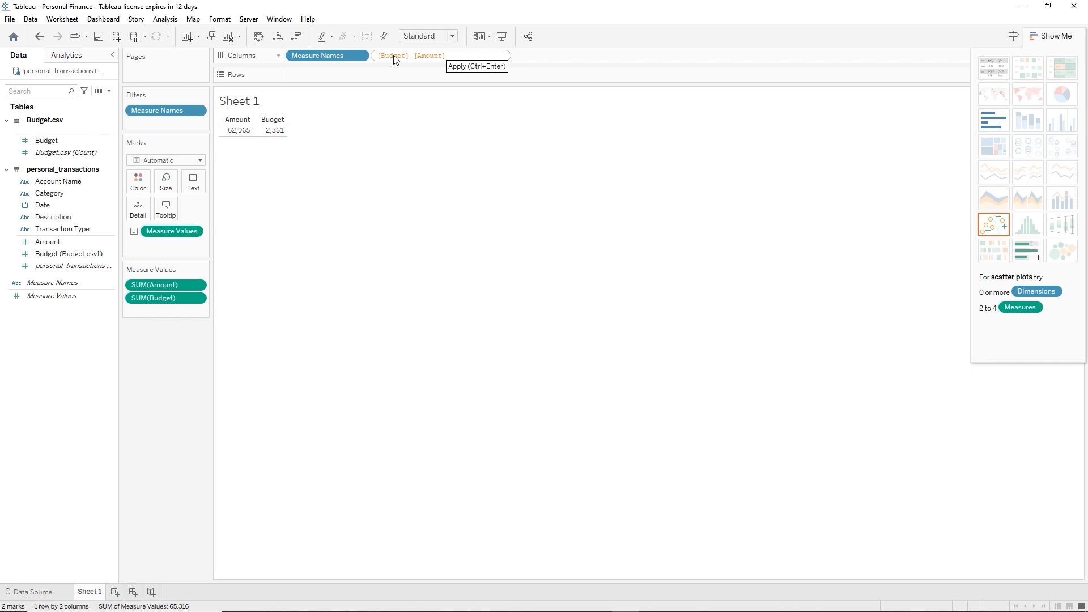
key("Return")
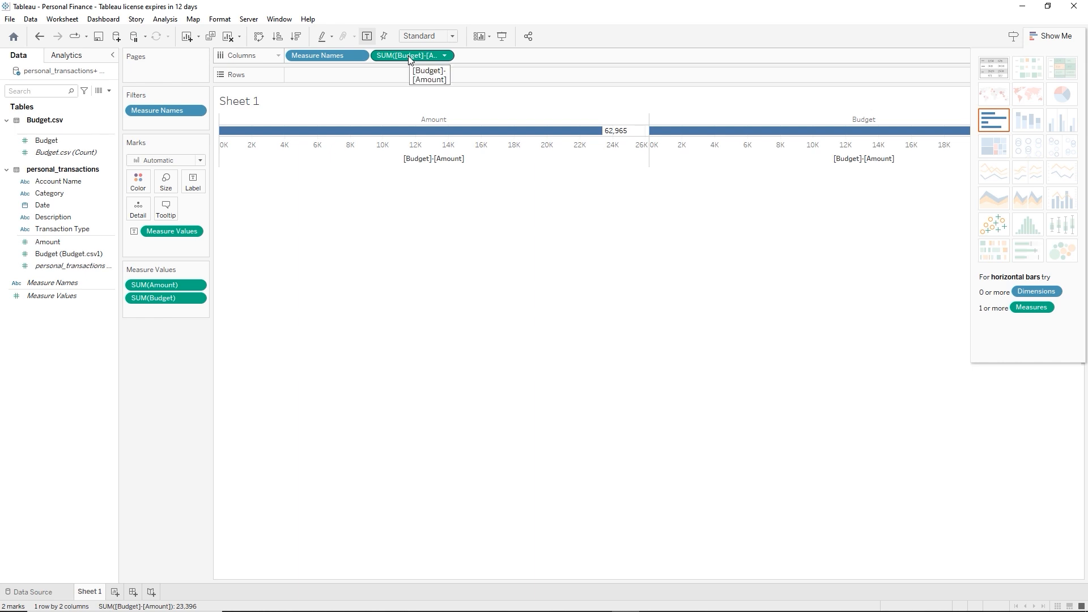
Save the [Budget]-[Amount] calculation from Columns as a data source field named Variance
left_click_drag(408, 56, 63, 210)
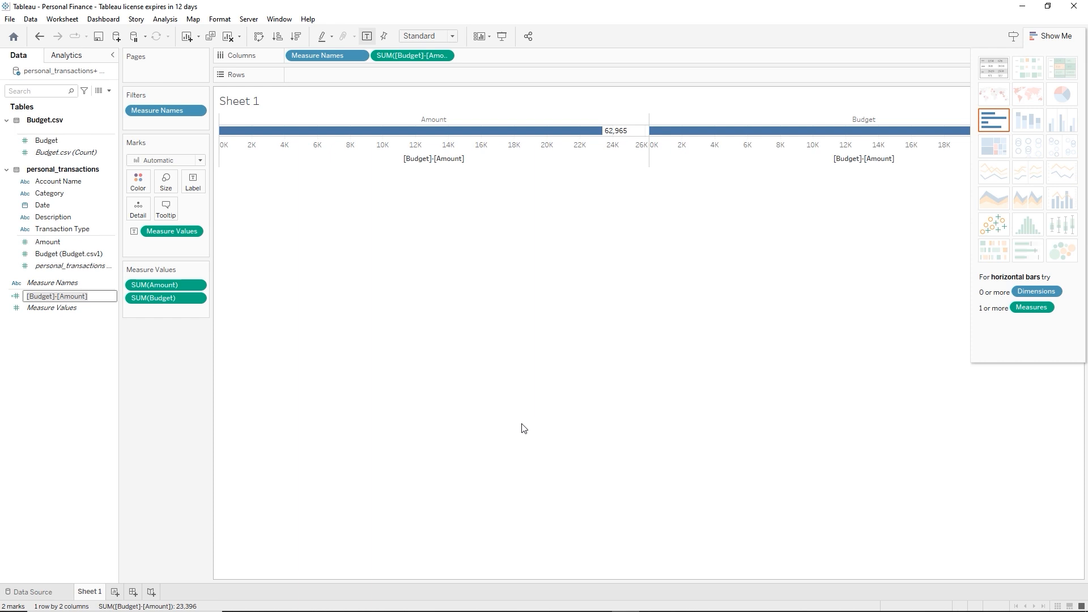
type("Variance")
key("Return")
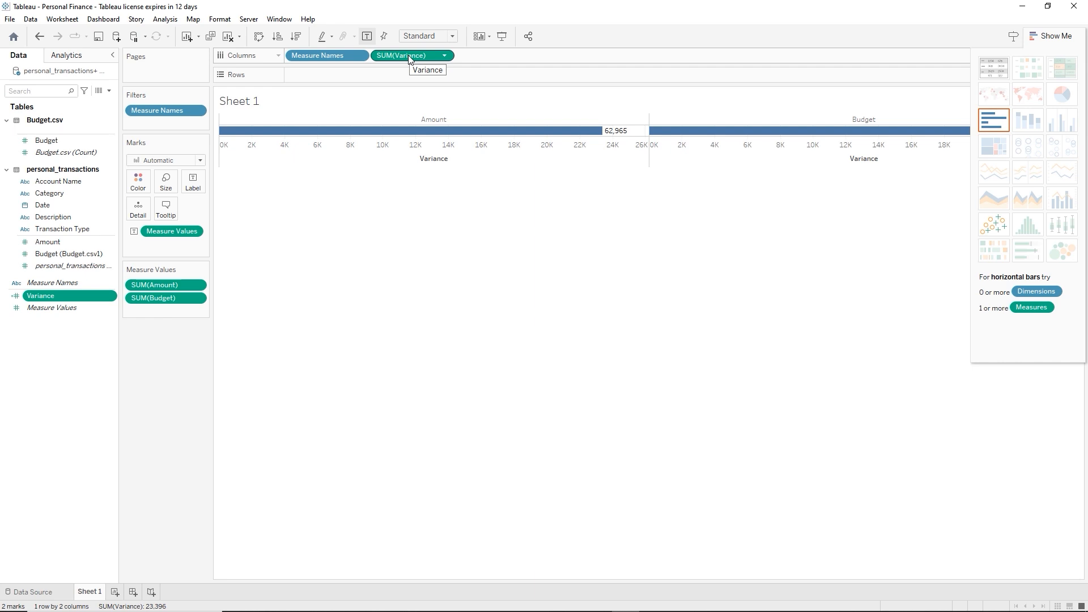
Convert the Variance bar chart to a text table and move Measure Names from Rows to Columns
left_click(1002, 73)
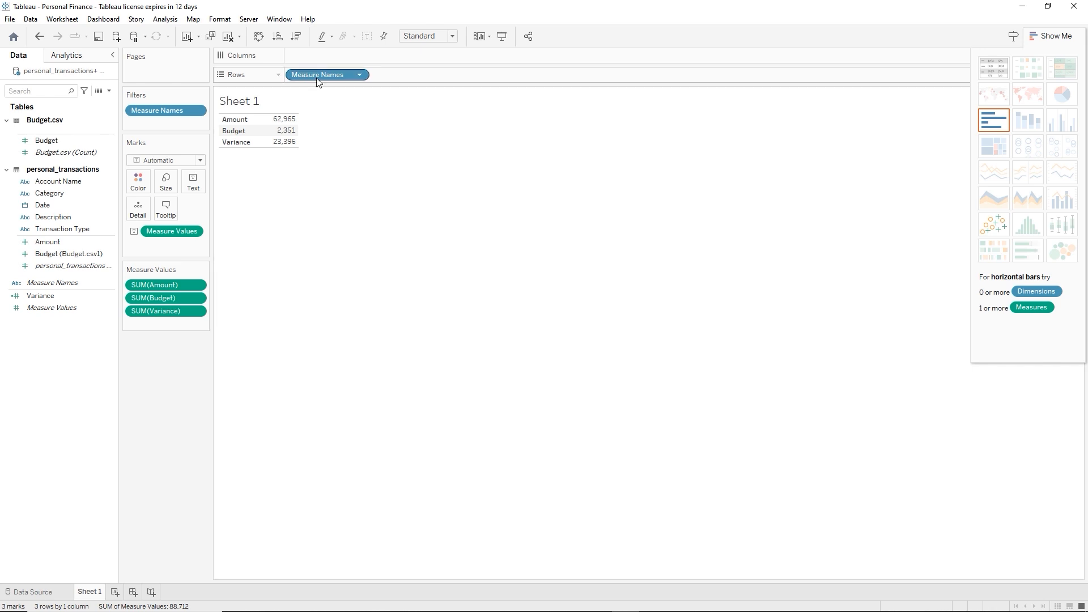
left_click_drag(317, 78, 325, 60)
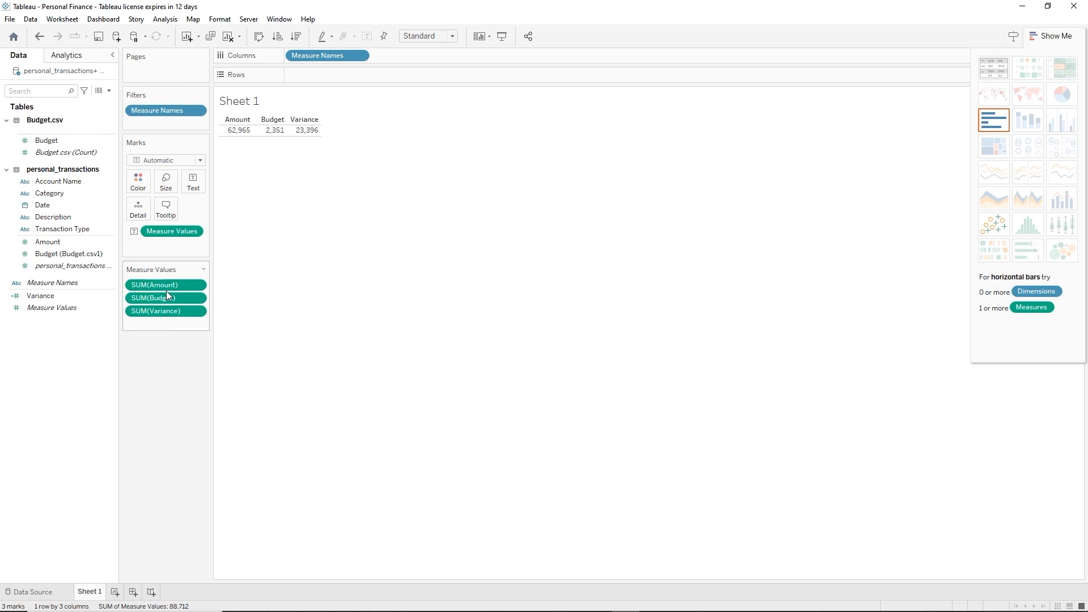
Reorder the measure values so Budget comes before Amount, and place Category on Rows
mouse_move(170, 289)
left_mouse_down()
mouse_move(165, 303)
mouse_move(171, 292)
left_mouse_up()
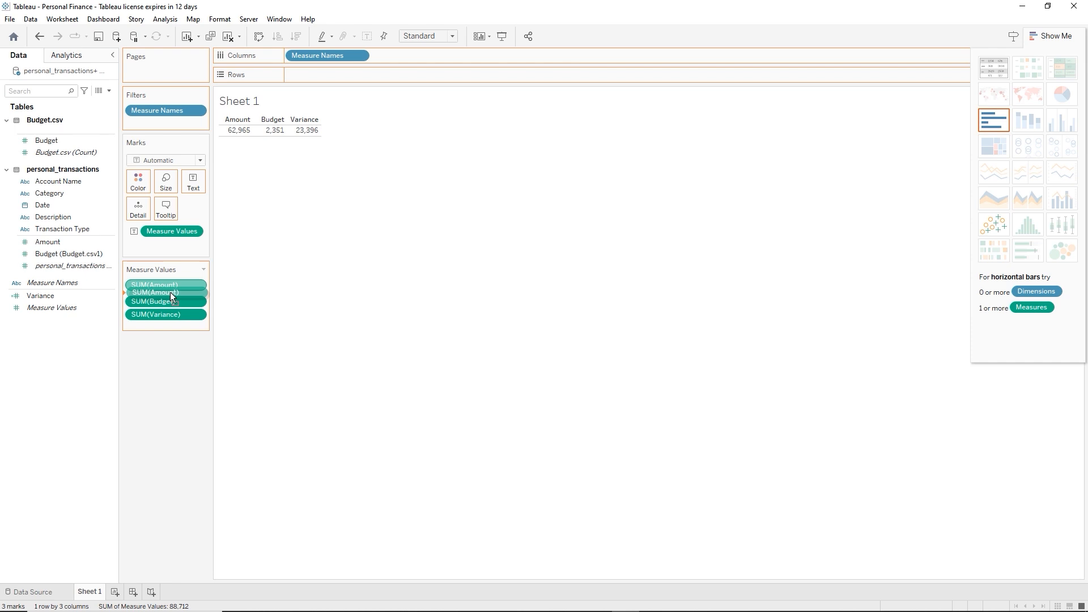
left_click_drag(170, 291, 171, 304)
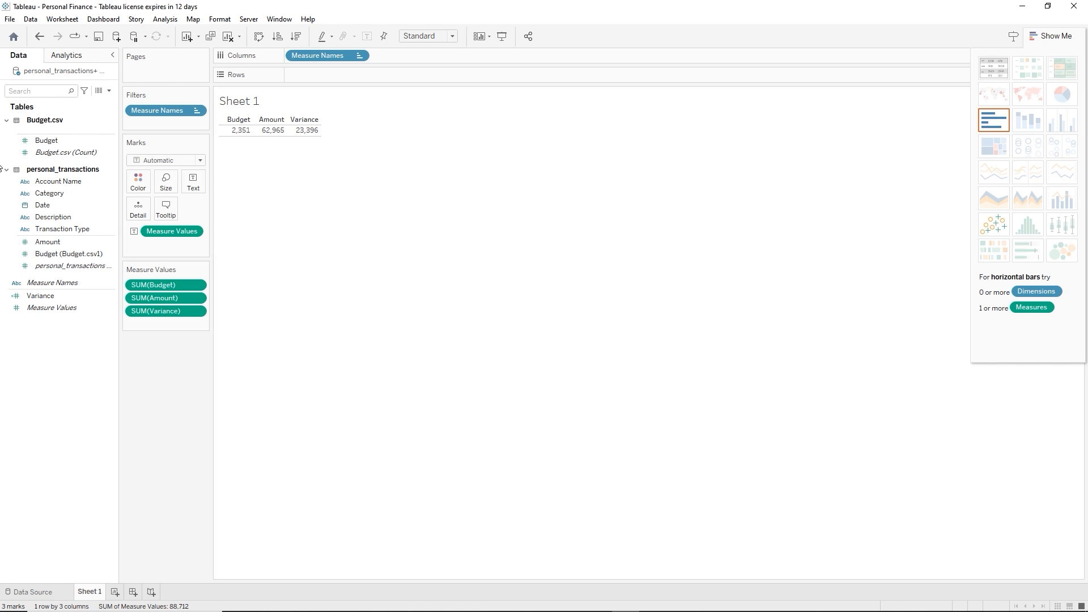
left_click(49, 194)
left_click_drag(48, 194, 326, 76)
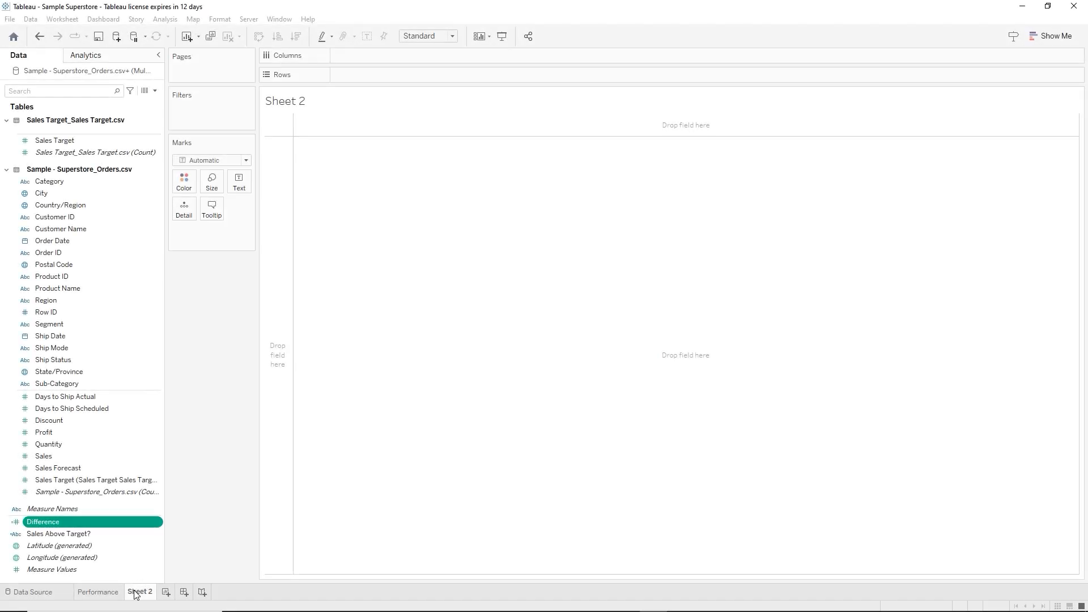
In the Sample Superstore workbook, rename Sheet 2 as Forecast
double_click(136, 593)
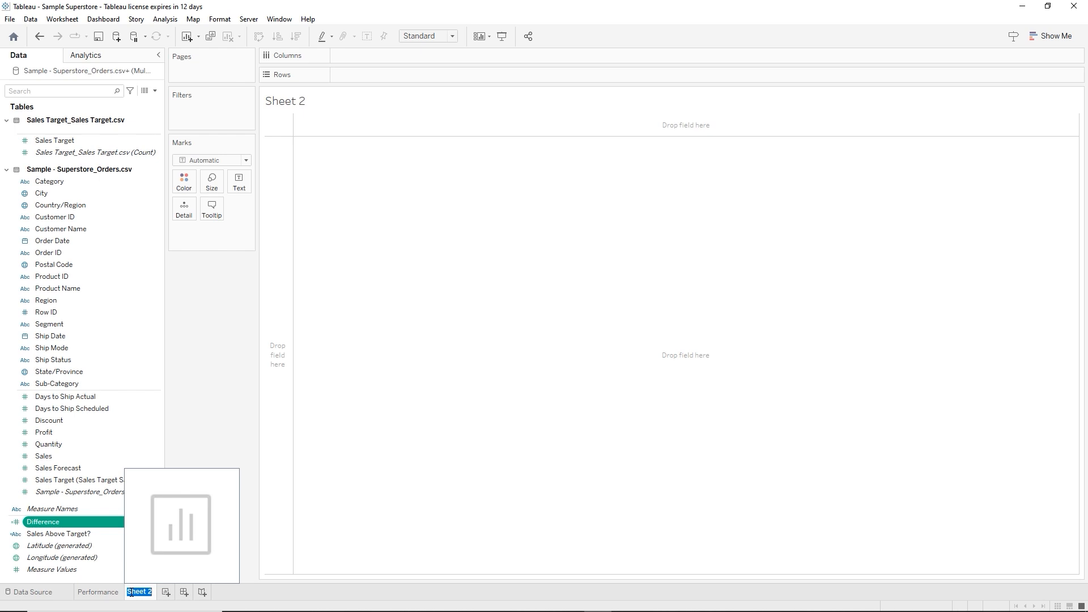
type("Forecast")
key("Return")
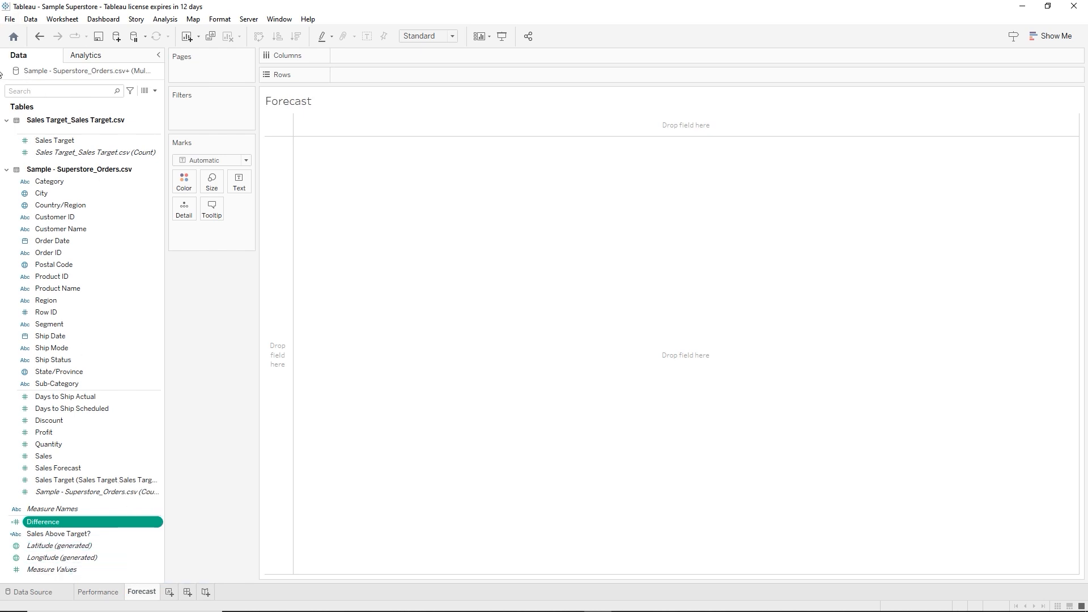
Place Order Date on Columns of the Forecast sheet and set it to continuous Month
left_click_drag(64, 245, 367, 64)
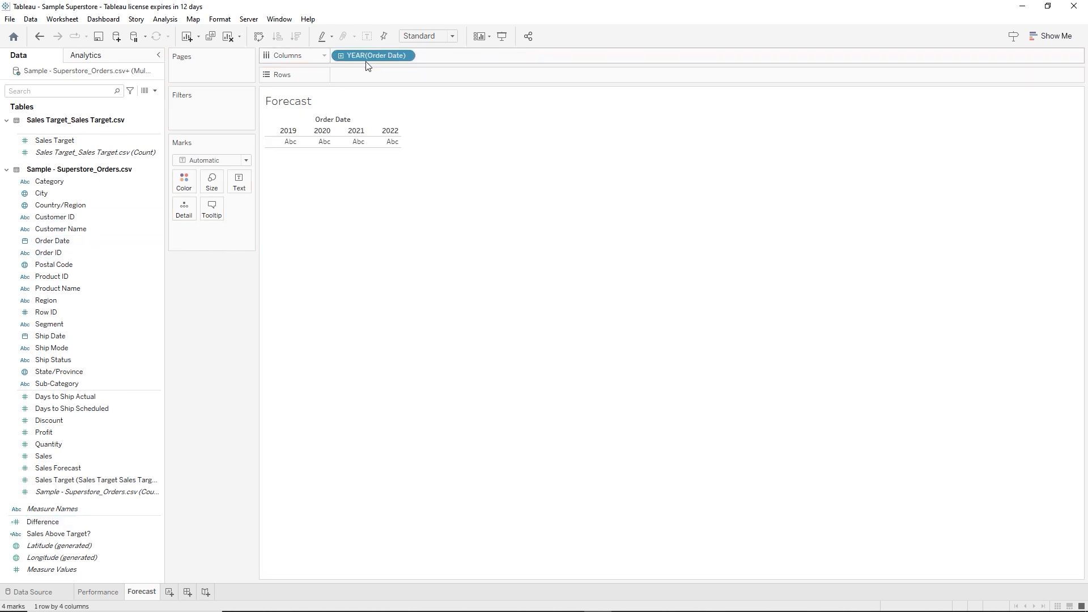
left_click(405, 55)
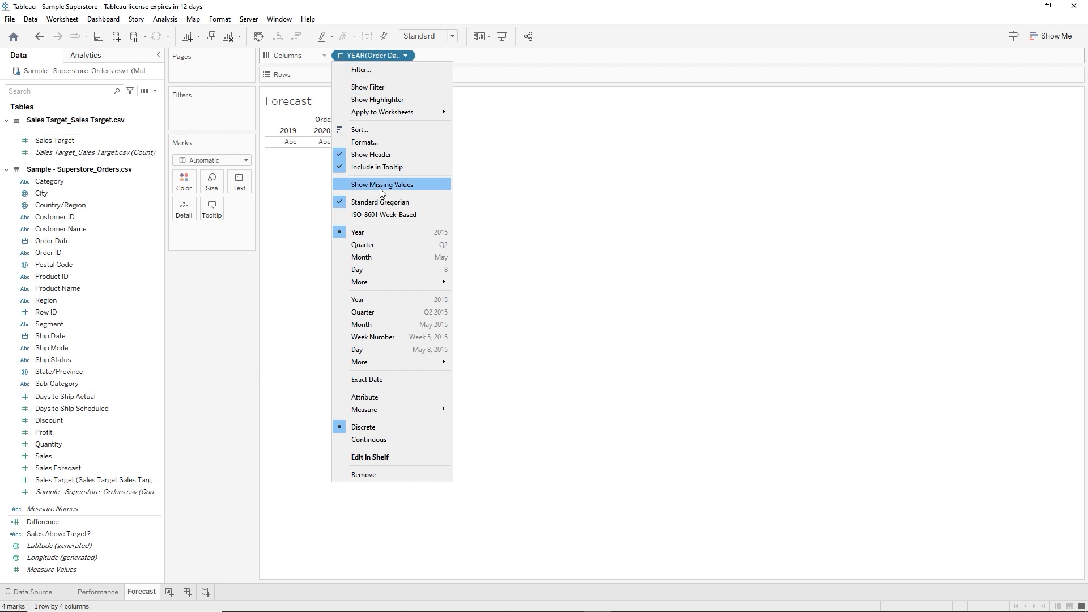
left_click(366, 324)
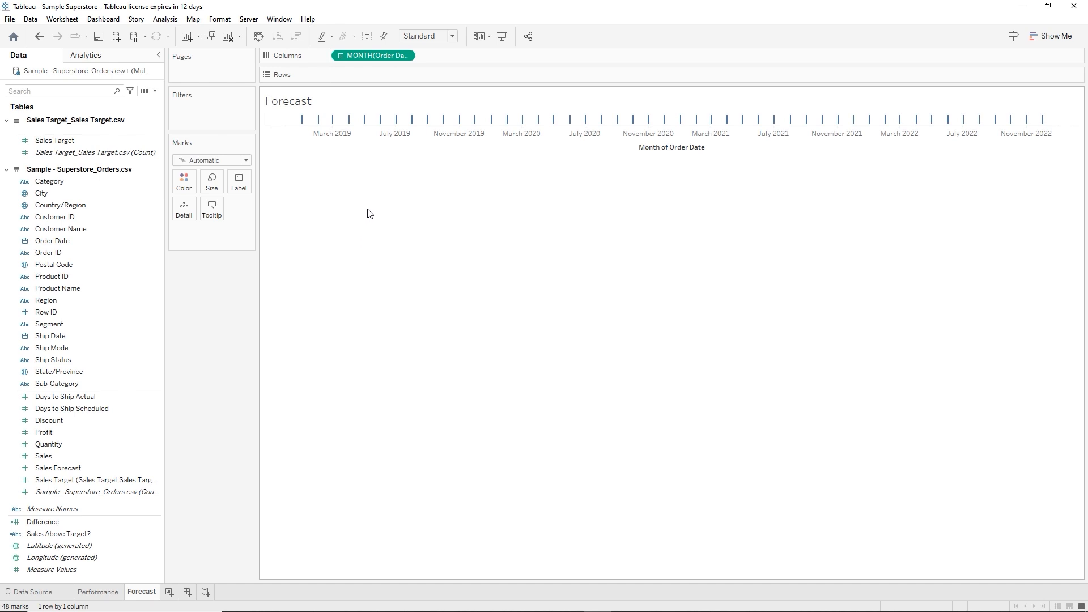
Place Segment and Sales on Rows of the Forecast sheet and color the lines by Segment
left_click(52, 327)
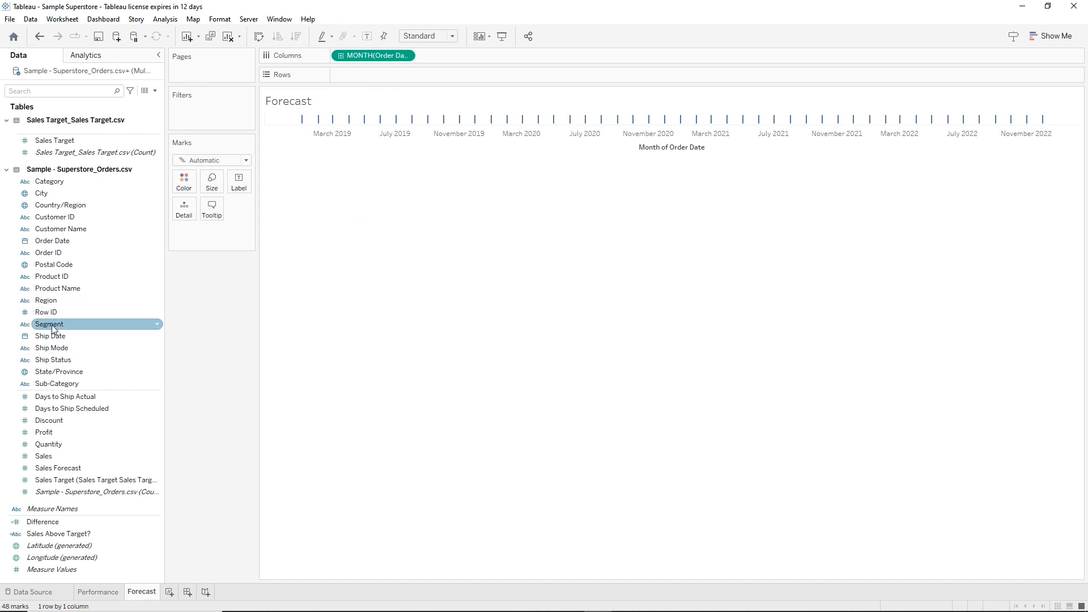
left_click_drag(52, 325, 350, 78)
left_click(52, 435)
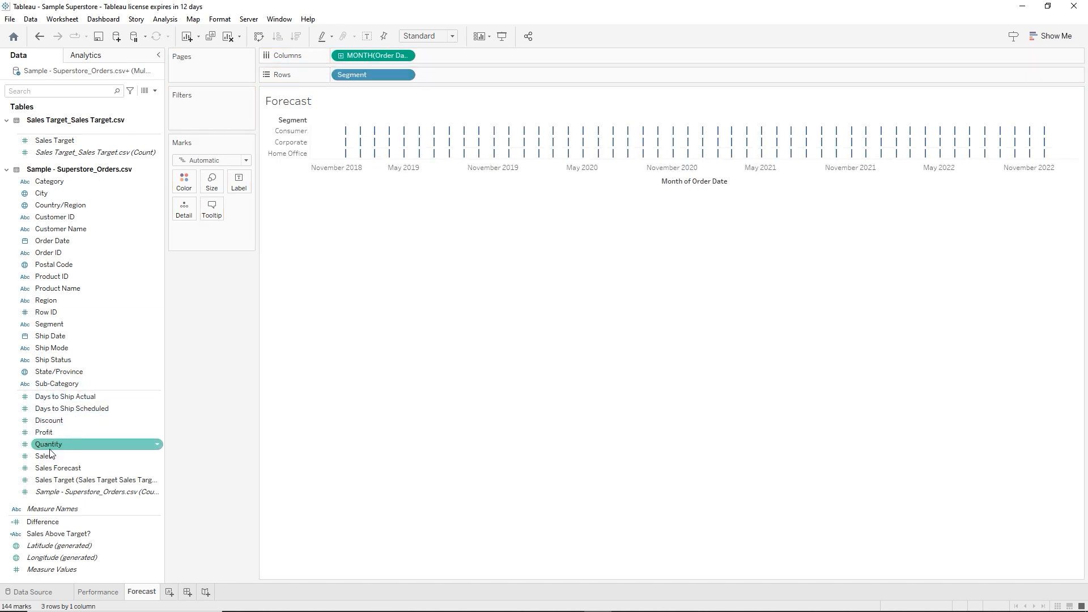
left_click_drag(50, 454, 441, 78)
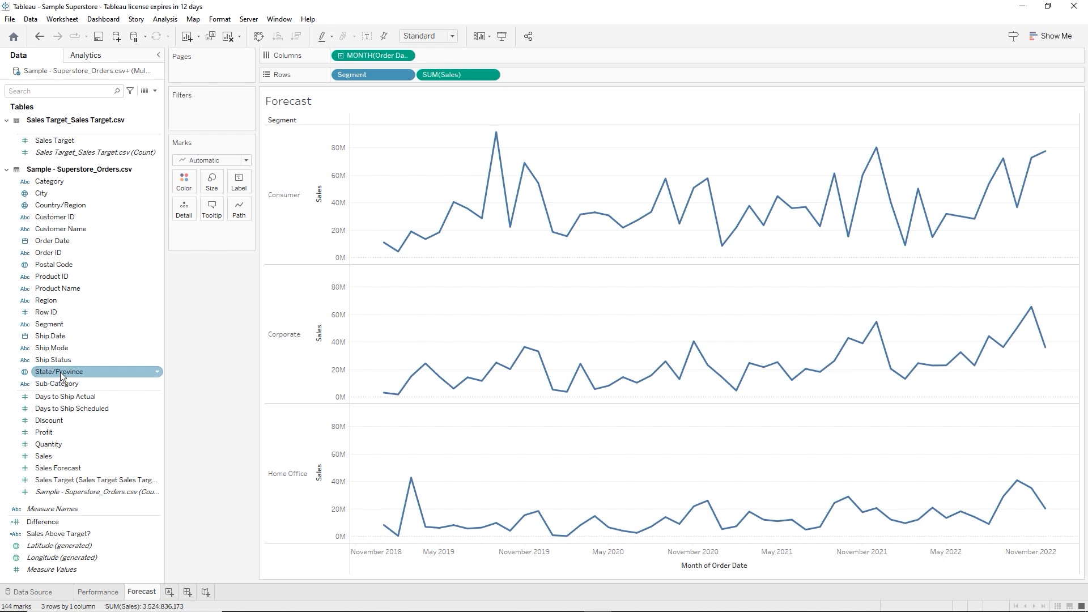
left_click_drag(54, 324, 184, 189)
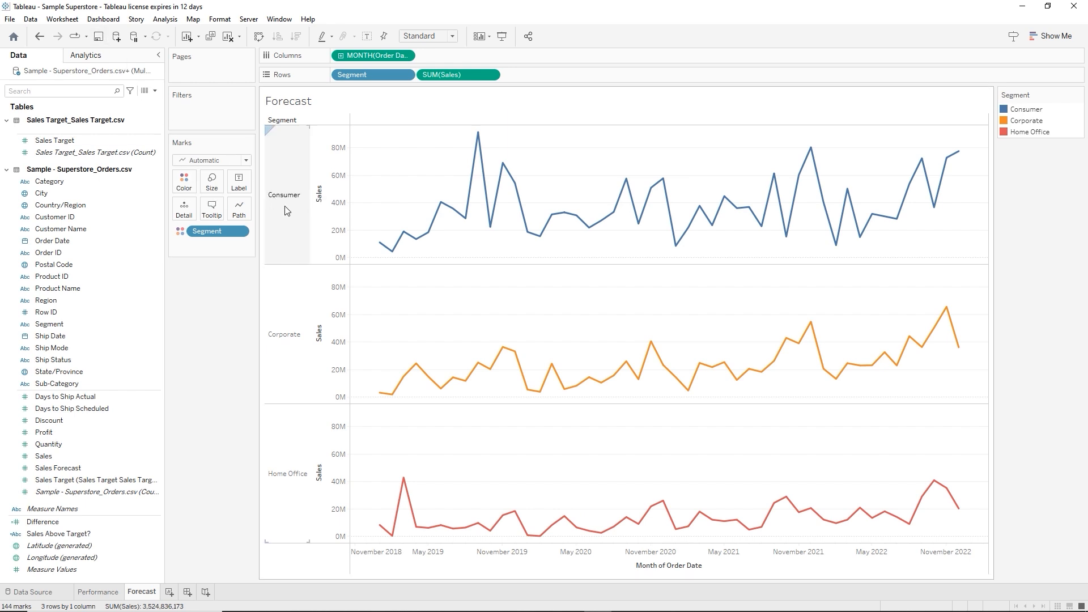
Show the forecast for the monthly segment sales lines
left_click(166, 19)
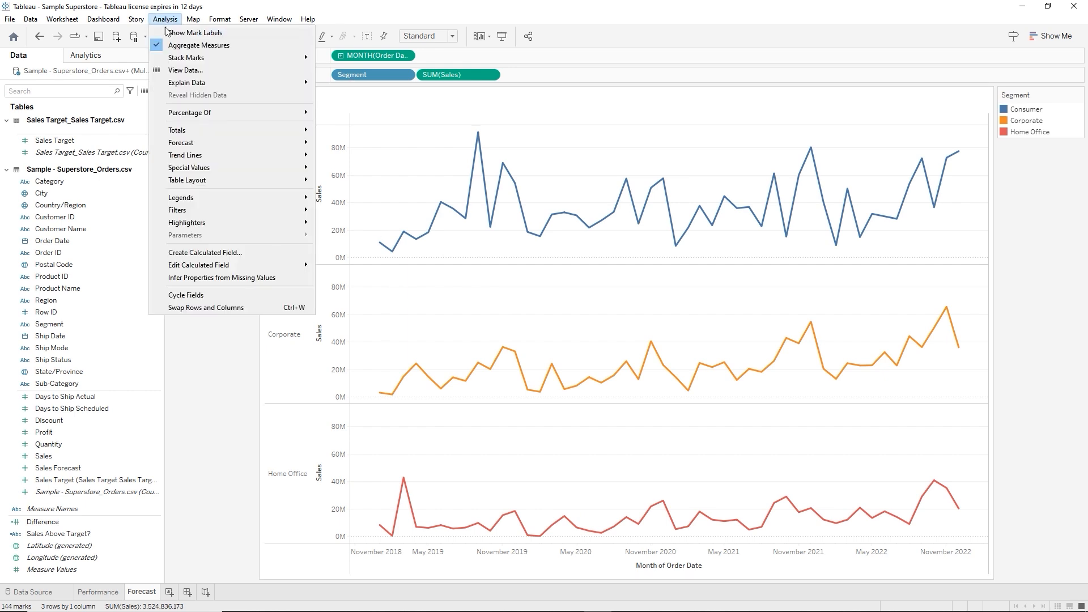
mouse_move(185, 148)
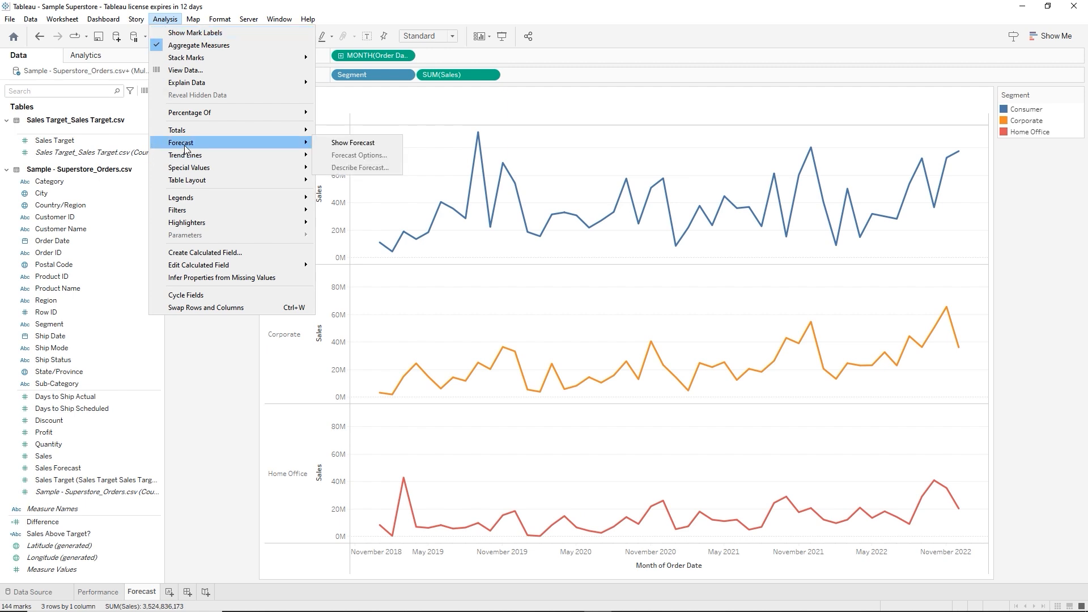
left_click(327, 143)
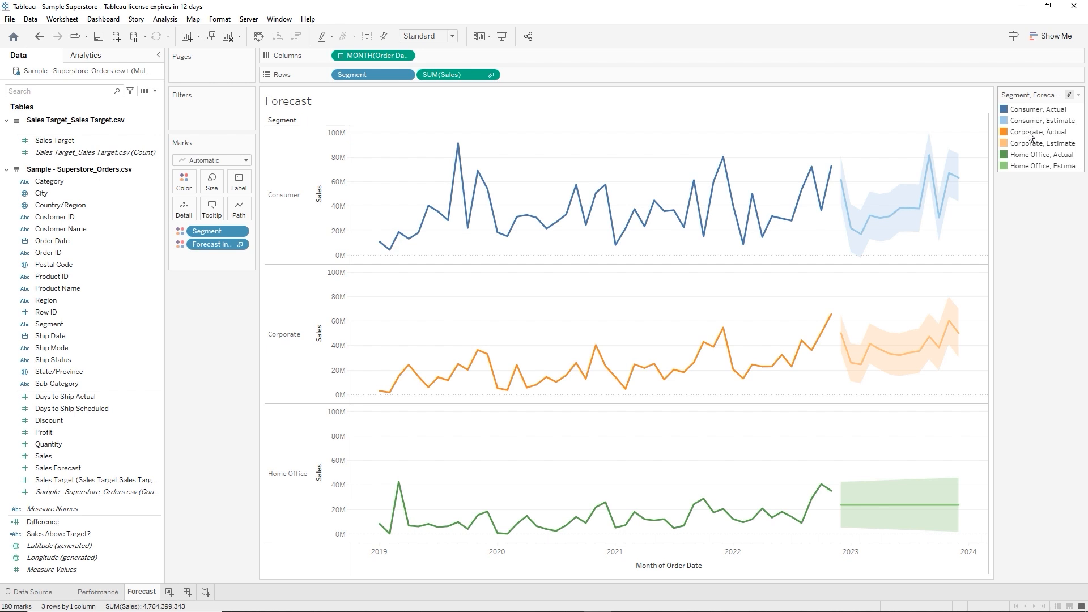
mouse_move(909, 210)
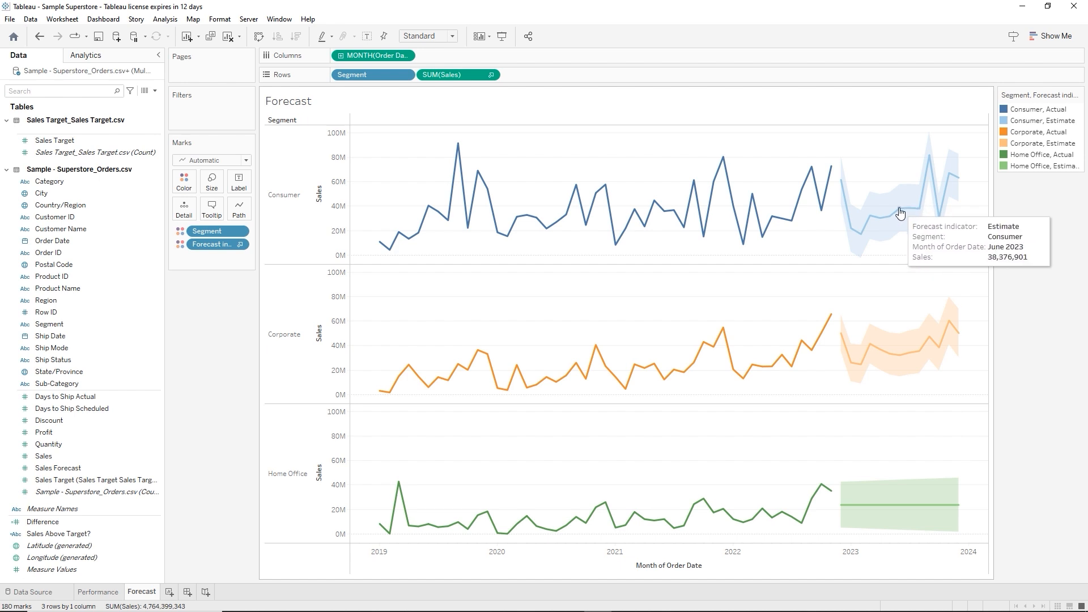
mouse_move(863, 222)
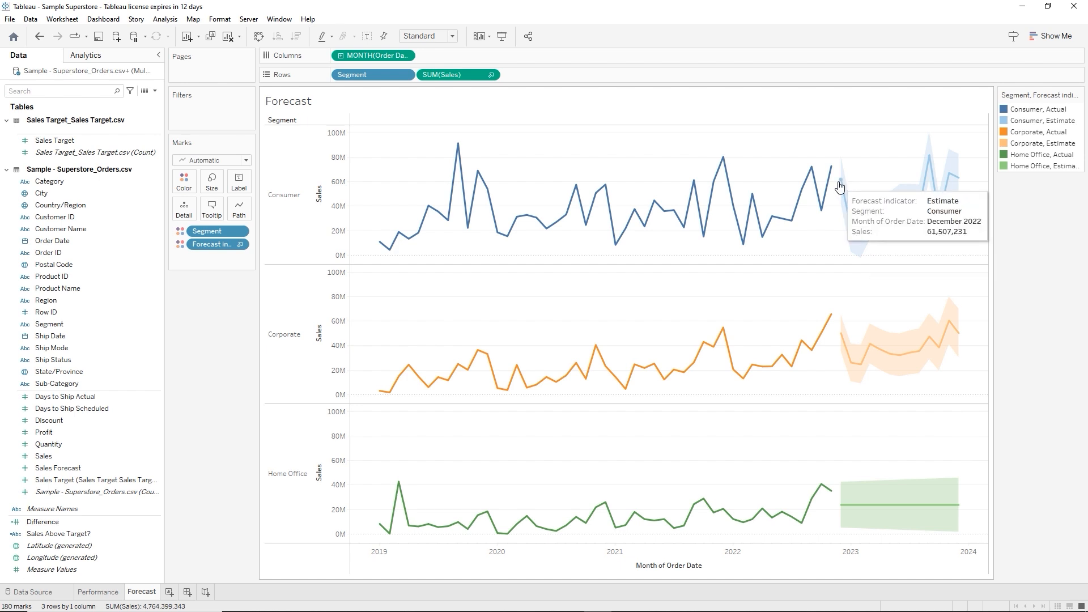
mouse_move(842, 186)
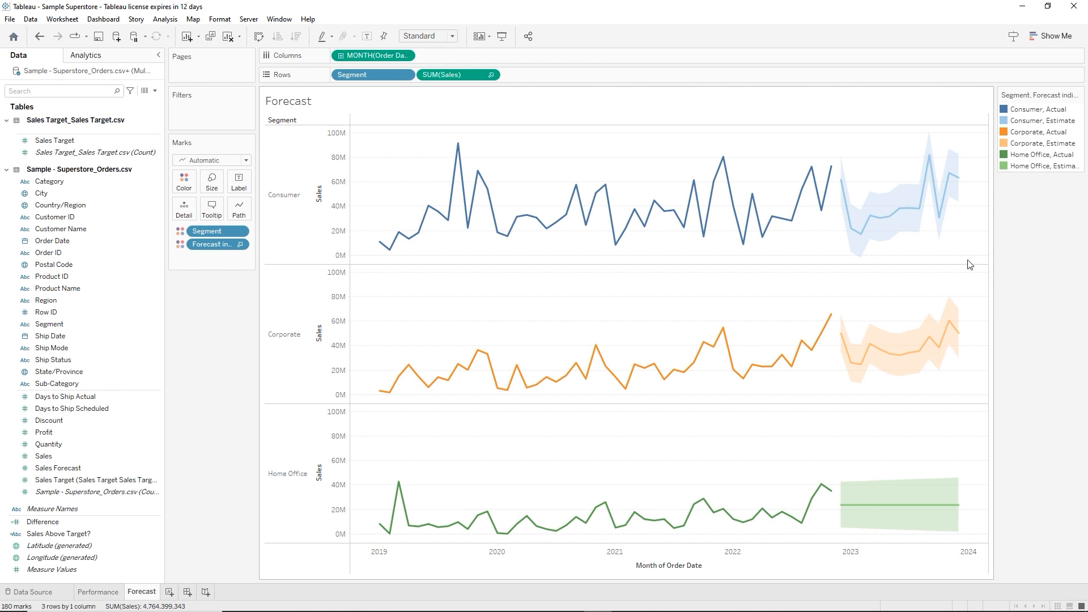
mouse_move(954, 188)
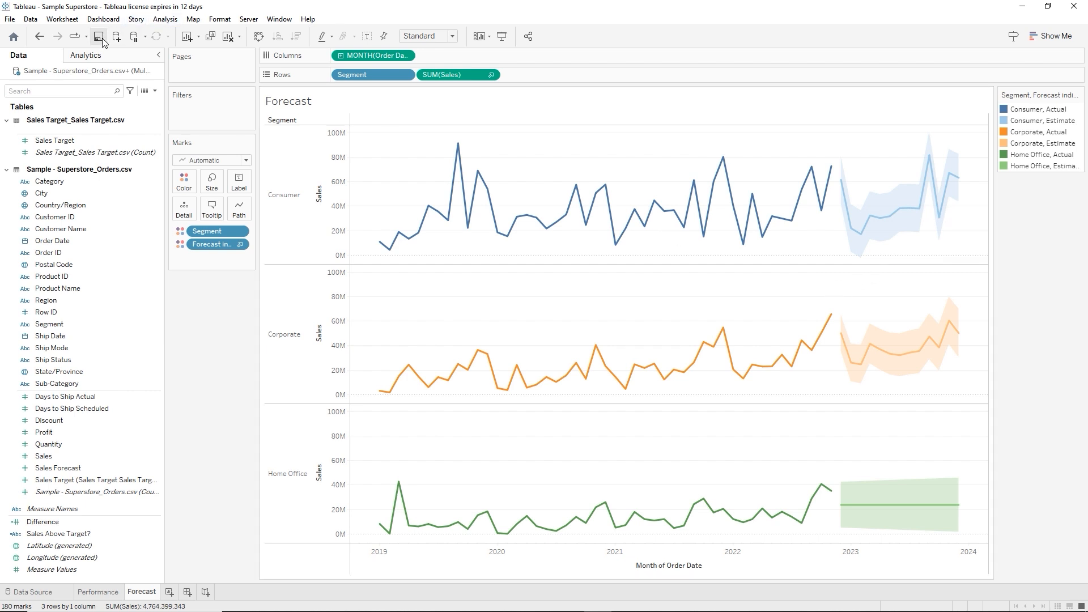
Create a new worksheet after Forecast and name it What-if Forecast
mouse_move(187, 608)
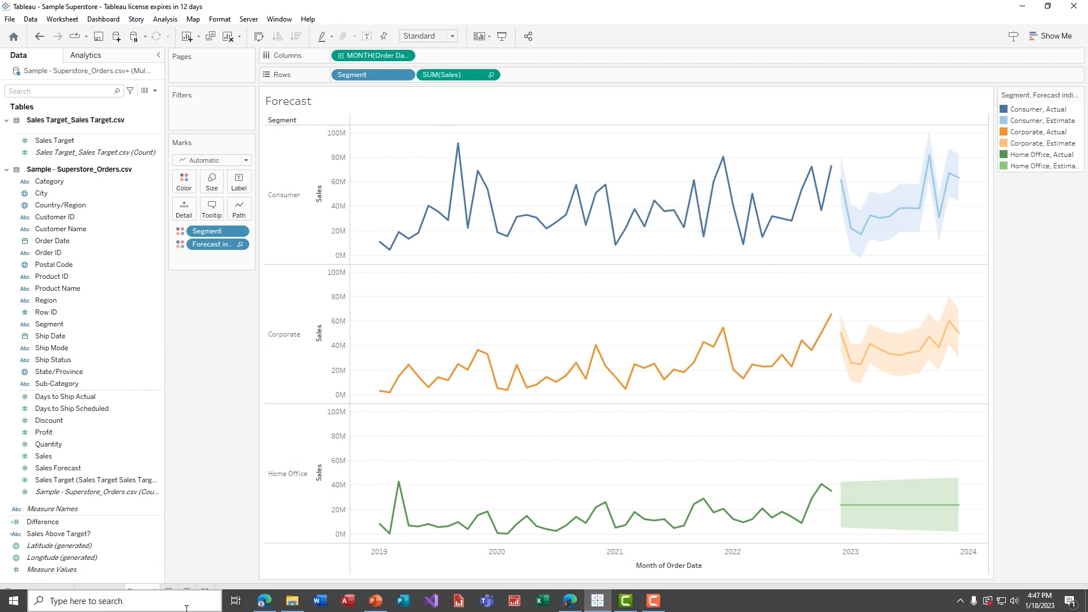
left_click(168, 596)
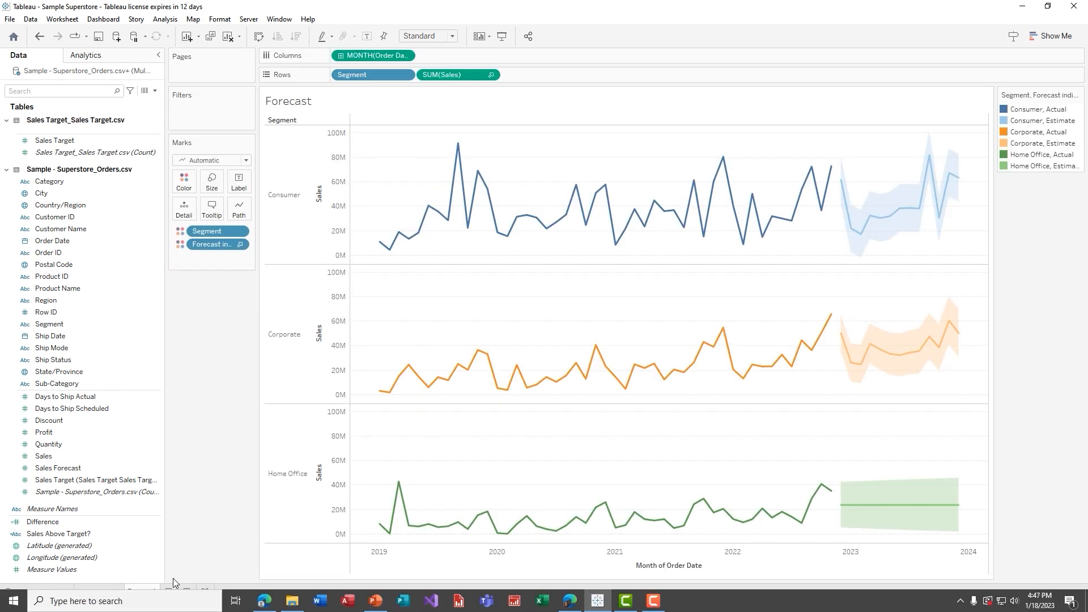
left_click(169, 593)
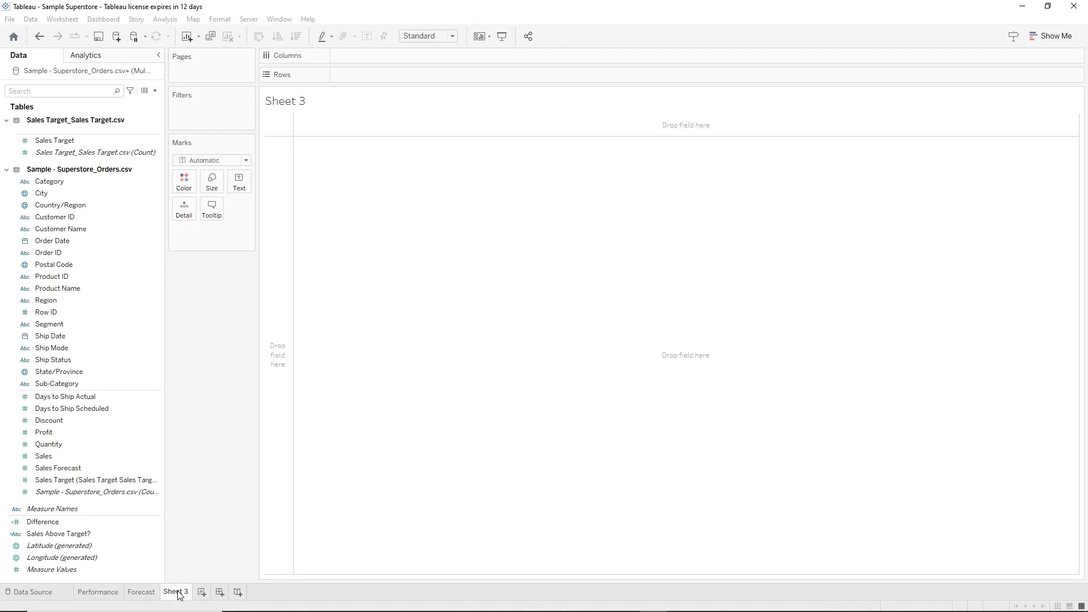
double_click(175, 592)
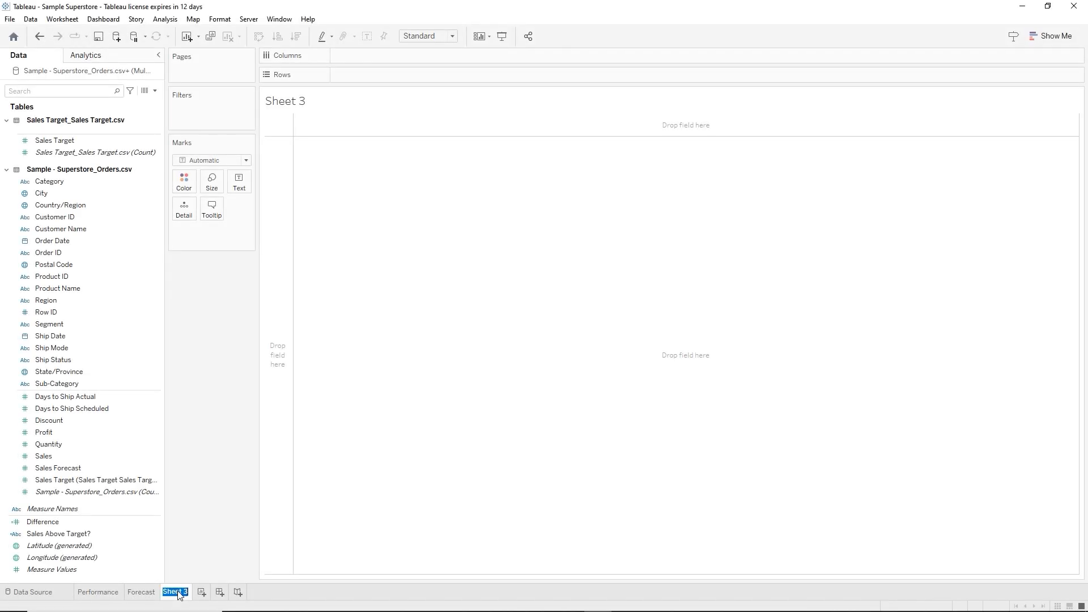
type("What-if Forecast")
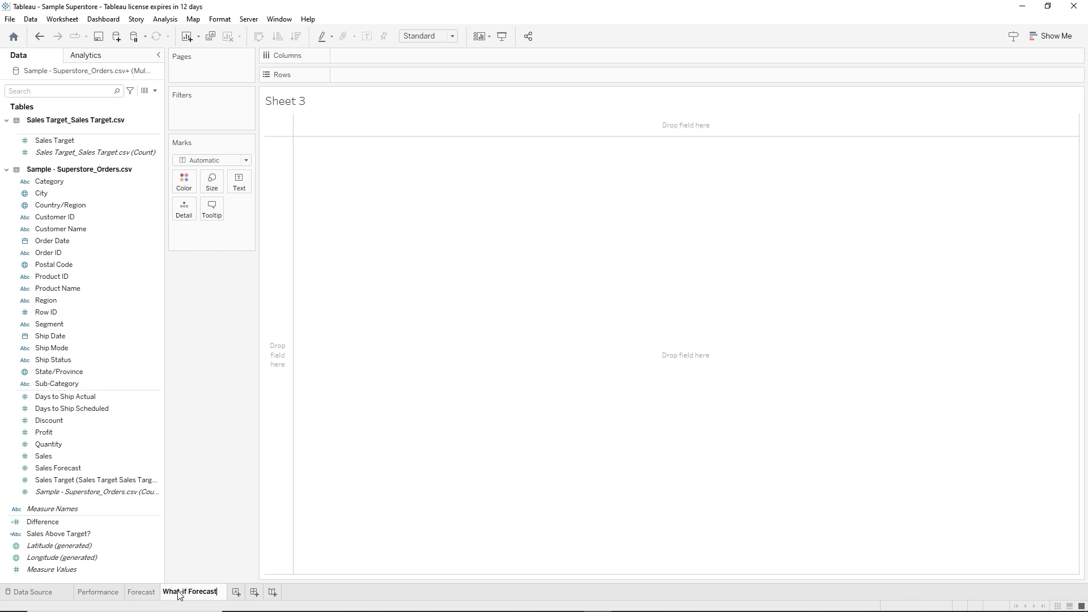
left_click(571, 401)
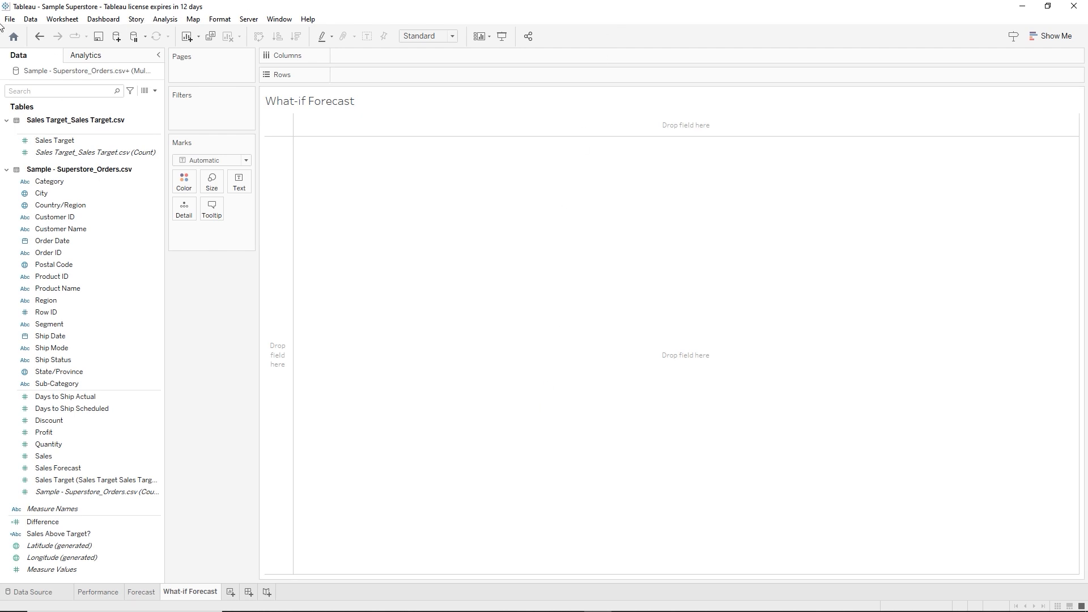
Filter the What-if Forecast sheet on the years of Order Date, using all values, and show the filter control
left_click(76, 241)
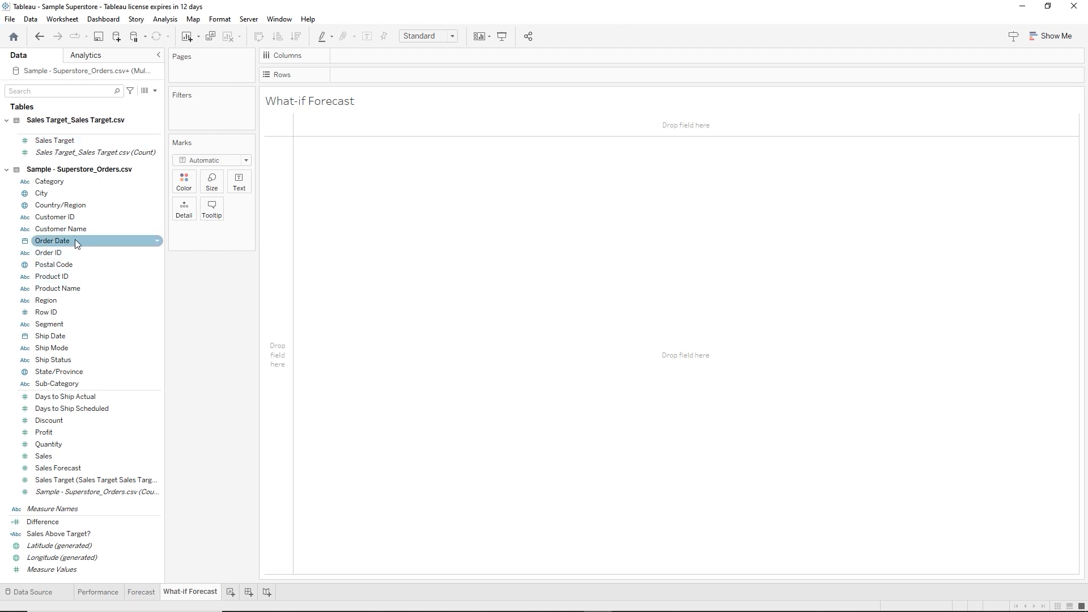
left_click_drag(75, 239, 202, 104)
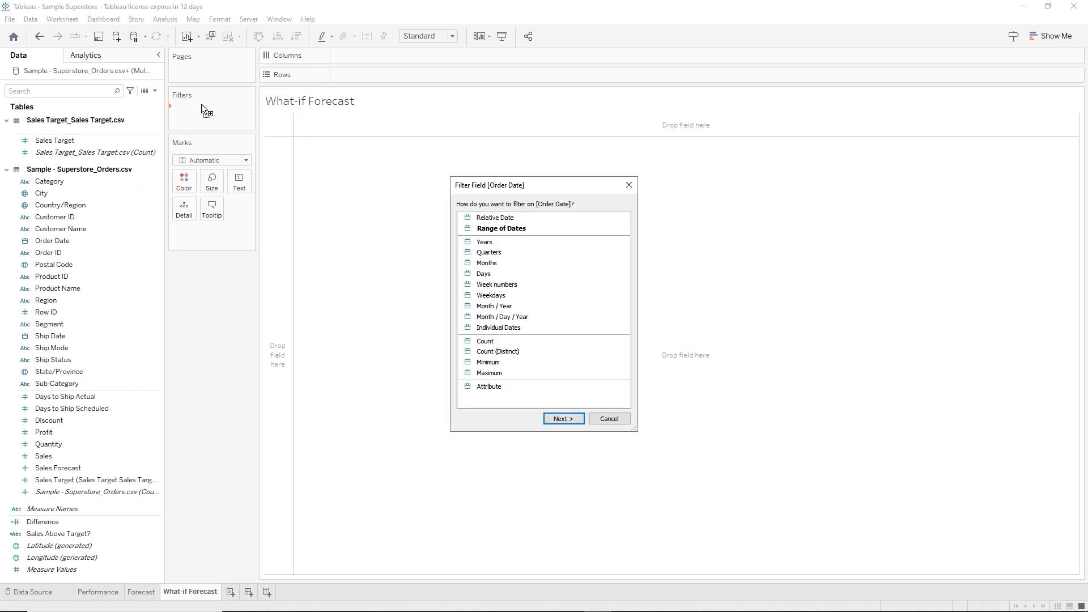
left_click(485, 242)
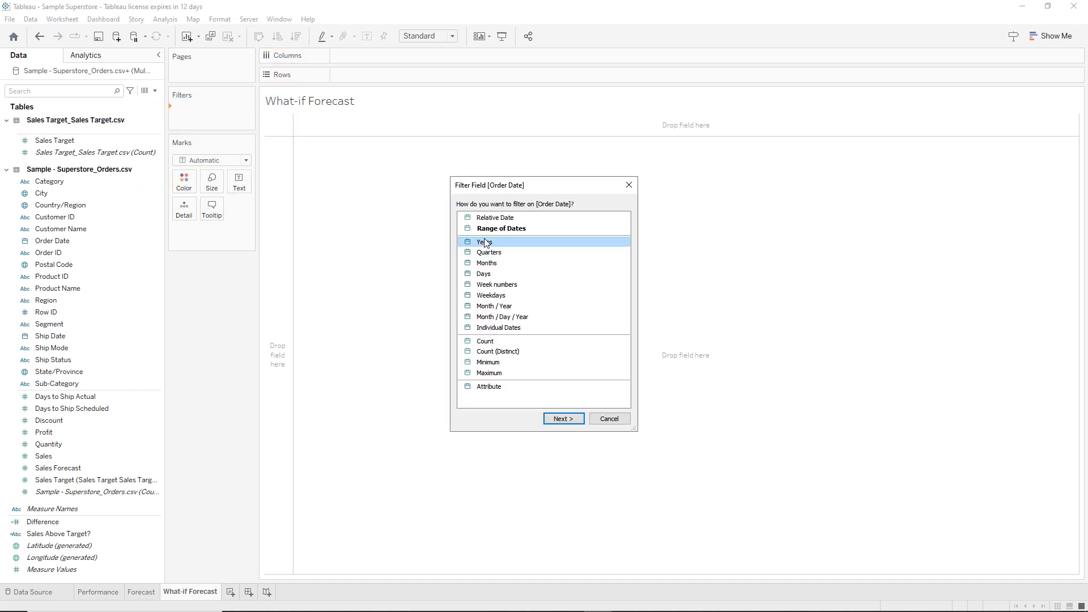
left_click(577, 419)
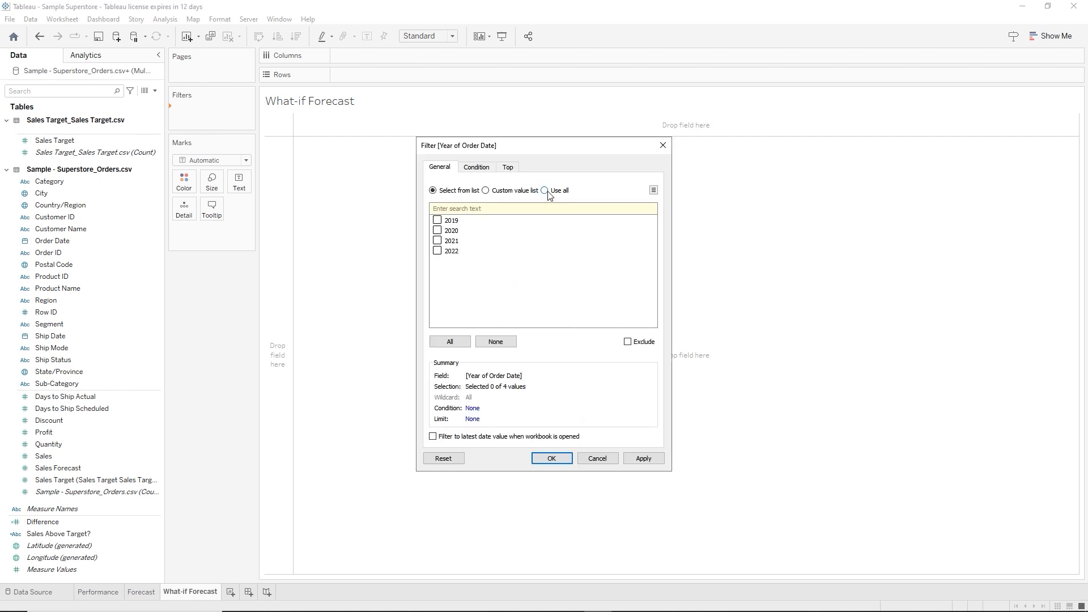
left_click(547, 191)
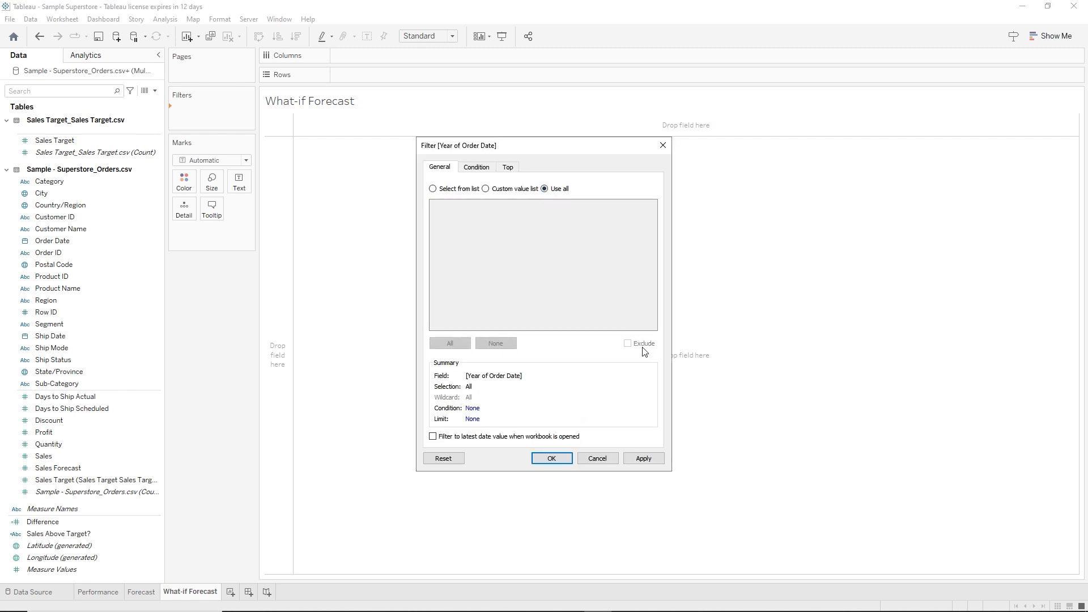
left_click(648, 460)
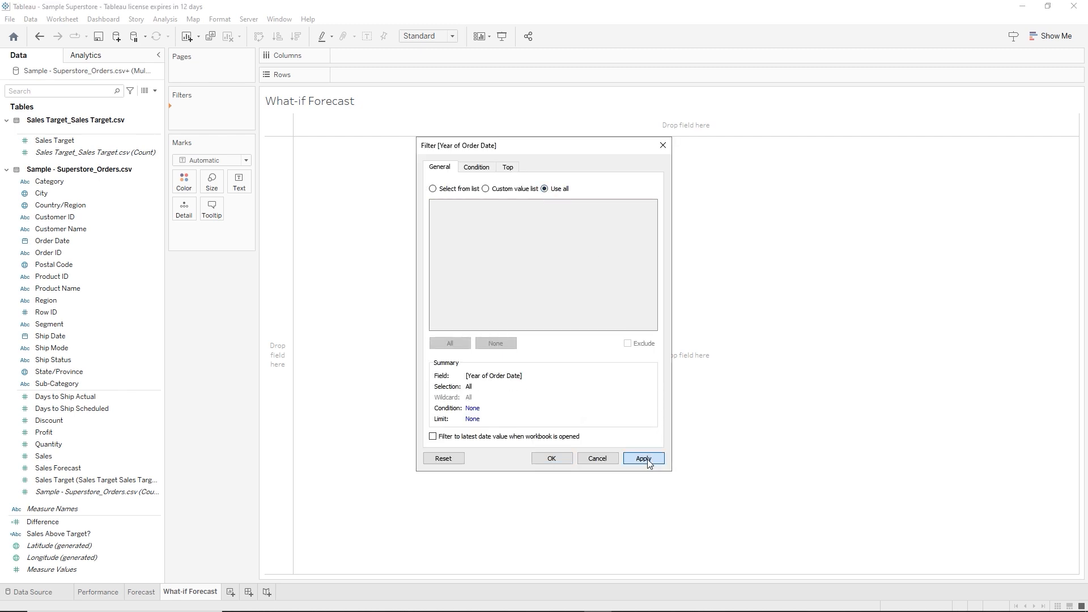
left_click(552, 458)
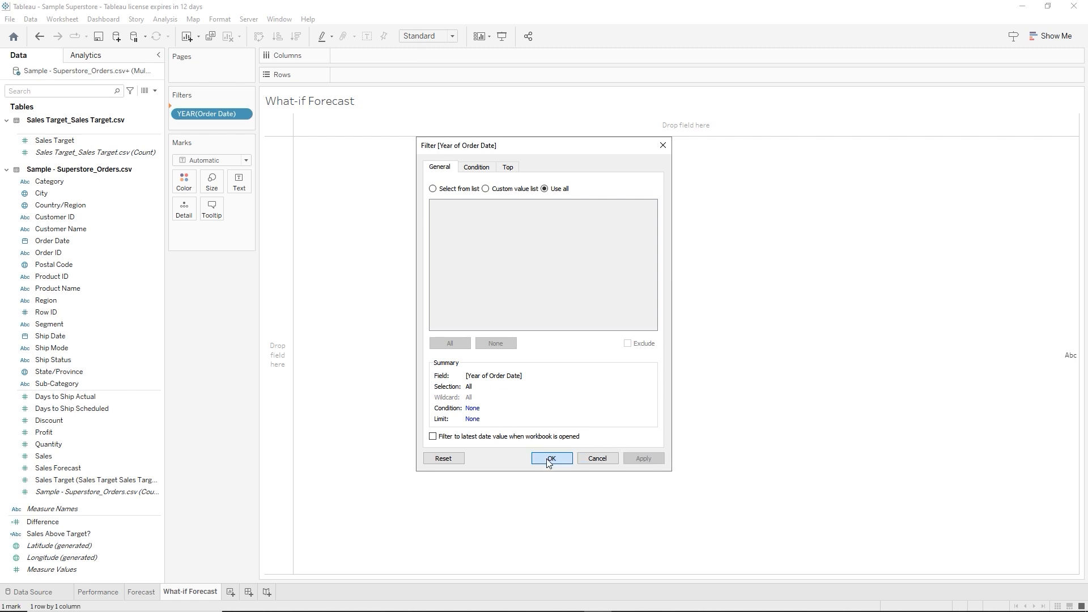
right_click(229, 114)
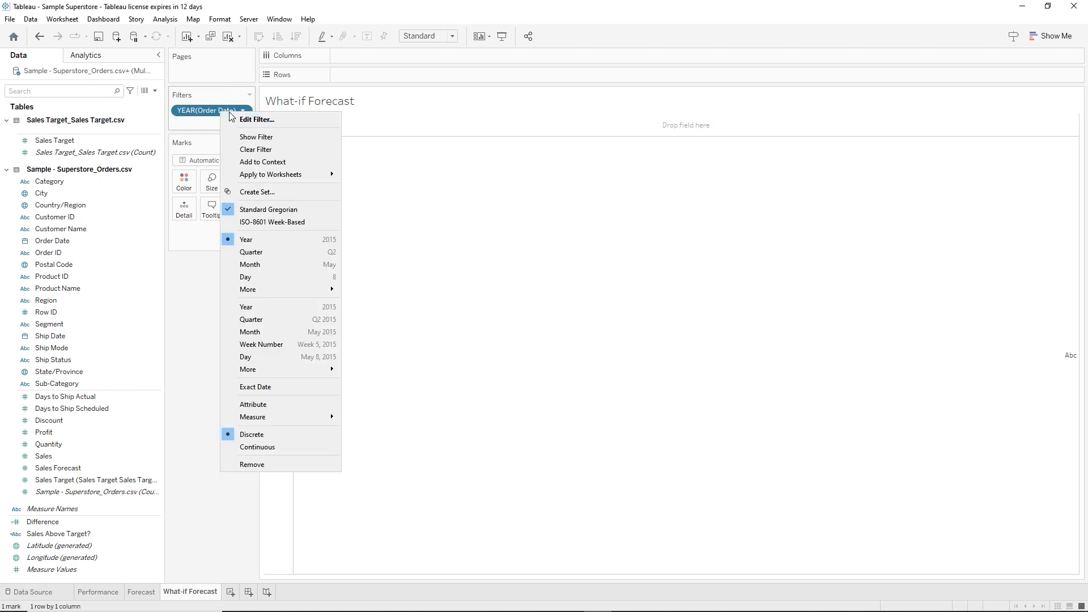
left_click(244, 138)
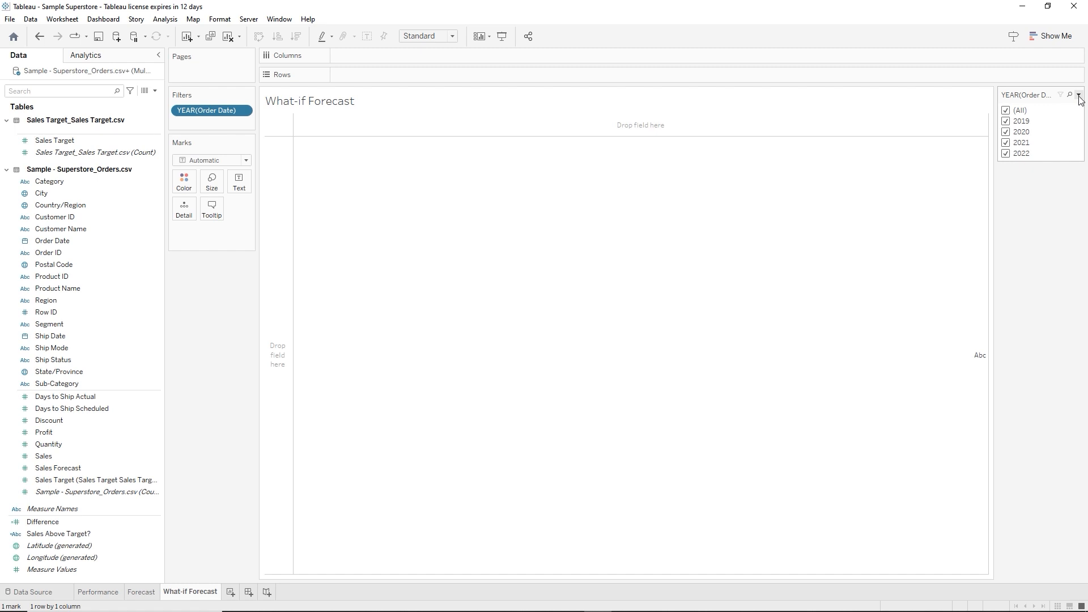
Retitle the year filter control as Order Date and change it to a single-value dropdown
left_click(1079, 96)
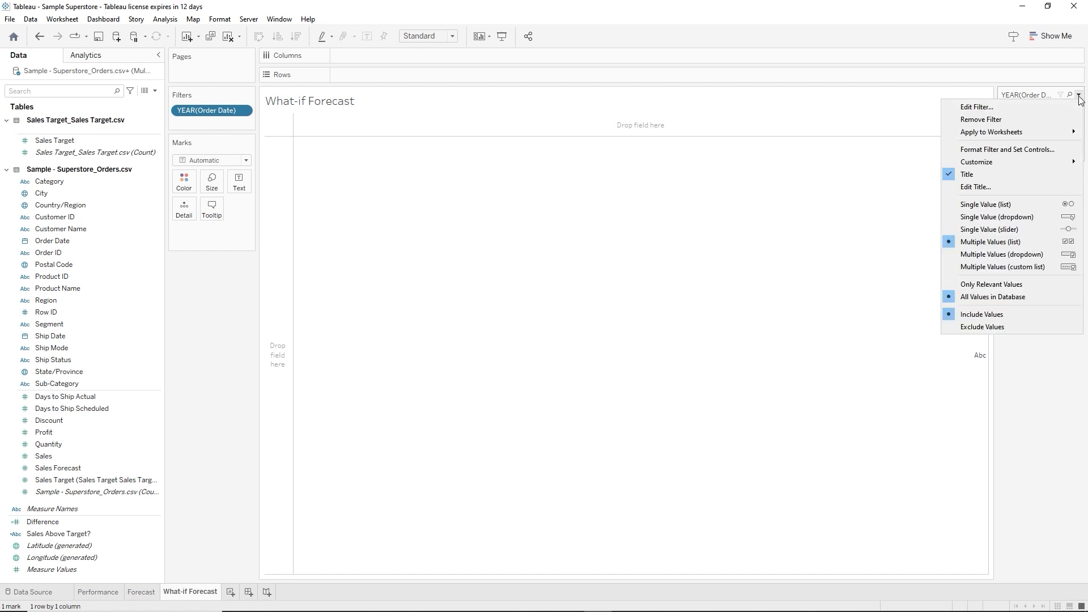
left_click(972, 186)
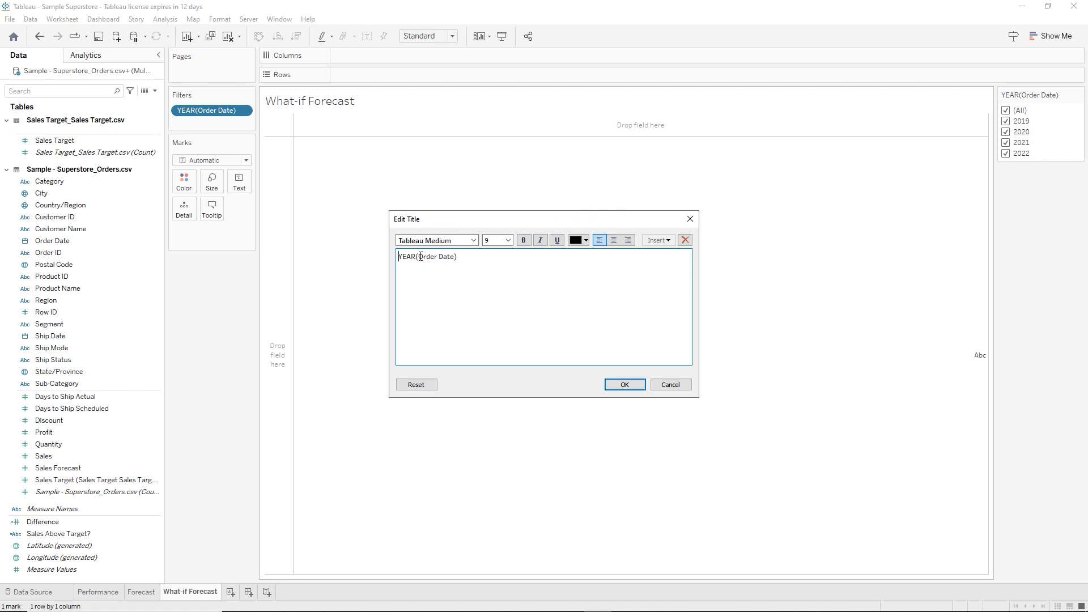
left_click_drag(416, 257, 337, 240)
key("Delete")
key("Delete")
key("Return")
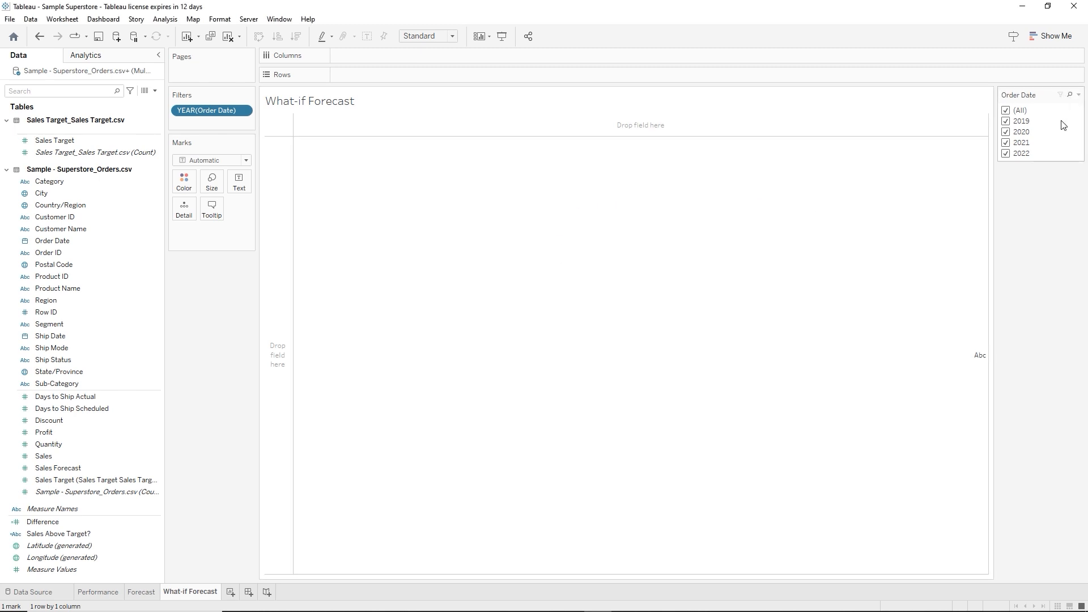
left_click(1079, 94)
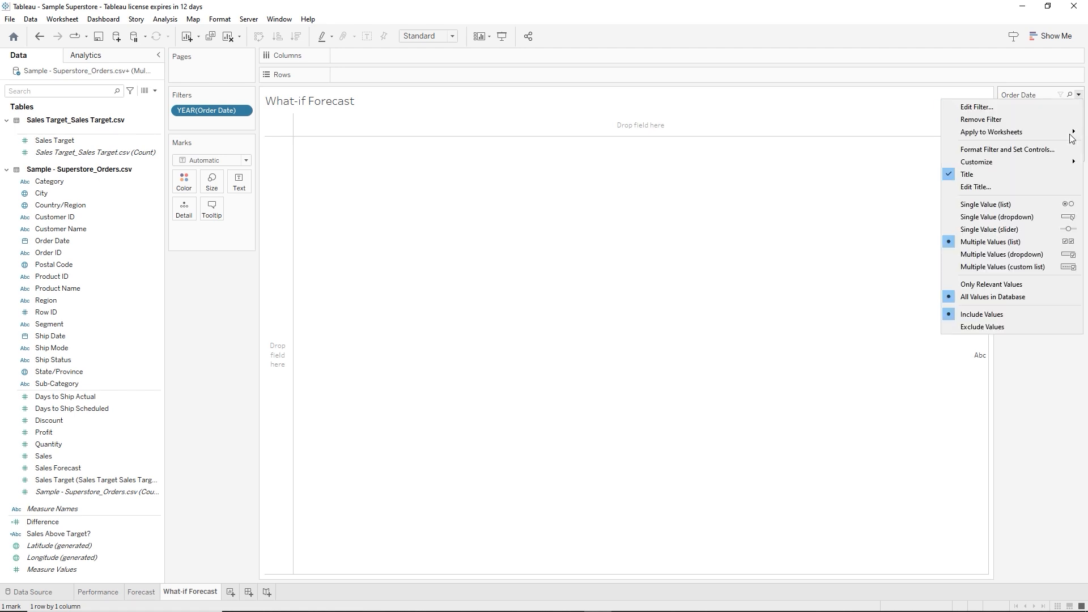
left_click(1027, 217)
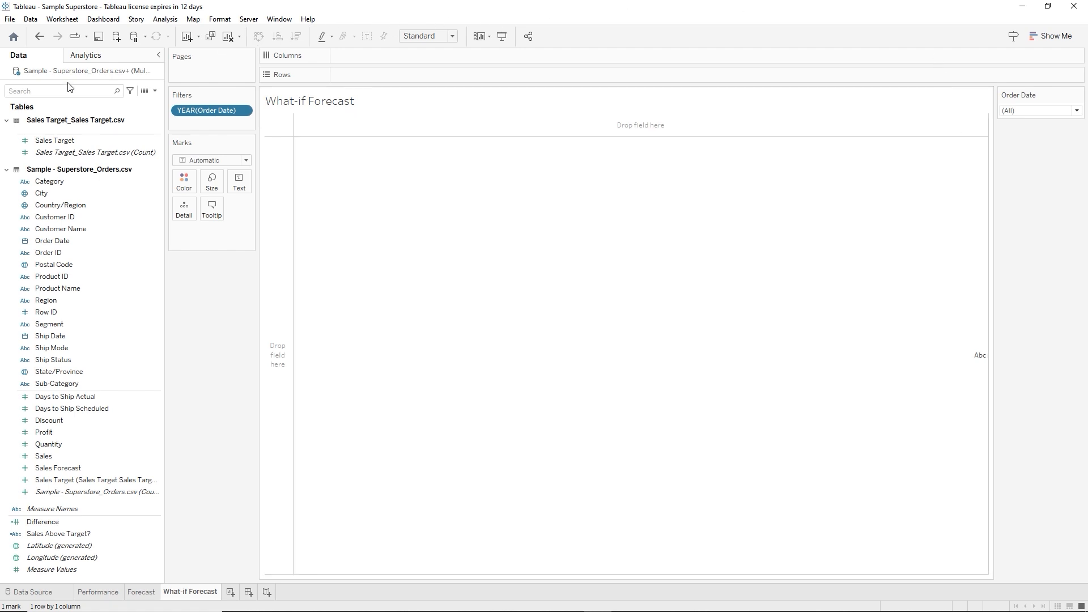
Add a Region filter using all values and show it as a single-value dropdown
left_click_drag(34, 300, 191, 132)
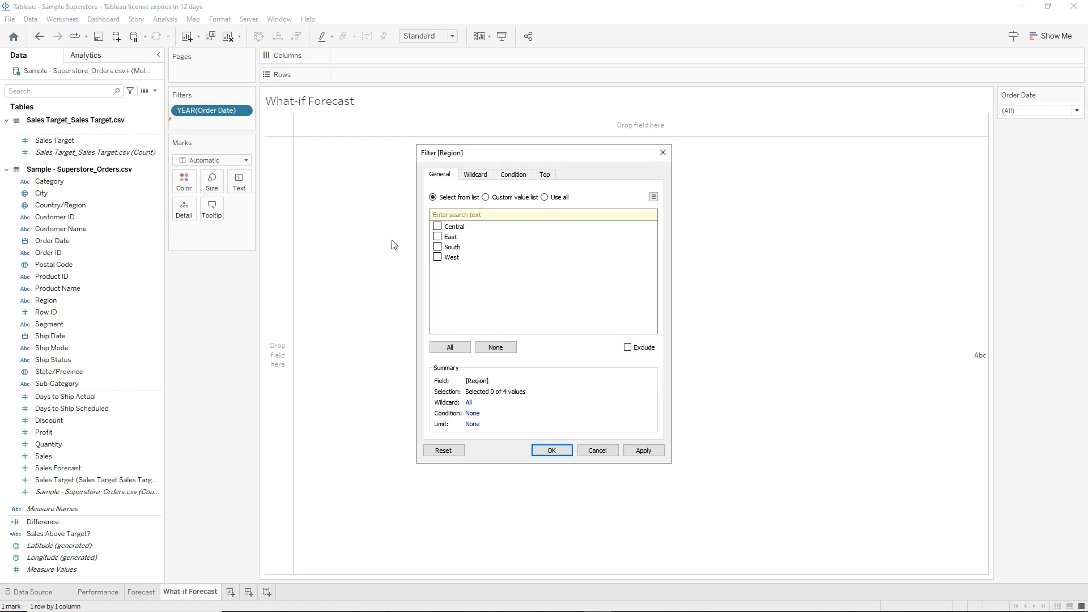
left_click(544, 197)
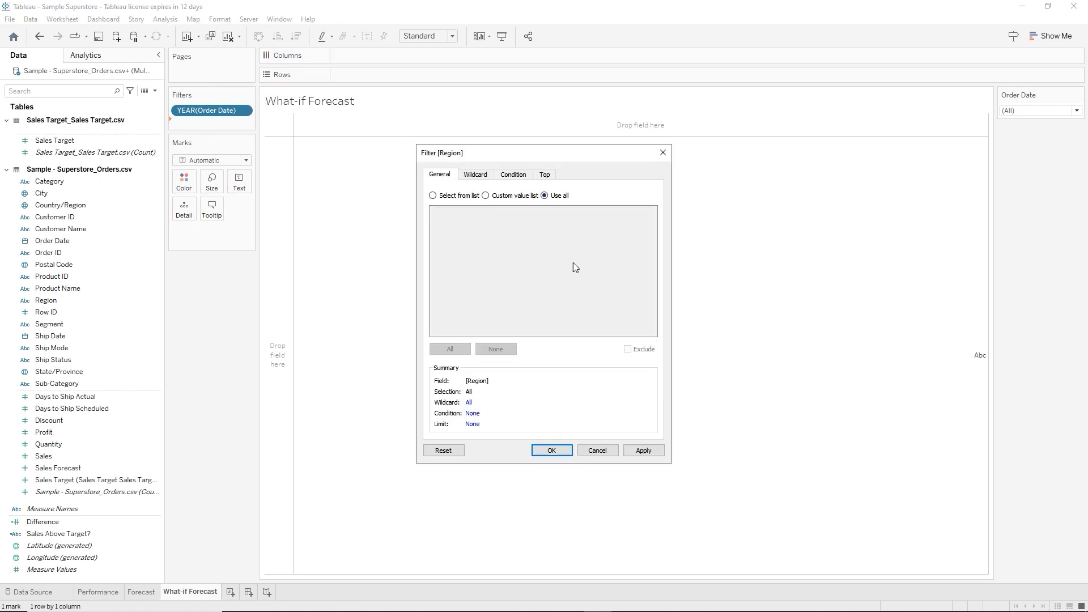
left_click(552, 452)
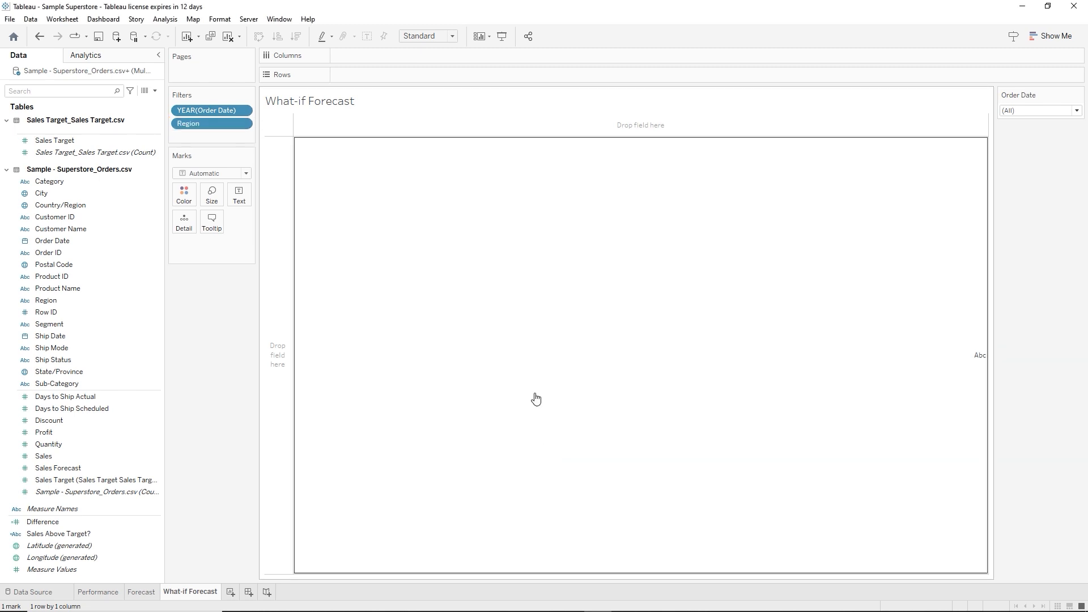
right_click(222, 124)
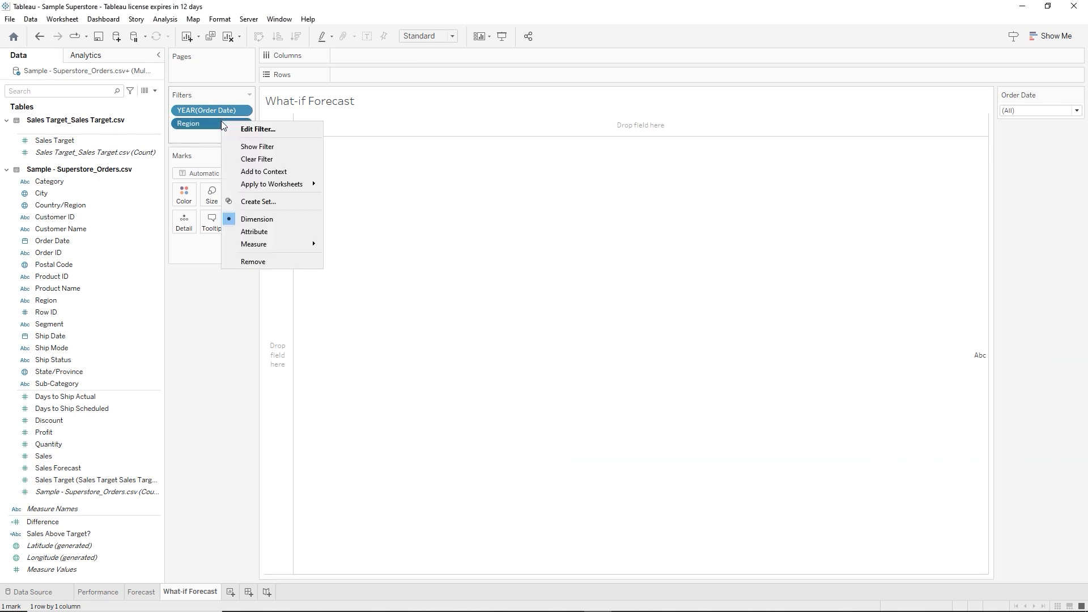
left_click(258, 147)
mouse_move(1066, 114)
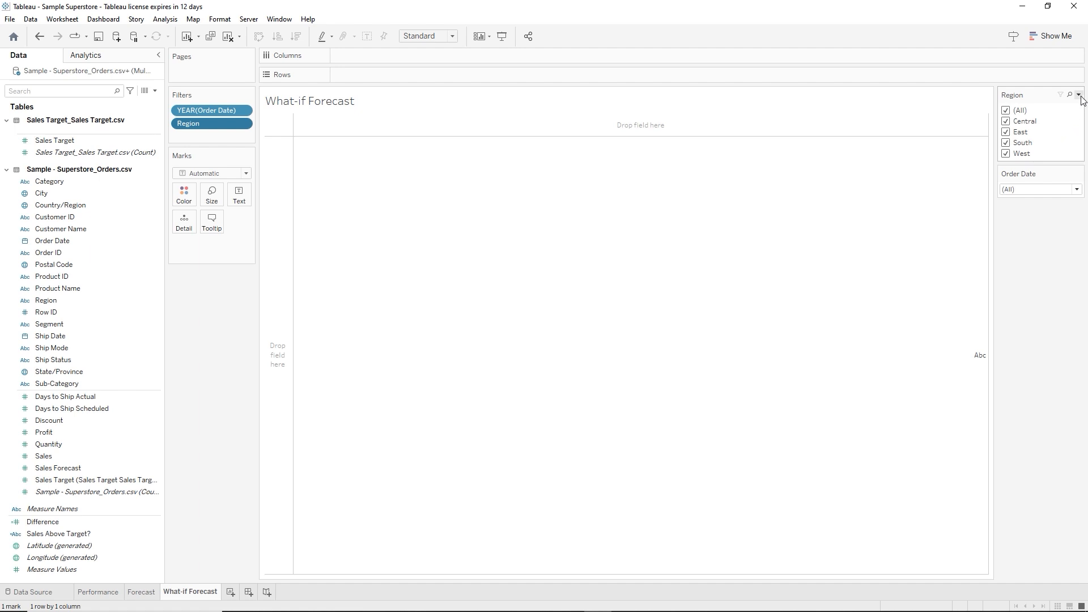
left_click(1080, 96)
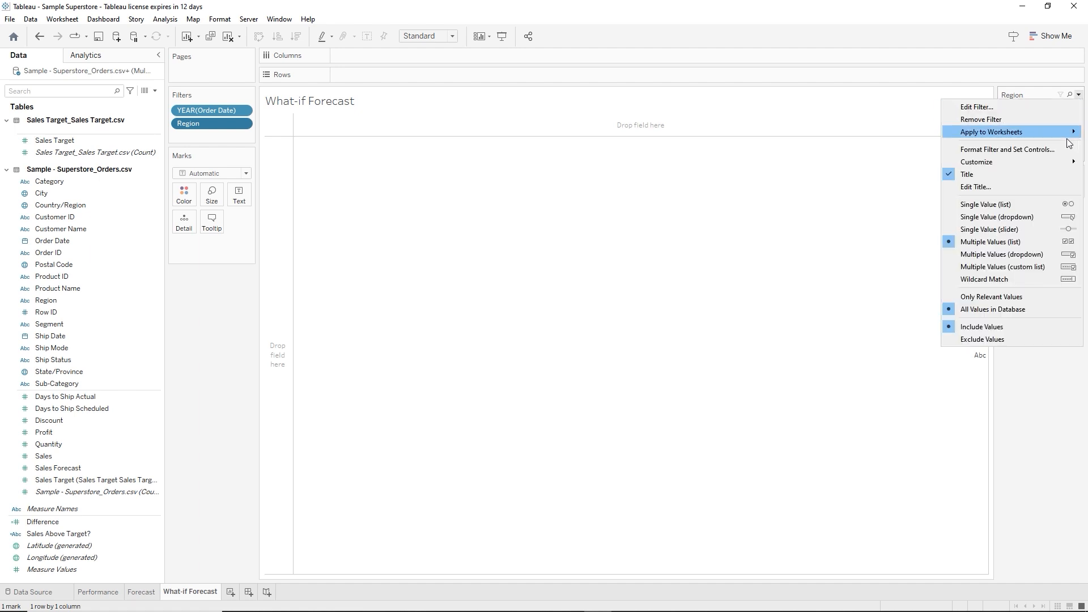
left_click(1027, 217)
Place Order Date on Columns, drilled down to quarter and month, and remove the year level
mouse_move(666, 608)
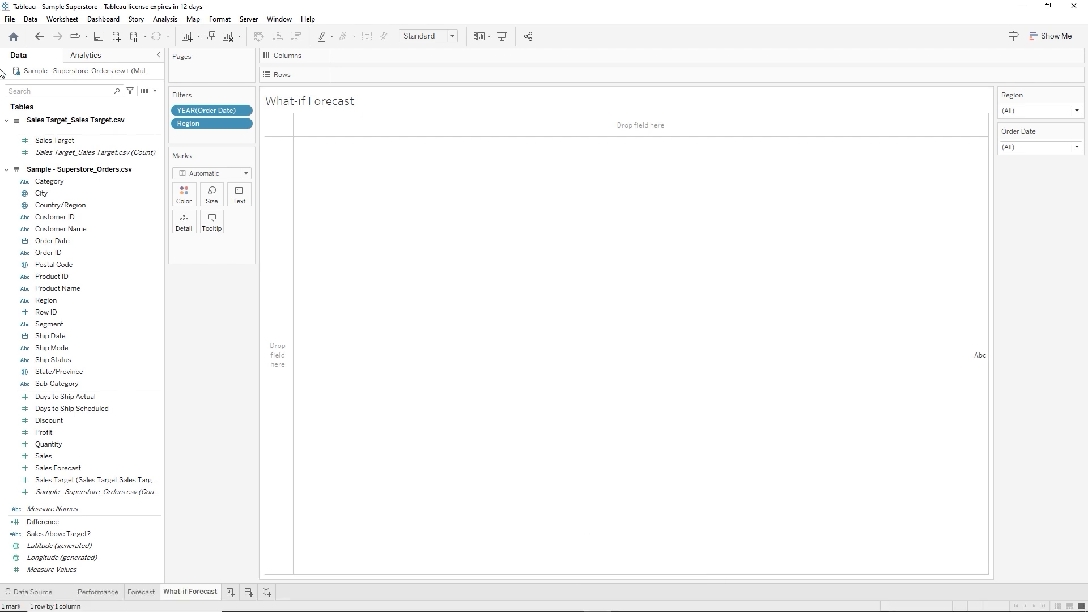
left_click_drag(52, 243, 352, 59)
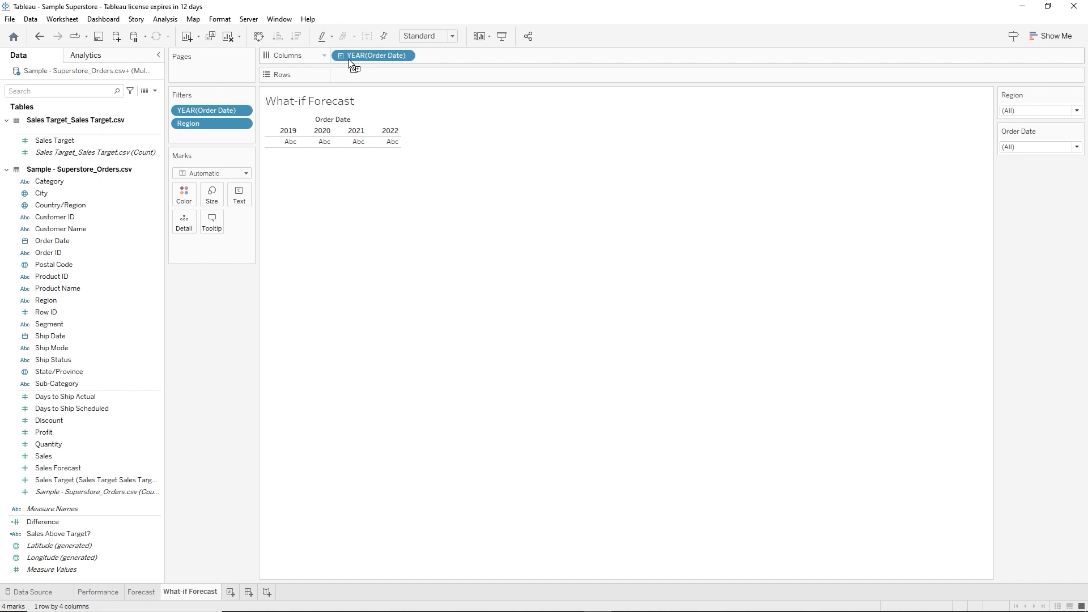
left_click(341, 55)
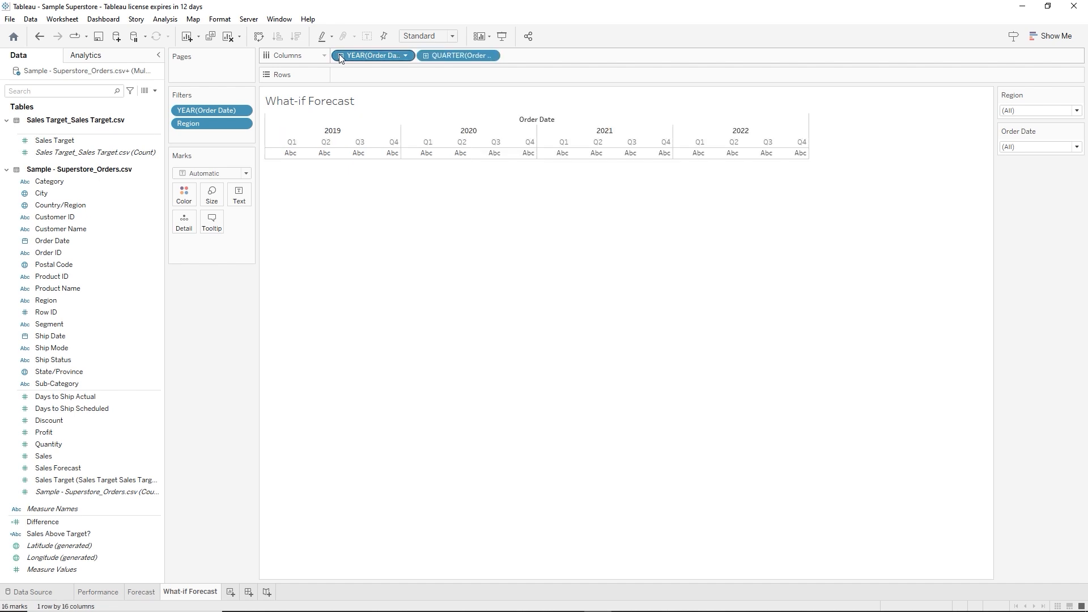
left_click(427, 55)
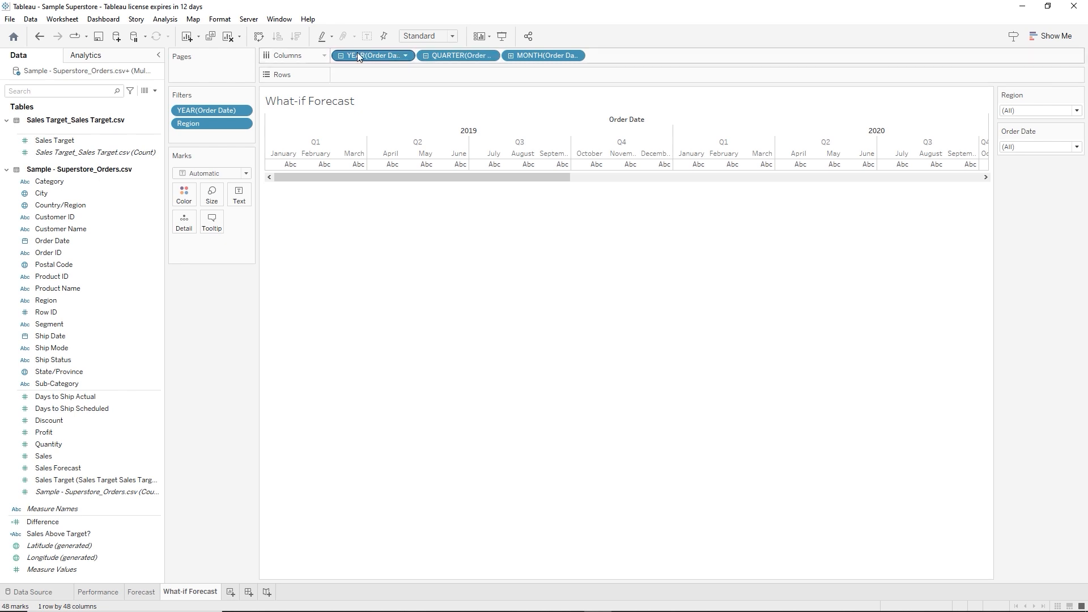
key("Delete")
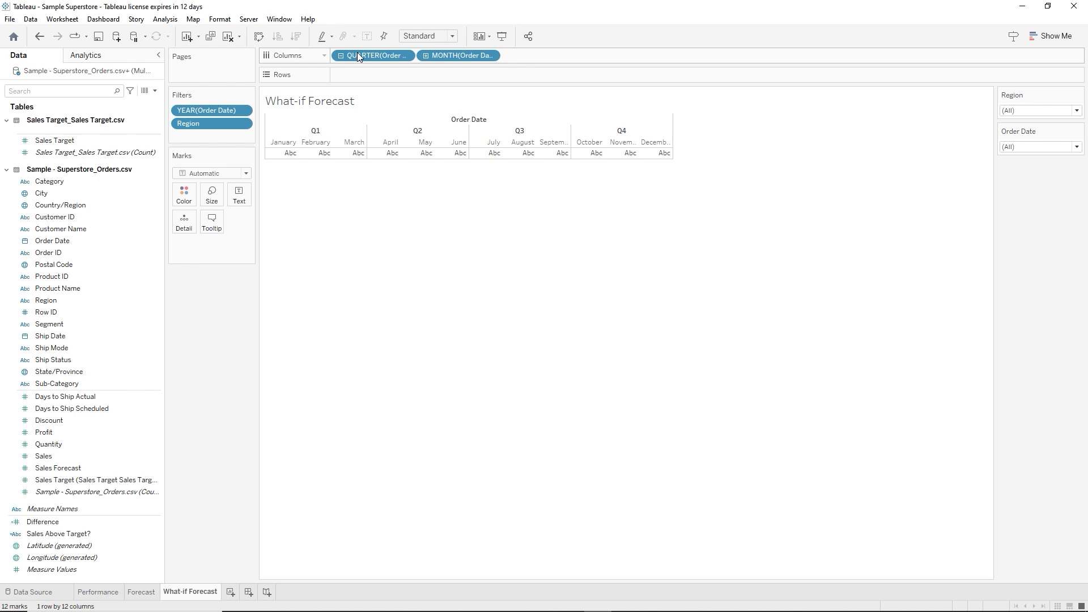
Start a new float parameter named Churn Rate with a percentage display format of 2 decimal places
left_click(155, 91)
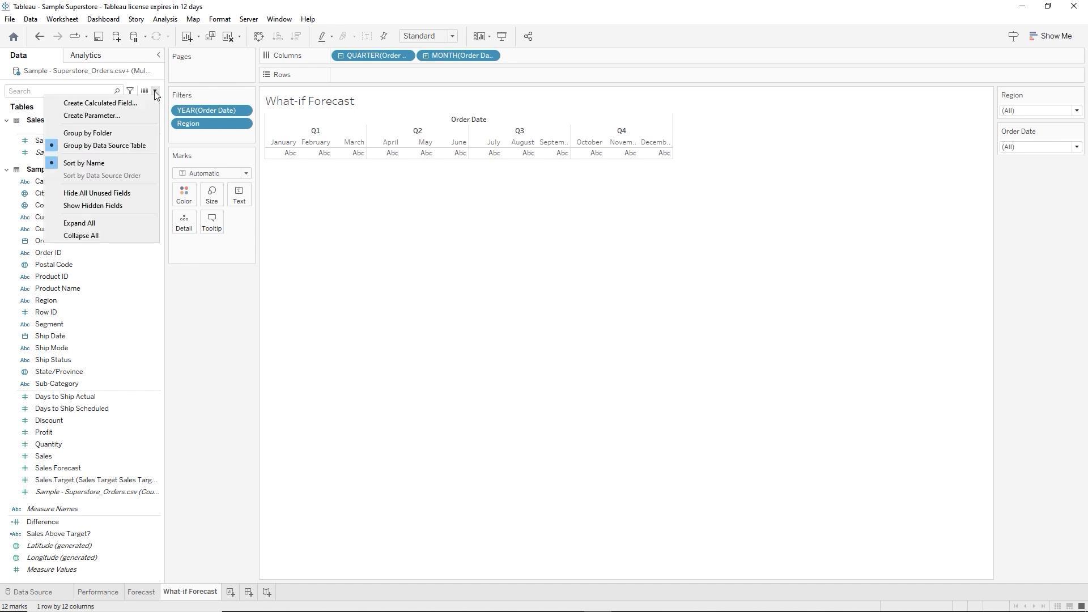
left_click(94, 117)
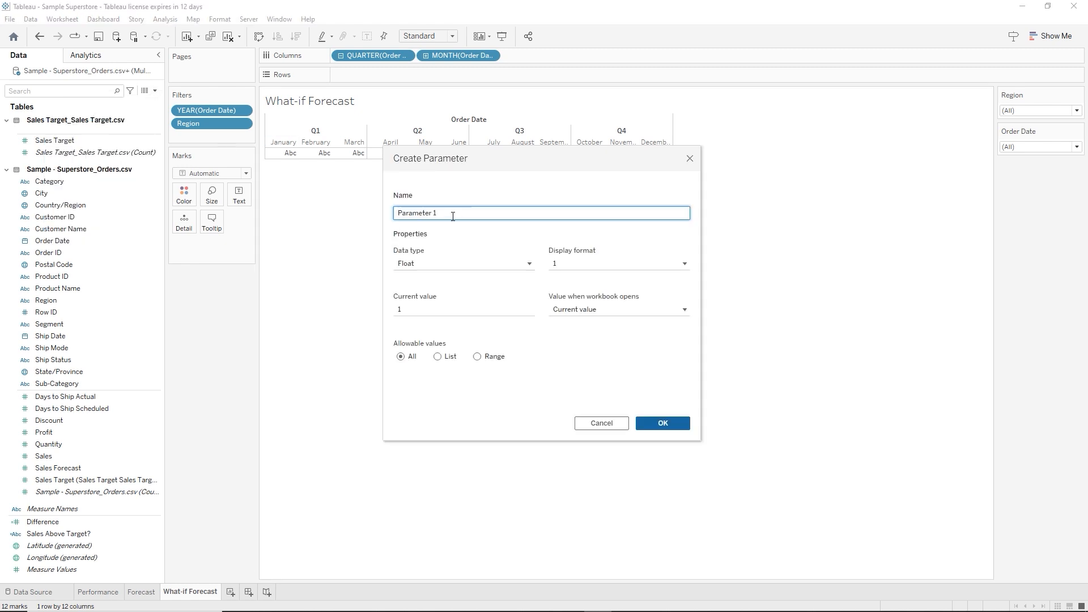
left_click_drag(453, 217, 372, 216)
type("Churn Rate")
left_click(685, 265)
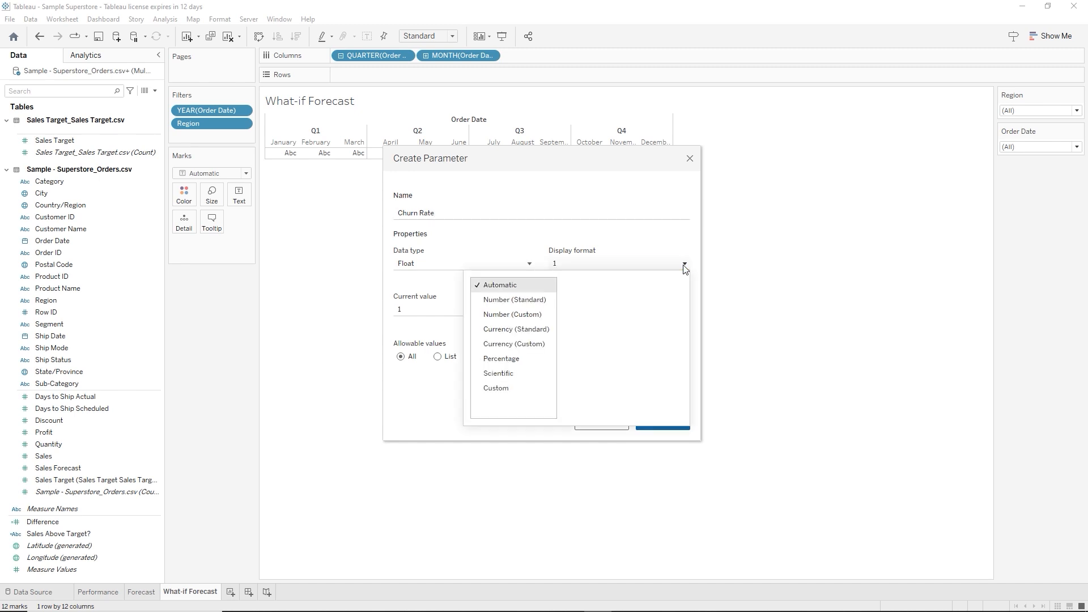
left_click(527, 359)
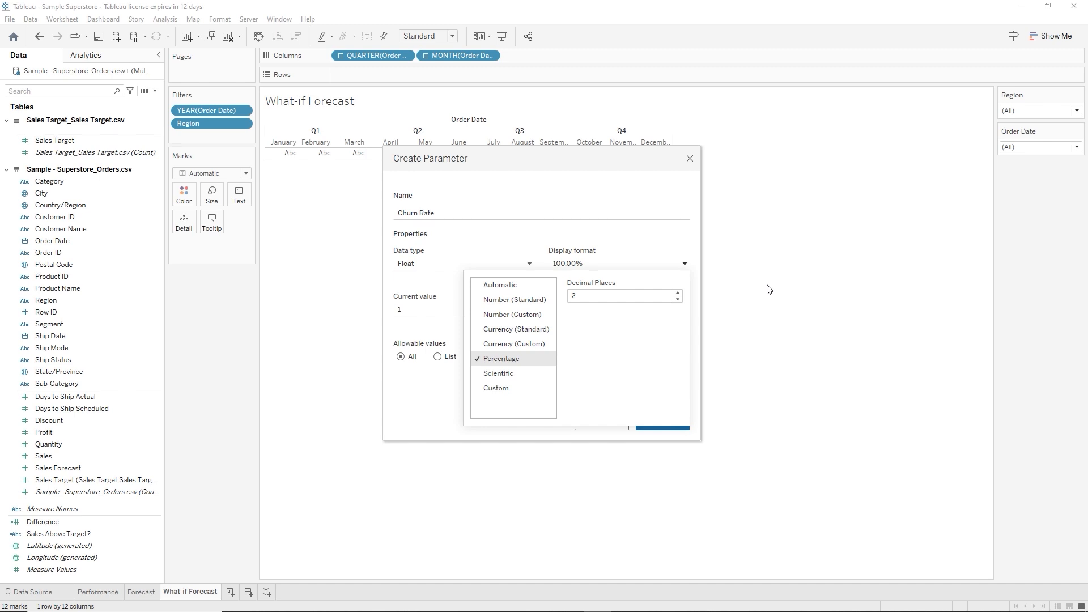
left_click(651, 240)
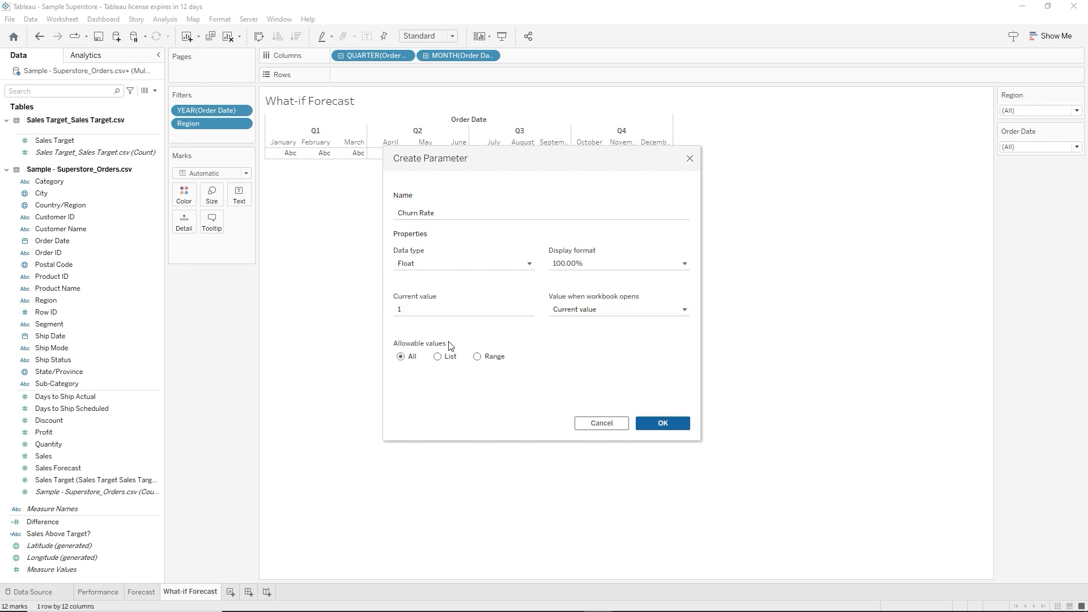
Limit the Churn Rate parameter to a range from 0 to 0.25 with step size 0.001, and create it
left_click(477, 357)
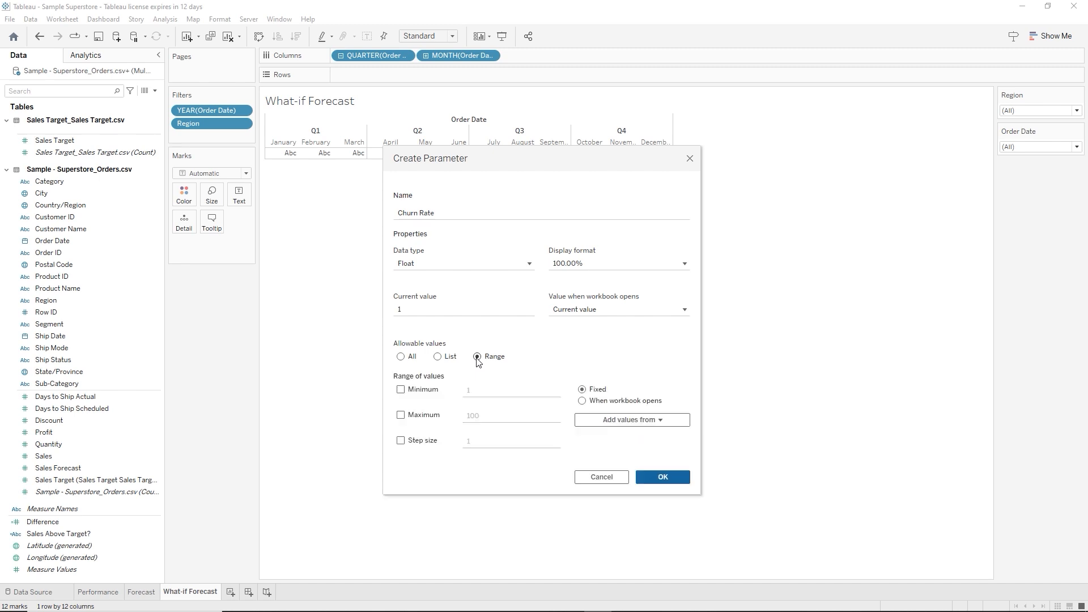
left_click(401, 390)
double_click(490, 388)
type("0")
left_click(402, 418)
left_click(476, 418)
double_click(476, 418)
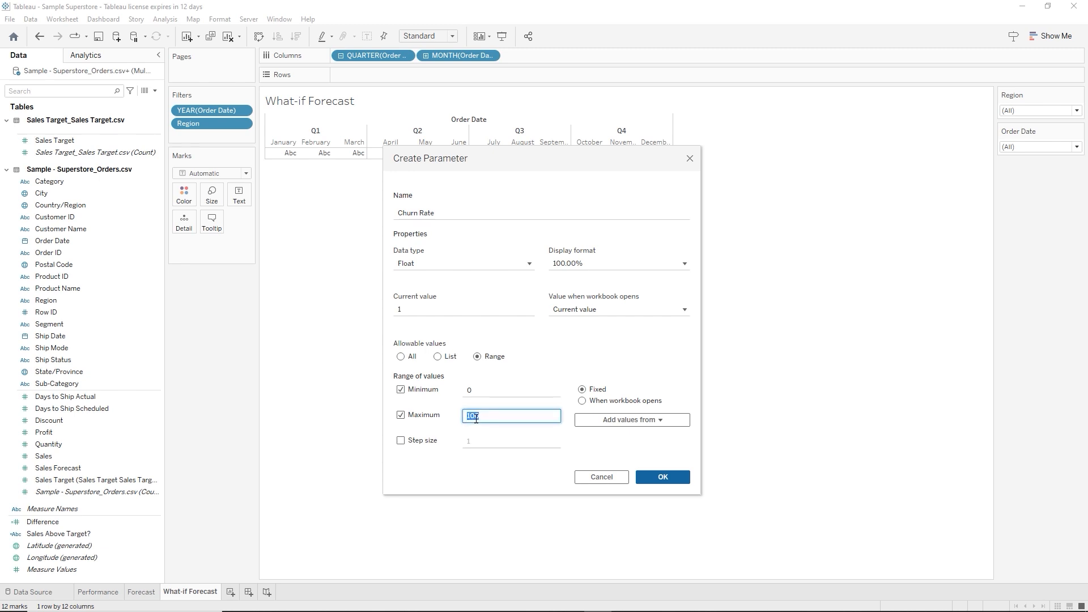
type(".25")
left_click(401, 441)
double_click(476, 443)
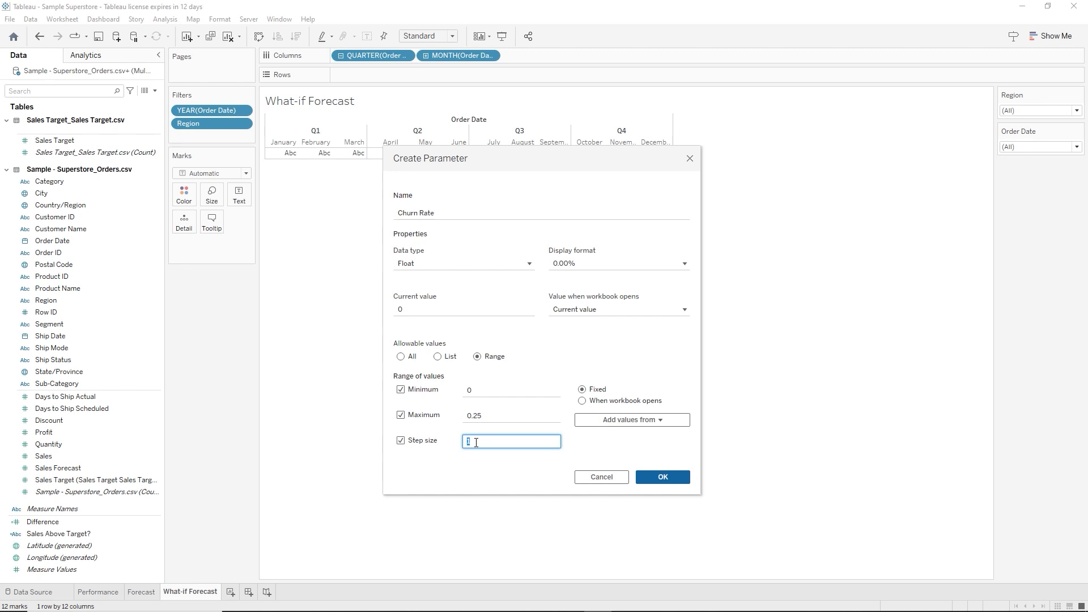
type("0.00")
left_click(645, 384)
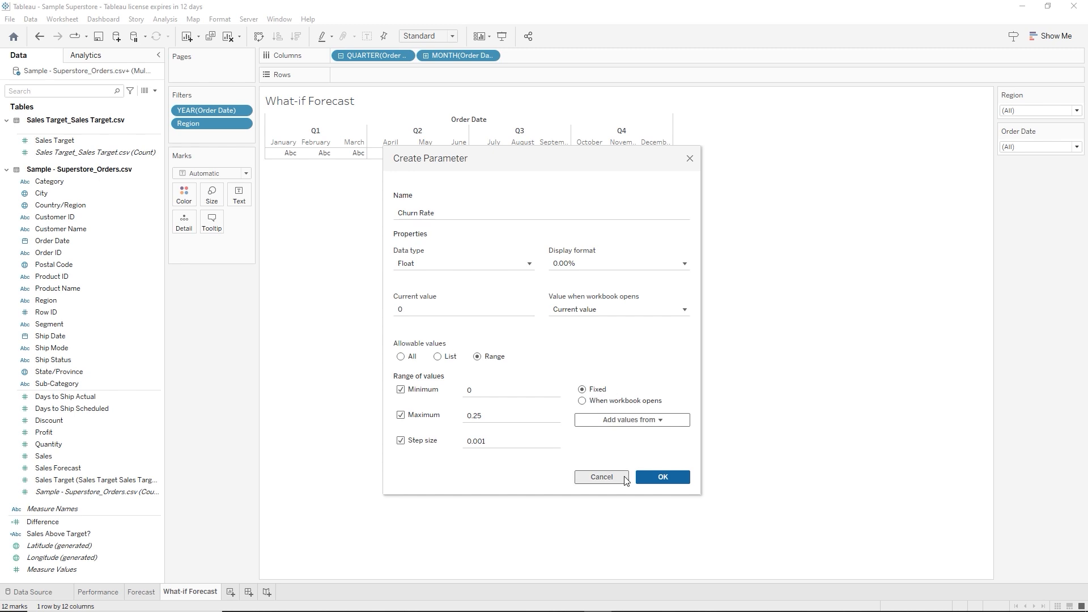
left_click(658, 483)
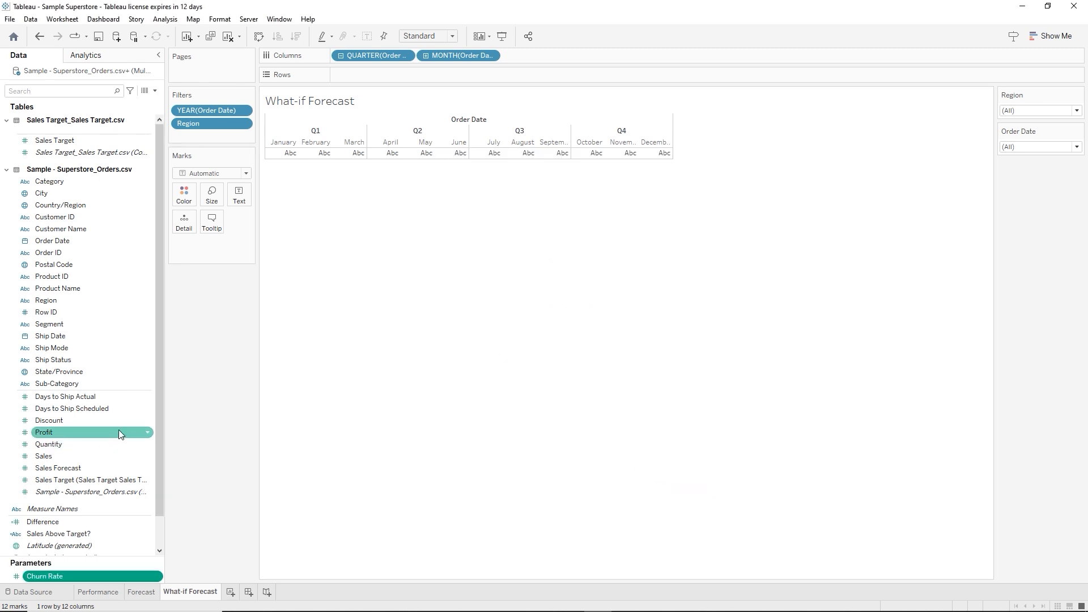
Show the Churn Rate parameter control on the What-if Forecast sheet
scroll(116, 439, "down", 1)
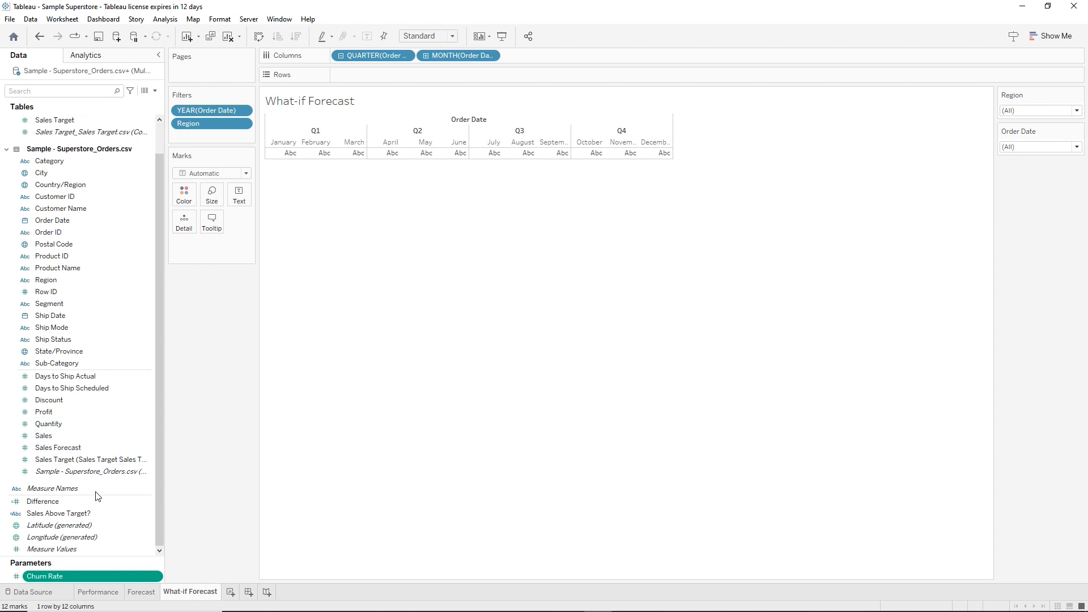
right_click(60, 576)
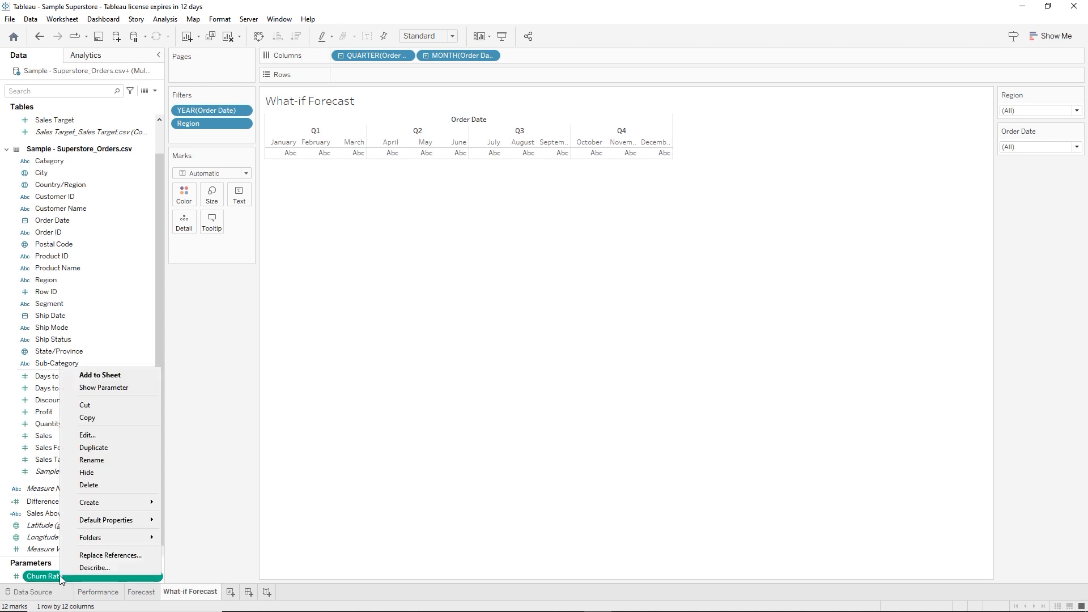
left_click(121, 386)
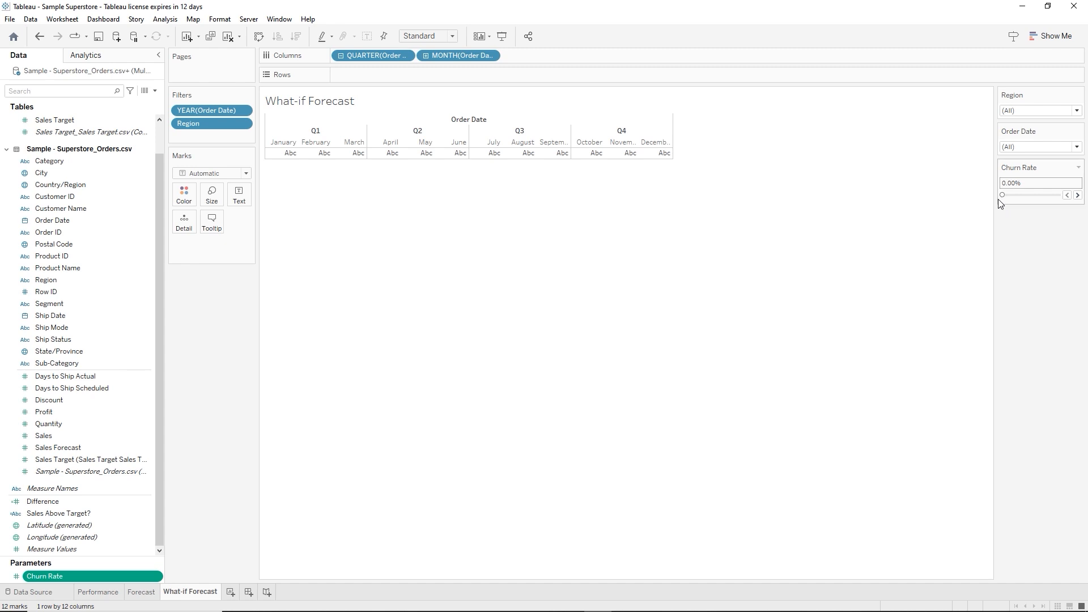
Try the Churn Rate slider up to 25.00% and in single increments, and return it to 0.00%
left_click_drag(1003, 196, 1066, 205)
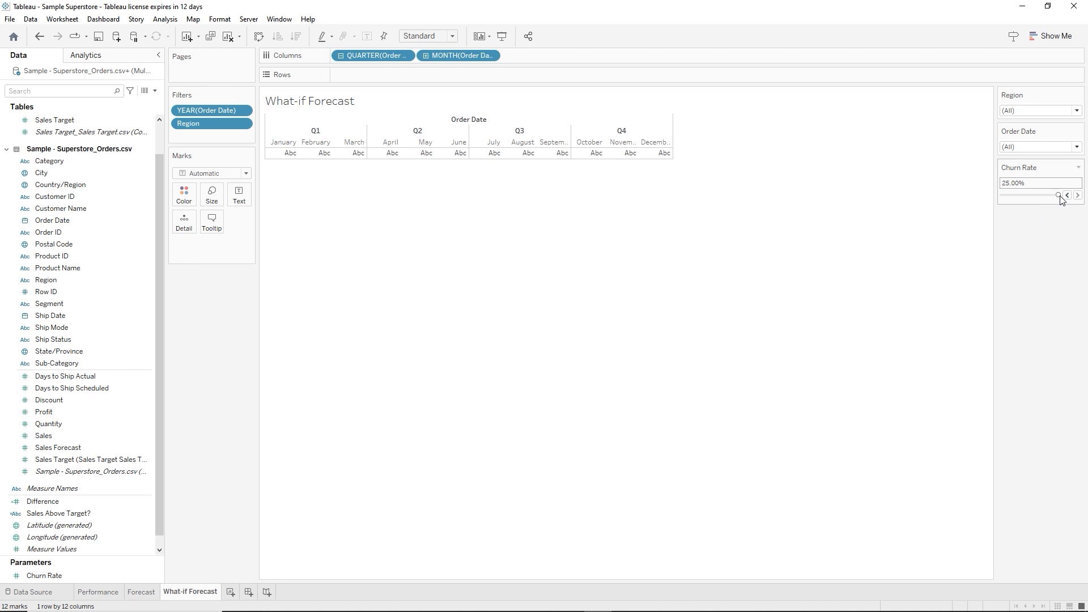
left_click_drag(1059, 195, 1003, 197)
left_click(1078, 195)
left_click(1002, 194)
left_click(1069, 198)
left_click(1068, 196)
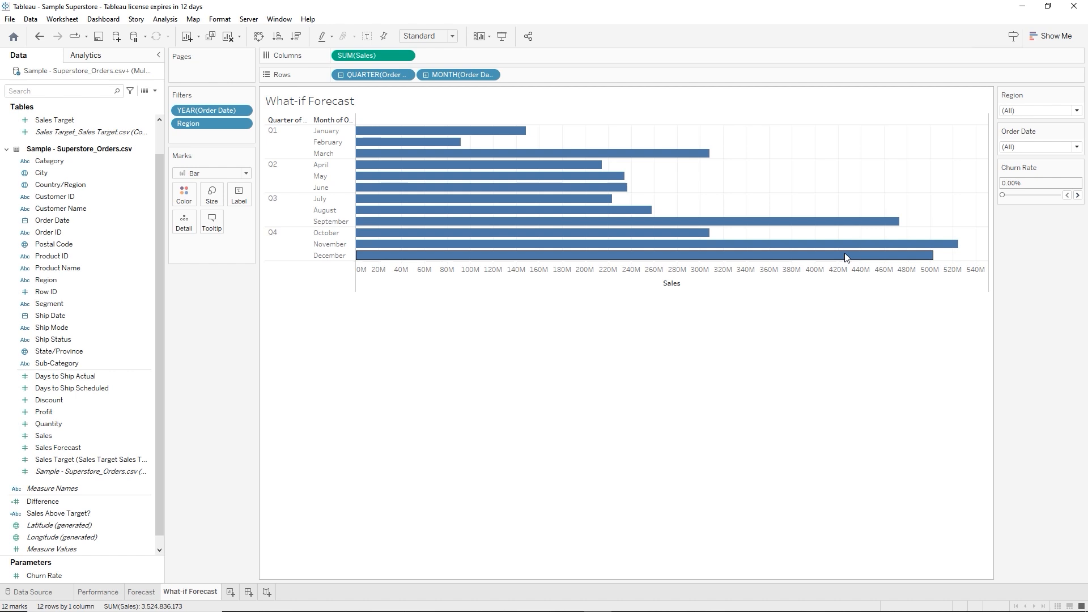
left_click(1054, 36)
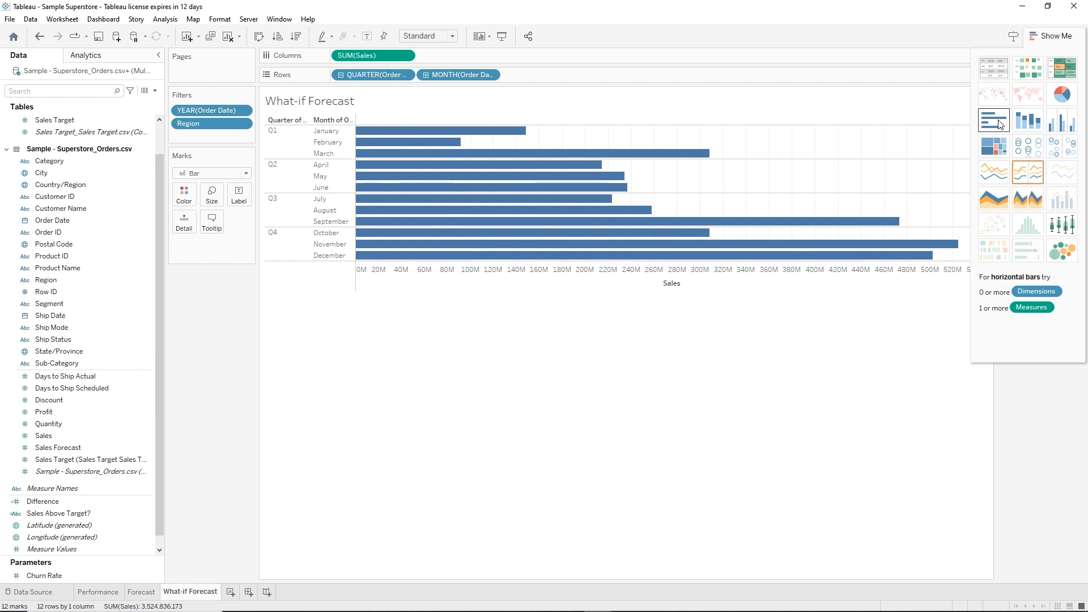
left_click(1052, 37)
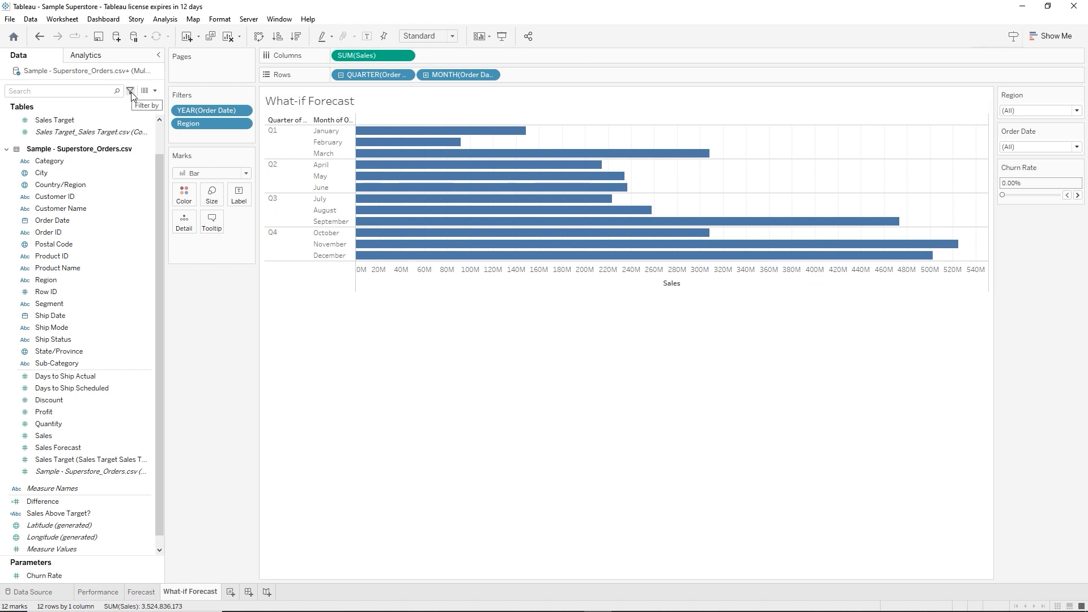
Start a new float parameter named New Business Growth with a percentage display format of 0 decimal places
left_click(153, 93)
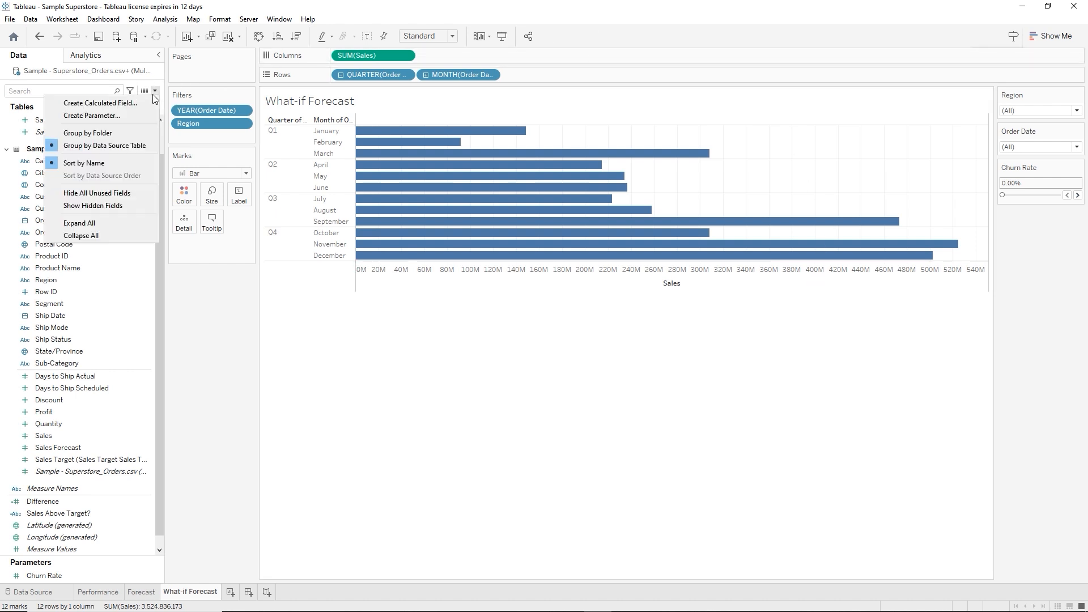
left_click(111, 114)
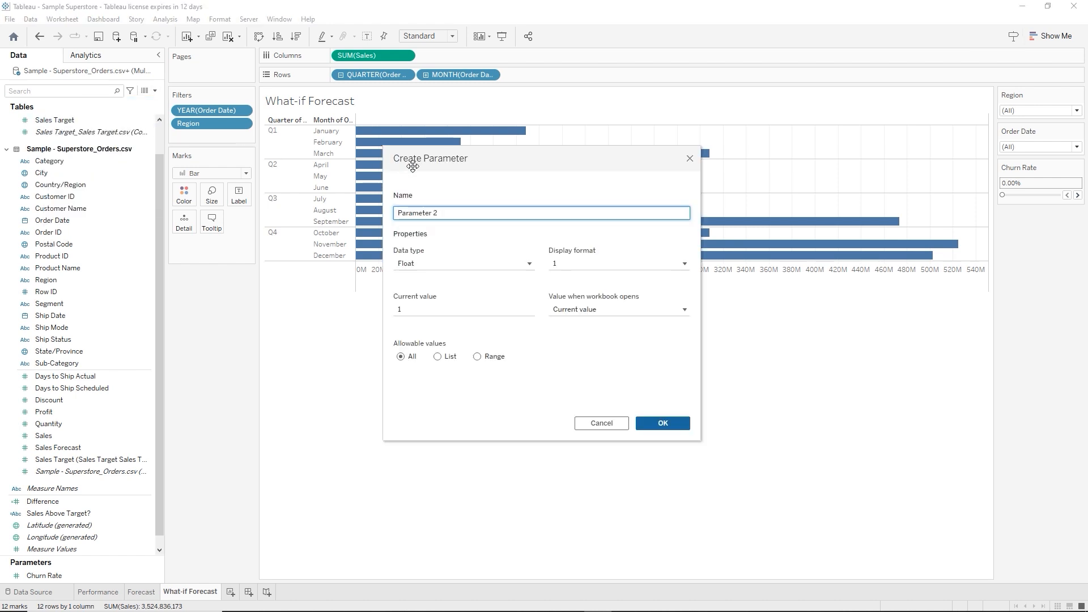
left_click_drag(445, 213, 359, 203)
type("New B bu")
type("usiness Growth")
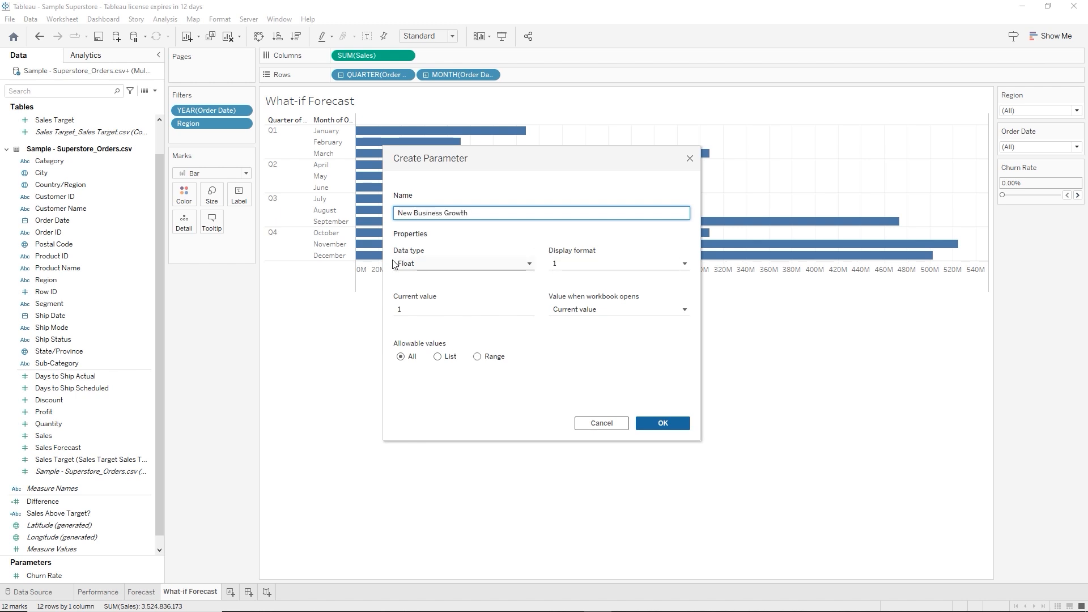
left_click(639, 272)
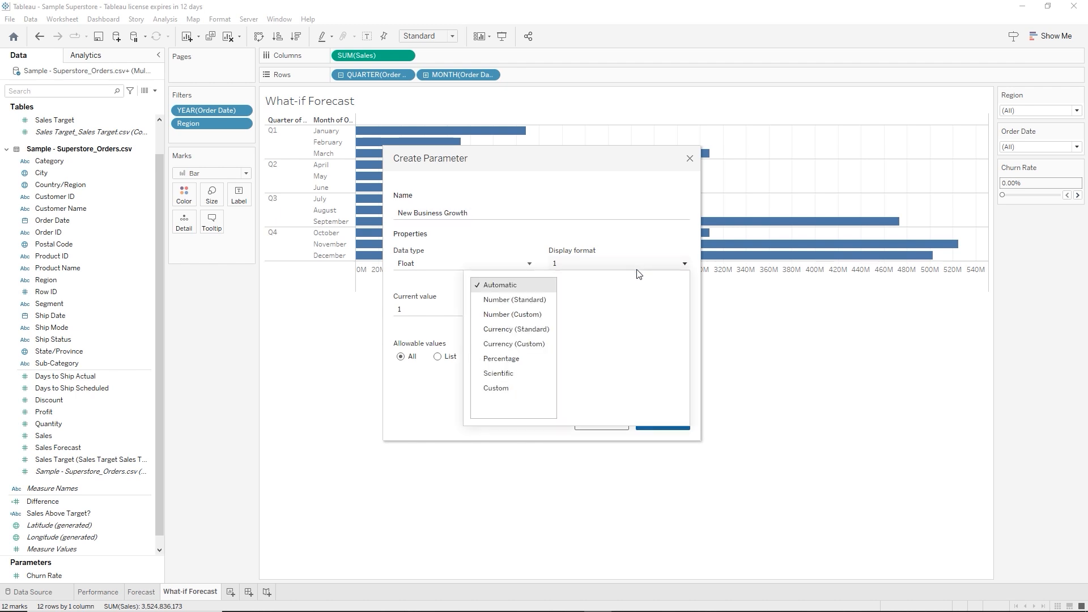
left_click(516, 359)
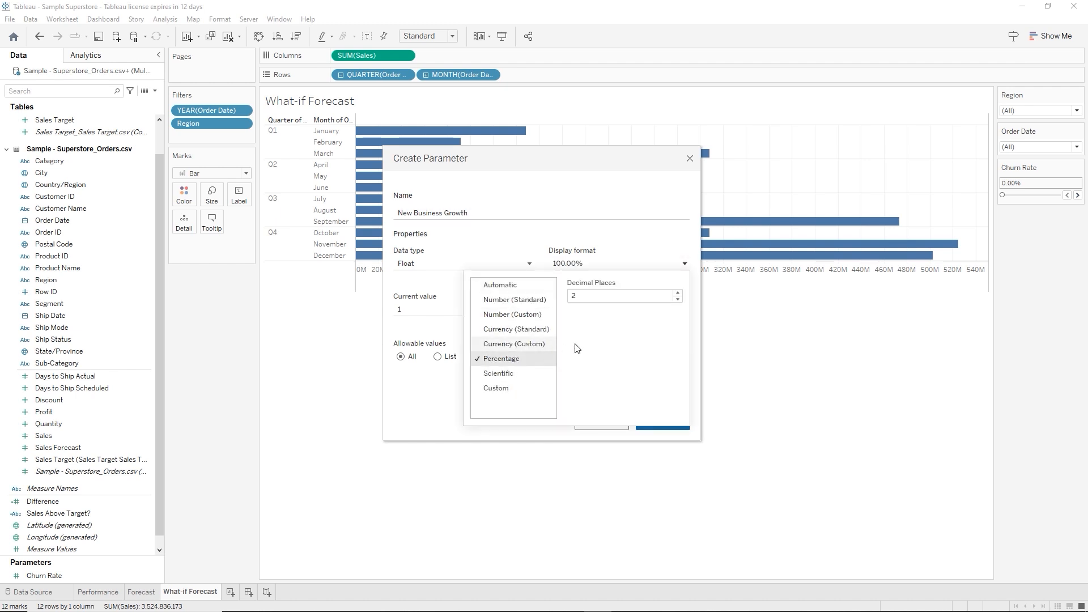
left_click(678, 305)
left_click(679, 305)
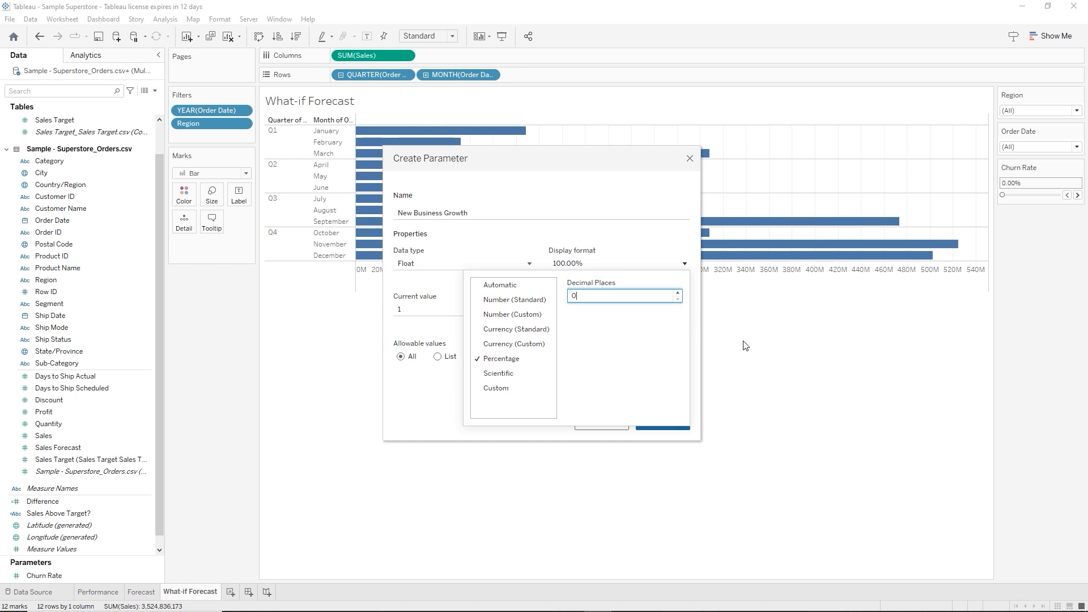
left_click(643, 262)
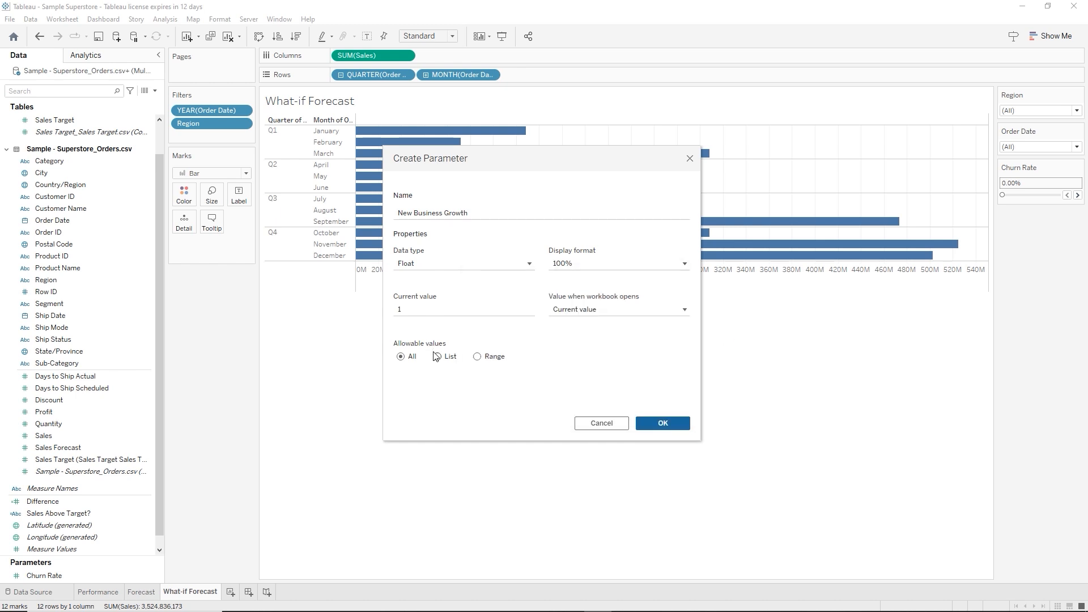
Limit the New Business Growth parameter to a range from 0 to 1 with step size 0.01, and create it
left_click(478, 357)
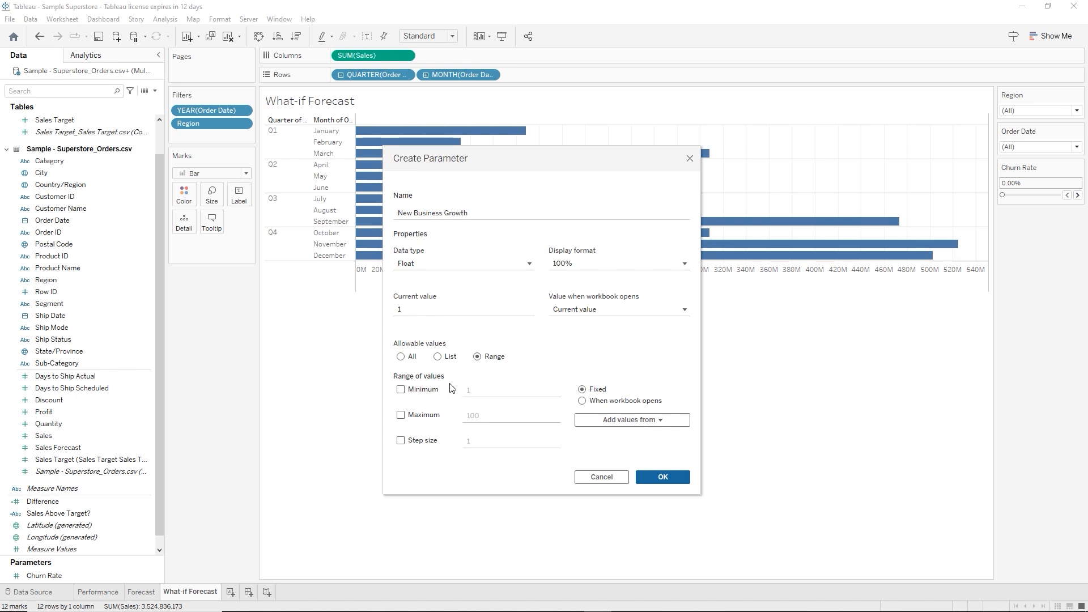
left_click(402, 392)
left_click(481, 392)
left_click_drag(481, 391, 445, 384)
type("0")
left_click(401, 415)
left_click_drag(500, 419, 431, 411)
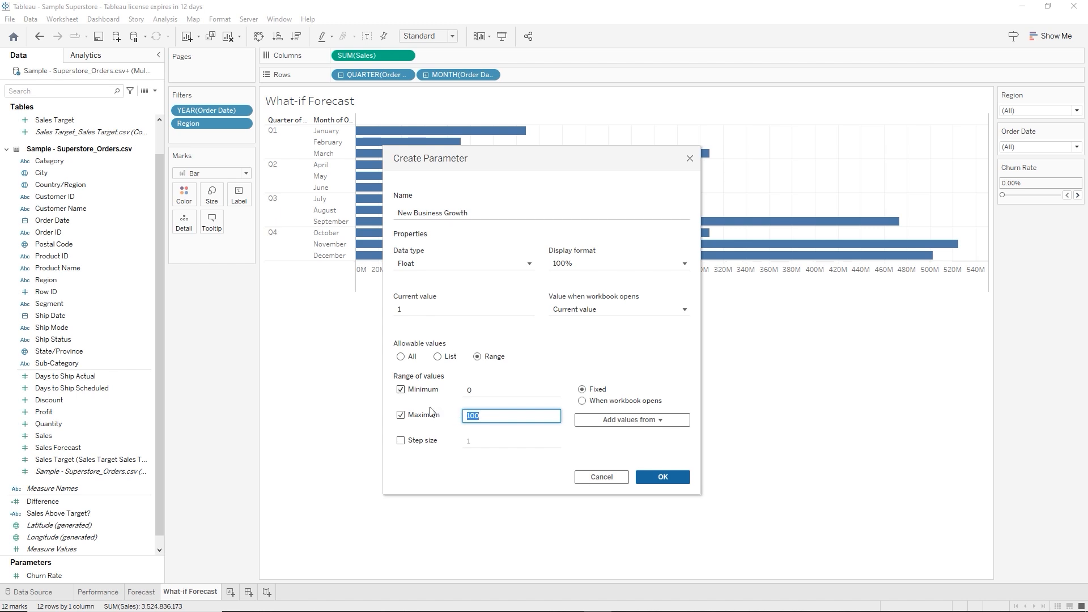
type("1")
left_click(401, 440)
left_click(472, 442)
left_click_drag(472, 441, 444, 444)
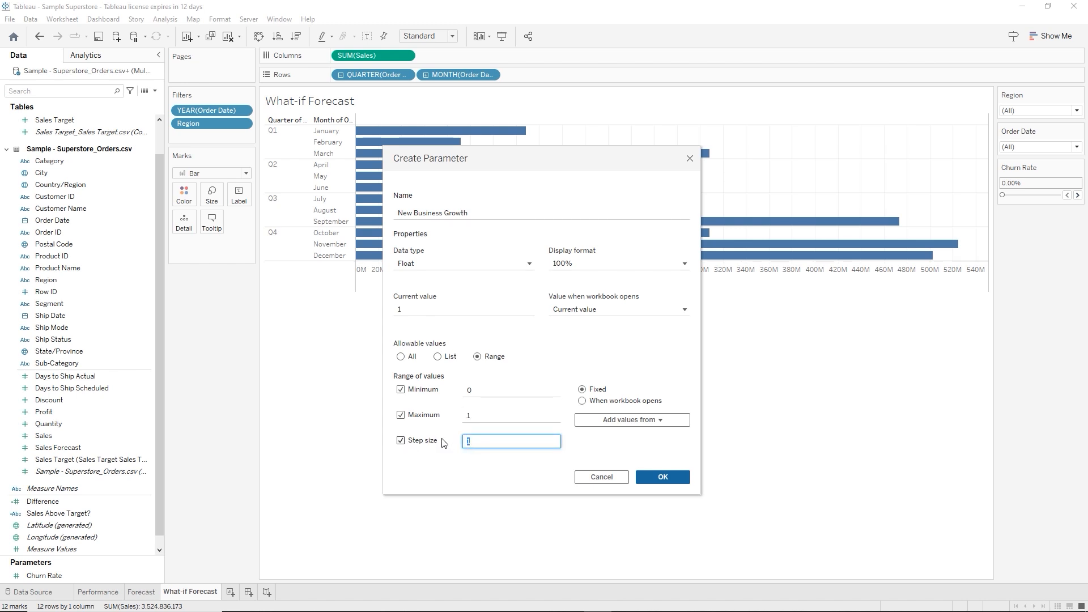
type(".01")
left_click(671, 481)
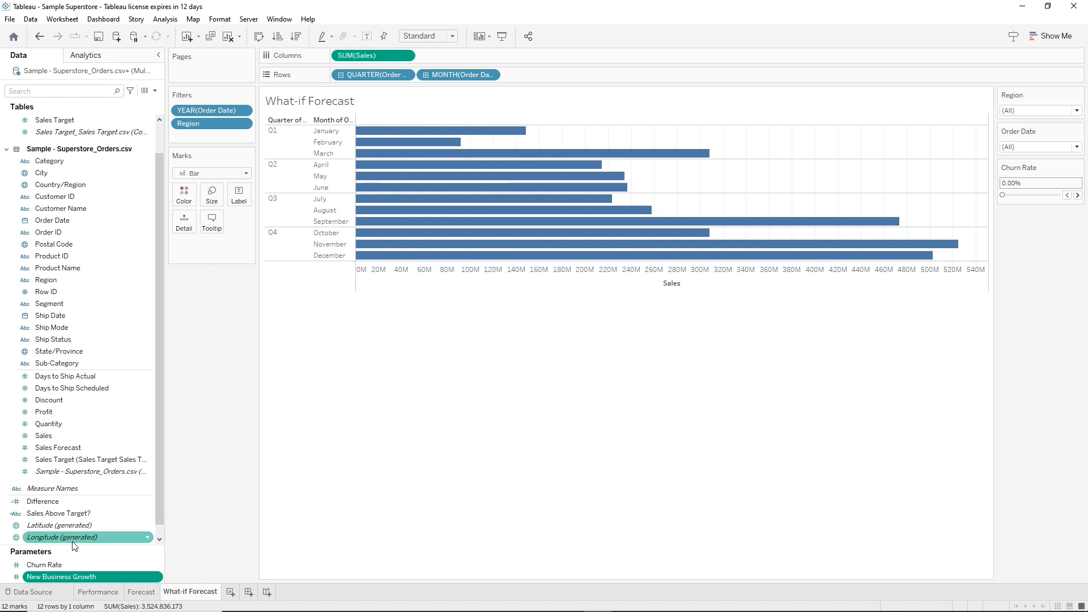
Show the New Business Growth parameter control on the What-if Forecast sheet and set it to 0%
right_click(46, 577)
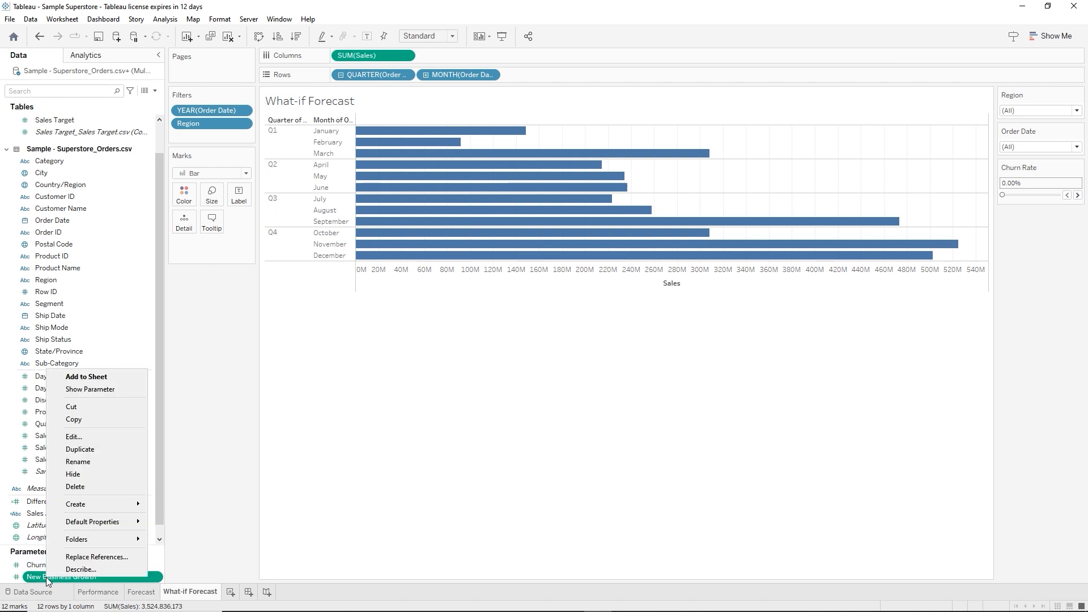
left_click(110, 389)
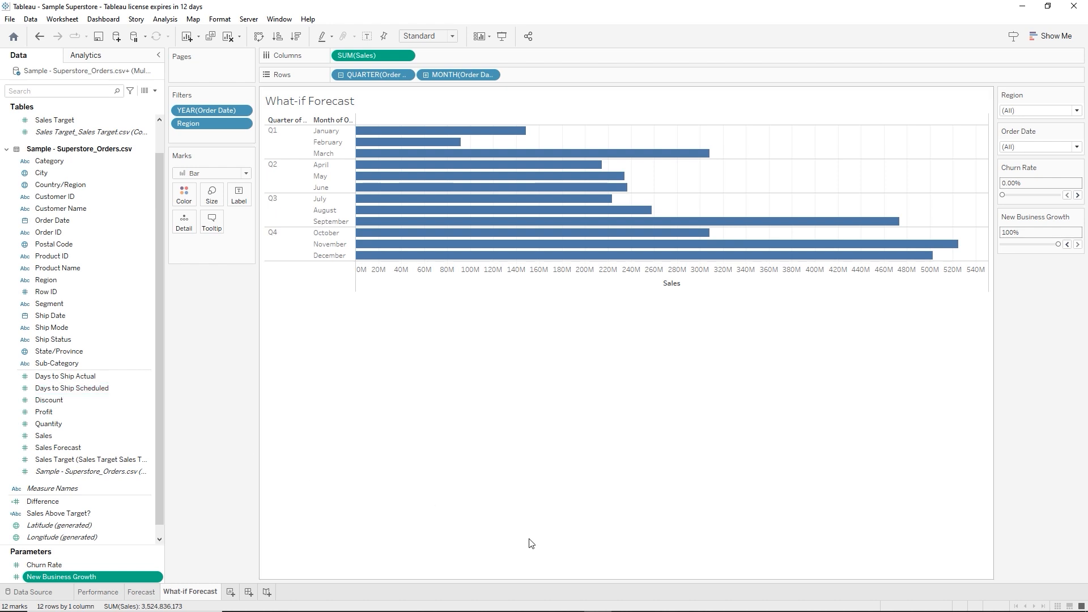
left_click_drag(1057, 245, 1004, 245)
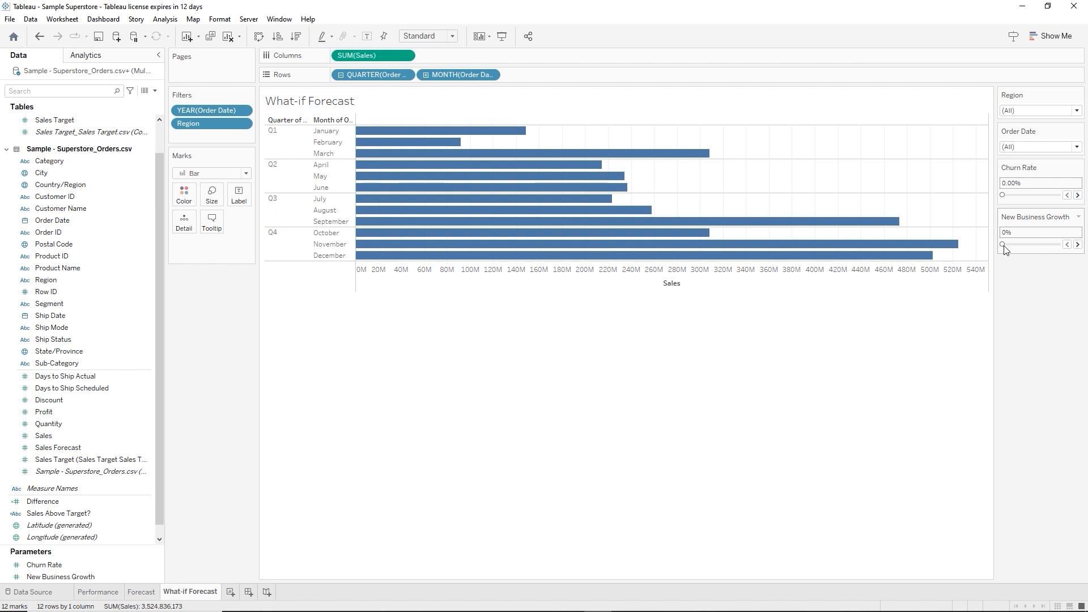
left_click(1078, 245)
left_click(1077, 244)
left_click_drag(1004, 245, 1000, 244)
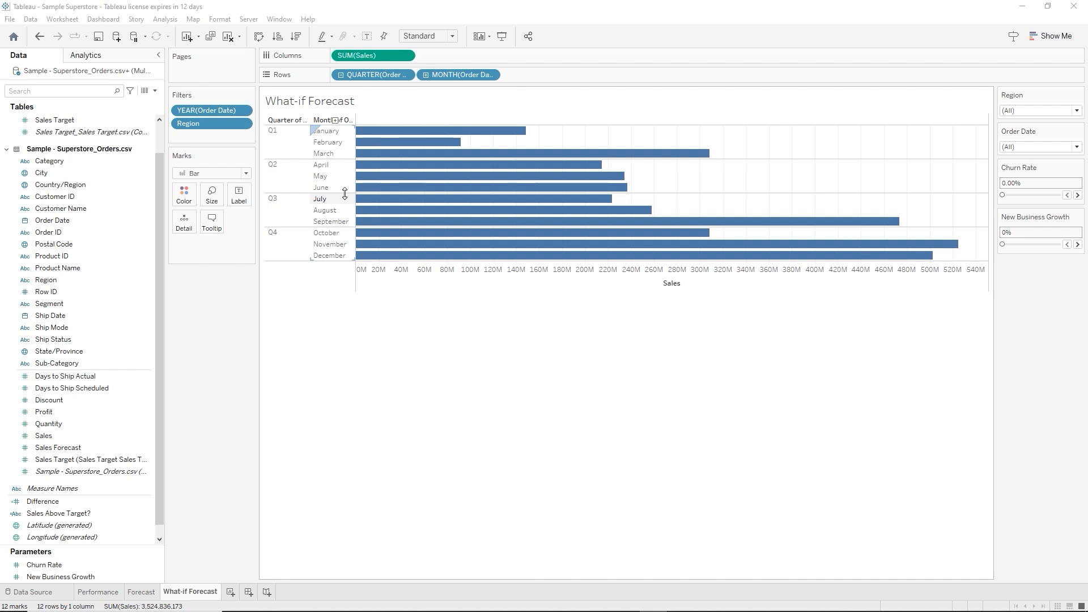
Show the worksheet caption and replace its default text with "Change the Growth Rate and Churn Rate"
left_click(55, 22)
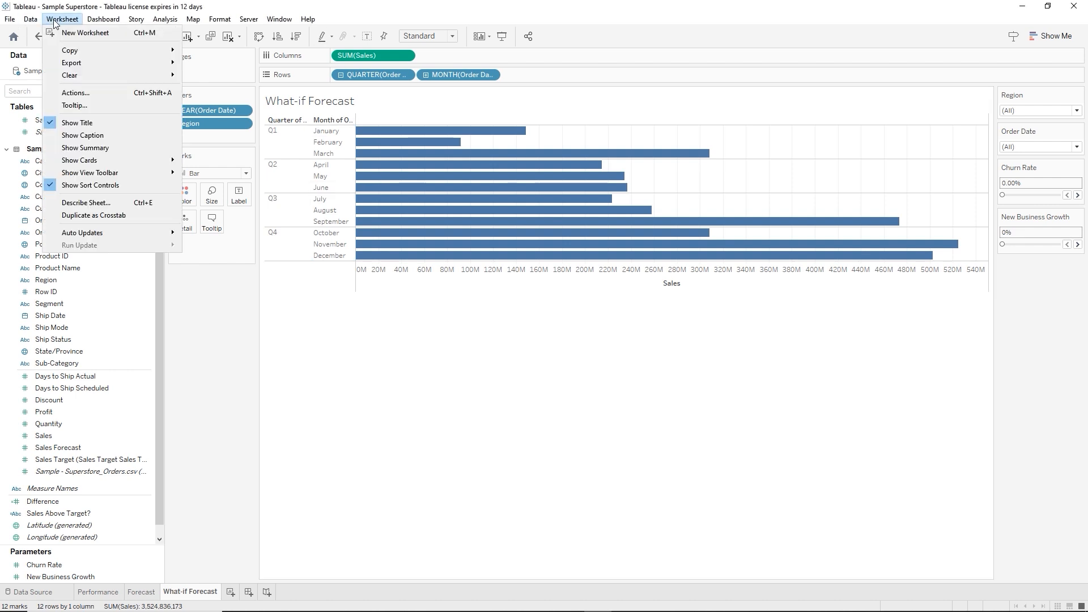
left_click(146, 135)
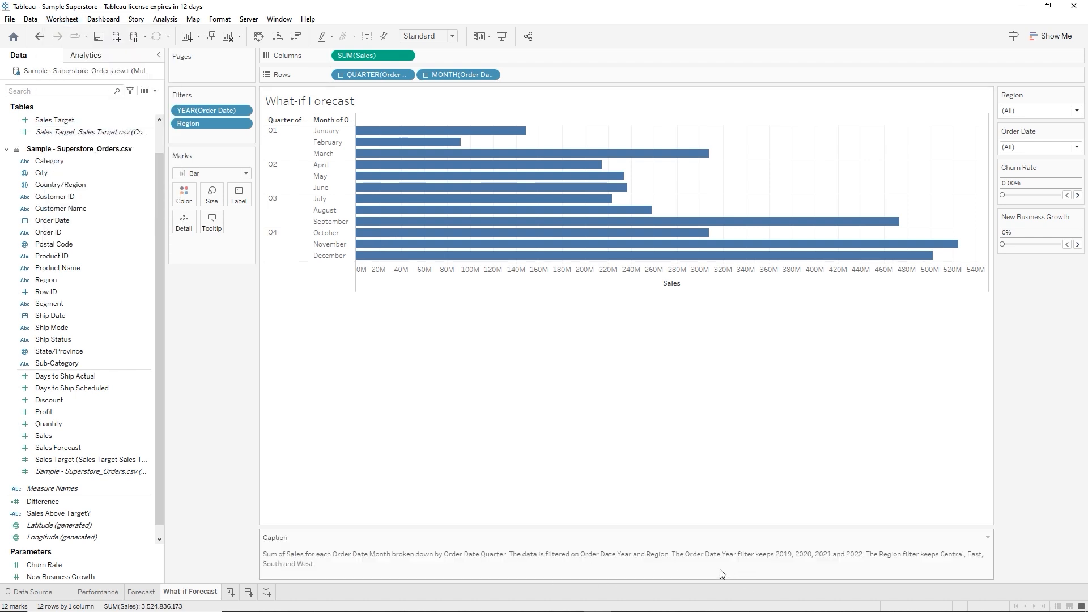
right_click(703, 565)
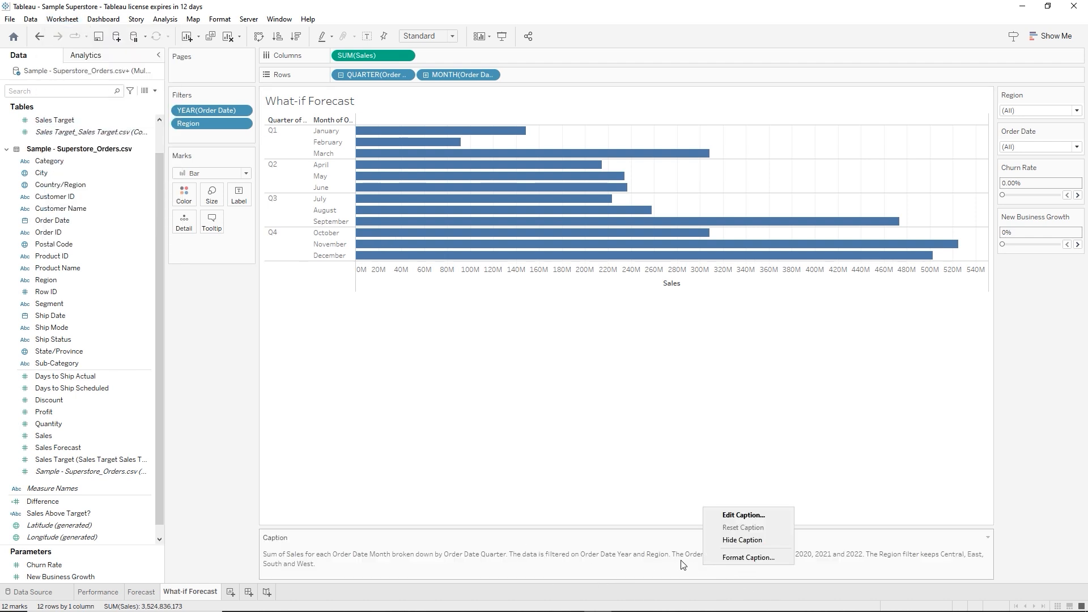
left_click(760, 516)
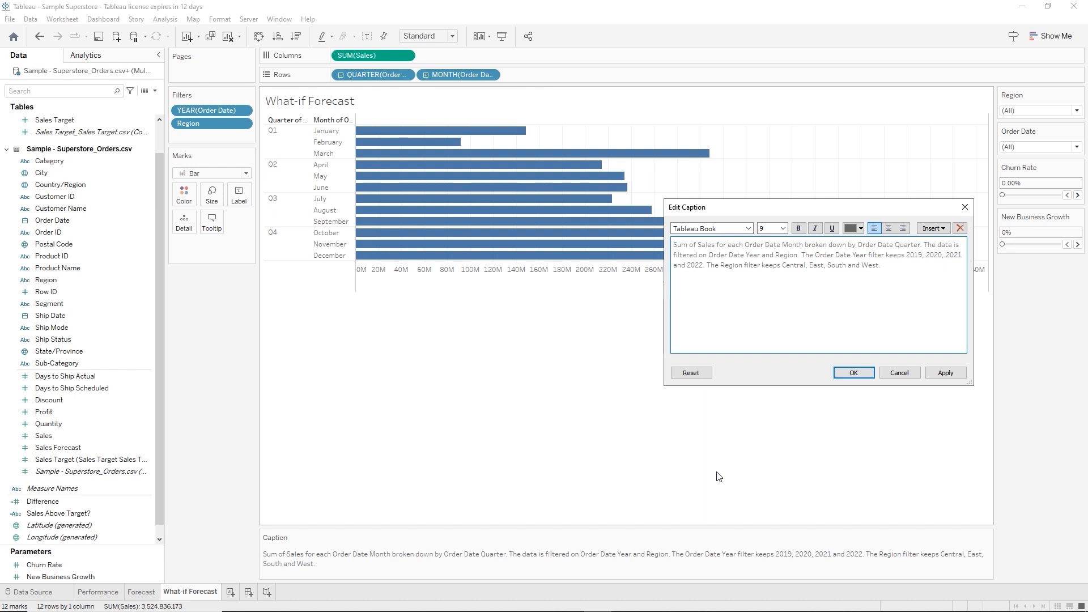
key("ctrl+a")
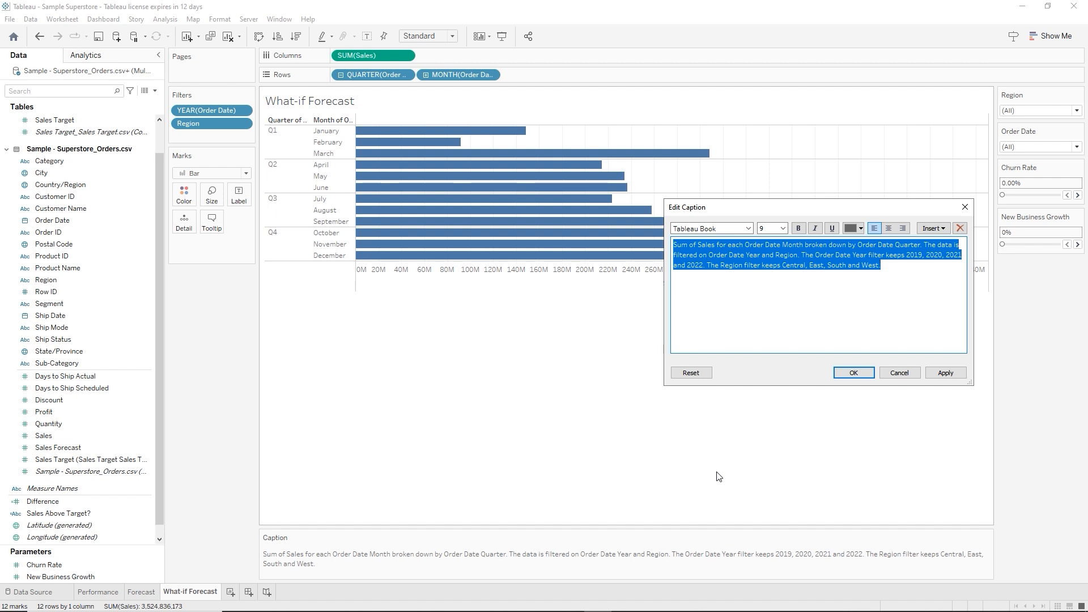
key("BackSpace")
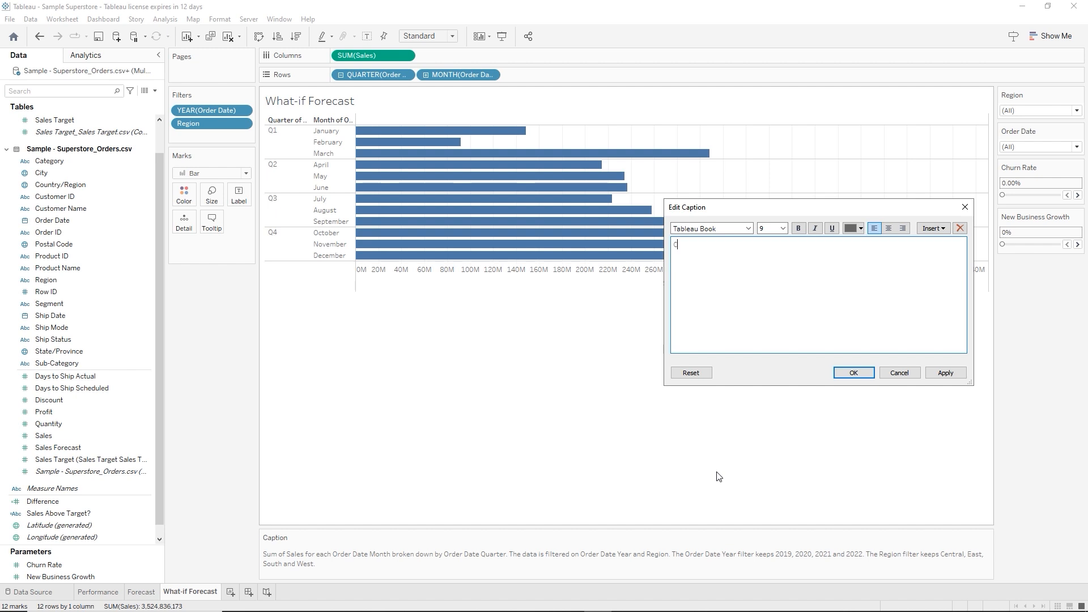
type("Change the Growth Rate and Churn Rate")
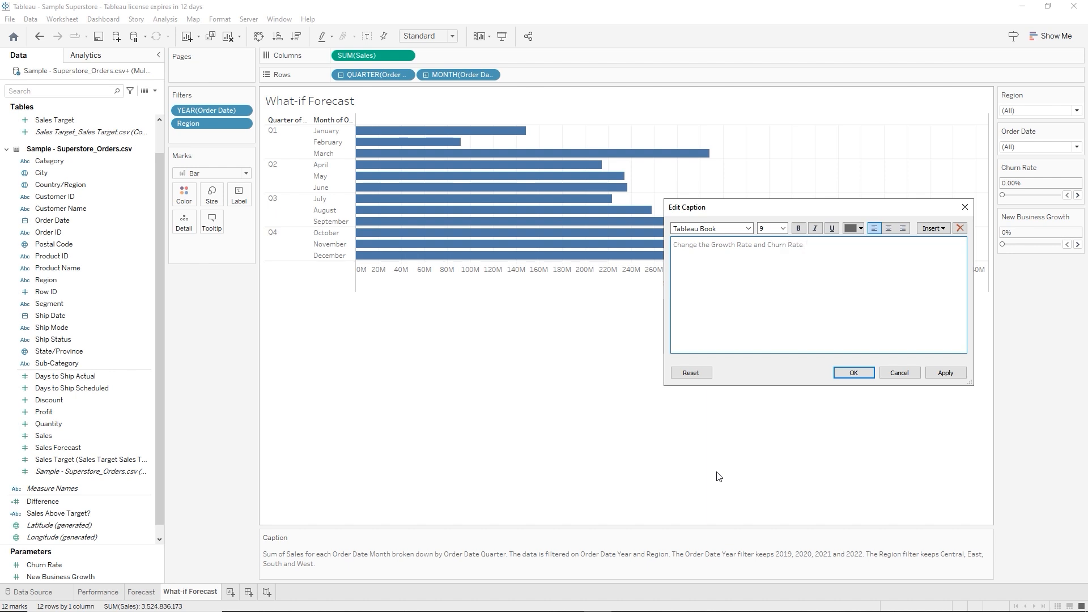
Reword "Growth Rate" in the caption text as "New Business Growth"
key("ctrl+Left")
key("ctrl+Left")
key("ctrl+Left")
key("ctrl+Left")
key("ctrl+Left")
key("Right")
key("Right")
key("ctrl+shift+Right")
key("shift+Left")
key("Right")
type("New Busi")
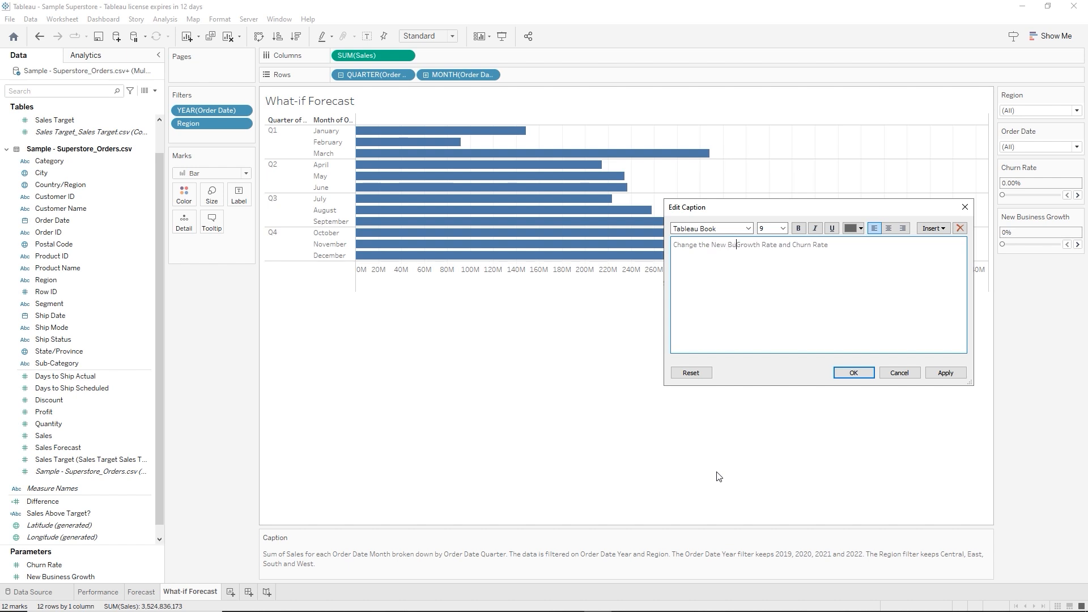
type("ness")
key("ctrl+shift+Right")
key("Right")
key("ctrl+shift+Left")
key("BackSpace")
End the caption with "parameters to better understand their impact on sales forecasts." and move the caption card below the New Business Growth control
key("End")
type("parameters to bett")
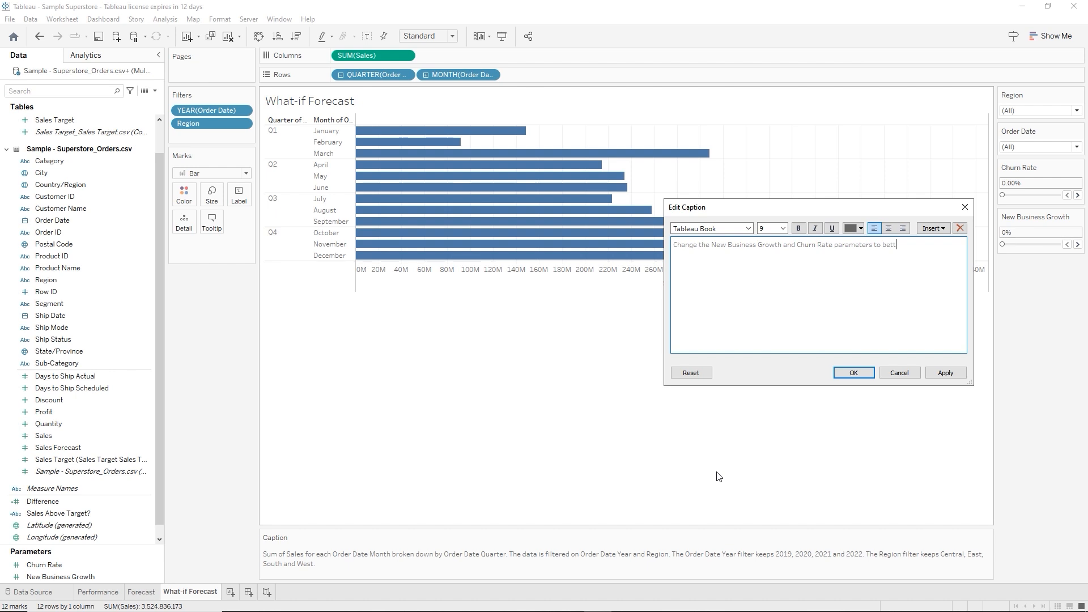
type("er understand their impact on sales forecasts.")
left_click(853, 379)
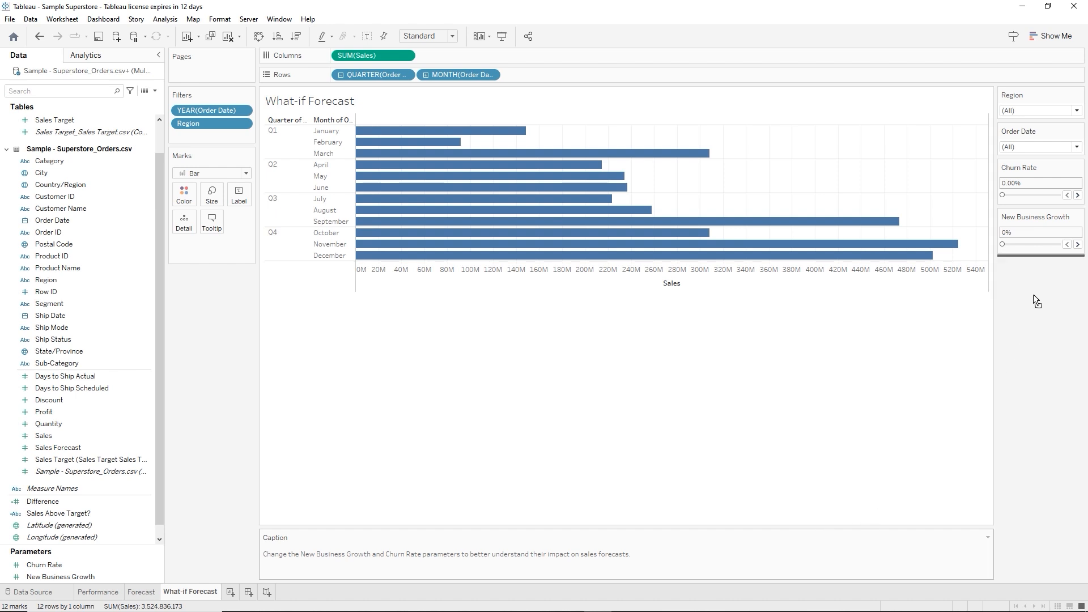
left_click_drag(1034, 296, 1035, 288)
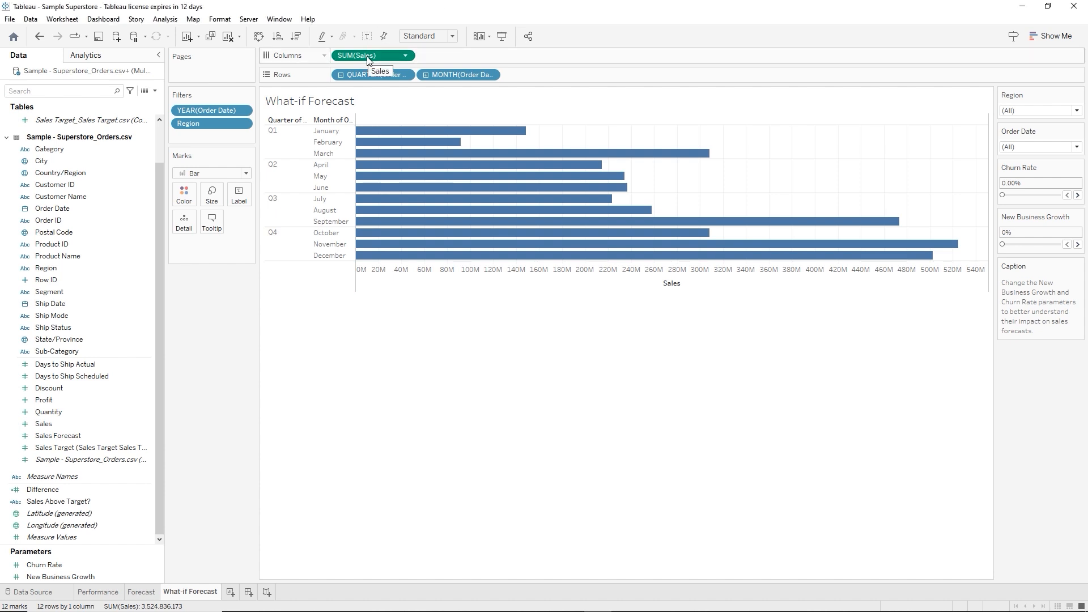
Replace SUM(Sales) on Columns with the Order Date quarter and month, and place Region and Segment on Rows
key("Delete")
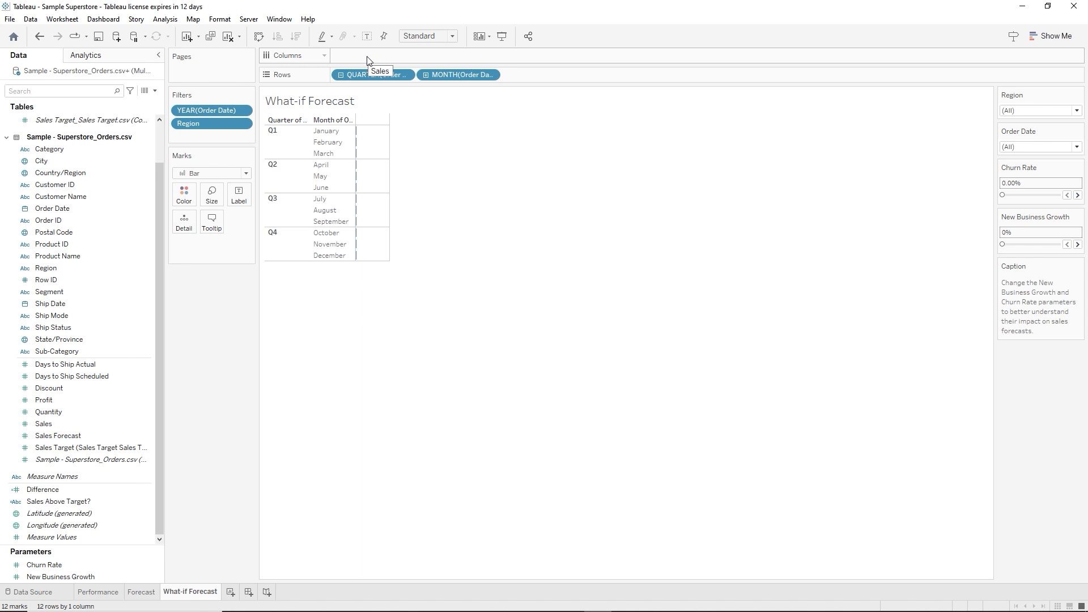
left_click_drag(365, 74, 454, 55)
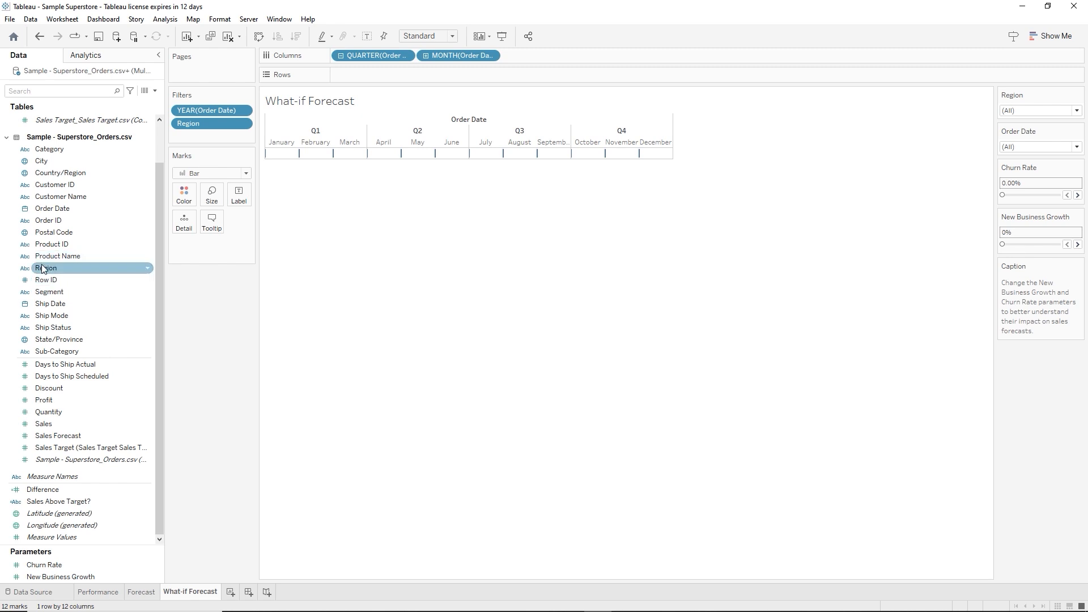
left_click_drag(44, 268, 348, 69)
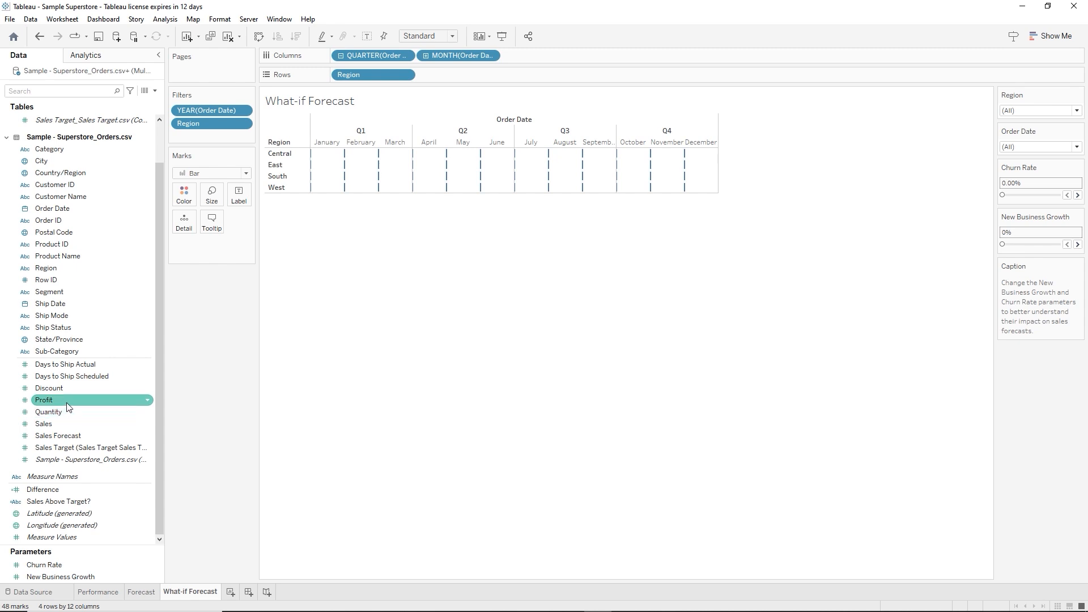
left_click_drag(63, 302, 446, 76)
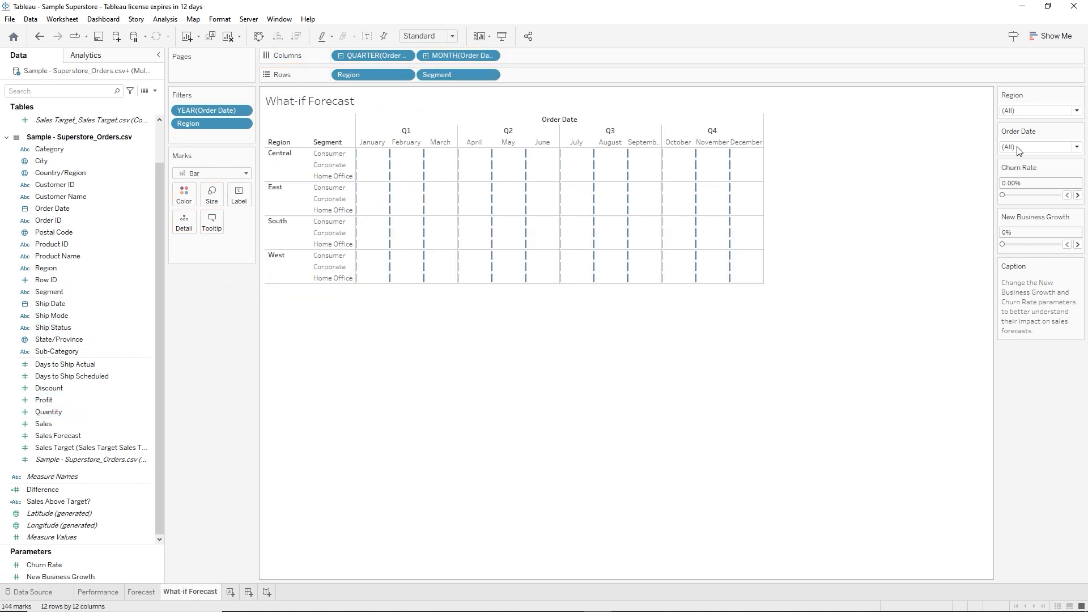
Convert the What-if Forecast view to a text table
left_click(1034, 37)
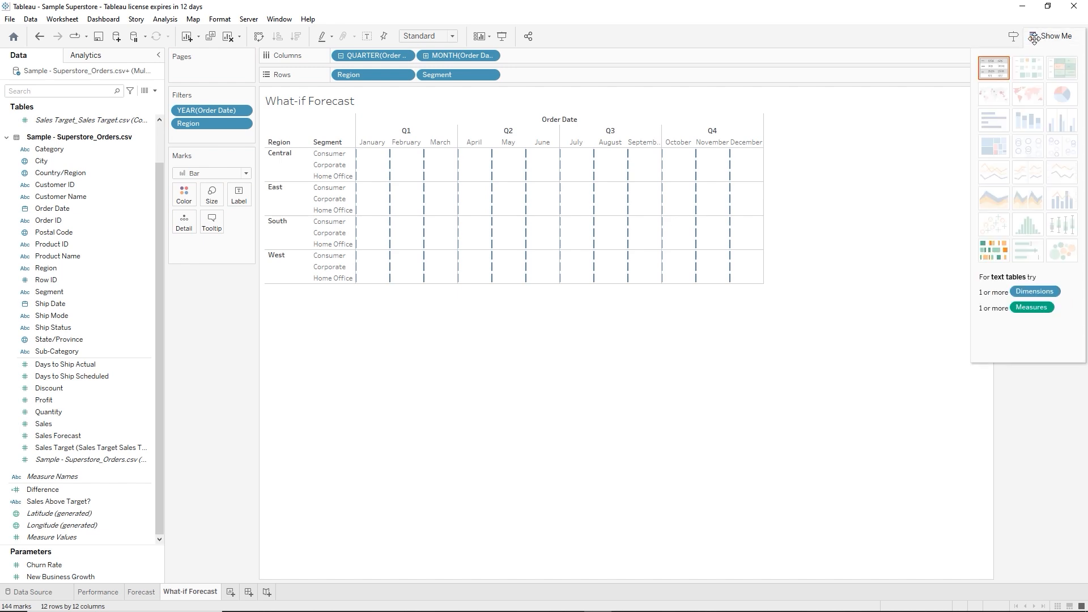
left_click(994, 66)
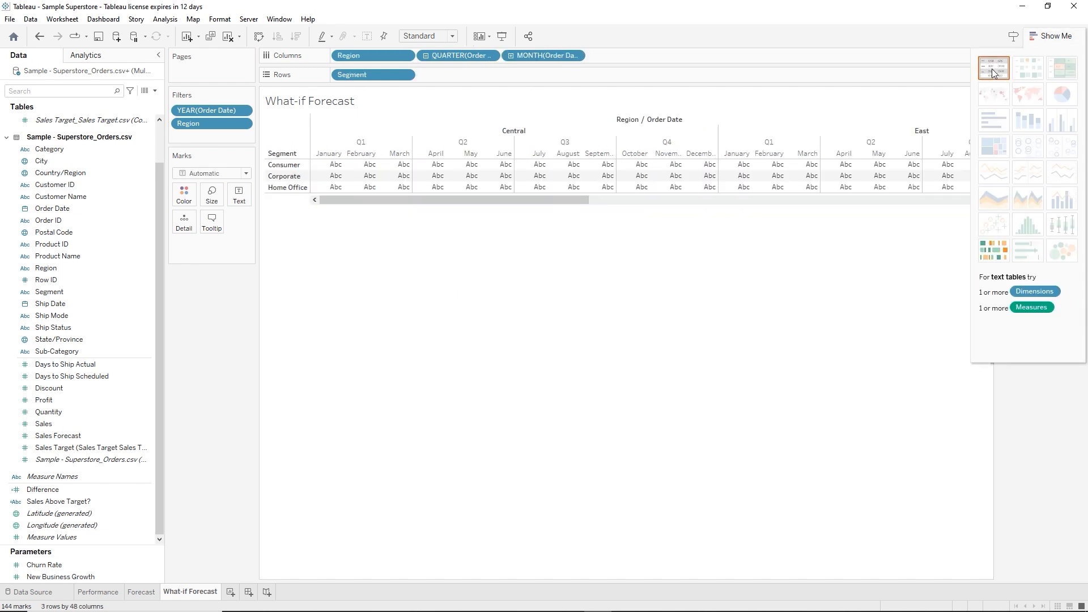
left_click(1053, 38)
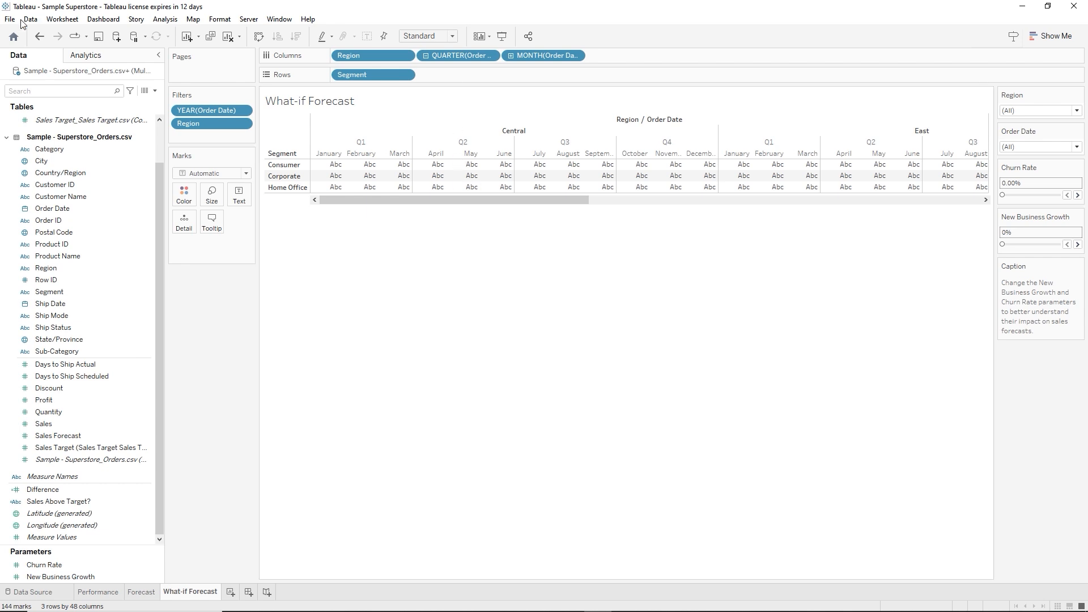
Create a calculated field named "Diff Sales vs. Forecast" and begin its formula with SUM([Sales])
left_click(155, 90)
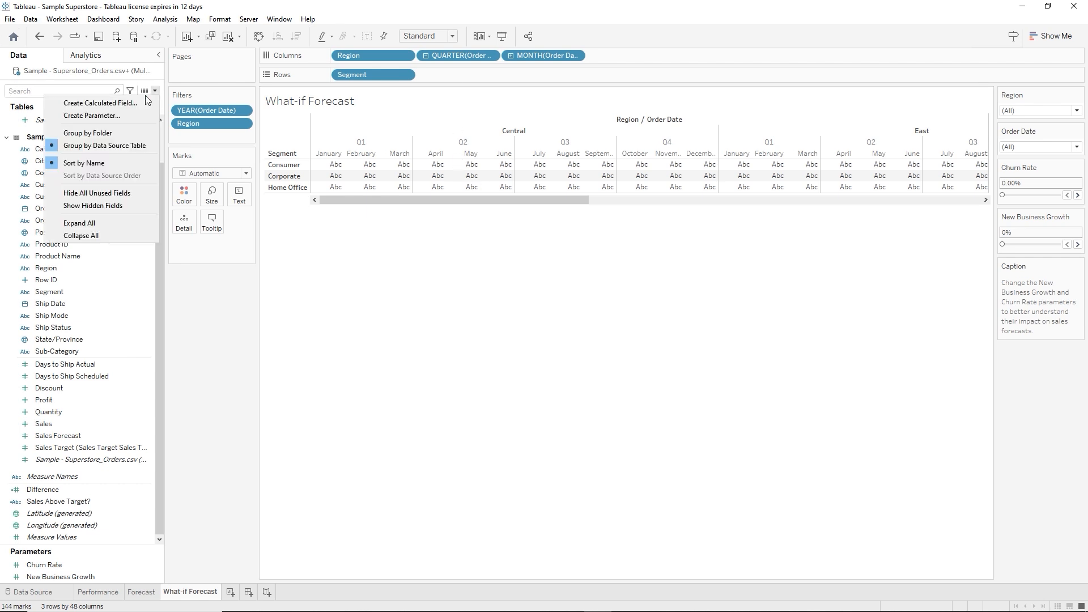
left_click(132, 103)
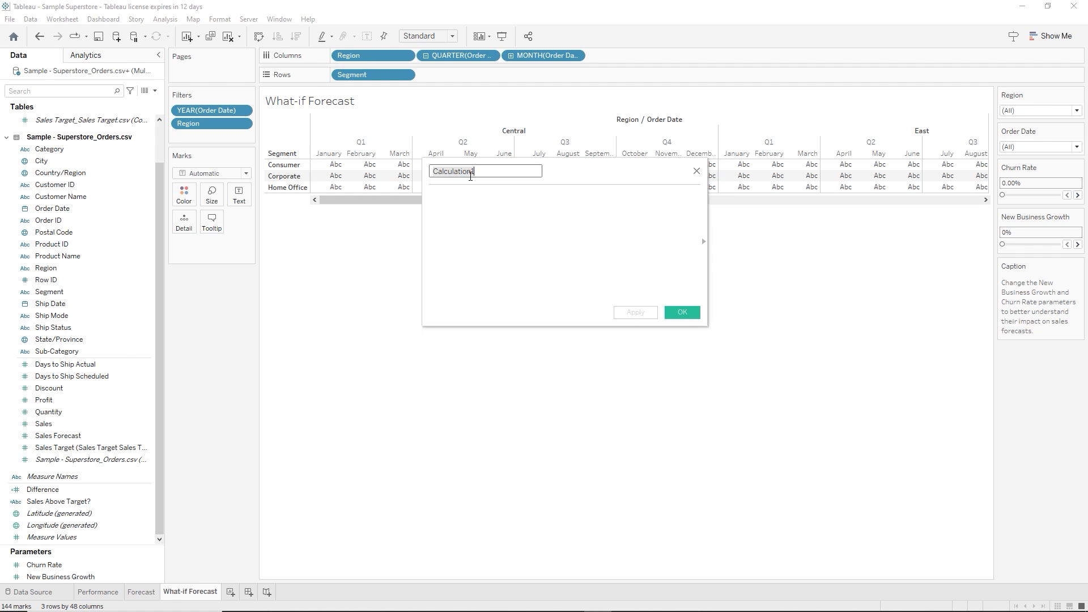
type("Diff Sales vs. Forecast")
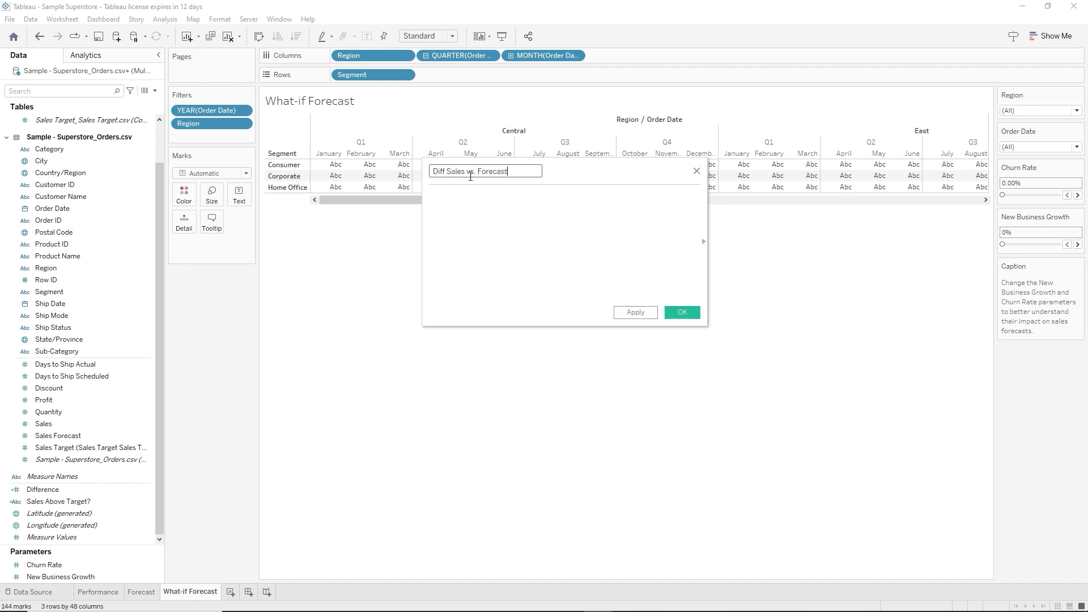
left_click(458, 199)
type("sum")
key("Return")
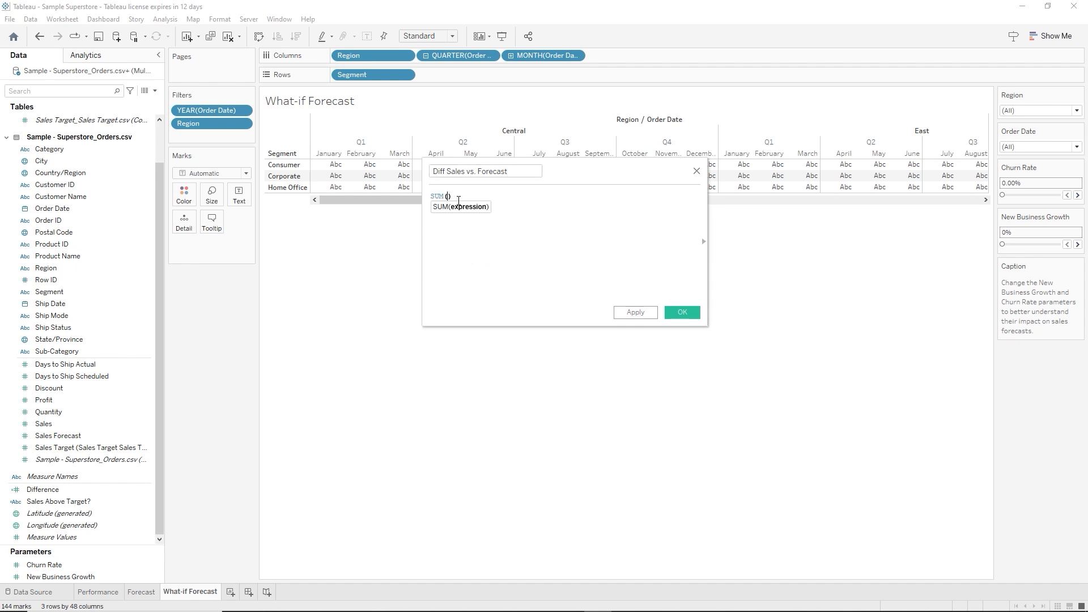
type("sale")
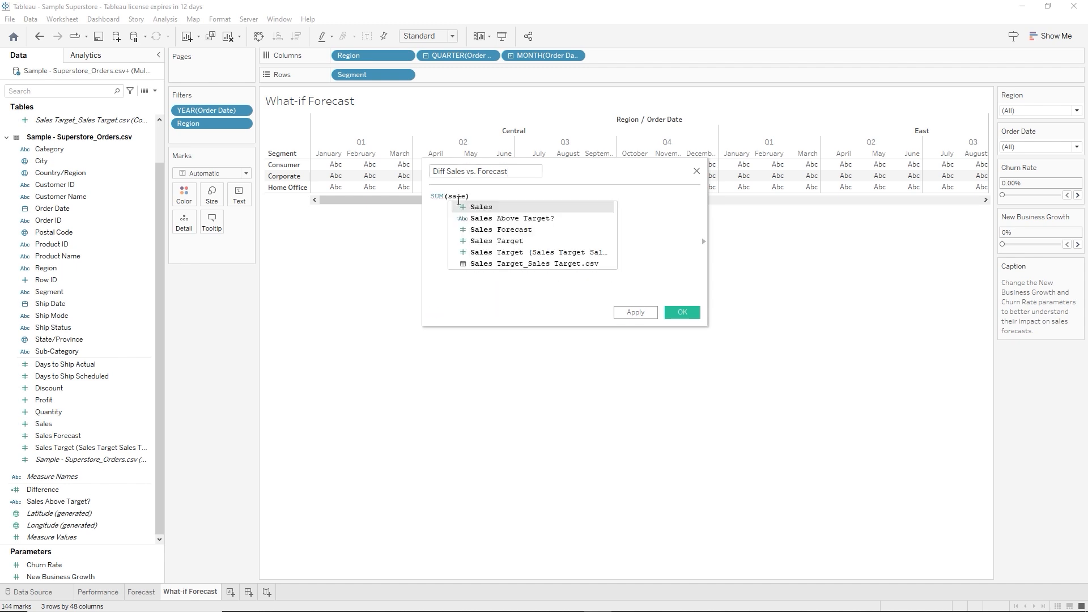
key("Return")
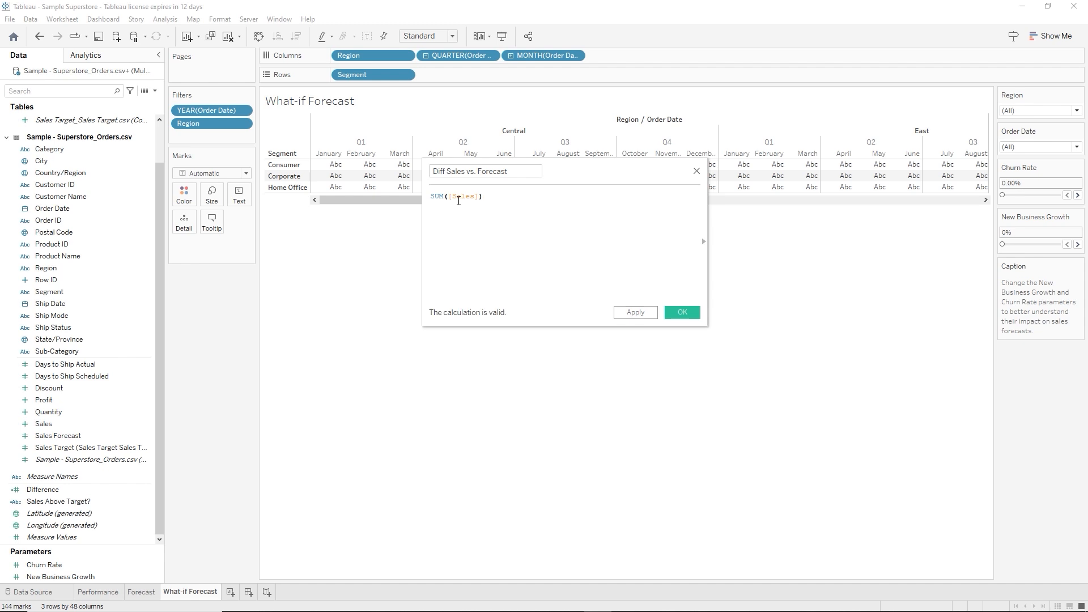
Extend the formula with *(1+[New Business Growth])*(1-[Churn Rate]) and save the calculated field
type("*(1+ne")
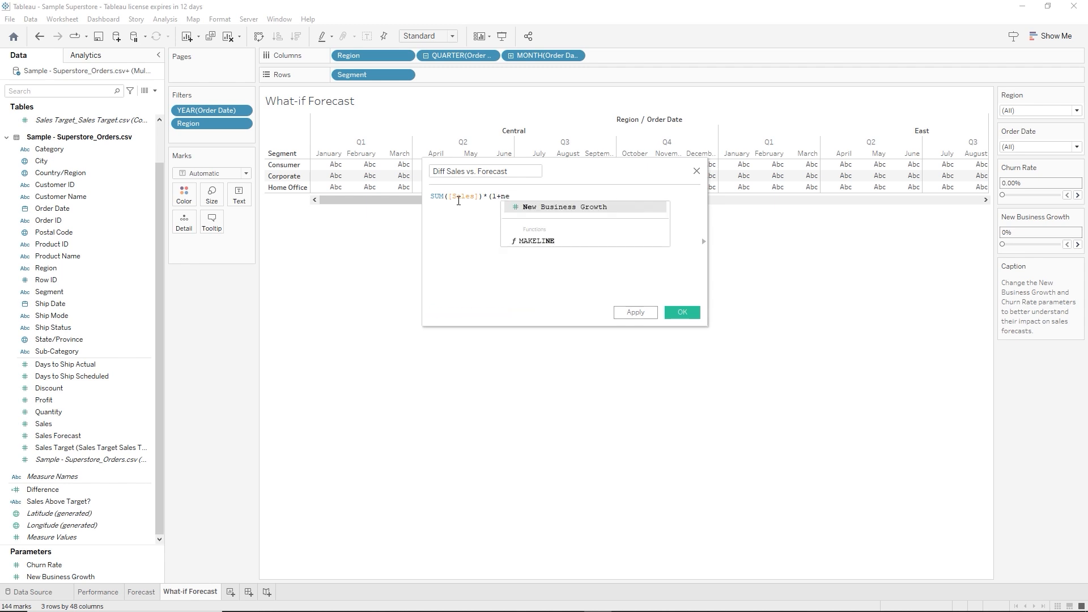
key("Return")
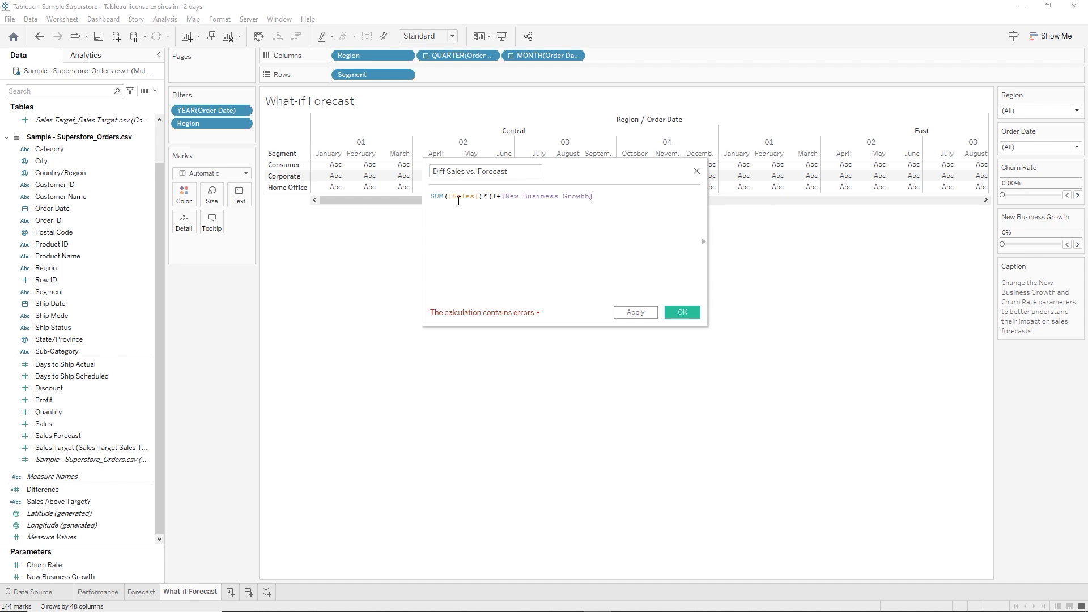
type(")*(1-ch")
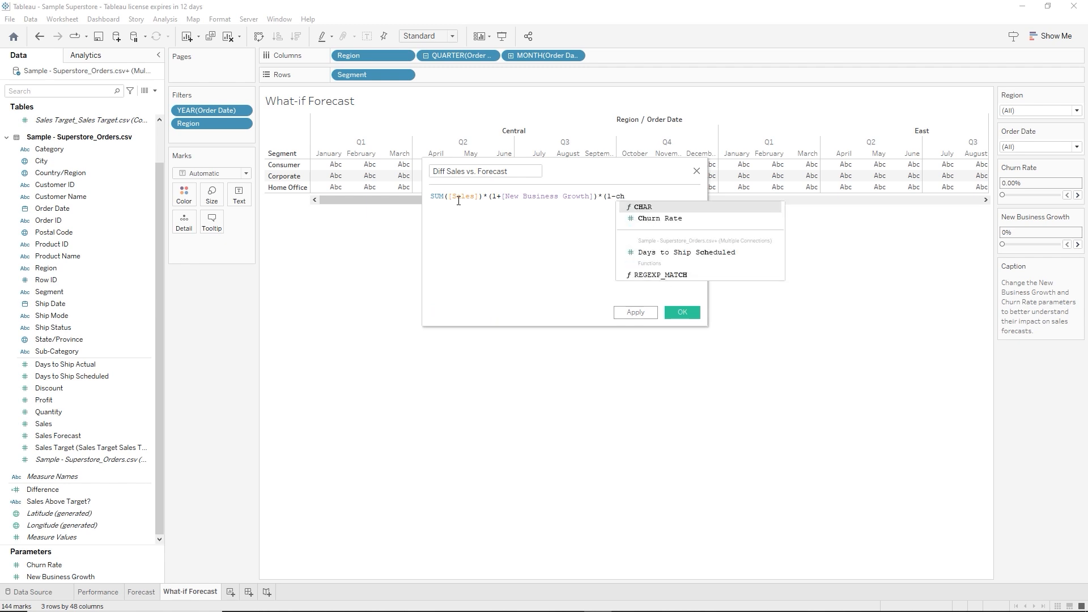
key("Down")
key("Return")
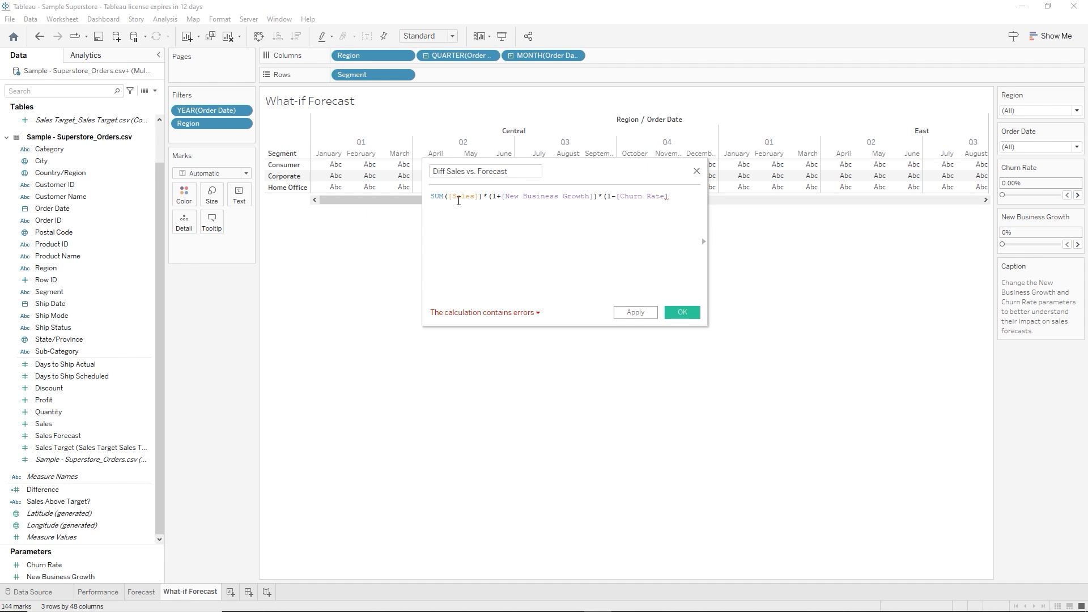
type(")")
left_click(681, 313)
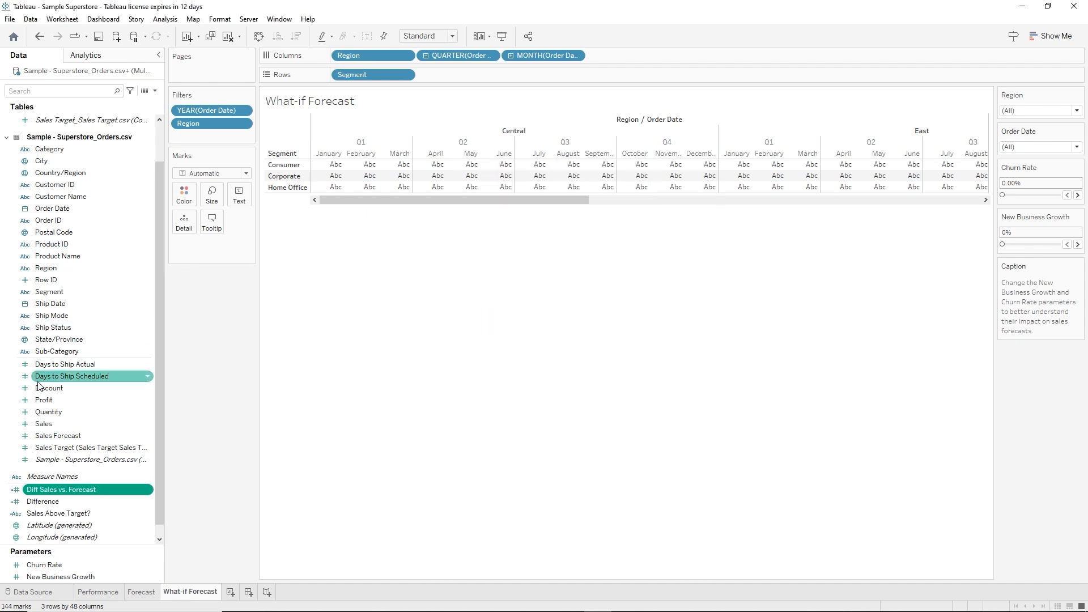
Add the Sales and Sales Forecast measures as detail on the marks
left_click(41, 425)
left_click_drag(57, 422, 180, 227)
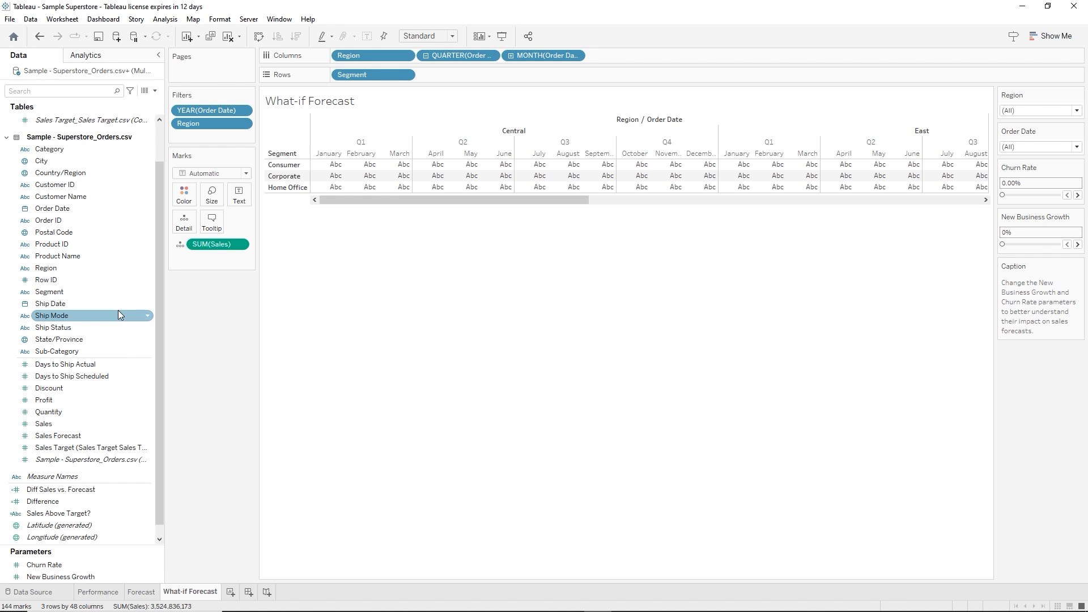
left_click_drag(49, 434, 181, 222)
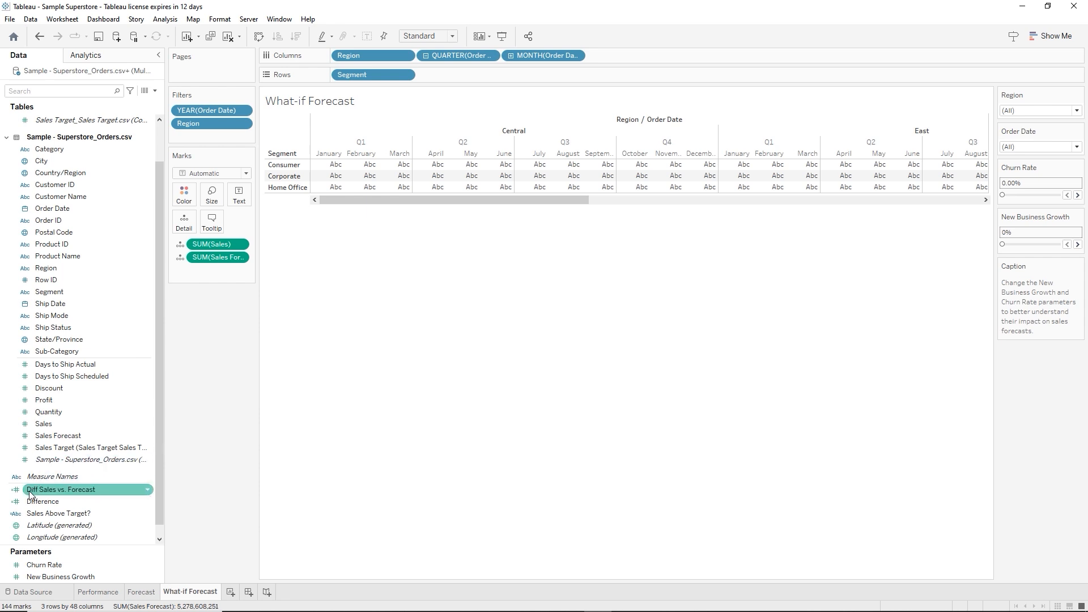
Add the Diff Sales vs. Forecast field as detail on the marks and as the values displayed in the table
left_click_drag(31, 494, 179, 227)
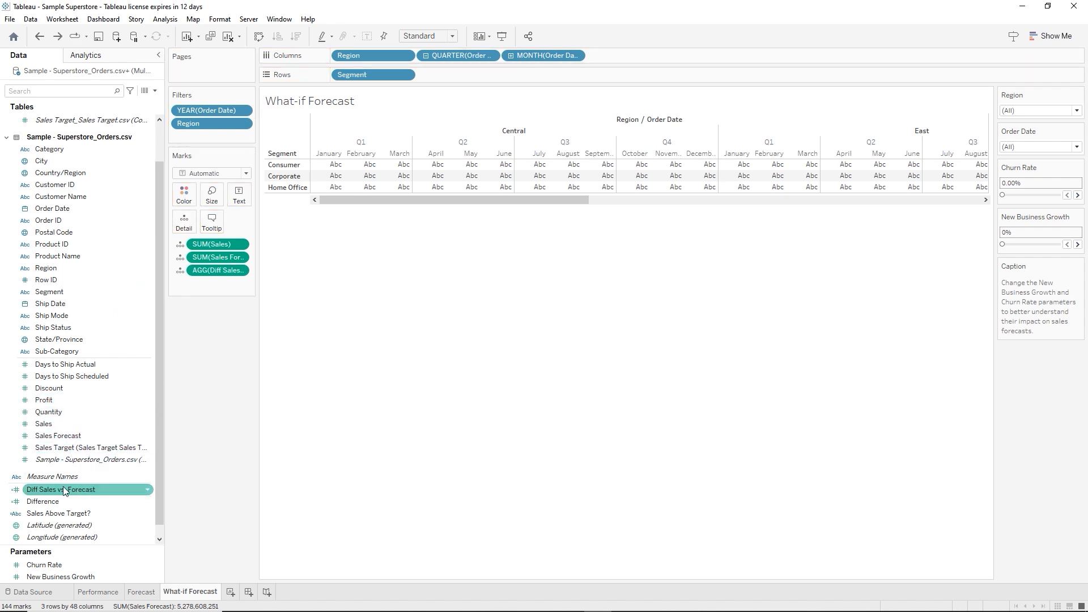
left_click_drag(64, 491, 482, 181)
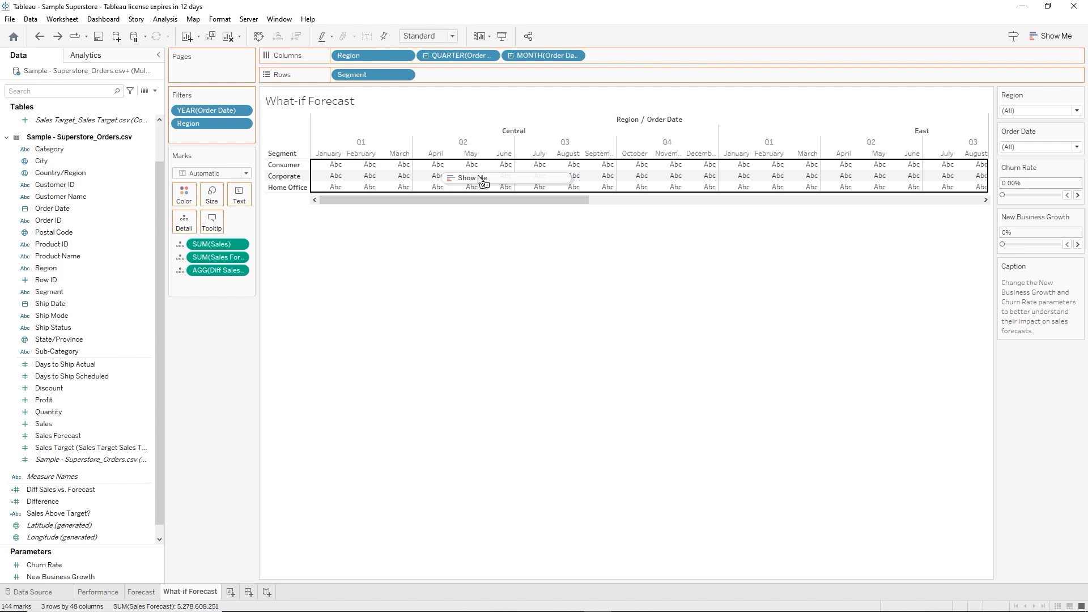
left_click_drag(482, 181, 482, 180)
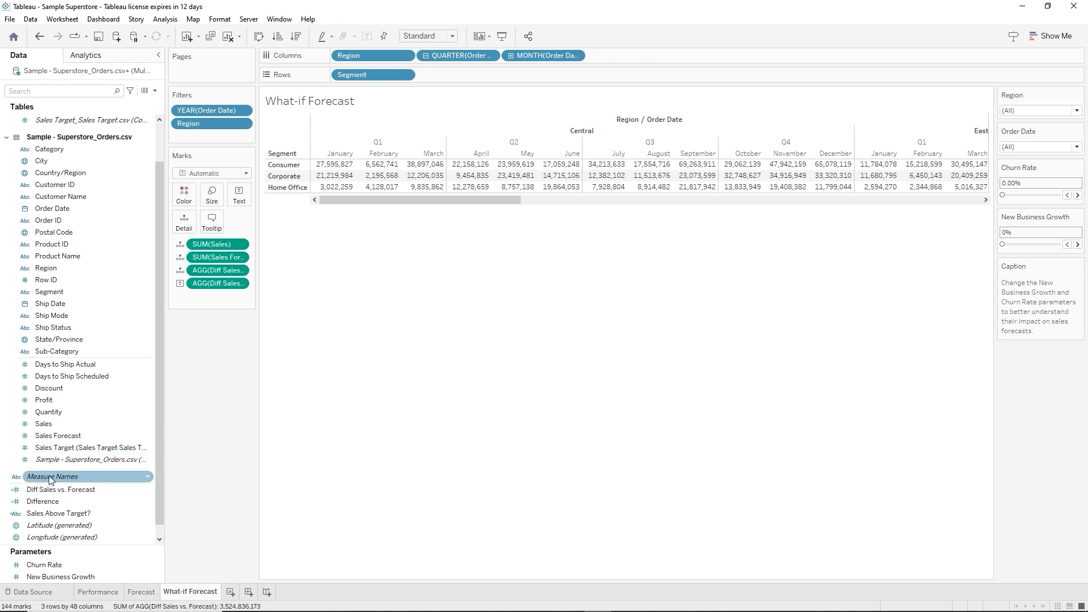
Add a Measure Names filter that keeps only Sales and Sales Forecast
left_click_drag(51, 480, 198, 132)
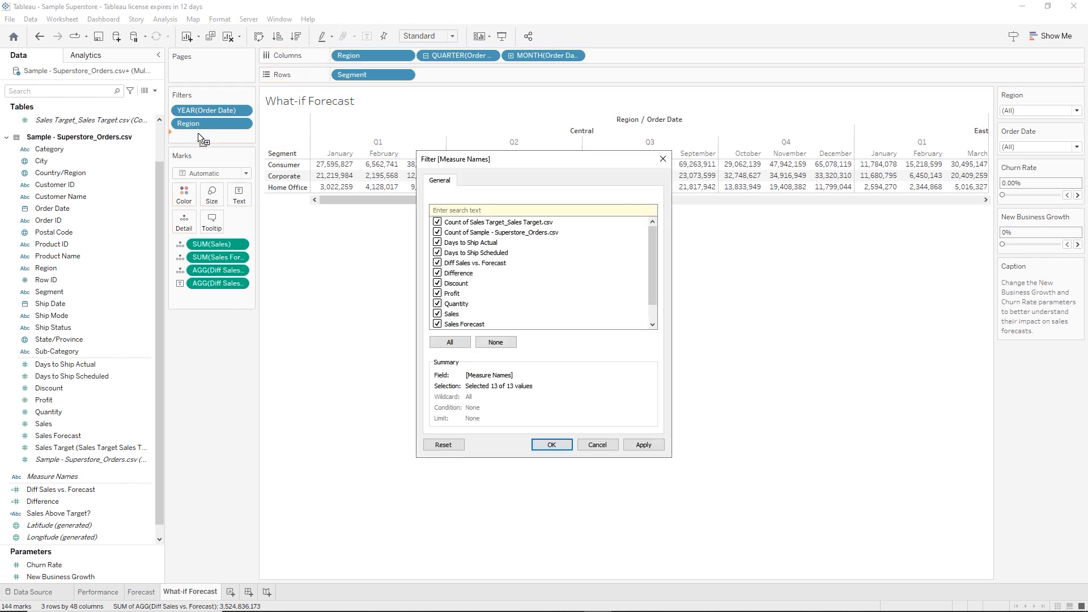
left_click(497, 343)
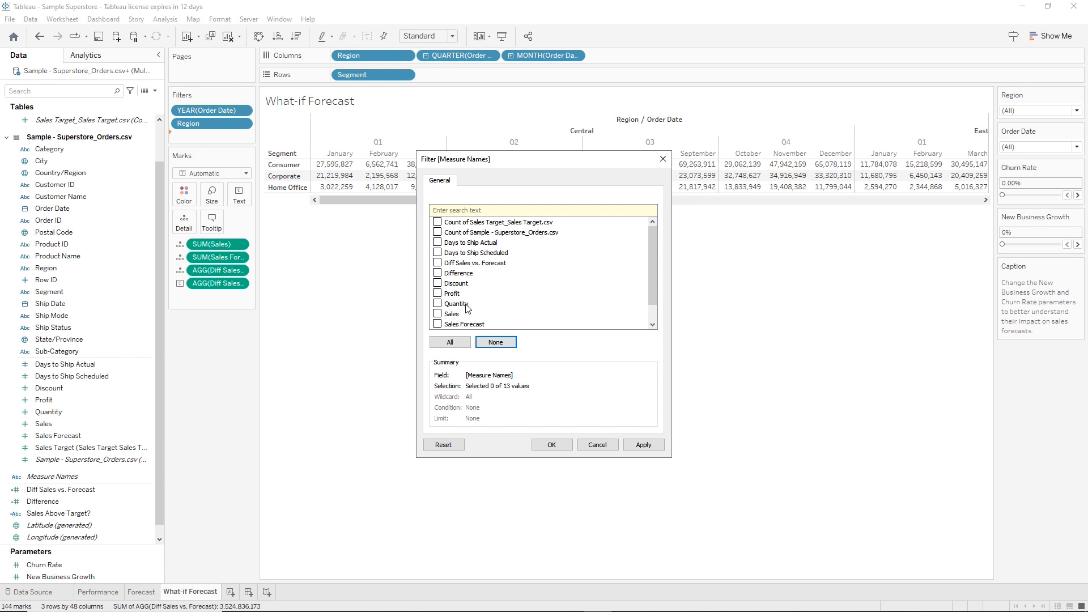
left_click(437, 314)
left_click(553, 446)
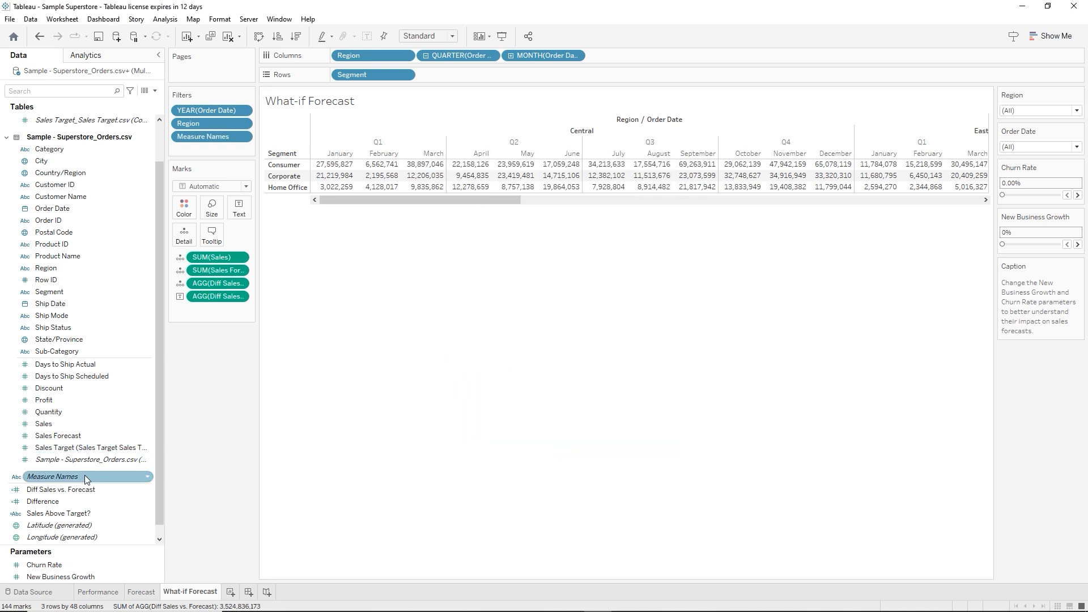
Color the marks by Measure Names and display Measure Values as text in place of the Diff Sales vs. Forecast text field
left_click(47, 482)
left_click_drag(47, 482, 182, 213)
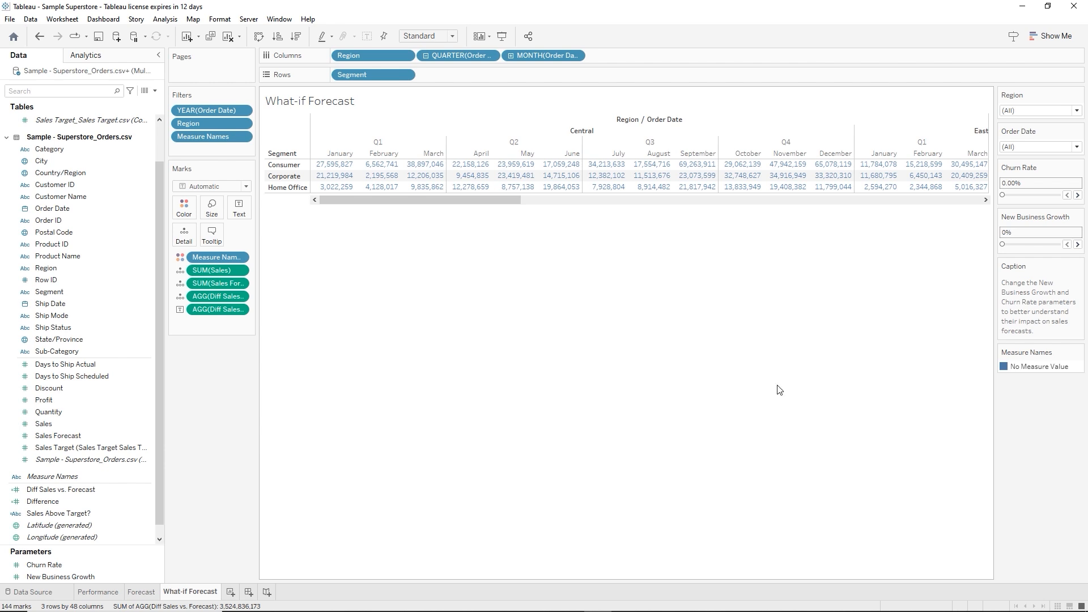
scroll(21, 447, "down", 1)
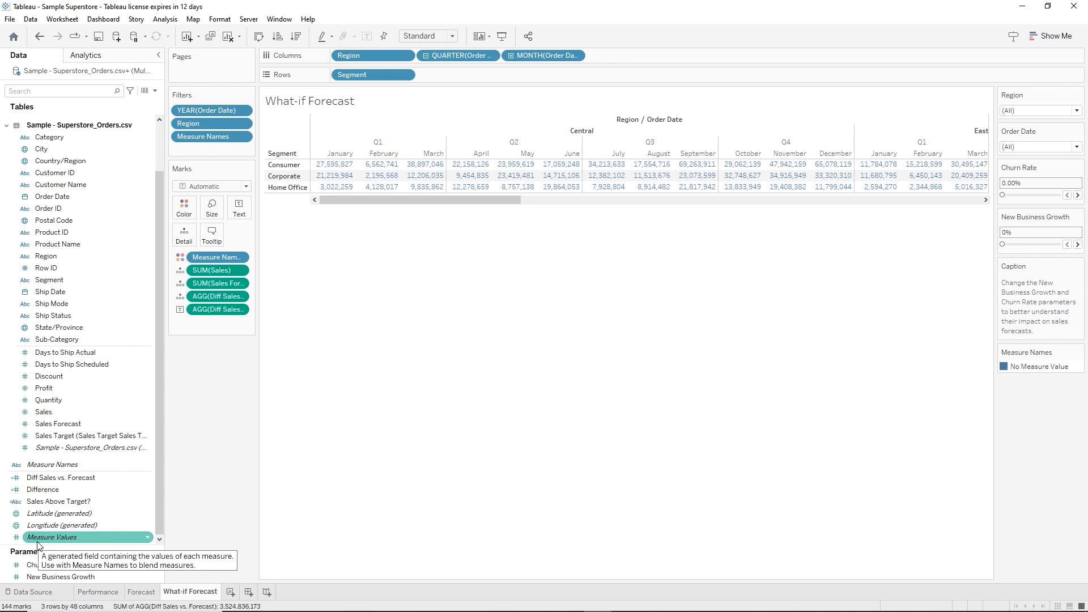
left_click_drag(39, 544, 244, 215)
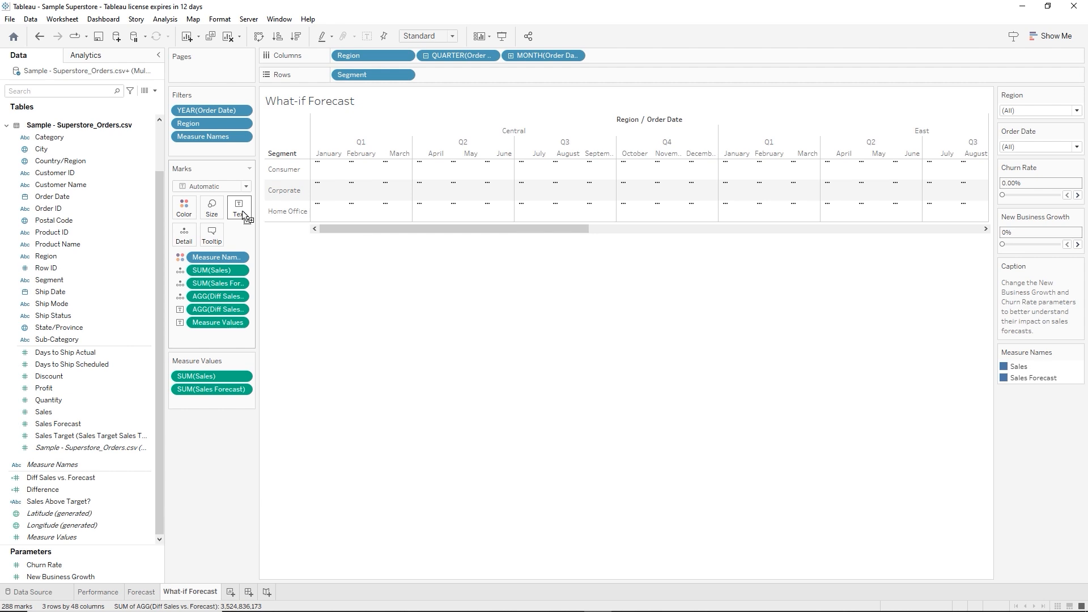
left_click(202, 312)
key("Delete")
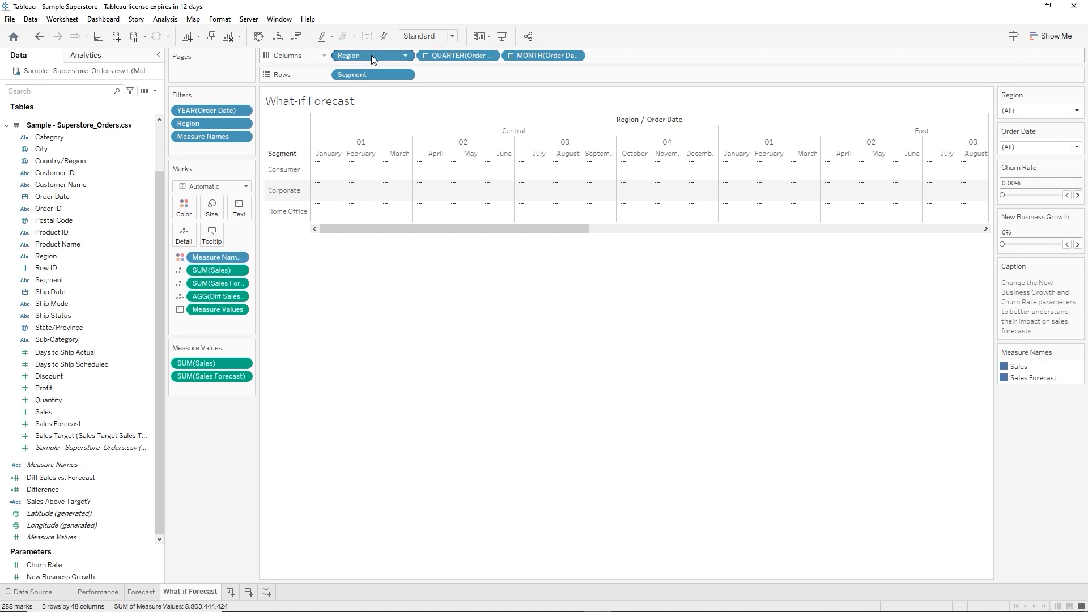
Move Region from columns to rows ahead of Segment and add Measure Names as the last row field
left_click_drag(372, 56, 335, 80)
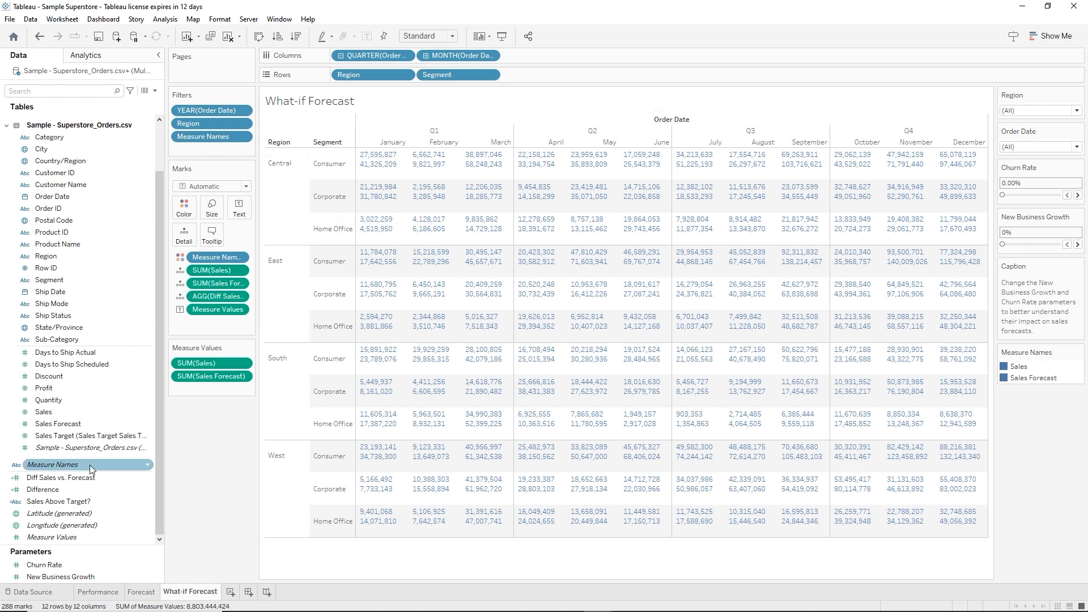
left_click_drag(90, 468, 555, 75)
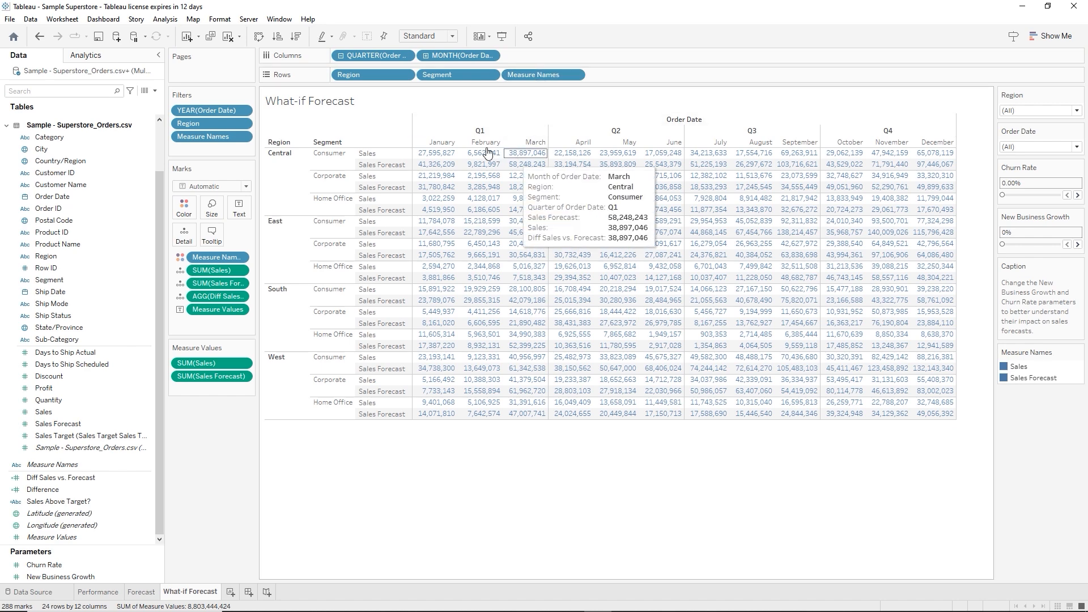
mouse_move(457, 240)
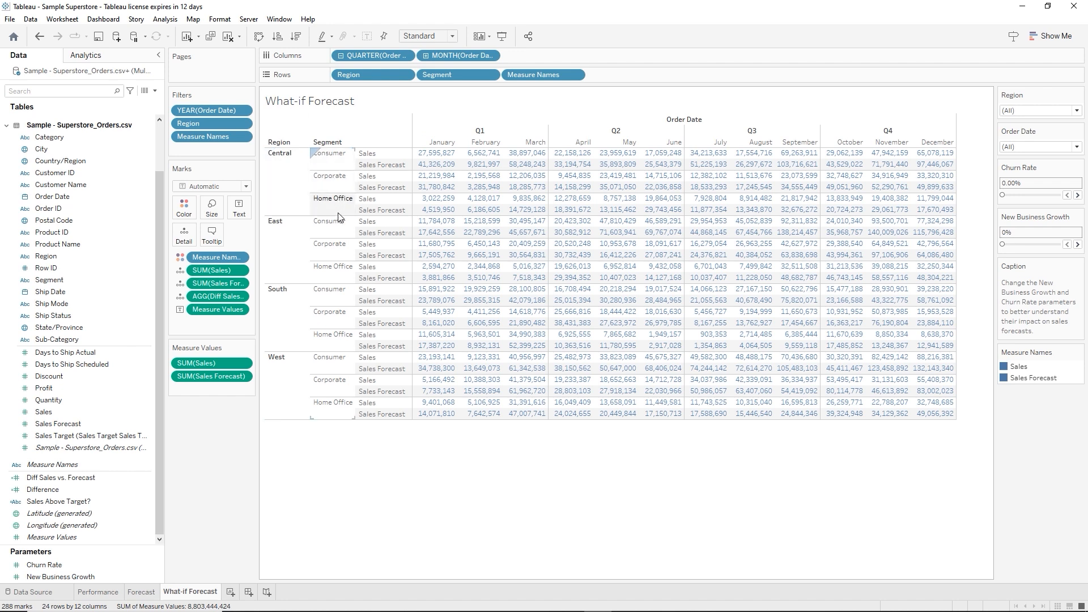
mouse_move(419, 164)
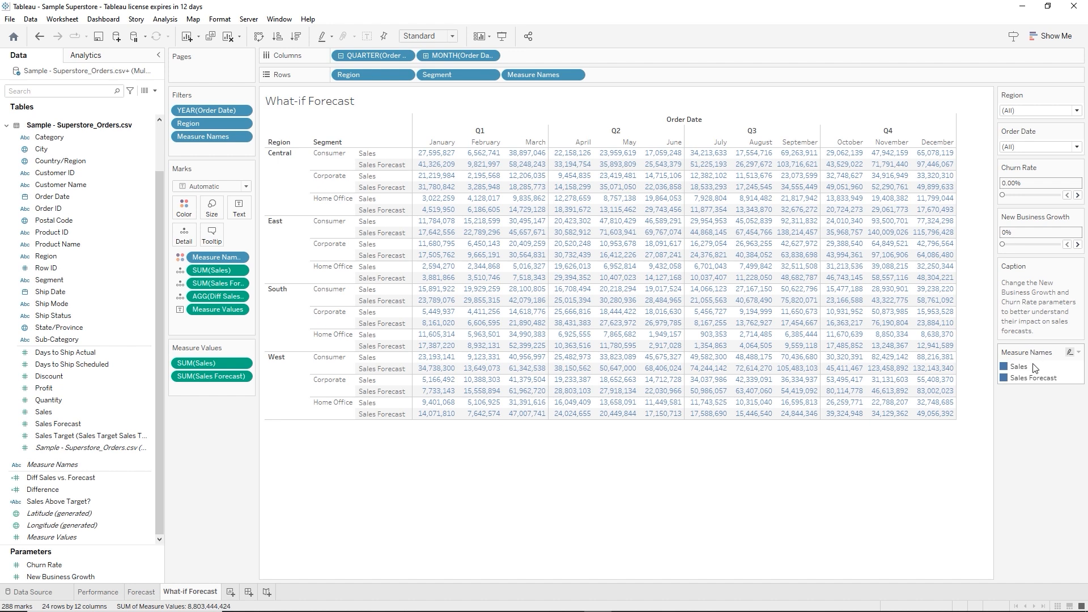
Assign olive green to Sales and orange to Sales Forecast from the Summer color palette
left_click(1079, 354)
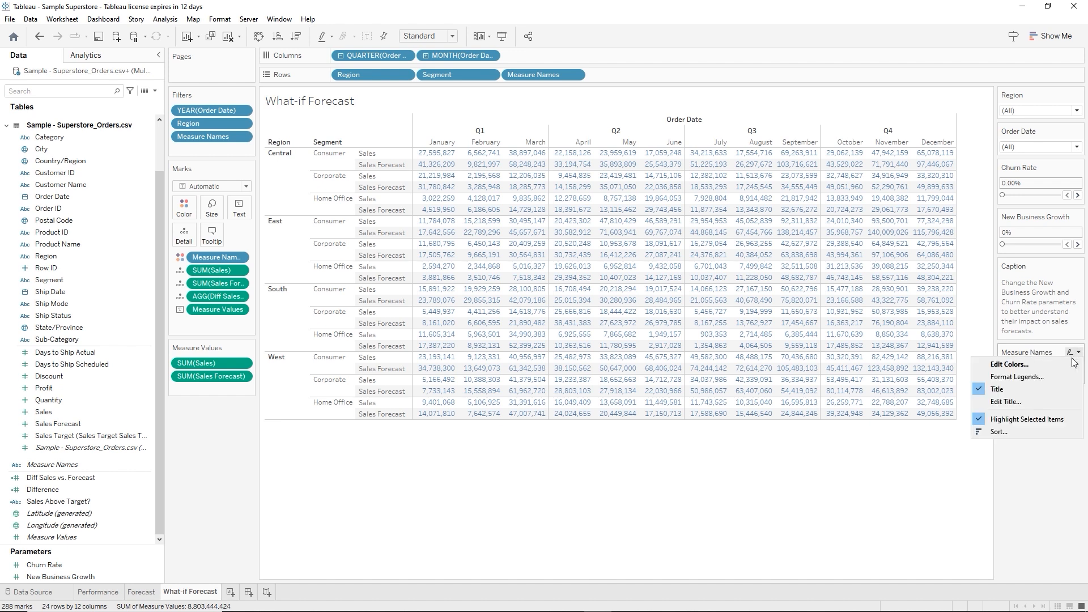
left_click(1014, 365)
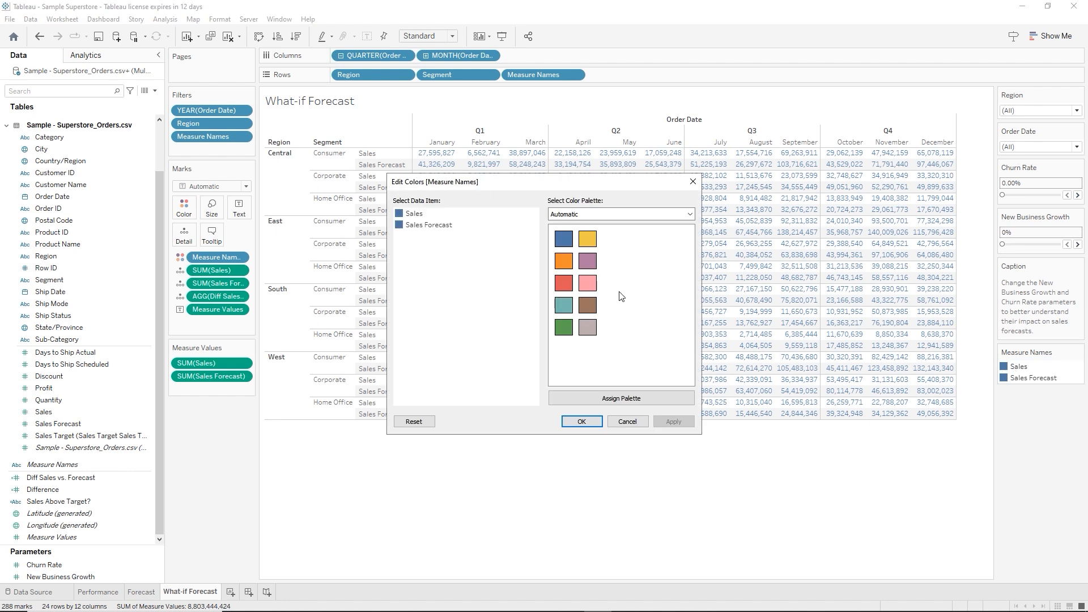
left_click(689, 214)
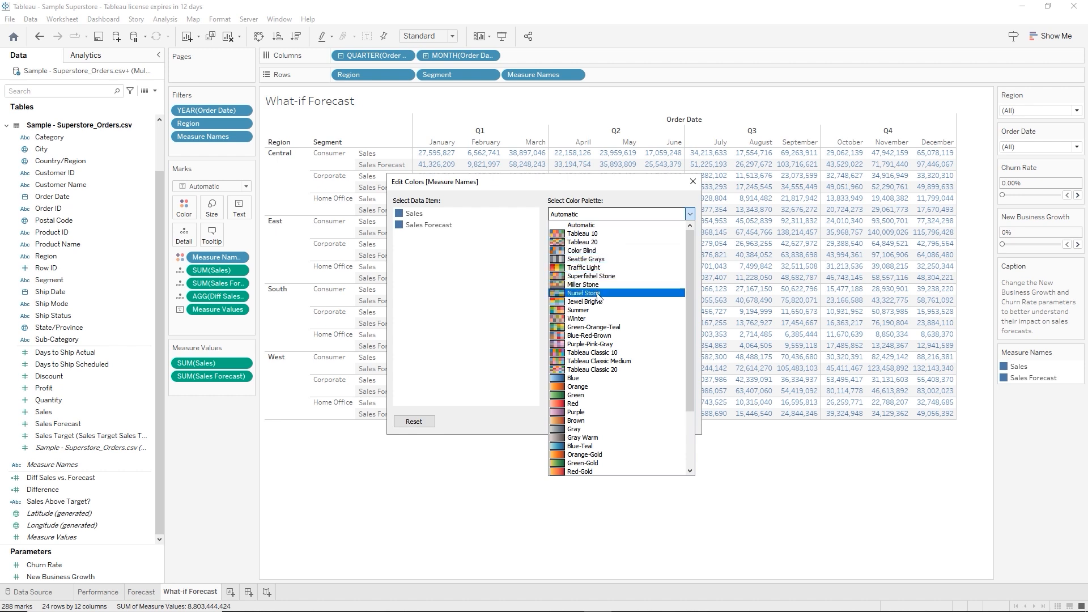
left_click(589, 316)
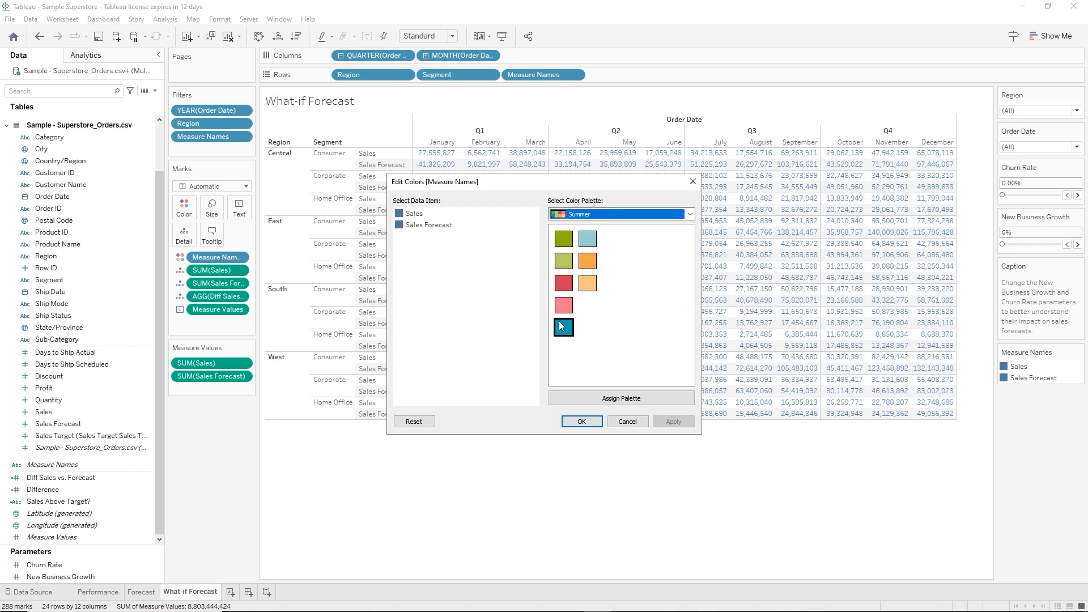
left_click(415, 216)
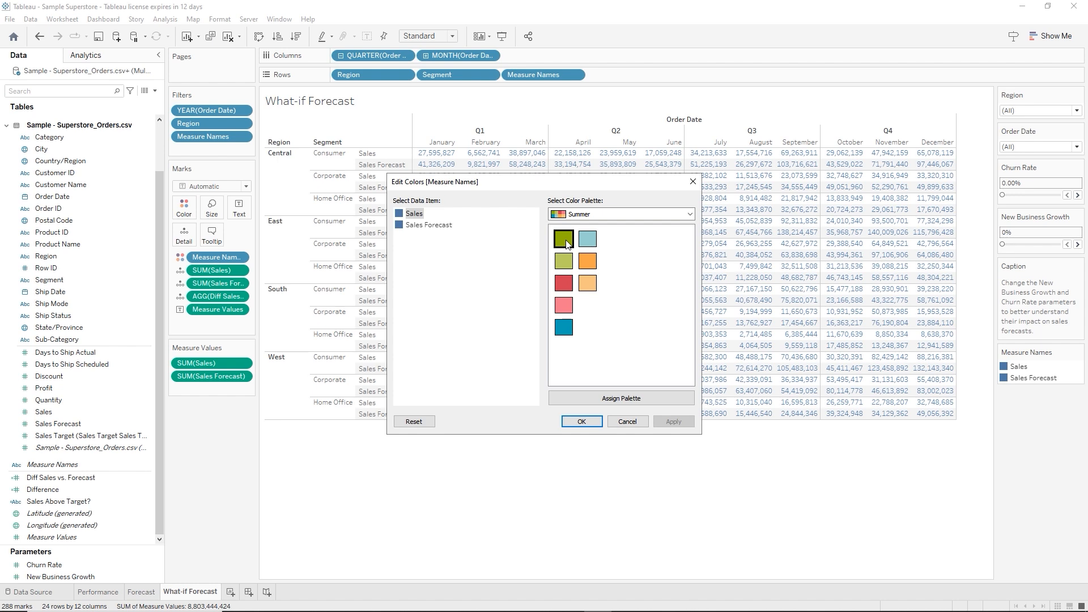
left_click(564, 239)
left_click(423, 227)
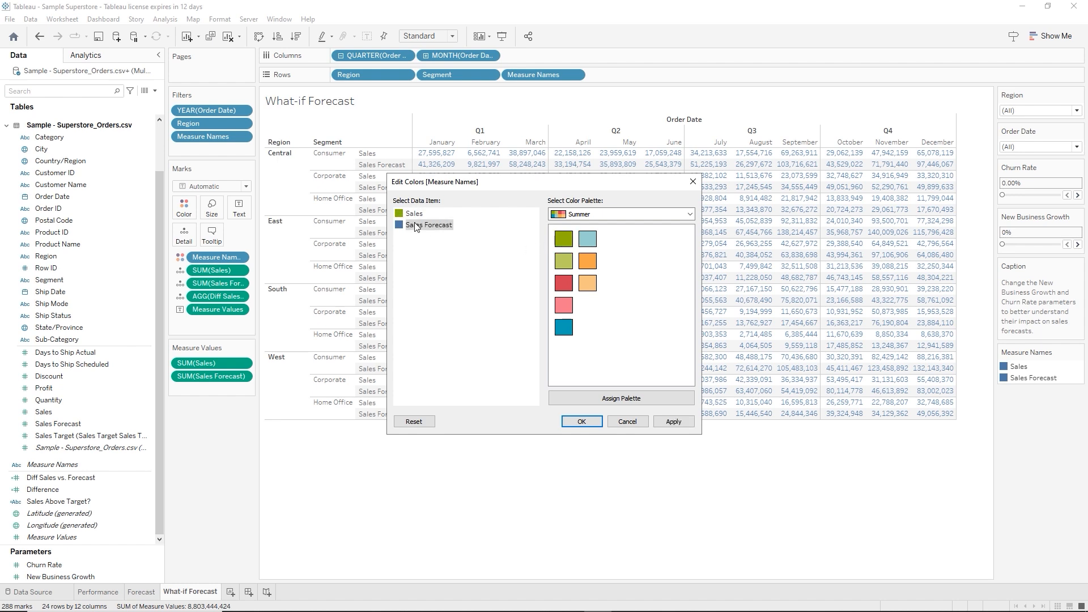
left_click(586, 261)
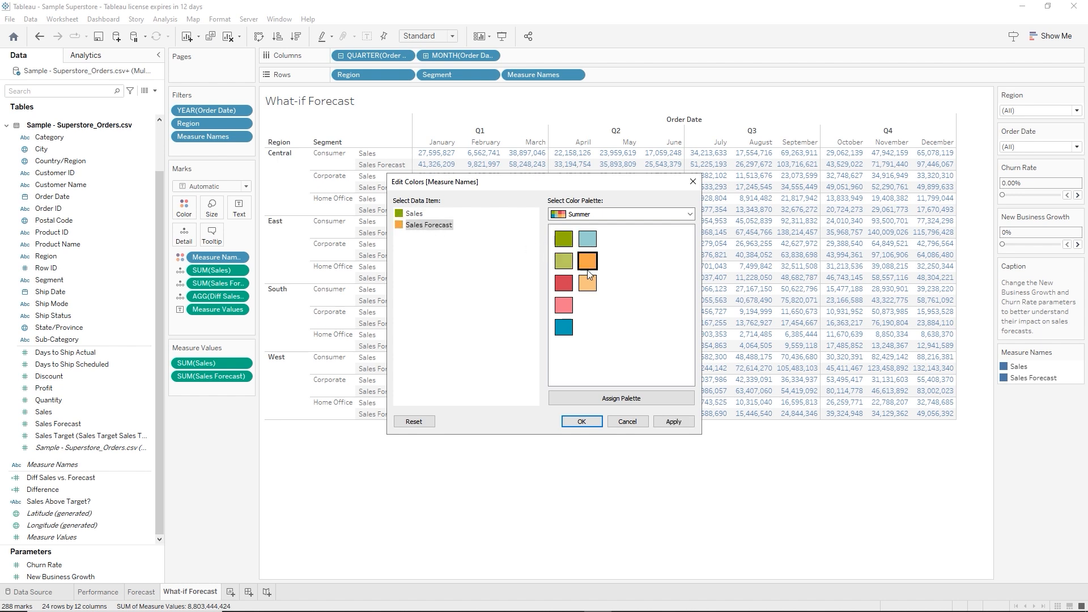
left_click(582, 422)
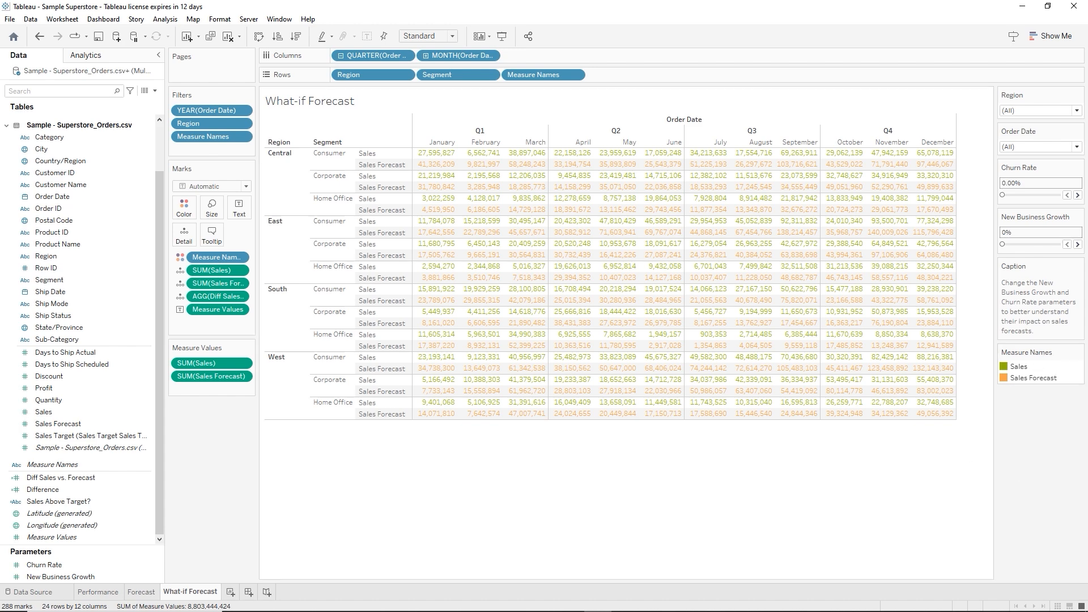
Recolor Sales green and Sales Forecast light blue using the Superfishel Stone color palette
left_click(1081, 353)
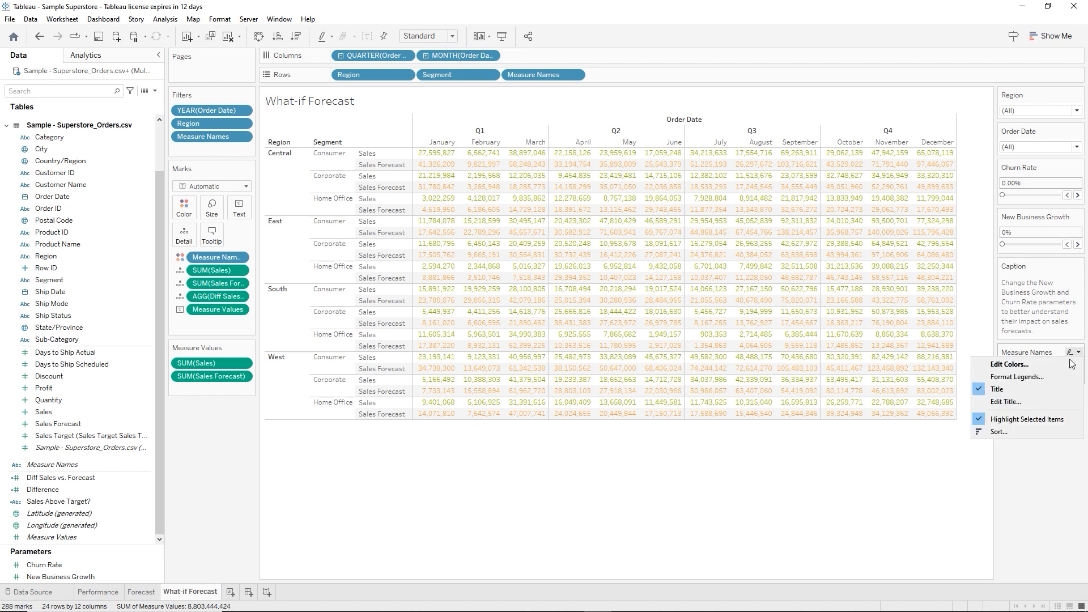
left_click(1026, 366)
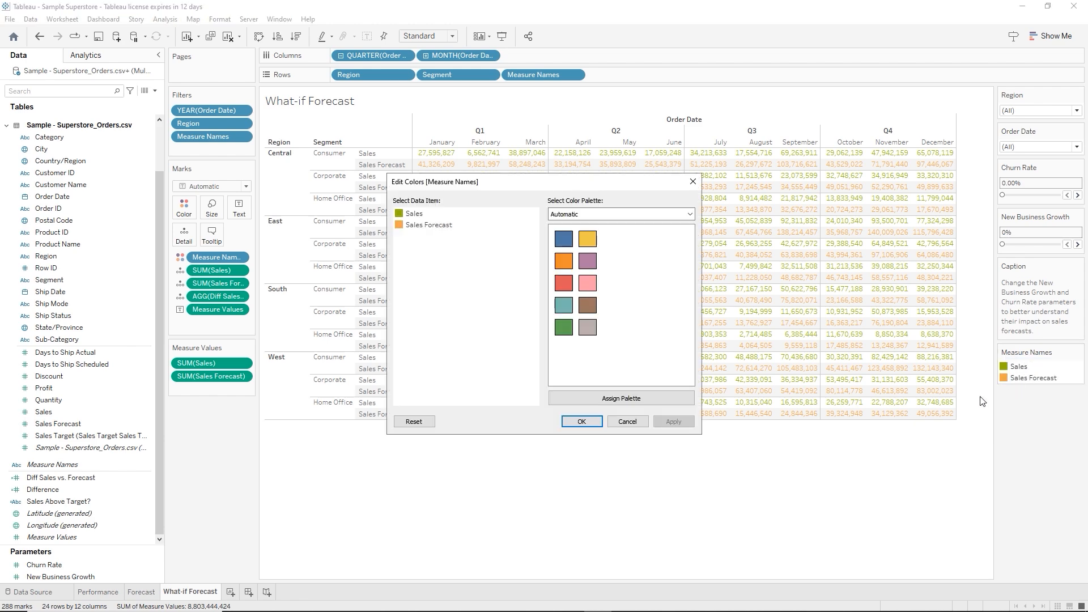
left_click(689, 215)
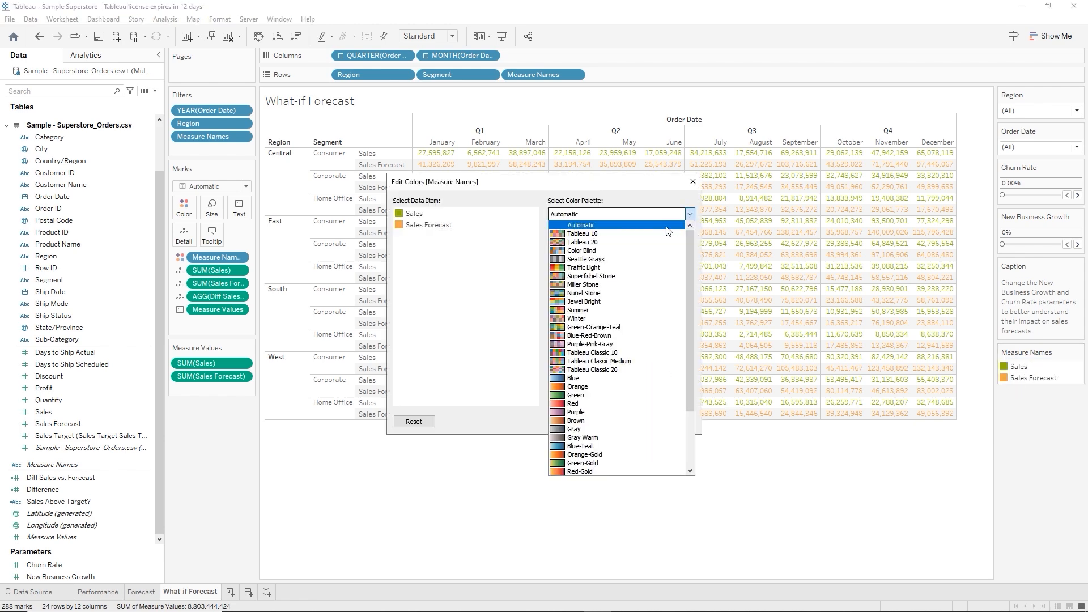
left_click(602, 276)
left_click(415, 227)
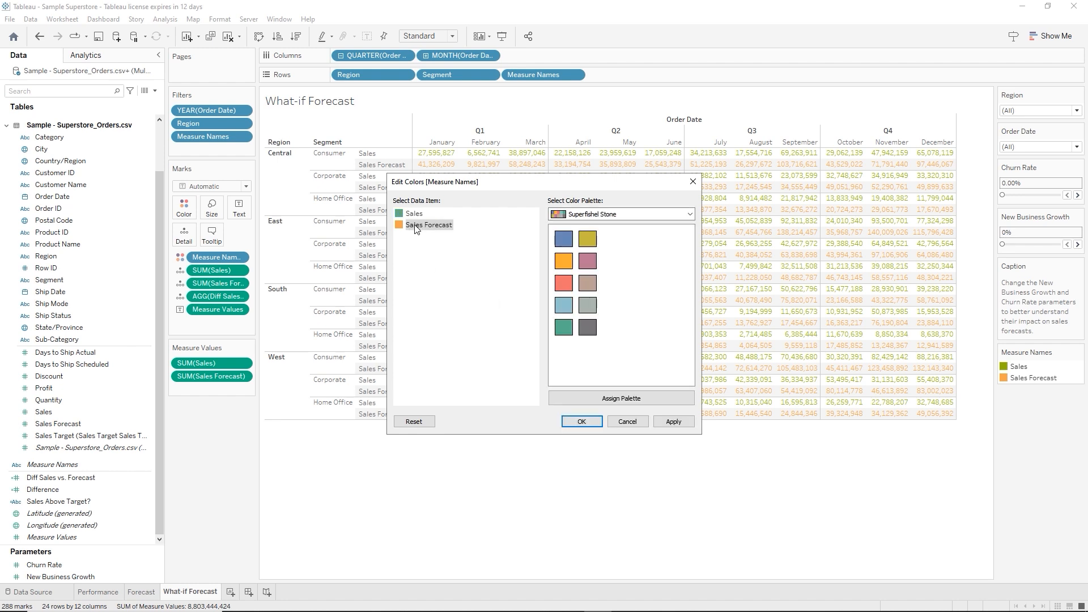
left_click(564, 305)
left_click(582, 421)
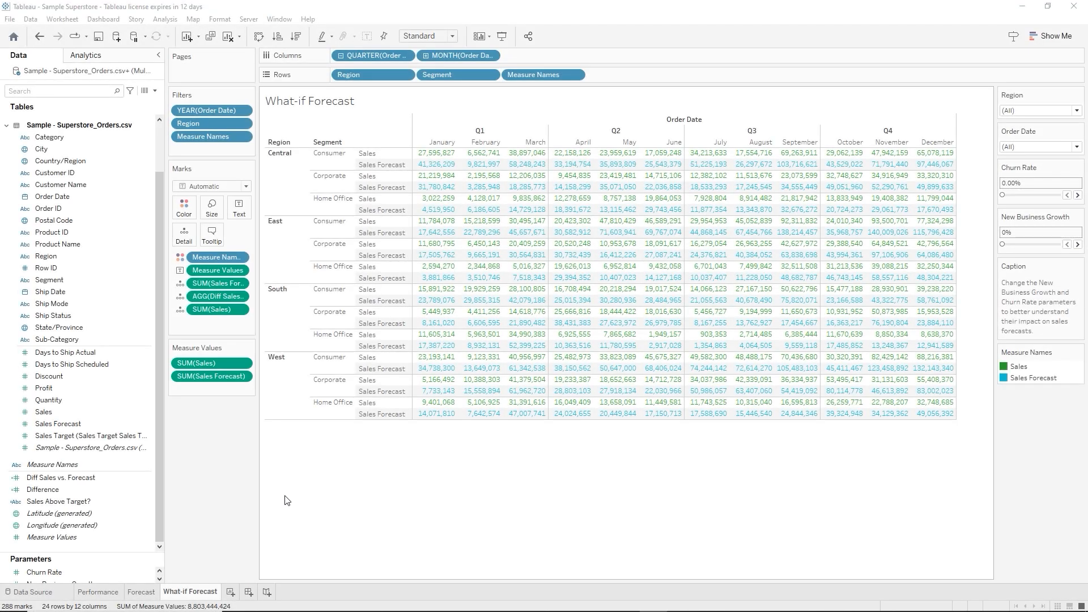
Add Diff Sales vs. Forecast to the table's measure values and place it after Sales Forecast
left_click(45, 480)
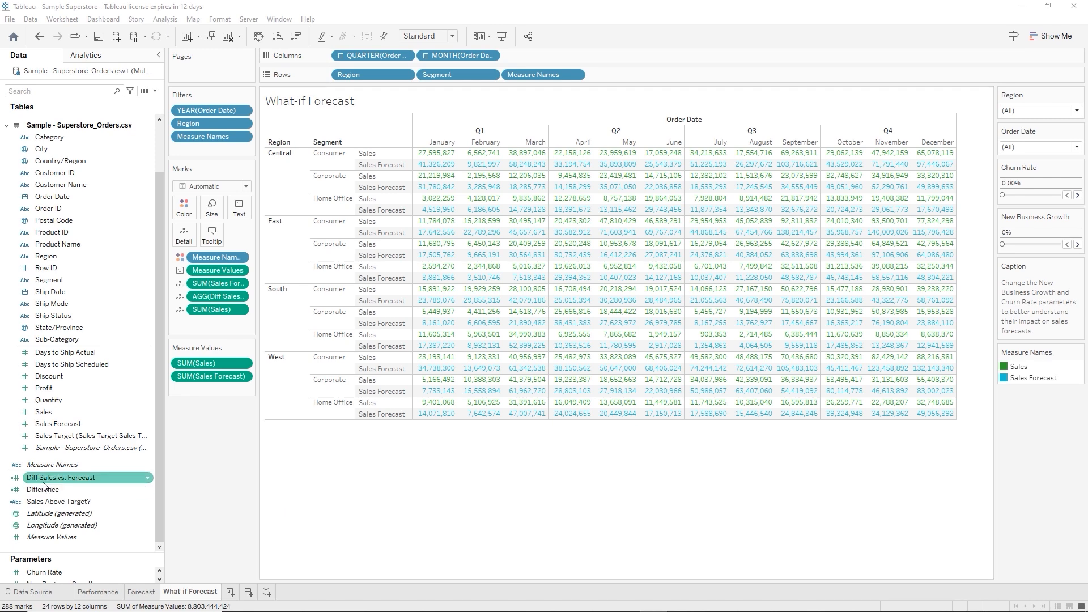
left_click_drag(50, 483, 504, 279)
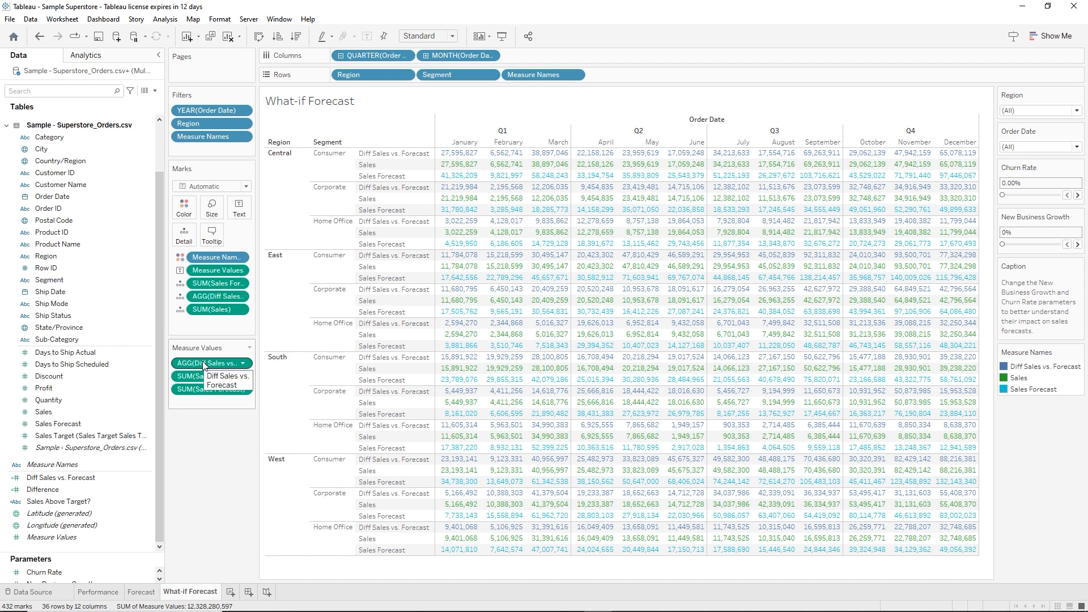
left_click_drag(202, 361, 200, 399)
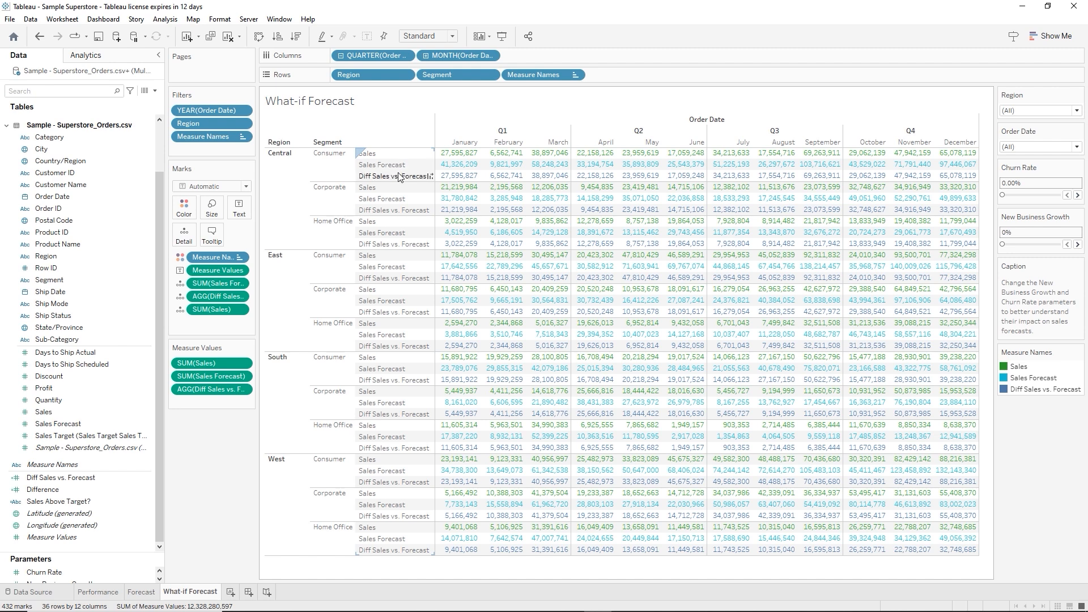
Try several Churn Rate values against the table and leave the parameter at 14.40%
mouse_move(454, 188)
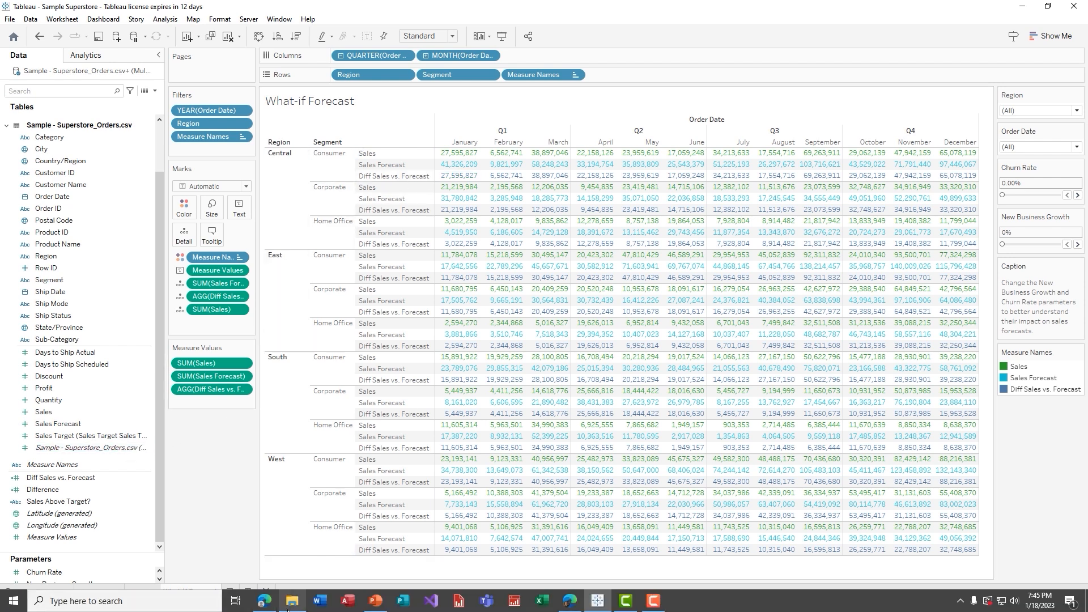
mouse_move(440, 476)
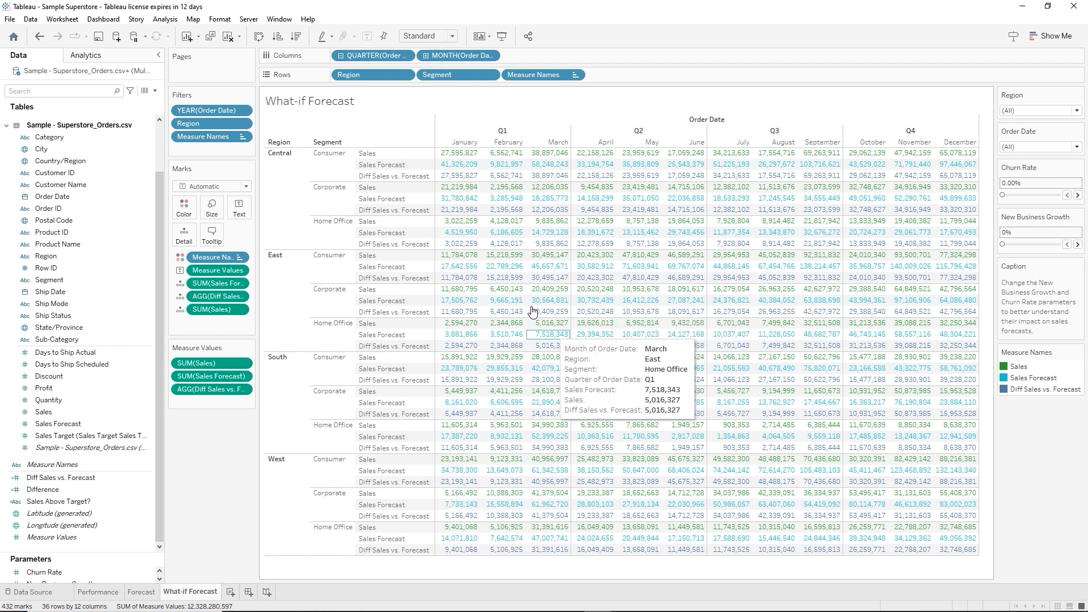
left_click(1032, 195)
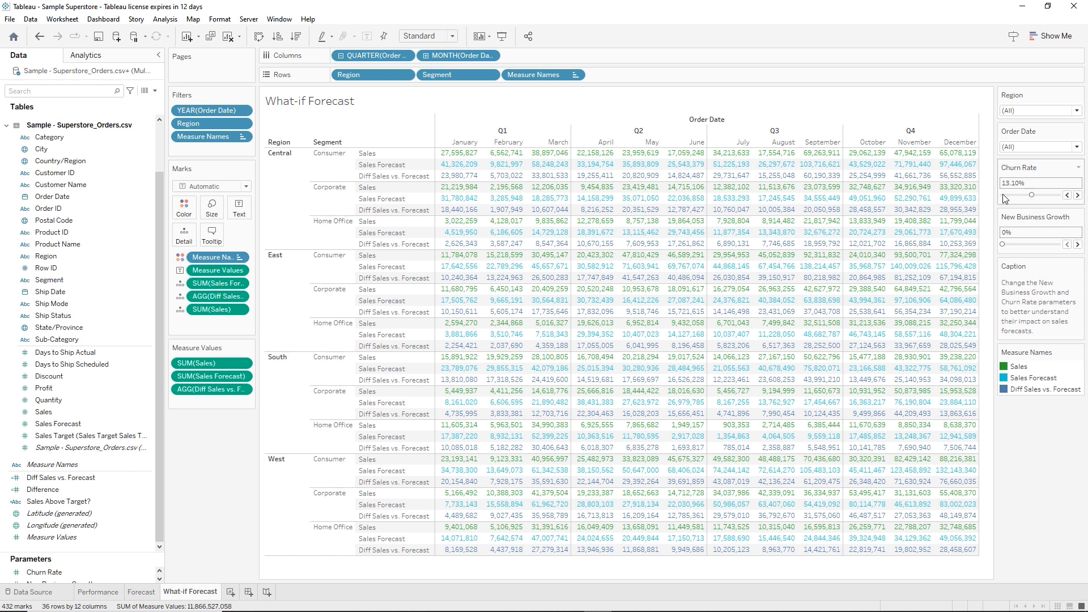
left_click(1004, 196)
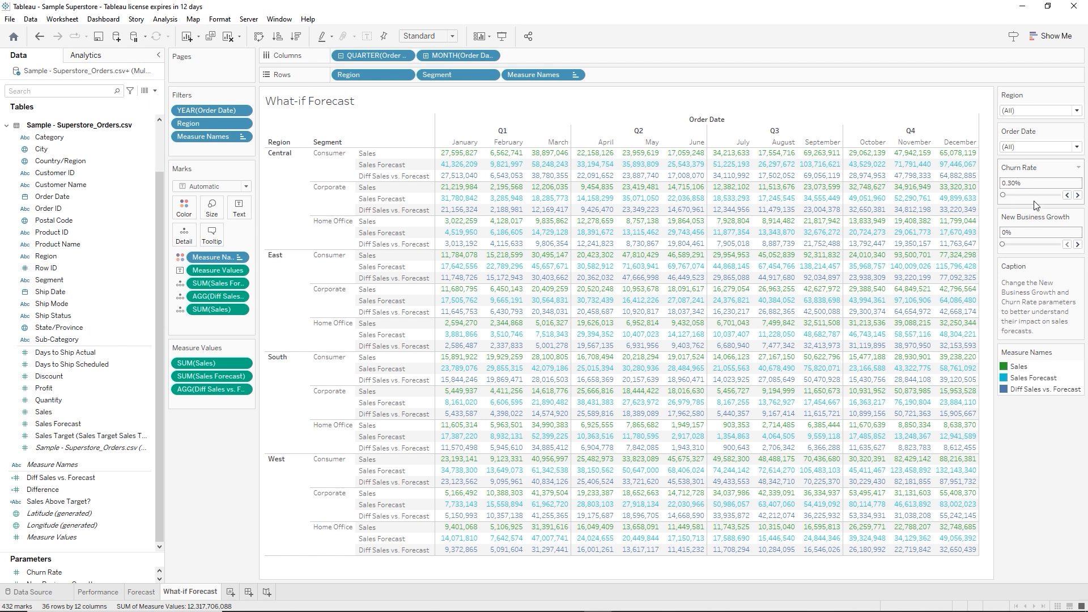
left_click_drag(1019, 194, 1035, 197)
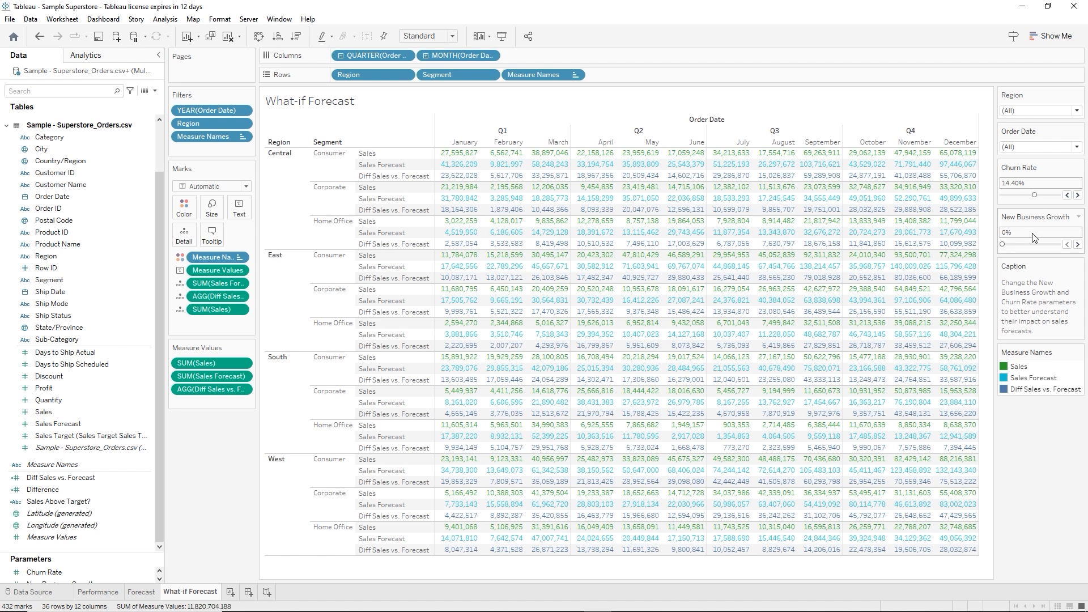
Try New Business Growth at 55% against the table, and return both Churn Rate and New Business Growth to 0%
mouse_move(1030, 245)
left_mouse_down()
mouse_move(1042, 245)
mouse_move(1012, 250)
mouse_move(1032, 242)
left_mouse_up()
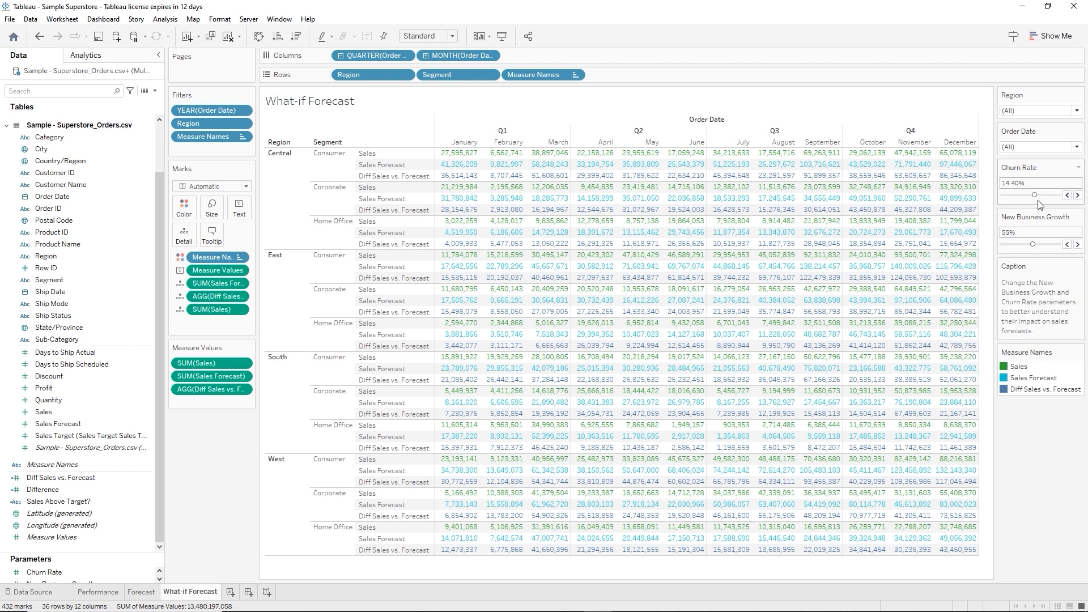
left_click_drag(1034, 195, 989, 202)
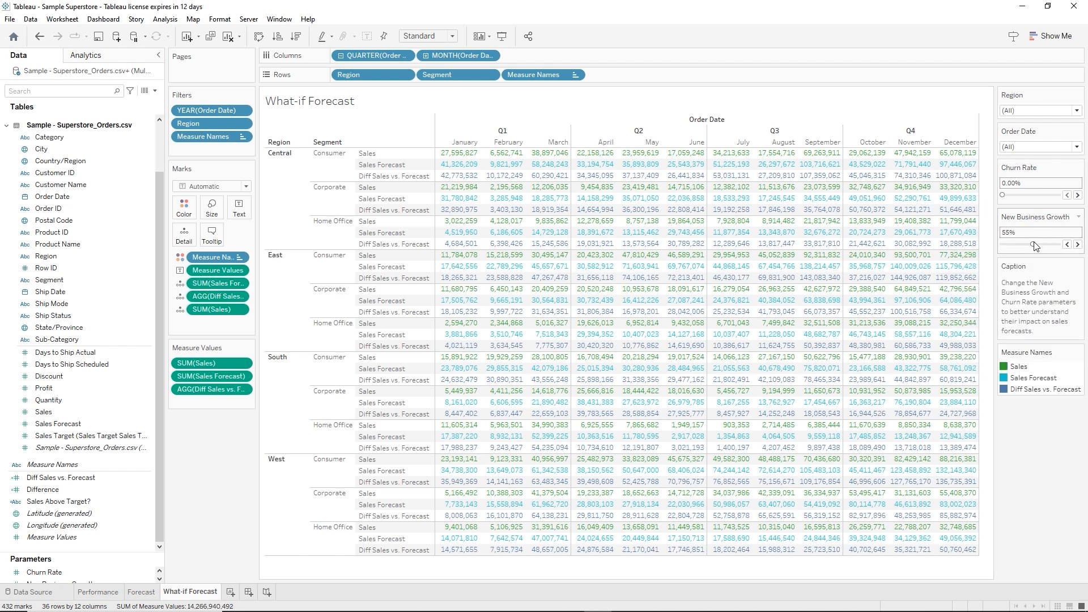
left_click_drag(1033, 248, 1001, 250)
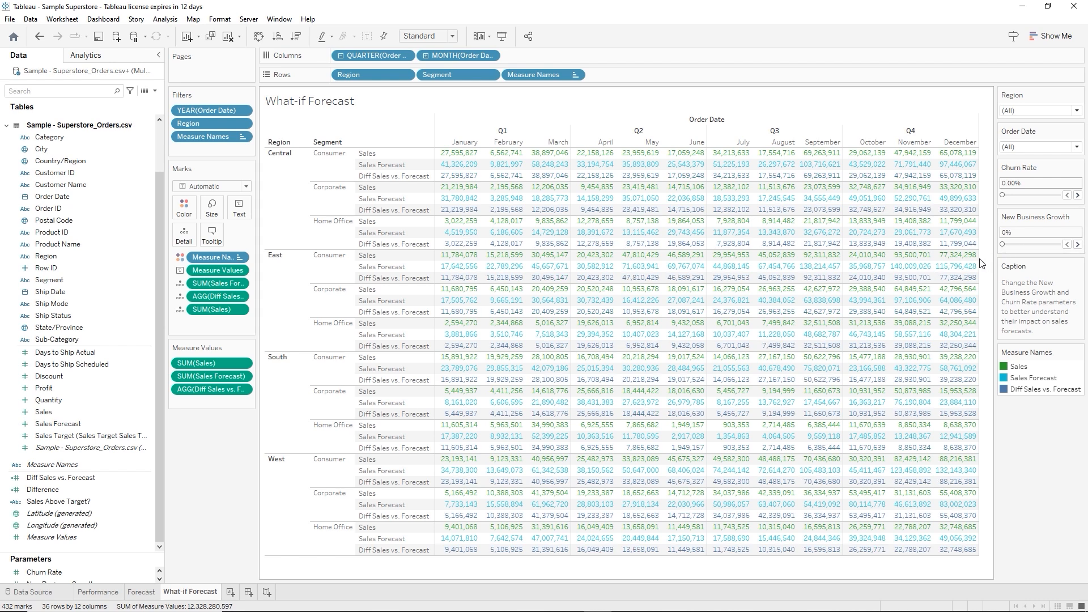
Extend the sheet title after the sheet name with "Based on" followed by the YEAR(Order Date) field
right_click(353, 105)
left_click(383, 110)
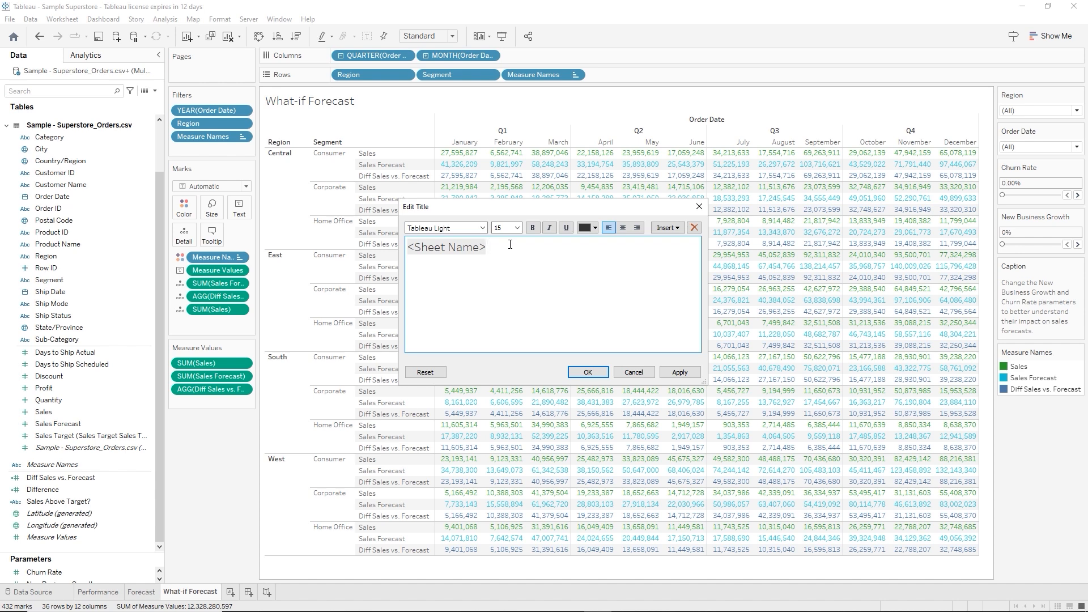
type("Based on")
left_click(675, 229)
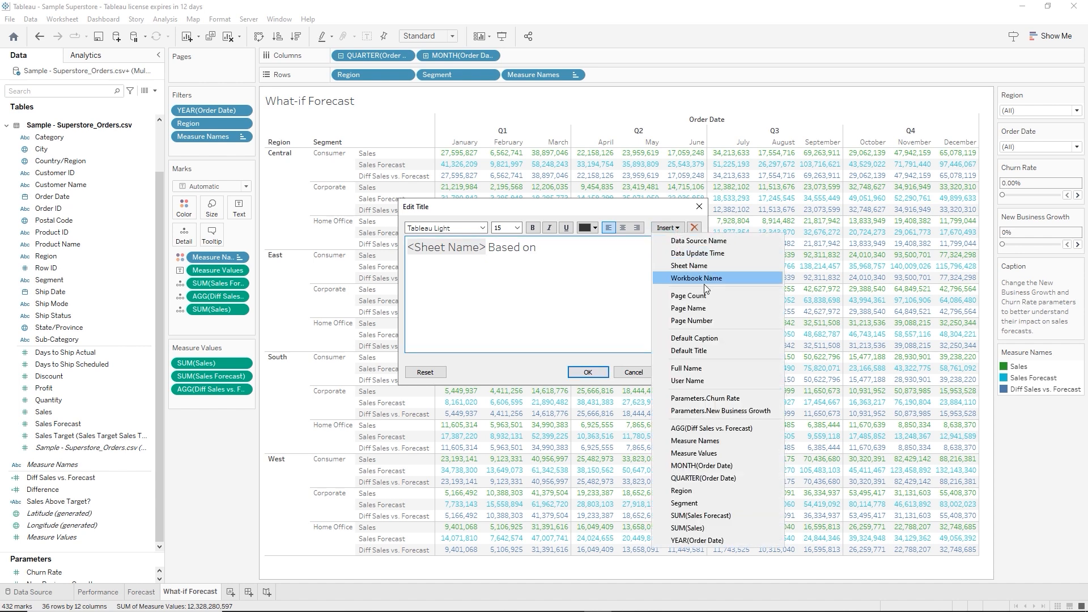
left_click(730, 541)
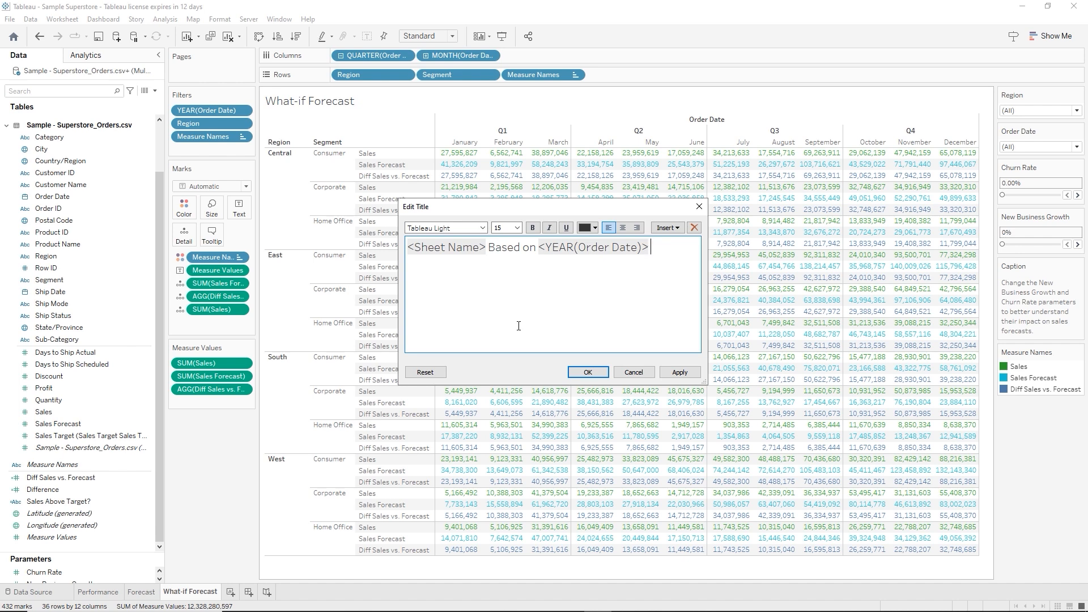
Append the New Business Growth parameter with "Growth," and the Churn Rate parameter with "Churn" to the title, and apply it
left_click(678, 229)
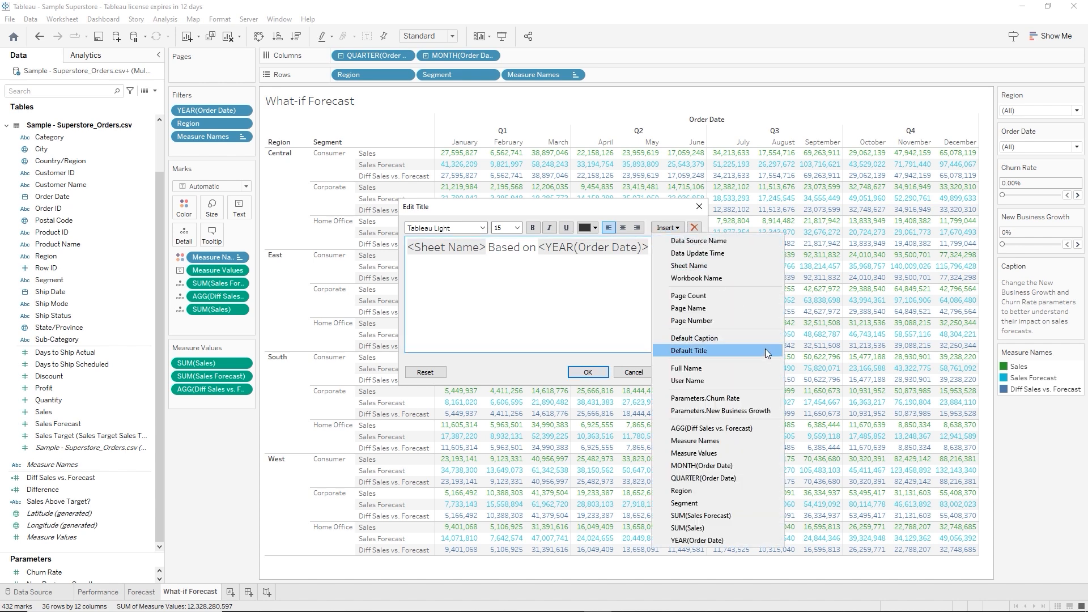
left_click(727, 413)
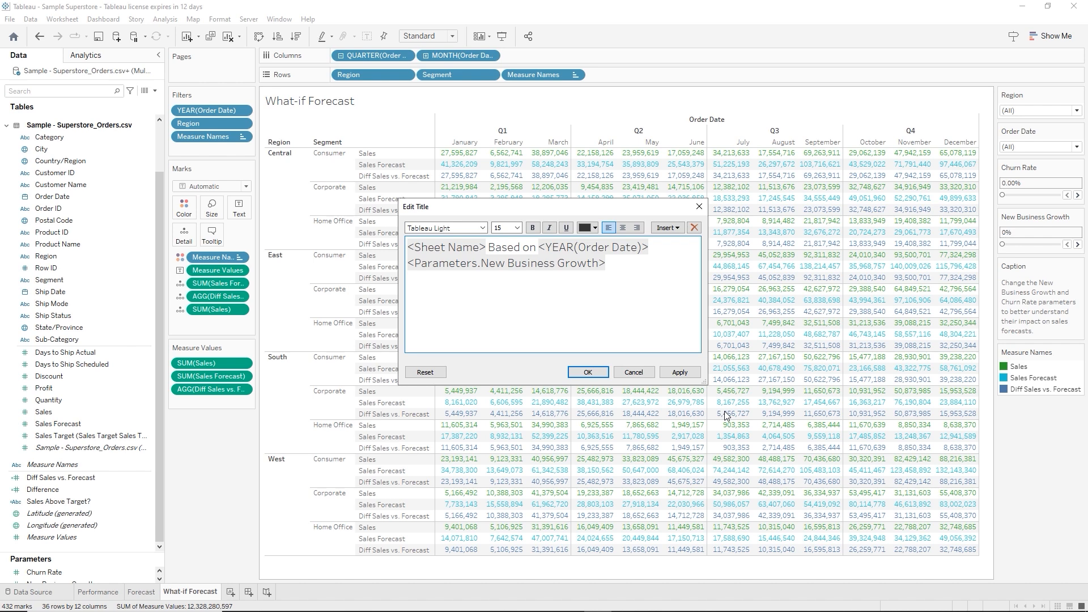
type("Growth,")
left_click(675, 229)
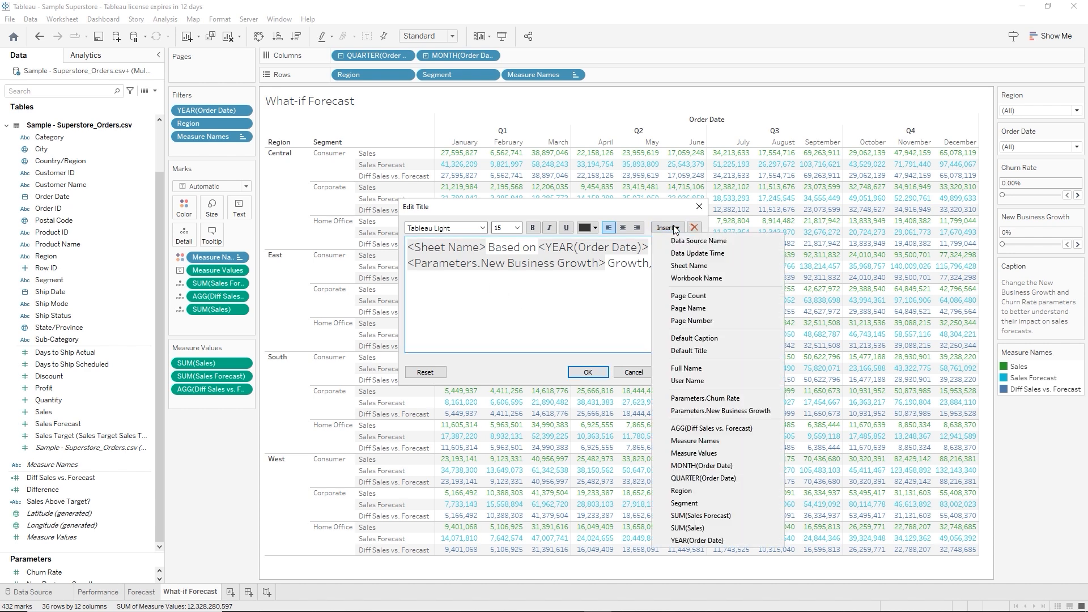
left_click(733, 396)
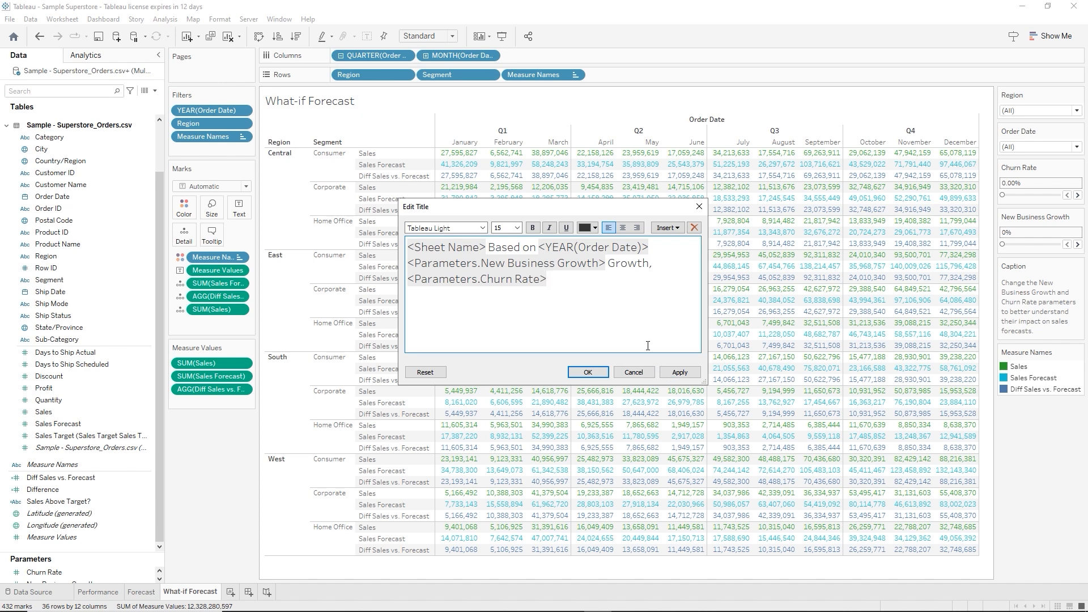
type("Churn")
left_click(589, 372)
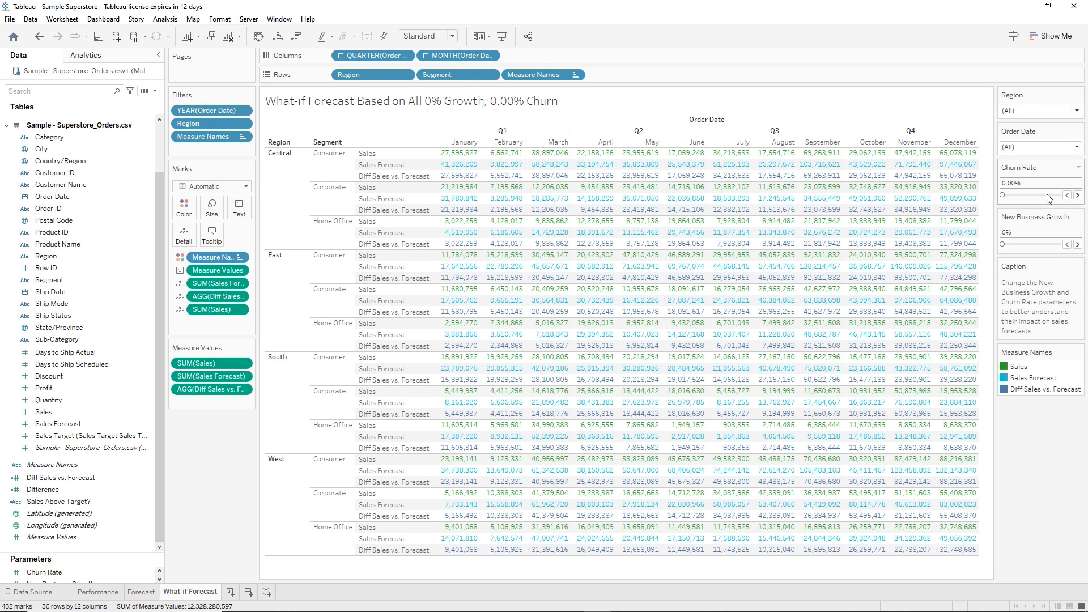
Set the Churn Rate parameter to 13.60% and the New Business Growth parameter to 54%
left_click(1033, 195)
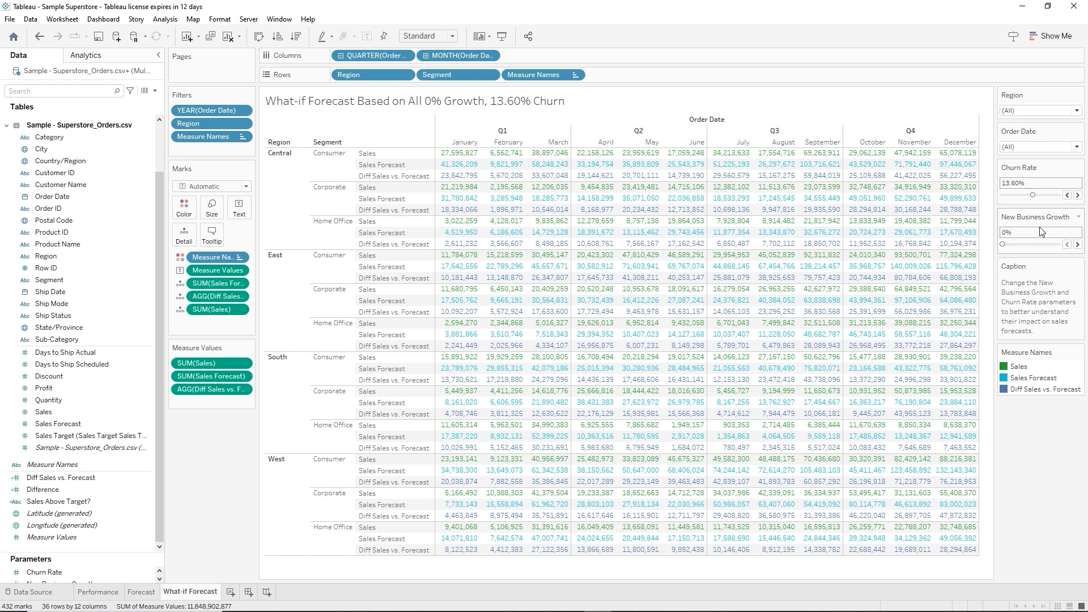
left_click(1033, 245)
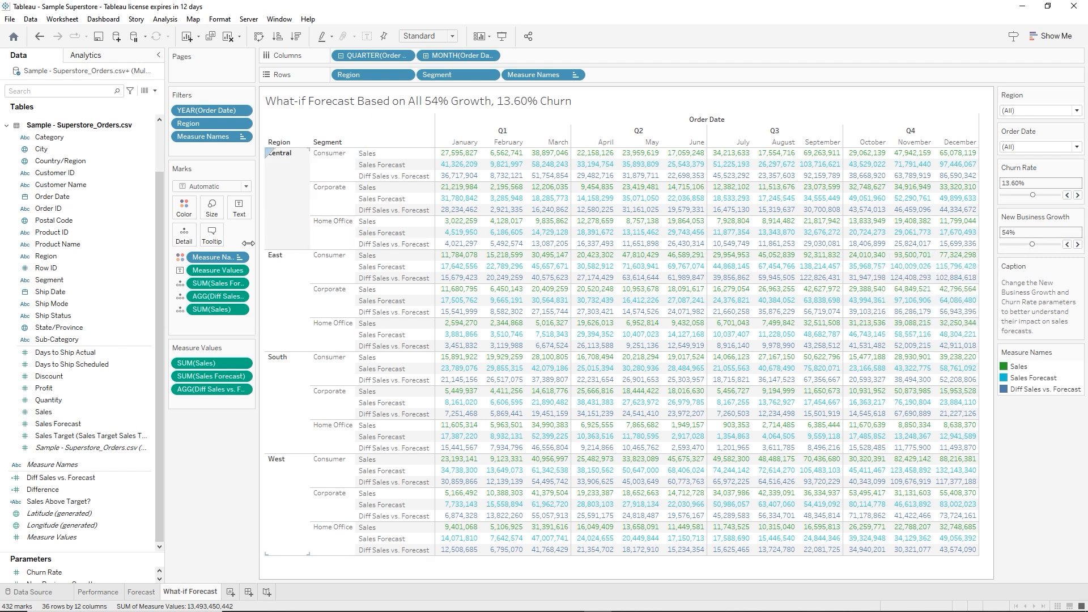
mouse_move(616, 332)
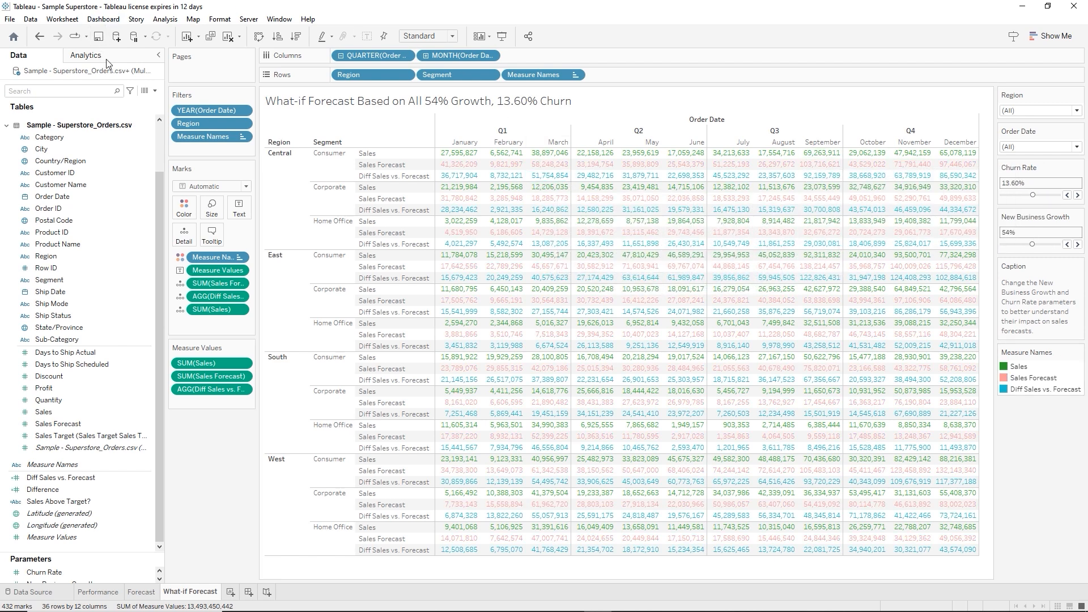
Add a new worksheet and name it Total Sales
left_click(231, 593)
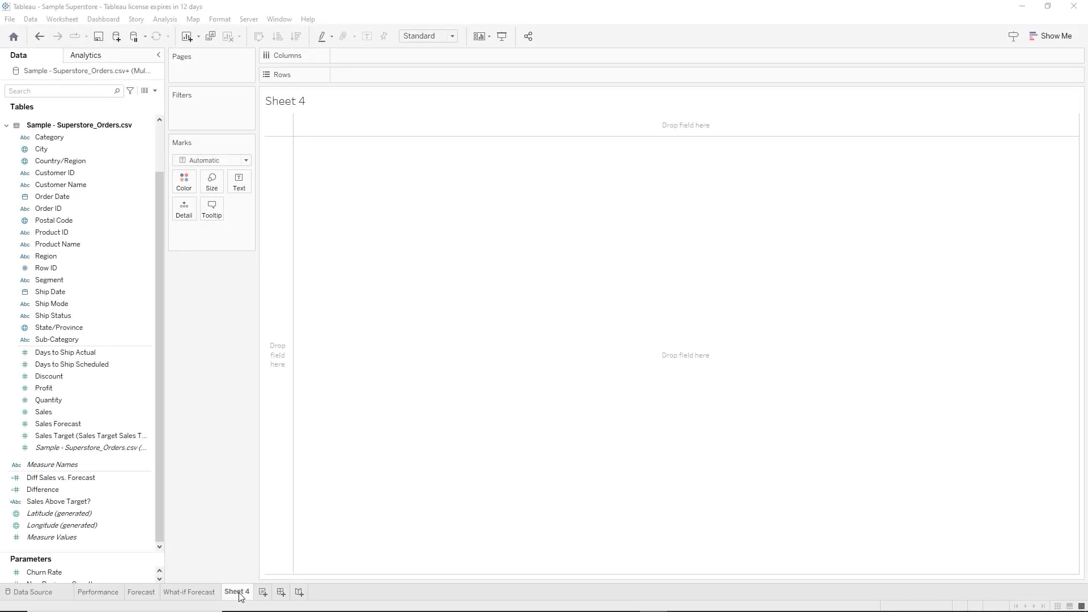
double_click(240, 597)
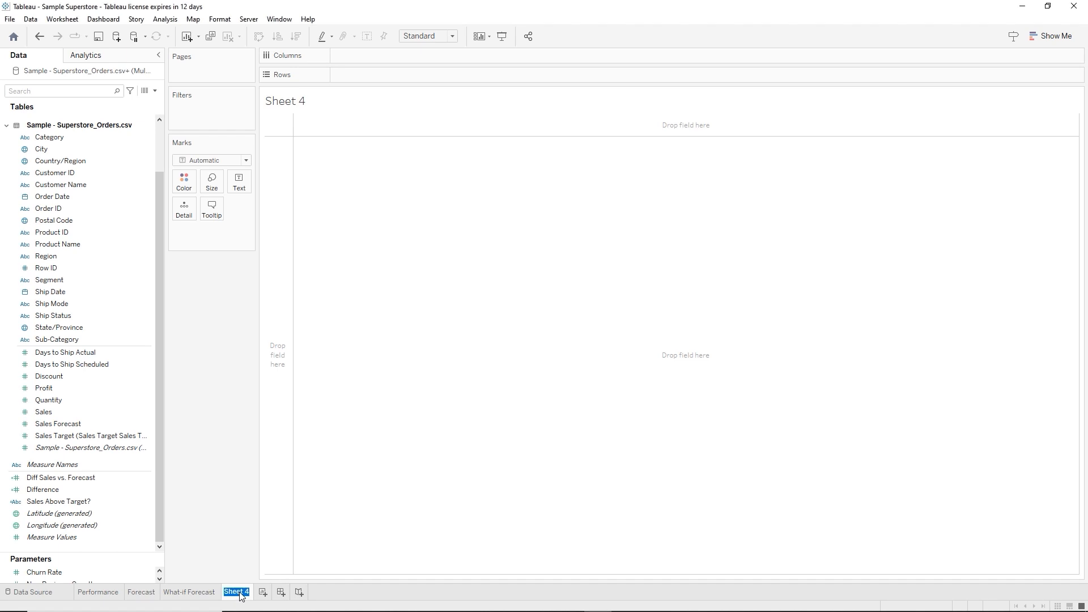
type("Total Sales")
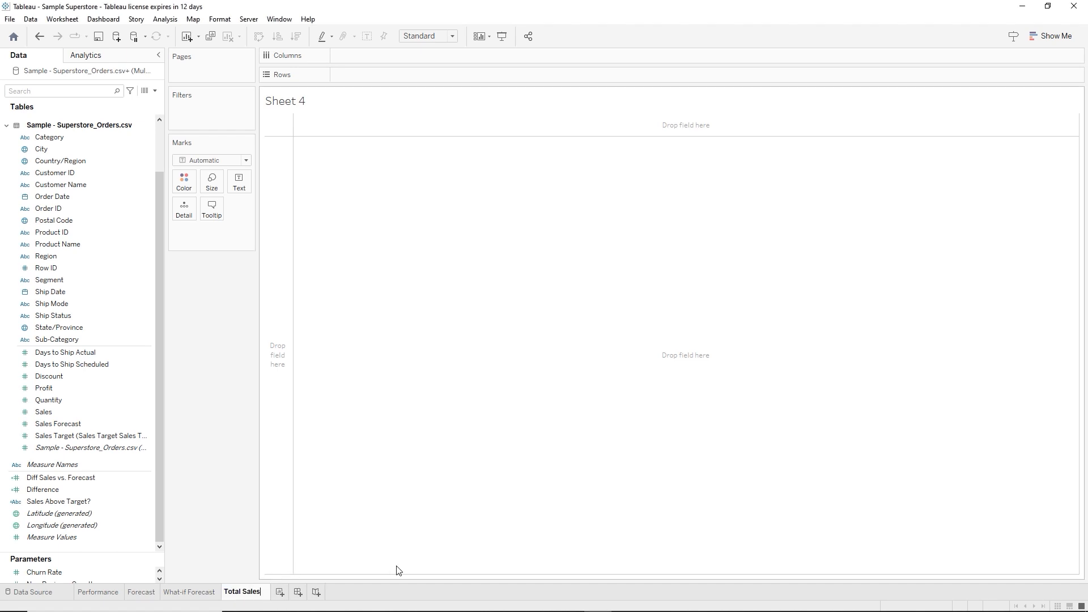
key("Return")
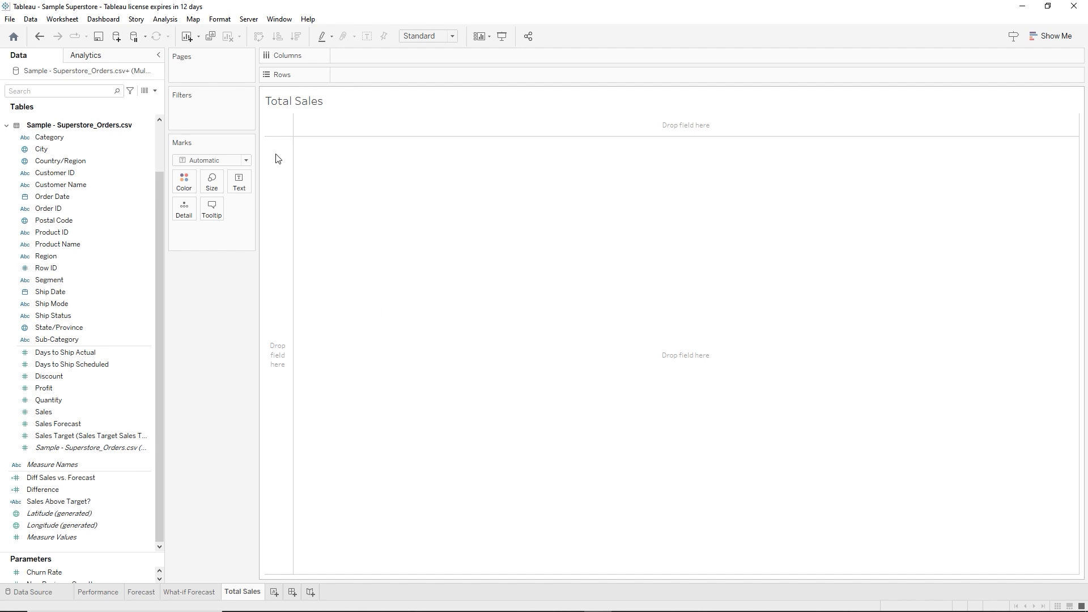
Start a new calculated field and name it Profit Ratio
left_click(164, 21)
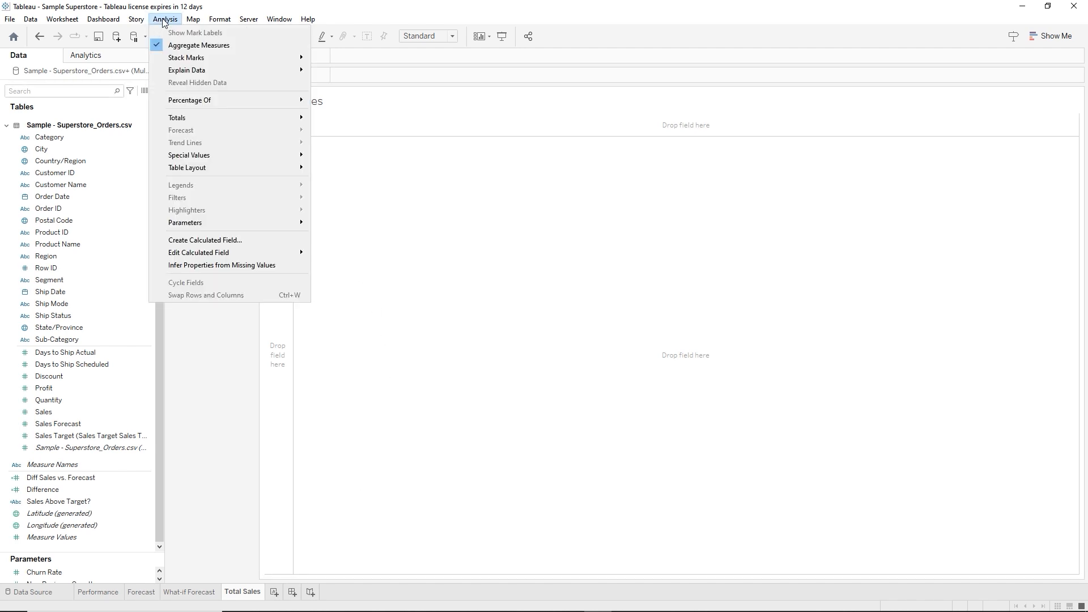
left_click(197, 241)
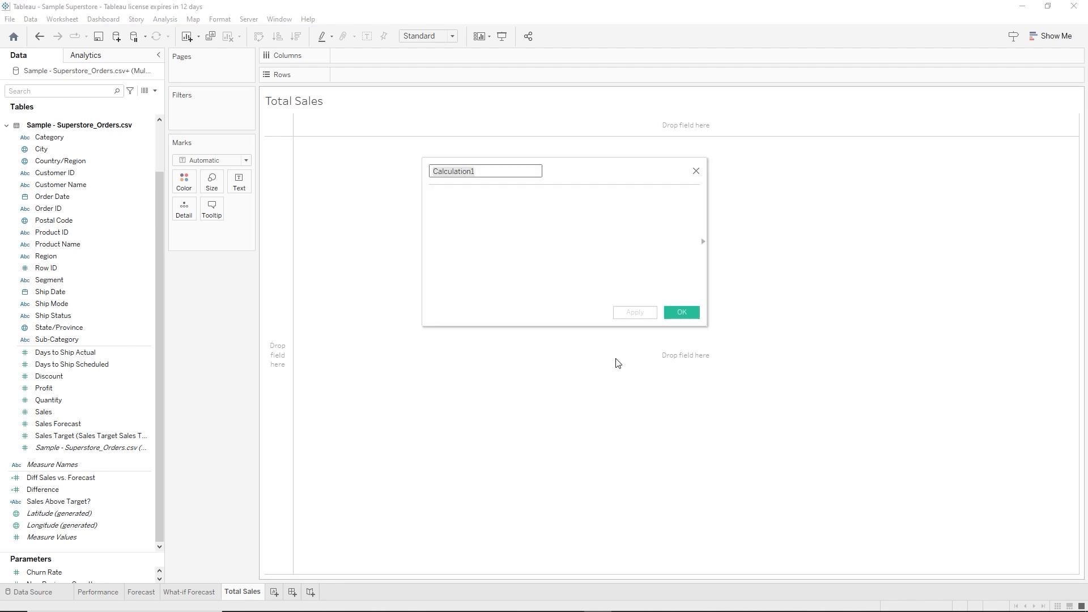
type("Profit")
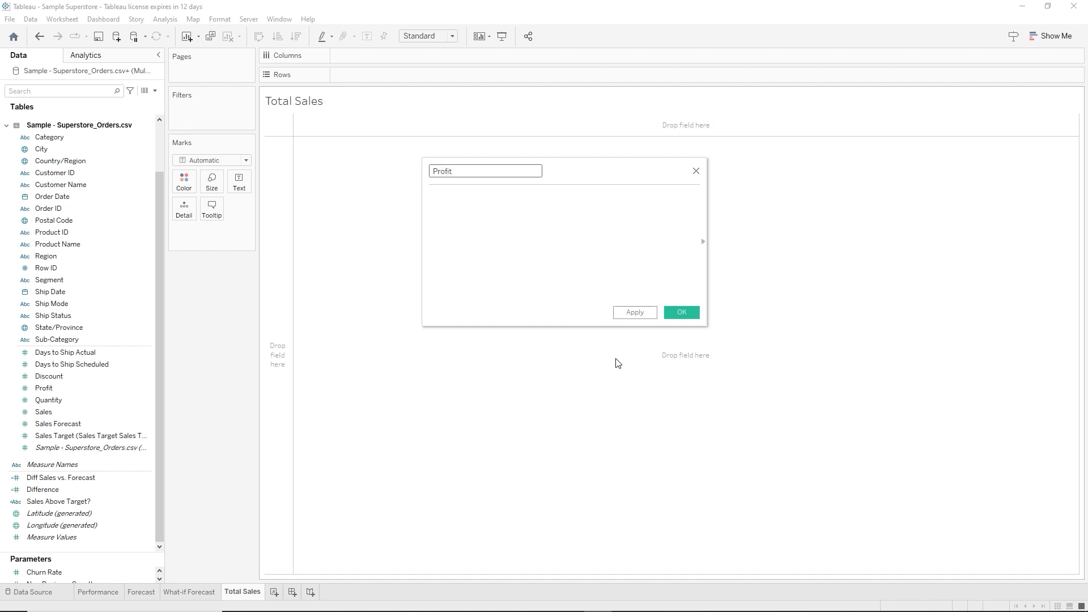
type(" Ratio")
key("Tab")
Enter SUM([Profit]) as the first part of the Profit Ratio formula
type("su")
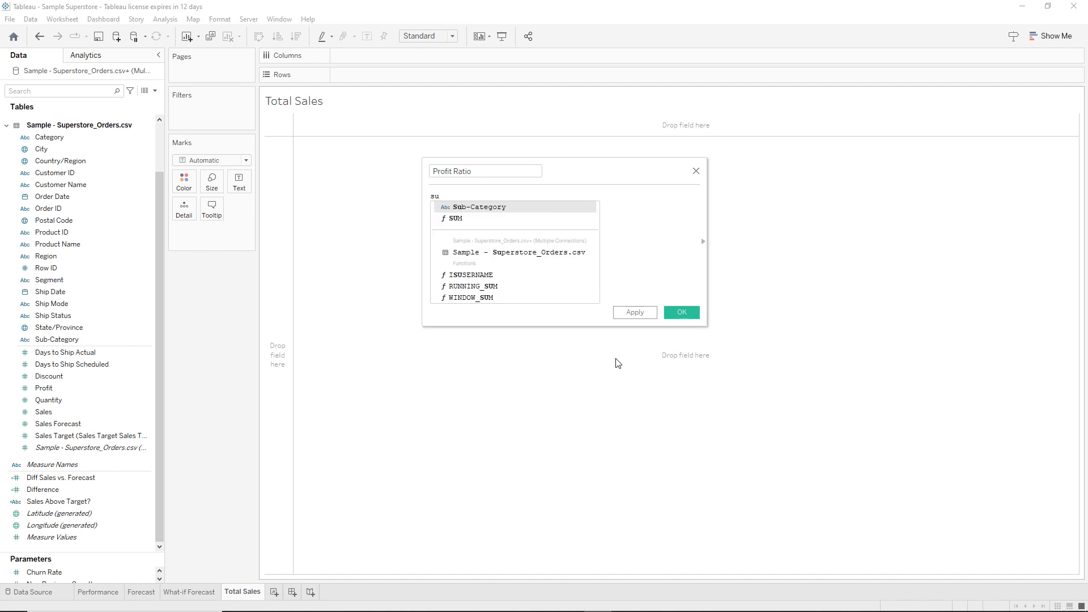
key("Down")
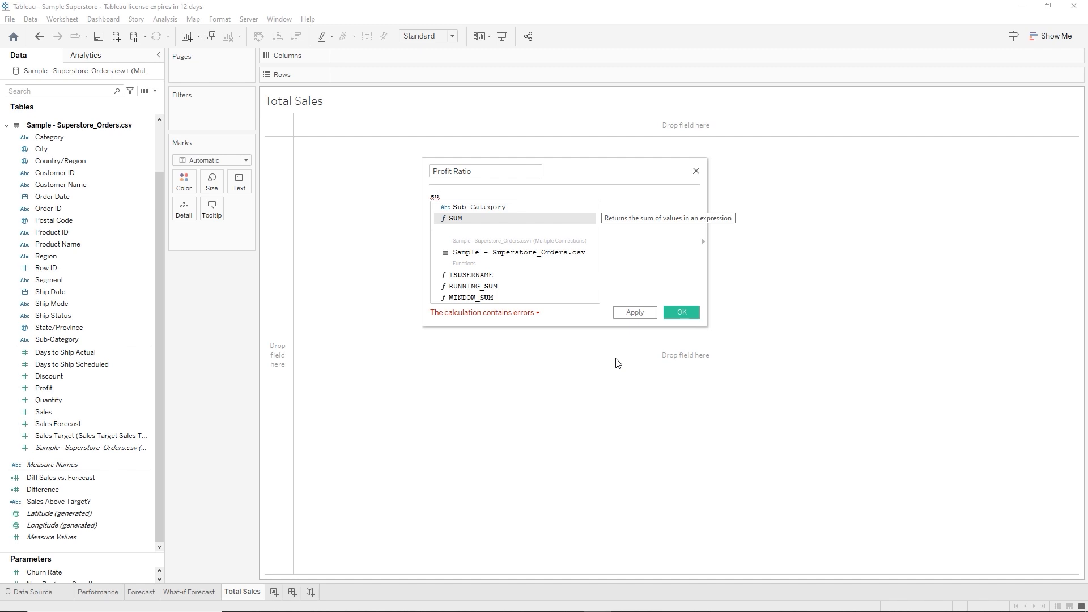
key("Return")
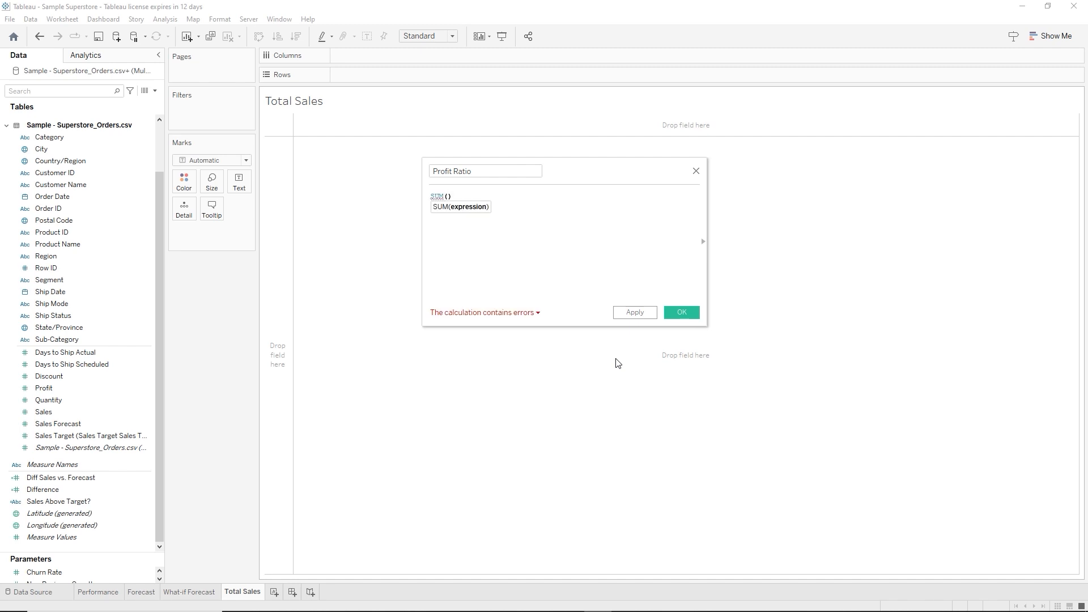
type("pro")
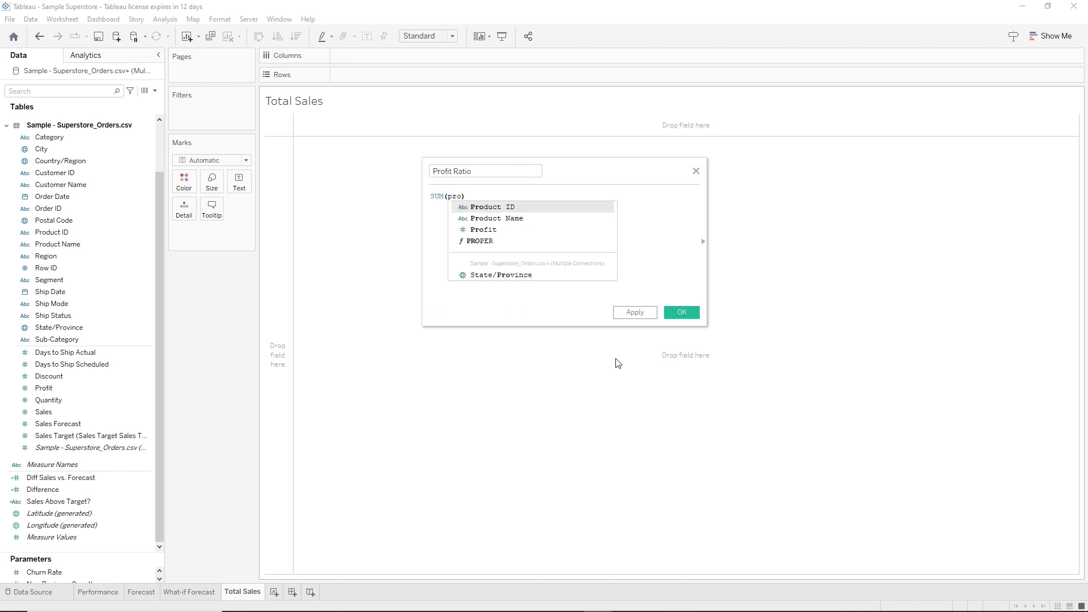
key("Down")
key("Down")
key("Return")
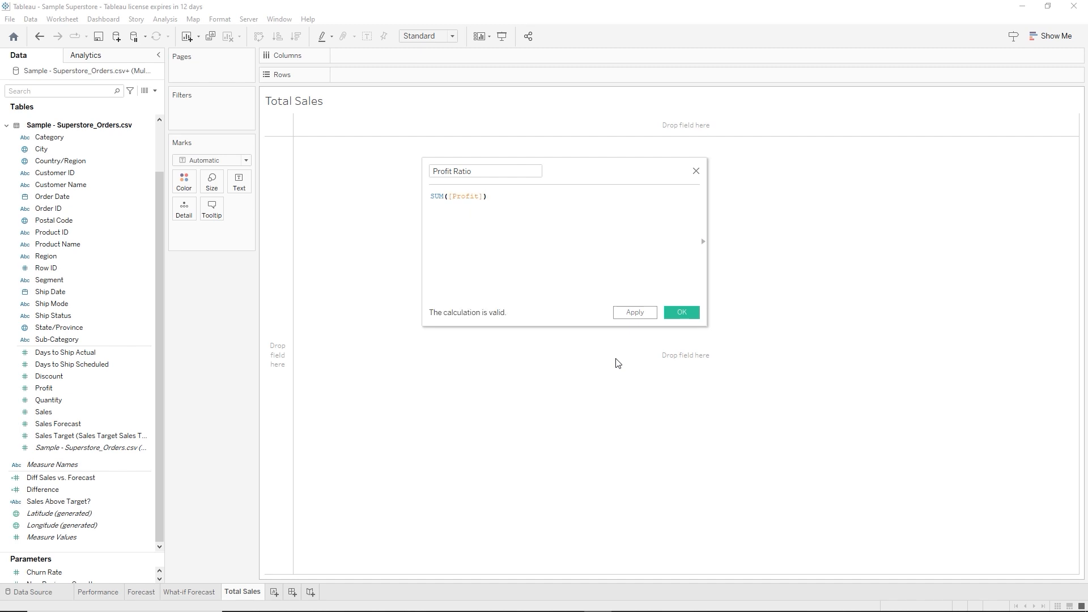
Complete the formula as SUM([Profit])/SUM([Sales]), save the field, and show Profit Ratio as text on the Total Sales sheet
type("/")
type("su")
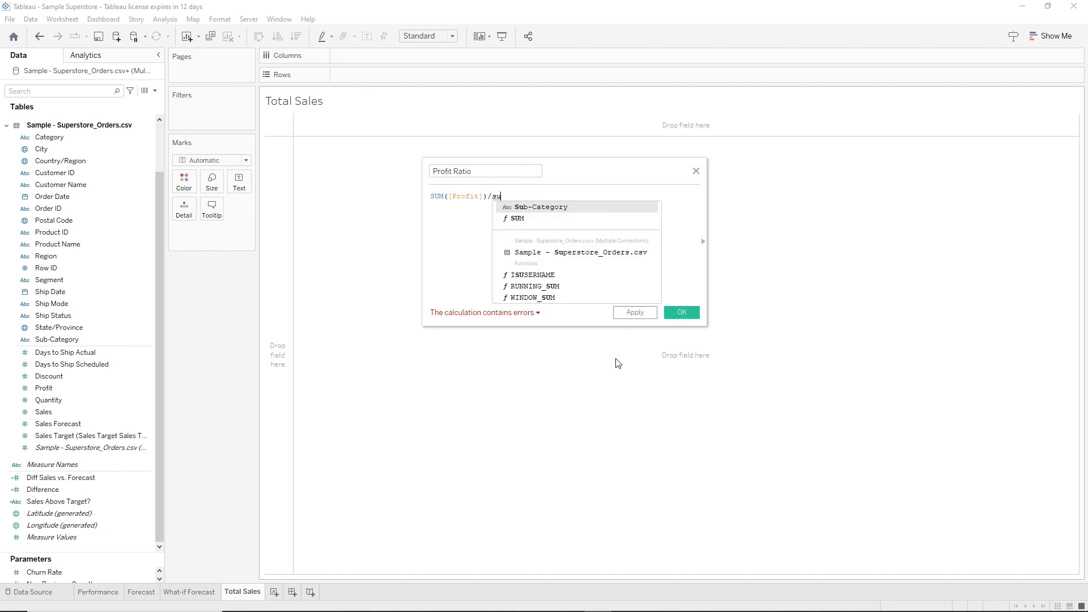
key("Down")
key("Return")
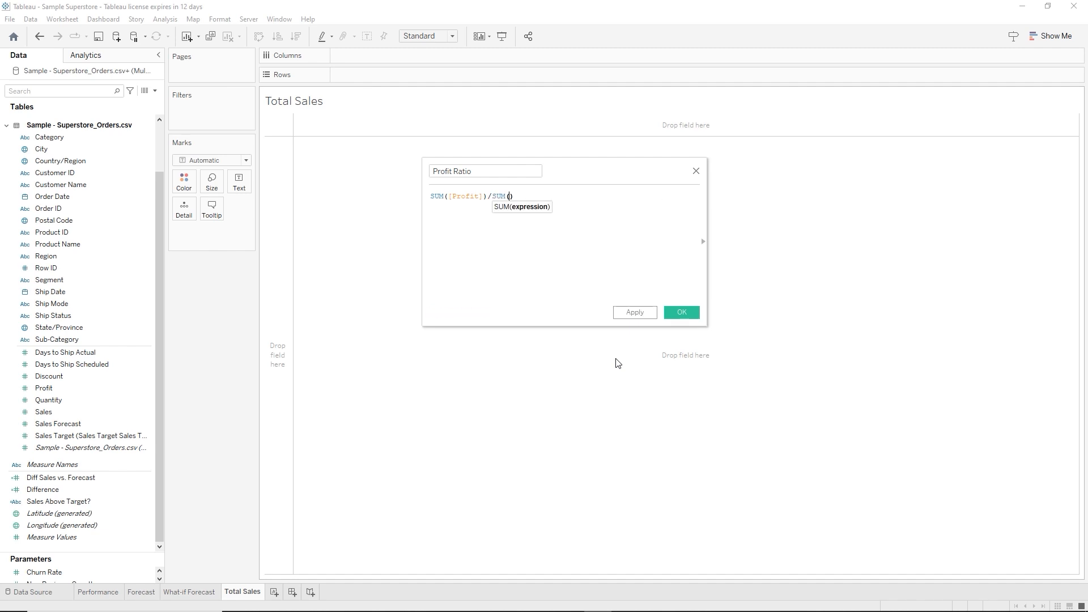
type("sale")
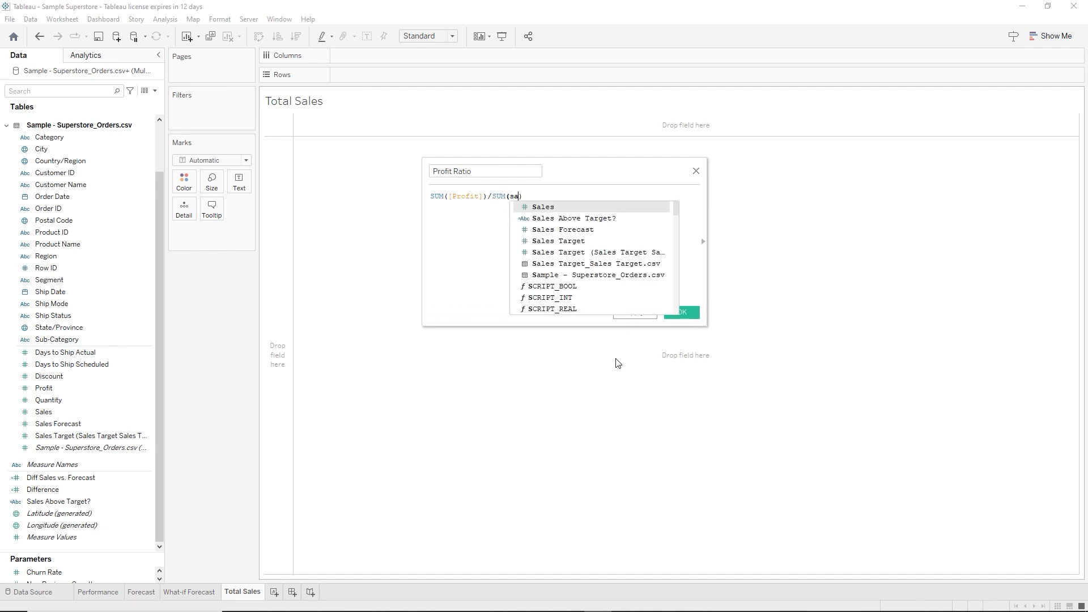
key("Return")
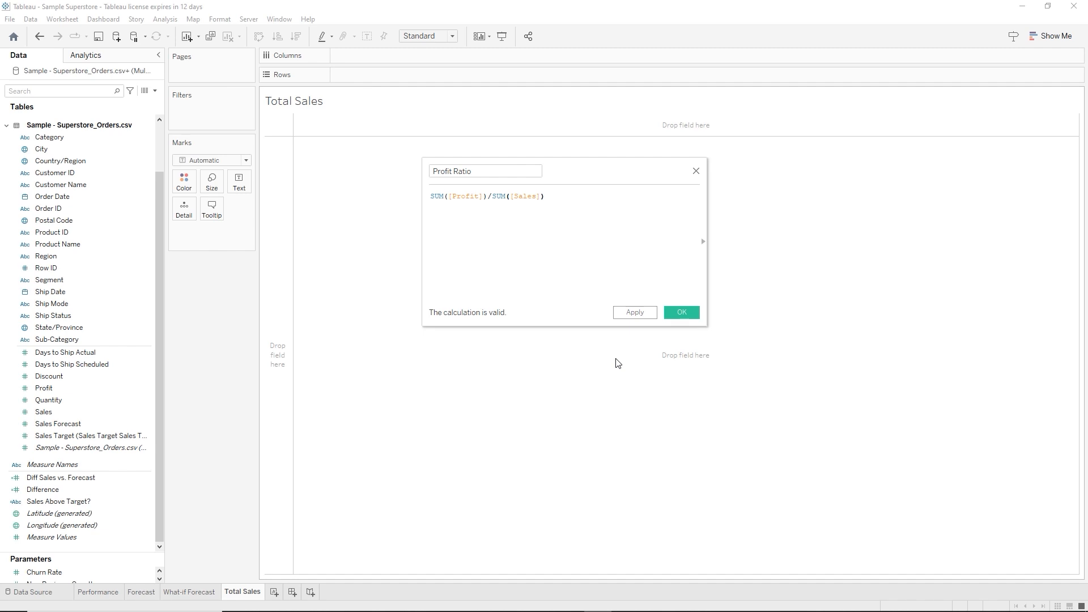
left_click(688, 312)
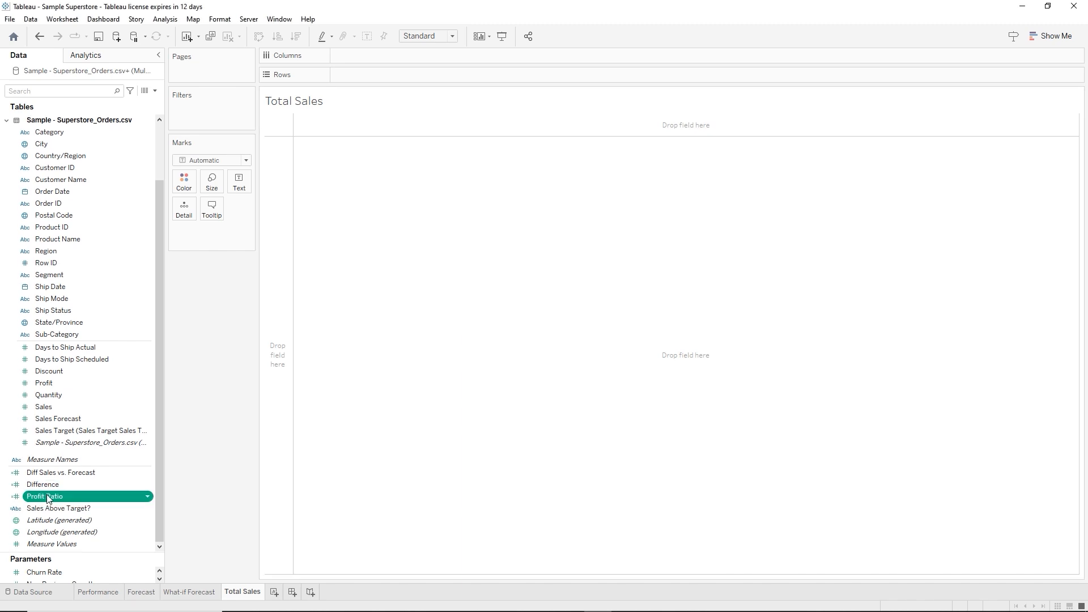
left_click_drag(47, 498, 237, 183)
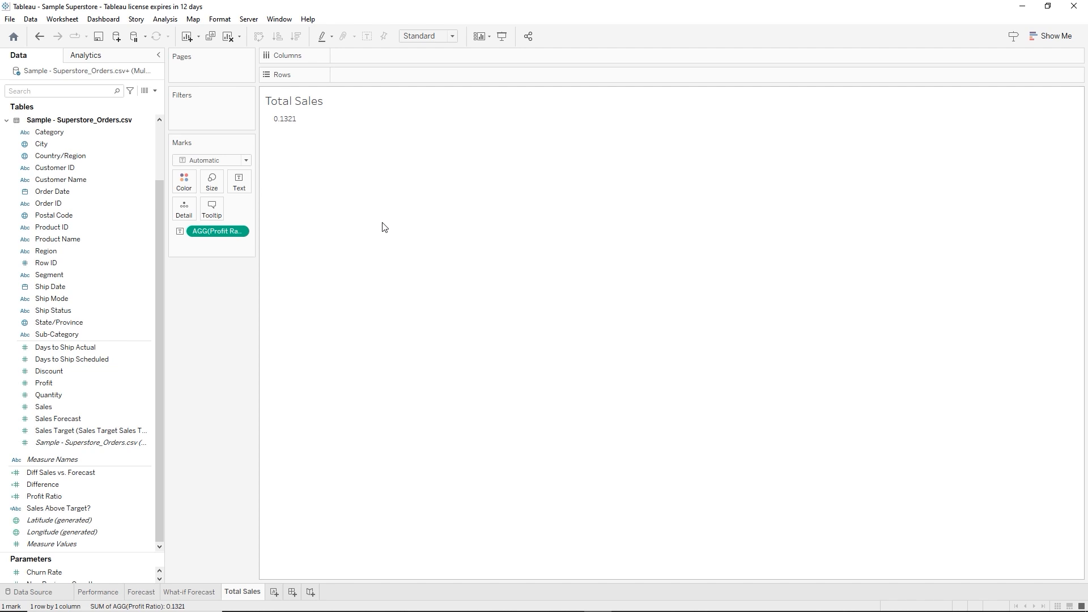
Start a new calculated field and name it Profit per Order
left_click(155, 92)
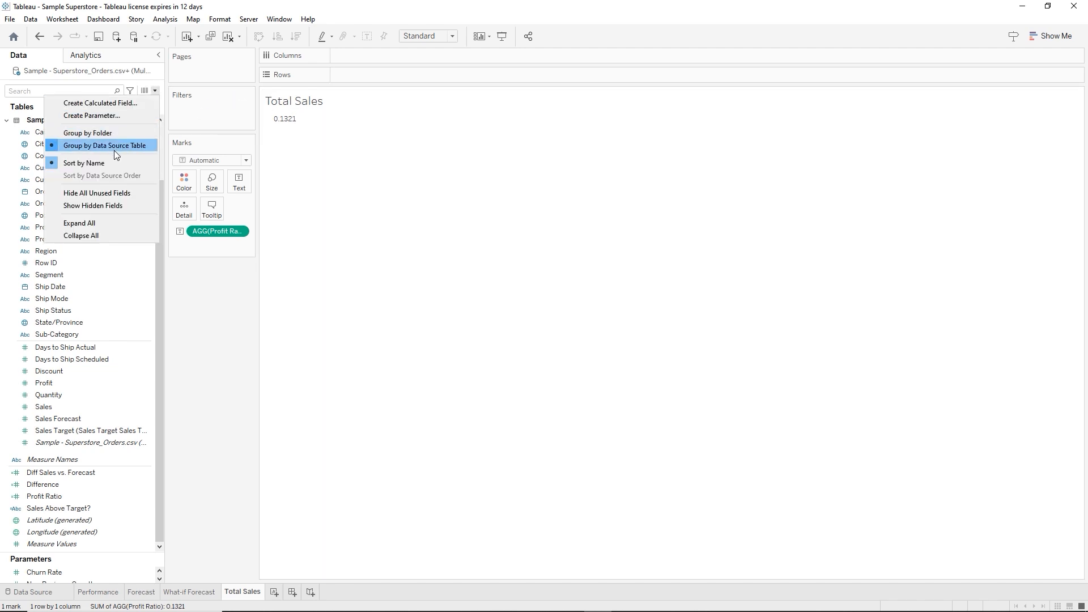
left_click(130, 103)
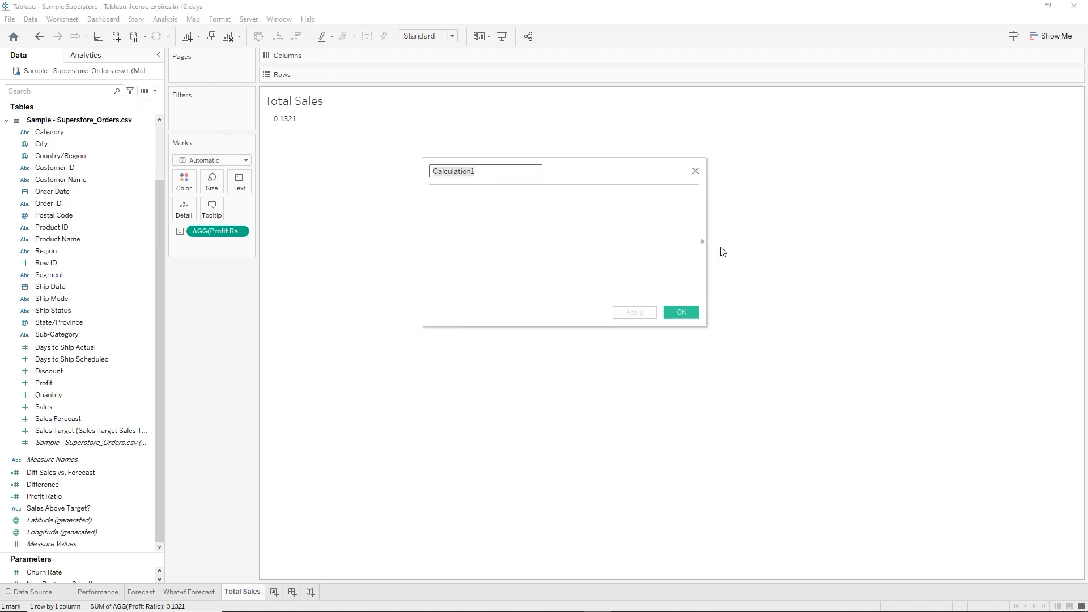
type("Profit per Order")
key("Tab")
Enter SUM([Profit]) as the first part of the Profit per Order formula
type("su")
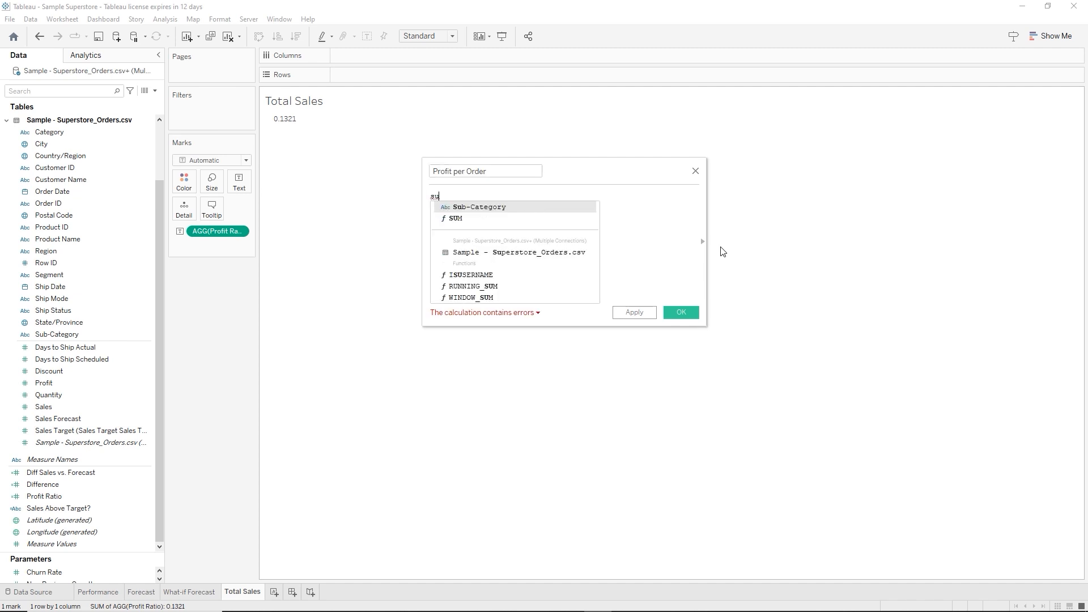
key("Down")
key("Return")
type("po")
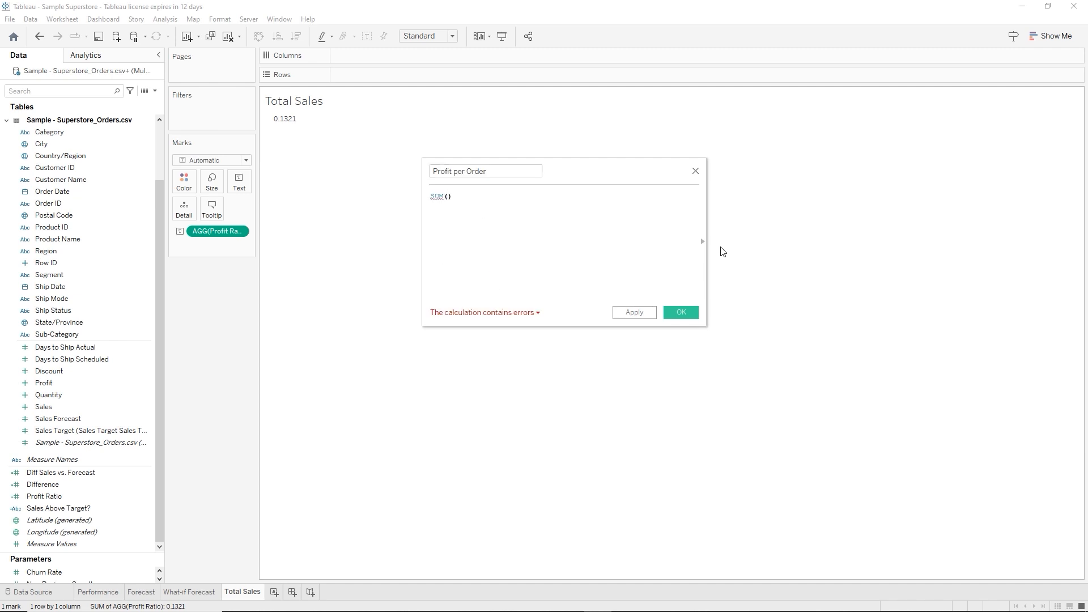
key("BackSpace")
type("r")
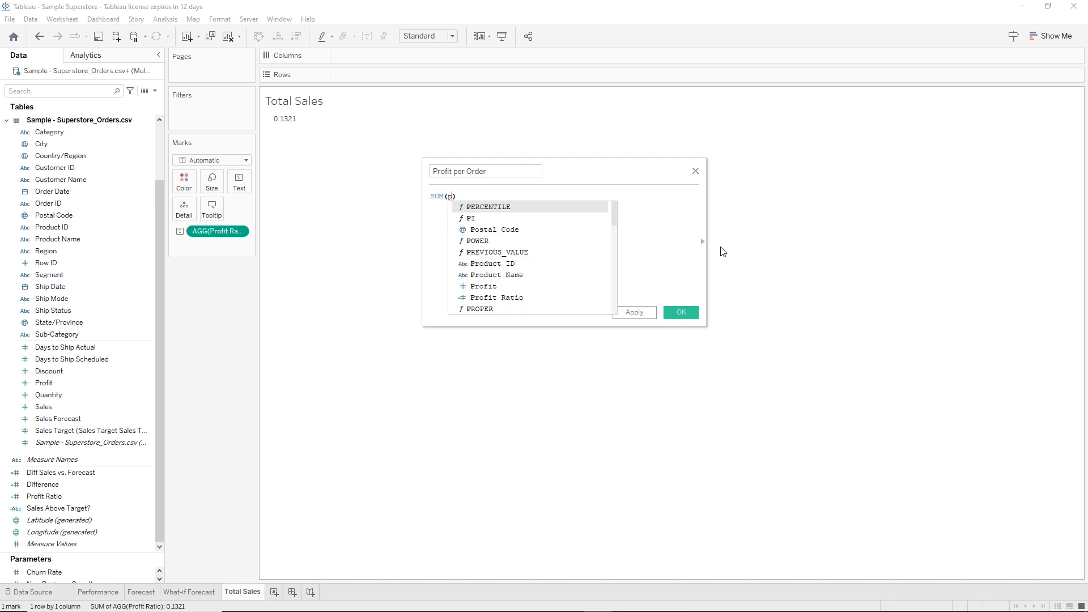
key("Down")
key("Down")
key("Down")
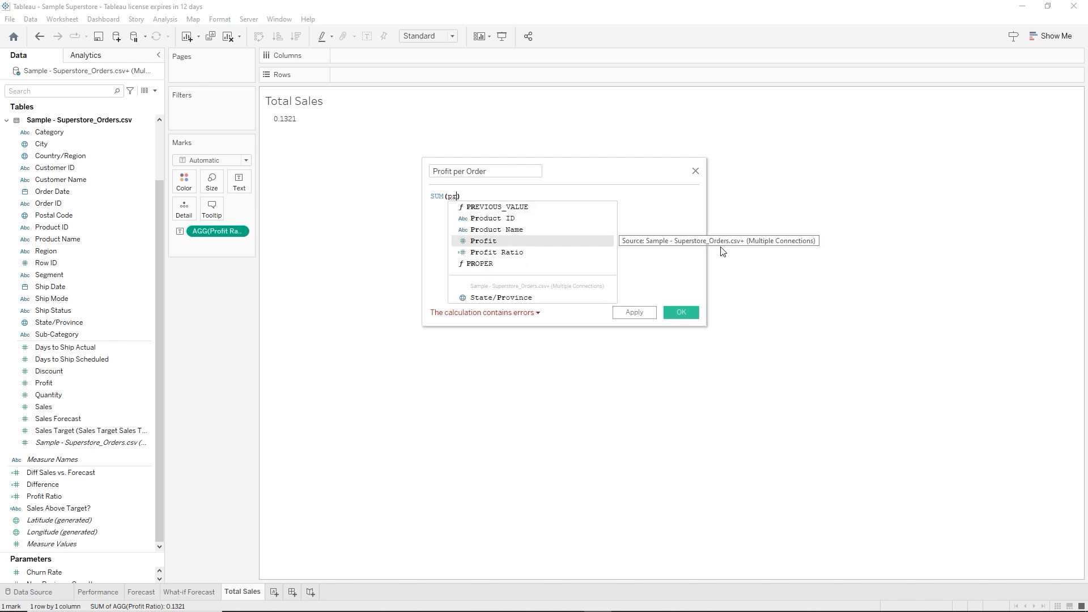
key("Return")
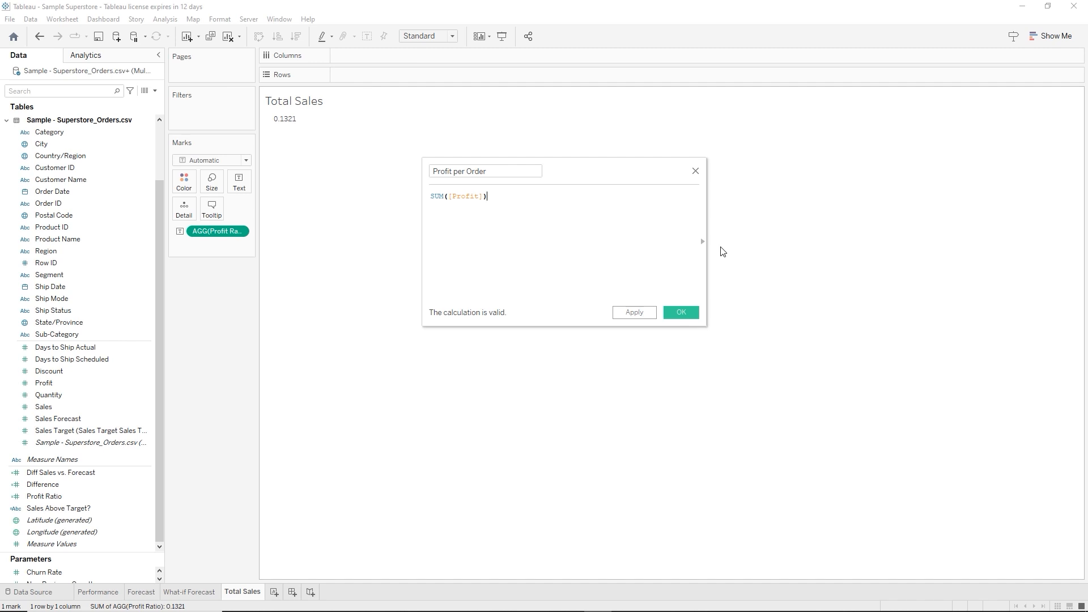
Complete the formula as SUM([Profit])/COUNTD([Order ID]), save the field, and show Profit per Order as text on the sheet
type("/")
type("coun")
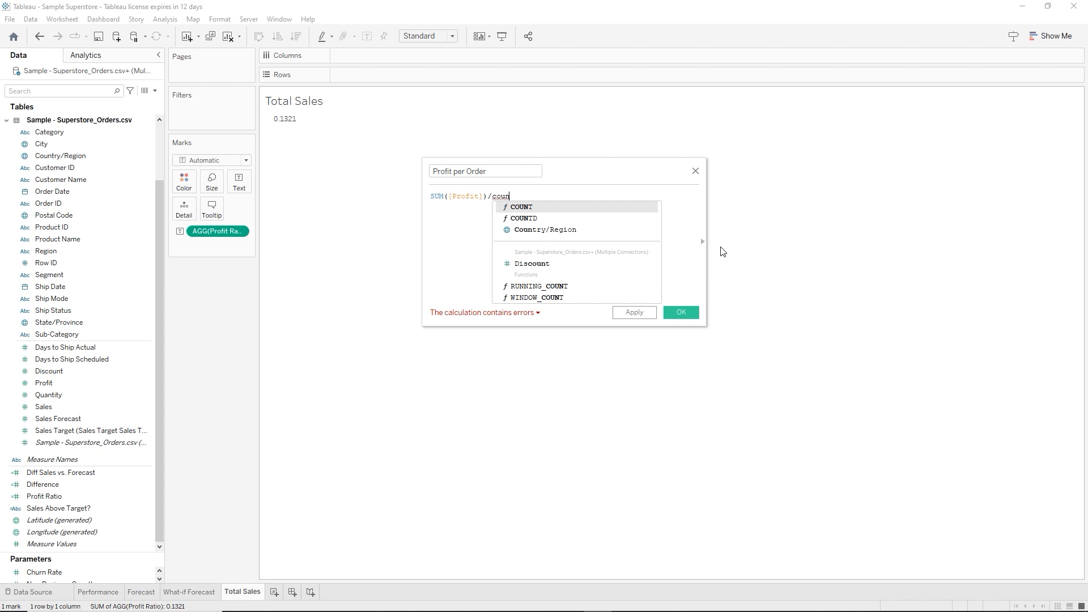
key("Down")
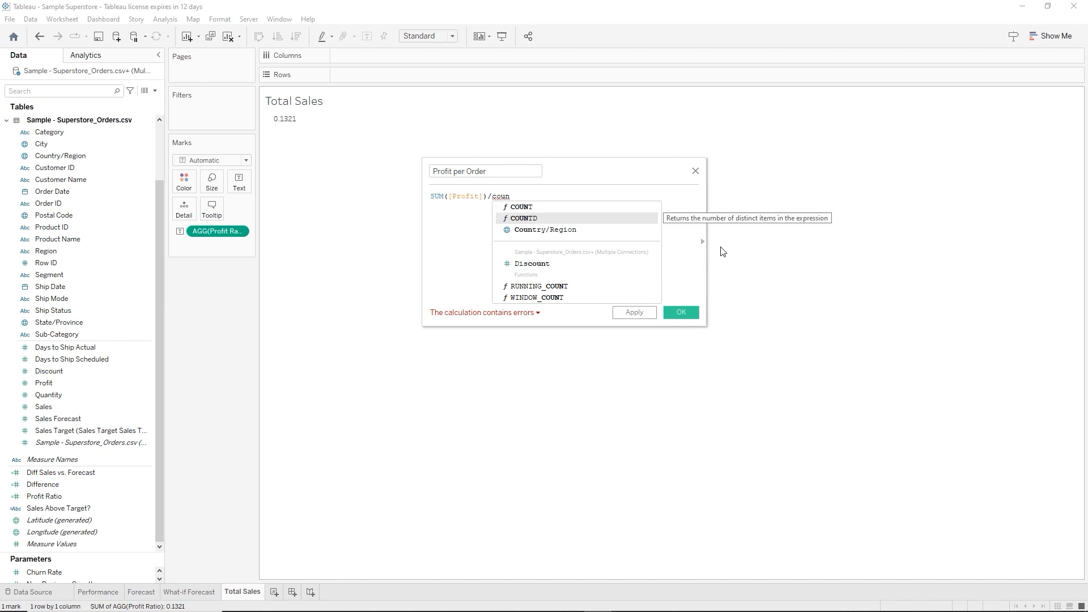
key("Return")
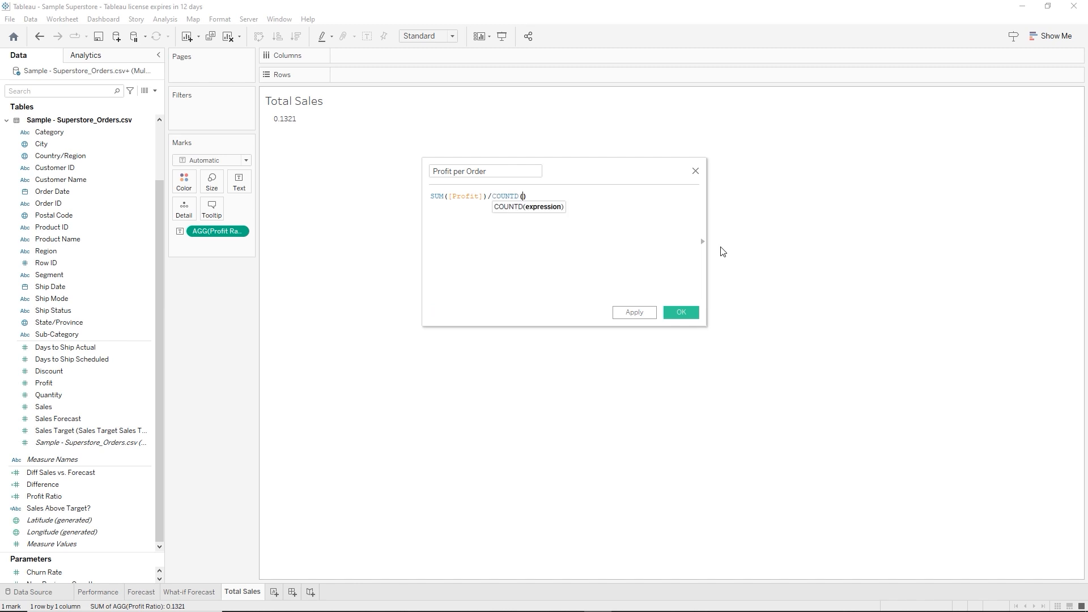
type("or")
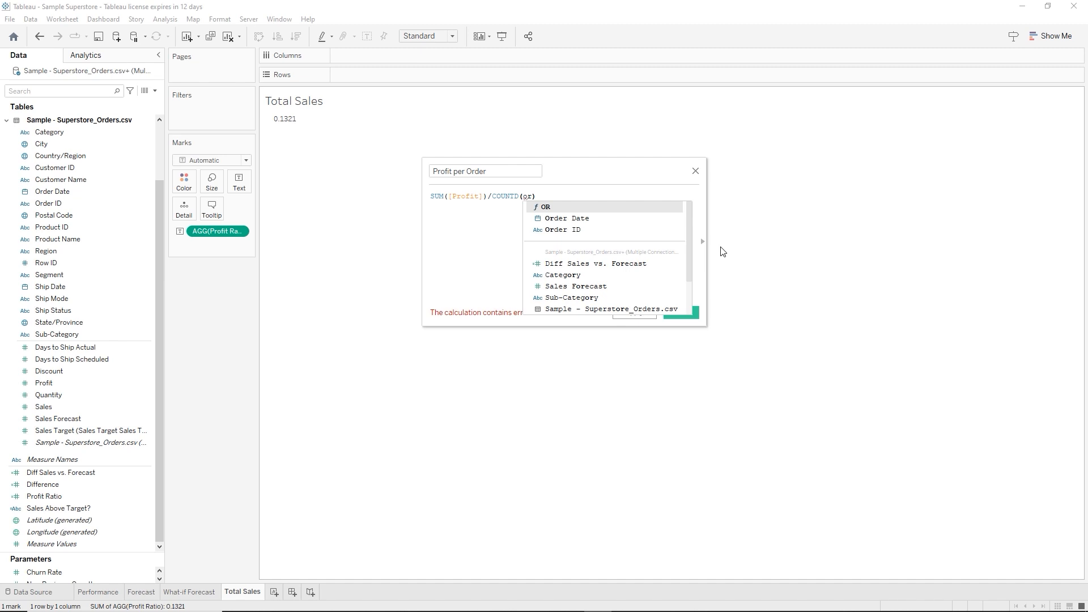
key("Down")
key("Down")
key("Return")
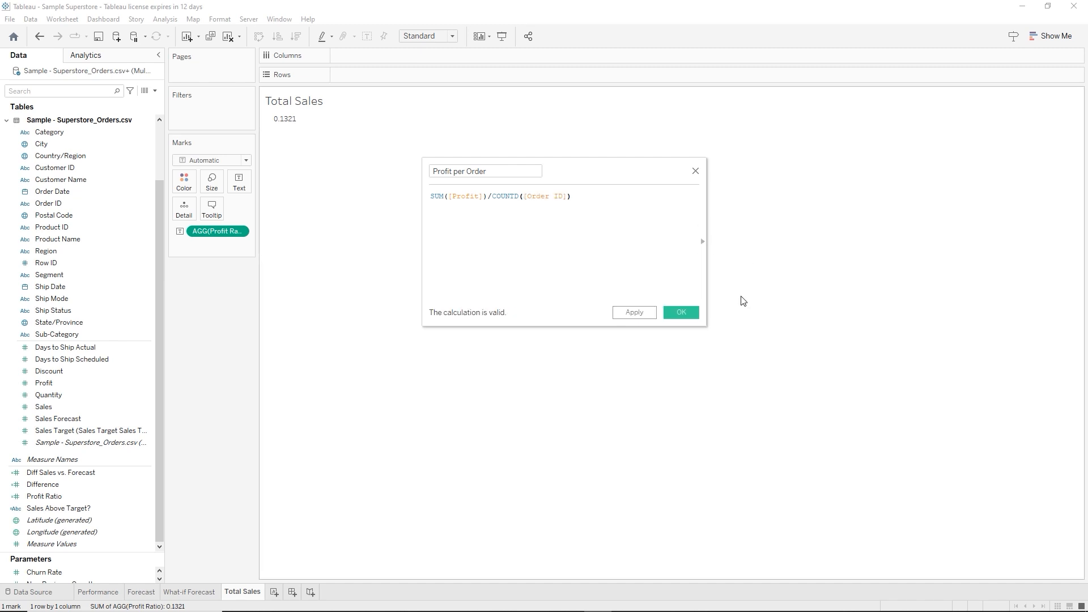
left_click(682, 314)
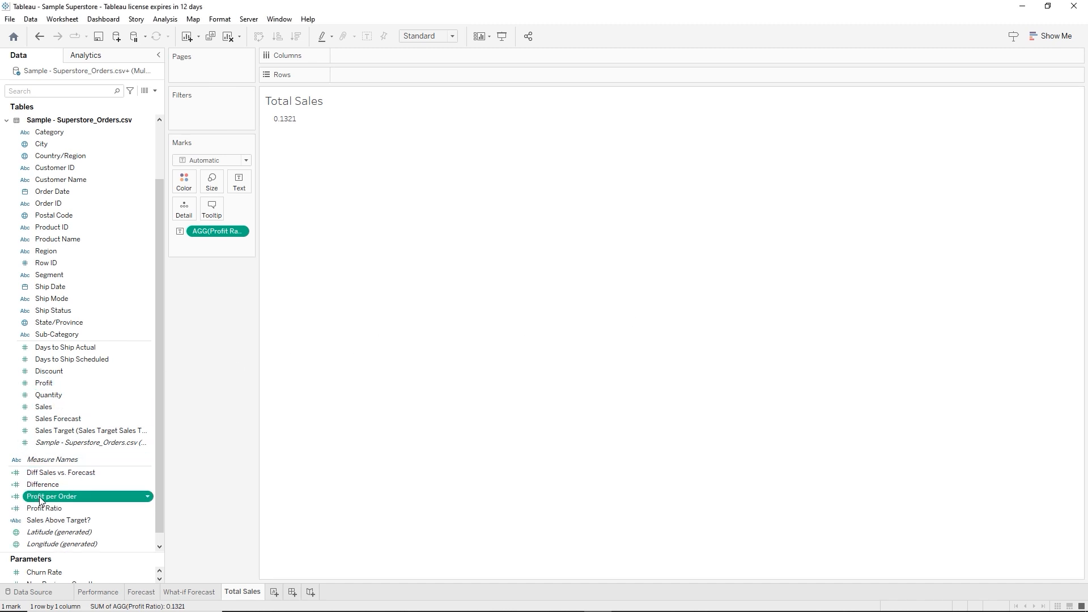
left_click_drag(39, 497, 243, 193)
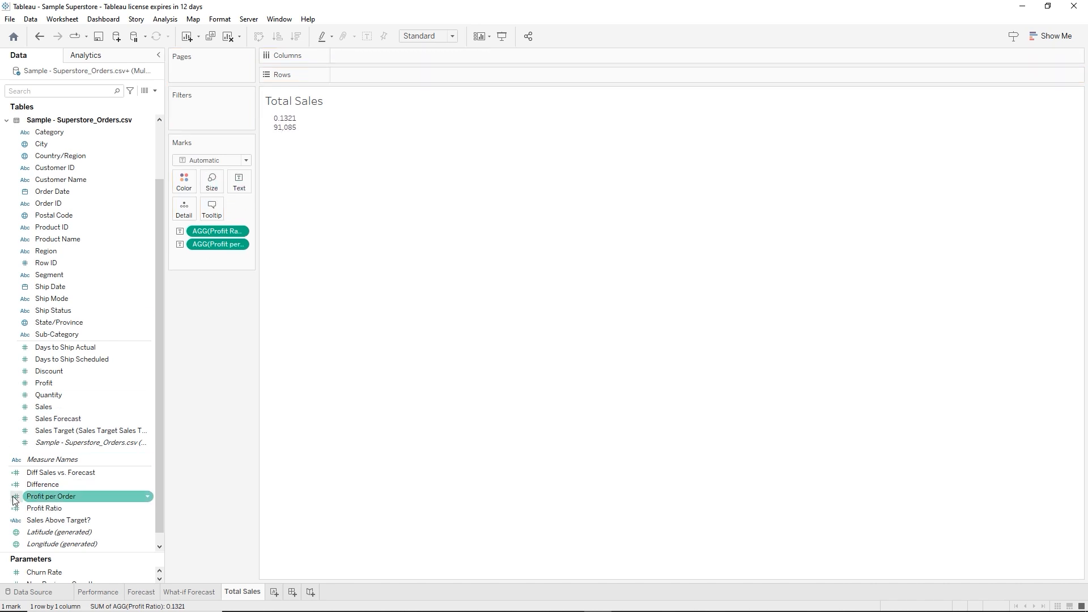
mouse_move(40, 496)
left_mouse_down()
mouse_move(136, 462)
mouse_move(202, 250)
mouse_move(201, 281)
mouse_move(26, 533)
mouse_move(22, 498)
left_mouse_up()
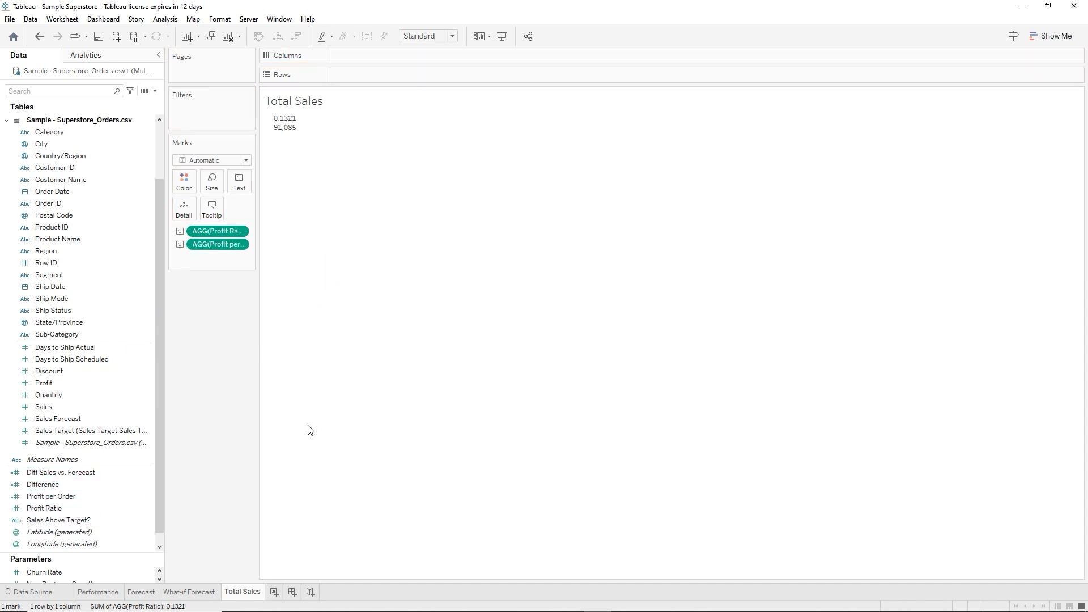
Create a calculated field named Sales per Customer and begin its formula with SUM([Sales])
left_click(168, 20)
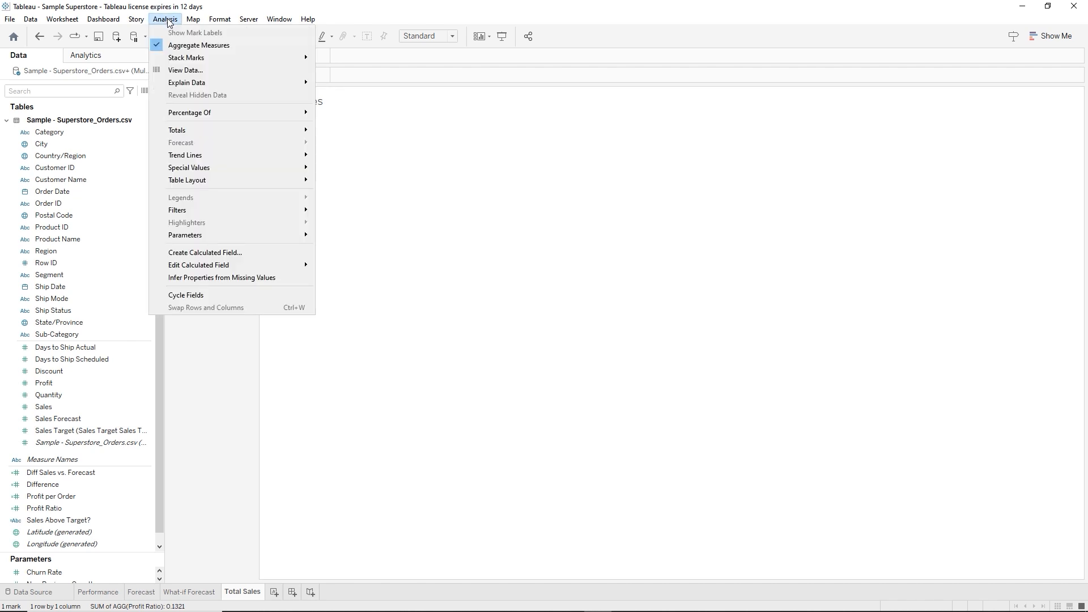
left_click(227, 252)
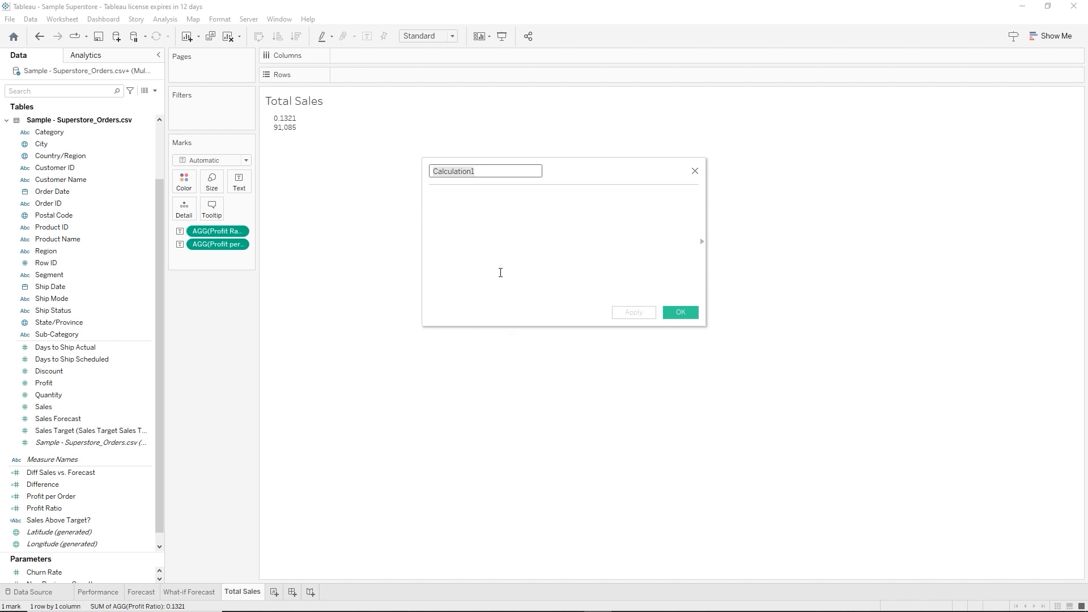
type("Sales per Customer")
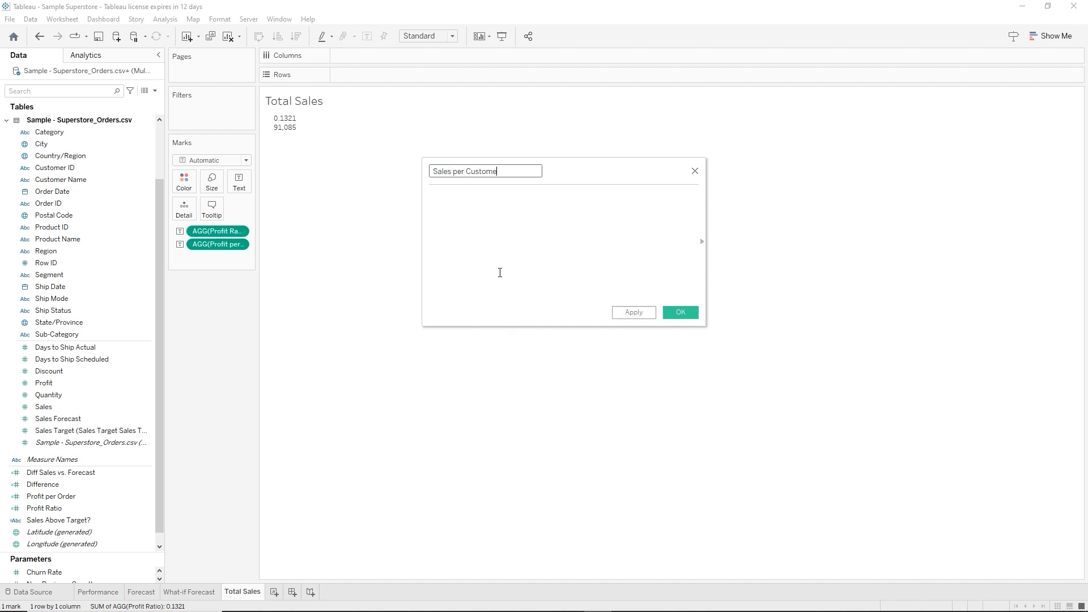
key("Tab")
type("sum")
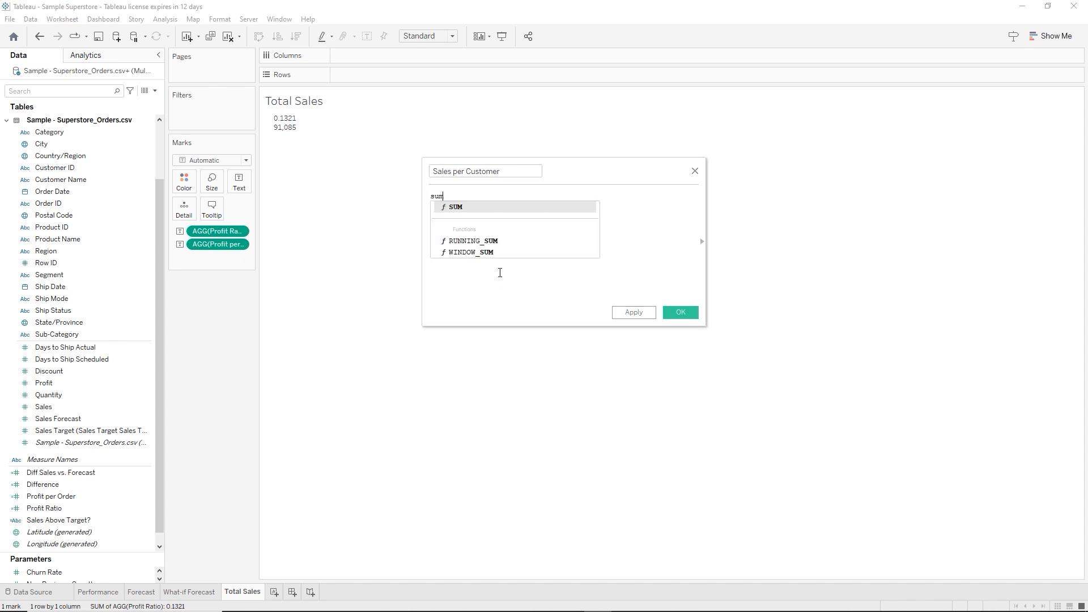
key("Return")
type("s")
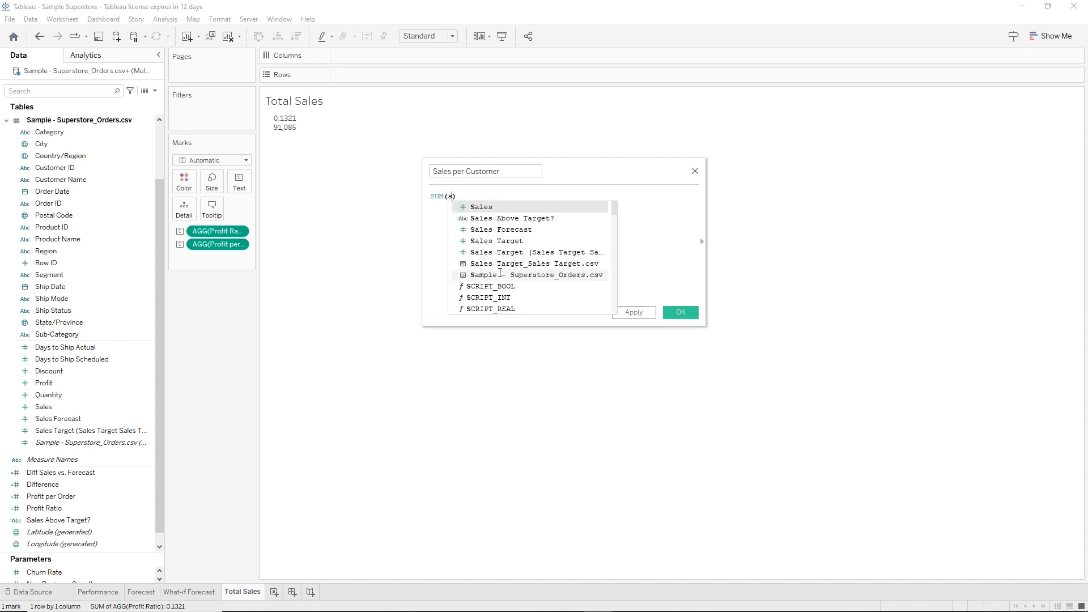
key("Return")
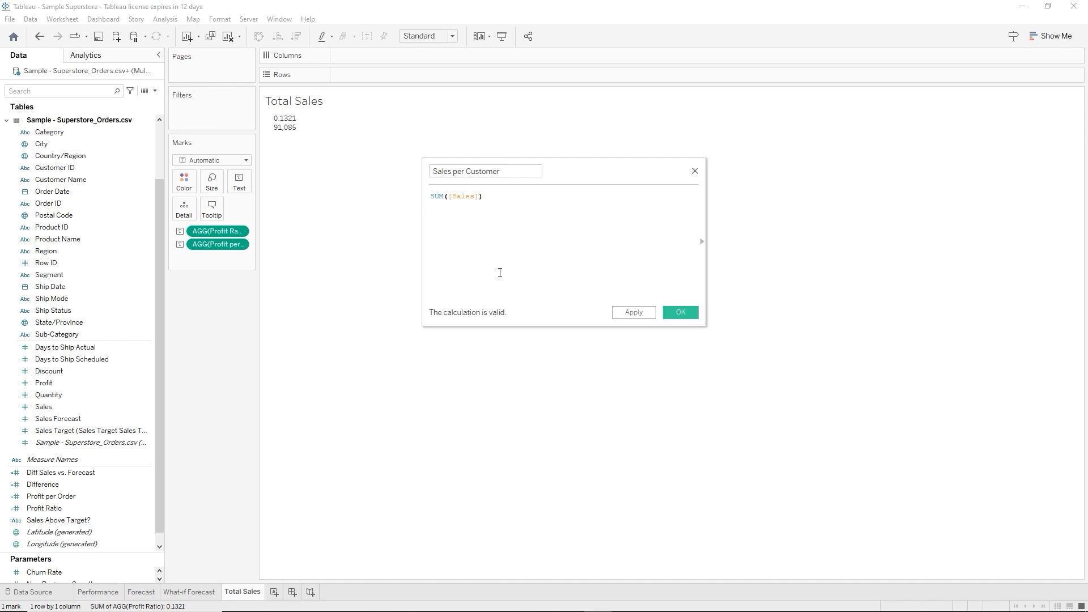
Complete the formula as SUM([Sales])/COUNTD([Customer Name]), save the field, and show Sales per Customer as text on the sheet
type("/cou")
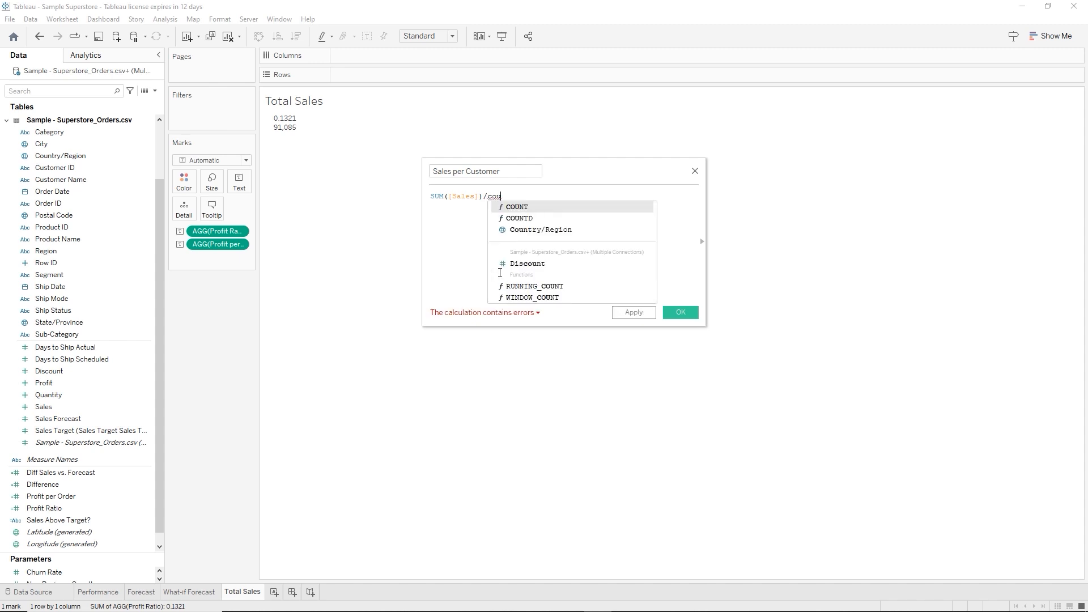
key("Down")
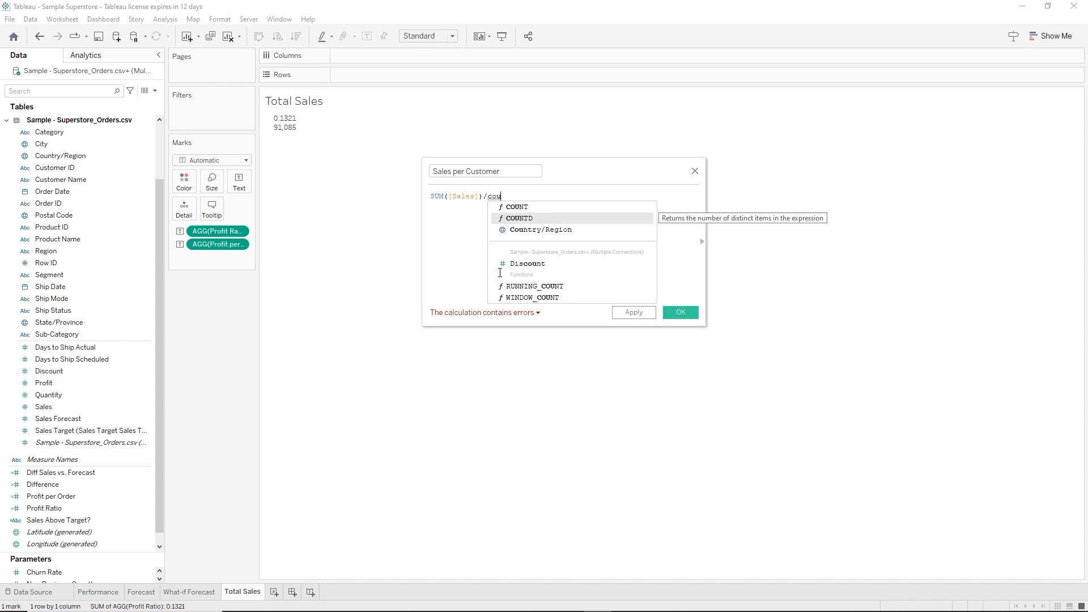
key("Return")
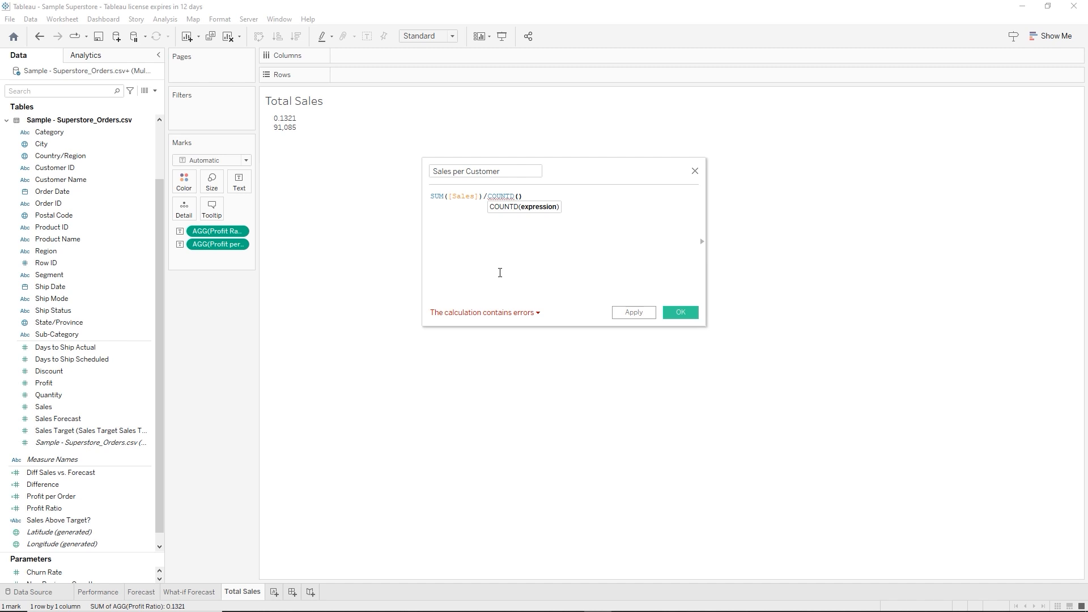
type("cust")
key("Down")
key("Return")
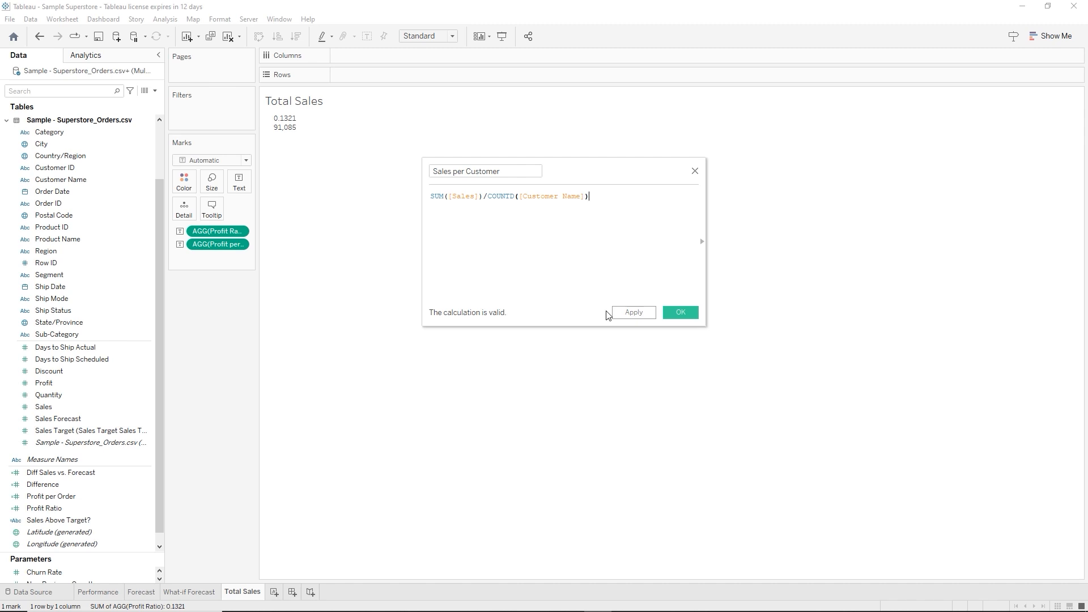
left_click(682, 315)
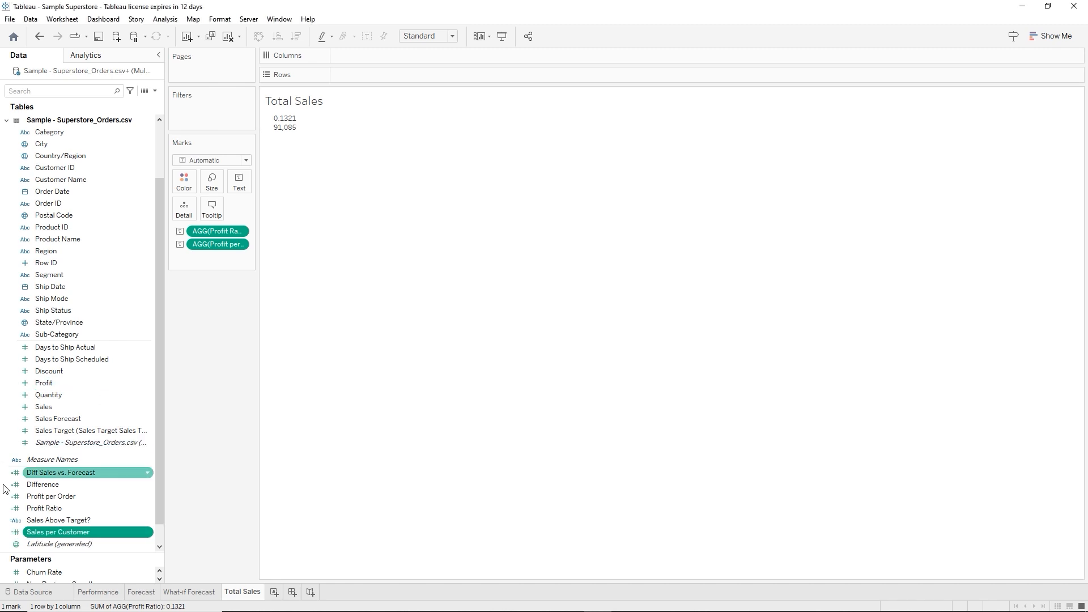
left_click_drag(33, 532, 243, 188)
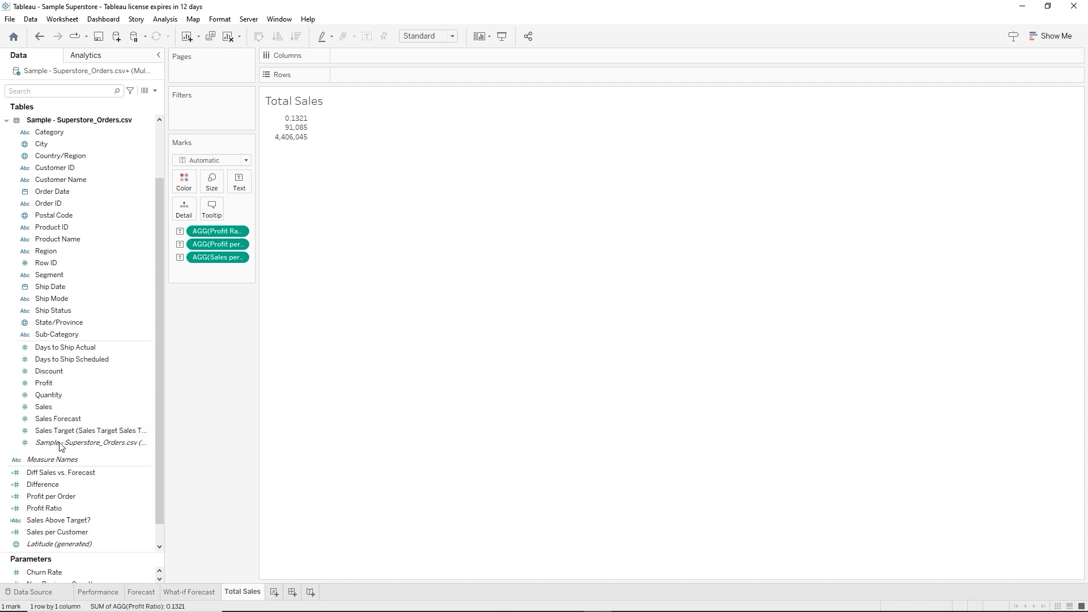
Filter Measure Names to only Discount, Profit, Profit Ratio, Profit per Order, Quantity, Sales and Sales per Customer
left_click_drag(55, 462, 203, 106)
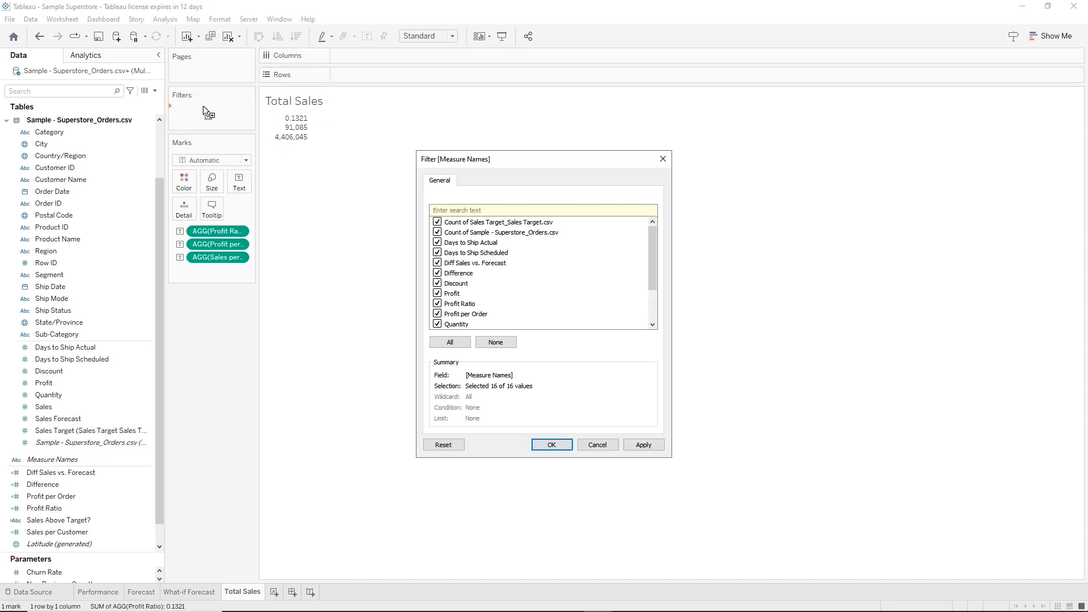
left_click(512, 344)
left_click(438, 284)
left_click(438, 324)
left_click(653, 325)
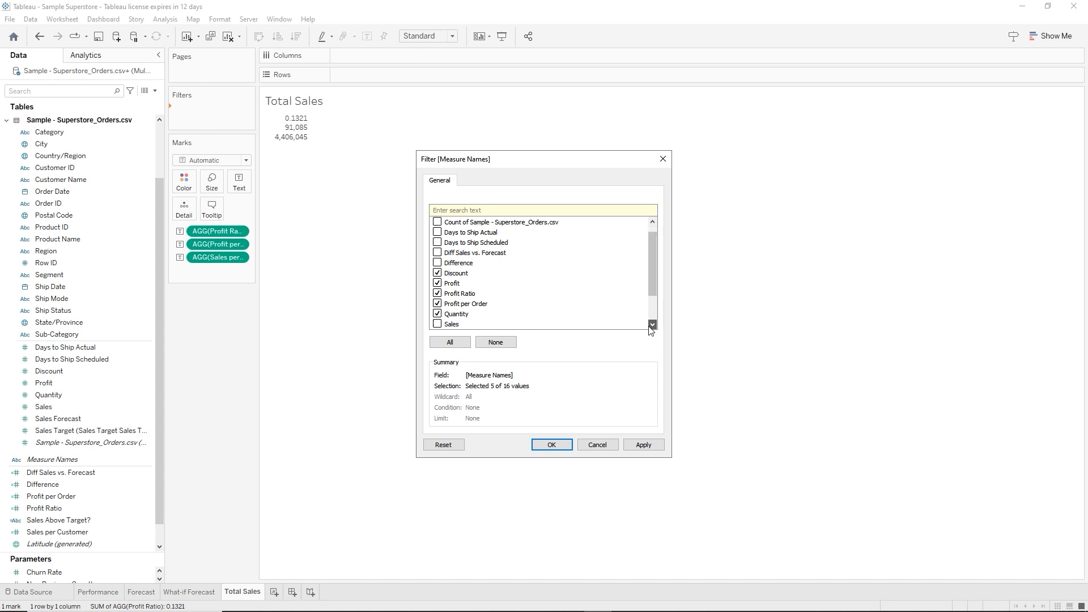
left_click(652, 324)
left_click(653, 324)
left_click(653, 325)
left_click(652, 324)
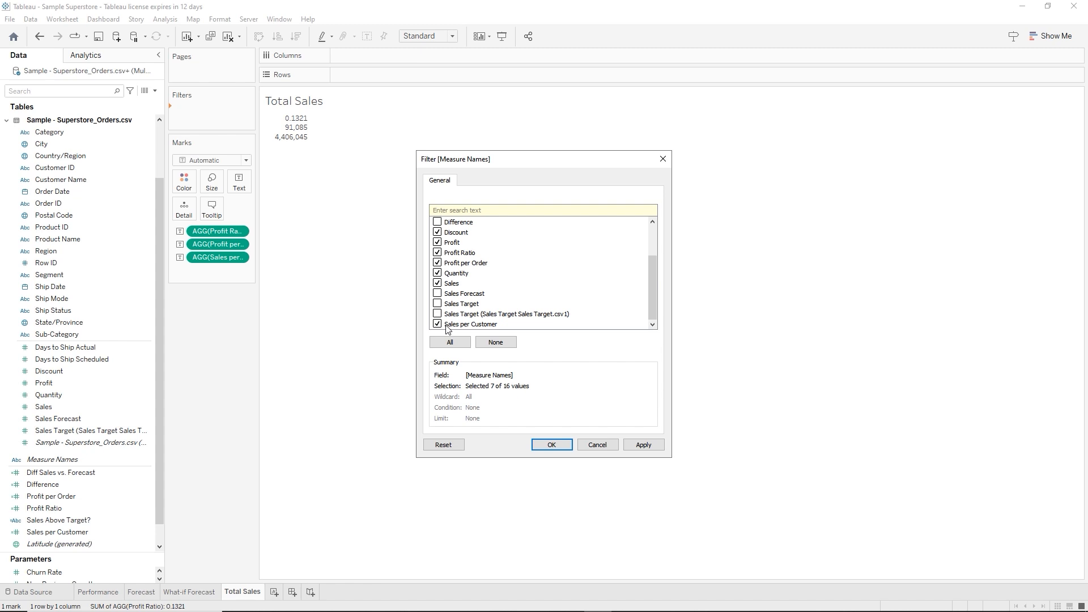
left_click(552, 445)
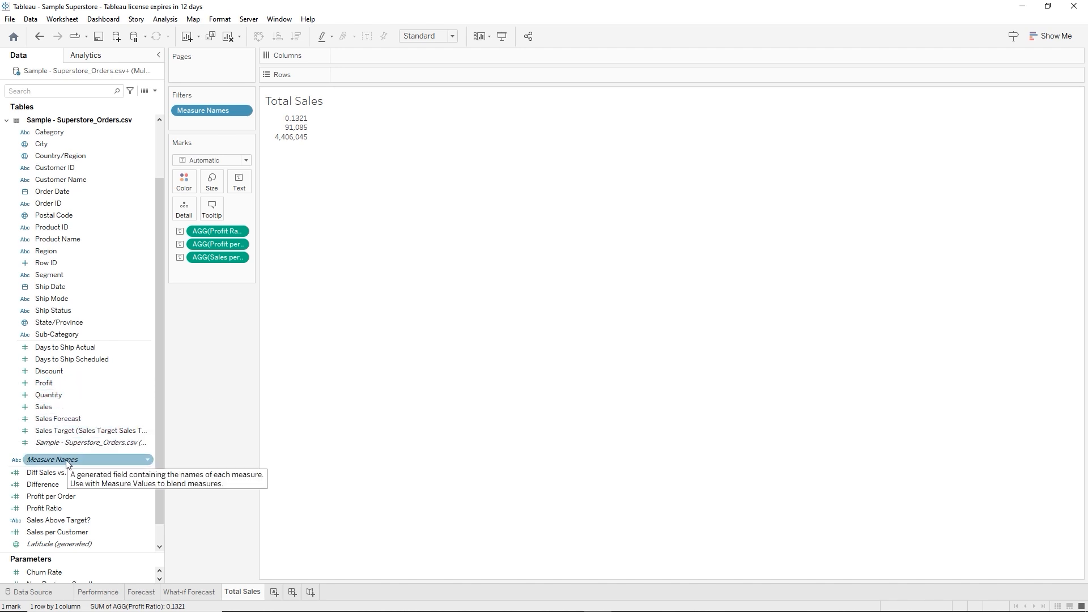
Lay out Measure Names across the columns and show Measure Values as text in the table
left_click_drag(67, 464, 393, 53)
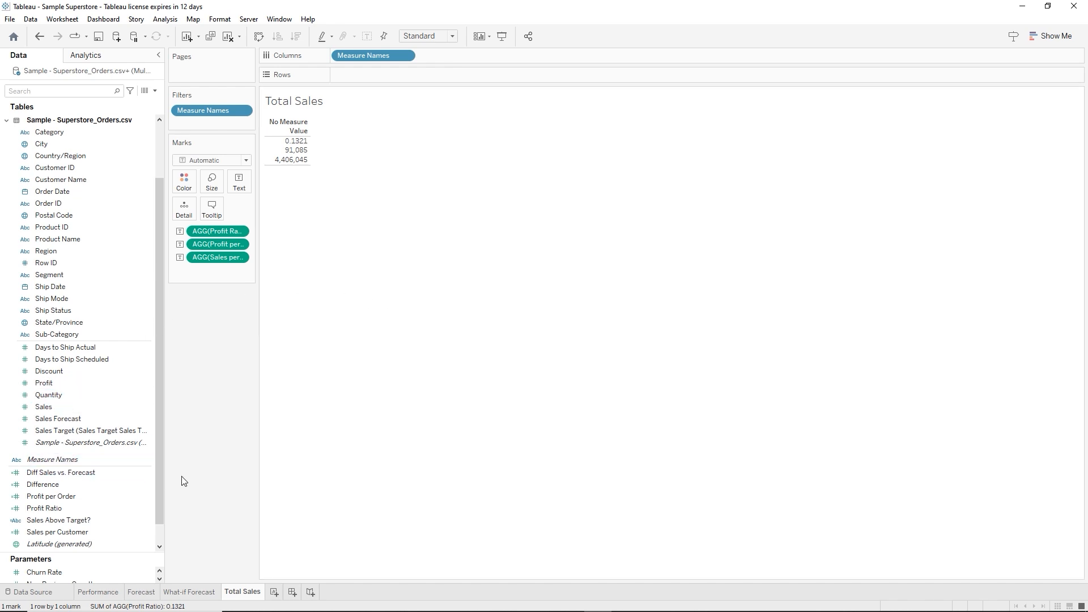
scroll(126, 482, "down", 1)
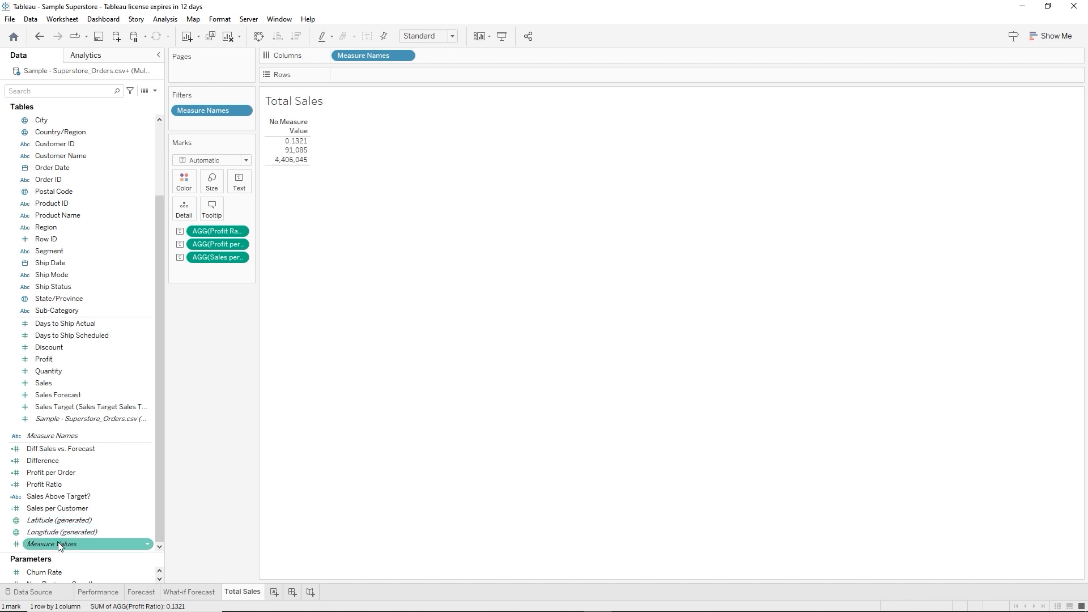
left_click_drag(69, 542, 239, 181)
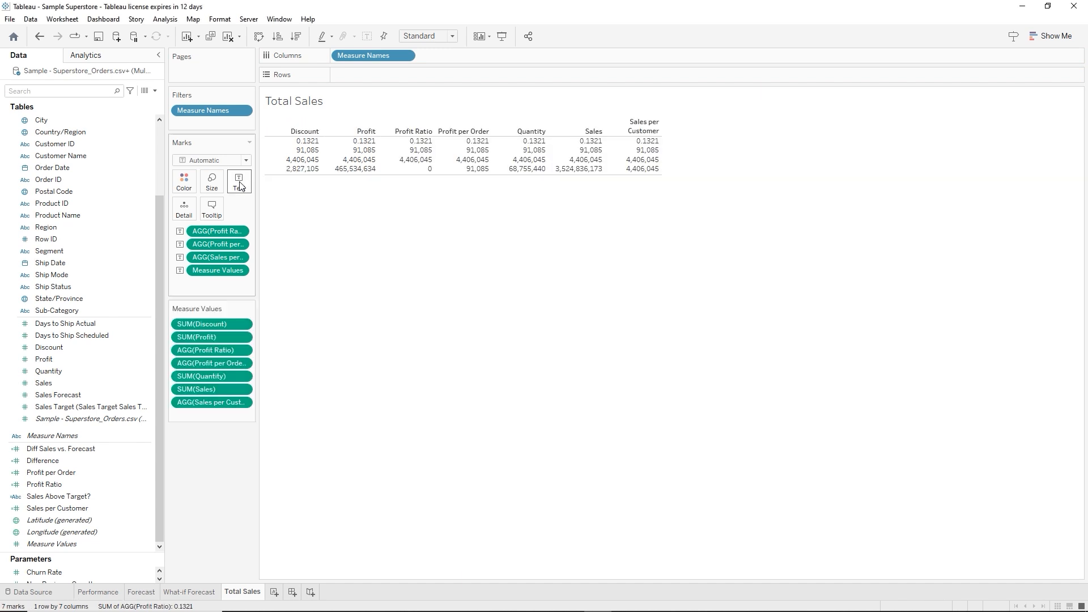
left_click(119, 478)
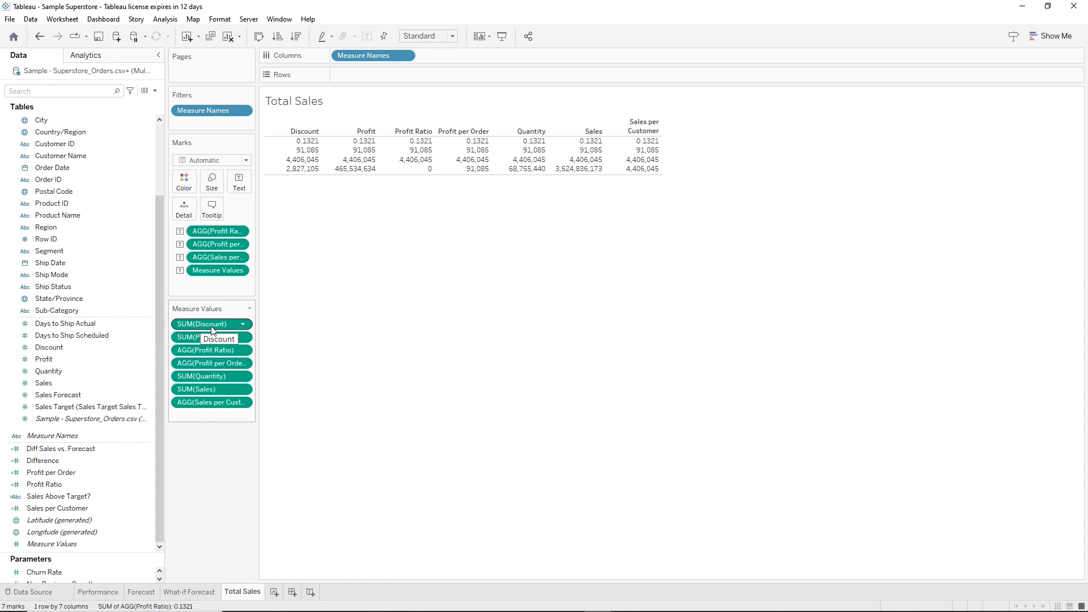
Change the aggregation of Discount in the measure values from sum to Average
left_click(244, 327)
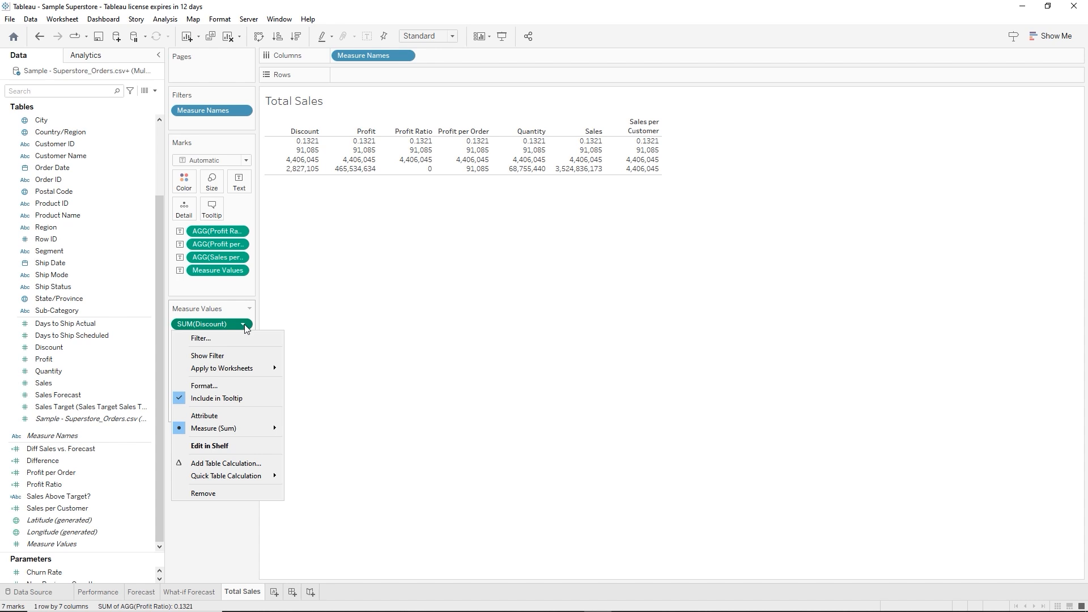
mouse_move(226, 430)
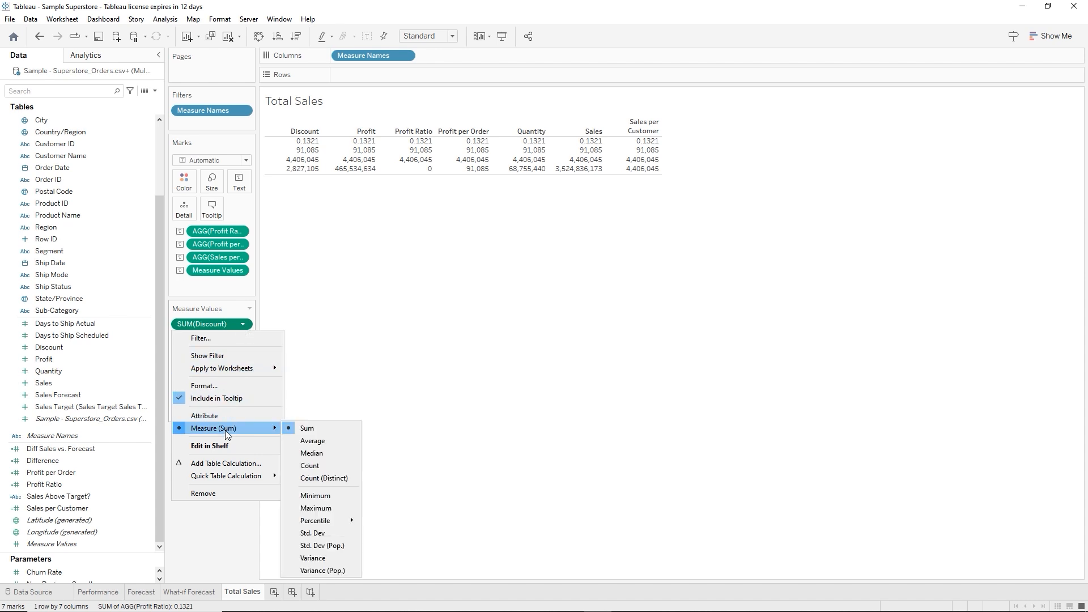
left_click(317, 442)
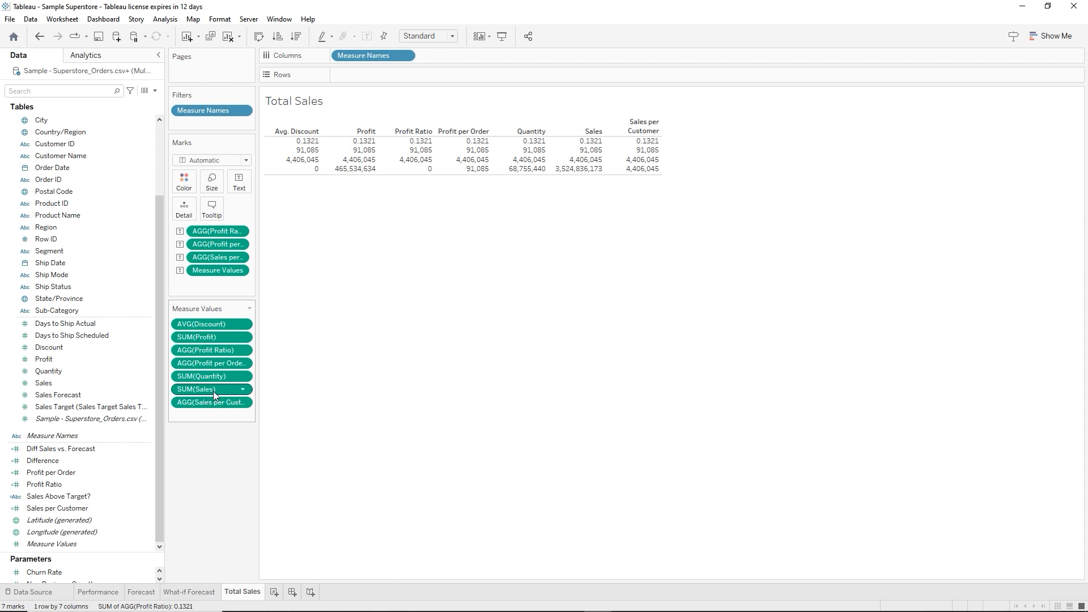
Reorder the measure values as Sales, Profit, Profit Ratio, Profit per Order, Sales per Customer, average Discount and Quantity
left_click_drag(214, 387, 212, 318)
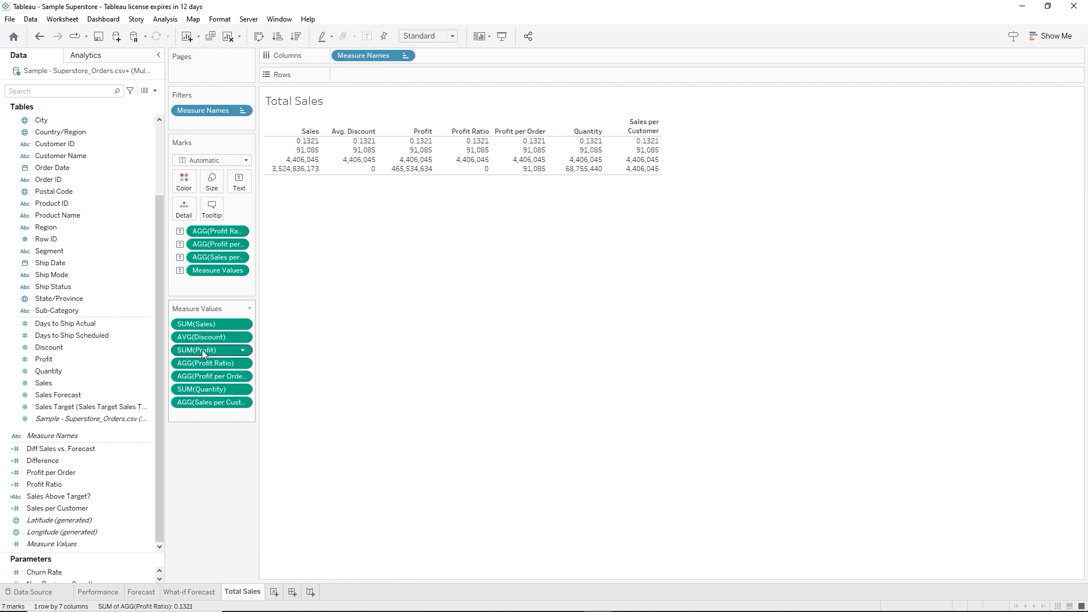
left_click_drag(202, 349, 198, 331)
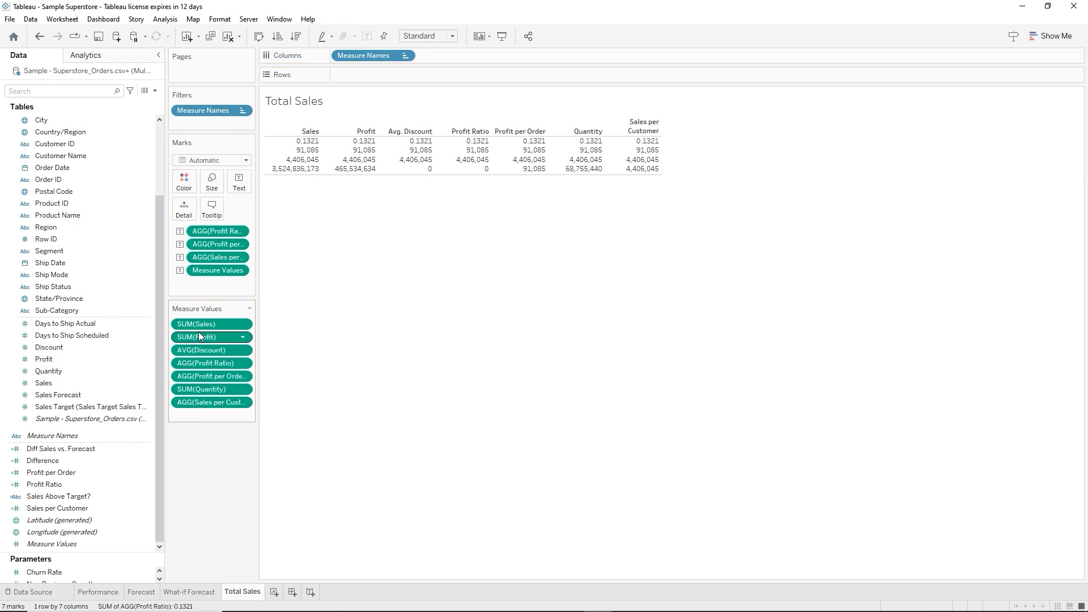
mouse_move(211, 368)
left_mouse_down()
mouse_move(203, 345)
mouse_move(223, 389)
mouse_move(230, 375)
mouse_move(209, 367)
mouse_move(212, 377)
mouse_move(222, 366)
mouse_move(209, 374)
left_mouse_up()
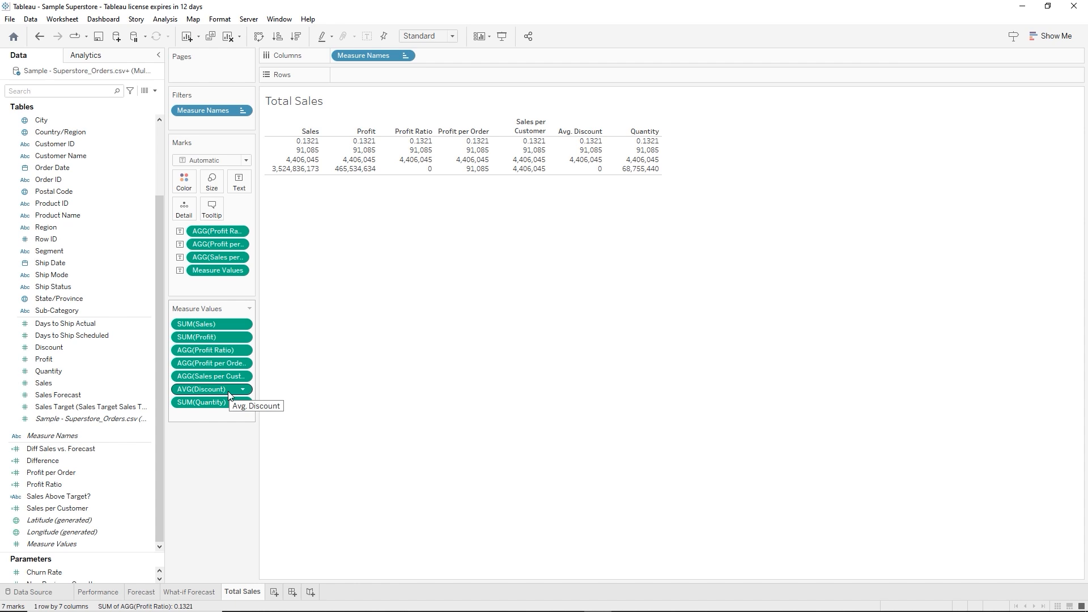
Format the Sales measure's pane numbers as Currency (Custom) with 0 decimal places
right_click(308, 146)
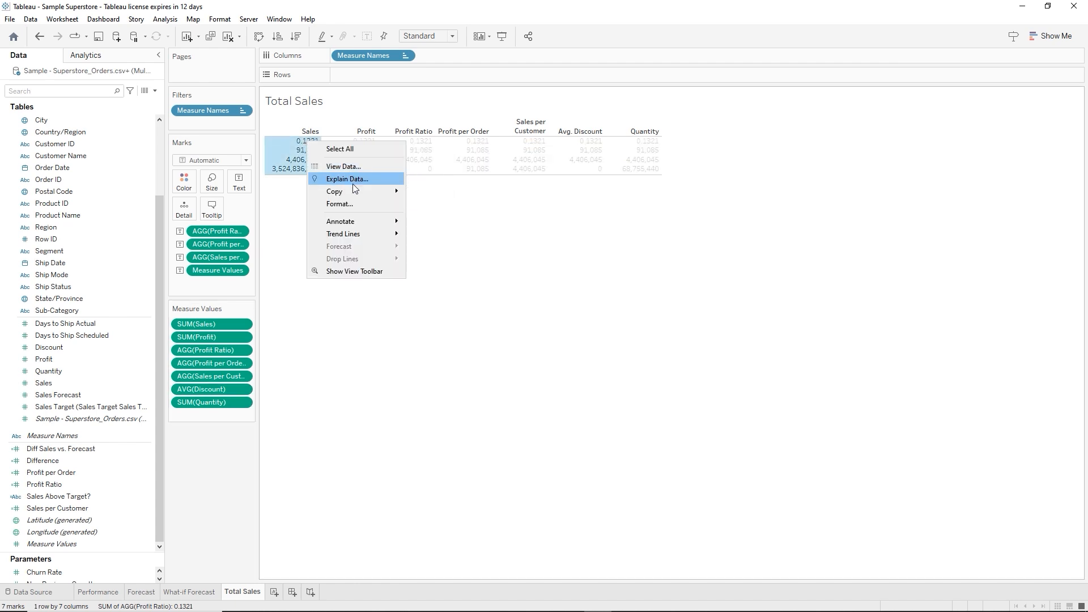
left_click(354, 203)
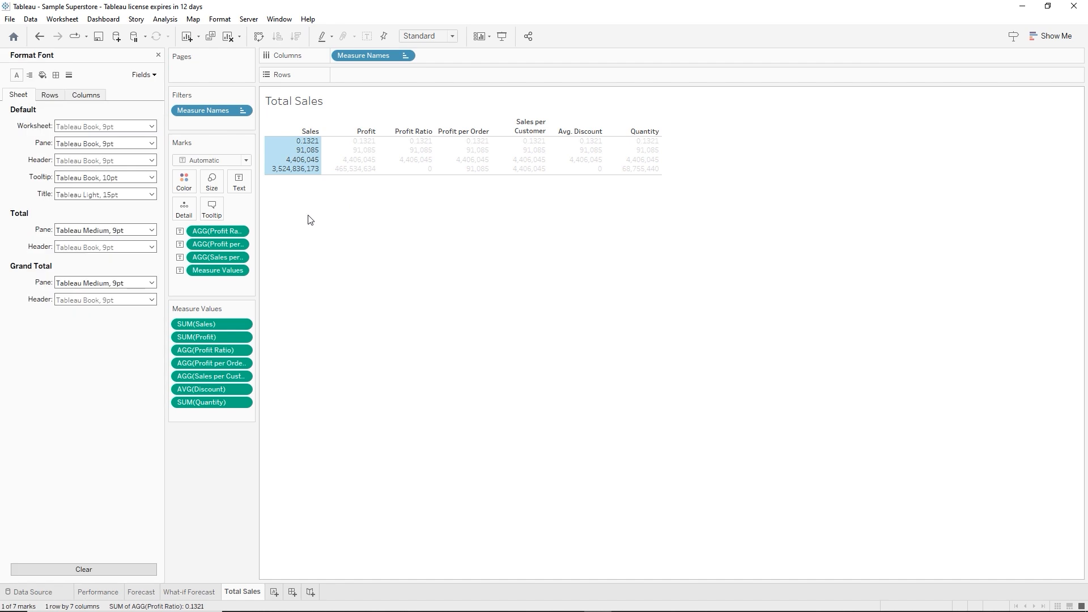
left_click(149, 76)
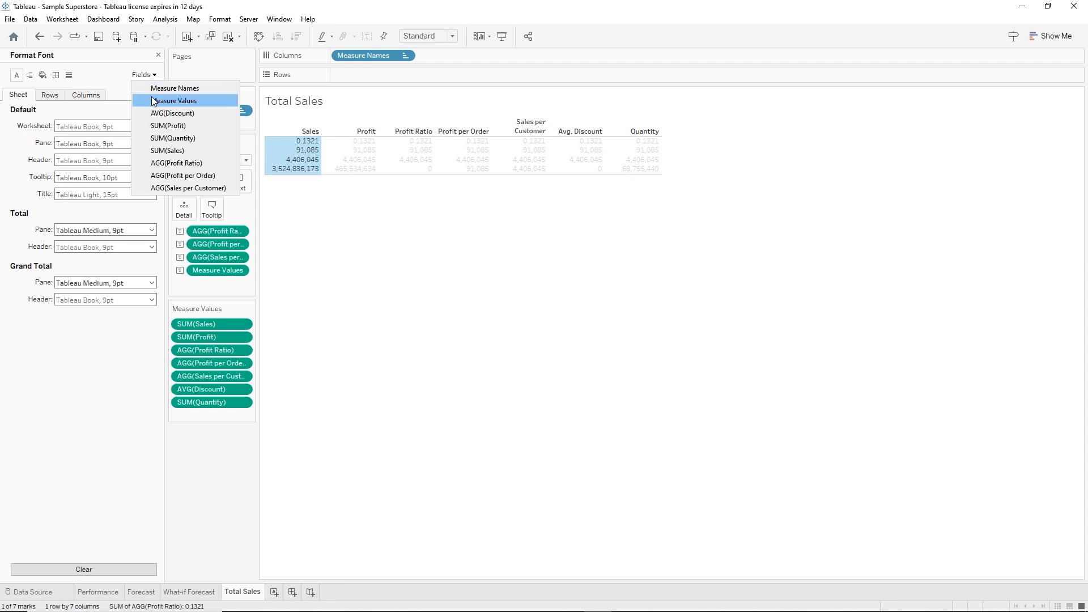
left_click(182, 150)
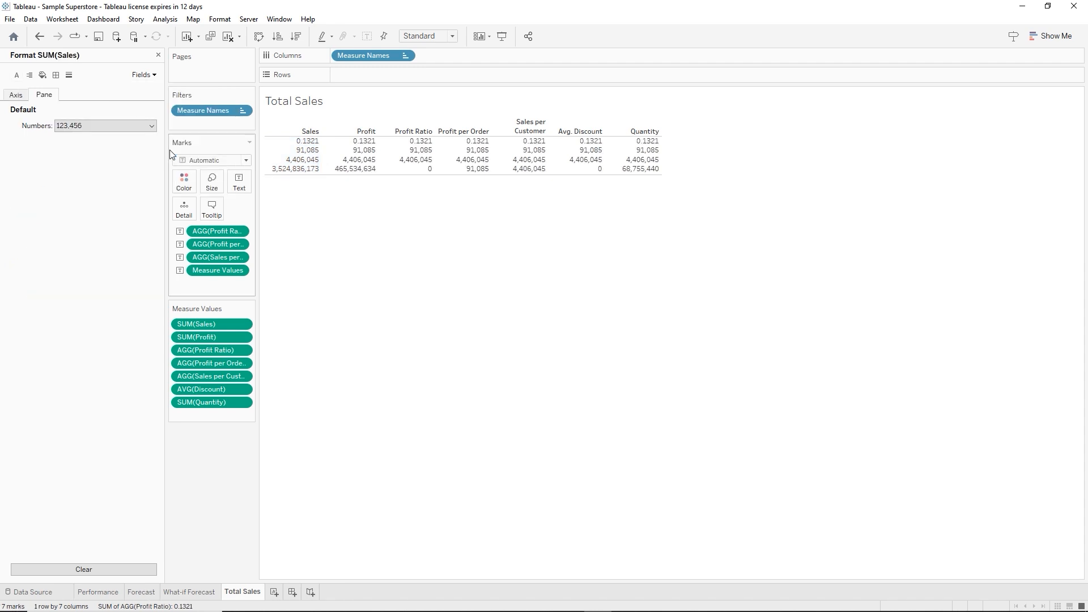
left_click(115, 128)
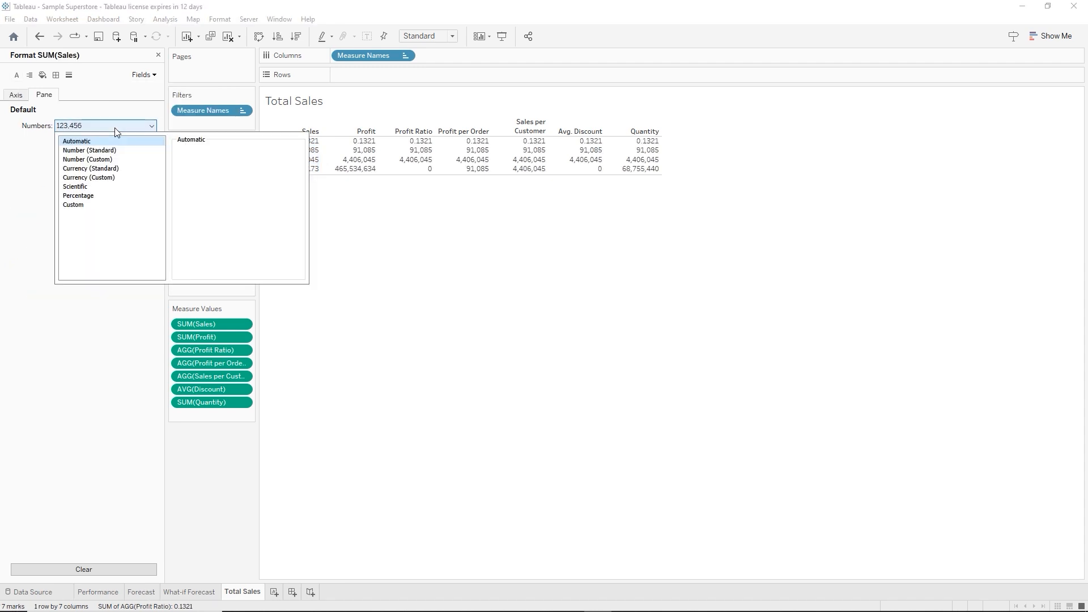
left_click(100, 180)
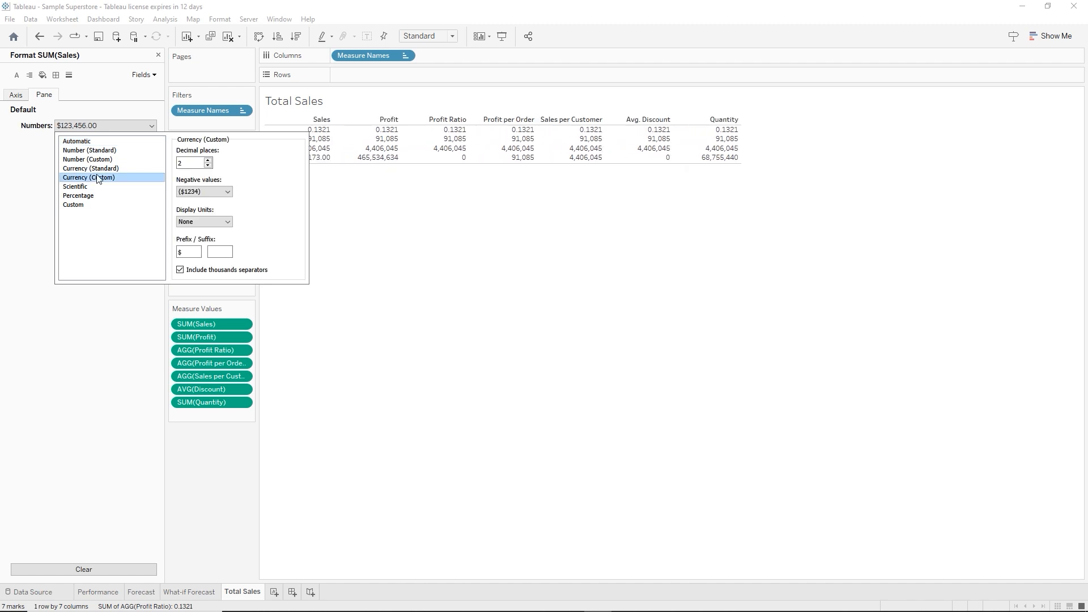
left_click(208, 165)
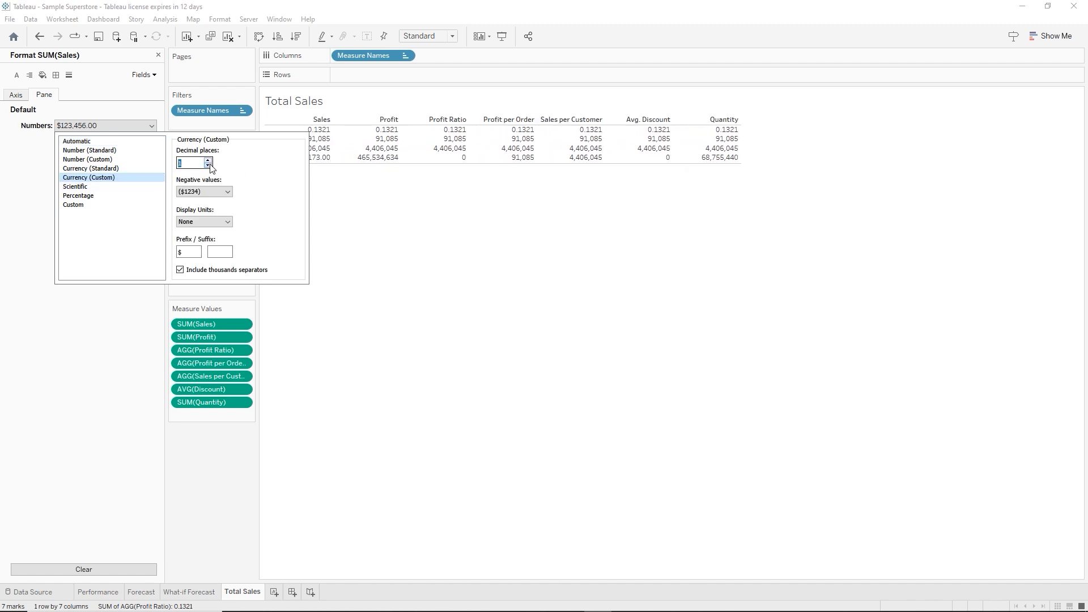
left_click(208, 165)
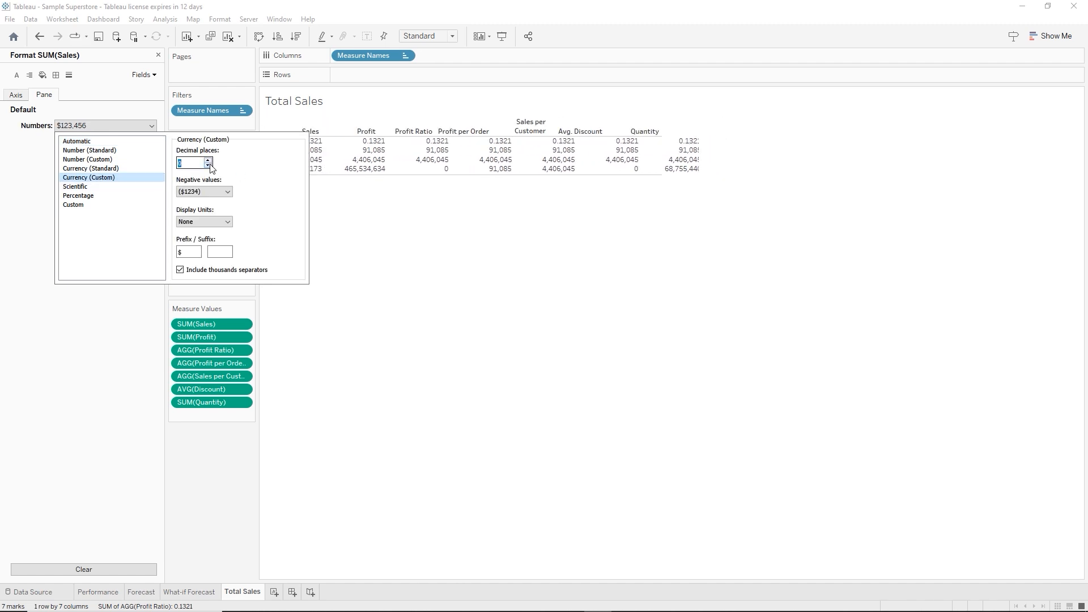
left_click(411, 260)
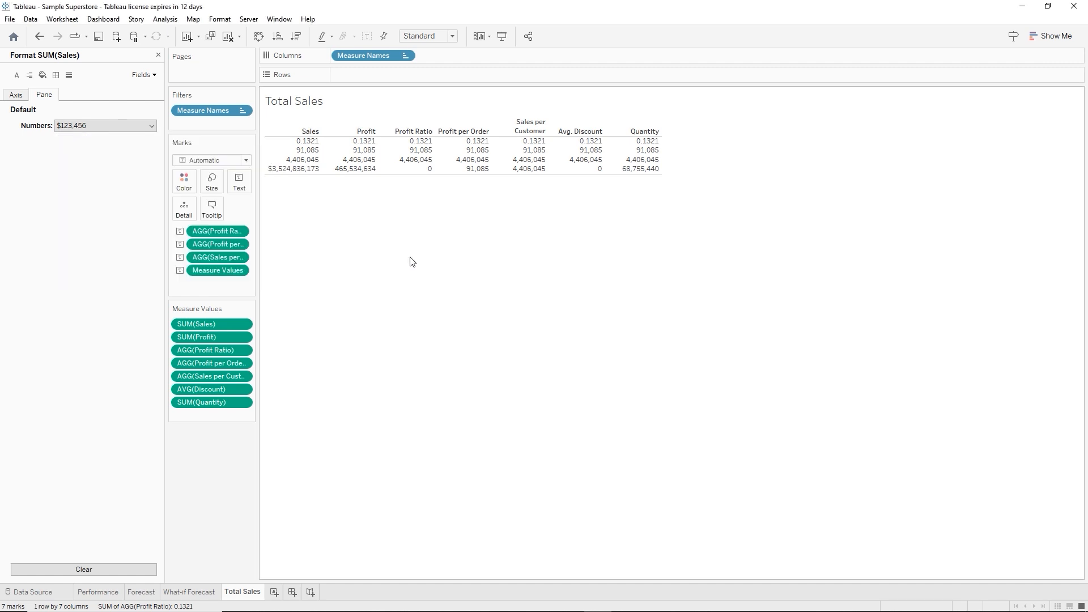
Format the Profit measure's pane numbers as Currency (Custom) with 0 decimal places
left_click(144, 75)
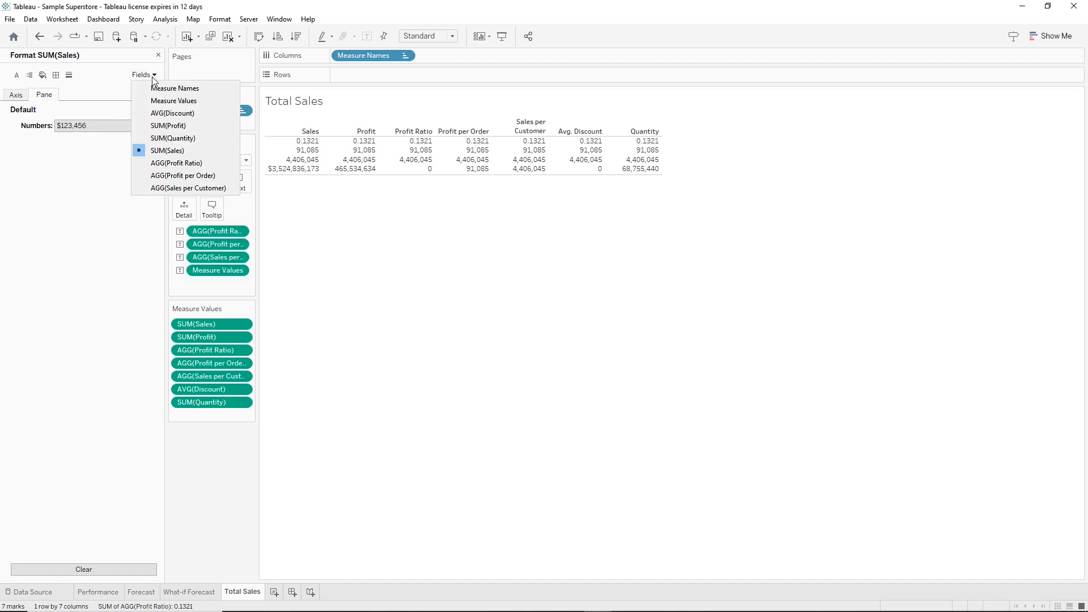
left_click(161, 126)
left_click(151, 127)
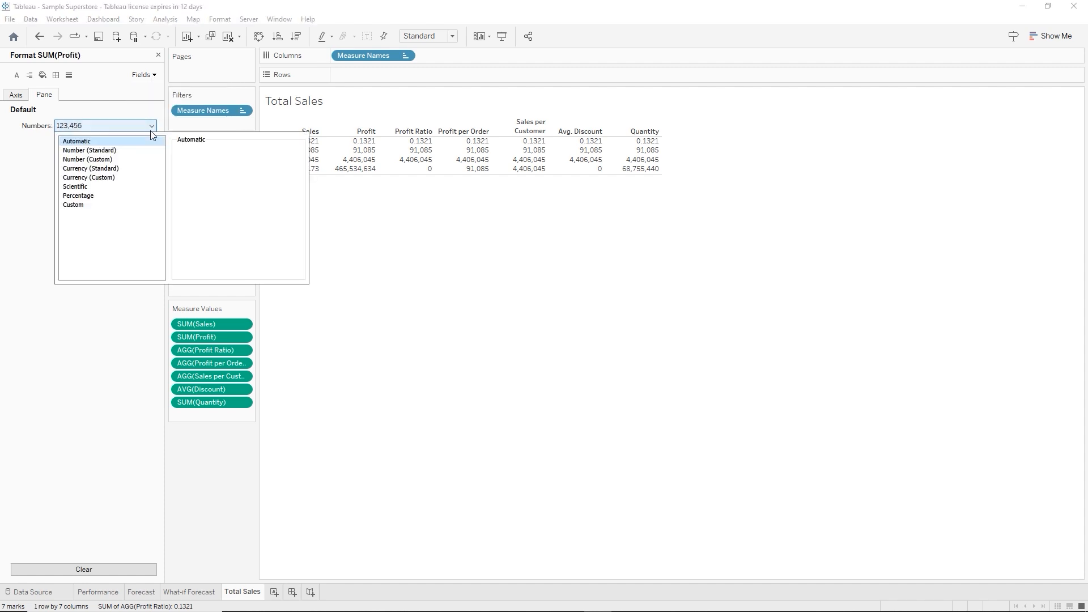
left_click(121, 177)
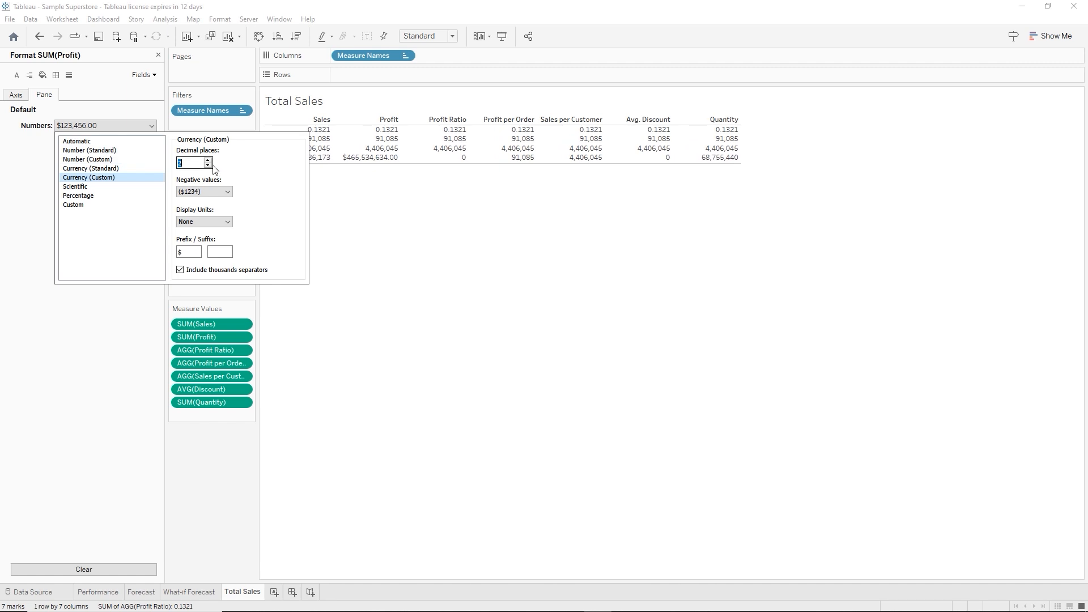
left_click(209, 166)
left_click(209, 165)
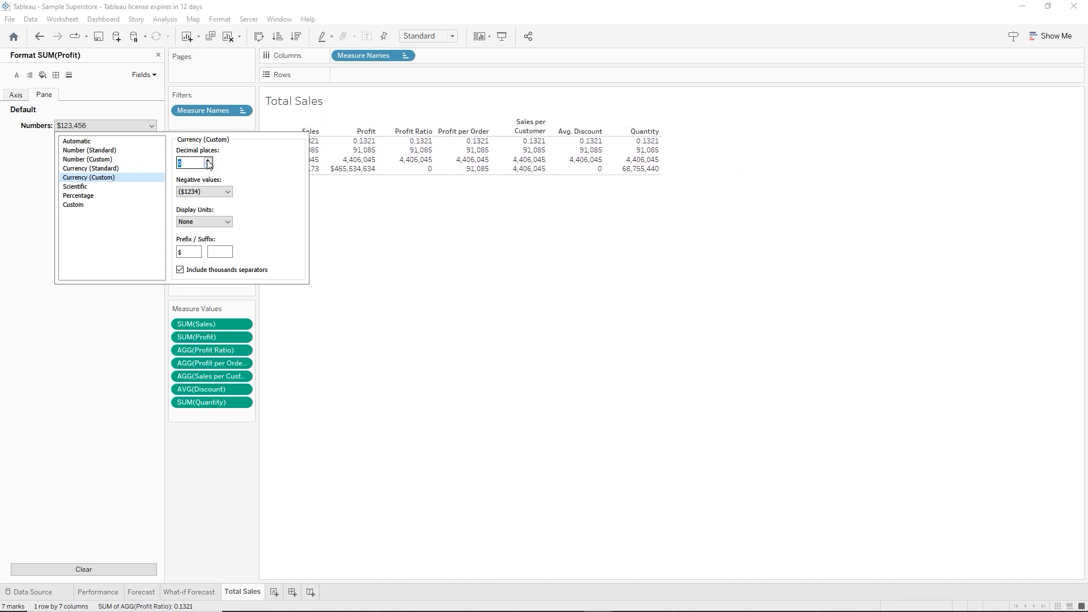
left_click(157, 78)
Format the Profit per Order measure's default numbers as Currency (Custom) with 0 decimal places
left_click(156, 78)
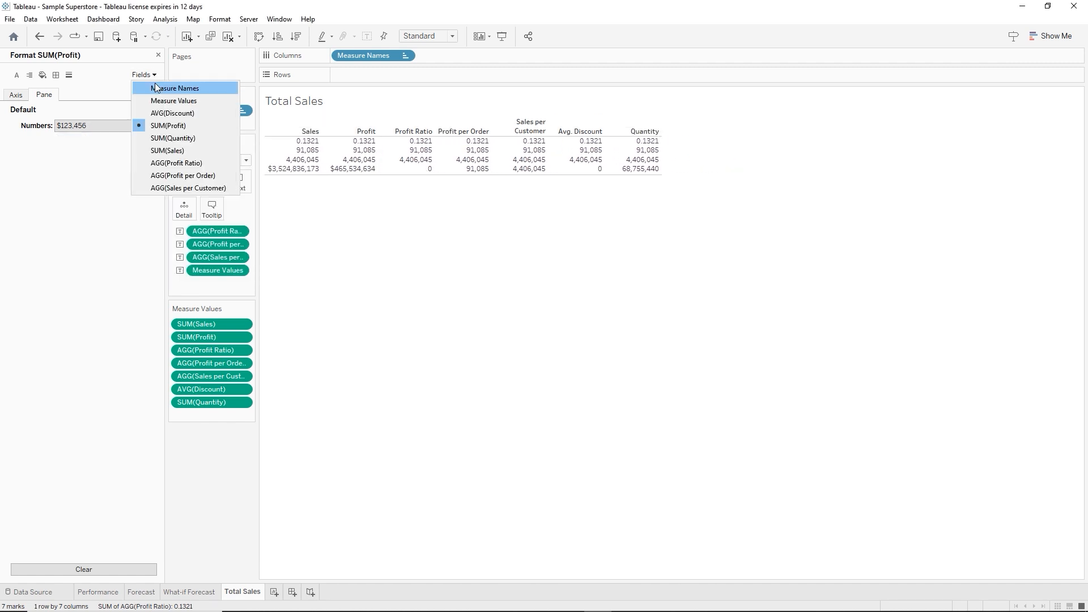
left_click(200, 180)
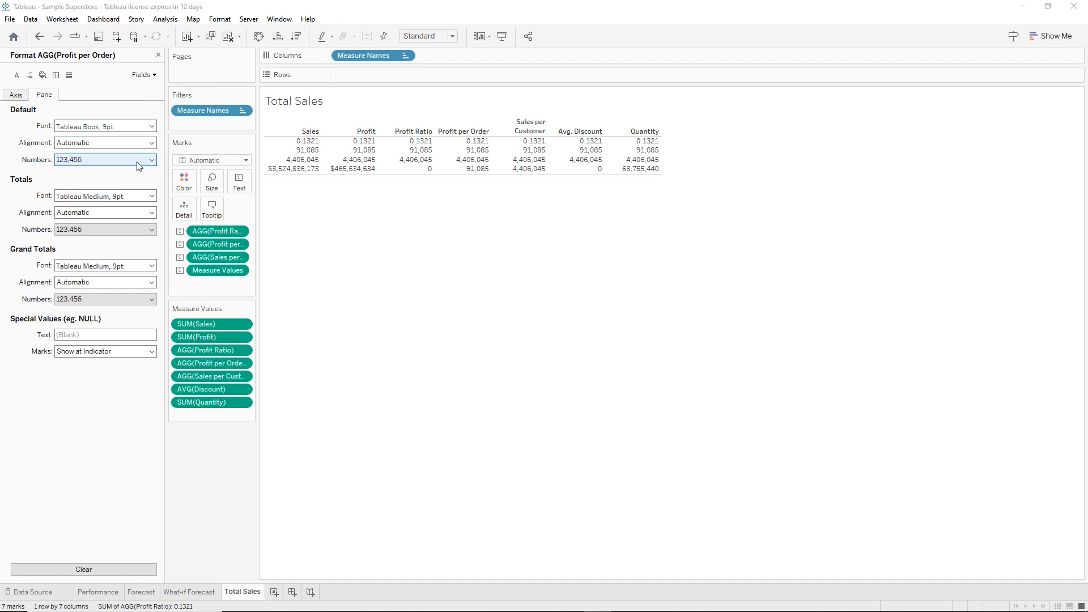
left_click(151, 159)
left_click(89, 212)
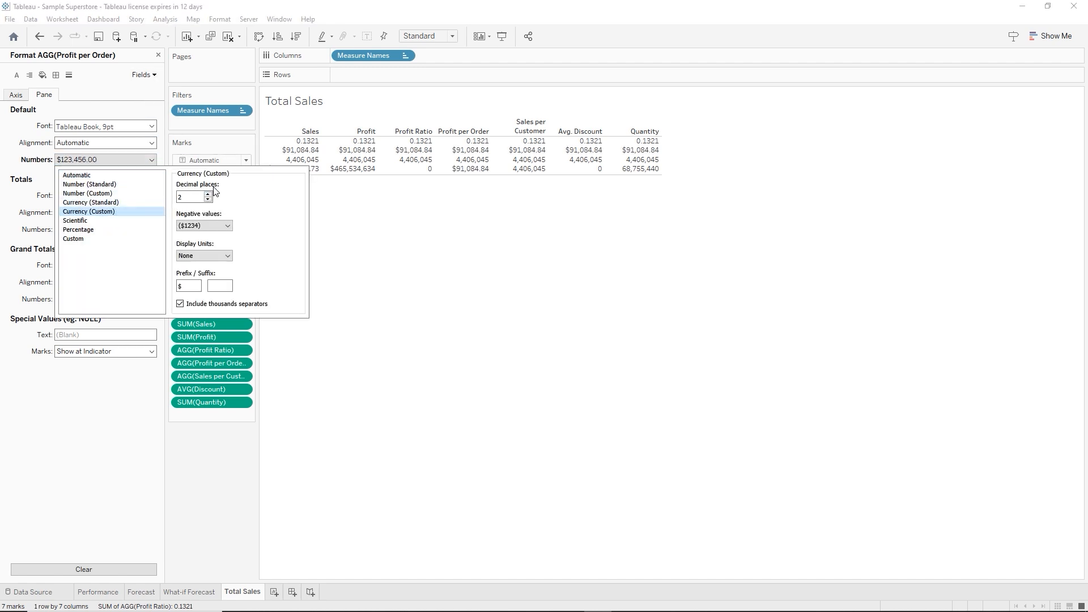
left_click(209, 199)
left_click(208, 199)
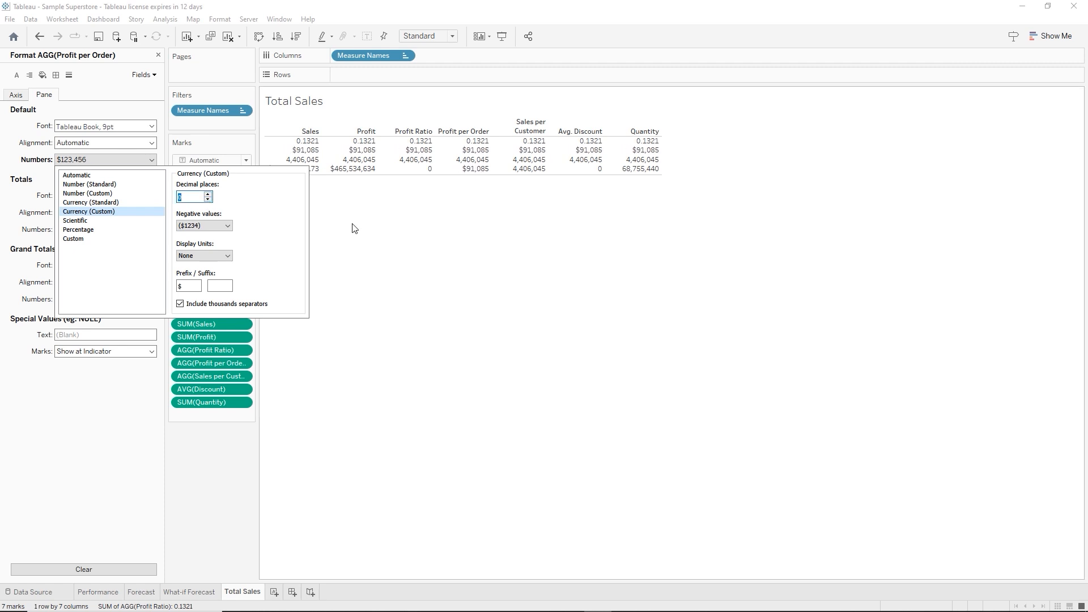
left_click(354, 228)
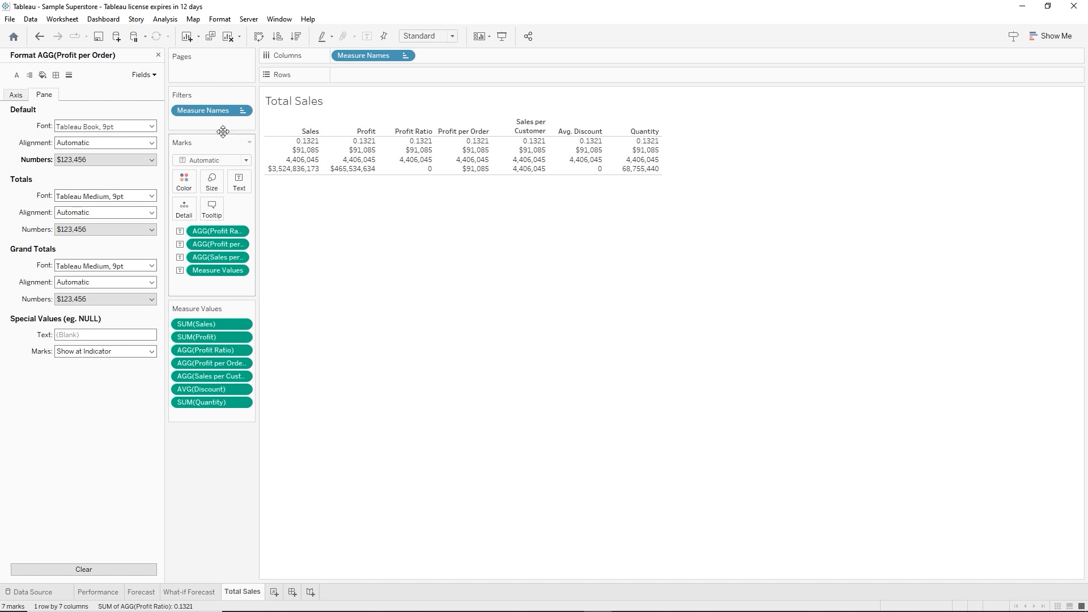
Format the Sales per Customer measure's default numbers as Currency (Custom) with 0 decimal places
left_click(144, 75)
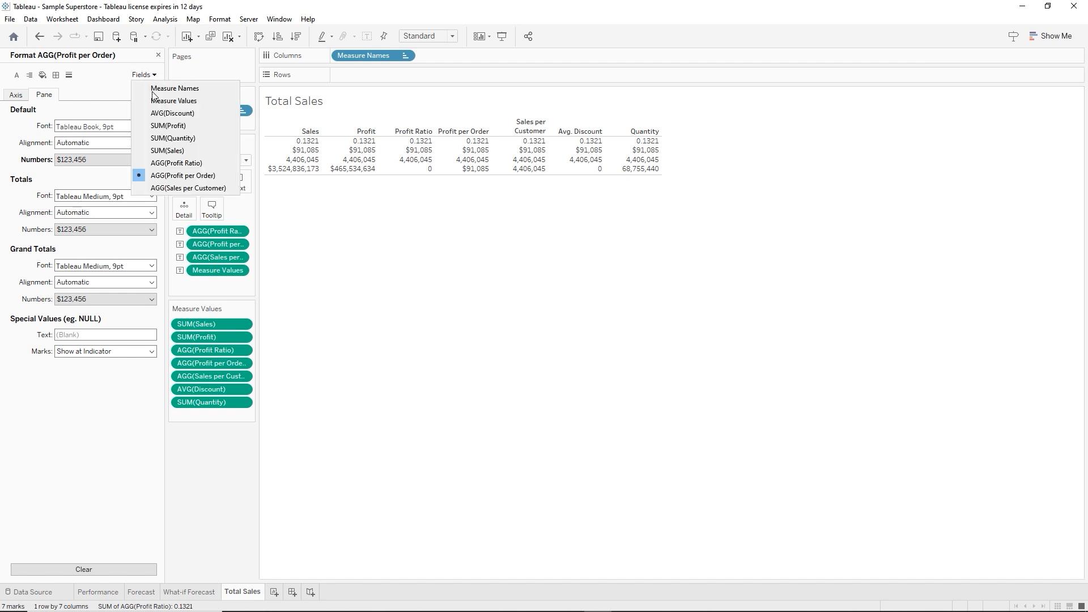
left_click(183, 175)
left_click(151, 161)
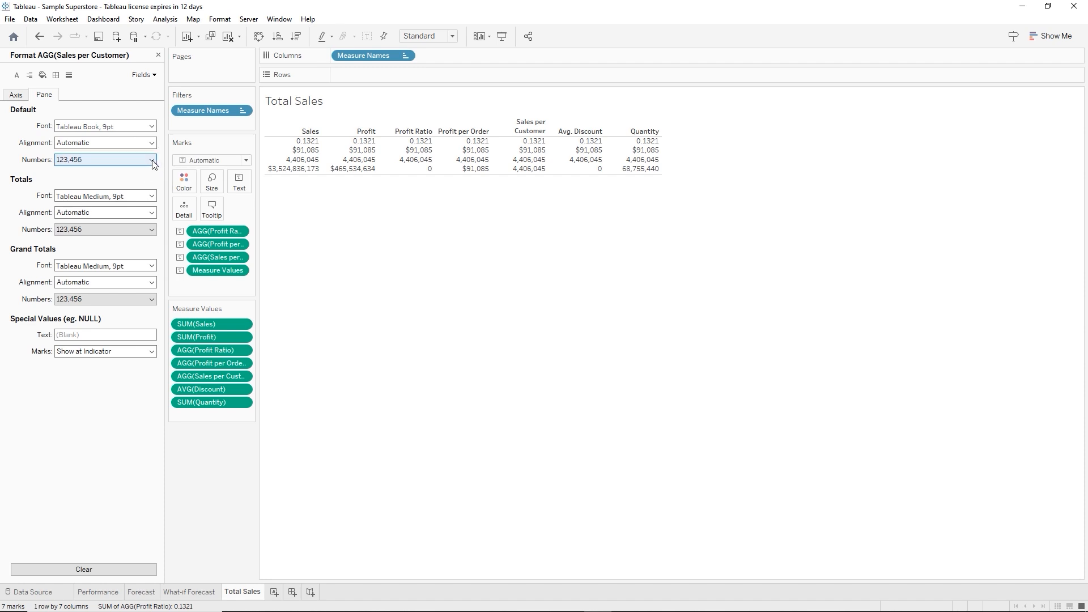
left_click(107, 212)
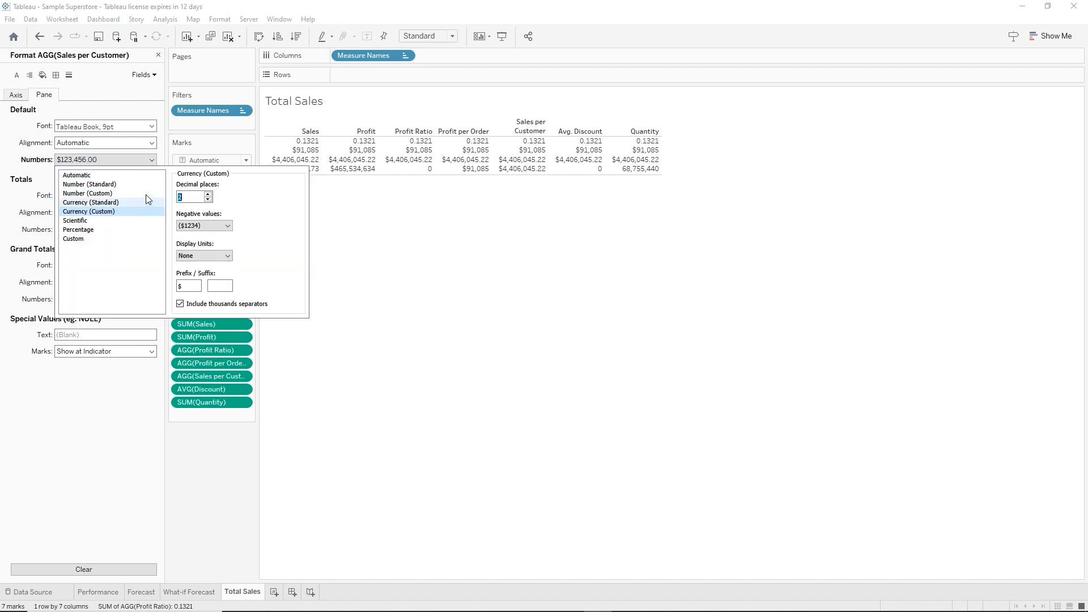
left_click(208, 199)
left_click(208, 200)
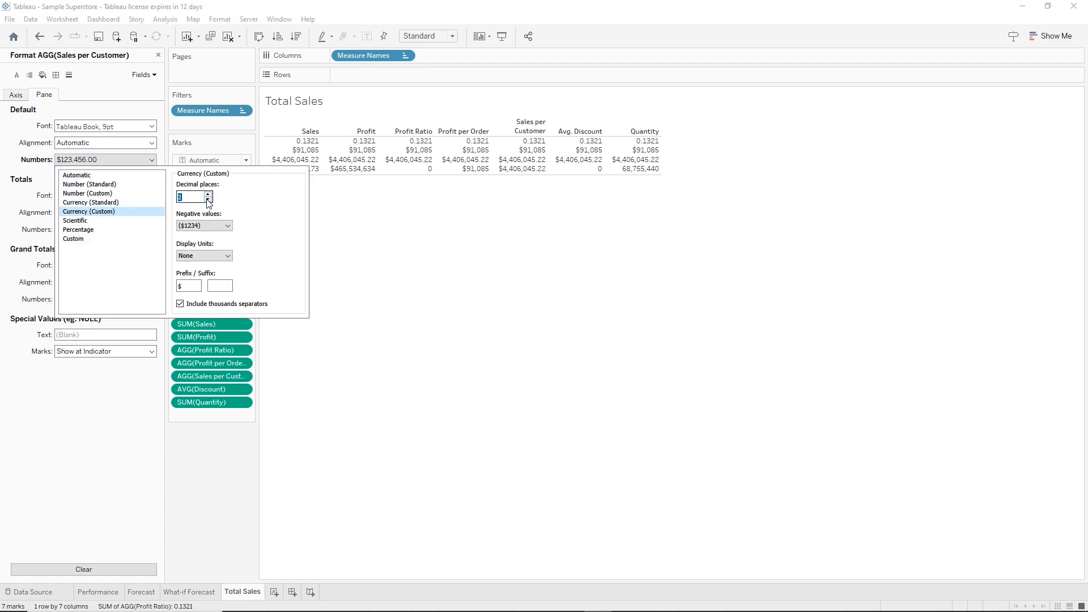
left_click(356, 210)
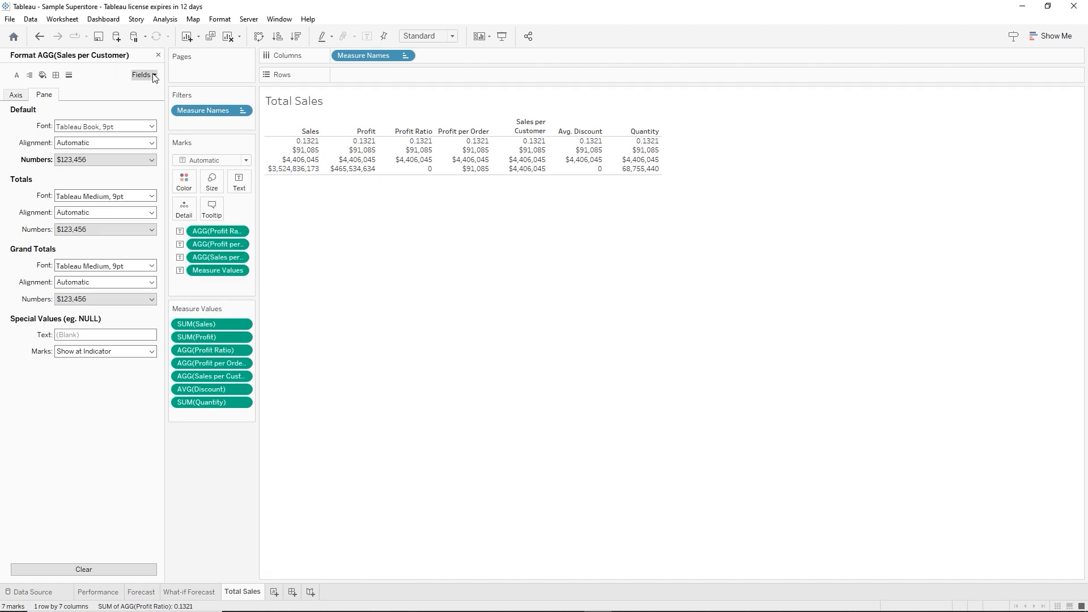
Format the Profit Ratio measure's default numbers as Percentage with 1 decimal place
left_click(147, 75)
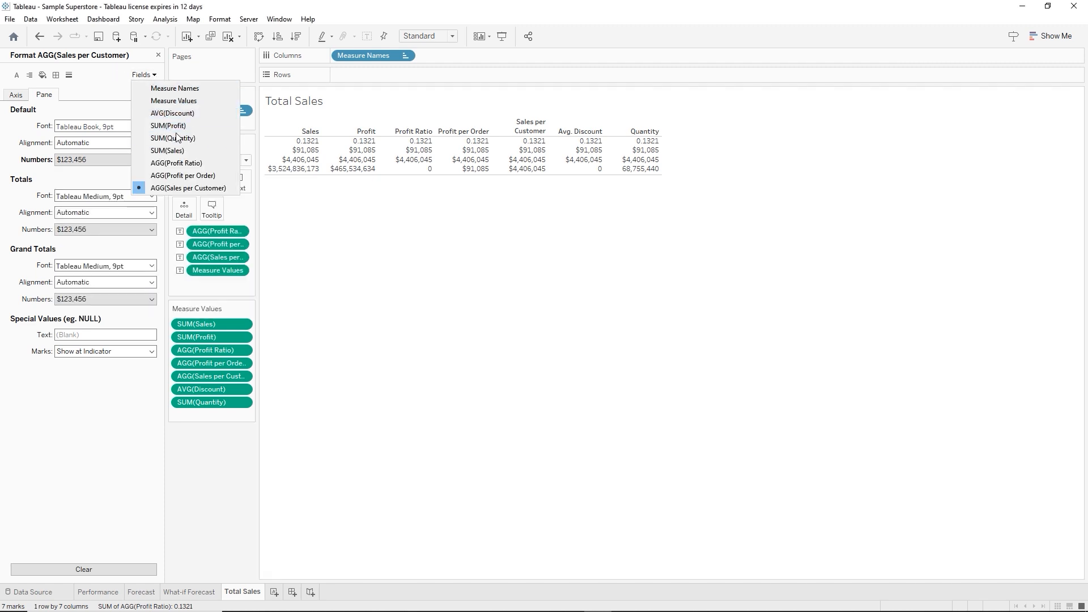
left_click(186, 163)
left_click(151, 160)
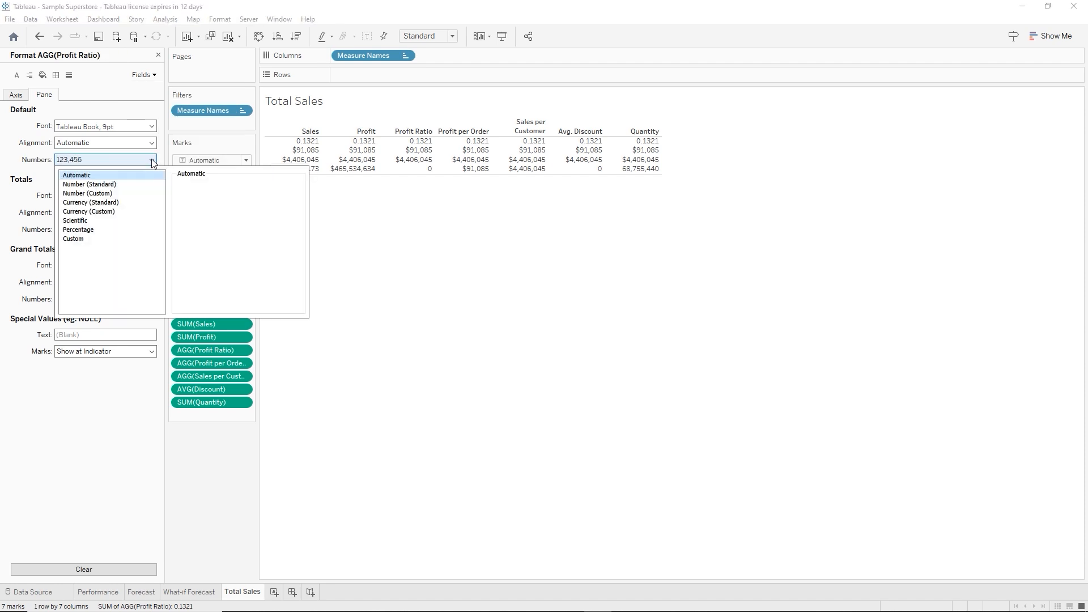
left_click(98, 230)
left_click(208, 199)
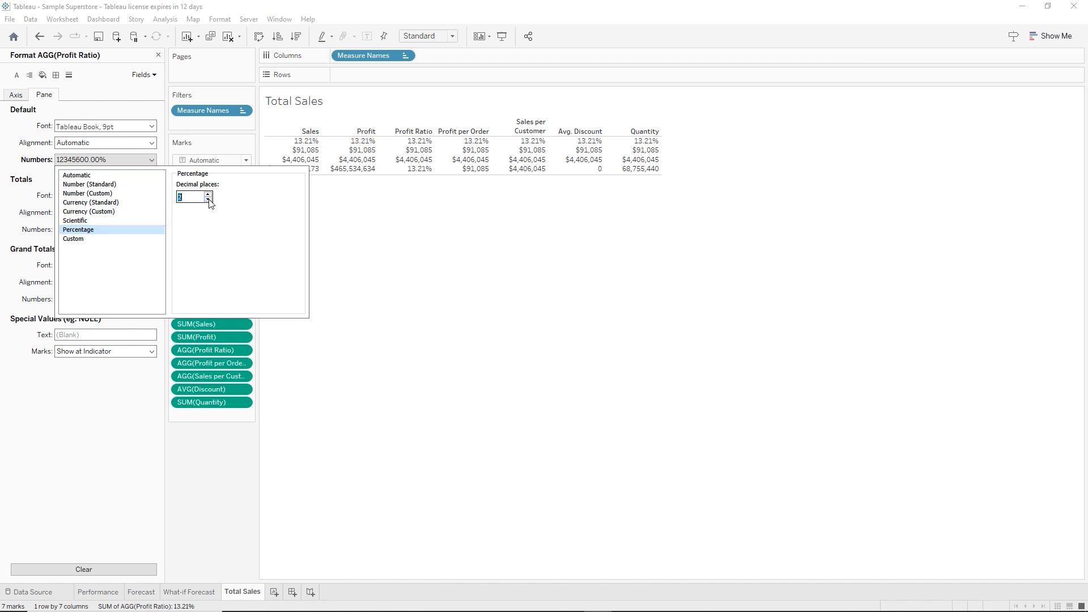
left_click(395, 231)
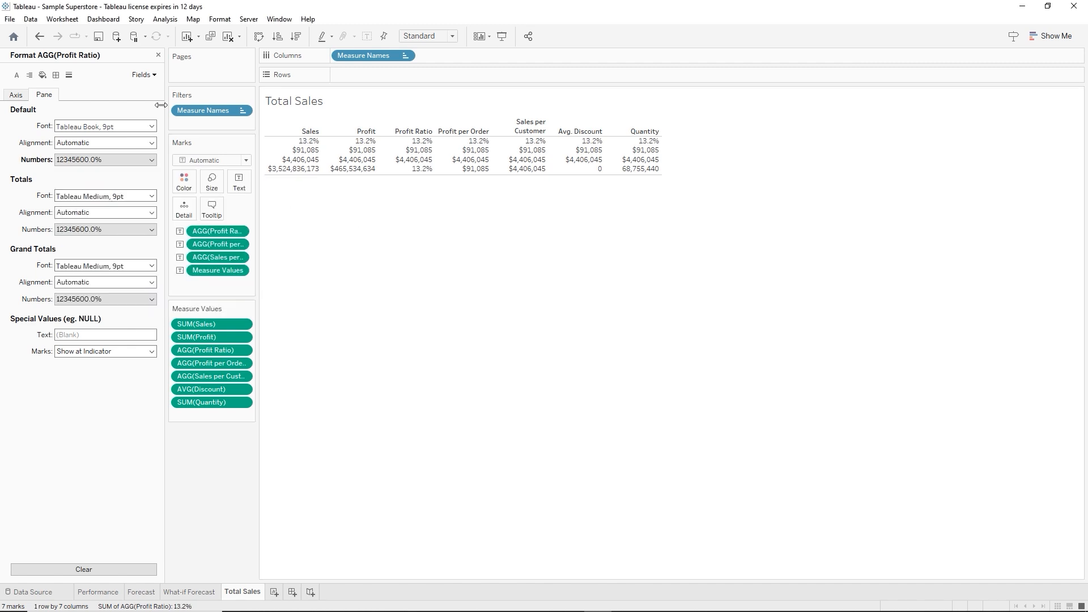
Format the average Discount measure's default numbers as Percentage with 2 decimal places
left_click(144, 75)
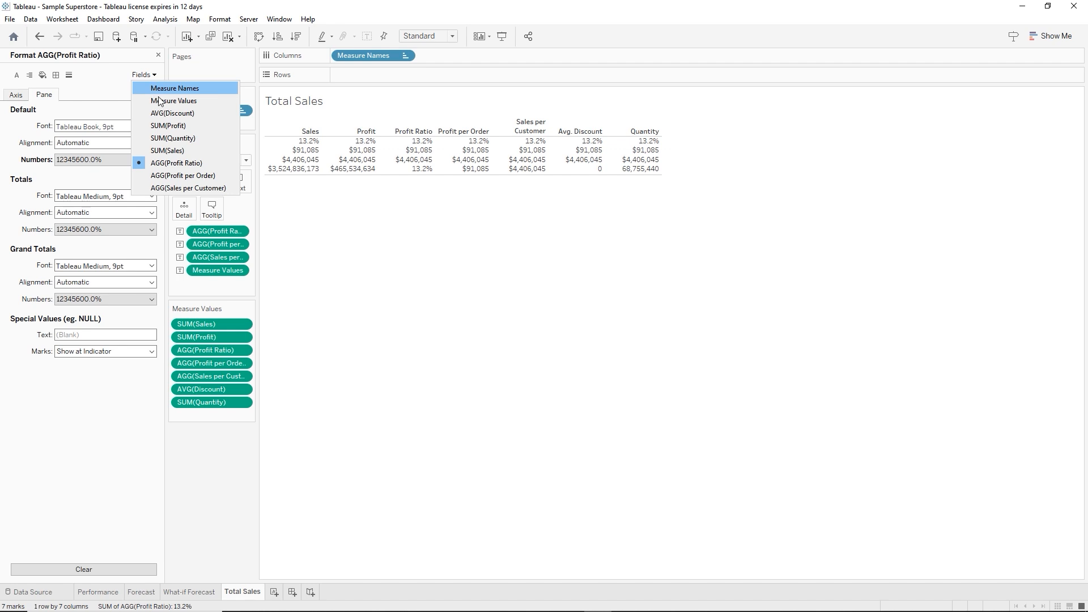
left_click(170, 114)
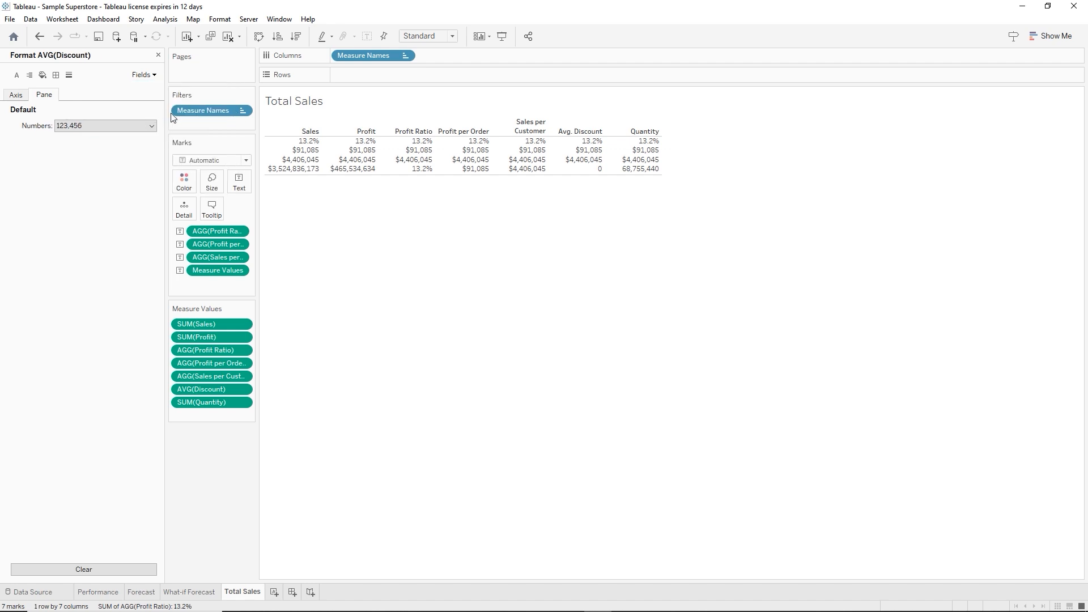
left_click(125, 121)
left_click(106, 196)
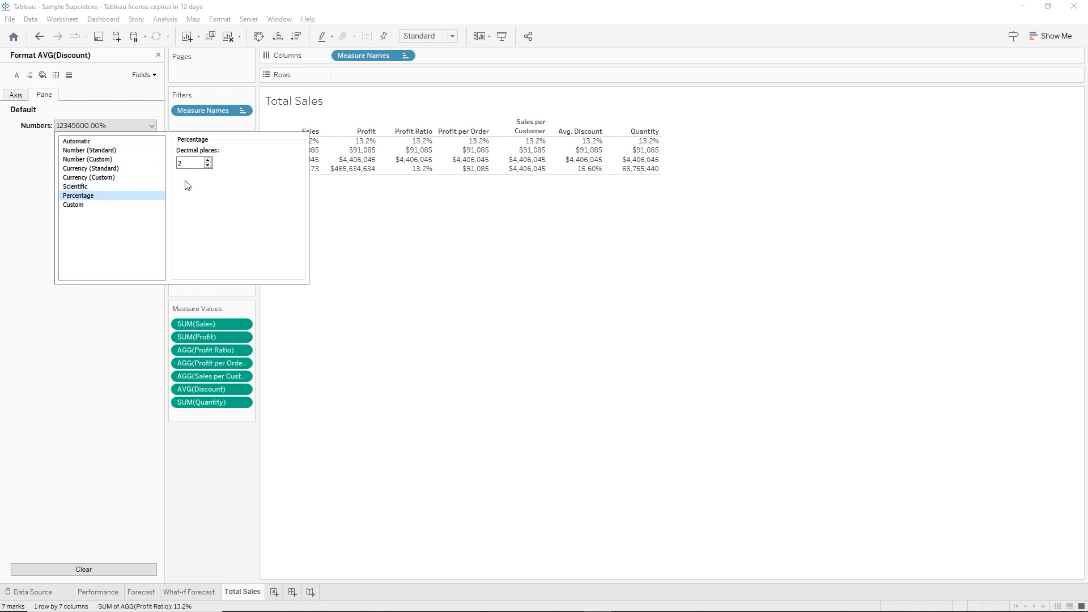
left_click(416, 235)
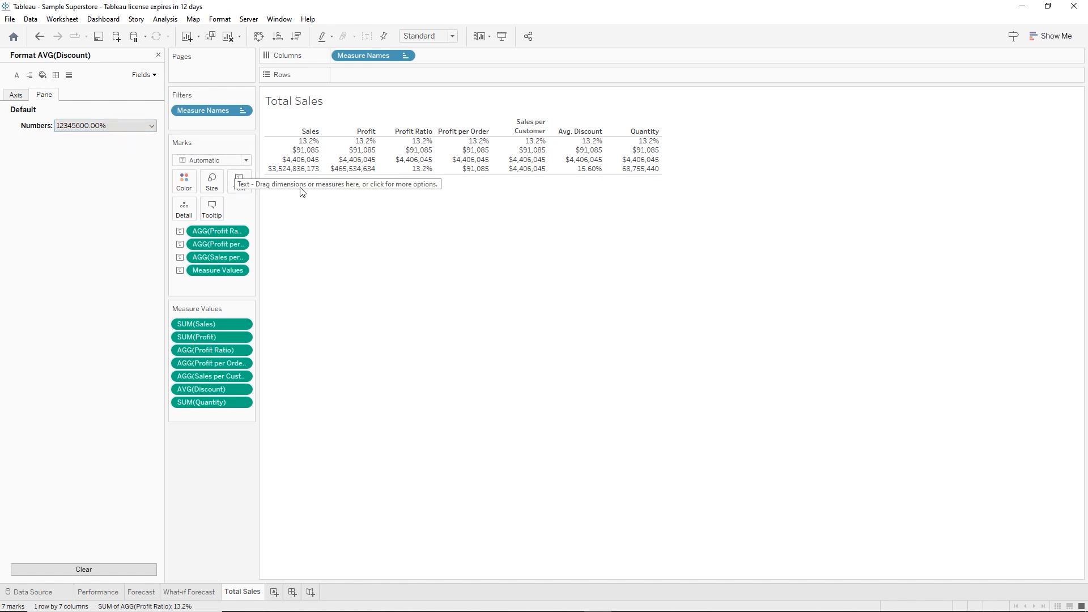
Format the Quantity measure's default numbers as Number (Standard) and close the formatting pane
left_click(144, 75)
left_click(170, 142)
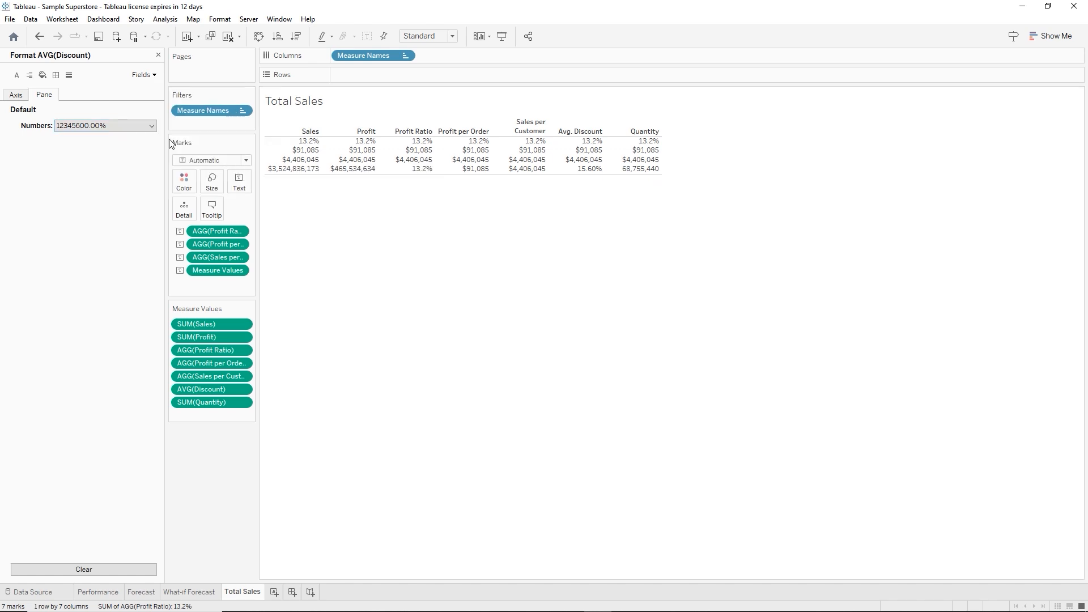
left_click(91, 128)
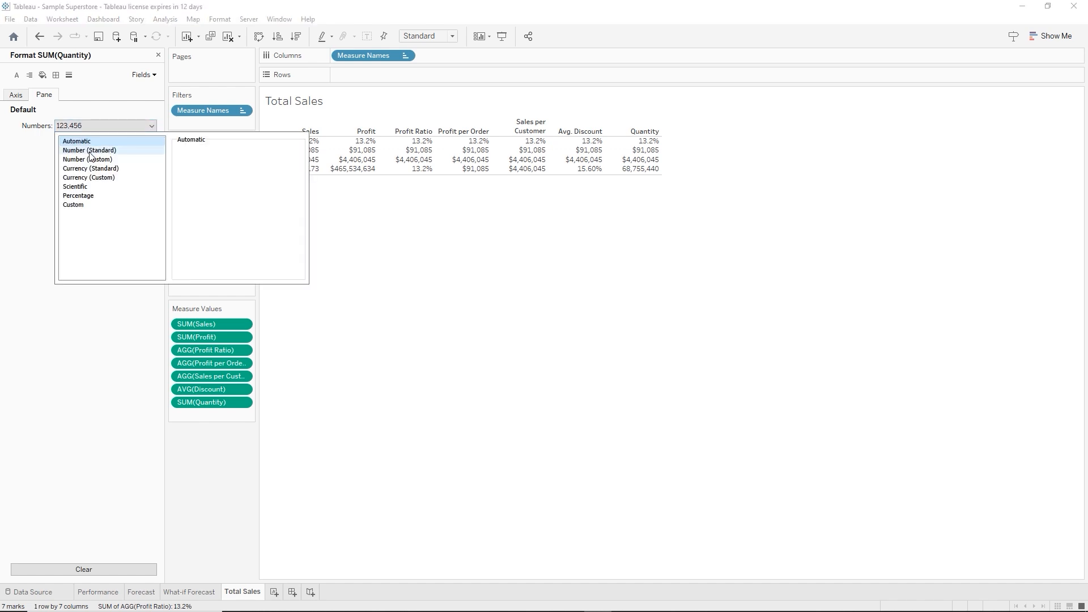
left_click(89, 152)
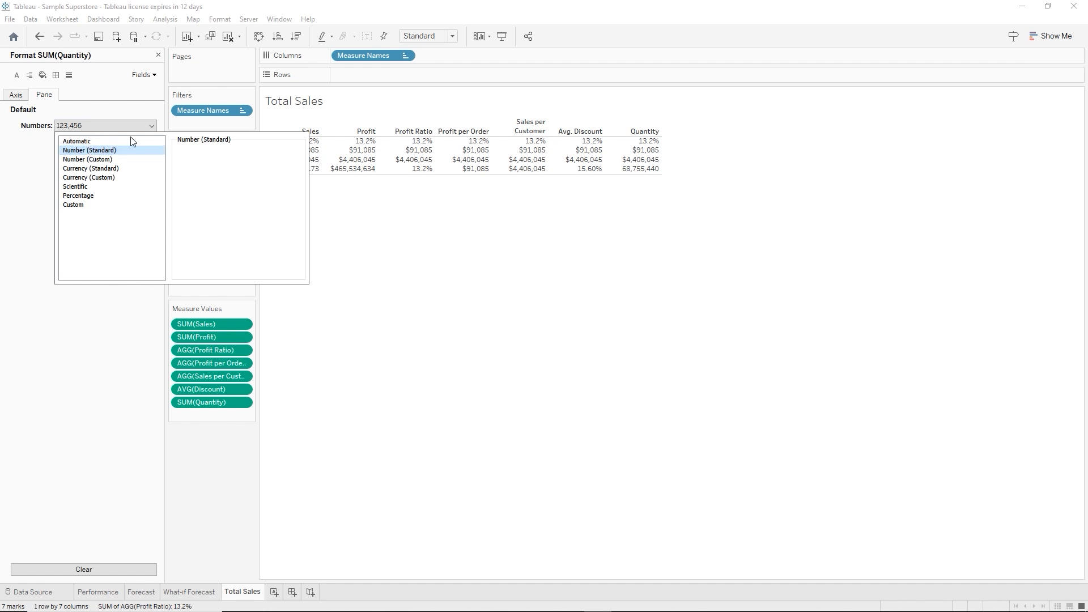
left_click(367, 229)
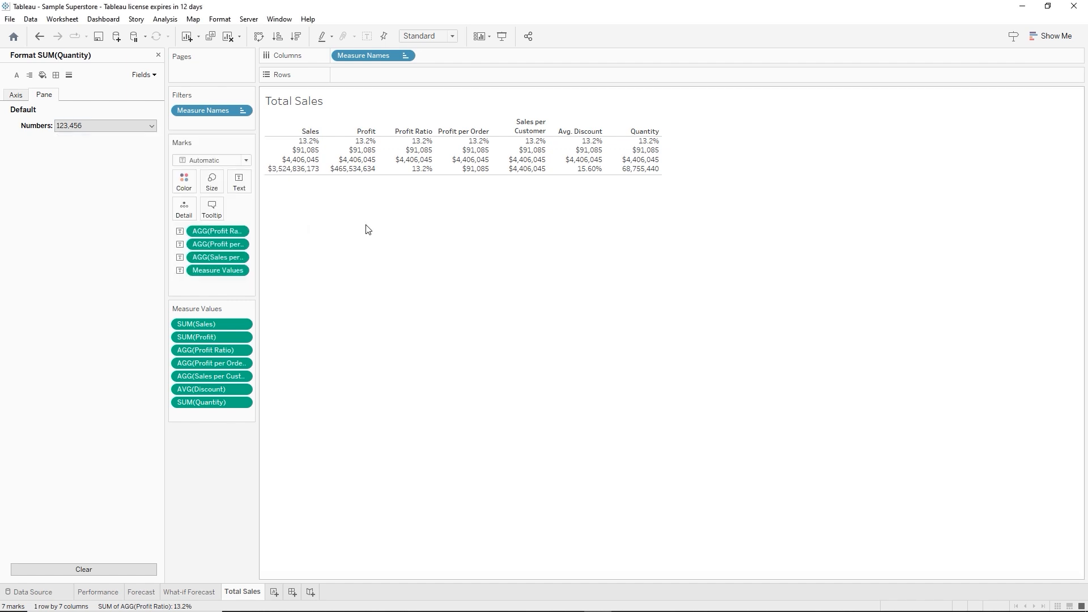
left_click(158, 56)
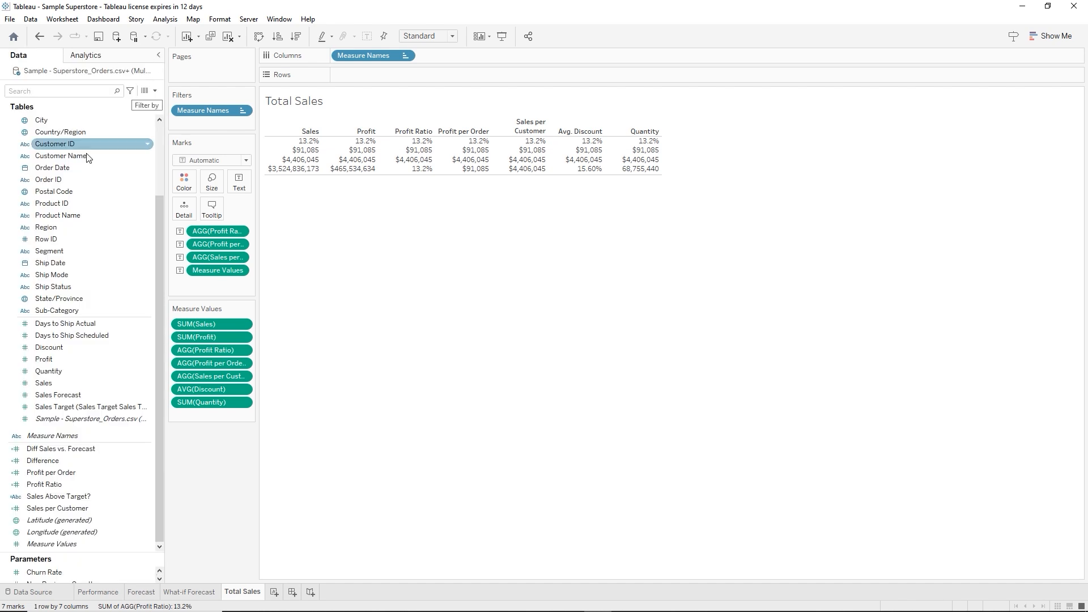
Break the table down by Region in rows and add a Region filter that includes all four regions
left_click_drag(51, 229, 381, 74)
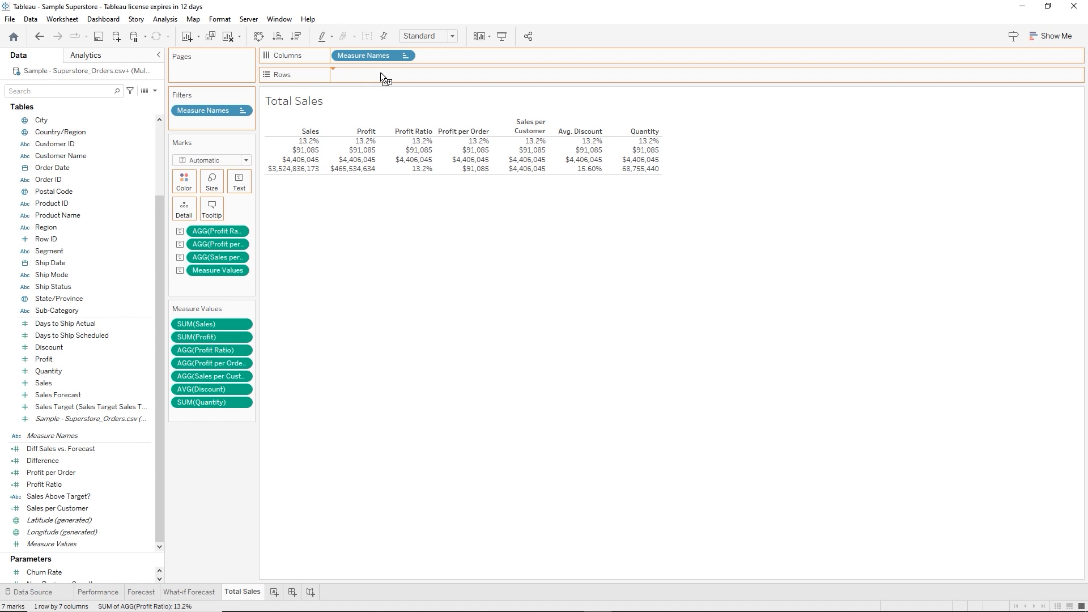
left_click_drag(380, 73, 380, 72)
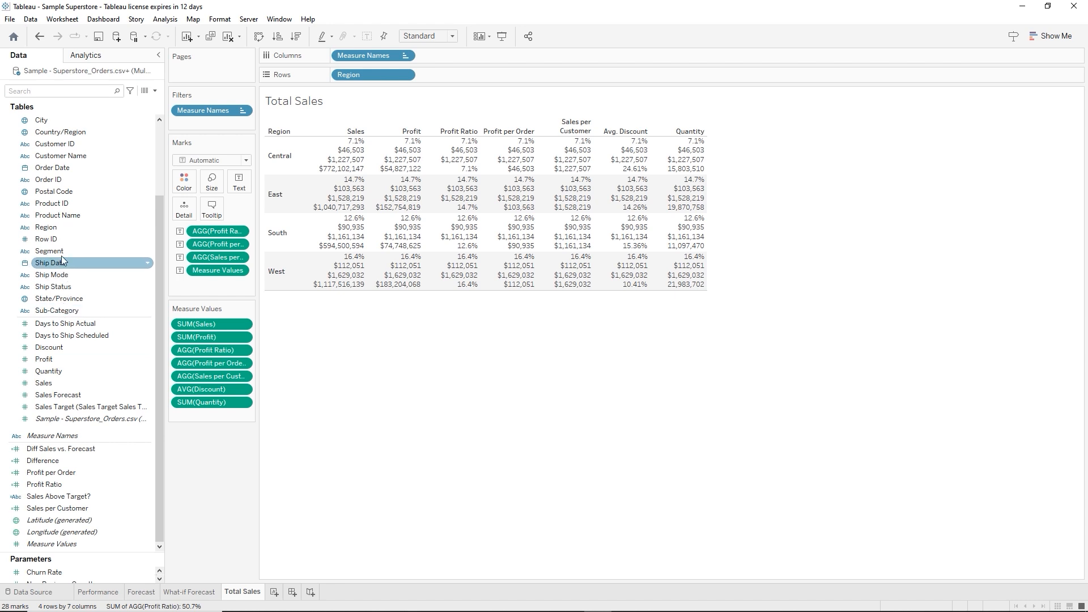
left_click_drag(45, 228, 188, 121)
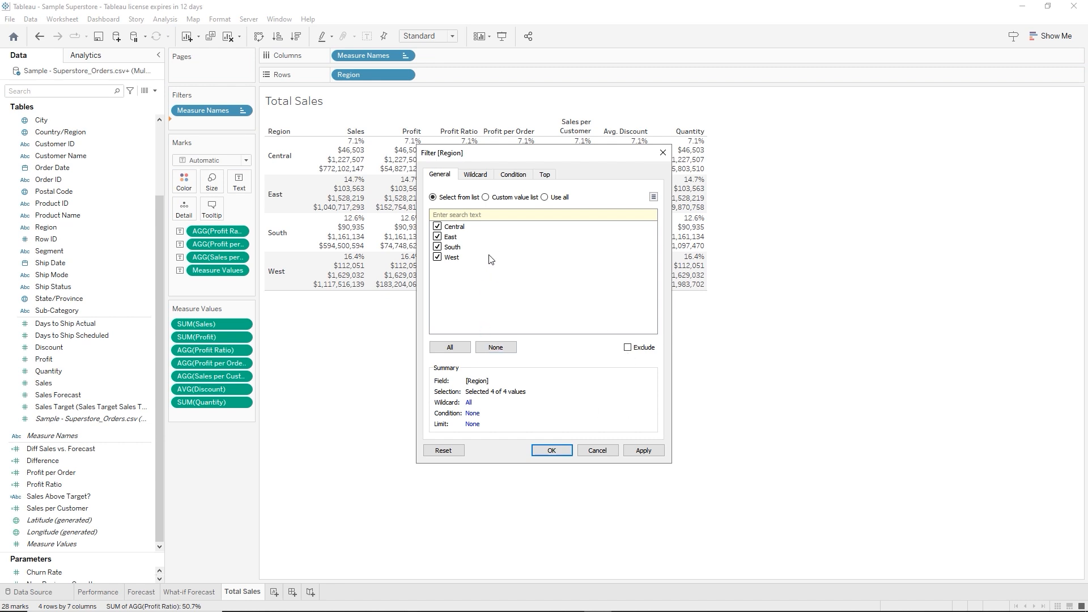
left_click(553, 450)
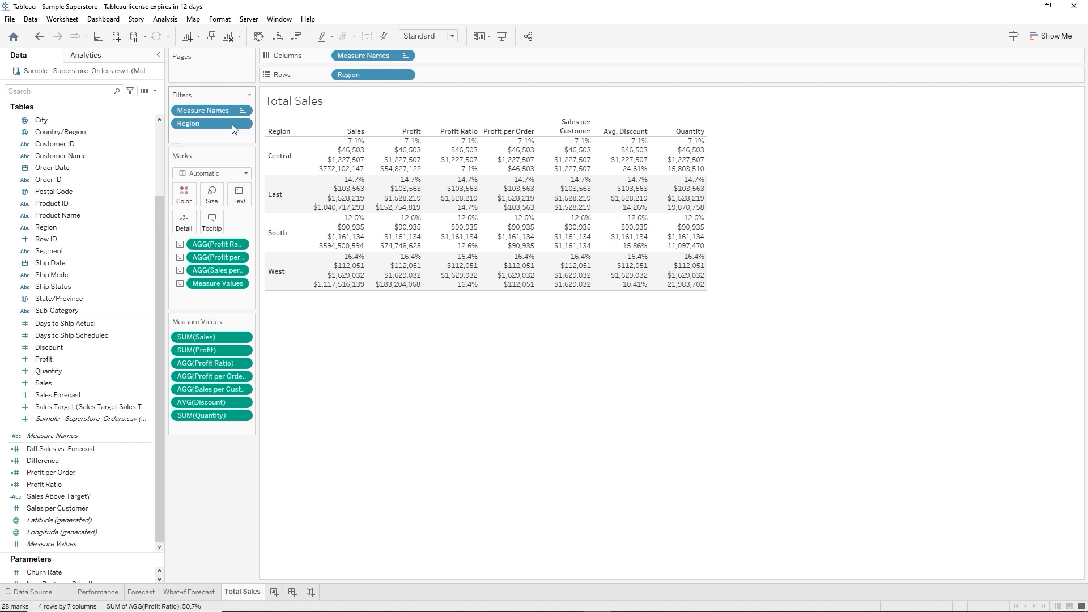
Show the Region filter control beside the table and set it to Multiple Values (dropdown)
right_click(231, 122)
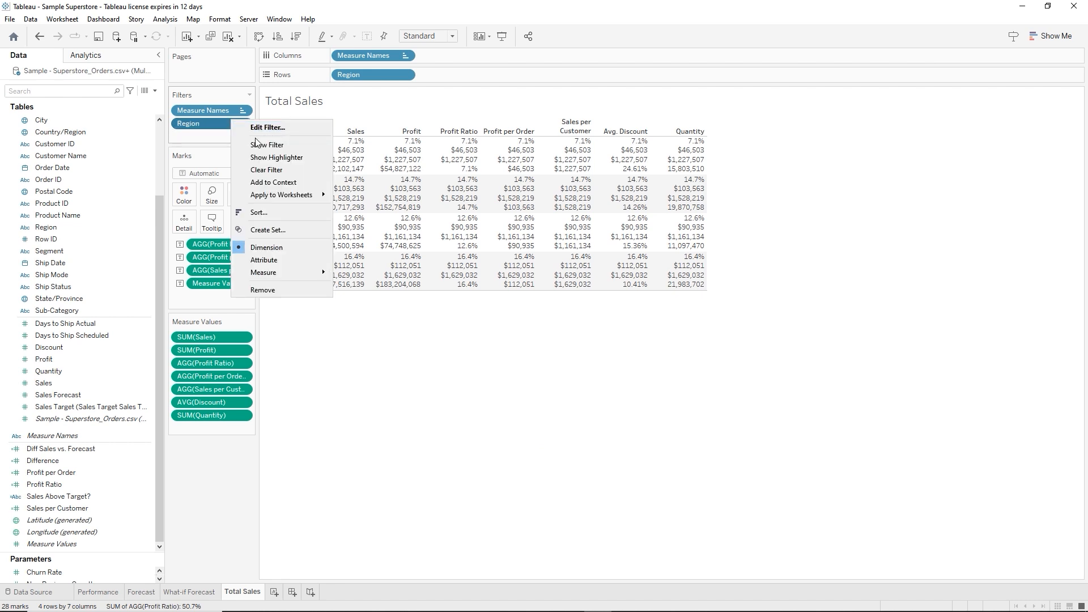
left_click(289, 157)
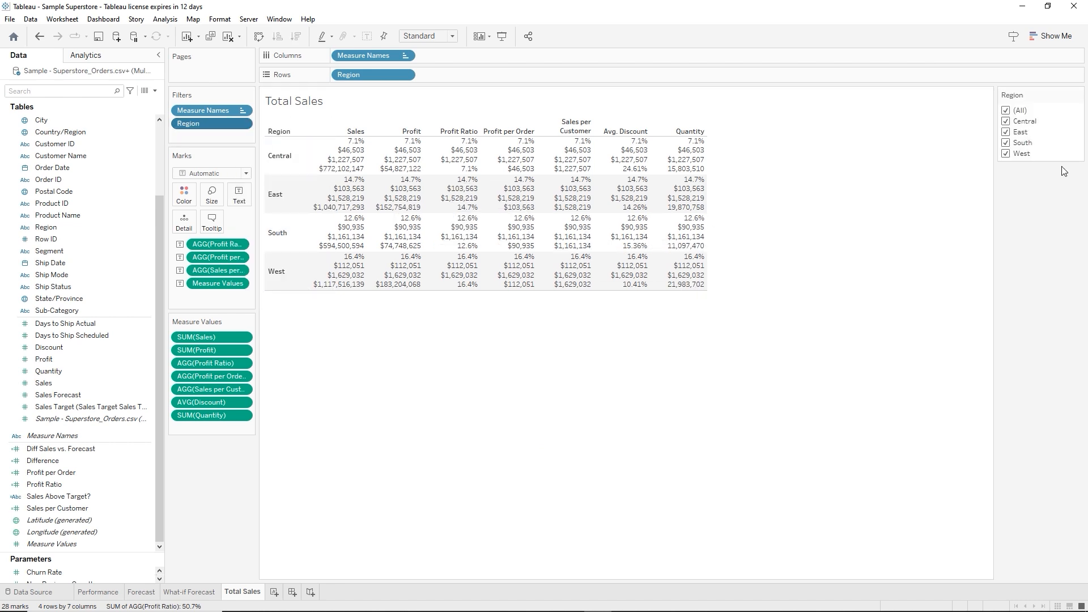
left_click(1079, 96)
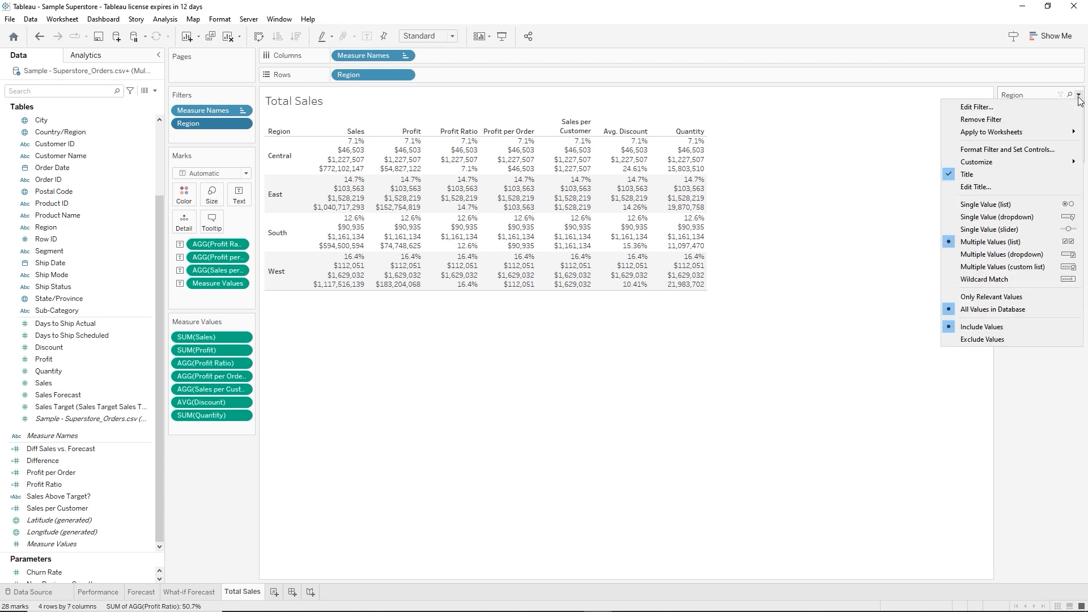
left_click(1001, 257)
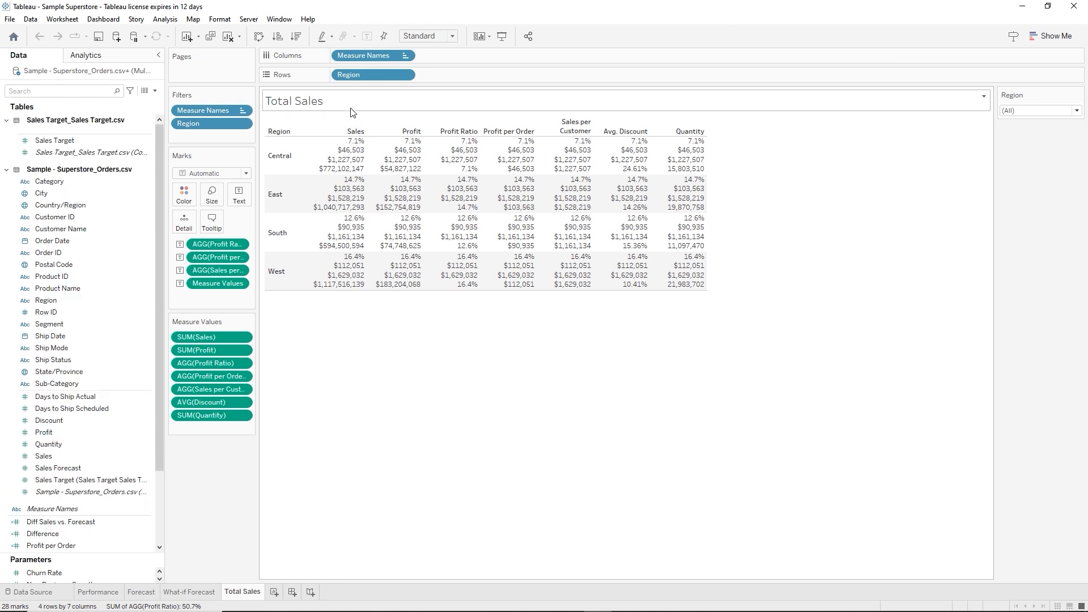
Replace the worksheet title with "Executive Overview - Profitability" followed by the dynamic Region field
double_click(334, 105)
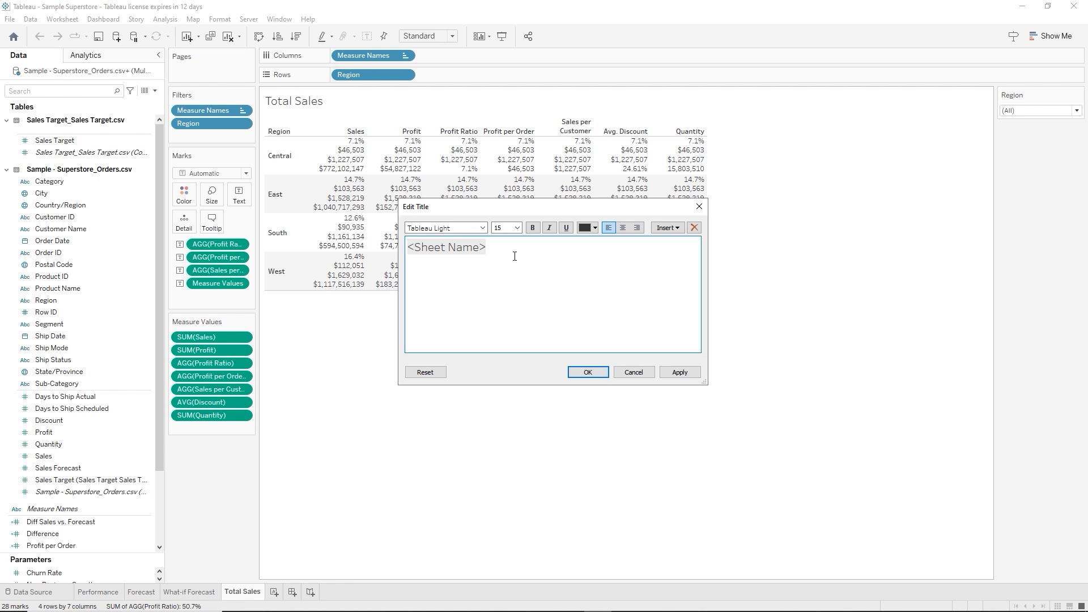
key("ctrl+a")
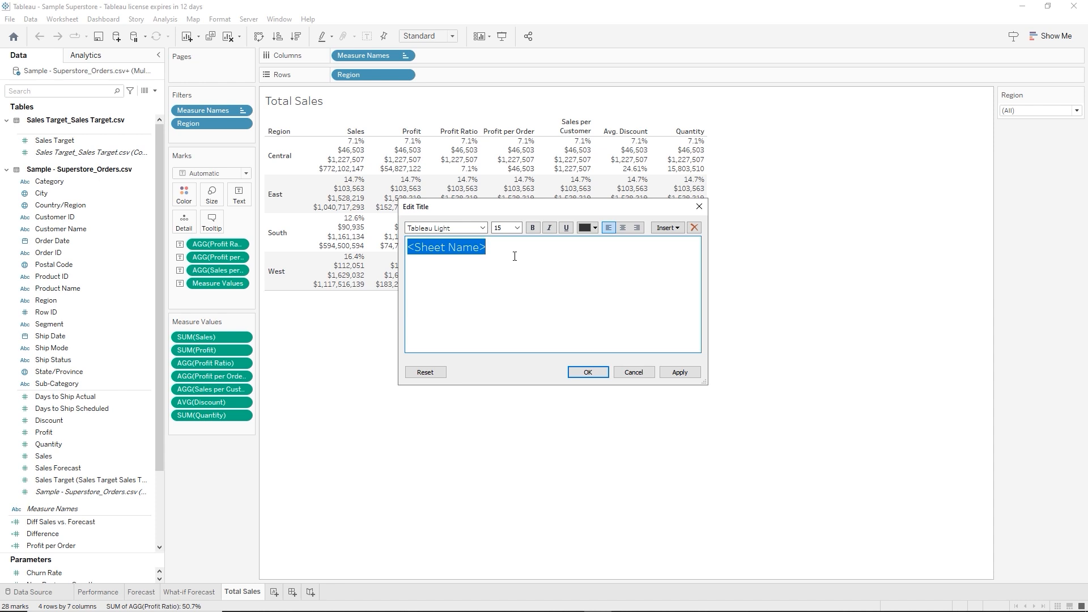
type("Ew")
key("BackSpace")
type("xe")
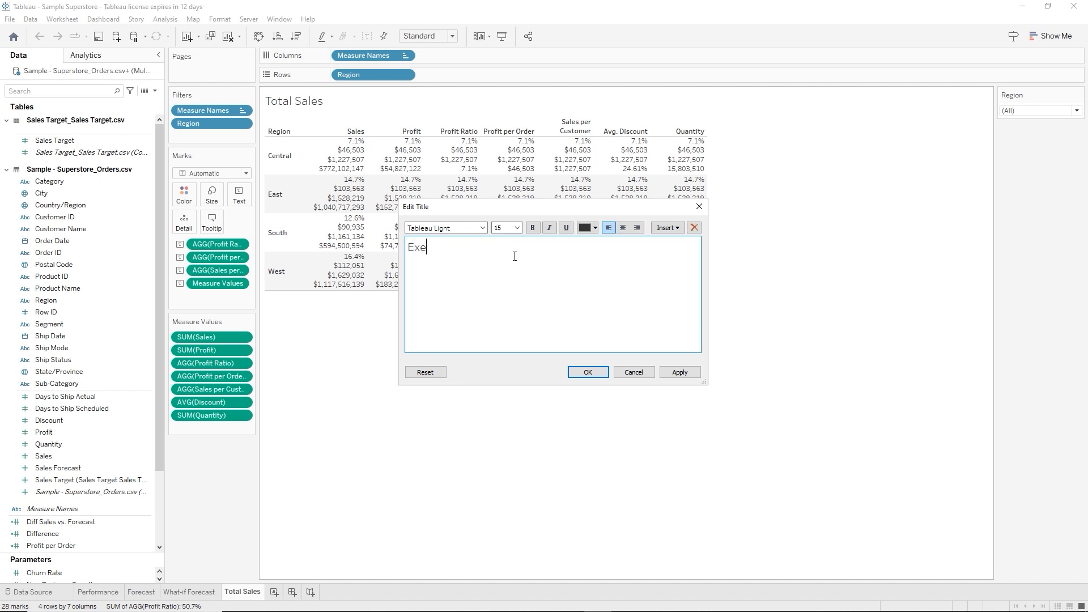
type("cutive Overview - Profitability")
left_click(668, 228)
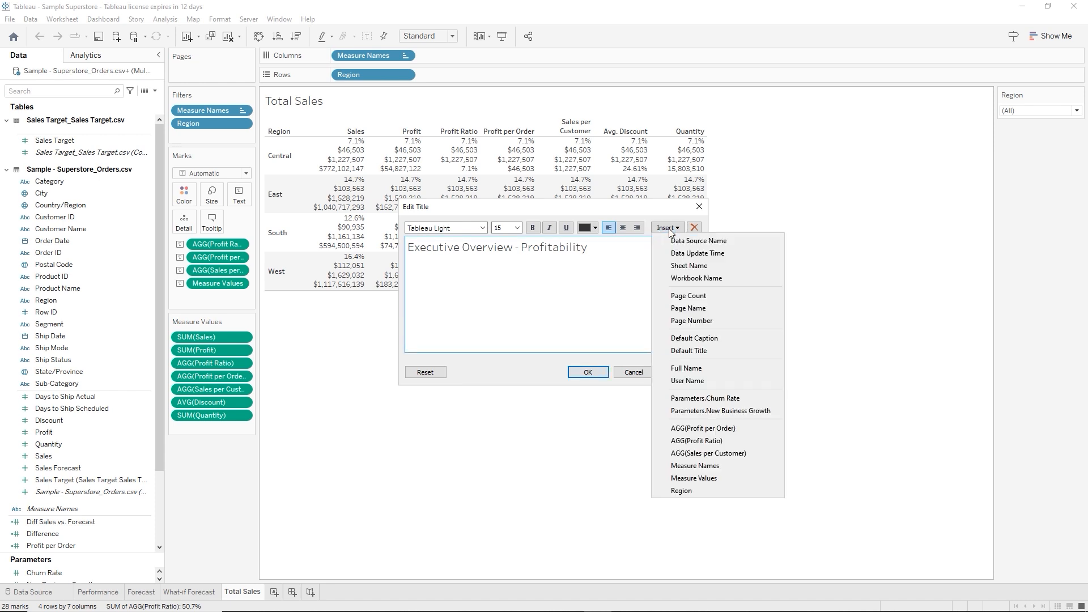
left_click(686, 491)
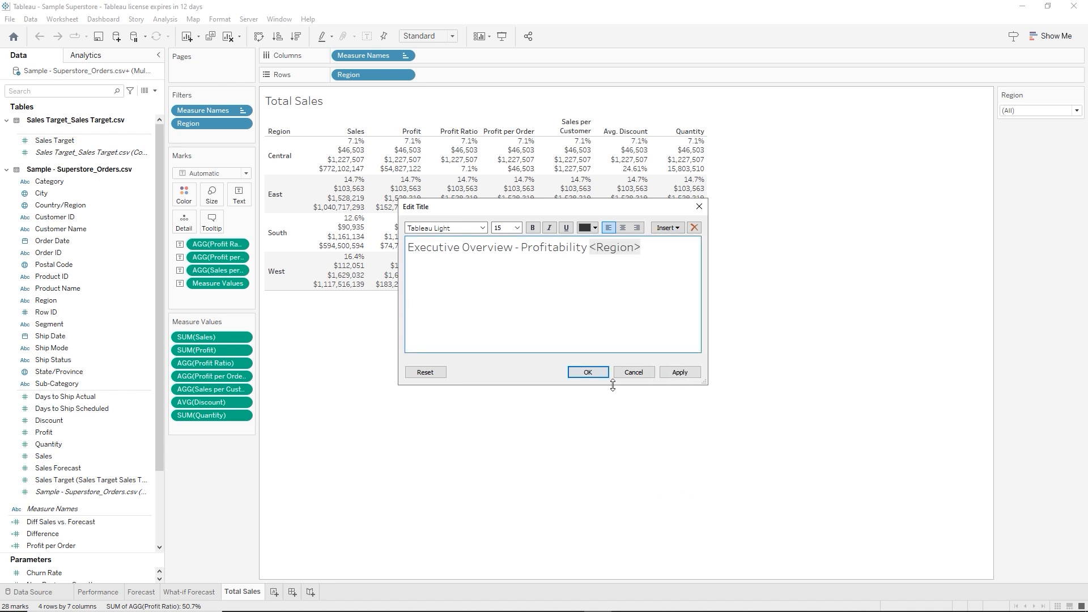
left_click(590, 374)
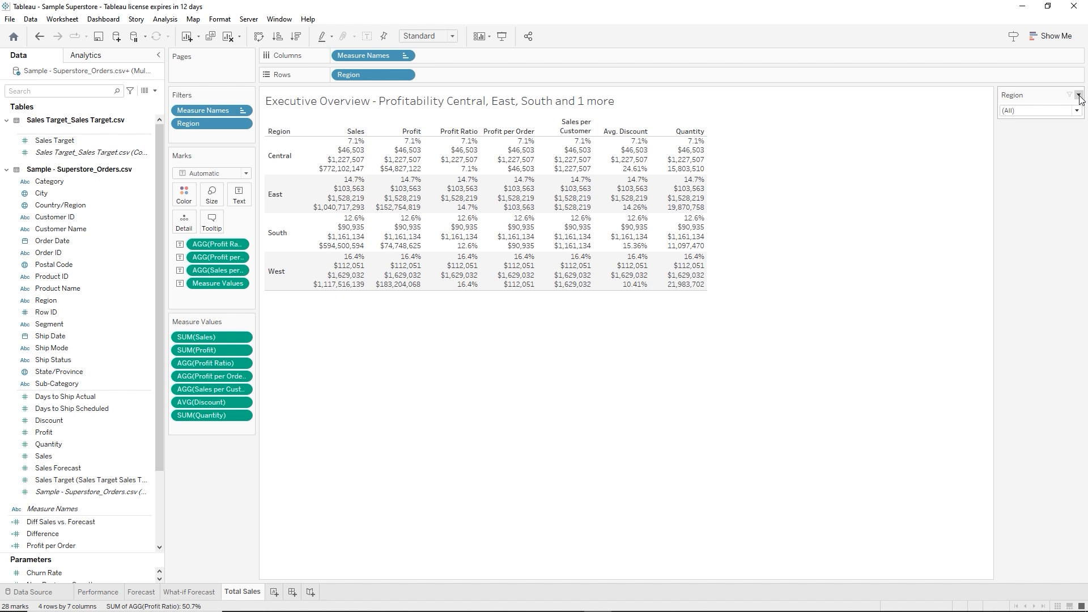
Test the dynamic title by filtering Region to only East and West, and reselect all regions
left_click(1078, 97)
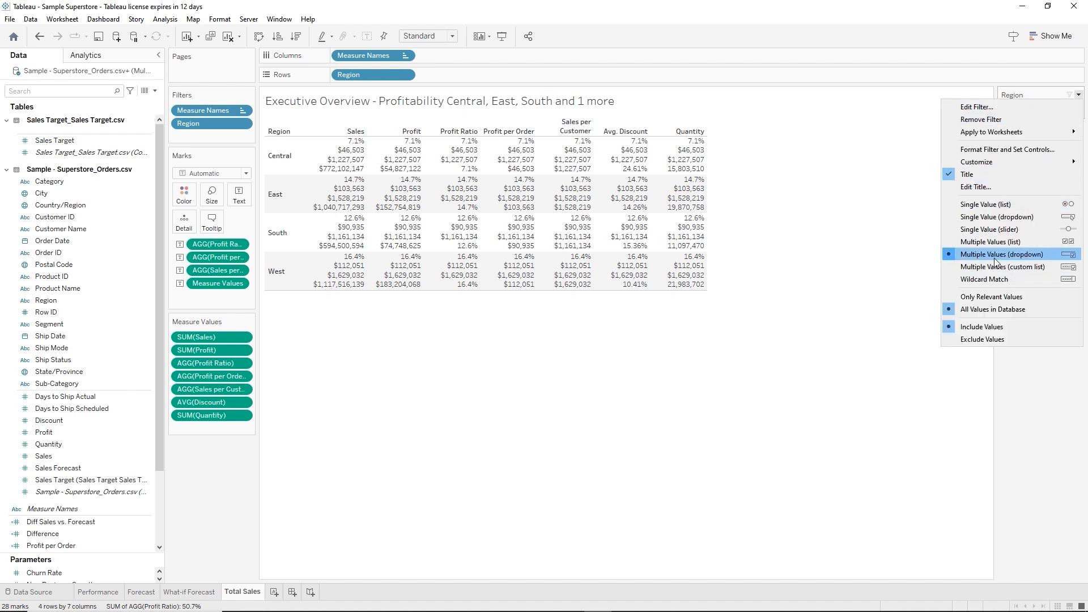
left_click(1021, 376)
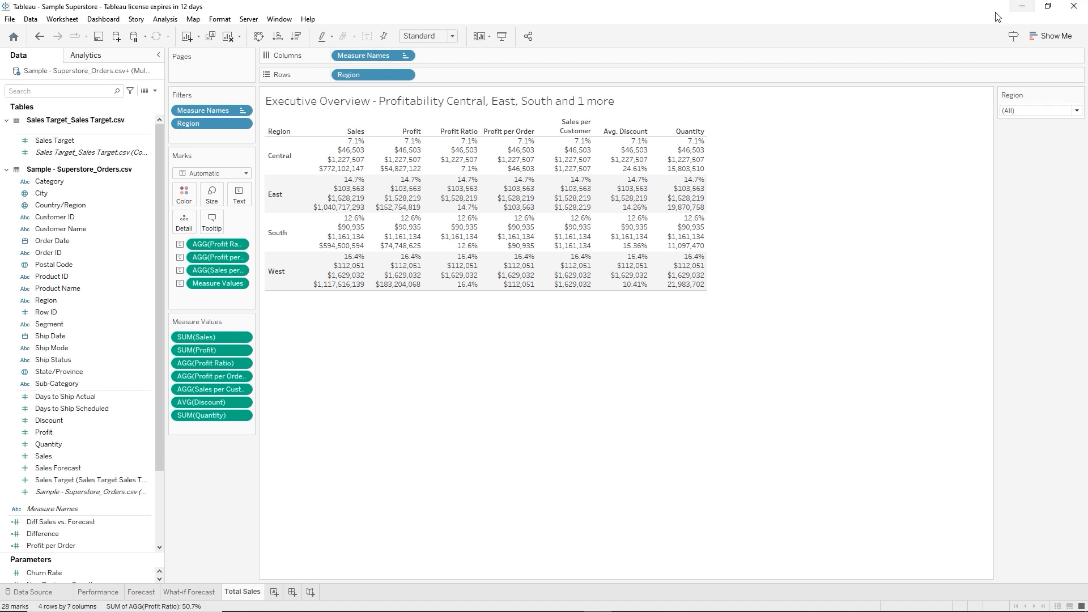
left_click(1077, 111)
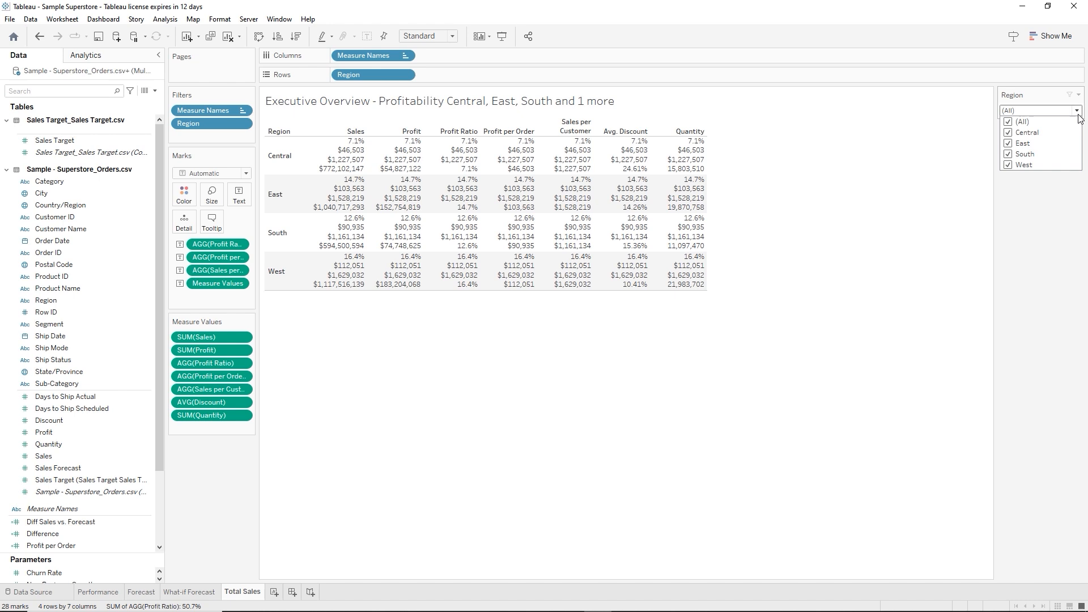
left_click(1009, 122)
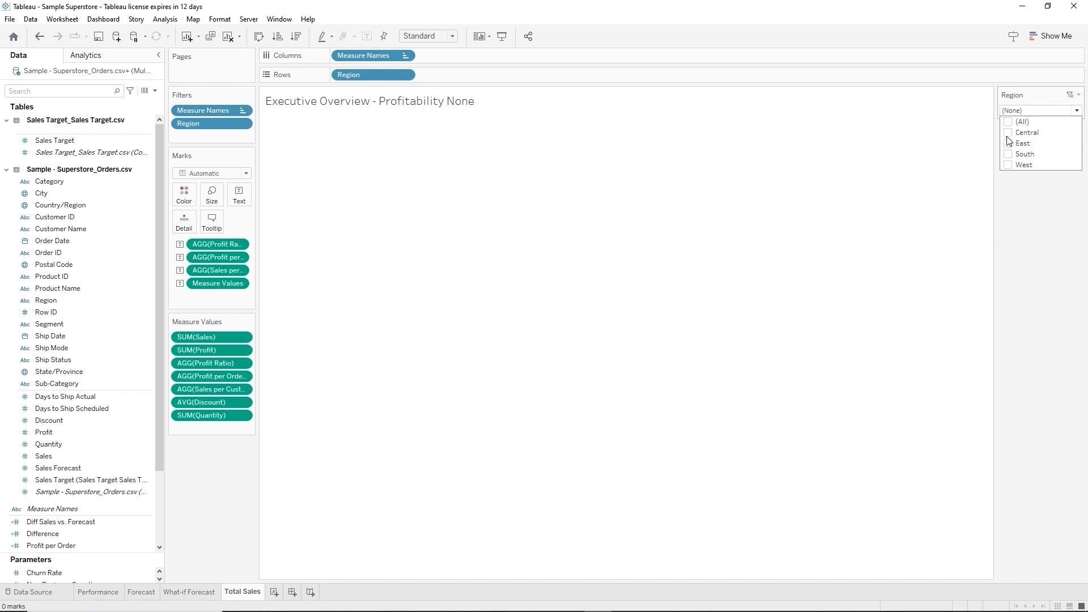
left_click(1009, 143)
left_click(1008, 165)
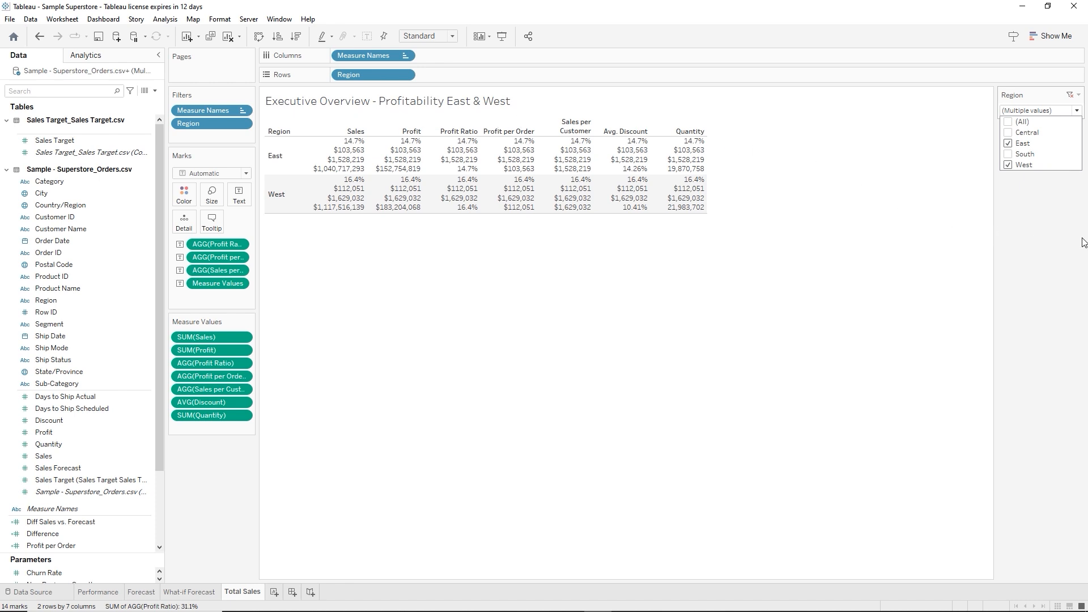
left_click(1009, 122)
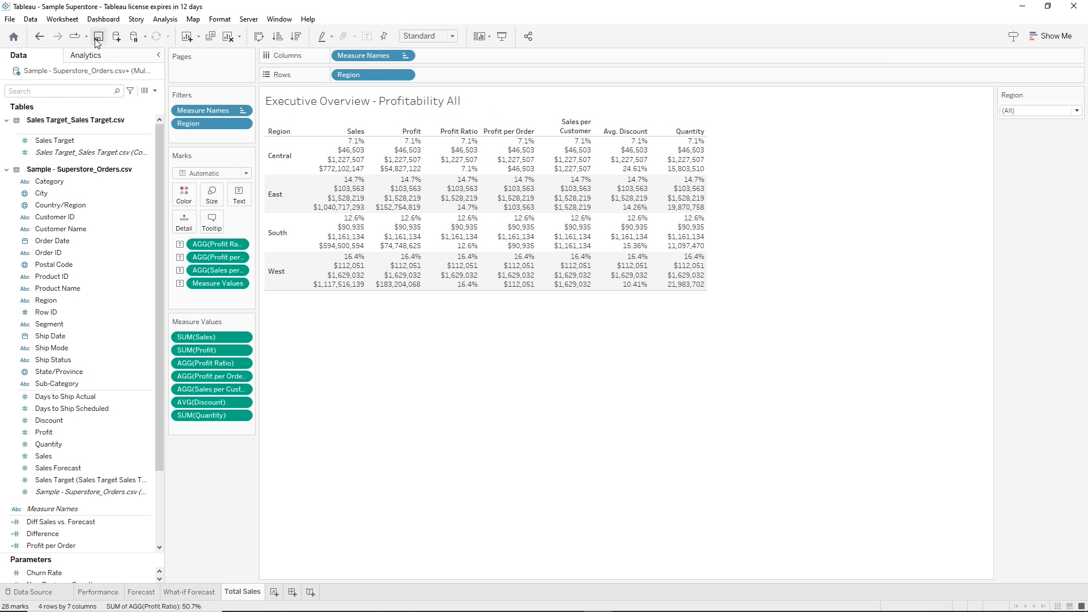
Save the workbook and add a new blank worksheet after Total Sales
left_click(97, 39)
left_click(275, 593)
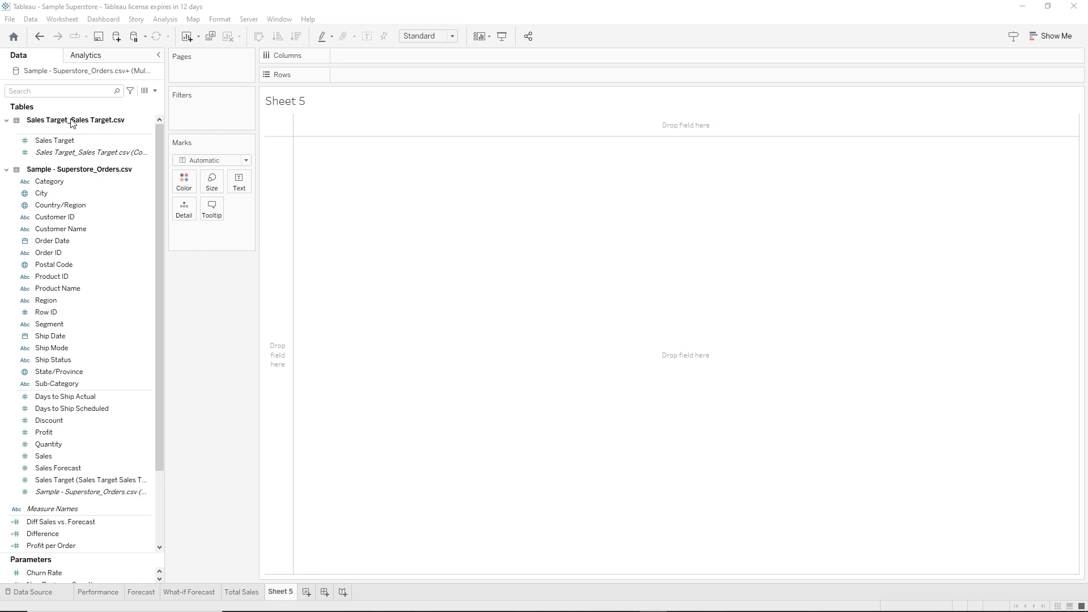
Examine the geographic fields and the Geographic Role options of the City field
left_click(28, 194)
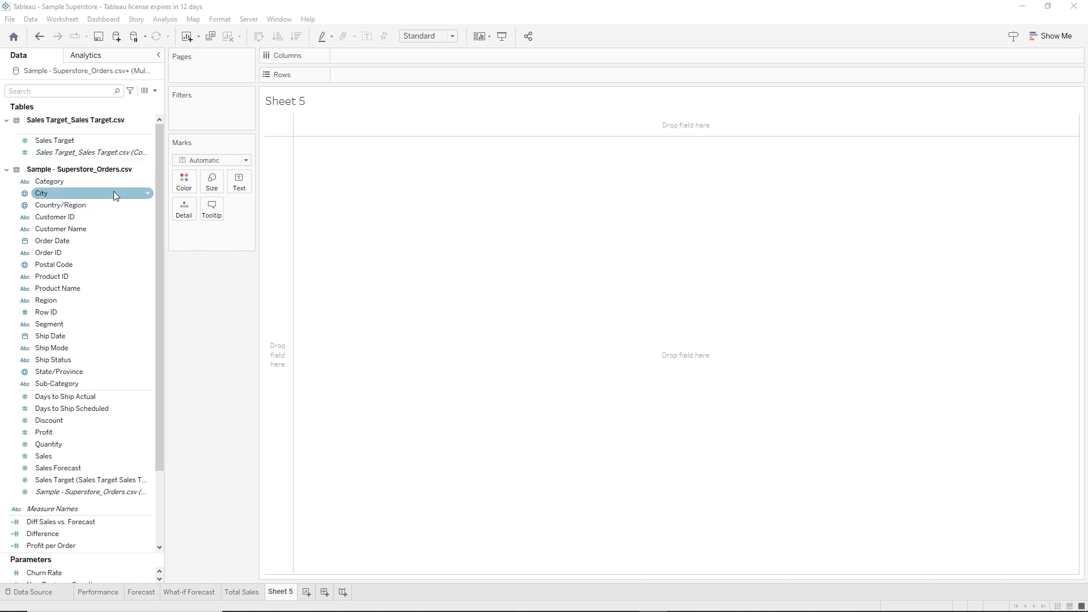
left_click(51, 205)
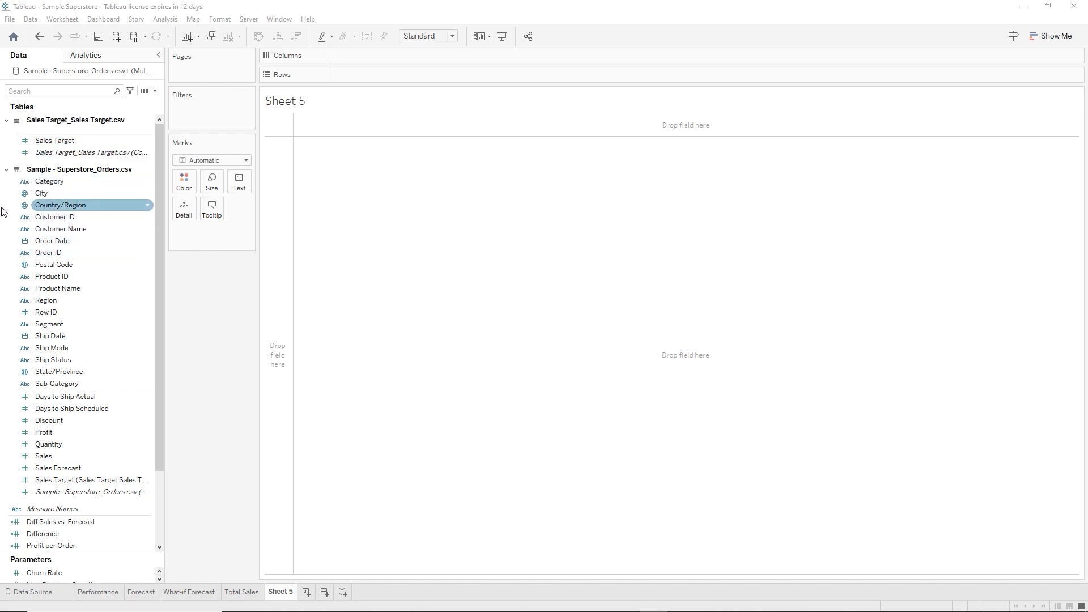
left_click(28, 195)
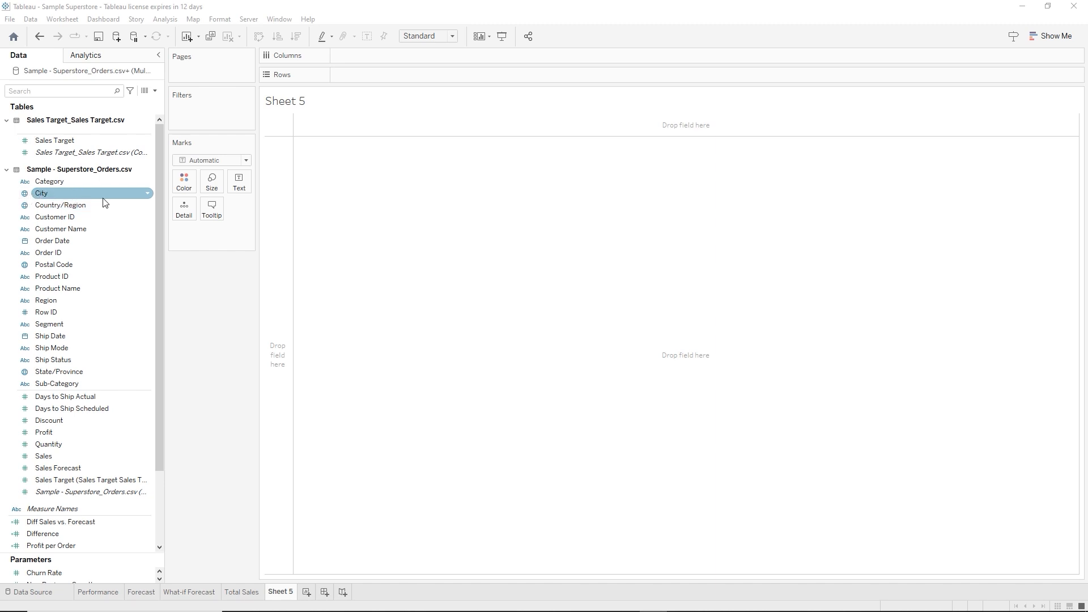
right_click(136, 193)
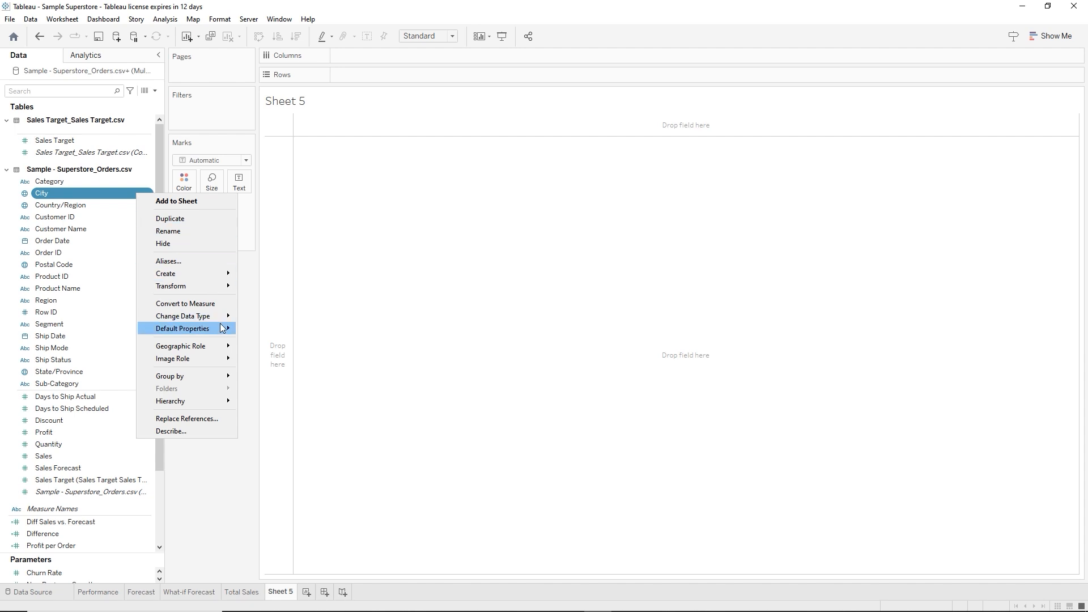
mouse_move(229, 348)
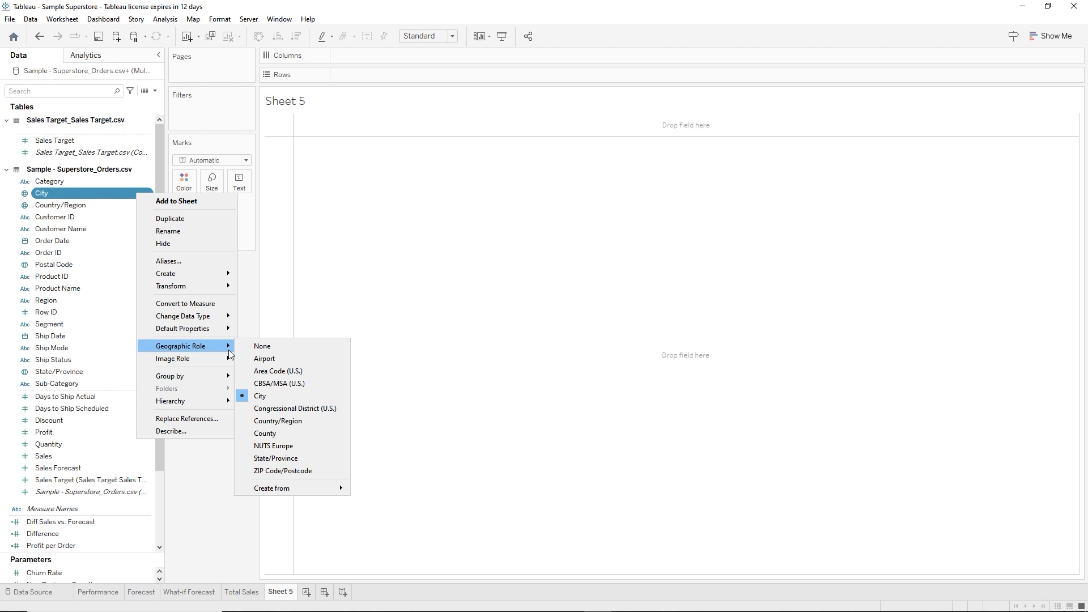
left_click(288, 316)
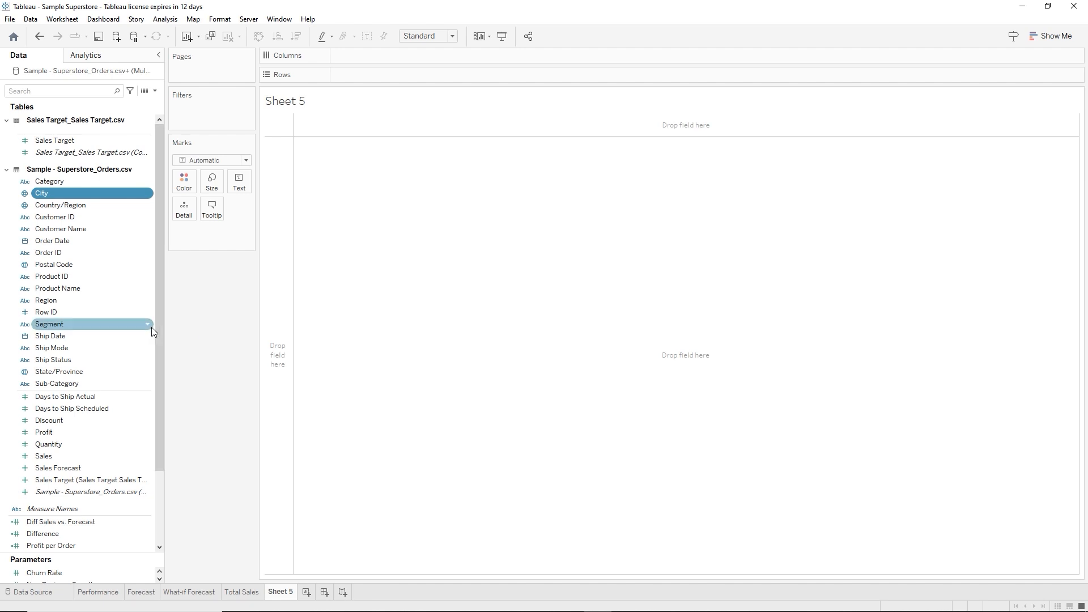
Rename the new worksheet as Sales Map
double_click(284, 592)
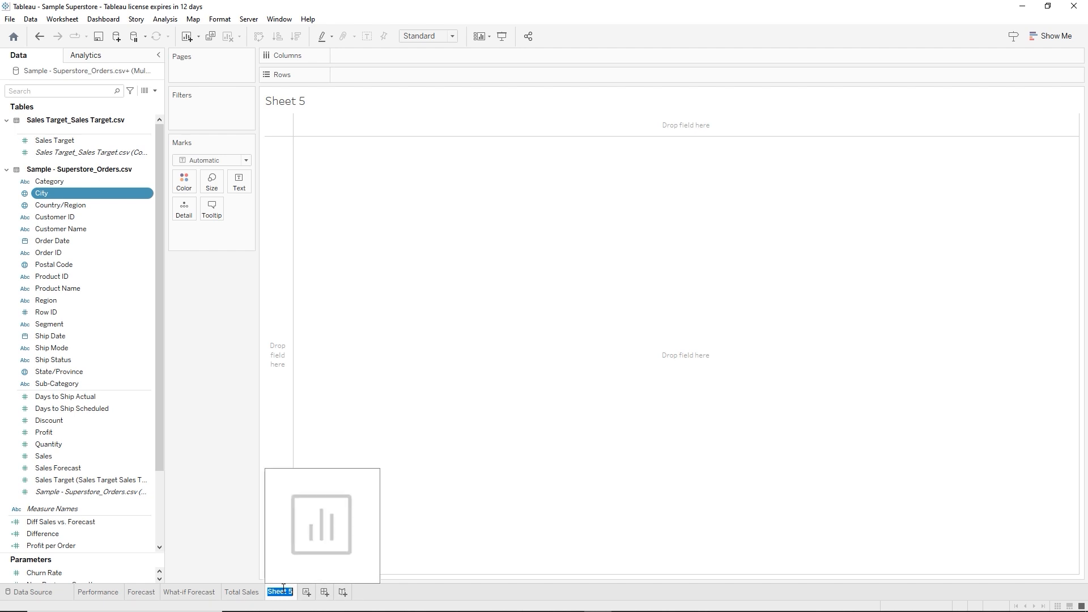
type("Sales Map")
key("Return")
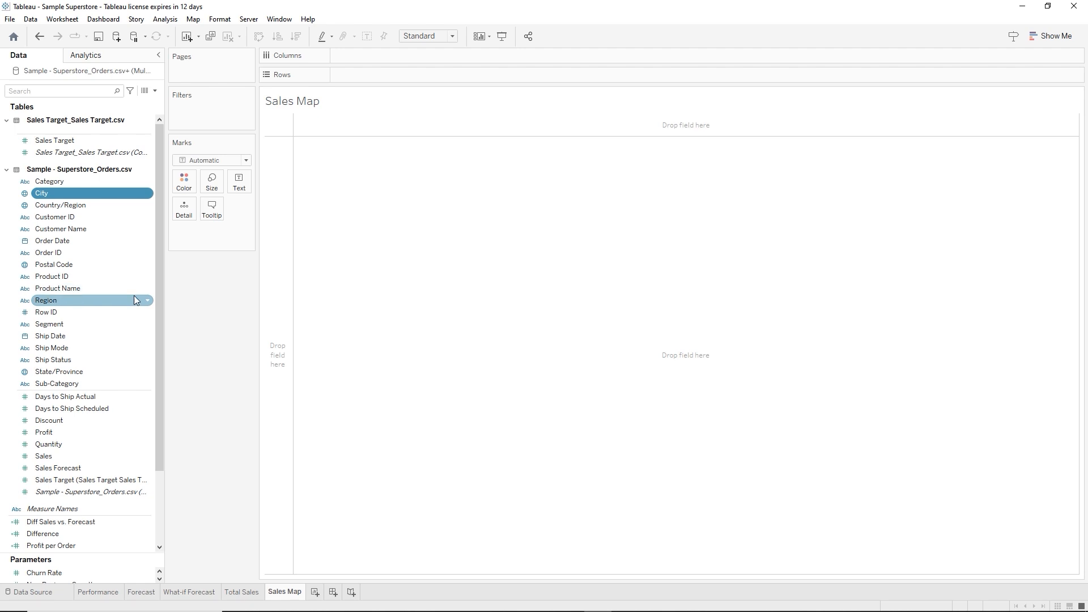
Place Region on Columns and State/Province on Rows, and turn the view into a filled map
left_click_drag(70, 301, 360, 59)
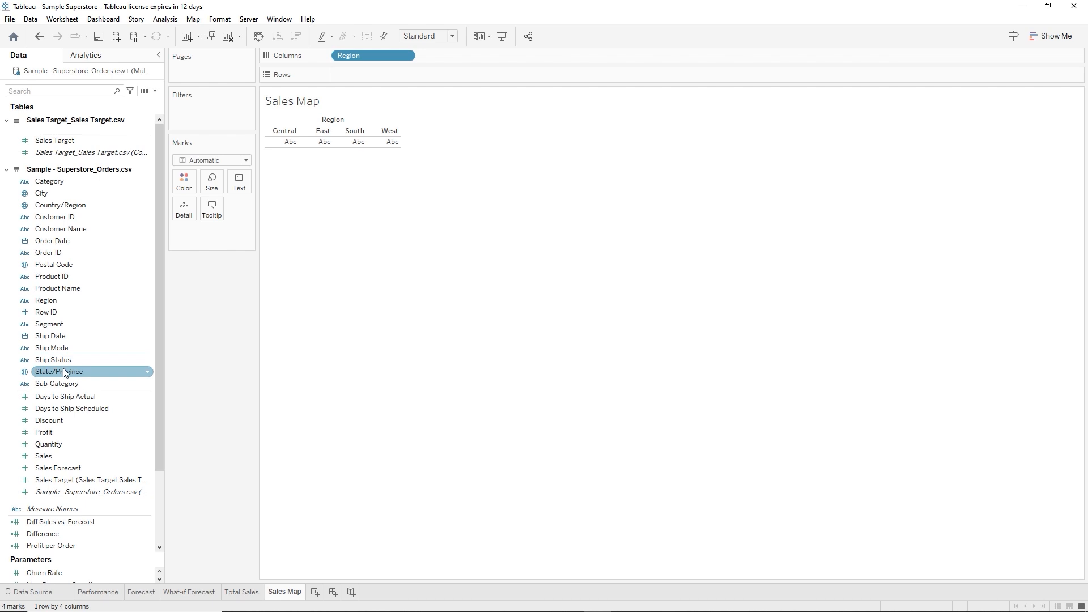
left_click_drag(68, 371, 369, 76)
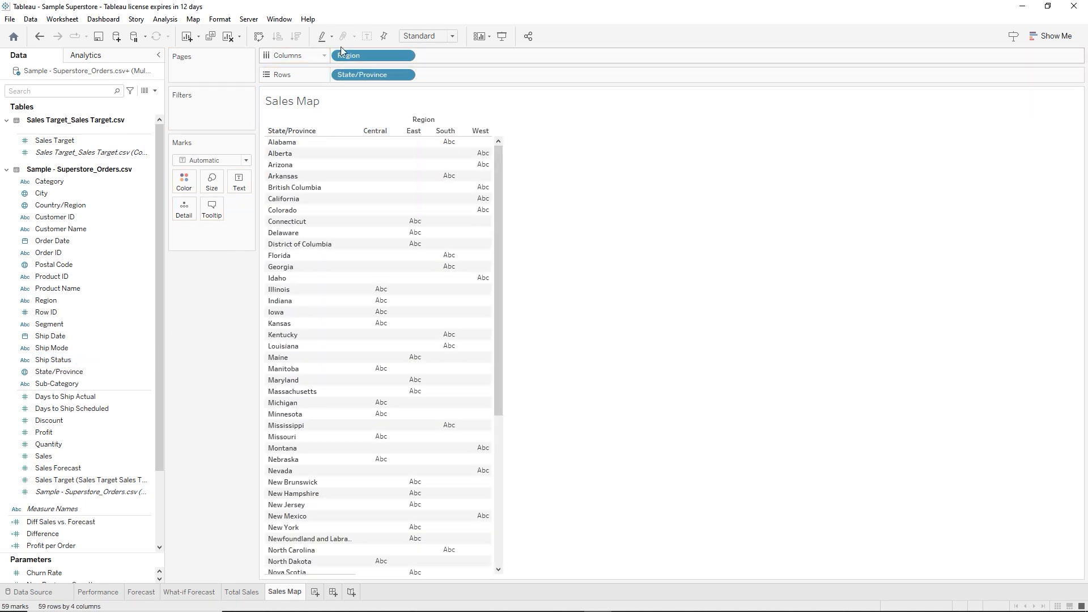
left_click(1047, 38)
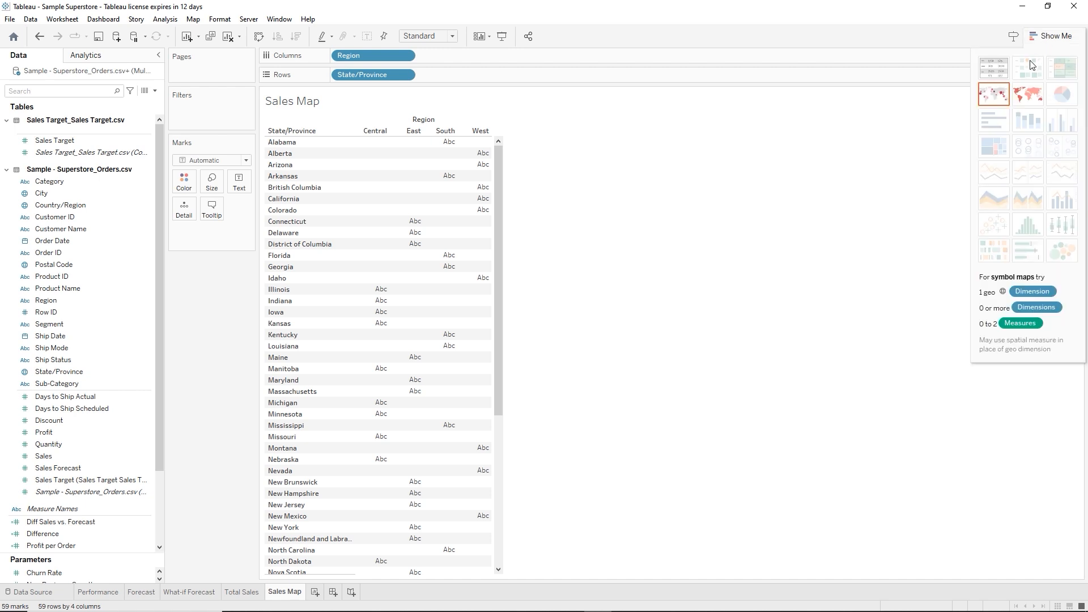
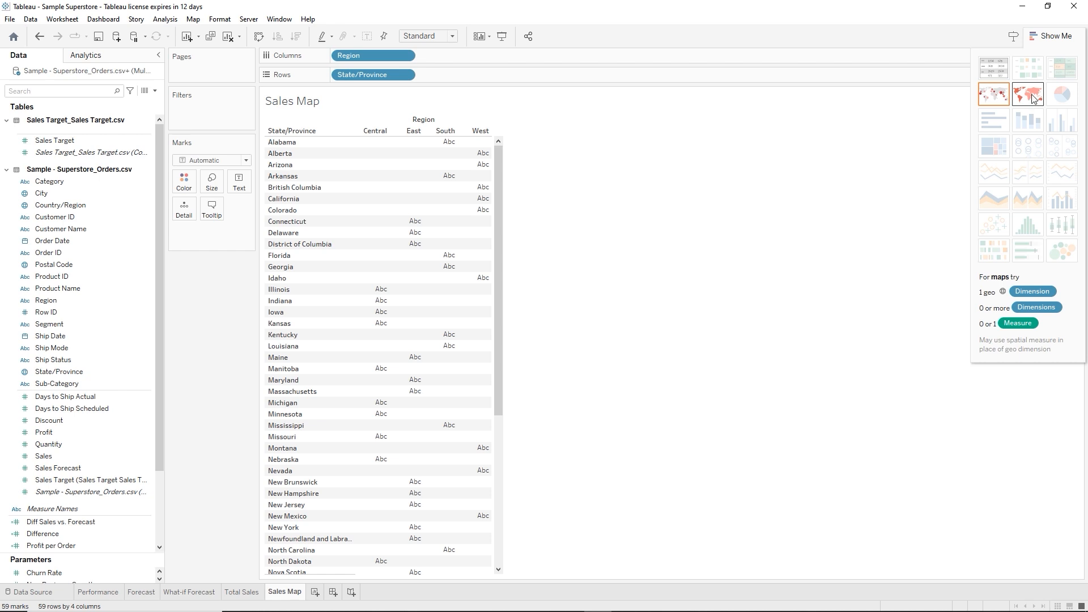
left_click(1033, 99)
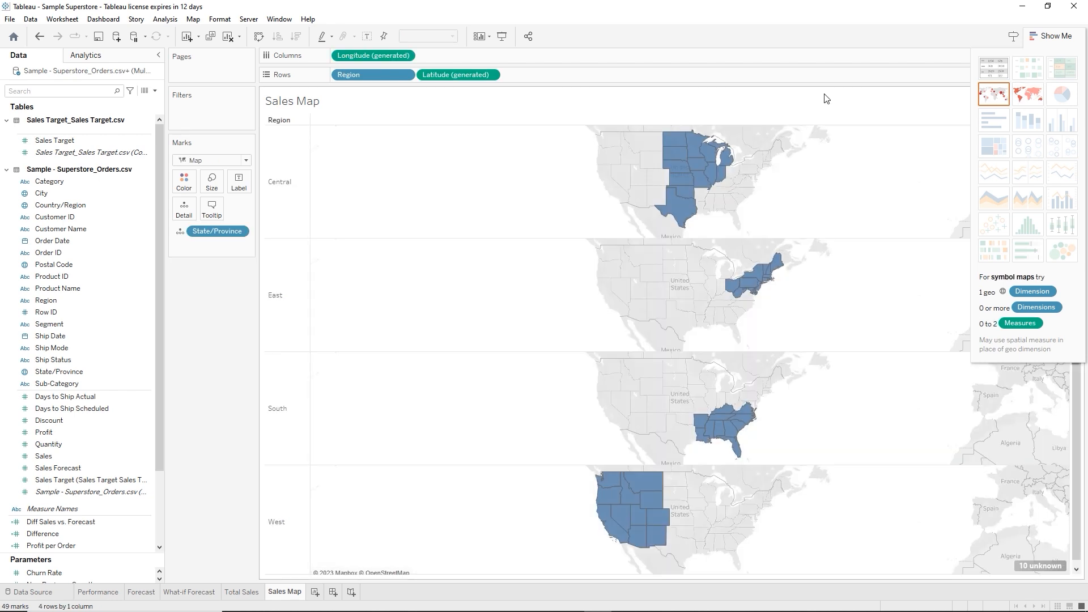
left_click(1056, 36)
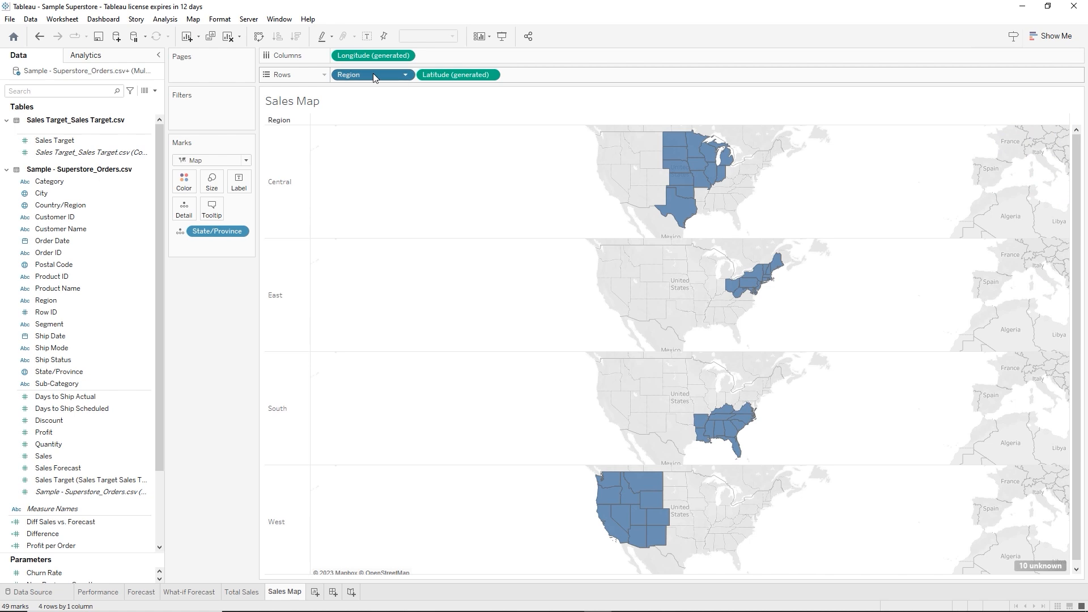
Remove Region from Rows and add it to the marks as Detail to get a single map
key("Delete")
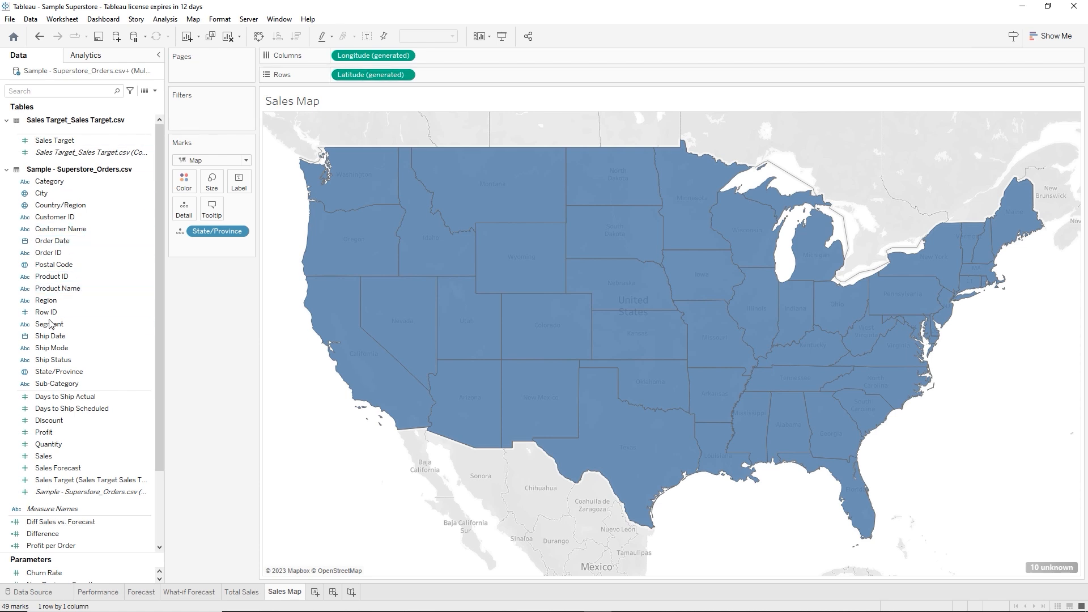
left_click_drag(49, 301, 187, 216)
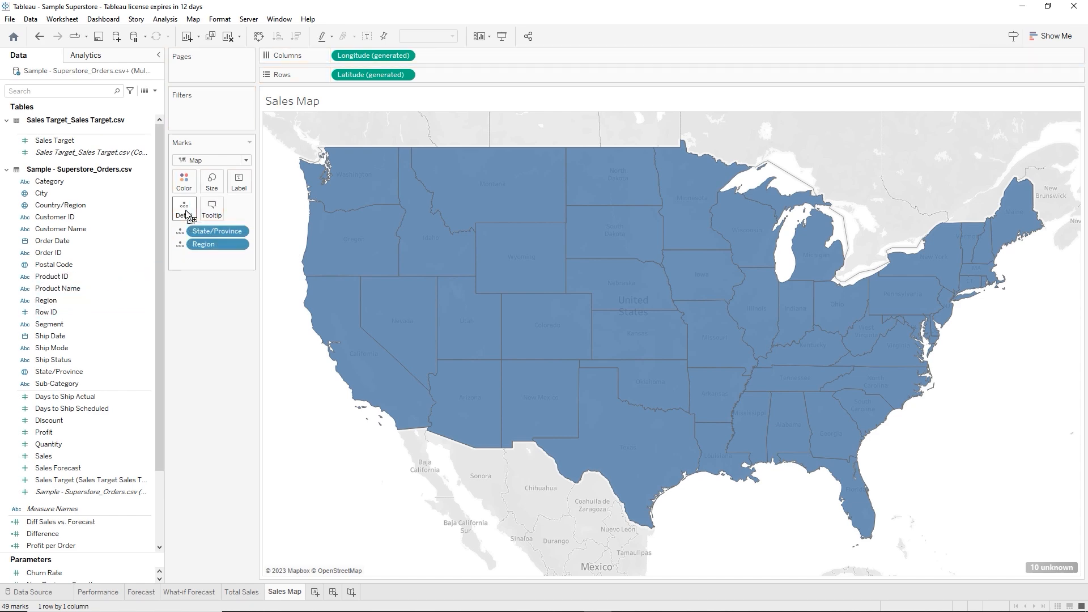
mouse_move(627, 221)
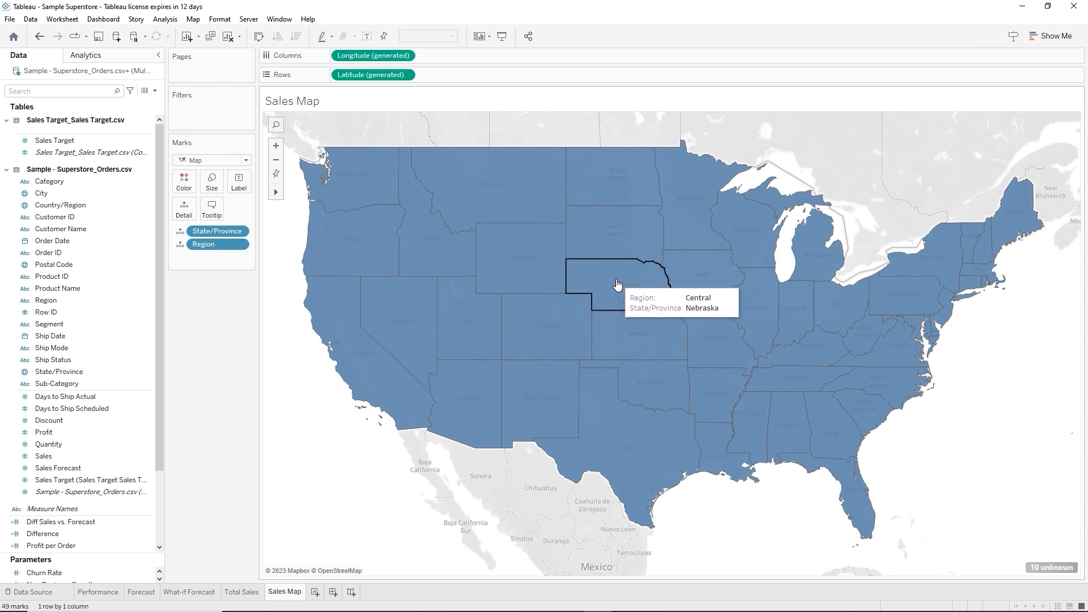
Color the states on the map by Sales and check the sales tooltips of individual states
scroll(615, 278, "down", 3)
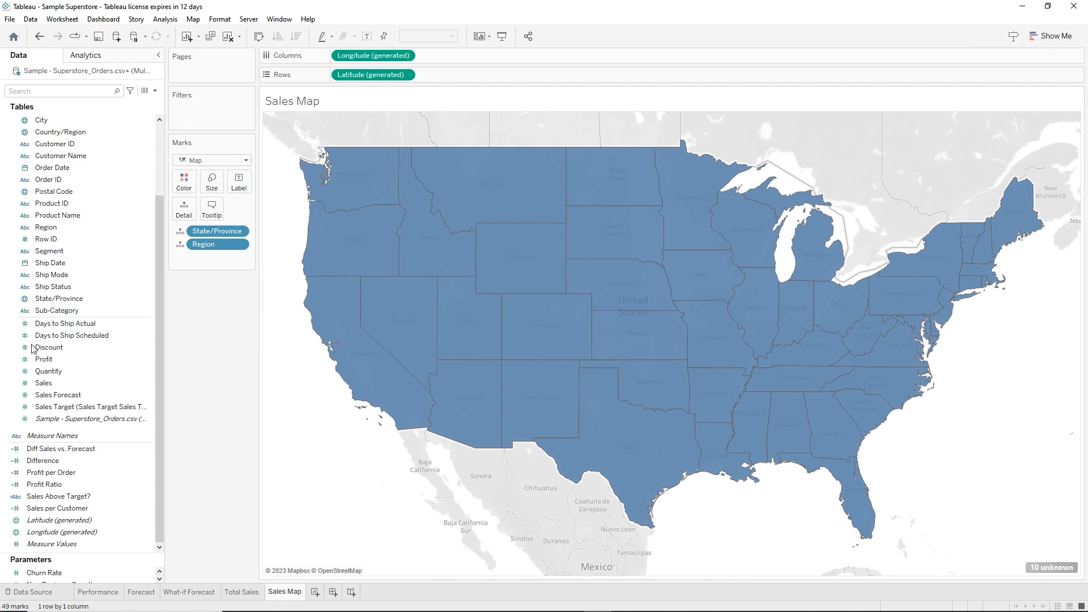
mouse_move(40, 388)
left_mouse_down()
mouse_move(80, 391)
mouse_move(192, 266)
mouse_move(181, 183)
left_mouse_up()
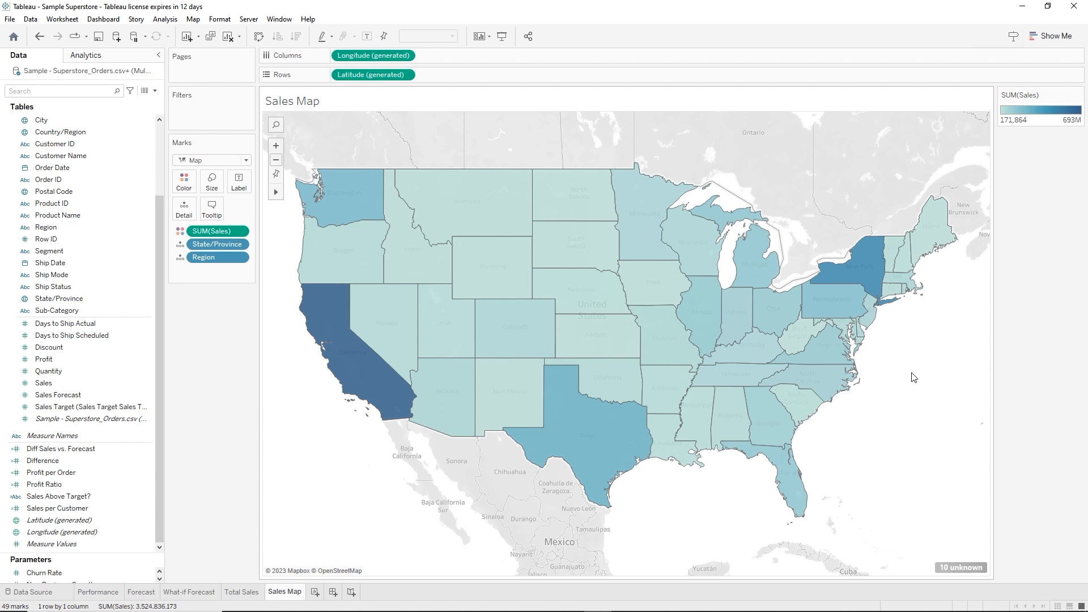
mouse_move(871, 277)
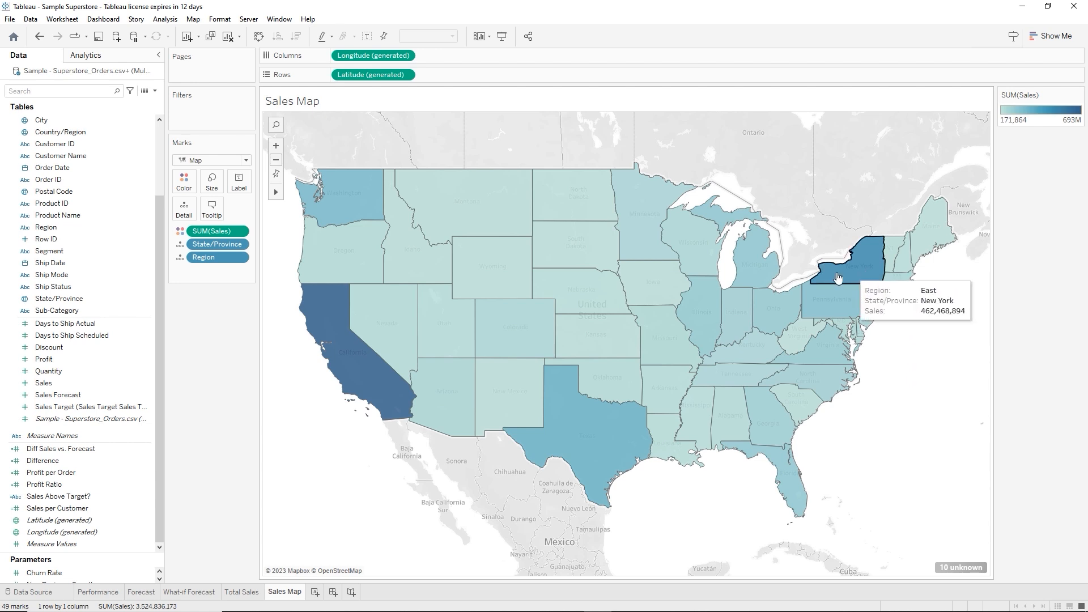
mouse_move(360, 205)
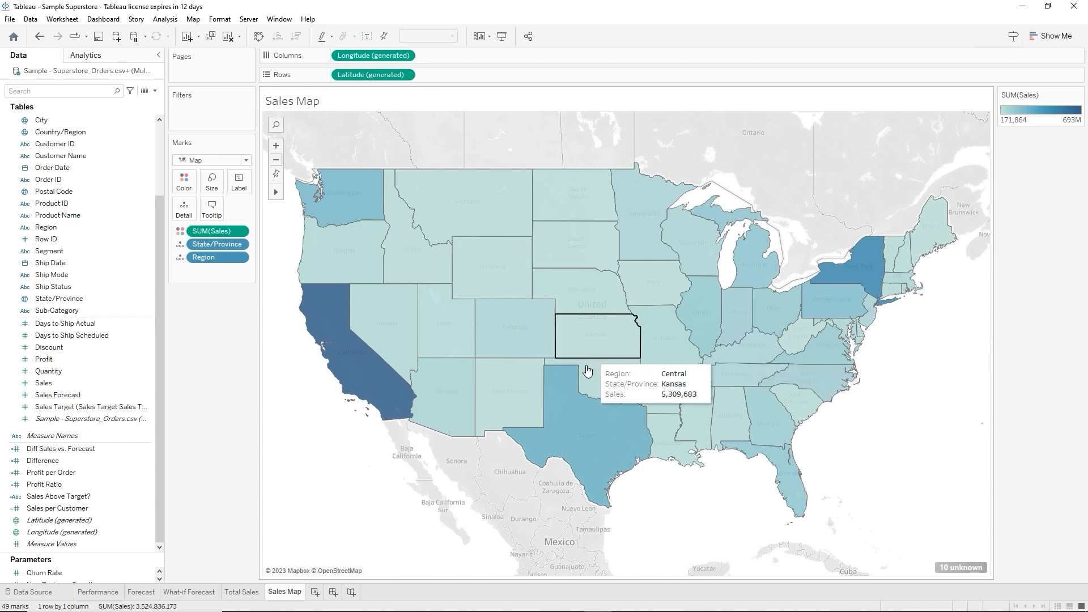
mouse_move(564, 417)
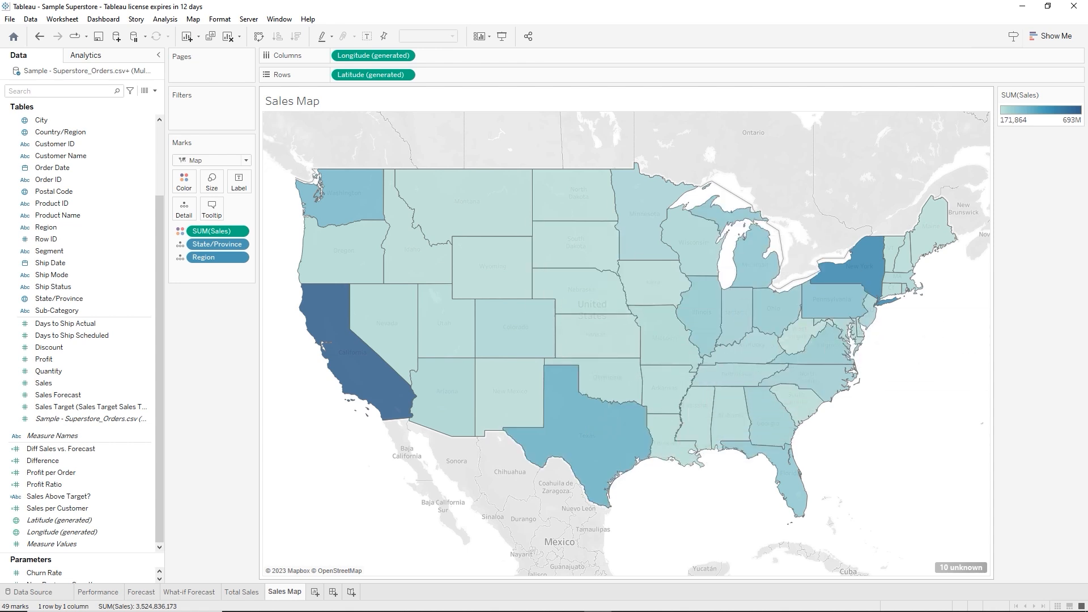
Add a Region filter with all regions, show its control beside the map and set it to Multiple Values (dropdown)
left_click(50, 371)
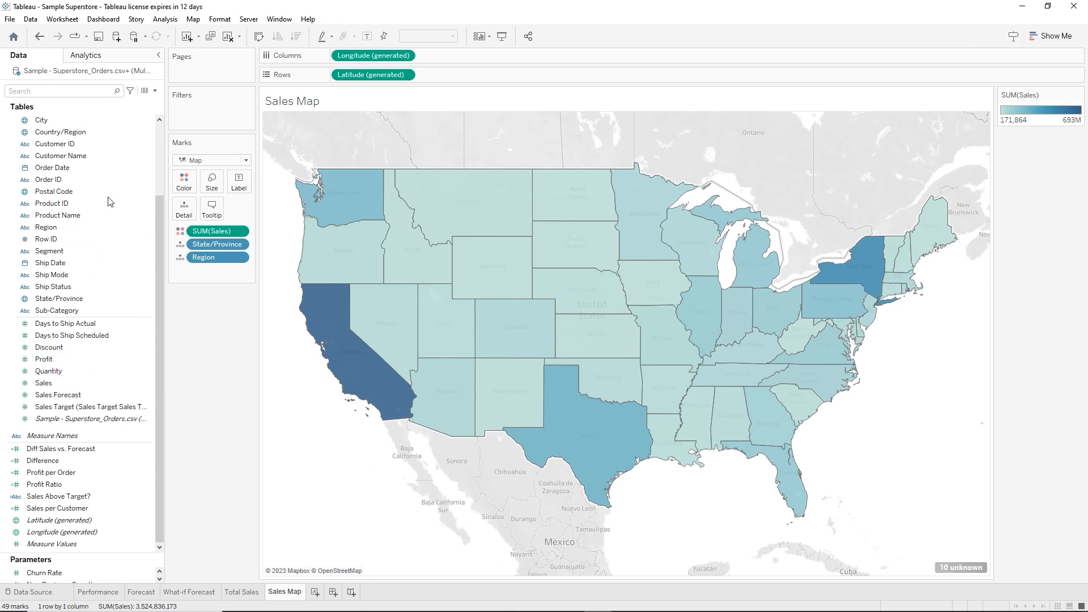
left_click_drag(105, 227, 196, 107)
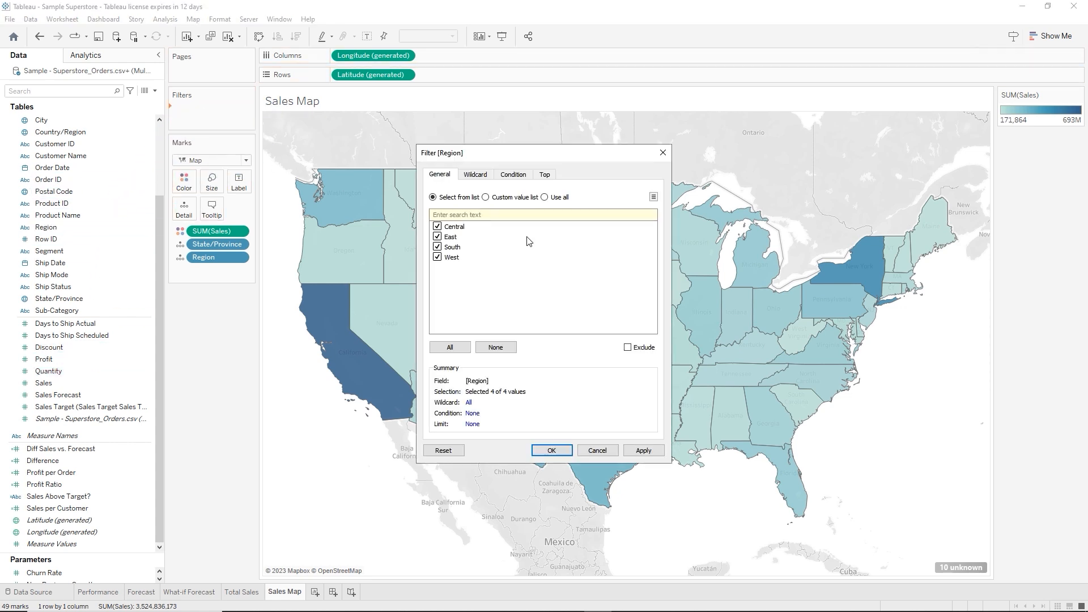
left_click(551, 450)
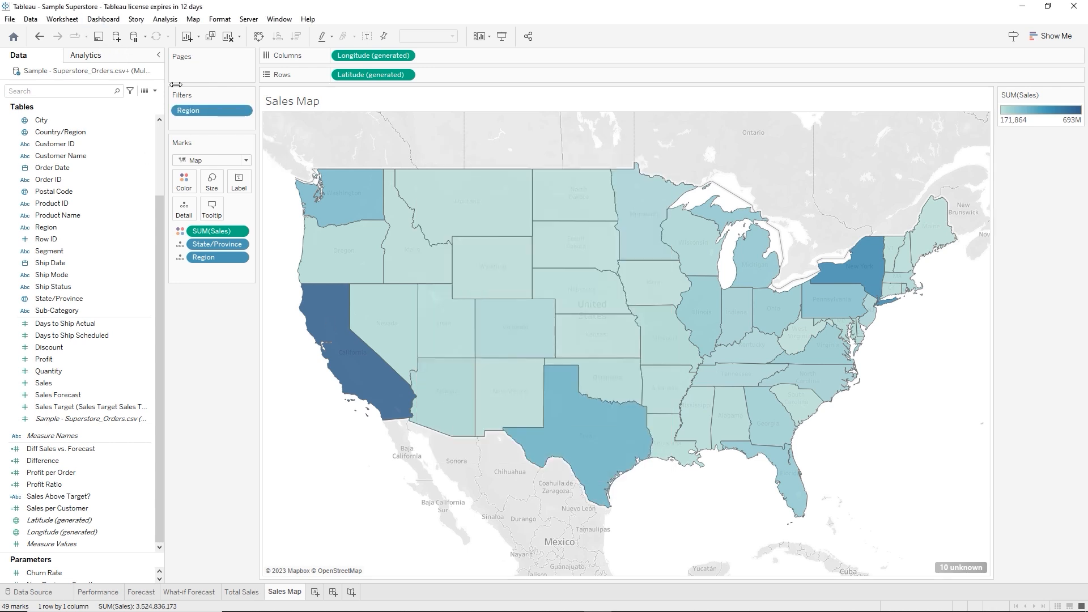
right_click(211, 111)
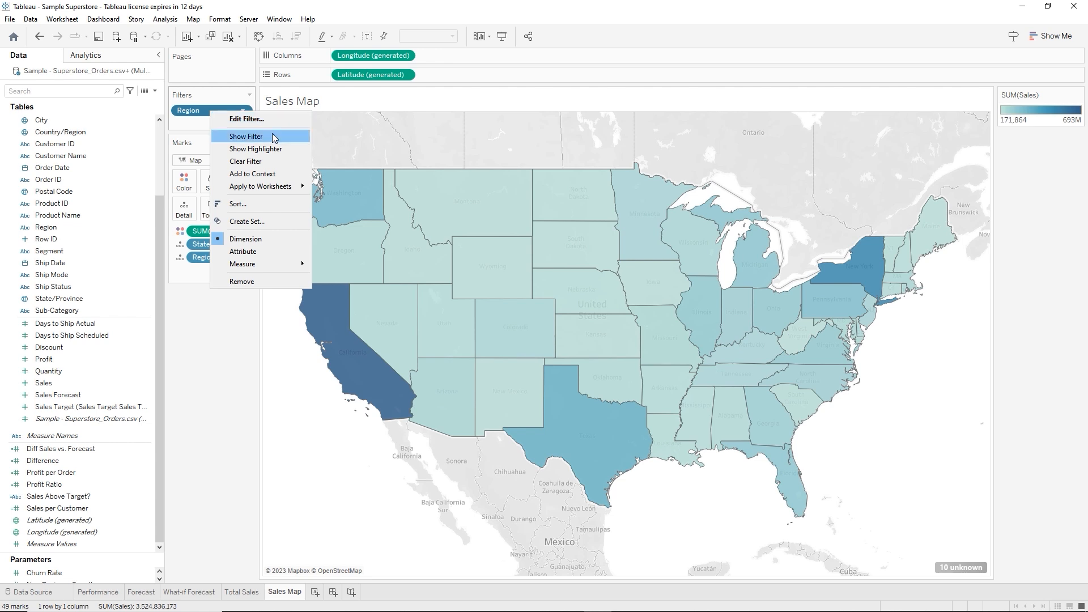
left_click(274, 138)
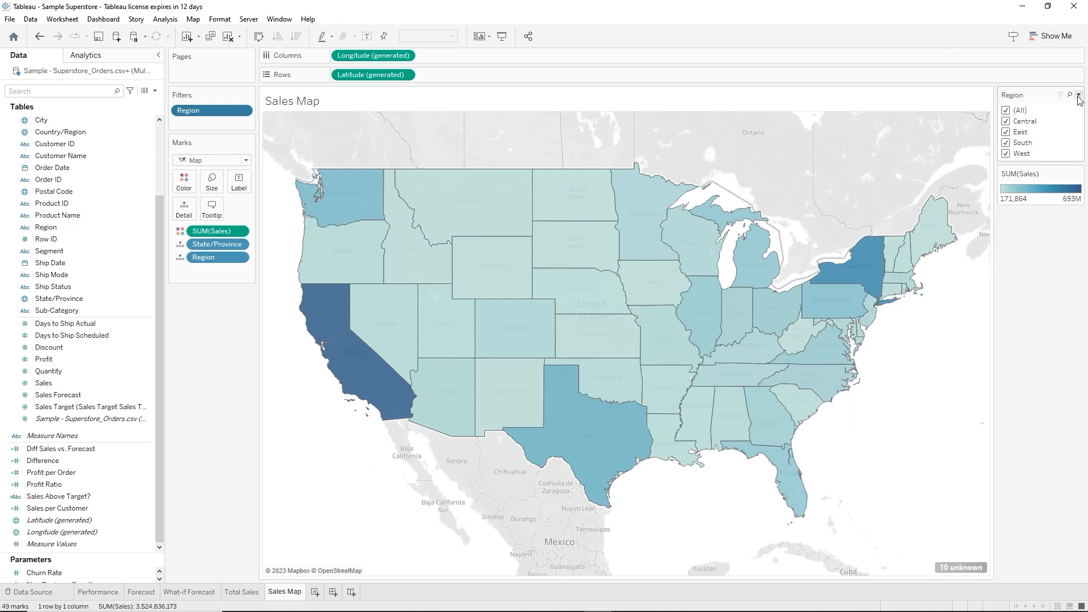
left_click(1078, 95)
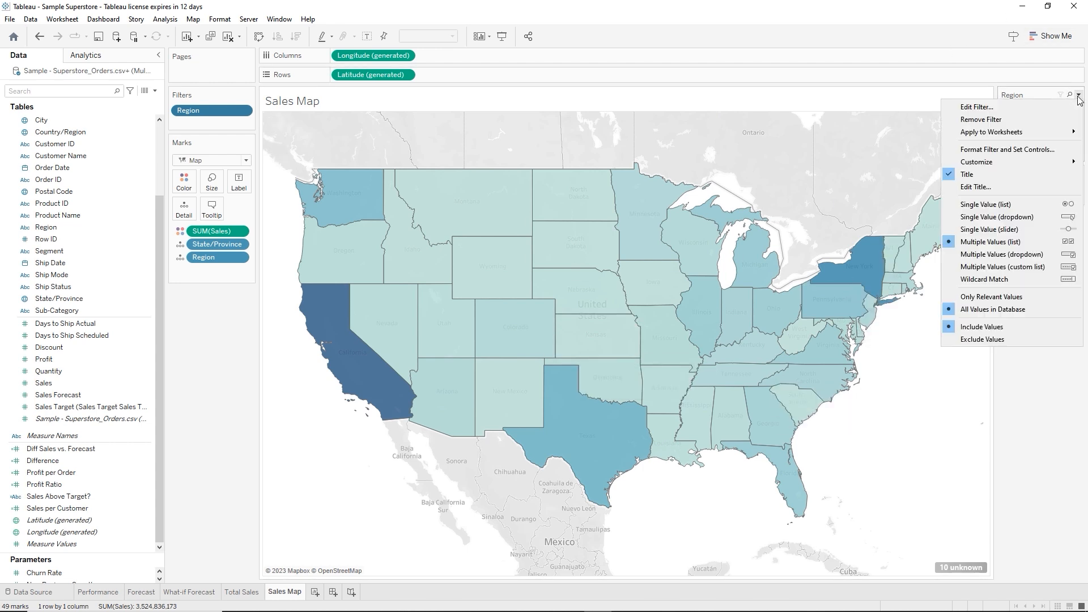
left_click(1027, 258)
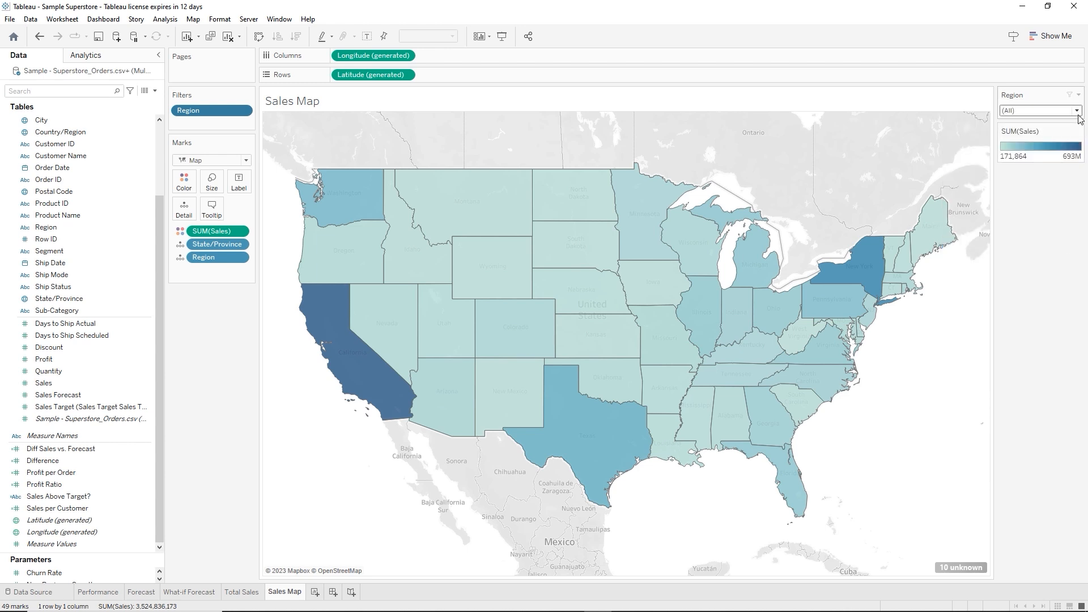
Test the Region filter by showing only East, adding West, and reselecting all regions
left_click(1032, 110)
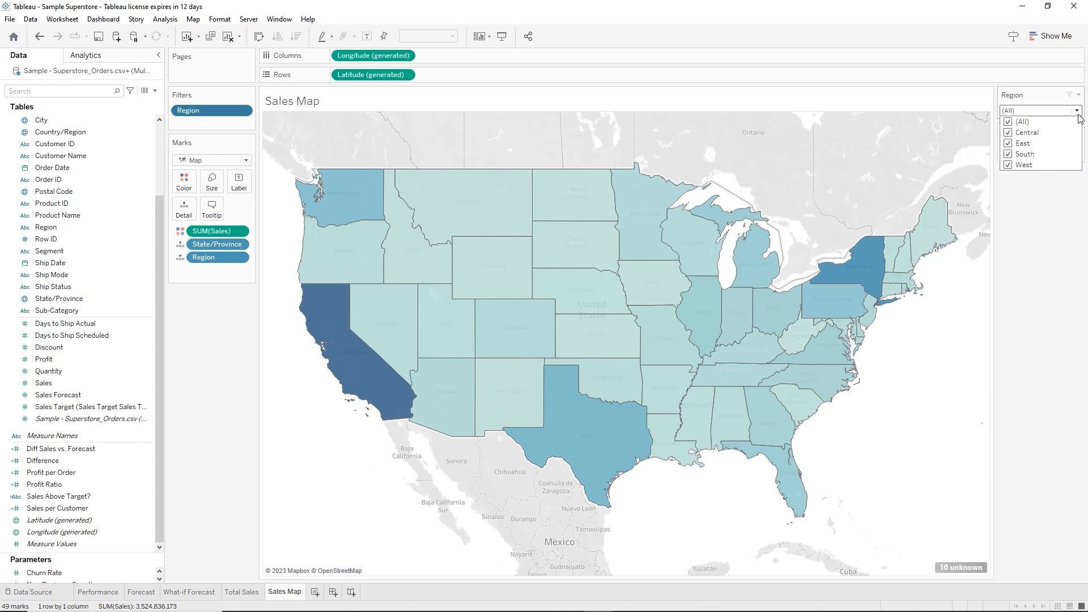
left_click(1010, 122)
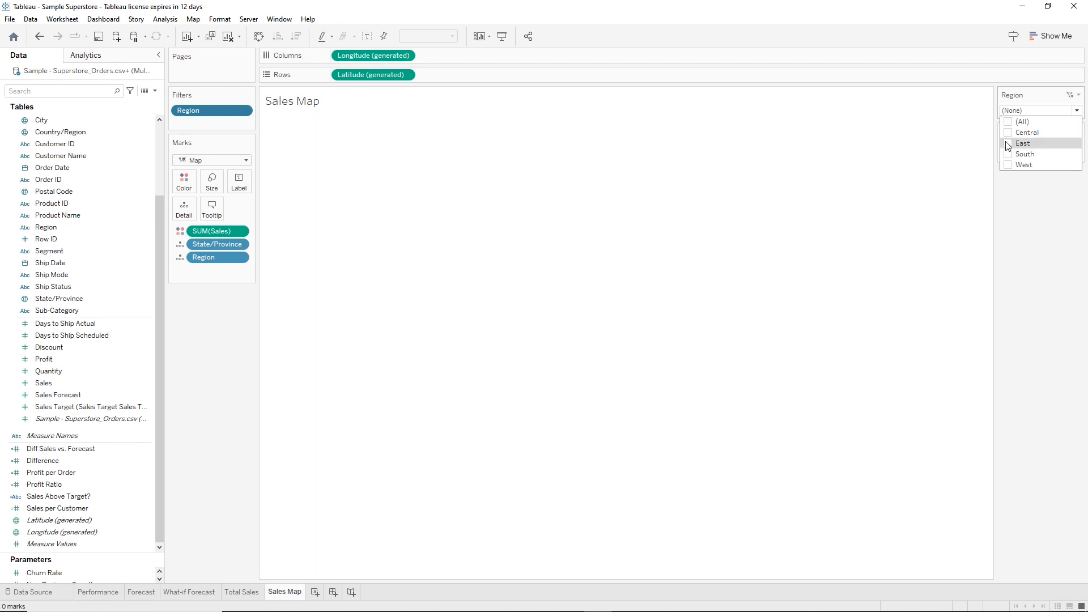
left_click(1008, 144)
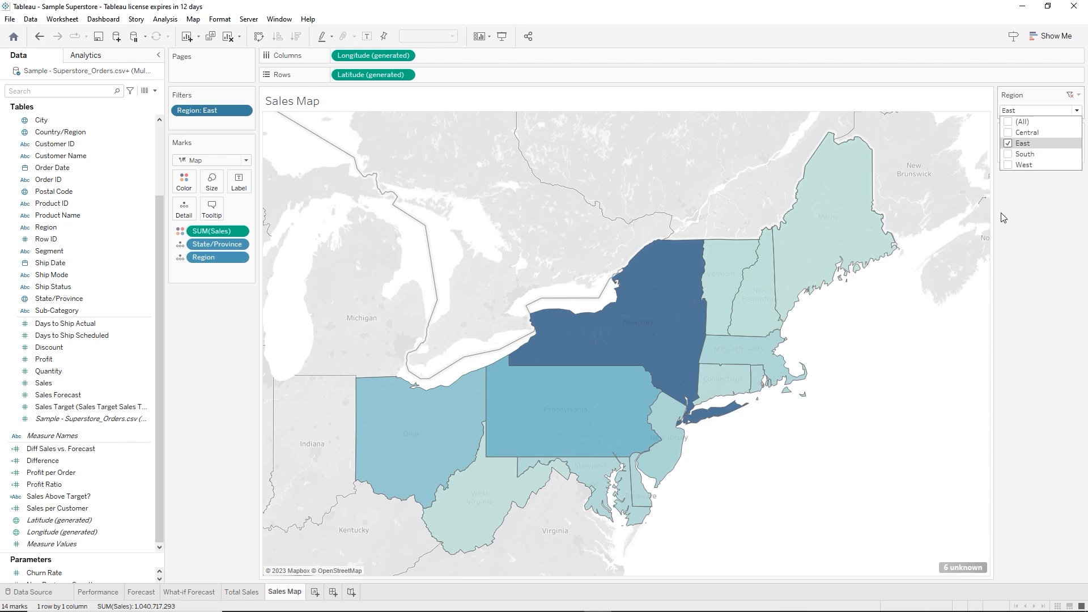
left_click(1010, 165)
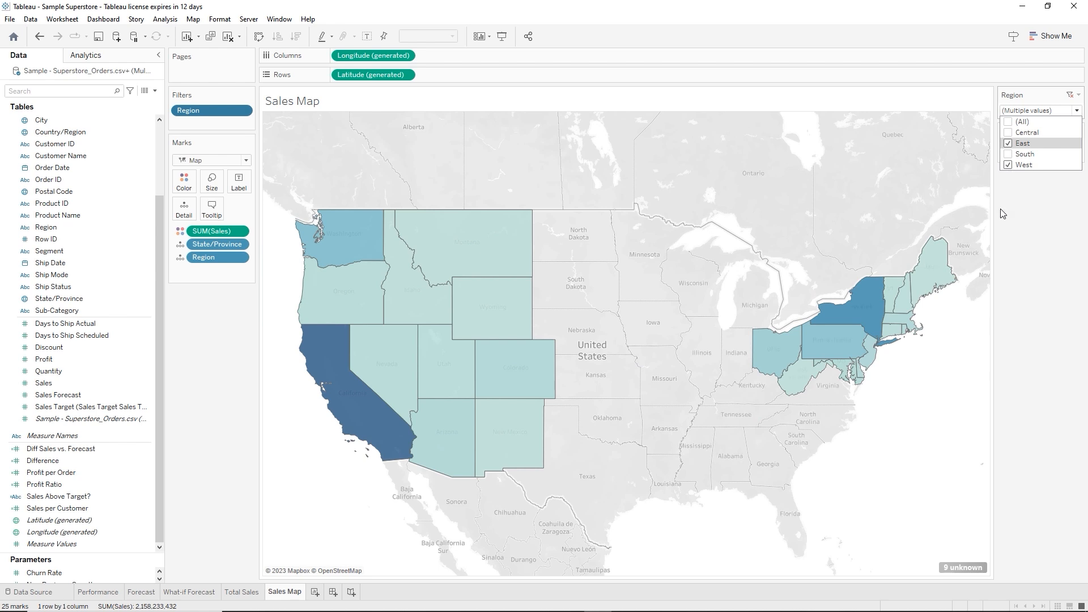
left_click(1009, 122)
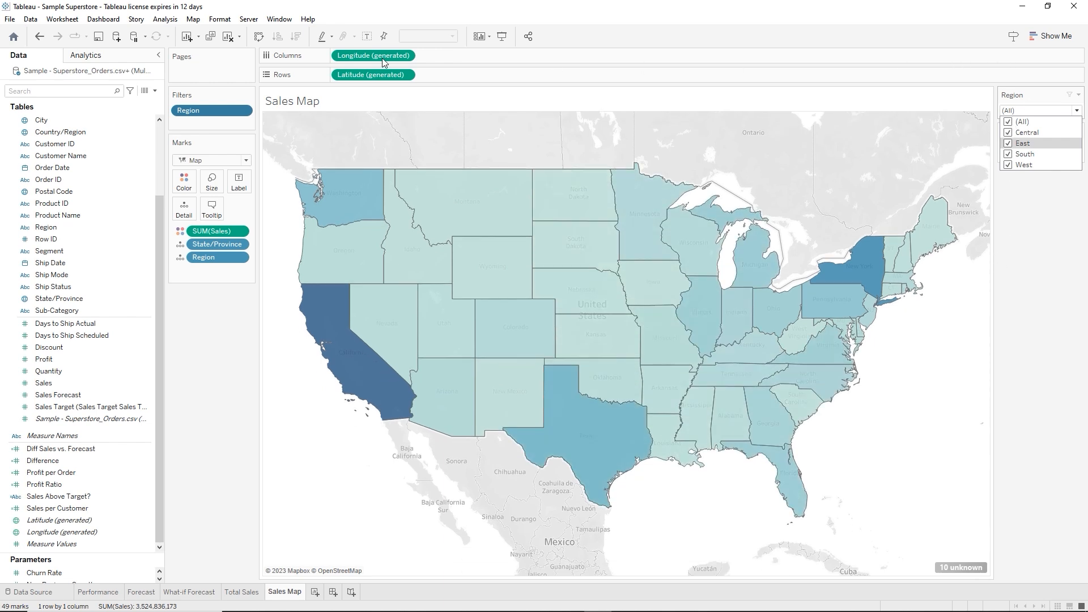
Change the map's title to "Sales by Geography" and save the workbook
double_click(306, 104)
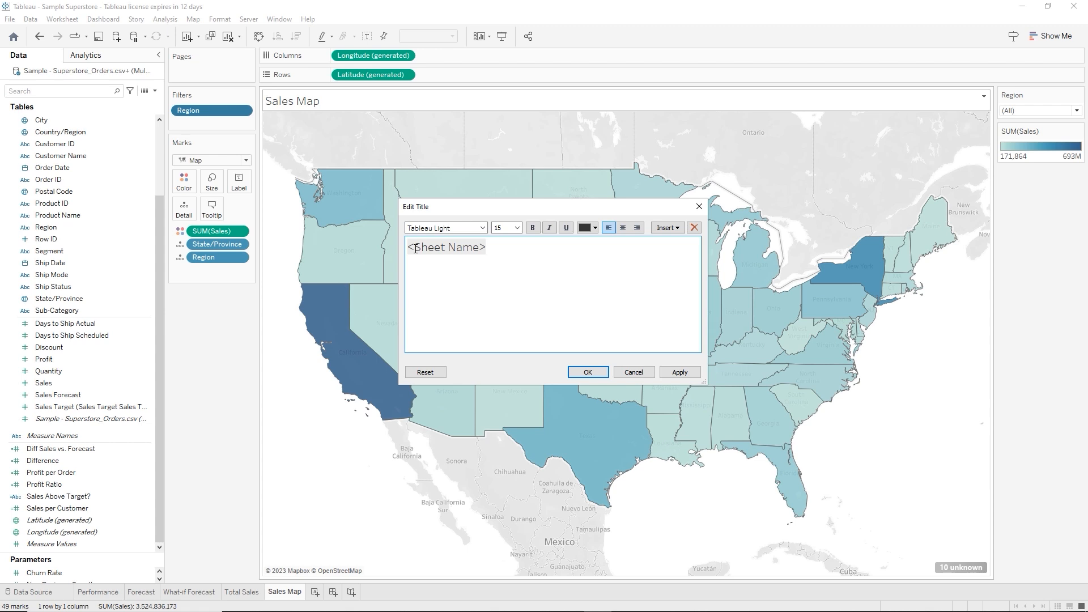
double_click(415, 249)
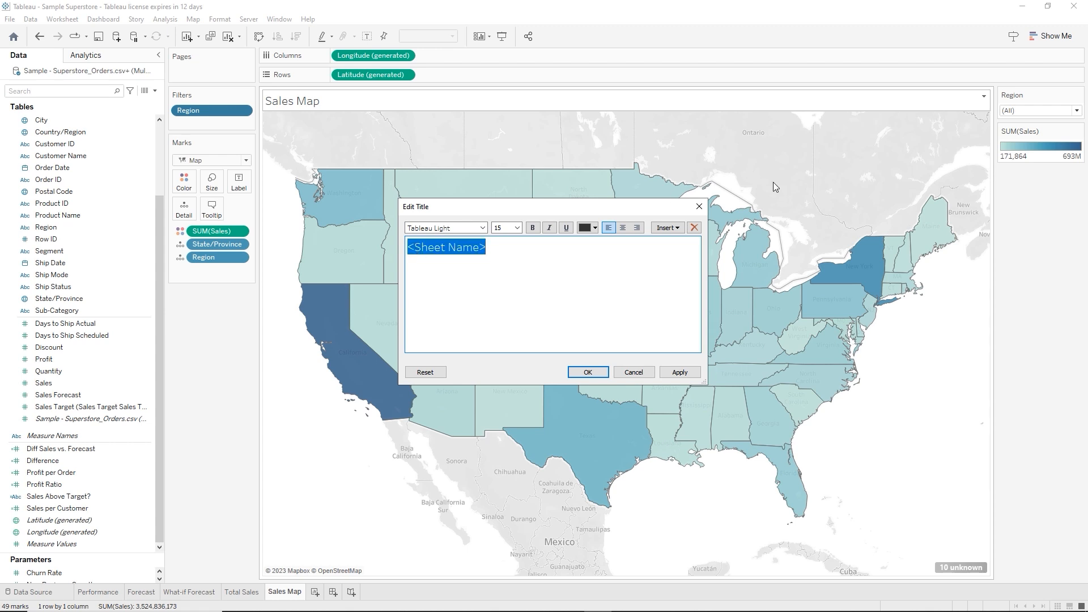
type("Sales by Geography")
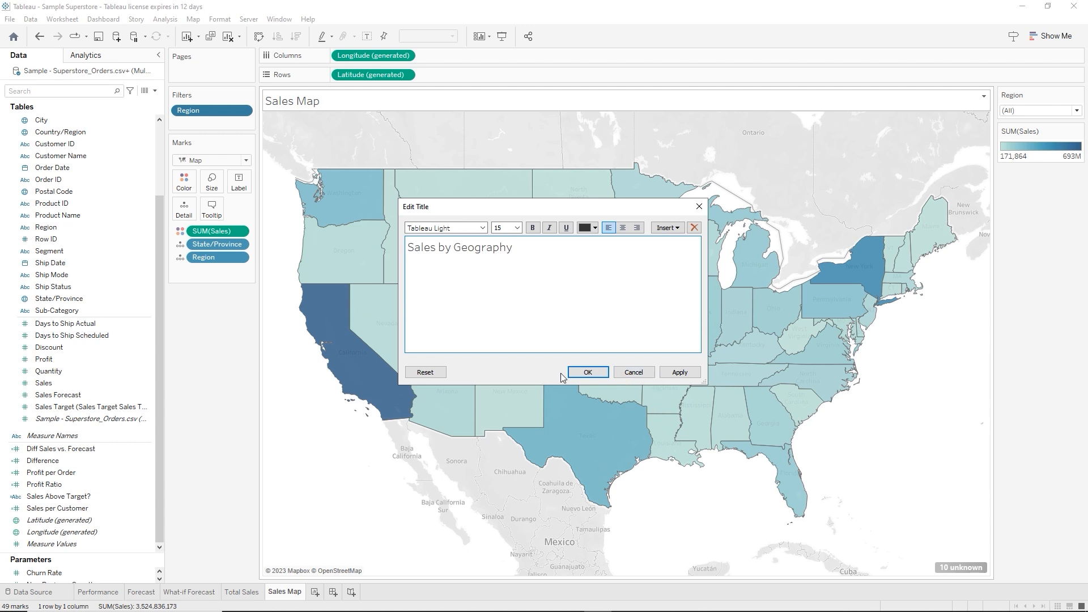
left_click(581, 375)
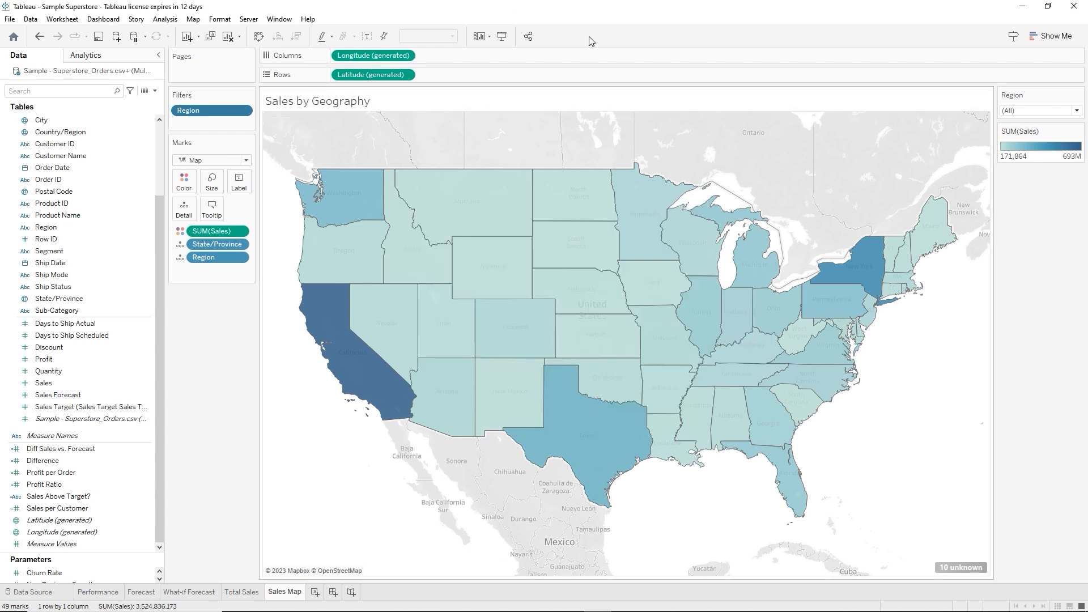
left_click(94, 38)
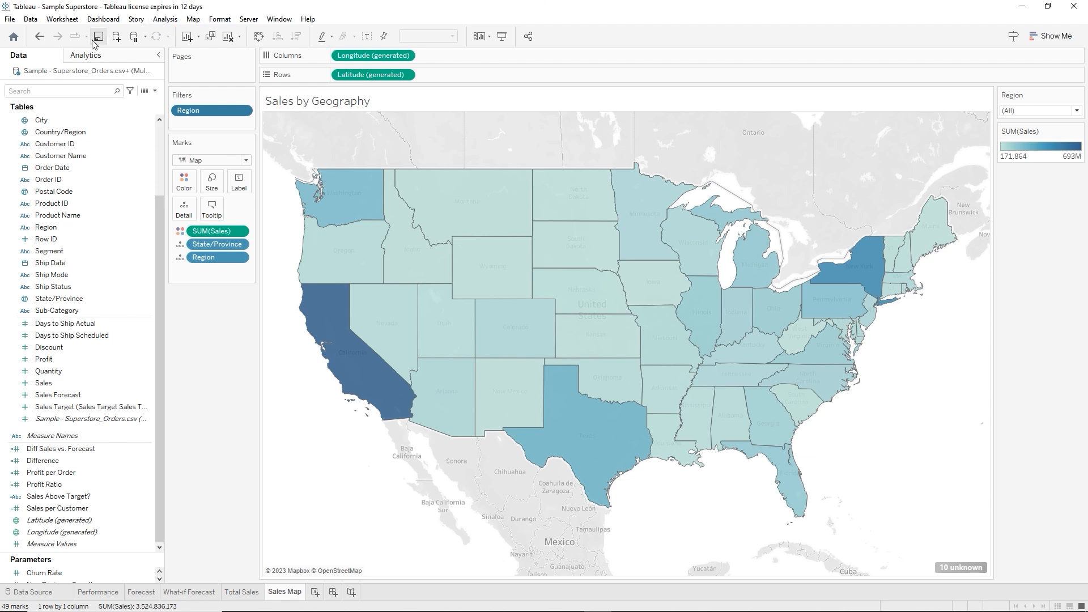
Add a new worksheet and name it "Sales by Segment"
left_click(315, 592)
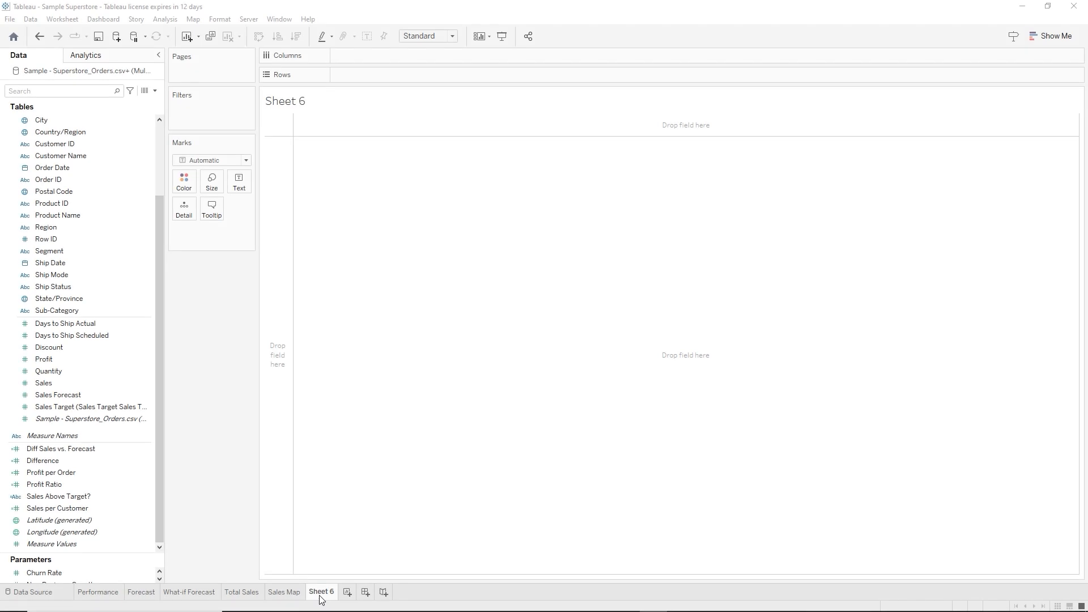
double_click(321, 593)
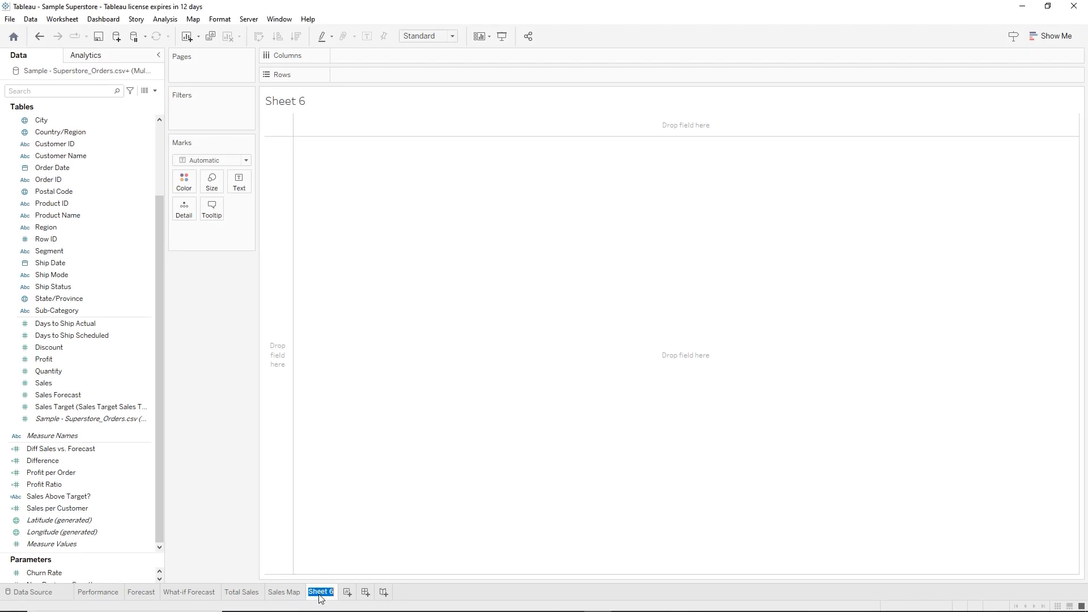
type("Sale")
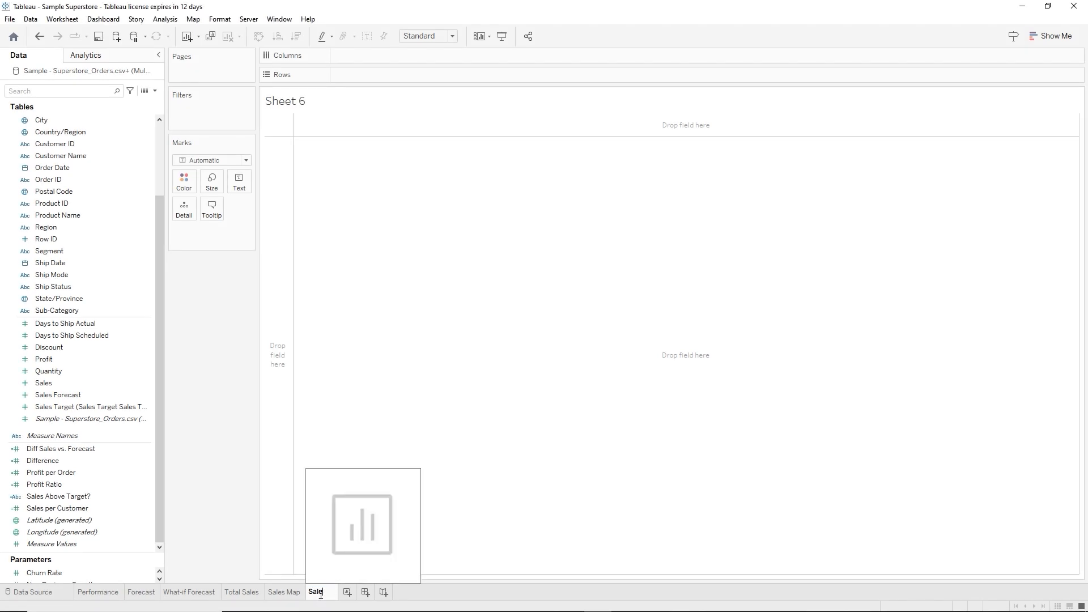
type("s by Segment")
key("Return")
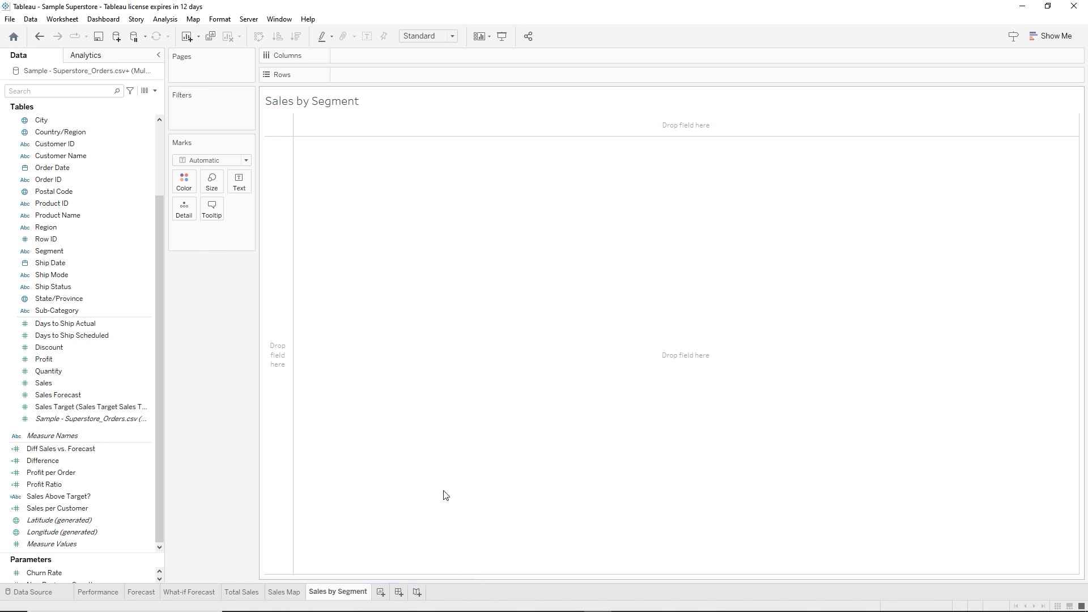
Place Order Date on Columns as a continuous month
mouse_move(515, 611)
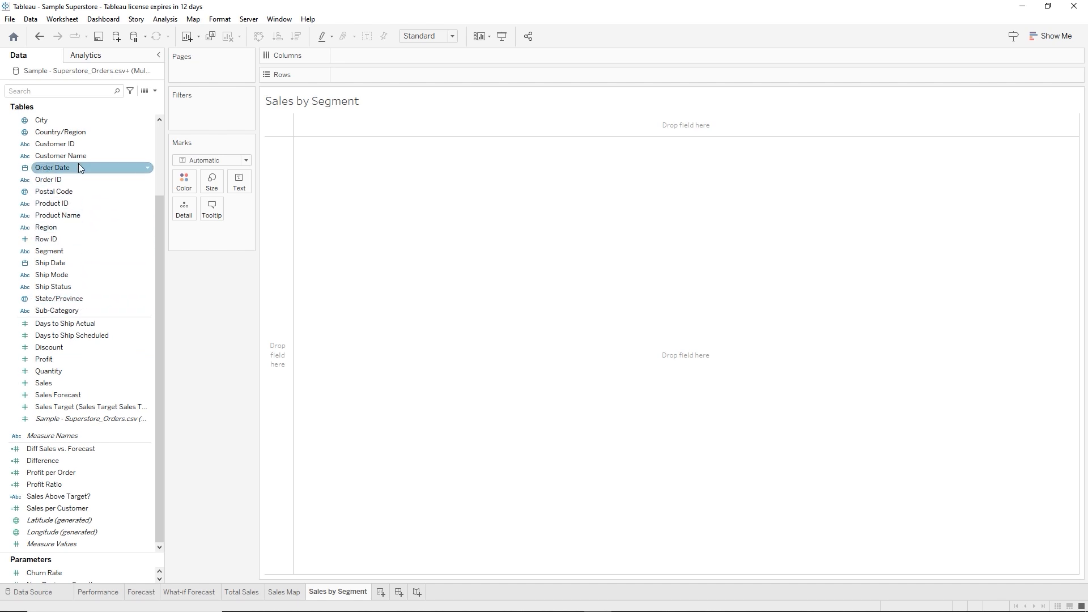
left_click_drag(79, 167, 373, 52)
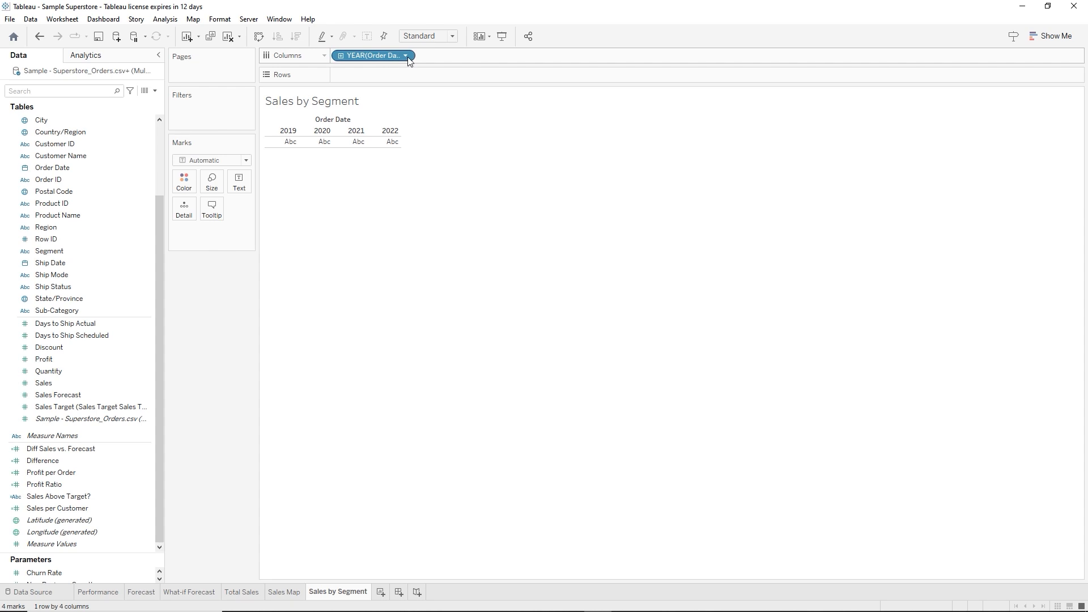
left_click(406, 56)
left_click(368, 325)
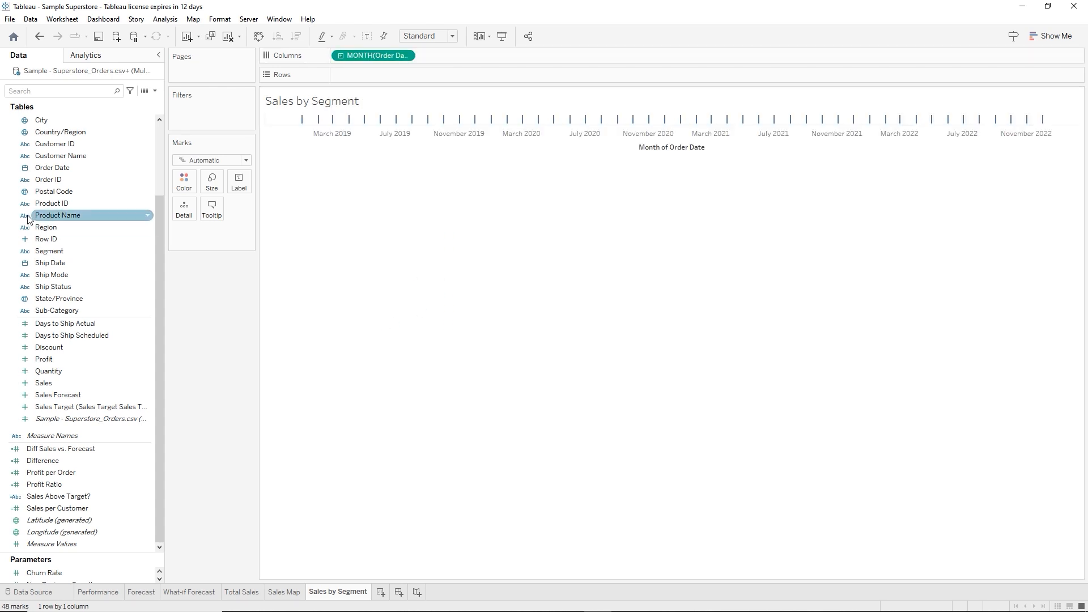
Add Segment to Rows, followed by Sales, to plot monthly sales for each segment
left_click_drag(50, 251, 355, 79)
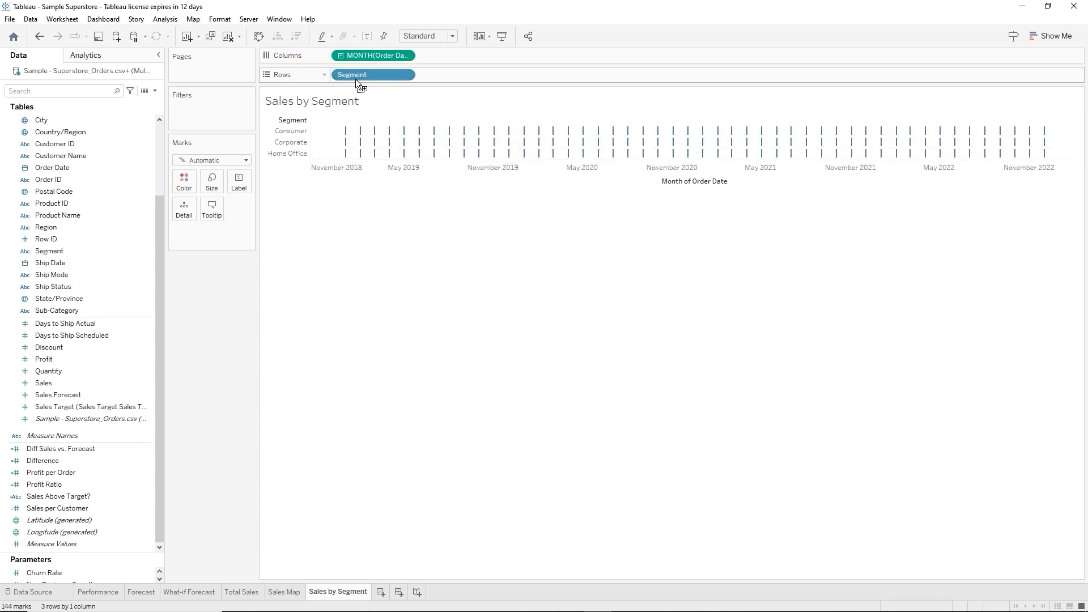
left_click(26, 384)
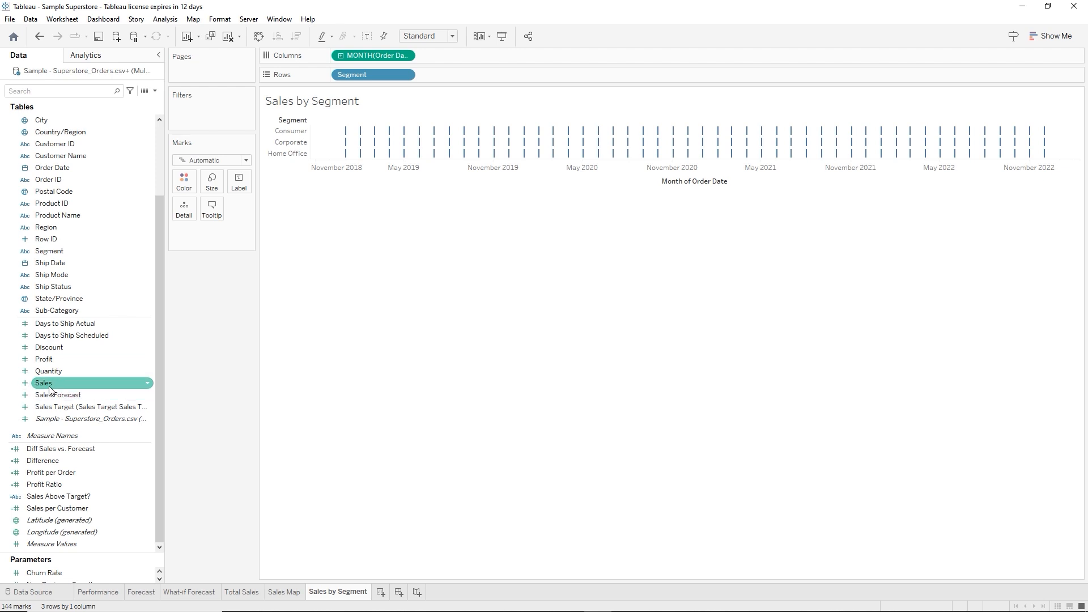
left_click_drag(51, 387, 451, 76)
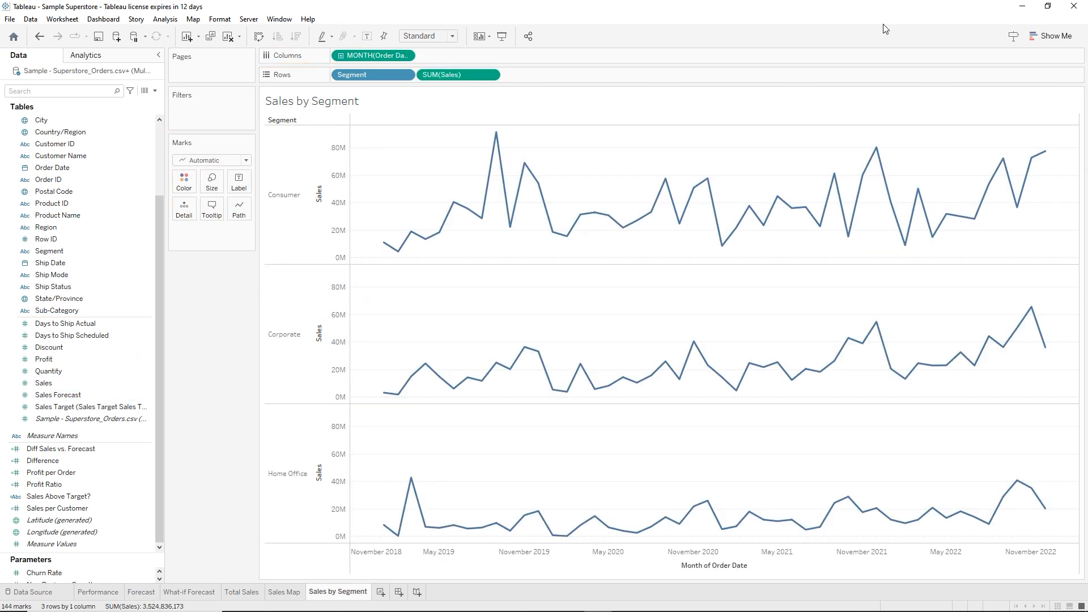
Convert the line chart to a continuous area chart and place Segment before Sales on Rows while keeping it as the color
left_click(1052, 38)
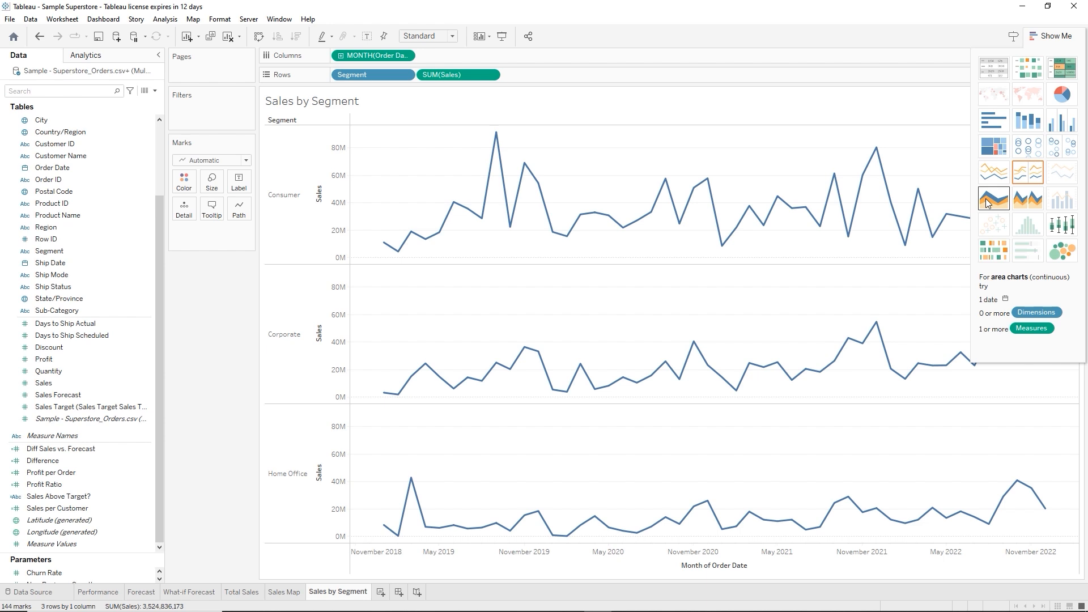
left_click(985, 198)
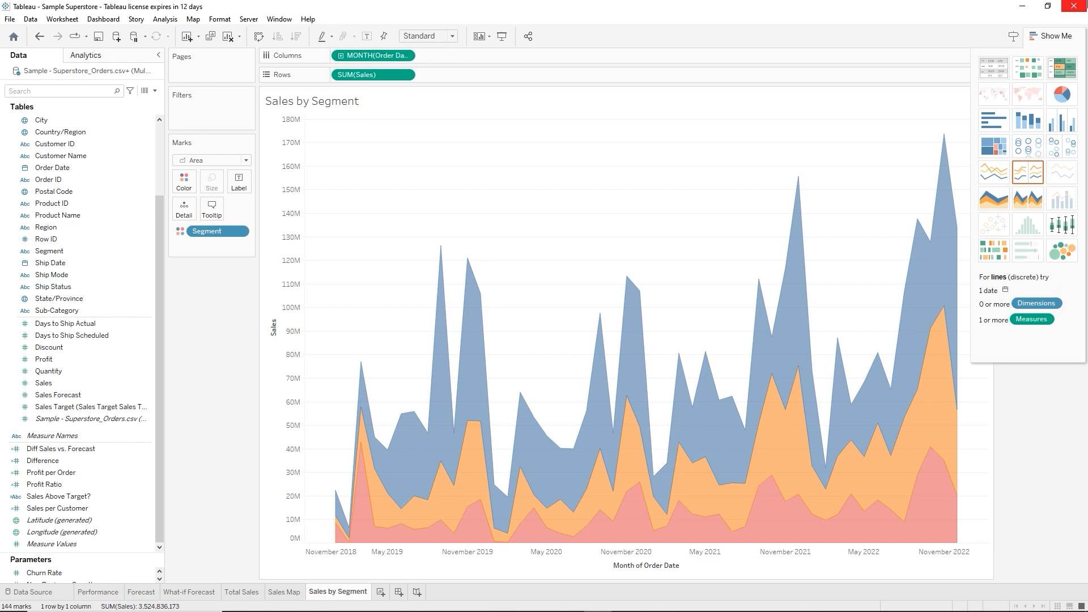
left_click(1050, 37)
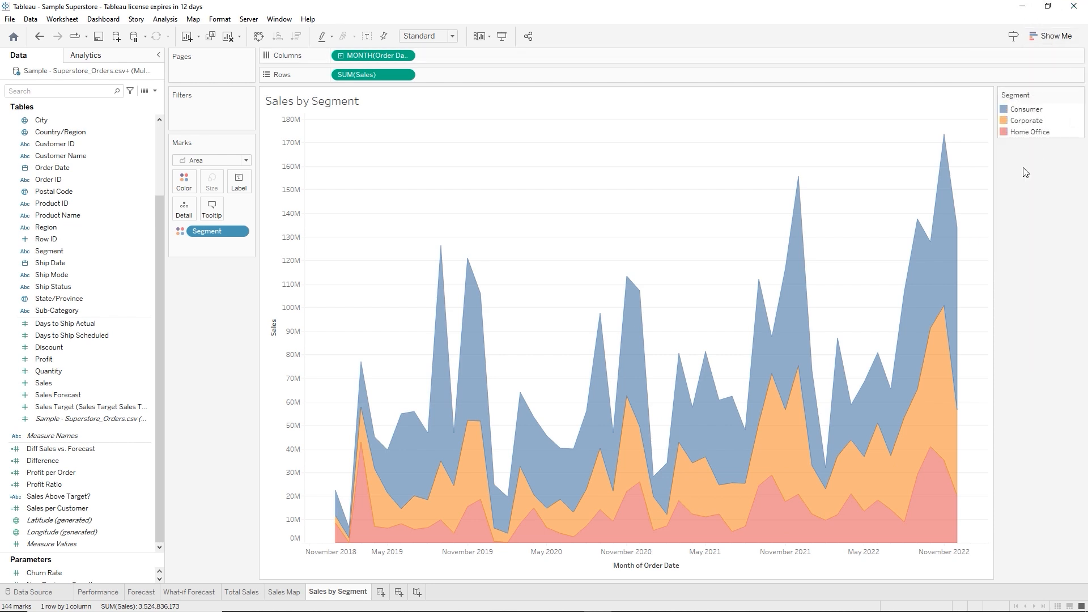
mouse_move(728, 434)
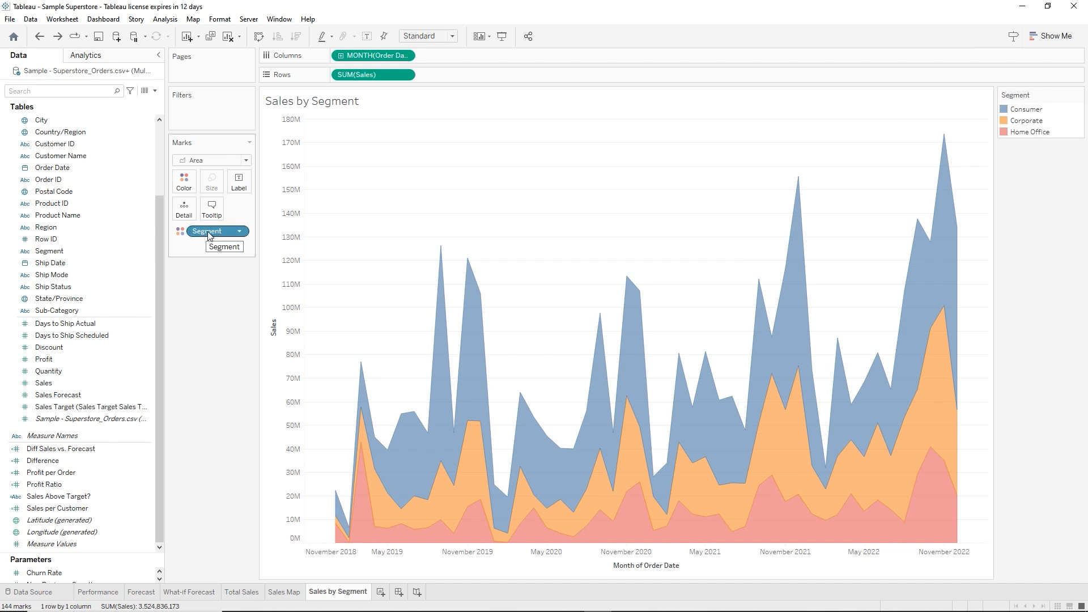
left_click_drag(208, 235, 338, 76)
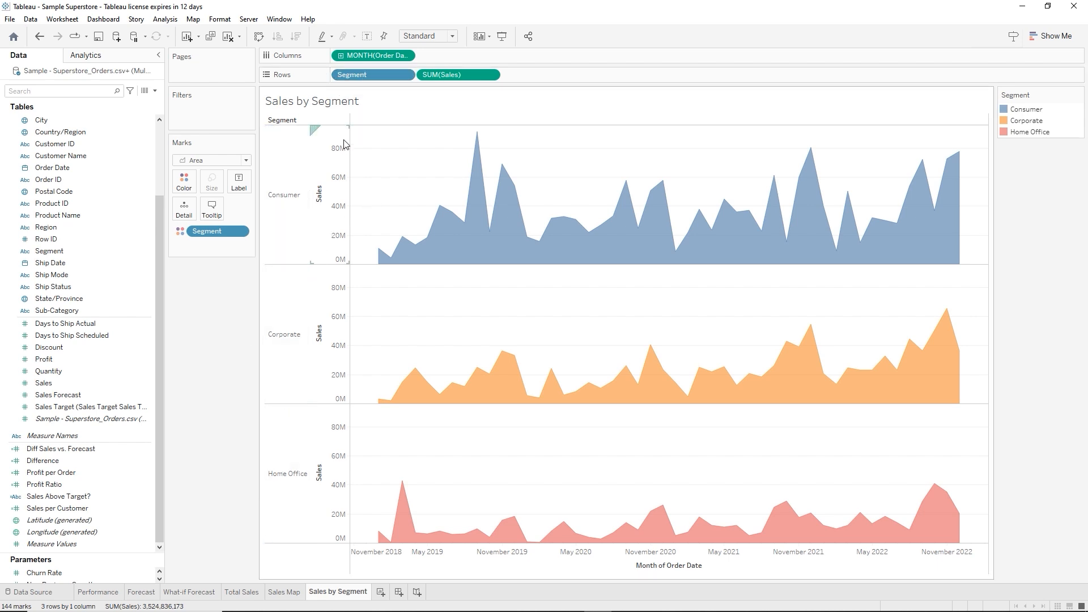
Start a new calculated field and name it "Order Profitable?"
mouse_move(379, 256)
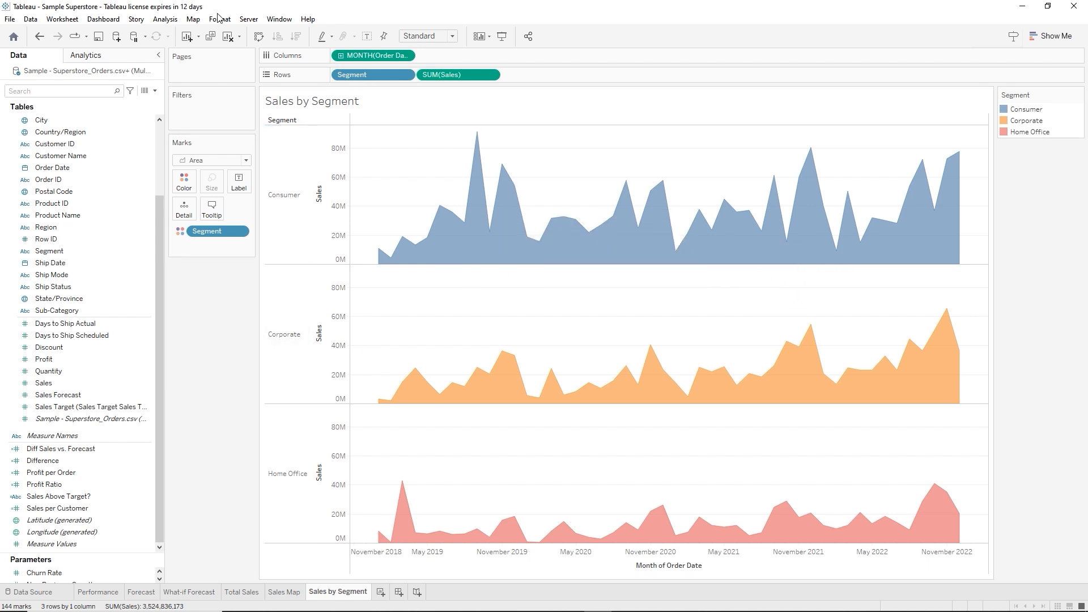
left_click(166, 19)
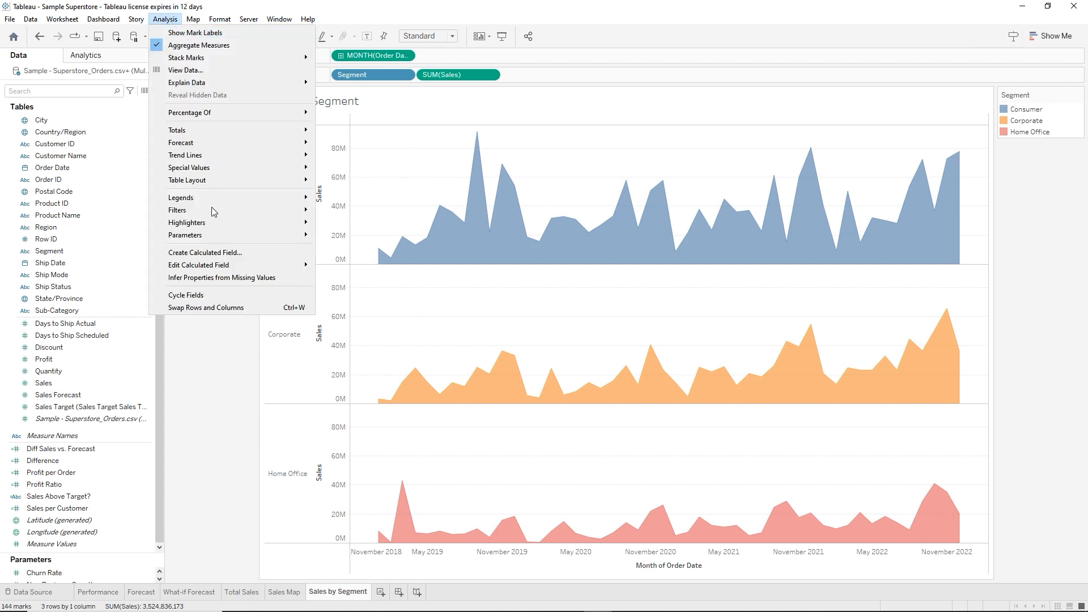
left_click(215, 252)
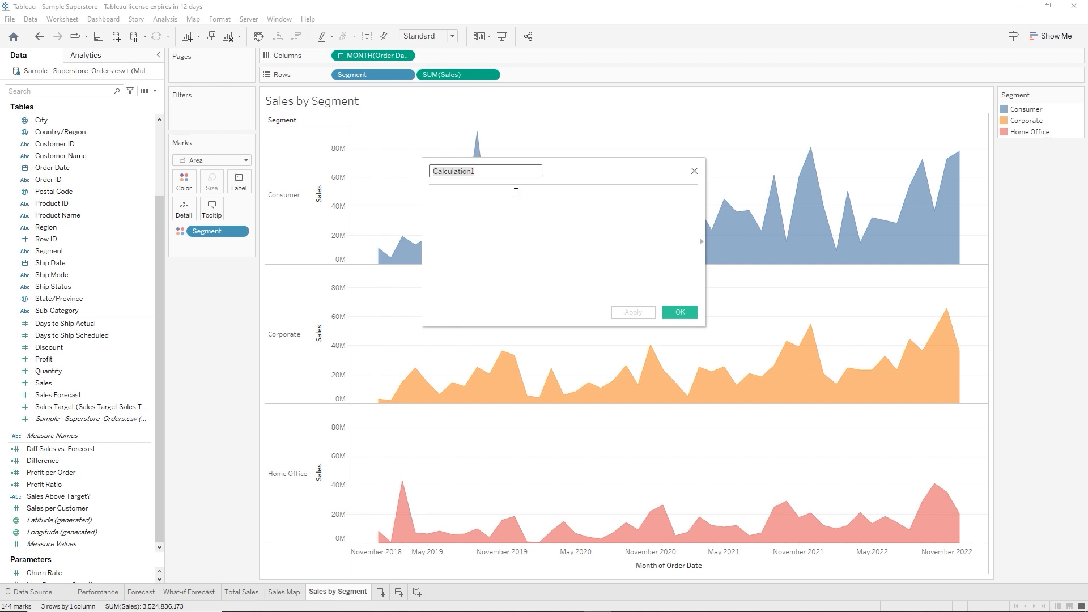
type("Order Profitable?")
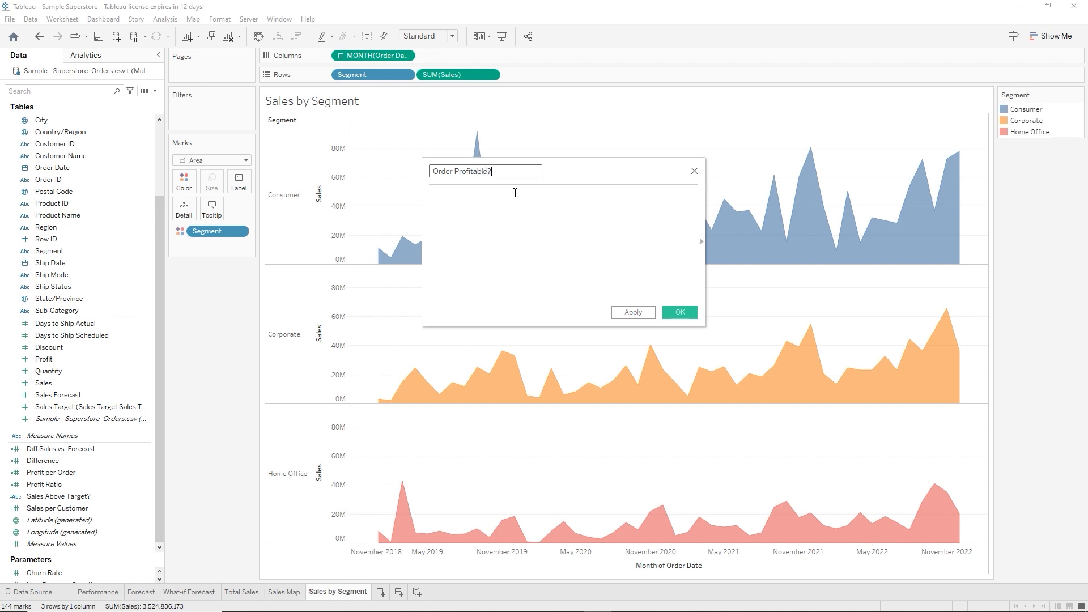
Begin the calculation with an opening brace and a FIXED expression on [Order ID]
left_click(516, 192)
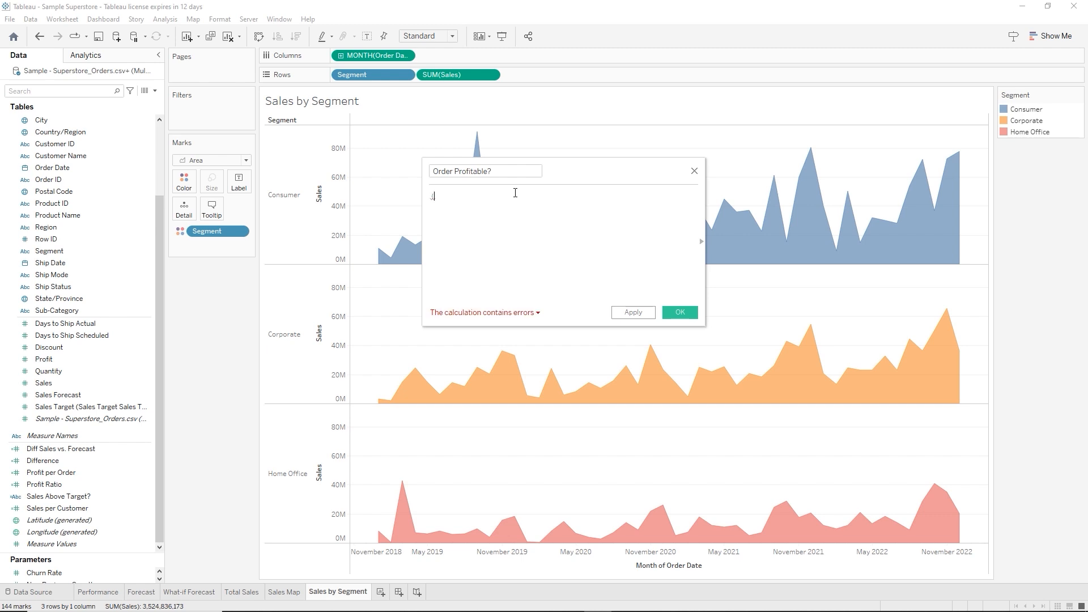
type("f")
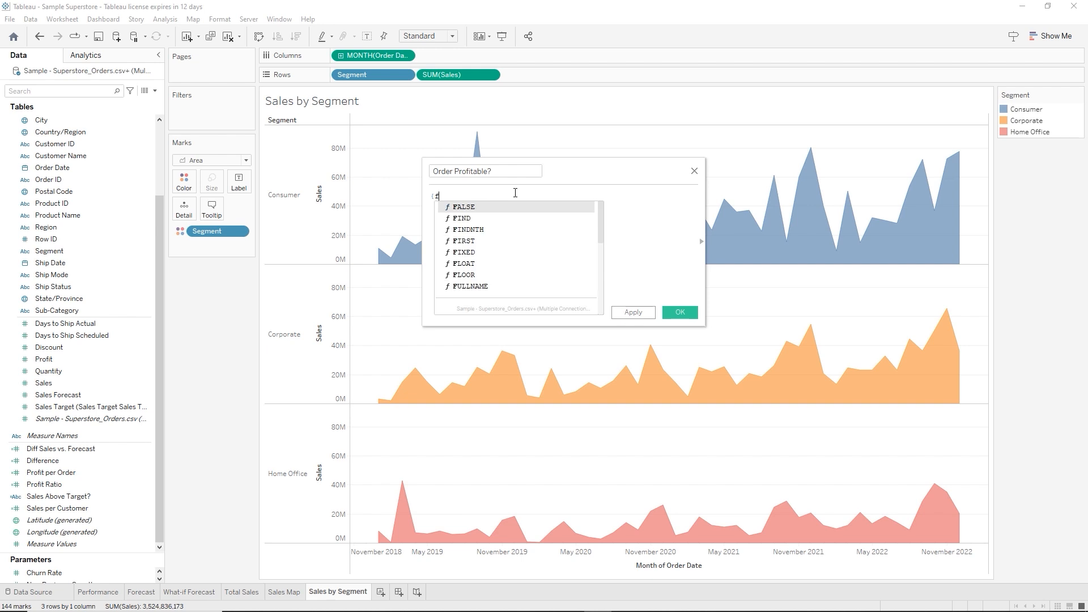
type("i")
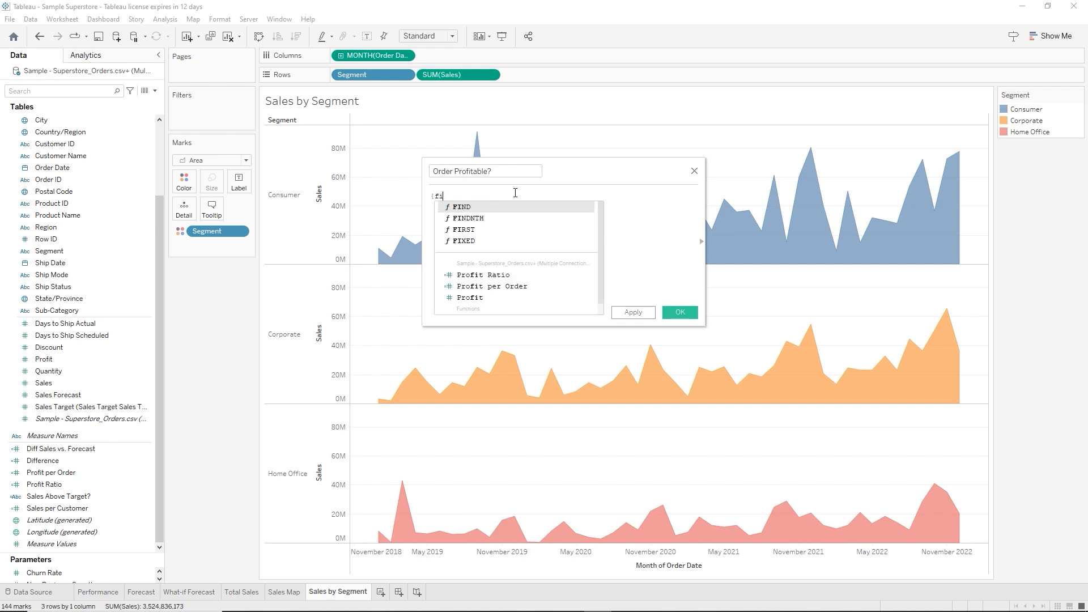
type("x")
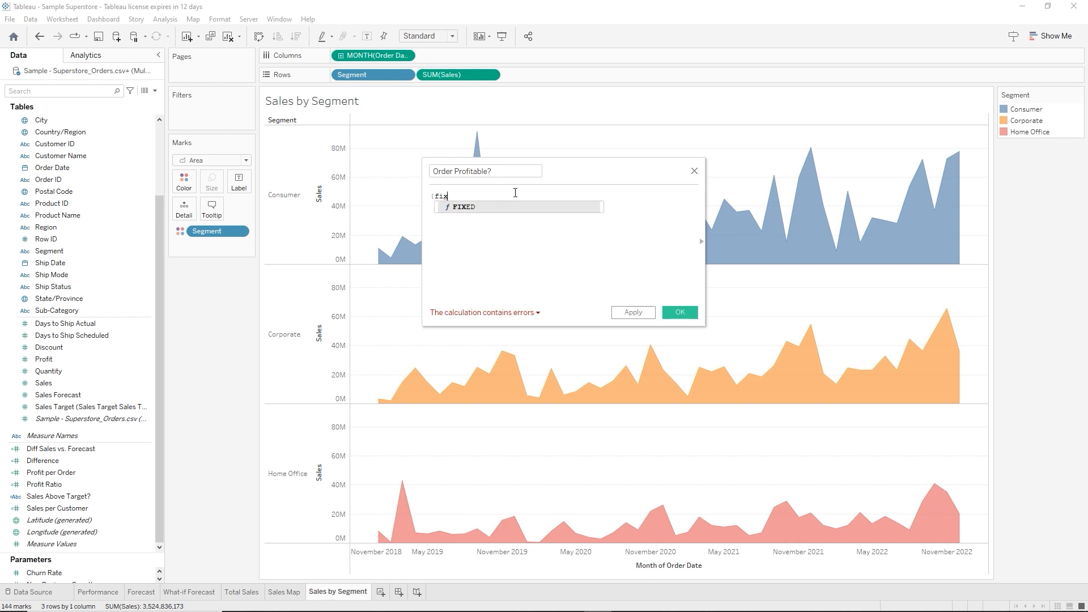
key("Return")
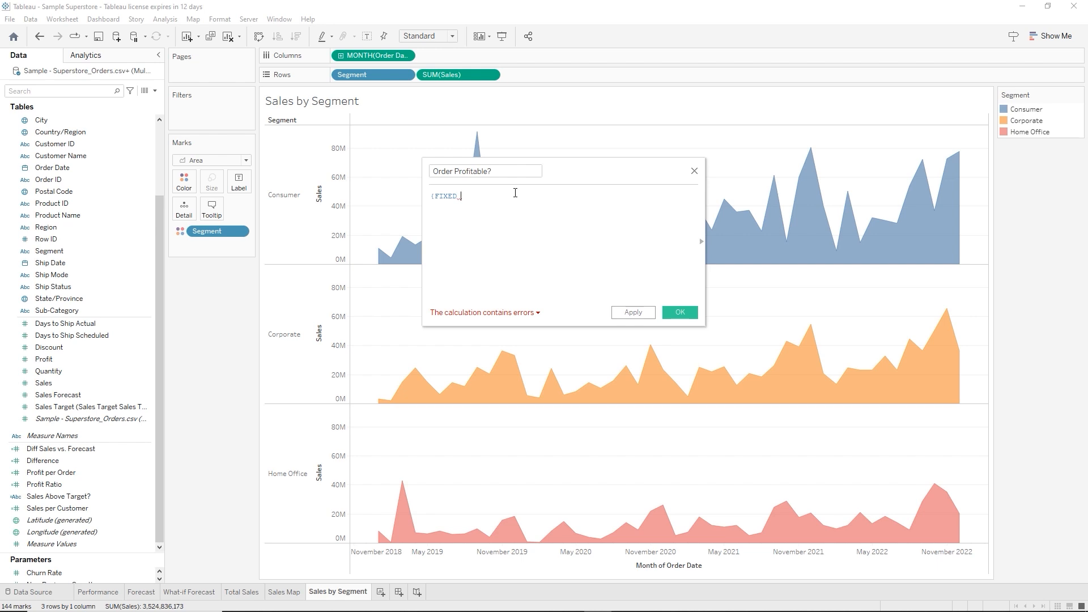
type("ord")
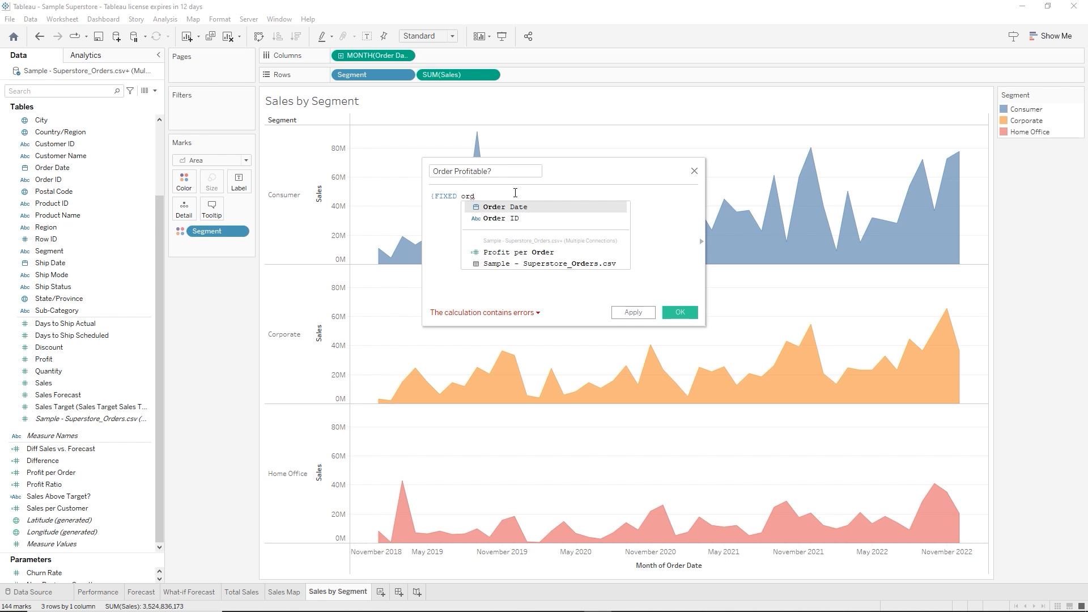
key("Down")
key("Return")
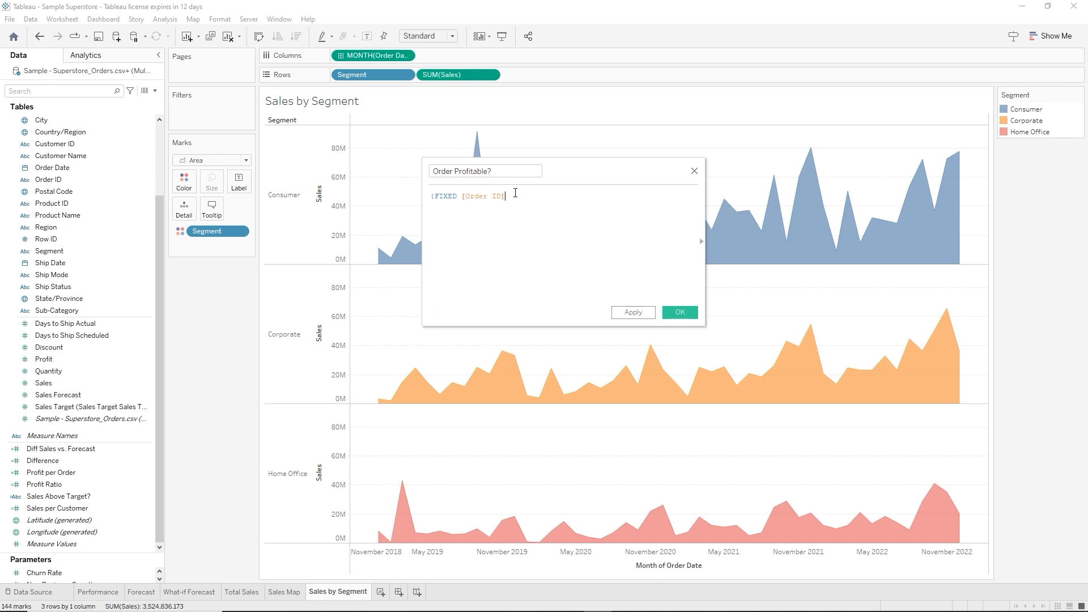
Continue the Order Profitable? formula after [Order ID] with a colon and SUM([Profit])
type(",")
type(" : ")
type("su")
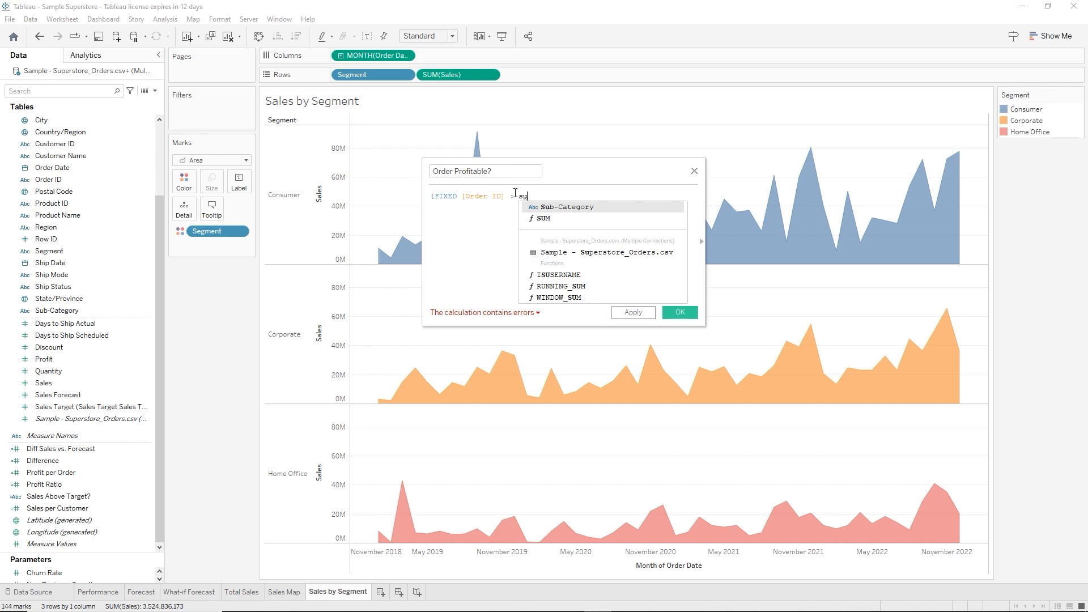
key("Down")
key("Return")
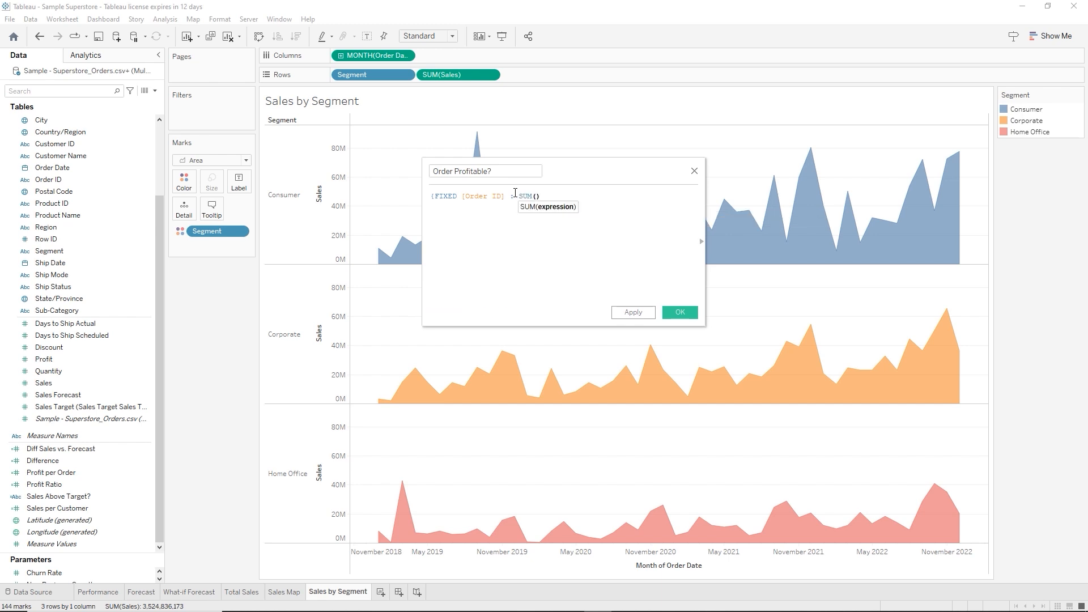
type("pro")
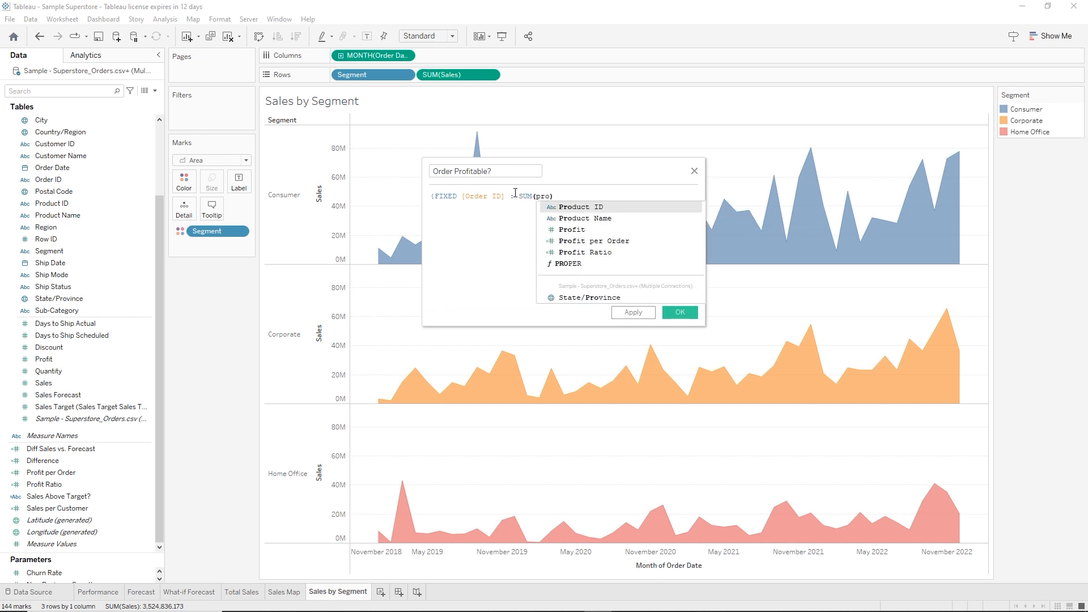
key("Down")
key("Down")
key("Return")
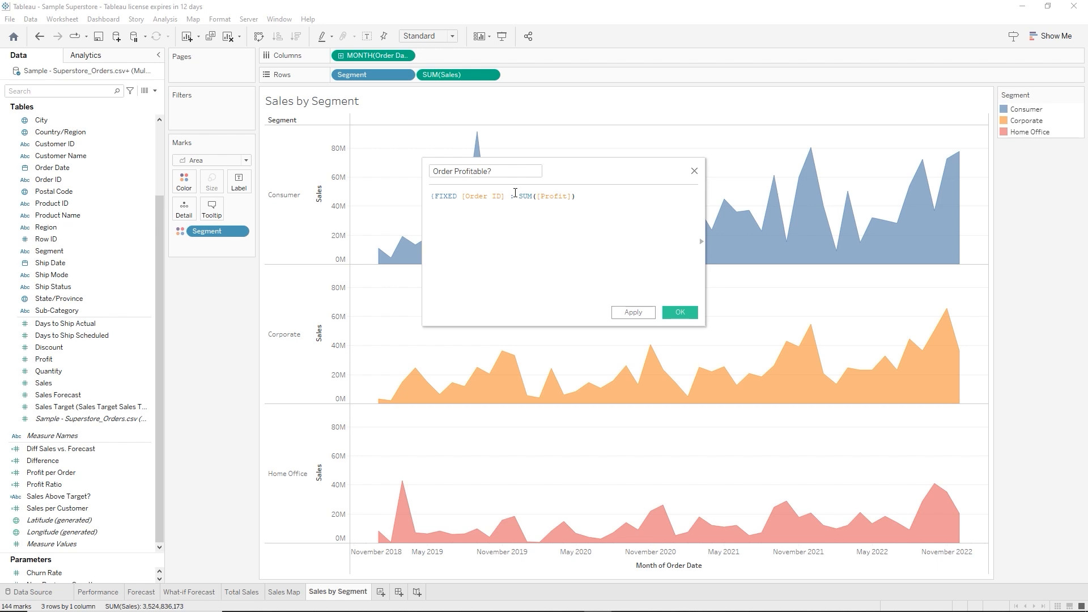
Complete the formula with a closing brace and > 0, and save the calculated field
type(",")
key("BackSpace")
type("} > 0")
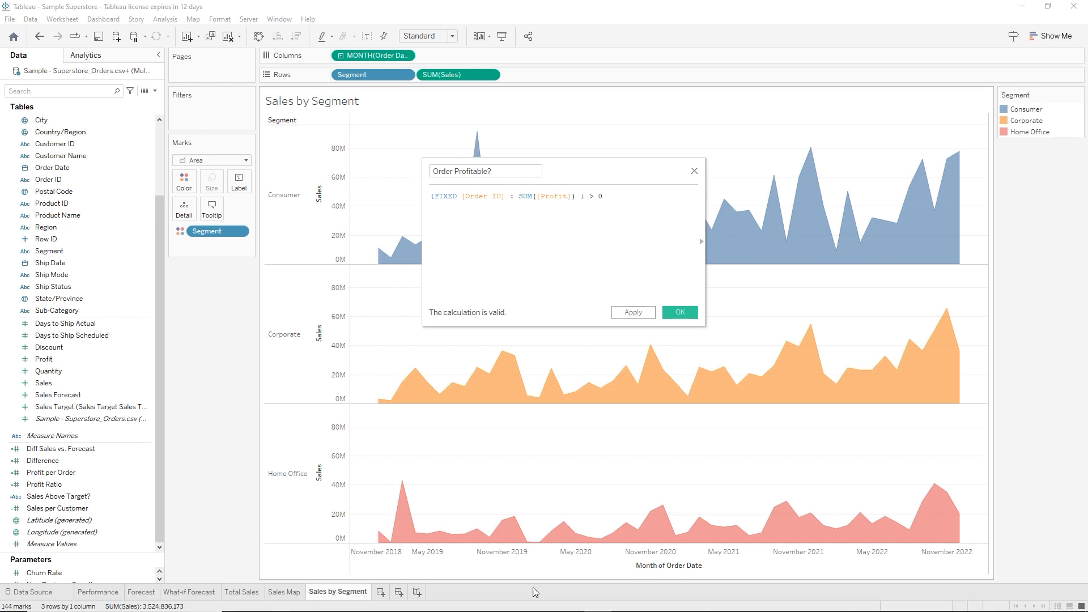
left_click(679, 313)
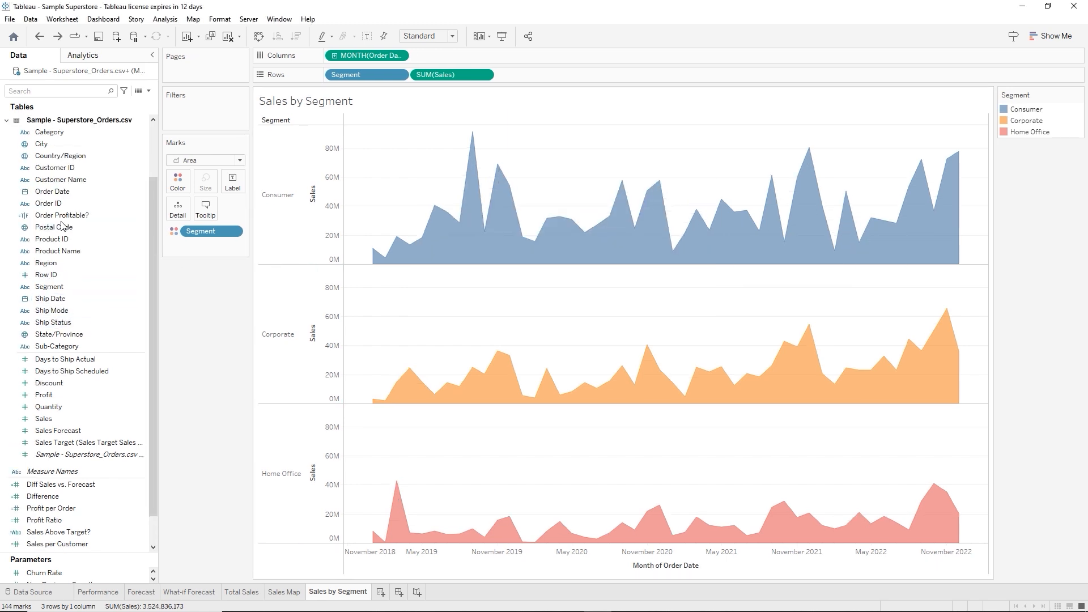
Color the area chart by Order Profitable? instead of Segment
left_click(53, 219)
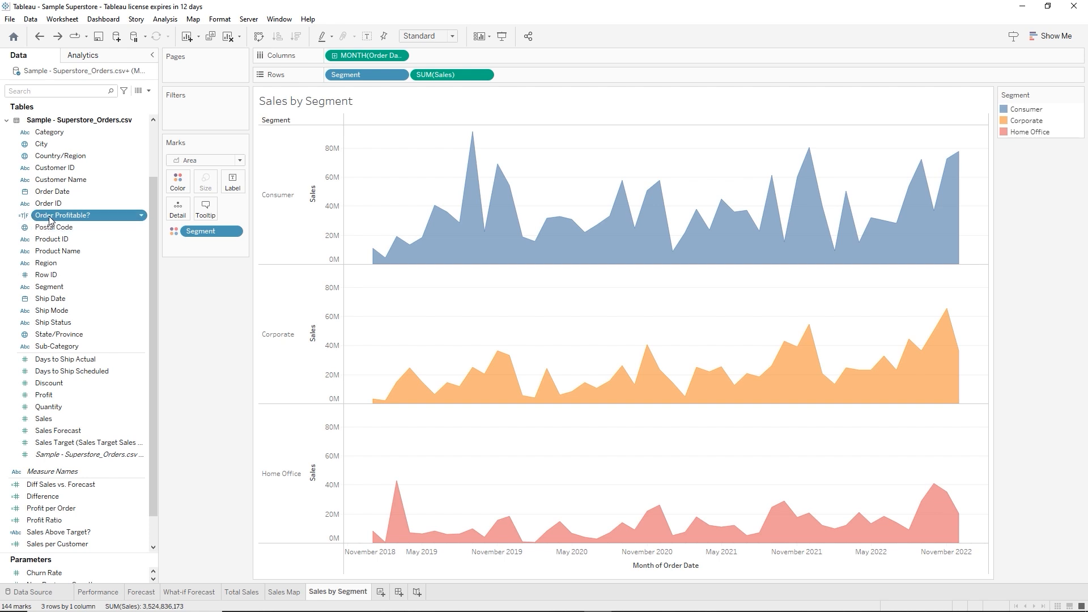
left_click_drag(50, 220, 180, 189)
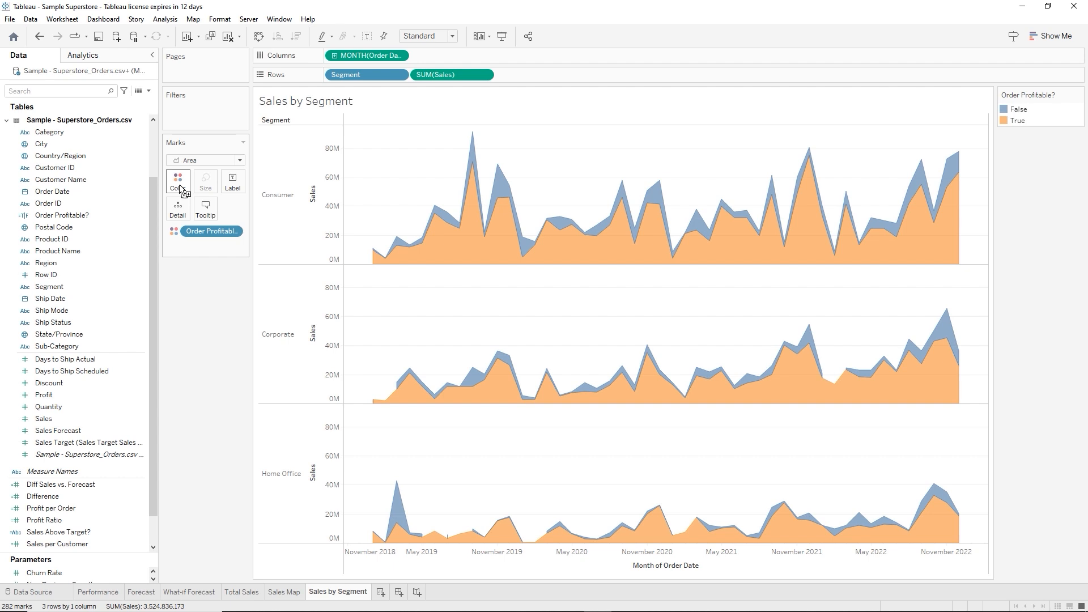
Give the False value in the Order Profitable? legend the alias "Unprofitable"
right_click(1031, 122)
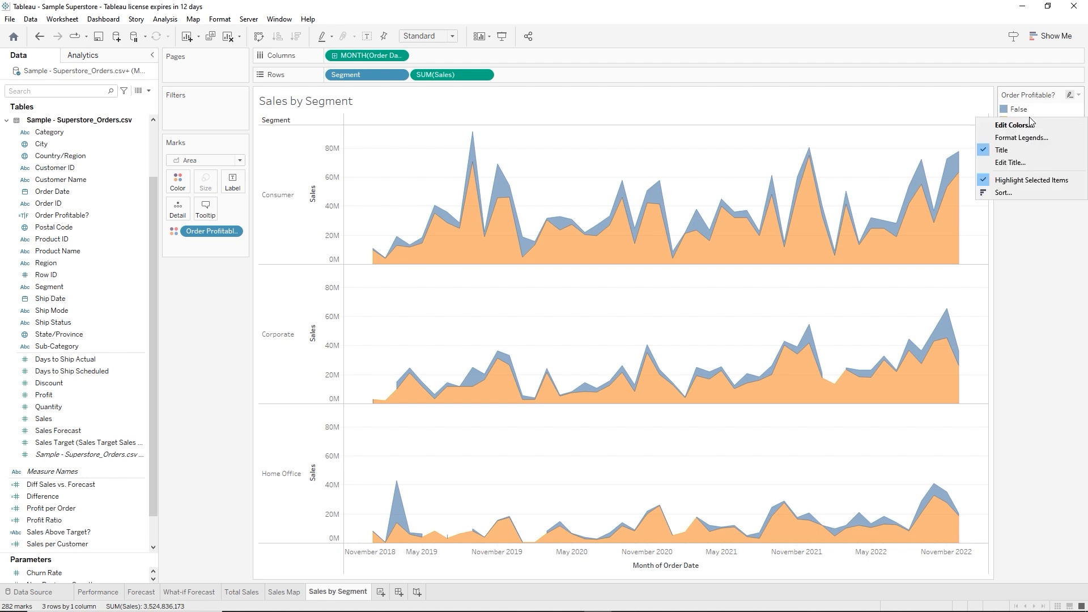
left_click(1029, 98)
left_click(1021, 111)
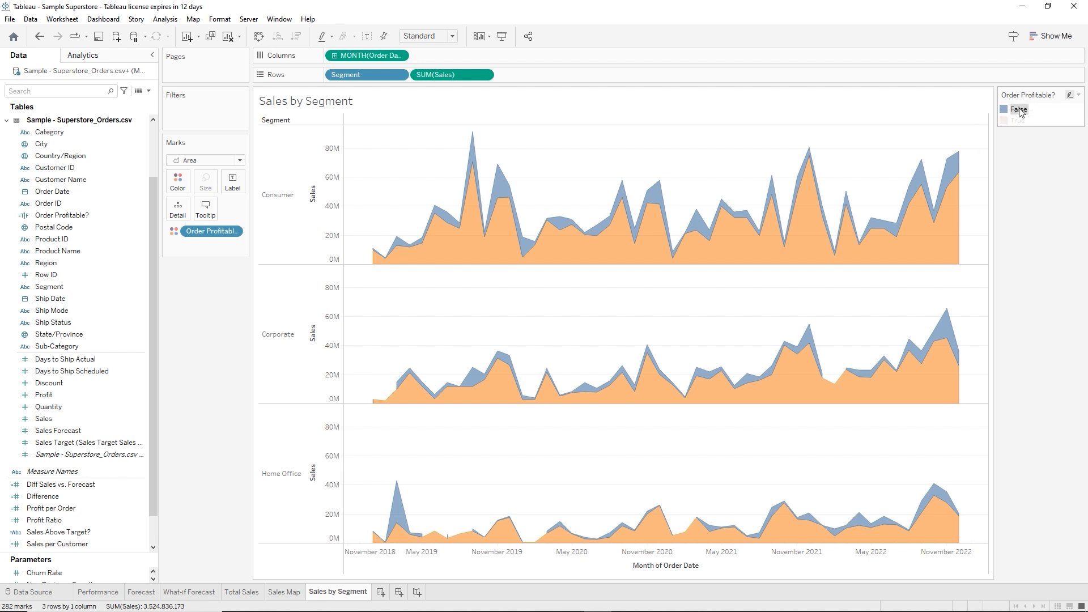
right_click(1020, 111)
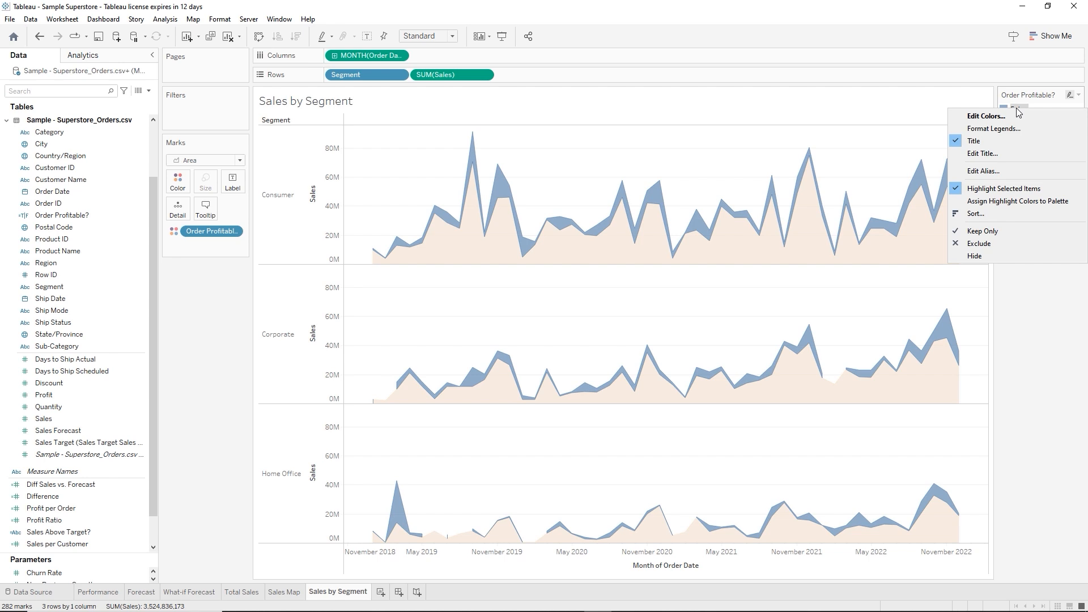
left_click(987, 172)
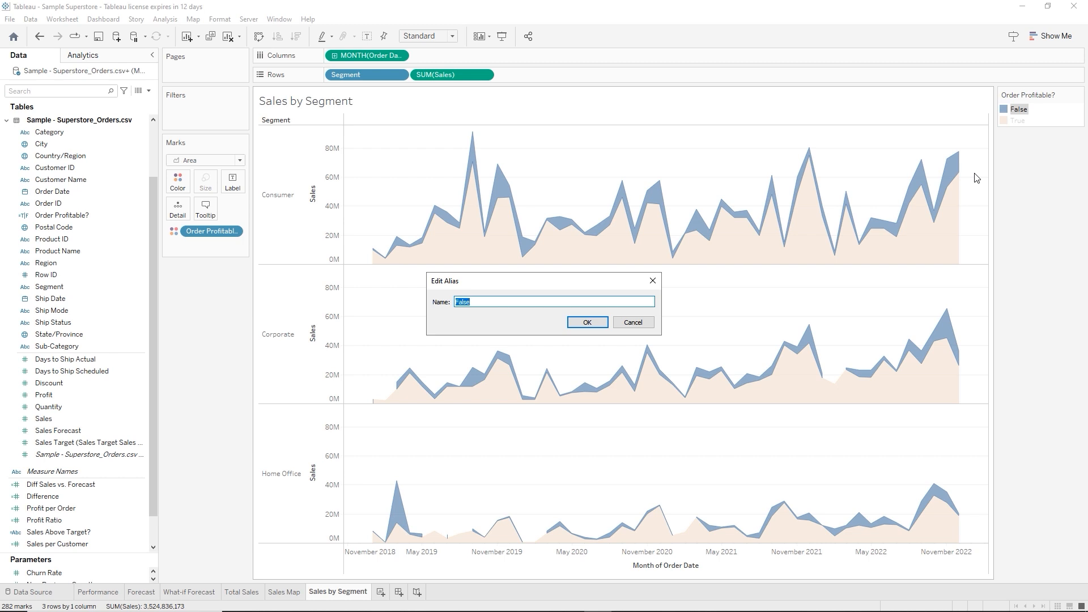
type("Unprofitable")
key("Return")
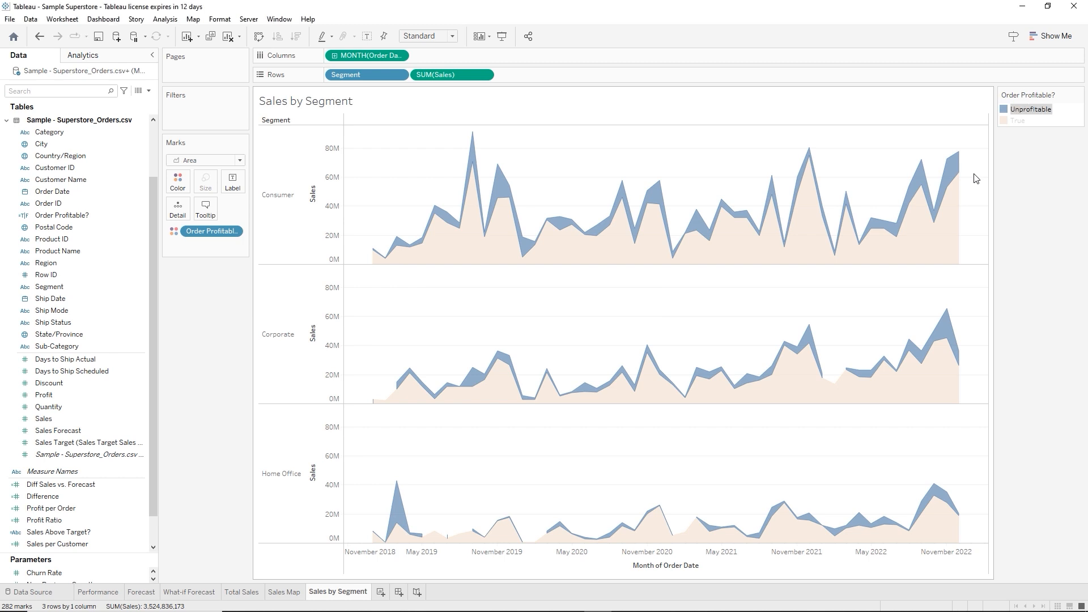
Give the True value in the Order Profitable? legend the alias "Profitable"
left_click(1018, 121)
right_click(1017, 121)
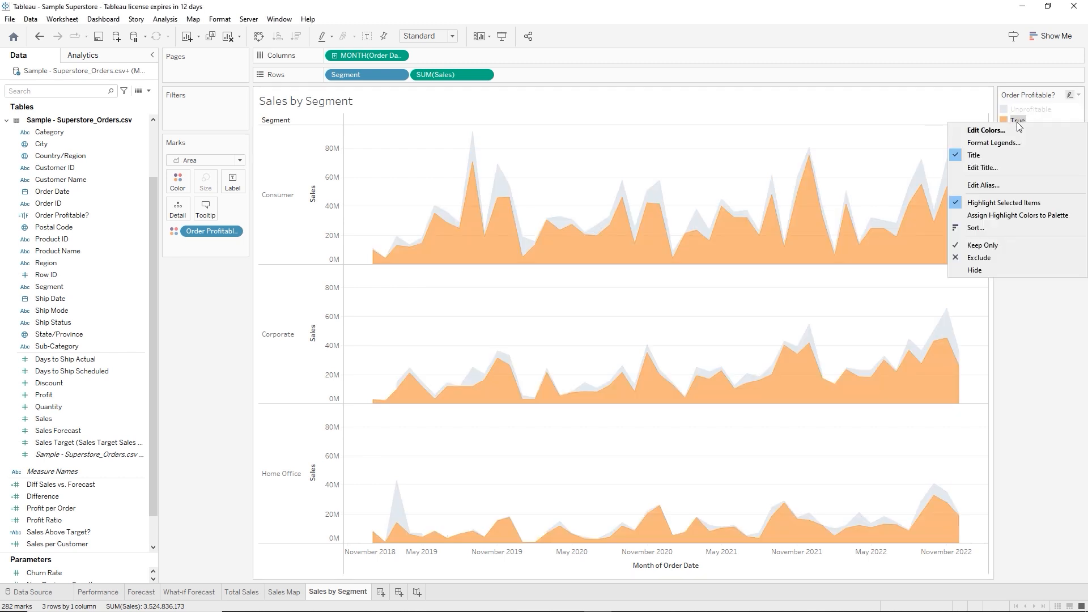
left_click(987, 186)
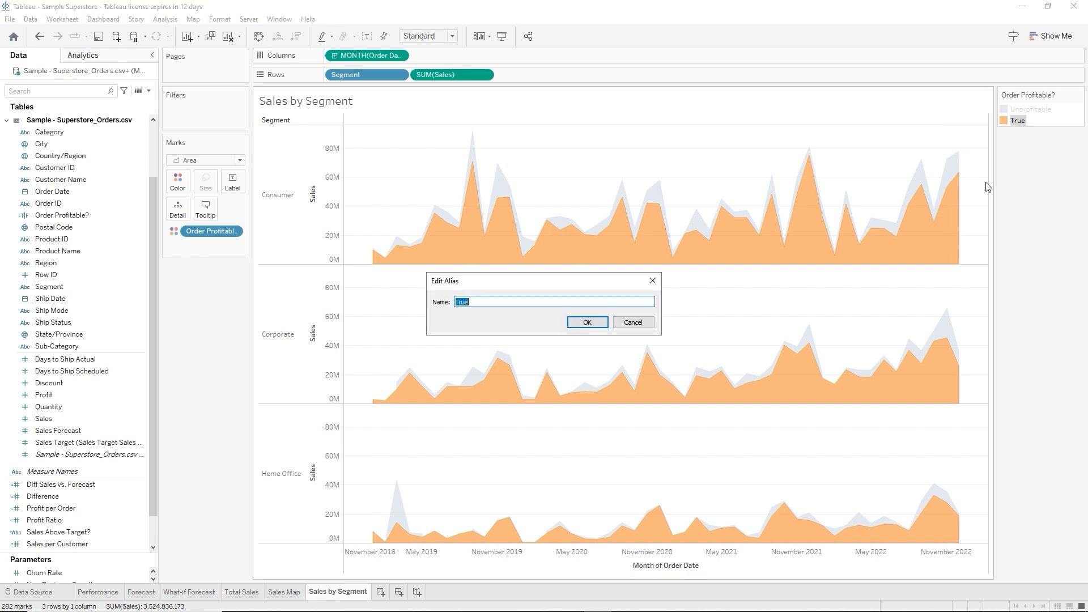
type("Profitable")
key("Return")
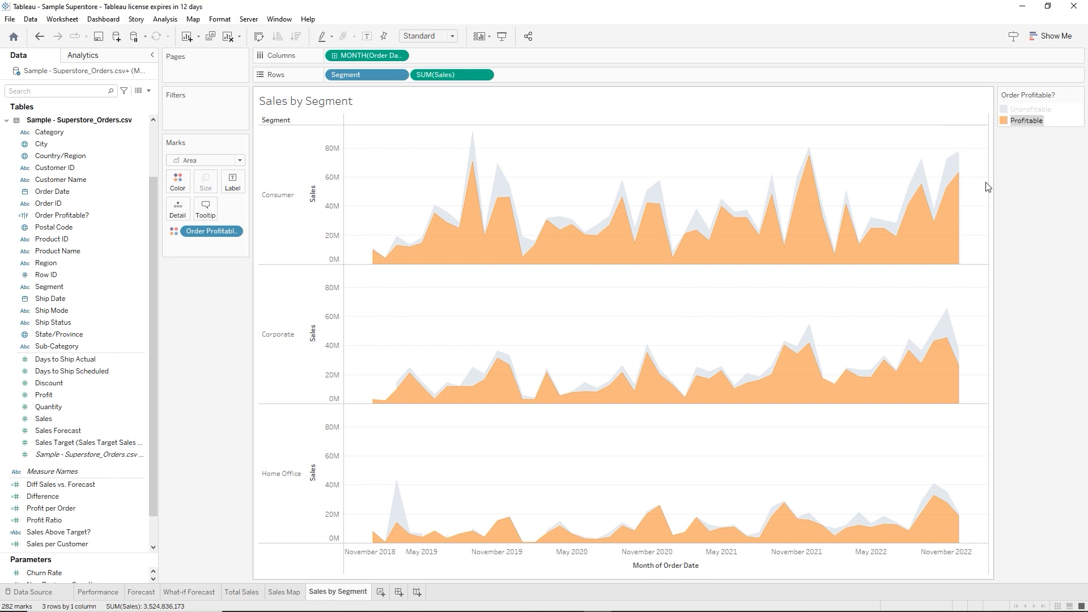
Recolor Order Profitable? from the Traffic Light palette, with dark green for Profitable and dark red for Unprofitable
left_click(1079, 95)
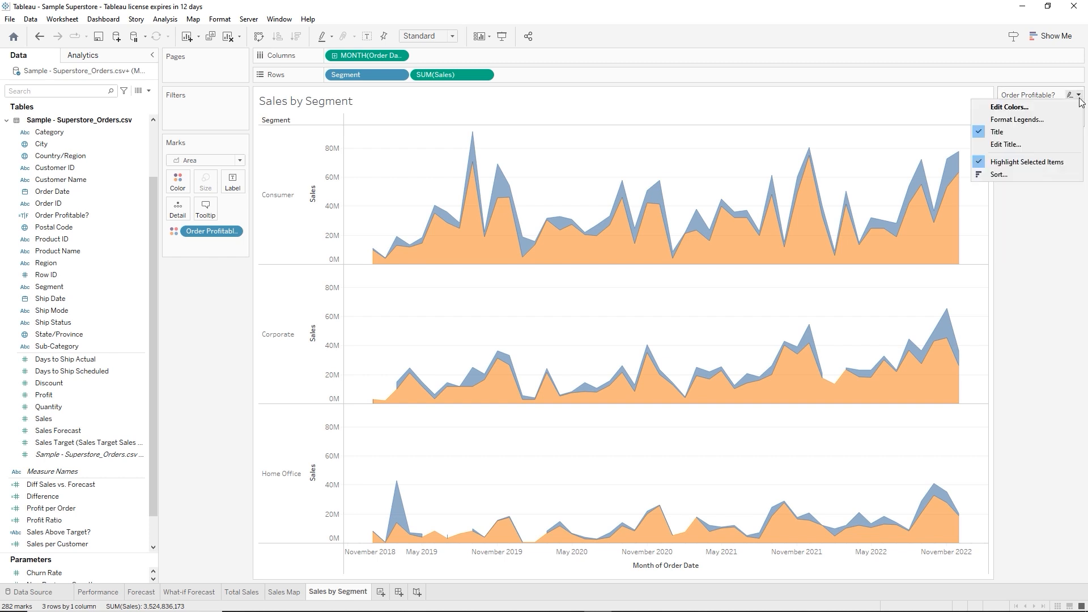
left_click(1008, 108)
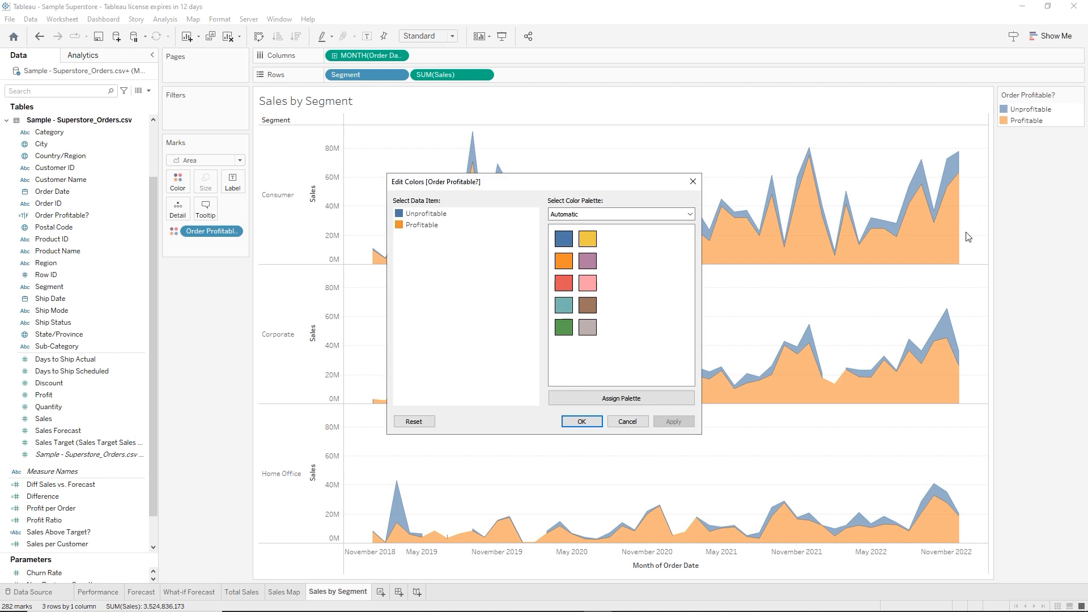
left_click(627, 214)
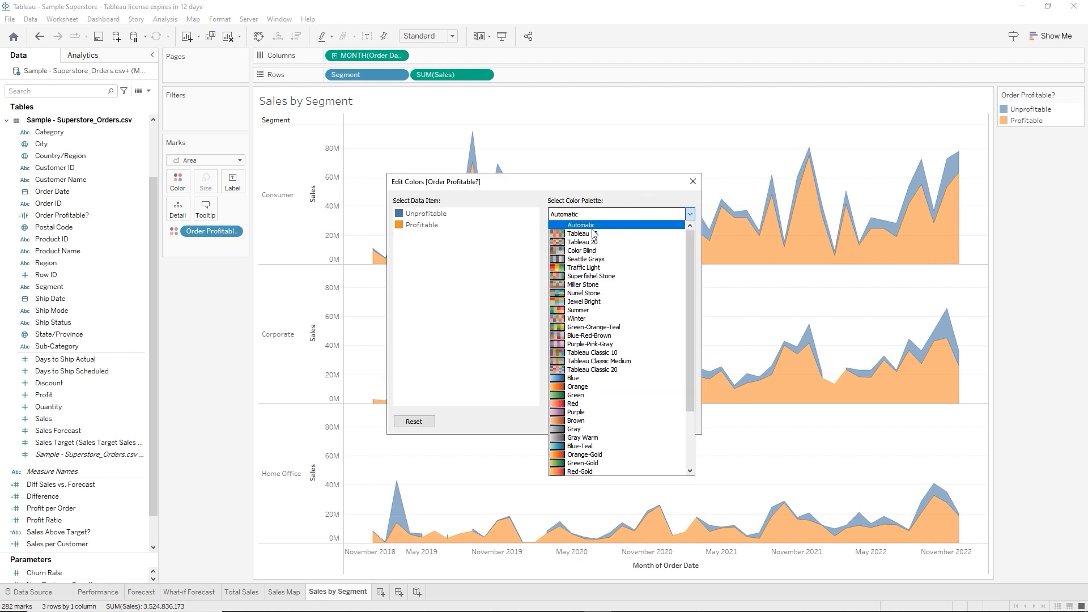
left_click(593, 267)
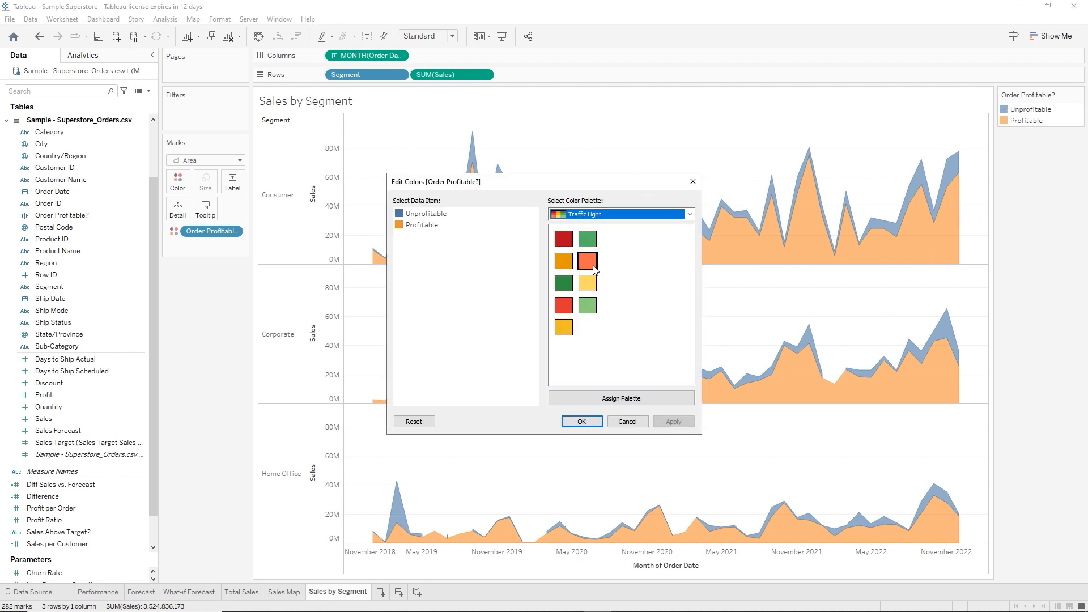
left_click(405, 225)
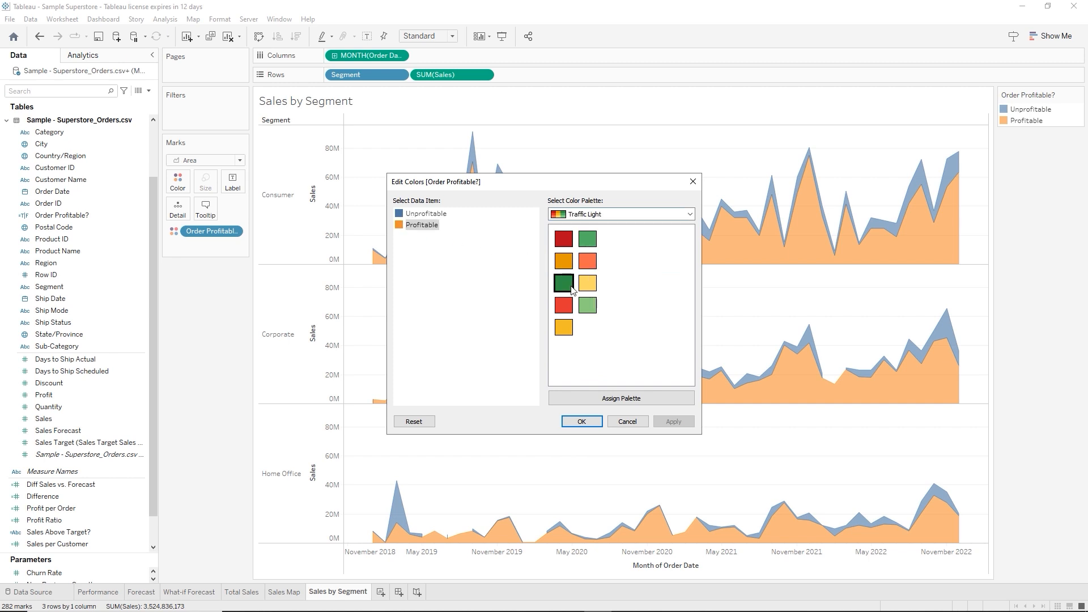
left_click(572, 289)
left_click(404, 218)
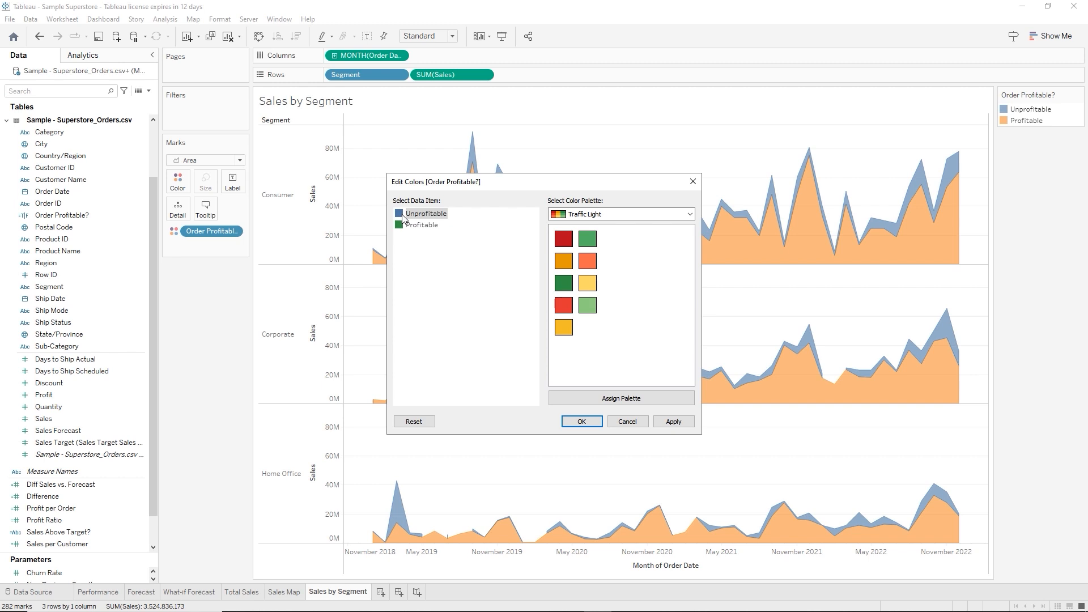
left_click(563, 239)
left_click(582, 421)
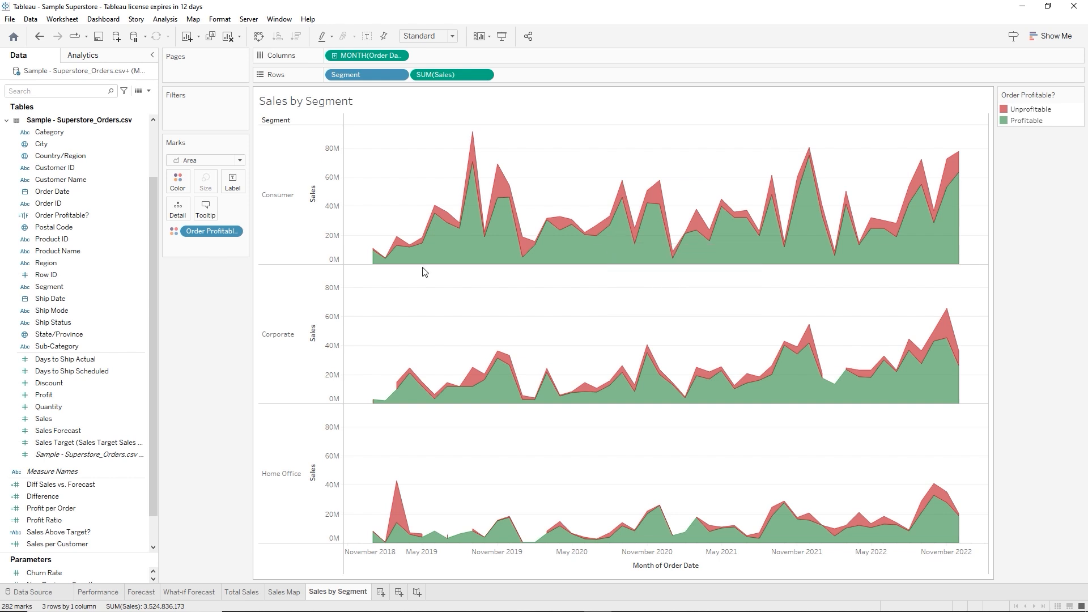
Add Profit to the tooltip of the area chart and check it on a Consumer mark
left_click(58, 299)
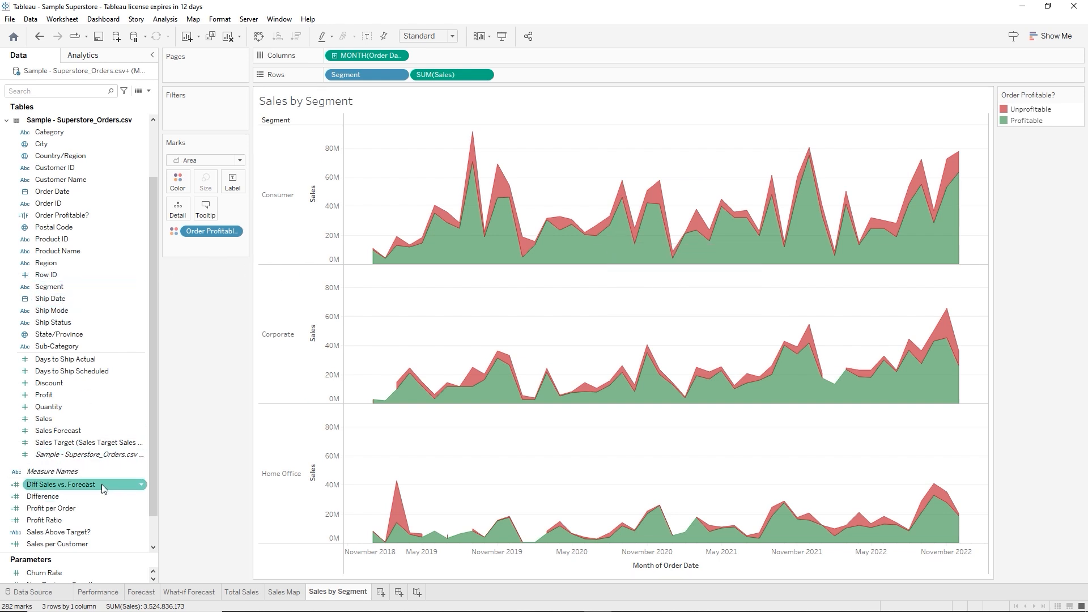
left_click(61, 395)
left_click_drag(61, 395, 208, 214)
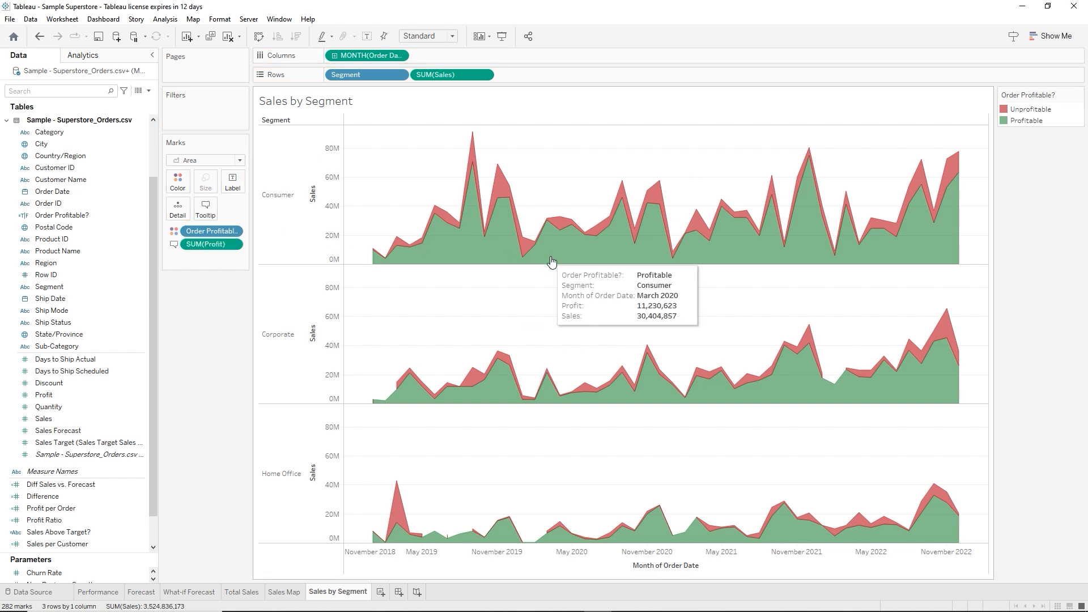
mouse_move(590, 253)
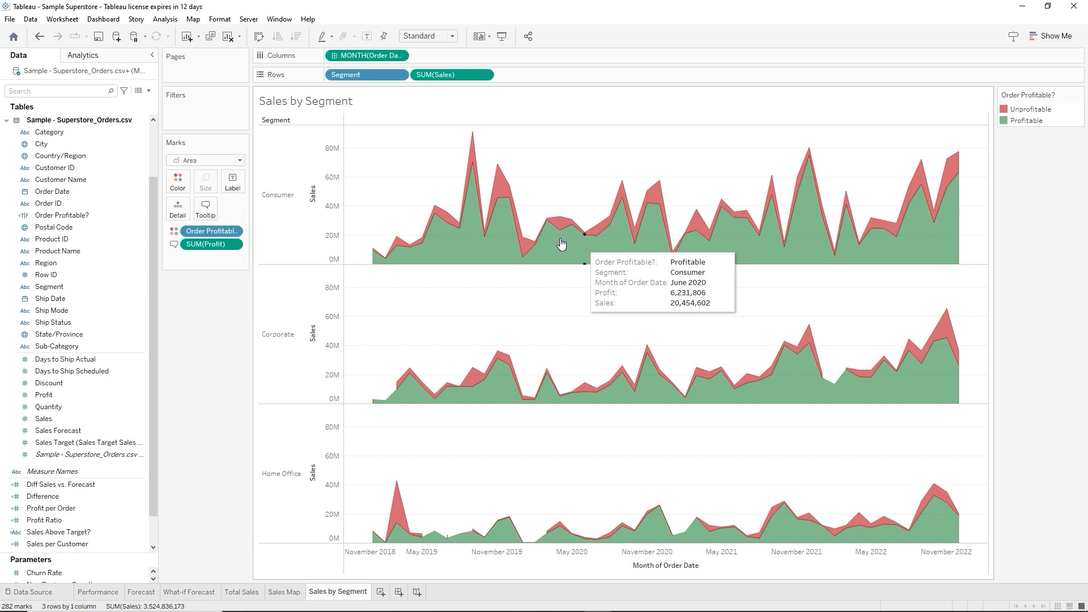
In the tooltip text, move the <Segment> field to a bold first line of its own, with a blank line beneath it
left_click(210, 206)
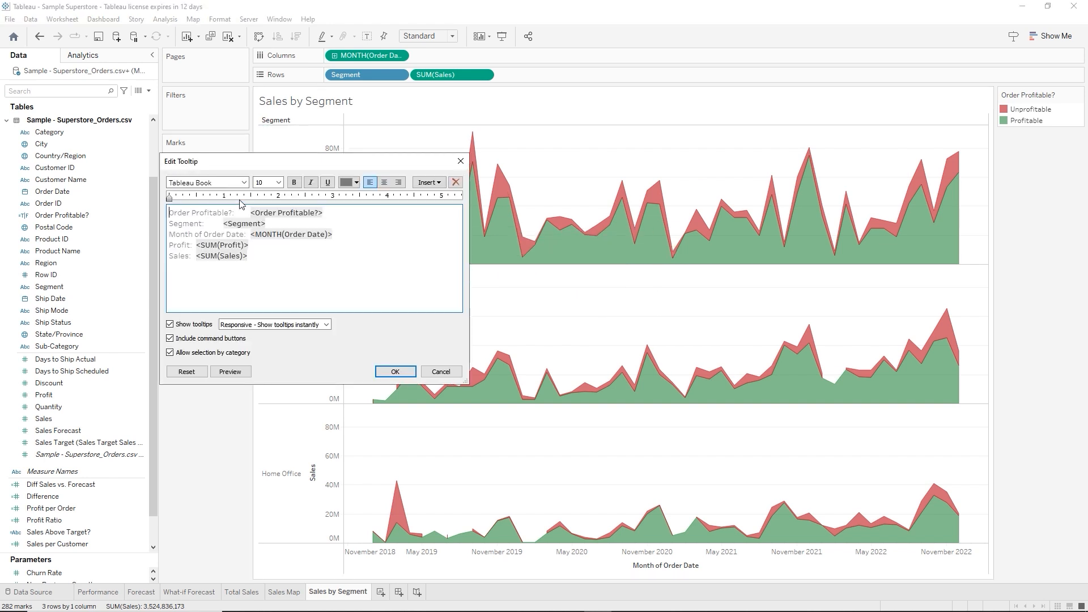
left_click_drag(890, 187, 786, 180)
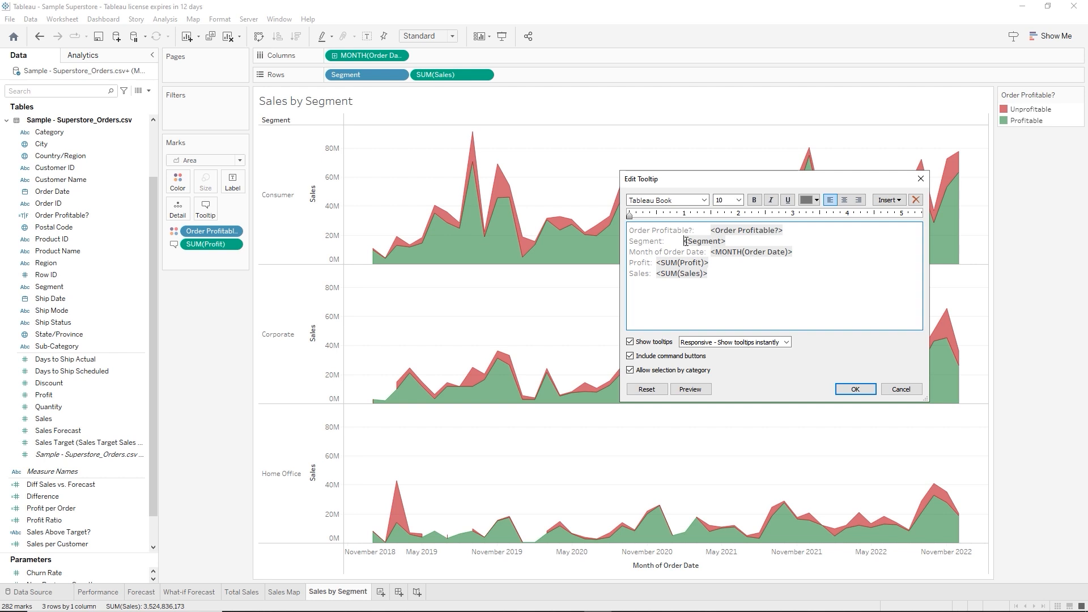
left_click_drag(684, 240, 732, 245)
key("ctrl+c")
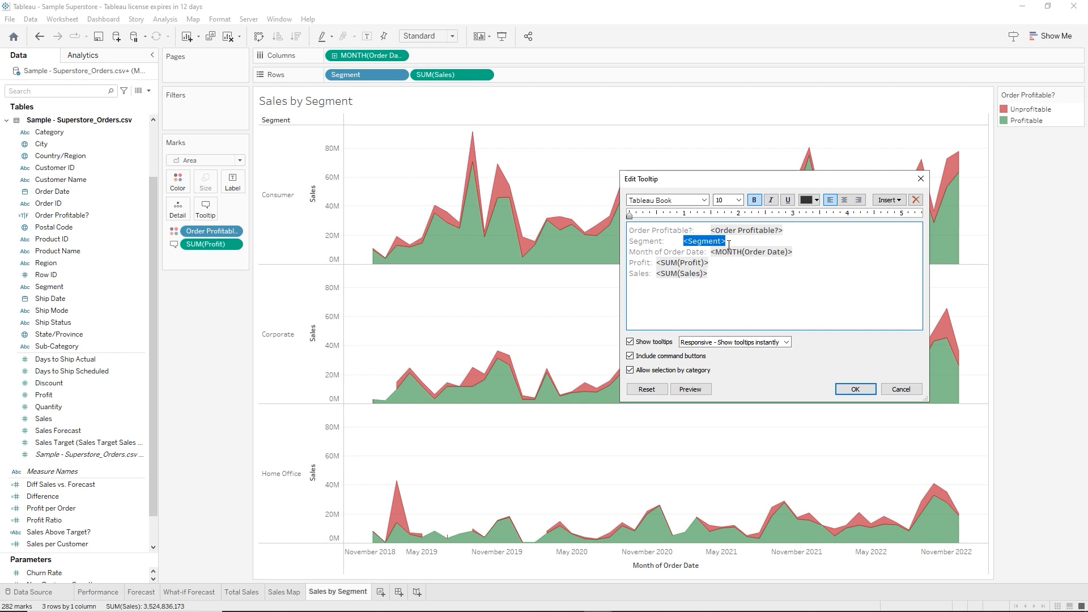
key("Delete")
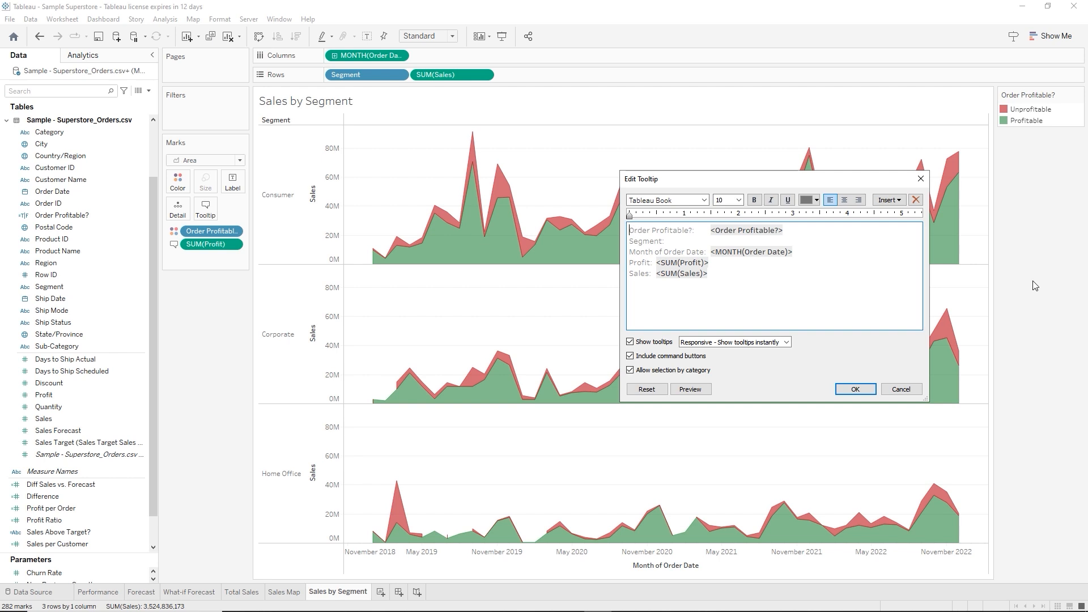
key("Return")
key("Return")
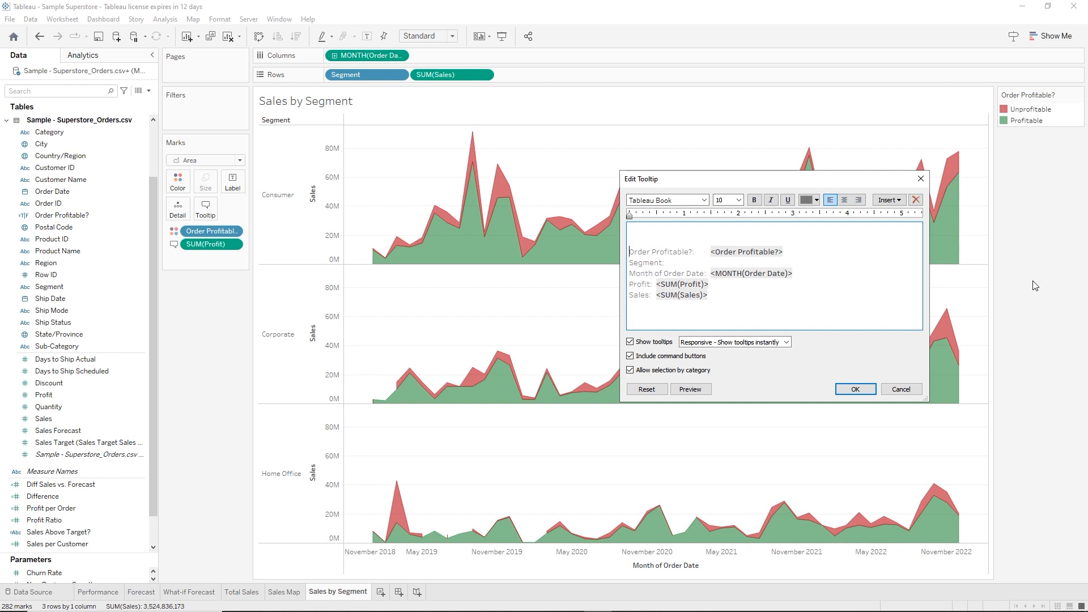
key("ctrl+b")
key("ctrl+v")
Format the <Segment> field in the tooltip's first line at size 12 in orange
key("shift+Home")
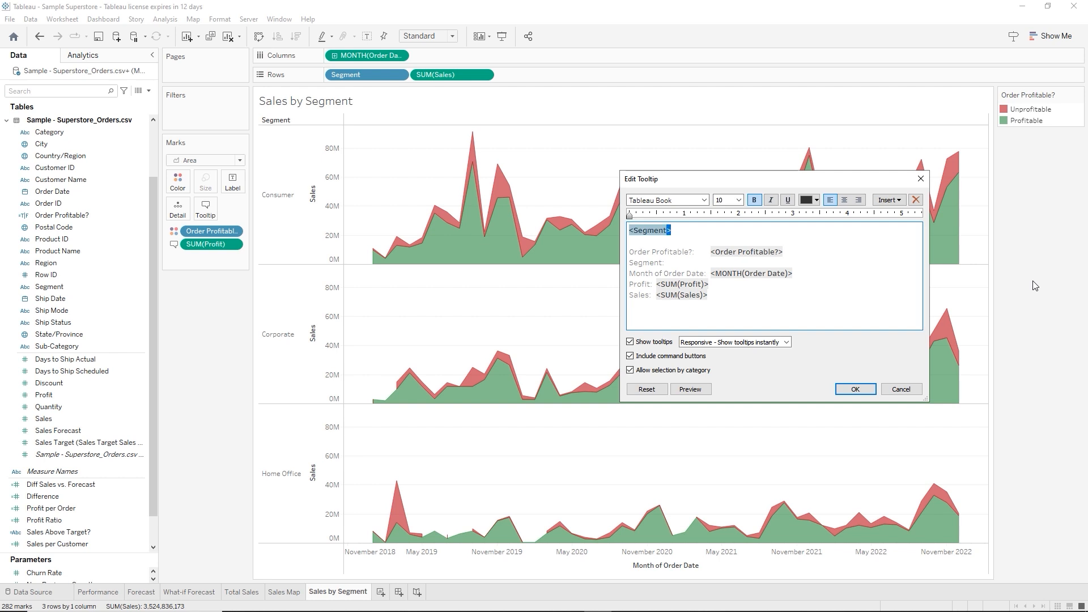
left_click(739, 199)
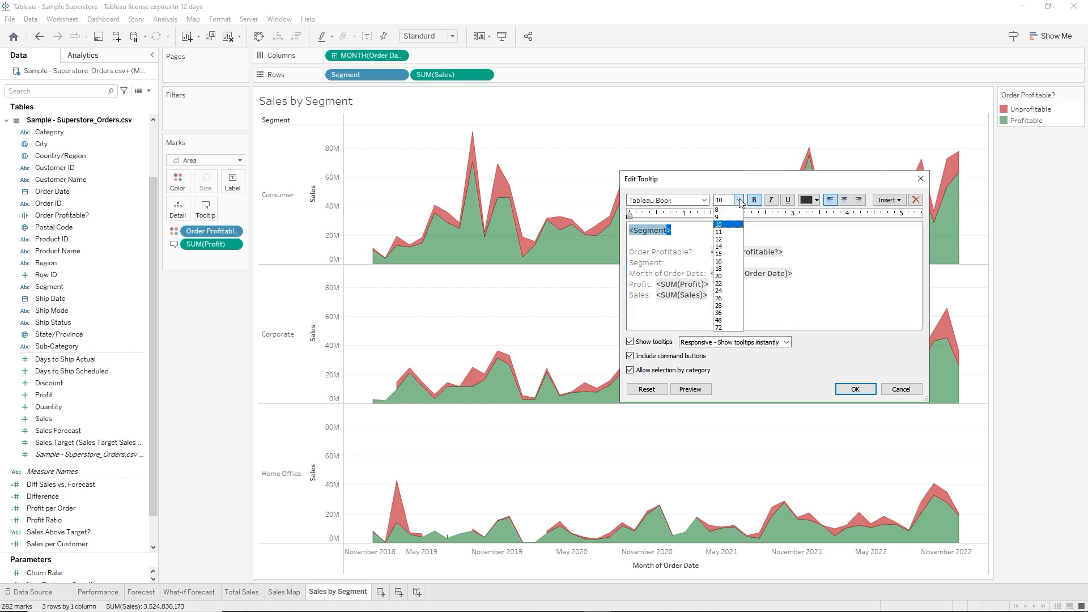
left_click(724, 239)
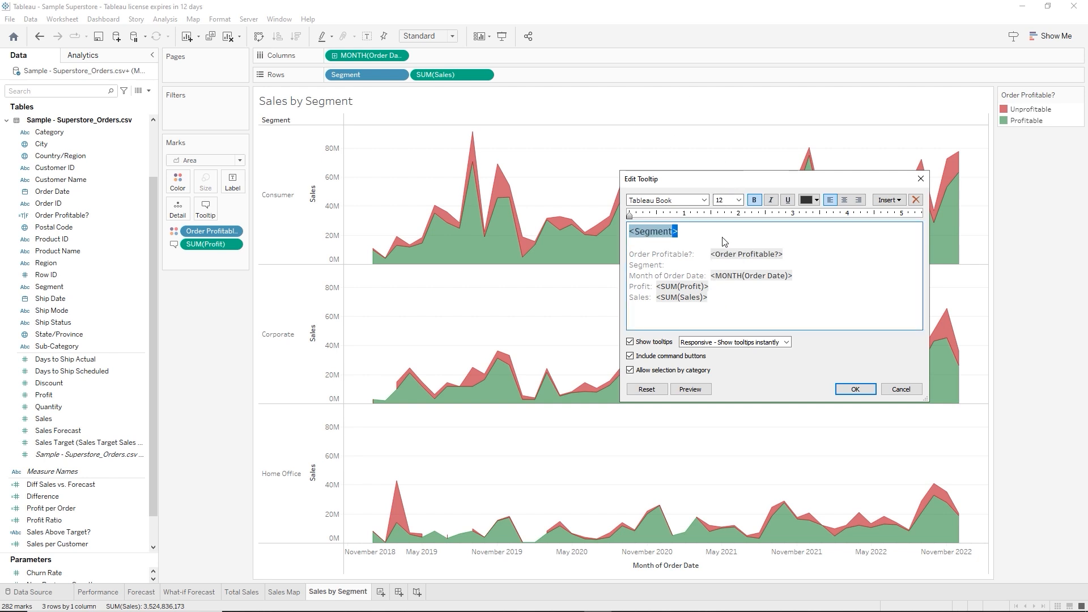
left_click(816, 200)
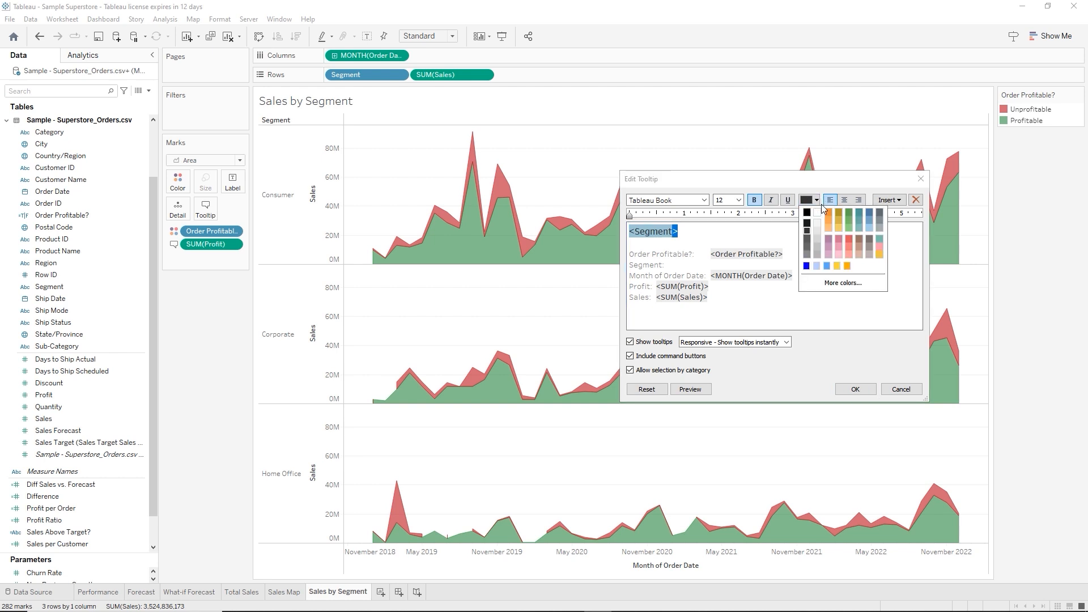
left_click(829, 216)
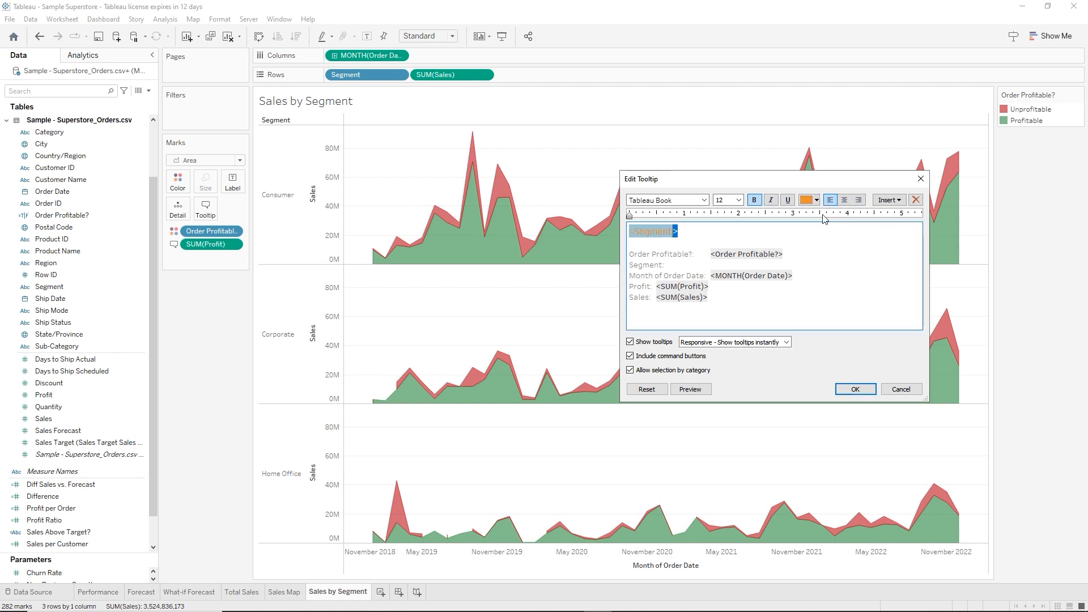
Move the <MONTH(Order Date)> field to the tooltip's first line after <Segment>, separated by a hyphen
left_click(691, 232)
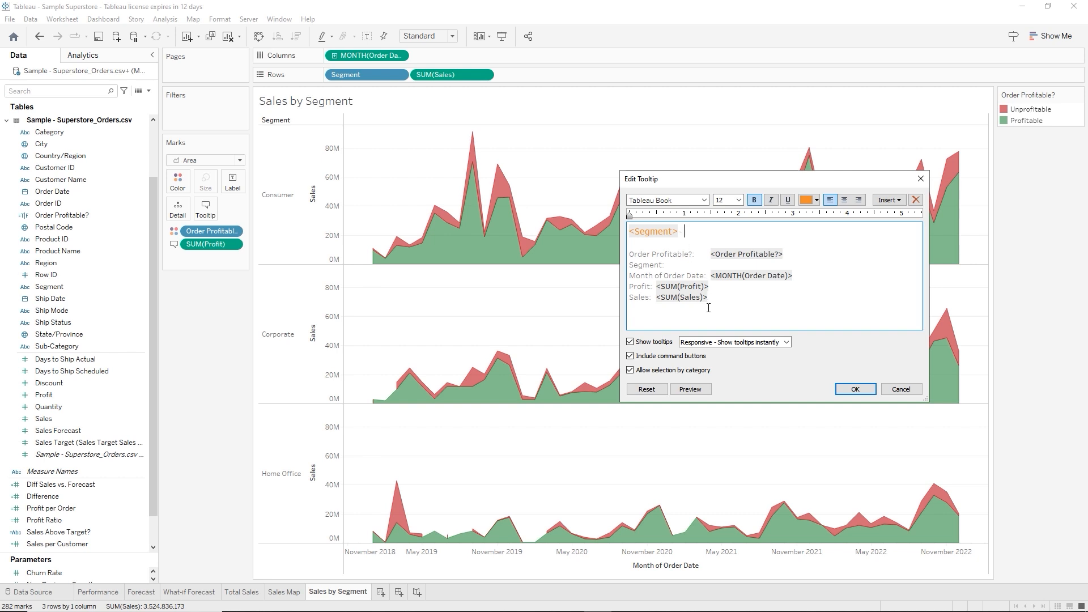
left_click_drag(711, 275, 805, 276)
key("ctrl+c")
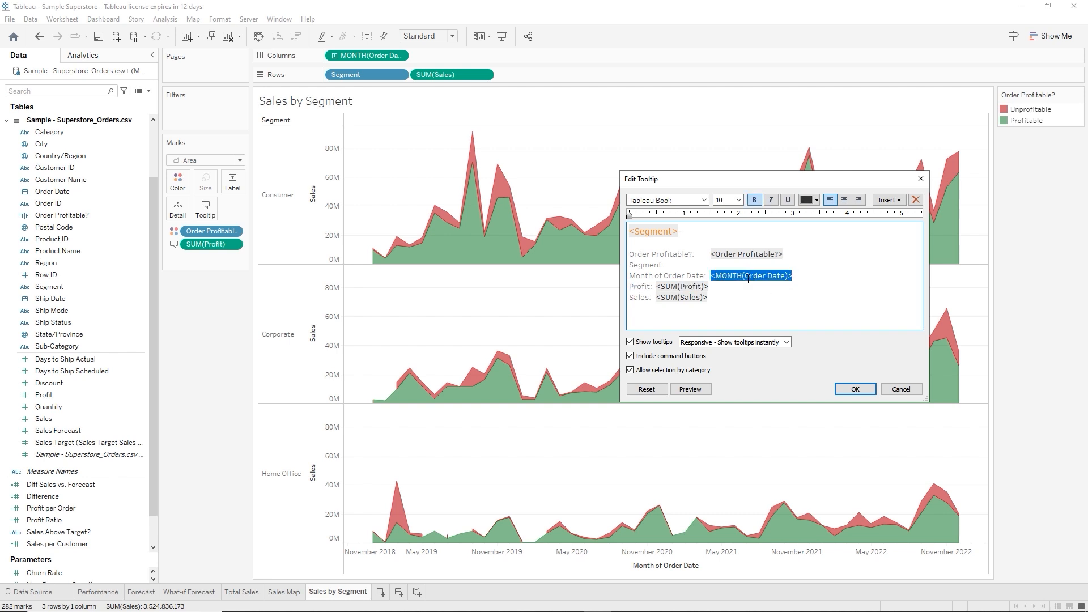
key("Delete")
left_click(713, 232)
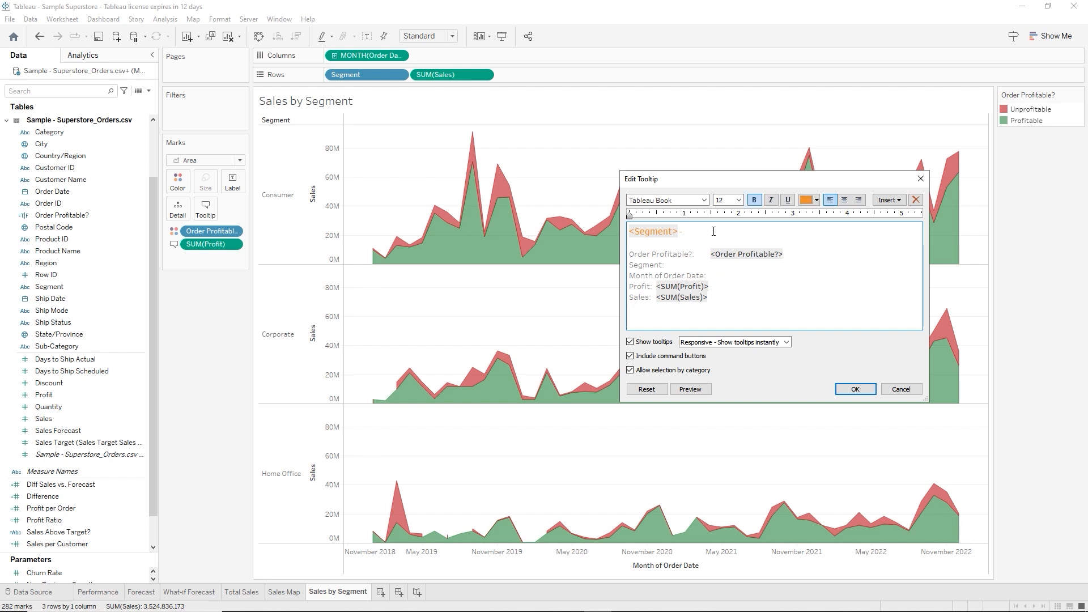
key("ctrl+v")
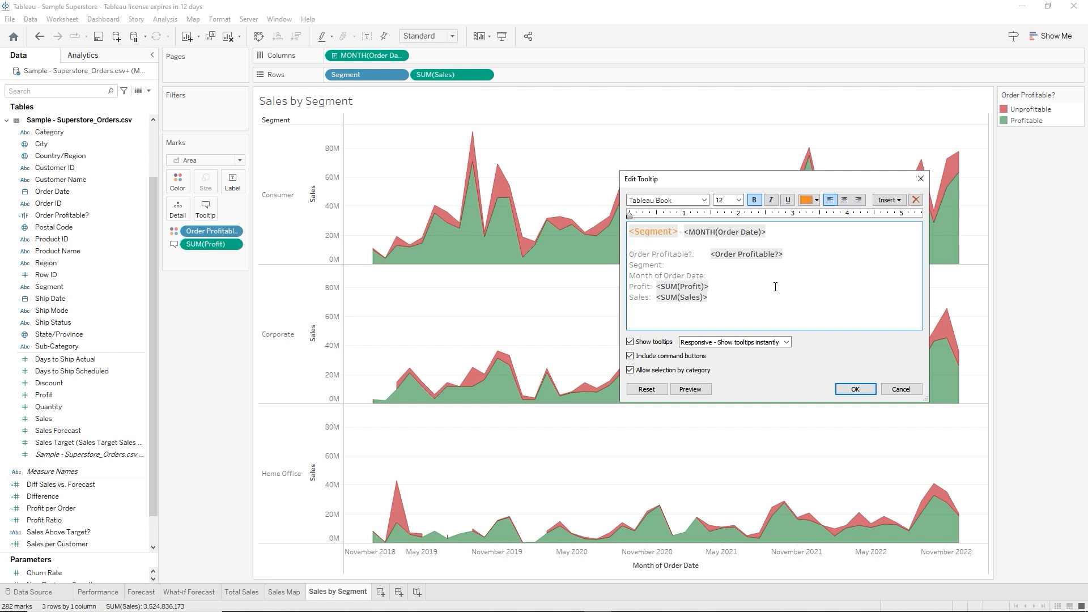
Move the <Order Profitable?> field to a second tooltip line and follow it with the word "Orders"
key("Return")
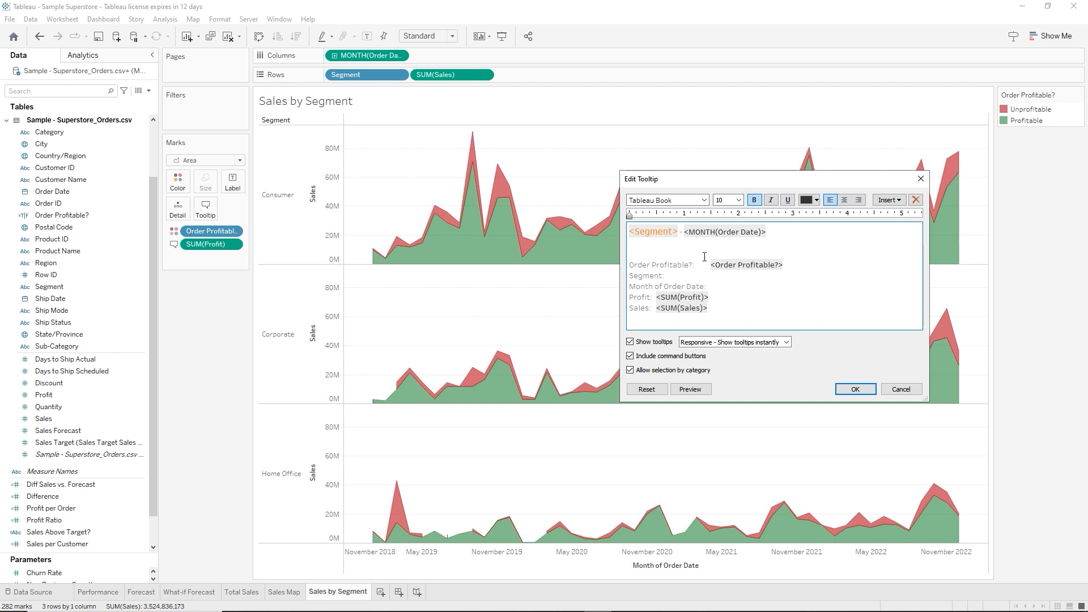
left_click_drag(709, 264, 812, 261)
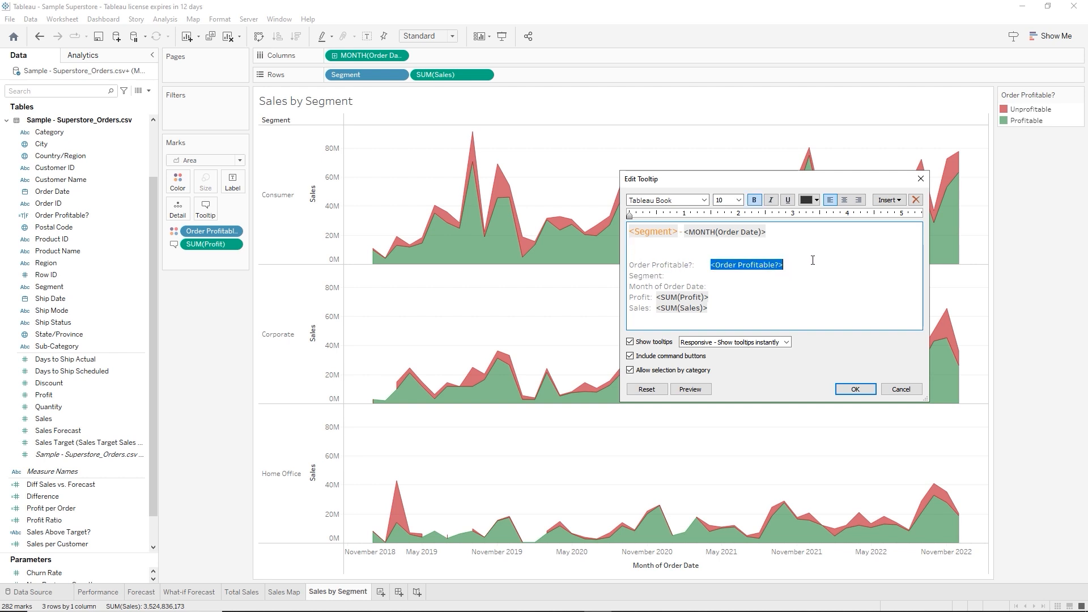
key("ctrl+x")
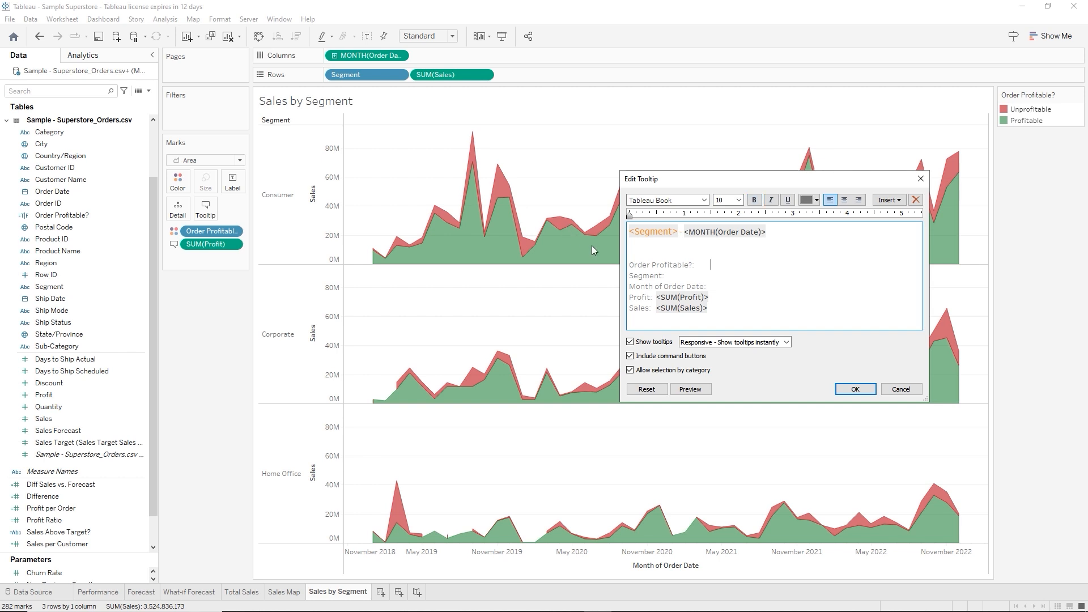
left_click(631, 243)
key("ctrl+v")
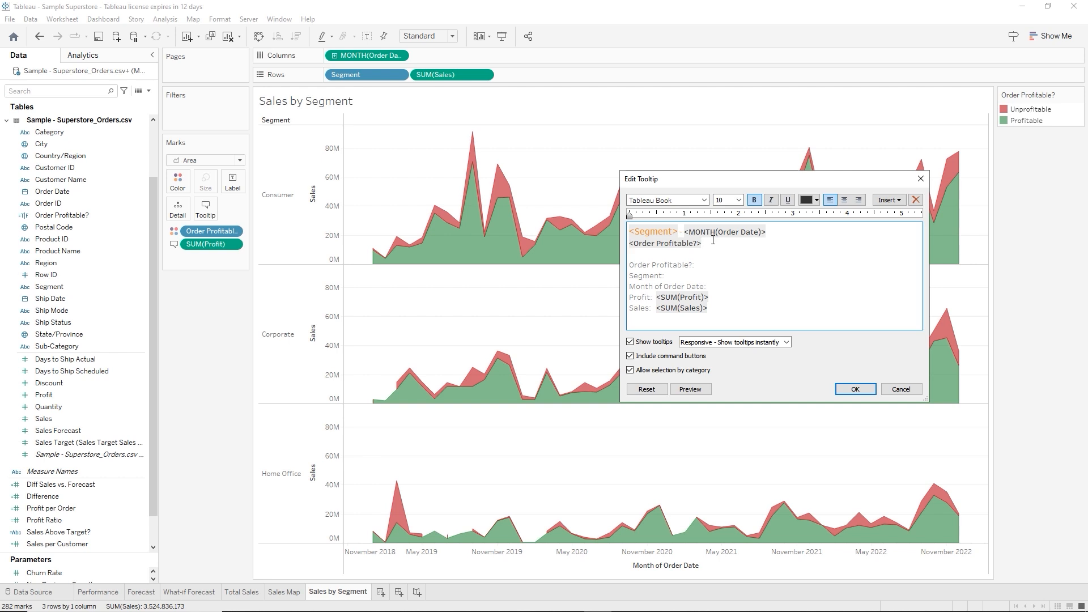
type("Orders")
key("Return")
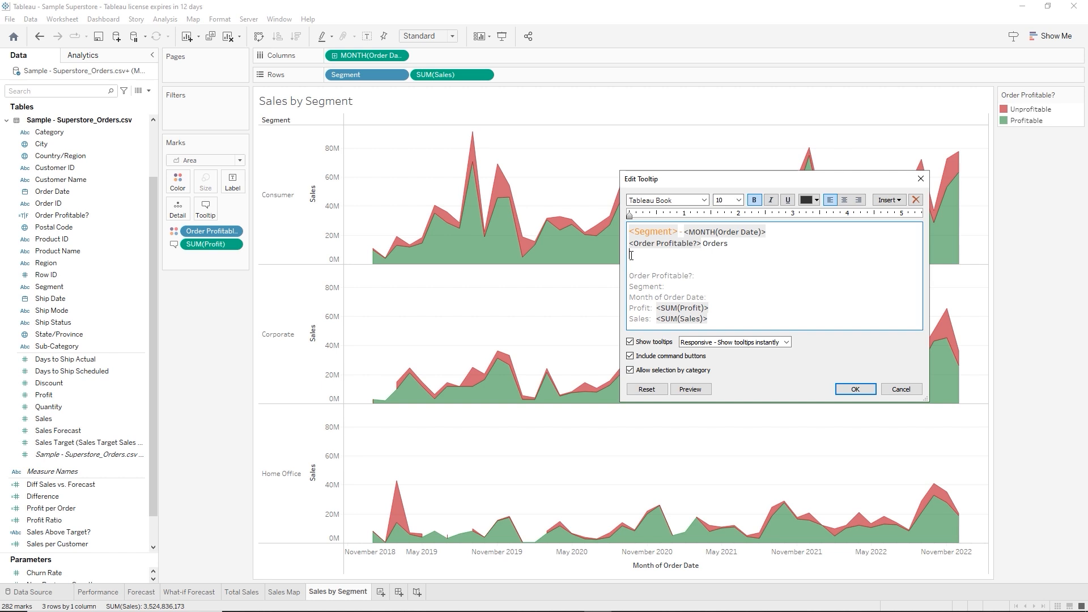
Delete the leftover Order Profitable?, Segment and Month of Order Date labels from the tooltip text
left_click_drag(632, 256, 652, 287)
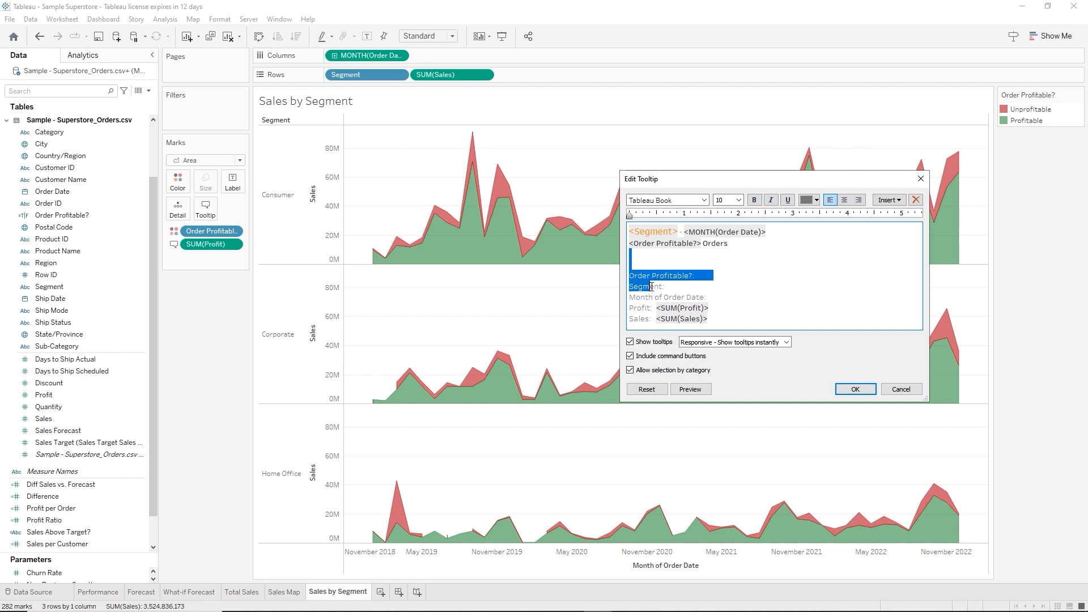
left_click_drag(651, 287, 717, 295)
key("Delete")
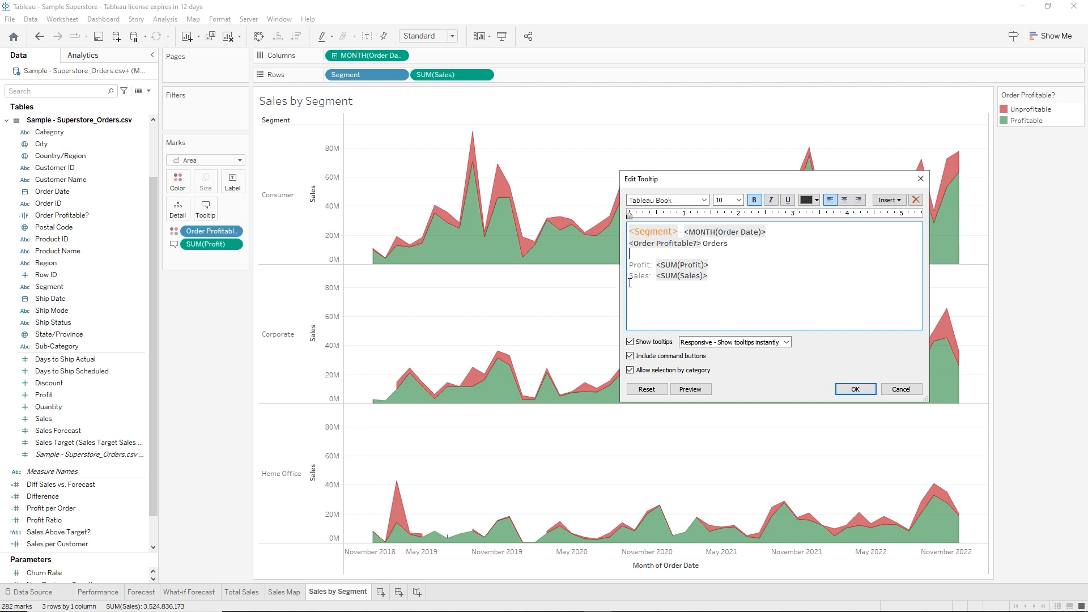
Move the Sales line above the Profit line in the tooltip and apply the edited tooltip
left_click_drag(636, 278, 714, 282)
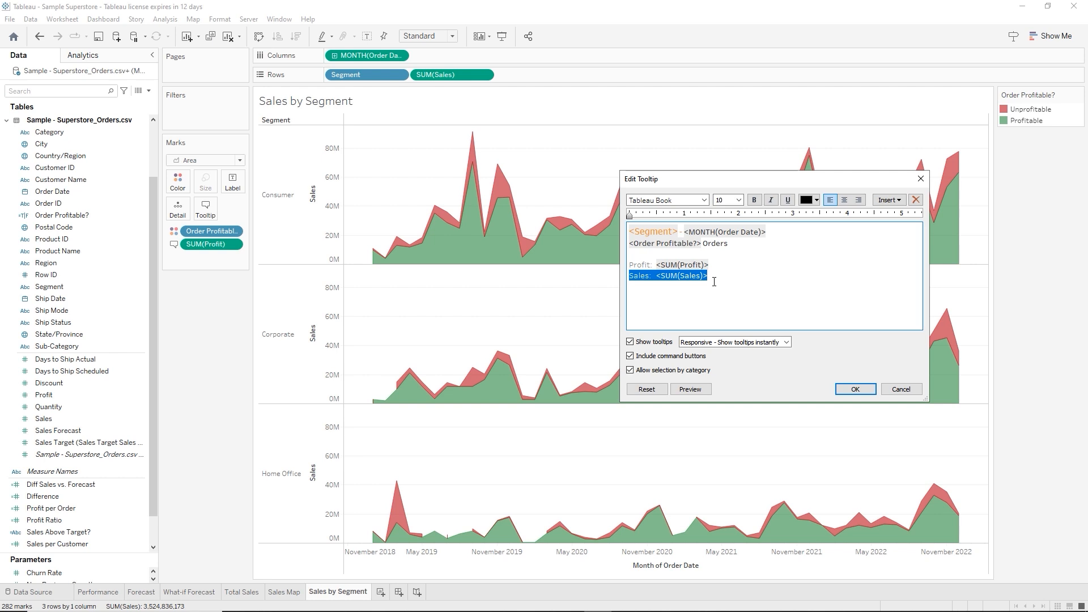
key("BackSpace")
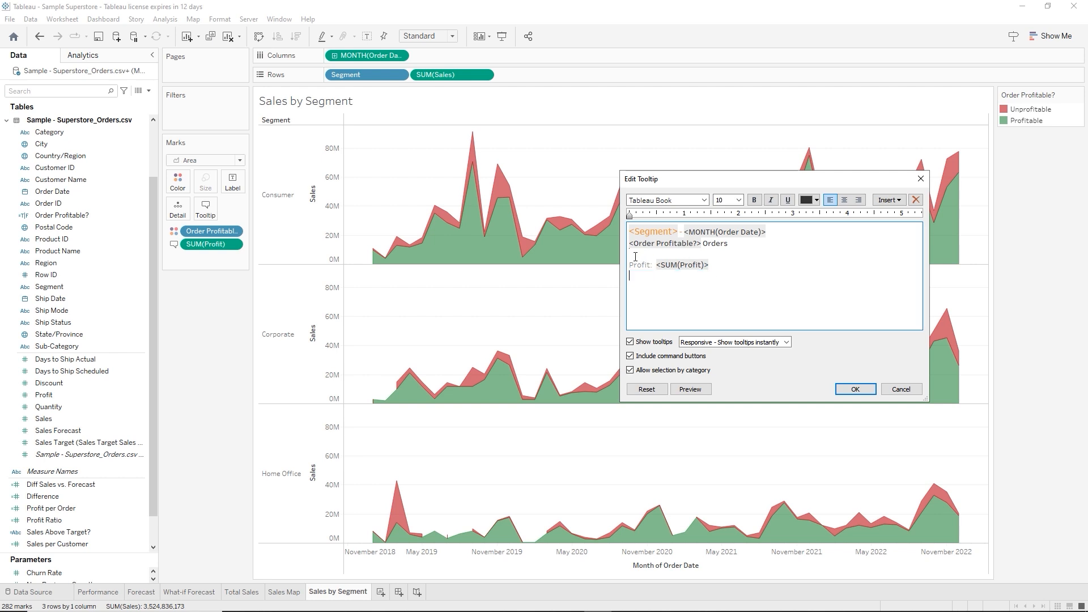
key("ctrl+v")
left_click(855, 390)
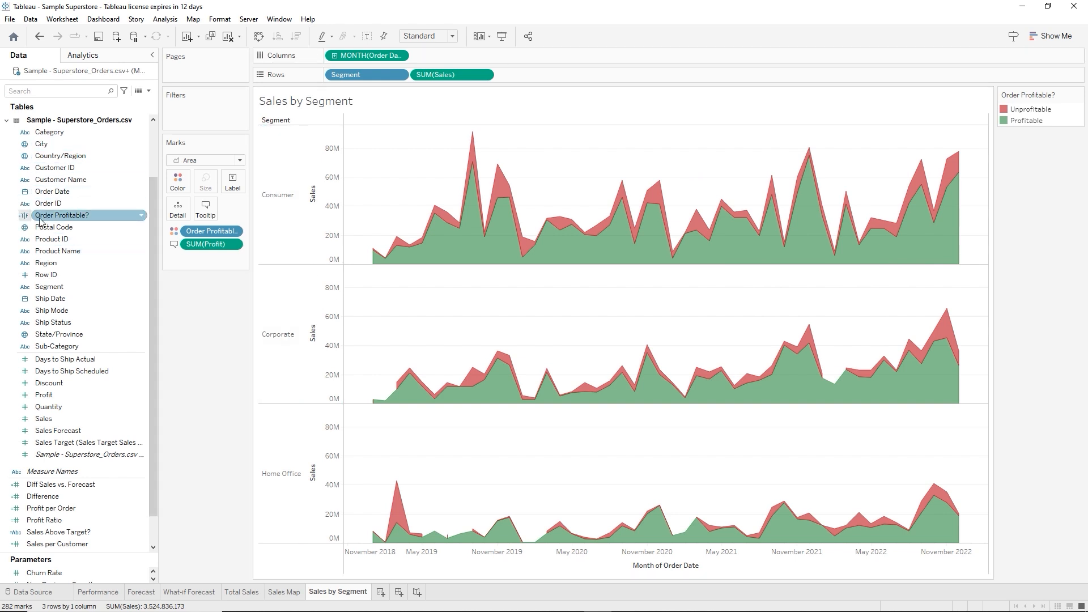
Filter the sheet by Order Profitable? with both values included, and show its filter control
left_click_drag(60, 216, 195, 107)
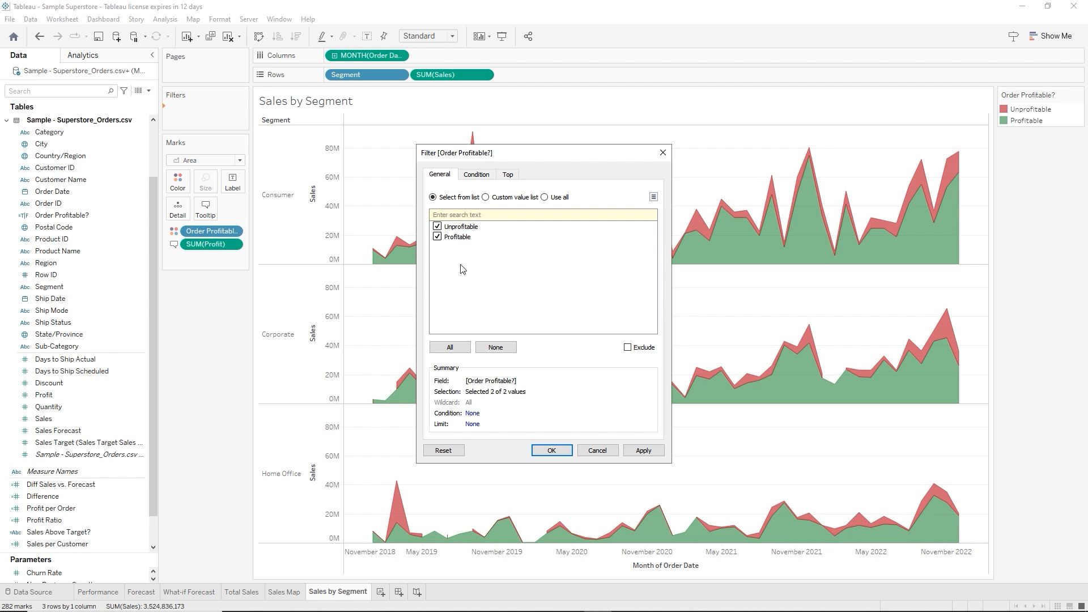
left_click(555, 451)
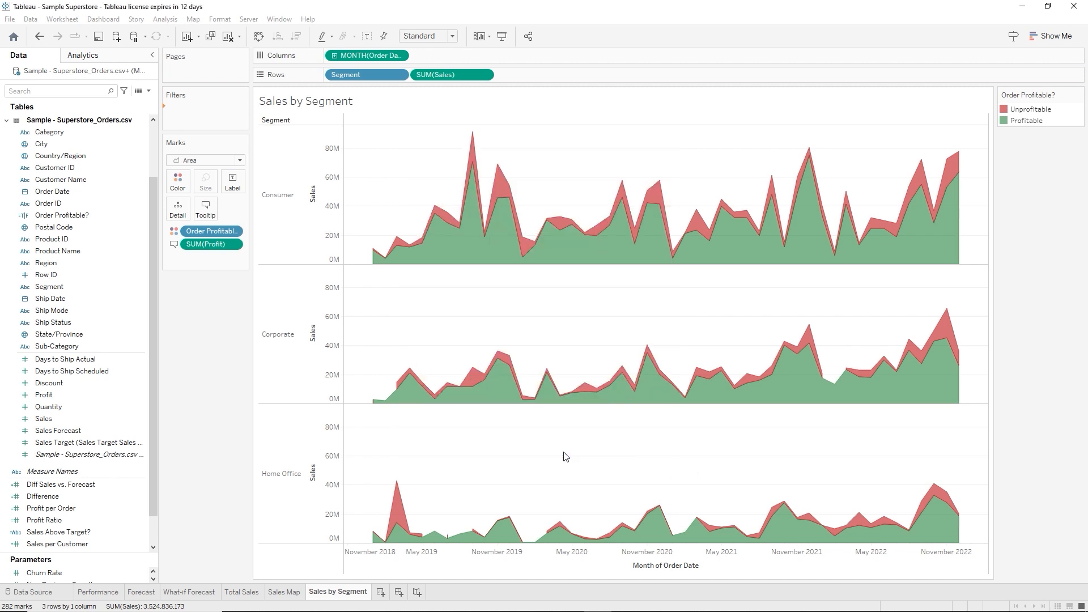
right_click(202, 110)
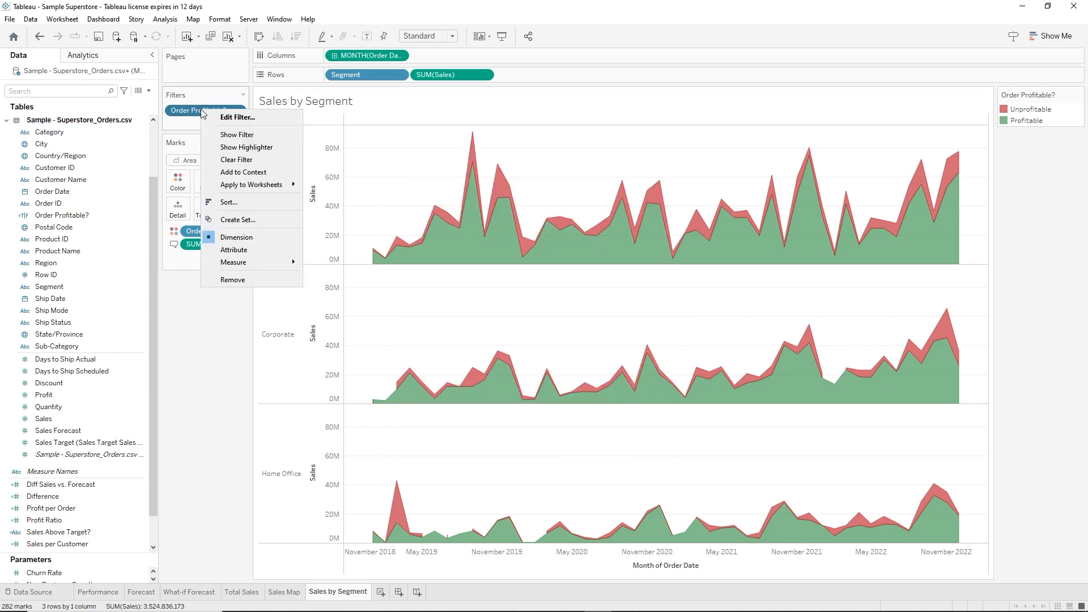
left_click(225, 138)
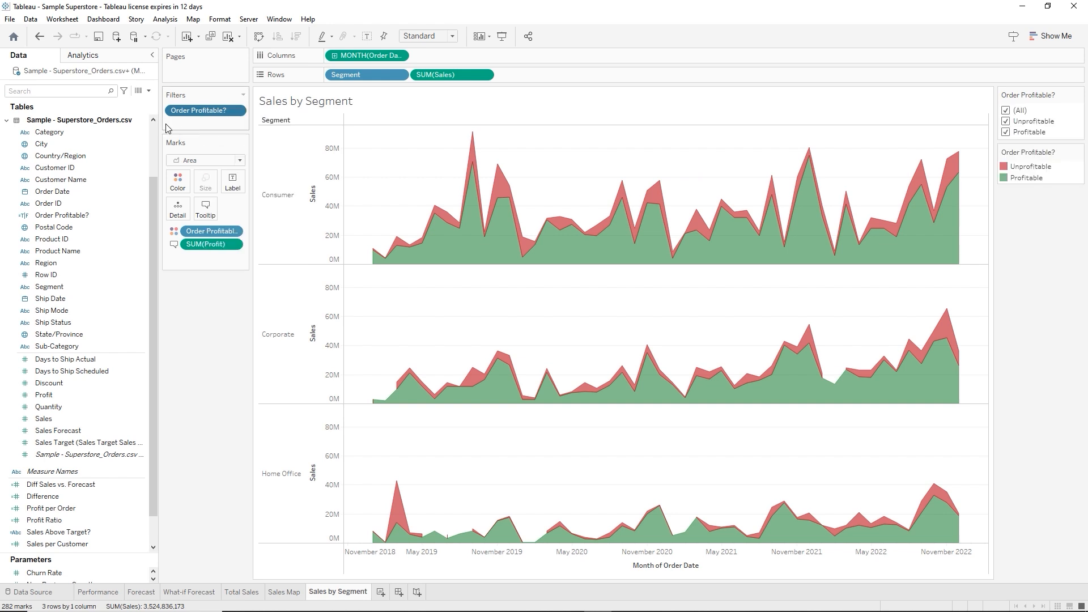
Change the Order Profitable? filter control to a Single Value (dropdown)
mouse_move(913, 157)
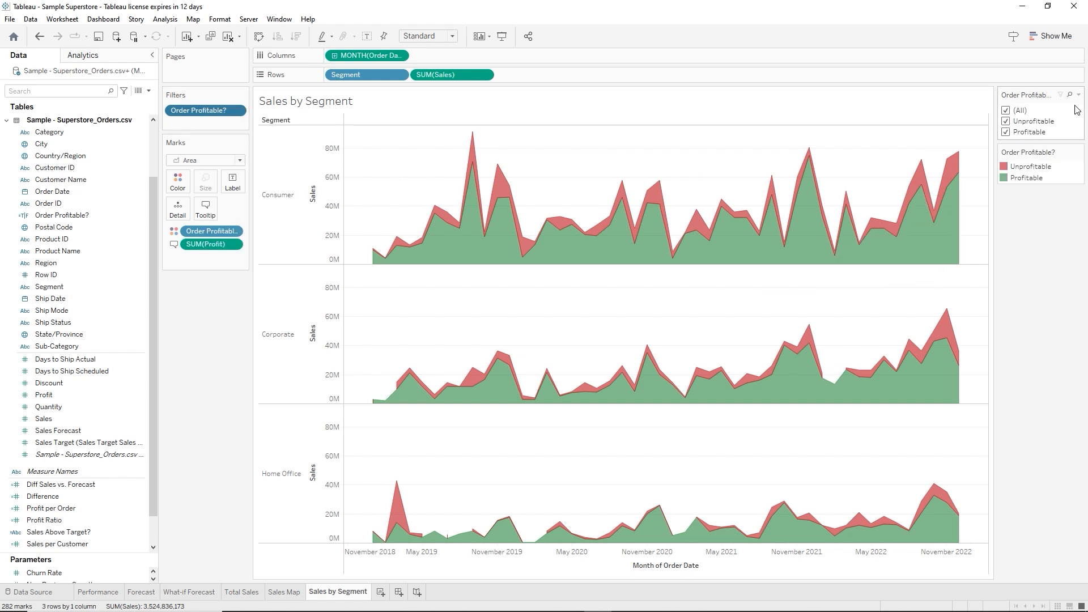
left_click(1080, 95)
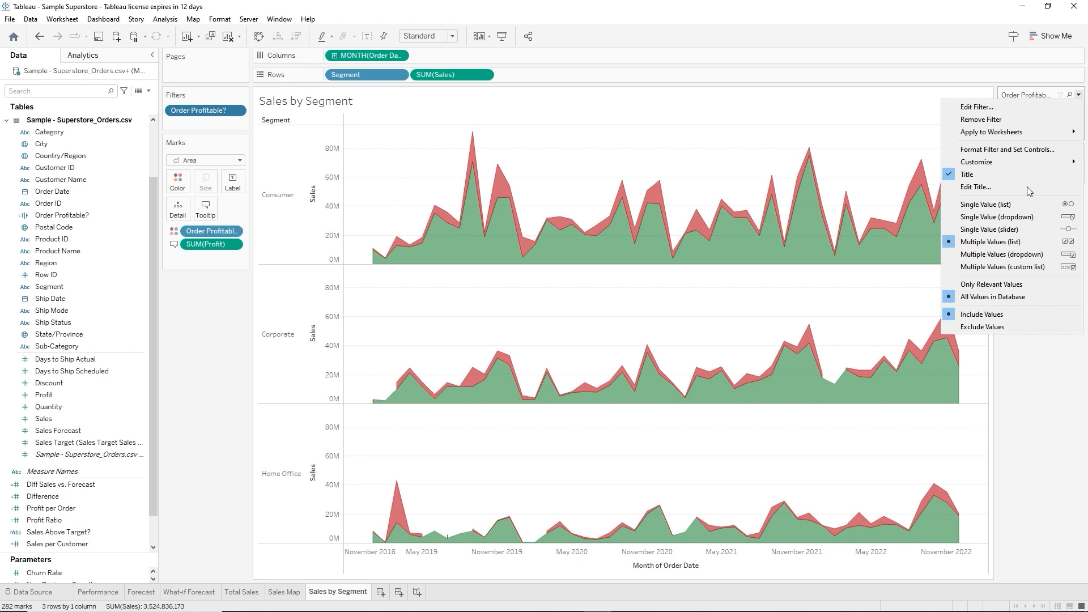
left_click(1003, 218)
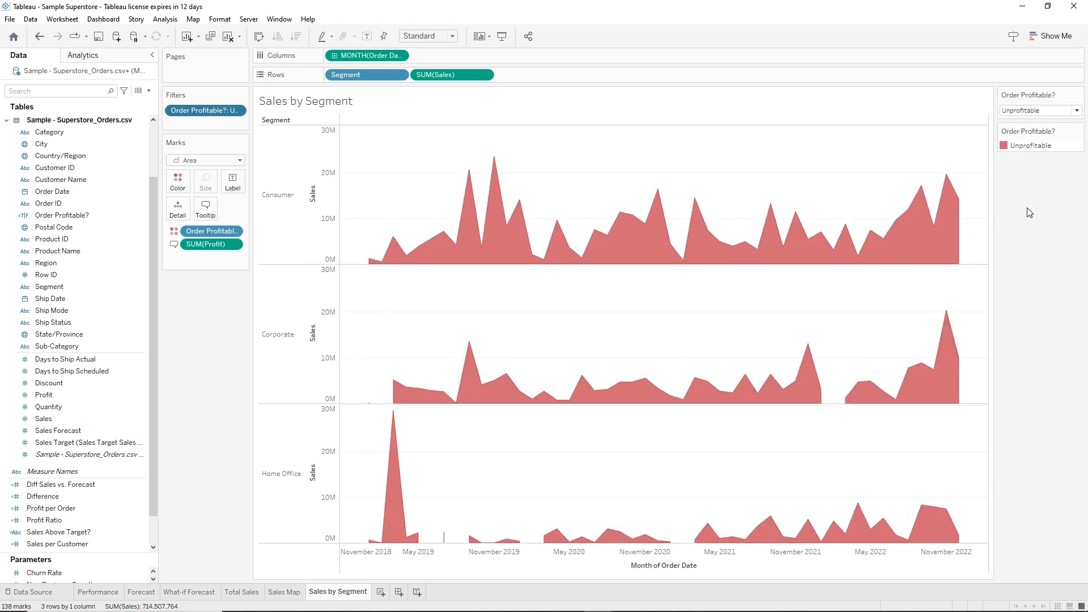
Check a Consumer mark's tooltip, try the Order Profitable? filter on (All) and Profitable, and set it back to (All)
mouse_move(927, 249)
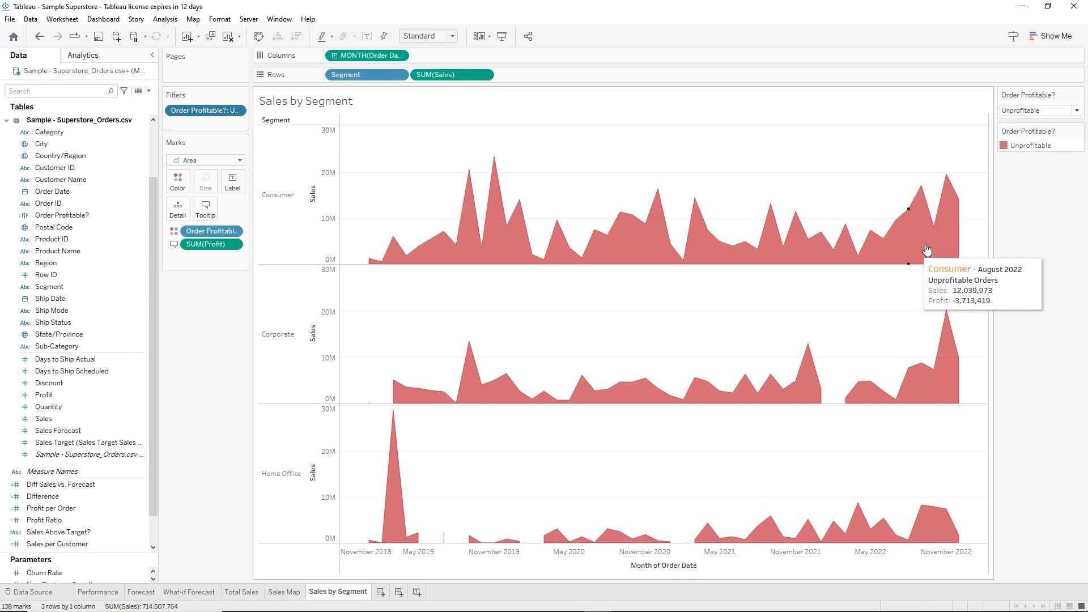
left_click(1077, 112)
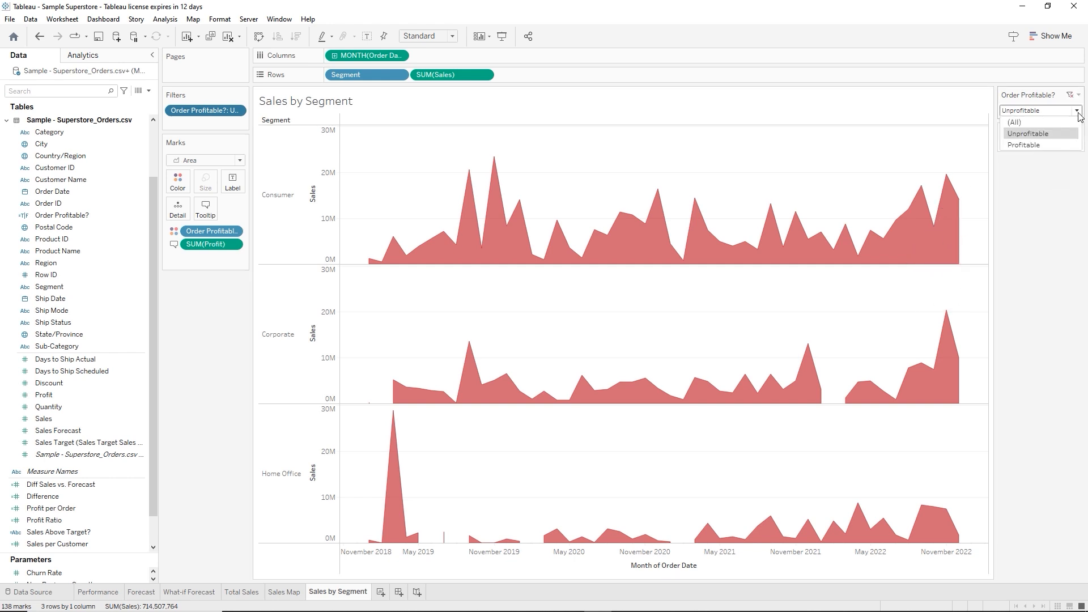
left_click(1017, 124)
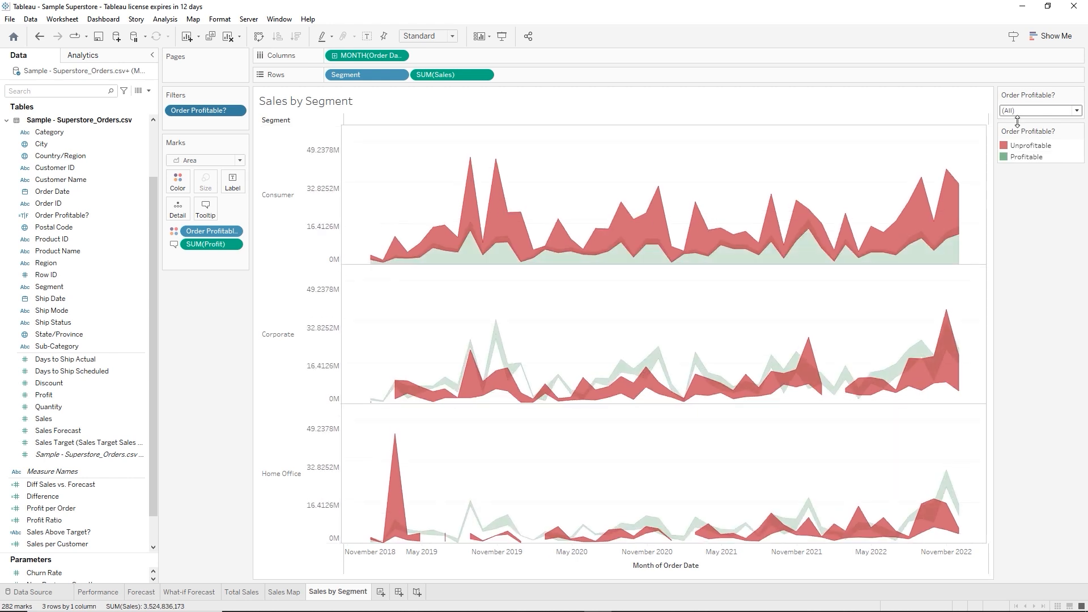
left_click(1077, 112)
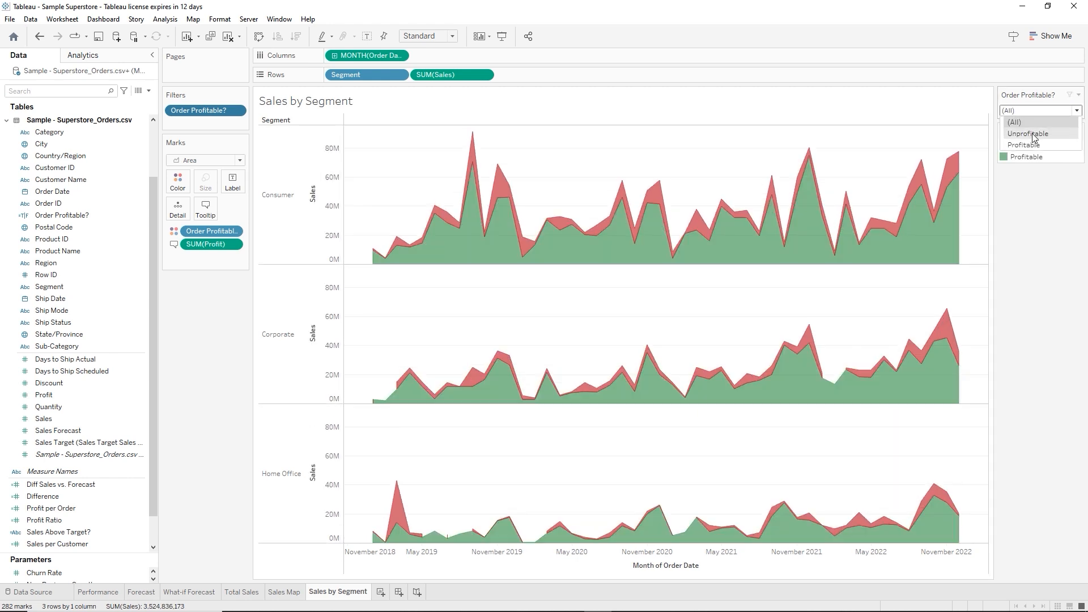
left_click(1021, 145)
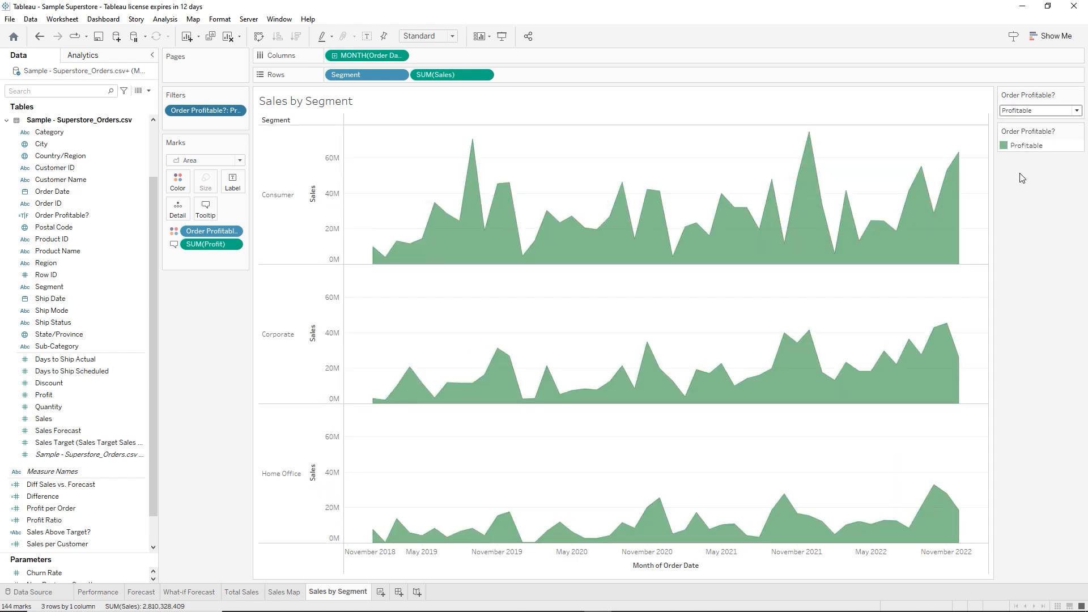
left_click(1077, 110)
left_click(1041, 121)
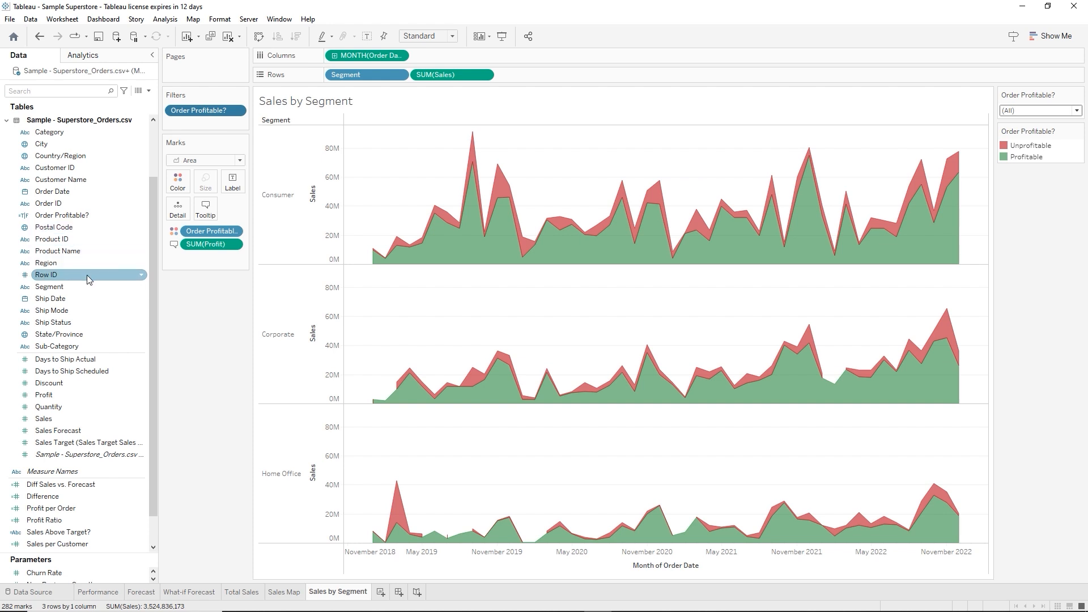
Filter the sheet by State/Province with all values included
left_click_drag(67, 330, 191, 120)
mouse_move(653, 240)
left_mouse_down()
mouse_move(649, 335)
mouse_move(664, 230)
left_mouse_up()
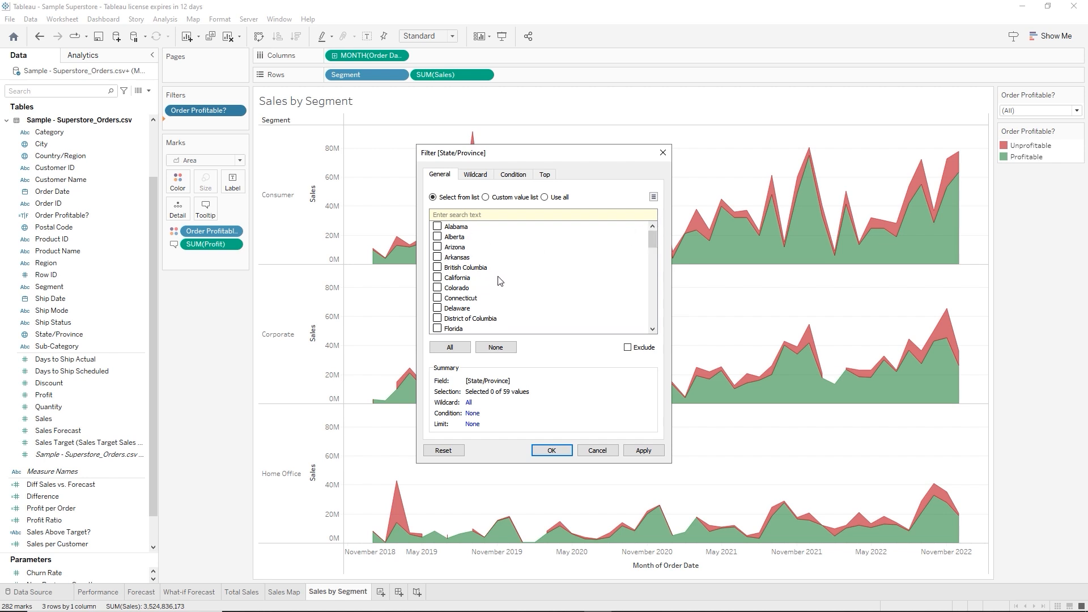
scroll(499, 280, "down", 6)
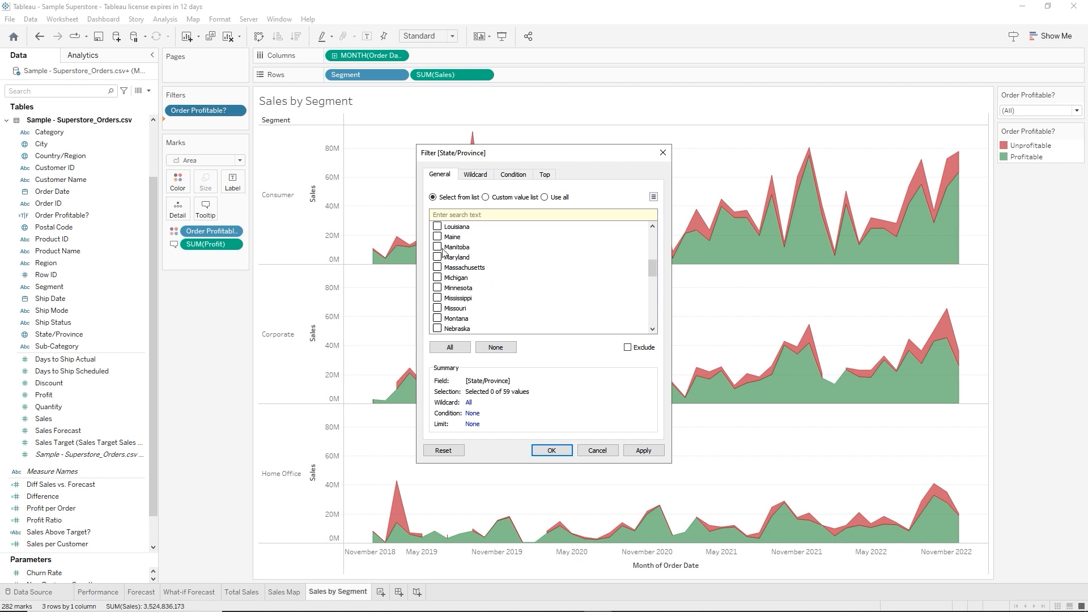
scroll(504, 295, "up", 6)
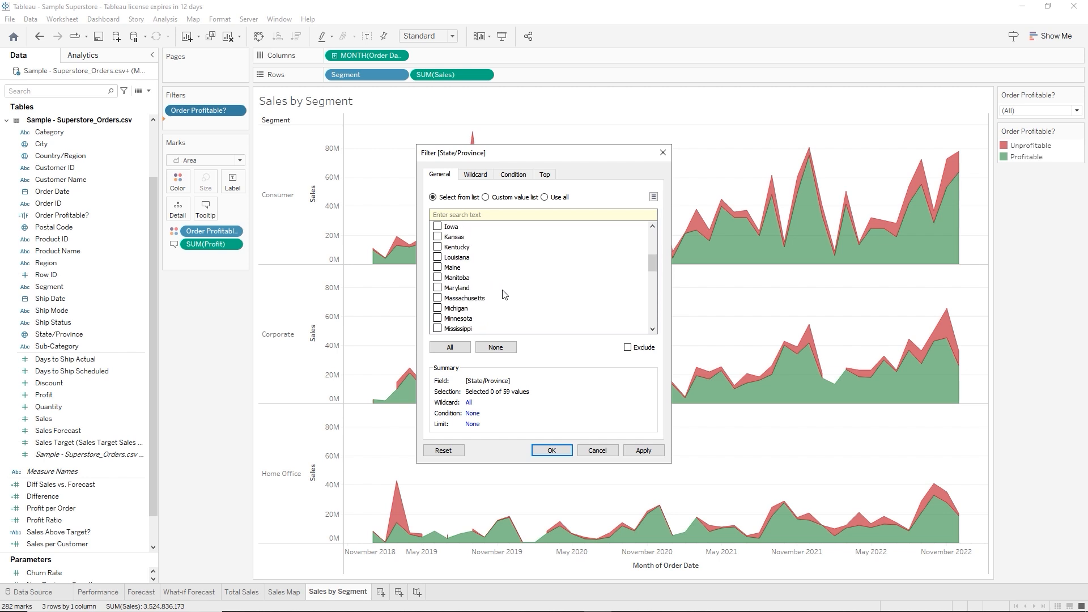
left_click(458, 352)
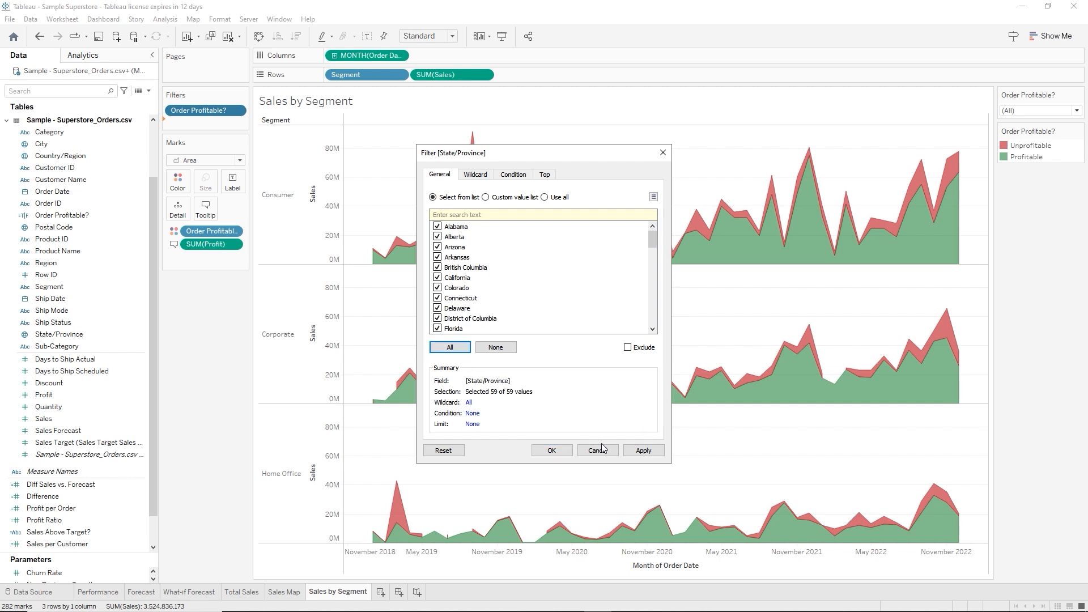
left_click(552, 451)
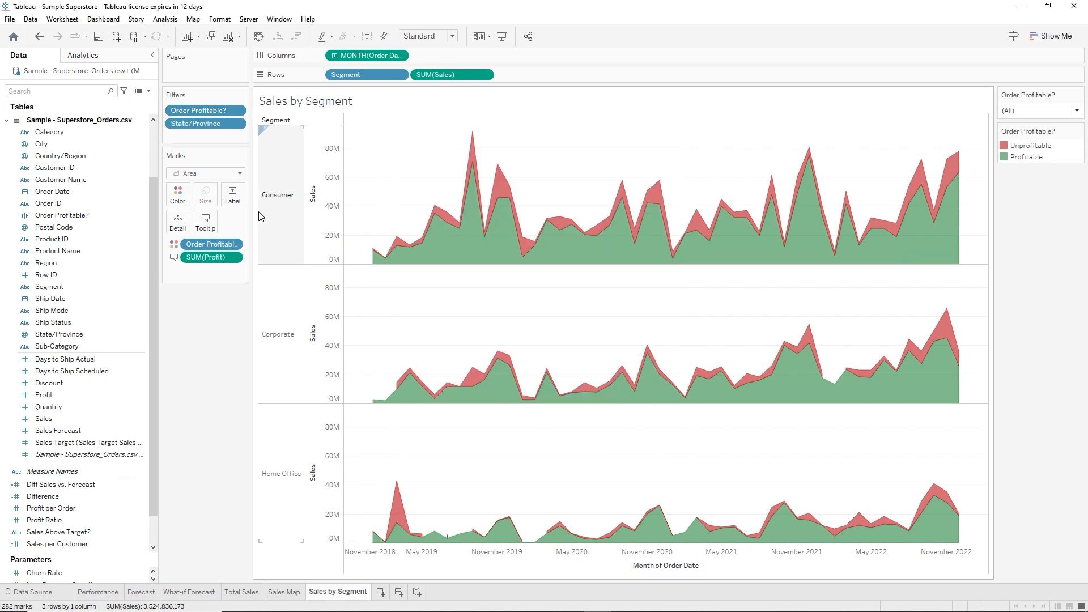
Show the State/Province filter control and change it to Multiple Values (dropdown)
right_click(221, 125)
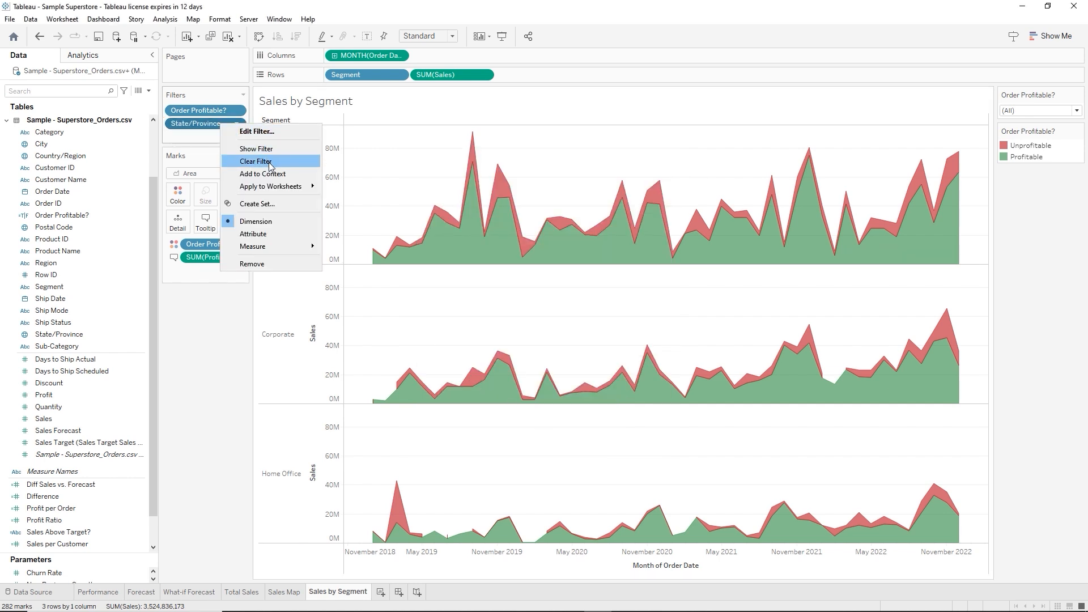
left_click(271, 150)
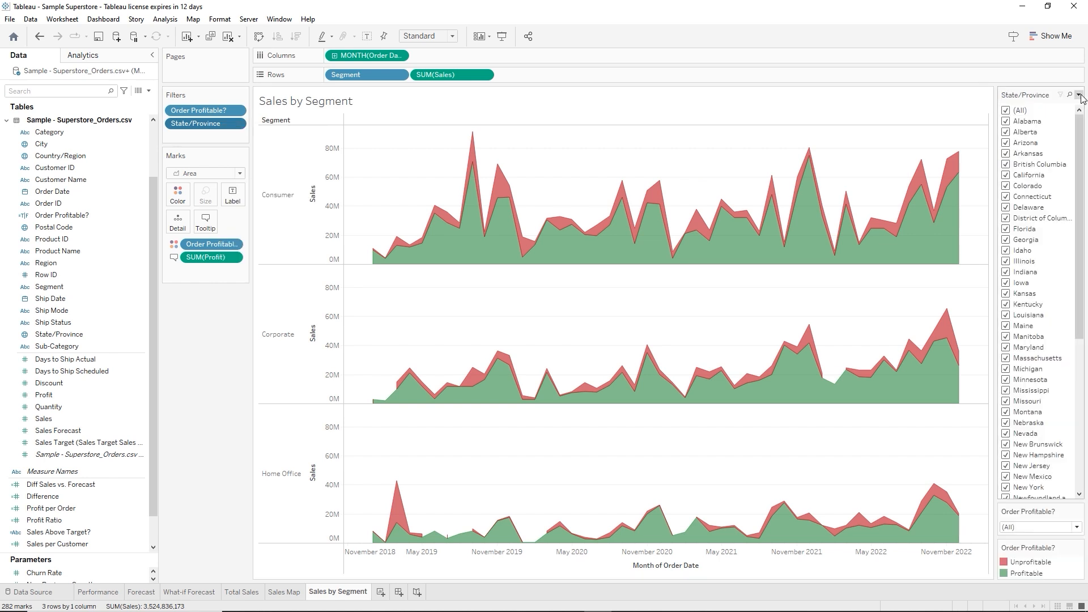
left_click(1078, 94)
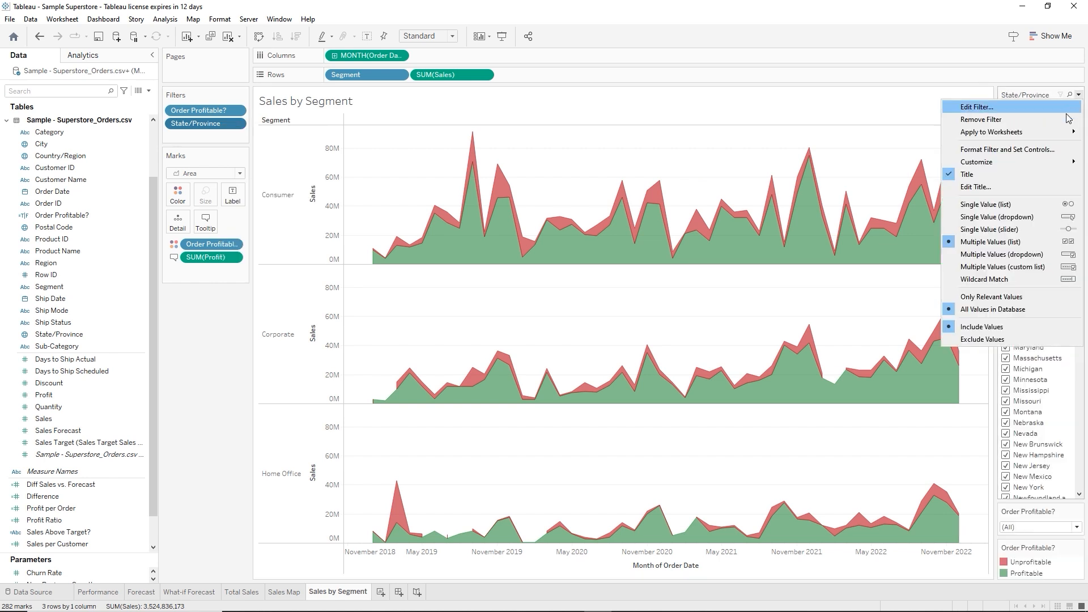
left_click(1025, 255)
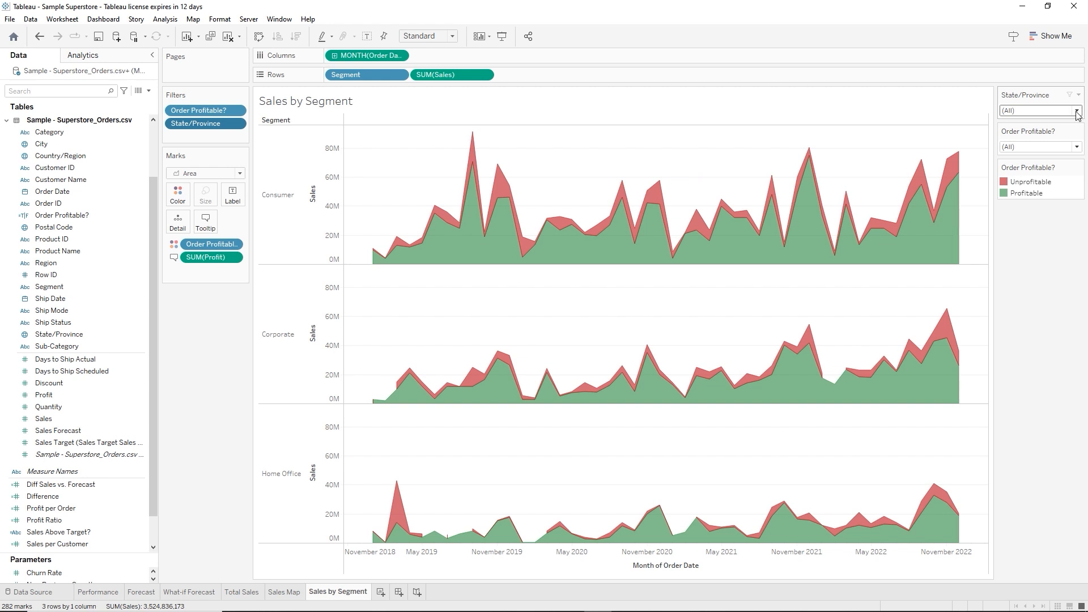
Try the State/Province filter with only California selected, and set it back to (All)
left_click(1077, 112)
left_click(977, 134)
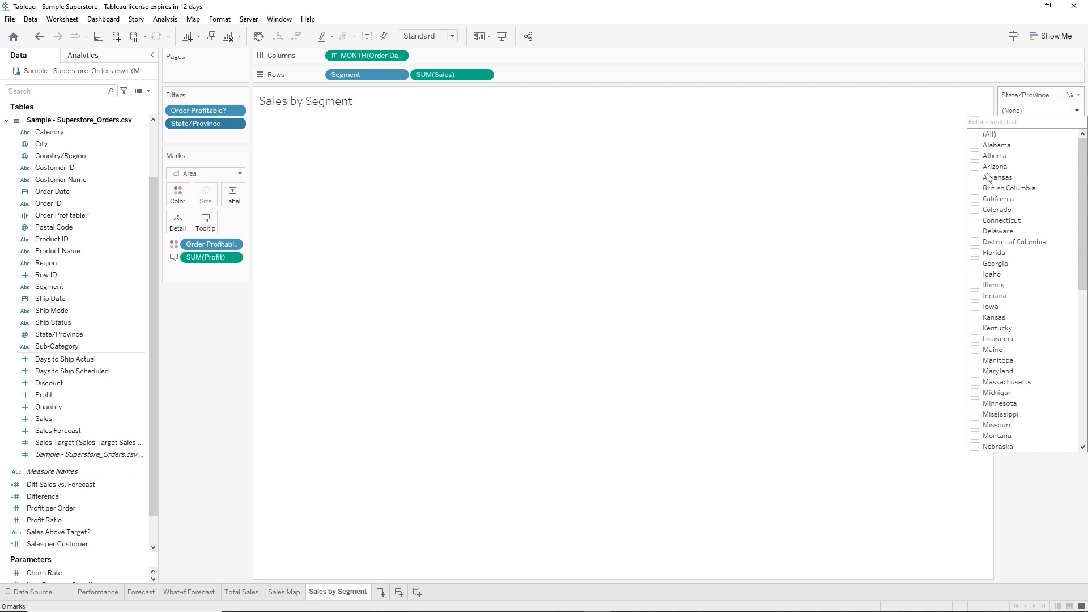
left_click(976, 200)
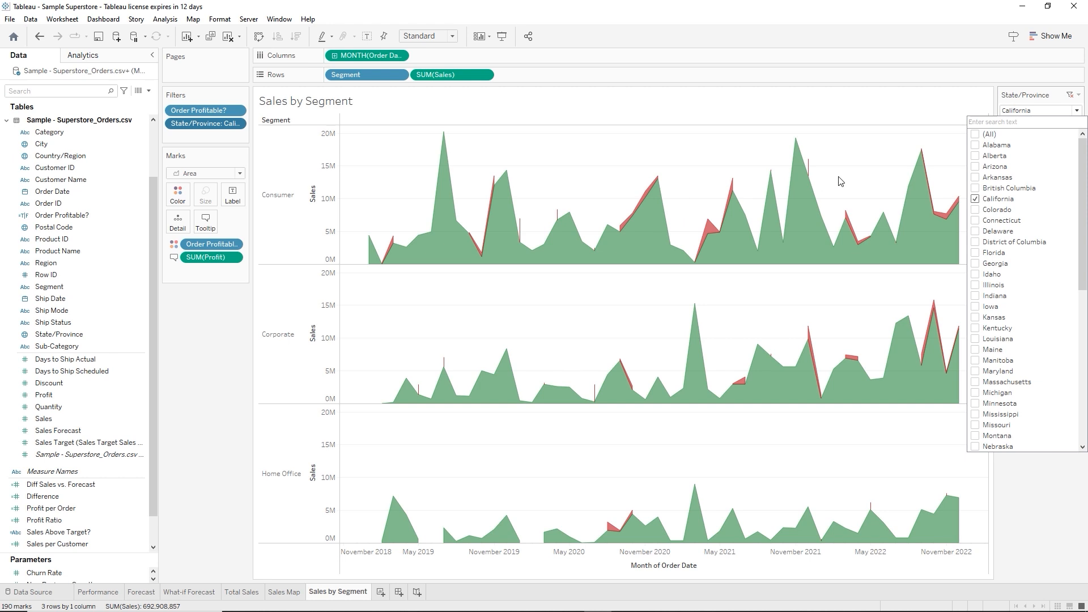
left_click(976, 135)
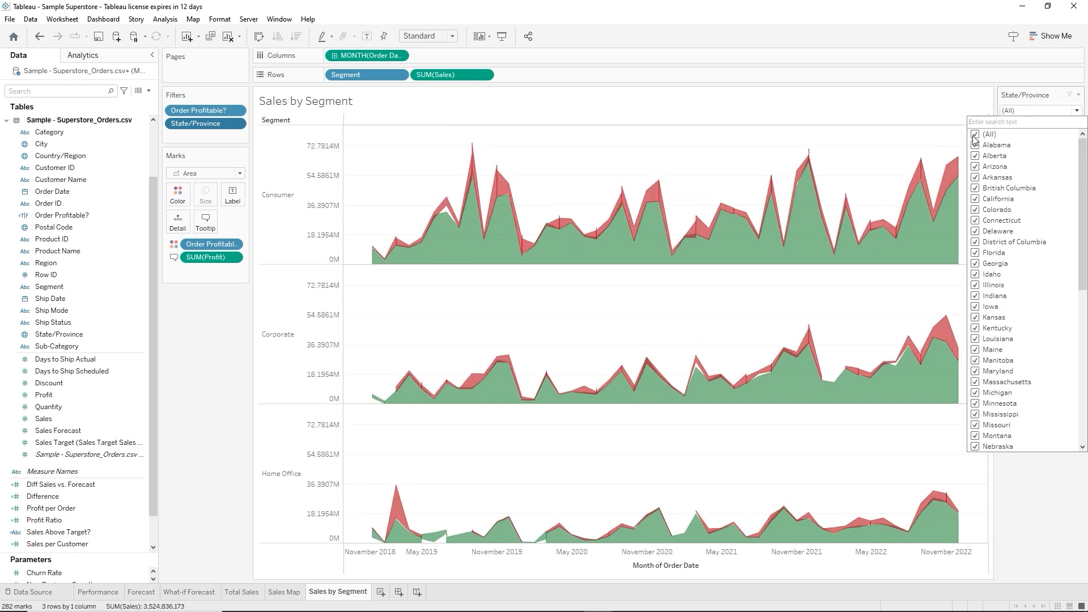
left_click(988, 75)
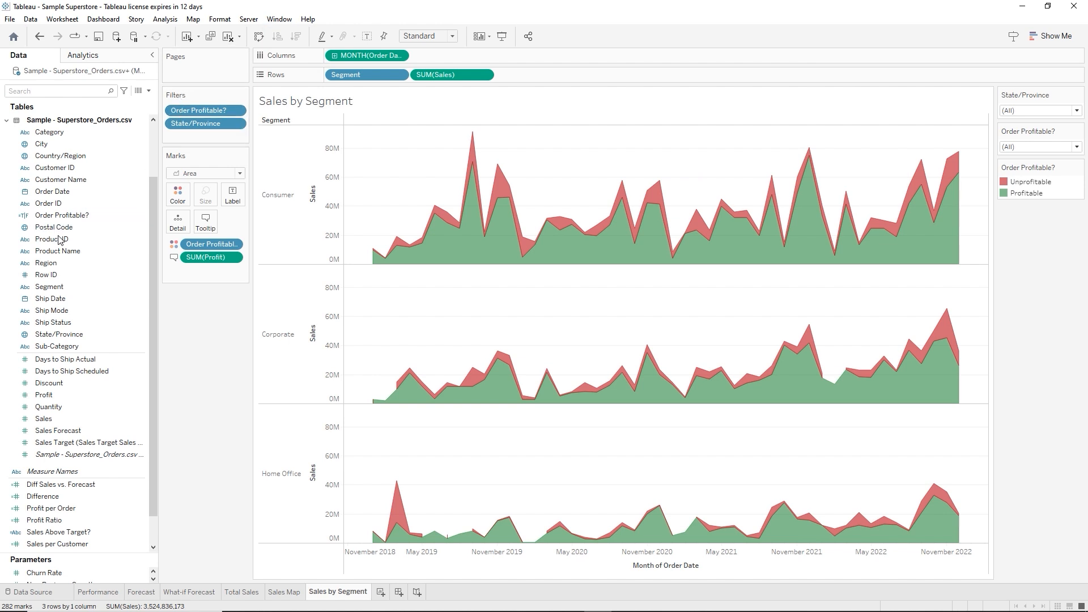
Filter the sheet by Region with Central, East, South and West all included
left_click_drag(47, 263, 176, 137)
left_click(443, 344)
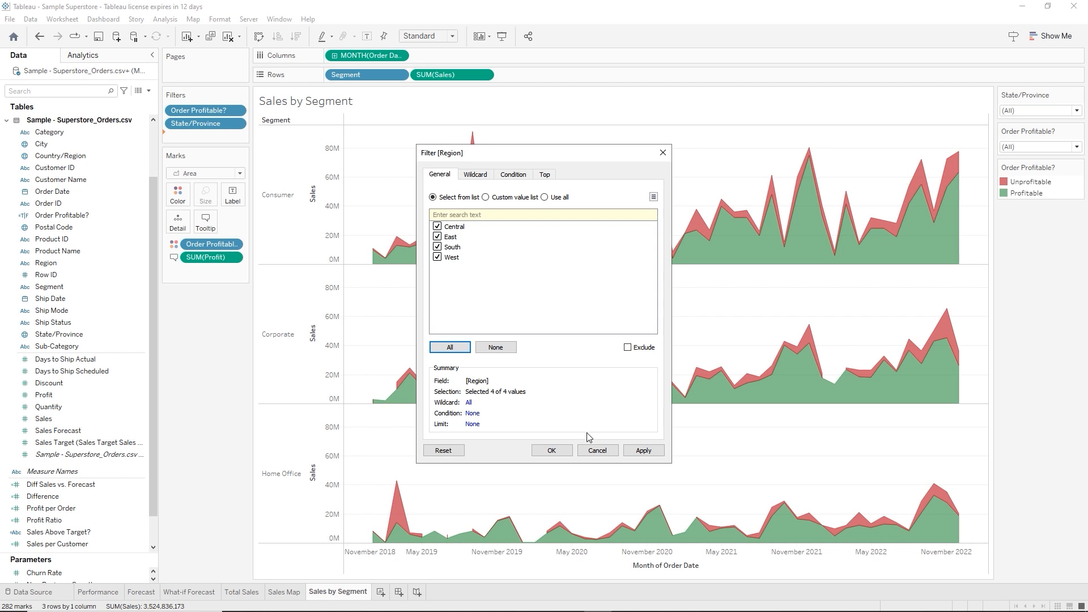
left_click(552, 451)
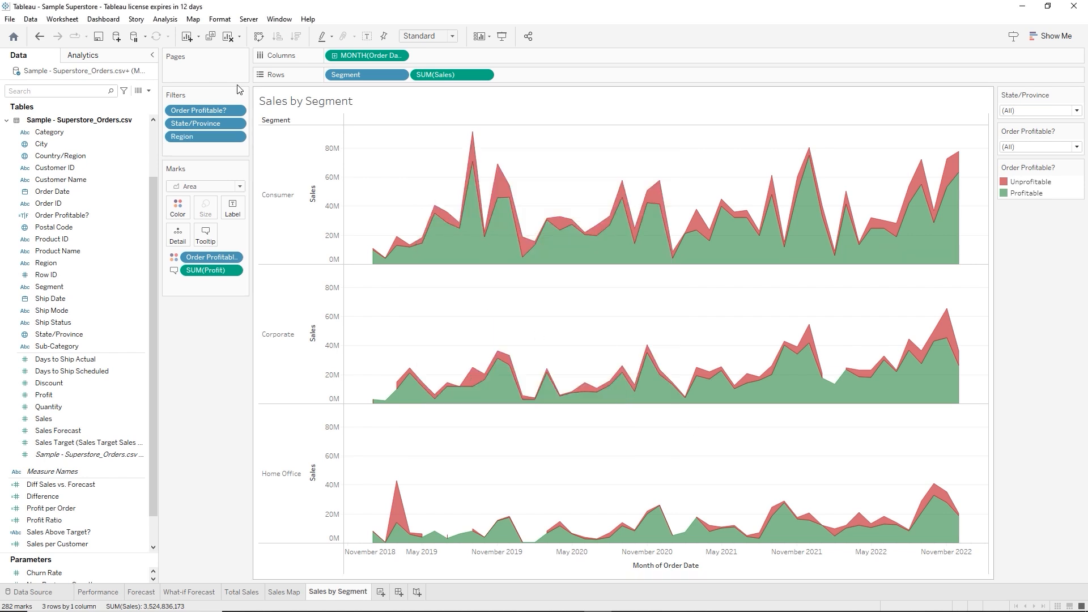
Show the Region filter control and change it to Multiple Values (dropdown)
right_click(201, 137)
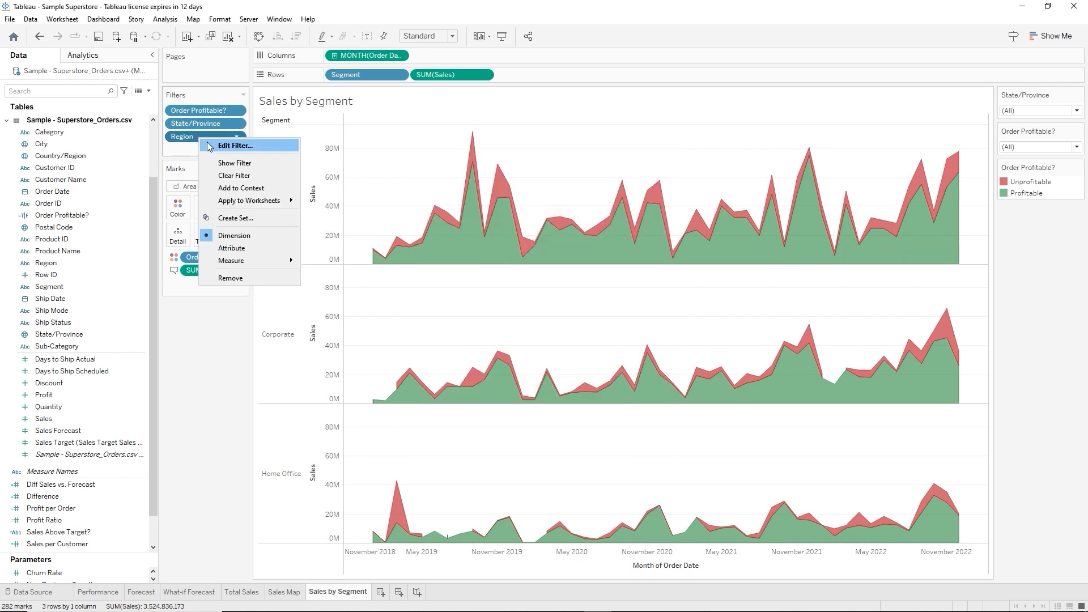
left_click(234, 164)
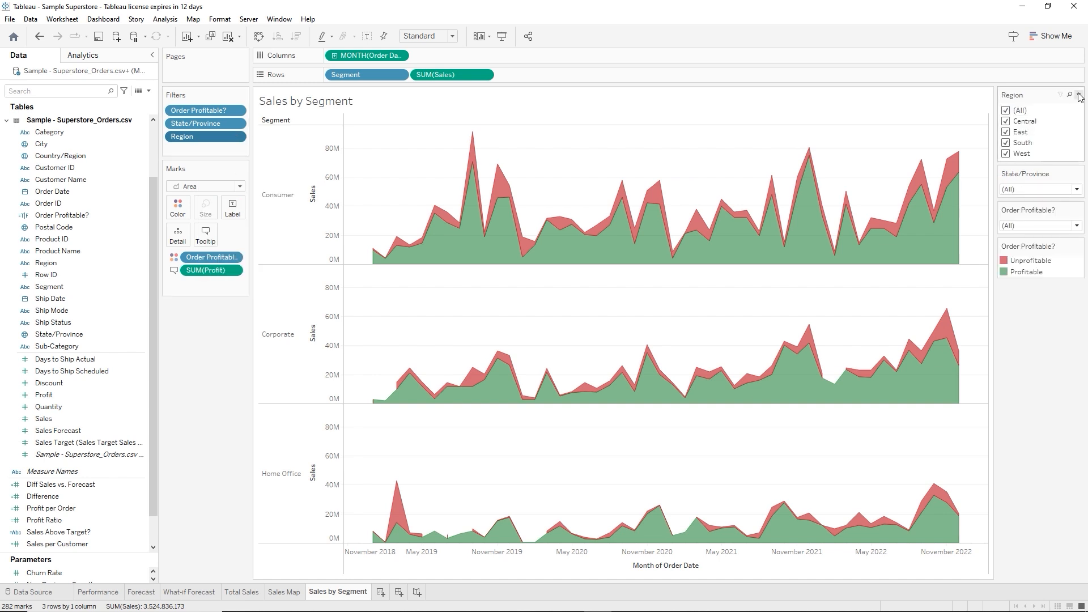
left_click(1078, 98)
left_click(1037, 256)
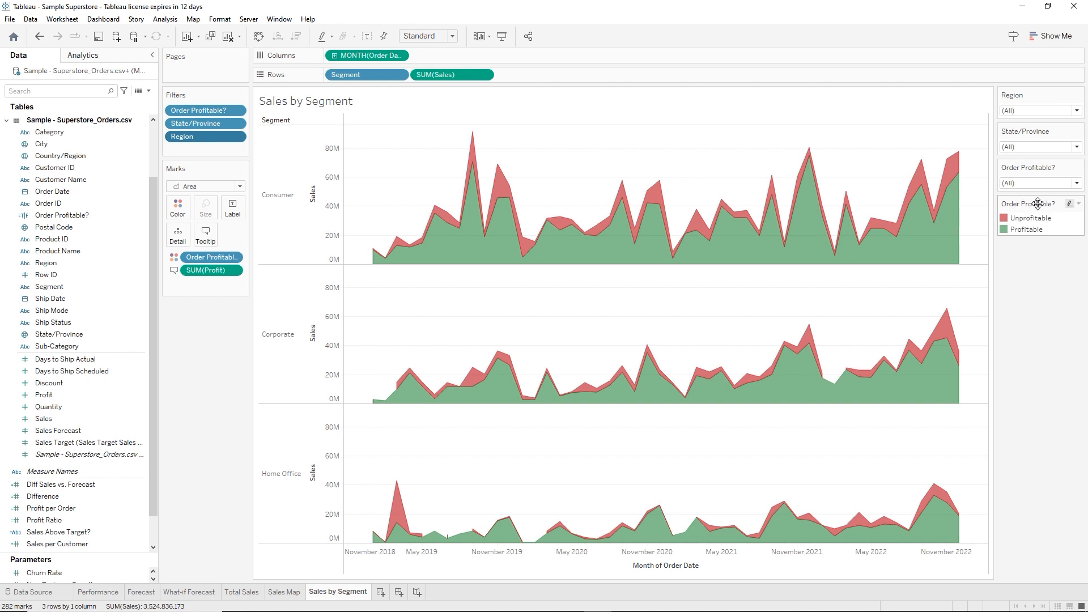
Move the Order Profitable? color legend below the Marks card and hide the Segment field label for rows
left_click_drag(1001, 304, 567, 301)
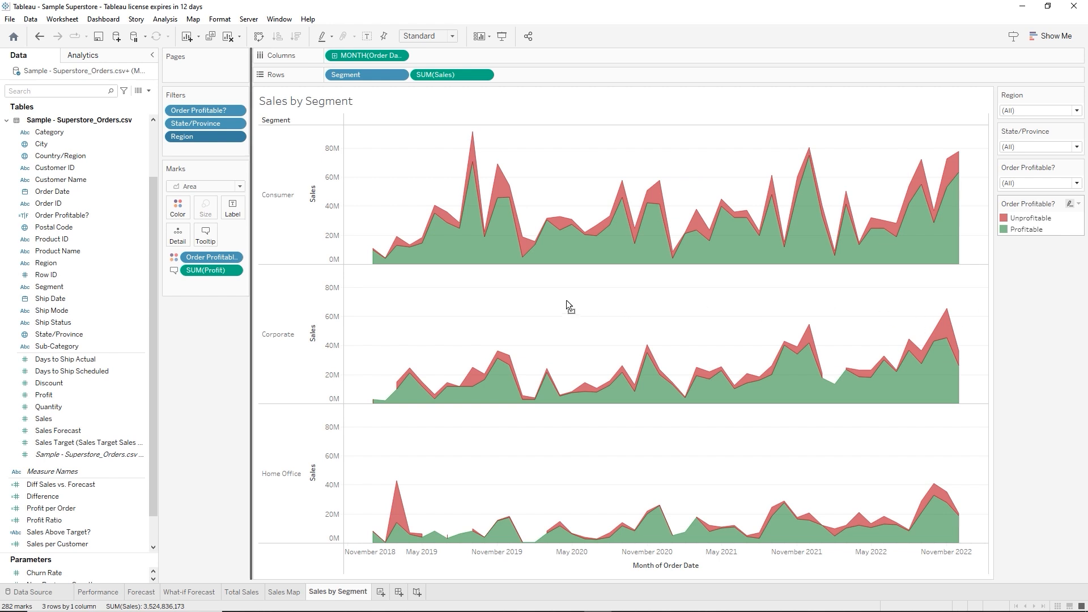
left_click_drag(284, 297, 185, 314)
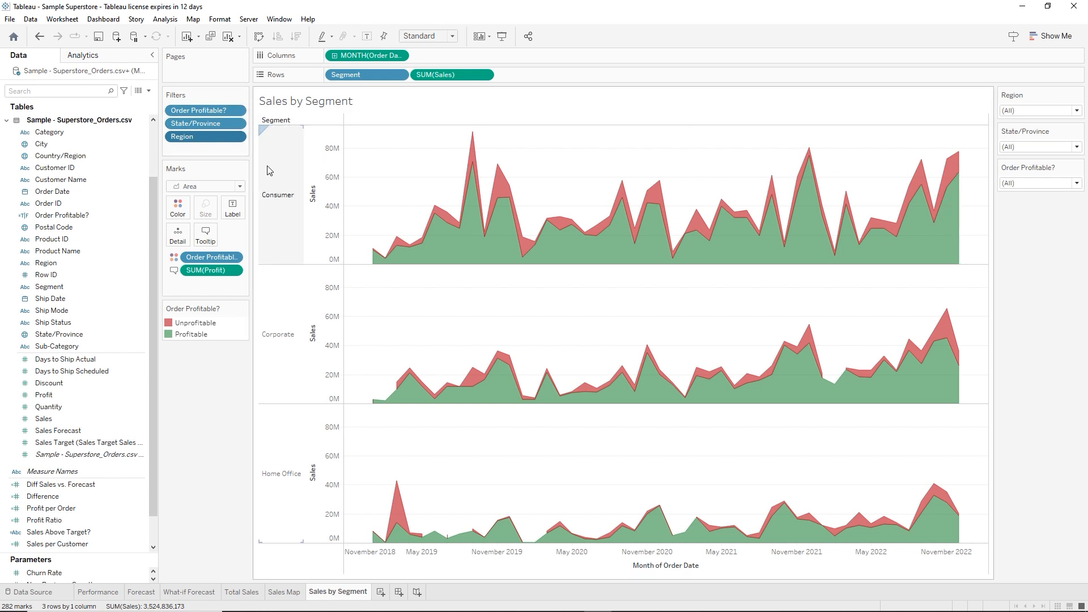
right_click(278, 122)
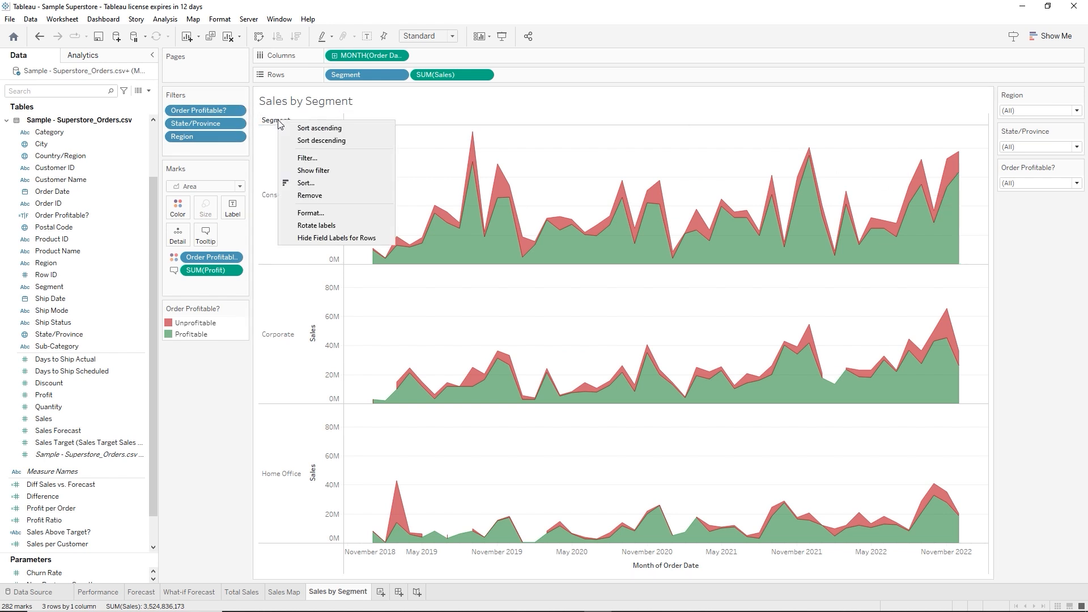
left_click(316, 238)
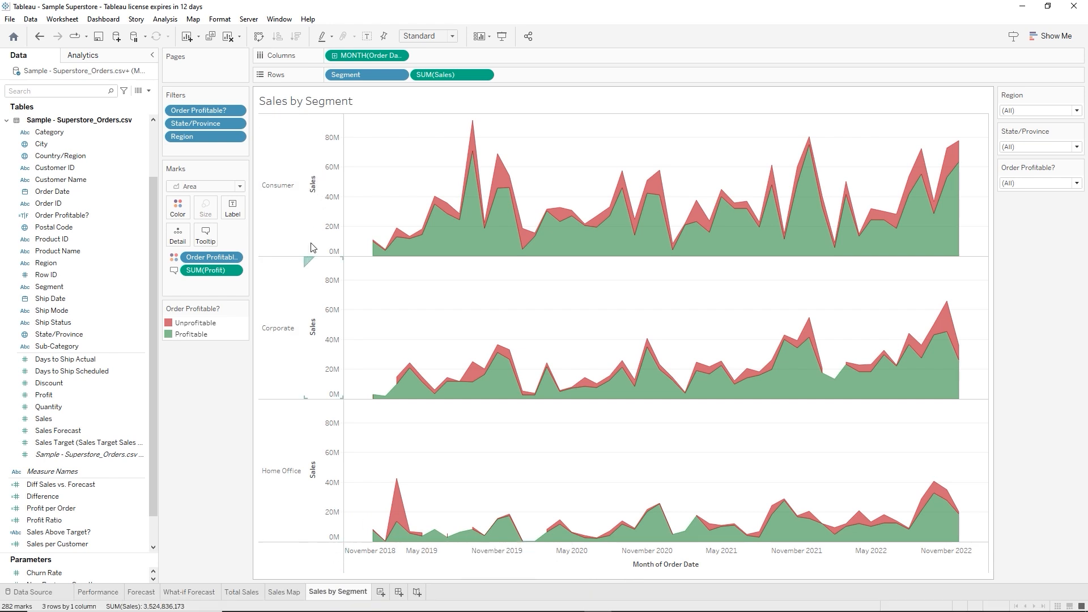
Hide the Sales axis header and clear the title of the Month of Order Date axis
right_click(315, 185)
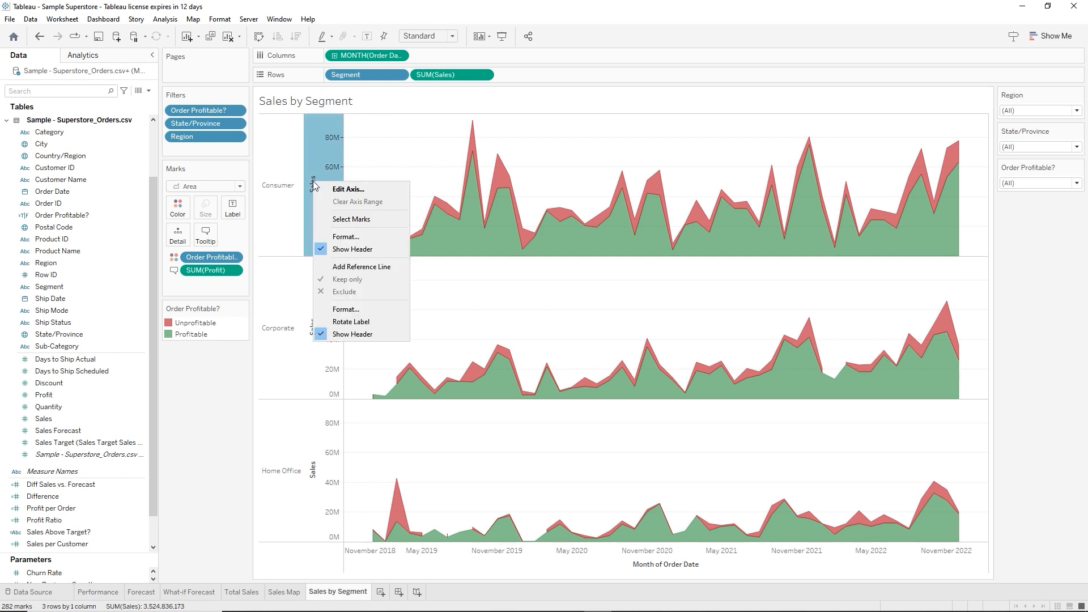
left_click(334, 249)
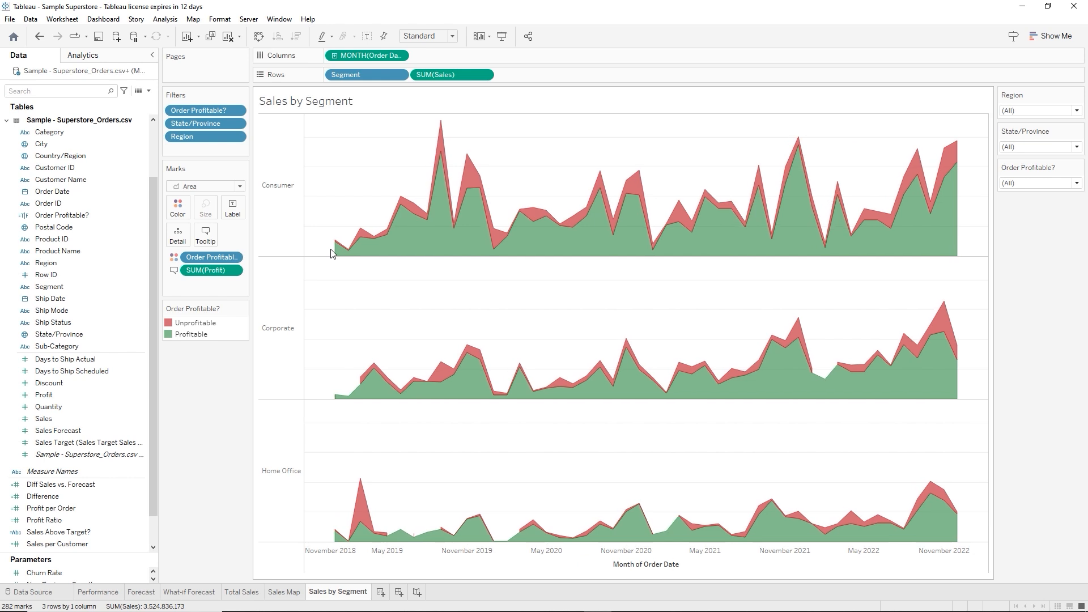
right_click(652, 566)
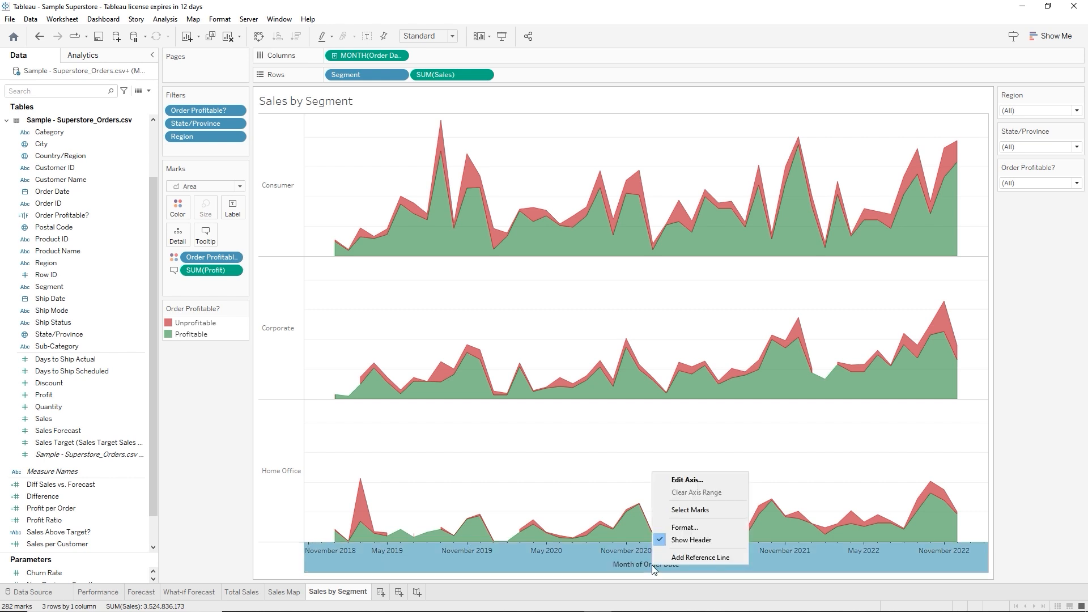
left_click(679, 480)
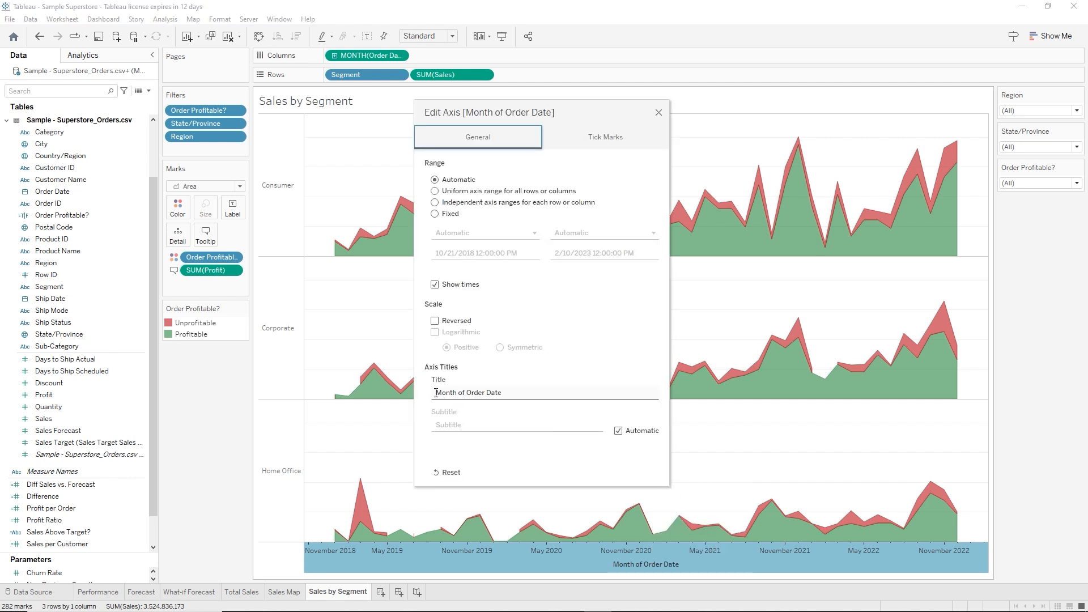
left_click_drag(437, 396, 556, 409)
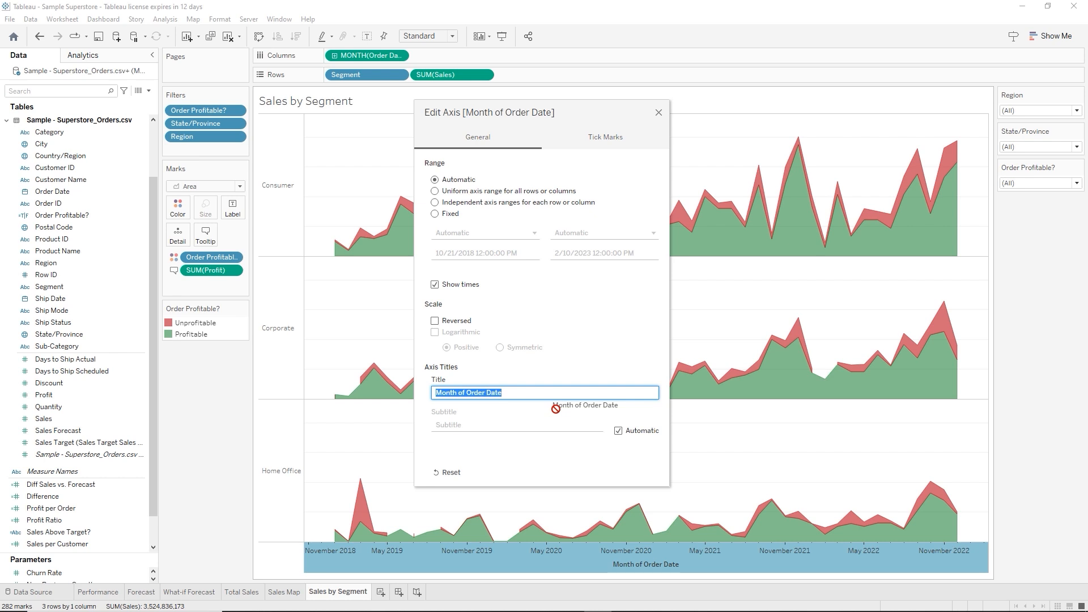
key("BackSpace")
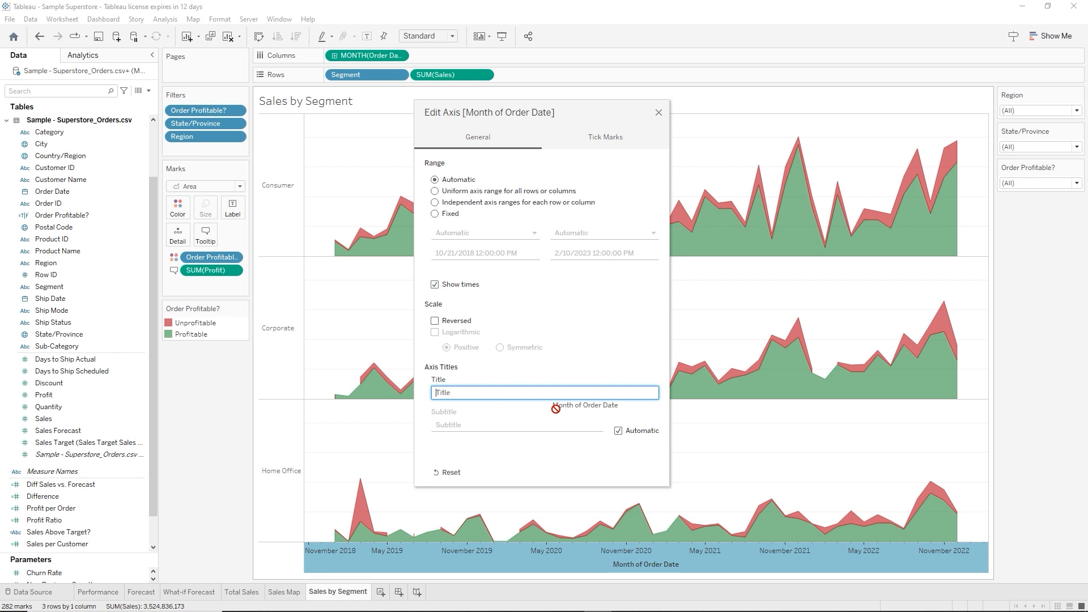
left_click(660, 113)
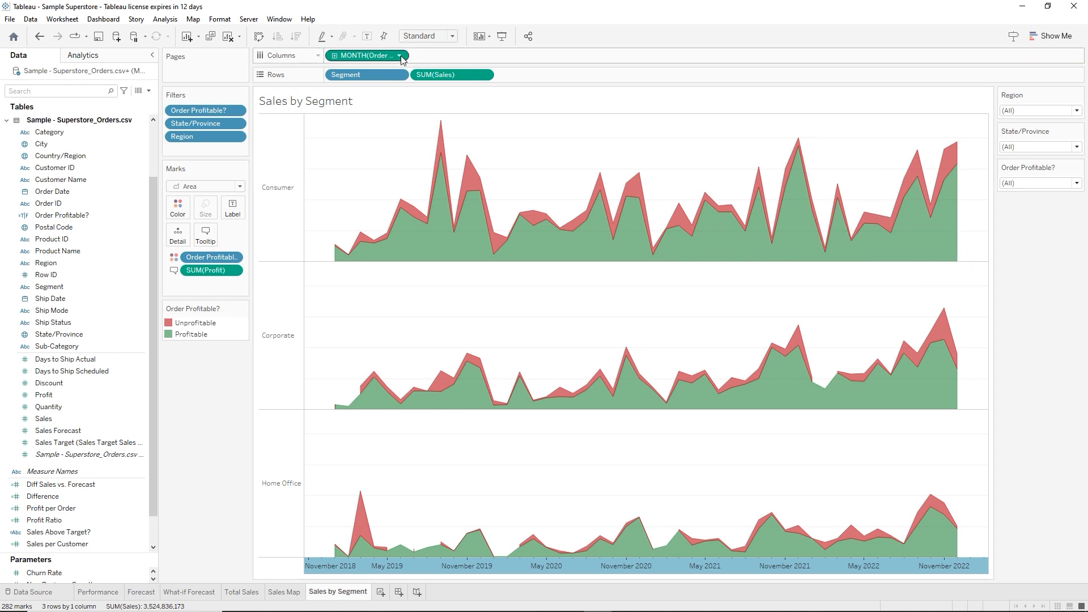
Change the sheet title to "Monthly <Sheet Name> - Regions: <Region>", using the dynamic Region field
double_click(338, 108)
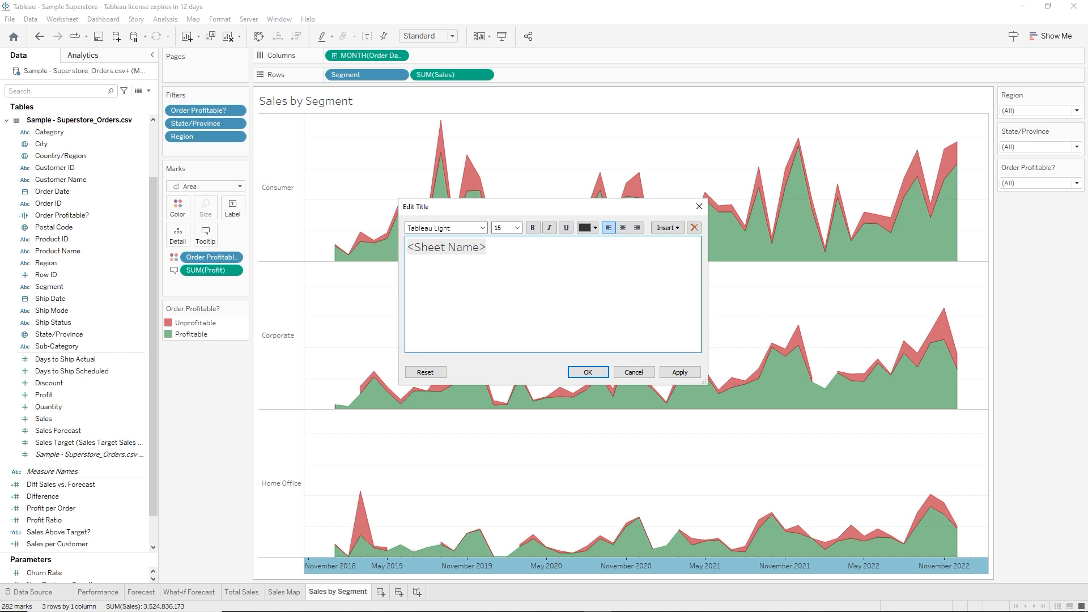
type("Month")
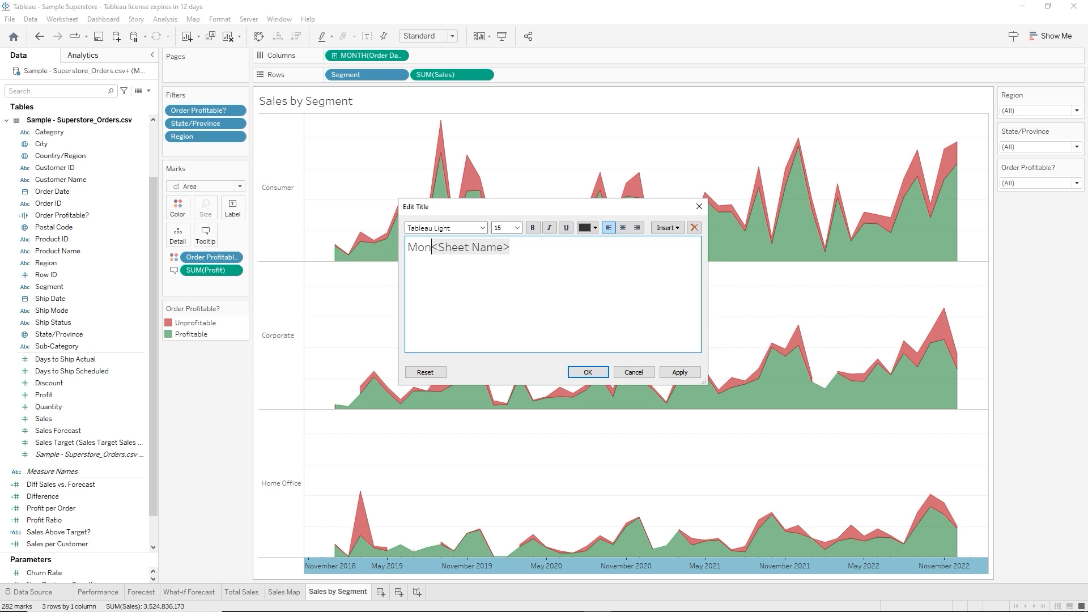
type("ly")
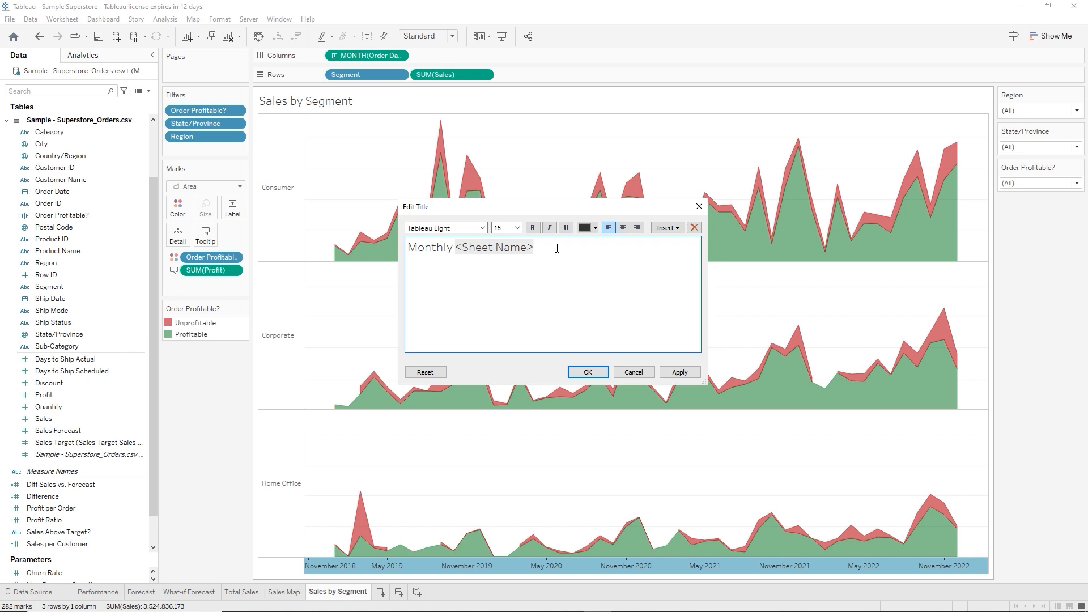
type("- Regions:")
left_click(678, 229)
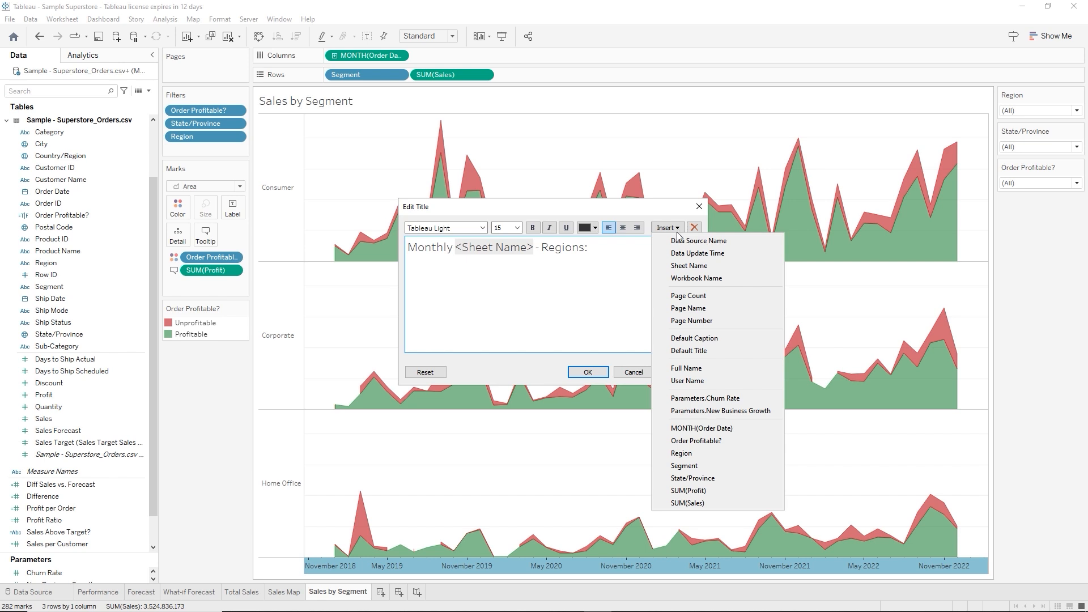
left_click(683, 453)
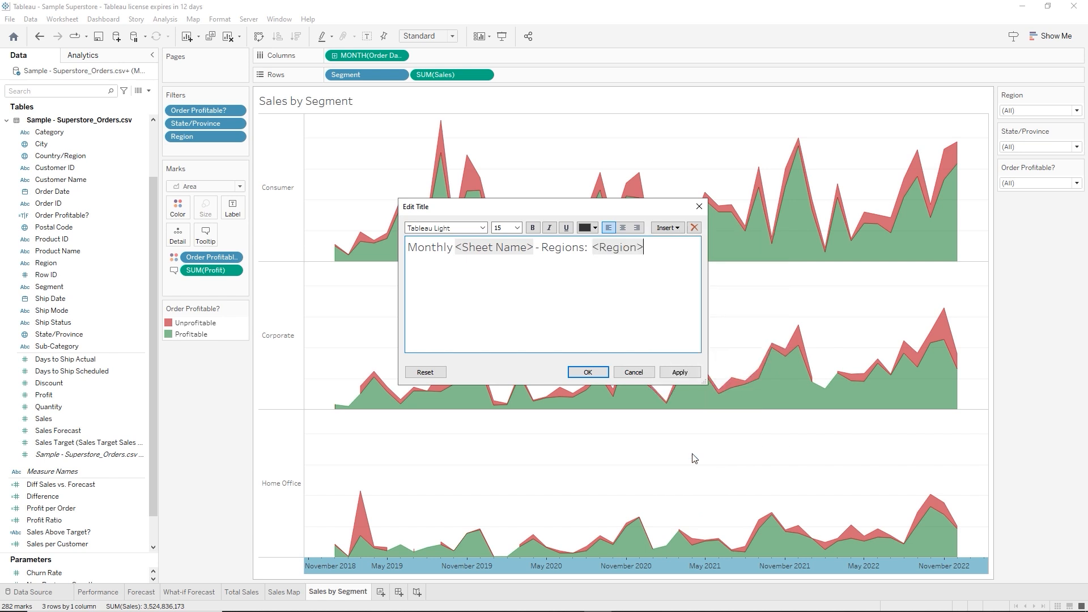
left_click(601, 372)
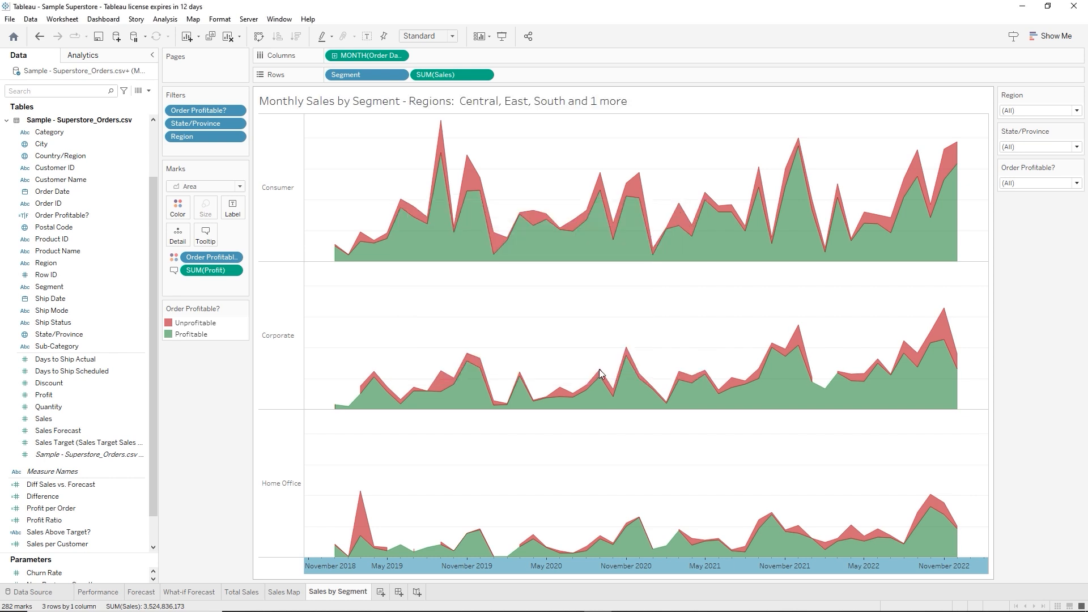
Exclude Central in the Region filter to test the dynamic title, and restore the filter to all regions
left_click(1077, 111)
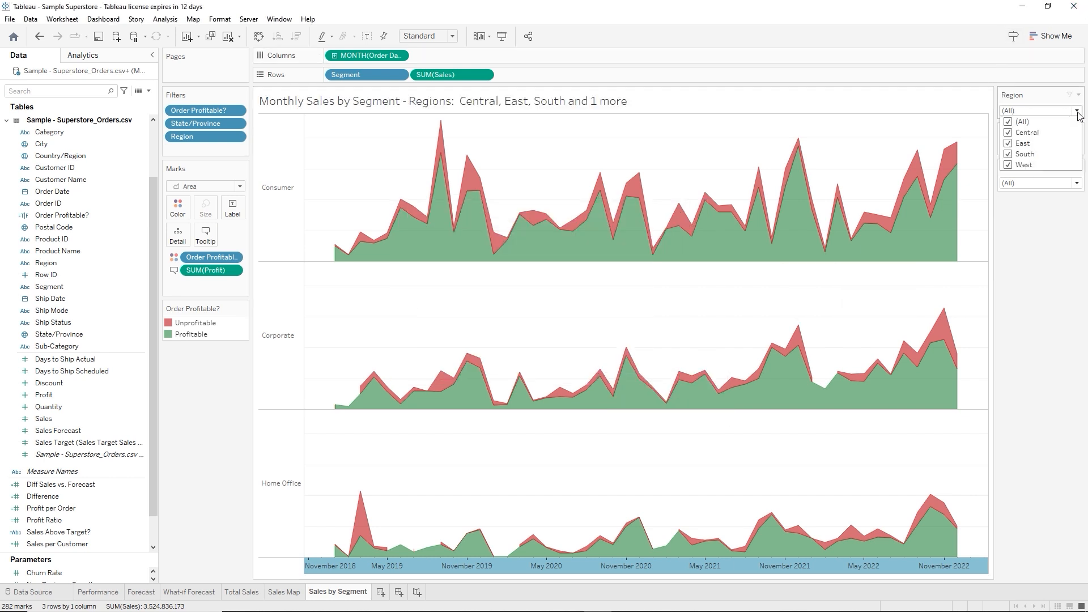
left_click(1011, 133)
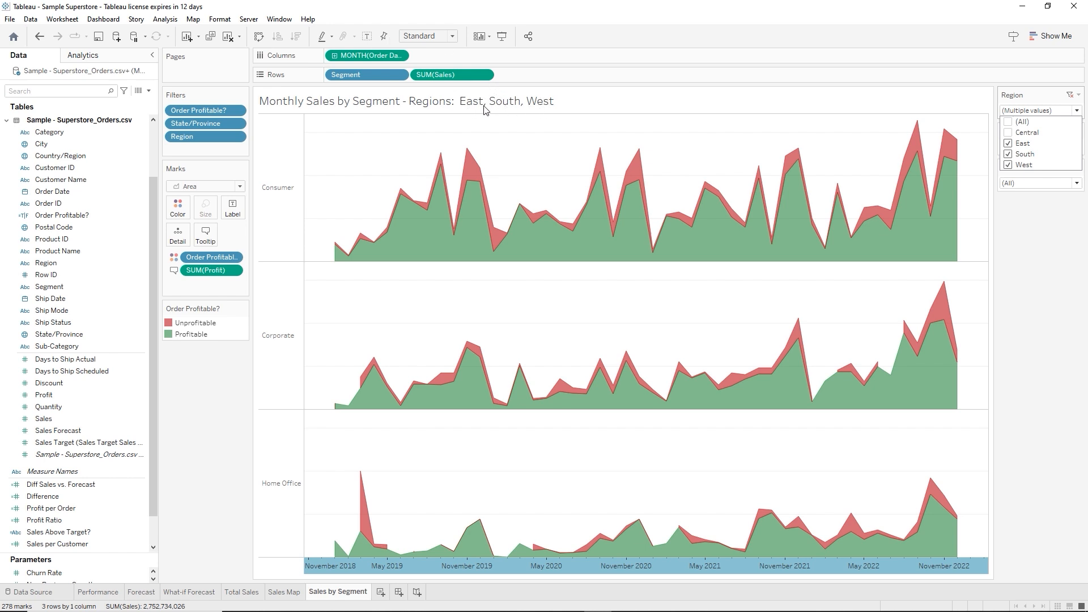
left_click(1009, 122)
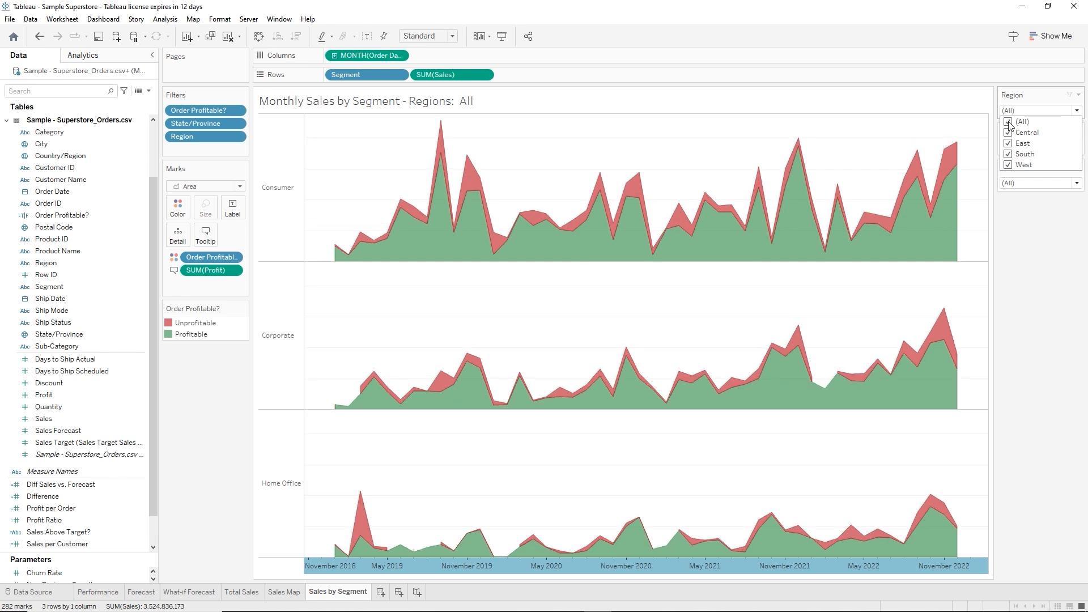
left_click(1031, 211)
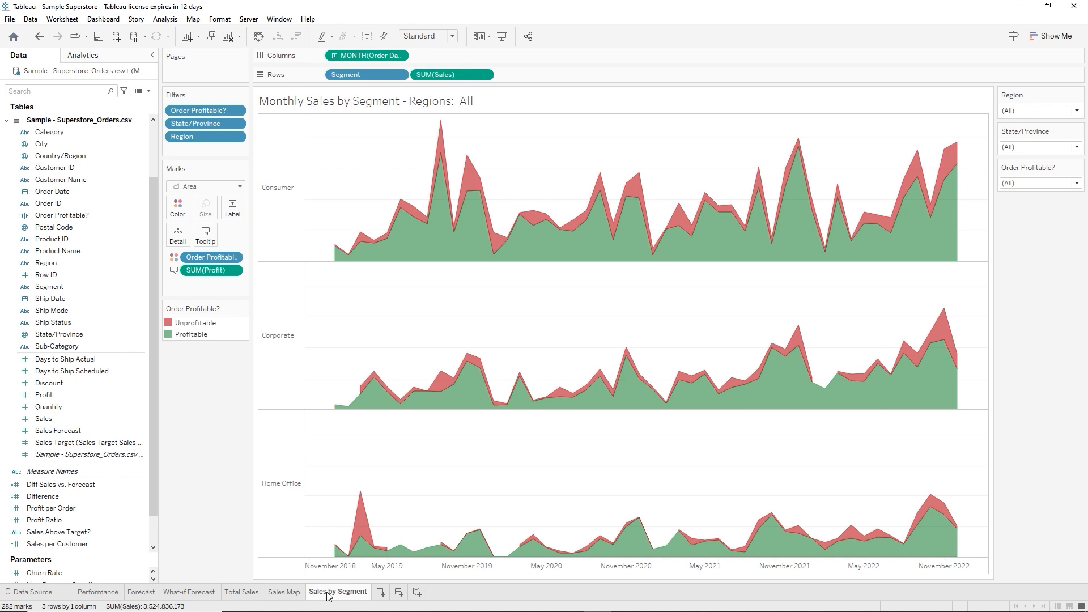
Duplicate the Sales by Segment sheet and rename the copy Sales by Category
mouse_move(330, 598)
left_click_drag(334, 597, 384, 595)
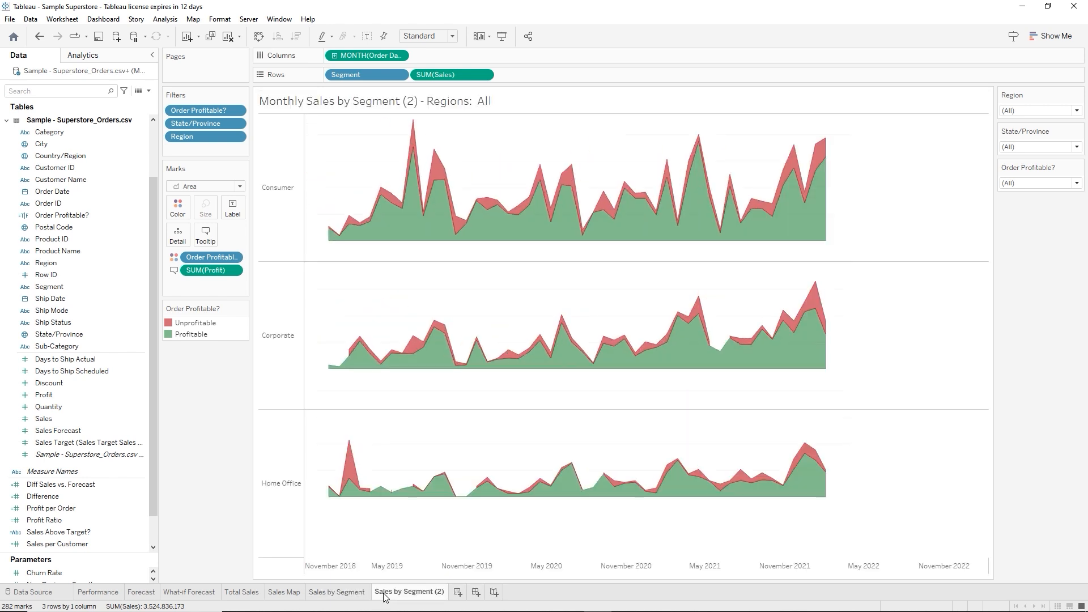
mouse_move(381, 591)
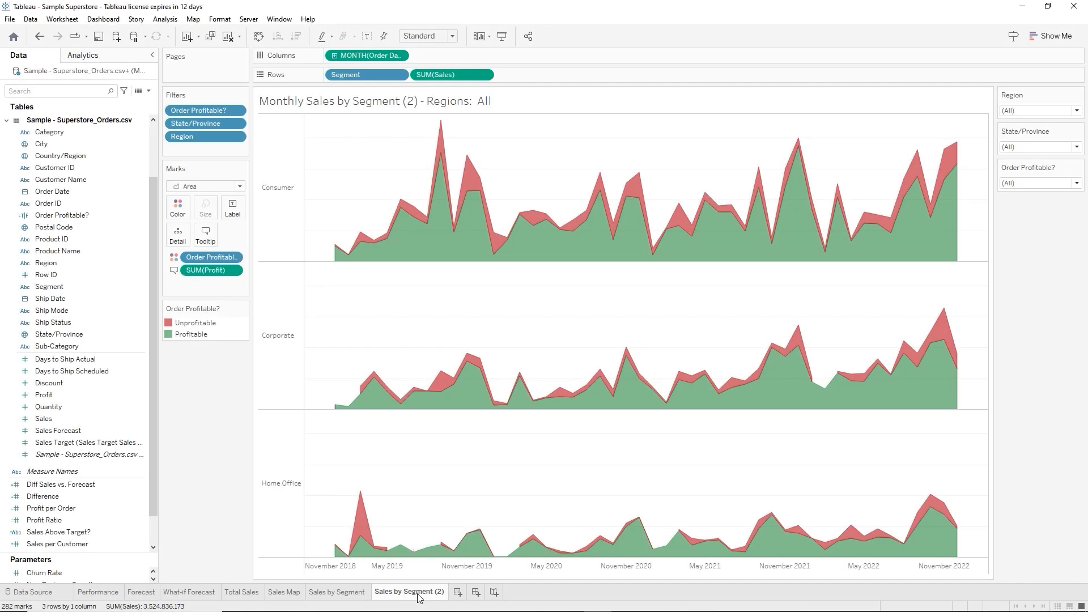
double_click(419, 593)
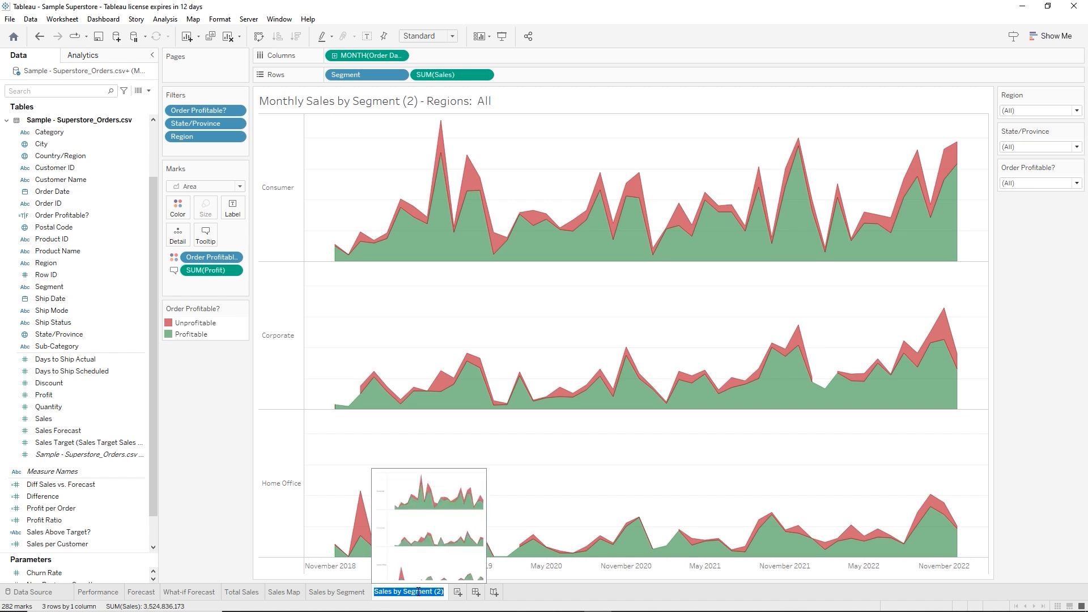
double_click(418, 591)
key("shift+End")
type("Category")
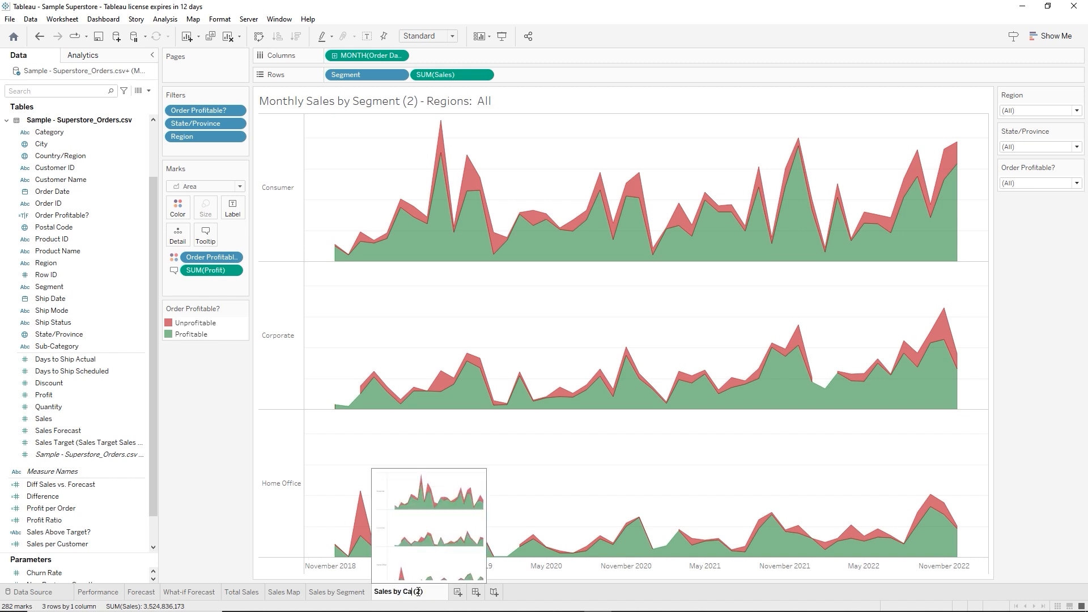
left_click(563, 498)
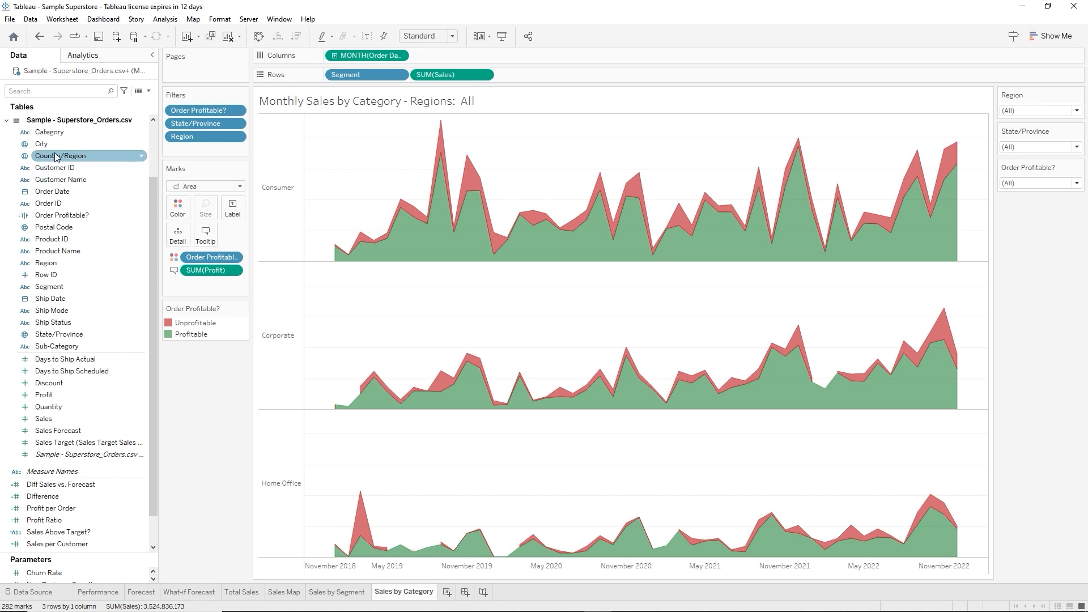
Replace Segment with Category as the row dimension of the Sales by Category area chart
left_click_drag(47, 134, 336, 77)
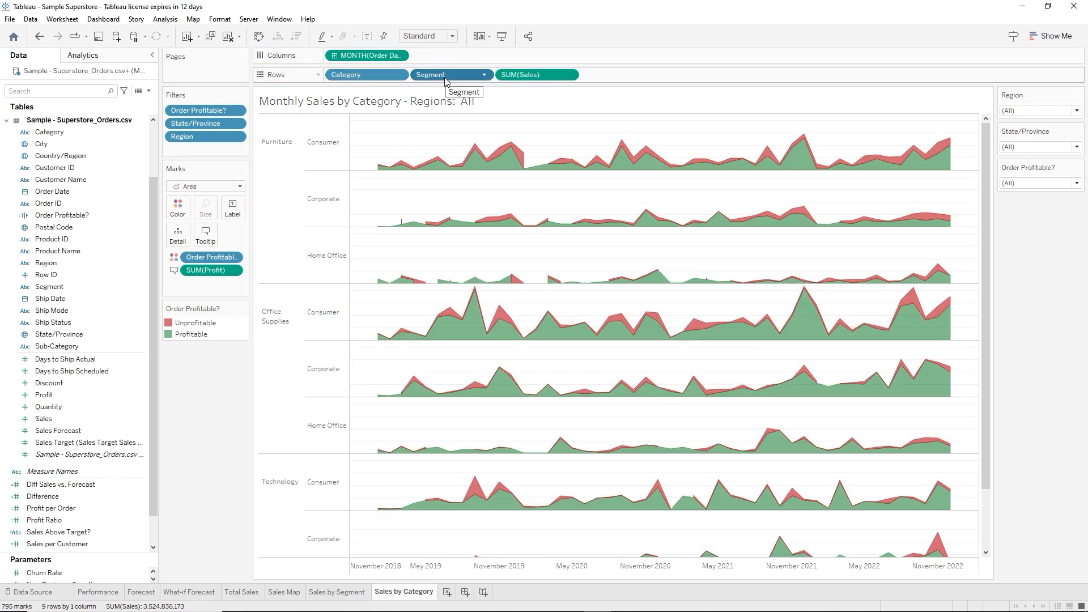
key("Delete")
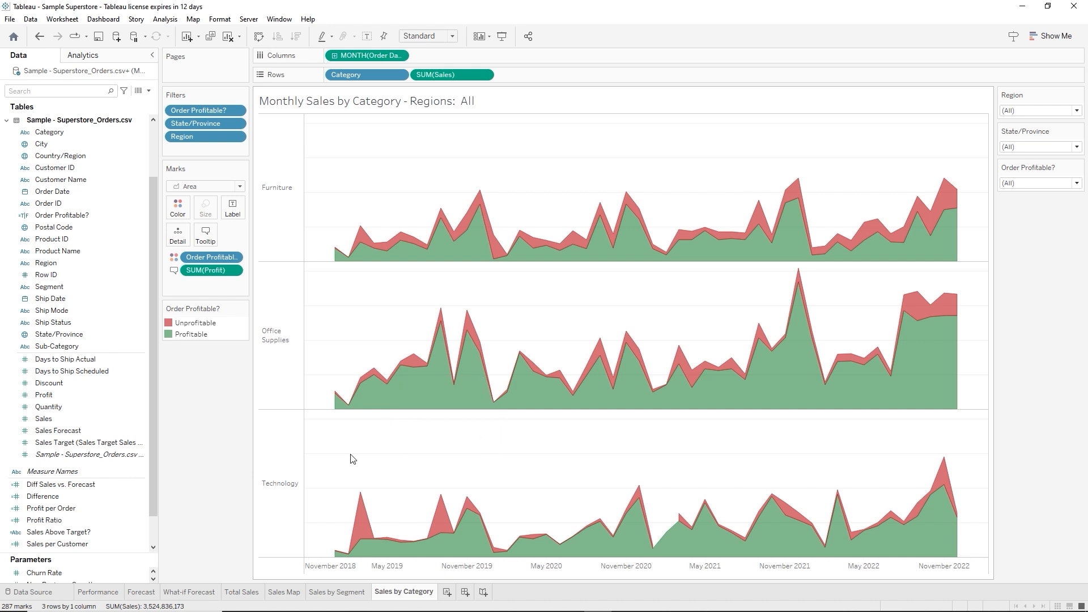
mouse_move(365, 520)
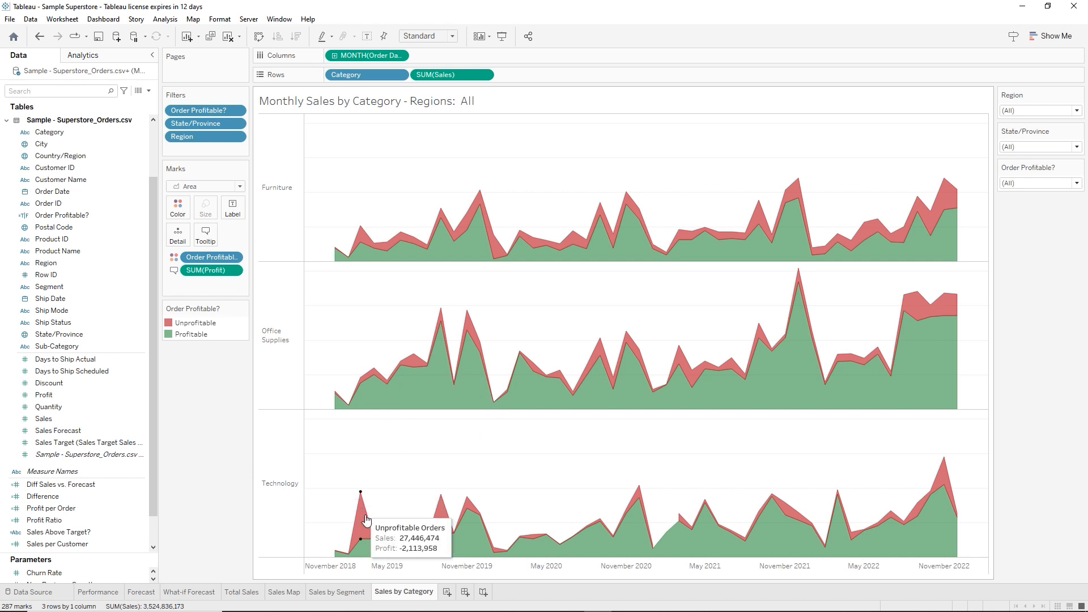
Create a new dashboard and place a tiled vertical container across its empty canvas
left_click(465, 593)
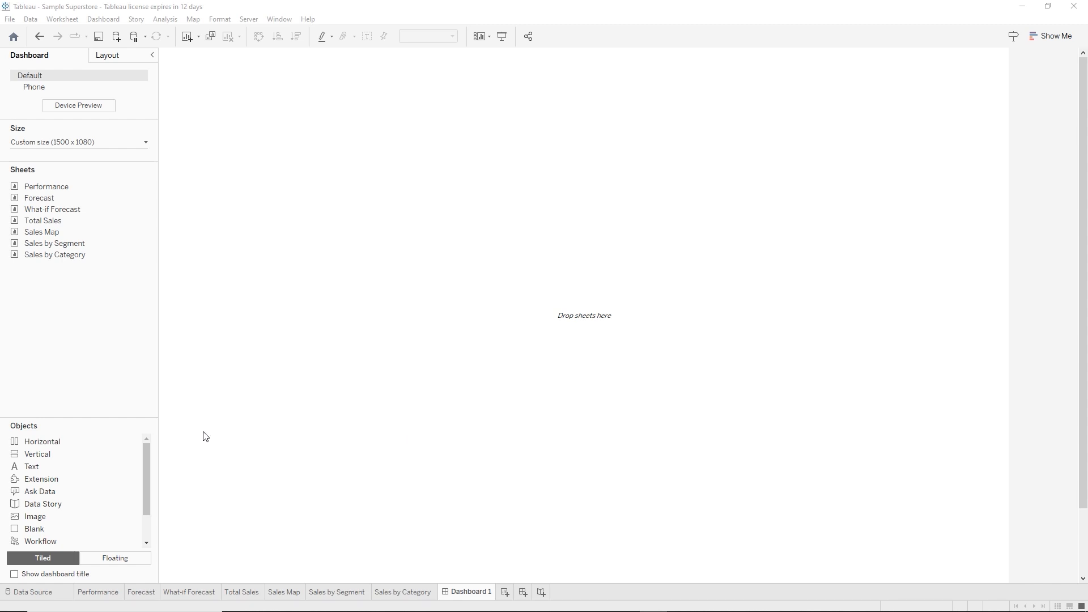
left_click(44, 457)
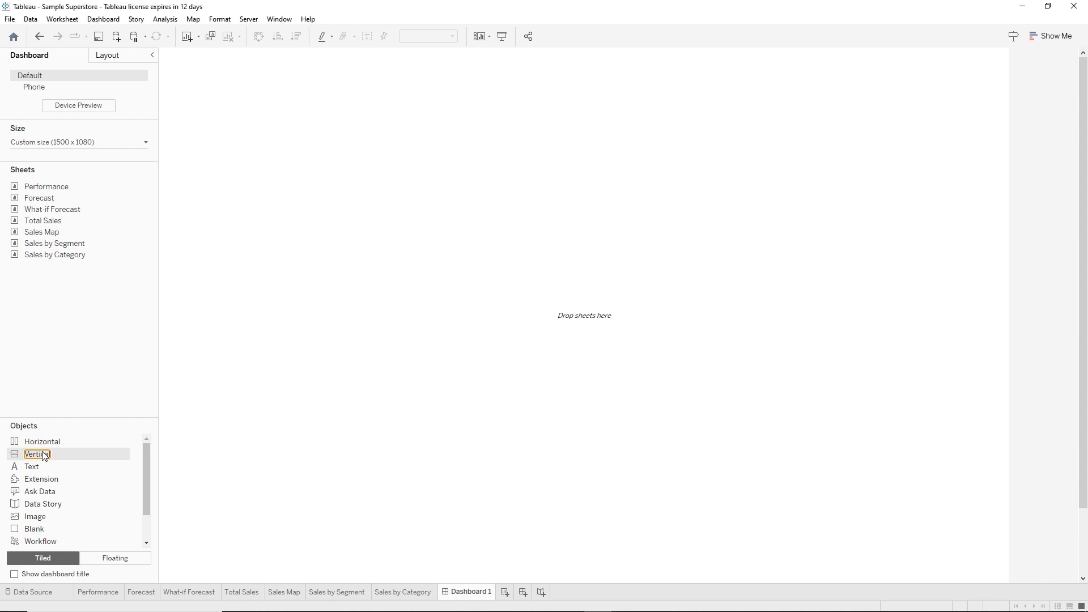
left_click_drag(45, 457, 305, 368)
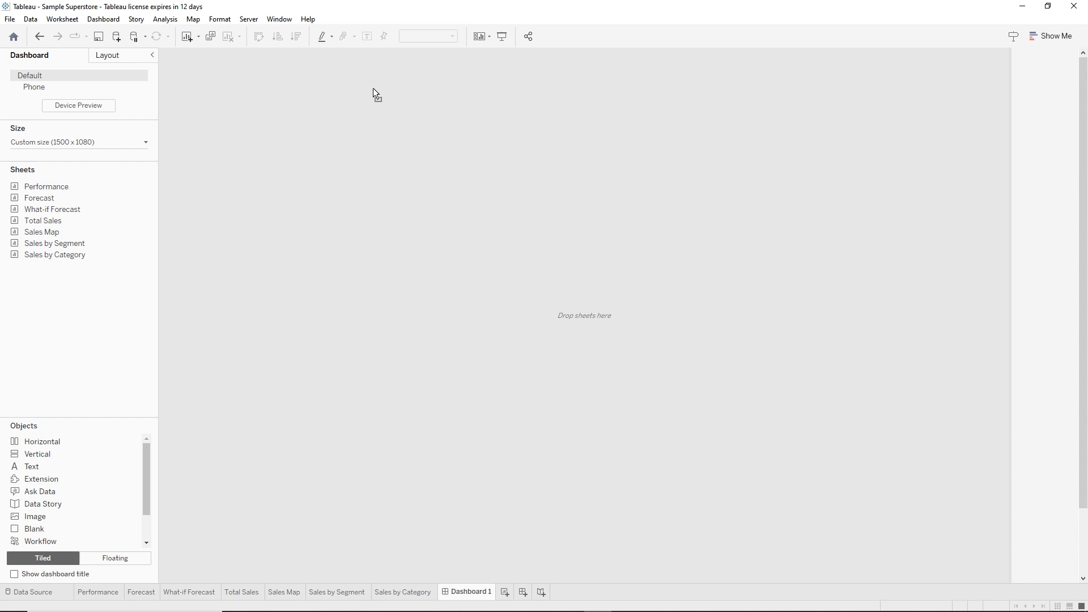
left_click_drag(374, 90, 373, 90)
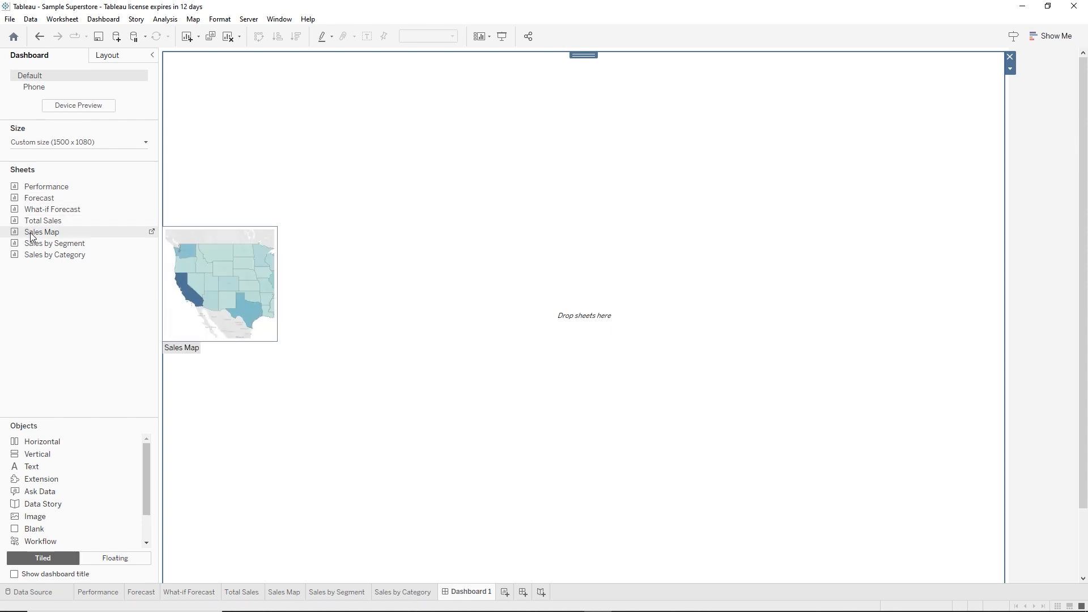
Place the Sales Map sheet in the vertical container and add a horizontal container below the map
left_click_drag(31, 237, 382, 128)
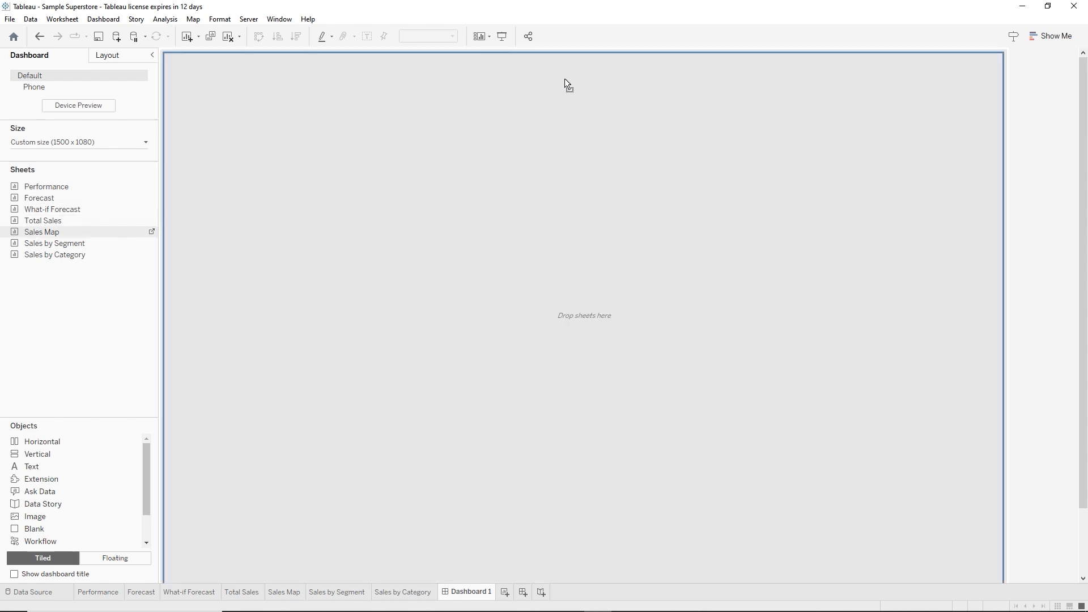
left_click_drag(564, 79, 564, 79)
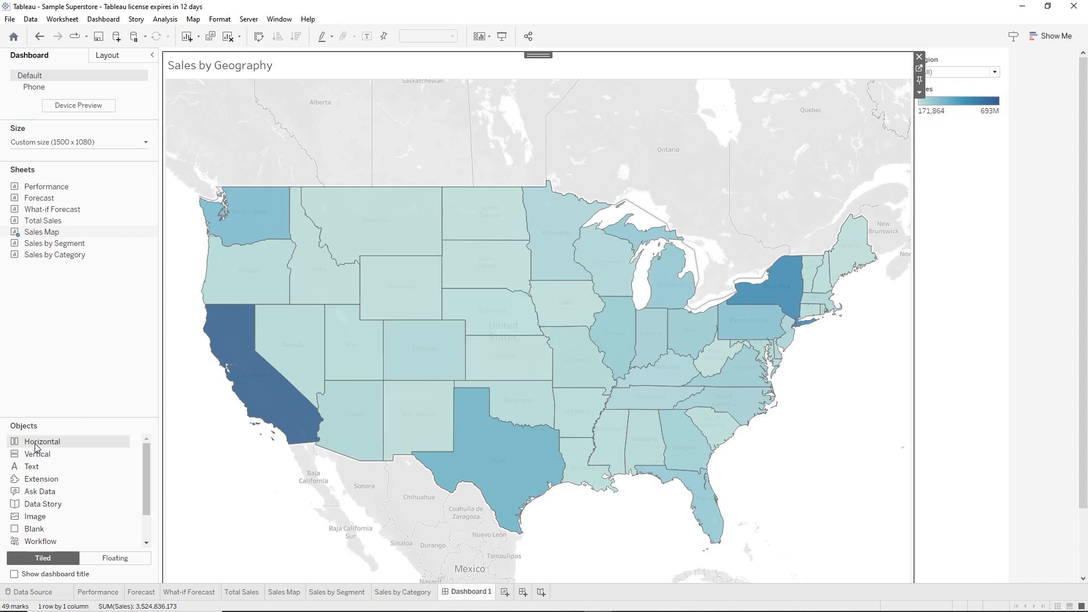
left_click_drag(35, 443, 468, 571)
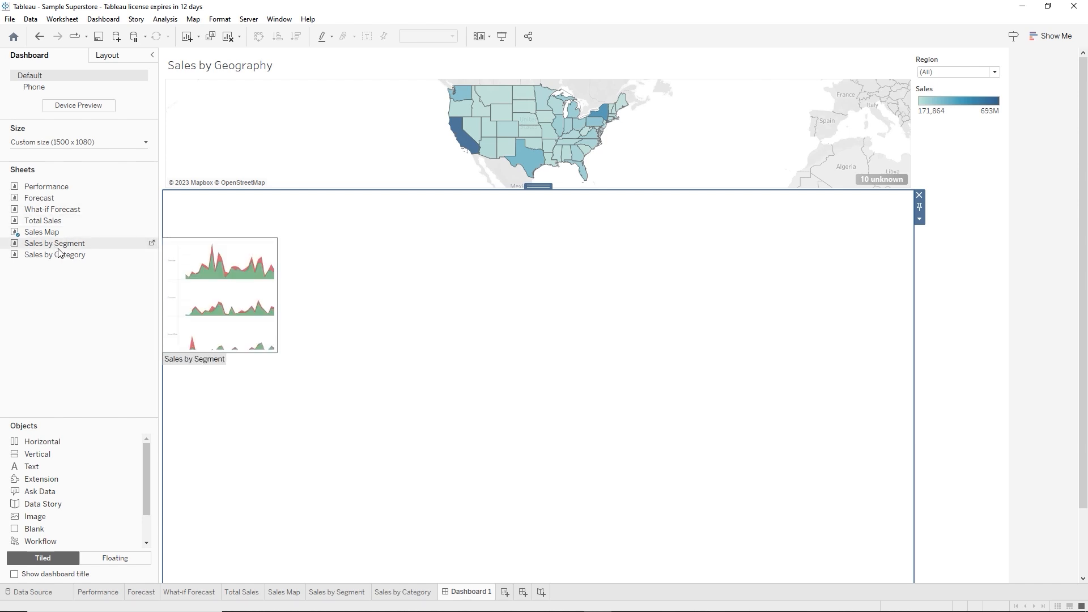
Place the Sales by Segment and Sales by Category sheets side by side in the horizontal container below the map
left_click_drag(57, 254, 197, 315)
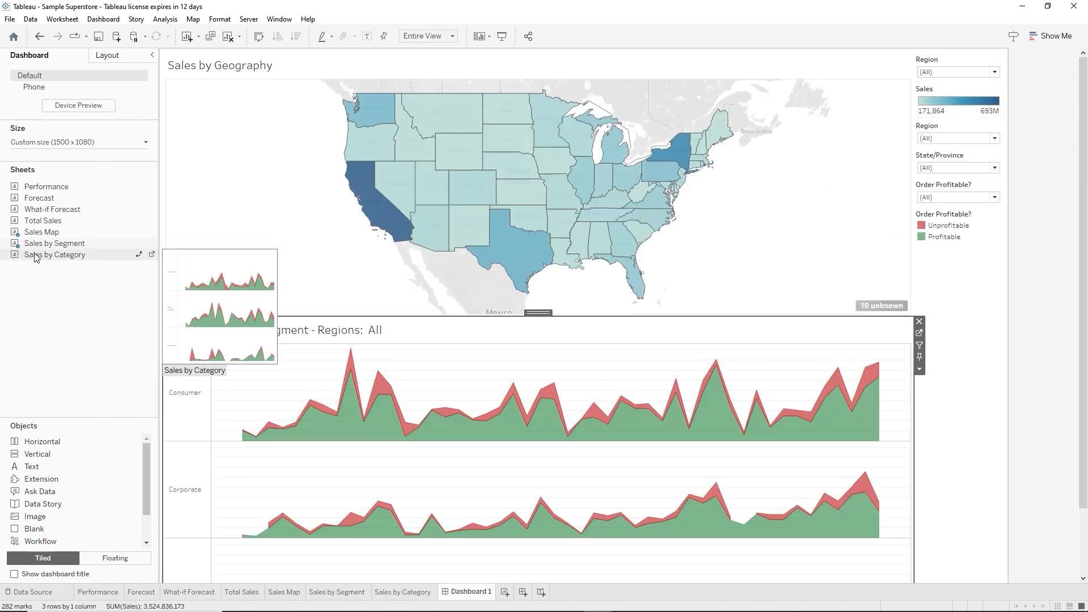
left_click_drag(55, 256, 457, 362)
left_click_drag(765, 390, 903, 433)
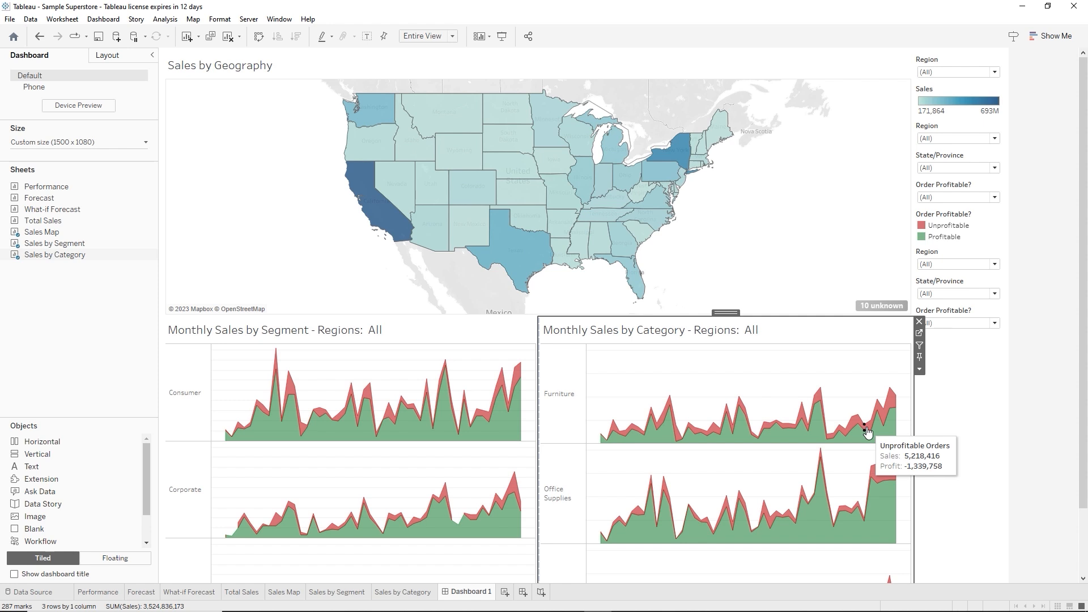
double_click(731, 313)
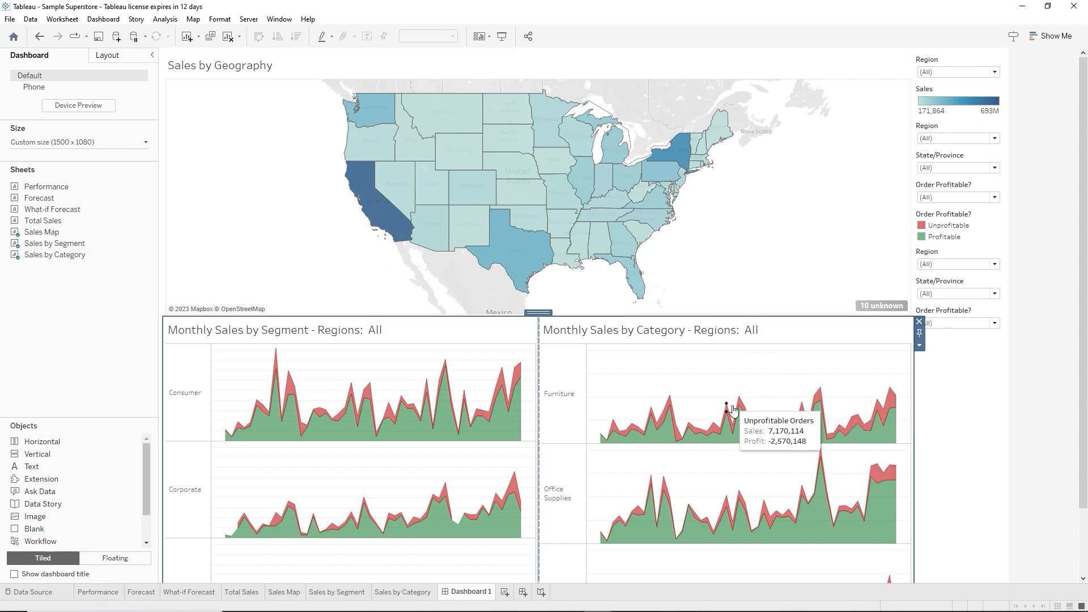
Distribute the two area charts evenly within the horizontal container below the map
left_click(920, 346)
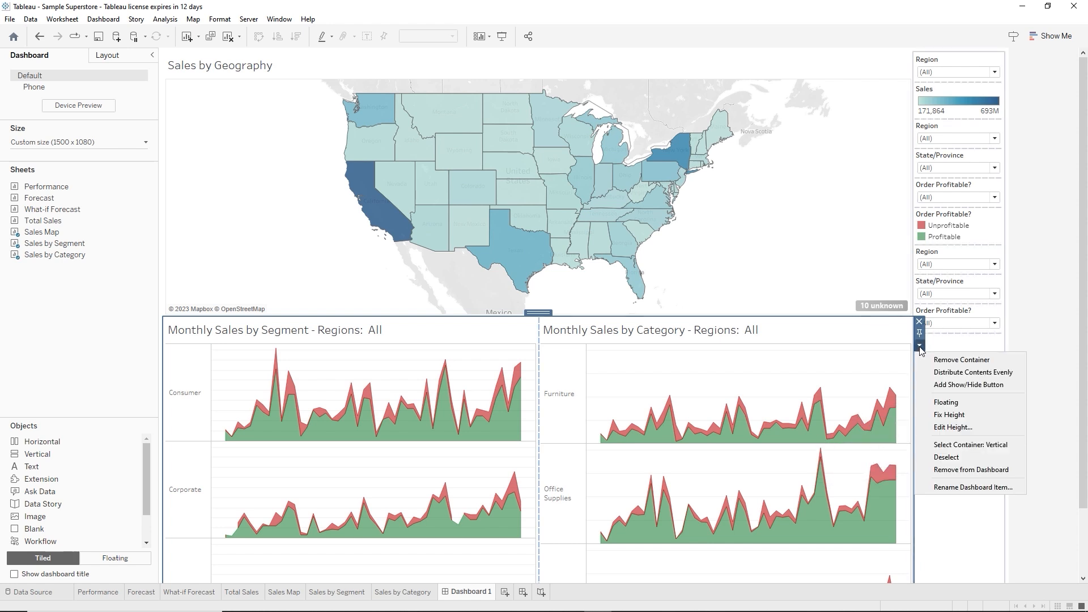
left_click(950, 373)
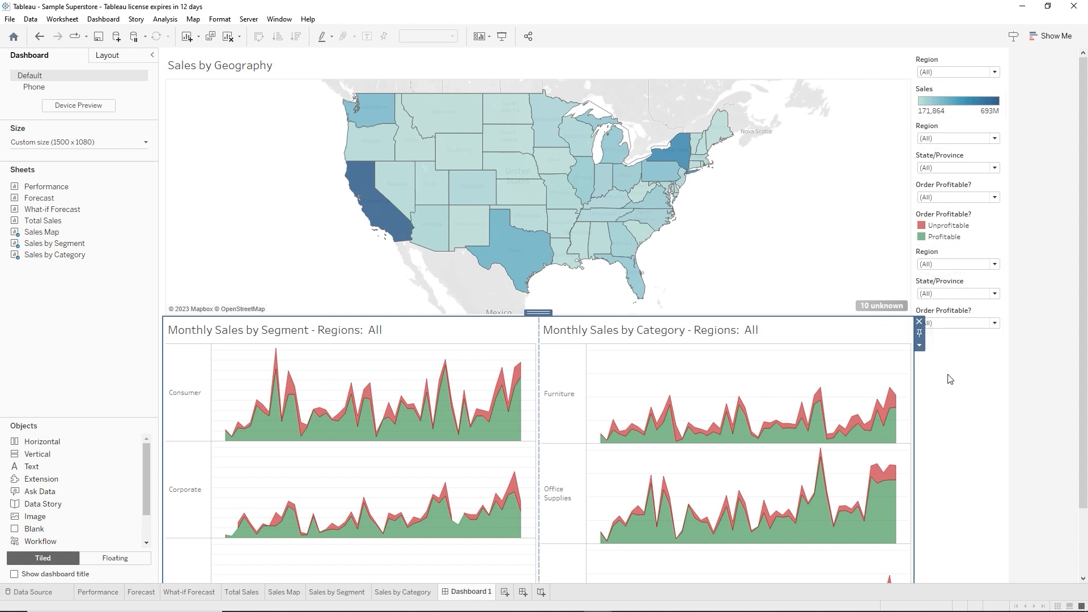
left_click(965, 449)
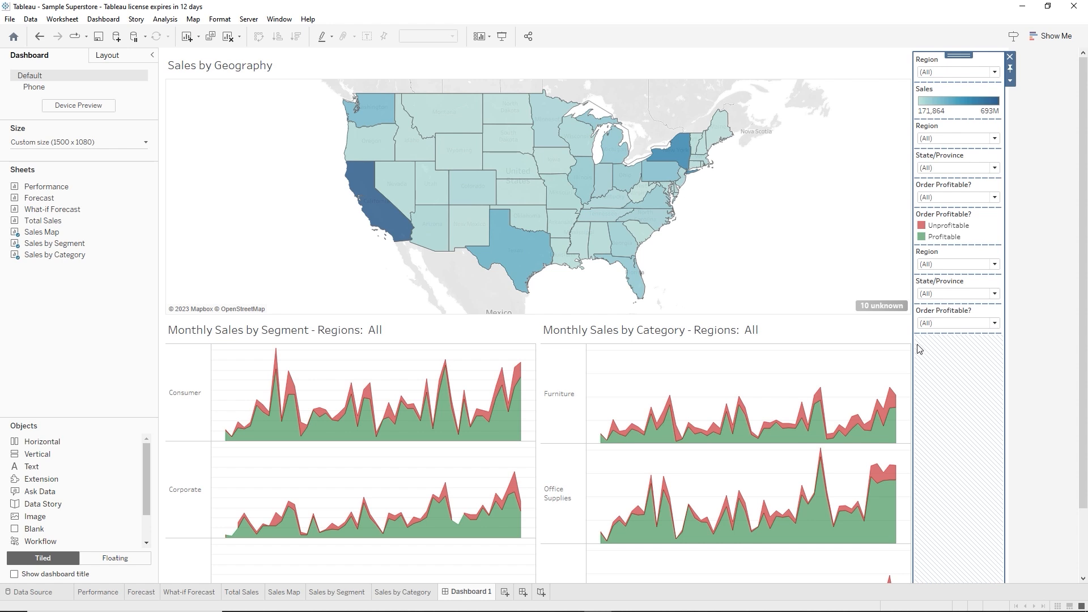
Review the unrecognized State/Province locations of the sales map in Edit Locations and accept the existing matches
left_click(881, 309)
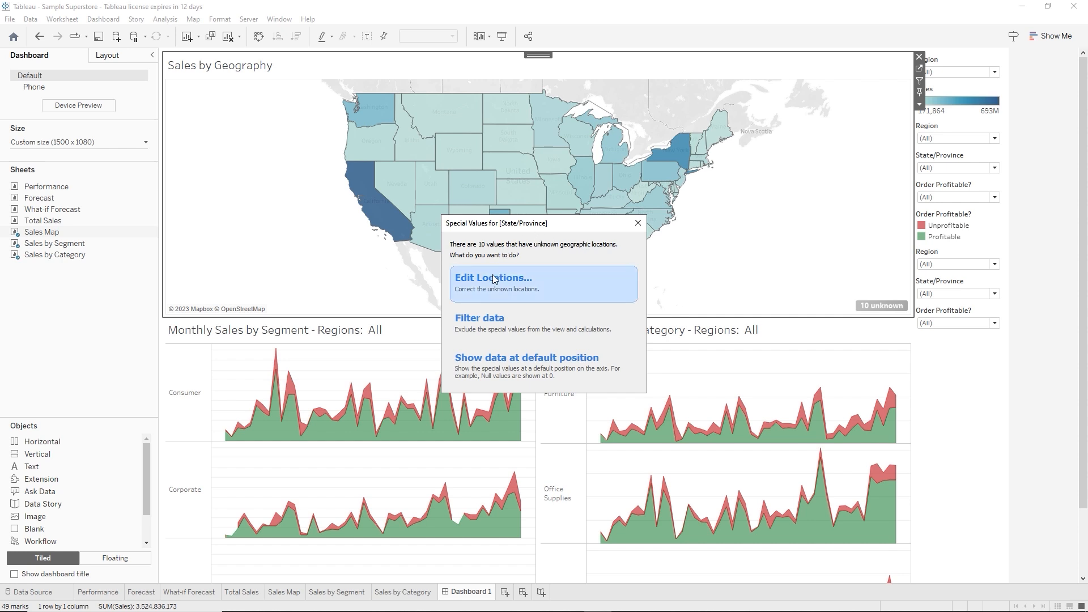
left_click(506, 290)
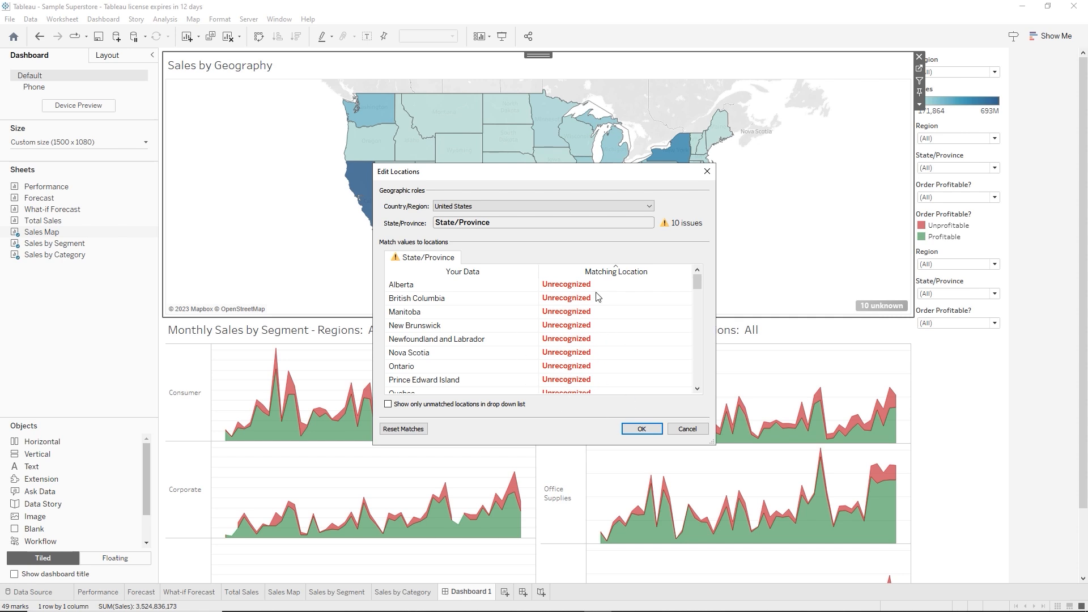
left_click(653, 433)
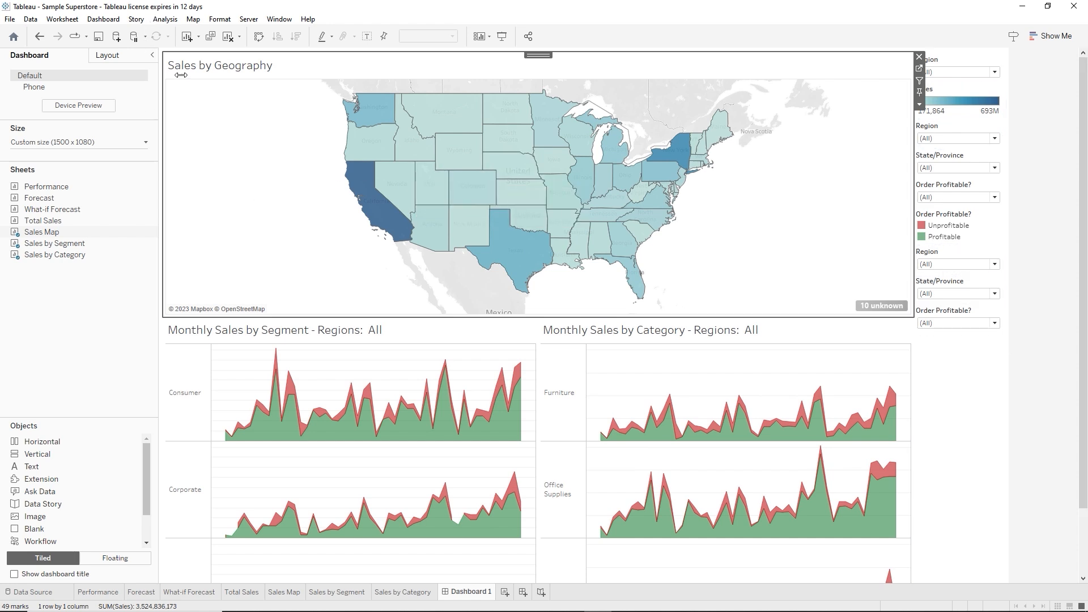
Show the caption below the Sales by Geography map on the dashboard
left_click(62, 19)
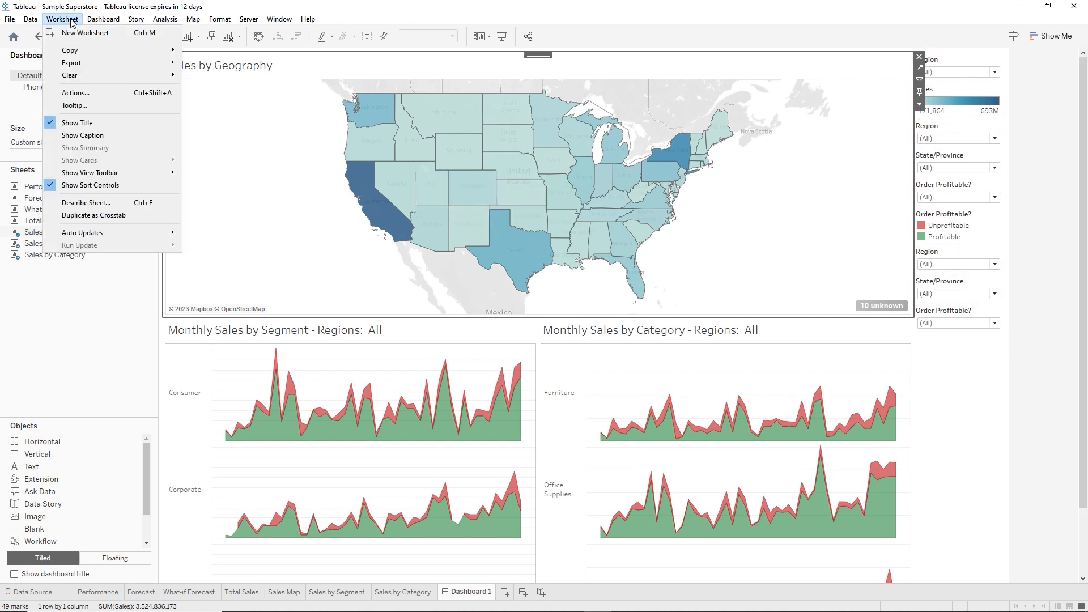
key("Escape")
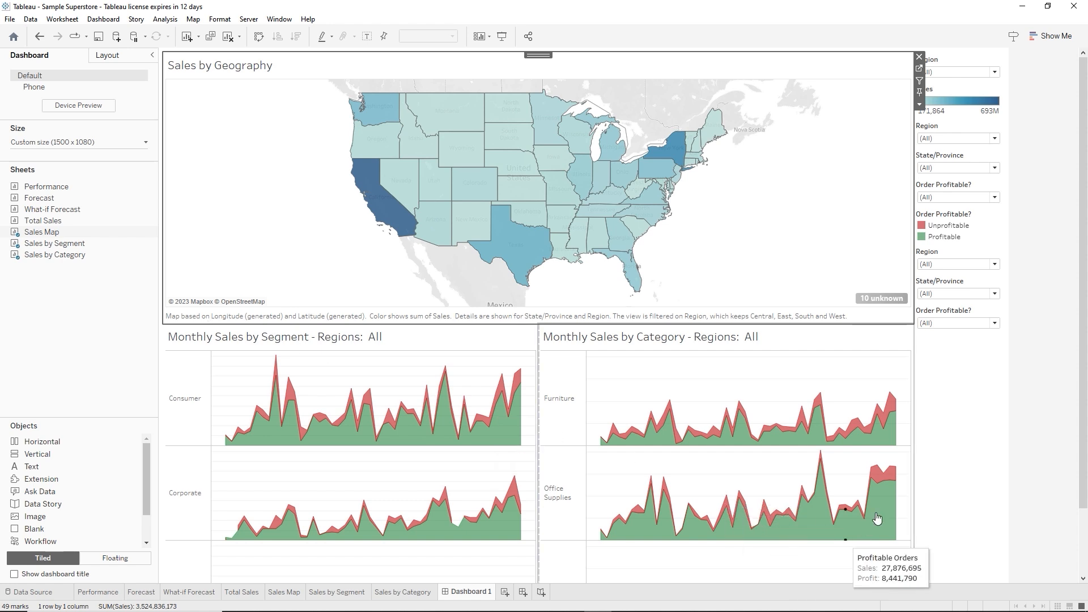
left_click(946, 374)
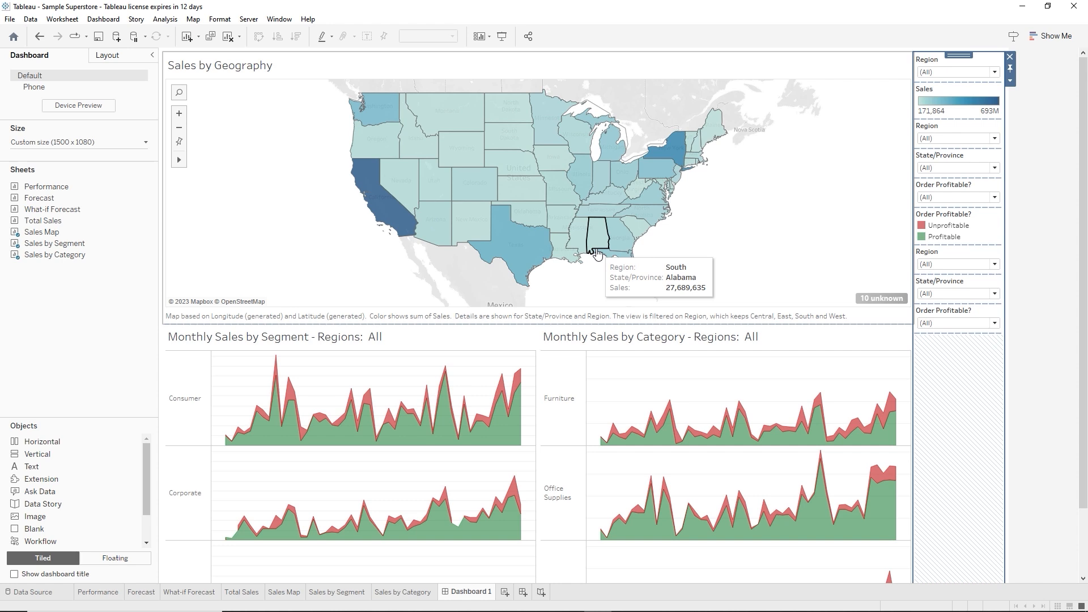
Show the caption below the Monthly Sales by Segment chart
key("Tab")
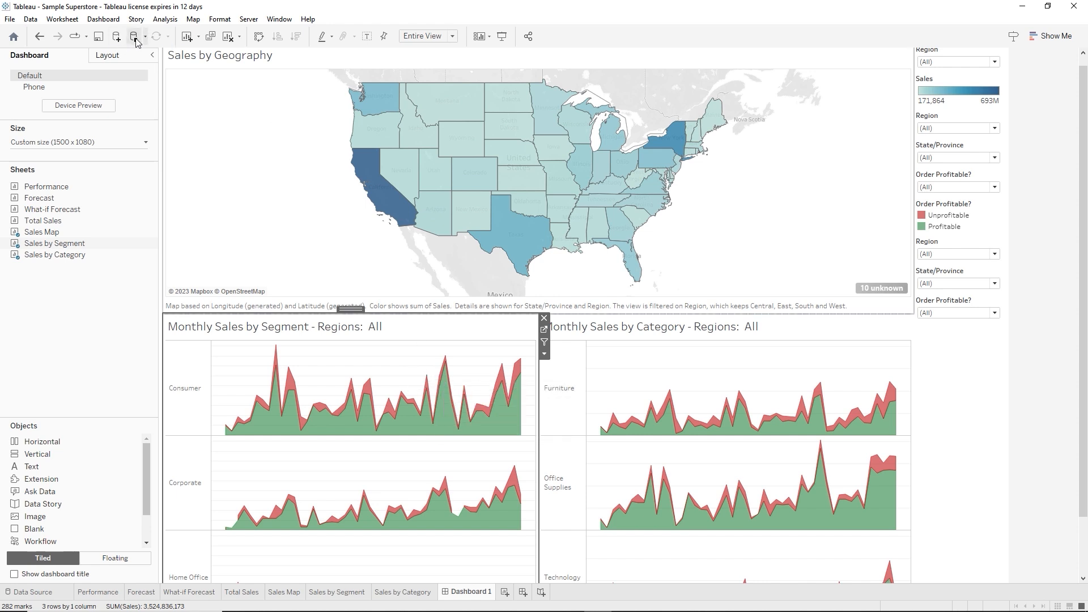
left_click(62, 19)
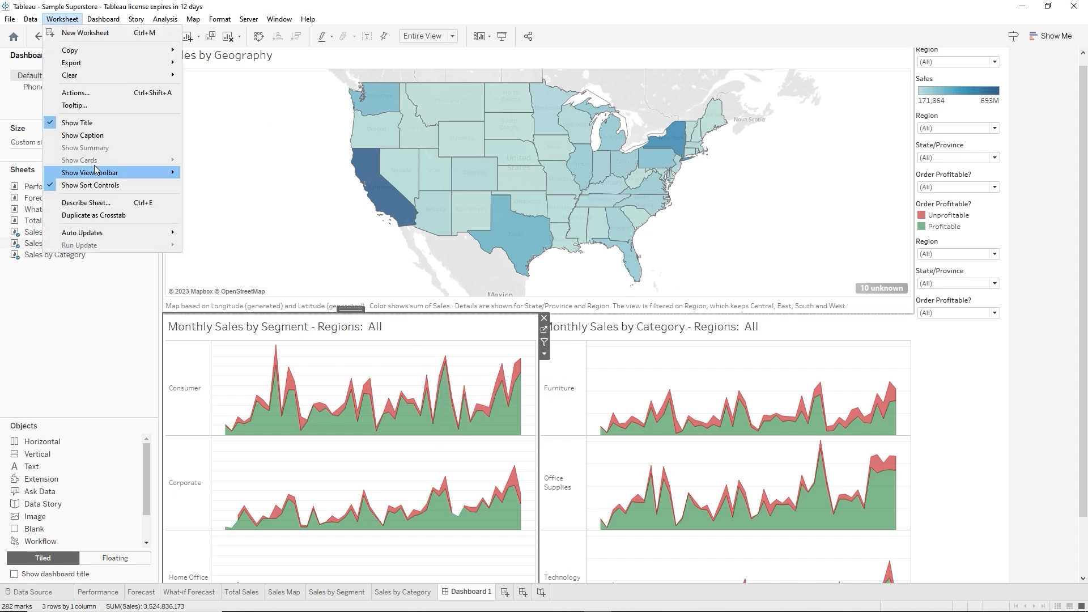
left_click(83, 135)
scroll(1073, 453, "down", 2)
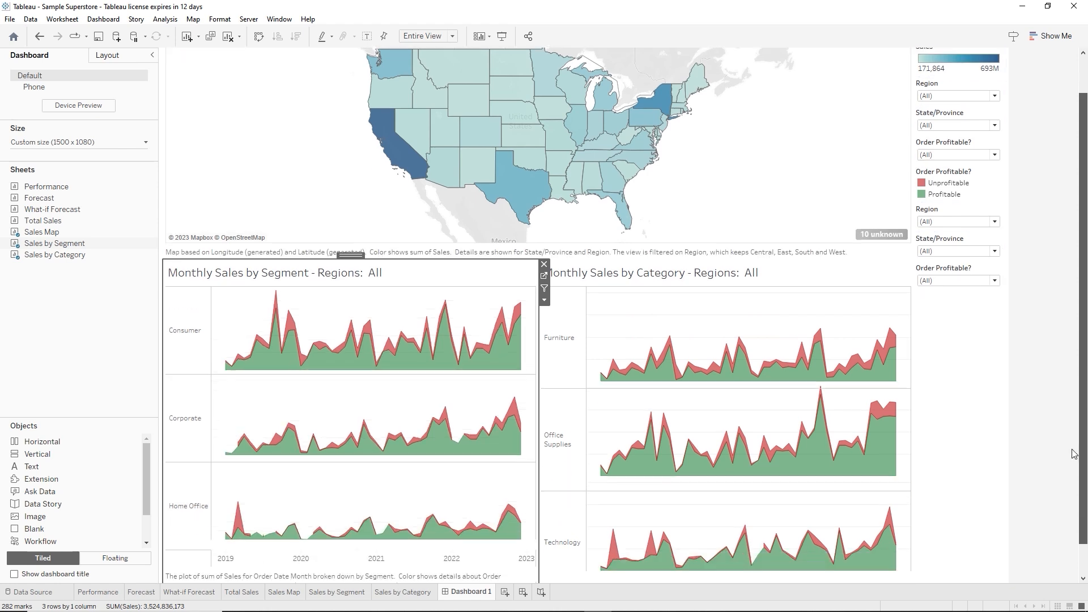
scroll(1073, 454, "down", 1)
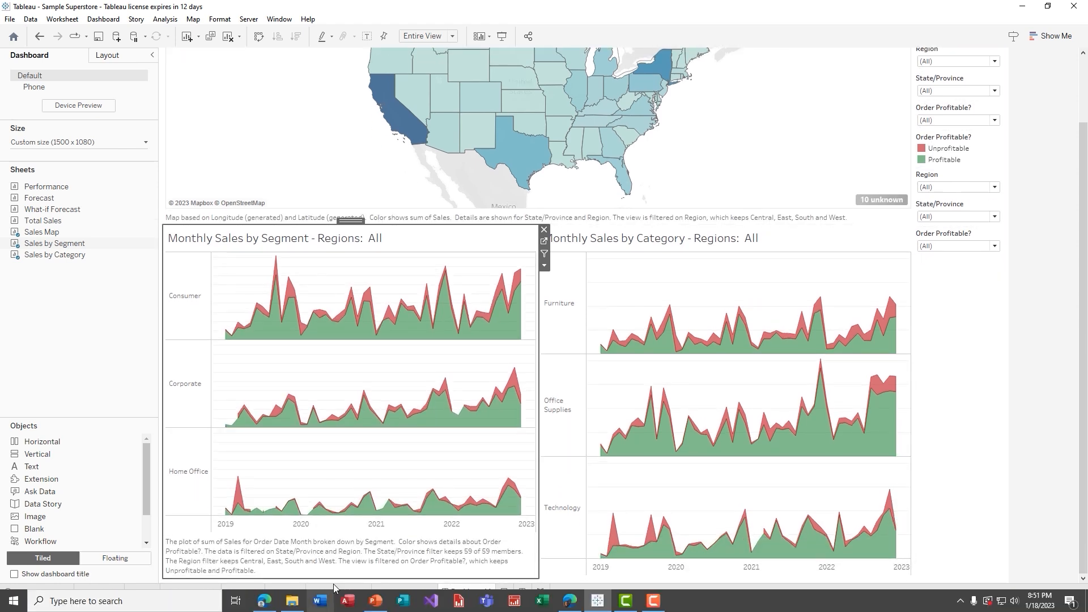
Show the caption below the Monthly Sales by Category chart
left_click(689, 238)
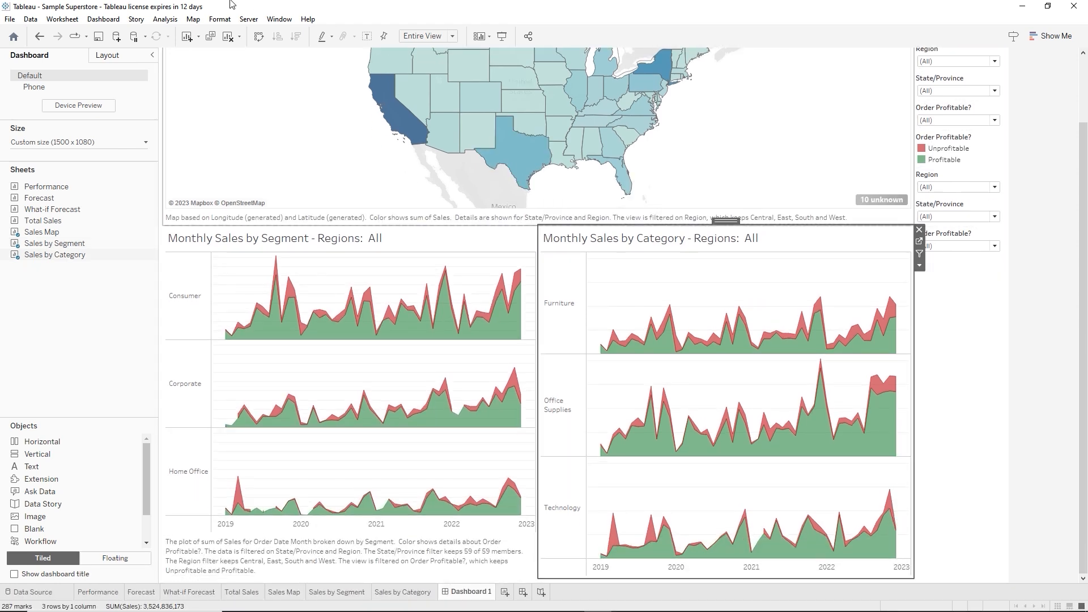
left_click(62, 18)
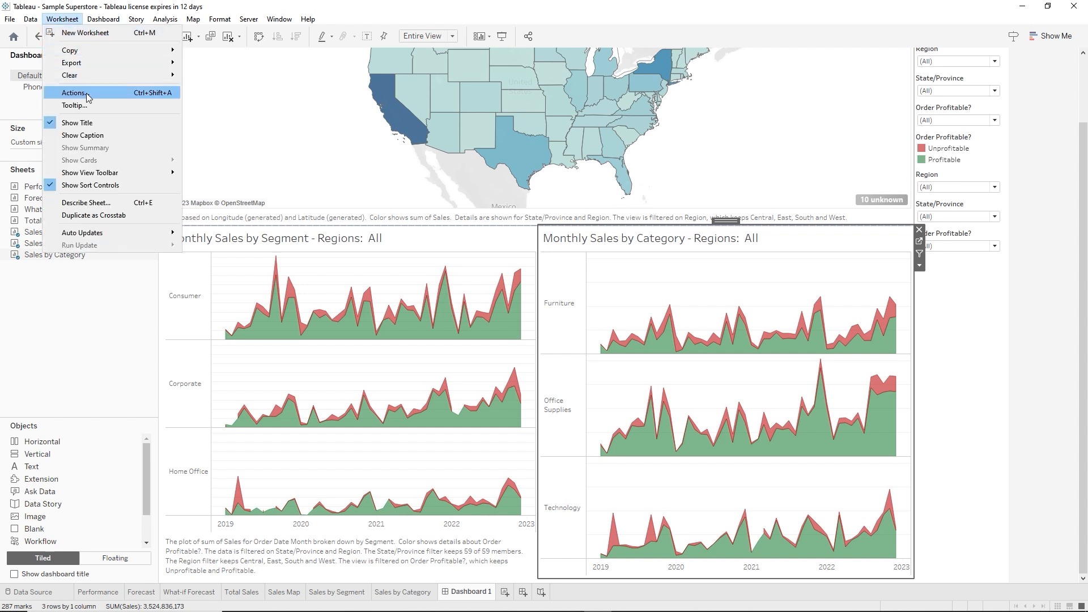
left_click(82, 135)
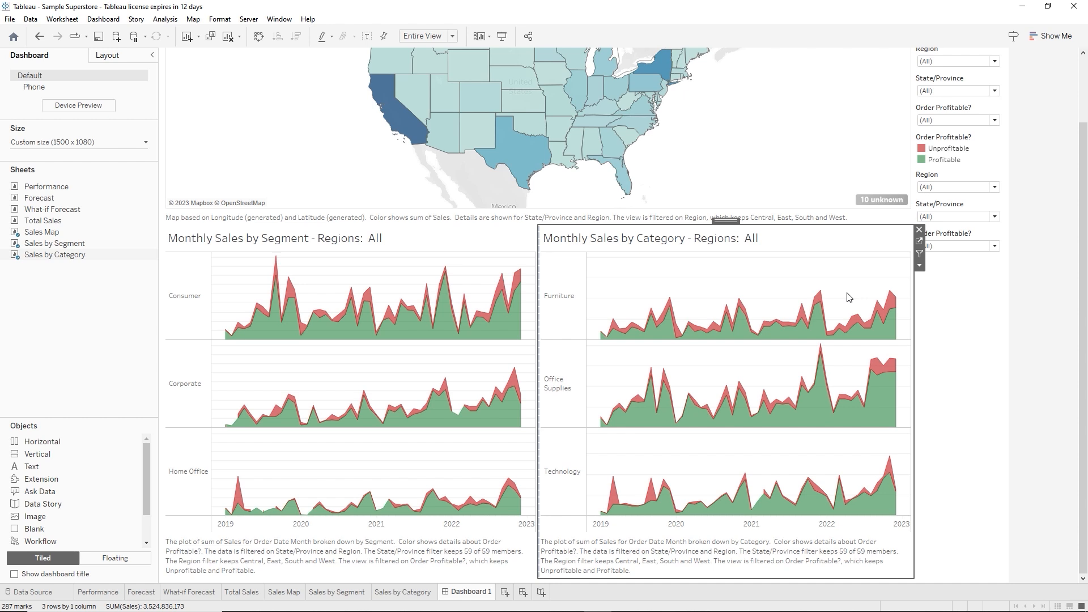
left_click(983, 310)
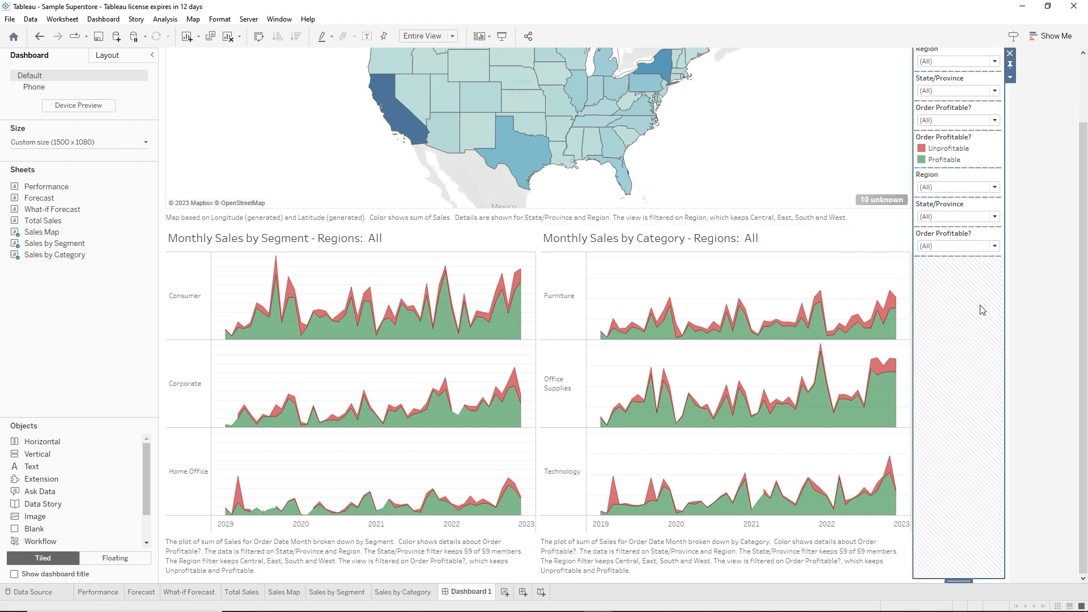
Check which chart the Region filter below the Sales legend controls by excluding Central and clearing every region
scroll(967, 307, "up", 3)
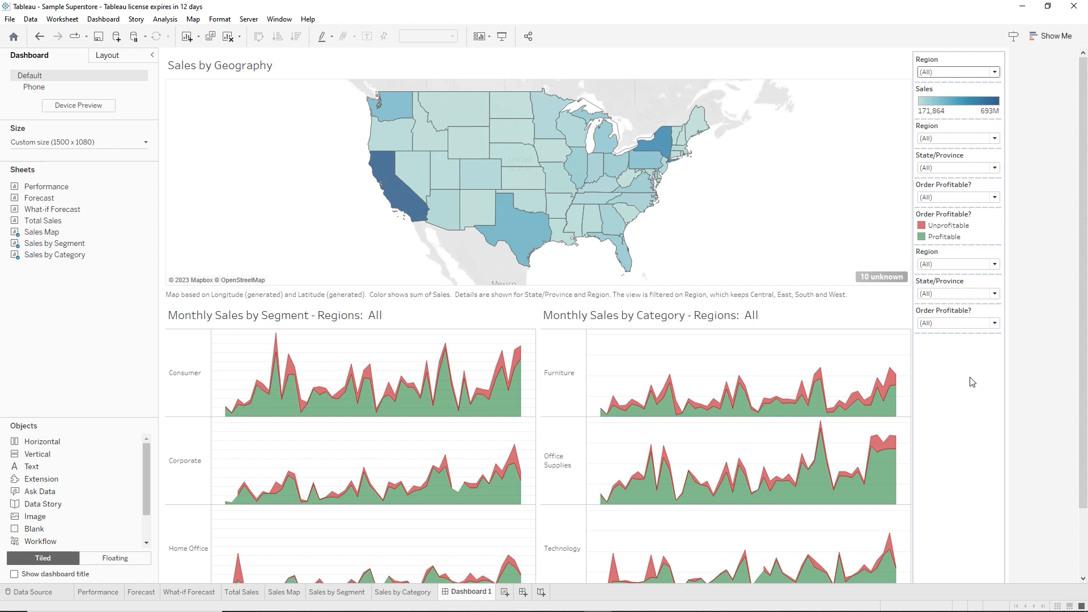
left_click(975, 133)
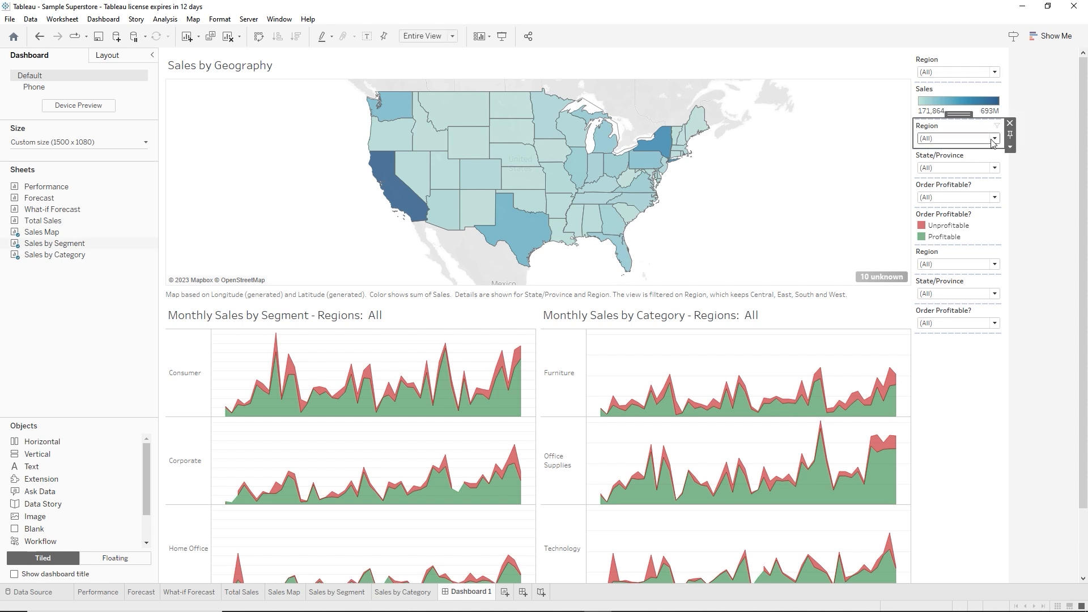
left_click(995, 139)
left_click(926, 161)
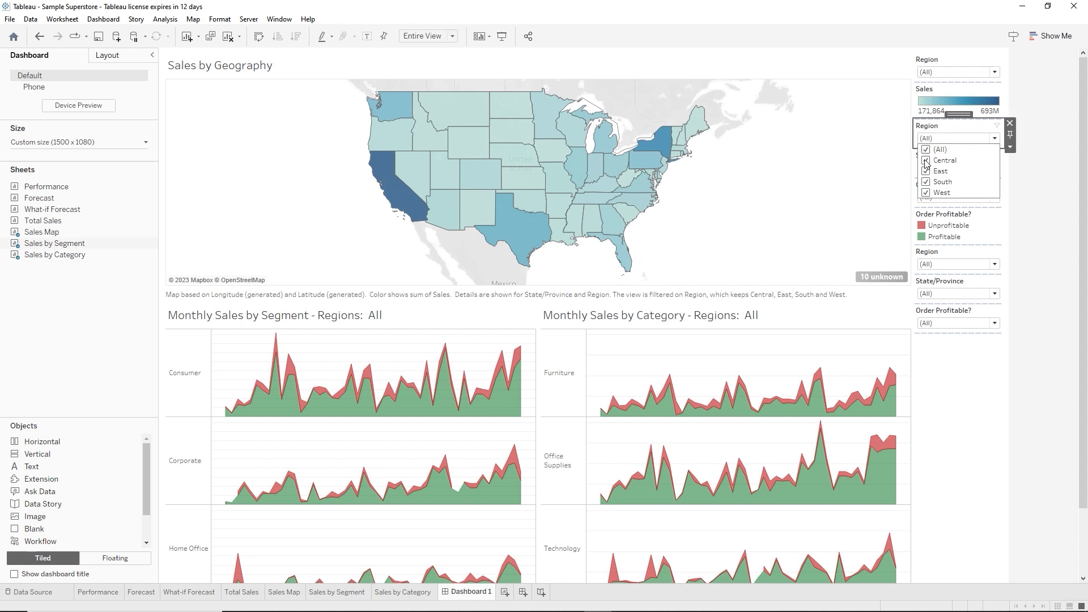
left_click(926, 161)
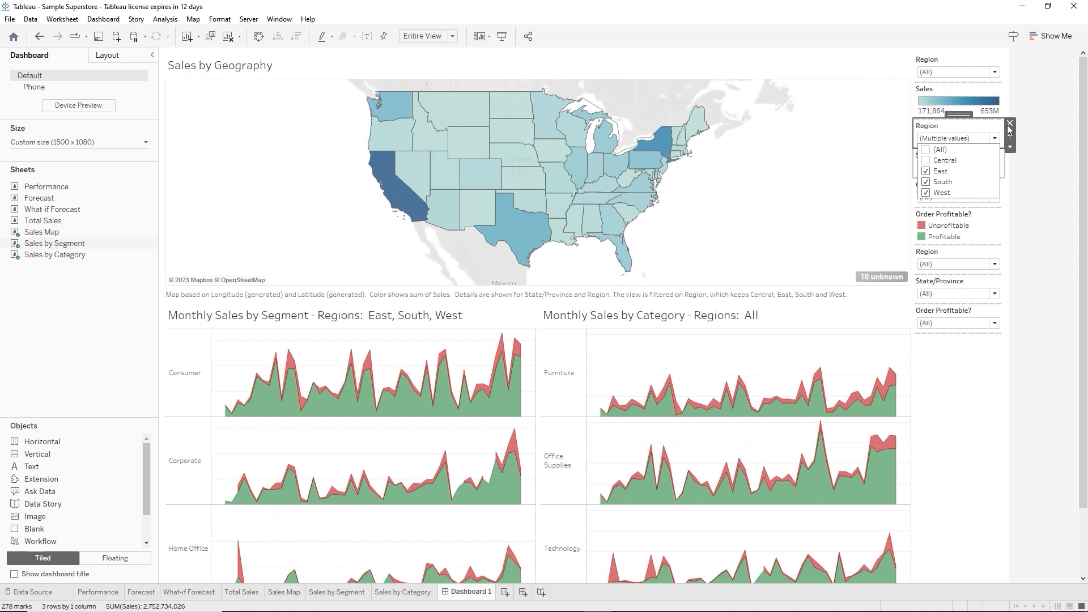
left_click(928, 154)
left_click(928, 153)
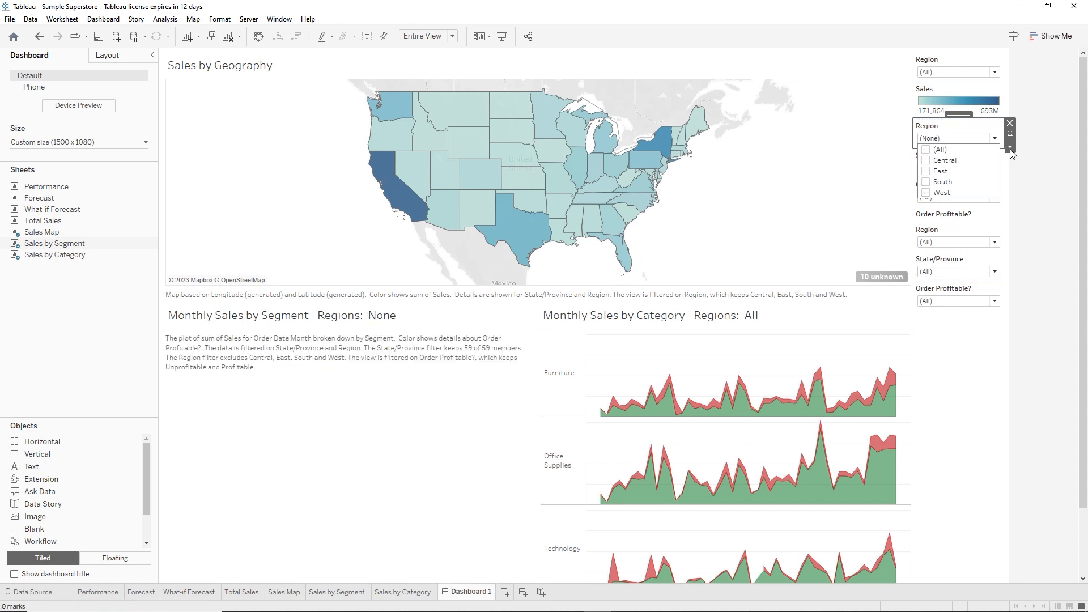
Make the segment chart's Region filter floating and place it beside the Monthly Sales by Segment title
left_click(1010, 148)
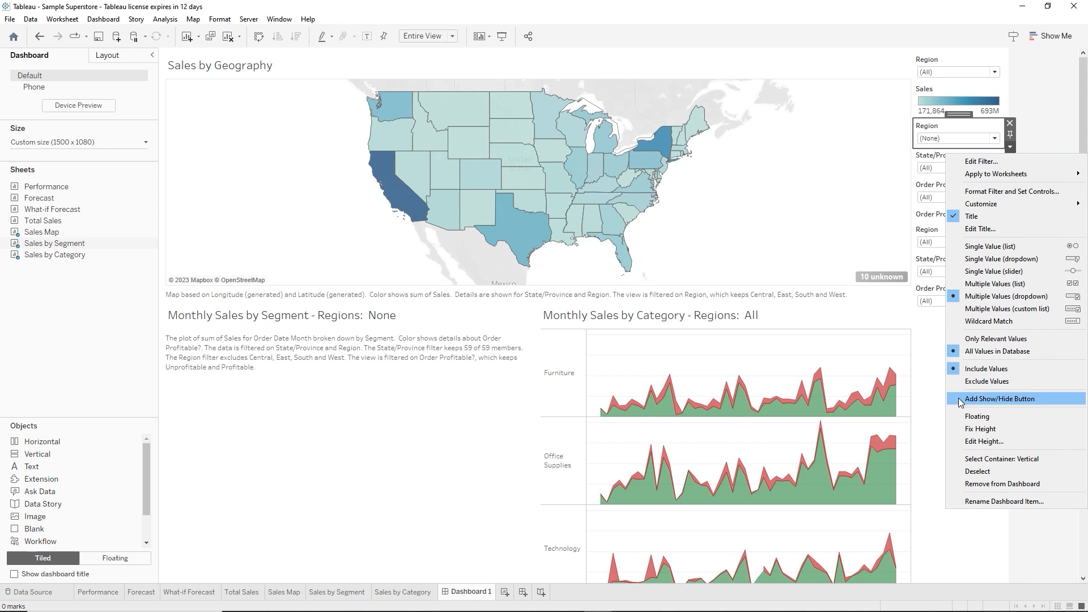
left_click(987, 416)
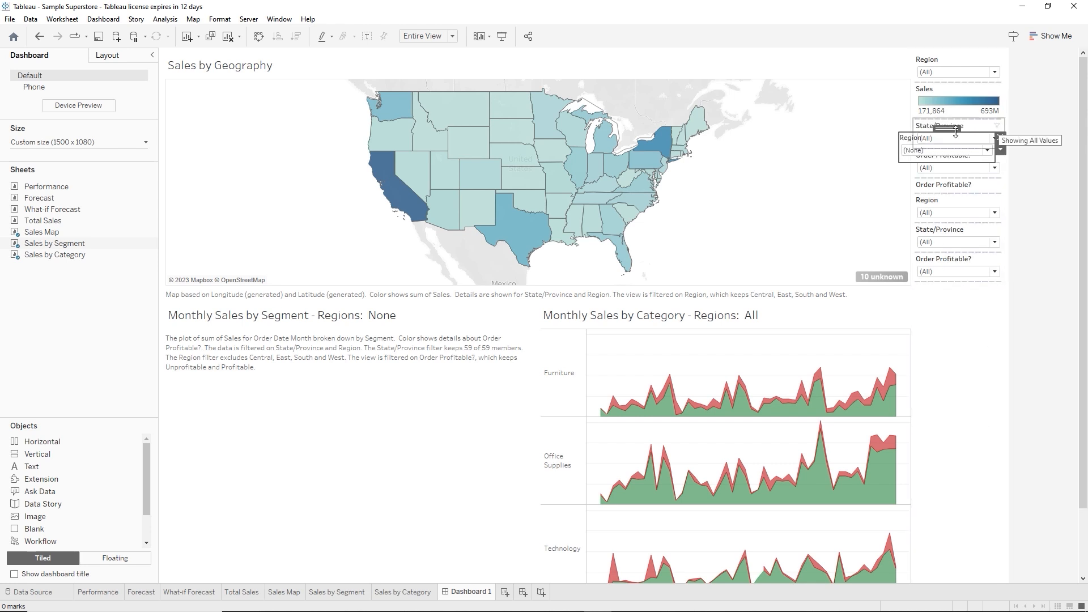
left_click_drag(946, 128, 447, 296)
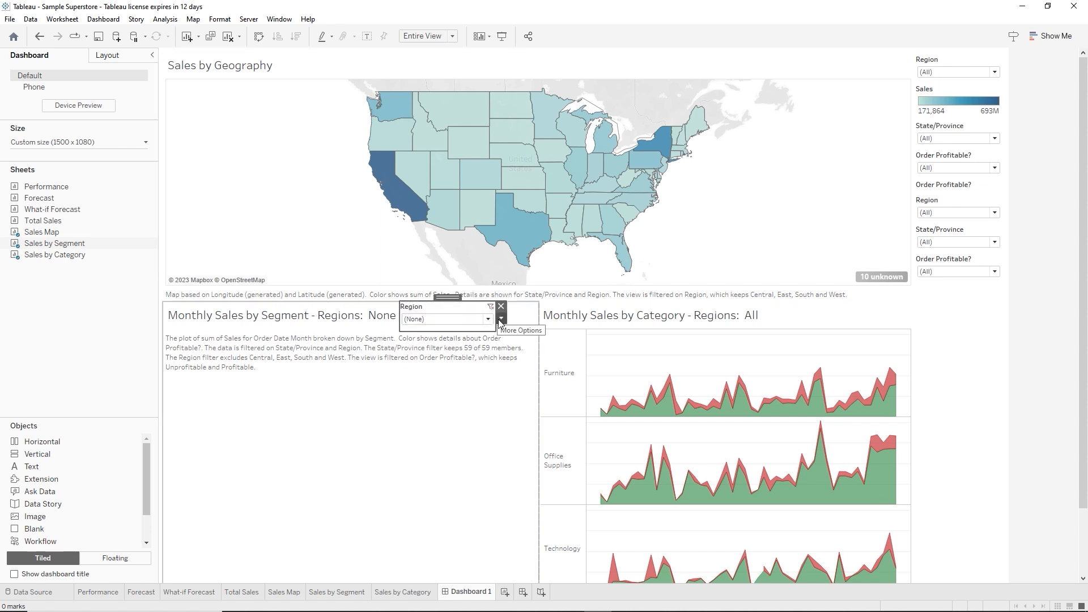
Reselect all regions in the floating Region filter and slightly reduce the filter box's height
left_click(477, 324)
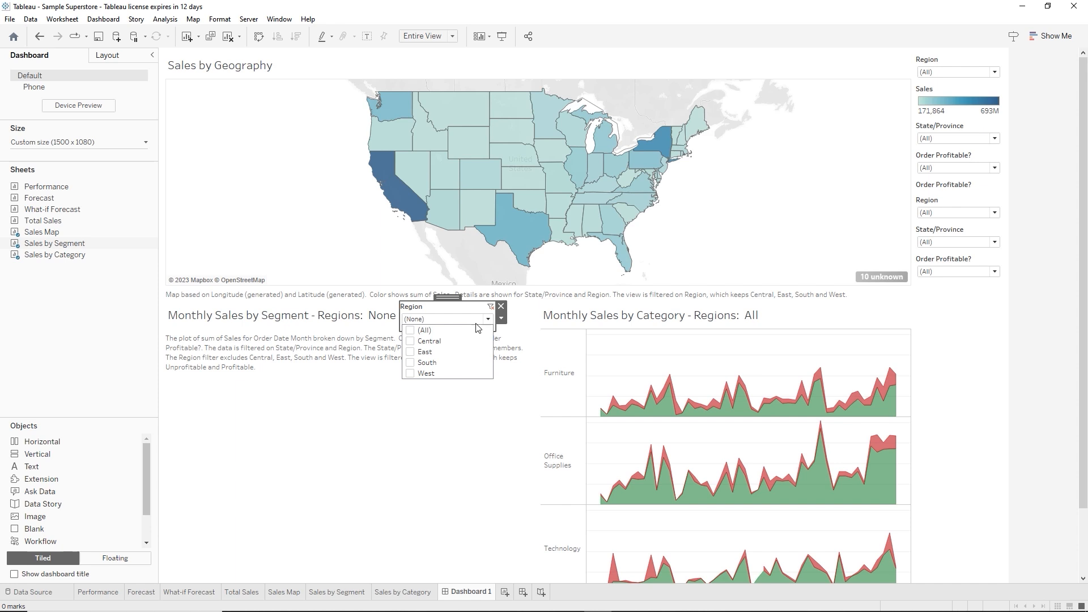
left_click(414, 331)
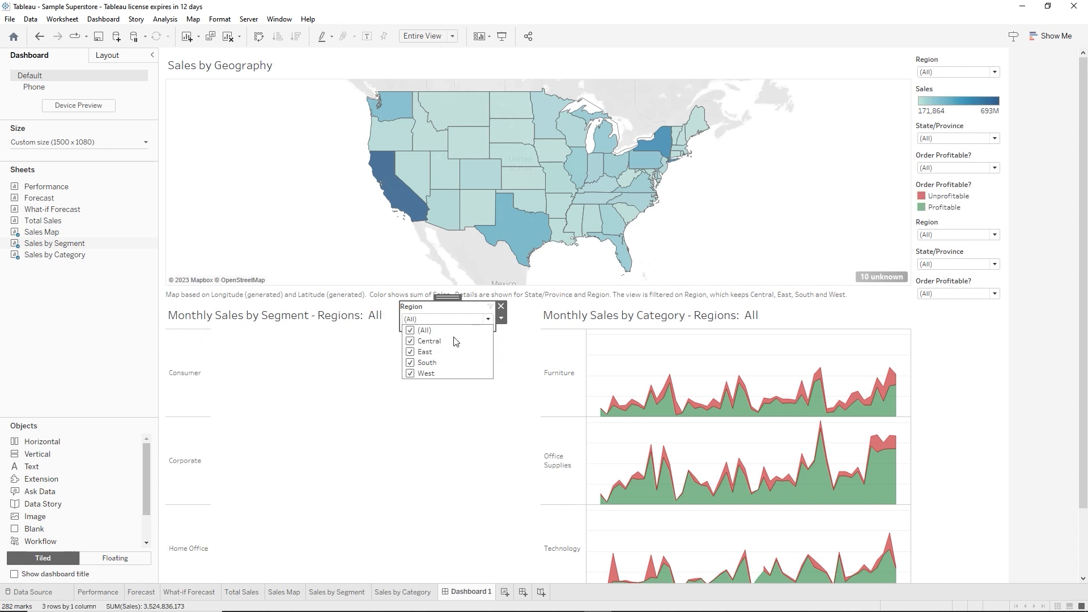
left_click(477, 328)
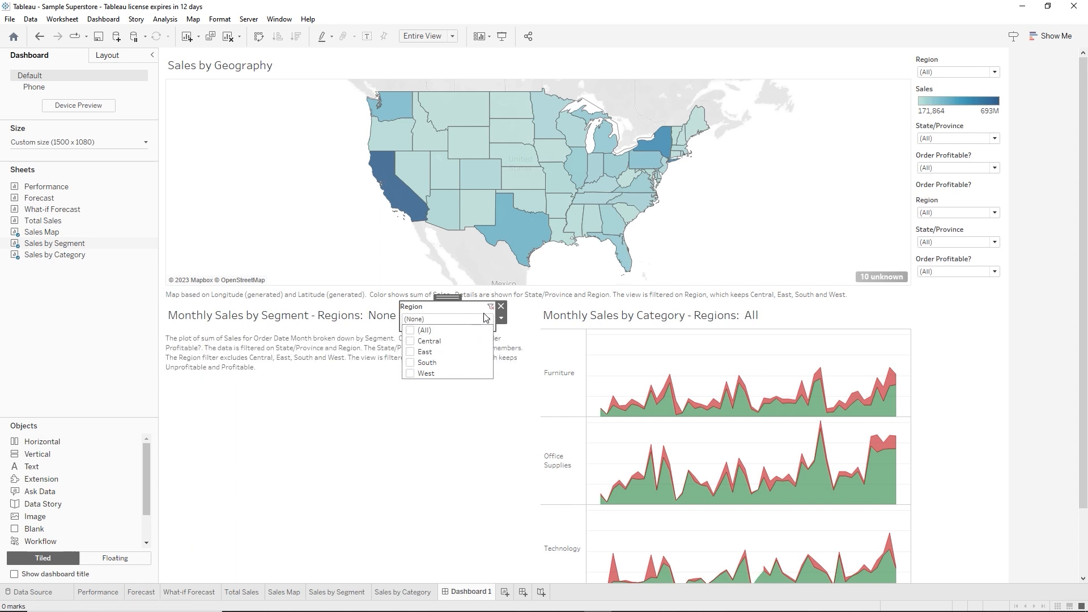
left_click(412, 331)
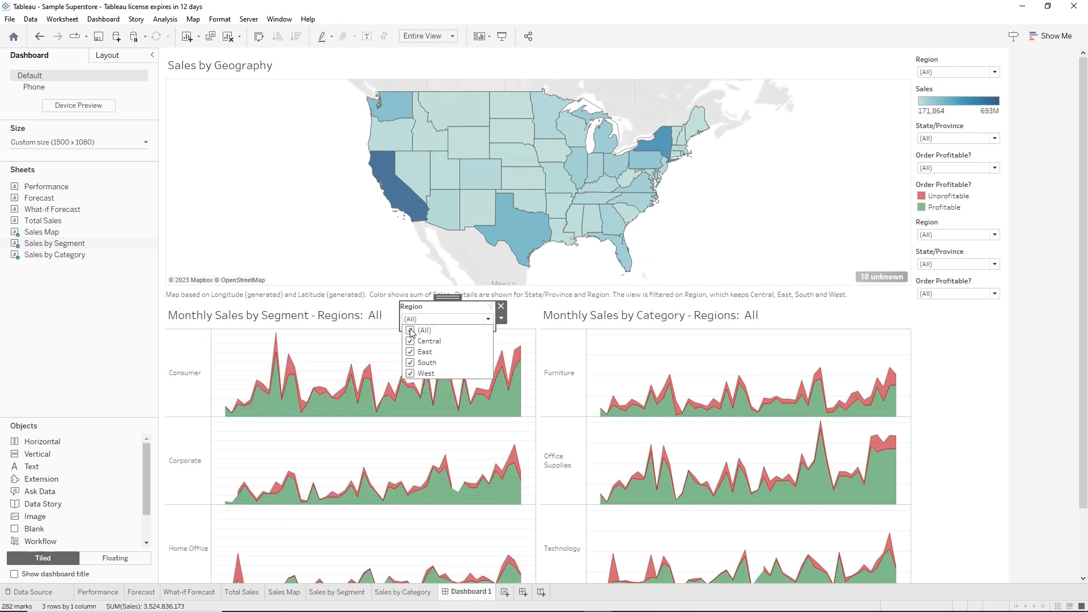
left_click(519, 317)
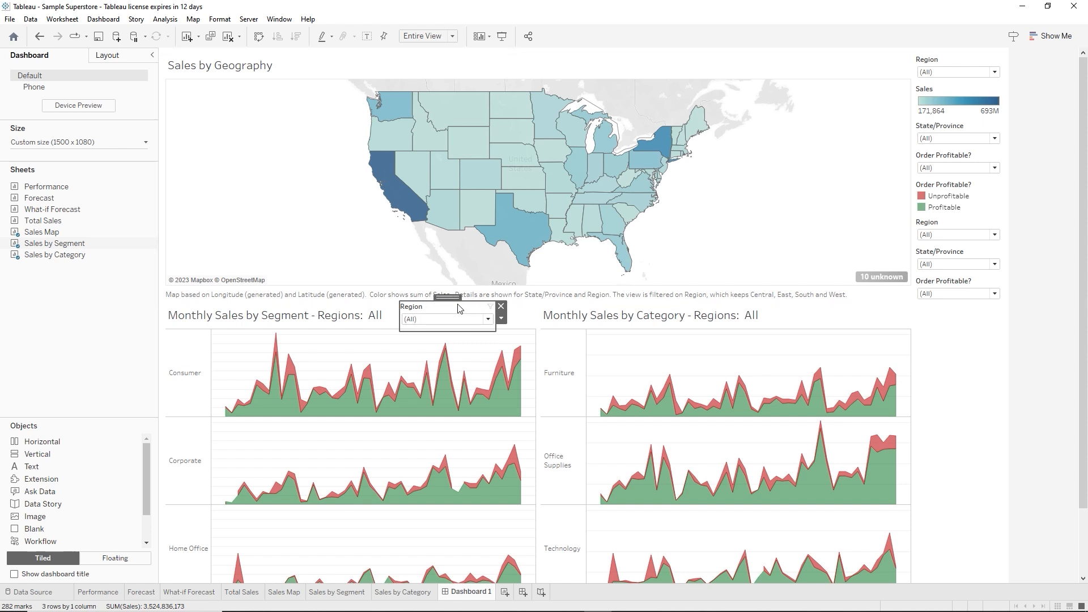
left_click_drag(442, 331, 442, 324)
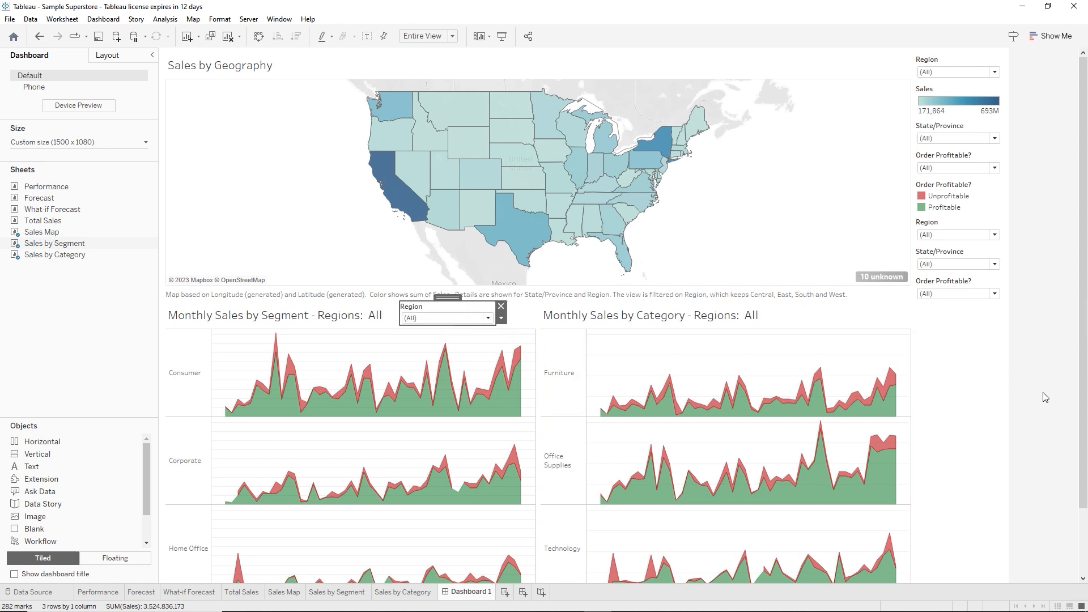
Check which chart the State/Province filter below the Sales legend controls by isolating Alabama and clearing every state
left_click(995, 139)
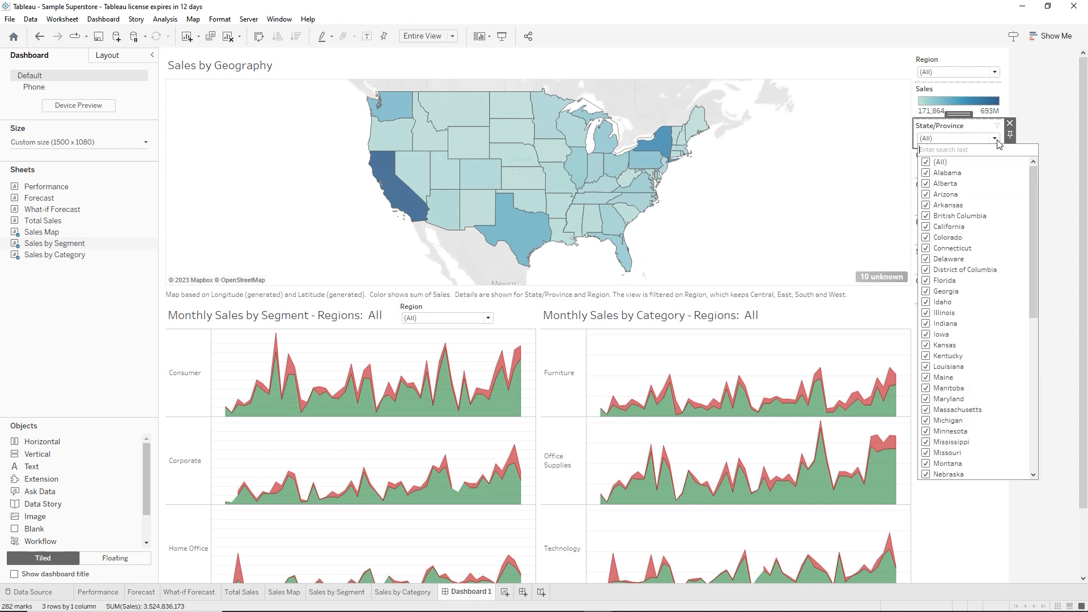
left_click(925, 172)
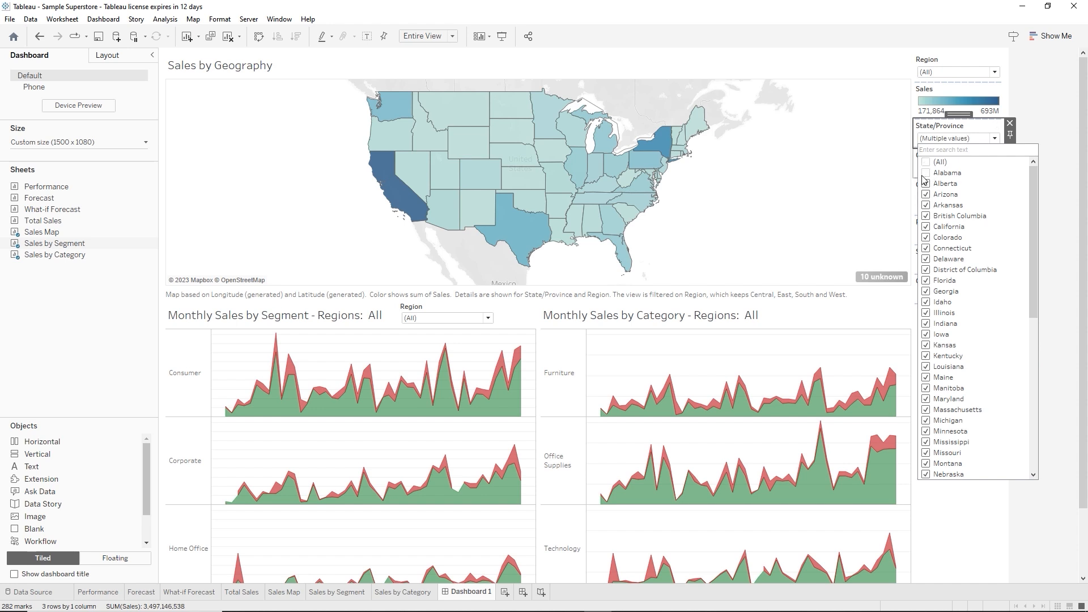
left_click(927, 174)
left_click(926, 162)
left_click(929, 173)
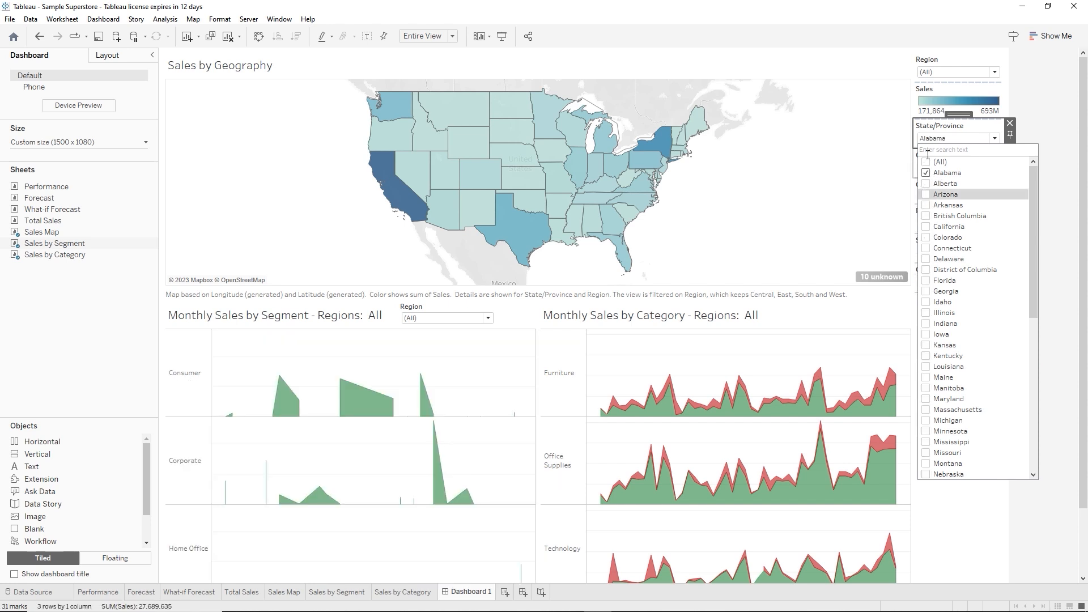
left_click(926, 172)
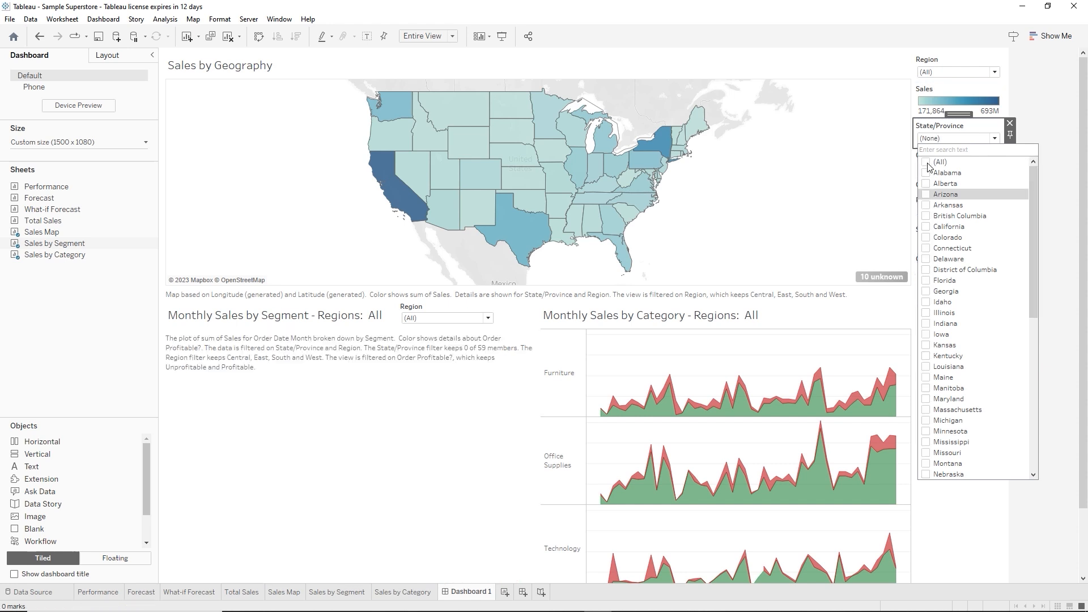
left_click(1044, 135)
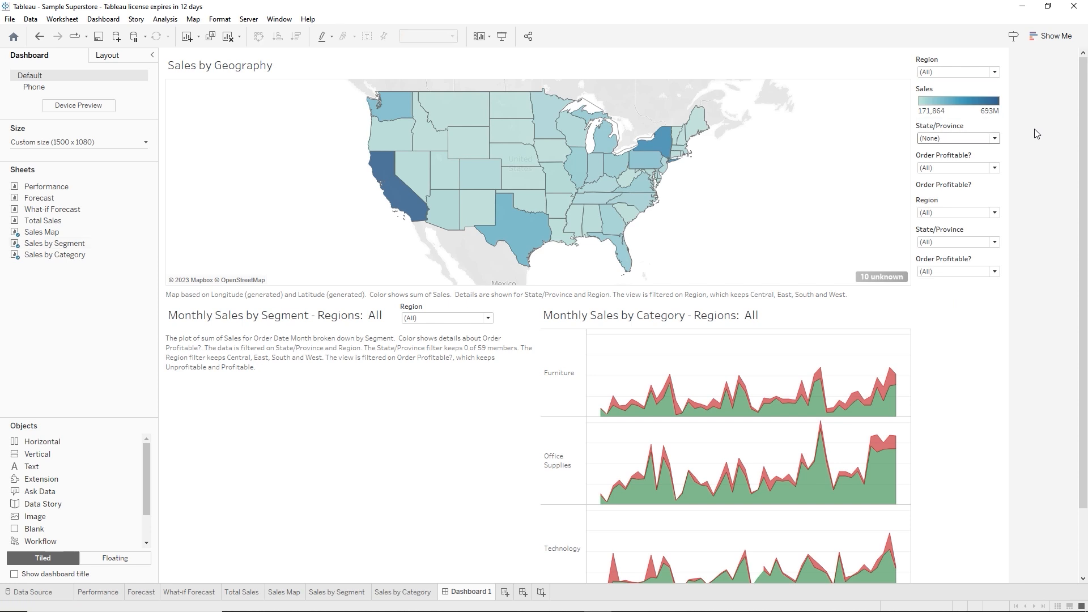
Reselect all states in the State/Province filter below the Sales legend
left_click(995, 139)
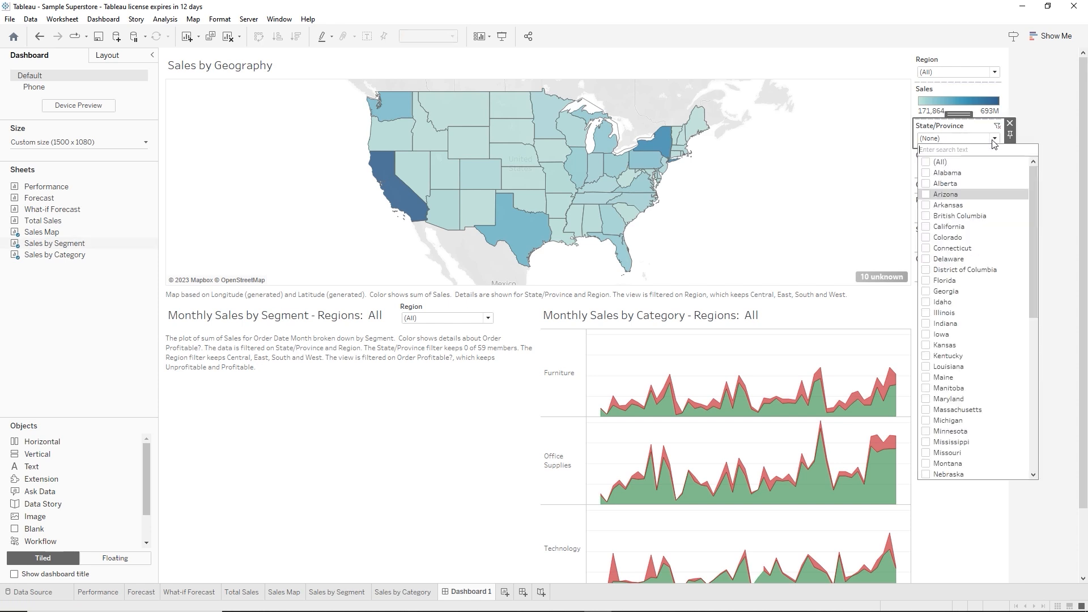
left_click(928, 164)
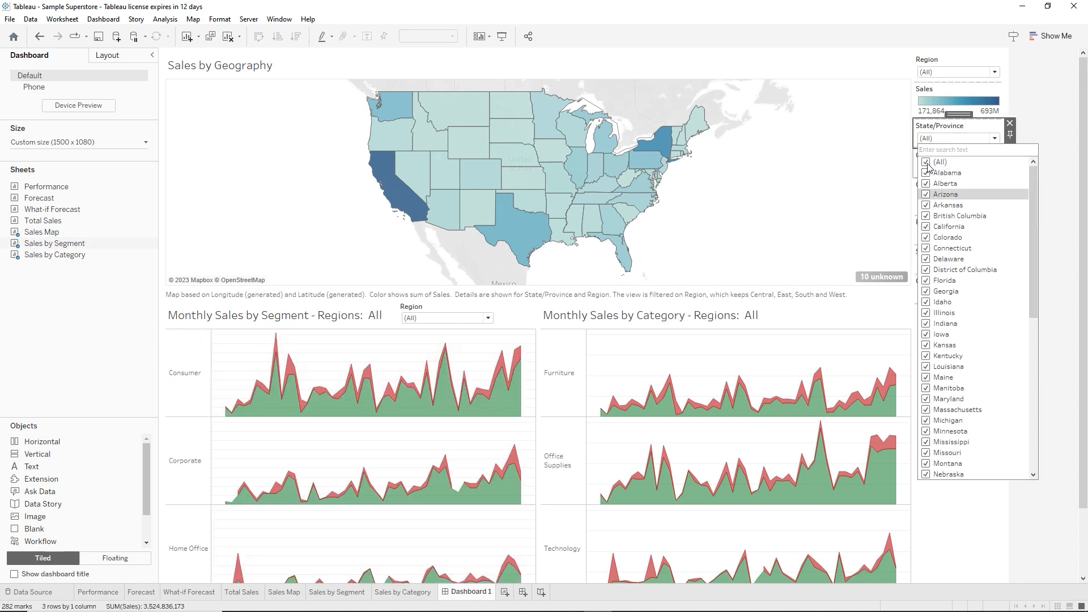
key("ctrl+z")
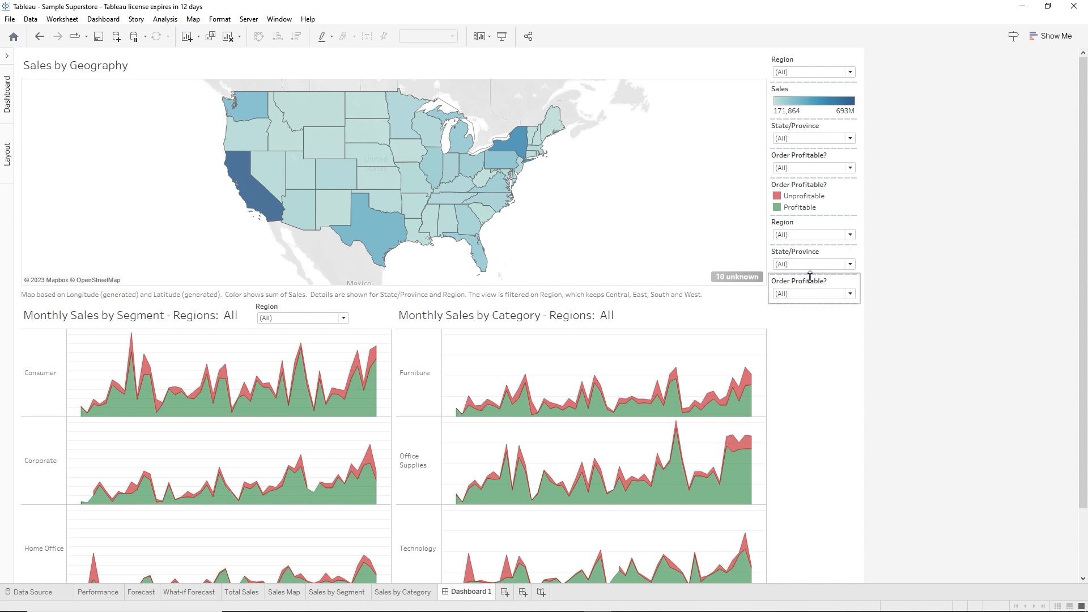
Make the category chart's Region filter floating and place it beside the Monthly Sales by Category title
mouse_move(656, 380)
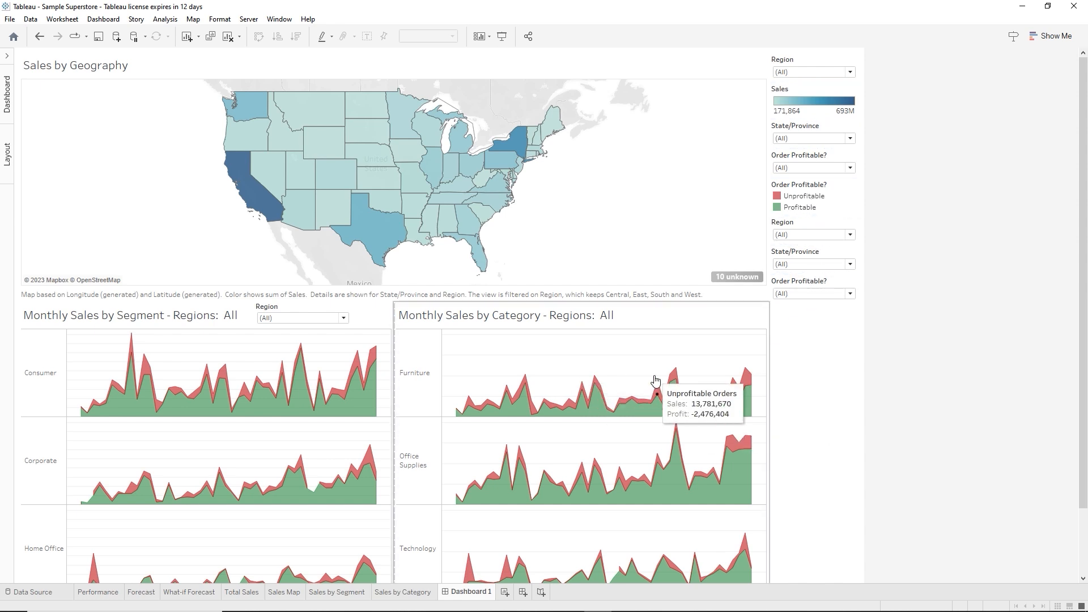
left_click(801, 224)
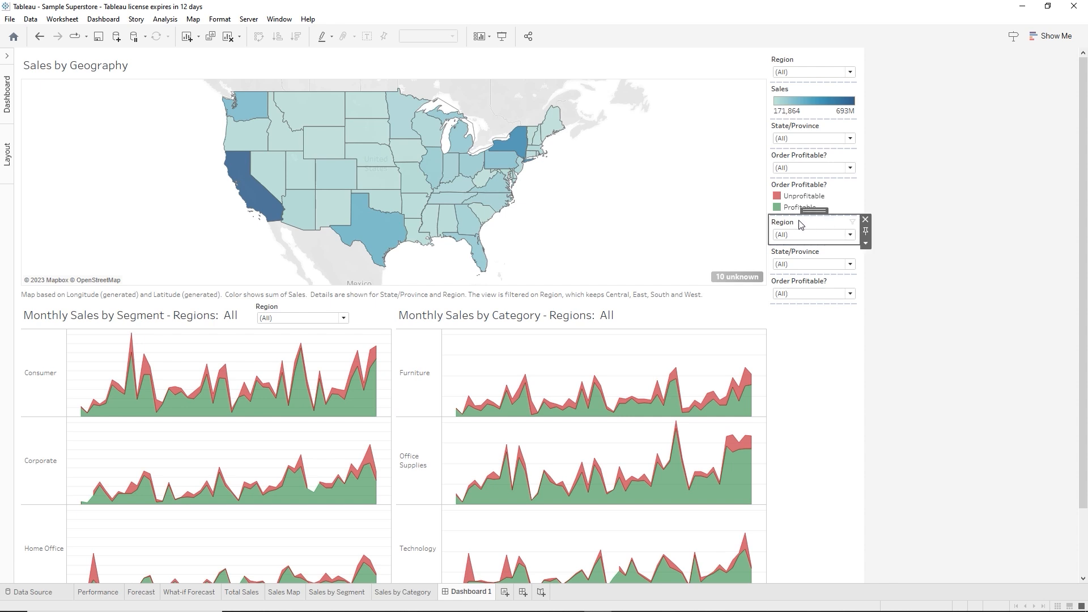
left_click(868, 246)
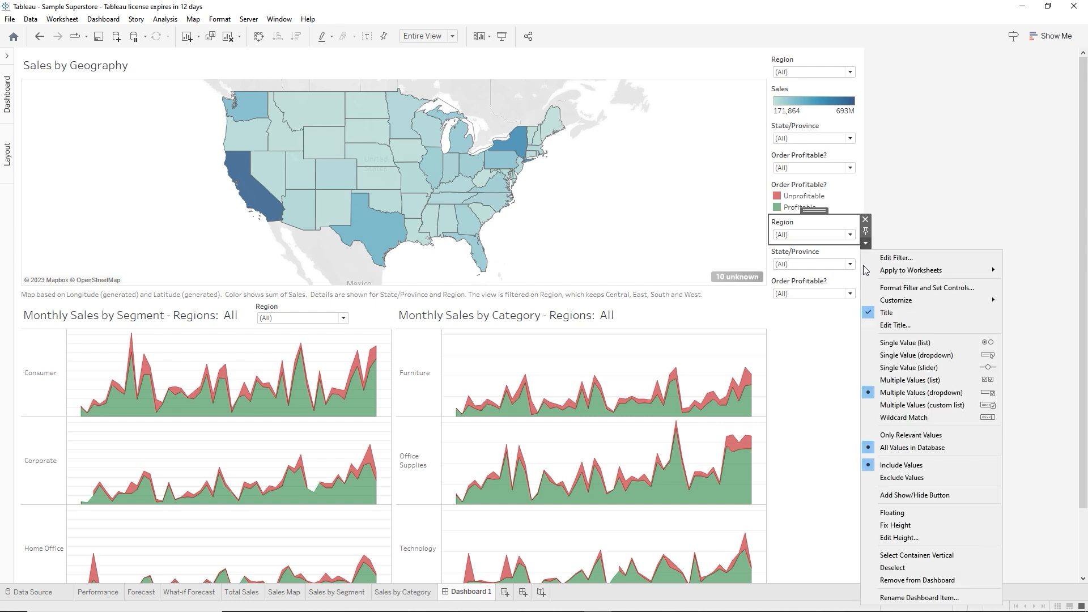
left_click(876, 513)
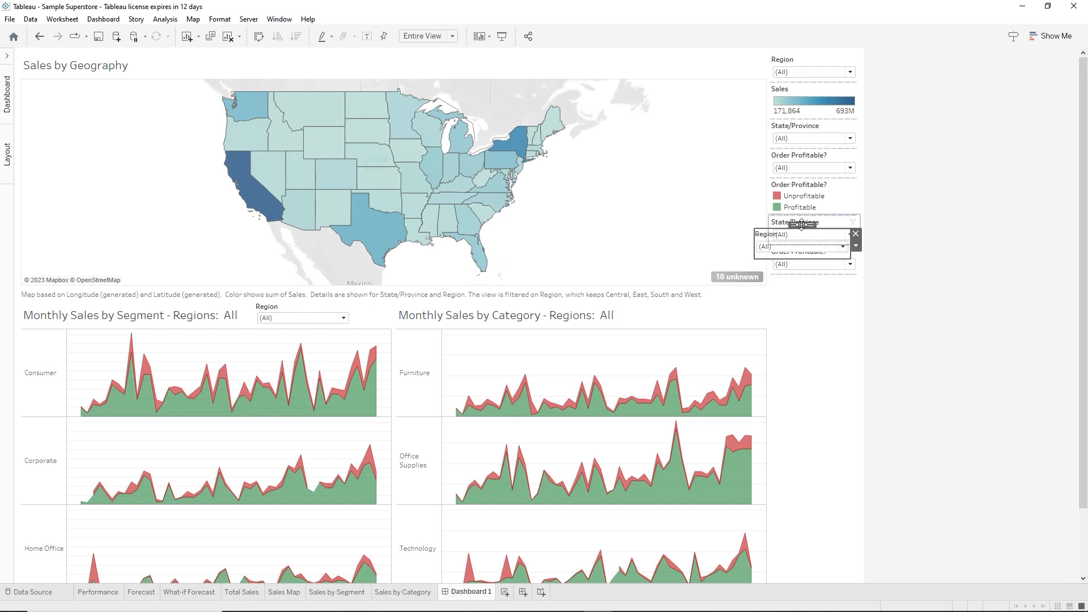
left_click_drag(825, 253, 821, 329)
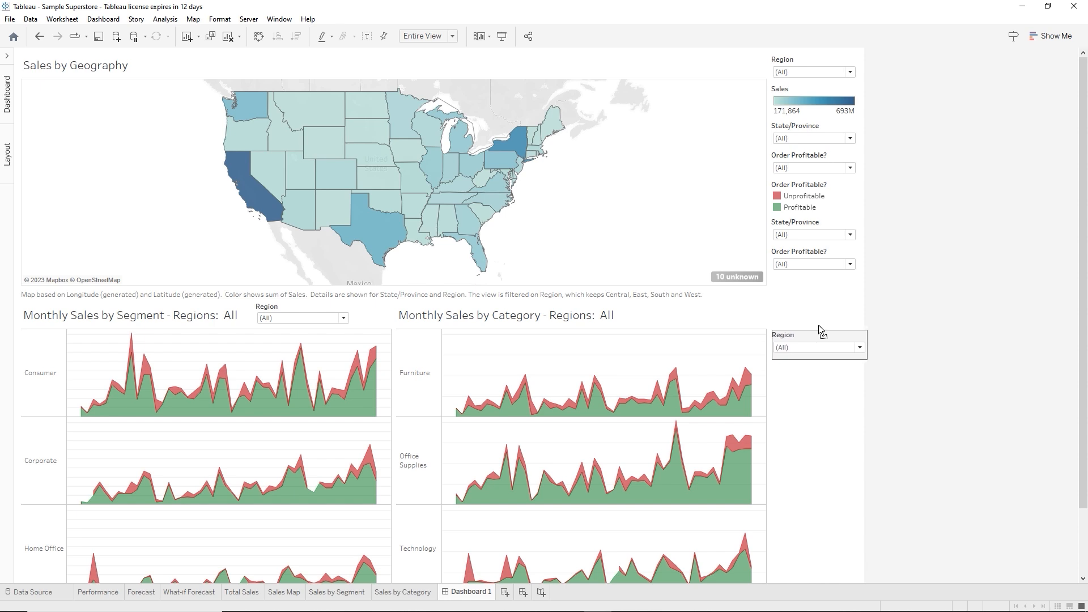
left_click_drag(815, 323, 714, 298)
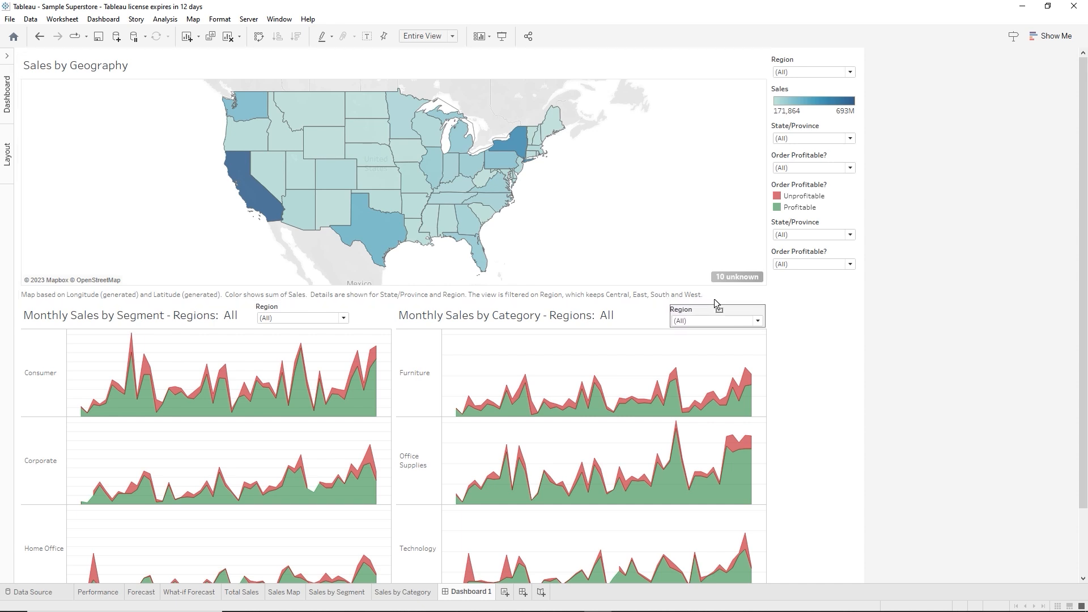
left_click(852, 292)
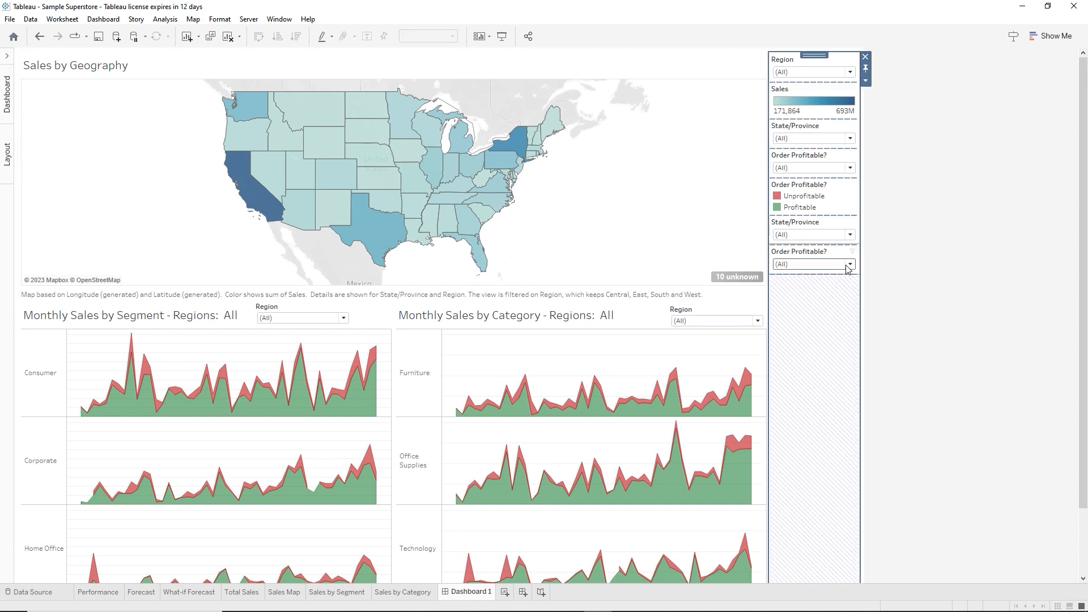
Make the category chart's State/Province filter floating and place it just beside the upper part of the Monthly Sales by Category chart
left_click(832, 232)
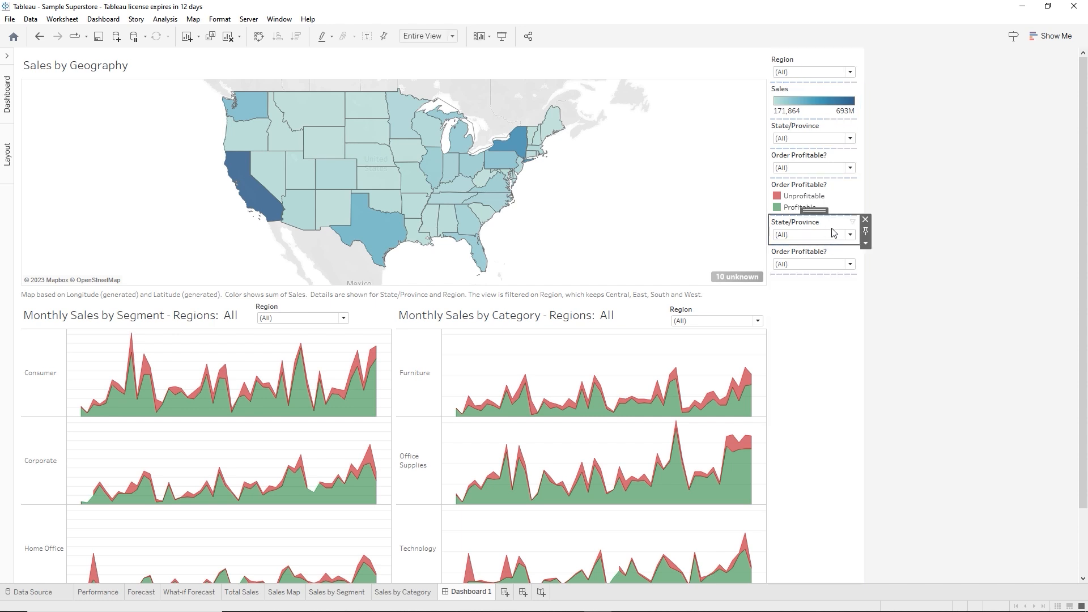
left_click(865, 243)
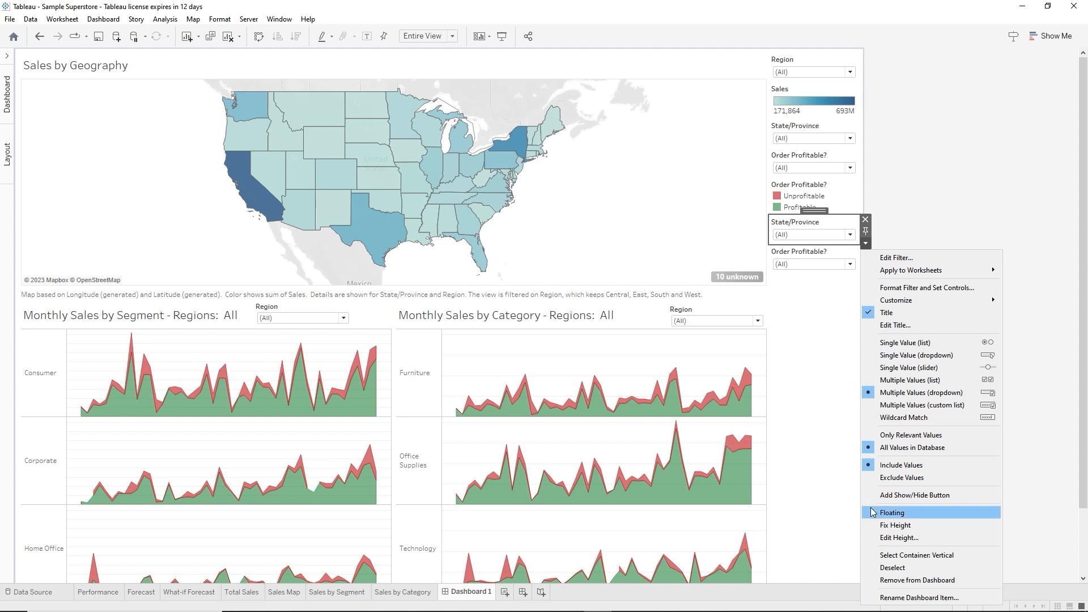
left_click(892, 512)
left_click_drag(815, 211, 815, 321)
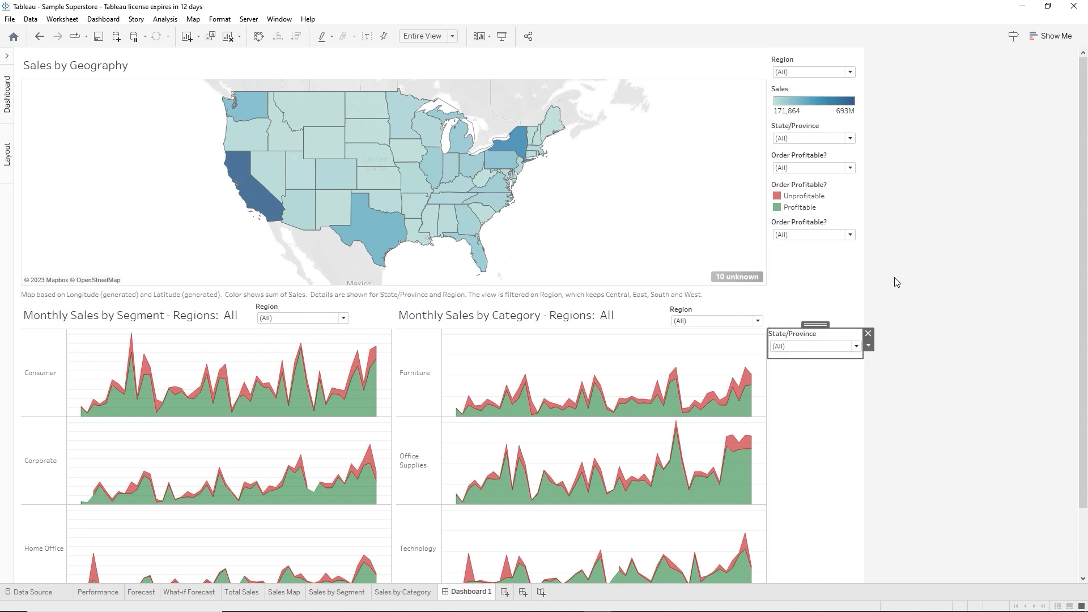
Make the category chart's Order Profitable? filter floating and place it directly under the floating State/Province filter
left_click(811, 225)
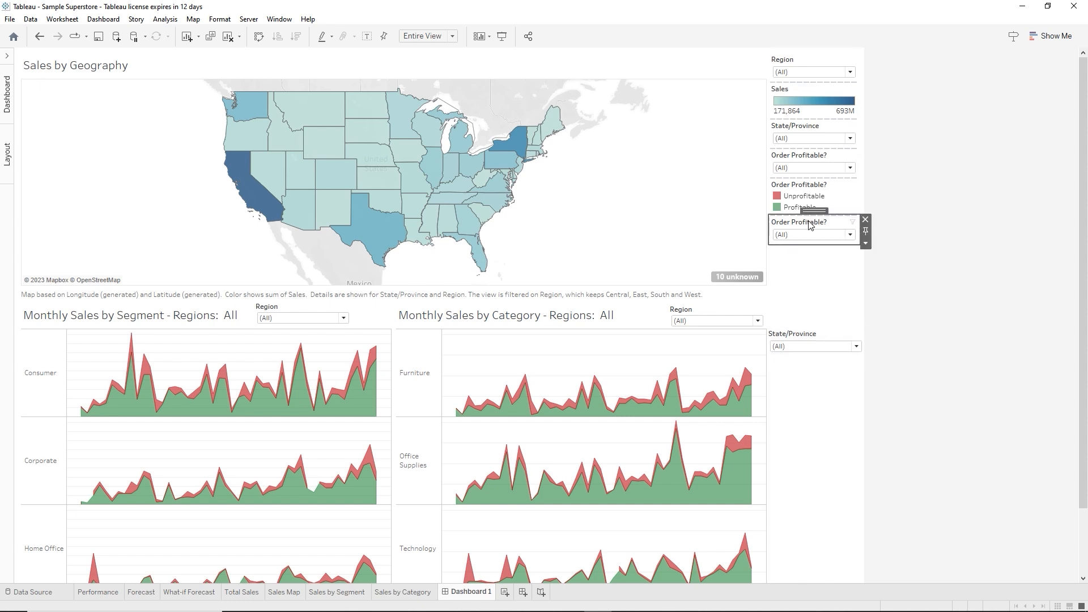
left_click(866, 244)
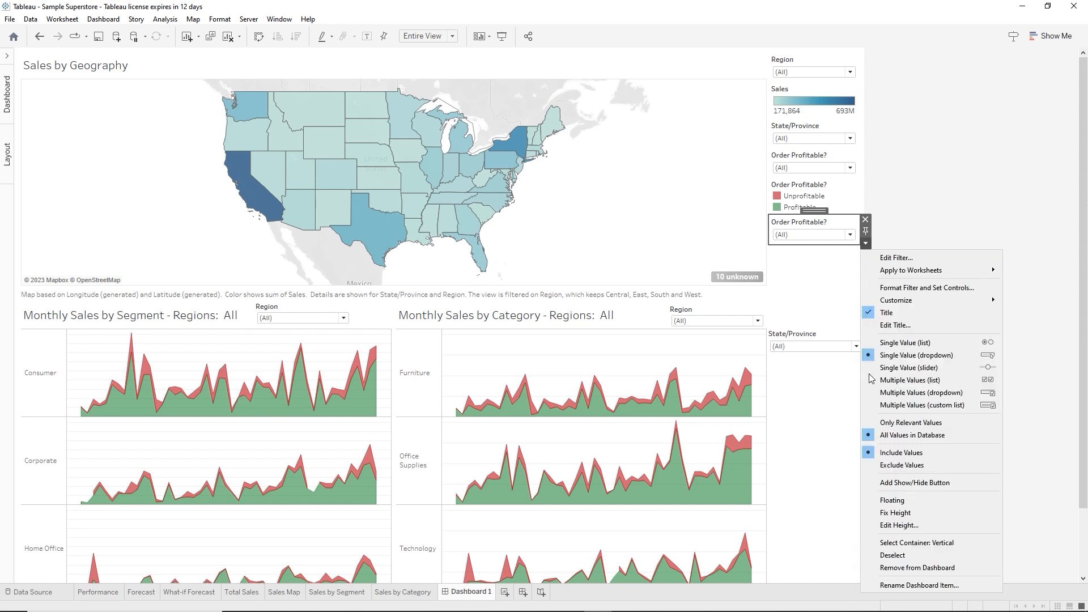
left_click(891, 500)
left_click_drag(815, 211, 814, 352)
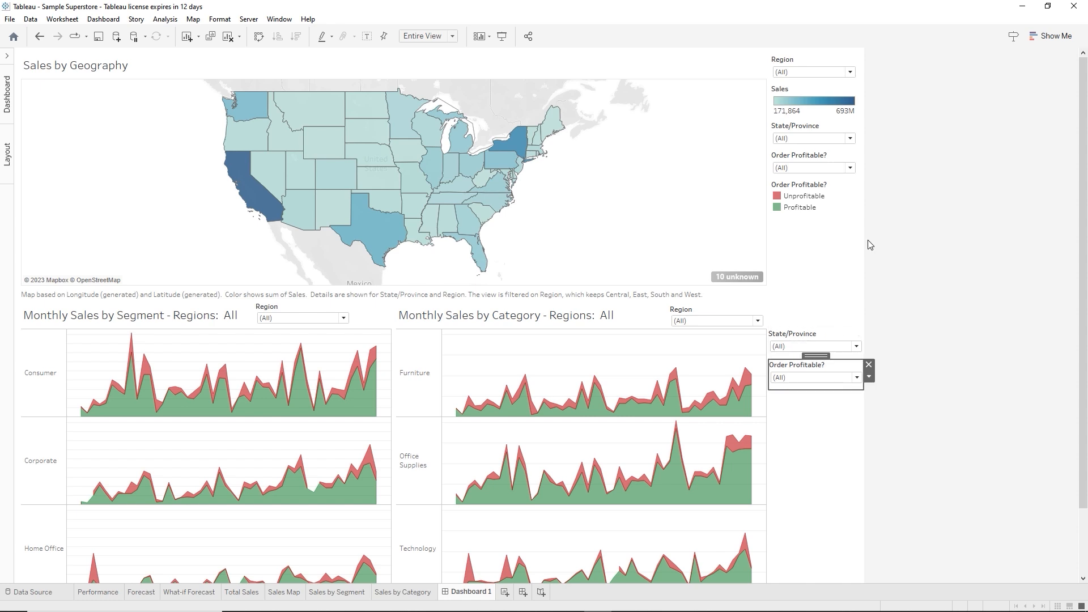
Make the Order Profitable? color legend floating and place it directly above the floating State/Province filter
left_click(805, 196)
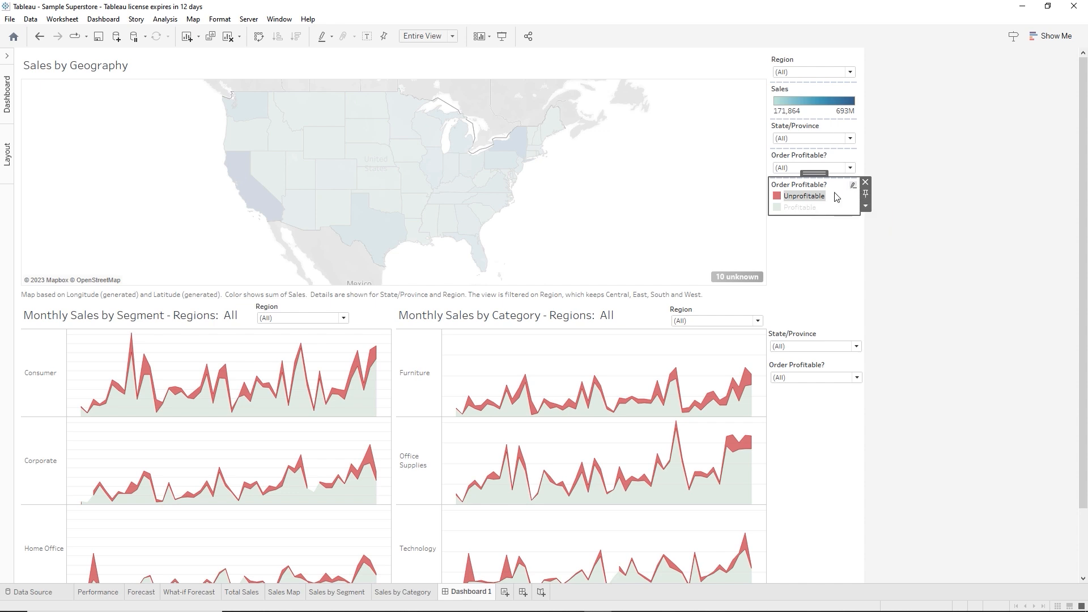
left_click(828, 196)
left_click(865, 207)
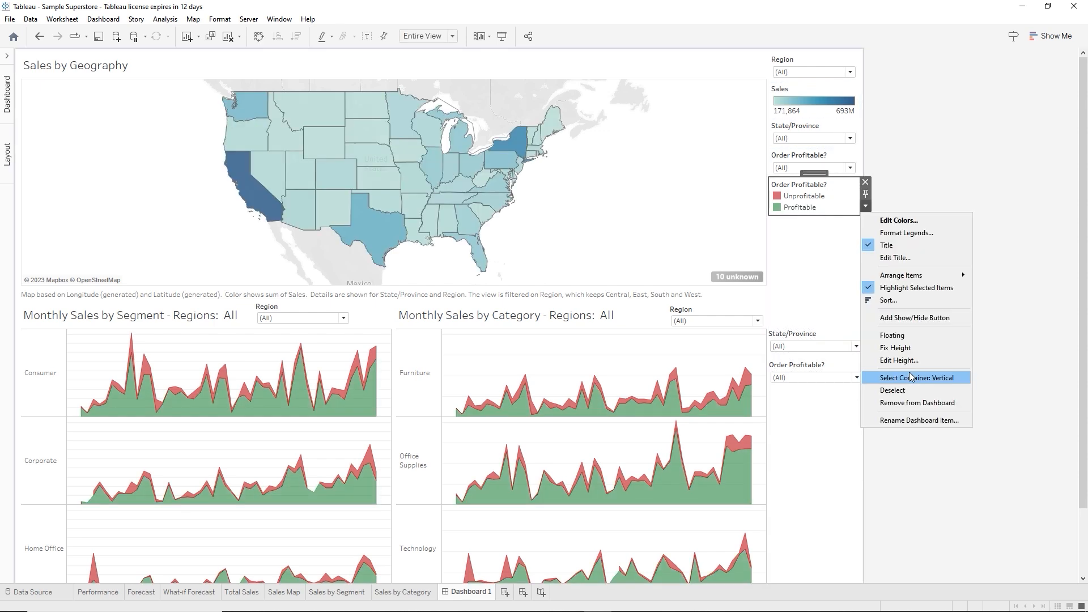
left_click(907, 336)
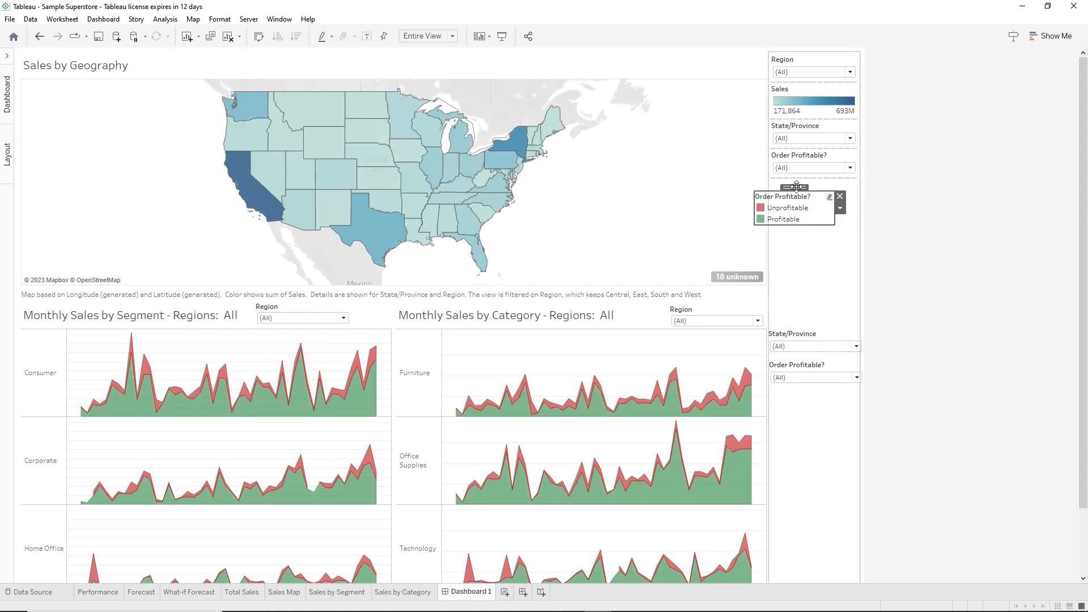
left_click_drag(796, 186, 816, 285)
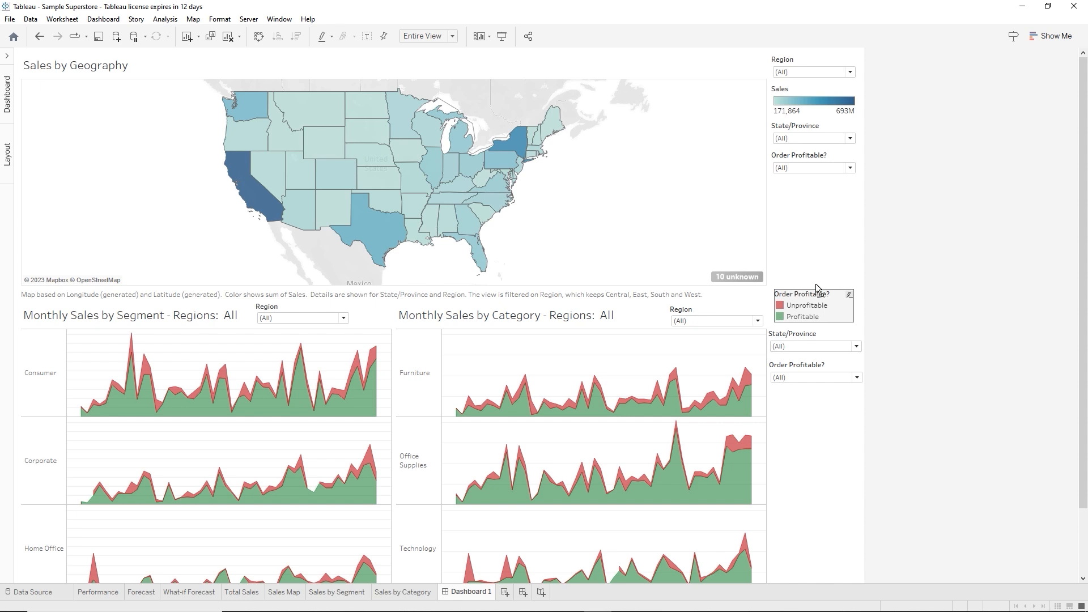
left_click(857, 237)
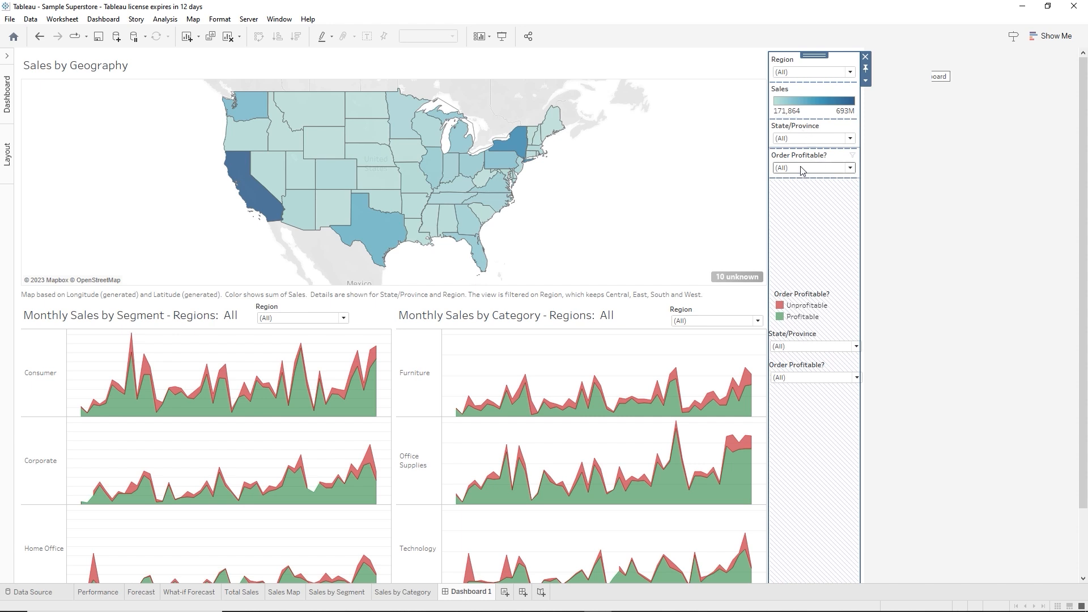
Change the title of the State/Province filter below the Sales legend to "Segment State/Province"
left_click(801, 133)
right_click(800, 132)
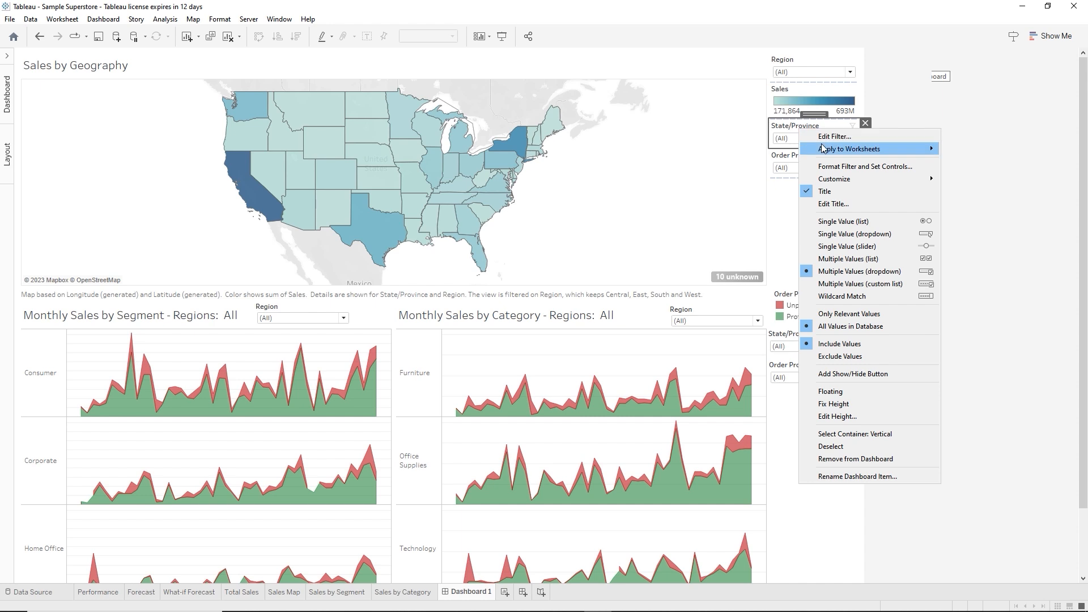
left_click(849, 203)
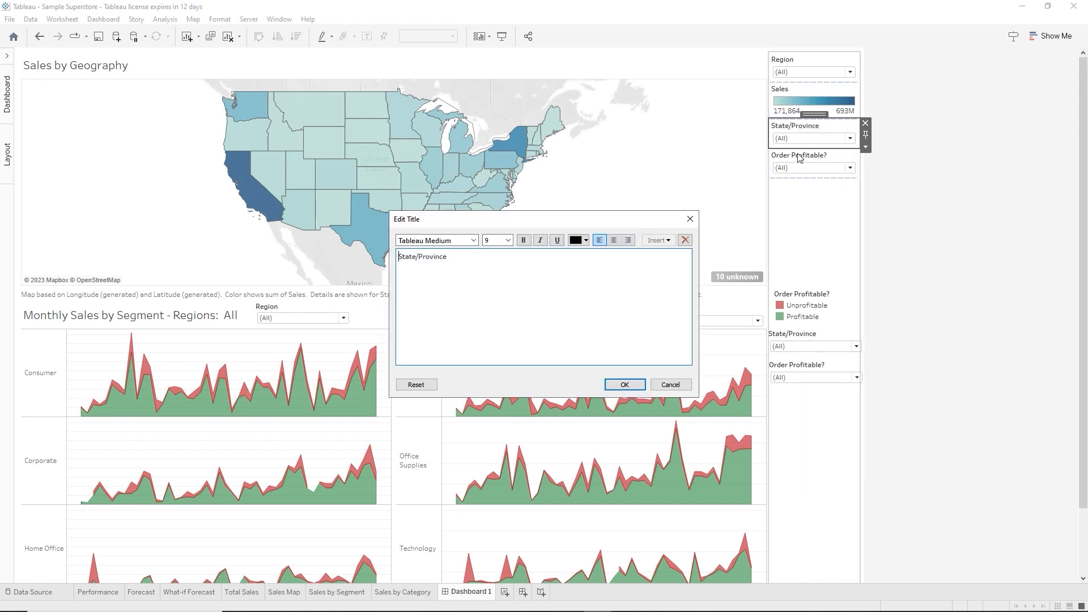
left_click(448, 263)
type("Segment")
left_click(625, 384)
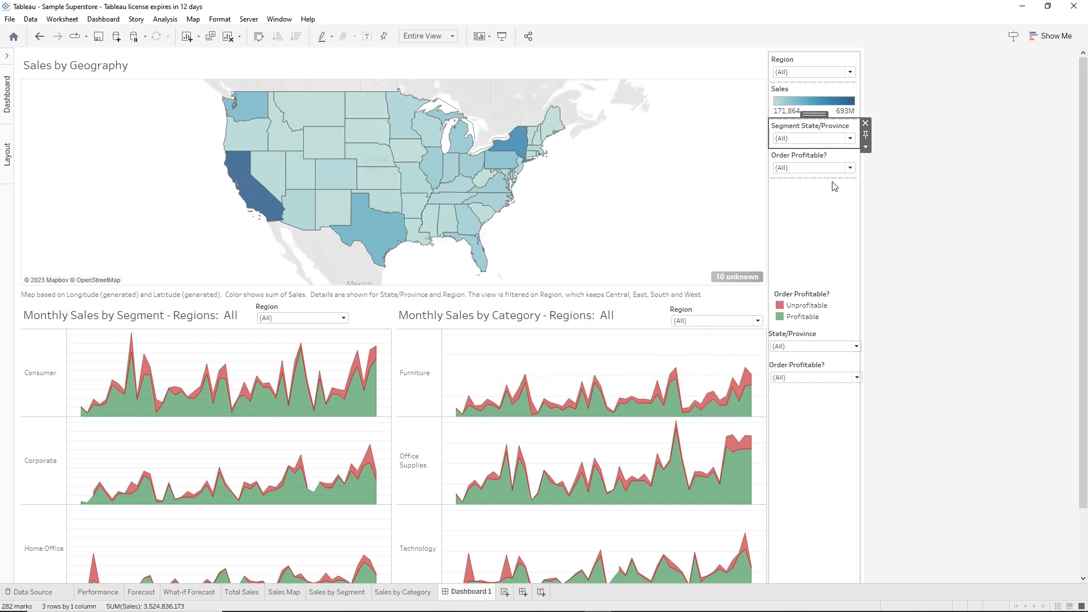
Change the title of the segment chart's Order Profitable? filter to "Segment Order Profitable?"
right_click(809, 162)
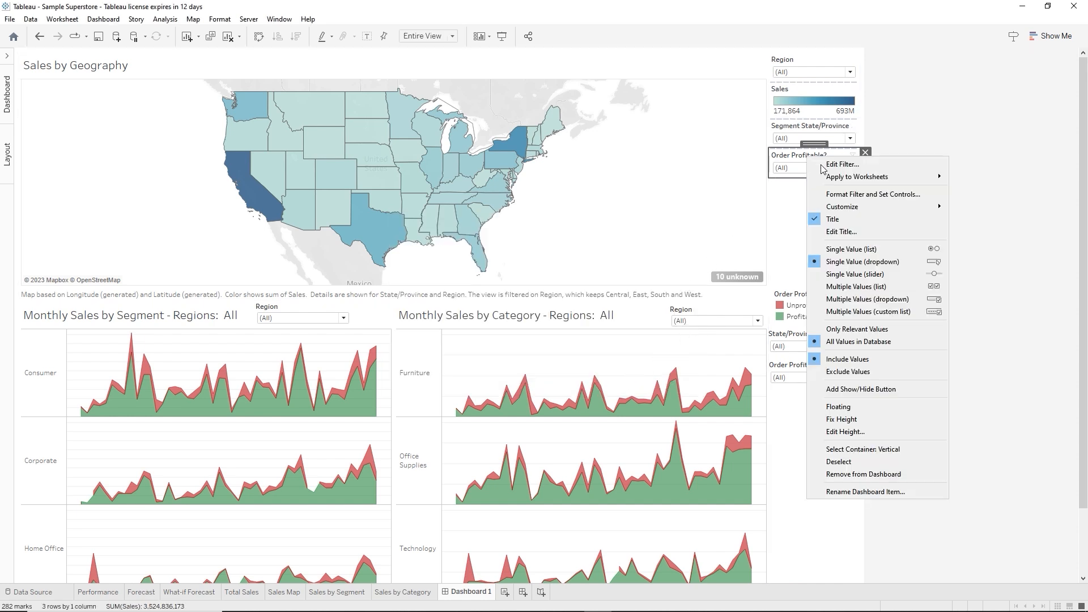
left_click(854, 240)
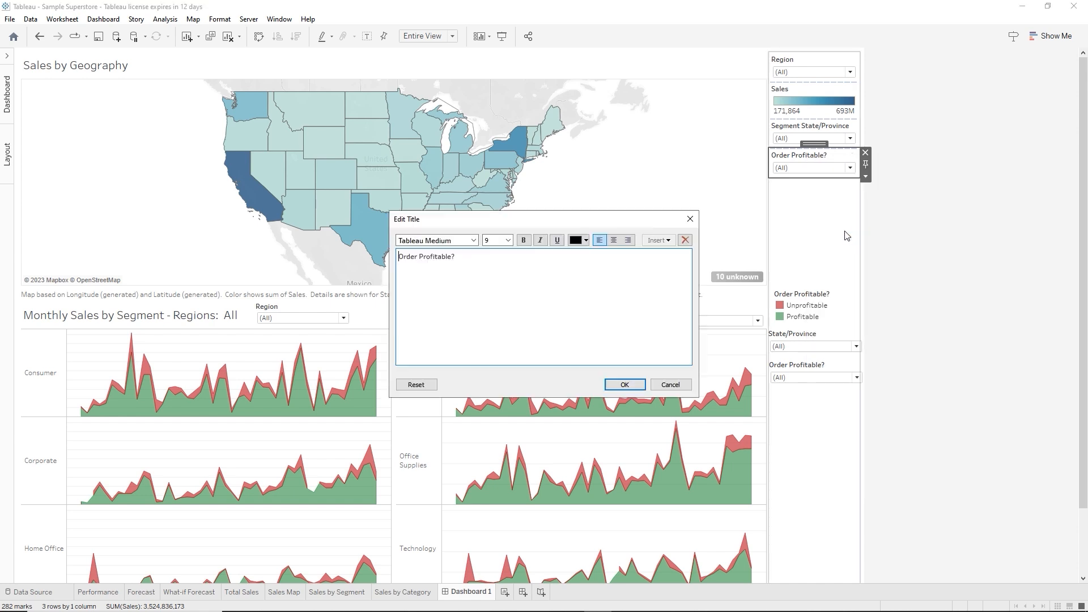
left_click(396, 257)
type("Segment")
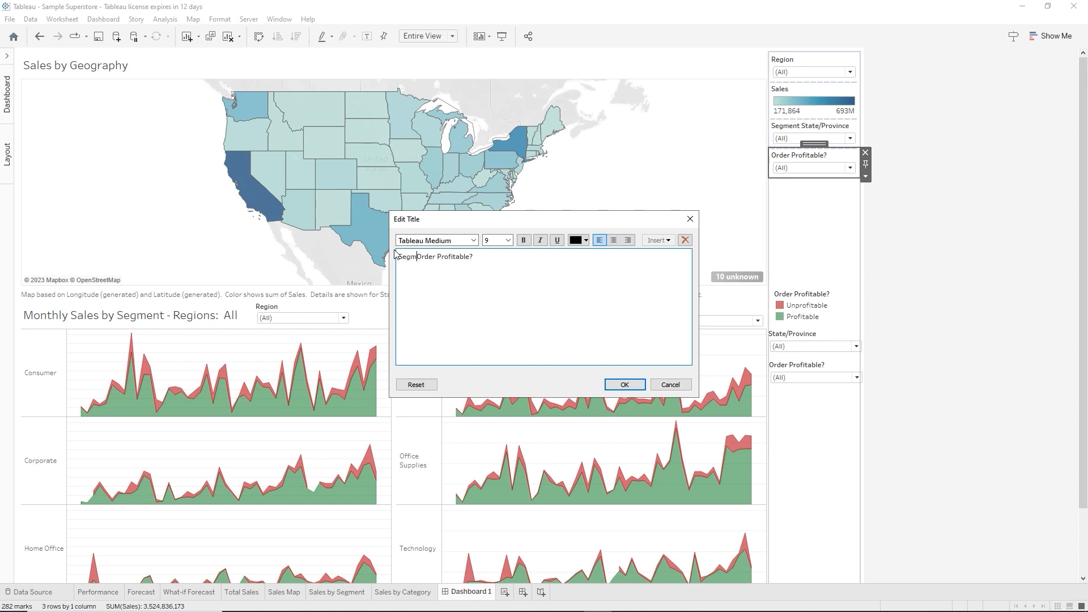
left_click(625, 385)
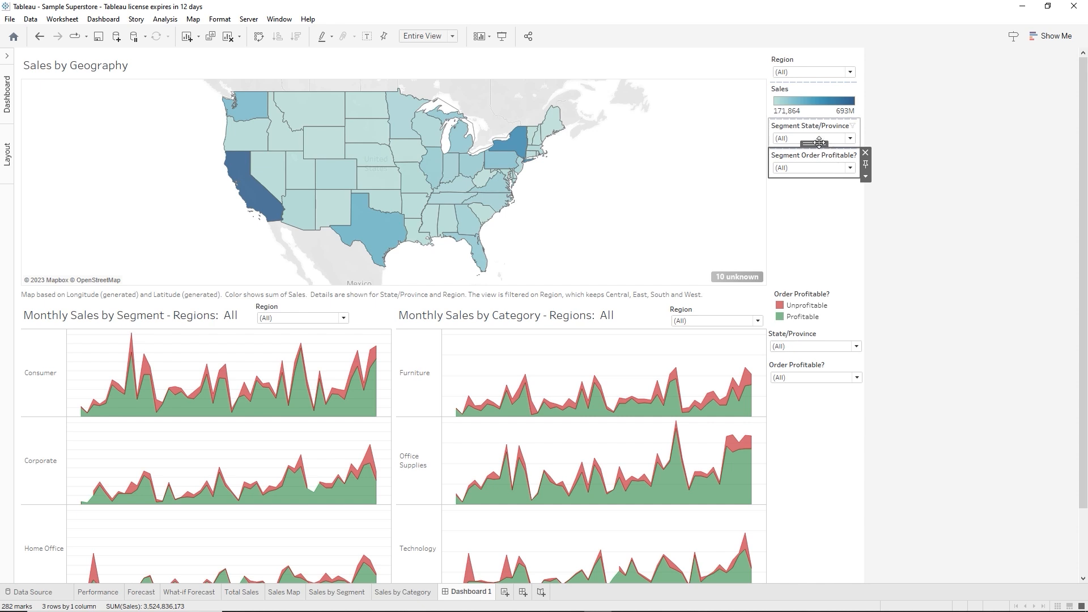
Make the Segment Order Profitable? filter floating and place it directly above the Order Profitable? color legend
left_click(866, 176)
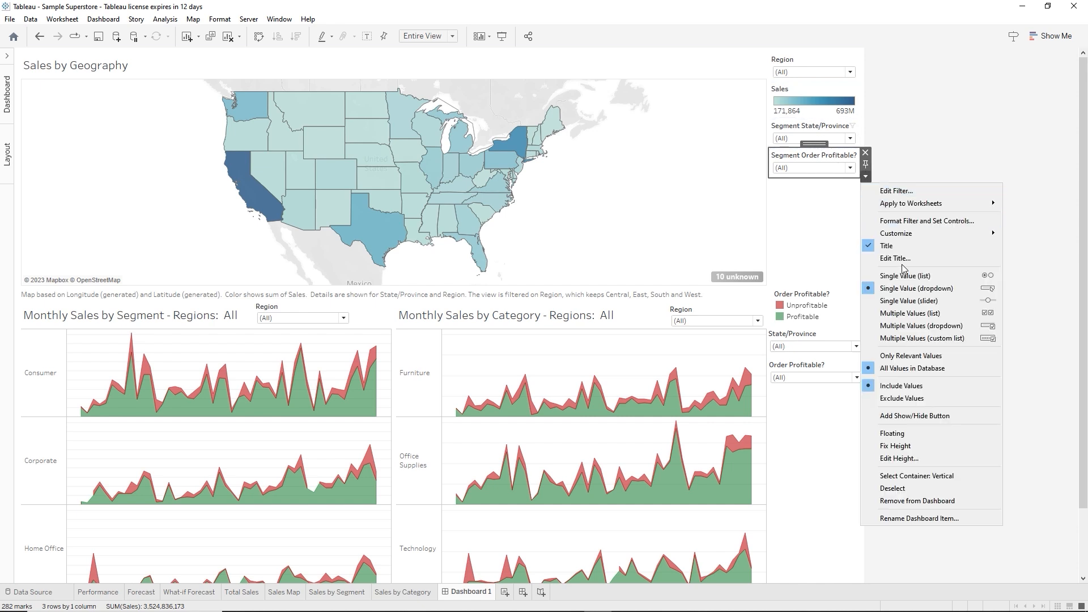
left_click(896, 434)
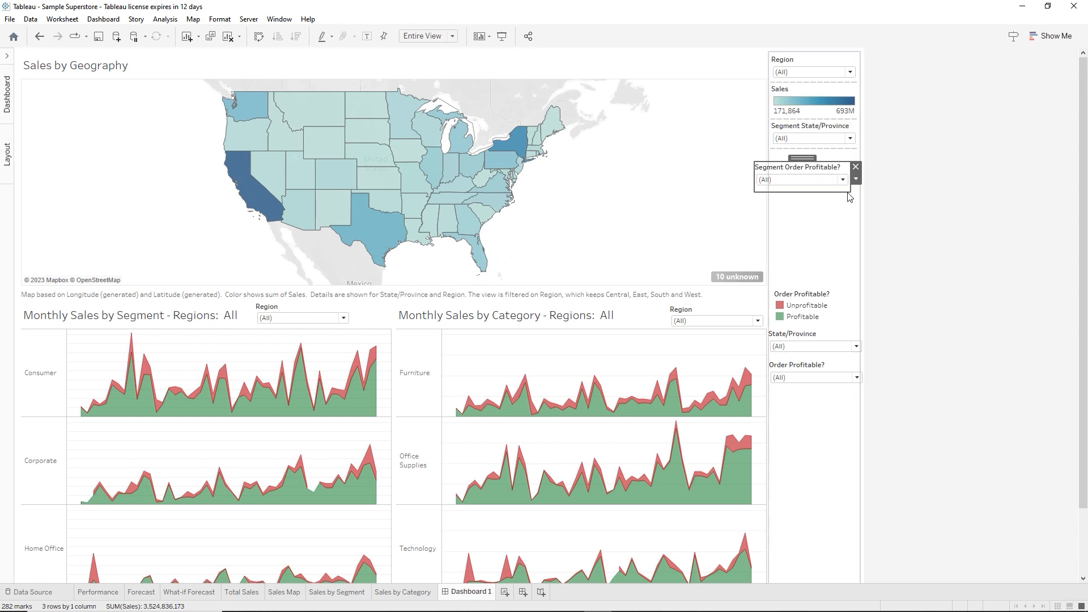
left_click_drag(824, 178, 822, 254)
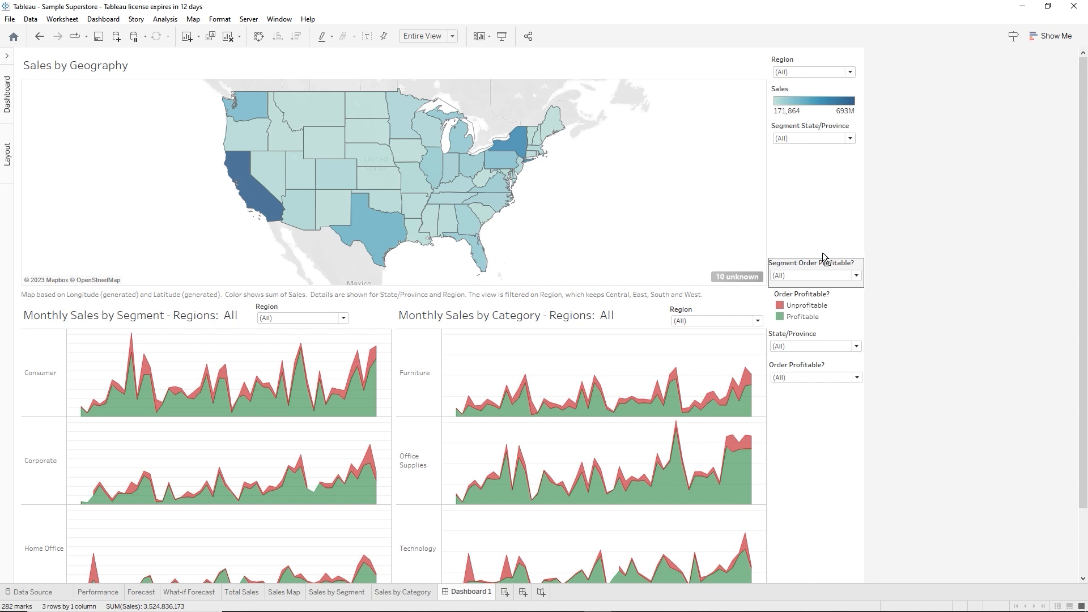
left_click(822, 253)
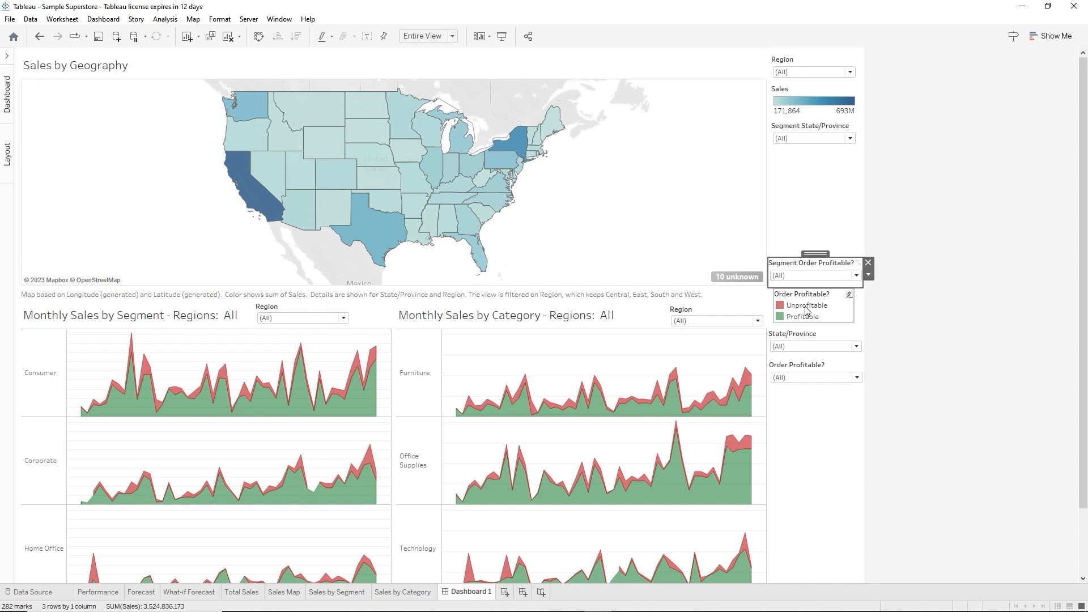
Make the Segment State/Province filter floating and place it directly above the Segment Order Profitable? filter
left_click(822, 129)
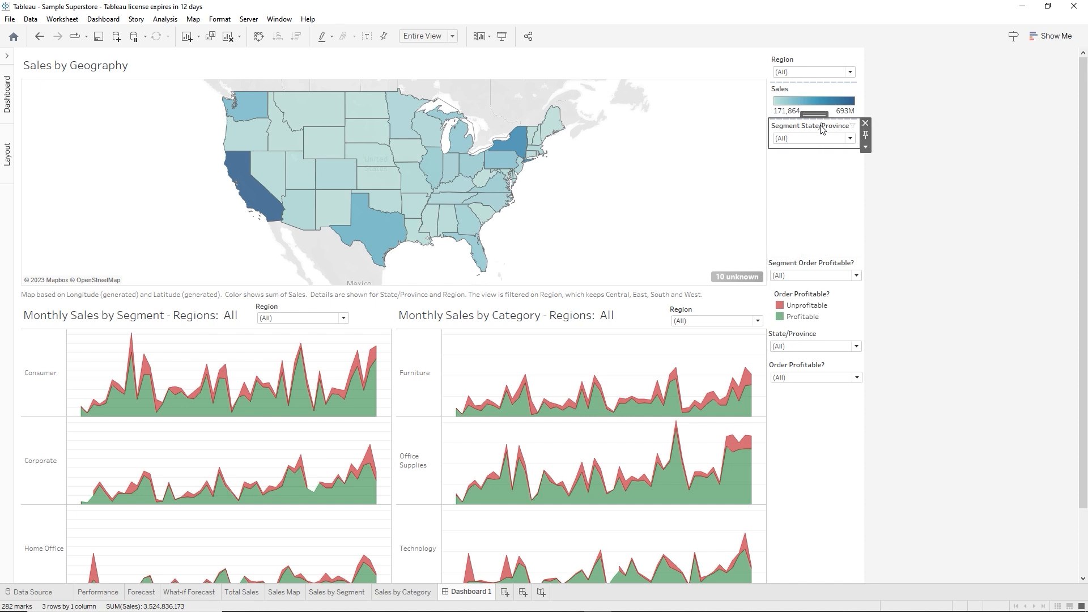
left_click(866, 147)
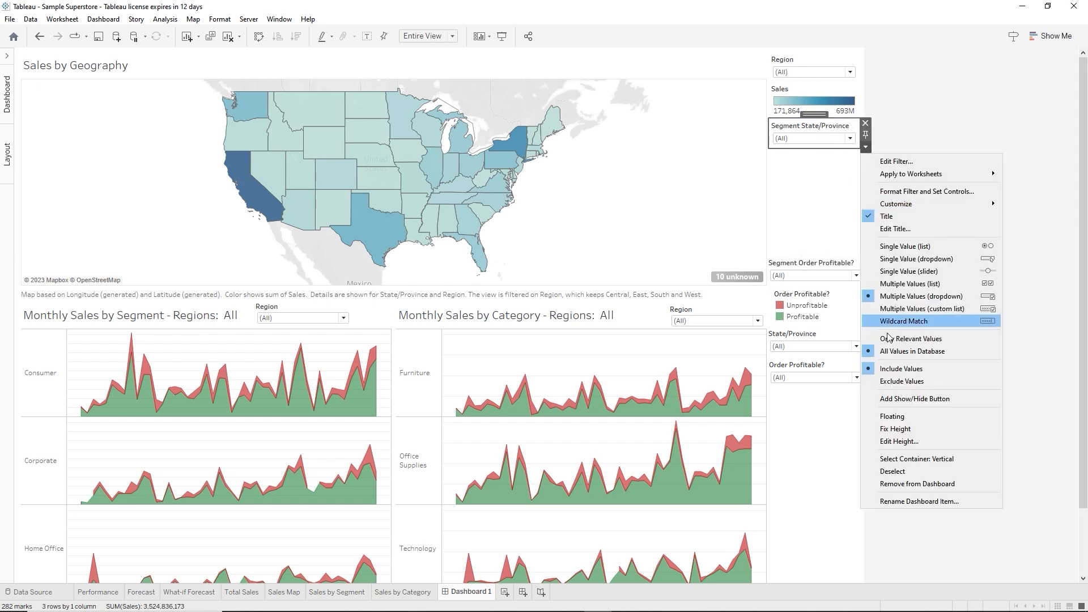
left_click(892, 417)
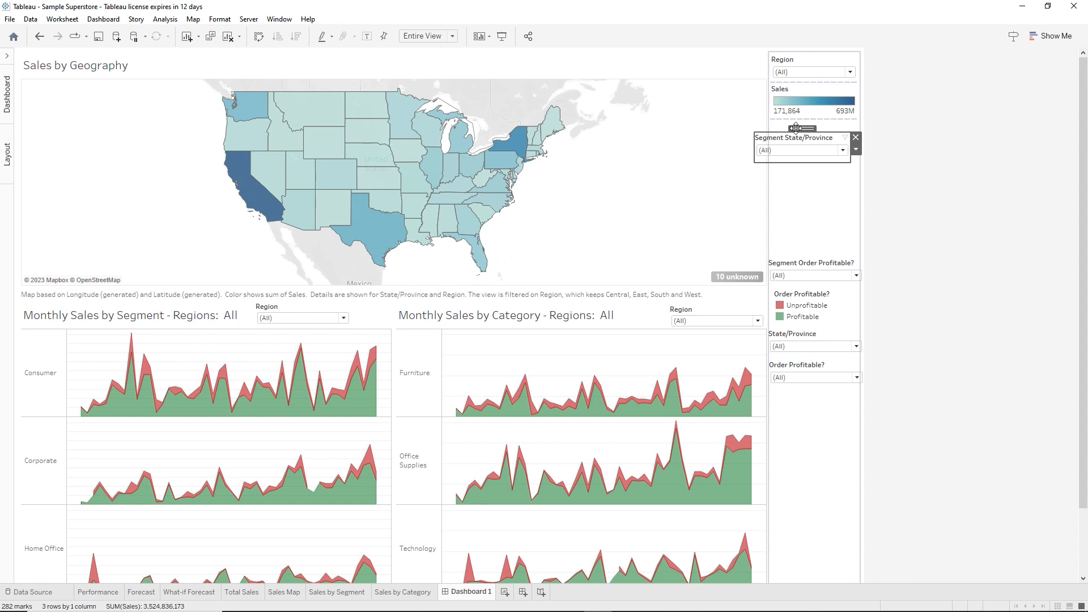
left_click_drag(796, 128, 815, 223)
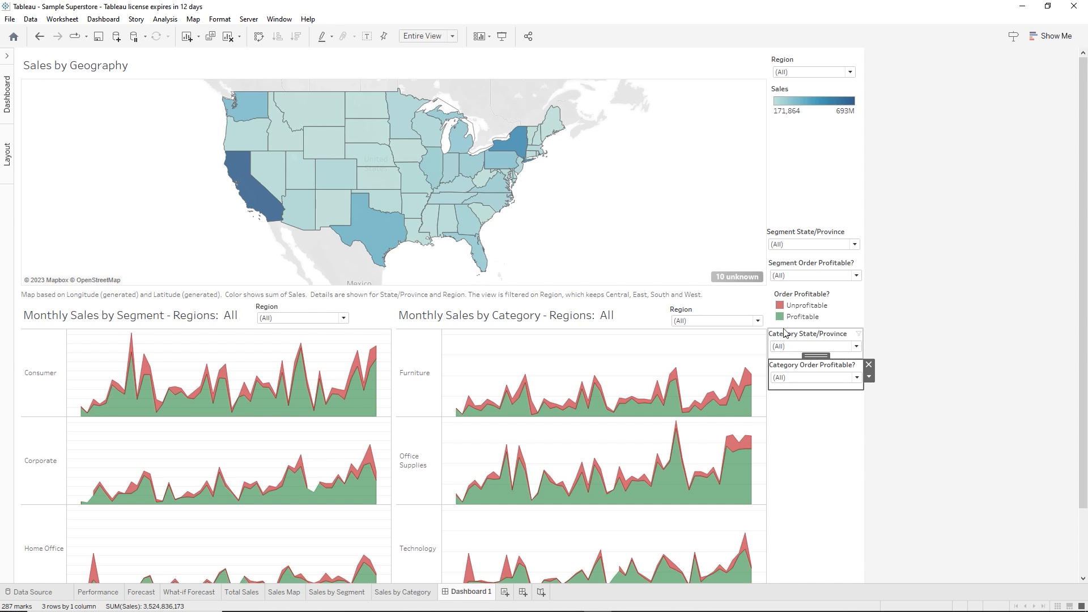
Rename the Dashboard 1 sheet as "Overview" and add a second, blank dashboard to the workbook
double_click(458, 593)
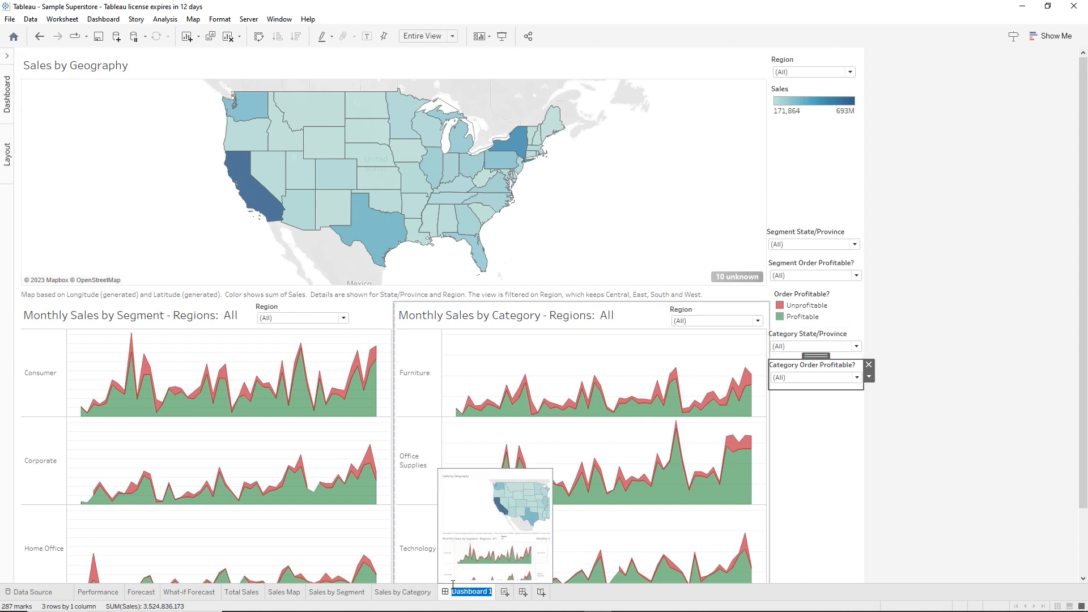
type("Overview")
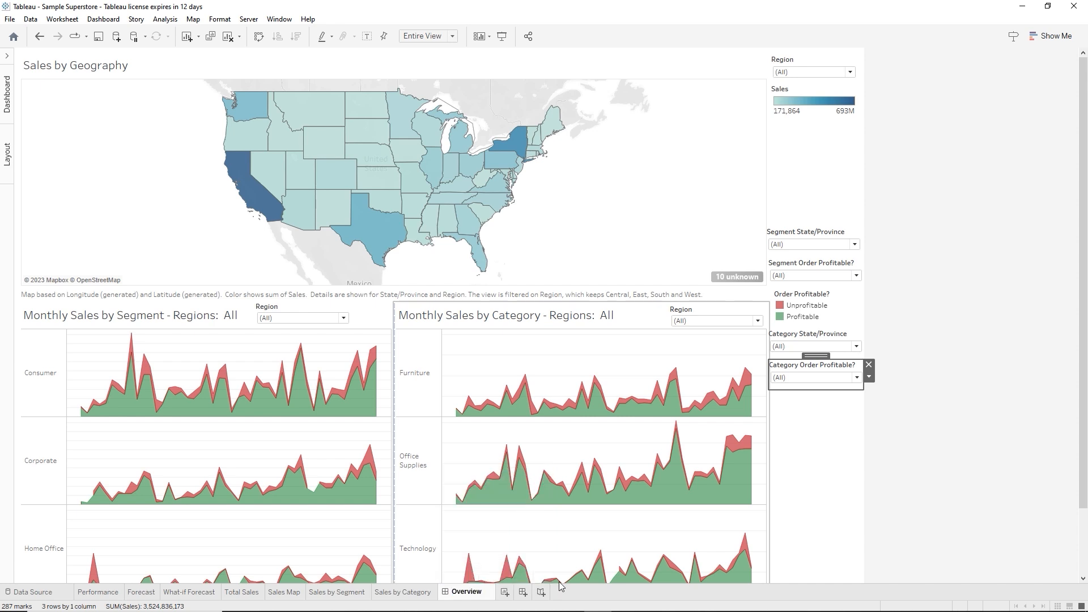
left_click(683, 597)
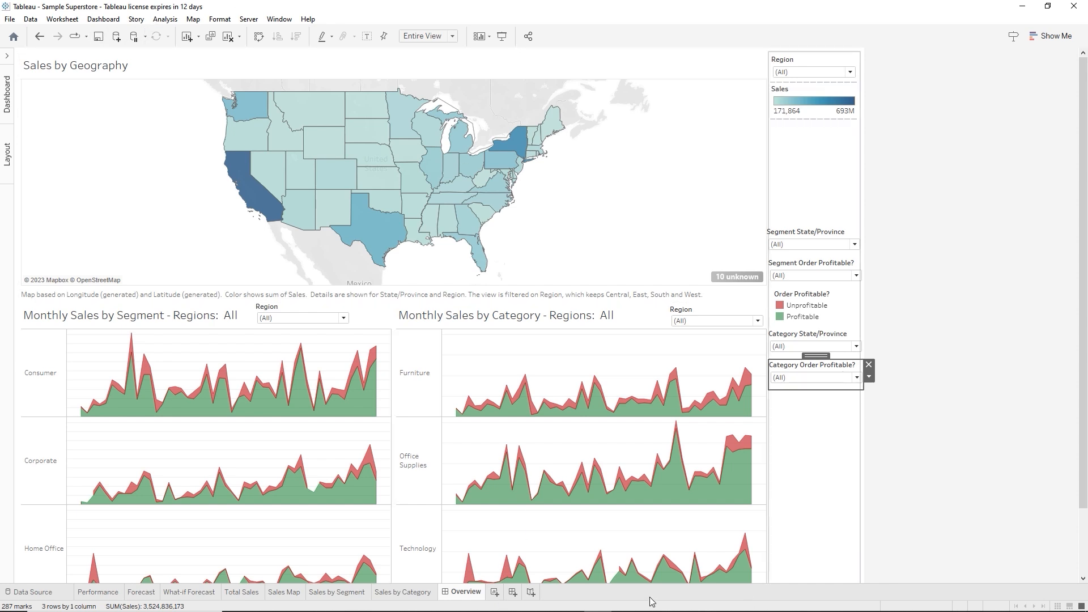
left_click(513, 593)
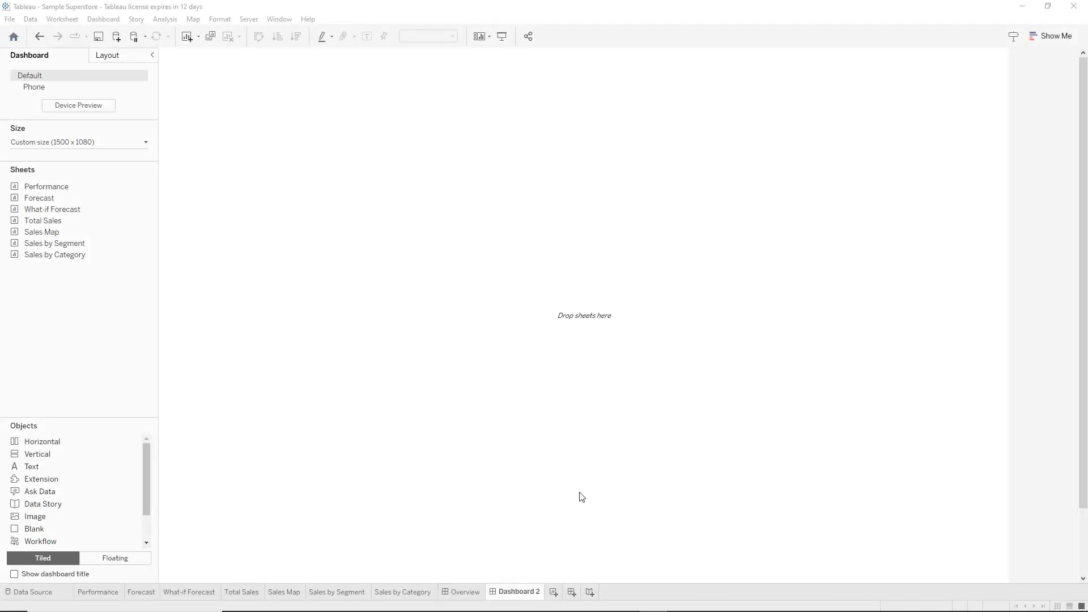
Return to the Overview dashboard and move the segment chart's floating Region filter up beside the chart title
left_click(469, 595)
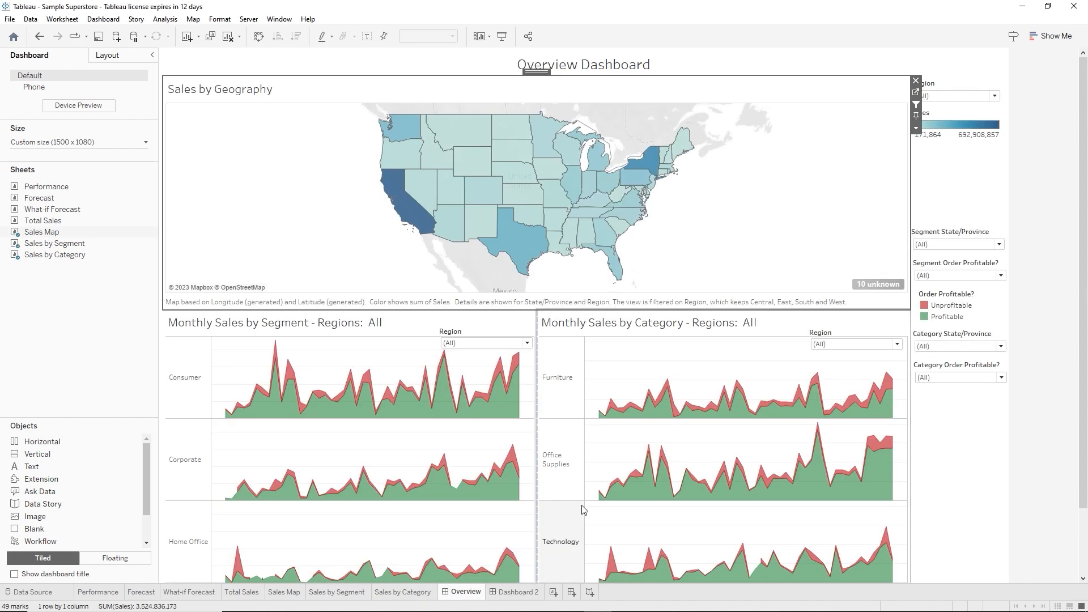
left_click(480, 329)
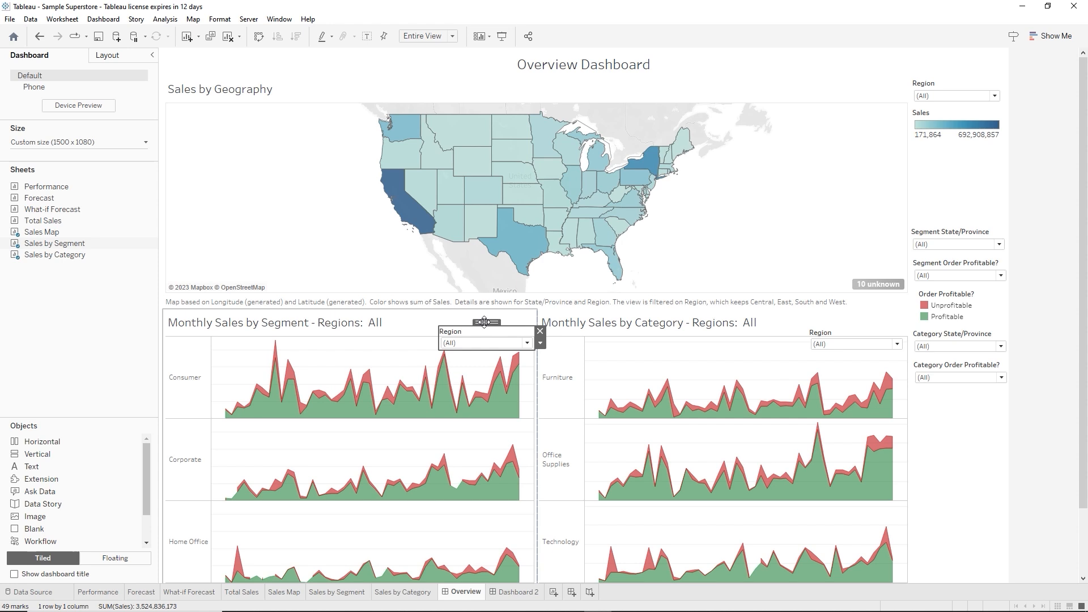
left_click_drag(484, 322, 462, 313)
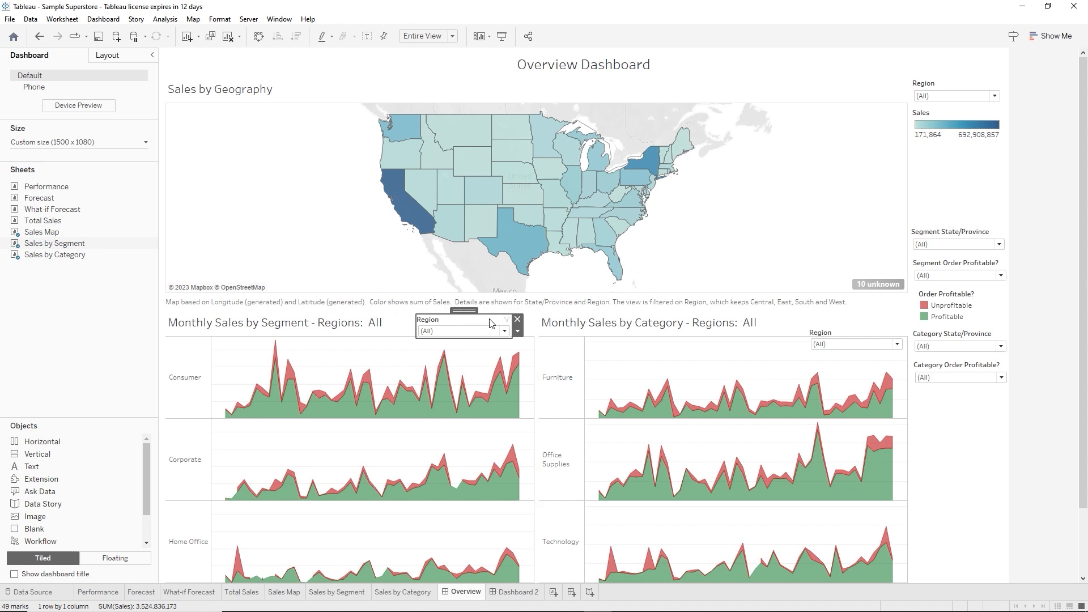
left_click(956, 436)
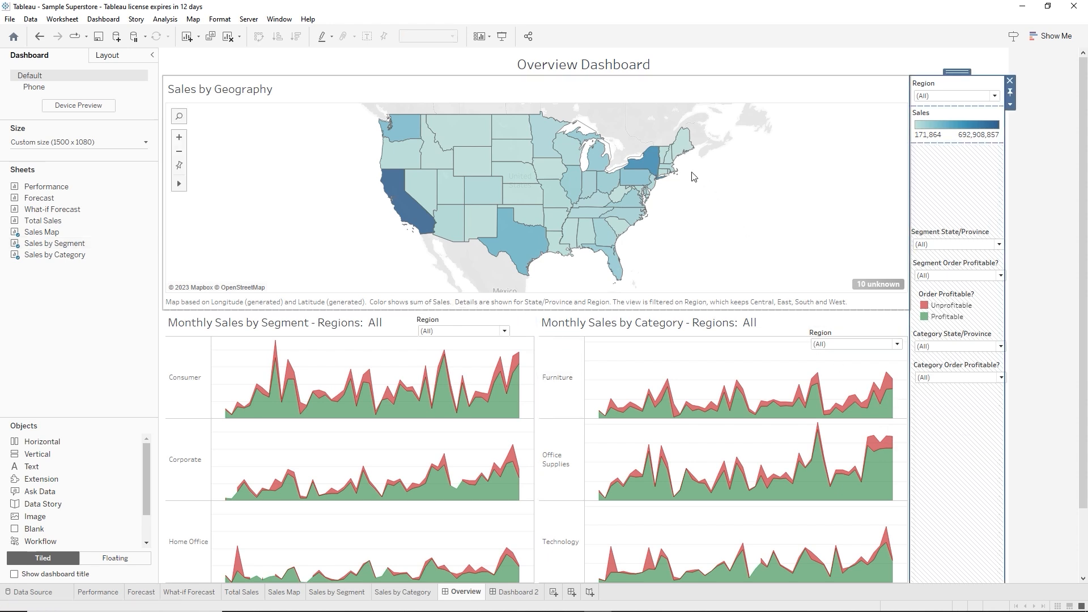
Set the Sales by Geography map to be used as a filter for the other charts on the dashboard
left_click(642, 124)
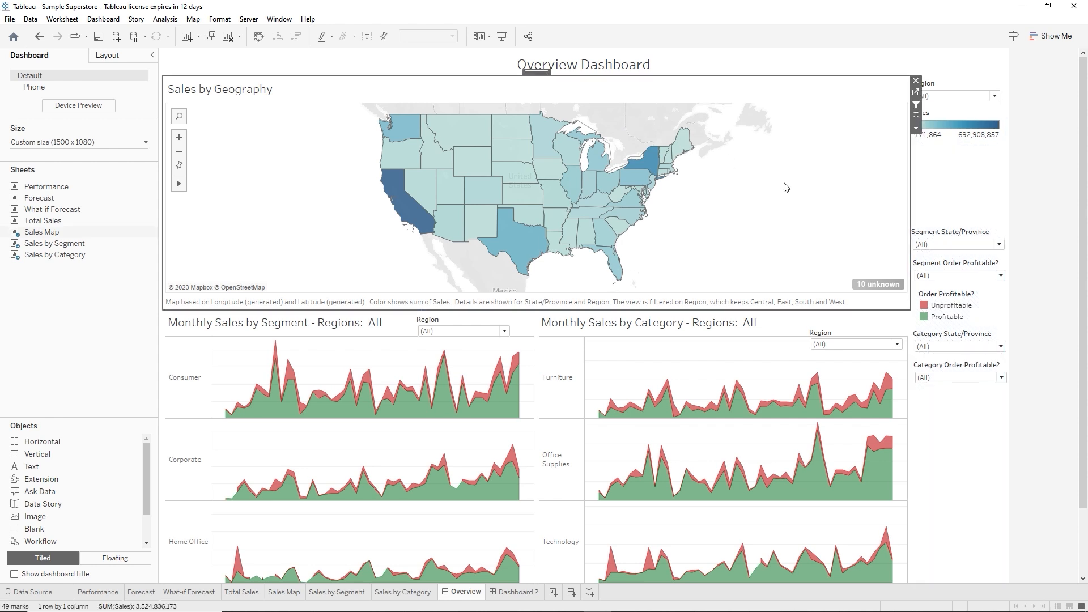
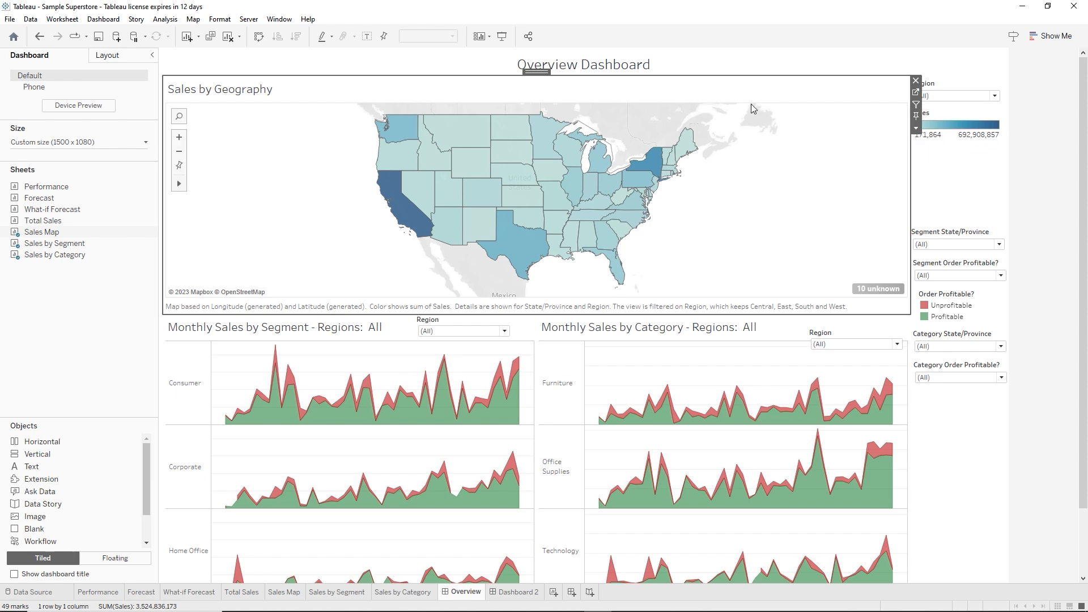
left_click(917, 105)
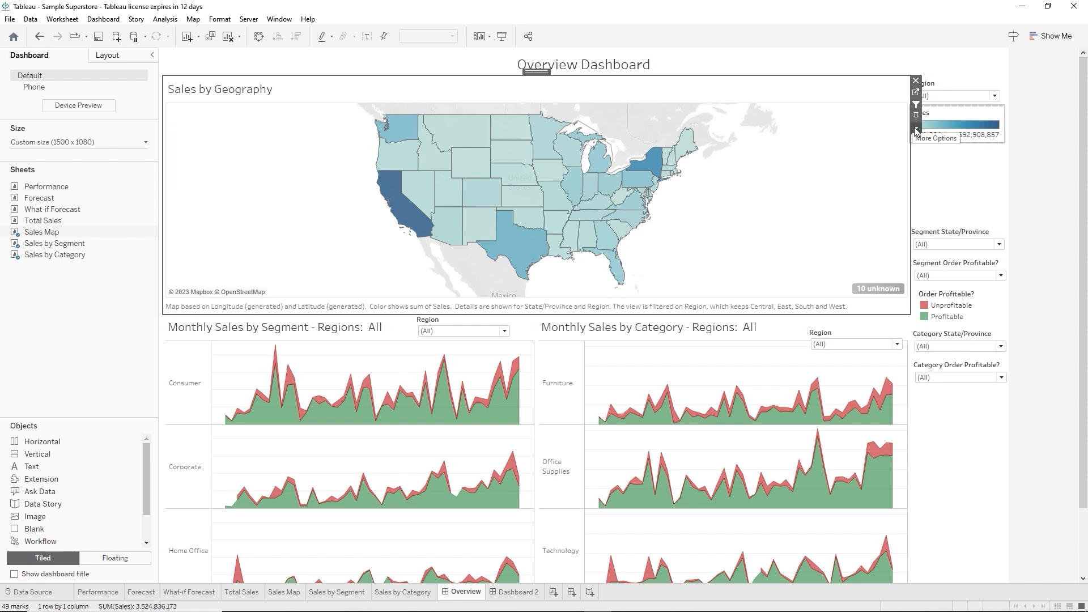
left_click(917, 130)
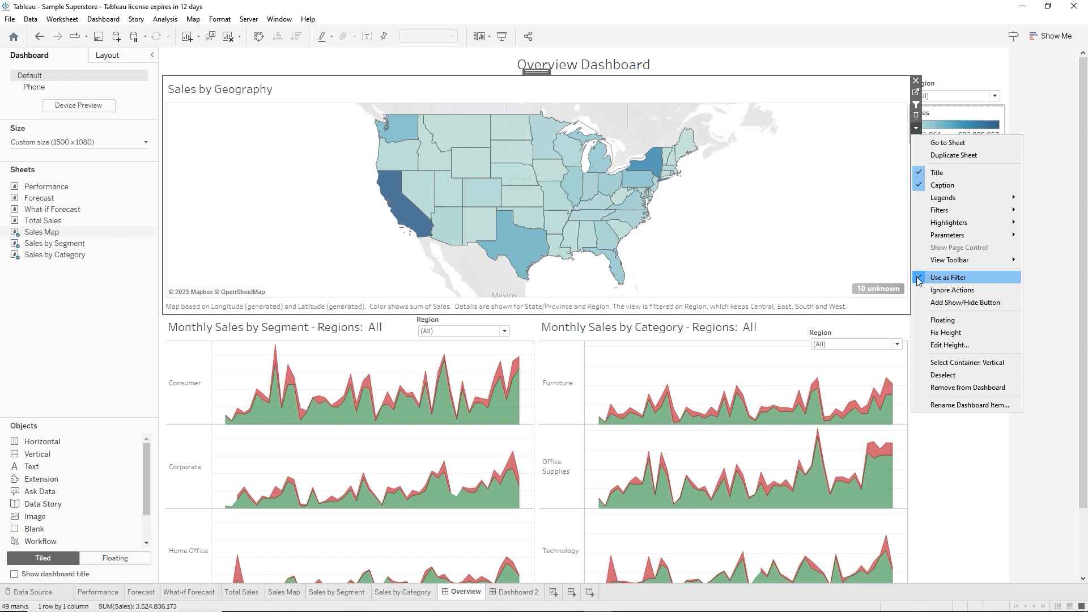
left_click(947, 292)
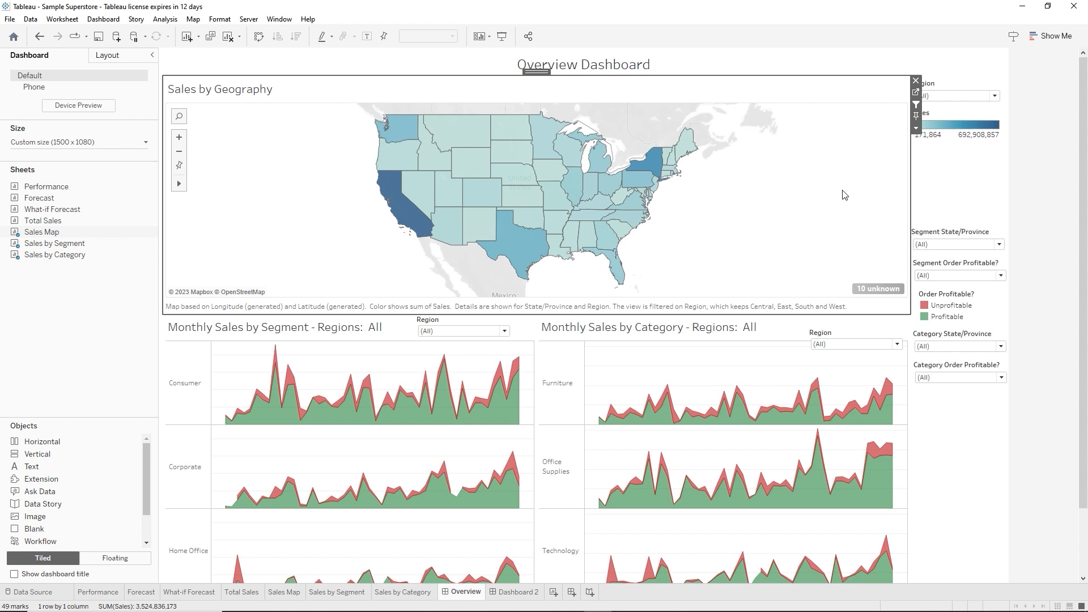
Test the map filter by selecting New York, examine the segment and category charts, and clear the selection
mouse_move(652, 165)
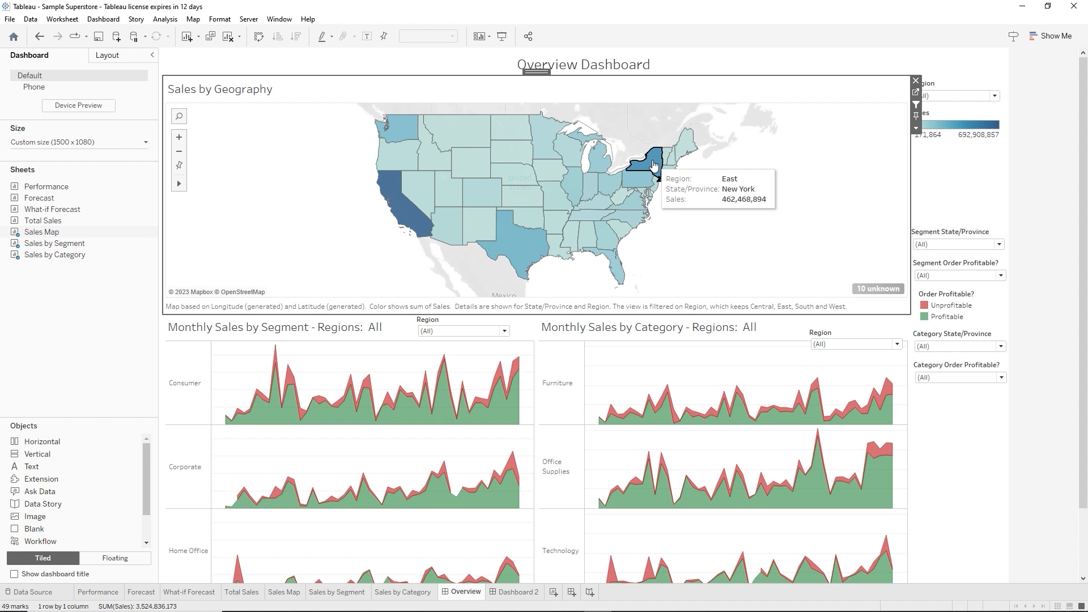
left_click(654, 164)
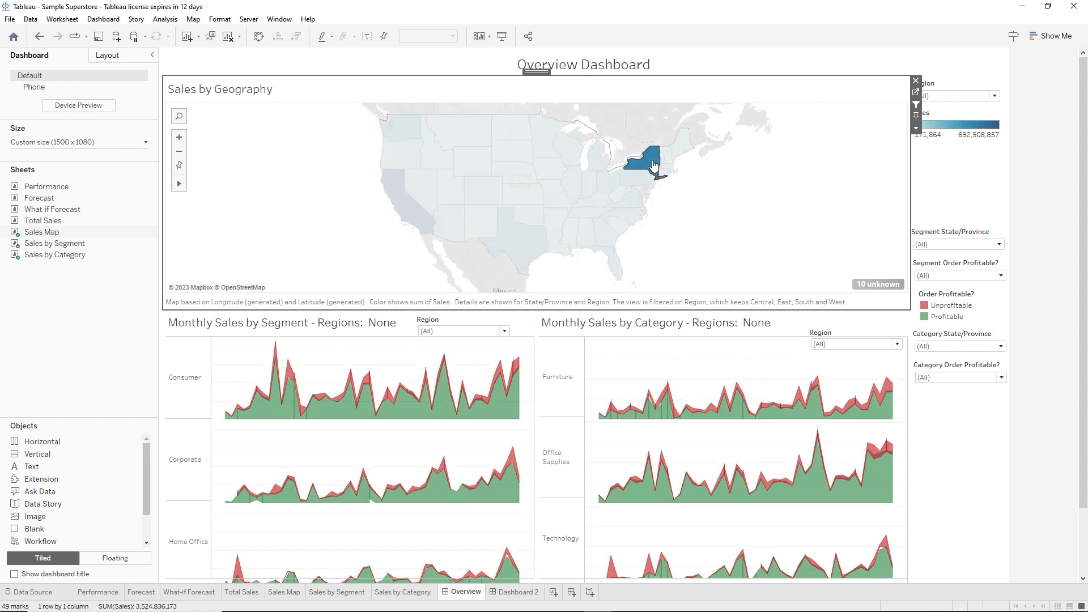
left_click(654, 164)
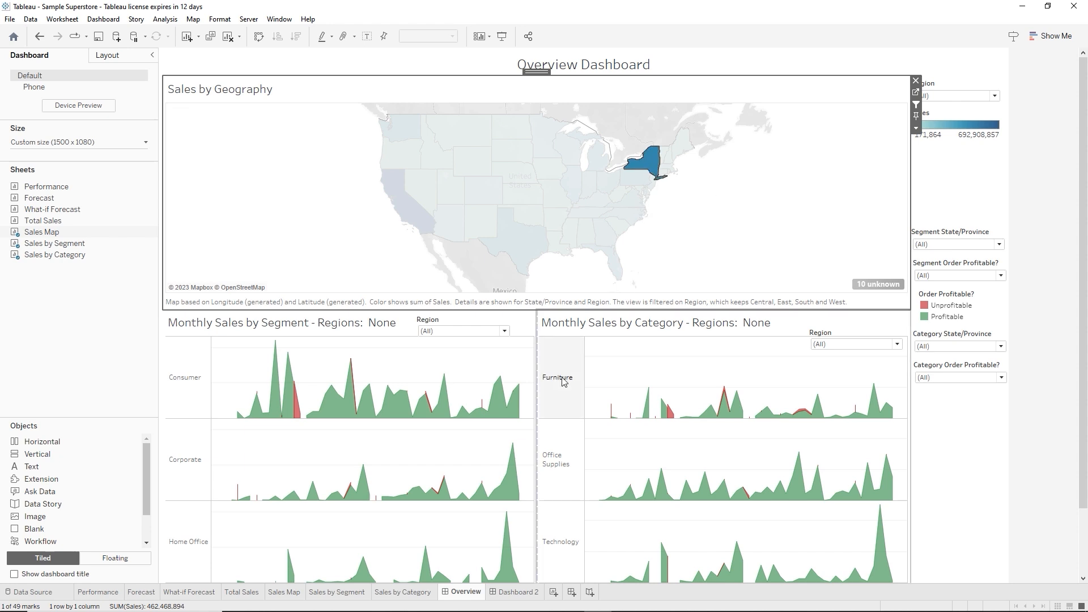
mouse_move(350, 423)
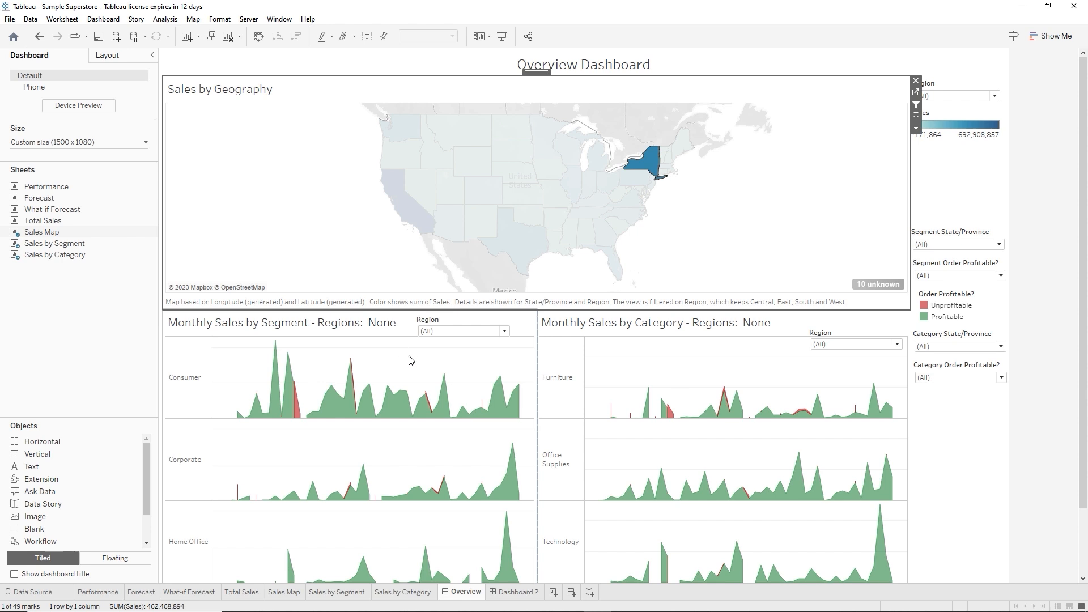
mouse_move(652, 167)
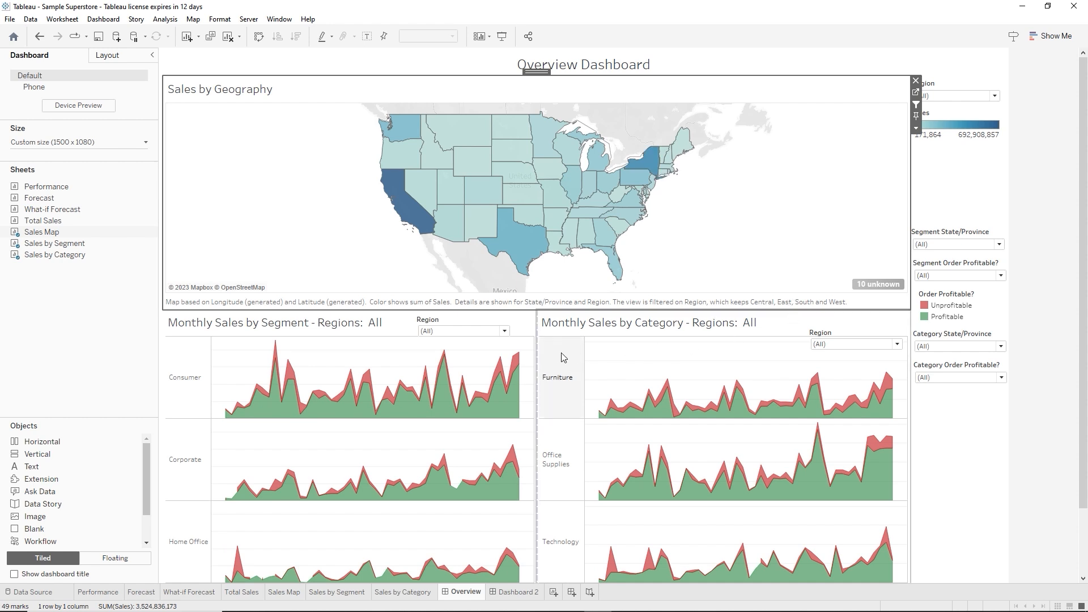
Remove the Region filter from the Sales Map, Sales by Segment and Sales by Category worksheets
left_click(916, 95)
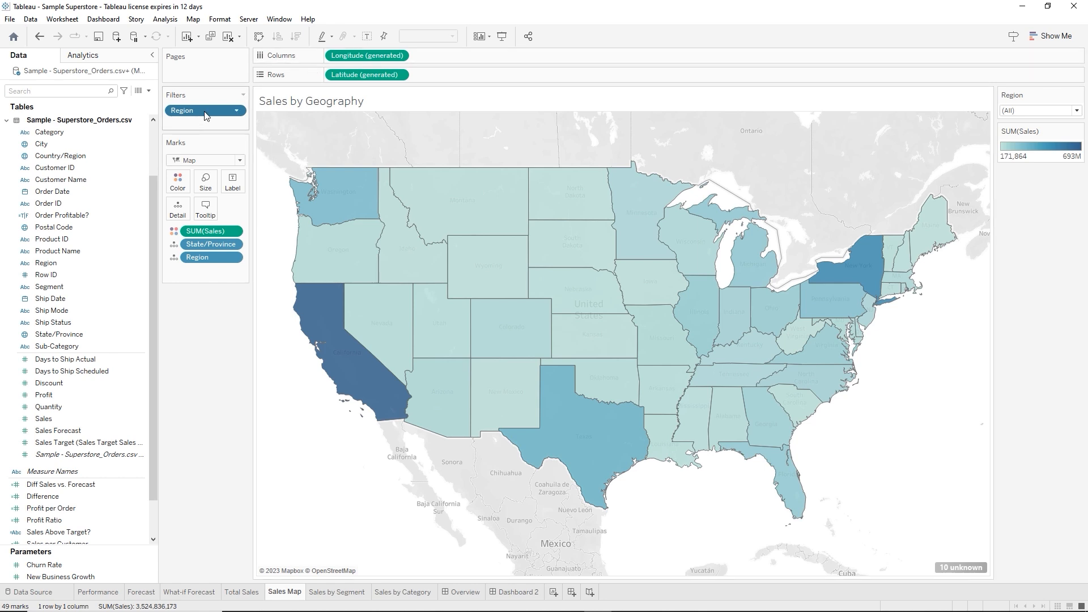
left_click_drag(205, 116, 114, 147)
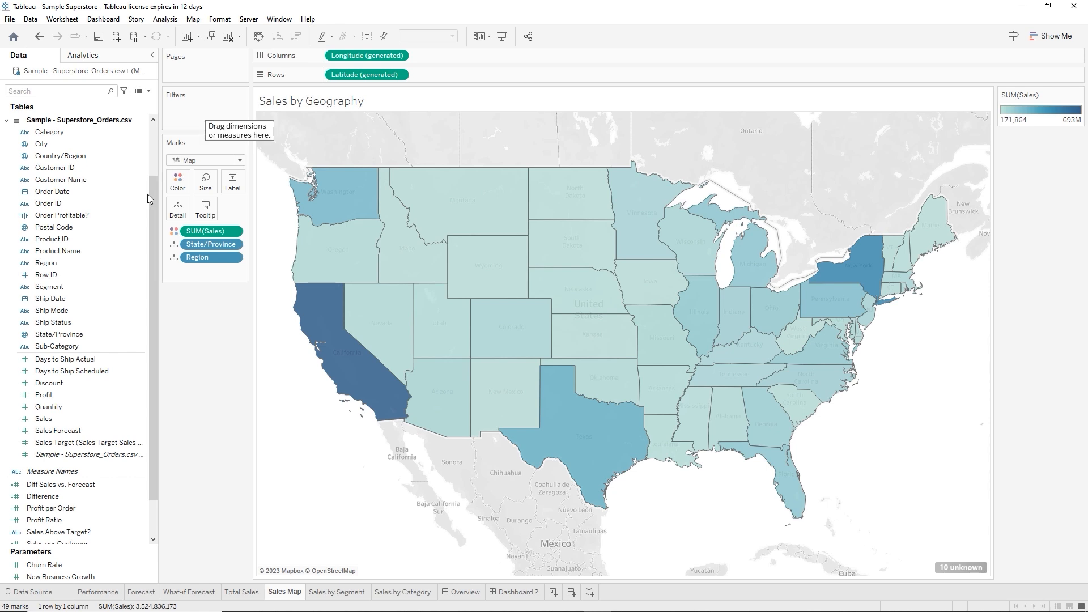
left_click(339, 593)
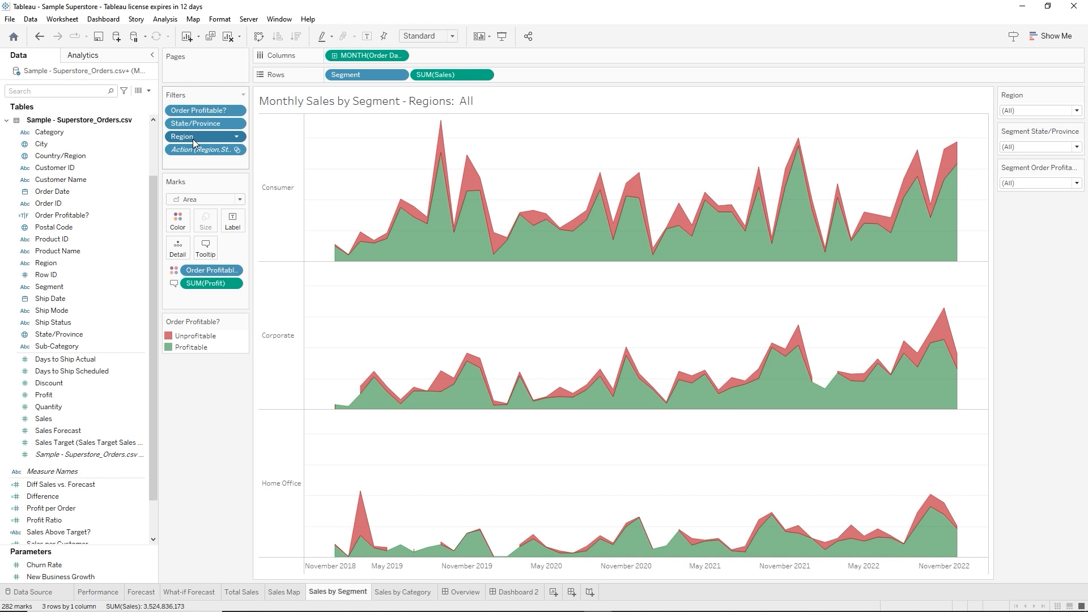
key("Delete")
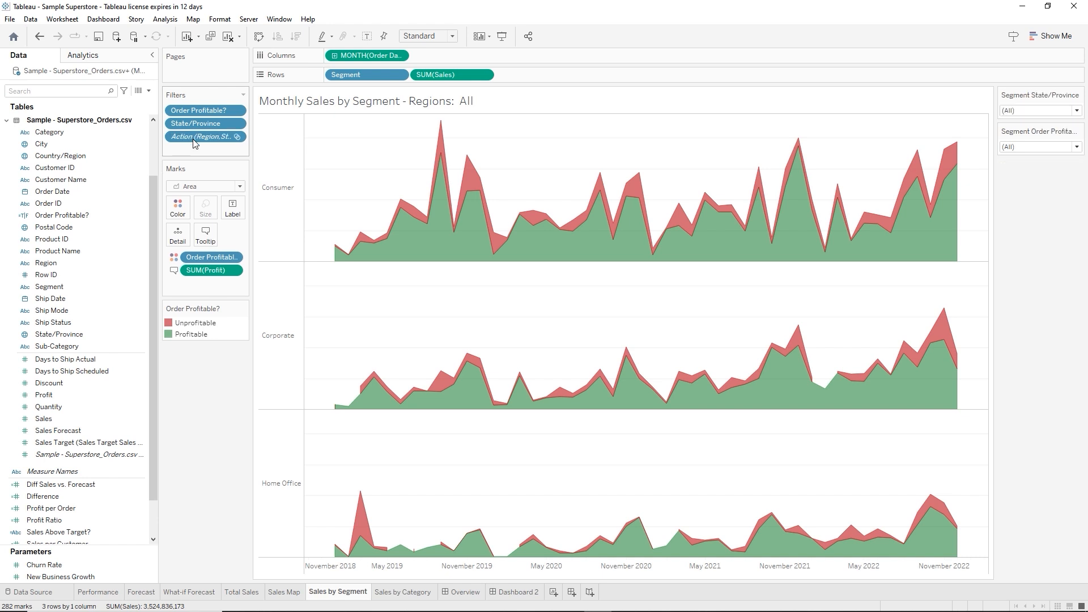
left_click(399, 593)
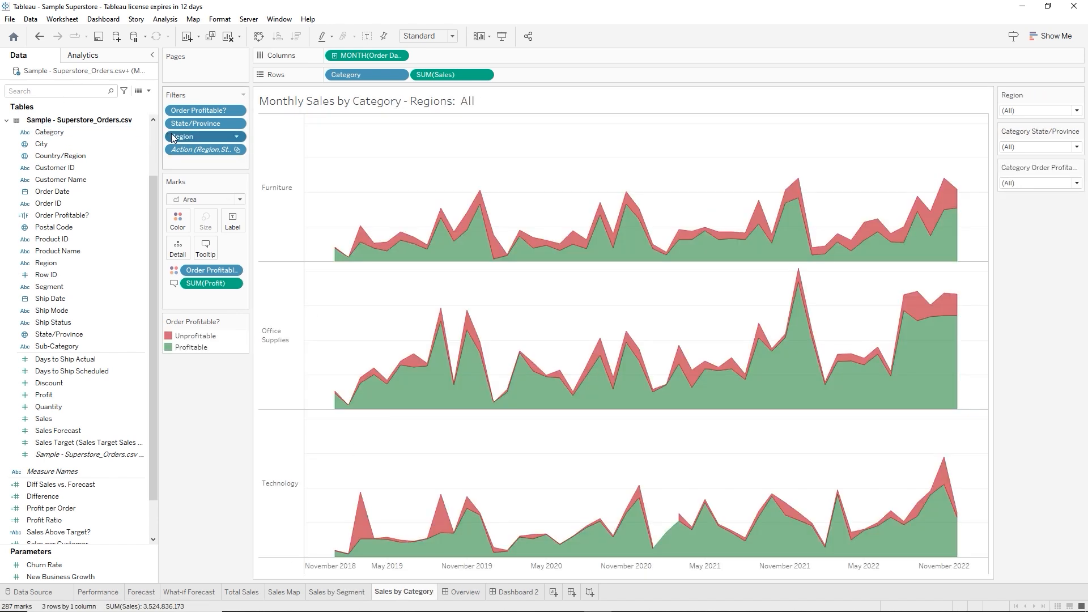
key("Delete")
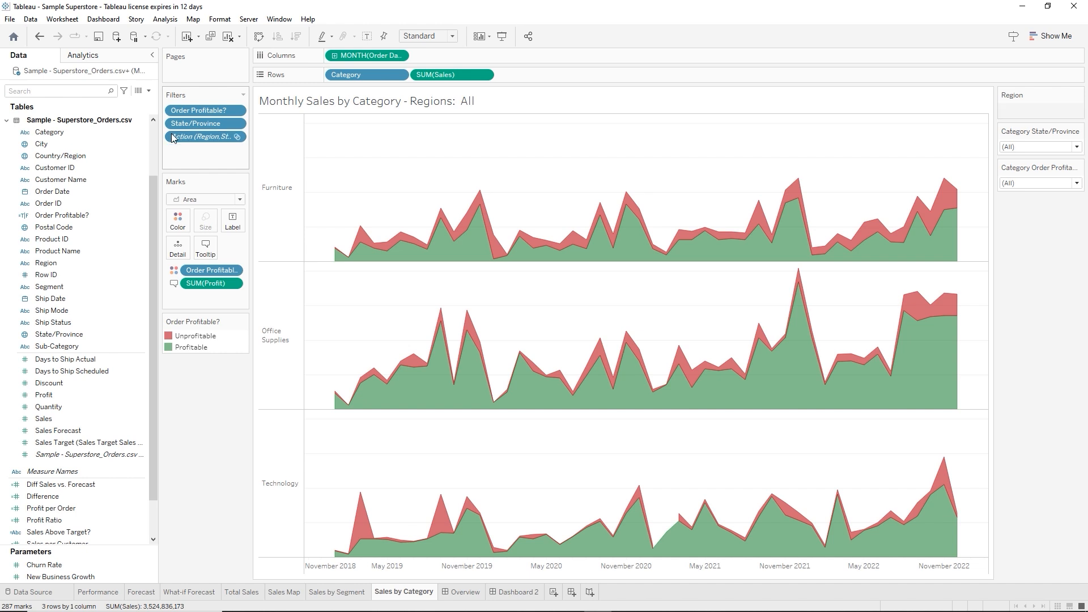
mouse_move(459, 375)
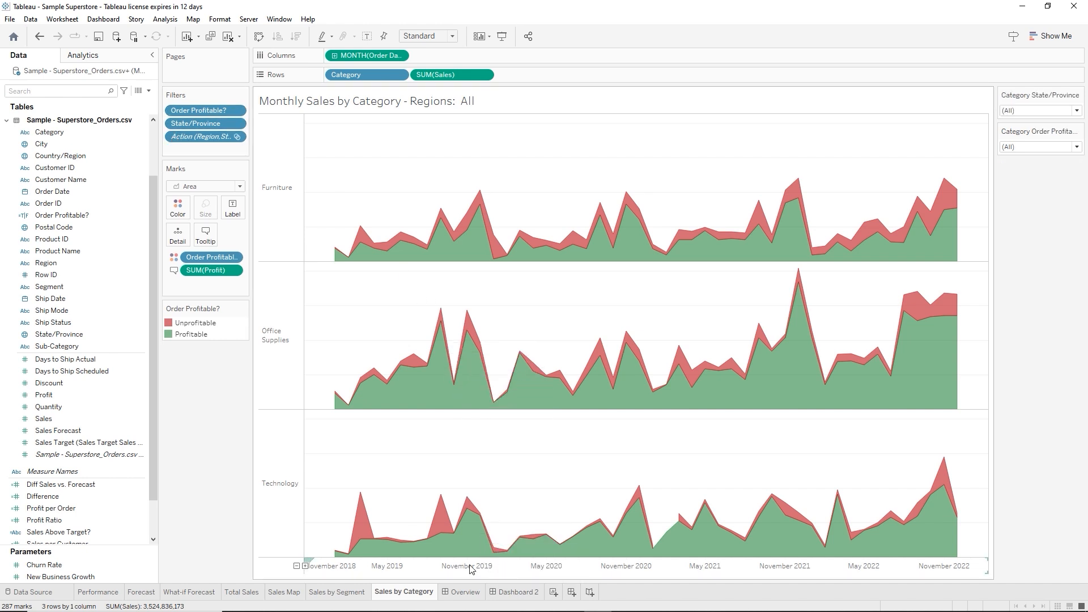
Remove the segment, category and map Region filters from the Overview dashboard
left_click(462, 592)
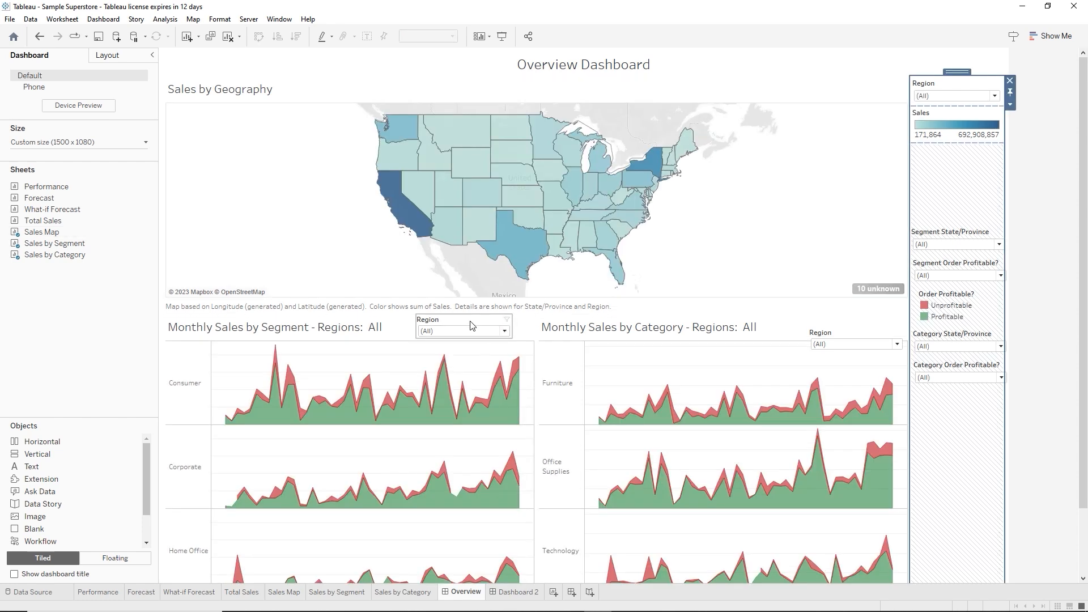
left_click(454, 327)
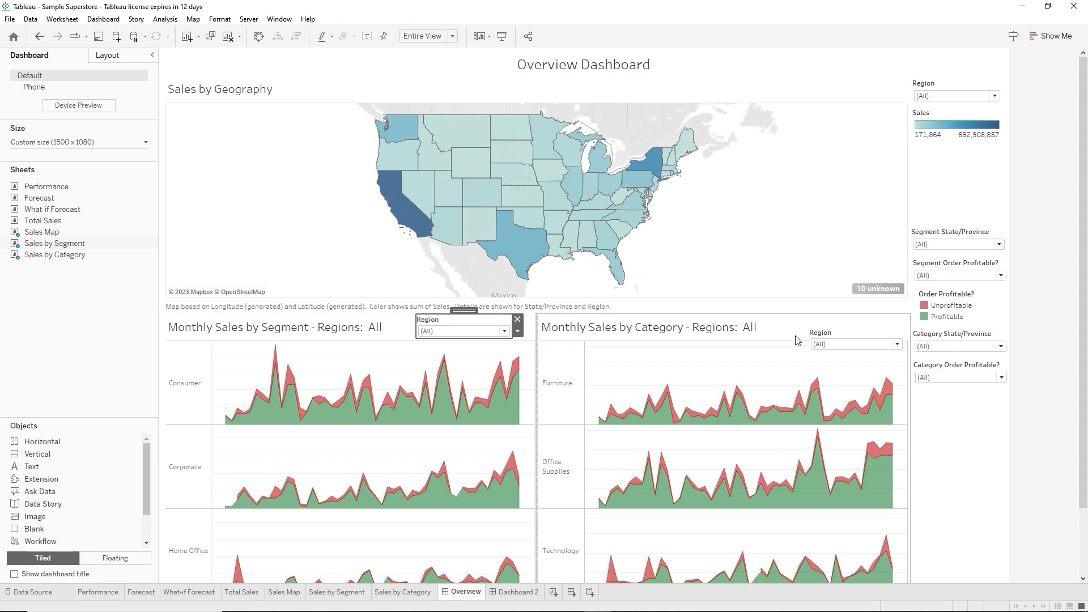
left_click(518, 321)
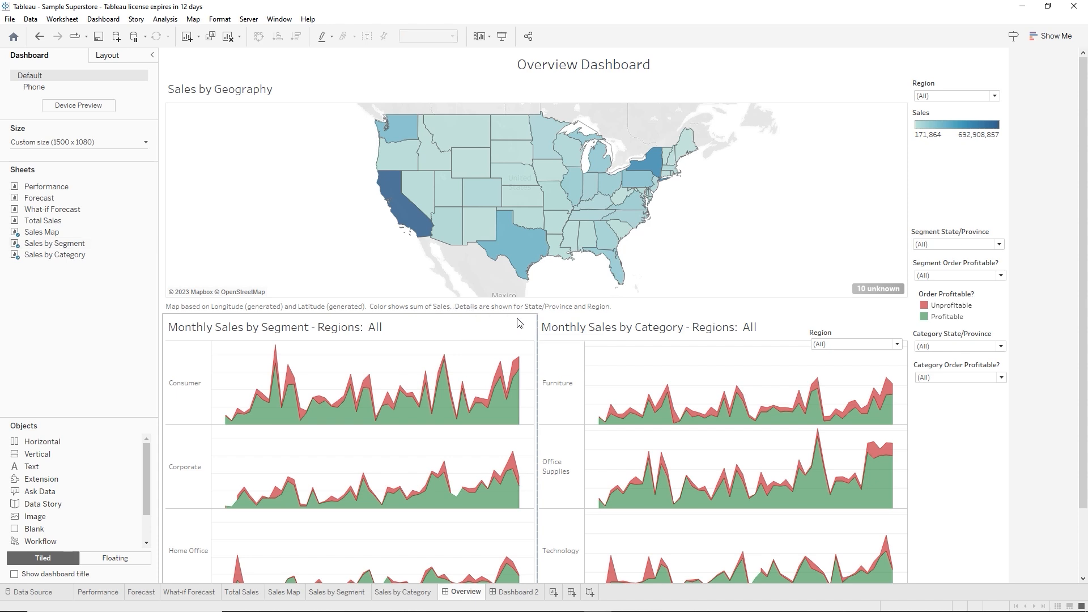
left_click(896, 334)
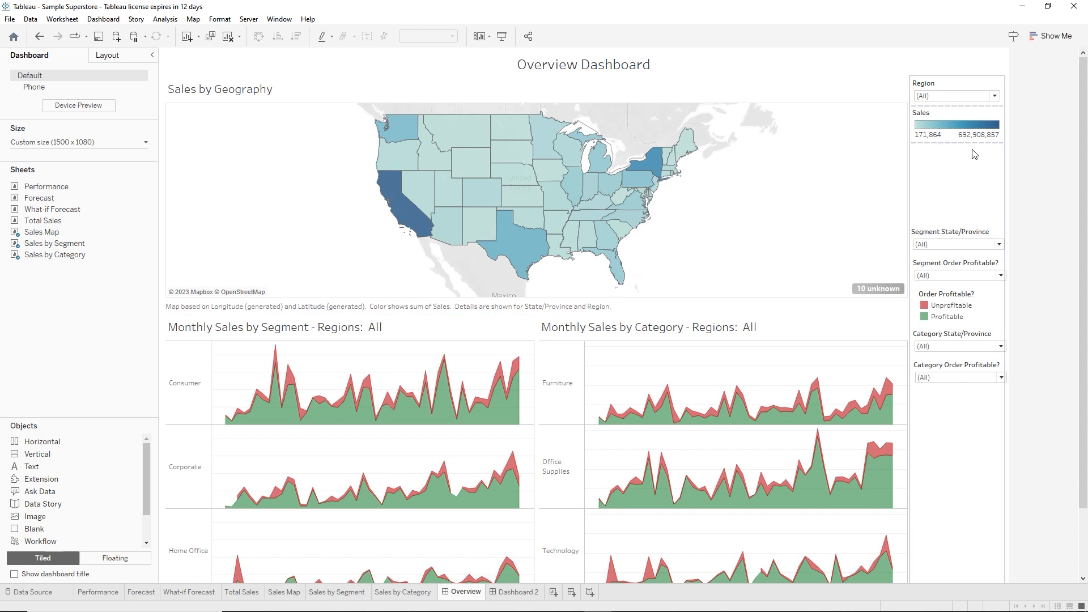
left_click(982, 86)
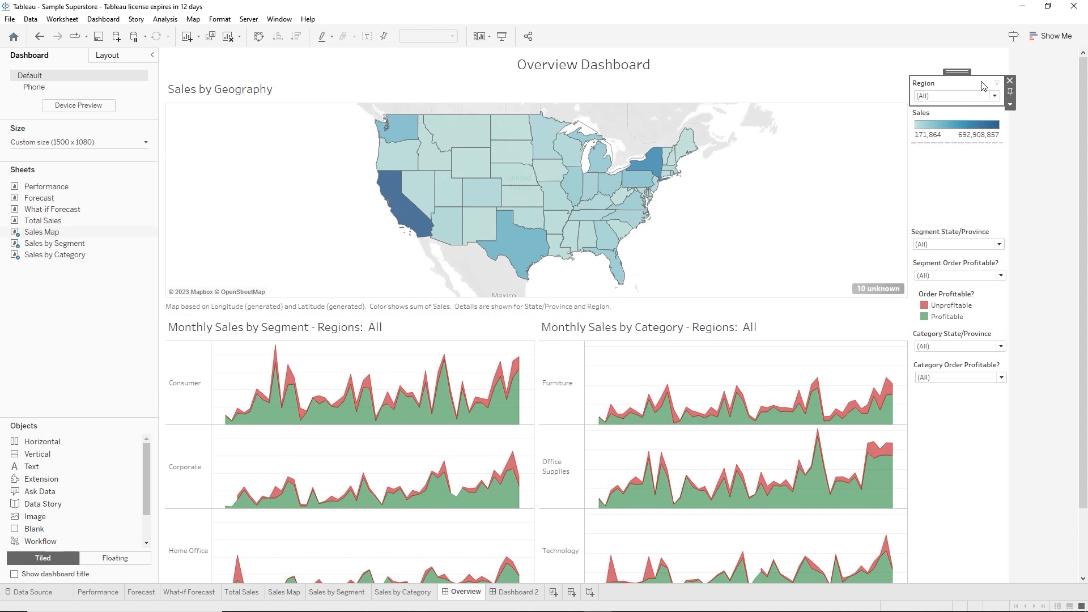
left_click(1010, 82)
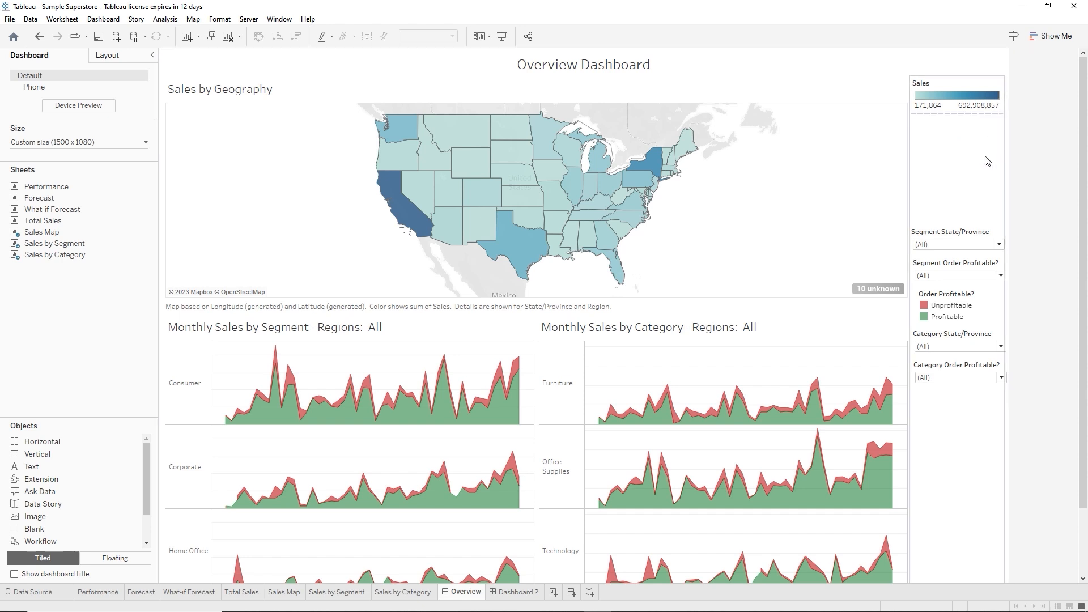
Test the map filter by selecting New York and California, examine the segment and category charts, and clear the selection
left_click(656, 167)
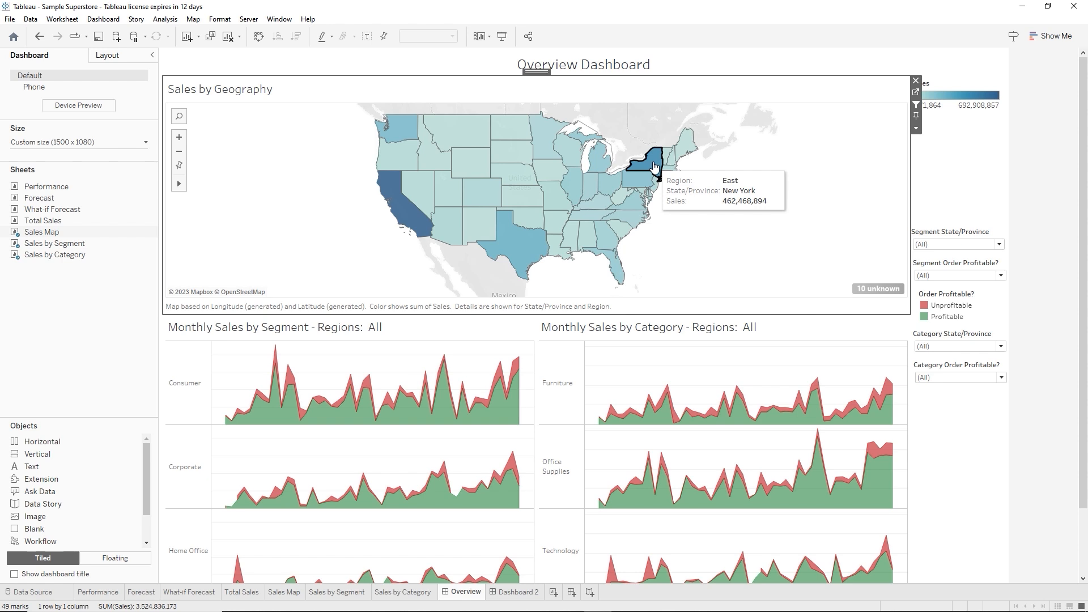
left_click(655, 166)
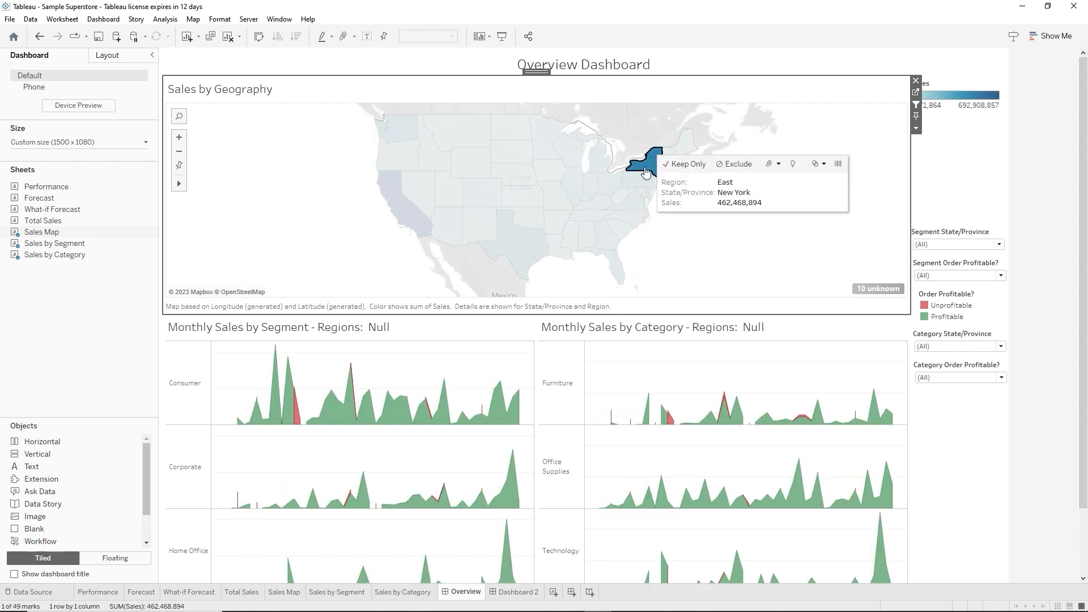
mouse_move(400, 210)
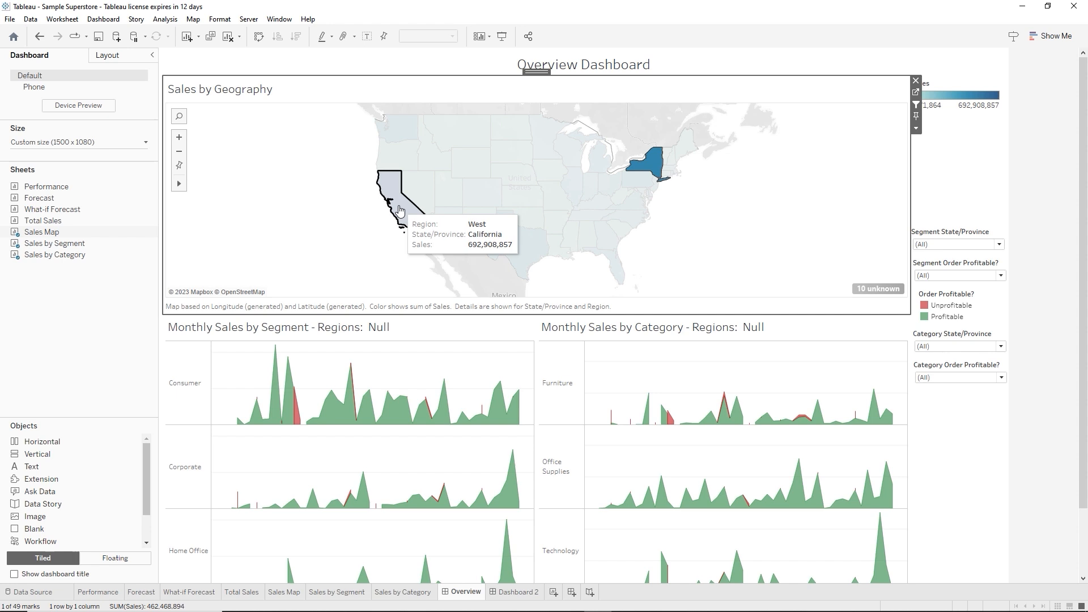
left_click(400, 210)
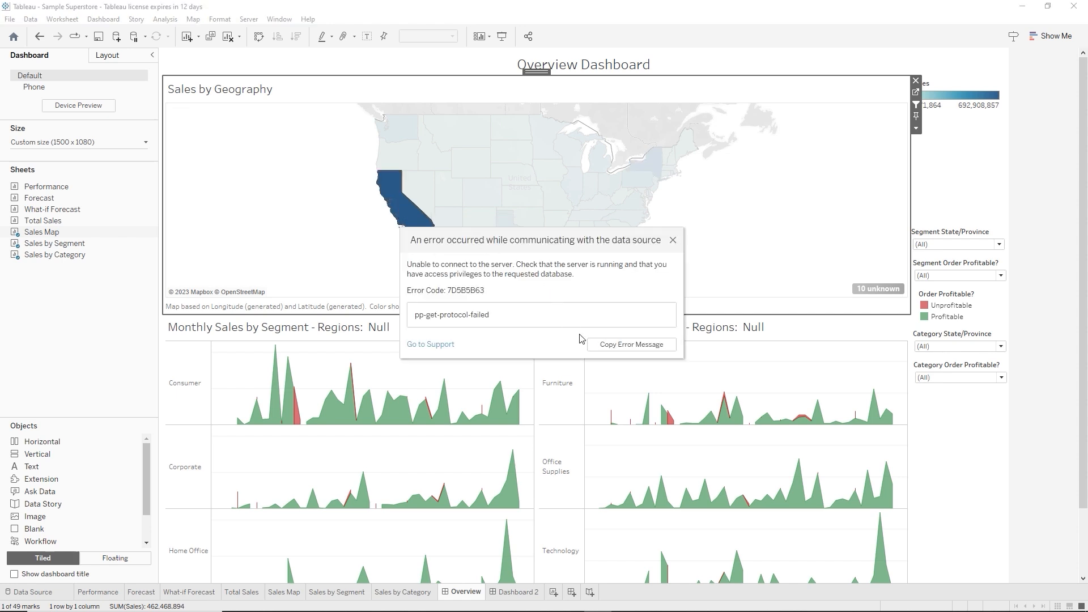
left_click(673, 242)
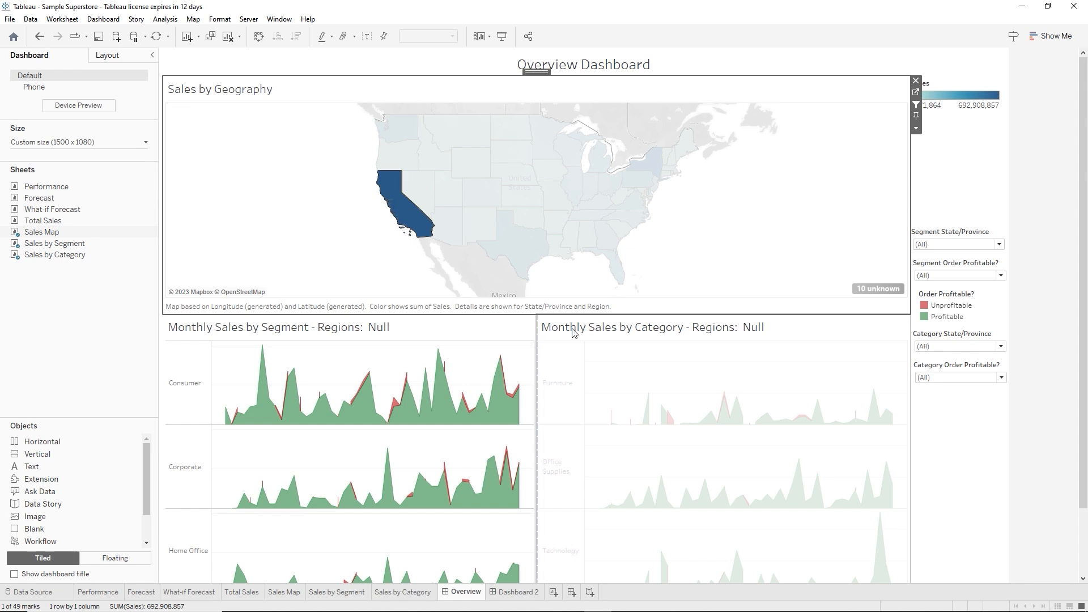
left_click(482, 341)
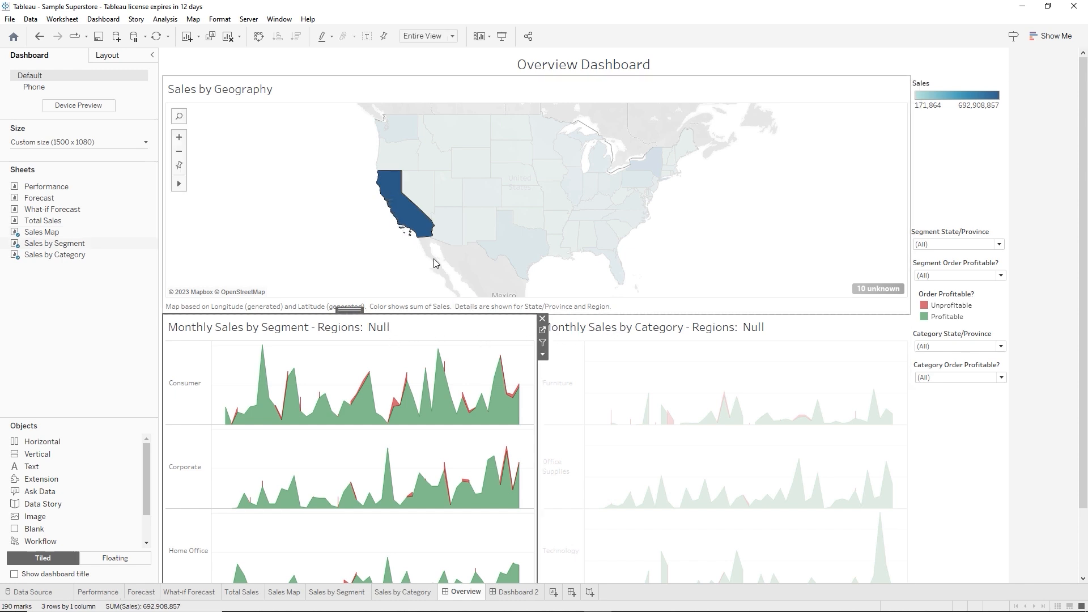
left_click(421, 228)
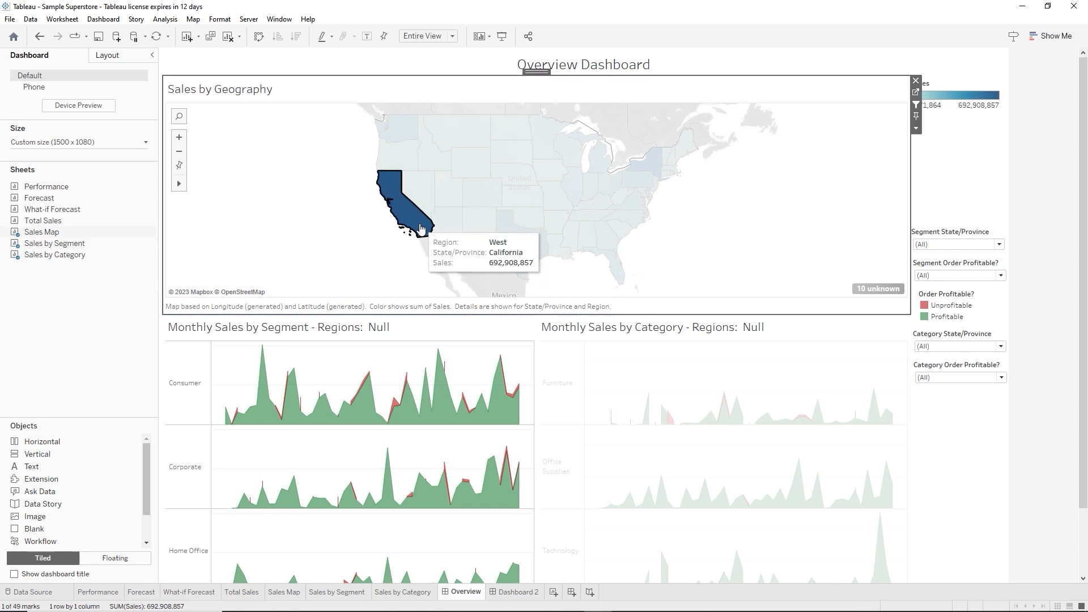
left_click(774, 258)
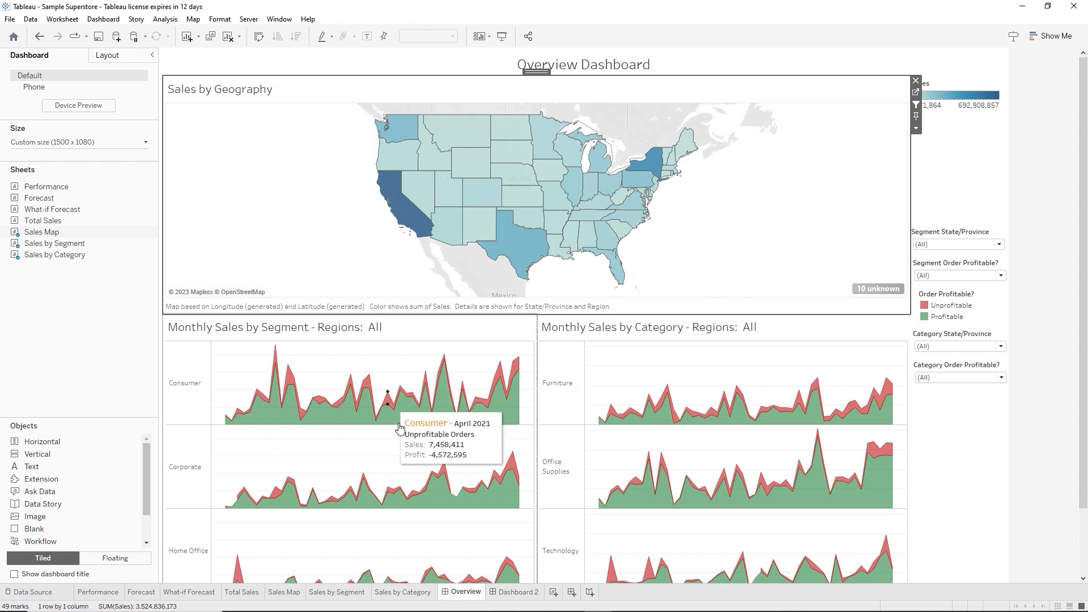
Delete the Regions text and its missing field from the Sales by Segment worksheet title, keeping only "Monthly <Sheet Name>"
left_click(318, 592)
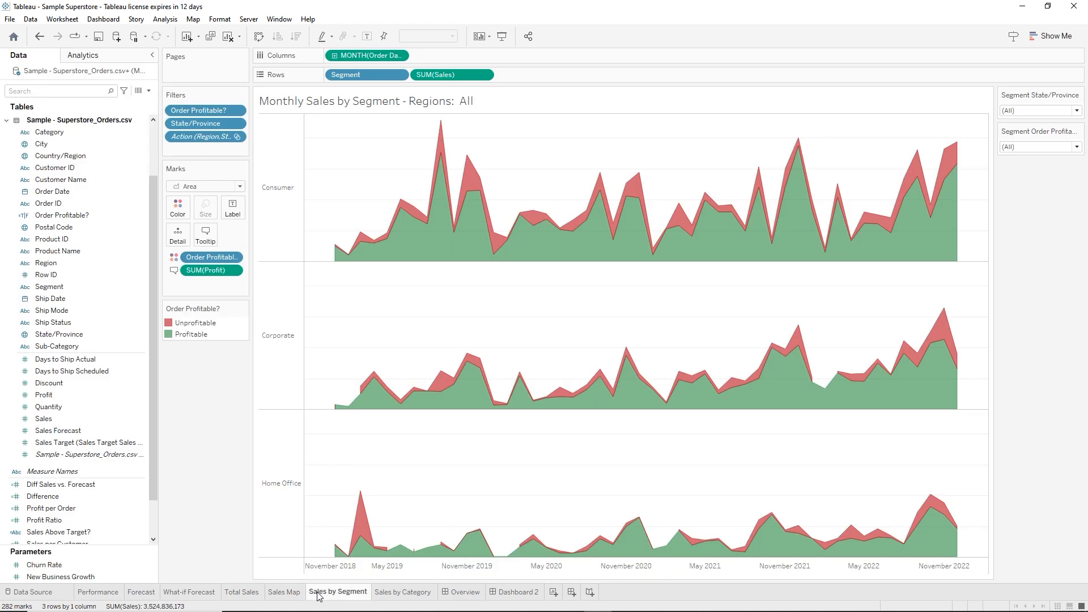
double_click(445, 104)
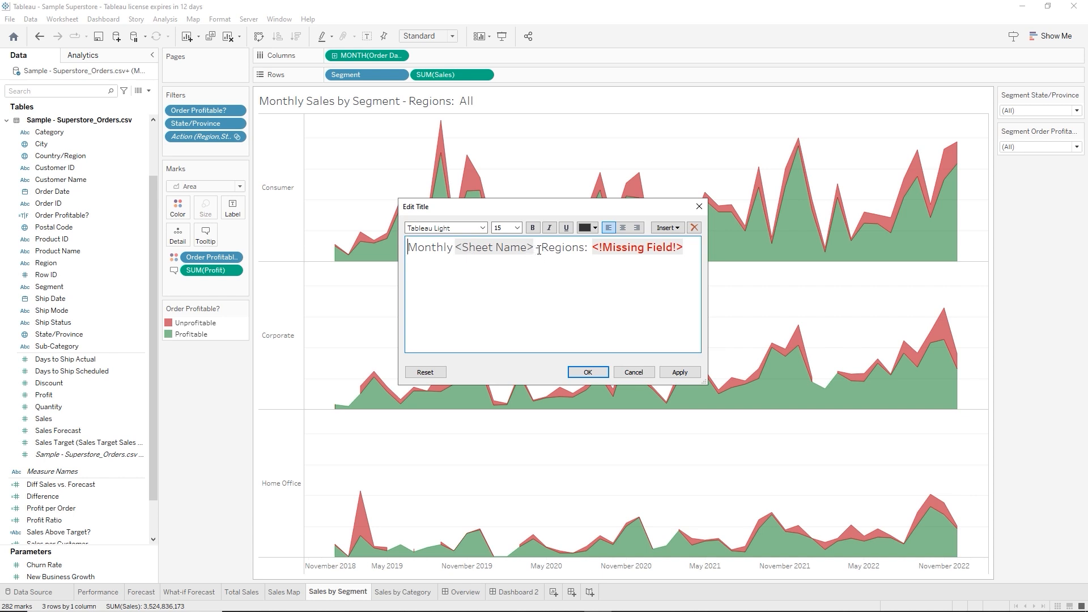
left_click_drag(537, 250, 685, 255)
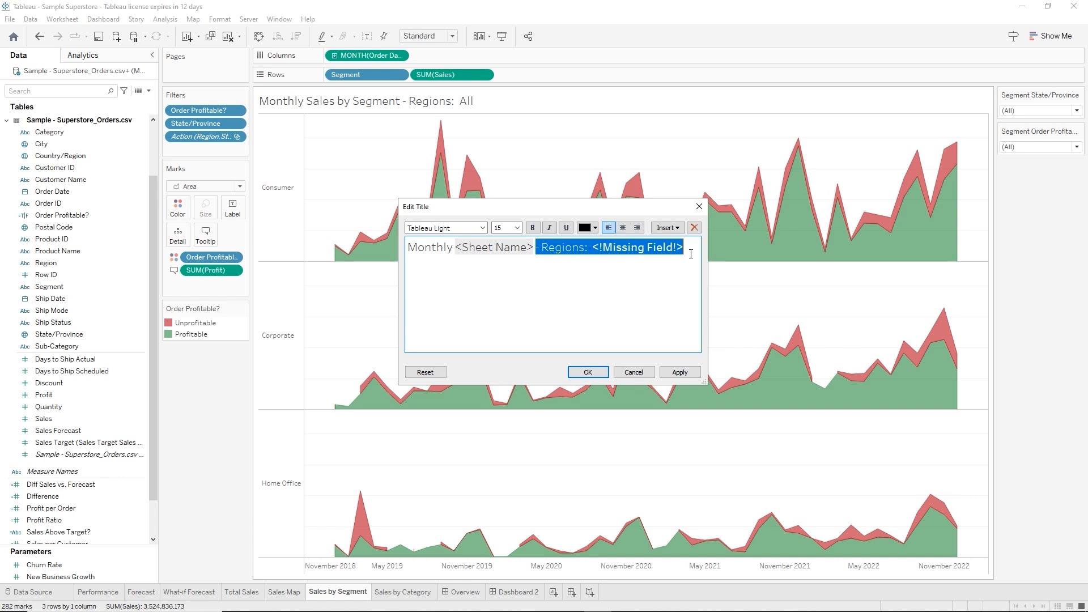
key("BackSpace")
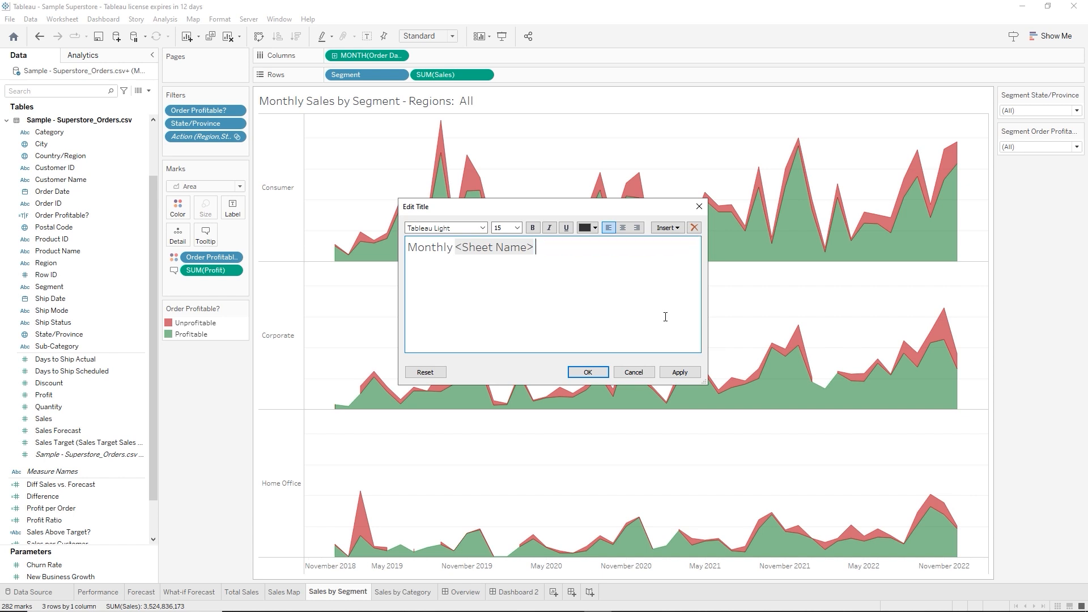
left_click(587, 374)
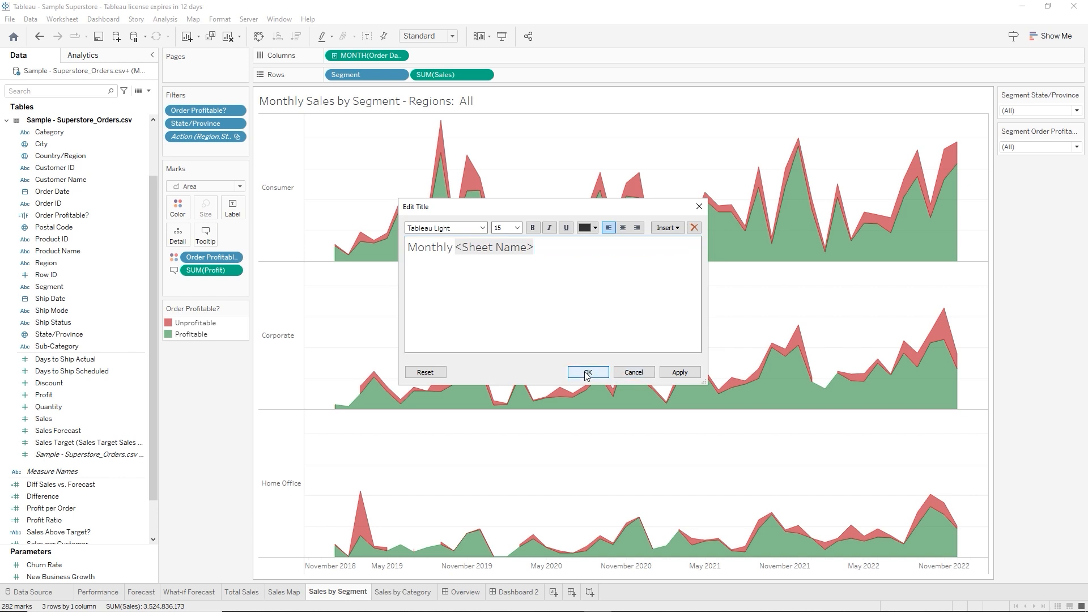
Delete the Regions text and its missing field from the Sales by Category worksheet title, keeping only "Monthly <Sheet Name>"
left_click(399, 592)
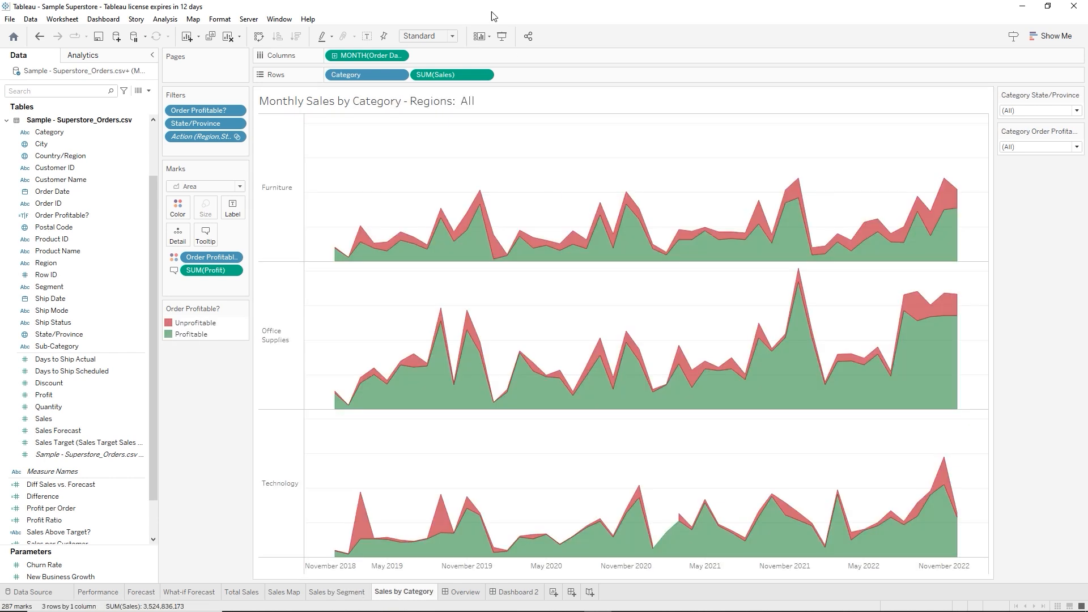
double_click(478, 101)
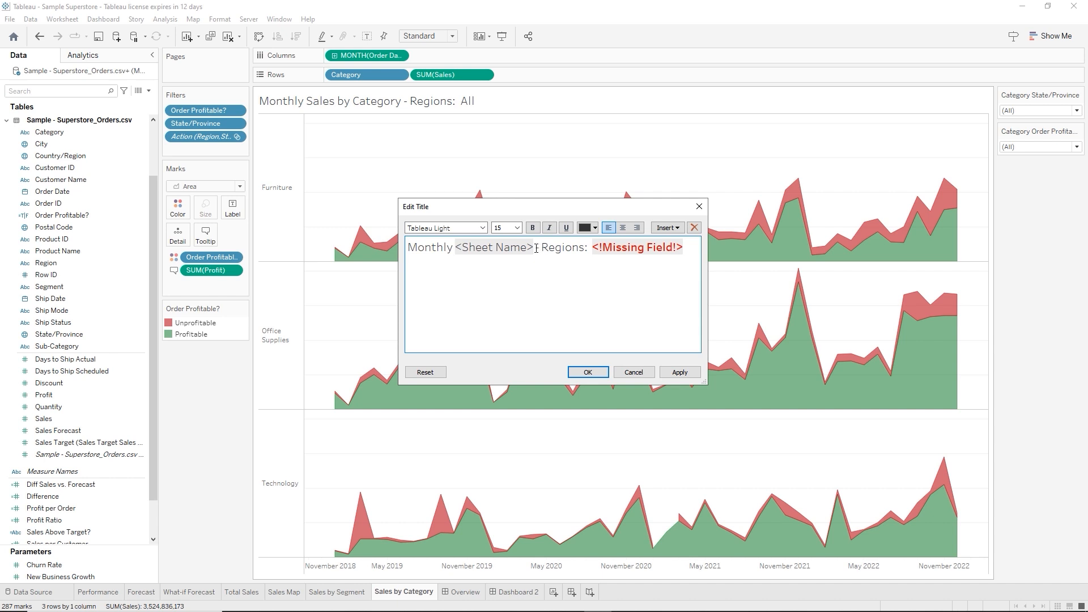
left_click_drag(537, 248, 684, 248)
key("Delete")
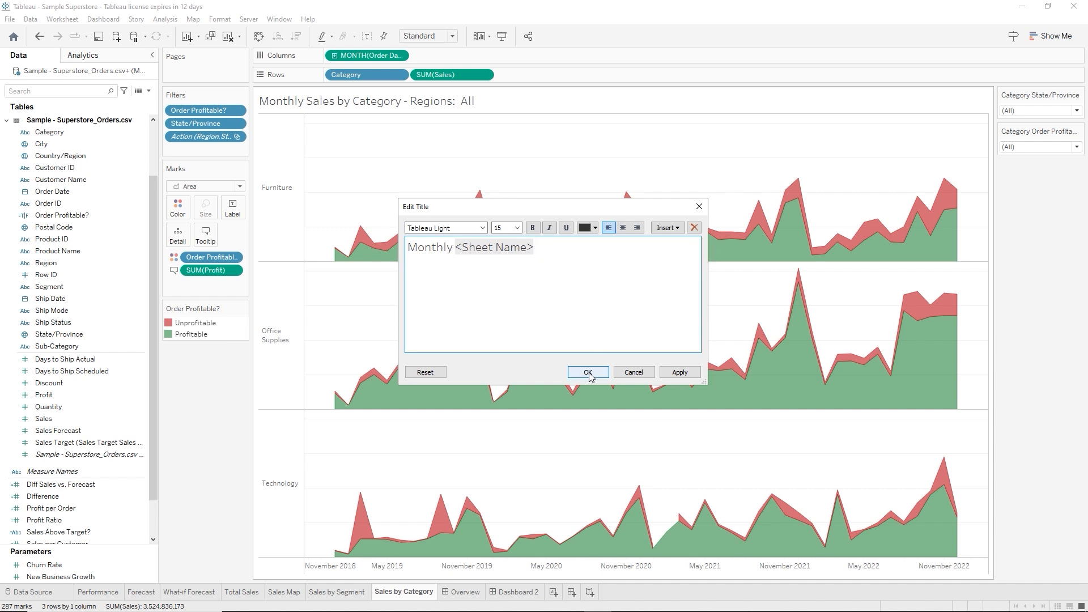
left_click(588, 372)
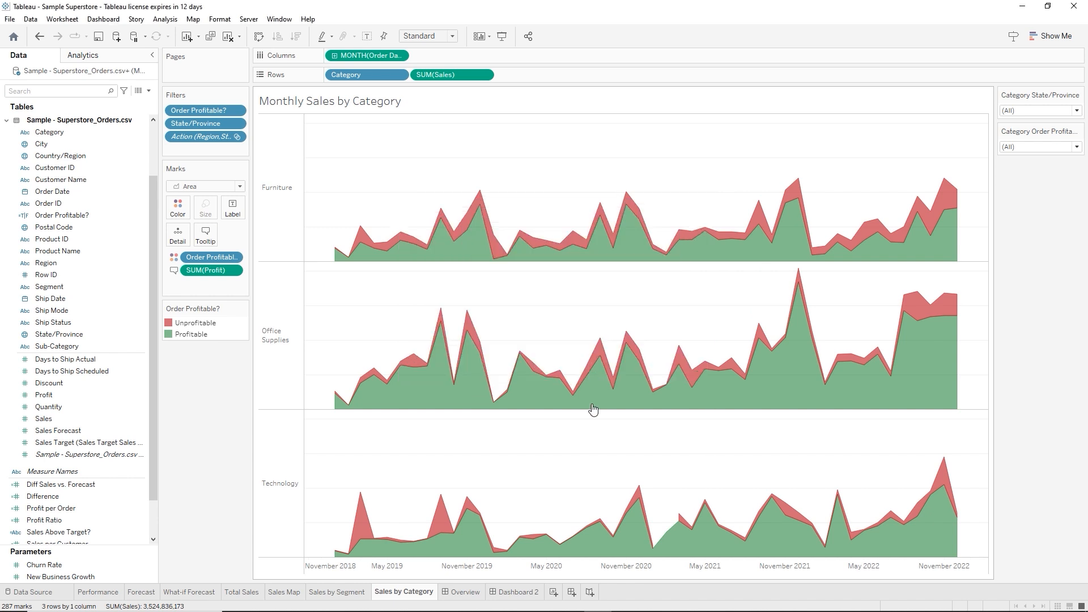
Return to the Overview dashboard, check how the charts respond to selecting Texas on the map, and clear the selection
left_click(457, 595)
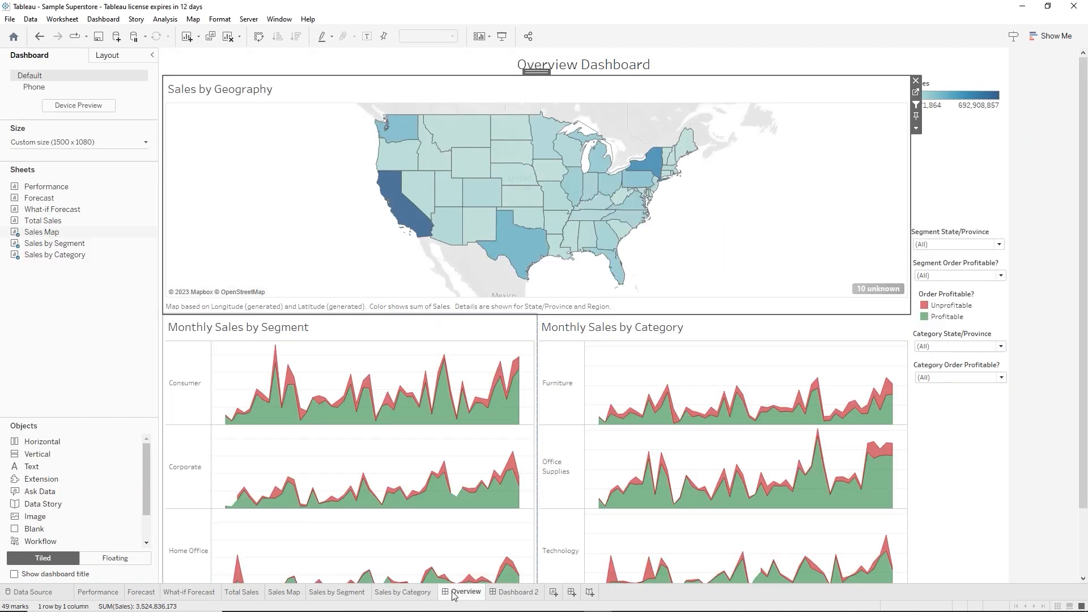
mouse_move(517, 252)
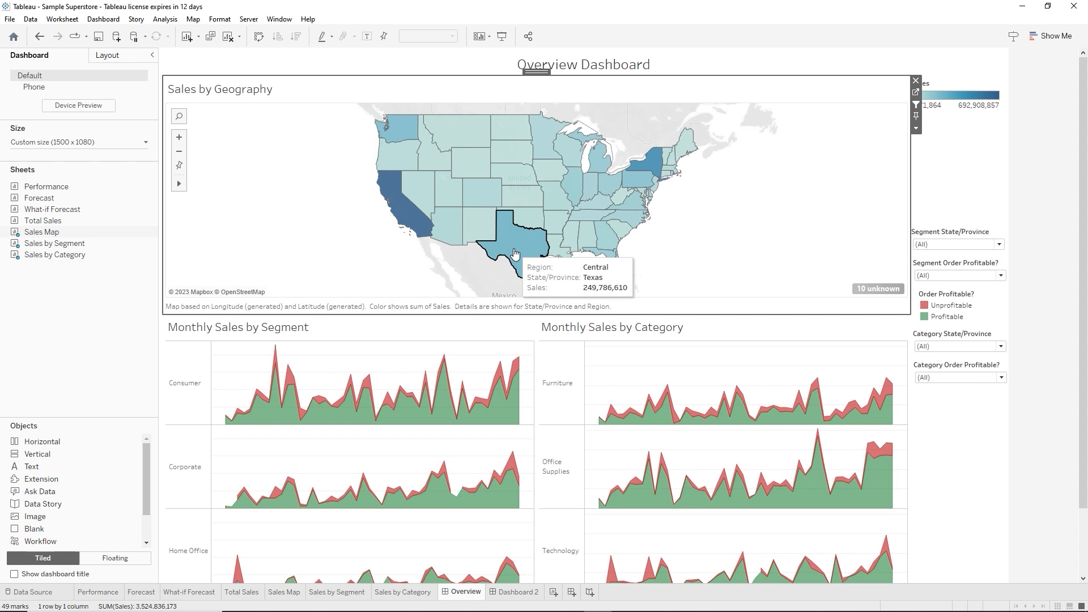
left_click(519, 251)
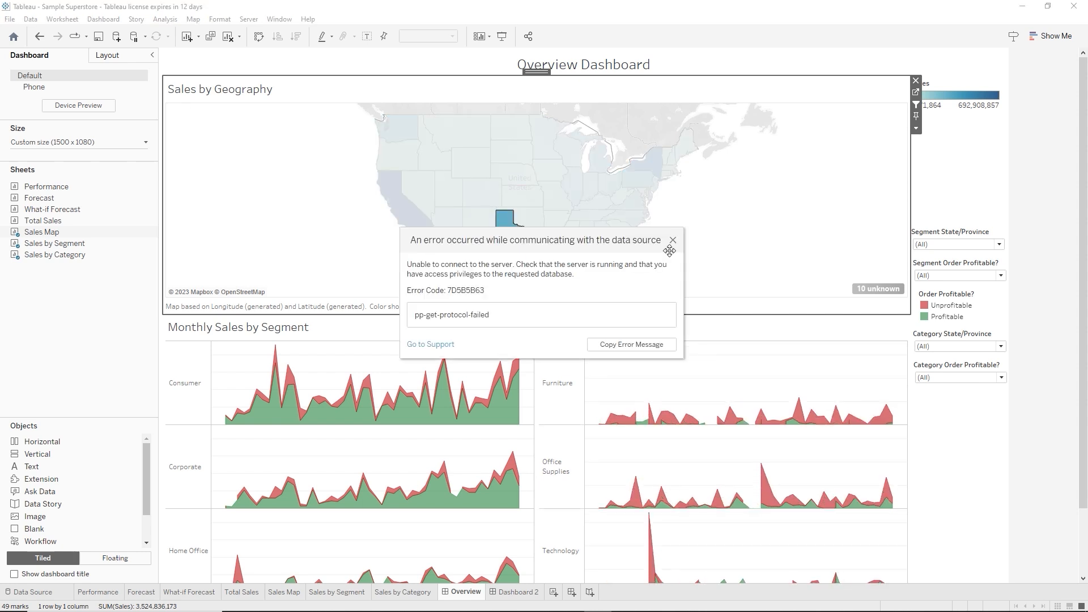
left_click(672, 241)
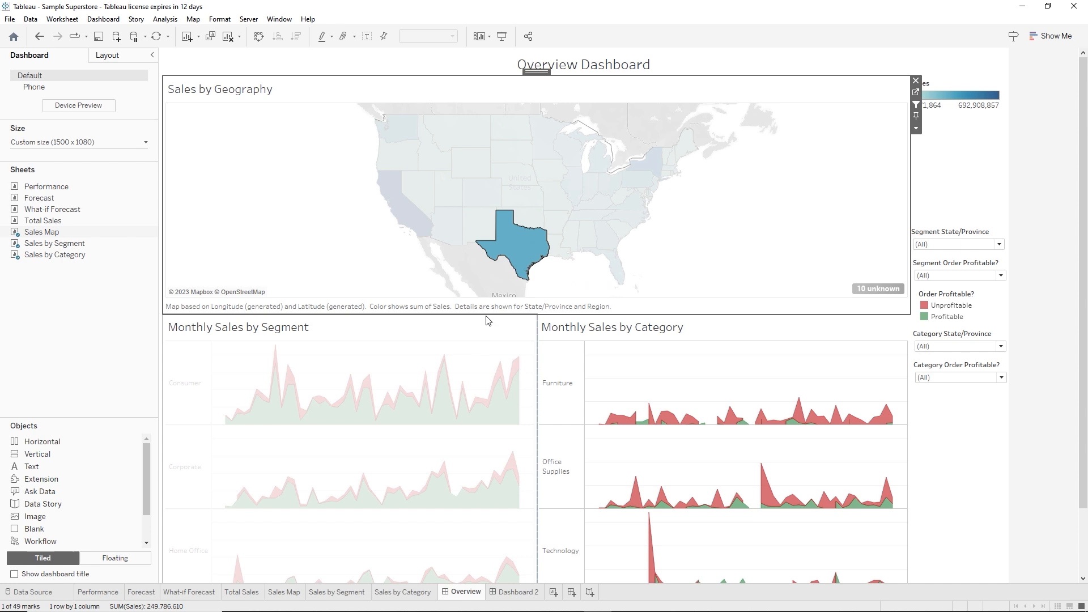
mouse_move(495, 258)
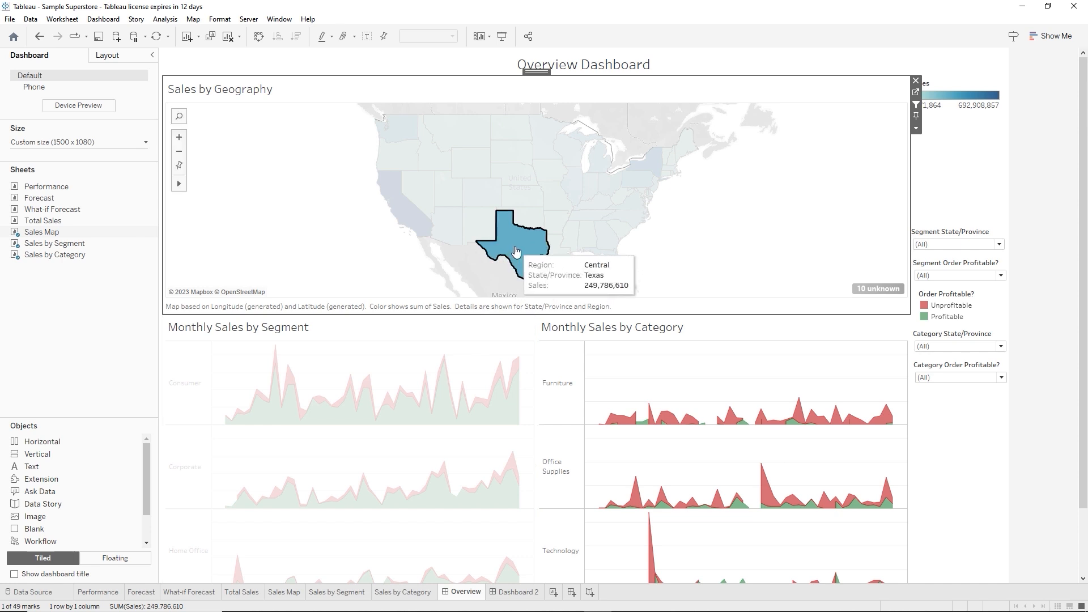
left_click(515, 251)
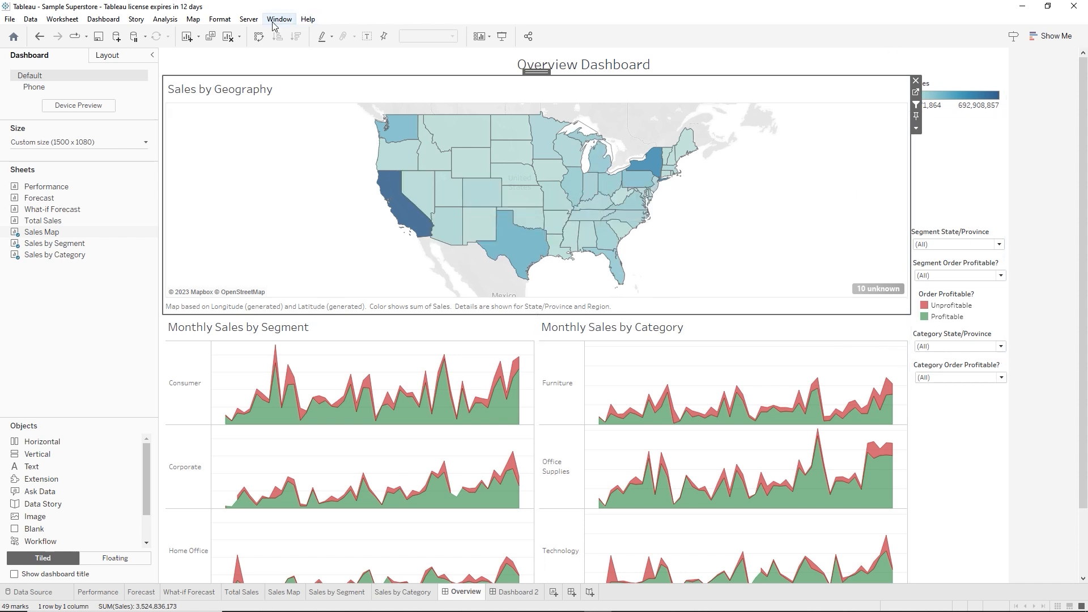
Save the workbook and rename Dashboard 2 as Sales Forecasting
left_click(99, 37)
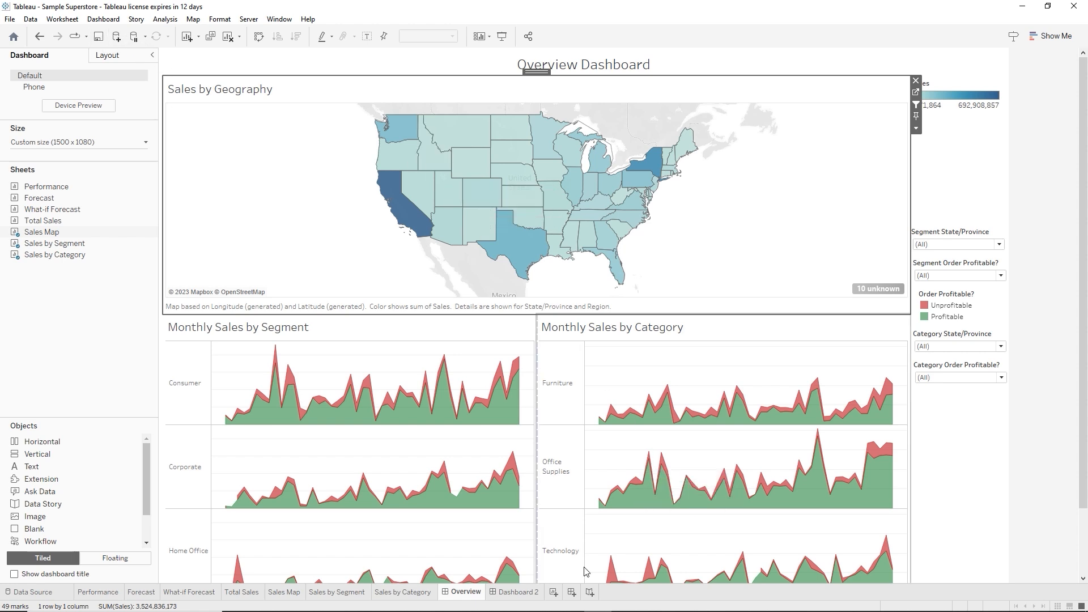
left_click(516, 594)
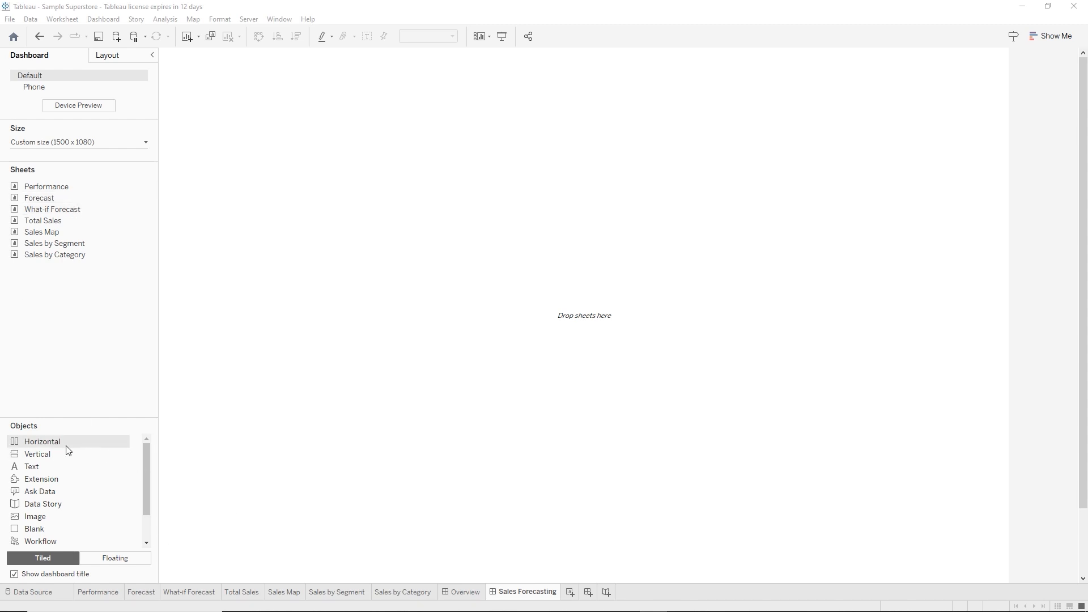
Add a horizontal container to the empty dashboard and place the Forecast and What-if Forecast sheets side by side inside it
left_click_drag(66, 448, 606, 303)
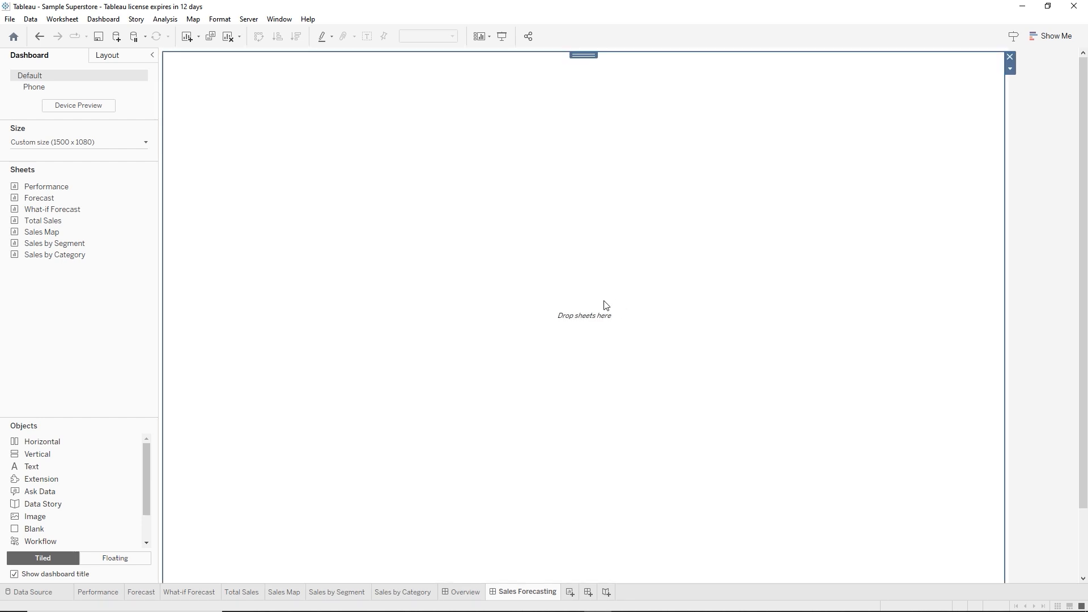
mouse_move(28, 202)
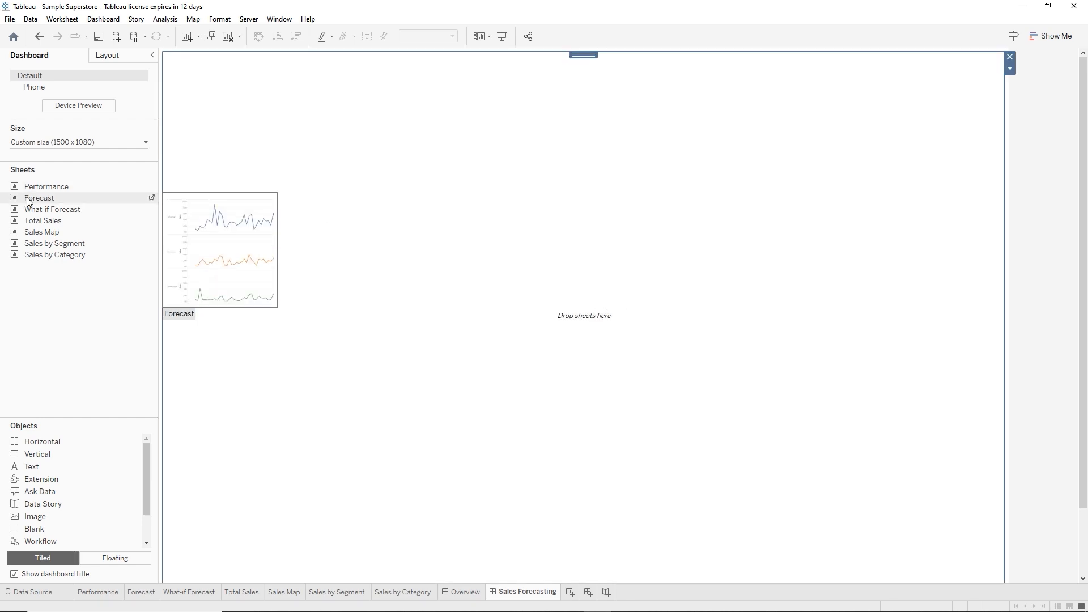
left_click_drag(28, 202, 292, 239)
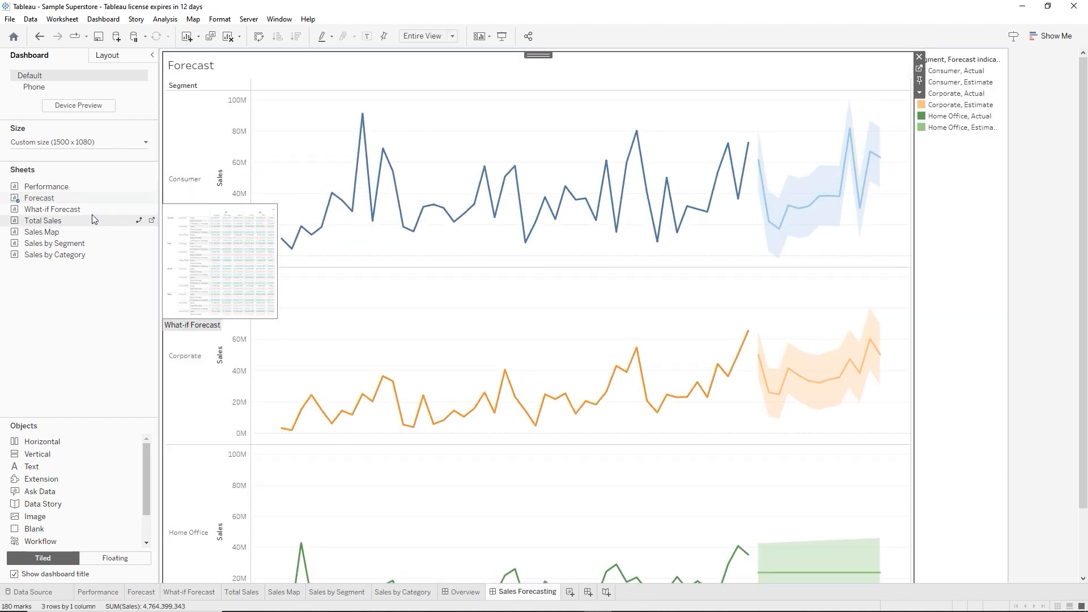
left_click_drag(51, 213, 773, 292)
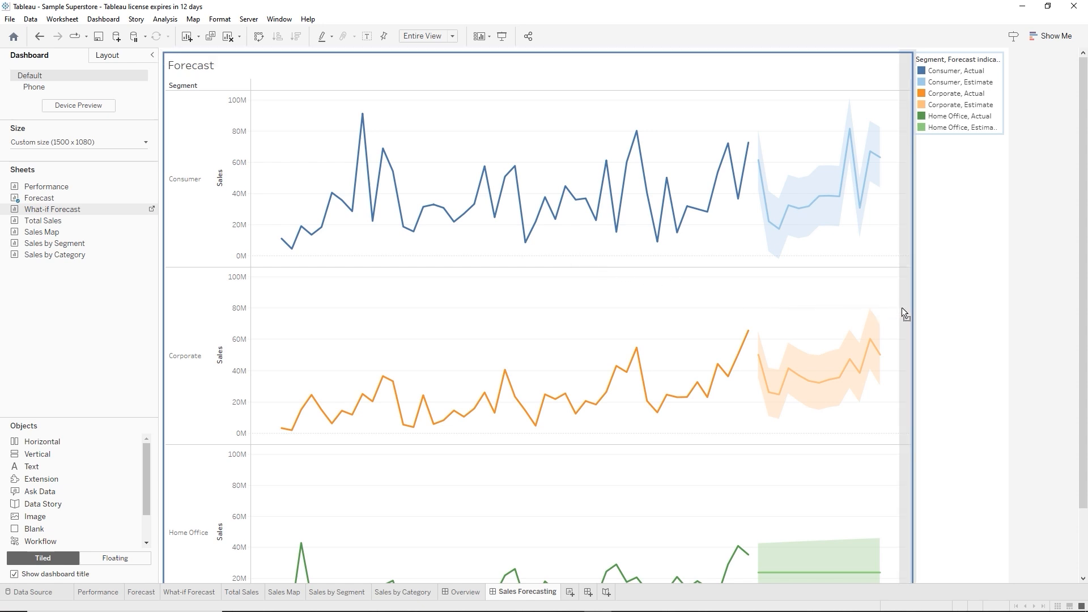
left_click_drag(903, 307, 903, 308)
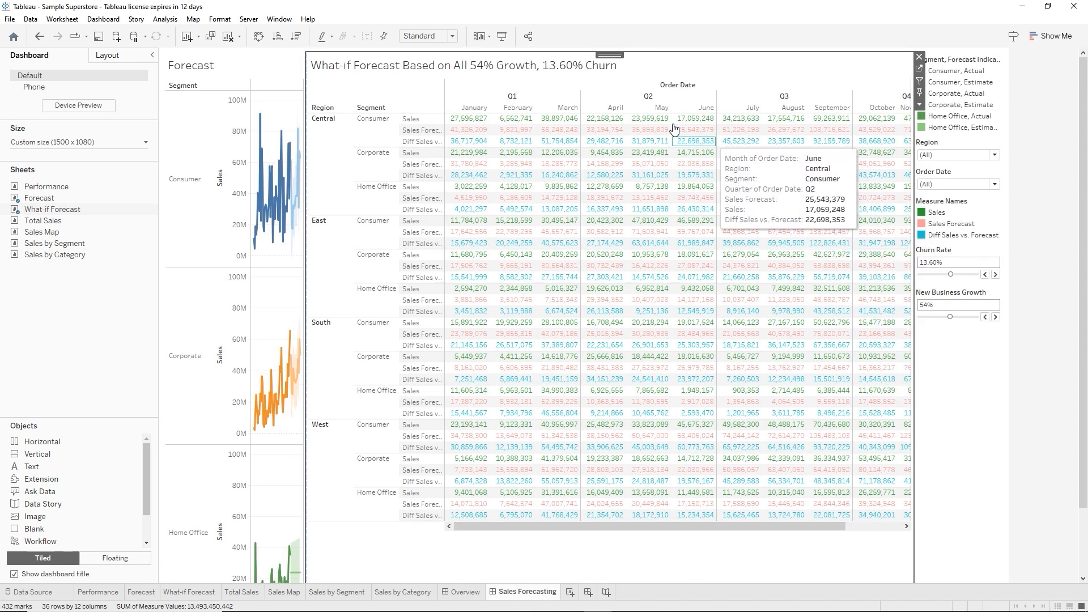
Distribute the contents of the horizontal container holding the Forecast and What-if Forecast sheets evenly
double_click(608, 54)
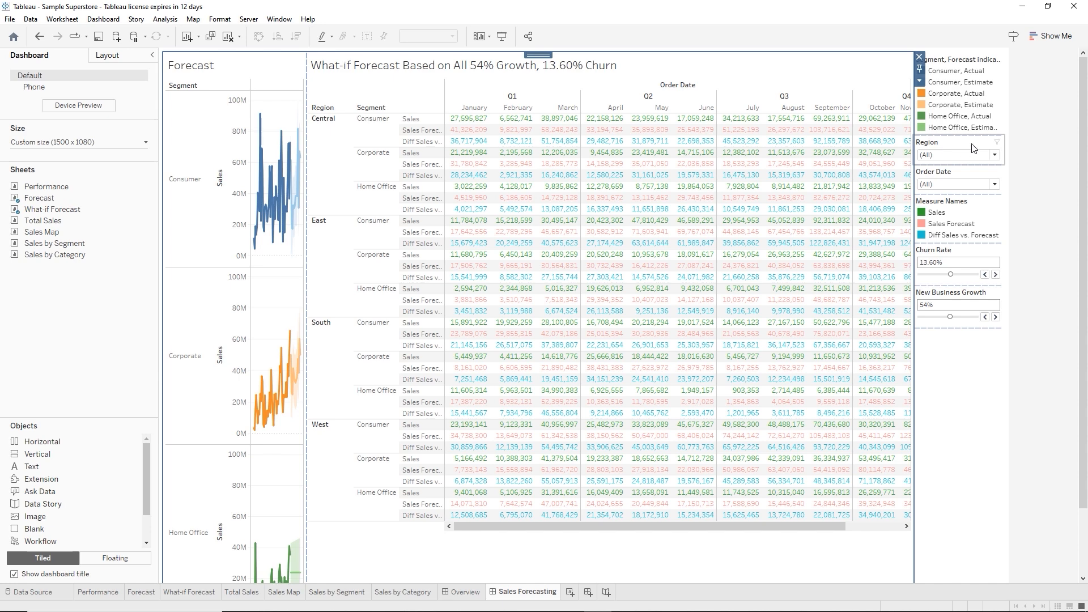
left_click(951, 72)
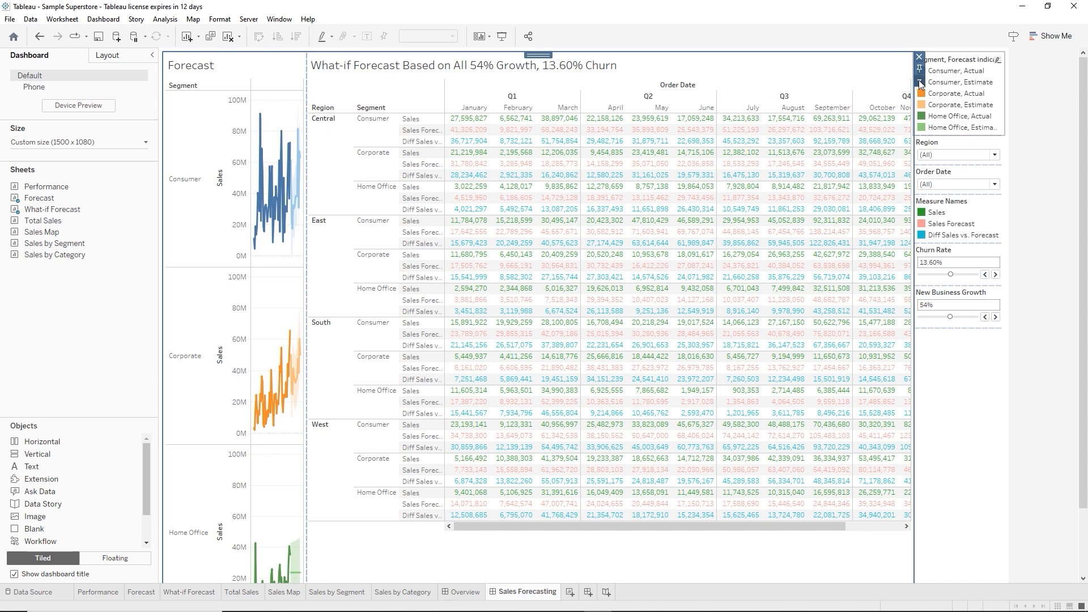
left_click(919, 81)
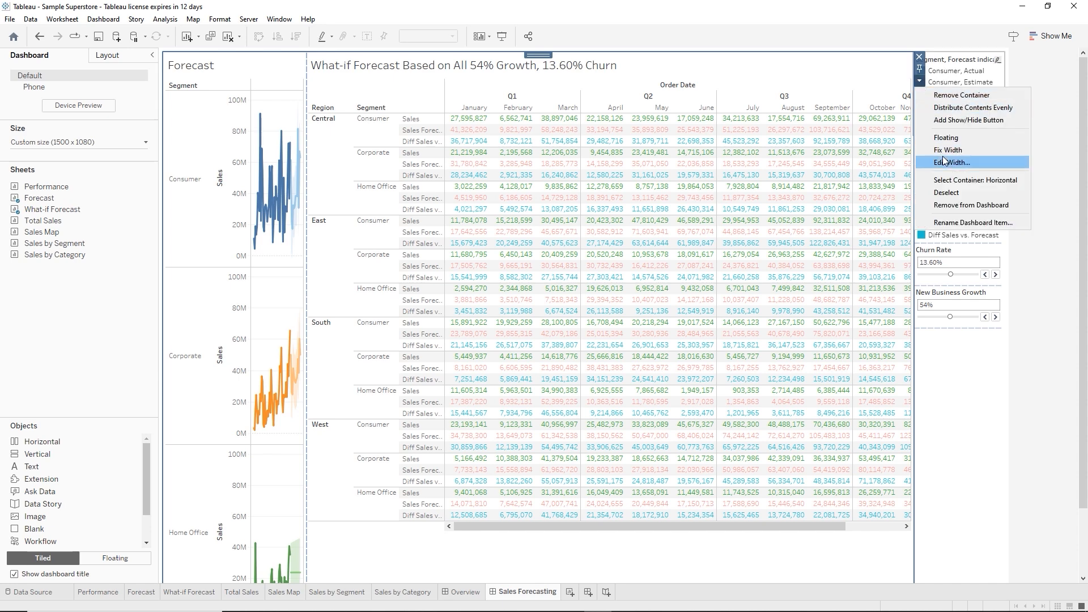
left_click(959, 107)
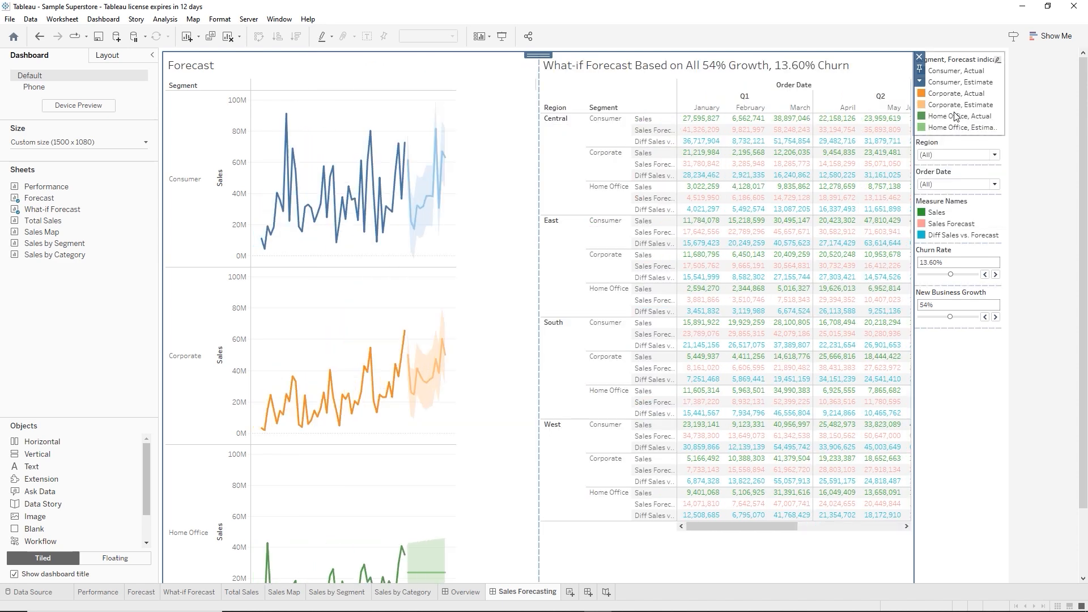
Set the What-if Forecast sheet to Fit Height on the dashboard and deselect it
left_click(736, 70)
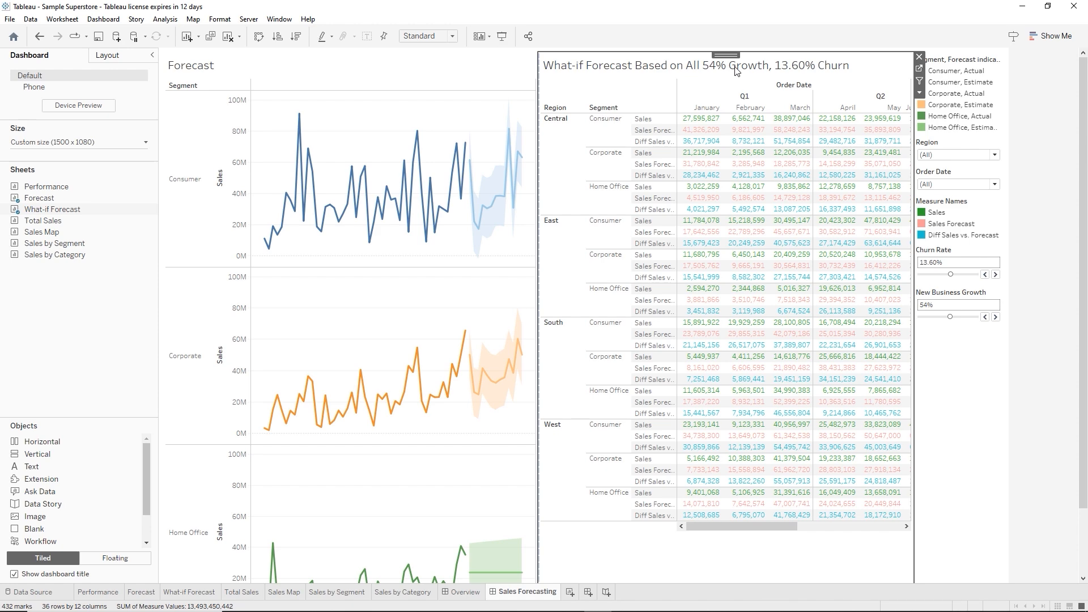
left_click(452, 36)
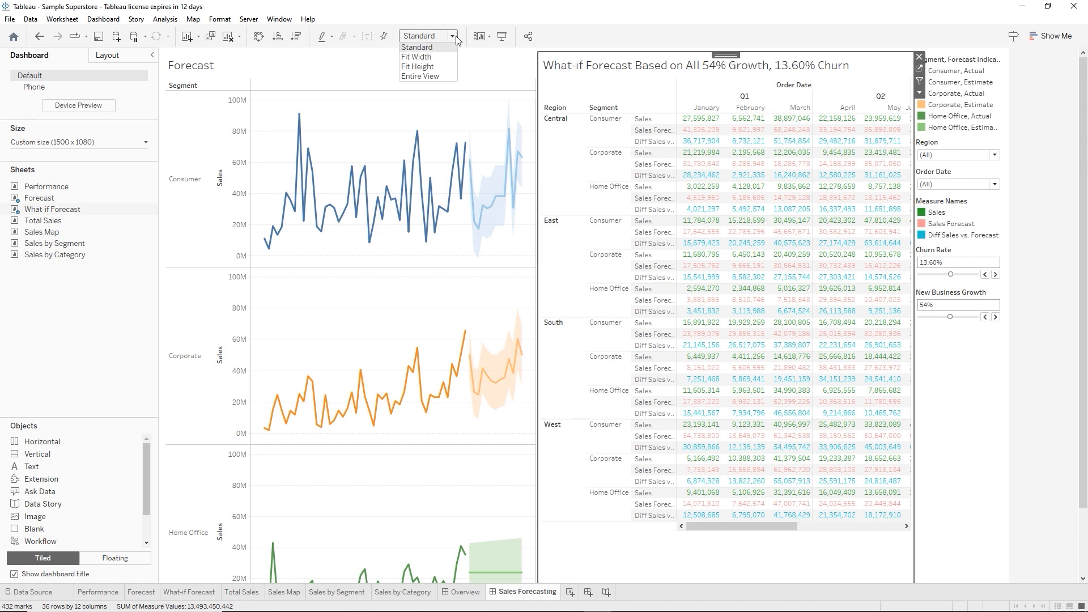
left_click(442, 67)
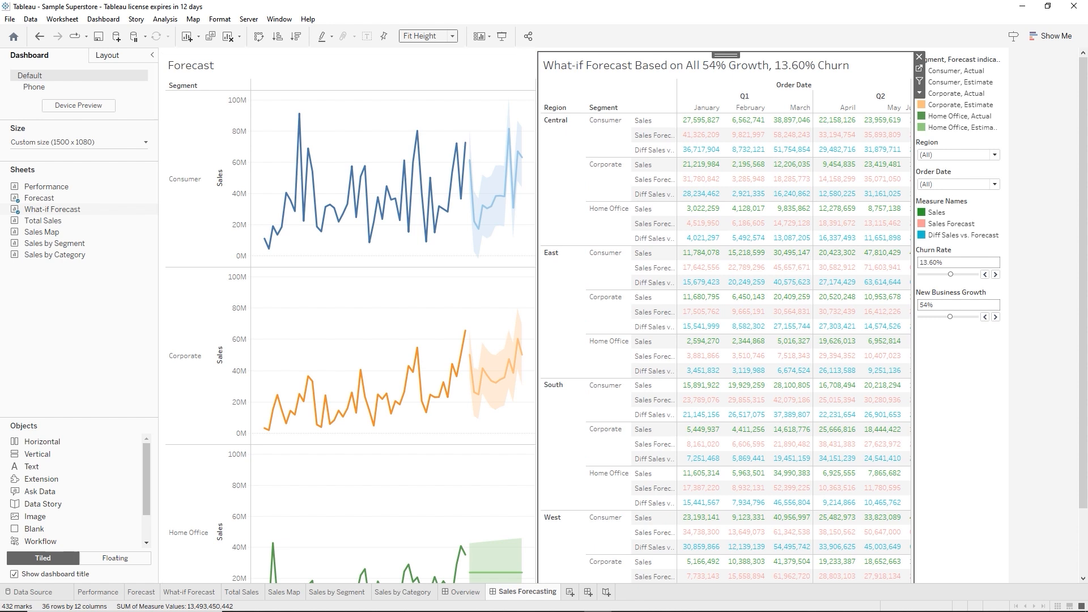
left_click(1027, 134)
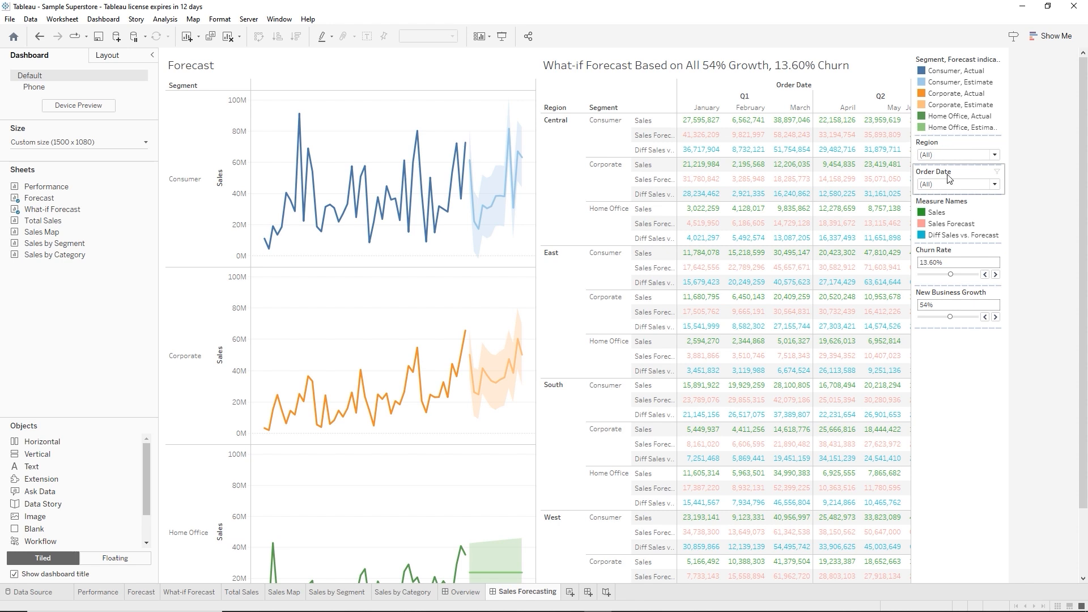
Test the Region filter on the What-if Forecast table with East, and restore it to (All)
left_click(952, 154)
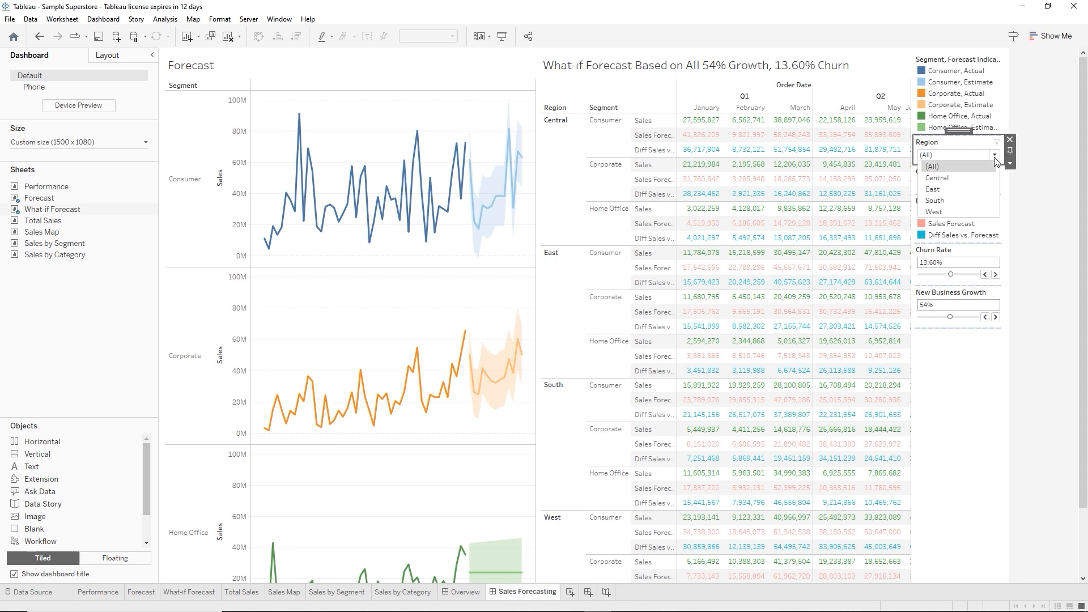
left_click(932, 189)
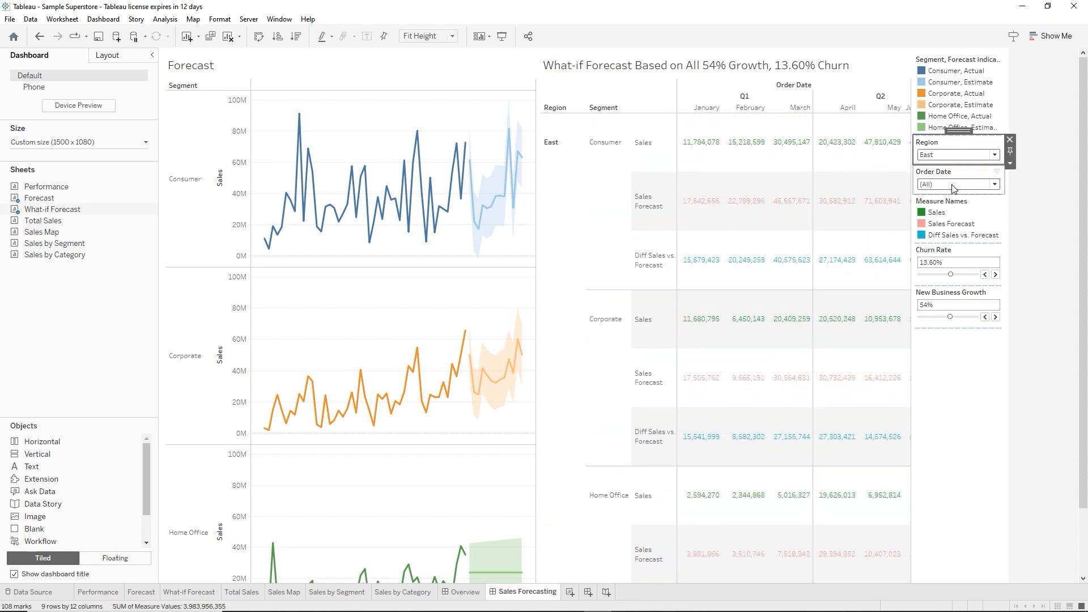
left_click(995, 155)
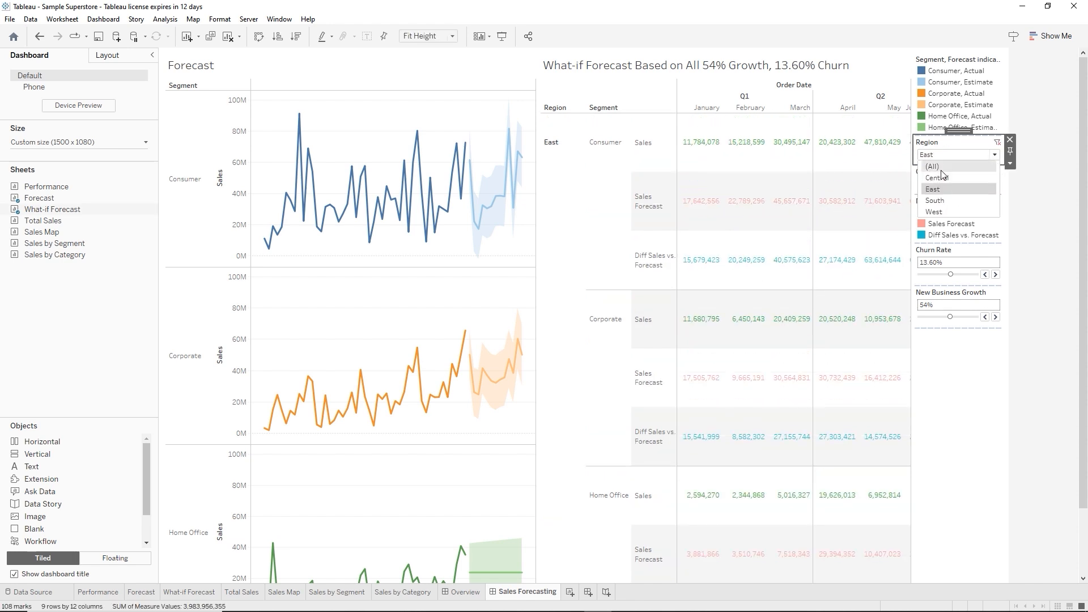
left_click(931, 166)
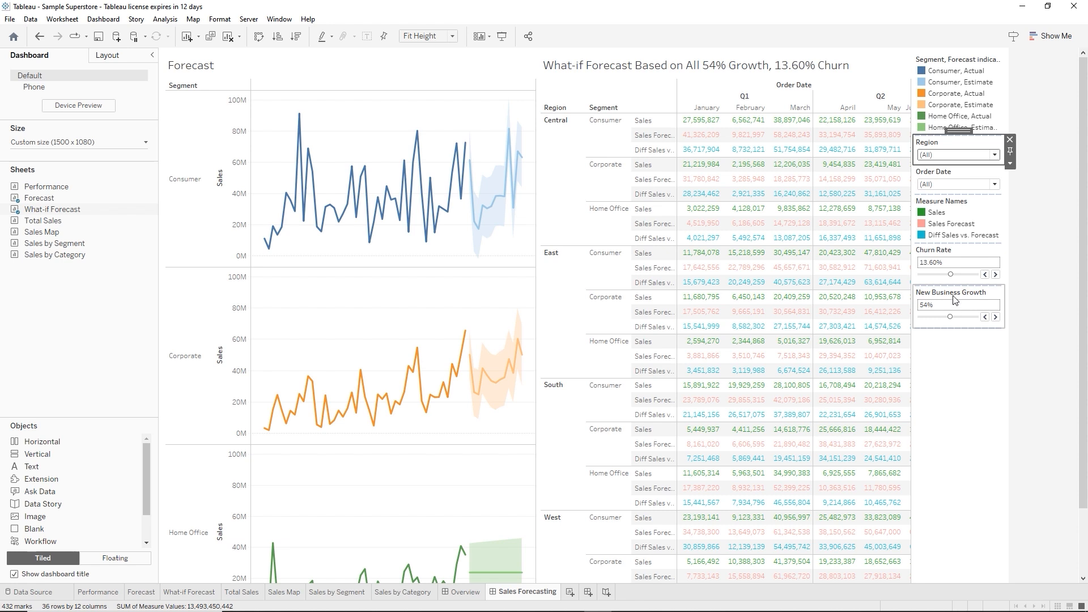
Show the caption of the What-if Forecast sheet and view it beneath the table
left_click(52, 18)
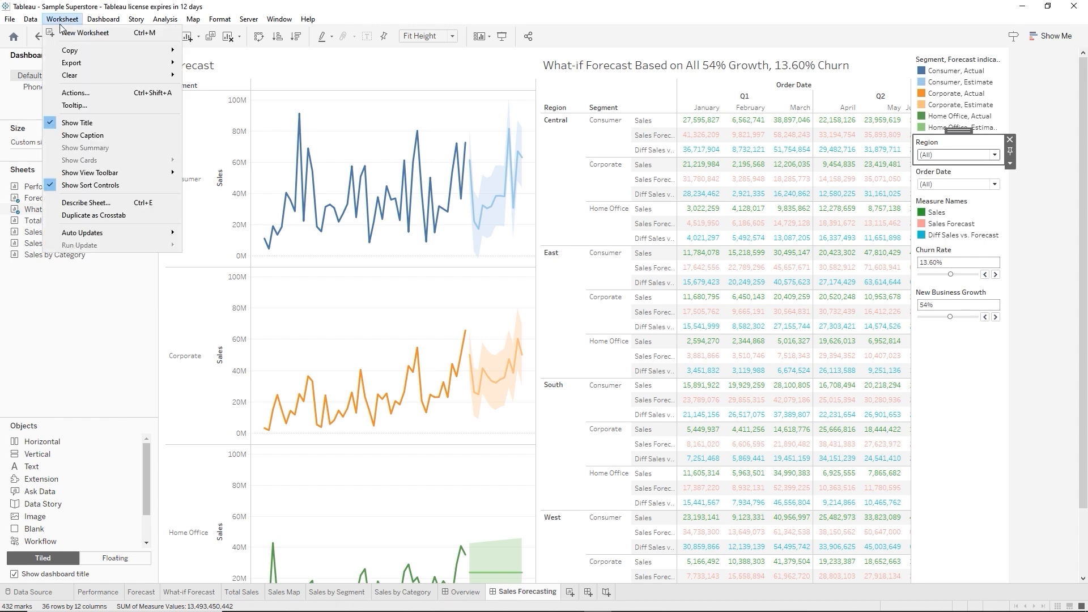
left_click(83, 135)
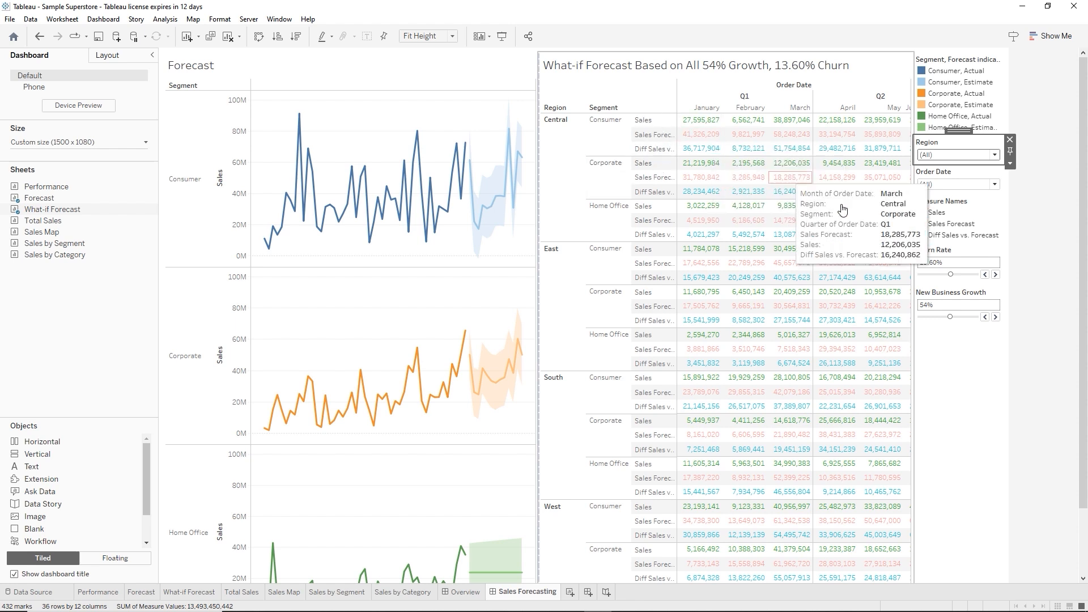
scroll(982, 410, "down", 1)
scroll(983, 410, "down", 2)
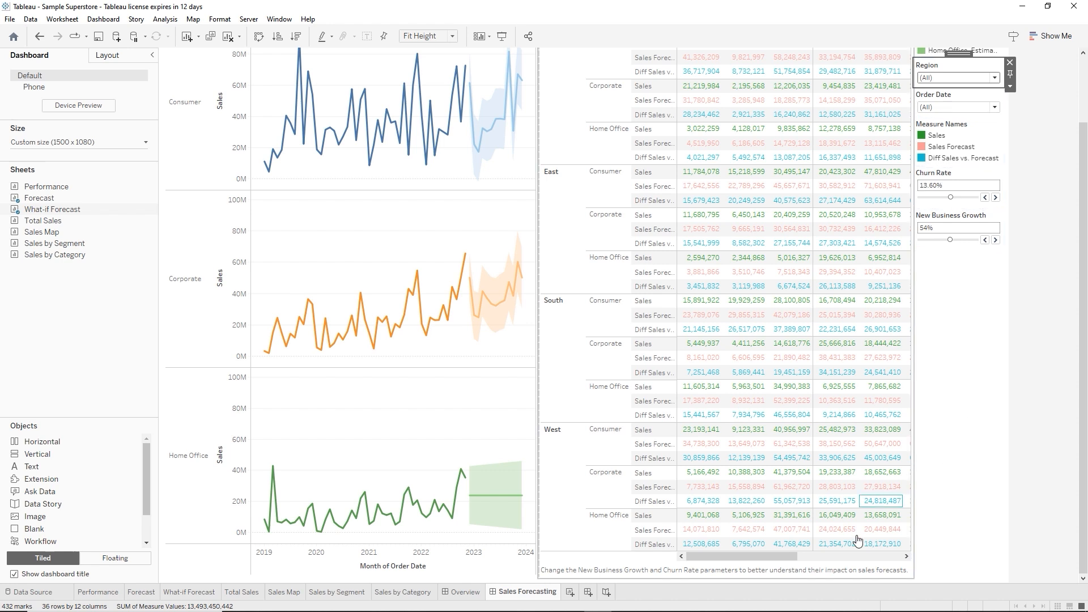
left_click(672, 574)
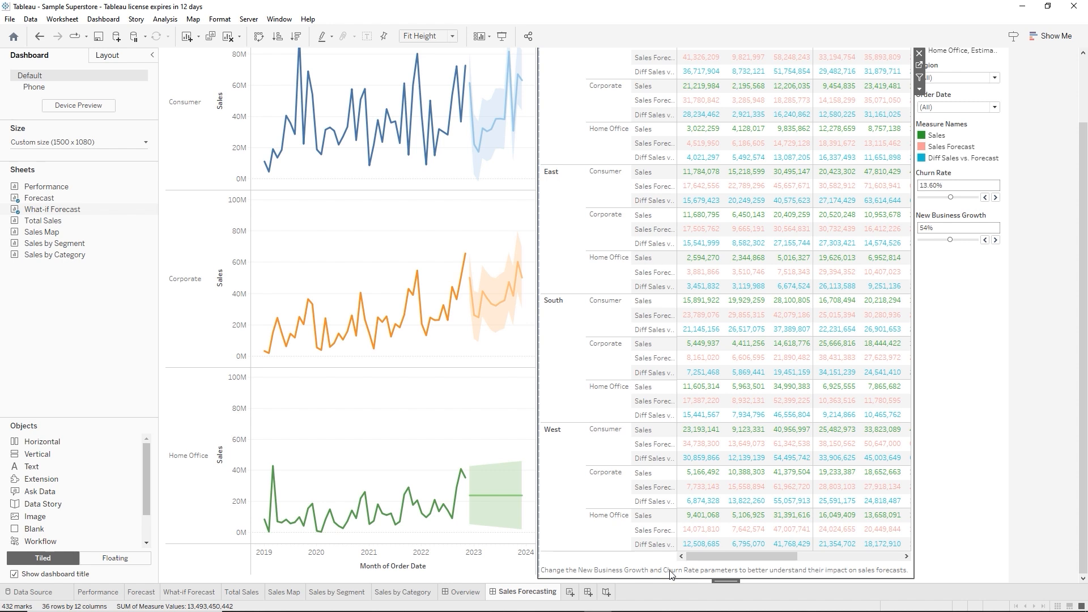
right_click(671, 574)
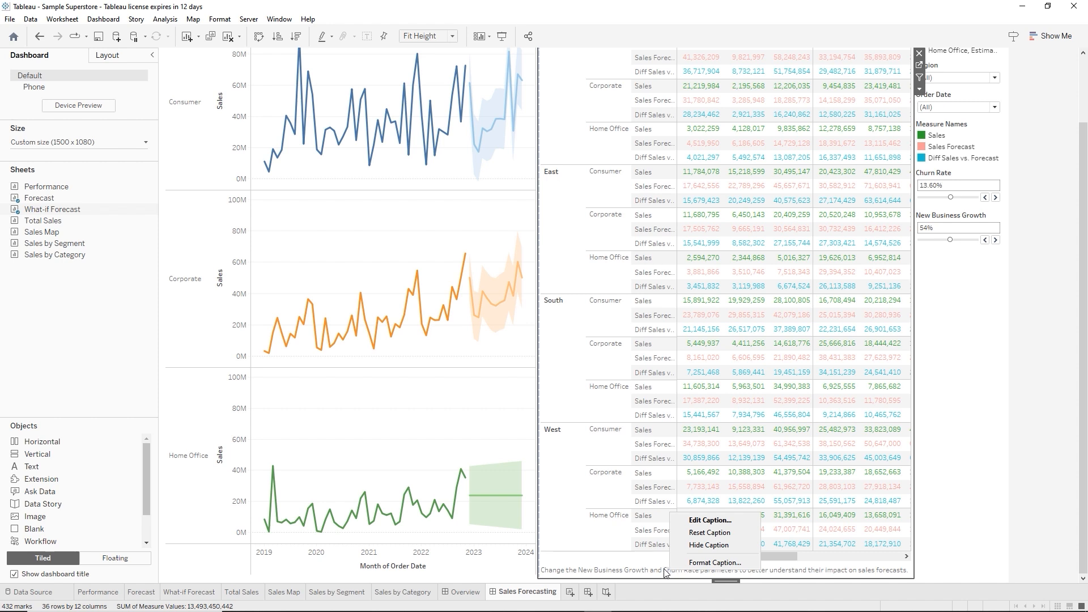
left_click(665, 570)
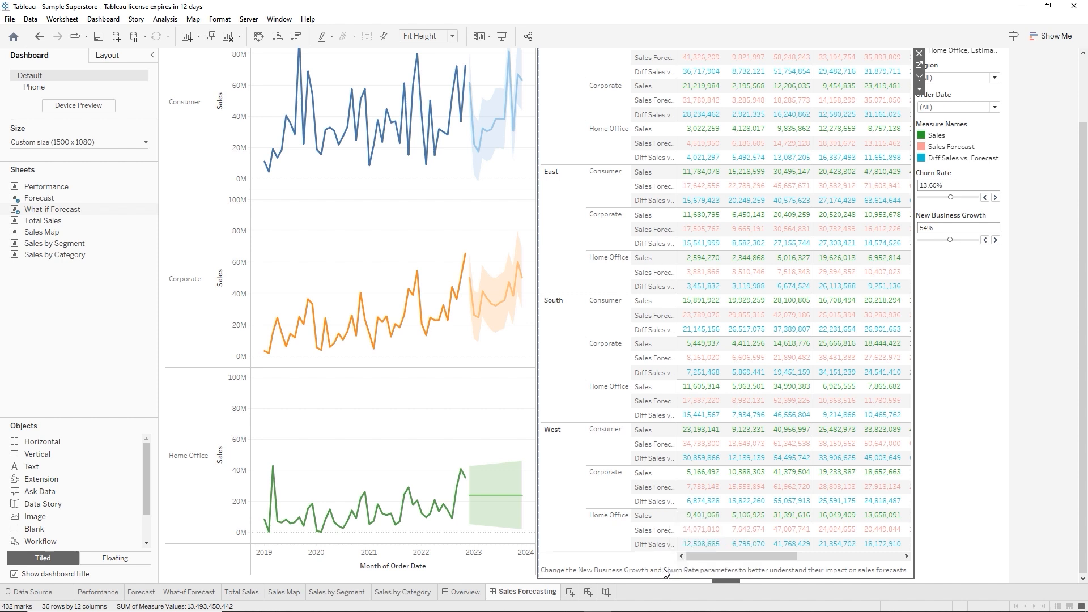
double_click(667, 574)
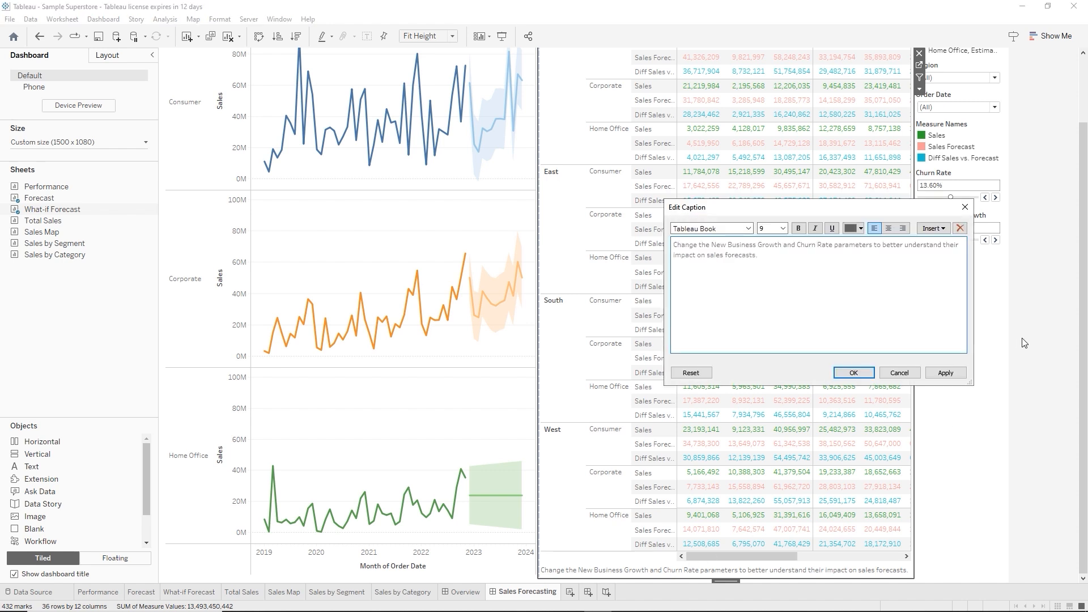
left_click(894, 378)
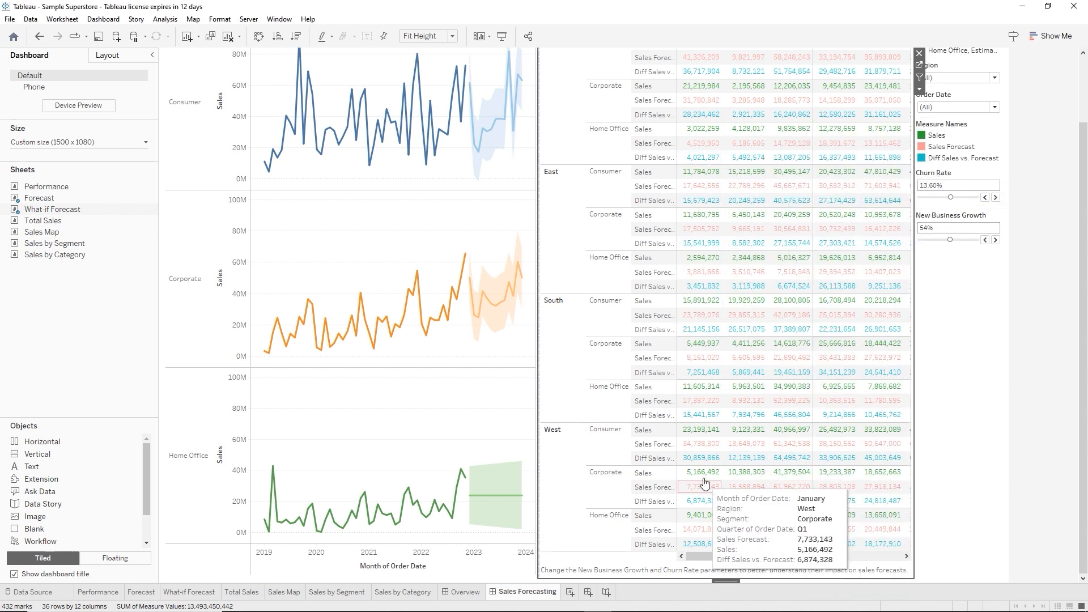
Hide the caption of the What-if Forecast sheet on the dashboard
left_click(718, 568)
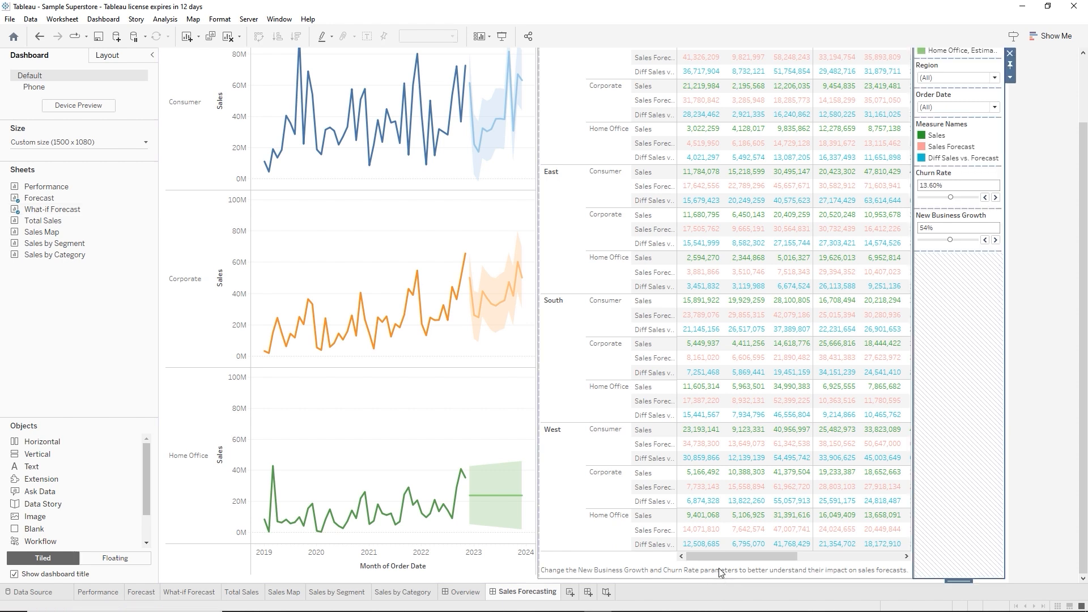
left_click(719, 568)
right_click(718, 568)
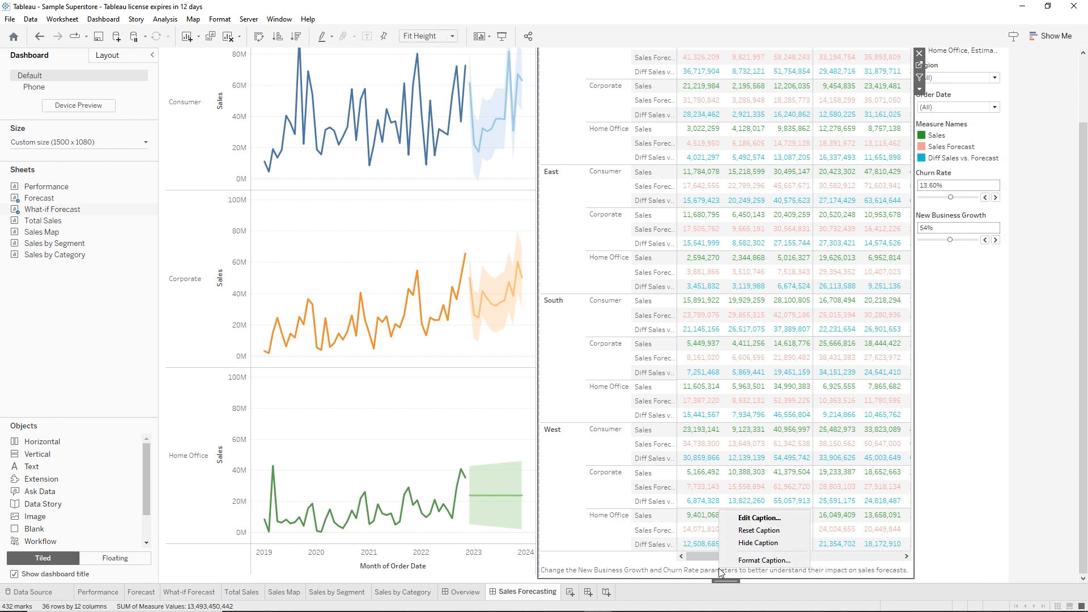
left_click(759, 543)
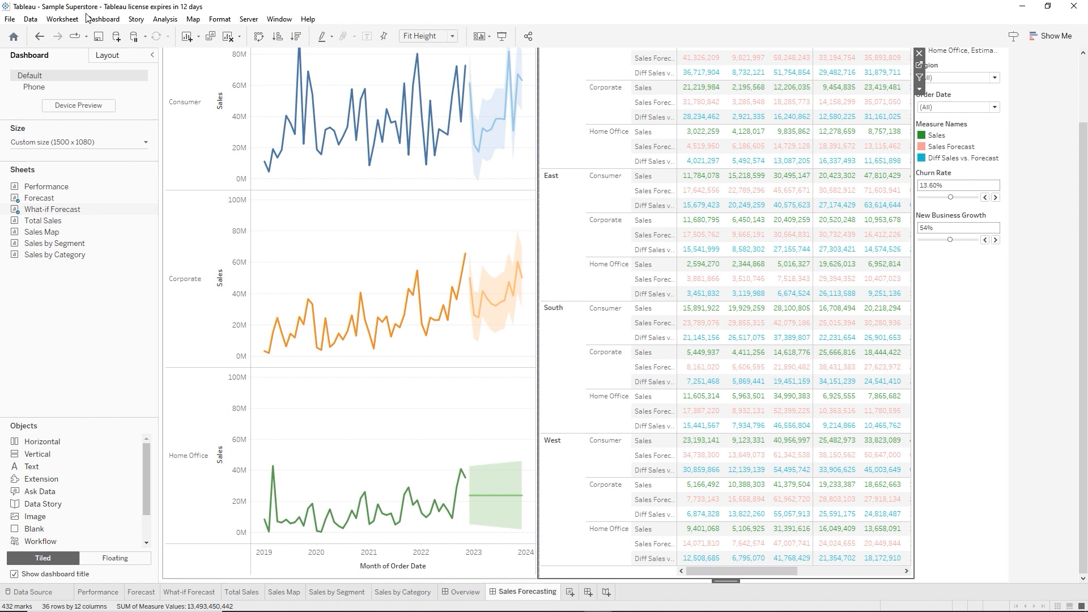
Show the What-if Forecast caption again and copy its entire text from the caption editor
left_click(63, 19)
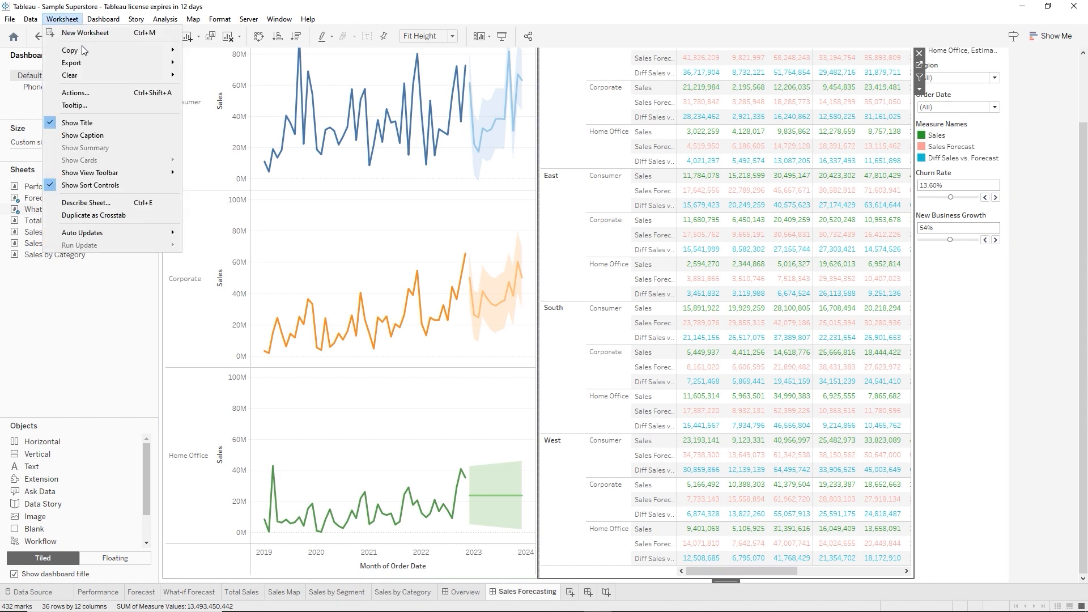
left_click(89, 137)
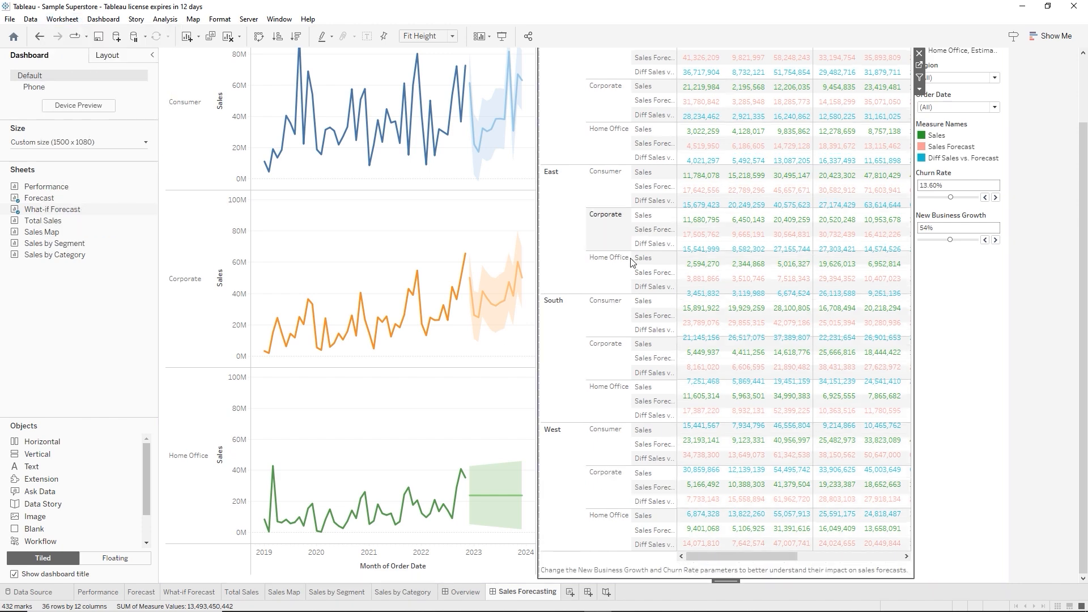
double_click(568, 569)
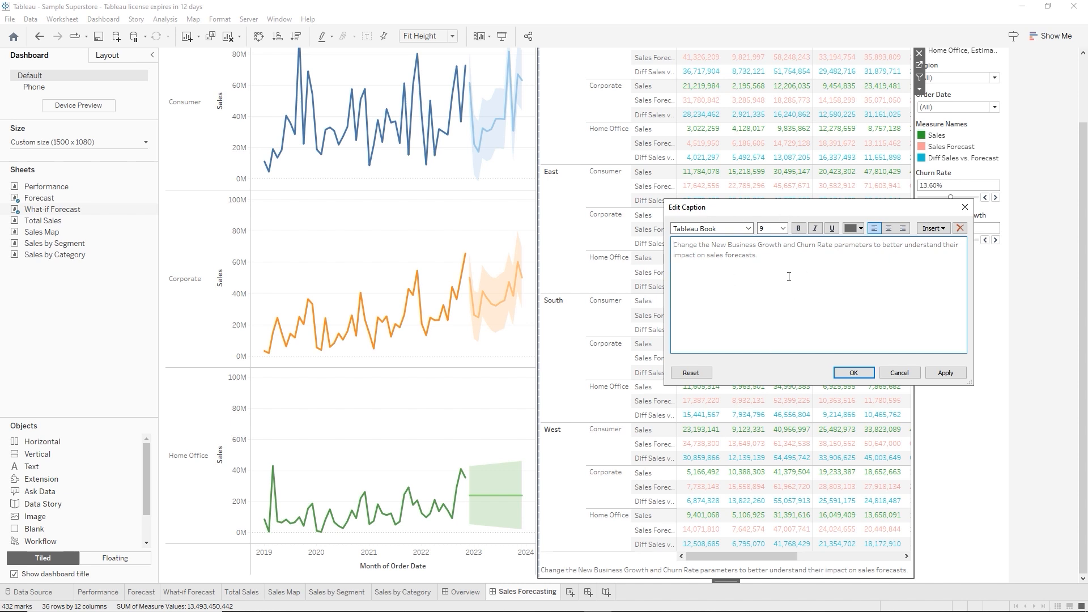
key("ctrl+a")
key("ctrl+c")
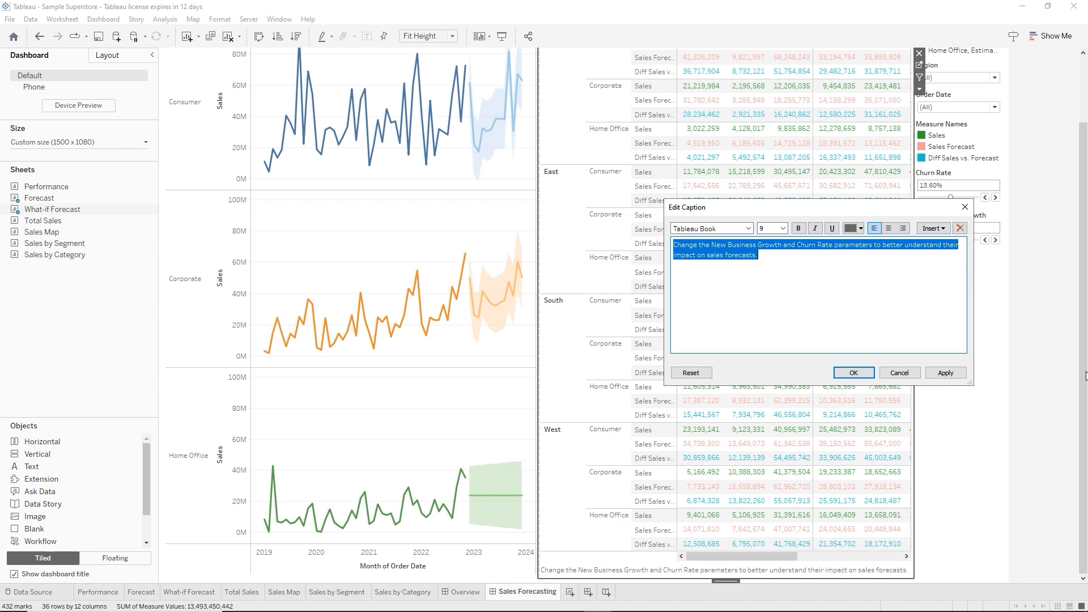
left_click(853, 373)
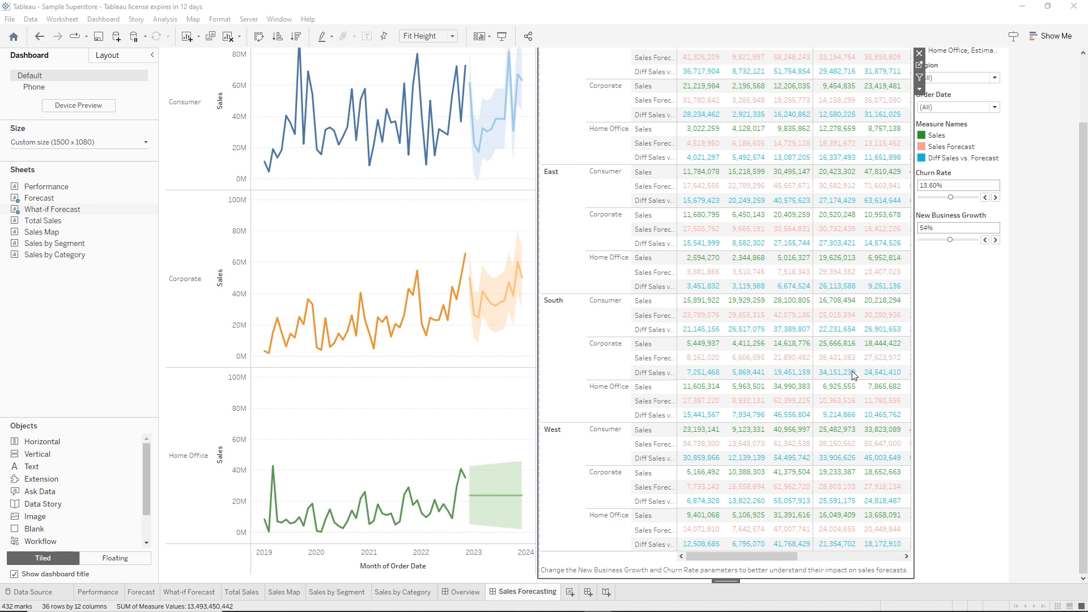
Hide the What-if Forecast caption so the sheet shows only its title and table
right_click(612, 576)
left_click(652, 530)
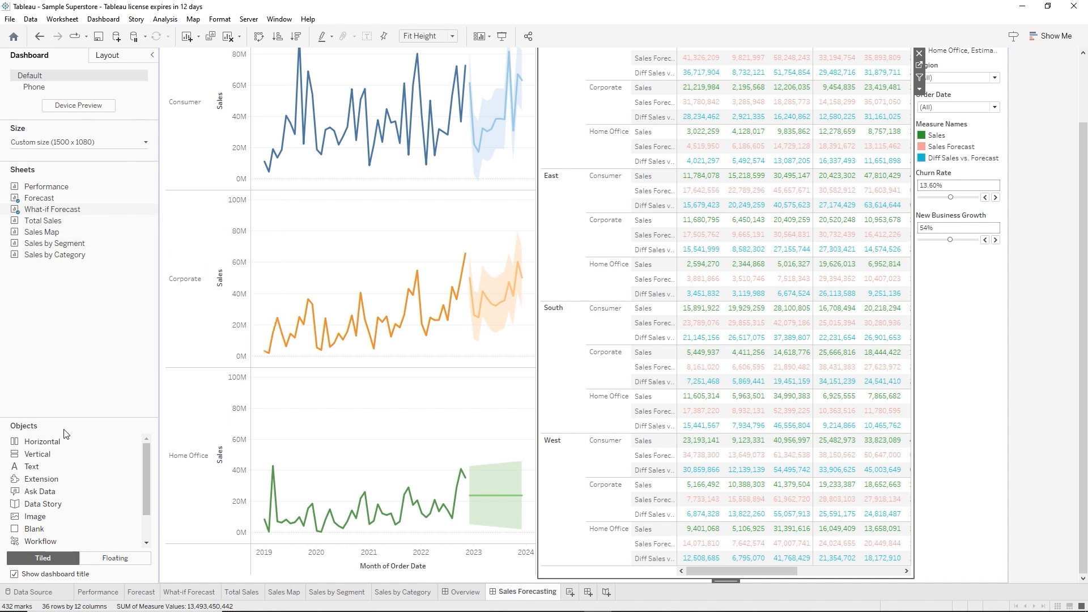
Add a text object beneath the New Business Growth control and paste the copied What-if Forecast caption into it
left_click(28, 470)
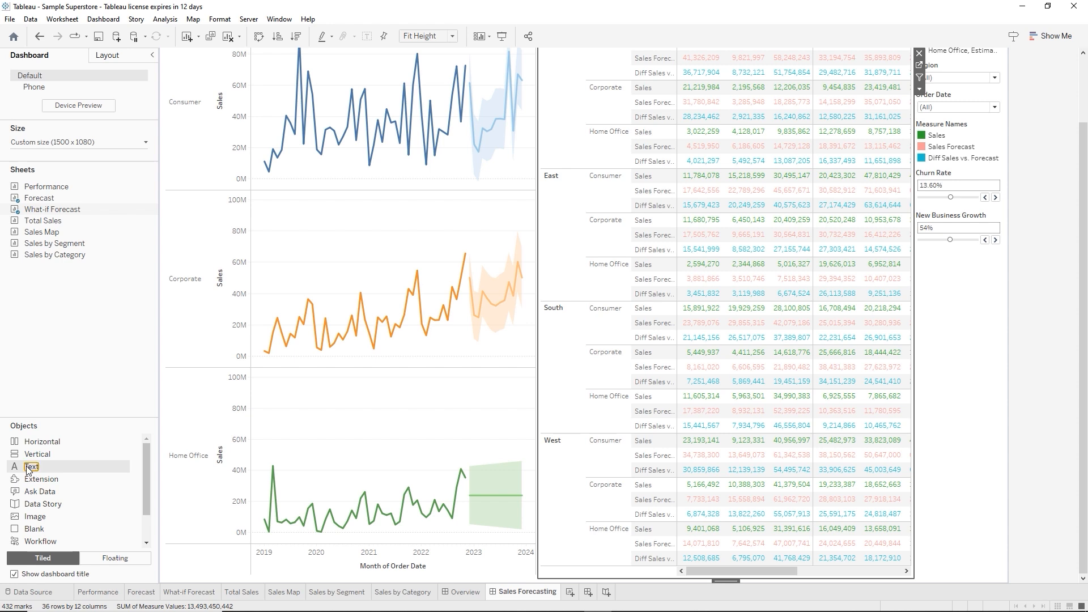
mouse_move(27, 470)
left_mouse_down()
mouse_move(811, 404)
mouse_move(931, 374)
left_mouse_up()
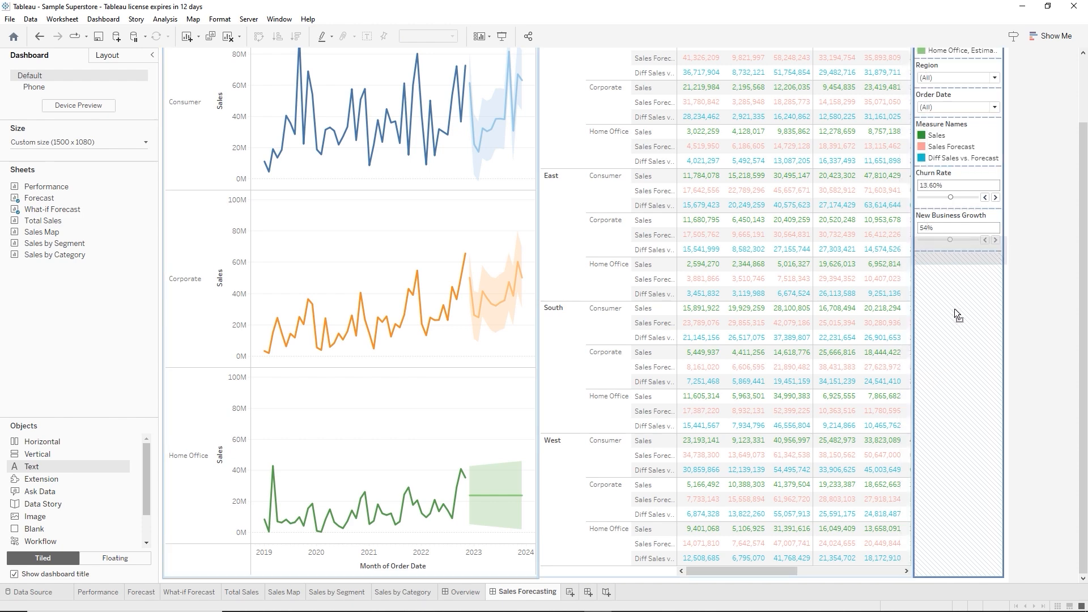
left_click_drag(957, 289, 957, 289)
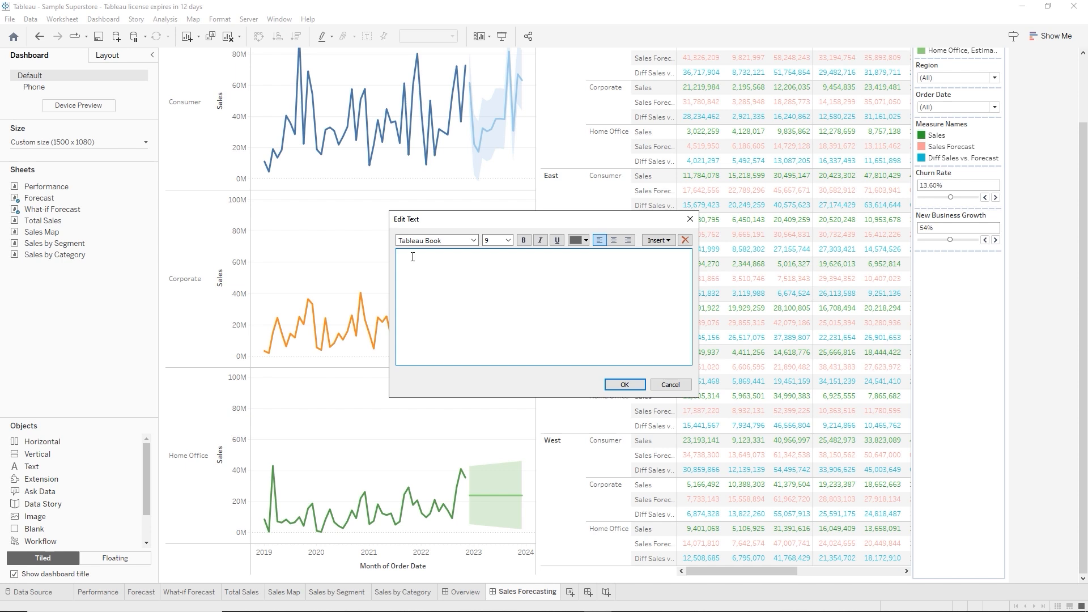
key("ctrl+v")
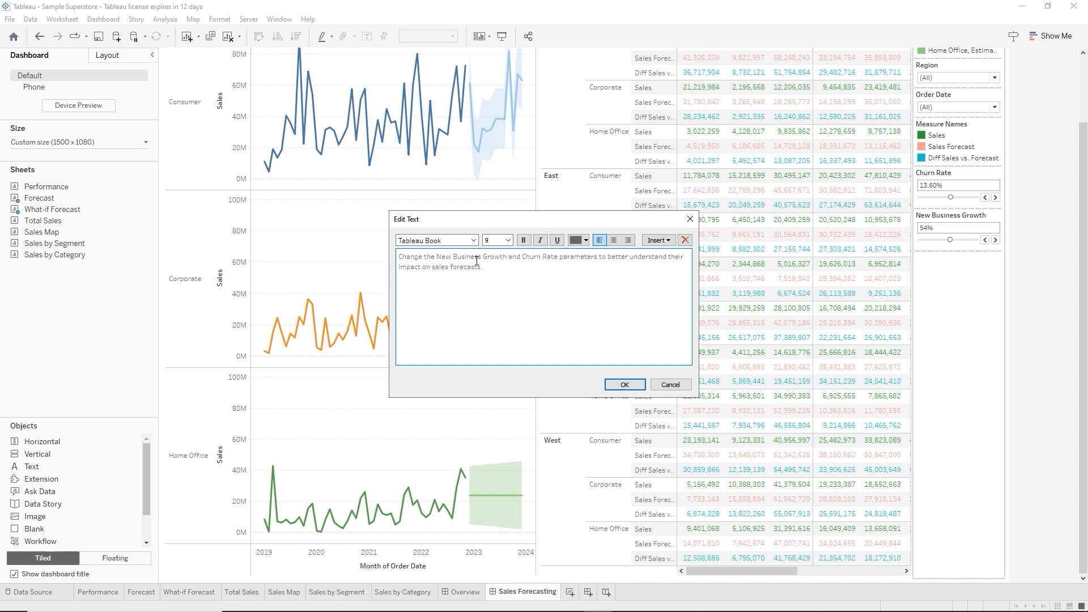
left_click(625, 385)
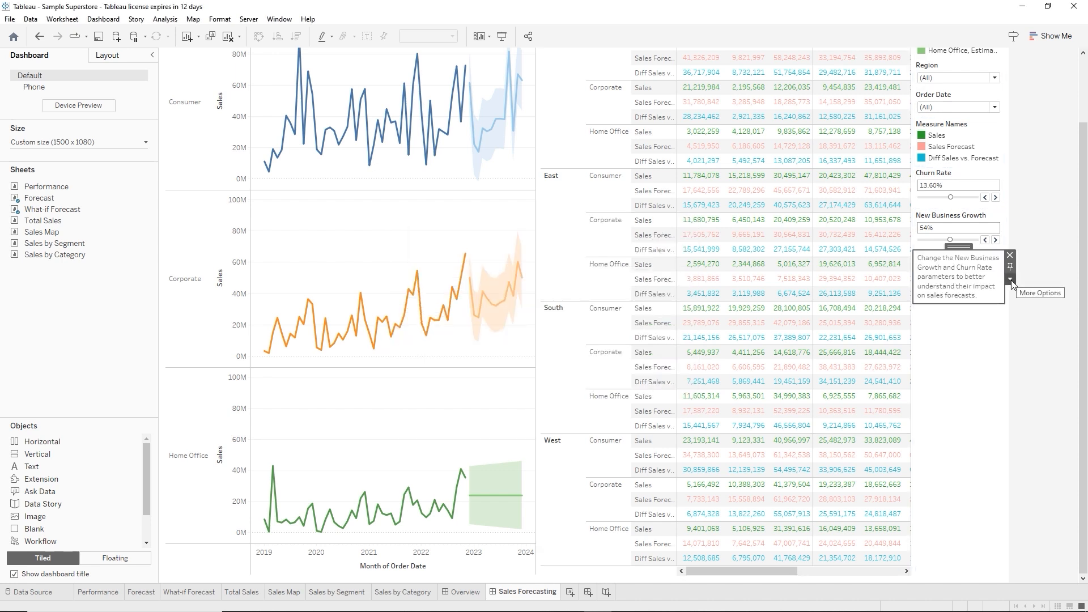
Make the caption text object floating, move it over the What-if Forecast table, and shrink it to a narrow box
left_click(1011, 280)
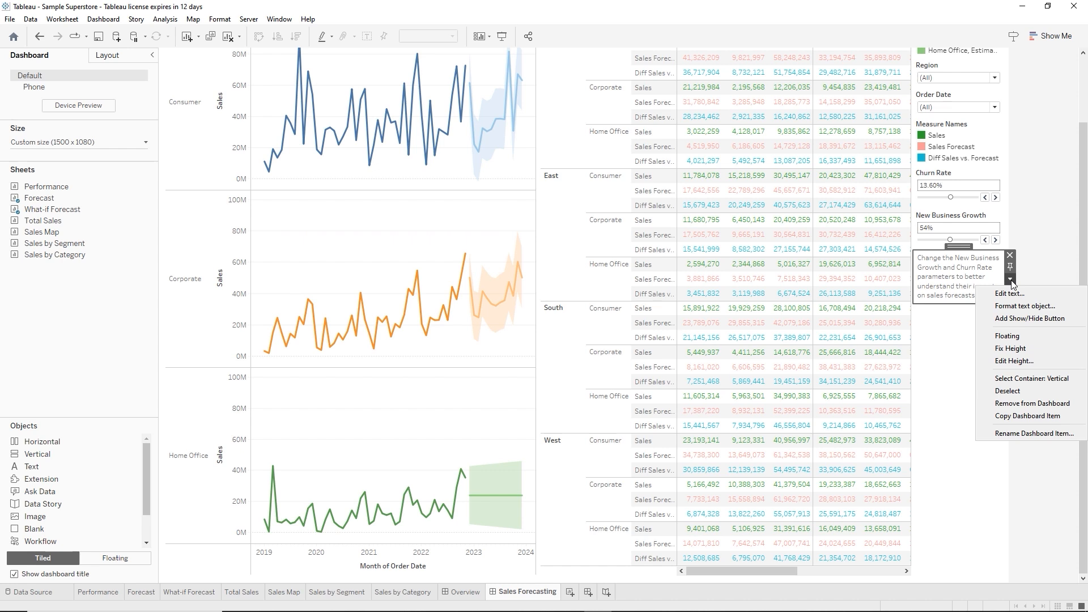
left_click(1008, 336)
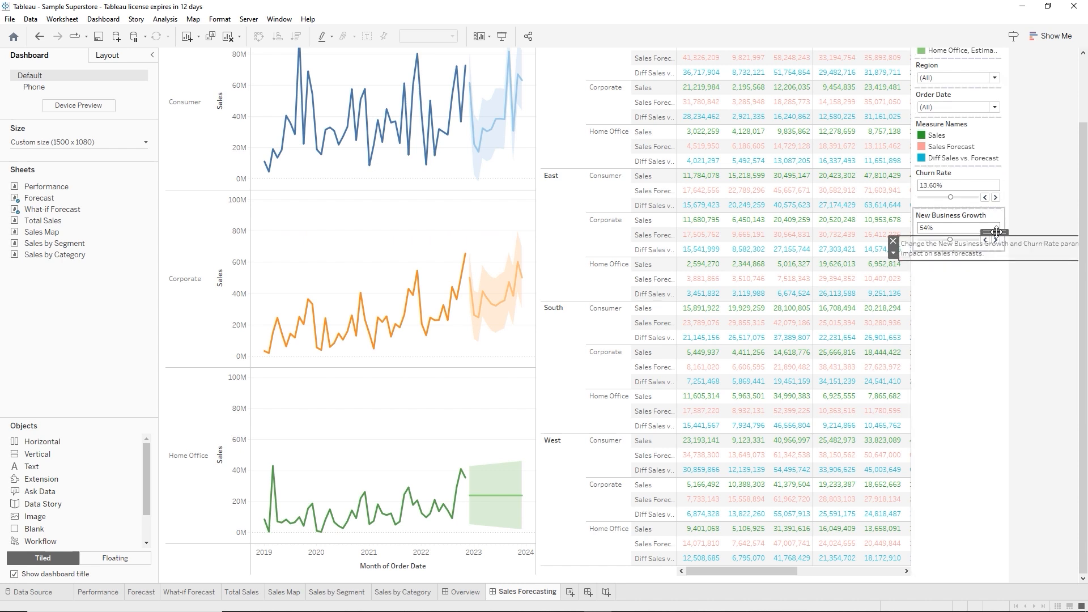
left_click_drag(1002, 242, 880, 437)
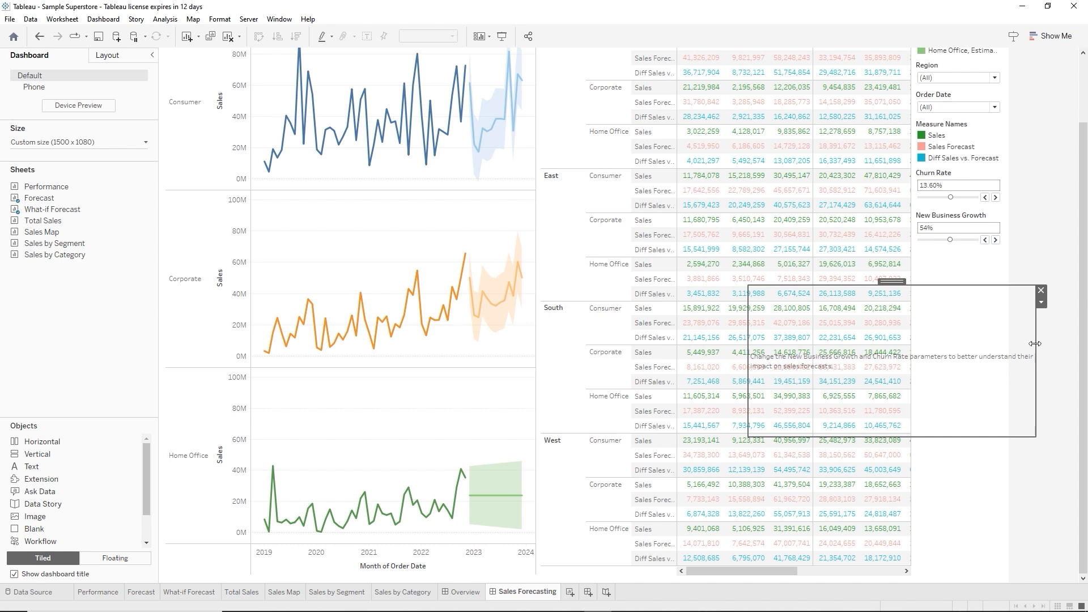
left_click_drag(1042, 346, 809, 343)
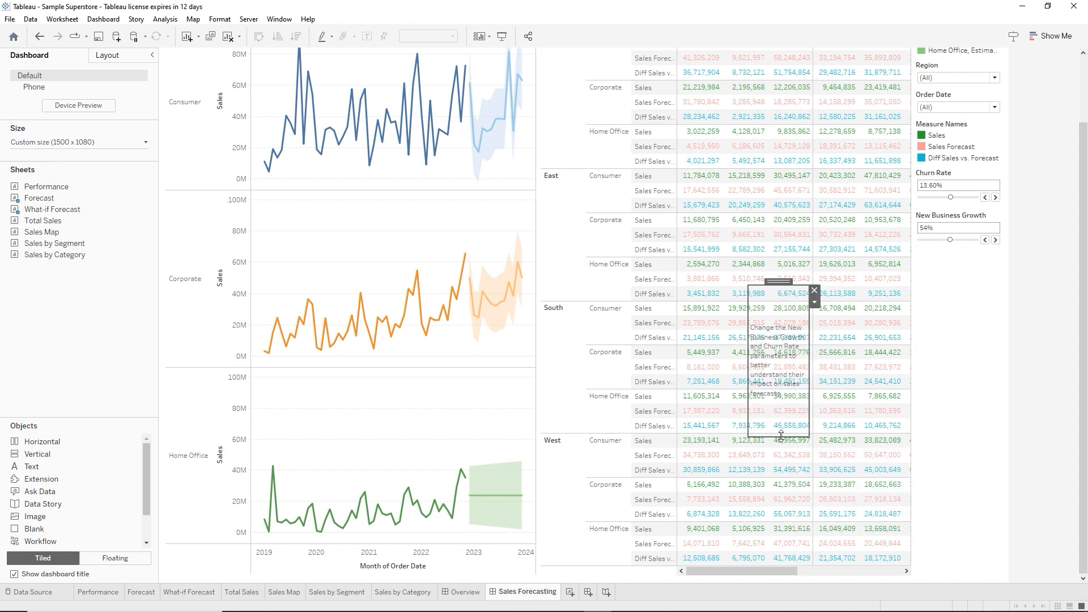
left_click_drag(785, 437, 791, 380)
Place the floating text object directly beneath the New Business Growth control and resize it to the width of that column
left_click(778, 281)
left_click_drag(776, 279, 865, 296)
left_click(772, 316)
left_click_drag(777, 281, 945, 247)
left_click_drag(980, 299, 1002, 299)
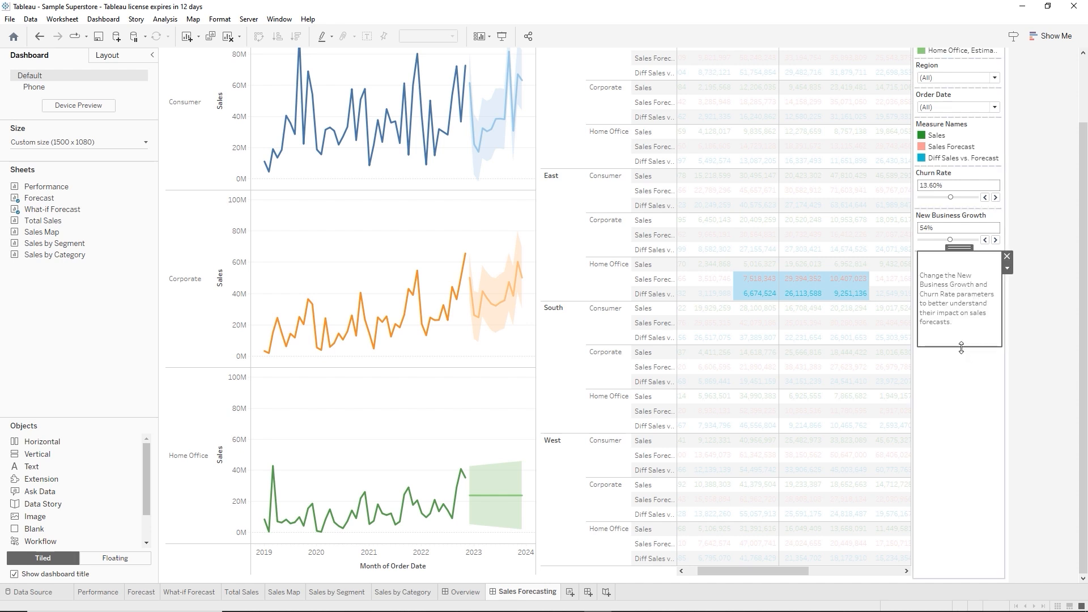
left_click_drag(962, 346, 963, 332)
Format all the text in the floating text object as bold, size 10
double_click(952, 306)
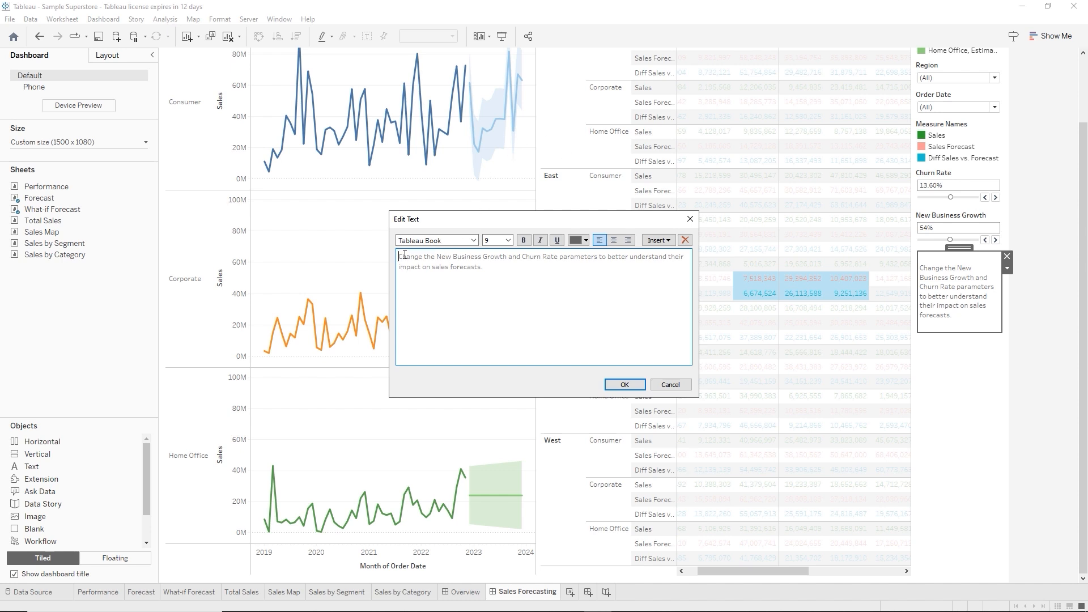
key("ctrl+a")
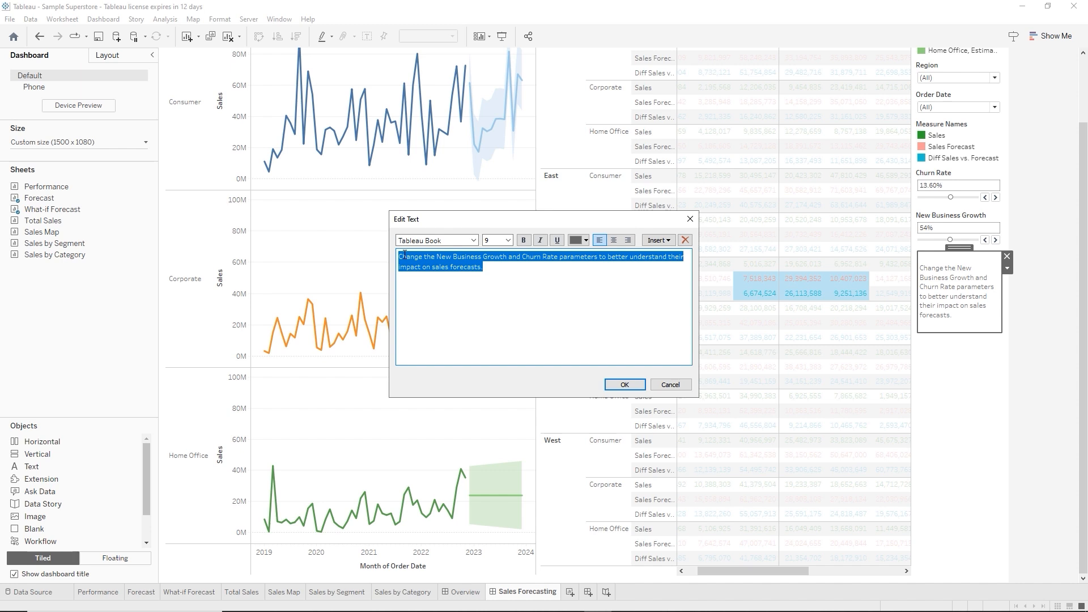
left_click(524, 243)
left_click(508, 241)
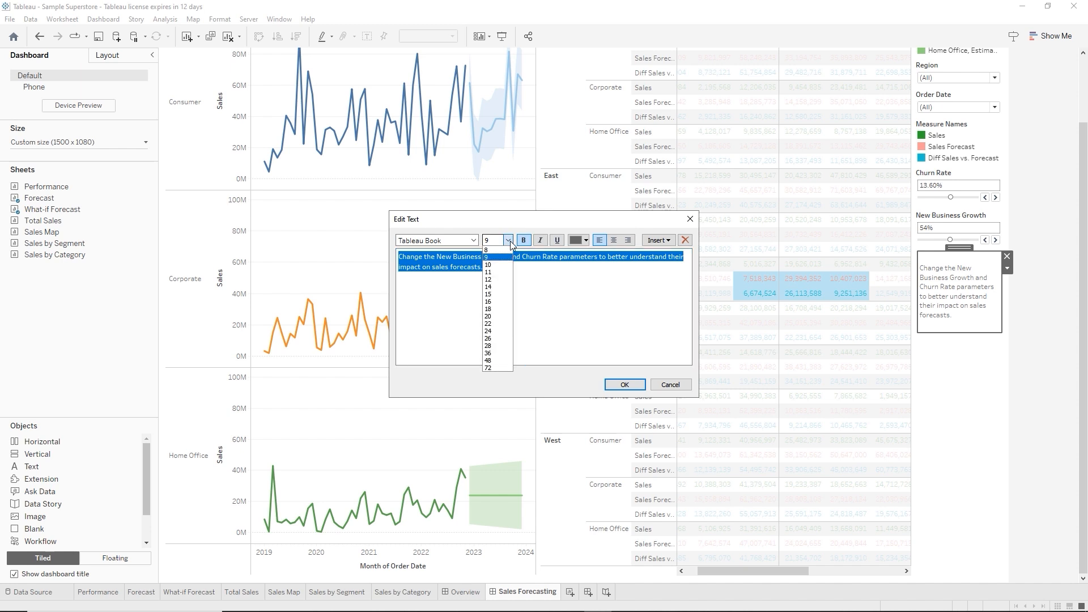
left_click(489, 266)
left_click(625, 384)
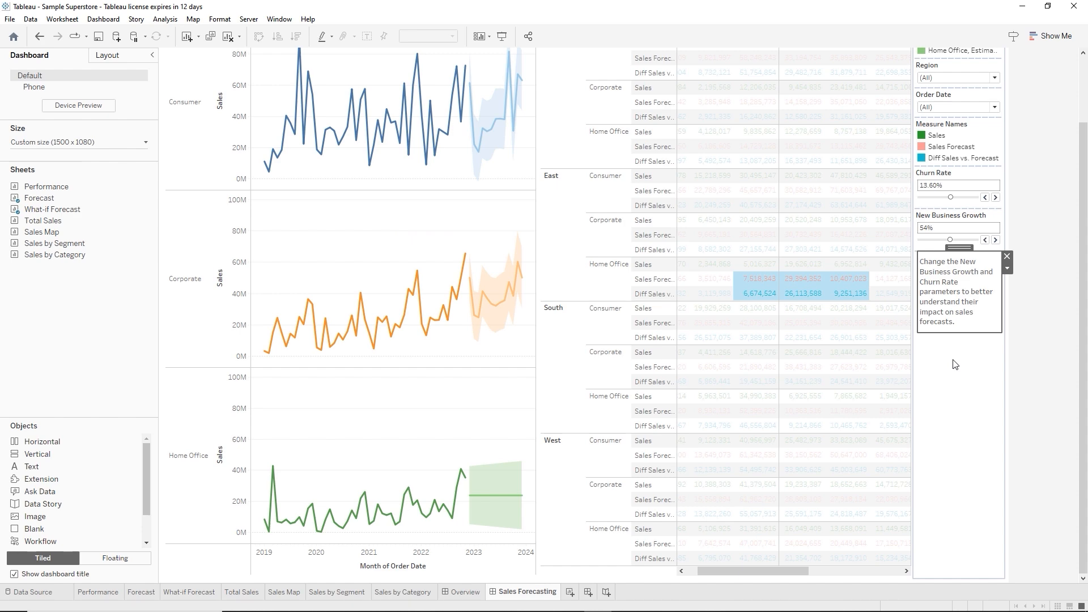
left_click(840, 329)
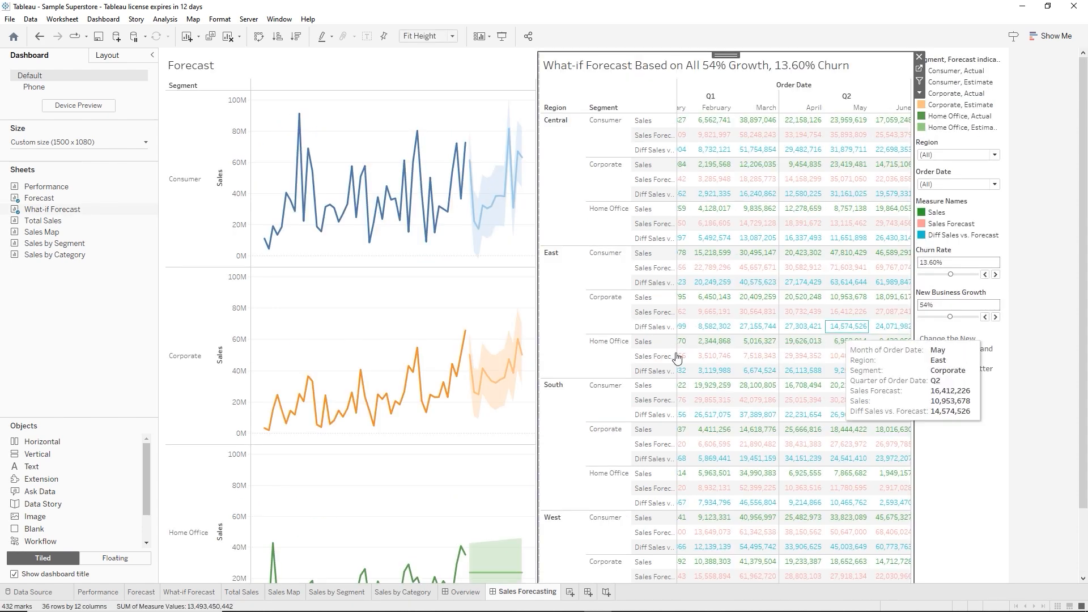
Show the dashboard title on the Sales Forecasting dashboard
left_click(14, 575)
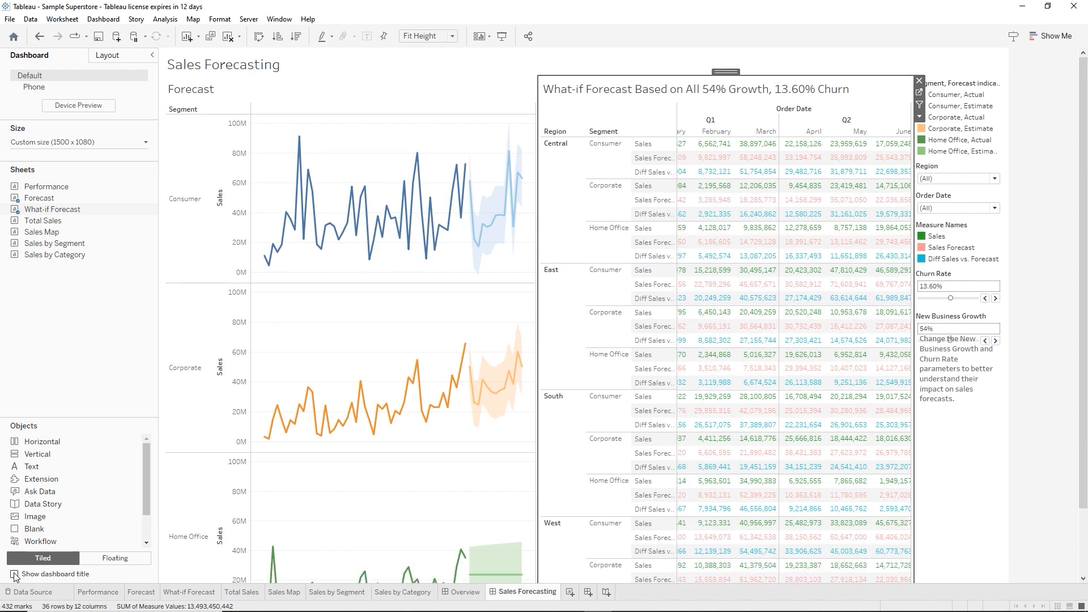
left_click(14, 574)
left_click(14, 574)
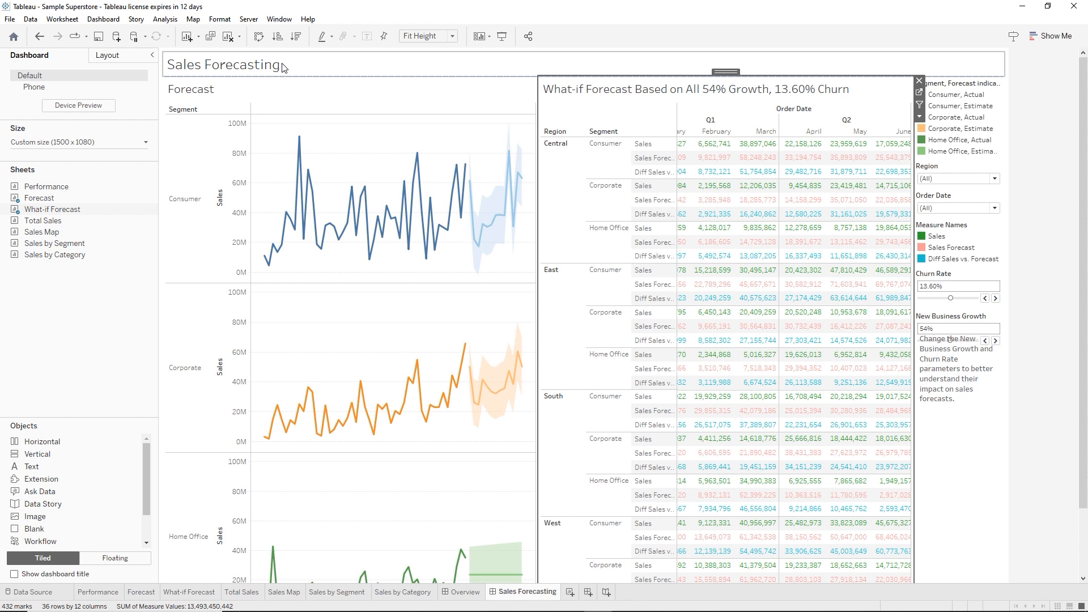
Center the dashboard title and add the word "Dashboard" after the sheet name
double_click(285, 68)
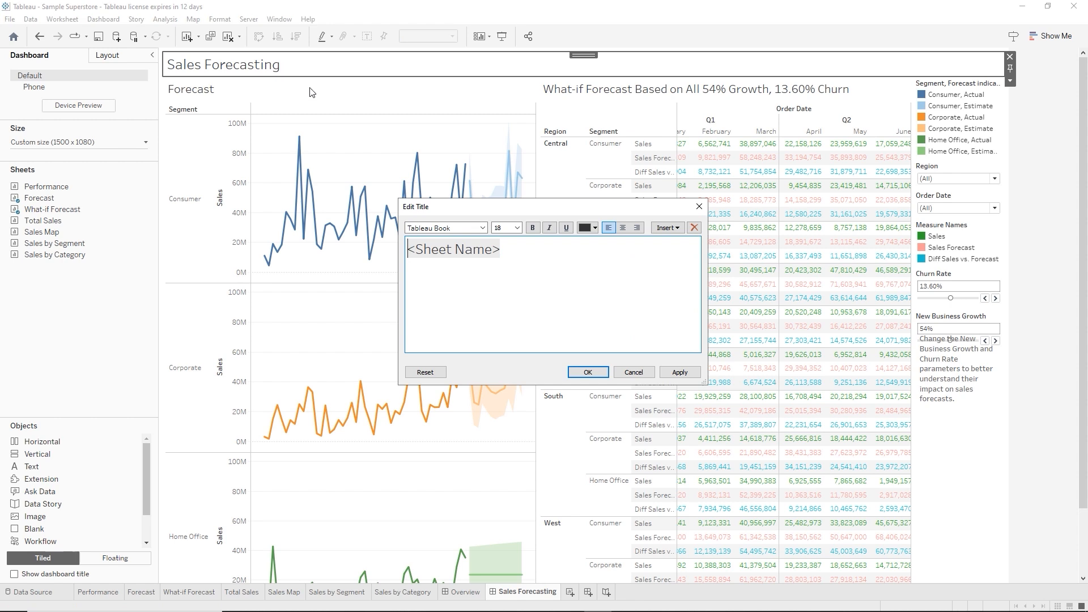
left_click(622, 227)
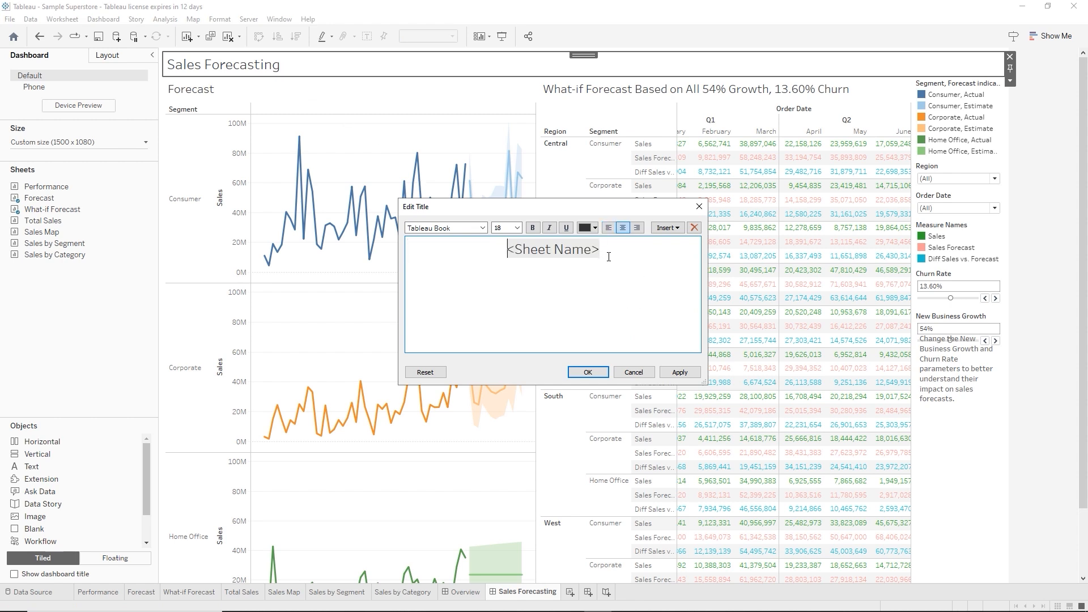
type("?")
key("BackSpace")
type("Dashboard")
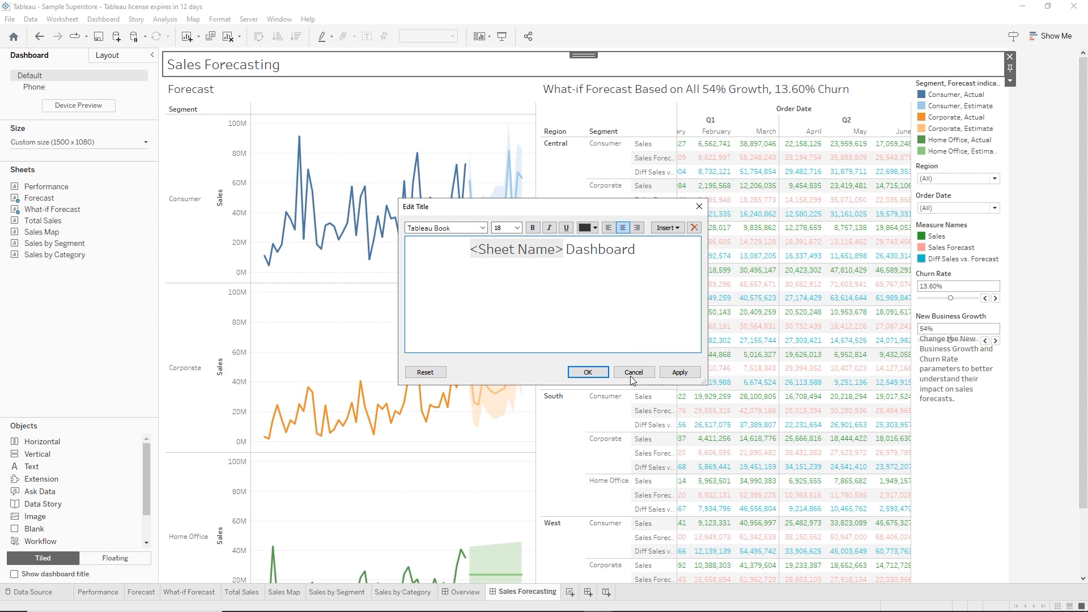
left_click(588, 372)
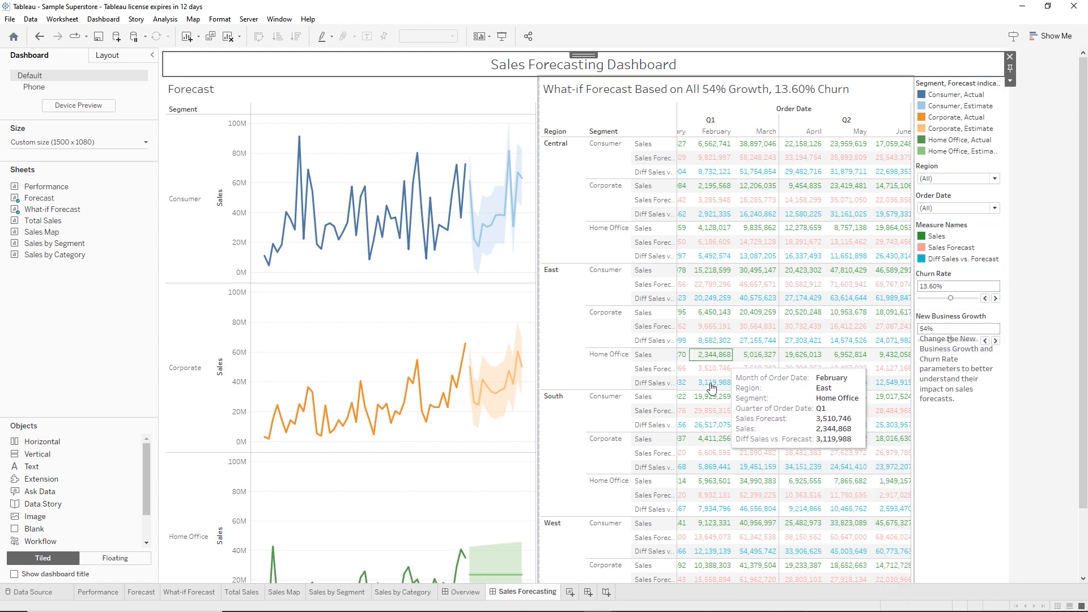
Create a new dashboard named "Sales Performance" and place the Performance sheet on it
left_click(589, 593)
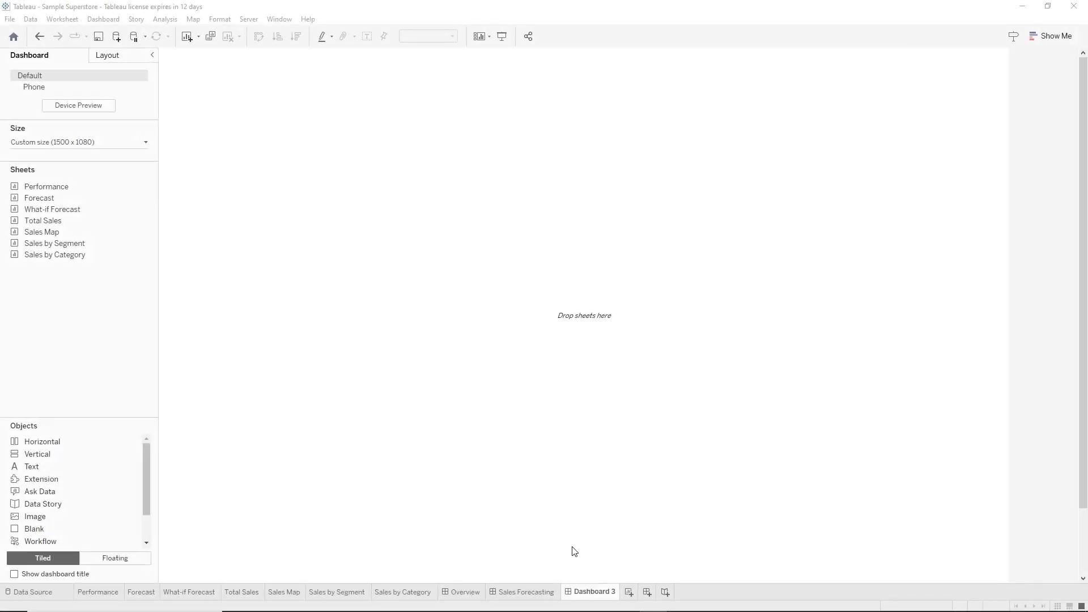
double_click(579, 592)
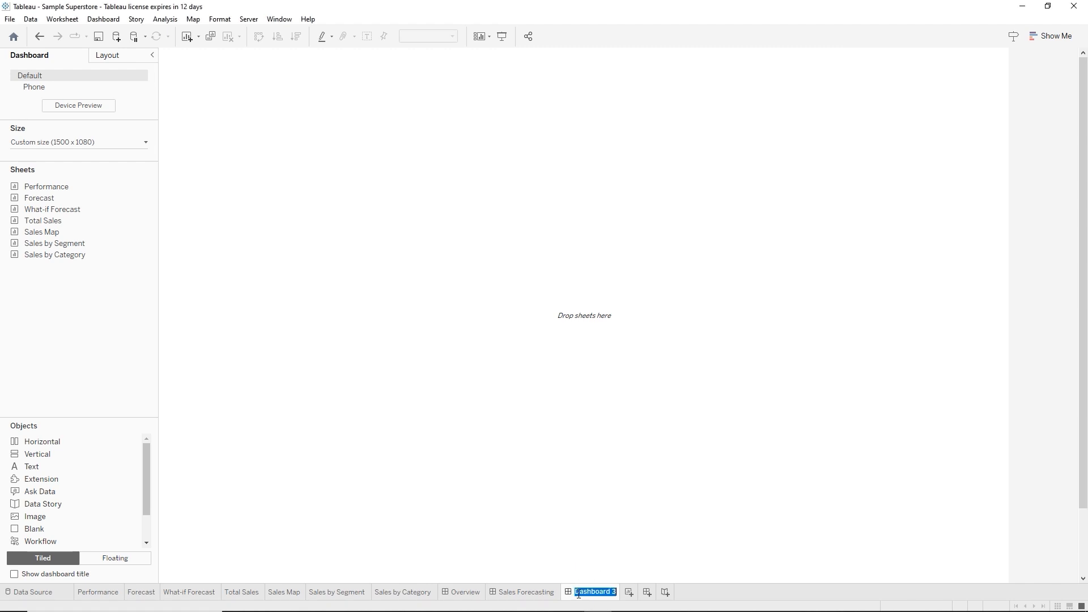
type("Sales Performance")
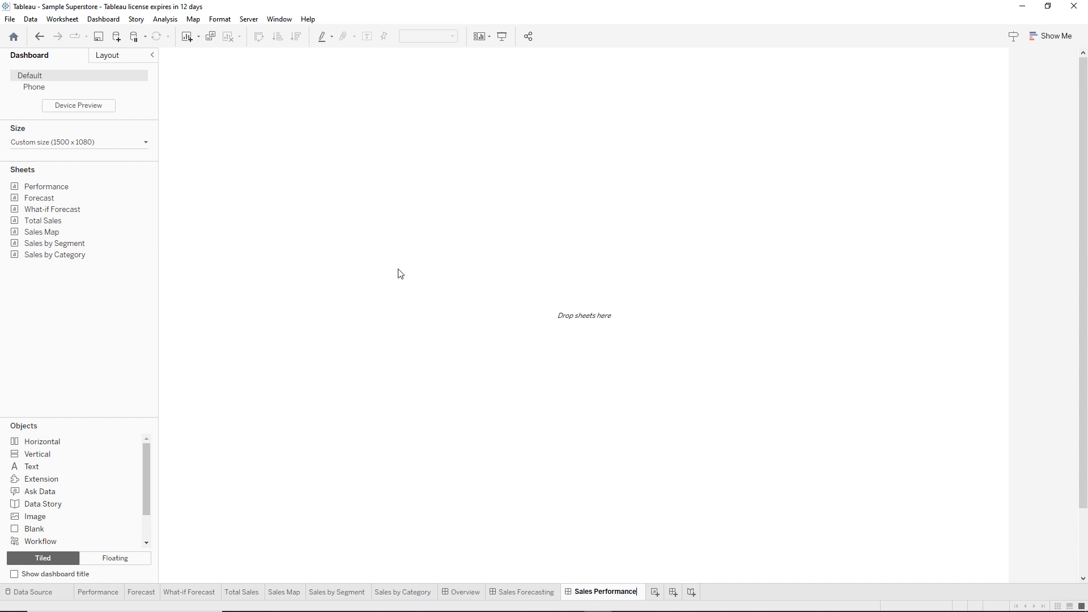
key("Return")
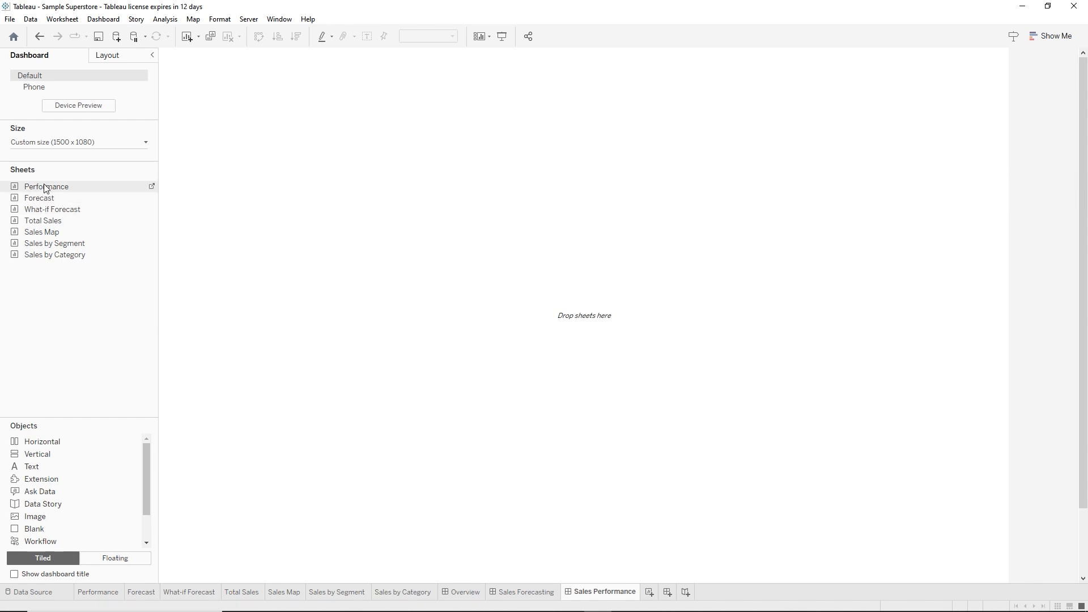
left_click_drag(45, 187, 571, 287)
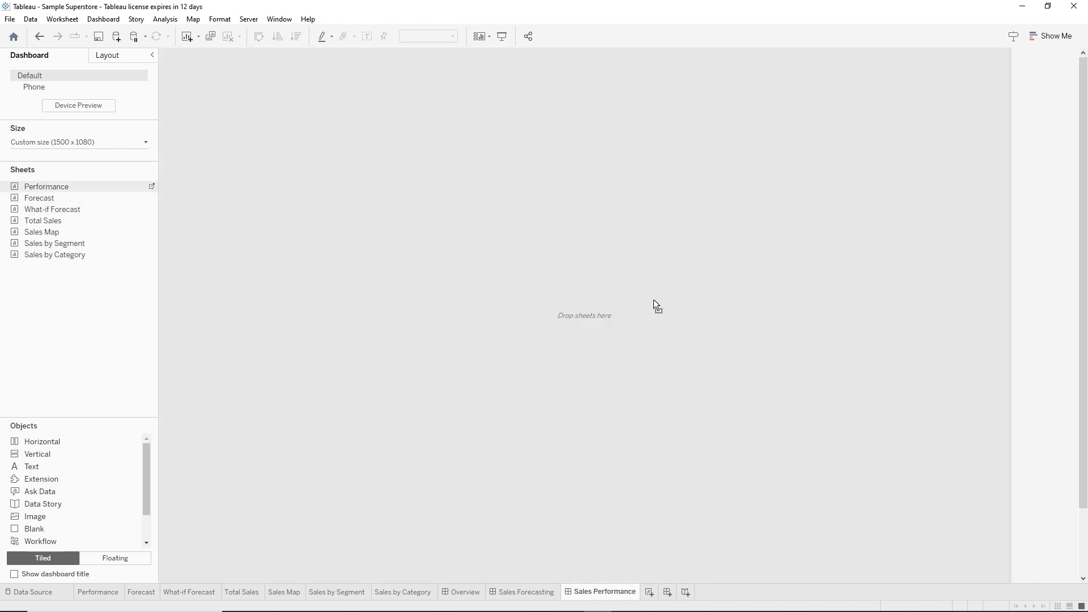
left_click_drag(655, 301, 655, 301)
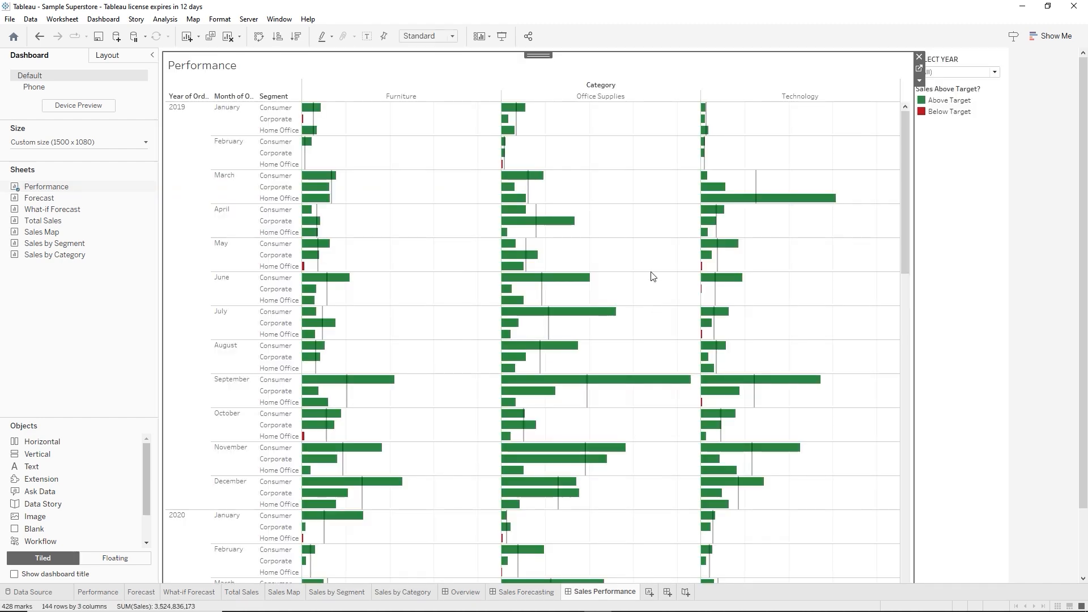
Try the Entire View fit on the Performance sheet and return it to Standard
left_click(452, 36)
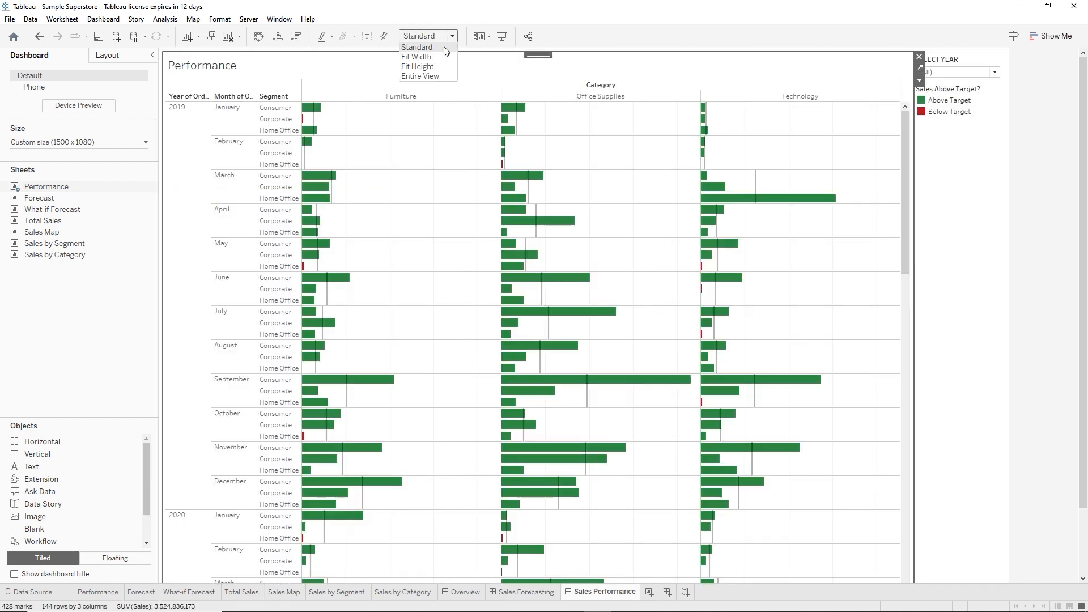
left_click(435, 82)
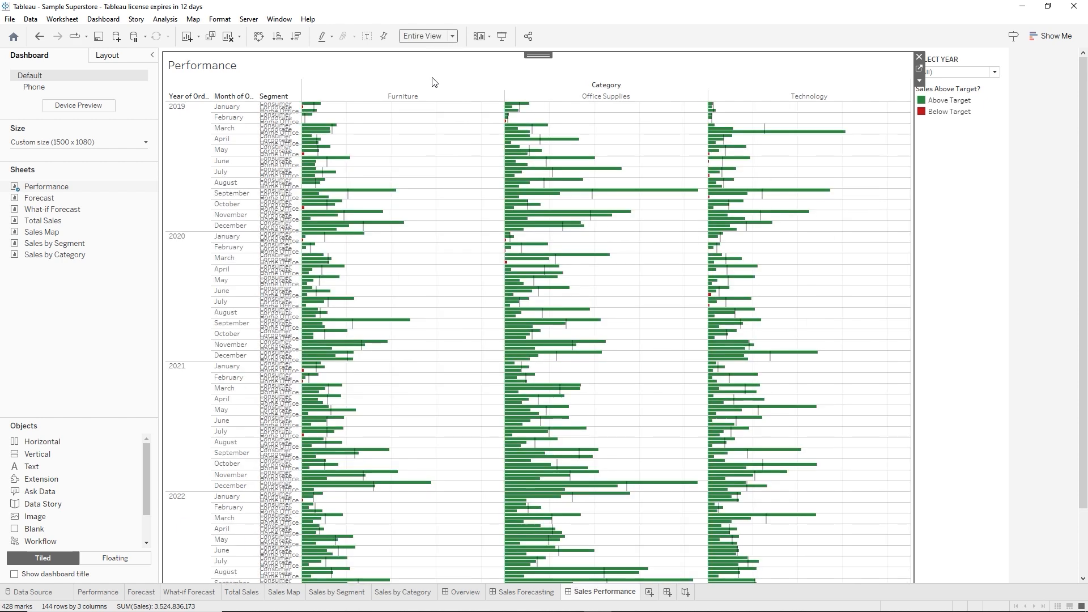
left_click(452, 36)
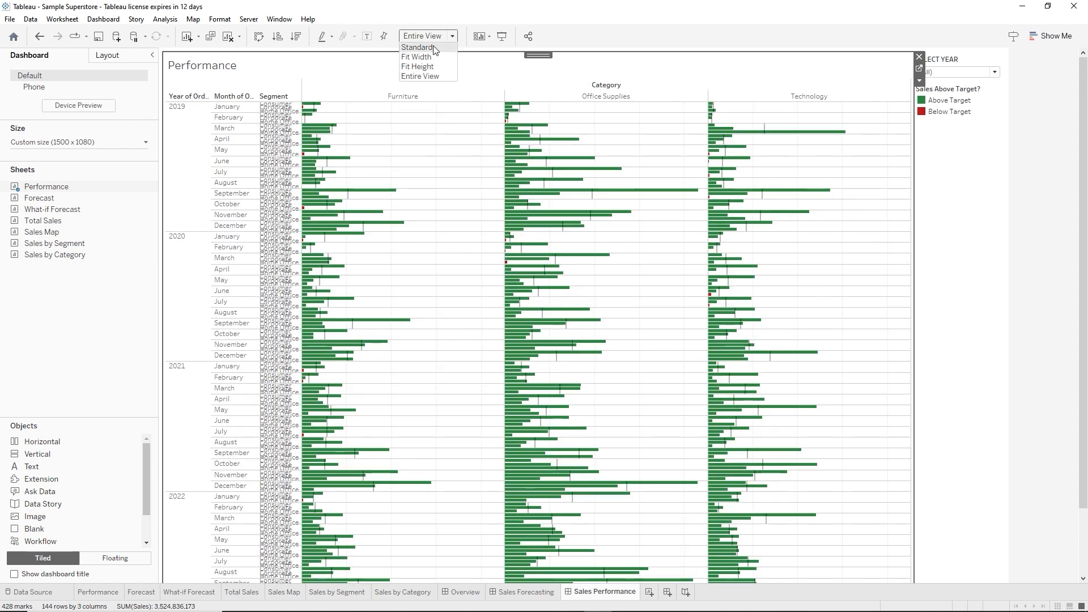
left_click(434, 48)
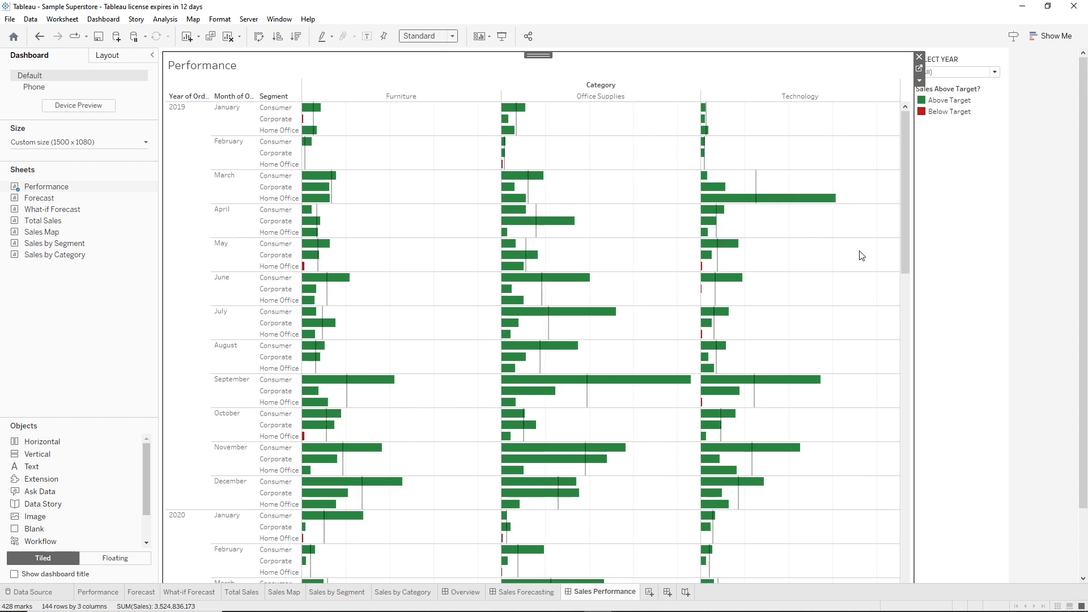
Center the Performance sheet's title and add the word "Dashboard" after the sheet name
left_click(986, 165)
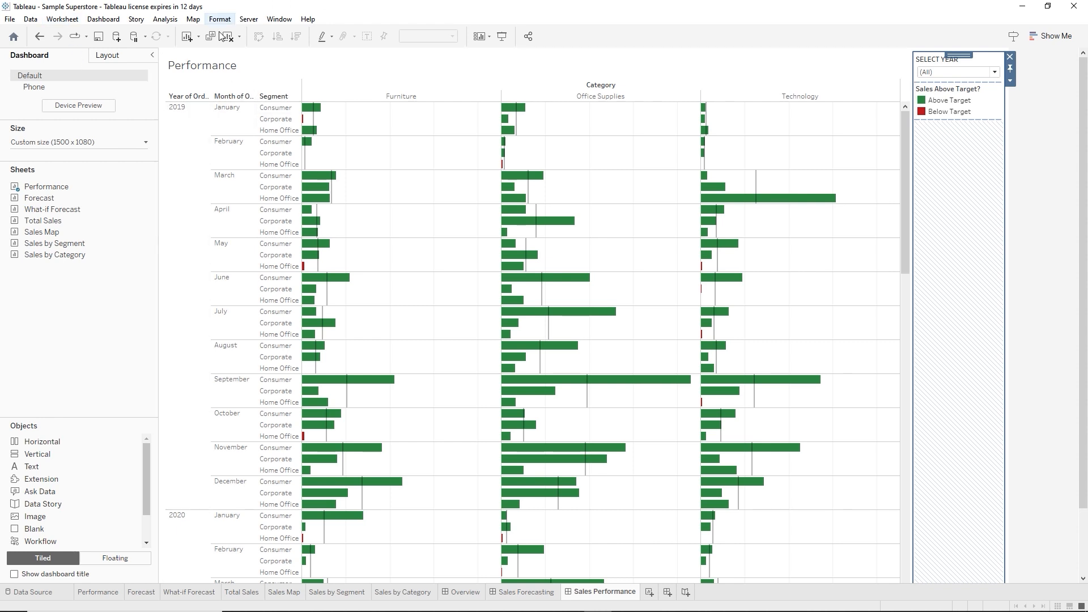
left_click(202, 70)
double_click(202, 71)
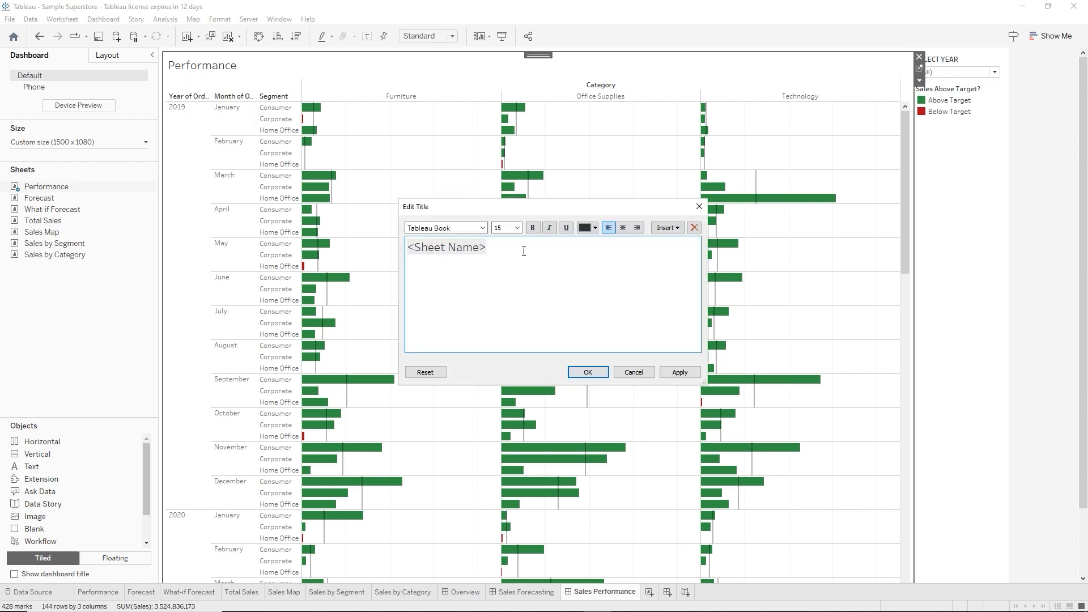
type("Dashboara")
key("BackSpace")
type("d")
left_click(588, 372)
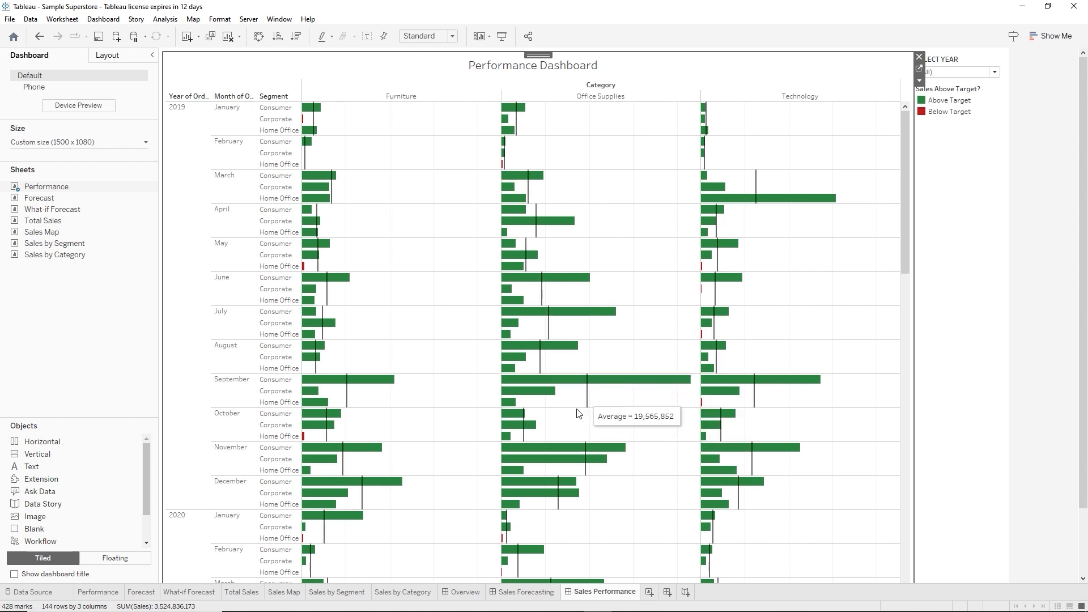
On the Sales Forecasting dashboard, move the floating what-if caption below the New Business Growth parameter
left_click(527, 592)
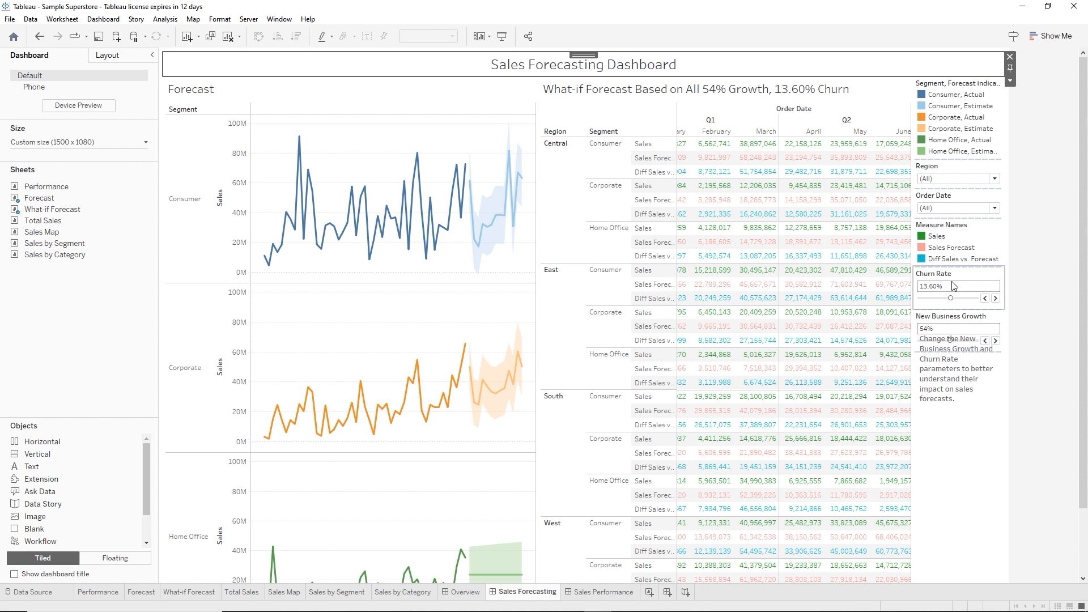
left_click(952, 351)
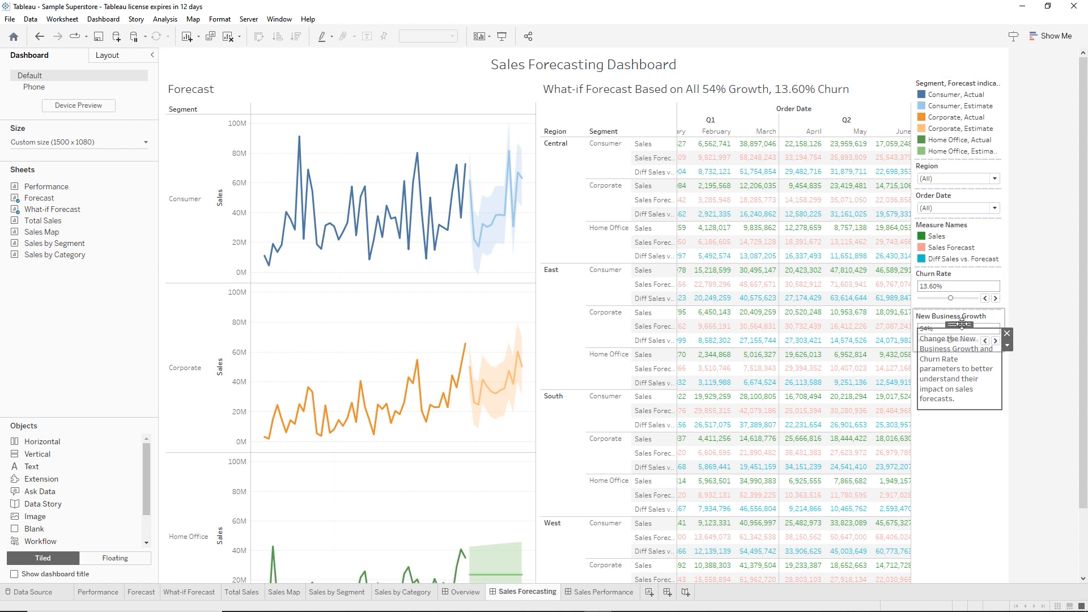
left_click_drag(962, 325, 959, 357)
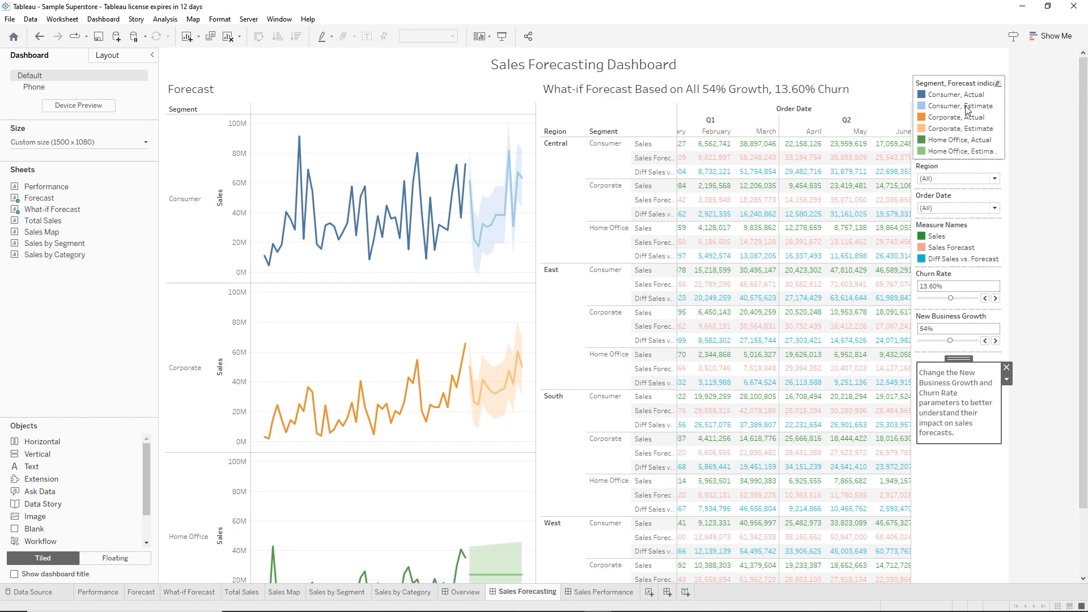
Highlight the Corporate, Actual and Consumer, Actual series from the segment forecast legend, one after the other
left_click(959, 120)
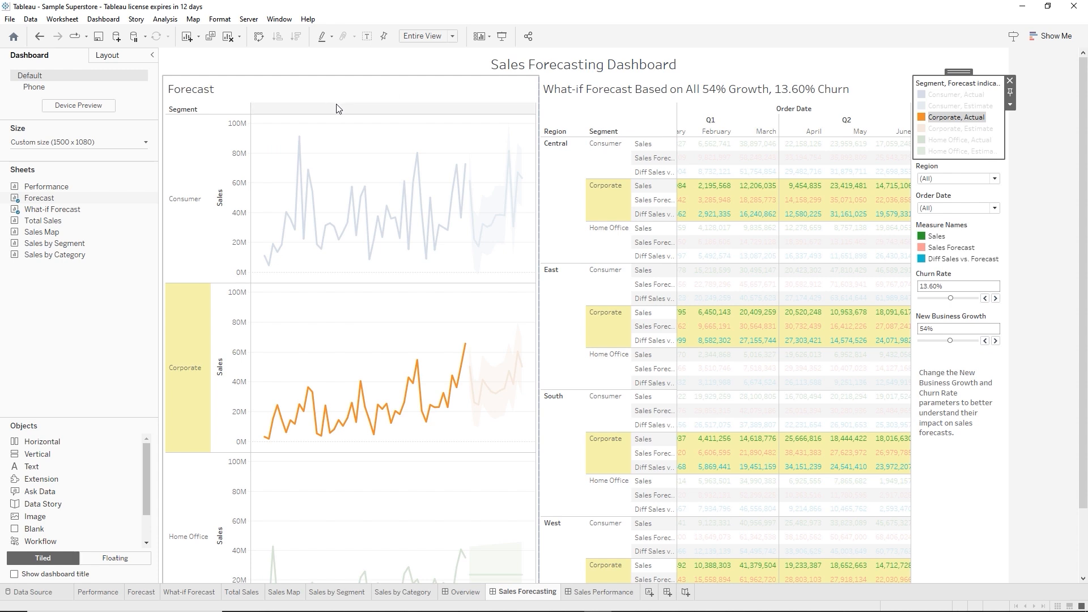
left_click(1067, 110)
left_click(944, 85)
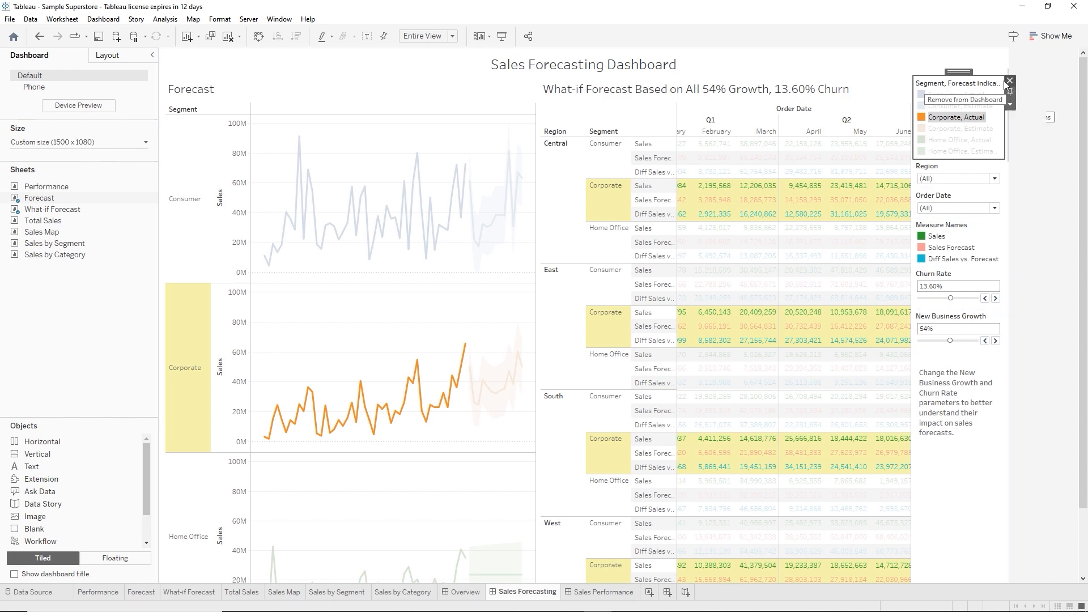
left_click(970, 94)
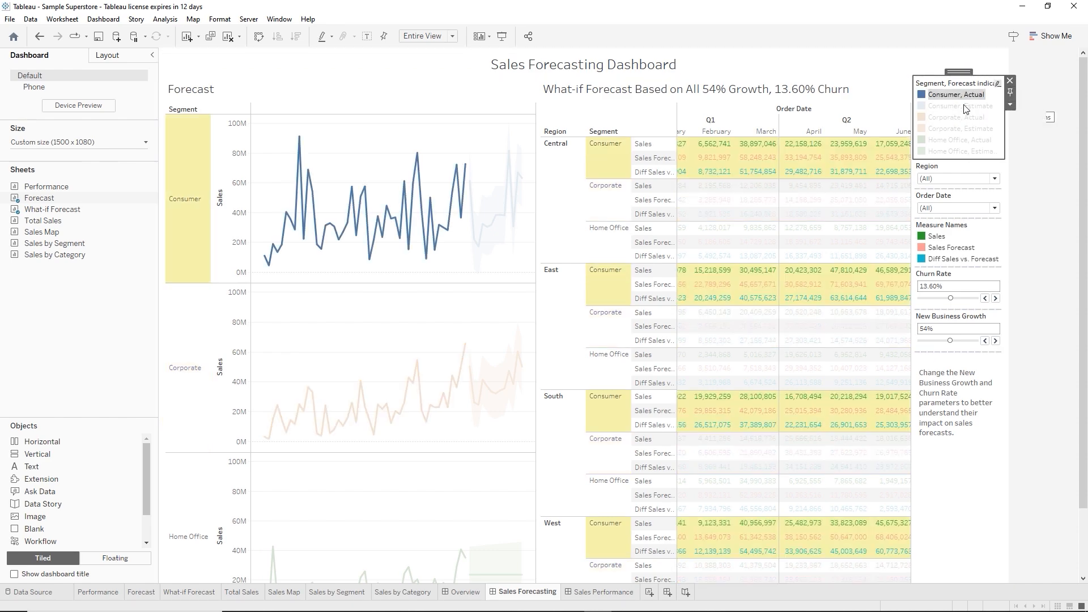
left_click(962, 99)
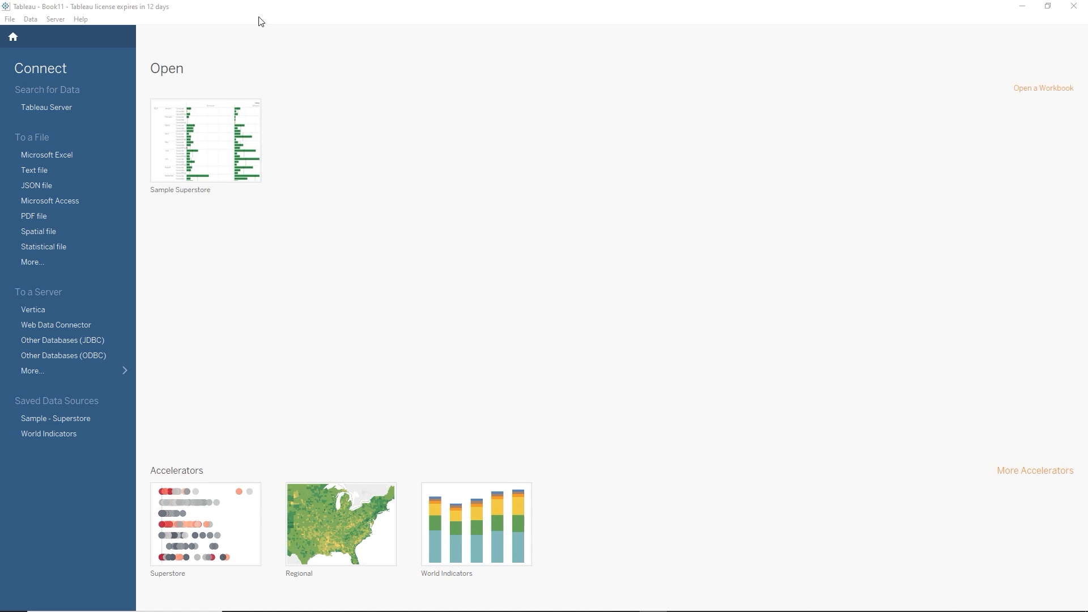
Reopen the Sample Superstore workbook and check the fit options of the What-if Forecast sheet on the Sales Forecasting dashboard
left_click(205, 148)
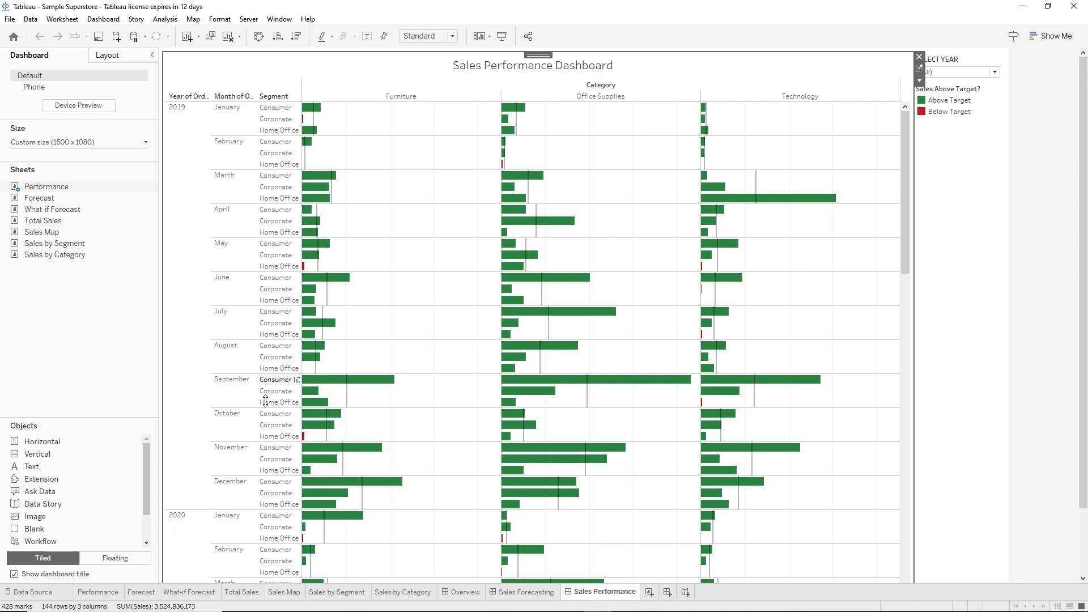
left_click(505, 593)
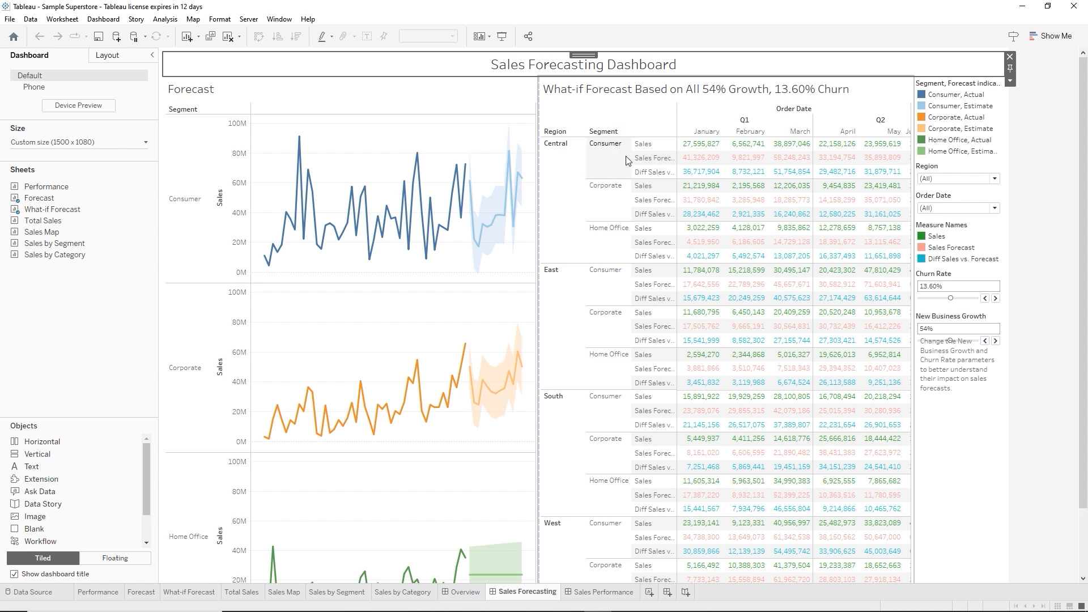
left_click(645, 104)
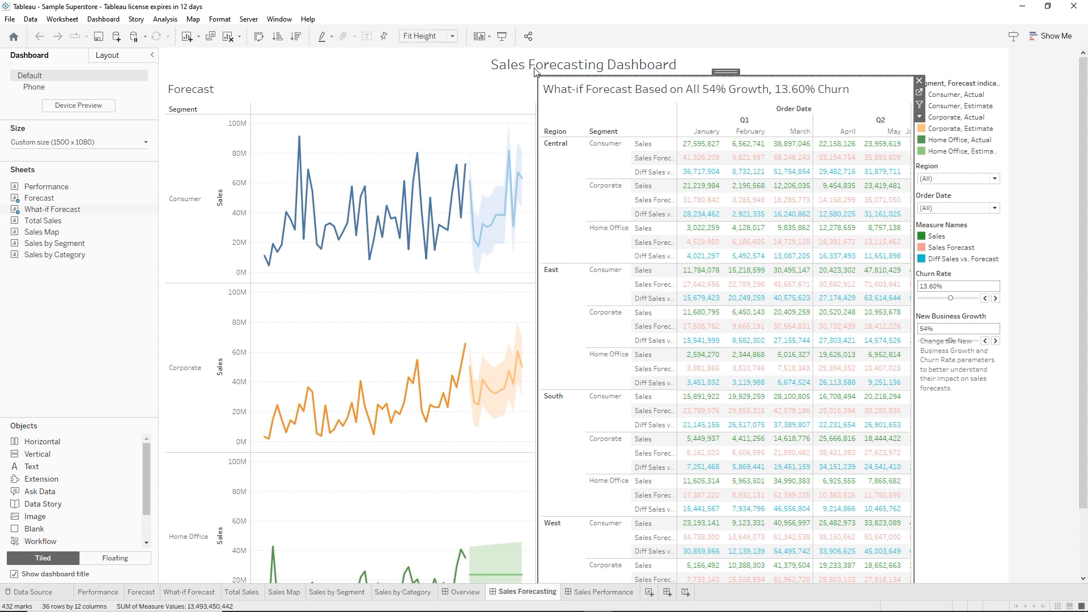
left_click(452, 37)
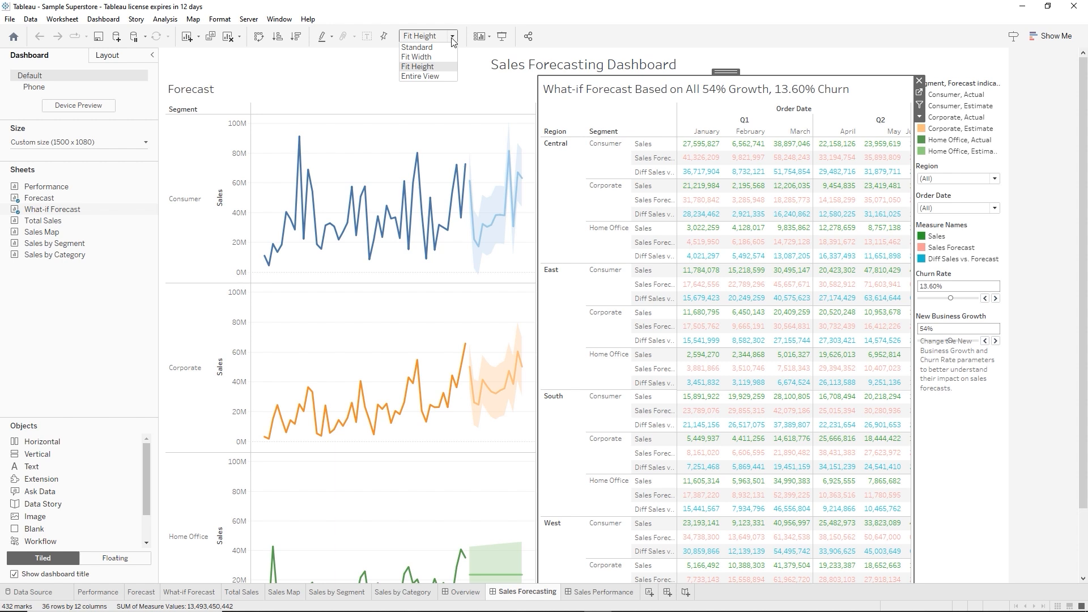
left_click(707, 107)
Move the floating what-if caption clear of the New Business Growth slider, placing it just below that parameter
mouse_move(844, 161)
left_click(947, 450)
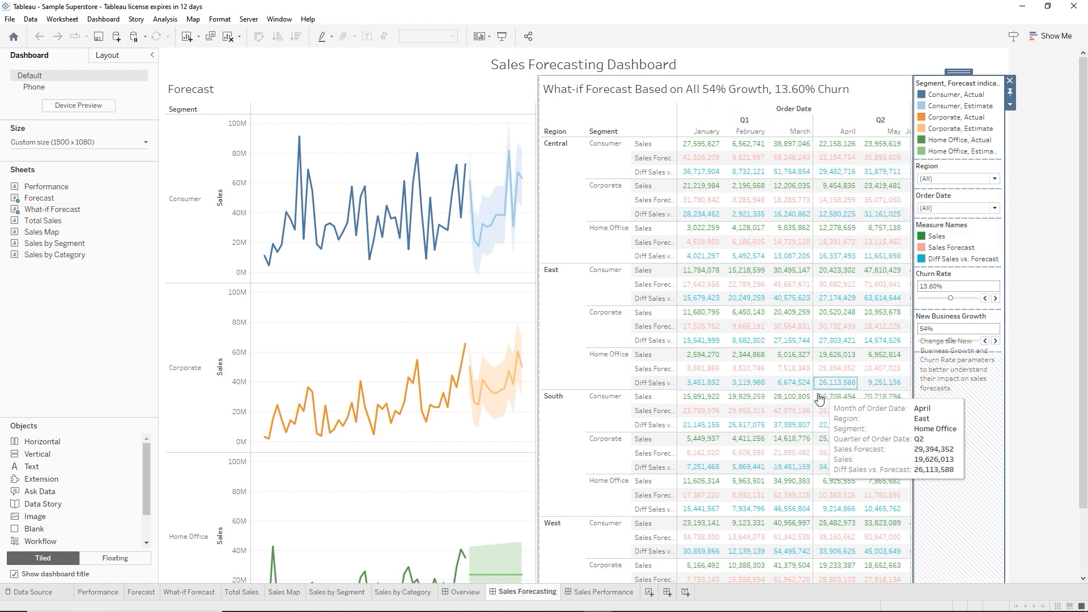
left_click(935, 391)
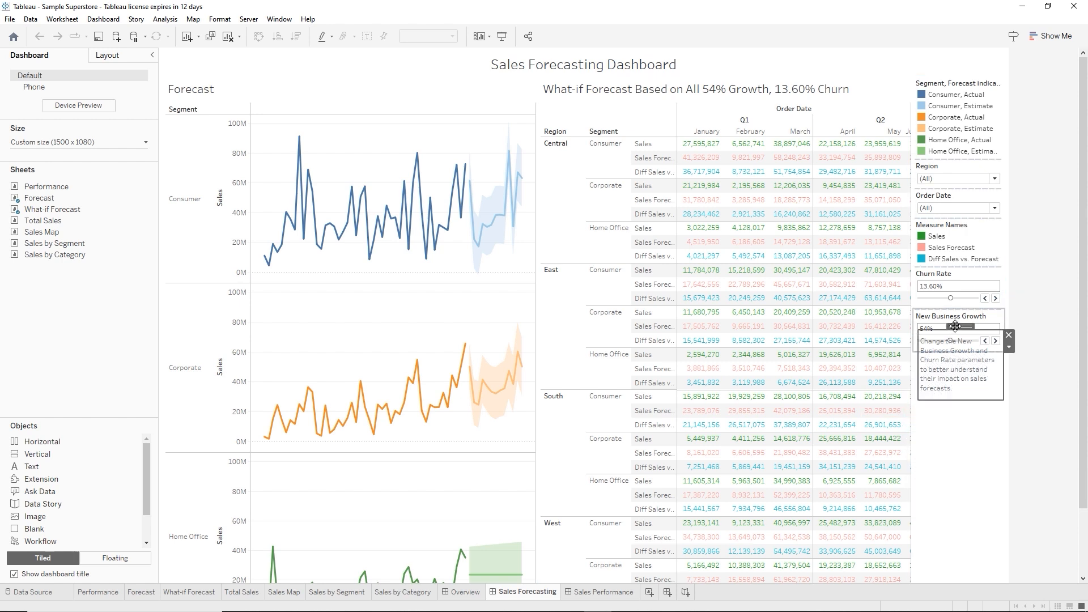
left_click_drag(953, 327, 950, 366)
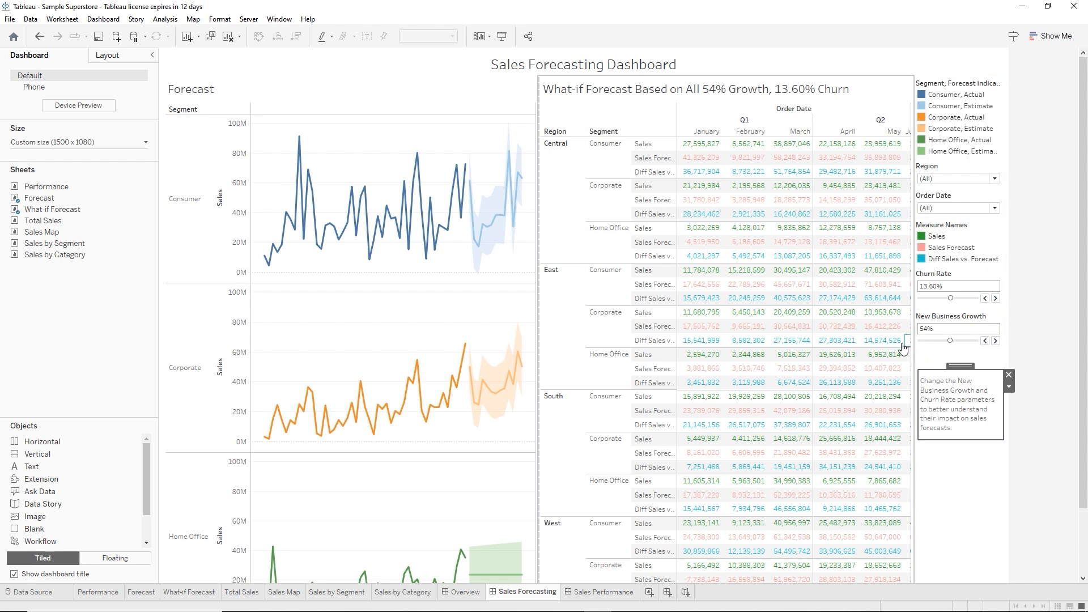
On the Overview dashboard, rotate the segment labels of the Monthly Sales by Segment chart to vertical and clear the selection
left_click(462, 593)
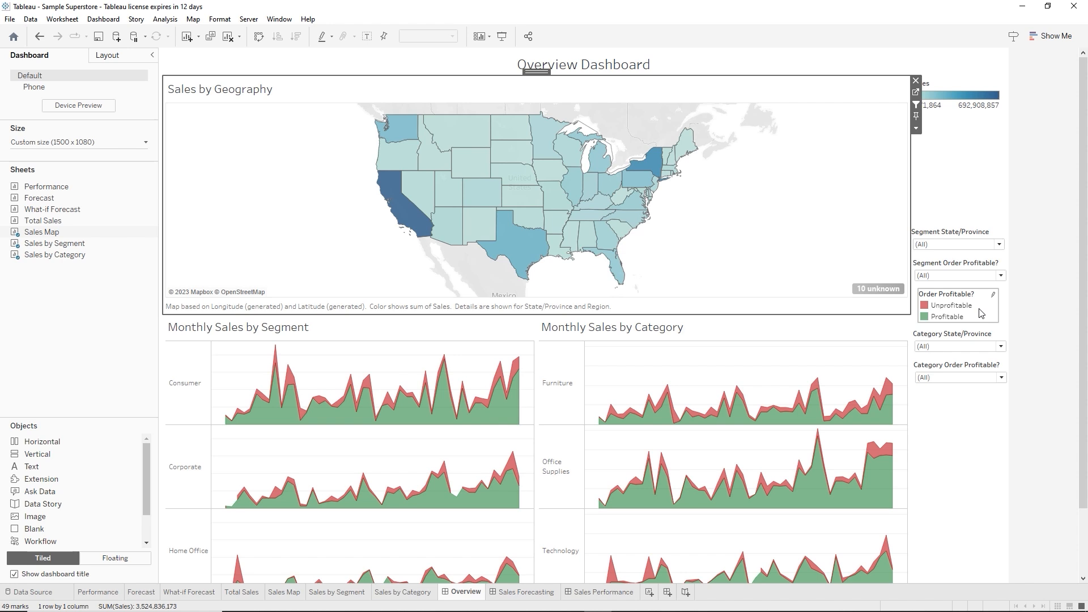
left_click(180, 386)
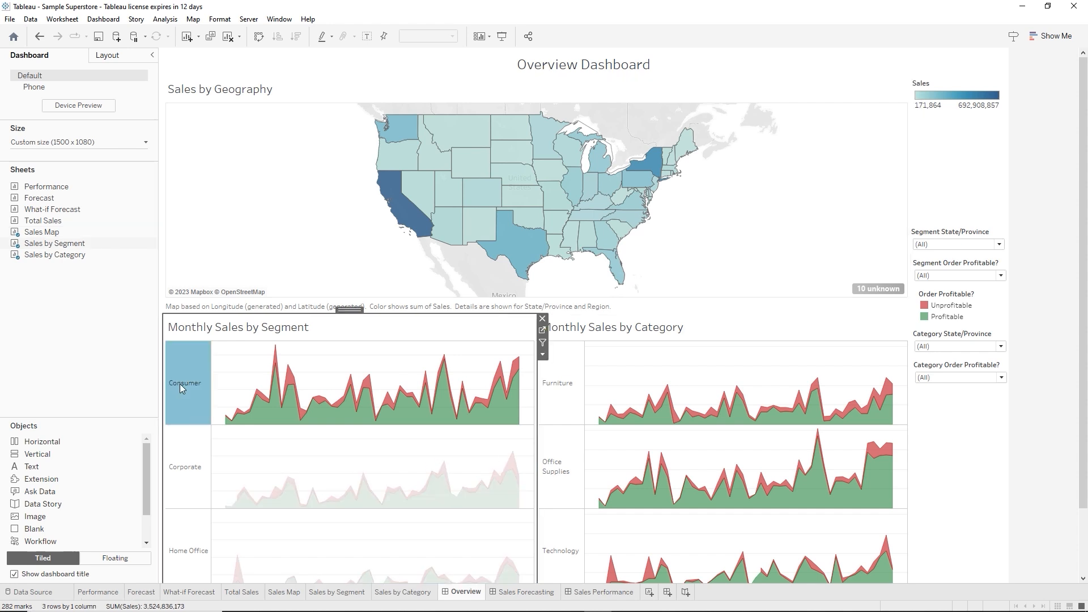
right_click(180, 385)
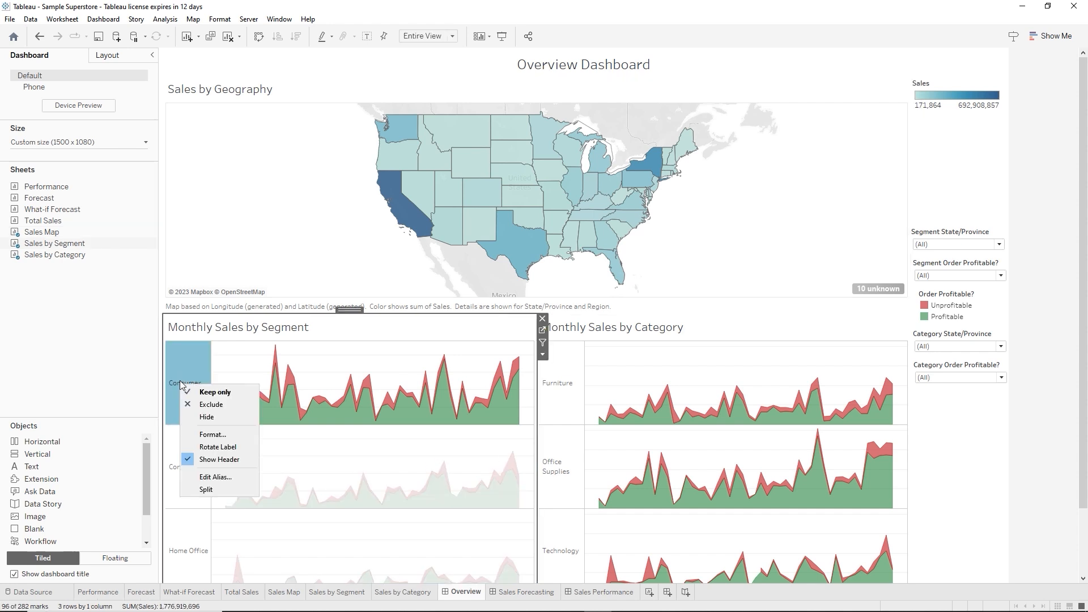
left_click(217, 449)
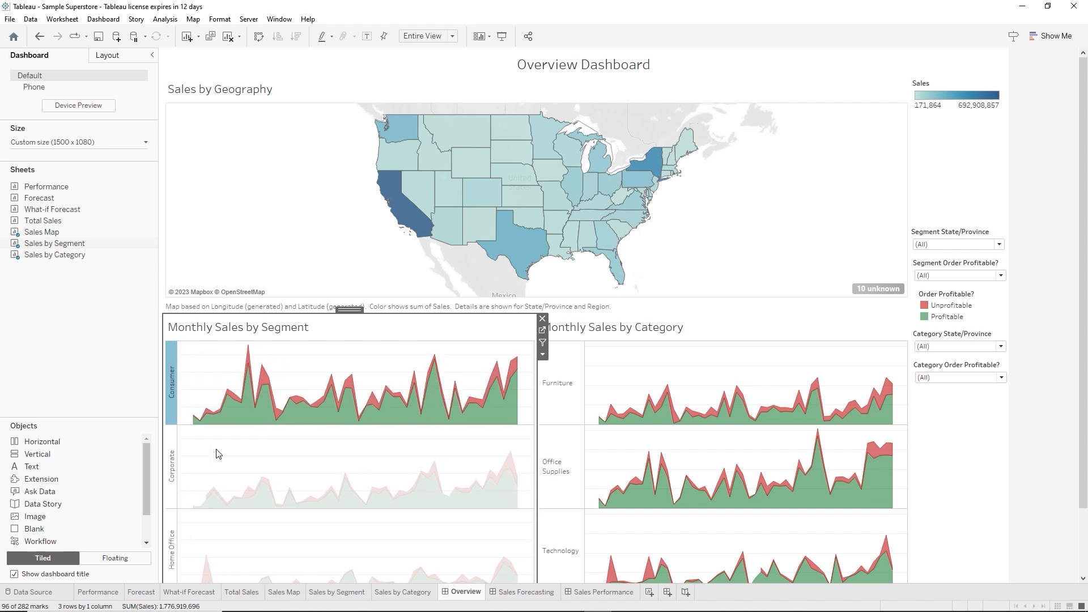
mouse_move(435, 426)
left_click(168, 399)
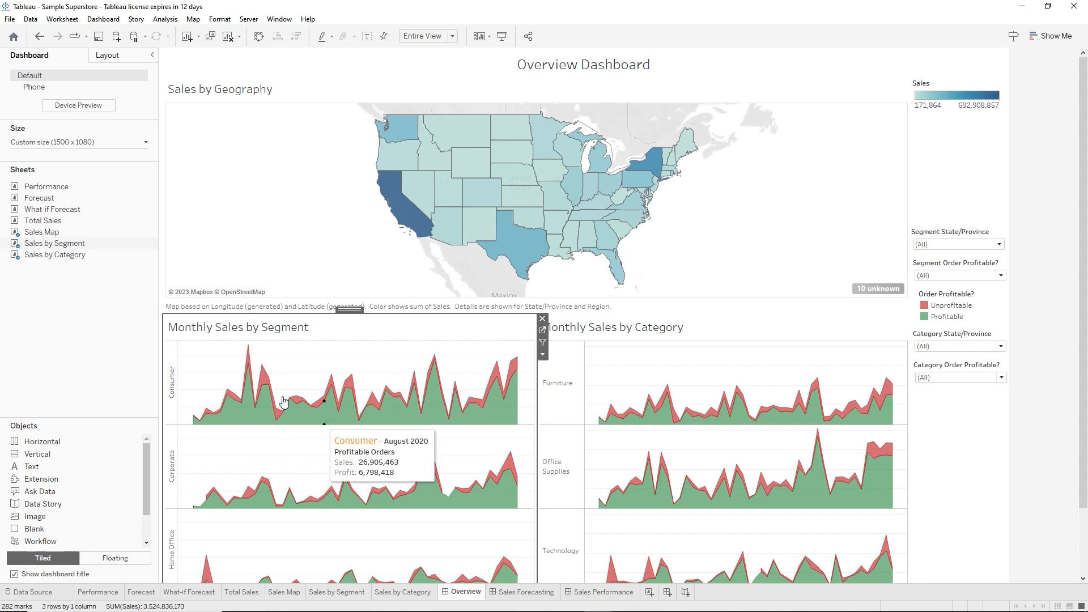
Rotate the category labels of the Monthly Sales by Category chart to vertical
mouse_move(437, 499)
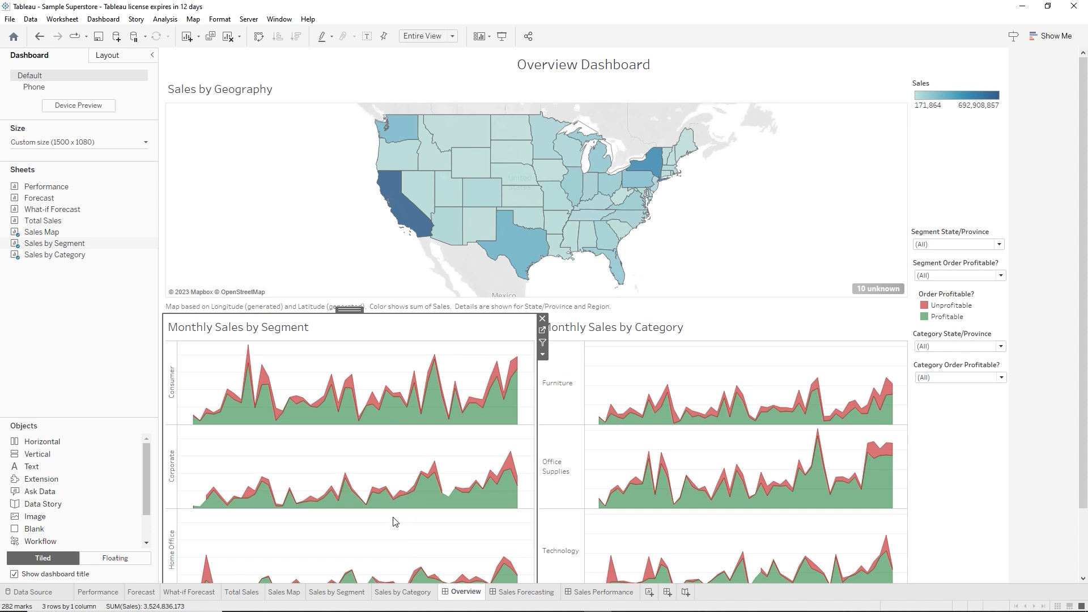
left_click(560, 390)
right_click(560, 390)
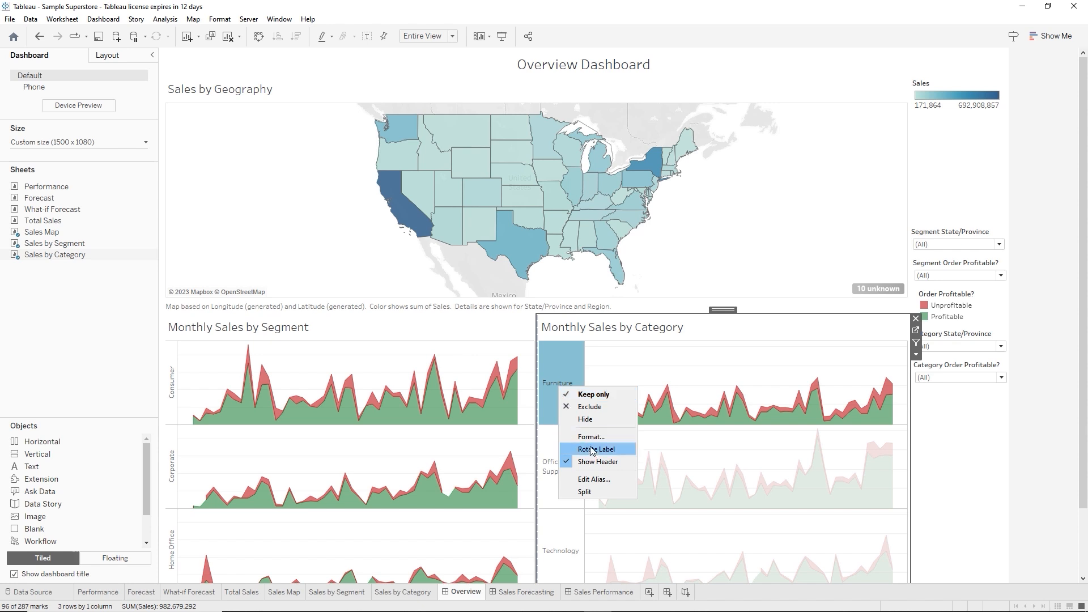
key("Escape")
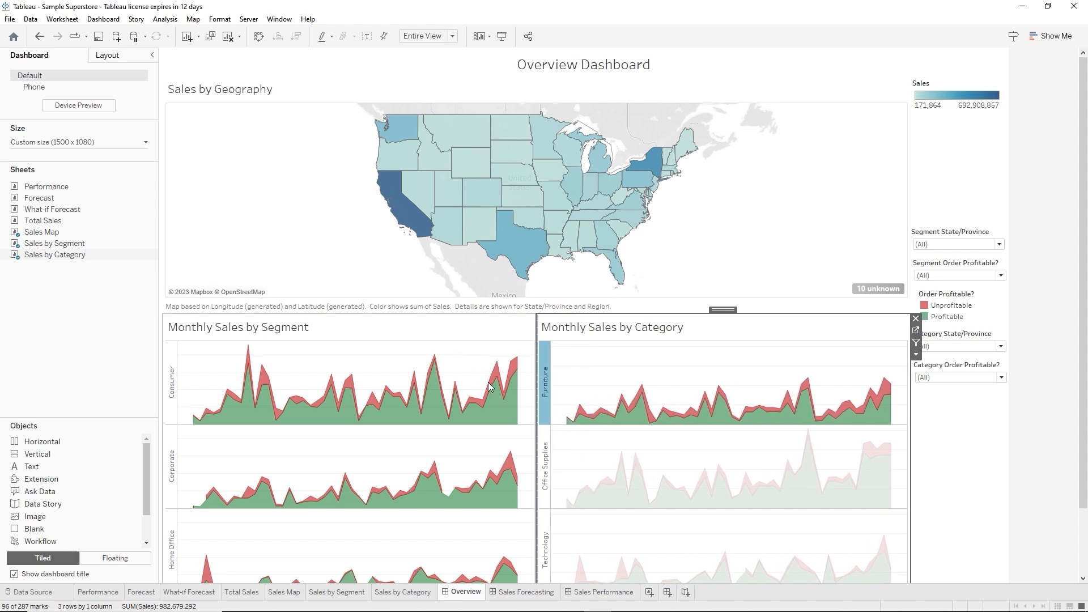
Format the segment headers of the Monthly Sales by Segment chart with a white font
mouse_move(392, 430)
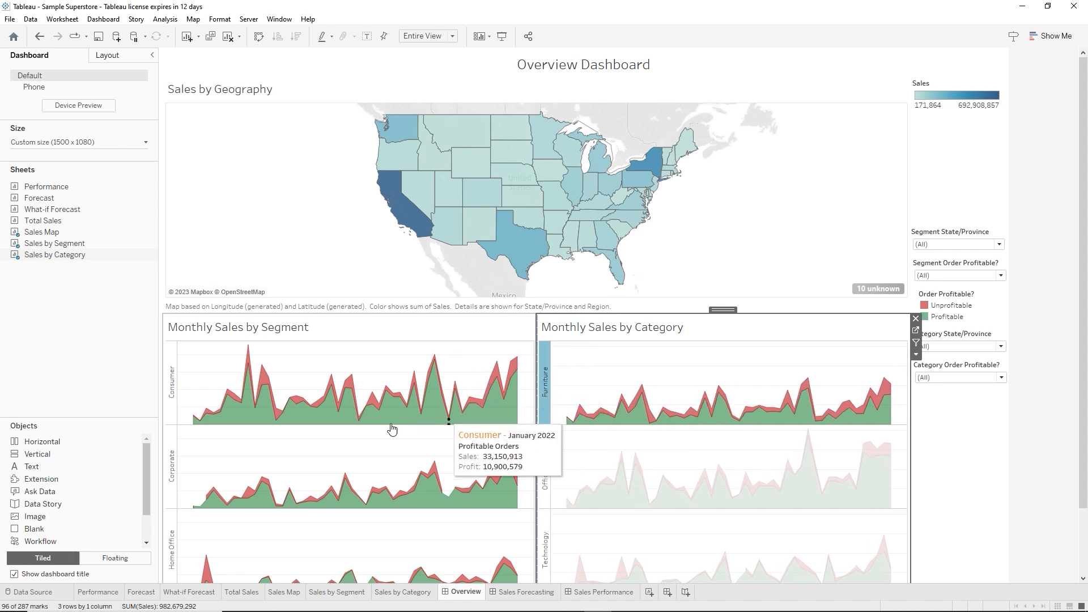
left_click(173, 395)
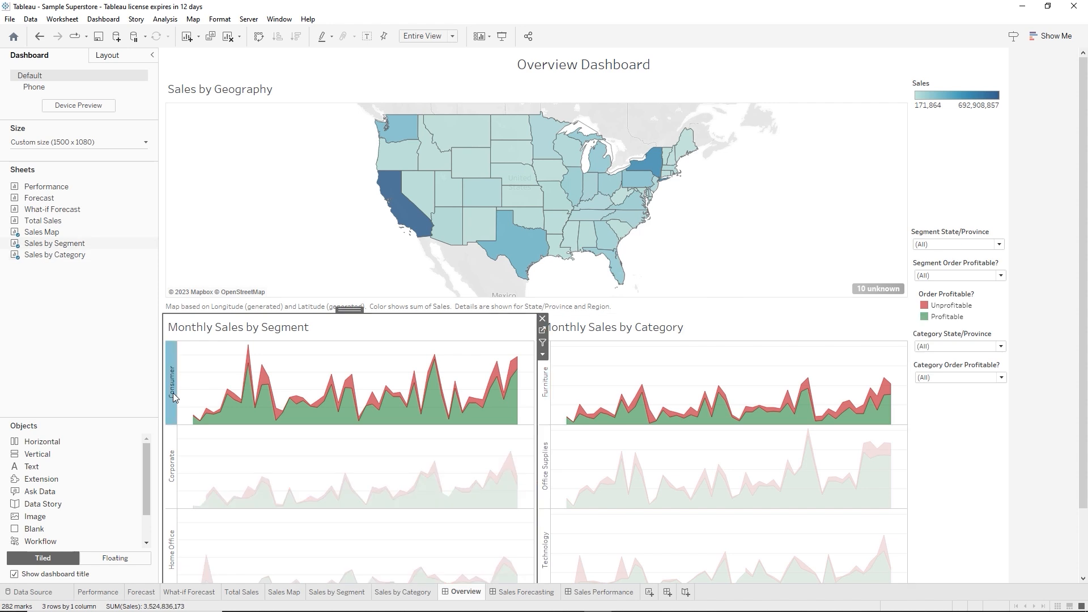
right_click(173, 393)
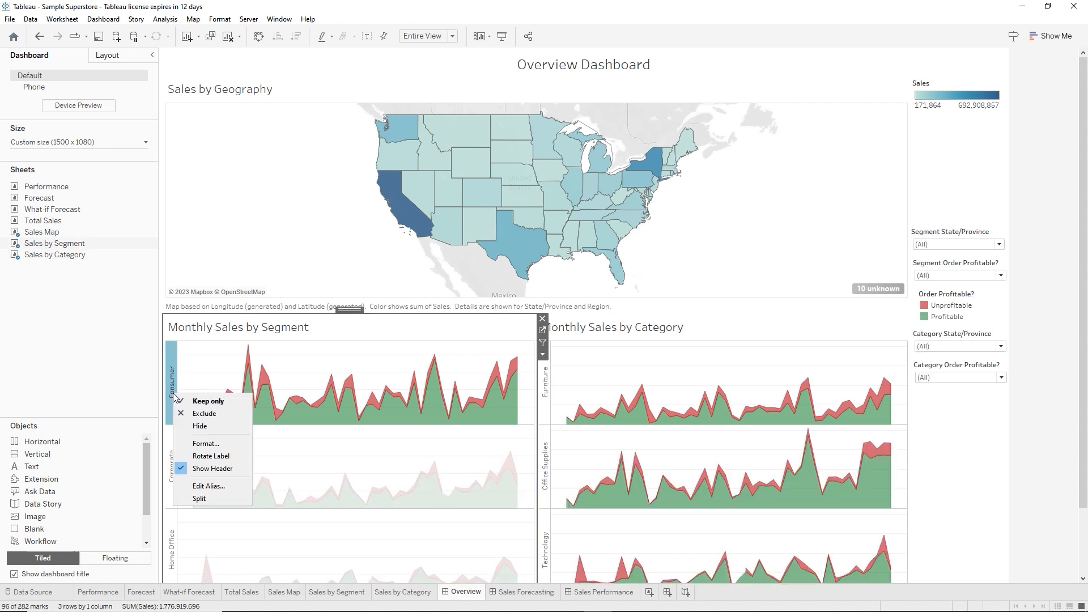
left_click(219, 445)
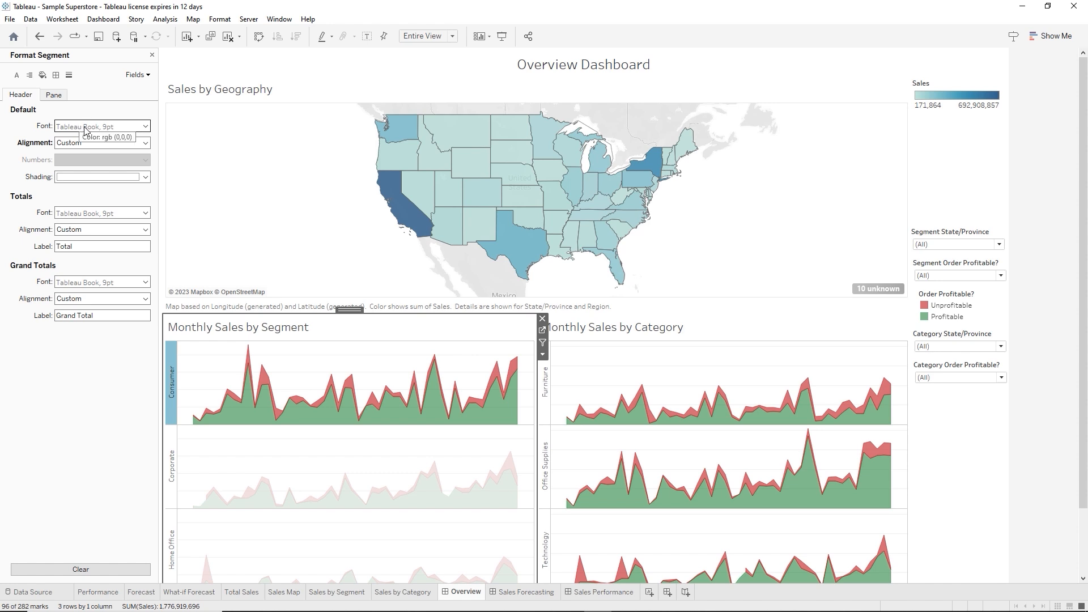
left_click(145, 127)
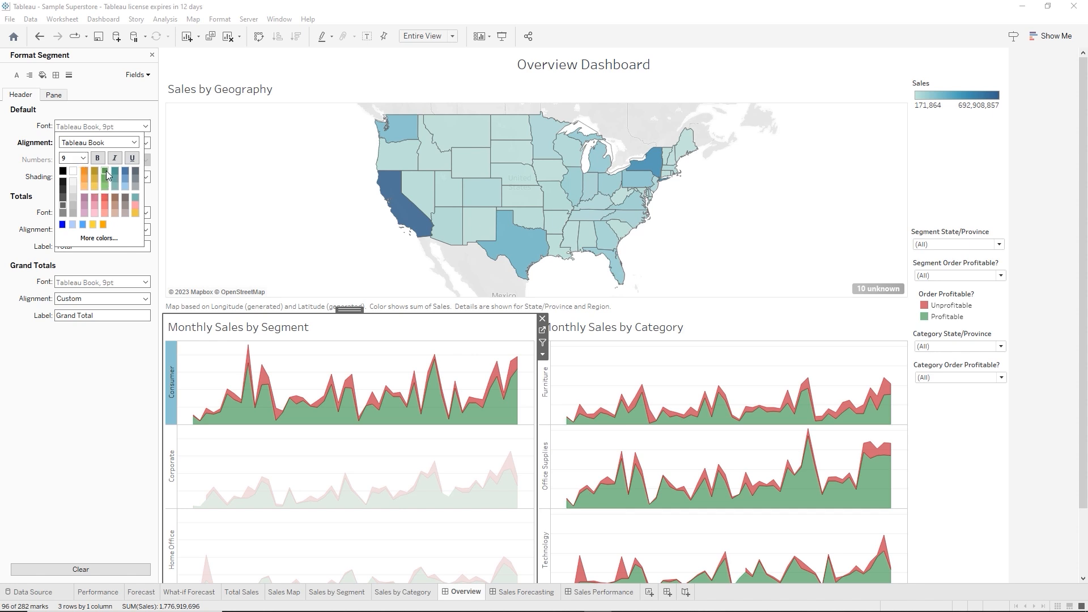
left_click(74, 173)
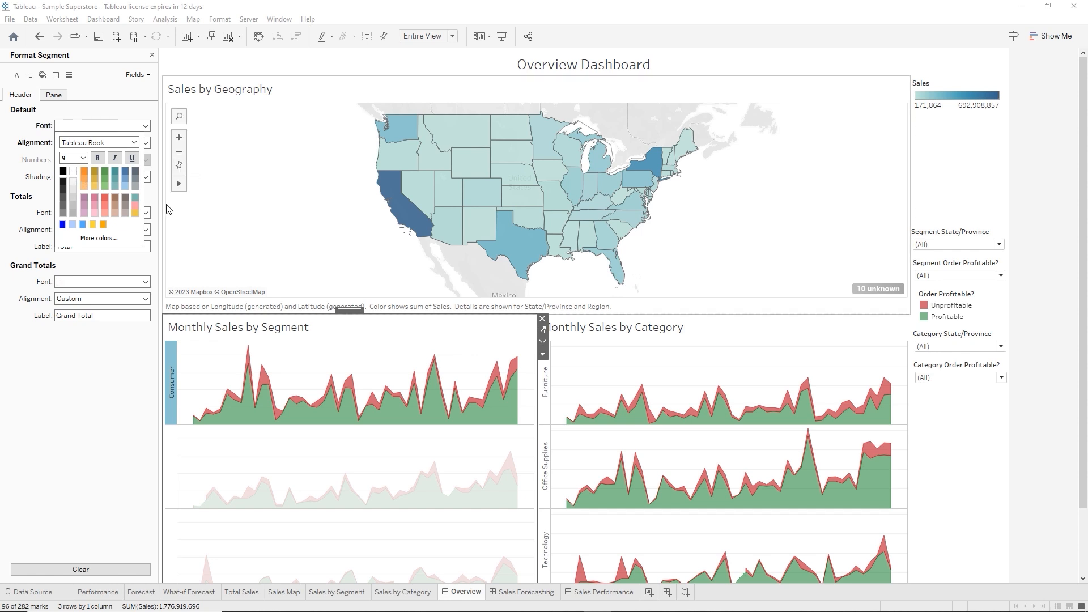
left_click(20, 145)
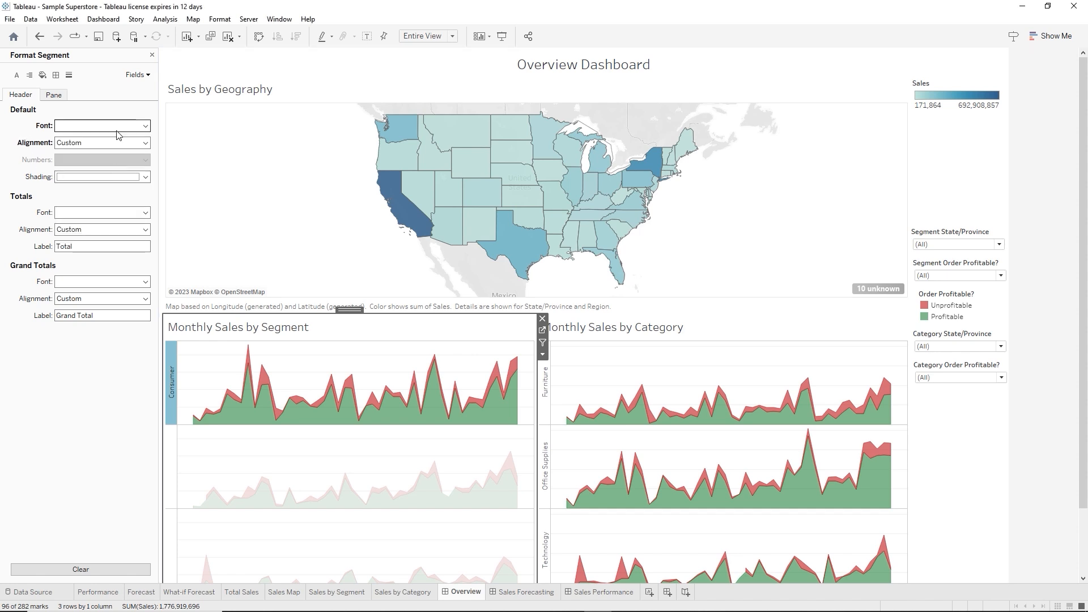
Shade the segment headers green (#00aa00) and give the category headers the same white font and green shading
left_click(145, 177)
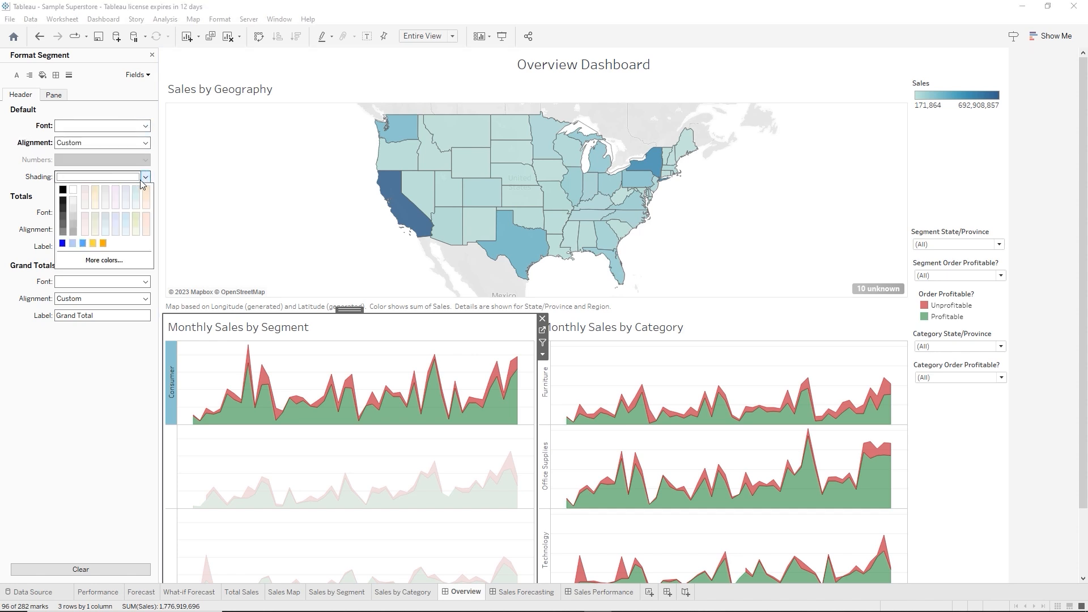
left_click(108, 261)
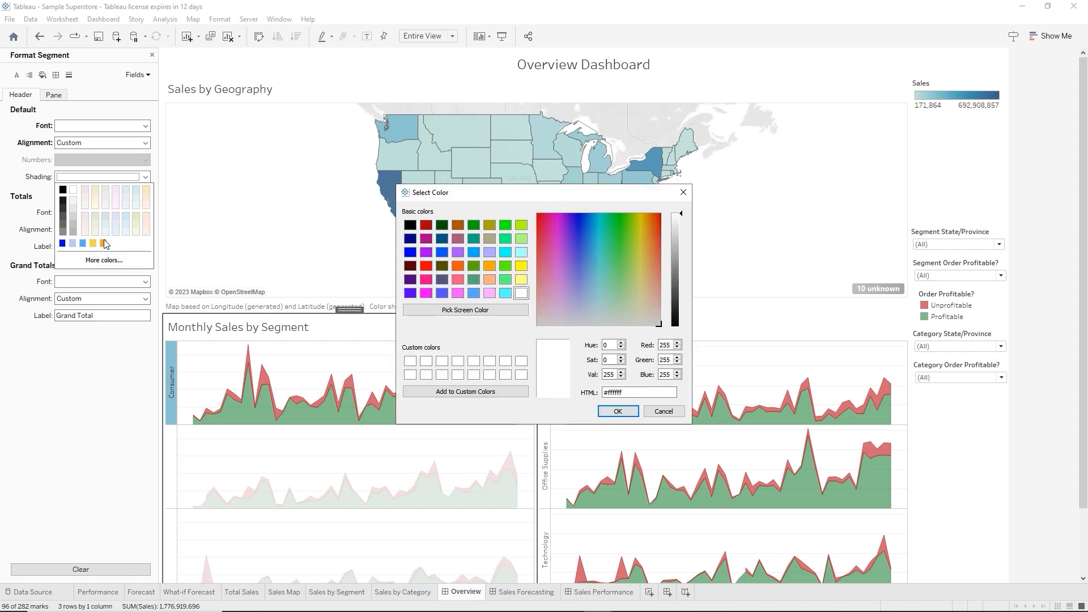
left_click(478, 227)
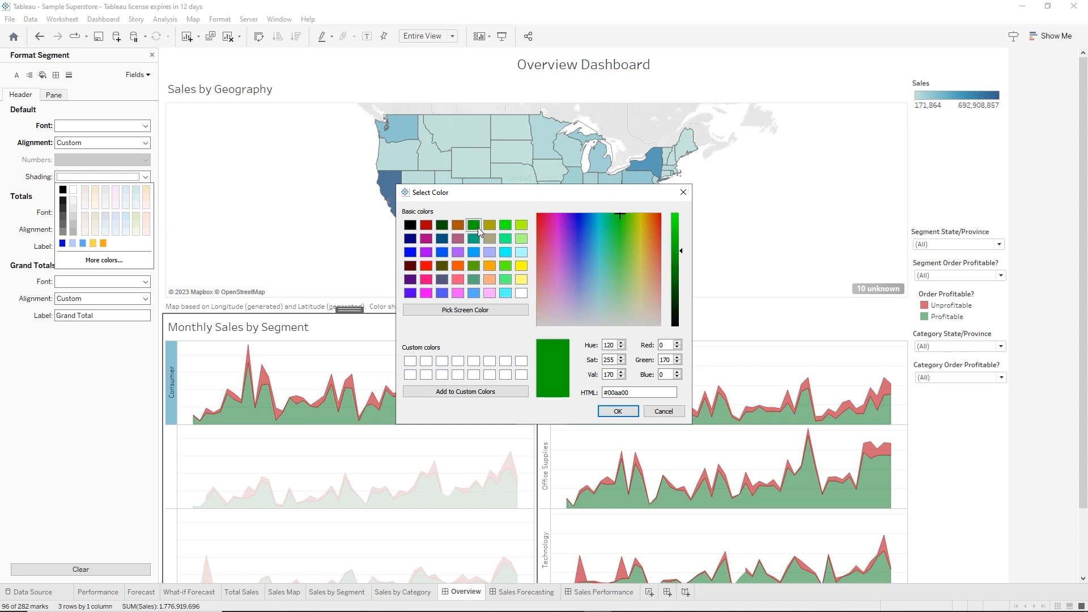
left_click(618, 411)
left_click(170, 387)
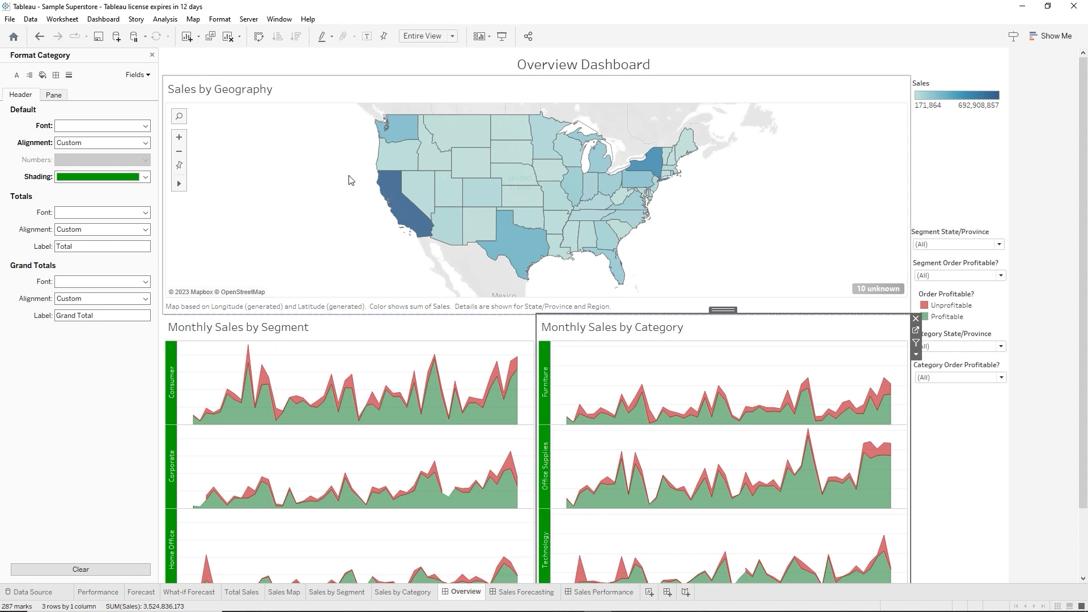
left_click(152, 55)
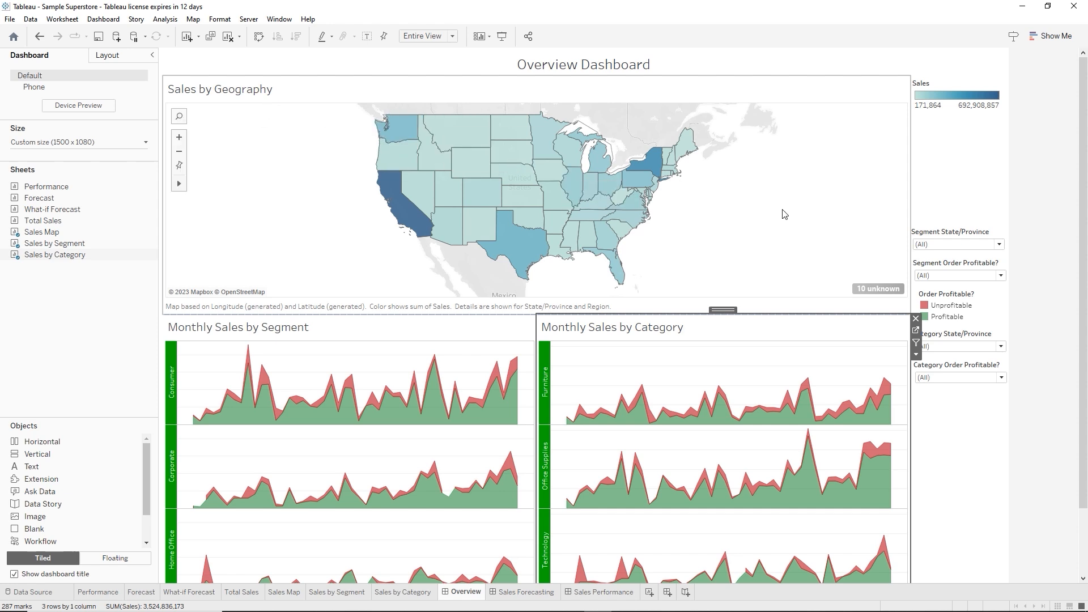
scroll(782, 214, "down", 4)
scroll(782, 215, "up", 4)
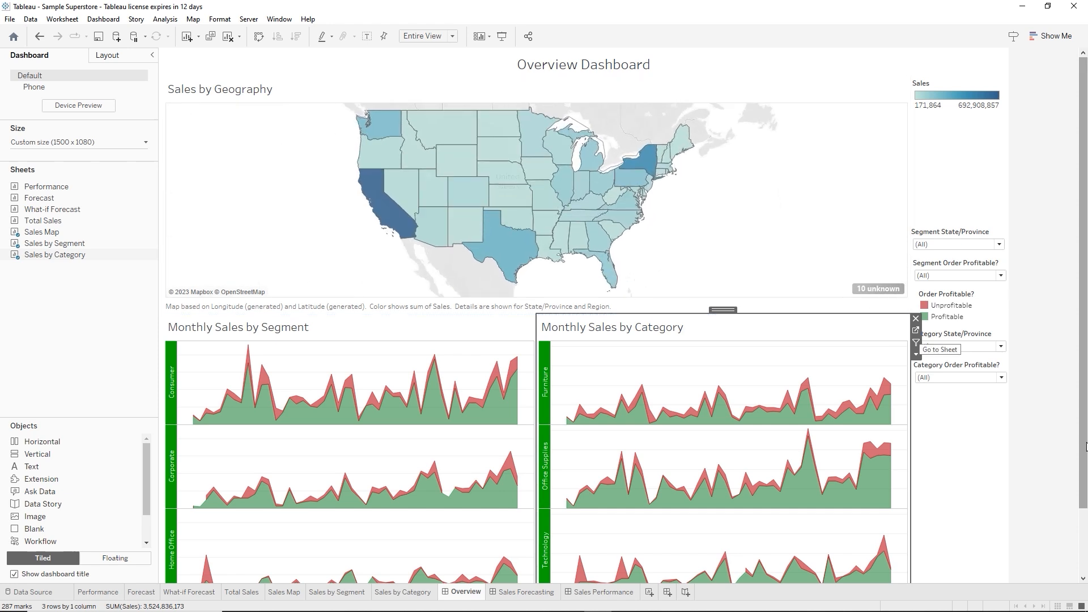
scroll(1066, 487, "down", 3)
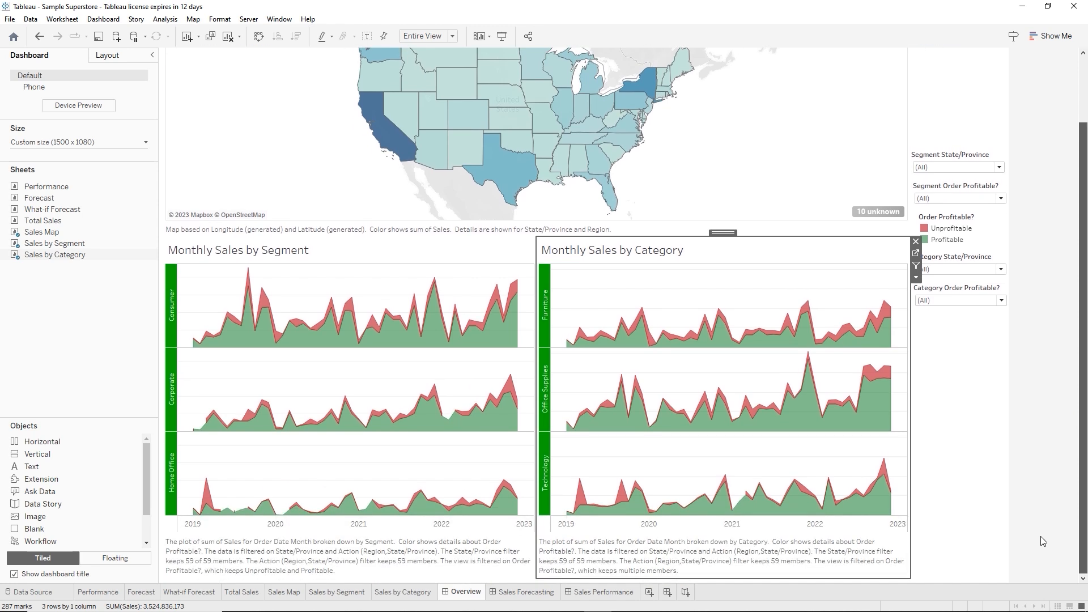
mouse_move(1041, 537)
left_mouse_down()
mouse_move(1070, 499)
mouse_move(1043, 533)
left_mouse_up()
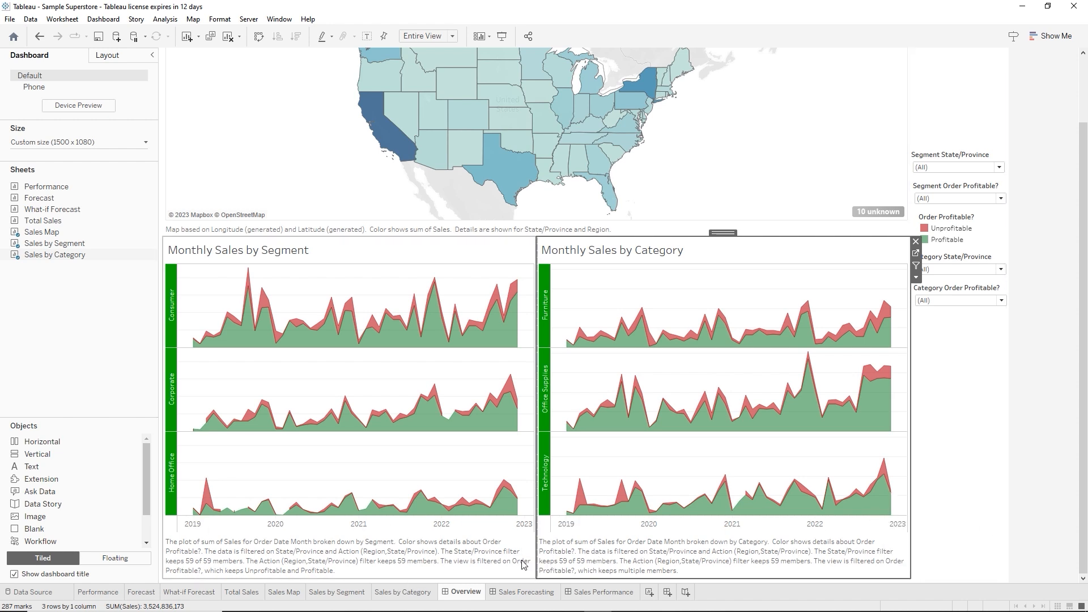
right_click(485, 560)
left_click(680, 561)
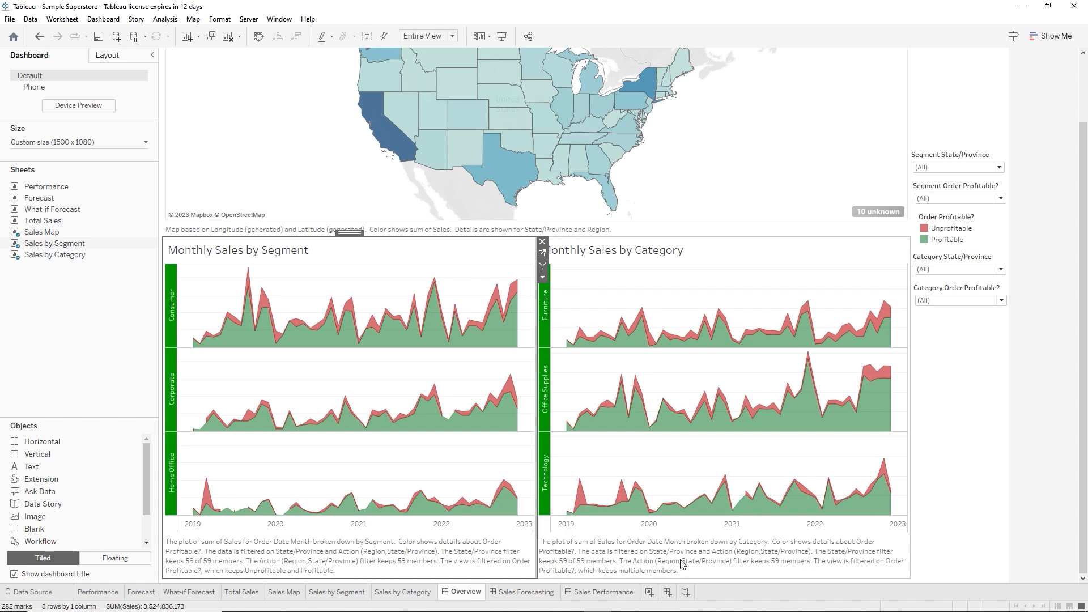
Add a Navigation object to the legend and filter container of the Overview dashboard
left_click(932, 354)
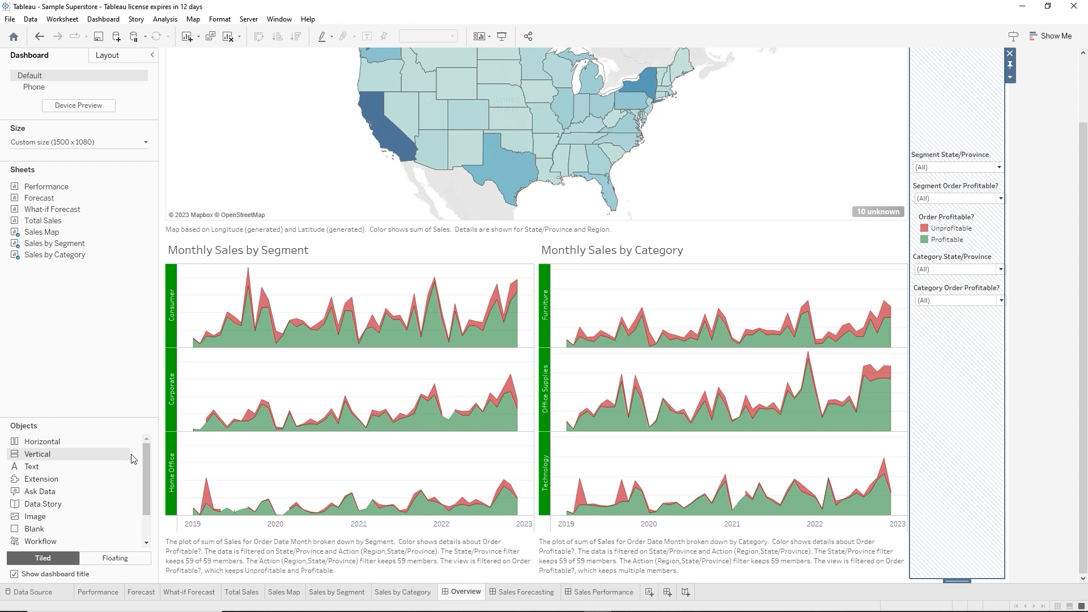
left_click_drag(142, 460, 141, 498)
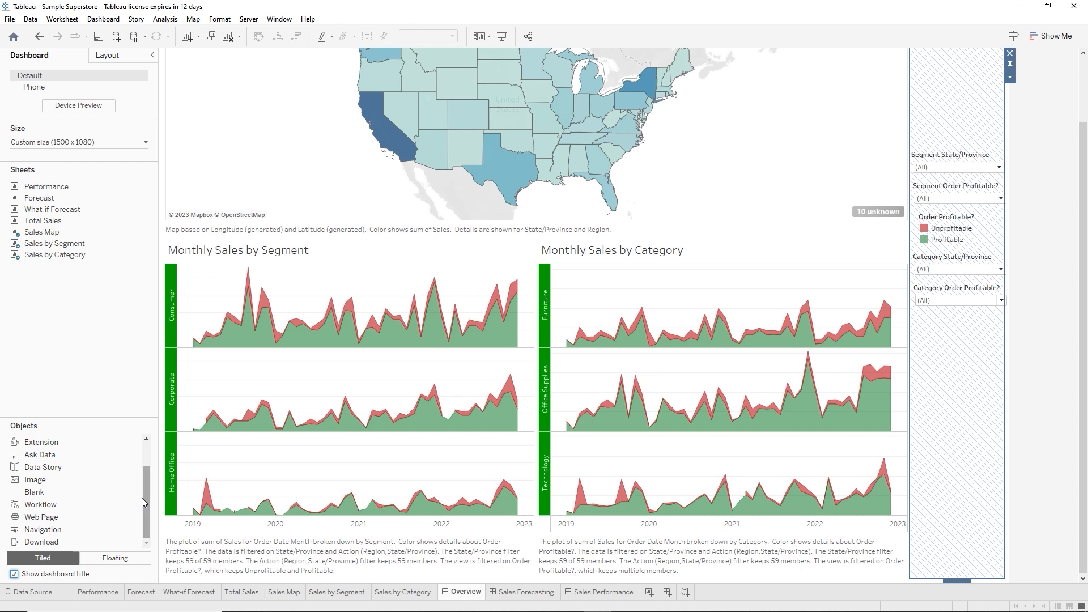
left_click(38, 531)
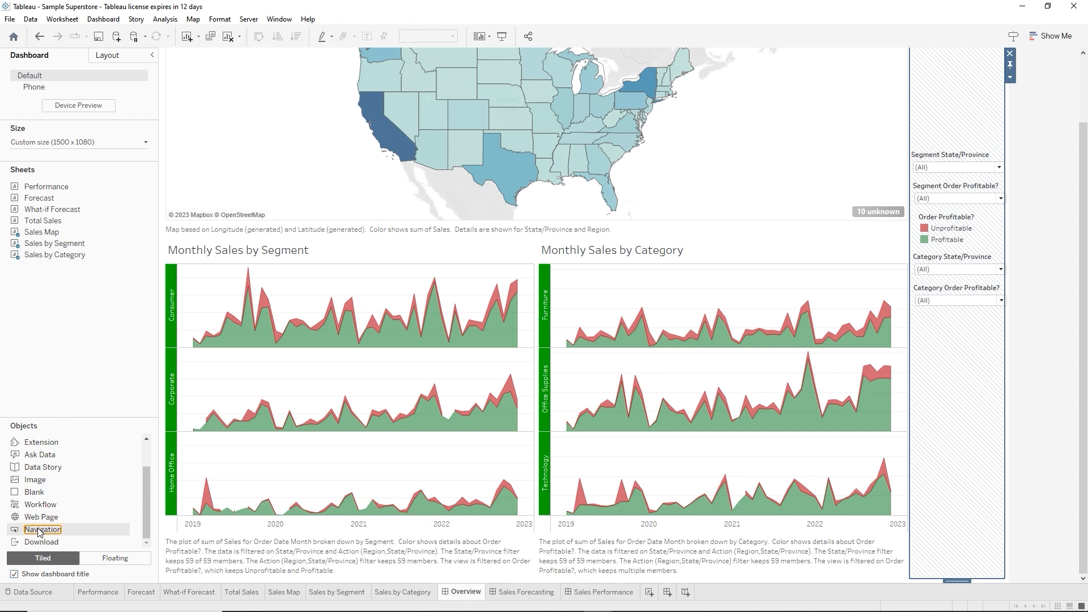
left_click_drag(39, 531, 930, 451)
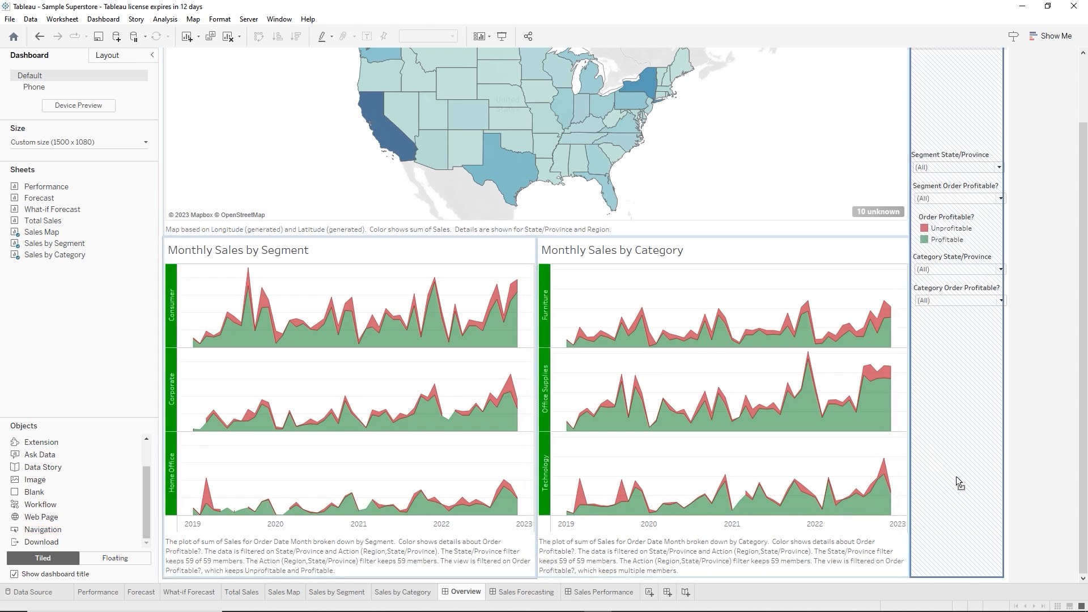
left_click_drag(940, 482, 954, 479)
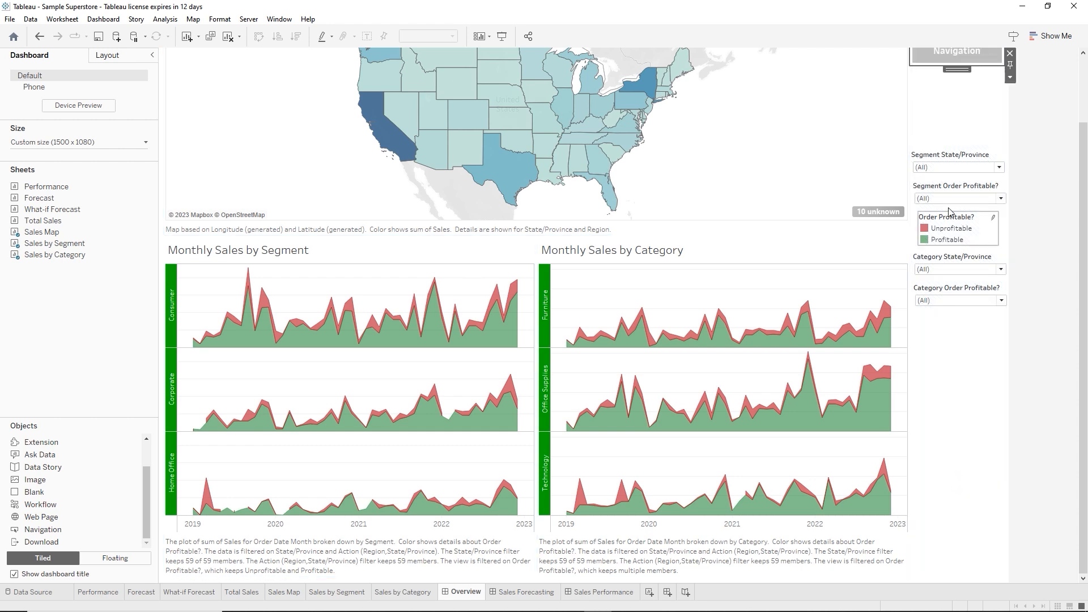
Make the Navigation button floating and move it below the Category Order Profitable? filter
scroll(1039, 139, "up", 1)
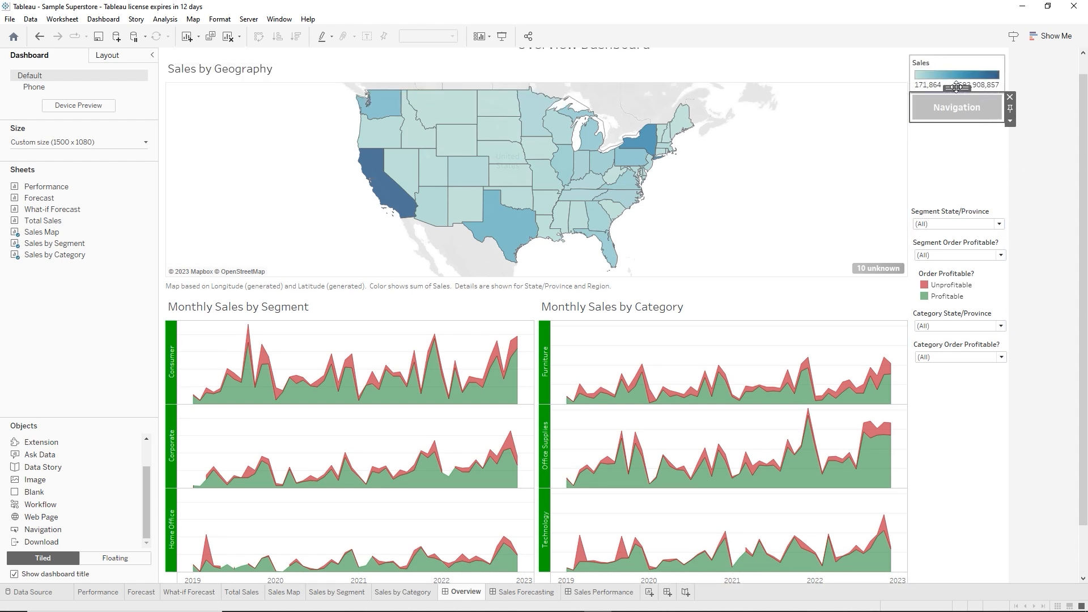
left_click_drag(957, 87, 965, 421)
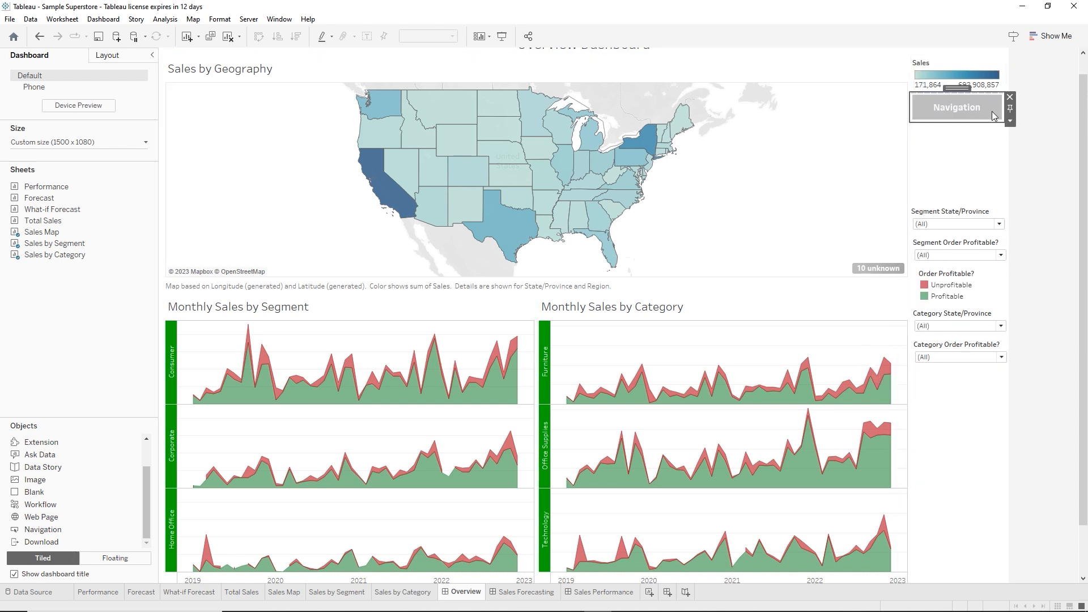
left_click(1010, 121)
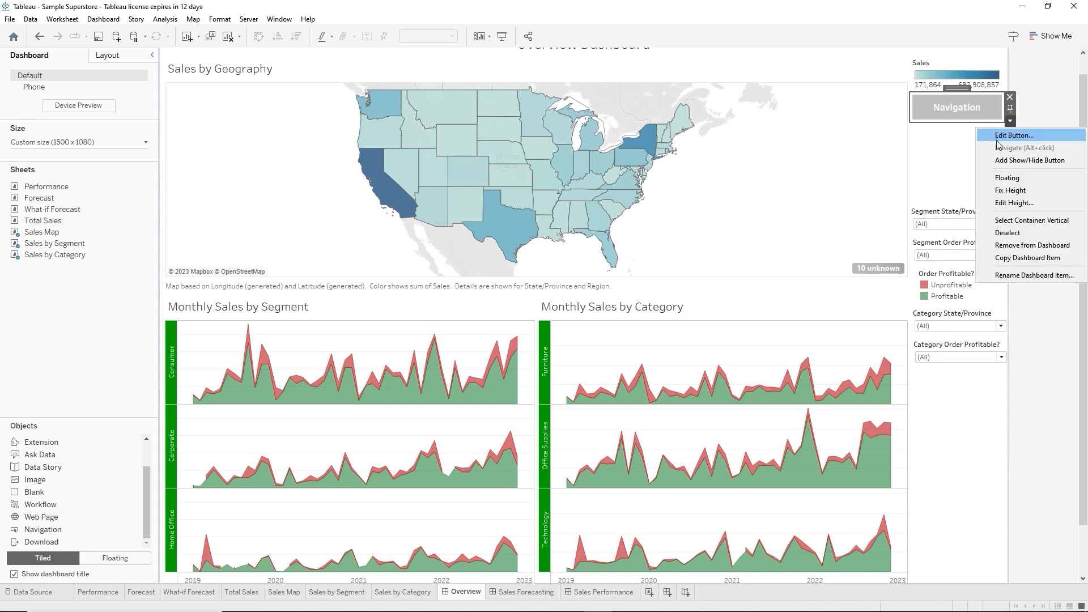
left_click(1008, 178)
left_click_drag(958, 88, 965, 444)
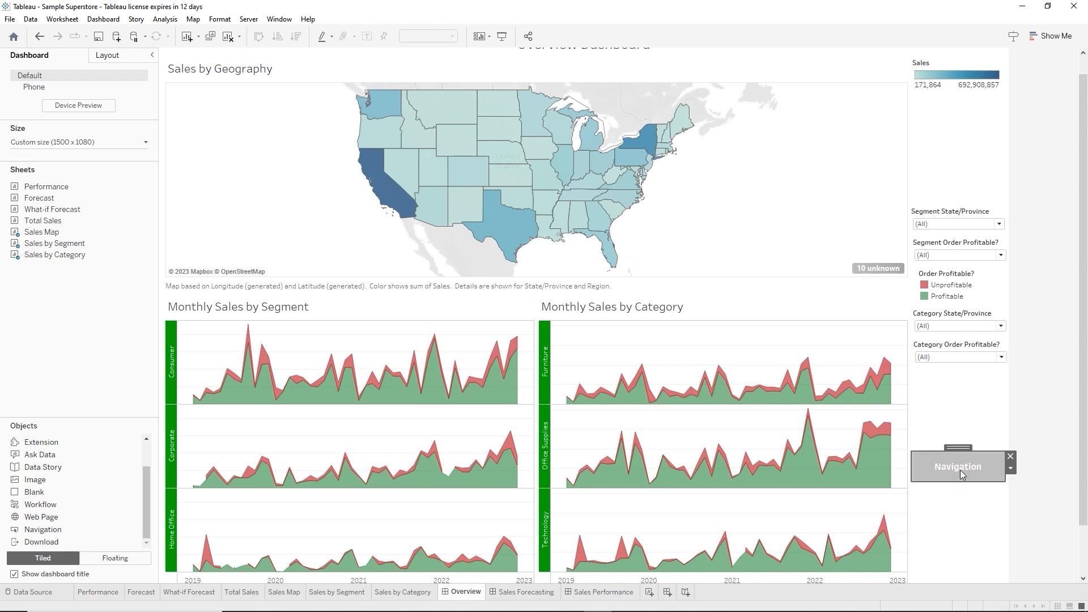
Set the Navigation button to navigate to Sales Forecasting and give it an image style using 1-3.png from the Arrows shapes folder
right_click(961, 471)
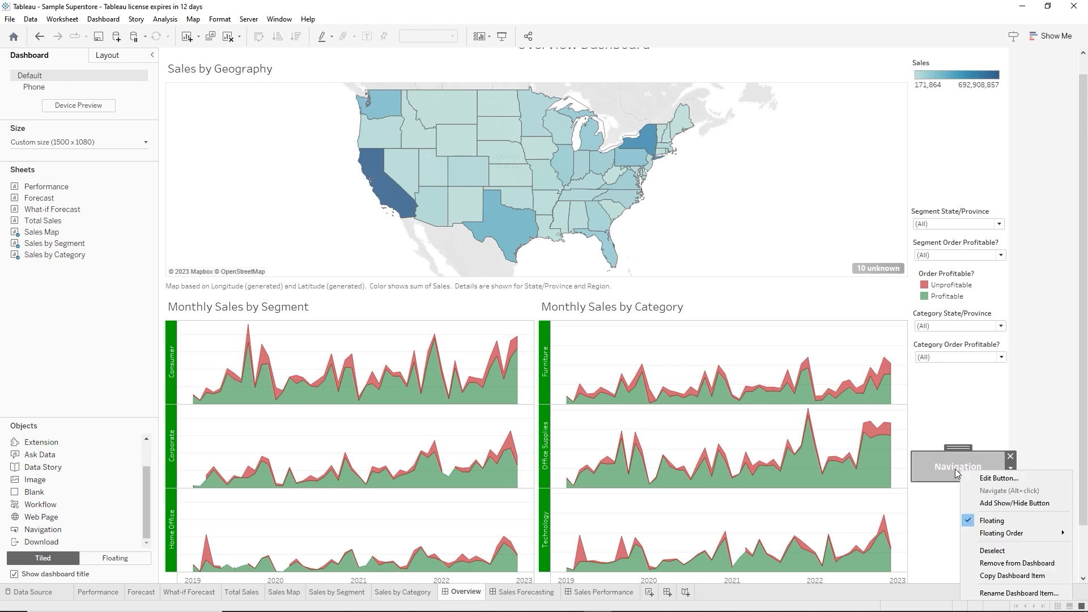
left_click(1006, 485)
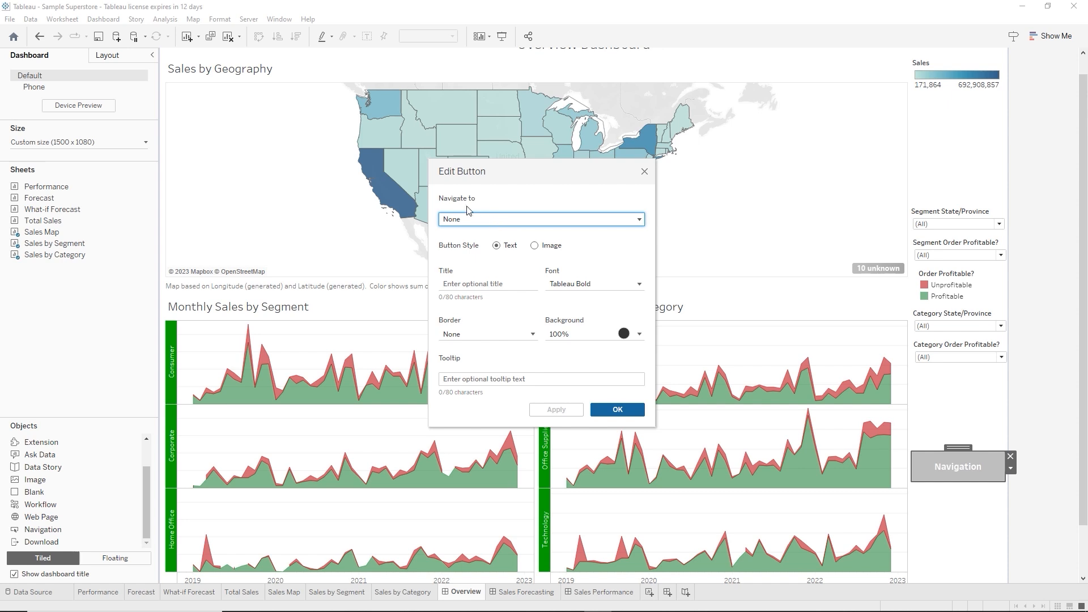
left_click(637, 221)
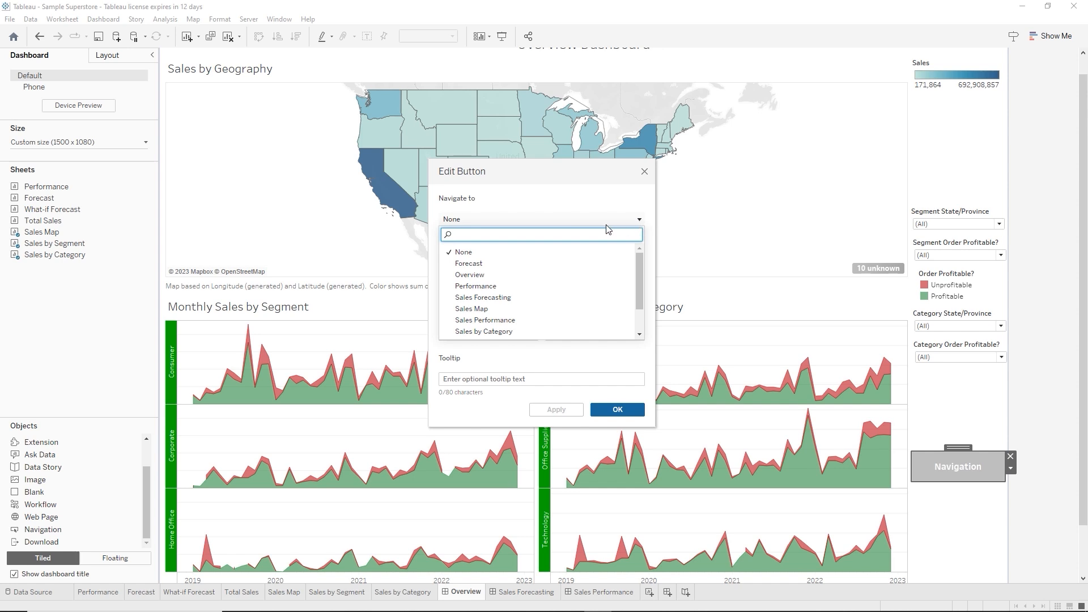
left_click(483, 297)
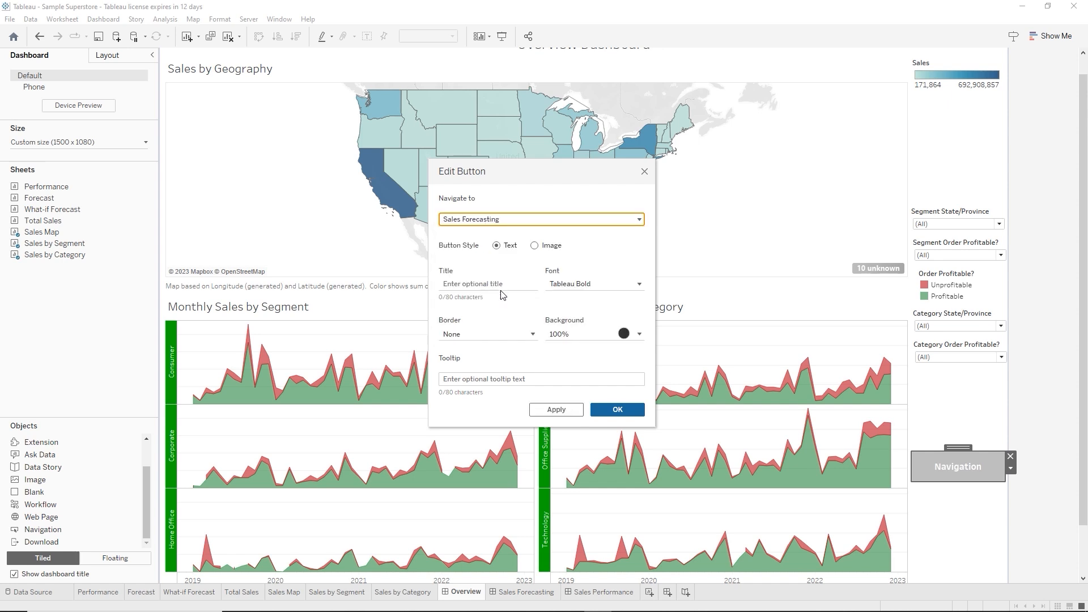
left_click(534, 246)
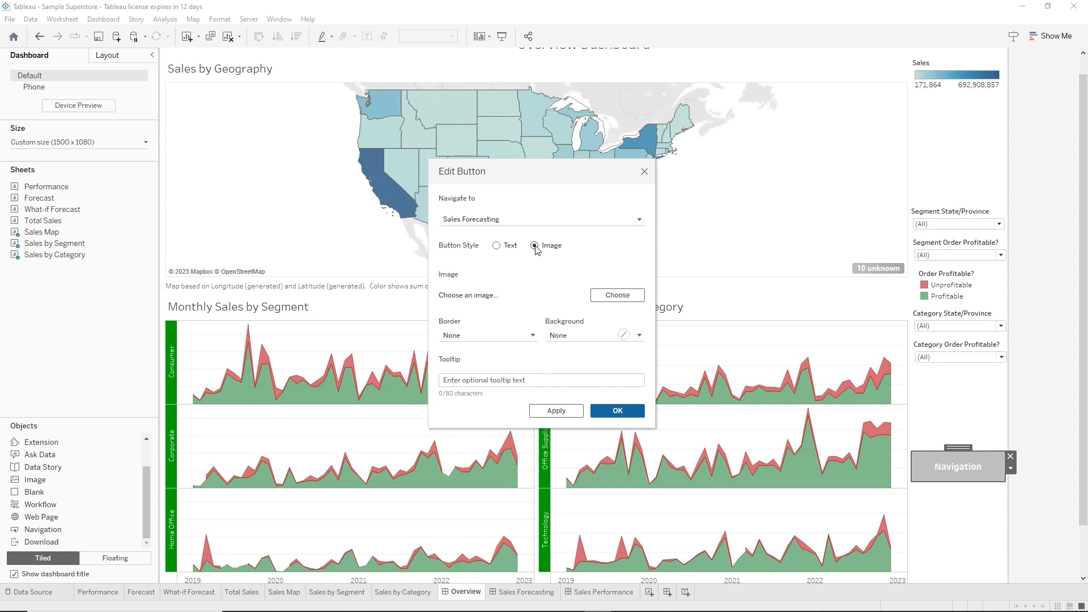
left_click(627, 298)
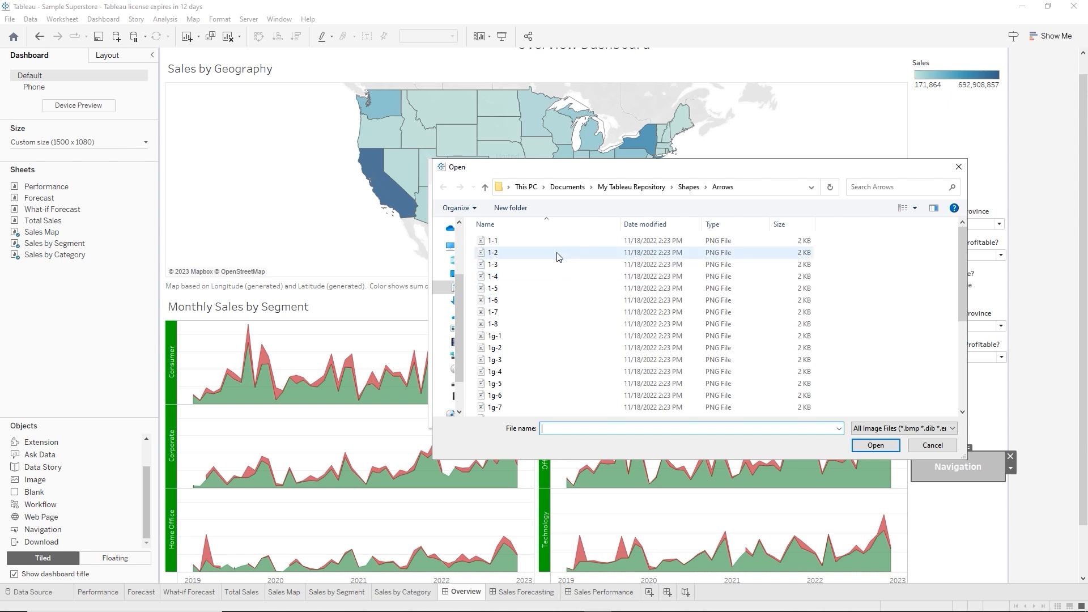
double_click(493, 264)
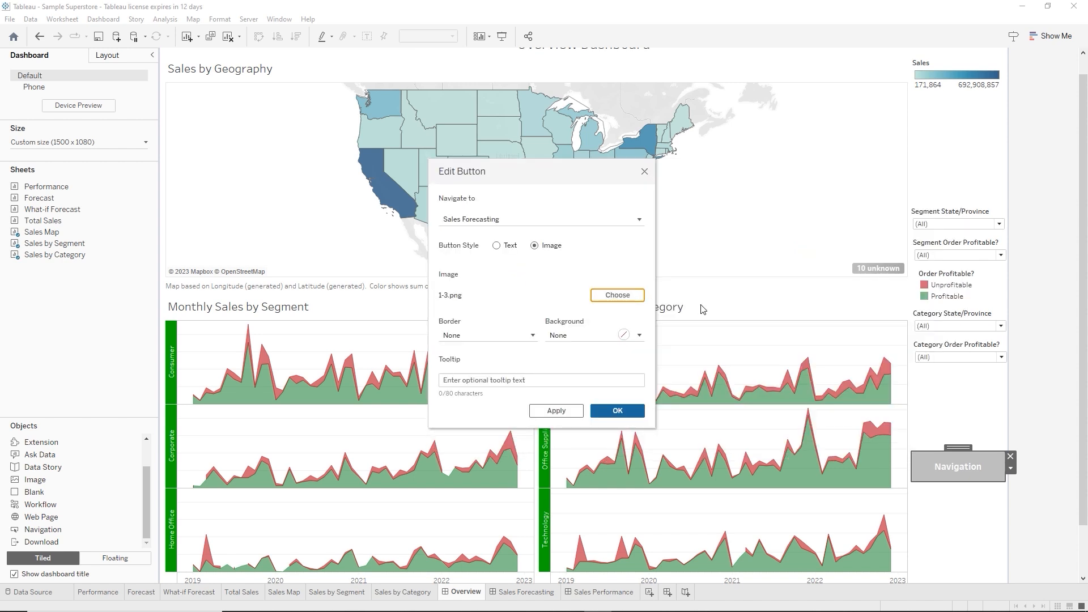
Give the navigation button a solid line border and a green background
left_click(533, 336)
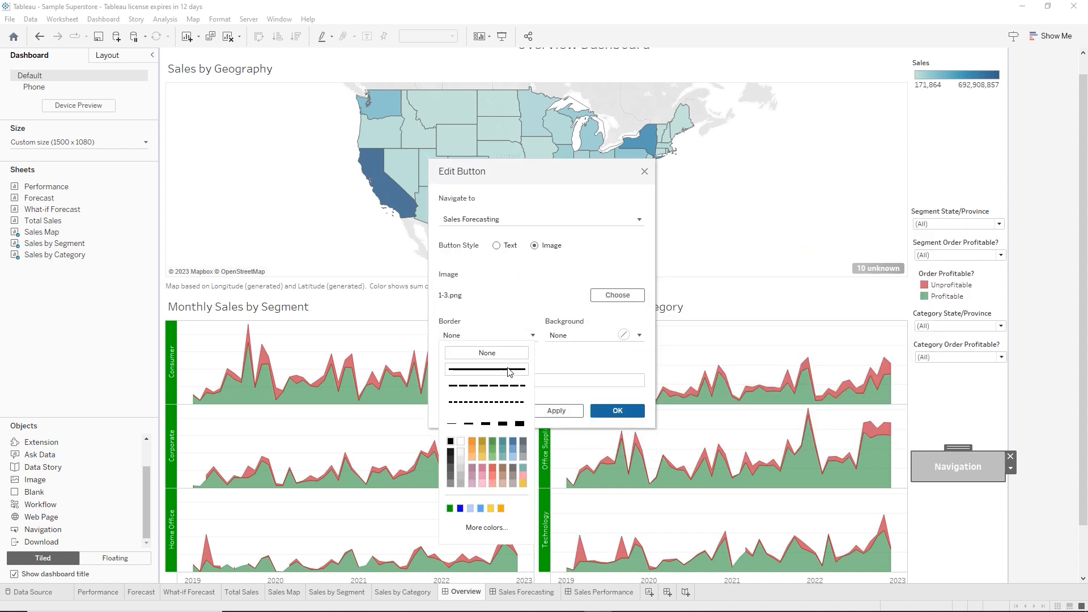
left_click(471, 374)
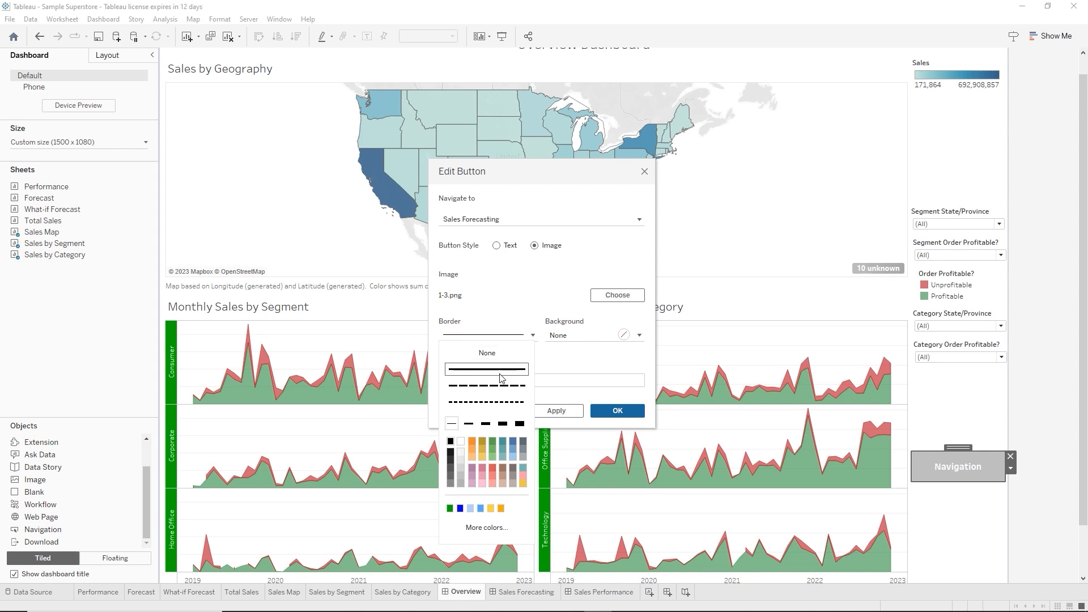
left_click(639, 335)
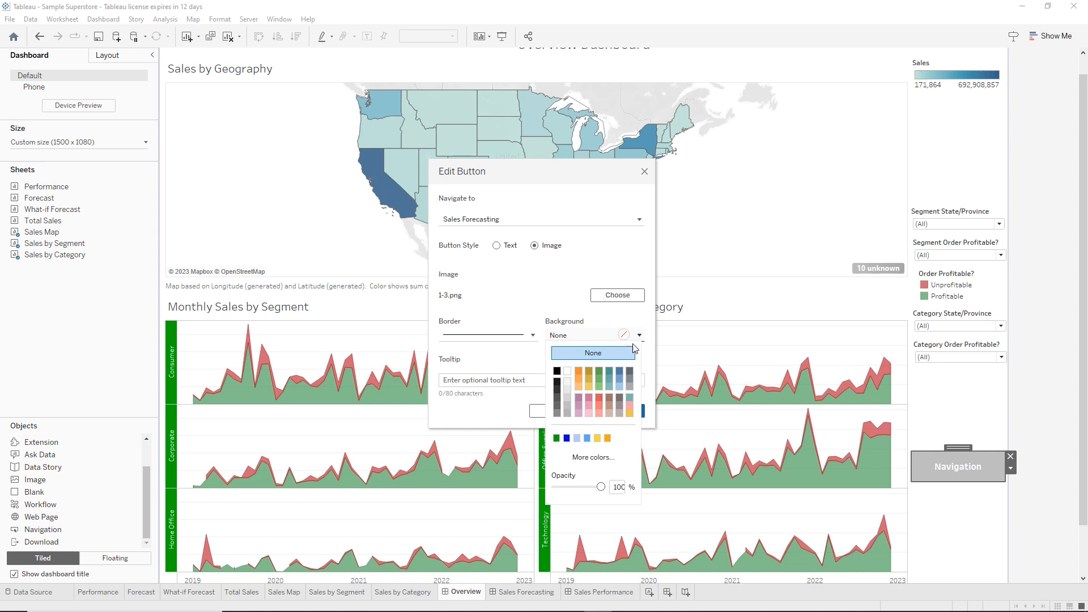
left_click(558, 440)
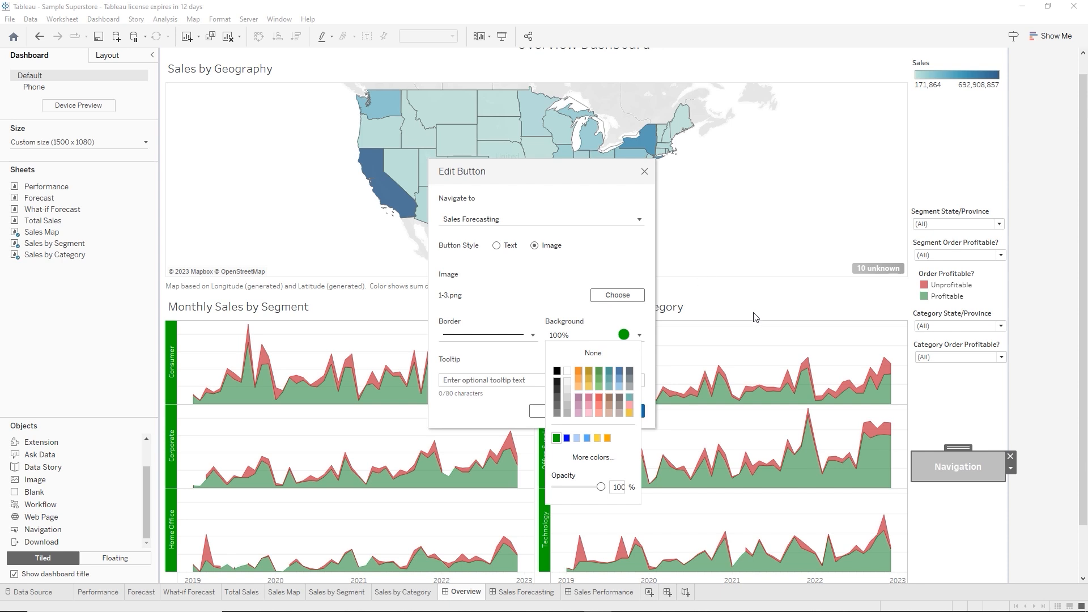
Set the button's tooltip to "Go to Sales Forecasting" and apply the button settings
left_click(451, 382)
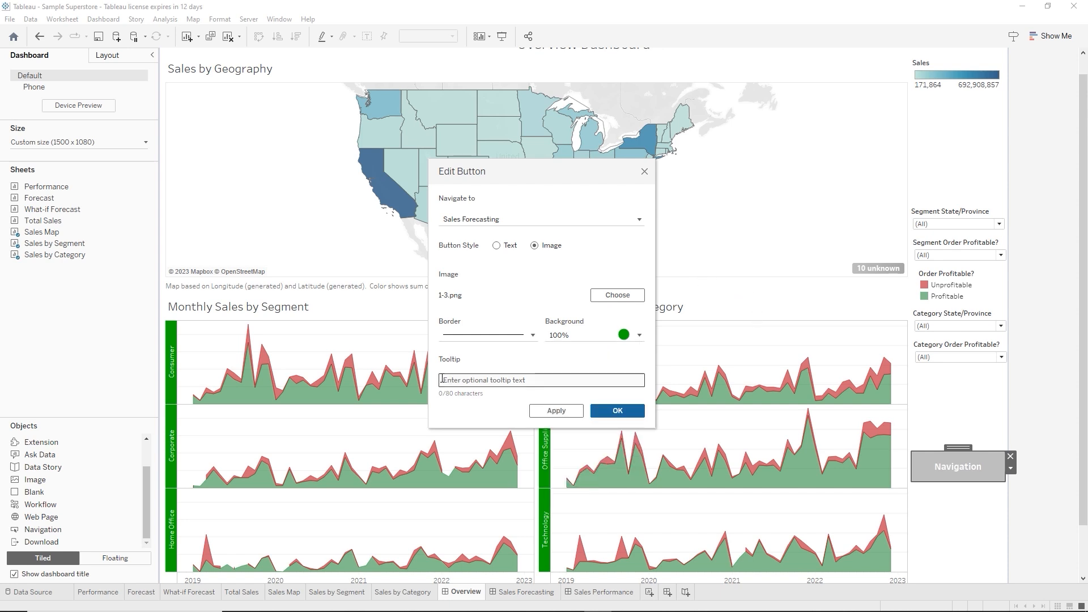
left_click(445, 380)
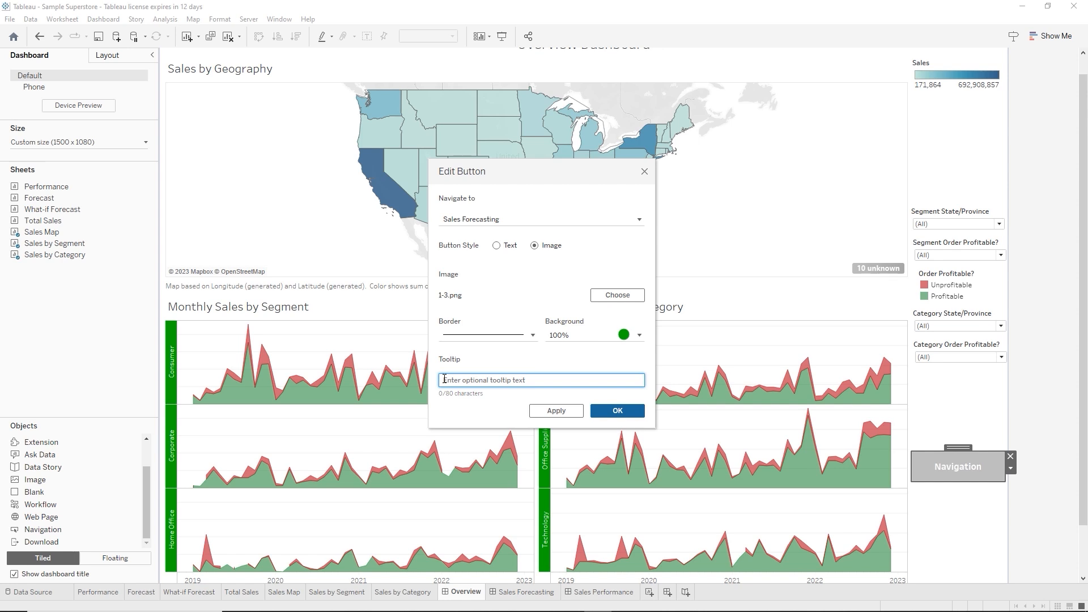
type("Go to Sales Forecasting")
left_click(618, 410)
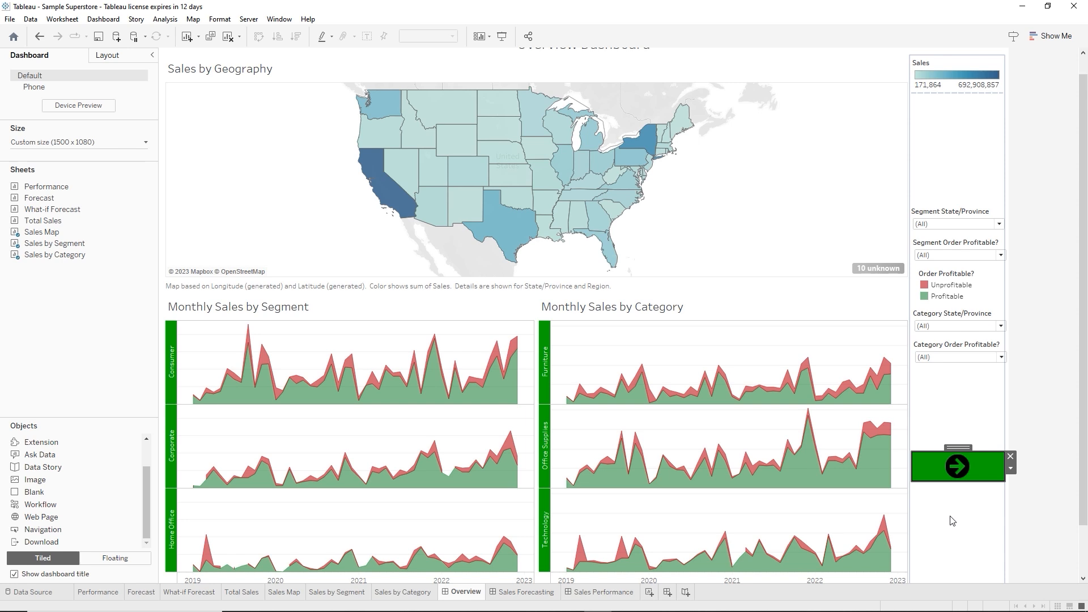
Follow the green arrow button to the Sales Forecasting dashboard and add a floating Navigation button below its parameter note
left_click(955, 468)
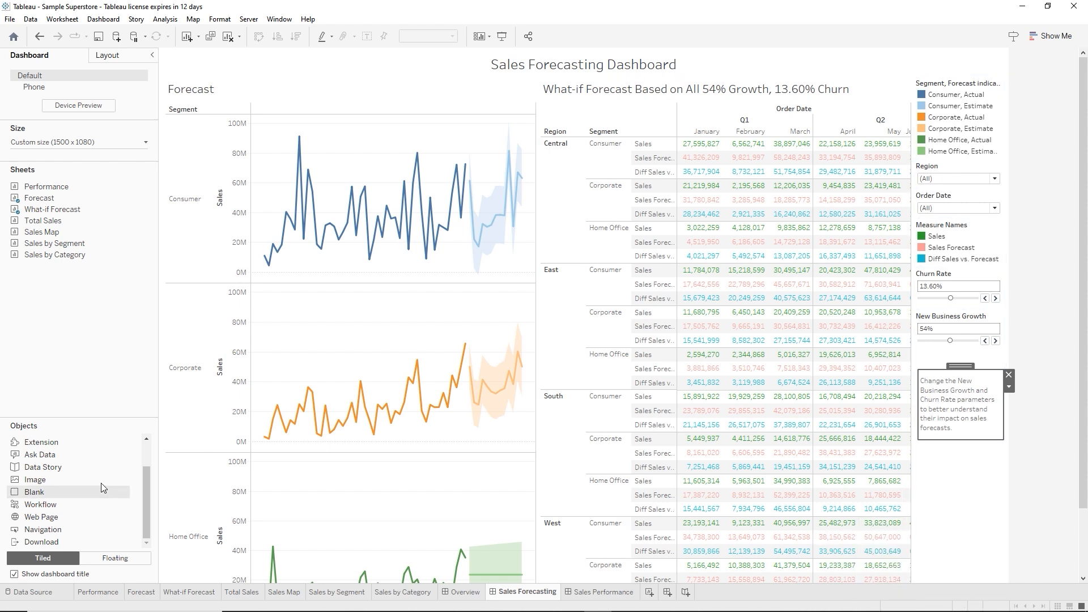
left_click(48, 532)
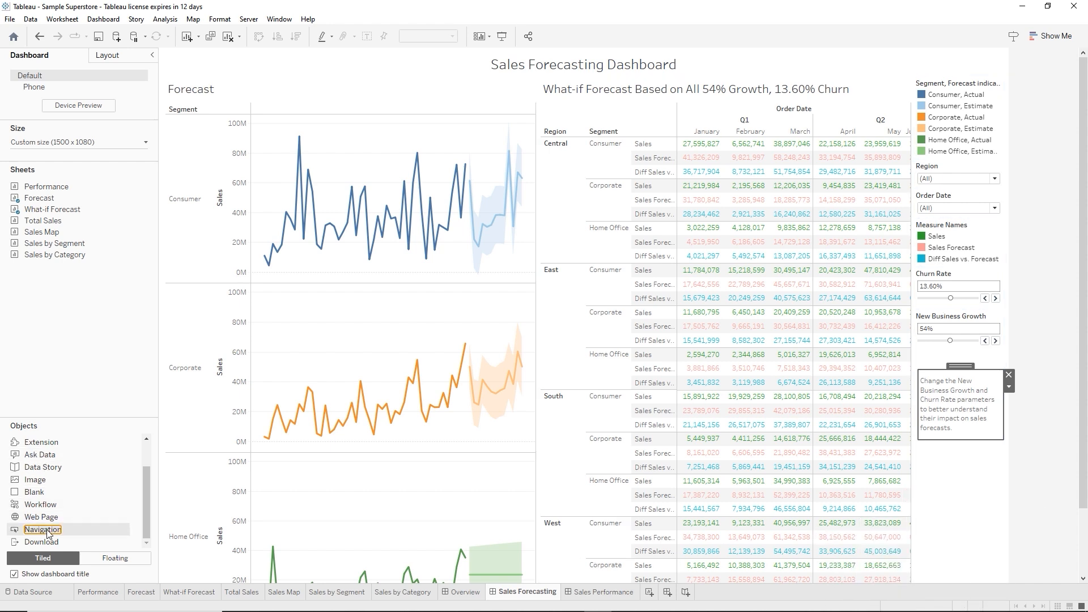
mouse_move(47, 532)
left_mouse_down()
mouse_move(826, 554)
mouse_move(971, 491)
left_mouse_up()
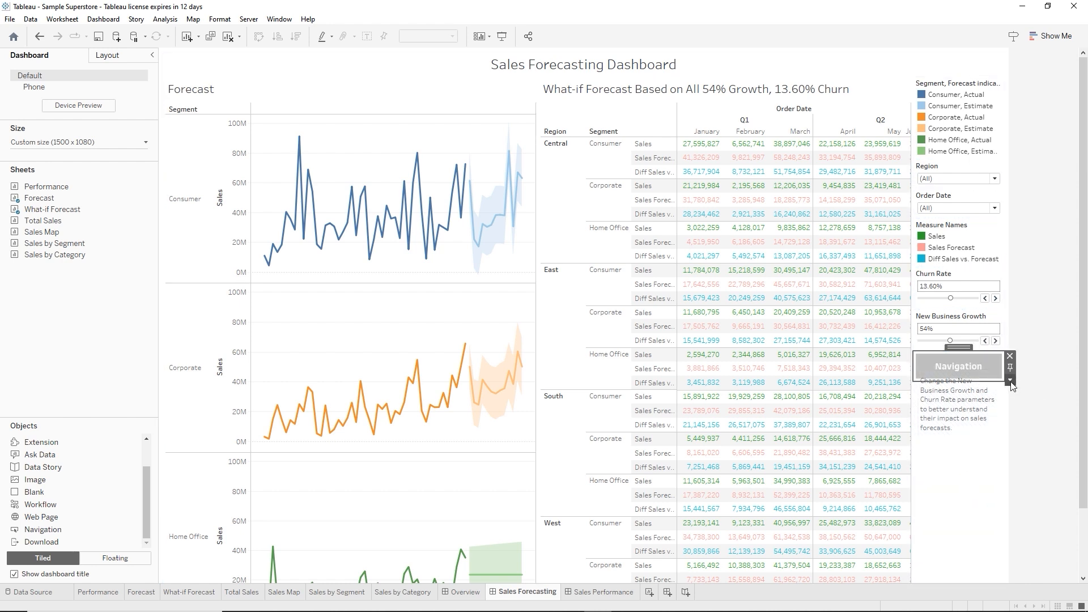
left_click(1011, 381)
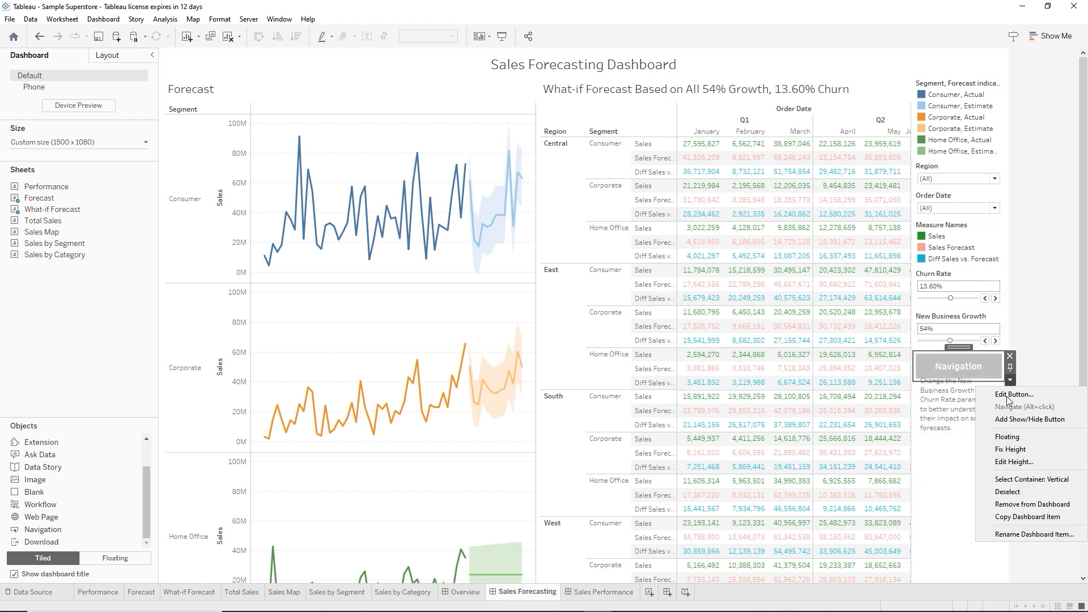
left_click(1018, 440)
left_click_drag(959, 347, 961, 441)
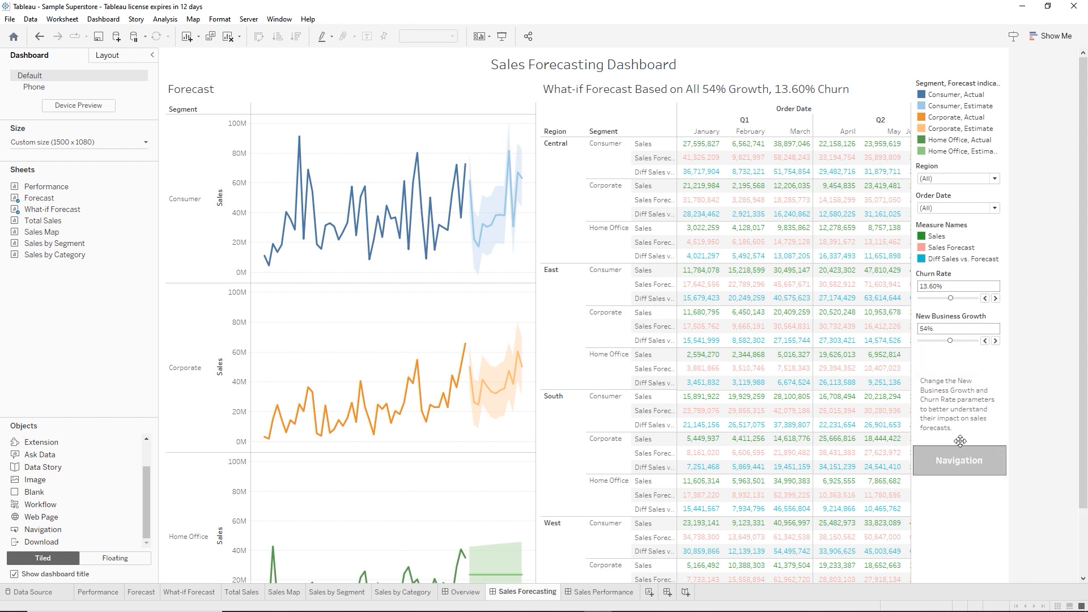
Set the Navigation button to navigate to Sales Performance and give it an image style using 1-3.png from the Arrows shapes folder
right_click(954, 460)
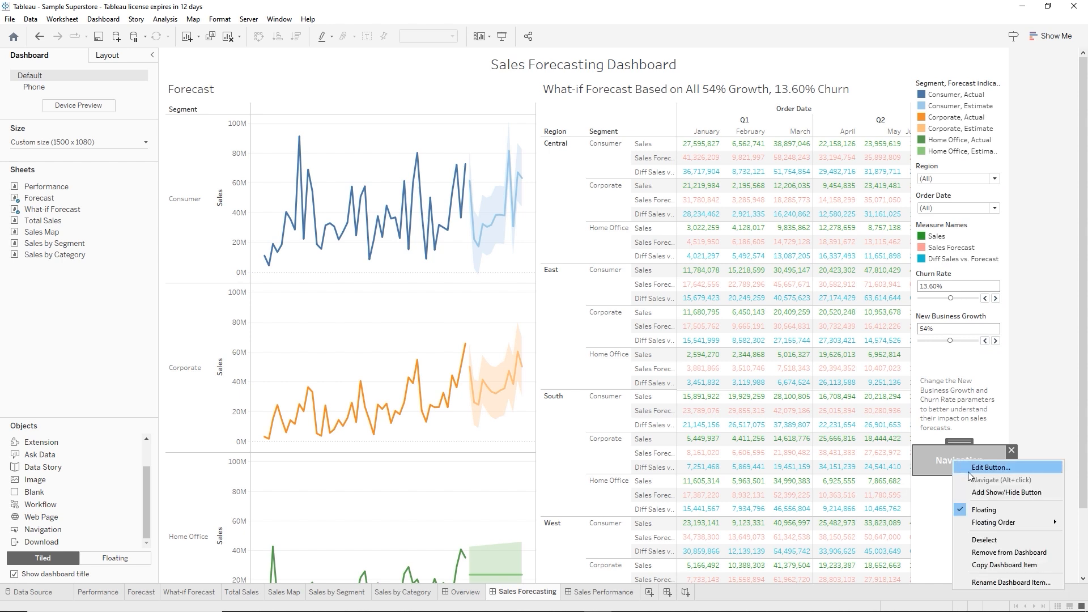
left_click(969, 472)
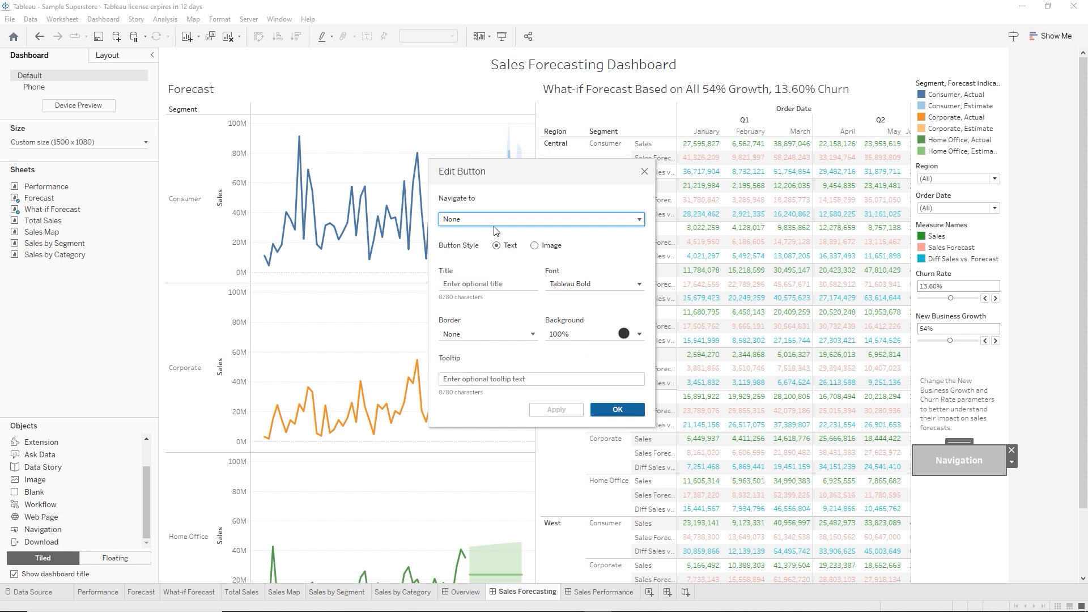
left_click(643, 224)
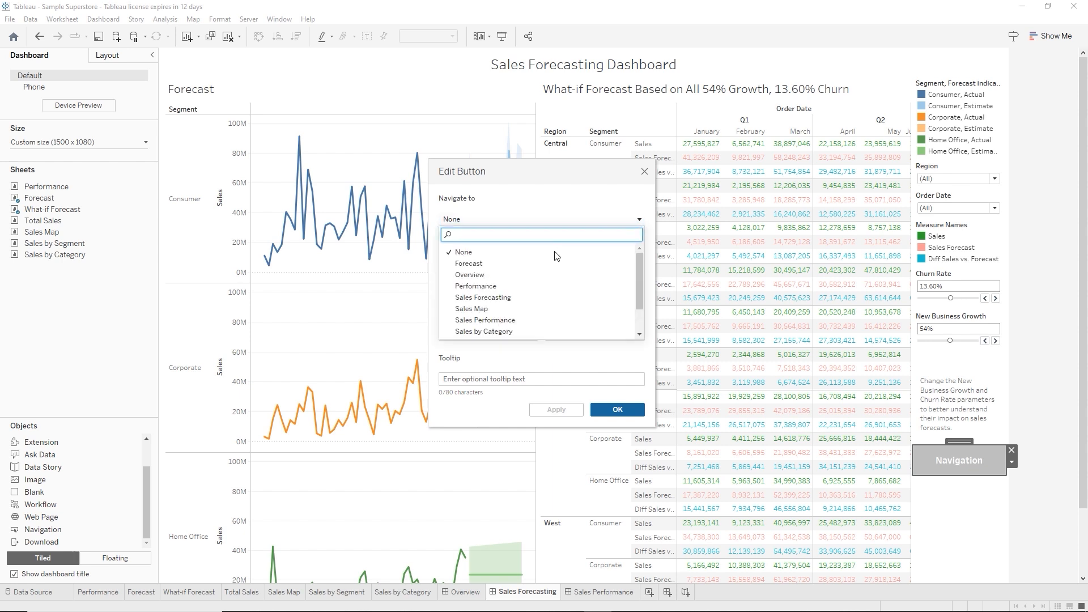
left_click(502, 321)
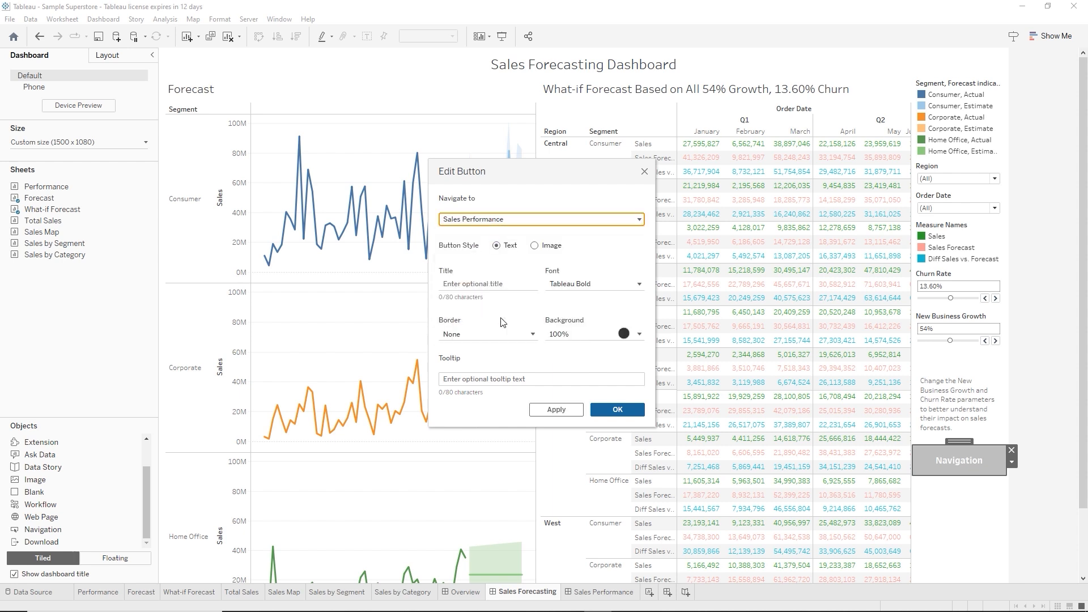
left_click(534, 245)
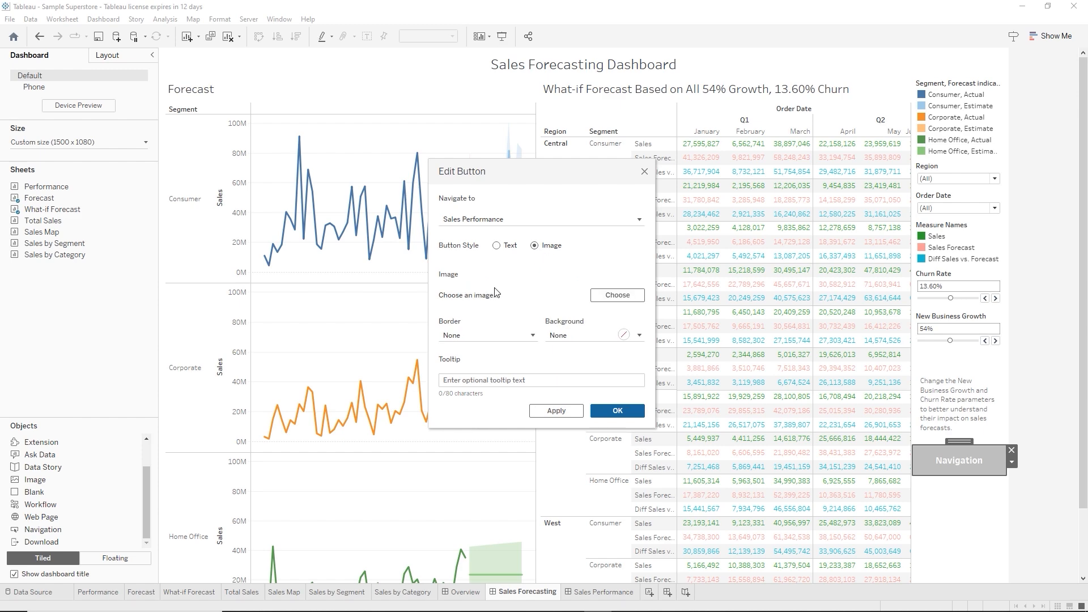
left_click(617, 292)
left_click(492, 265)
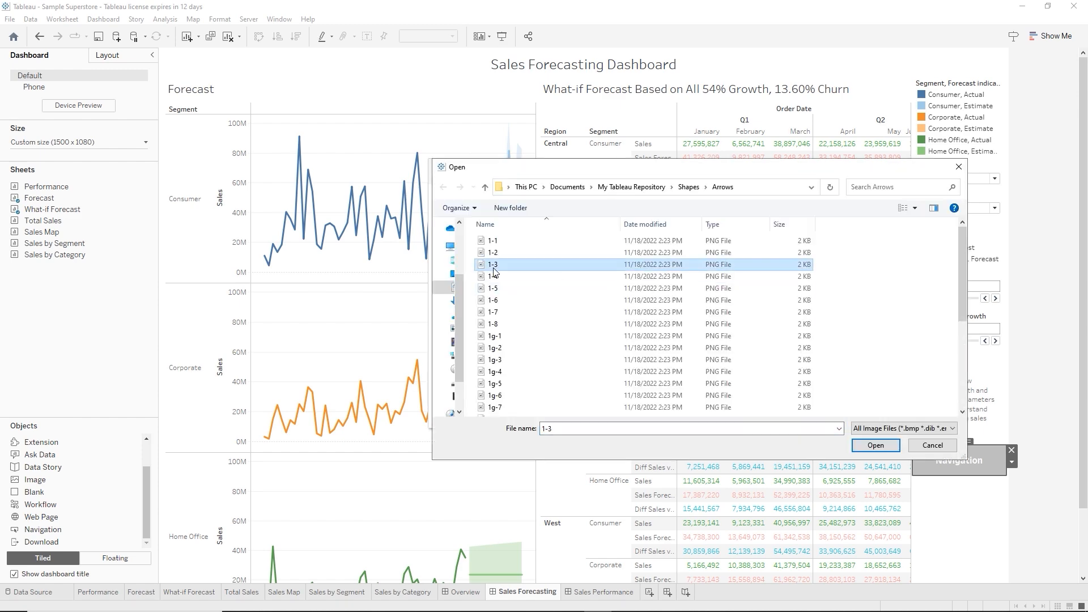
double_click(493, 265)
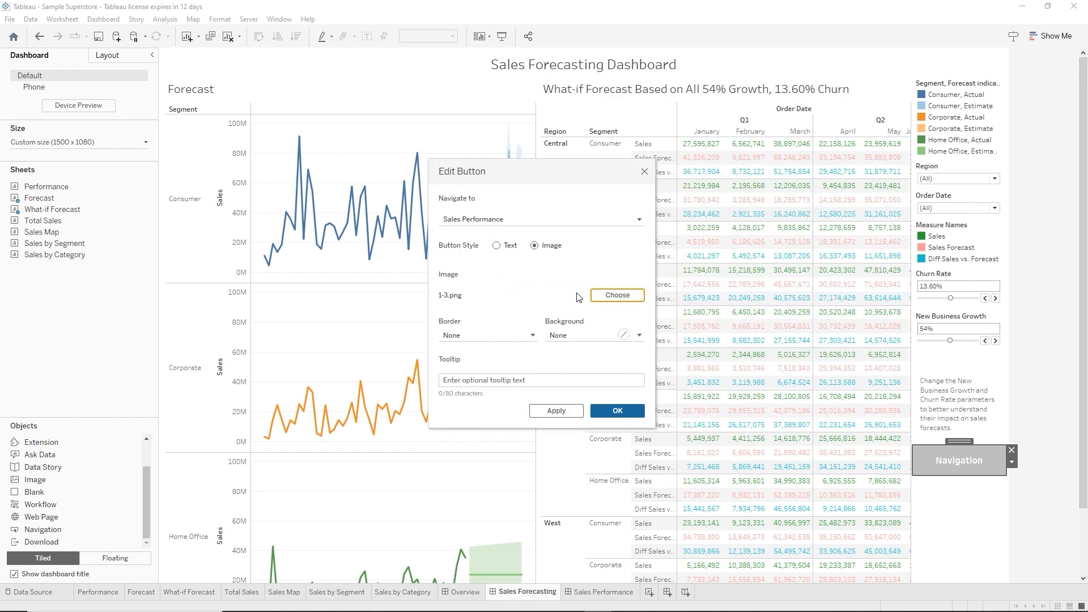
Give the Sales Performance navigation button a solid line border and a green background
left_click(533, 337)
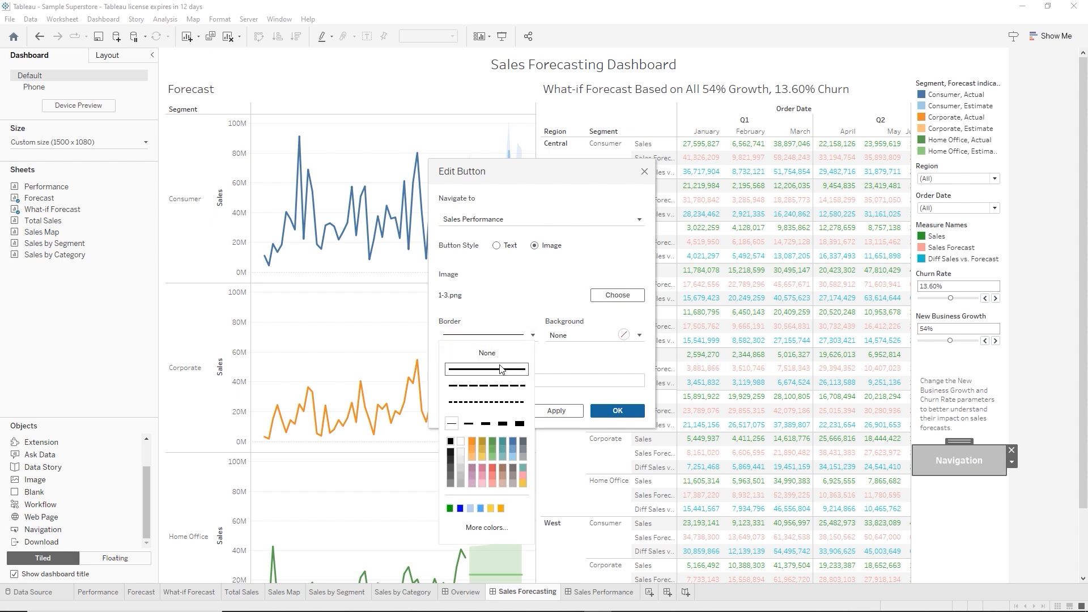
left_click(640, 337)
left_click(640, 337)
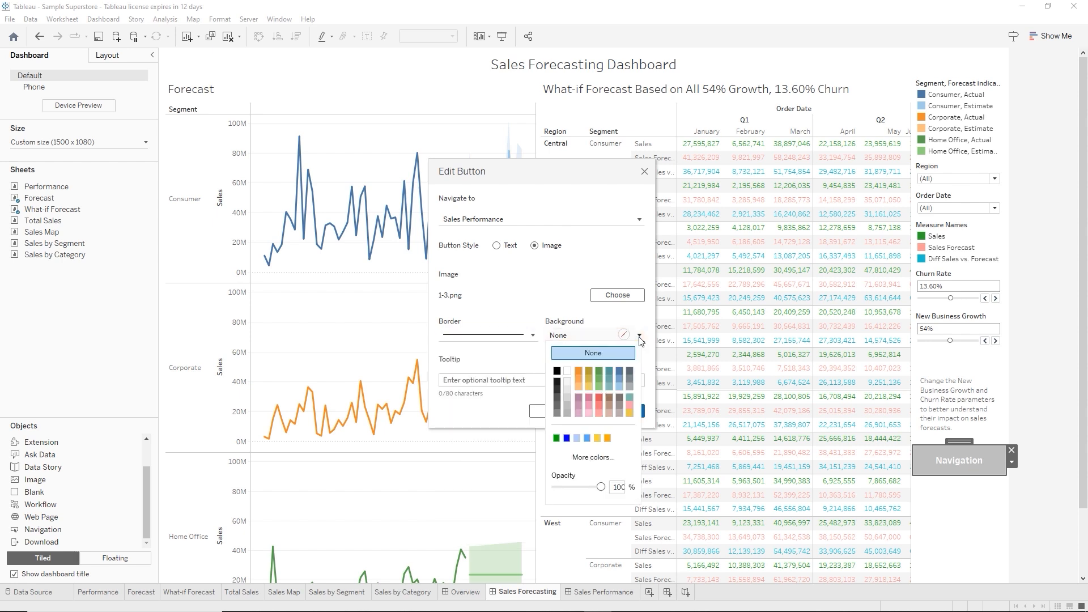
left_click(601, 367)
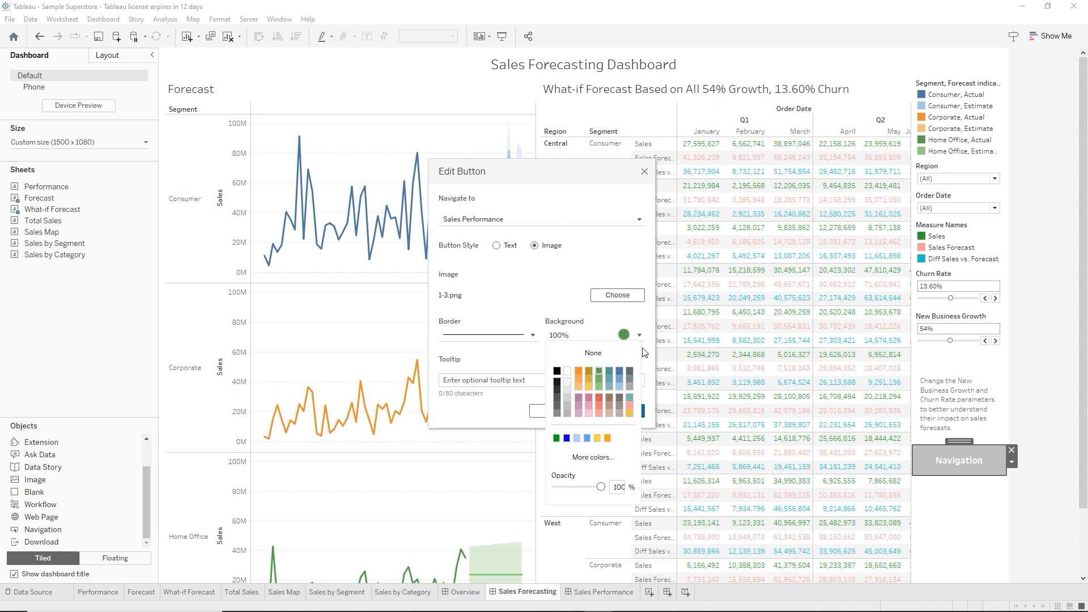
Set the button's tooltip to "Go to Sales Performance" and apply the button settings
left_click(475, 381)
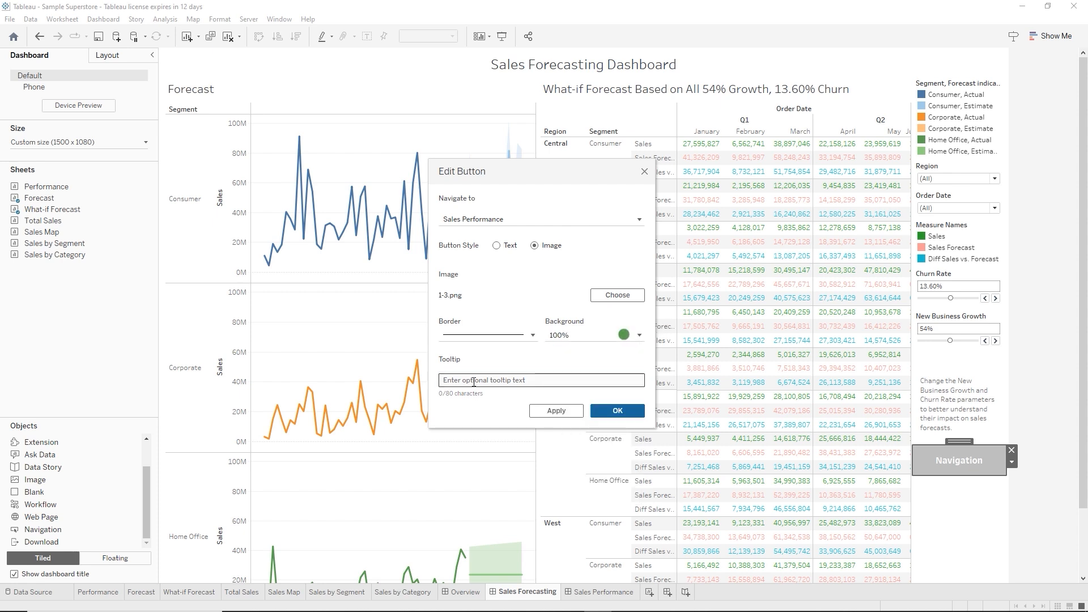
left_click(474, 383)
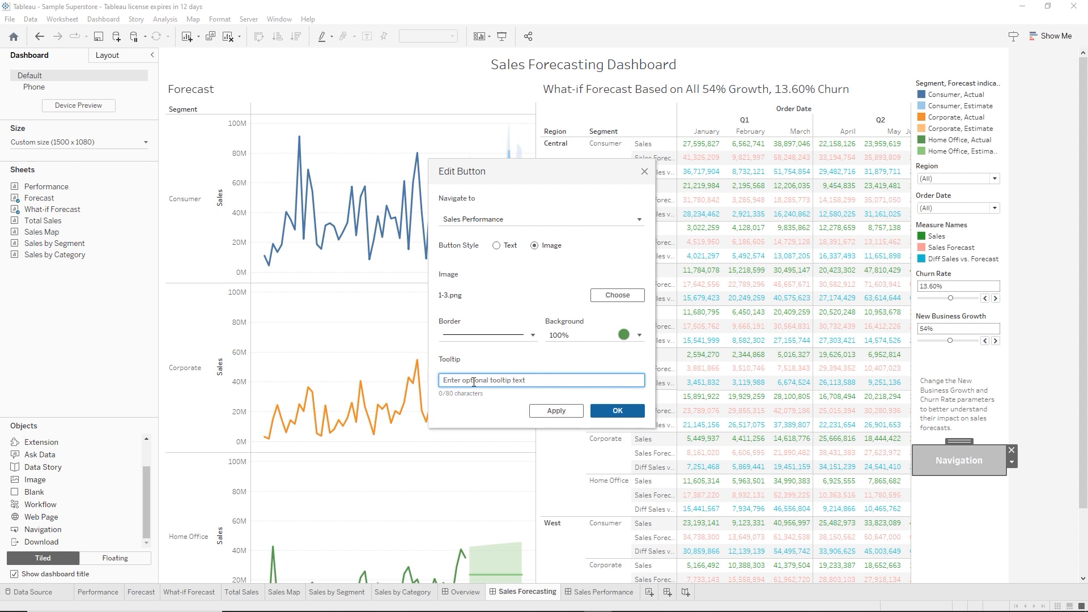
type("Go to Sales Performance")
left_click(618, 411)
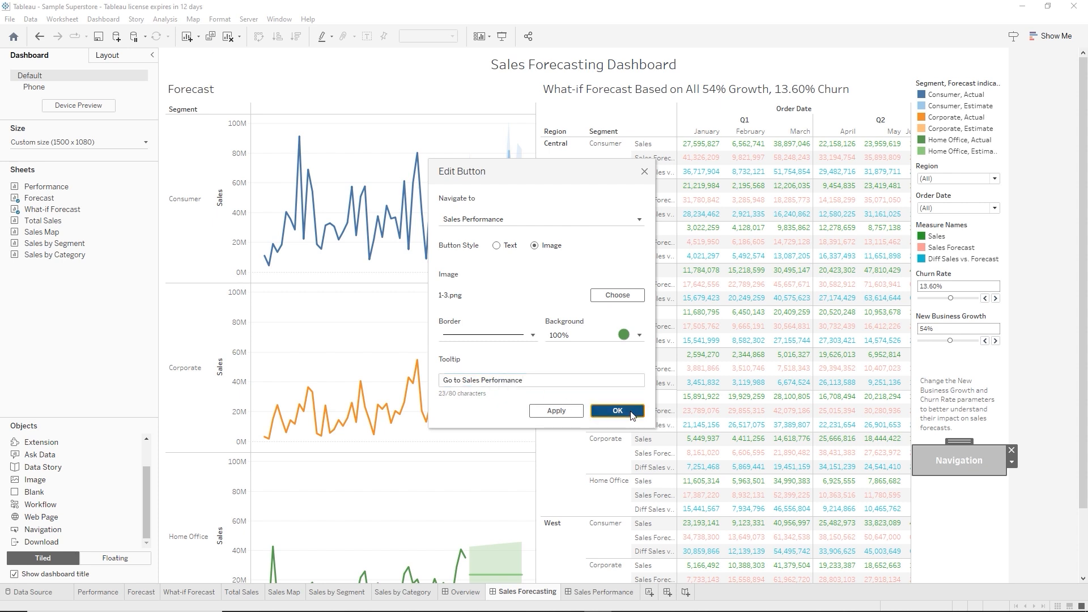
Follow the arrow button to the Sales Performance dashboard and place a floating Navigation button well below its Sales Above Target? legend
left_click(954, 461, "alt")
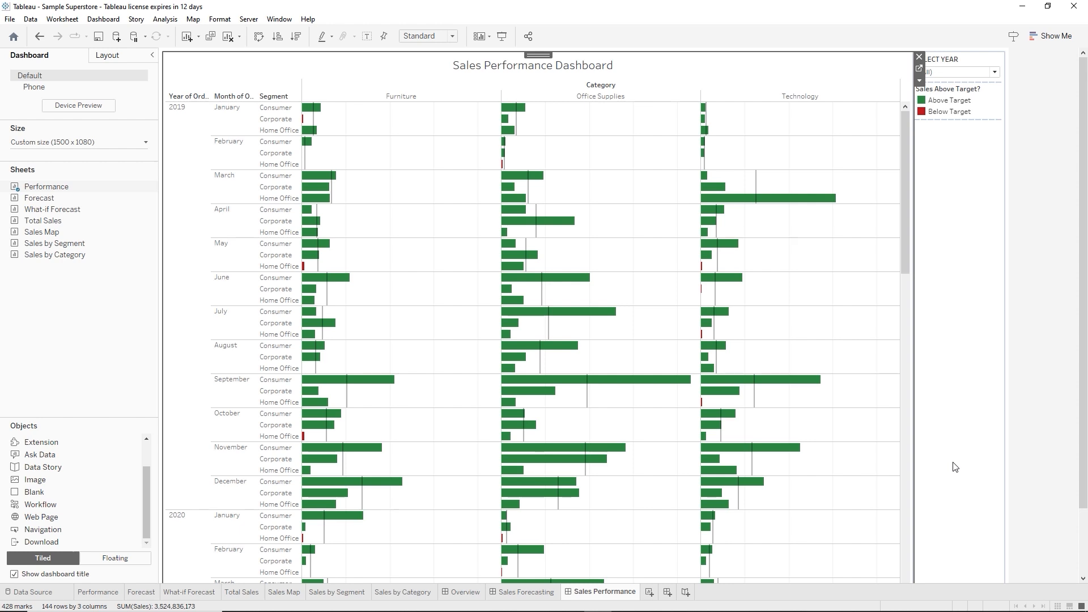
scroll(955, 467, "down", 1)
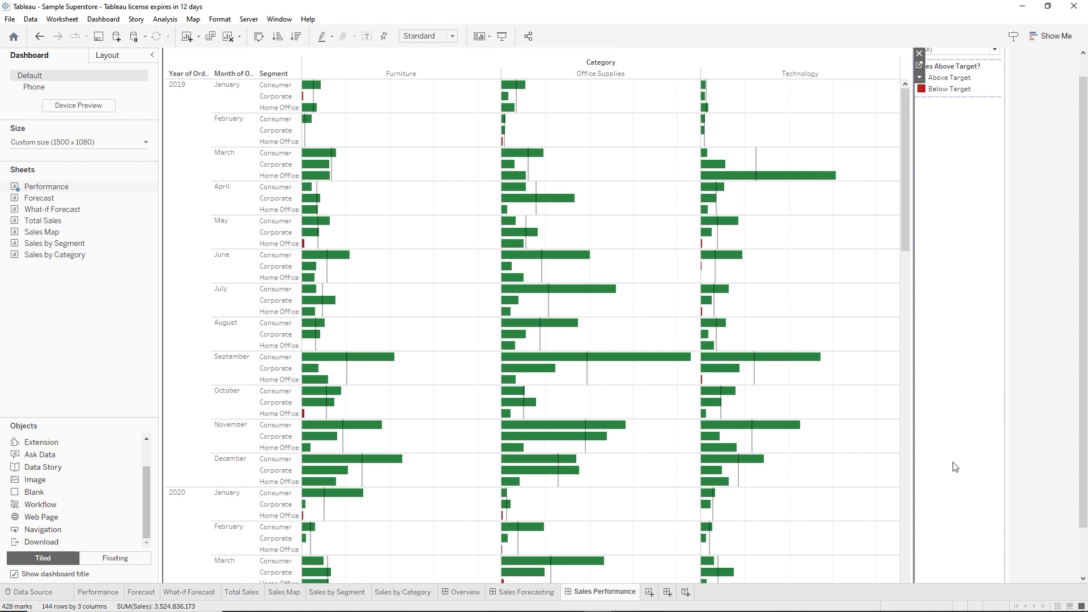
scroll(955, 467, "up", 1)
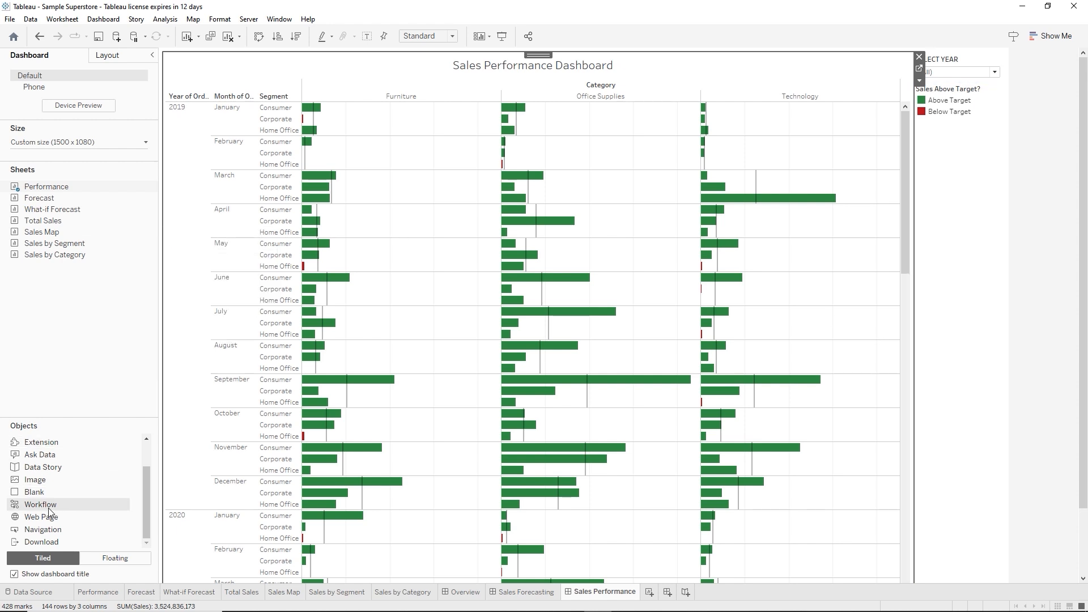
left_click_drag(45, 529, 946, 405)
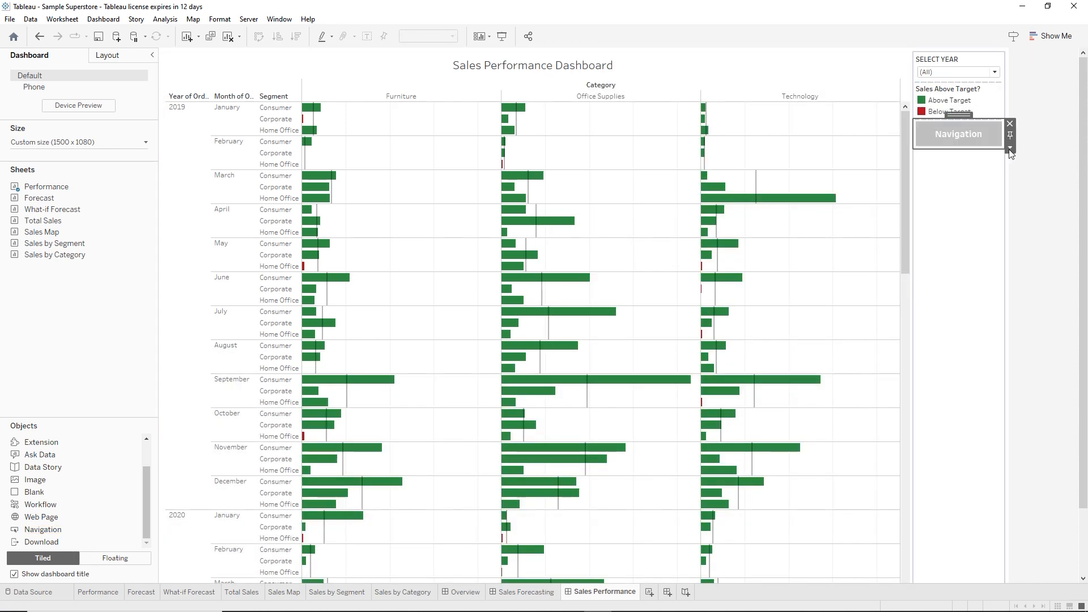
left_click(1010, 148)
left_click(1014, 247)
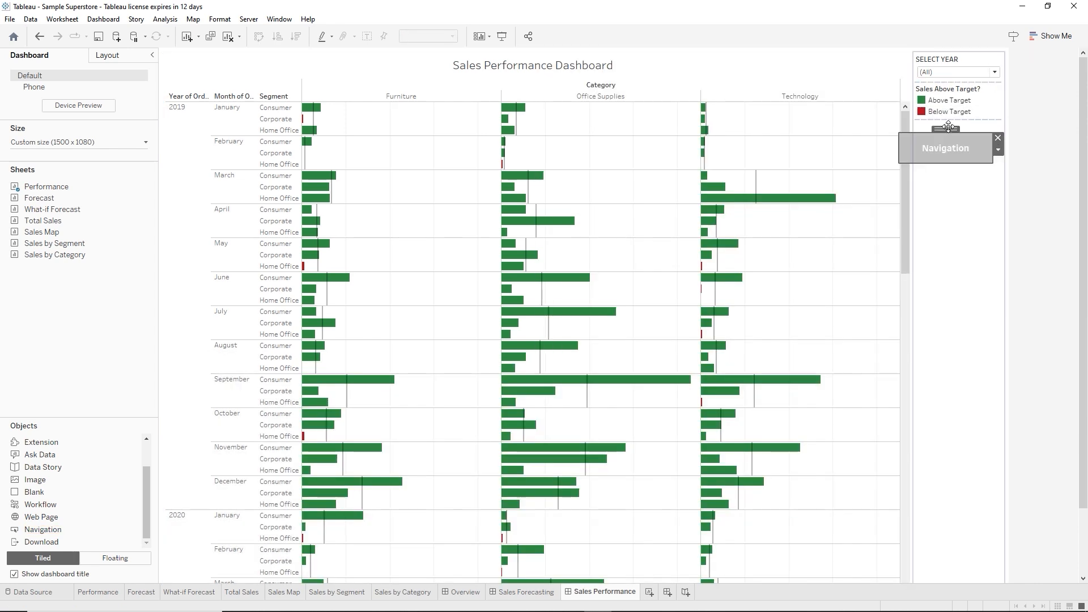
left_click_drag(948, 126, 958, 482)
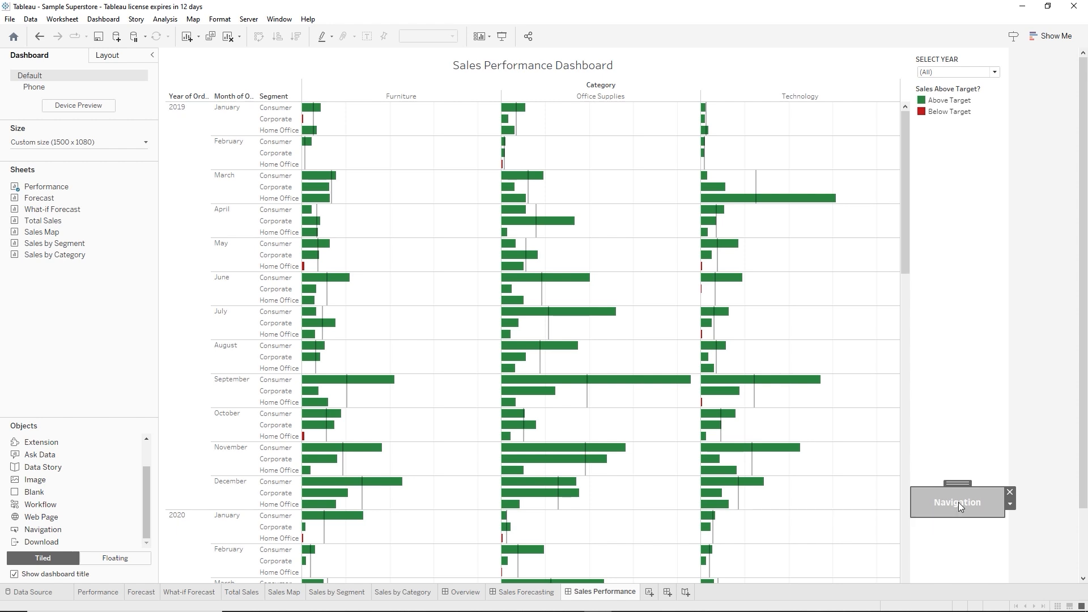
Set the new Navigation button to navigate to Overview and give it an image style using 1-7.png
right_click(958, 503)
left_click(991, 404)
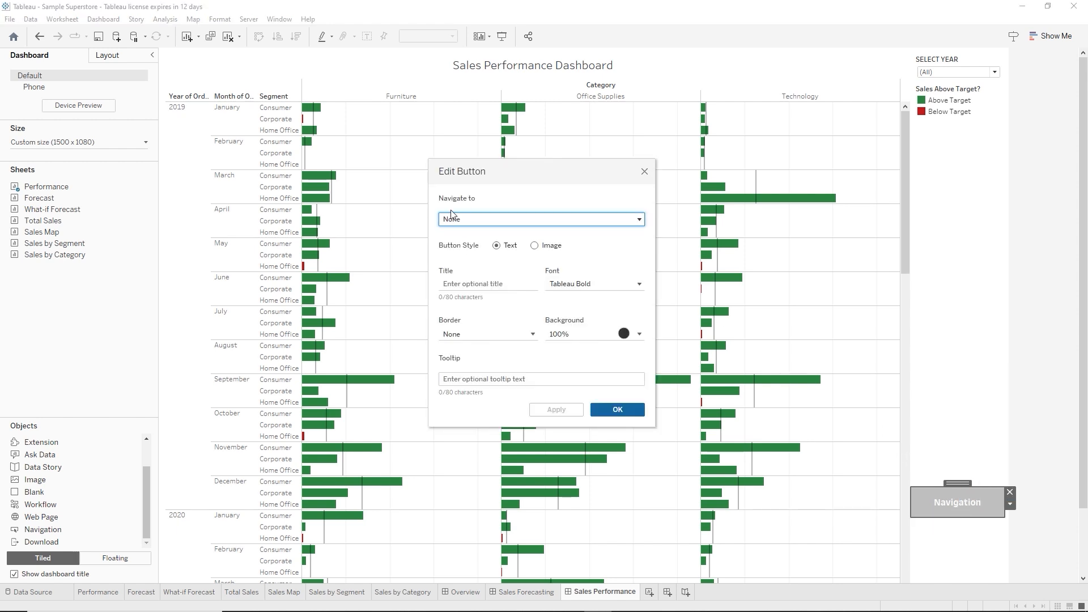
left_click(639, 223)
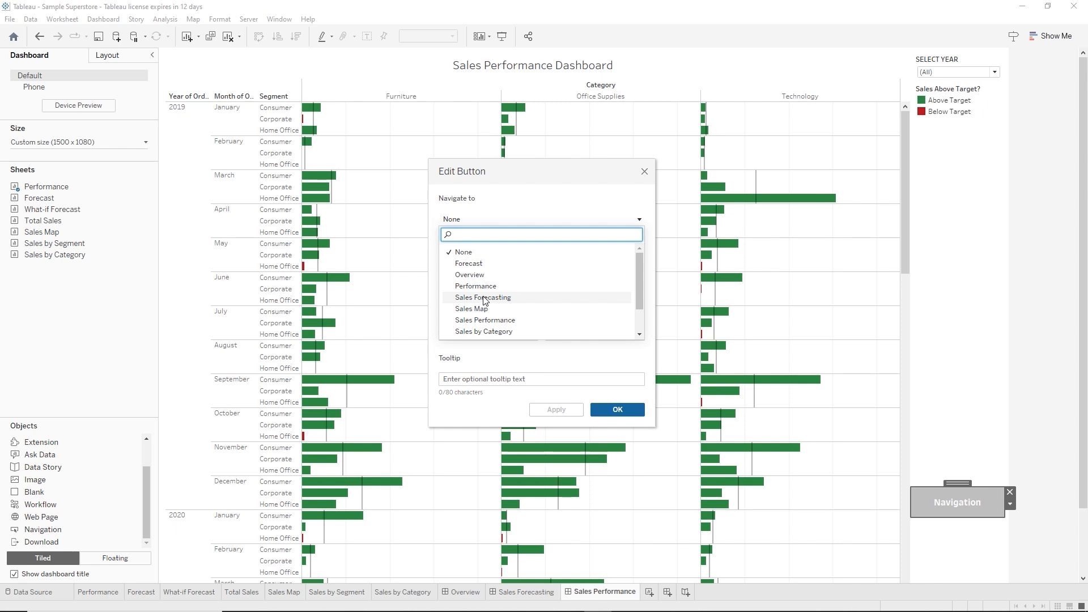
left_click(481, 276)
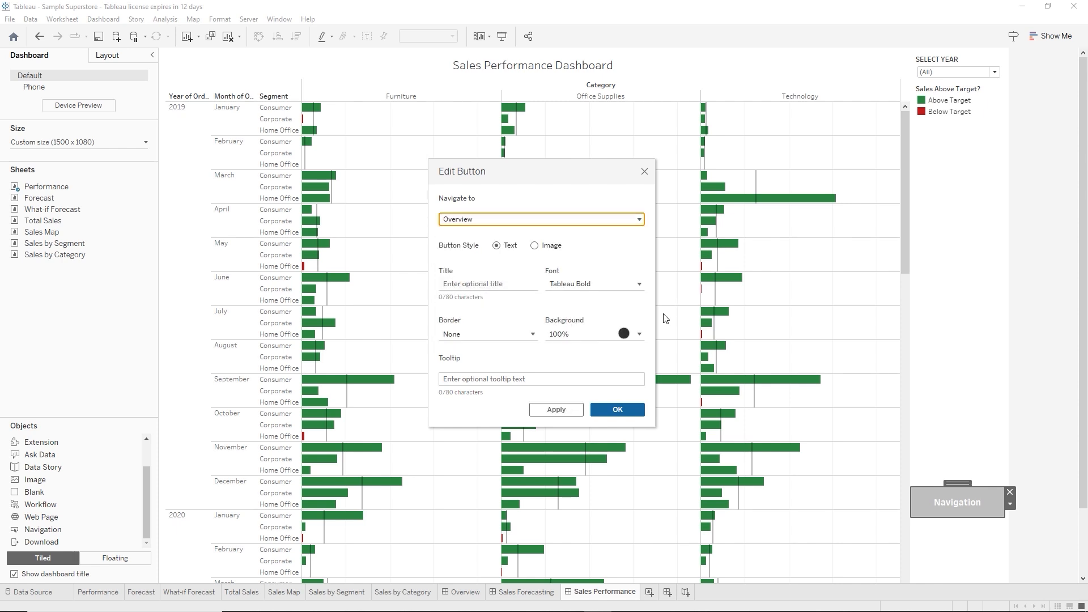
left_click(536, 247)
left_click(633, 301)
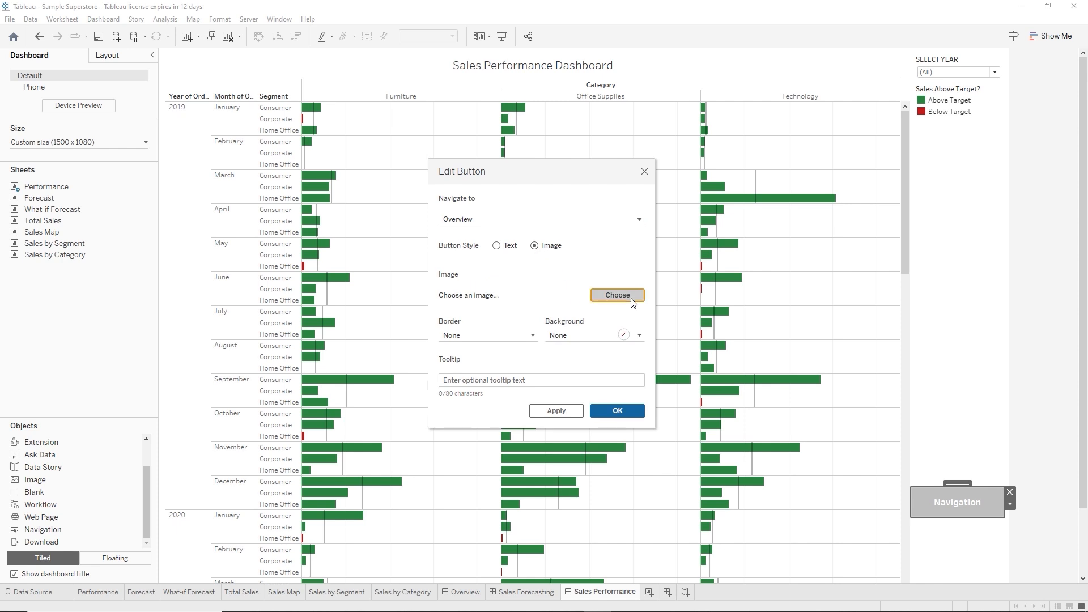
double_click(499, 316)
Give the Overview navigation button a solid line border and a green background
left_click(530, 339)
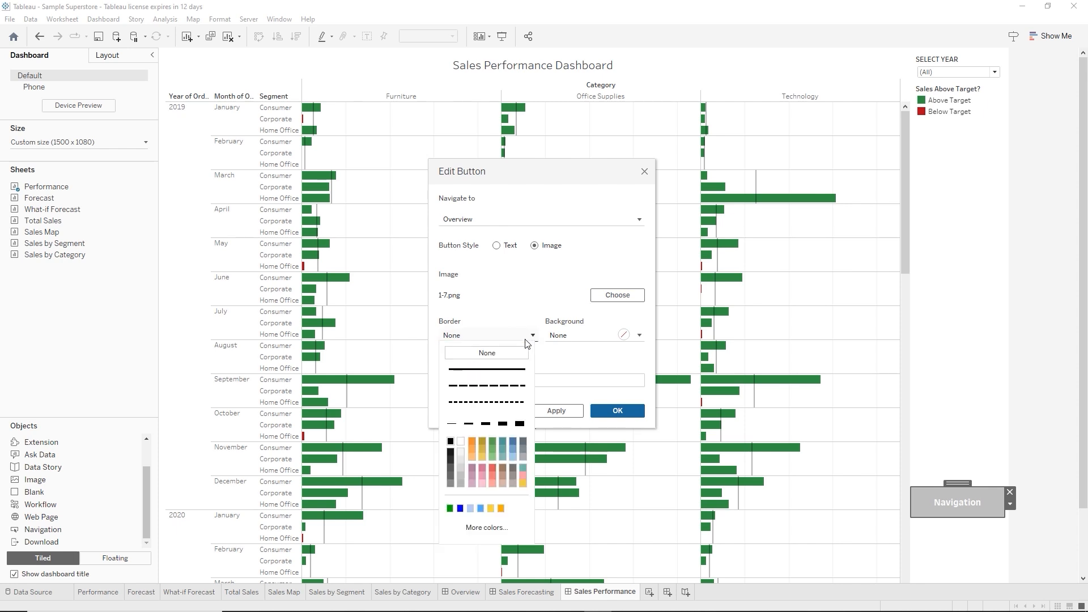
left_click(491, 369)
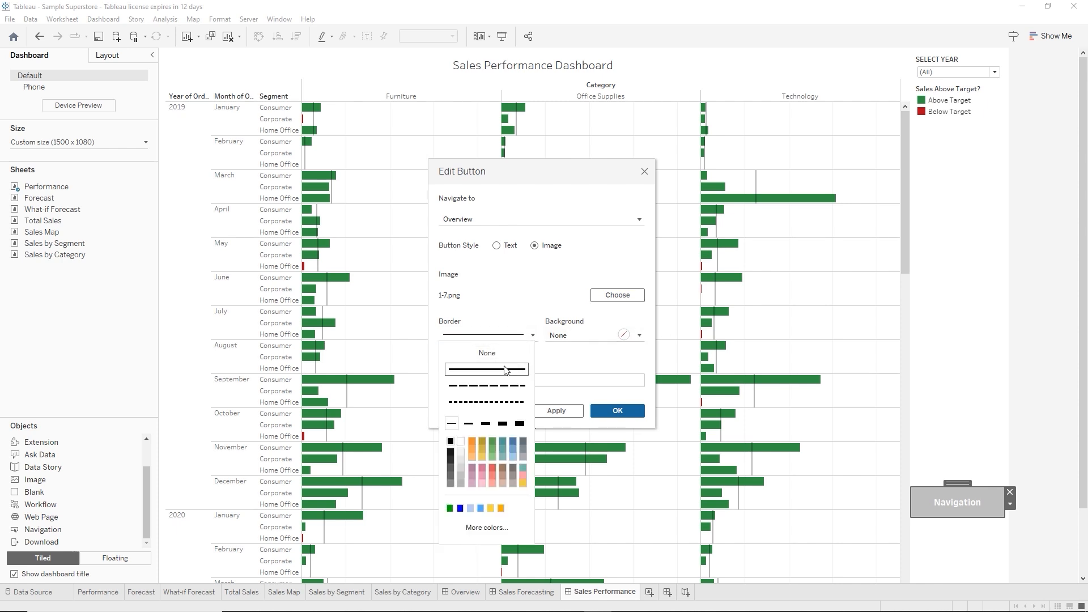
left_click(637, 335)
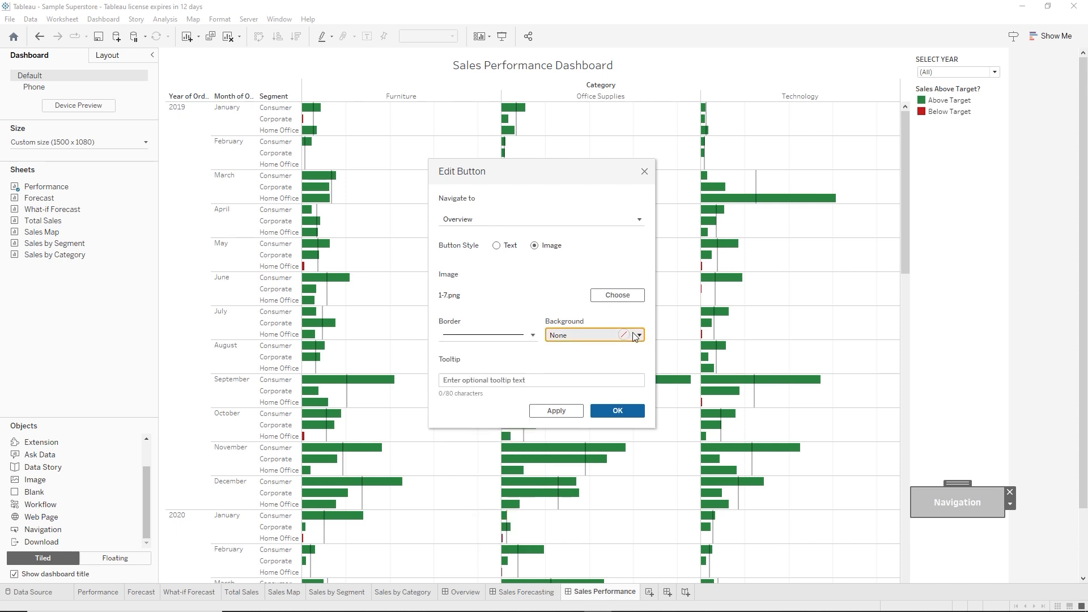
left_click(598, 370)
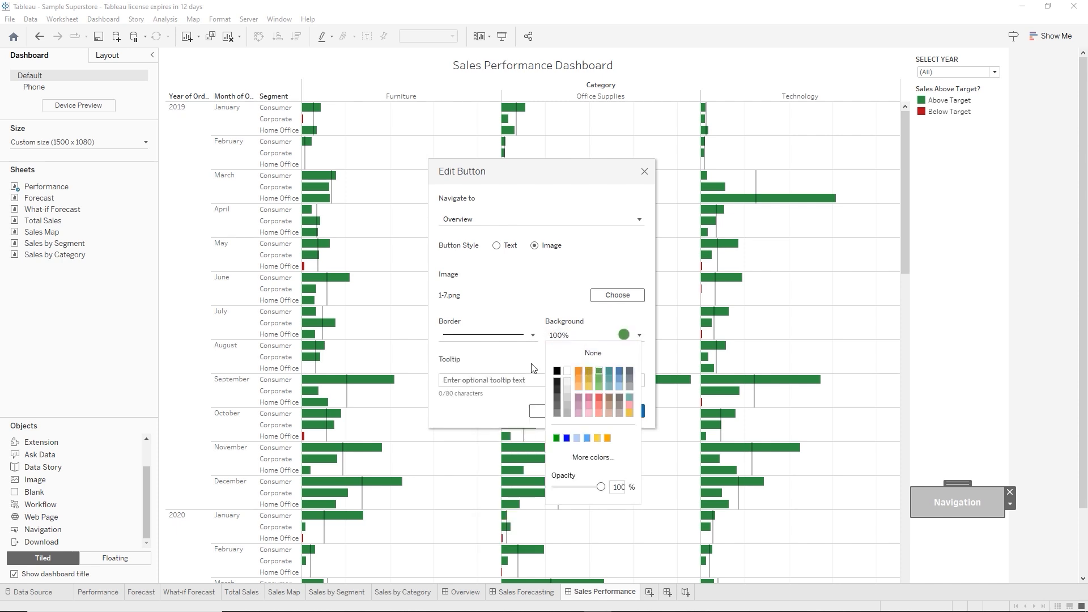
Set the button's tooltip to "Go to Overview", apply the settings and follow the button to the Overview dashboard
left_click(502, 373)
left_click(479, 379)
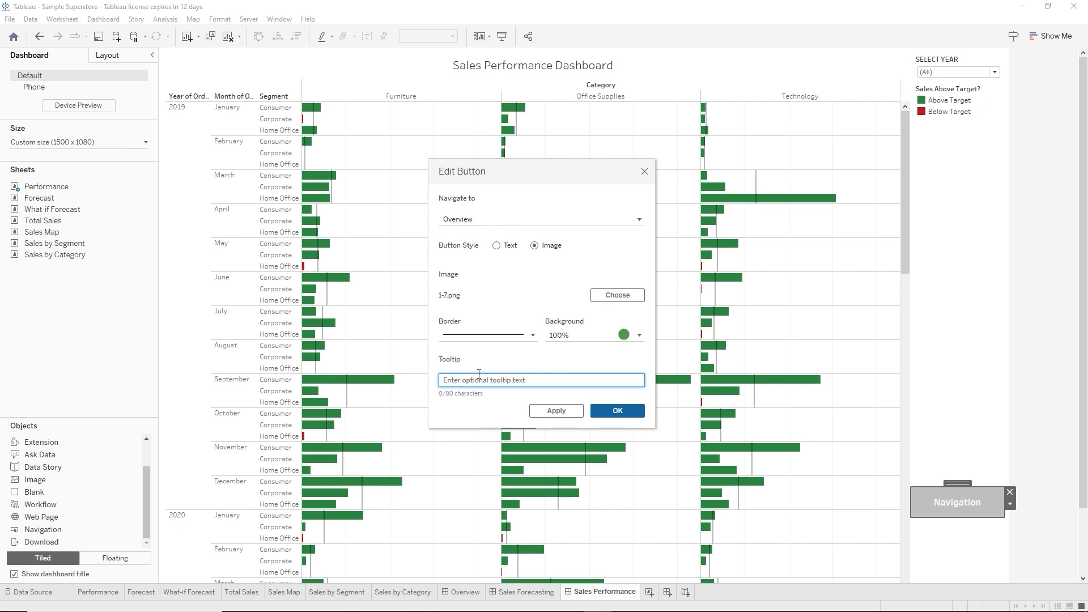
type("Go to Overview")
left_click(618, 411)
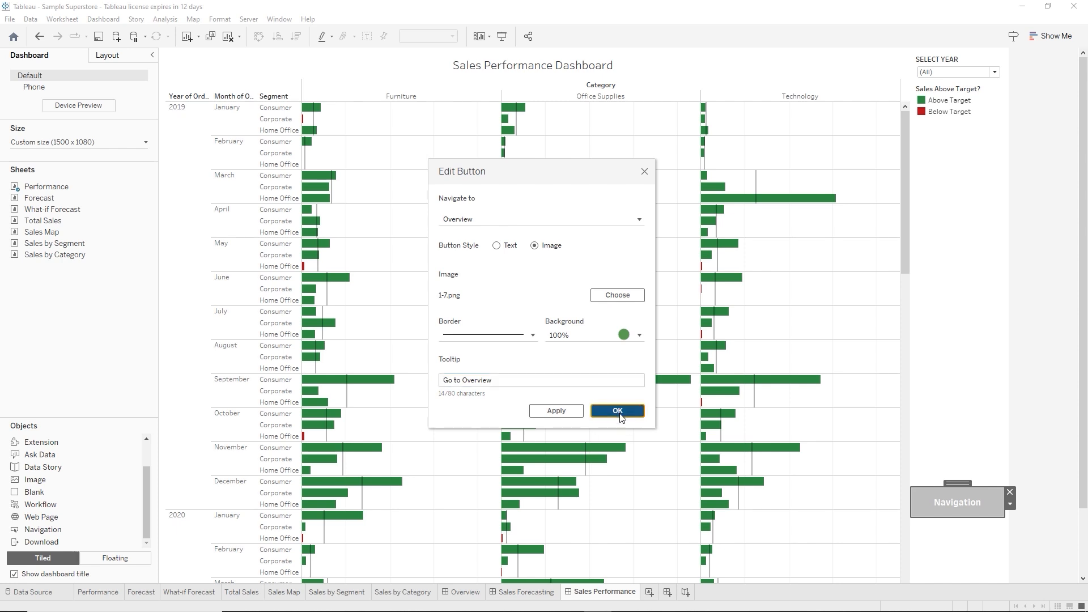
left_click(961, 502, "alt")
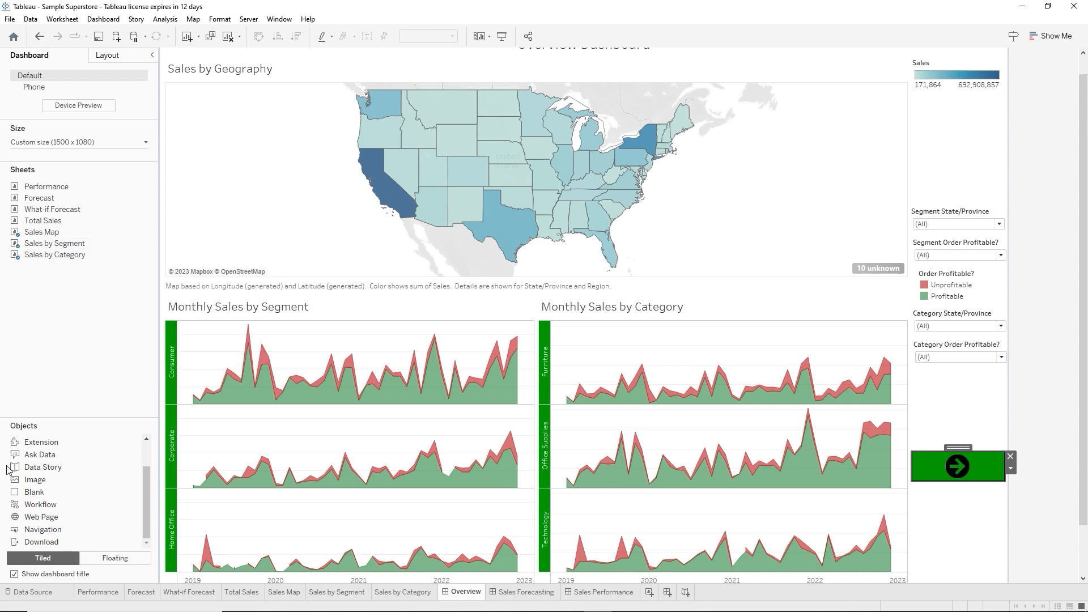
Create a new worksheet and plot the sum of Sales by year of Order Date as a line chart
left_click(651, 594)
mouse_move(647, 597)
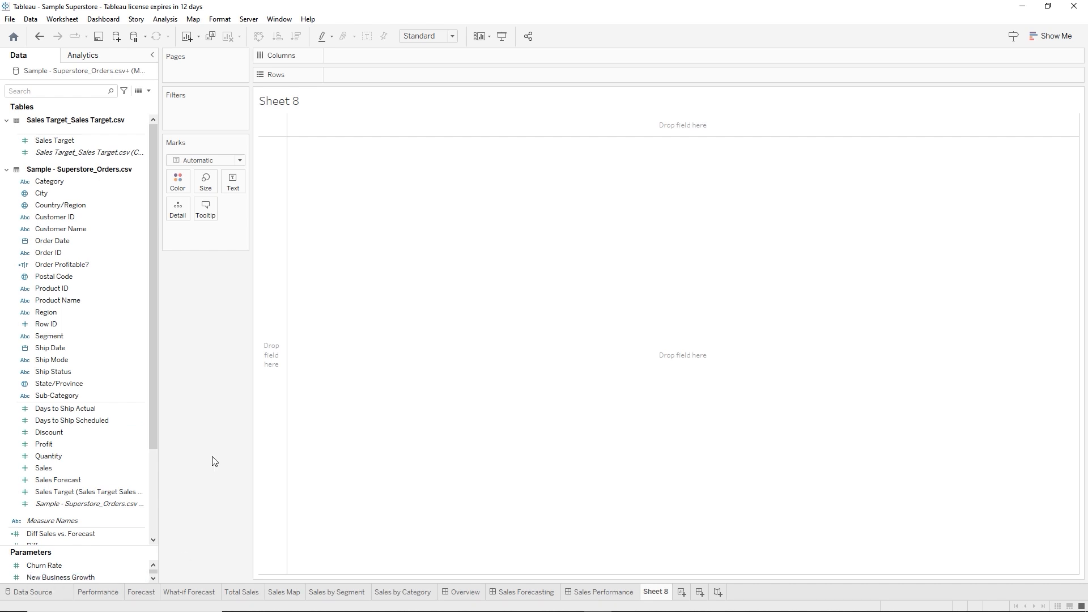
left_click_drag(66, 240, 369, 58)
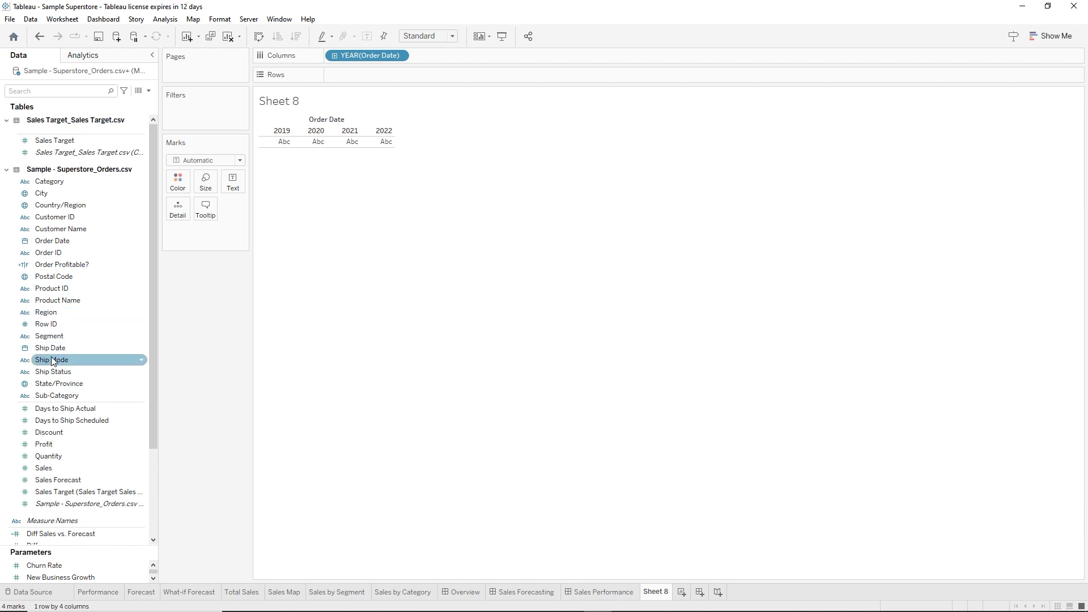
left_click_drag(51, 469, 369, 74)
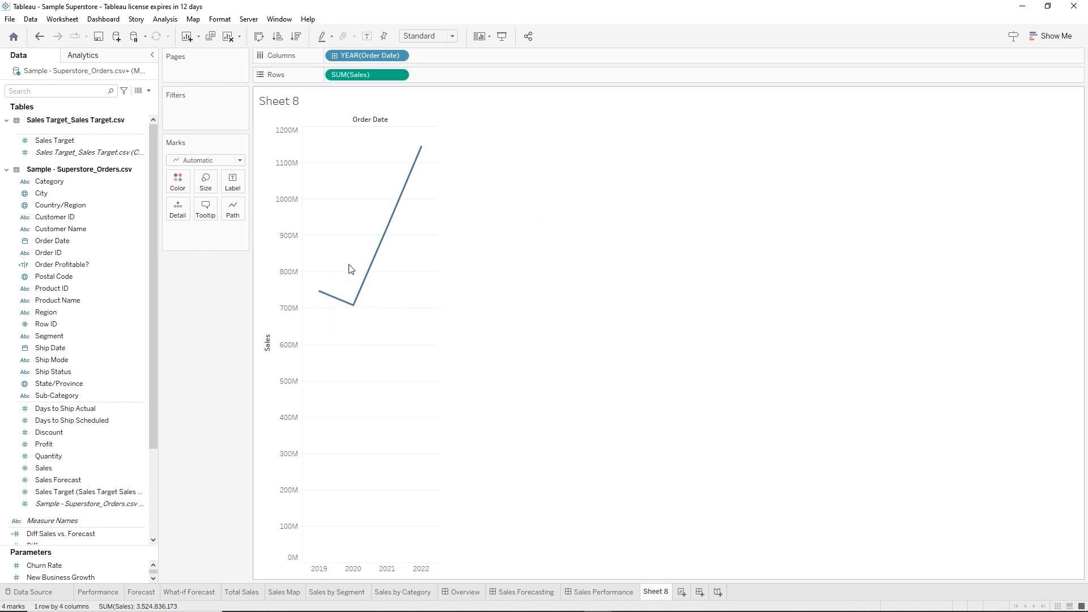
mouse_move(377, 611)
mouse_move(408, 183)
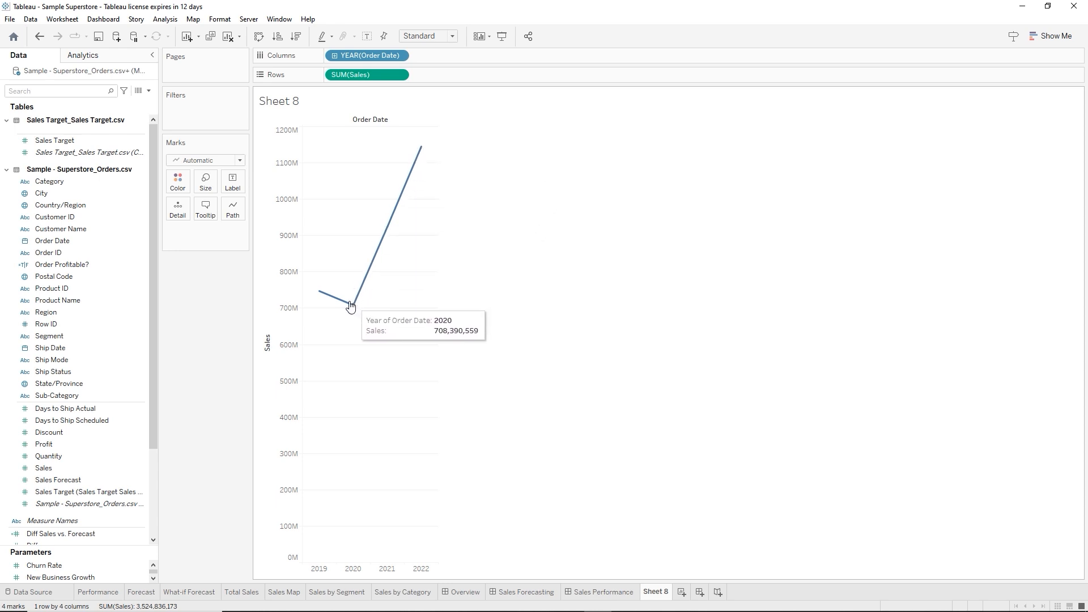
mouse_move(420, 157)
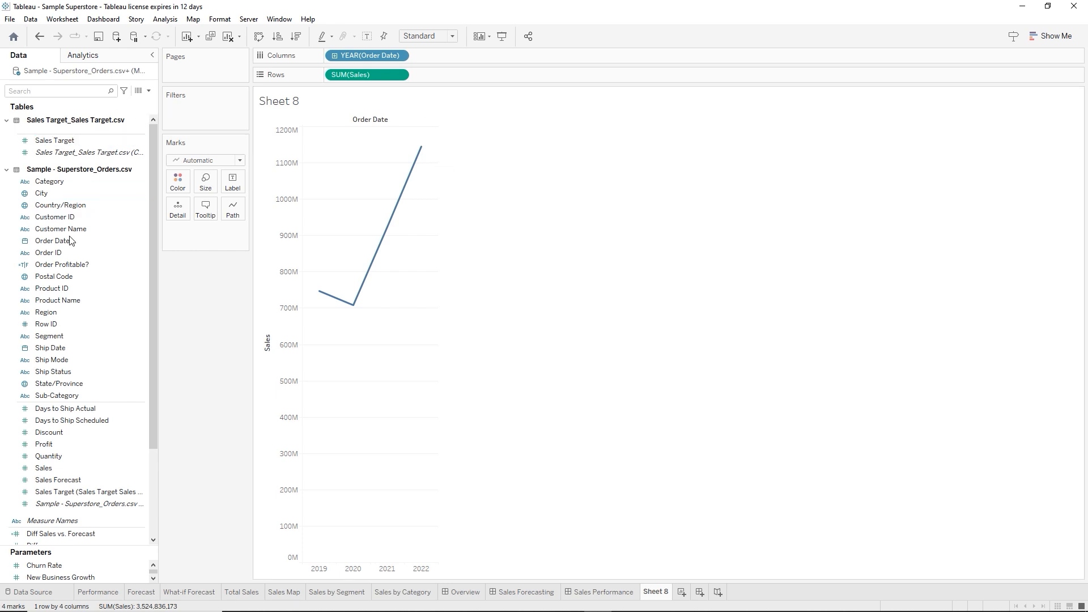
Add the sum of Profit to the line chart on a secondary axis to make a dual-axis chart with Sales
left_click(81, 338)
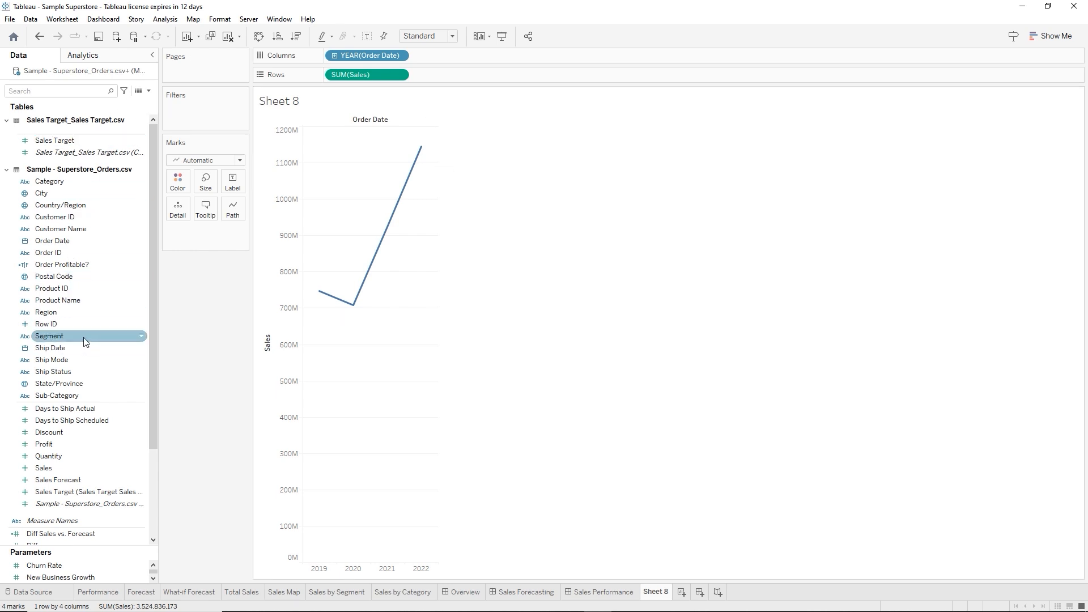
scroll(80, 385, "down", 3)
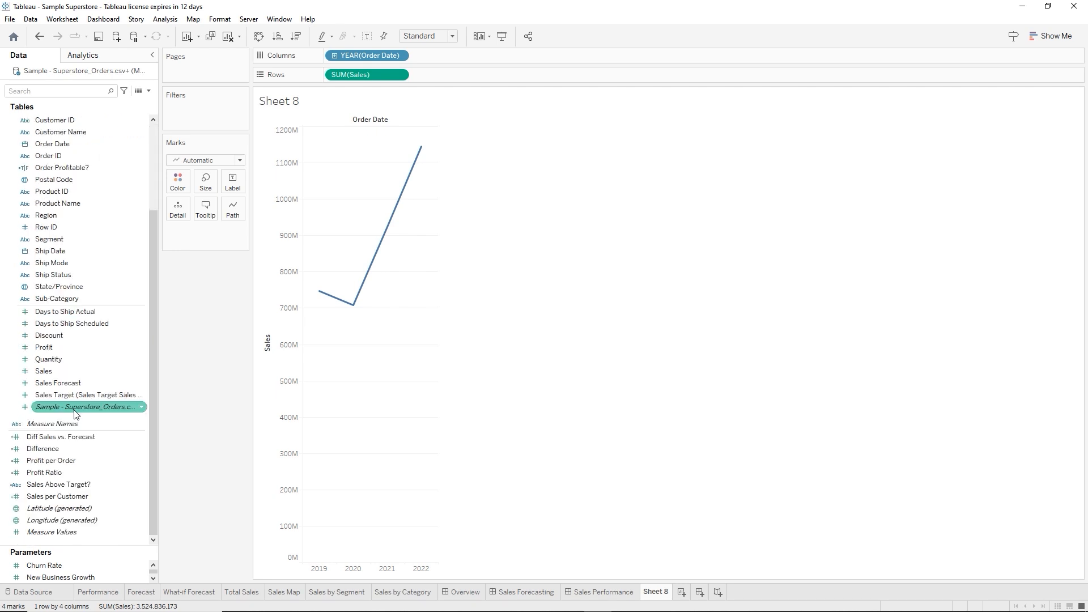
left_click_drag(50, 348, 388, 170)
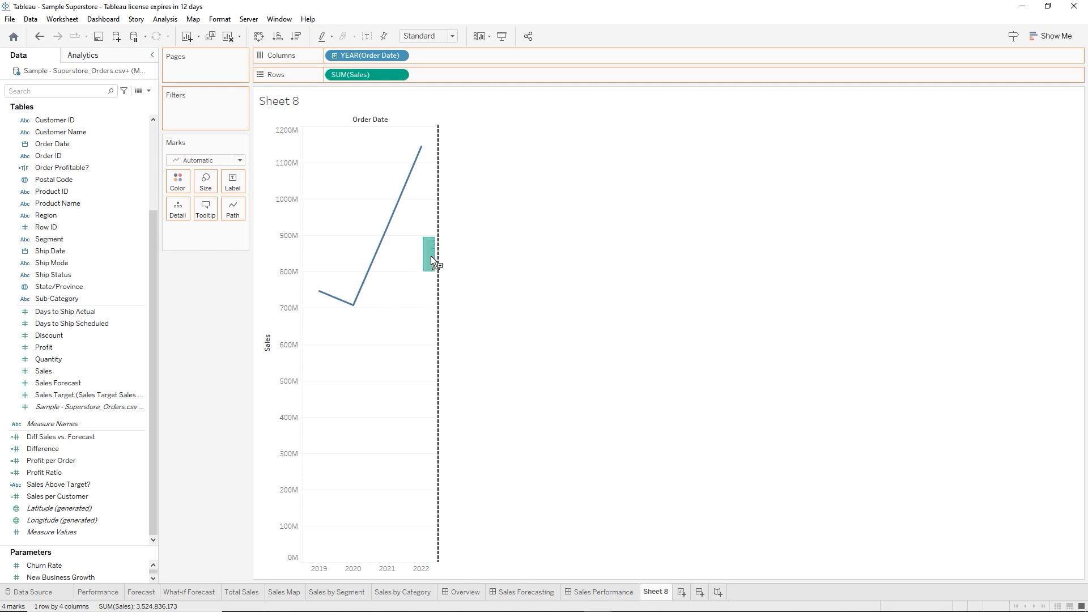
left_click_drag(432, 258, 432, 258)
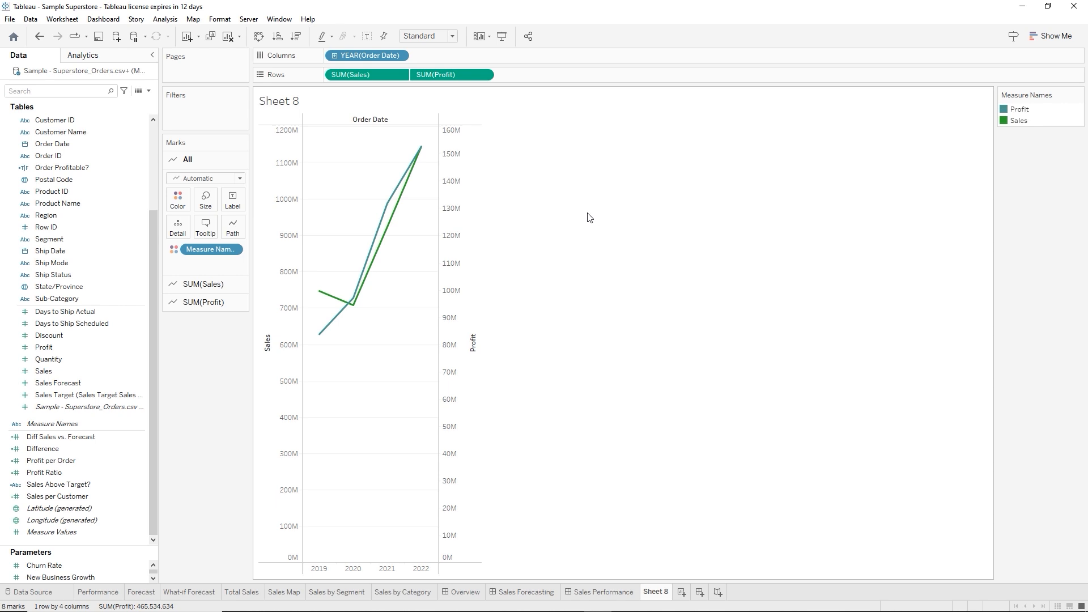
Rename the Sheet 8 worksheet as "Sales and Profit Dual Axis"
mouse_move(391, 212)
double_click(663, 595)
type("Sal")
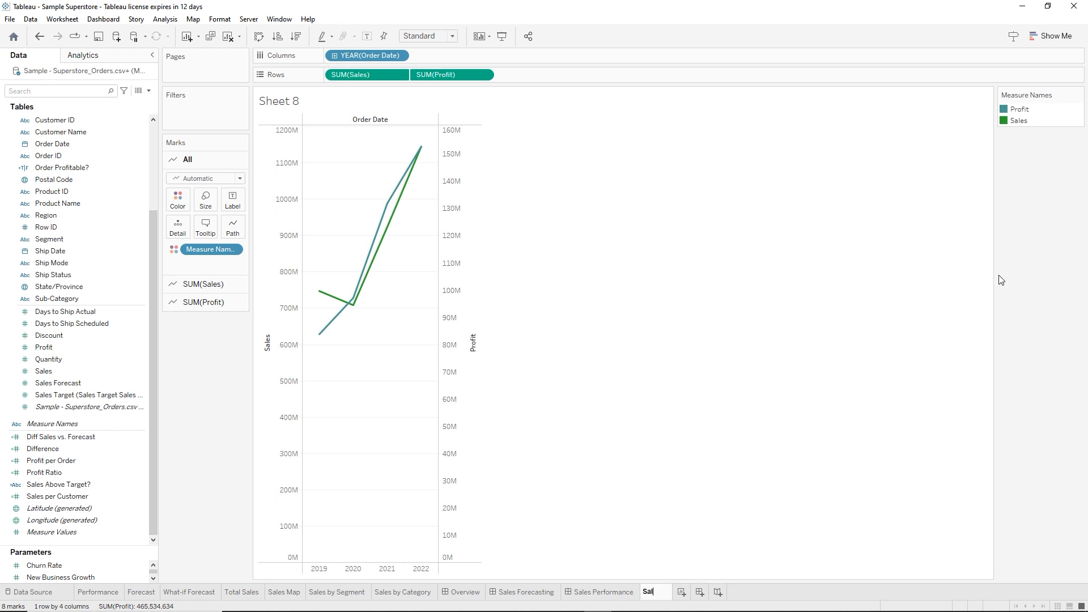
type("es and Profi")
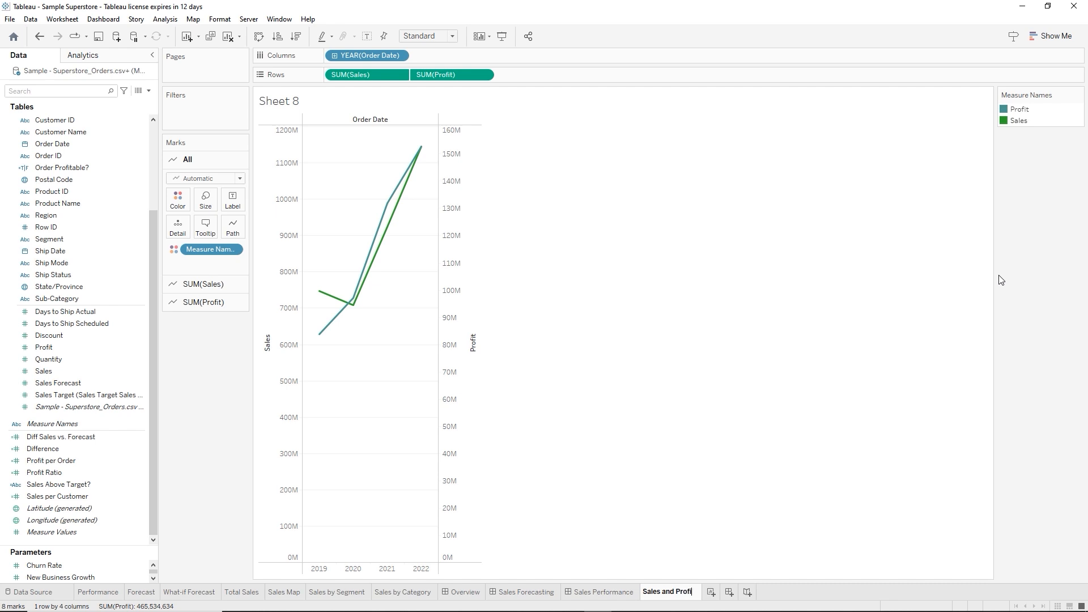
type("t Dual A")
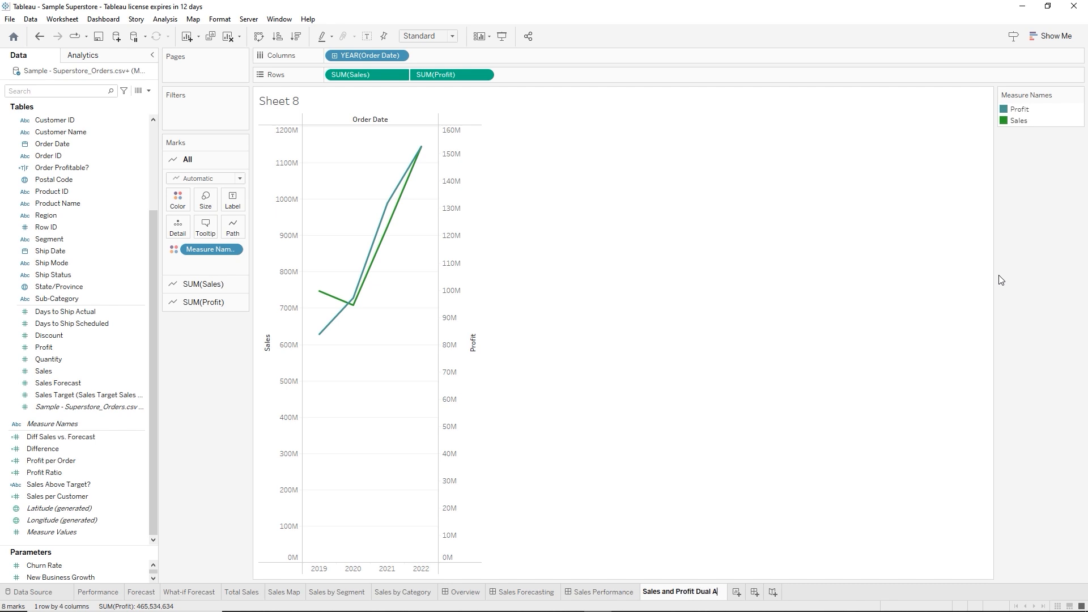
type("xis")
key("Return")
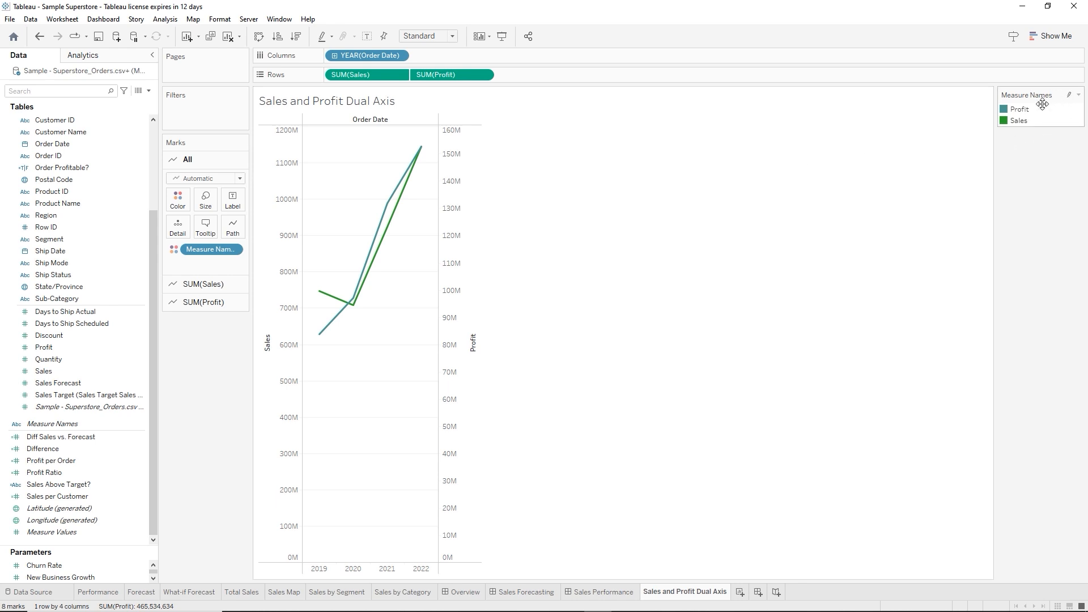
Edit the Measure Names colors, choosing the Traffic Light palette and assigning its dark green to Sales
left_click(1069, 96)
left_click(1080, 95)
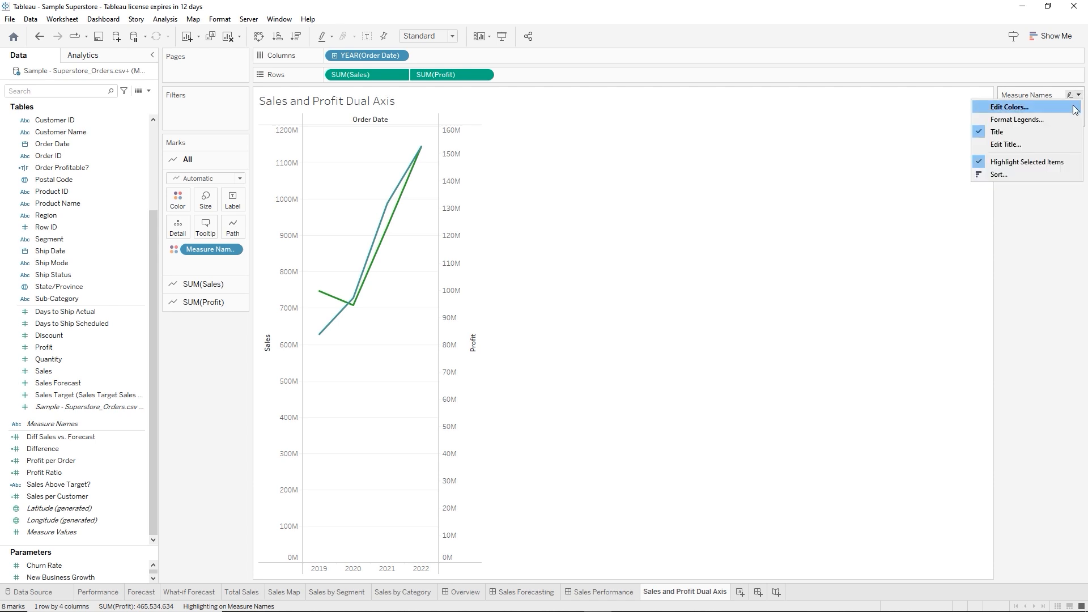
left_click(1036, 106)
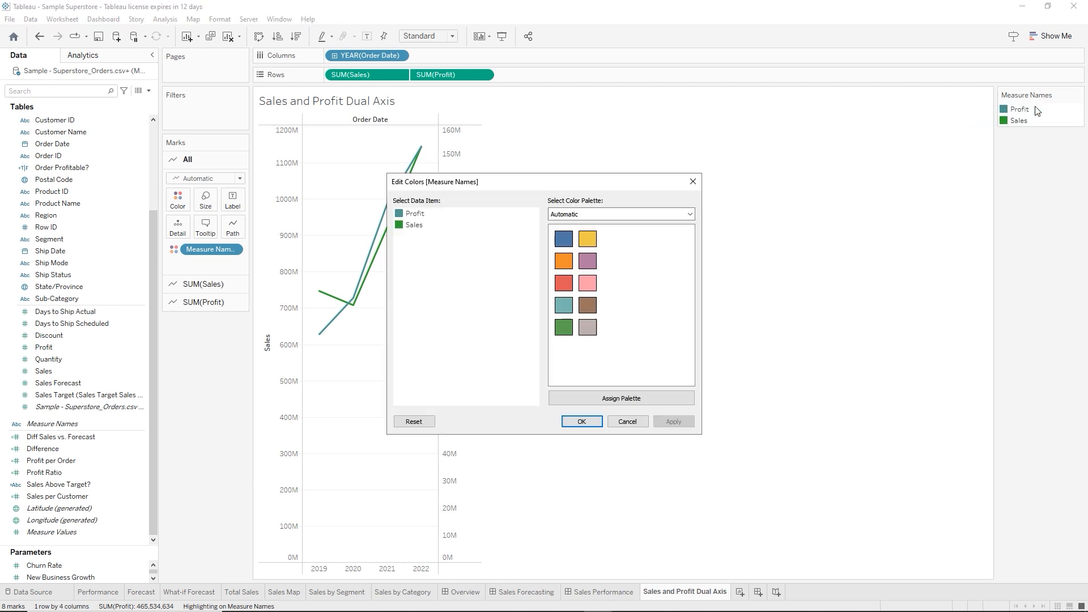
left_click(668, 215)
left_click(610, 271)
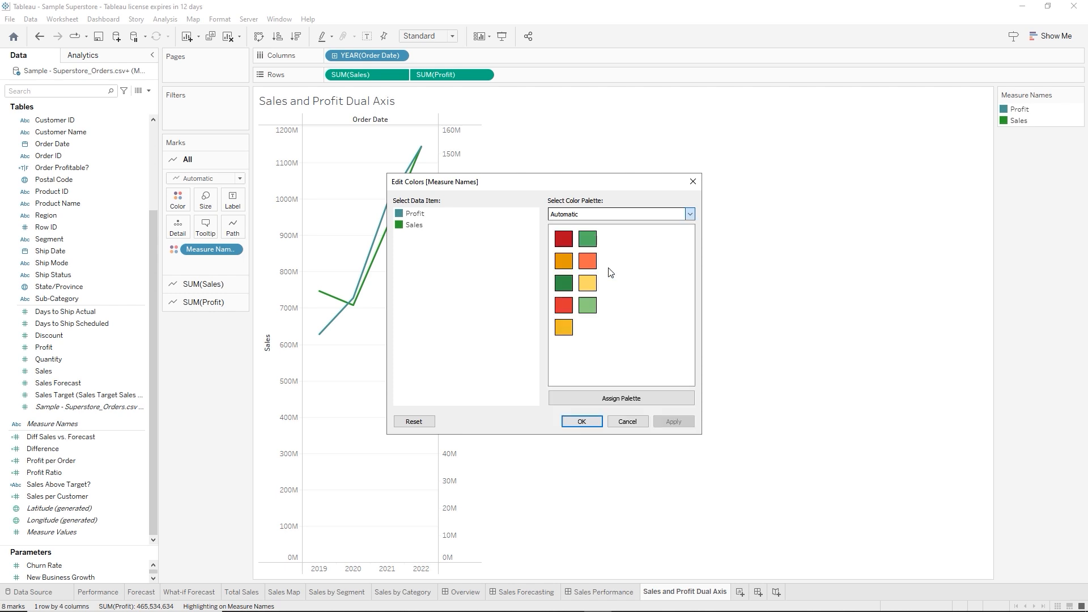
left_click(413, 225)
left_click(569, 286)
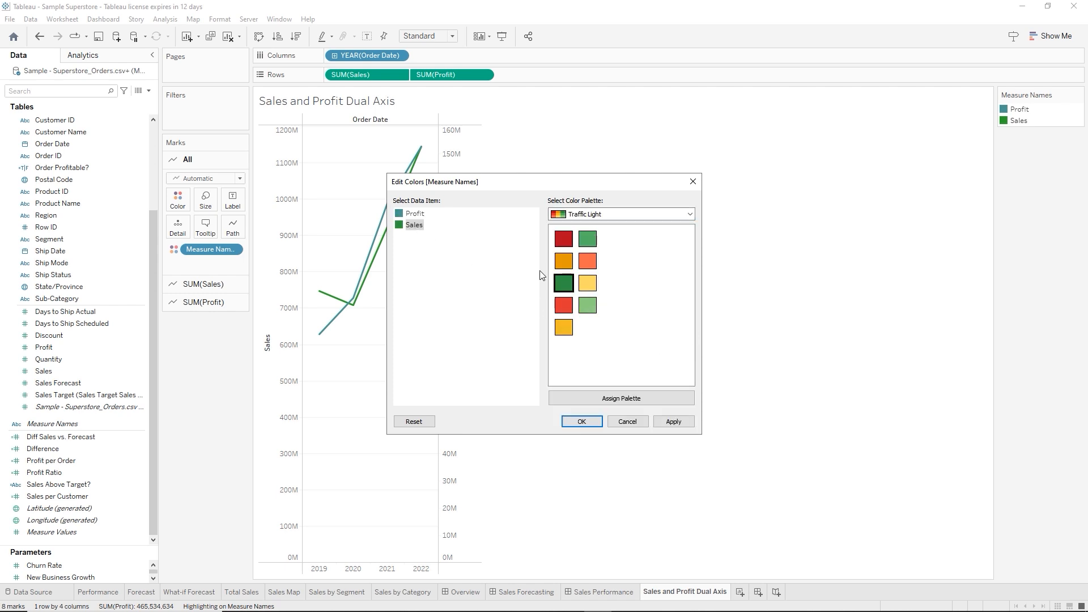
Assign the Traffic Light palette's dark orange to Profit, keep dark green for Sales and apply the colors
left_click(410, 215)
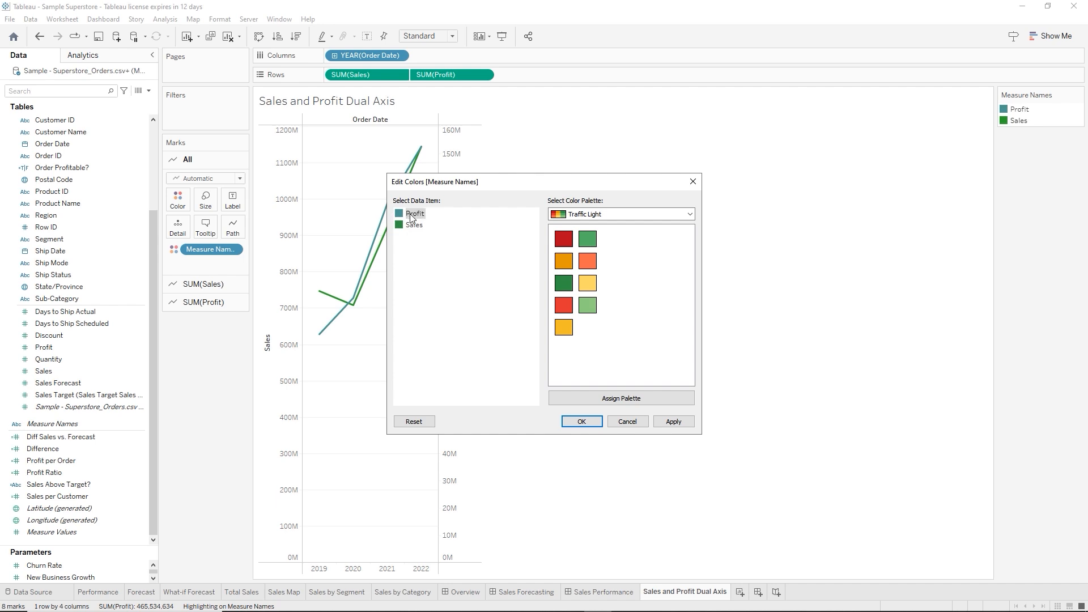
left_click(413, 225)
left_click(413, 214)
left_click(568, 290)
left_click(563, 262)
left_click(584, 425)
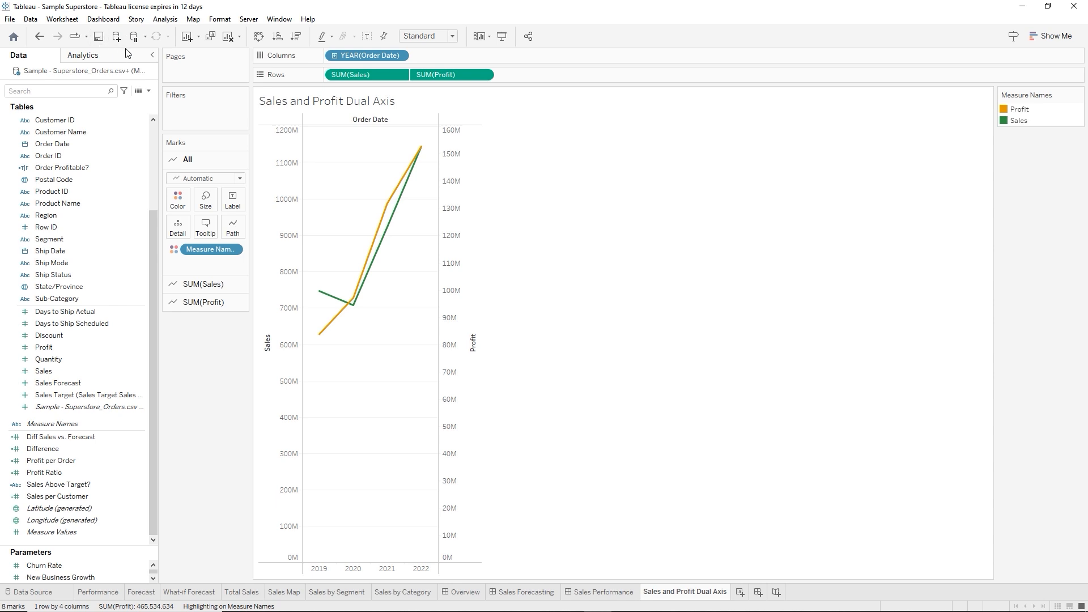
Close the workbook and remove Sample Superstore from the recently opened workbooks on the start page
left_click(10, 19)
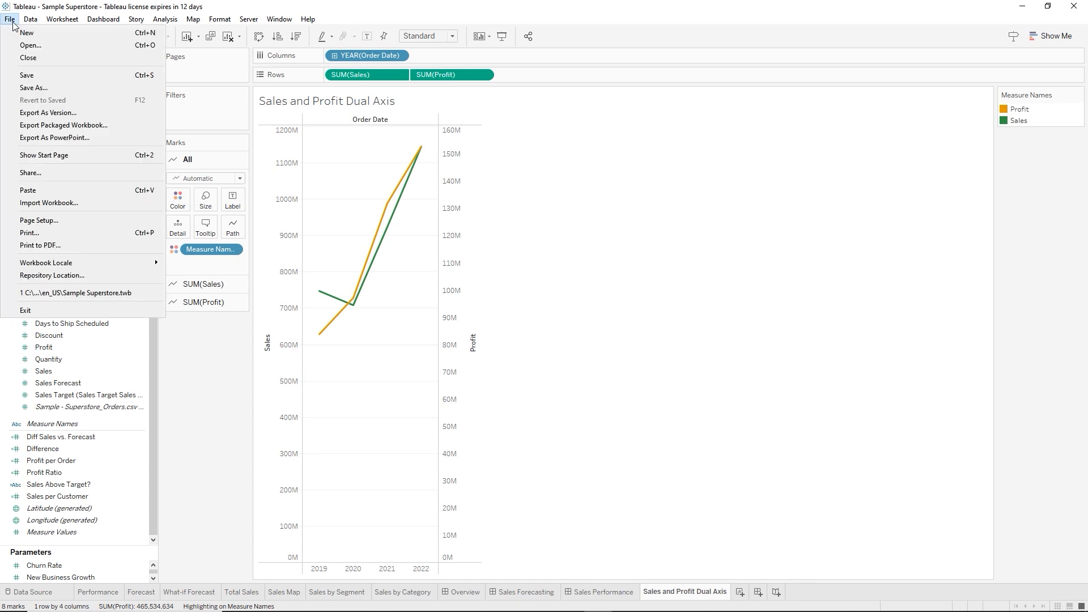
left_click(28, 58)
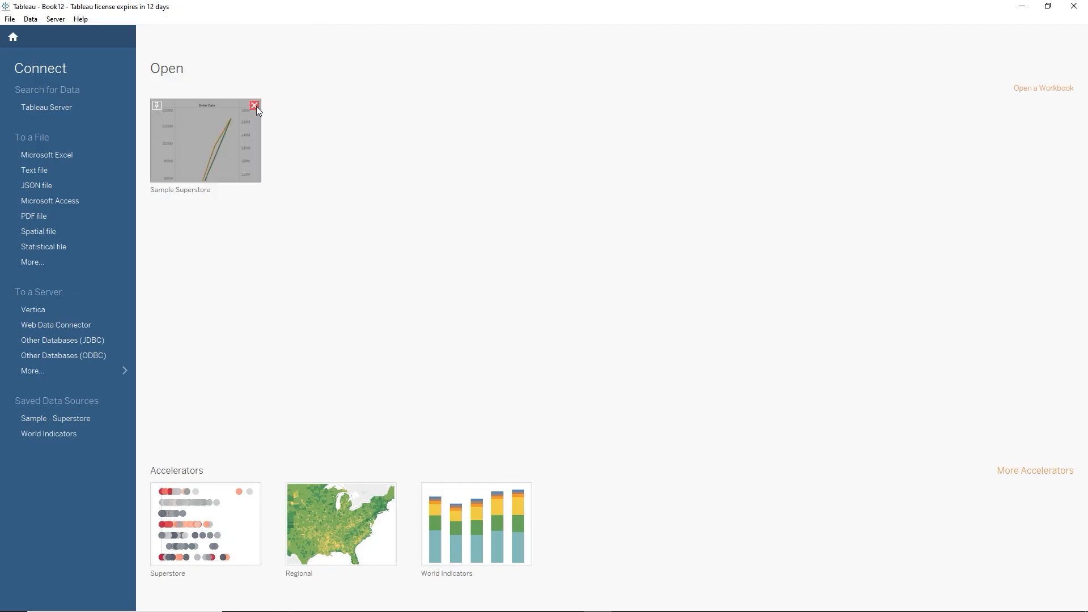
left_click(254, 106)
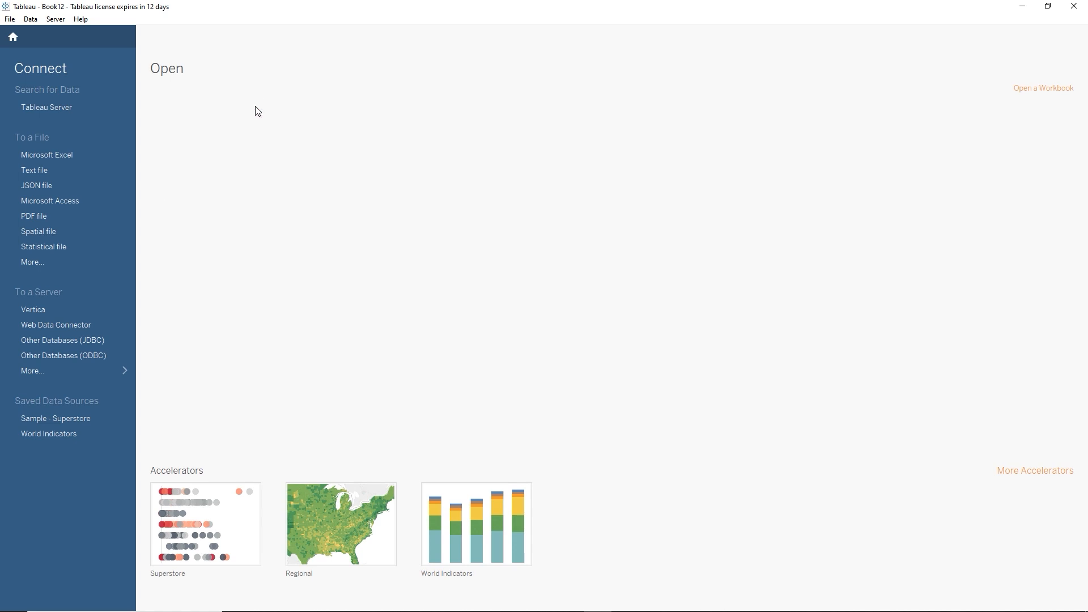